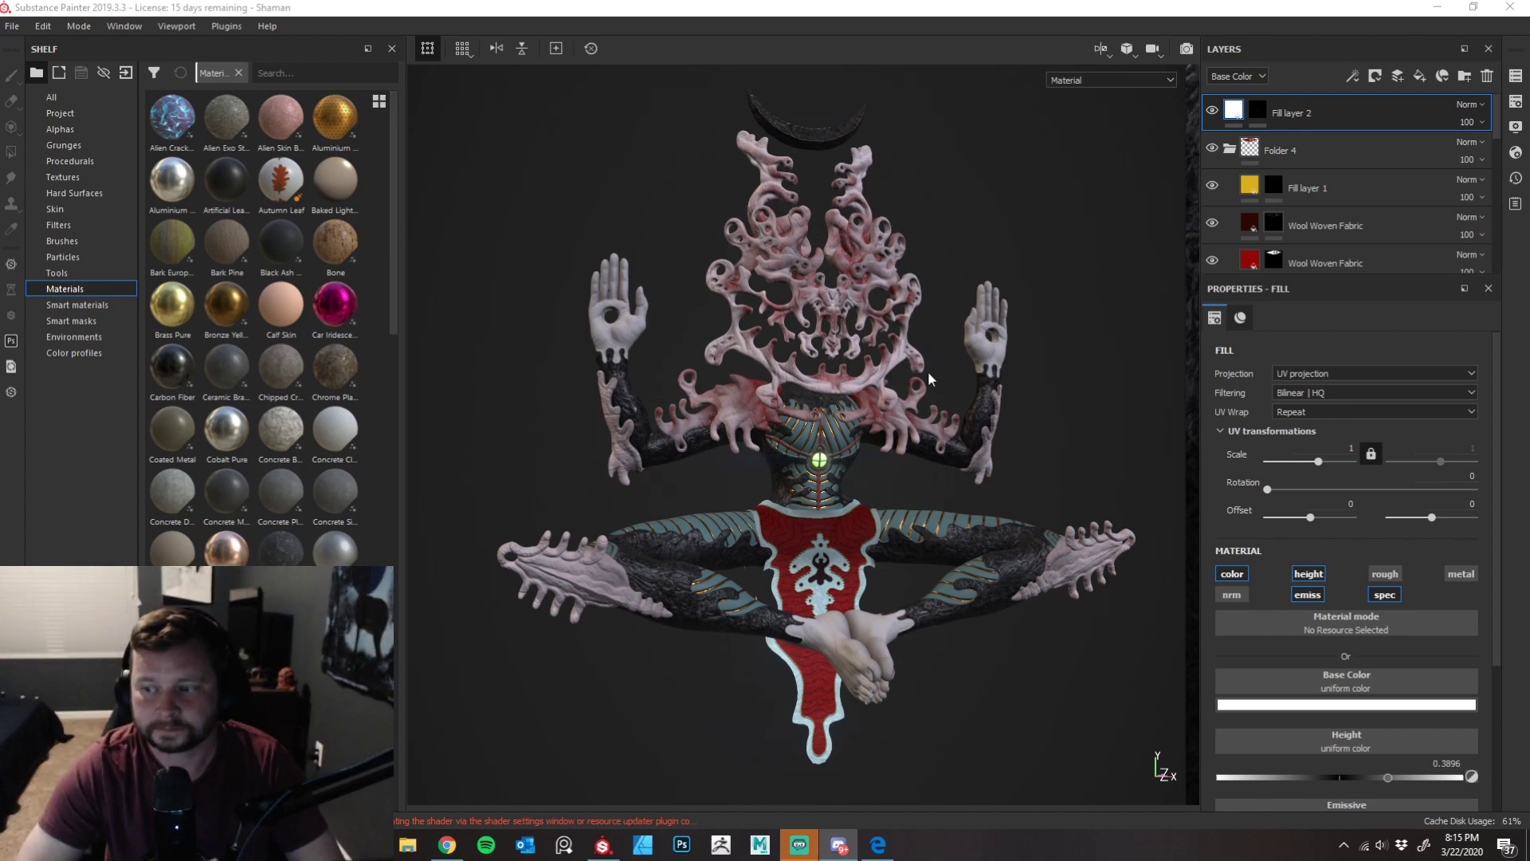
- Examine the textured character from several angles, including the seated body and a close-up of the branching mask
left_click_drag(1070, 367, 1001, 437, "alt")
mouse_move(1001, 437)
right_mouse_down("alt")
mouse_move(988, 454)
mouse_move(1015, 417)
right_mouse_up("alt")
left_click_drag(1015, 417, 1060, 454, "ctrl+alt")
right_click_drag(1061, 454, 895, 447, "alt")
left_click_drag(895, 447, 813, 428, "alt")
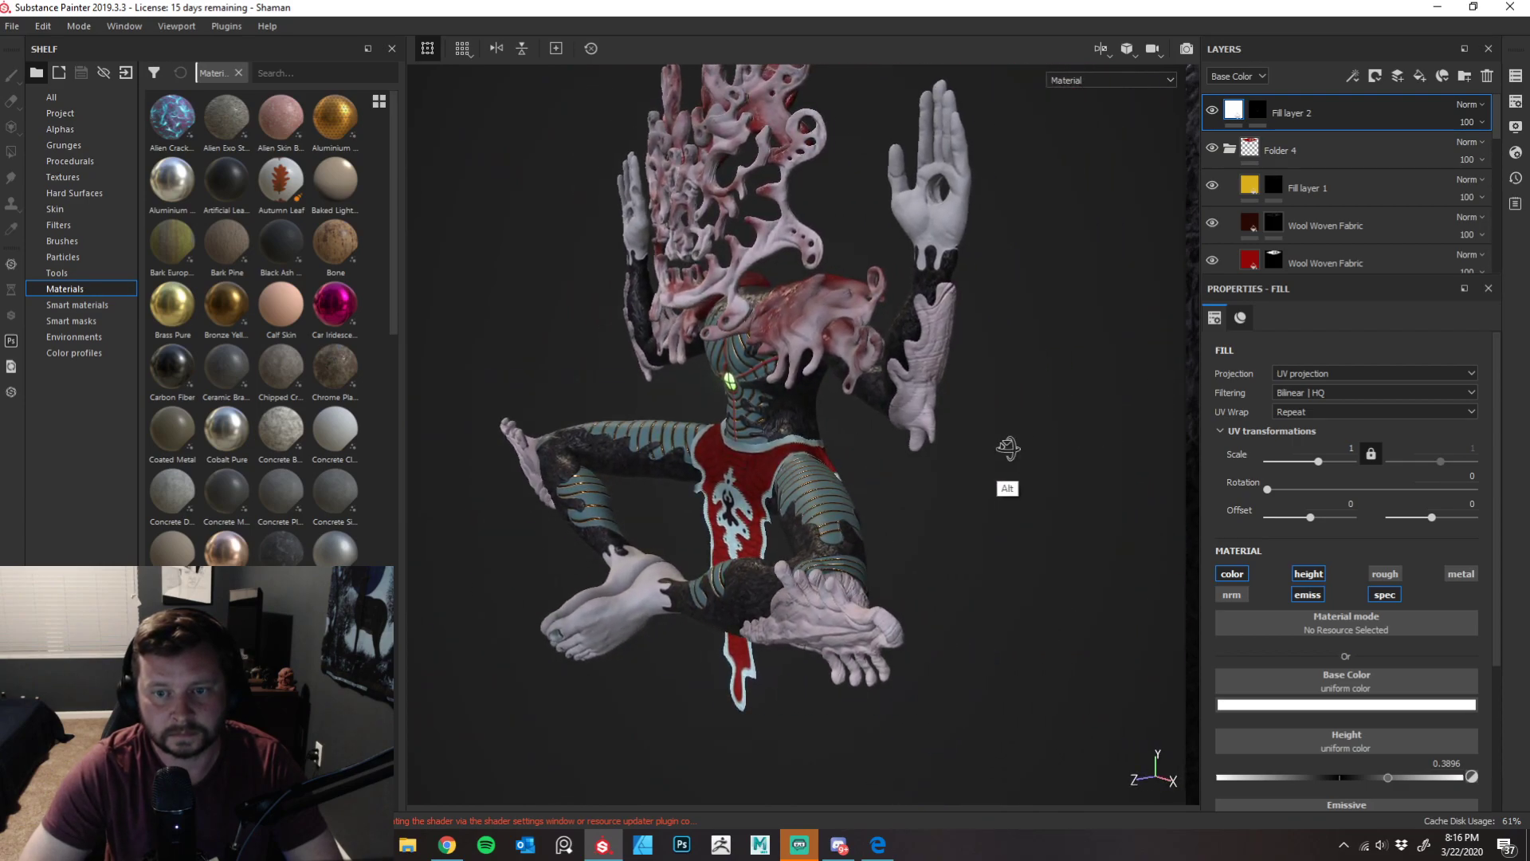
left_click_drag(1009, 448, 1116, 446, "alt")
right_click_drag(1116, 446, 1058, 440, "alt")
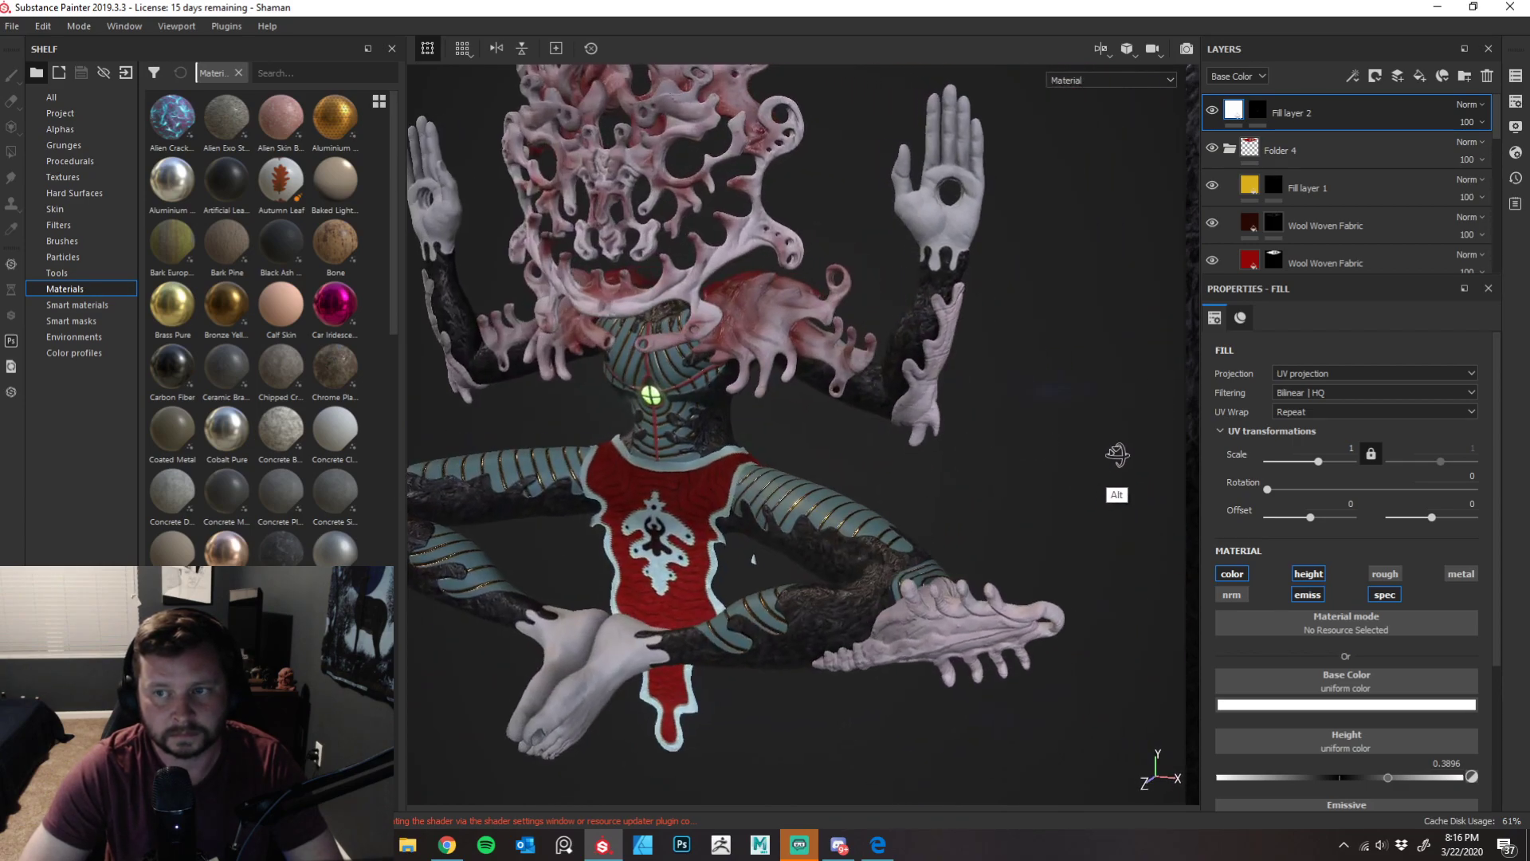
left_click_drag(1058, 440, 980, 431, "alt")
right_click_drag(980, 430, 1063, 420, "alt")
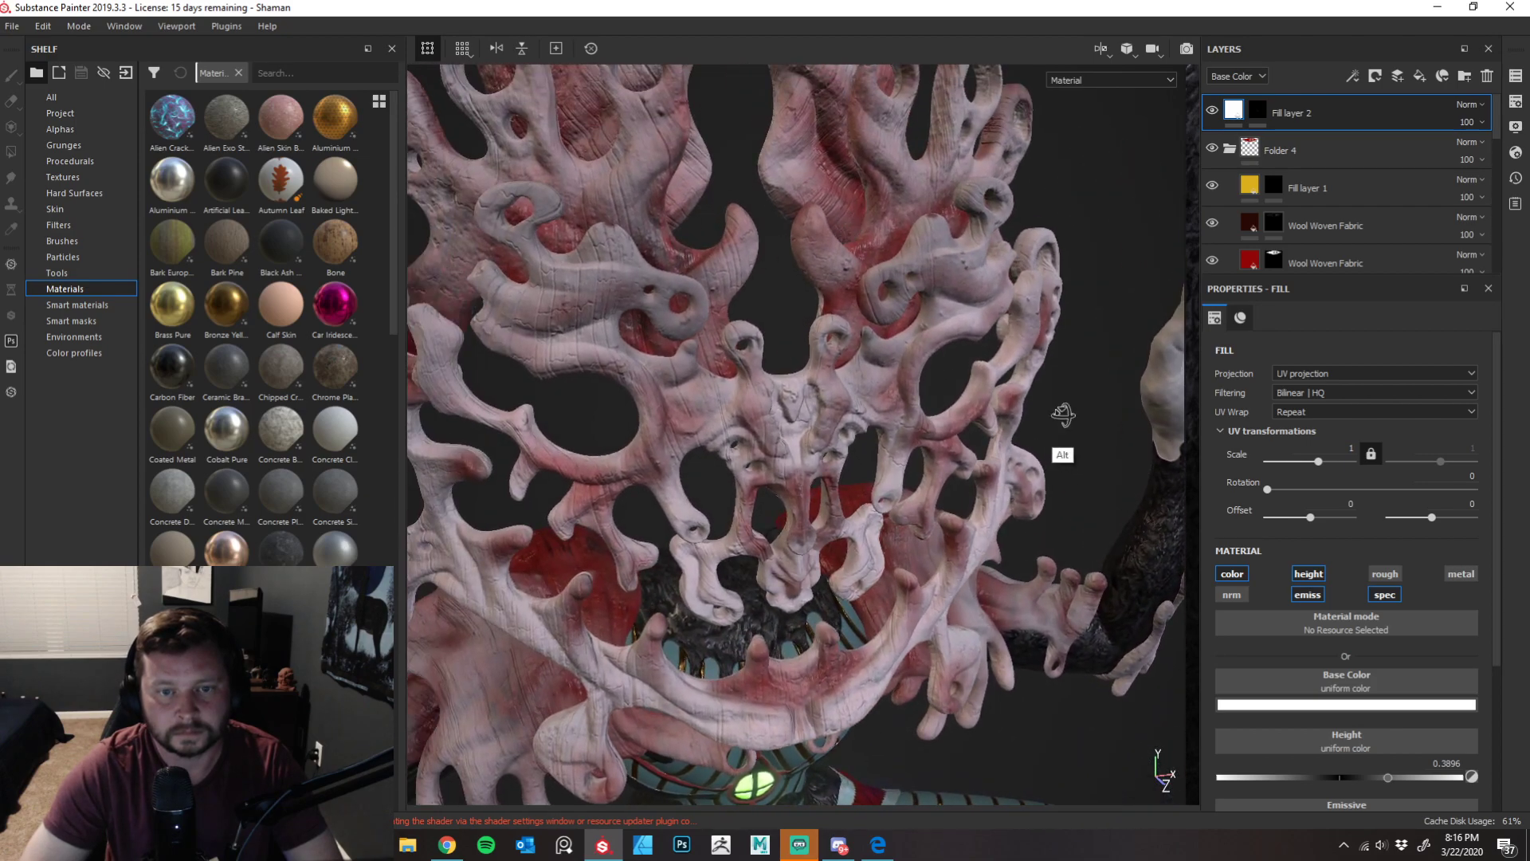
middle_click_drag(1063, 420, 1044, 381, "alt")
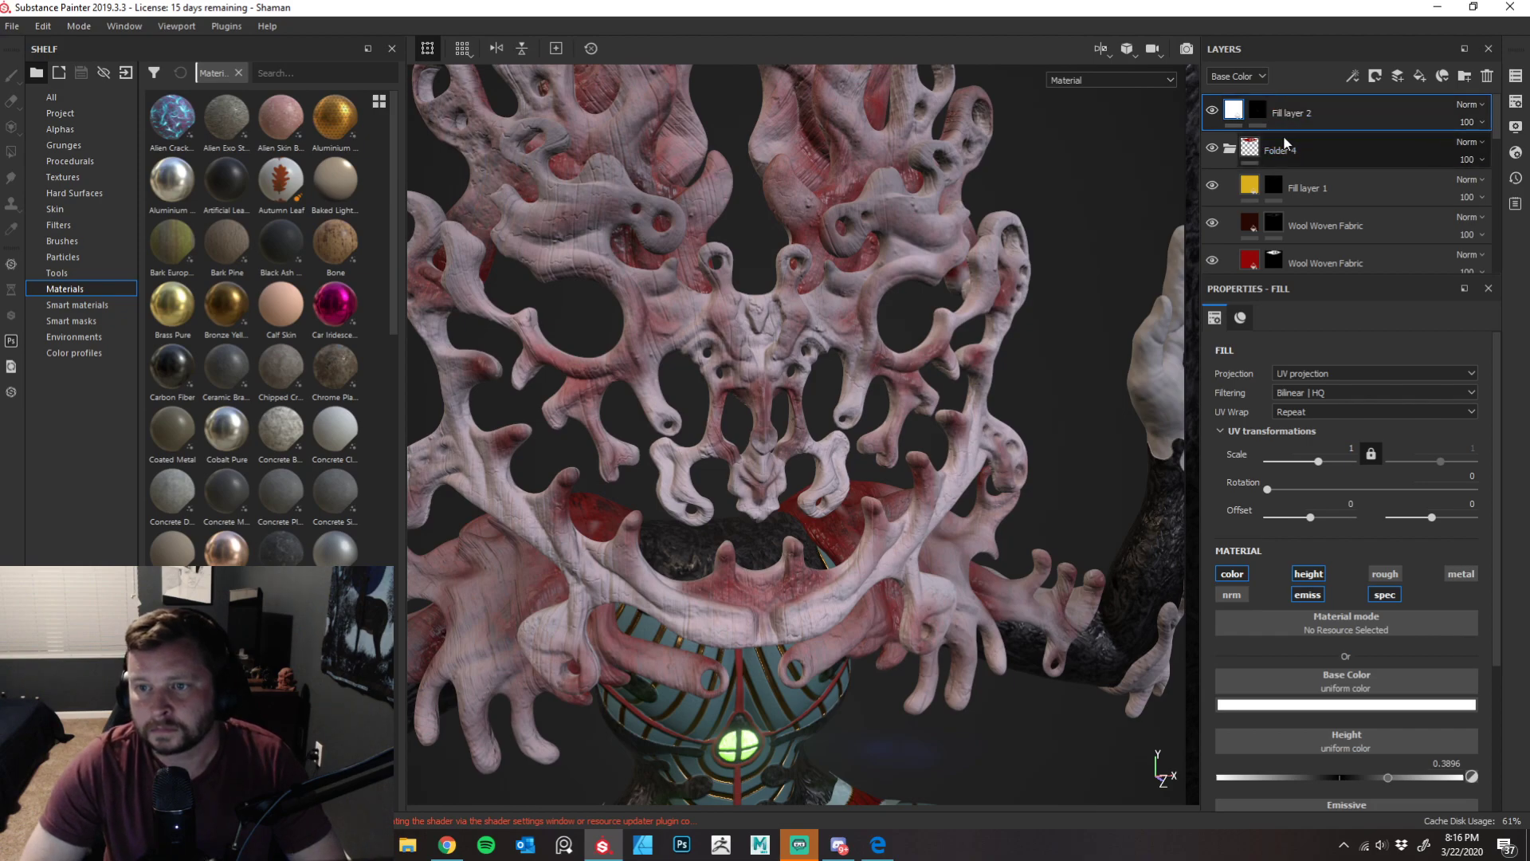
- Hide and show Fill layer 2 of texture set 1001 to check what it affects
left_click(1213, 112)
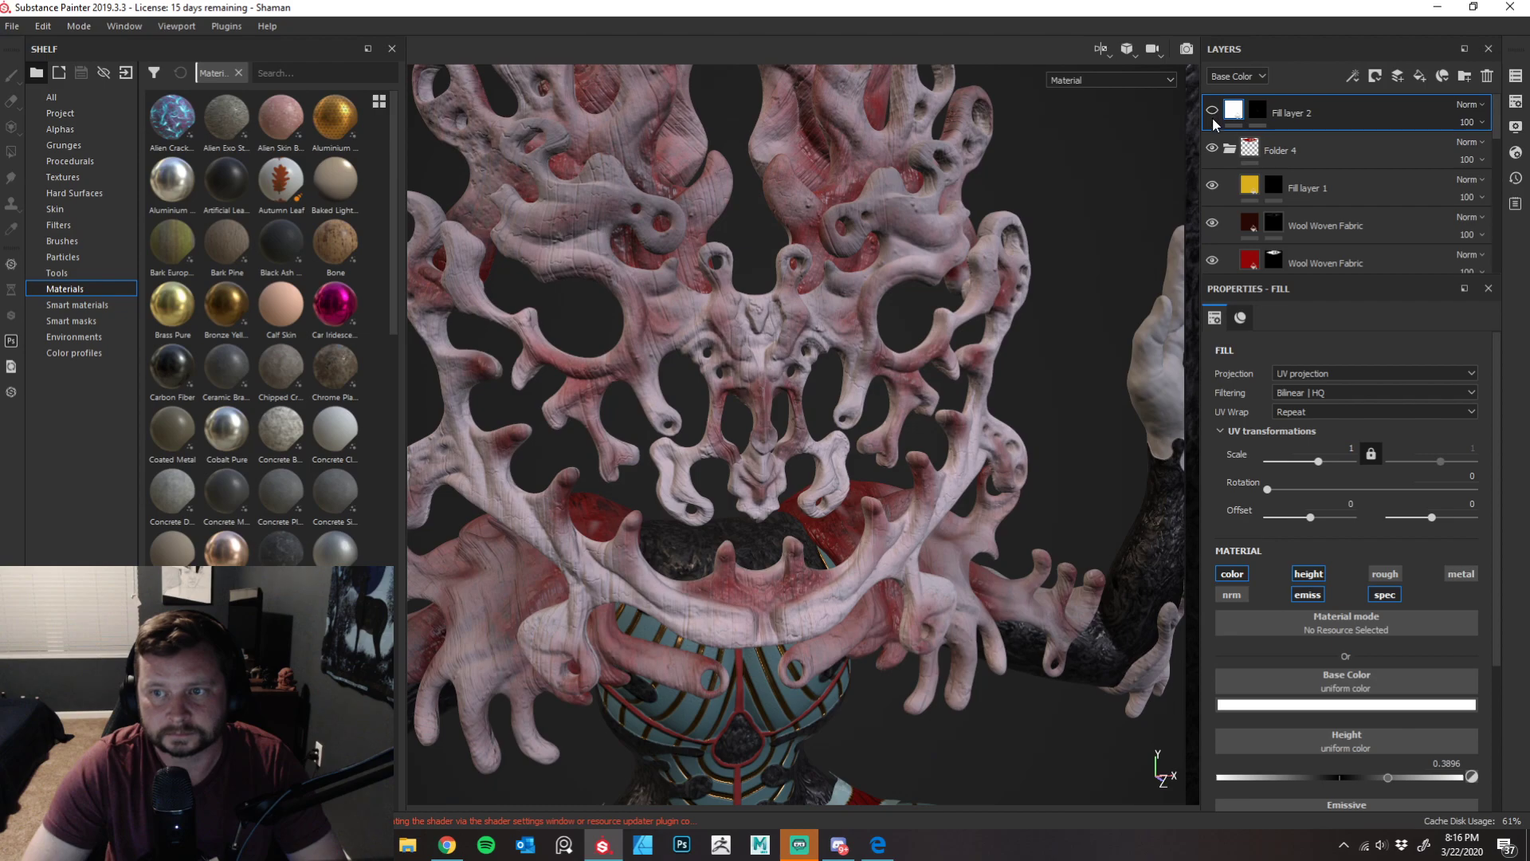
left_click(1212, 112)
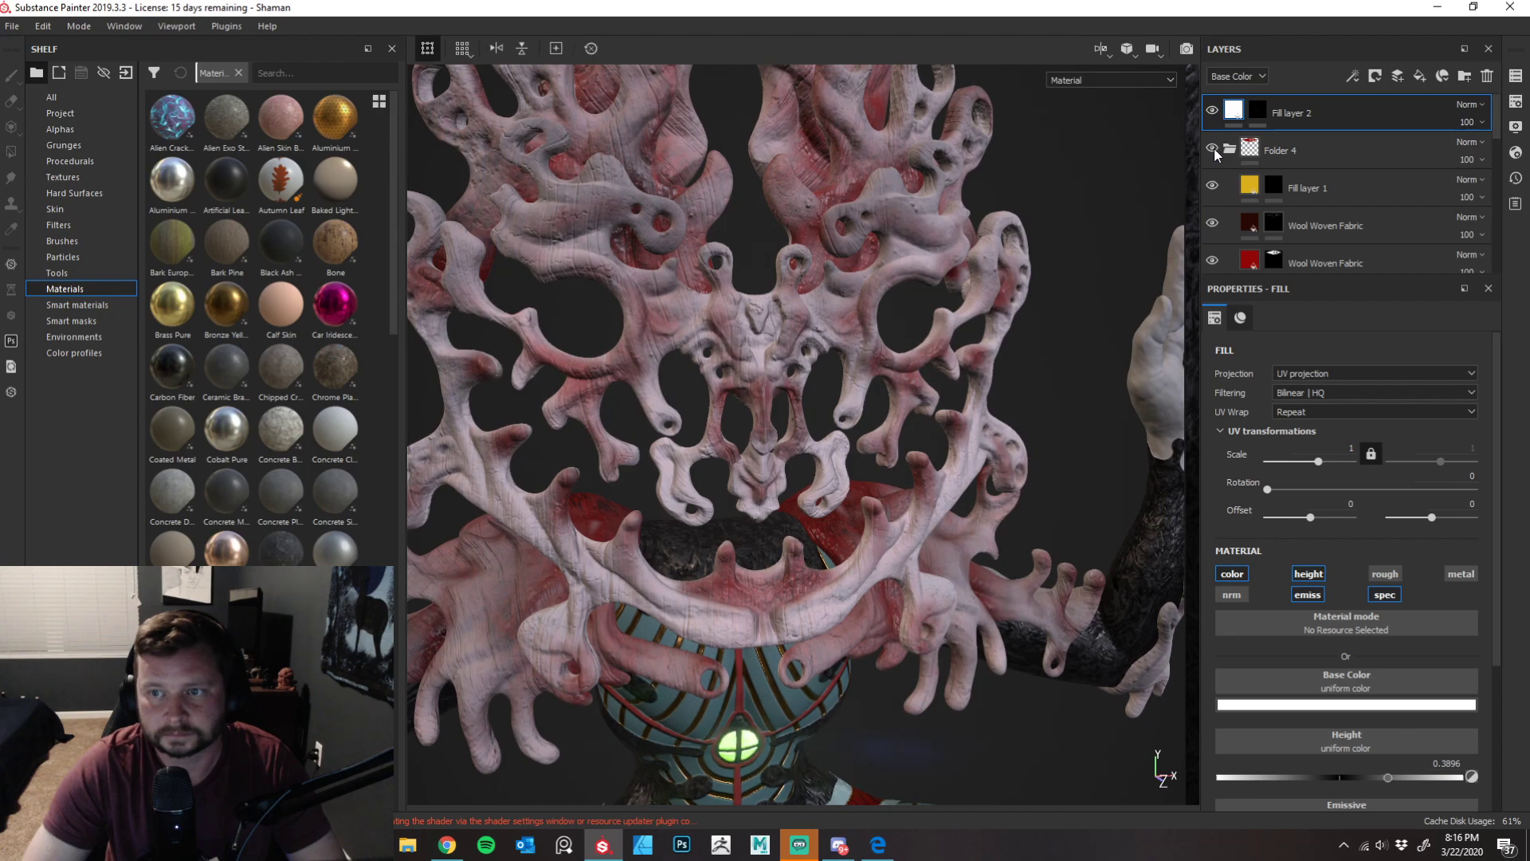
left_click_drag(1168, 276, 1079, 266, "alt")
- Switch to texture set 1002 and hide and show its Fill layer 2 to check its effect on the mask
left_click(1516, 79)
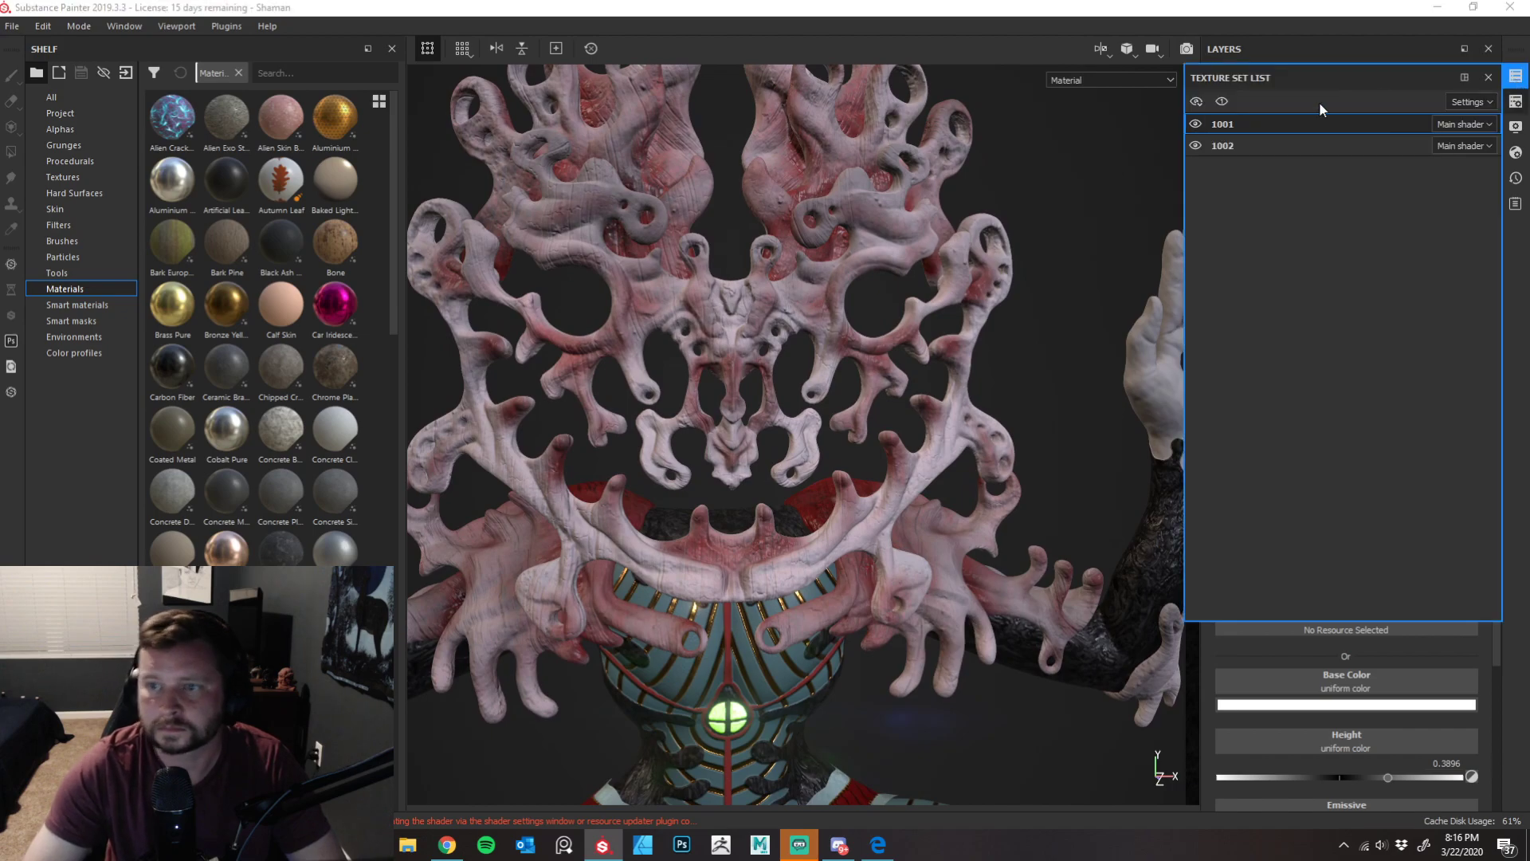
left_click(1246, 143)
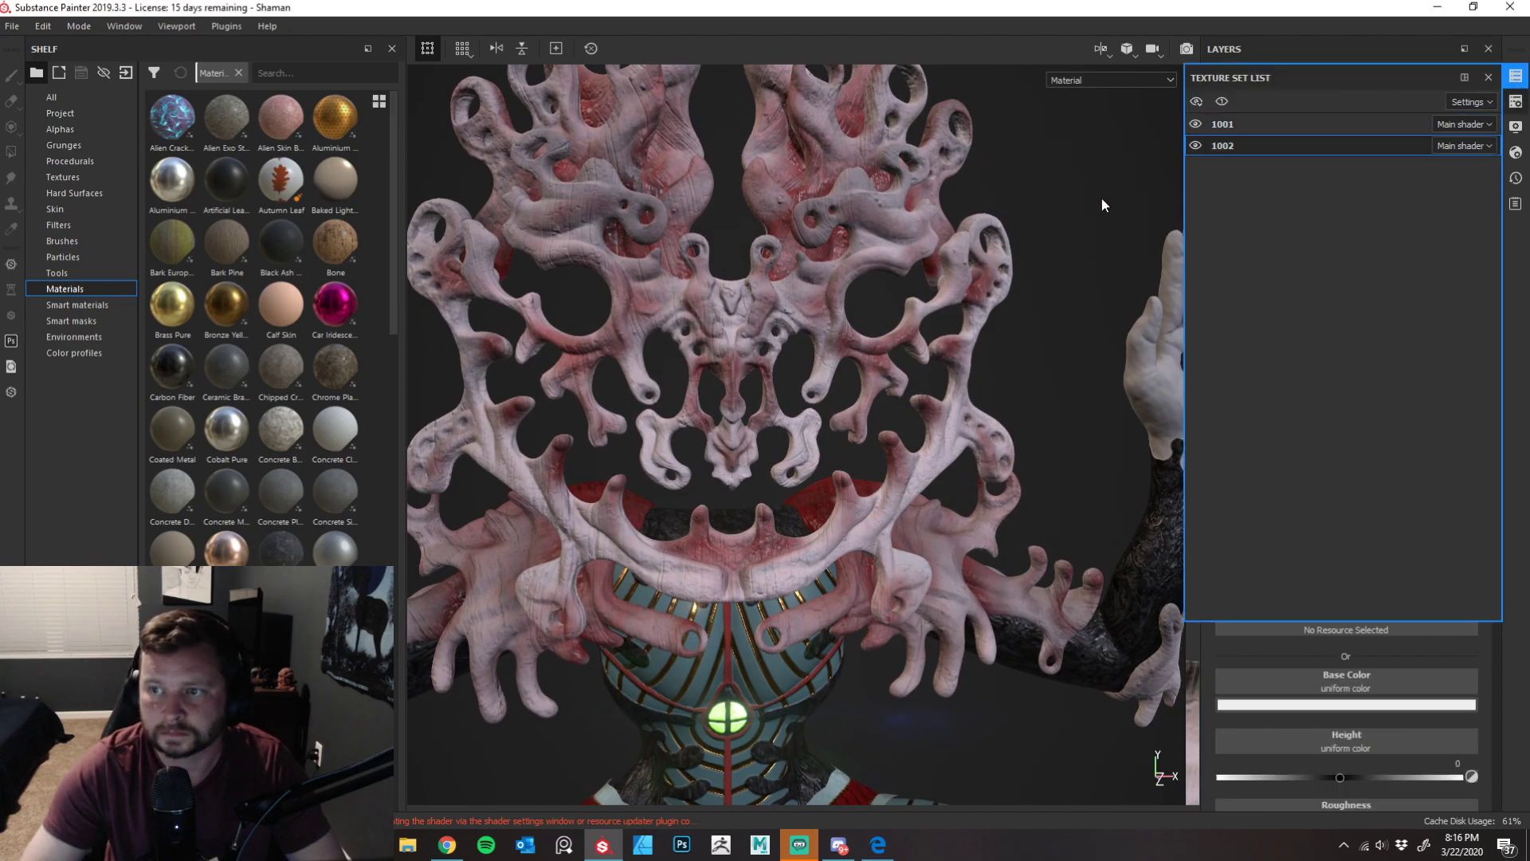
left_click(1470, 80)
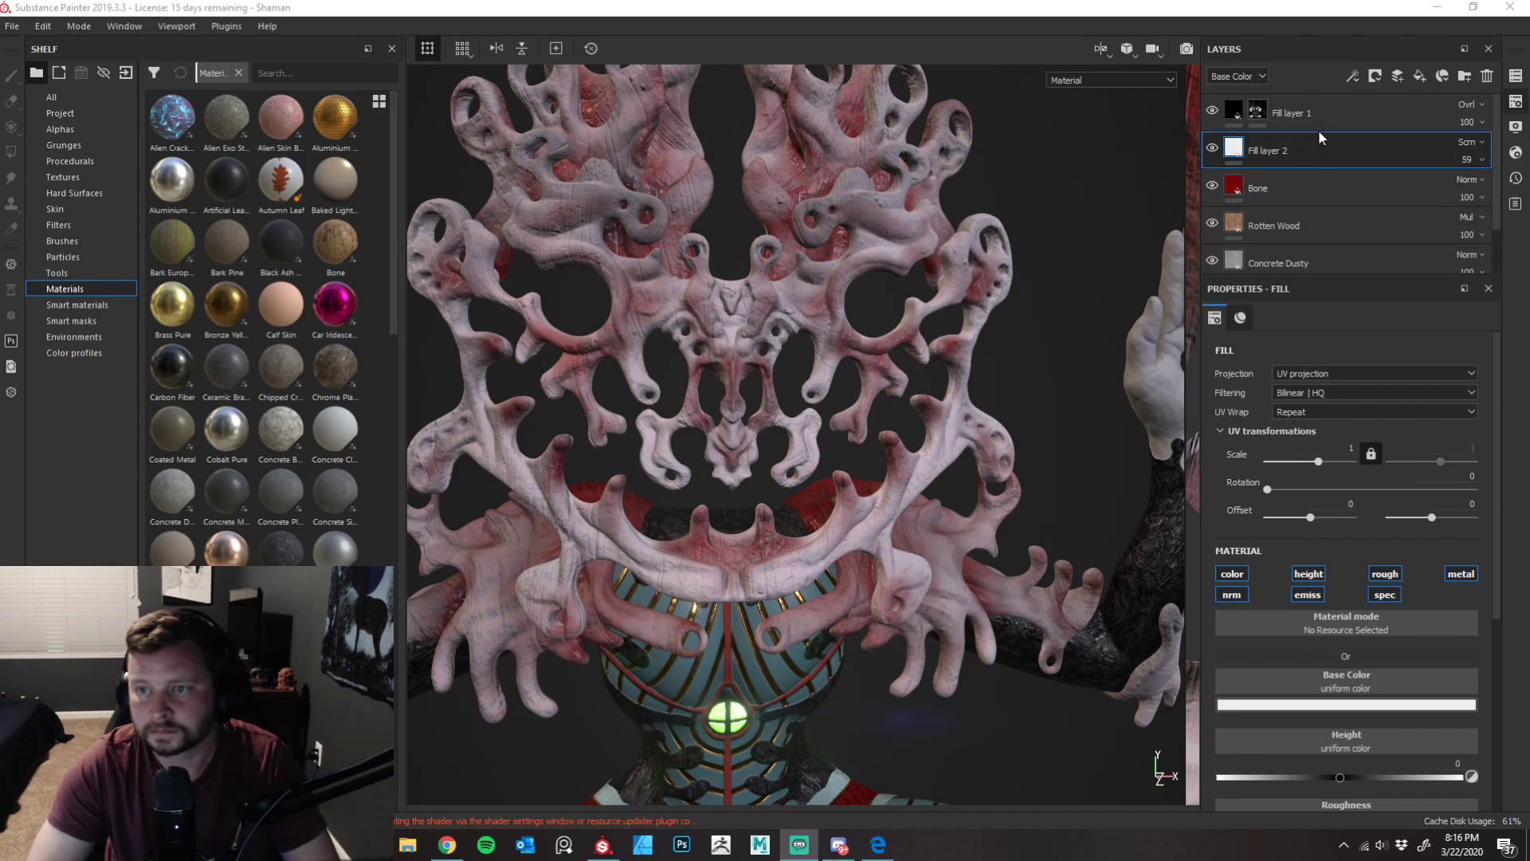
left_click(1212, 148)
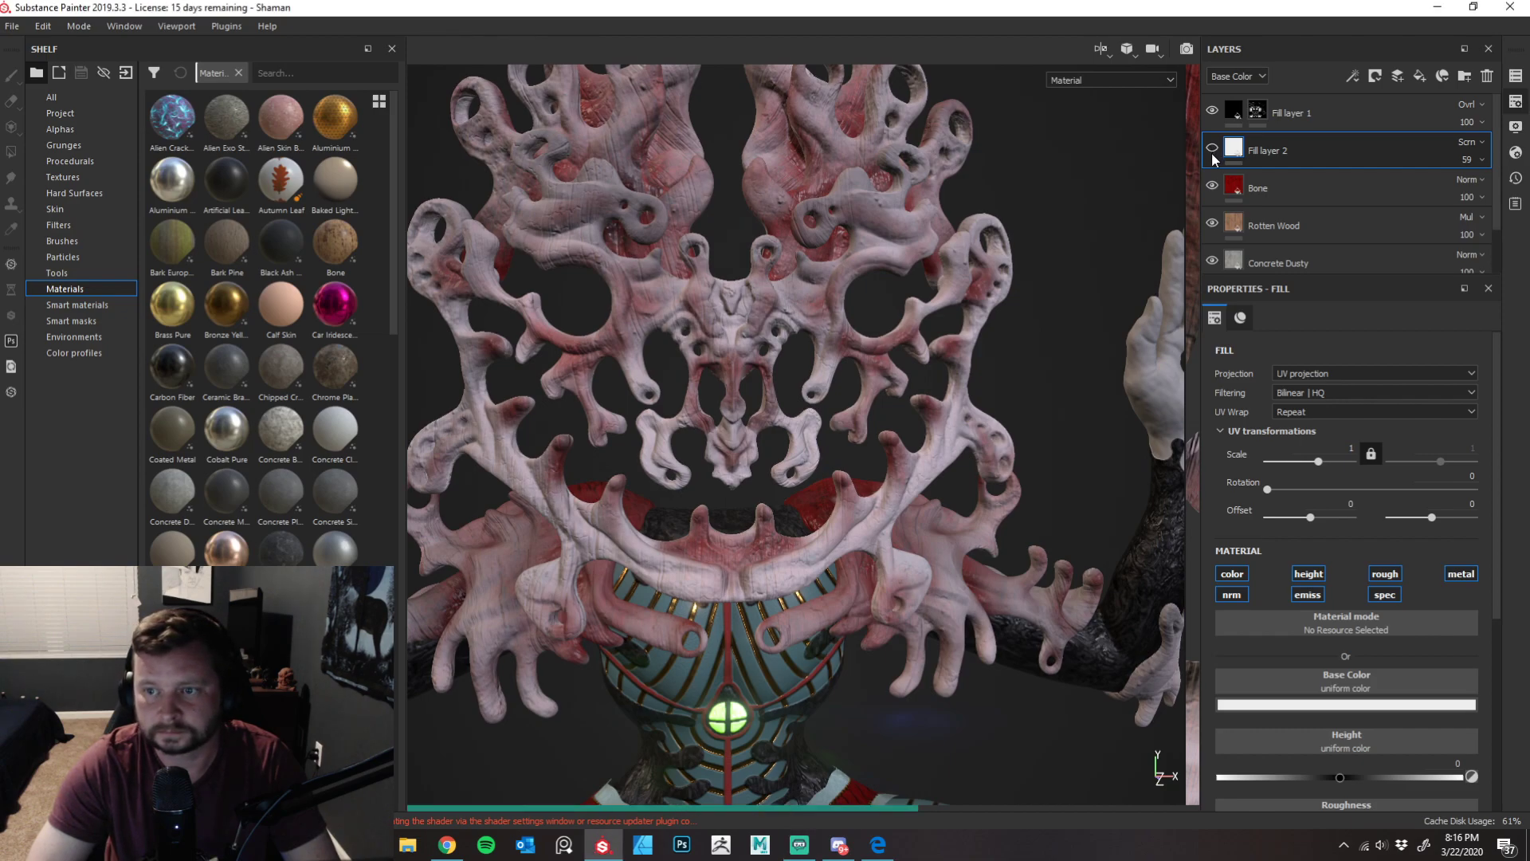
left_click(1213, 149)
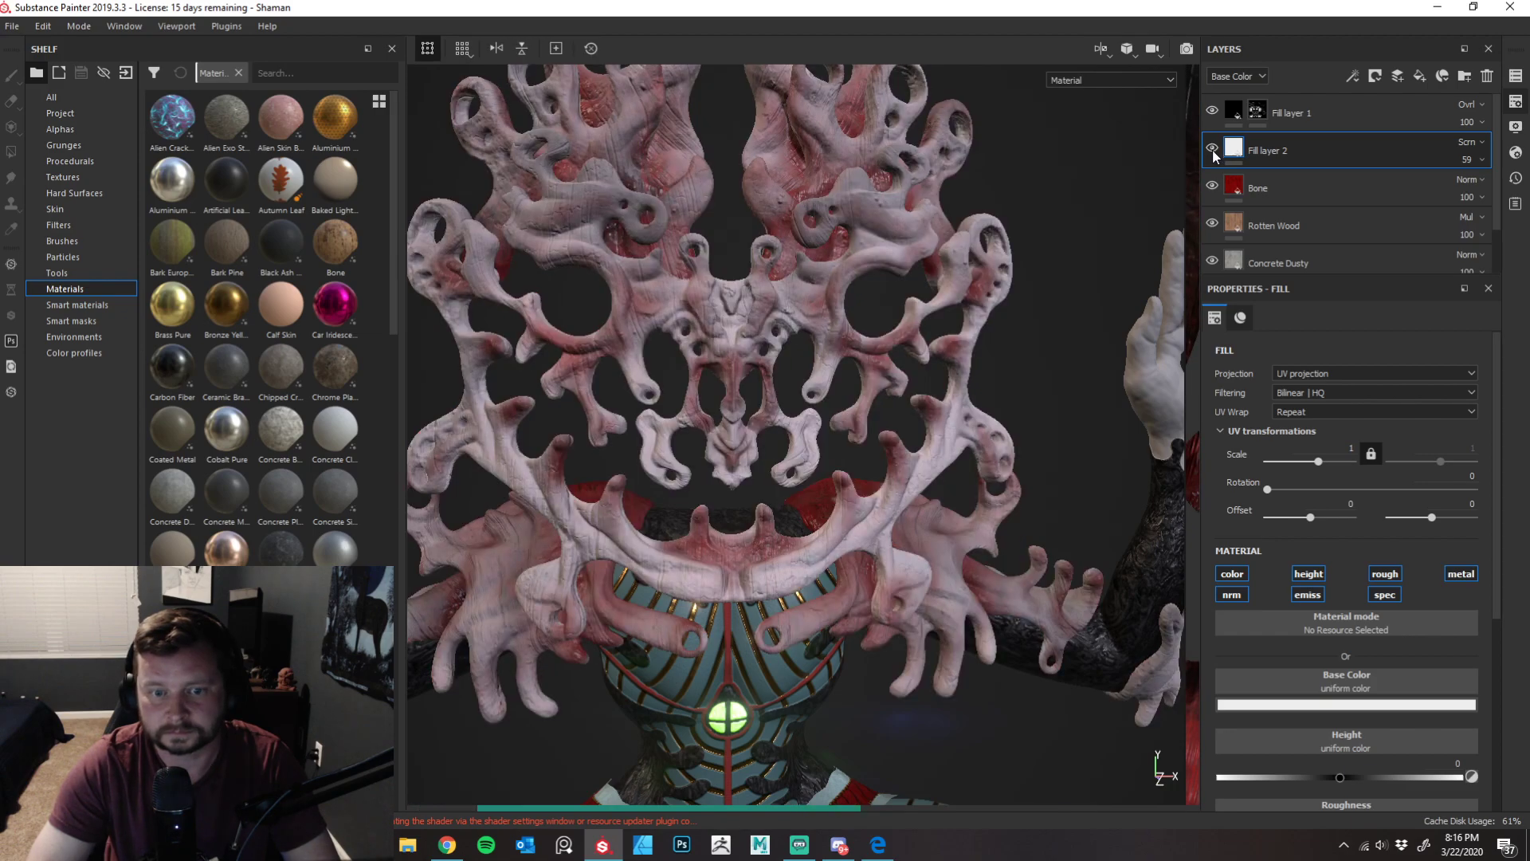
- Set the Rotten Wood layer's Base Color opacity to 27
left_click(1460, 241)
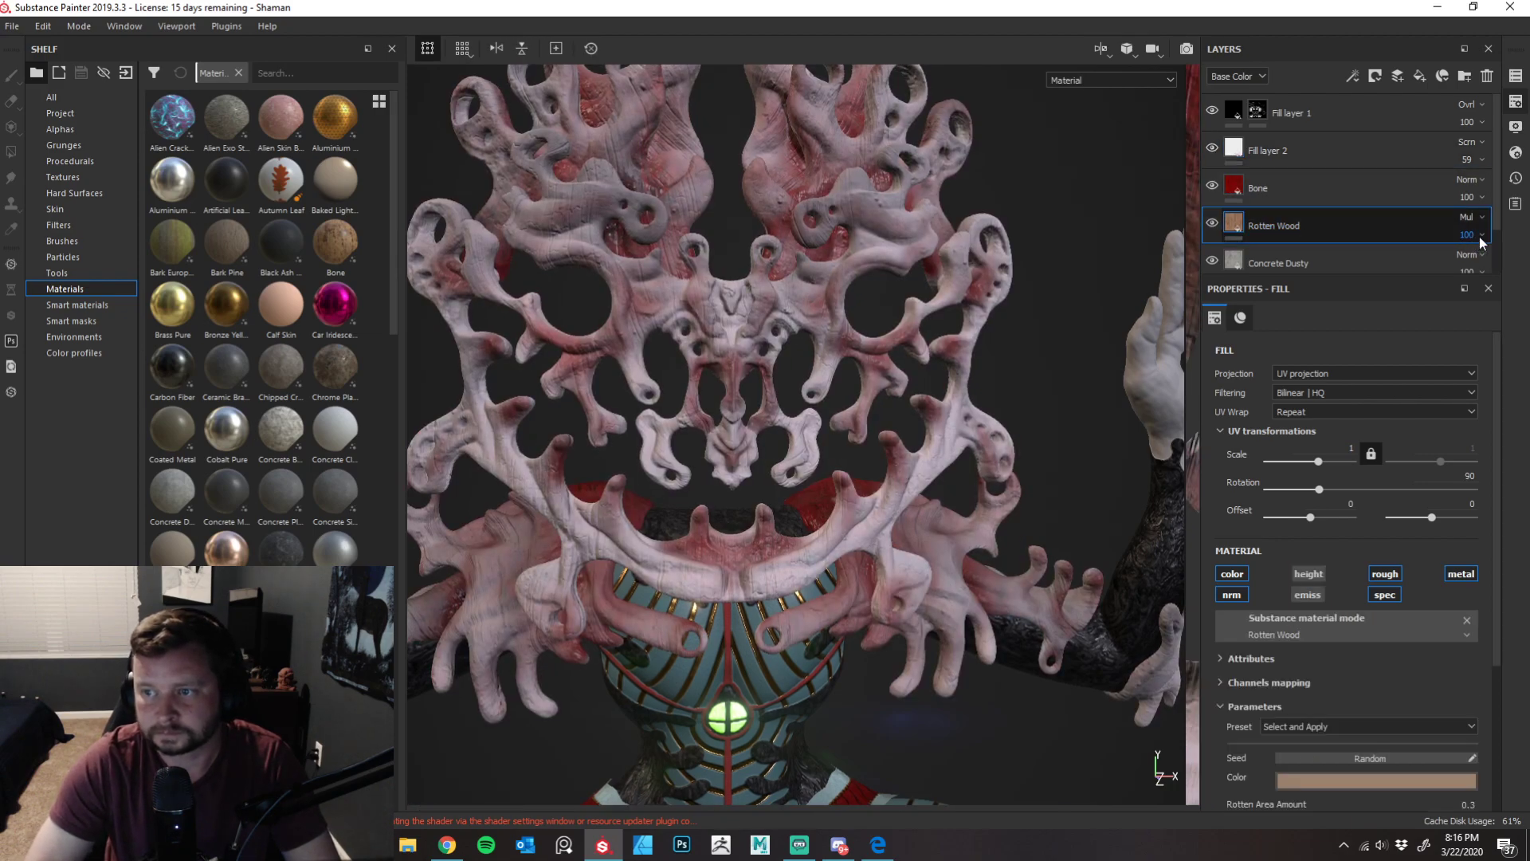
left_click(1482, 235)
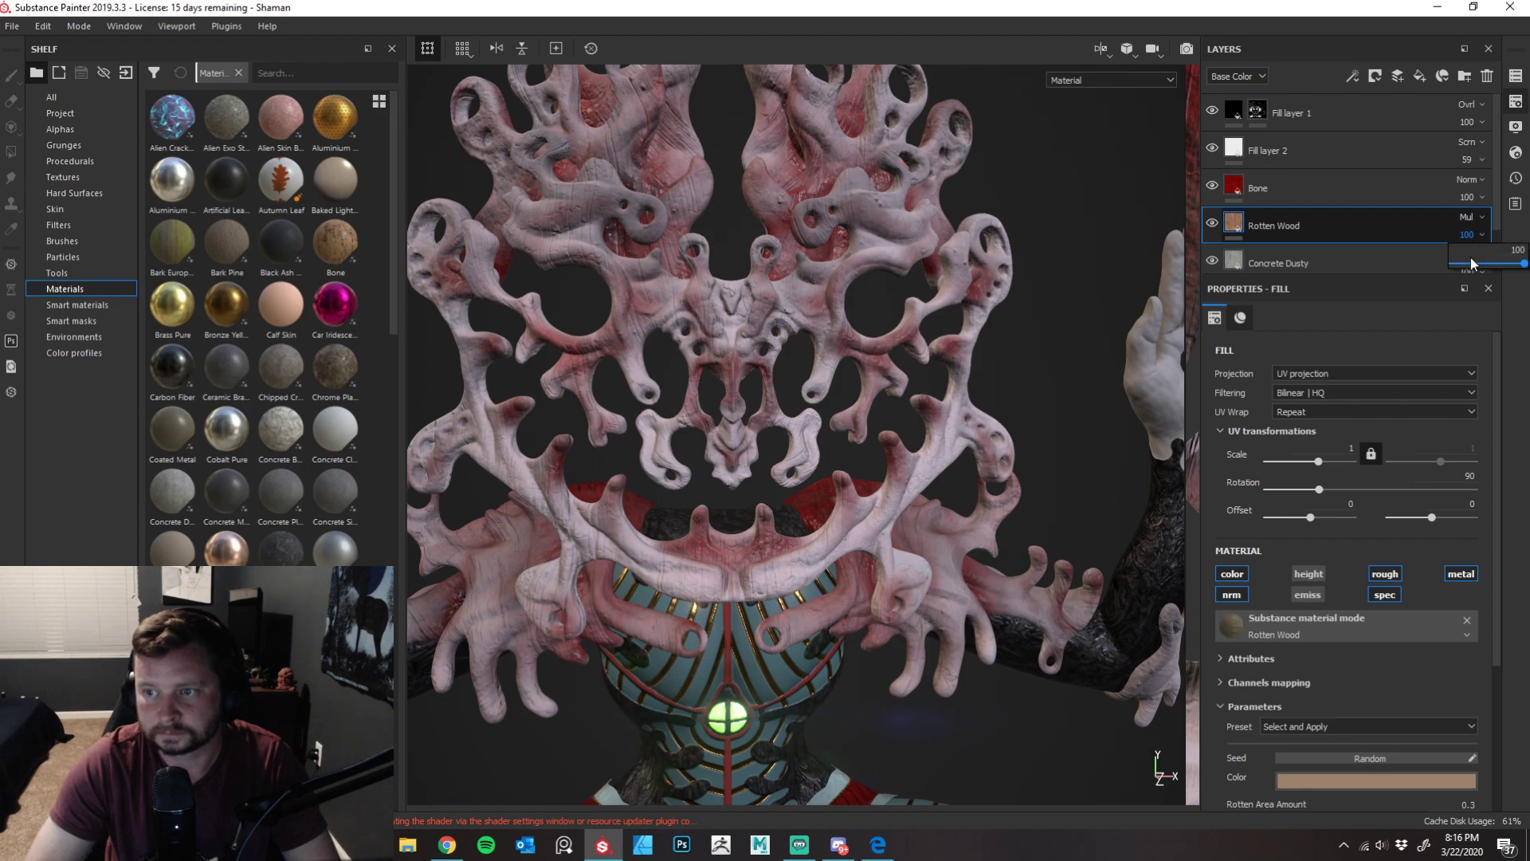
left_click(1471, 261)
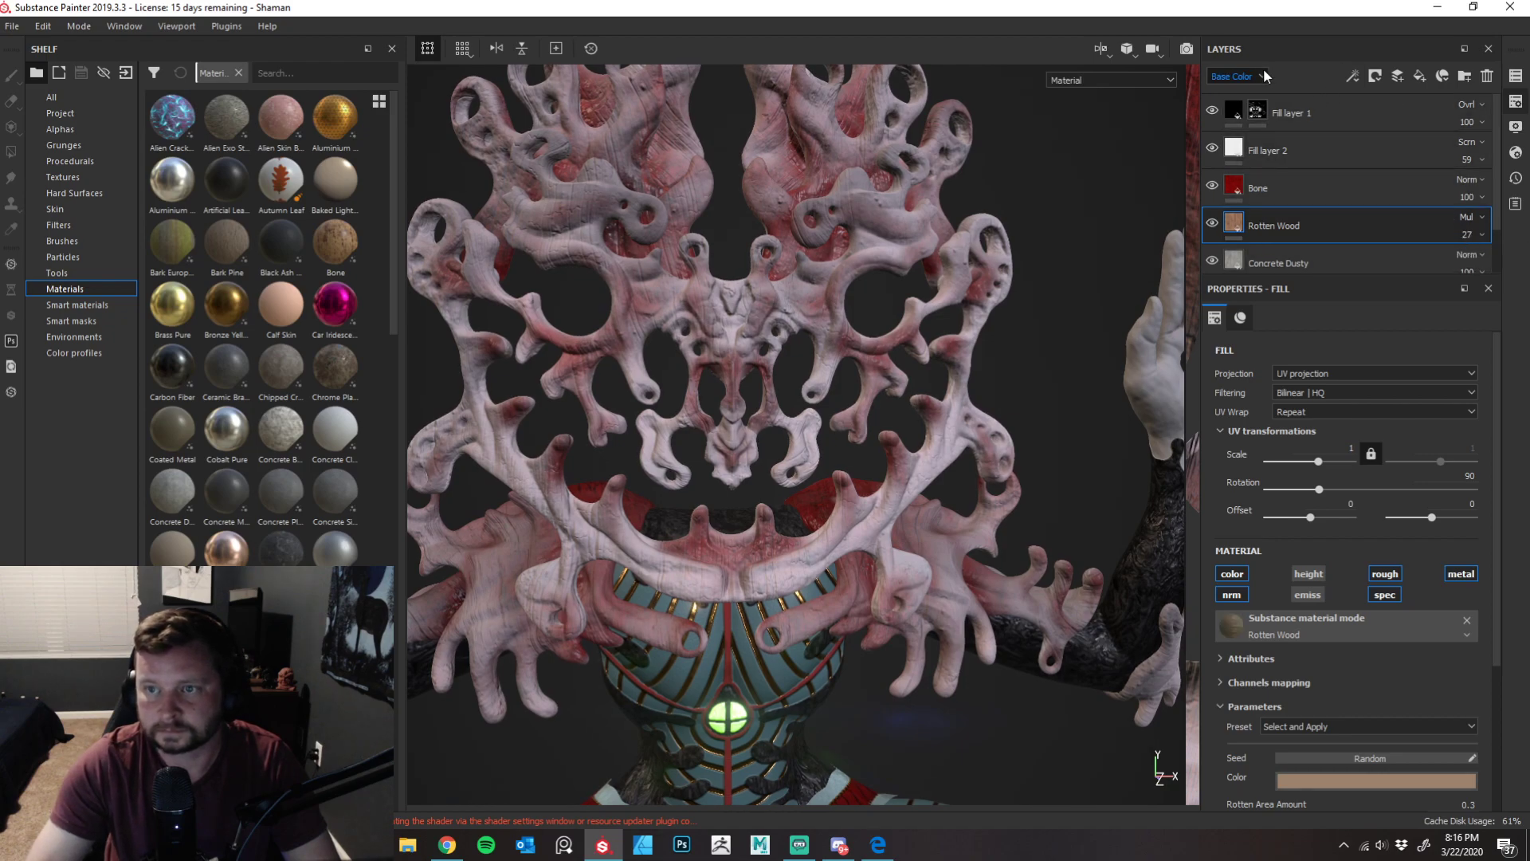
- Reduce the Rotten Wood layer's opacity to 13 in the Height channel
left_click(1241, 131)
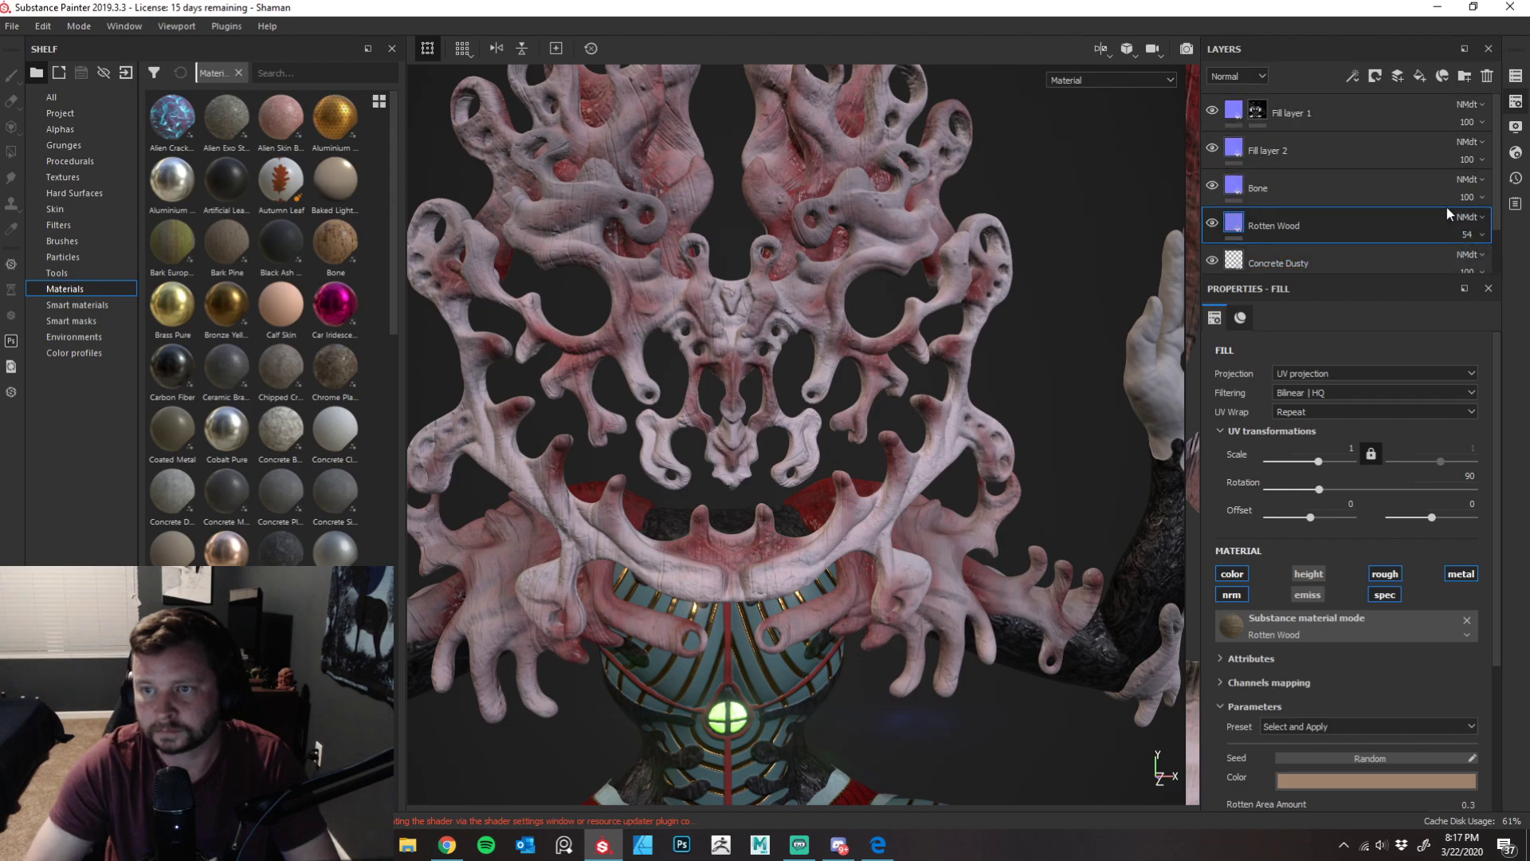
left_click(1256, 75)
left_click(1247, 102)
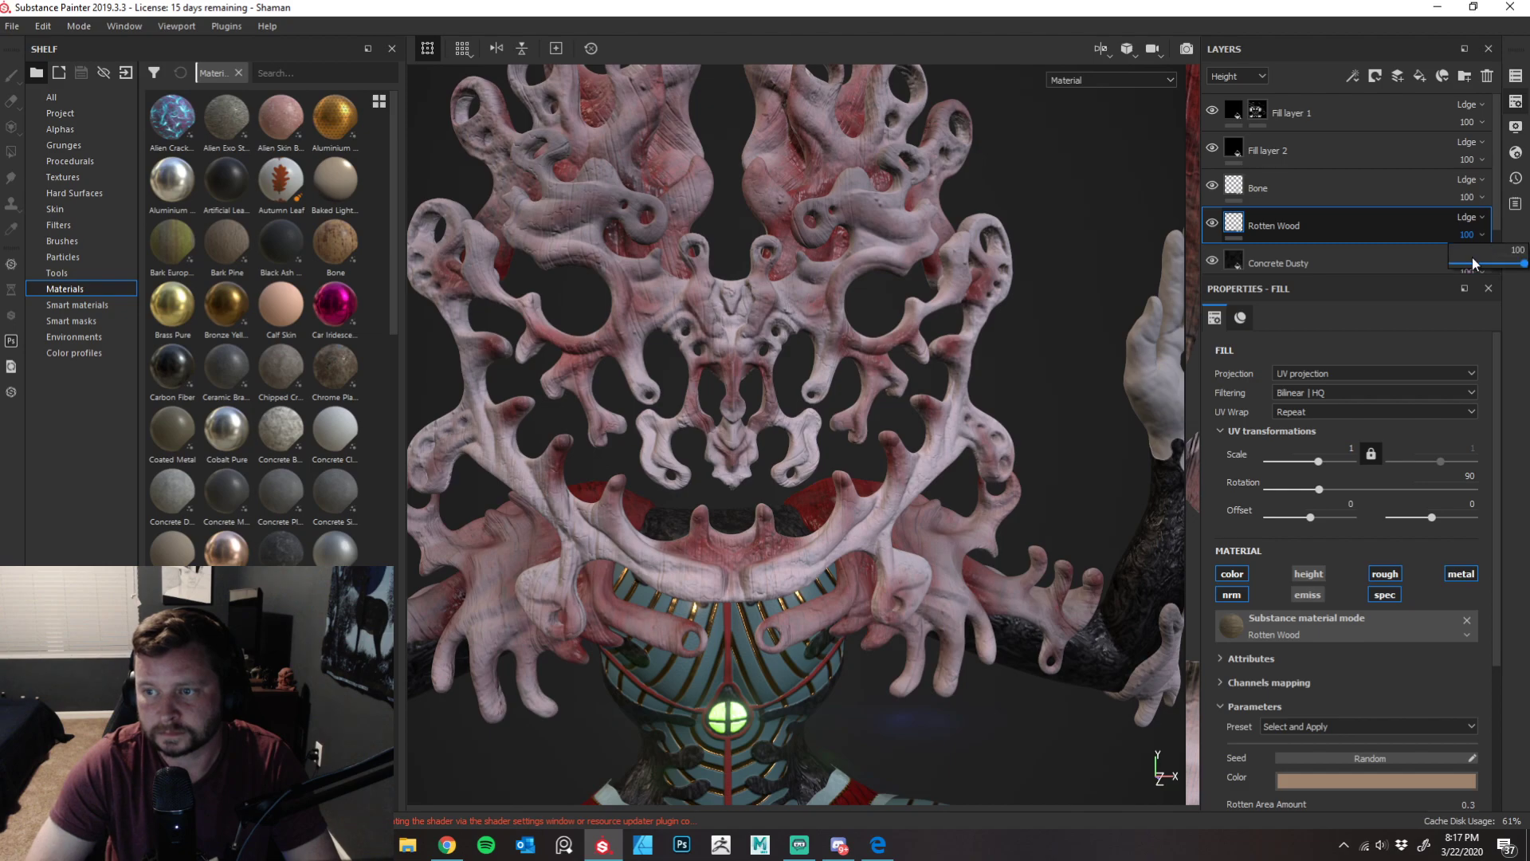
left_click_drag(1484, 234, 1473, 264)
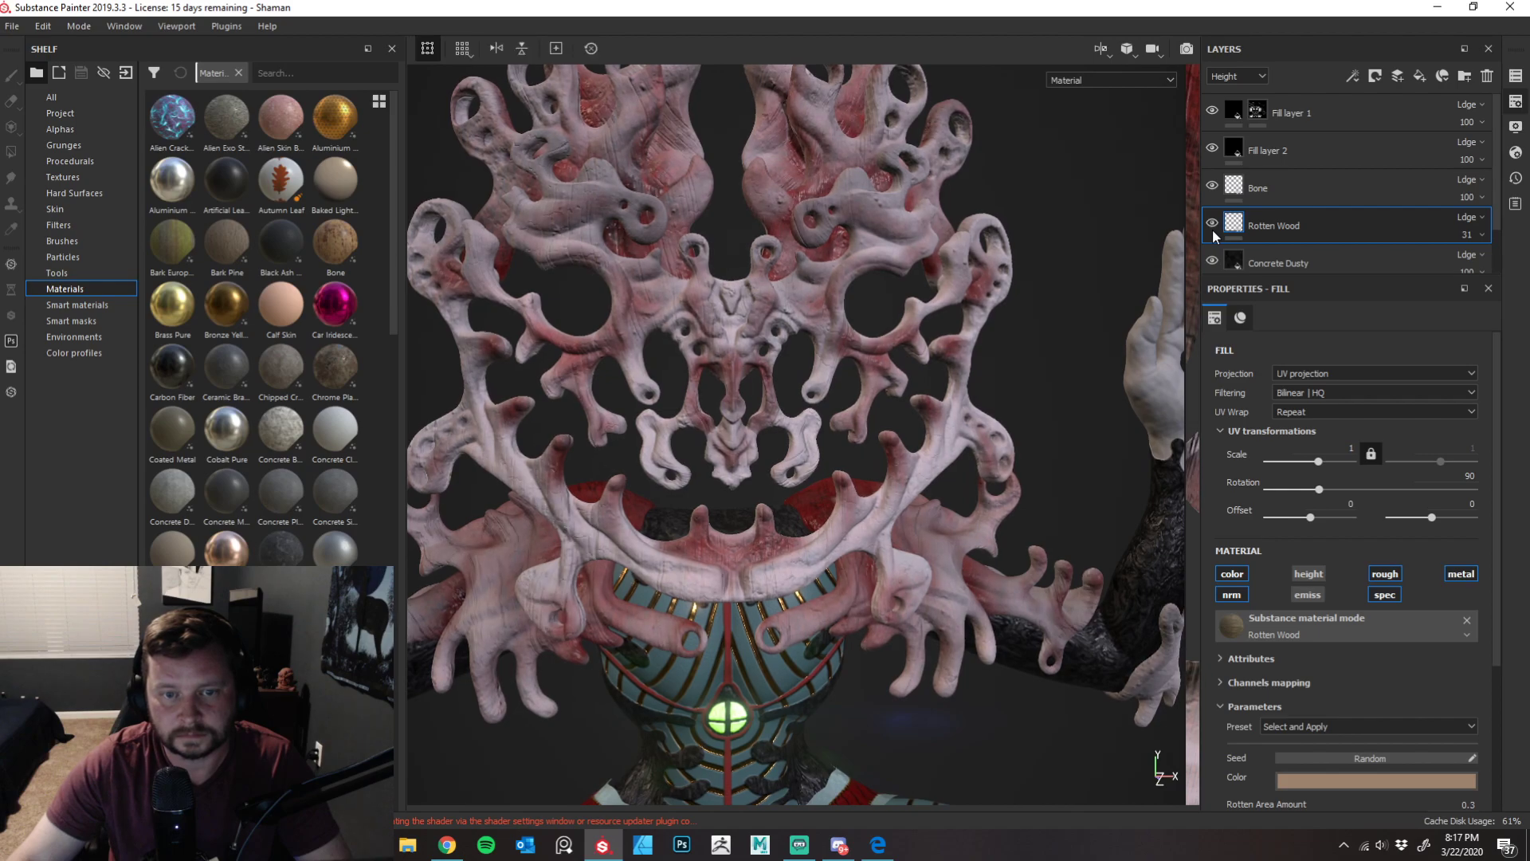
left_click_drag(1479, 237, 1461, 261)
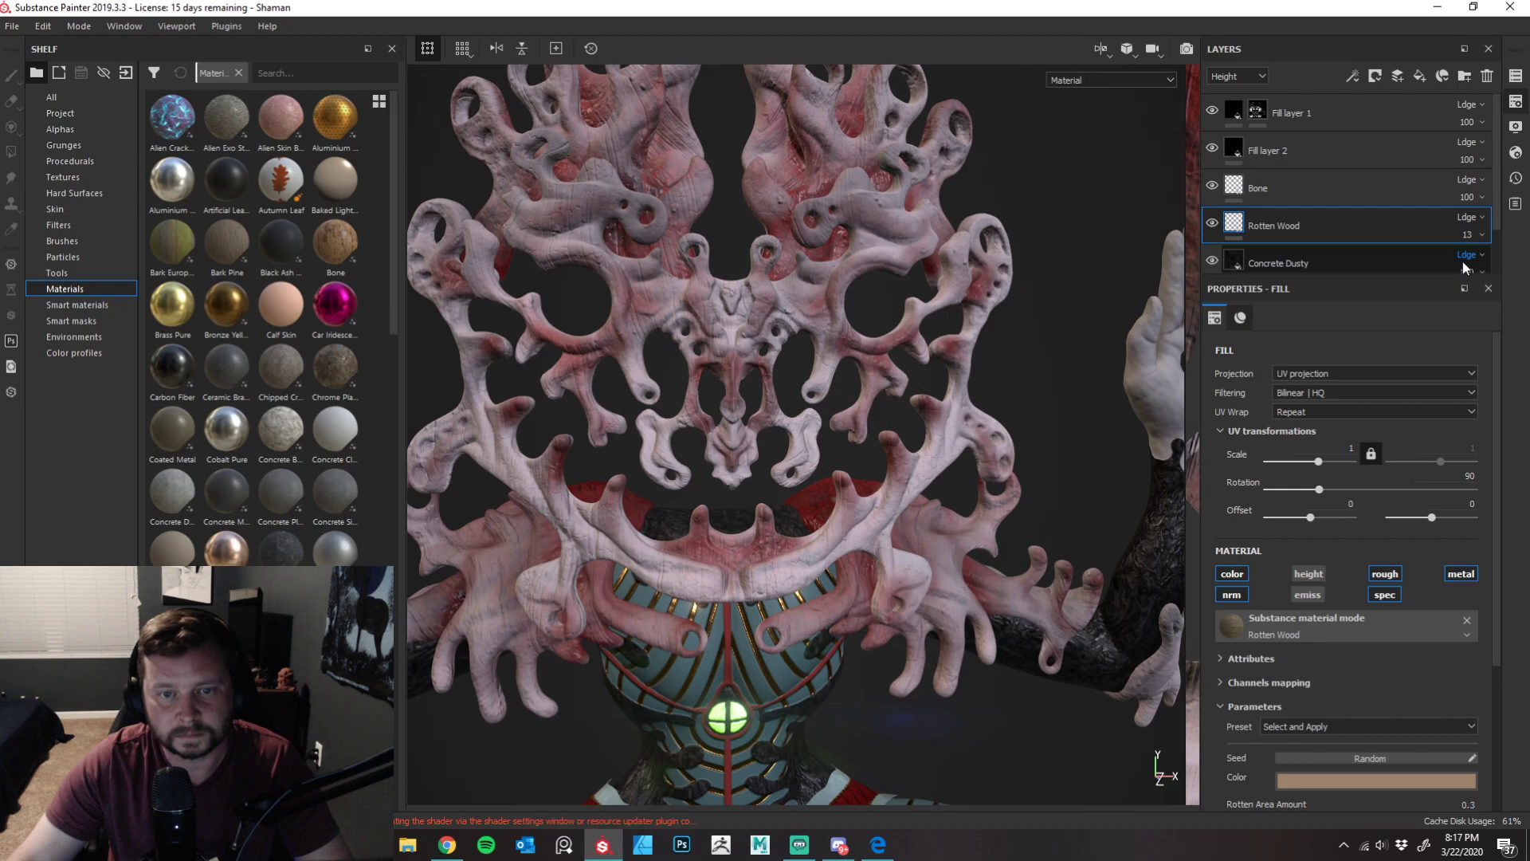
- Set the Height blending mode of the Rotten Wood and Bone layers to Normal
left_click(1484, 218)
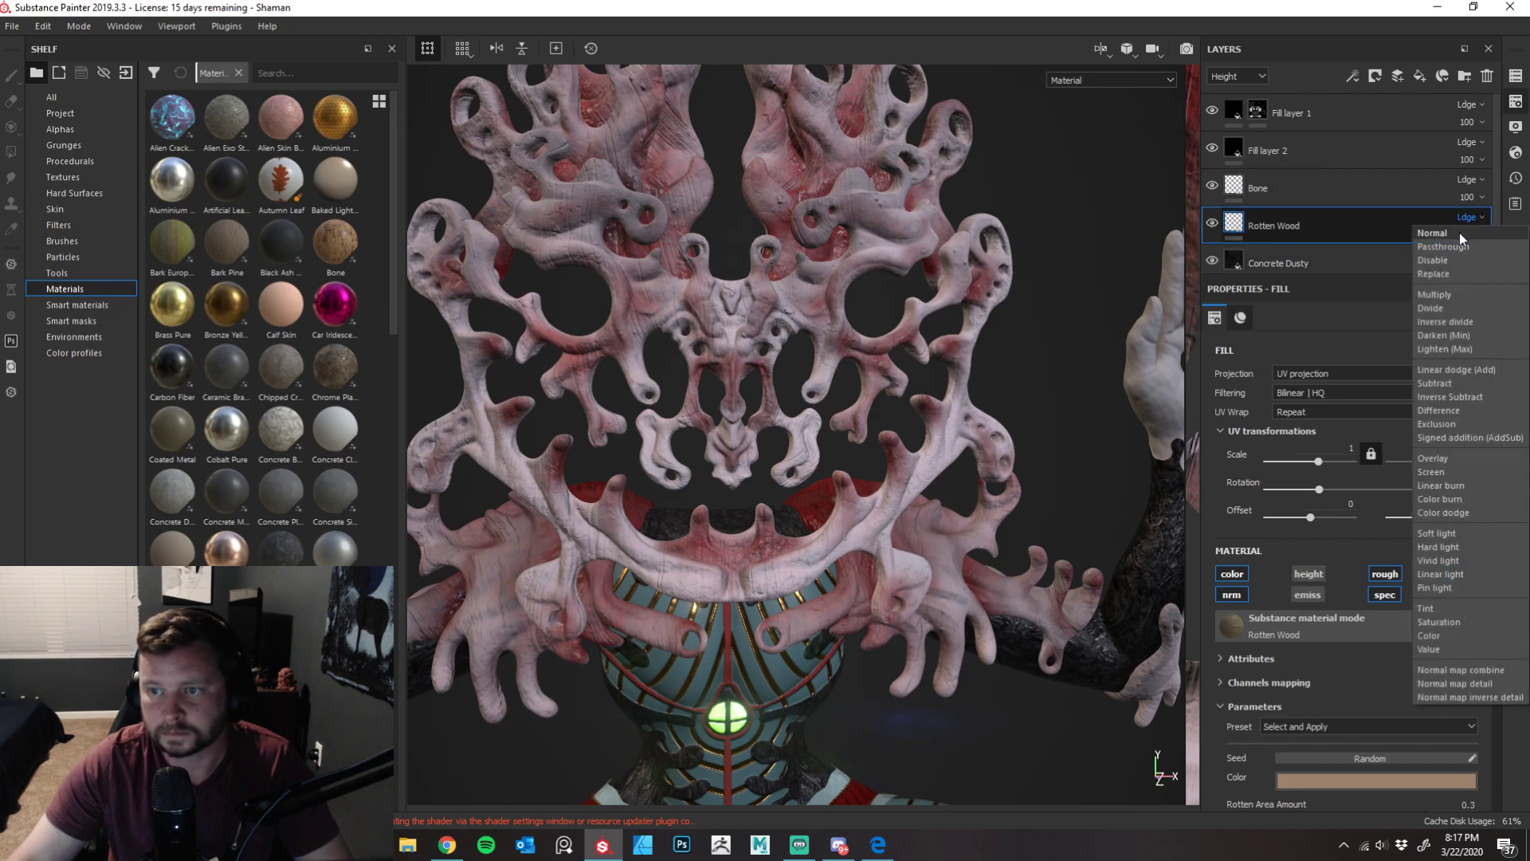
left_click(1460, 233)
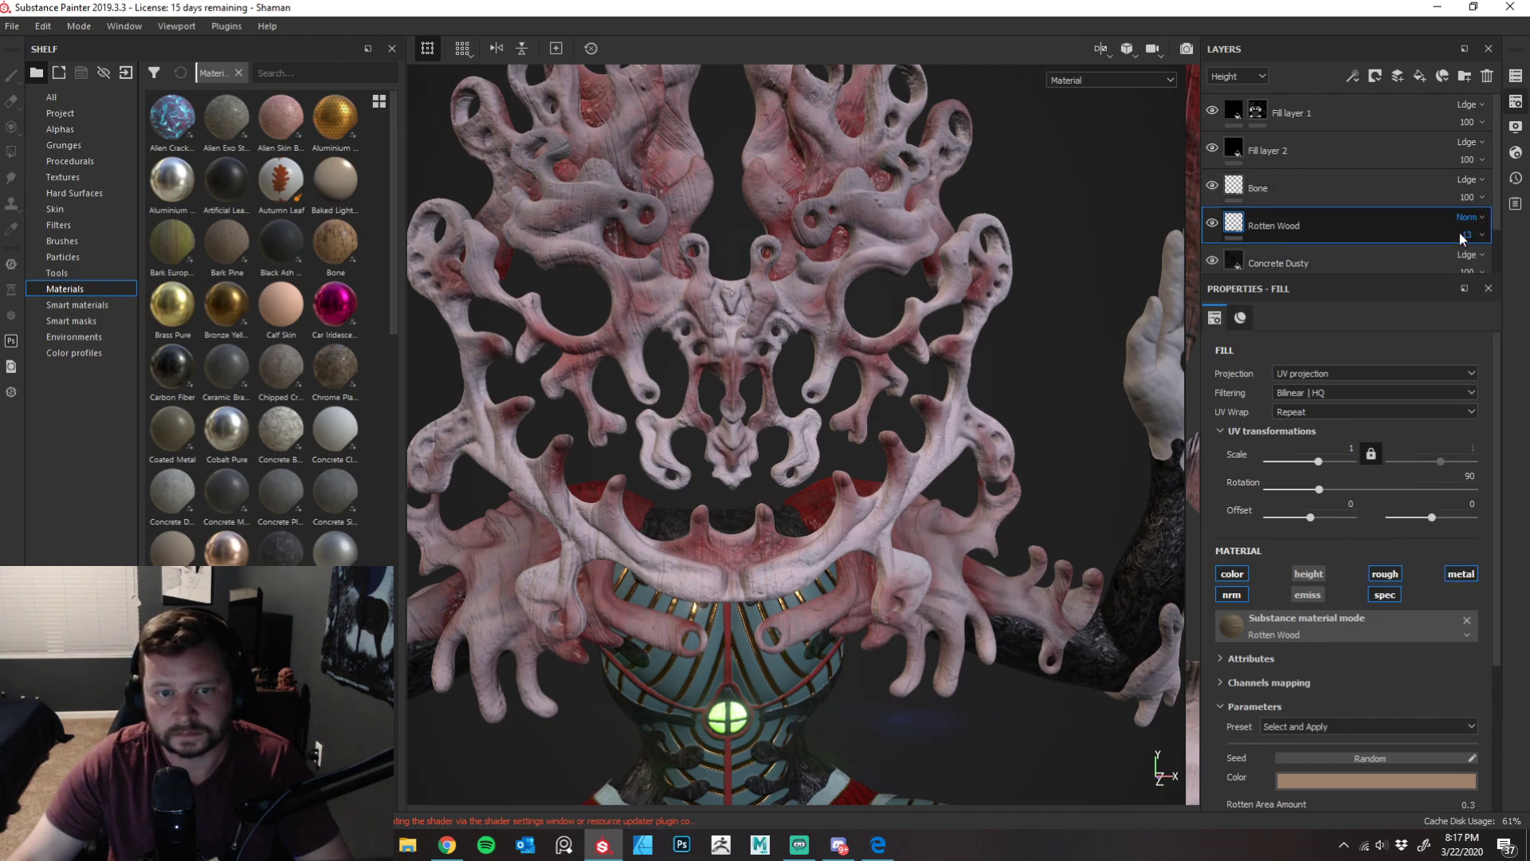
left_click(1479, 178)
left_click(1471, 194)
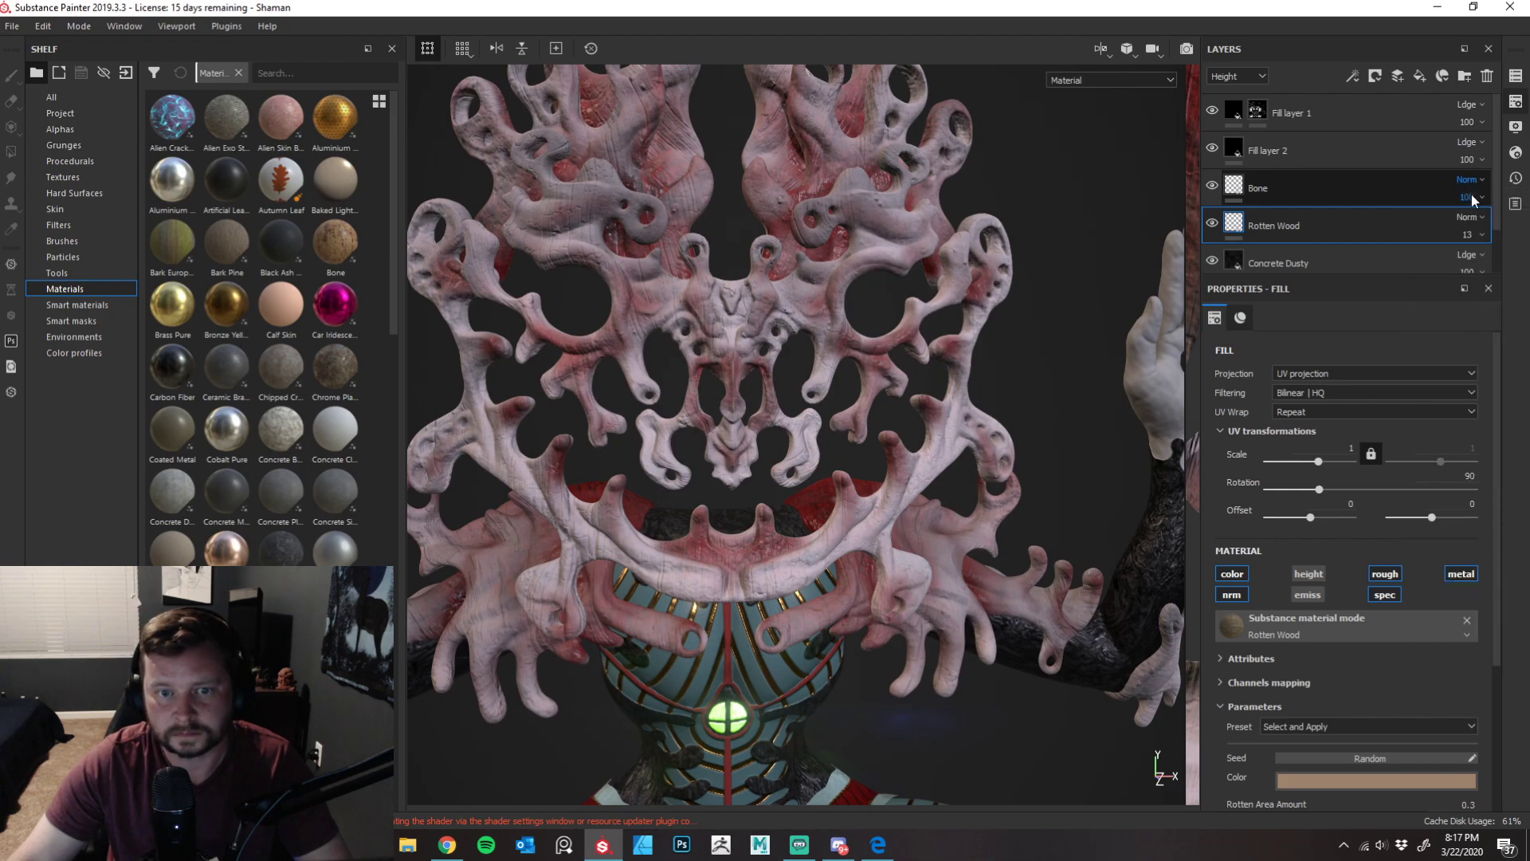
- Lower the Rotten Wood layer's opacity to 20 in the Normal channel to soften the wood grain
left_click(1222, 77)
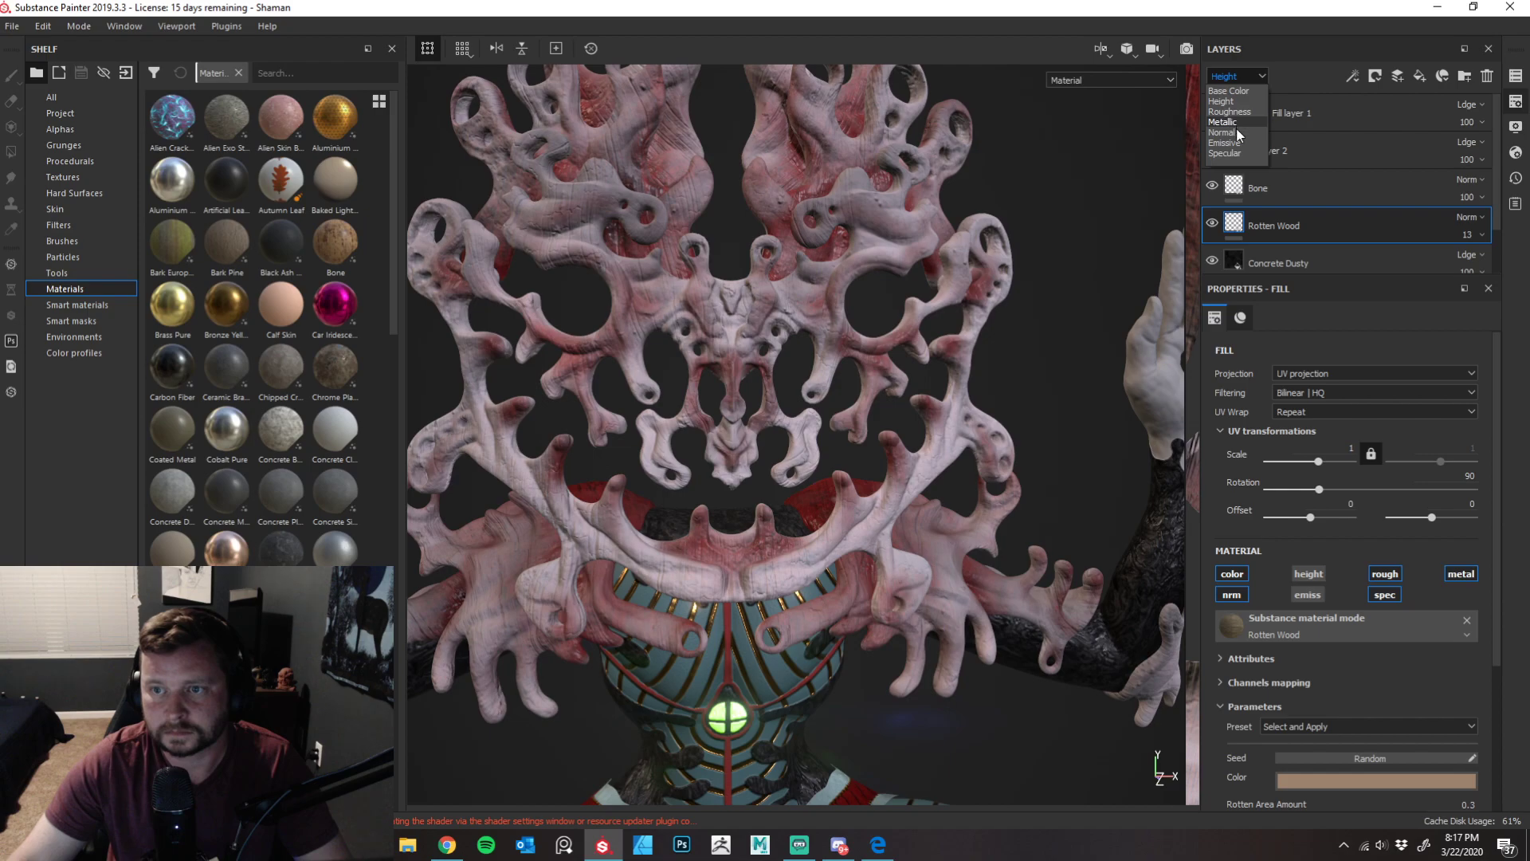
left_click(1237, 134)
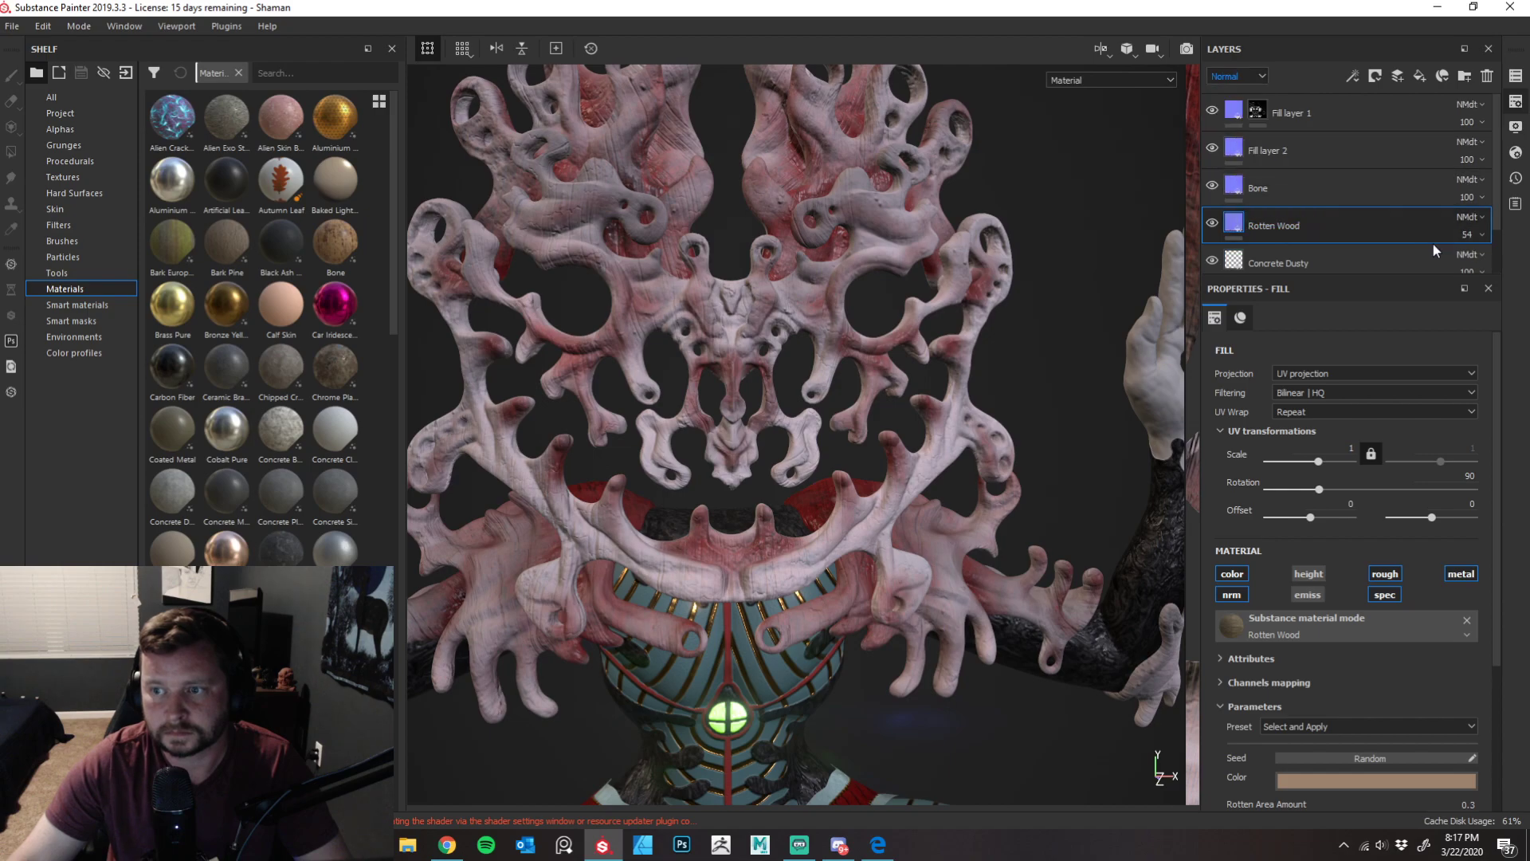
left_click(1482, 238)
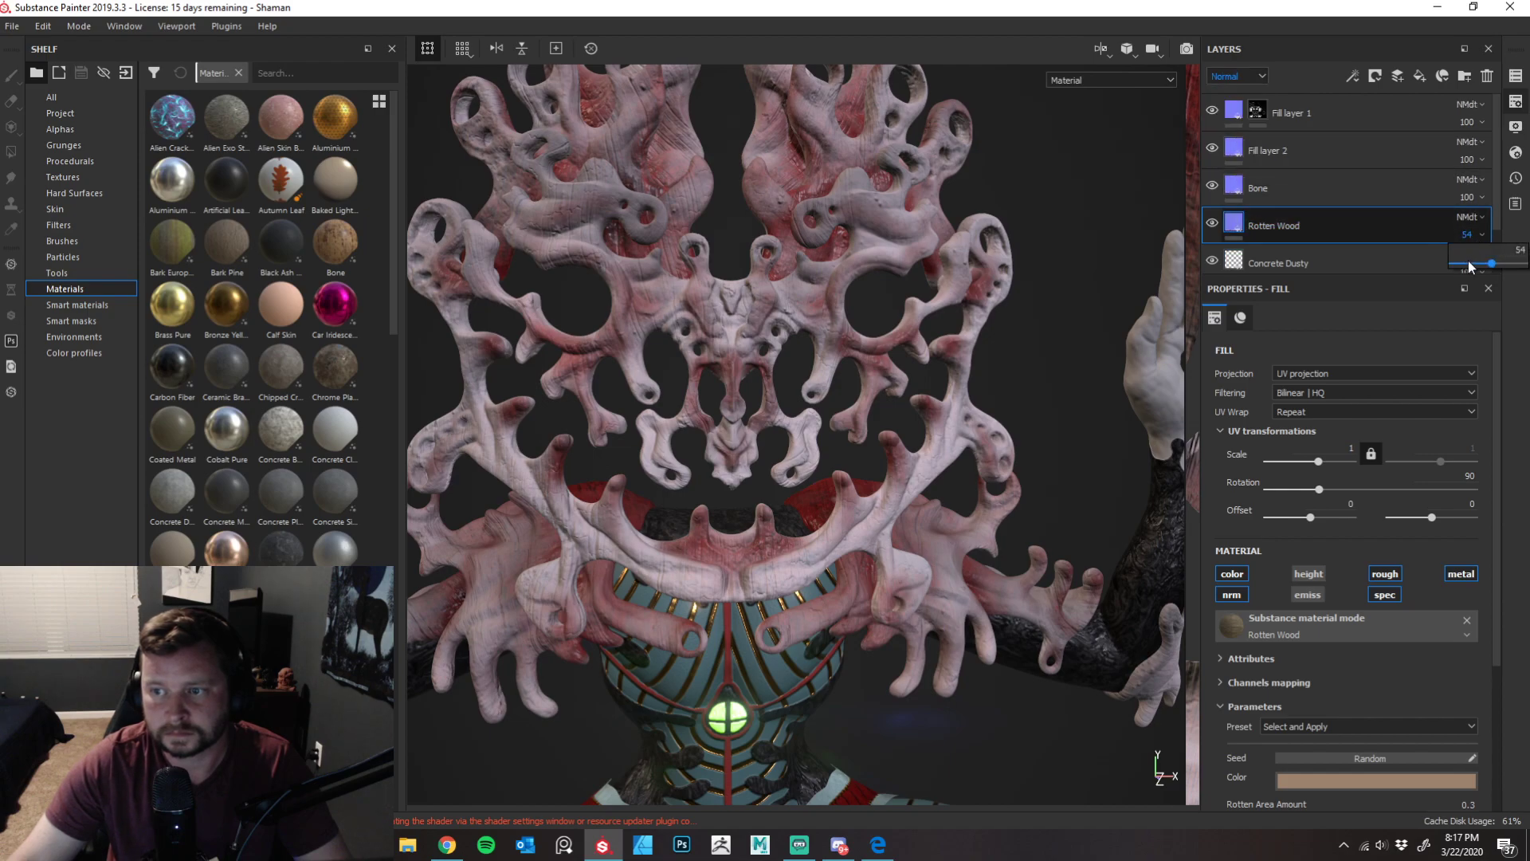
left_click(1470, 264)
left_click(1476, 236)
left_click(1459, 265)
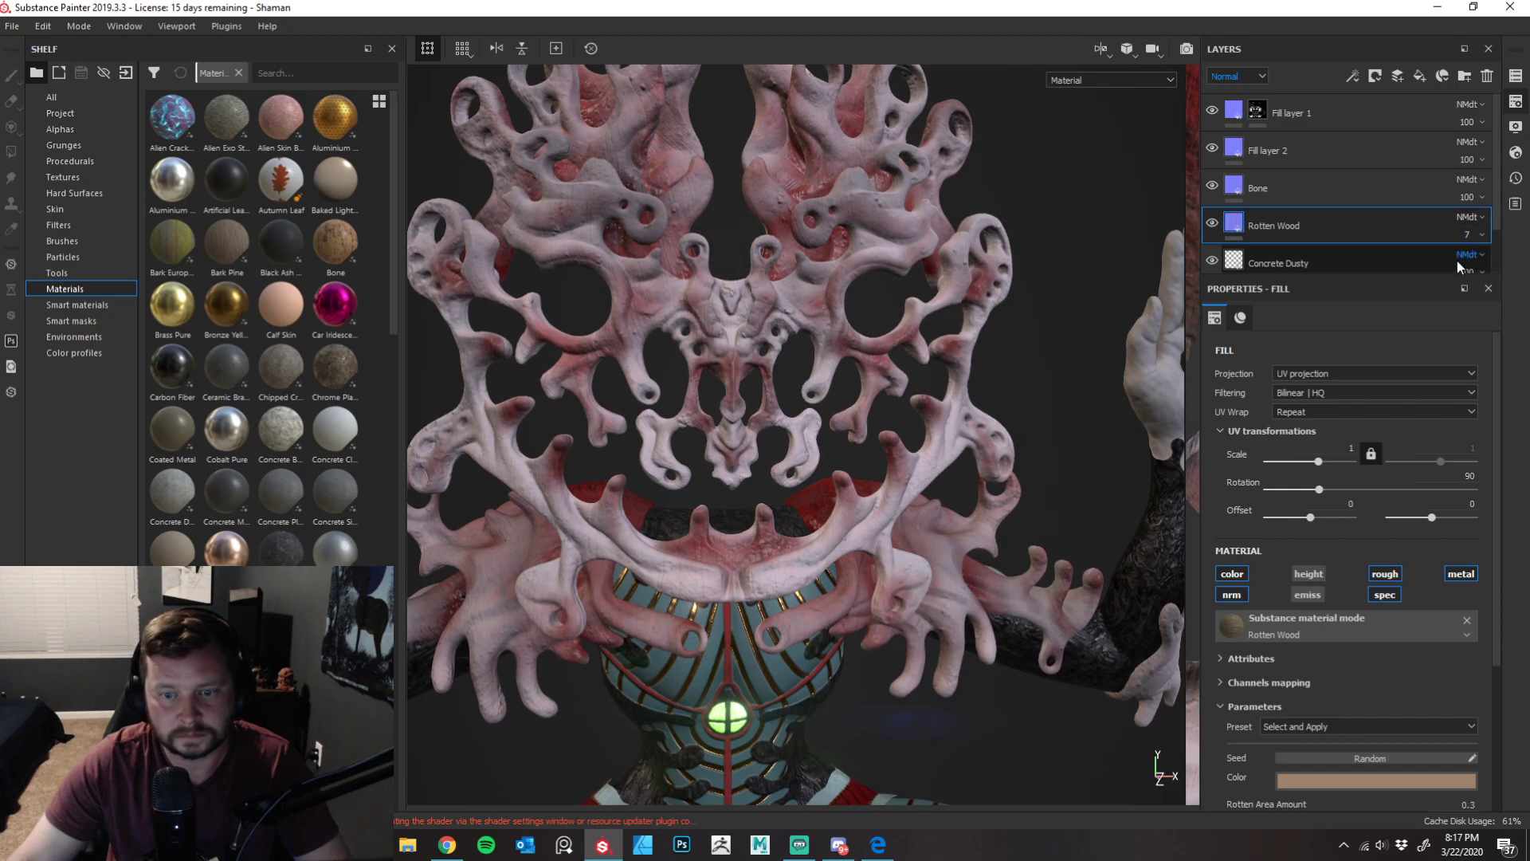
left_click(1475, 237)
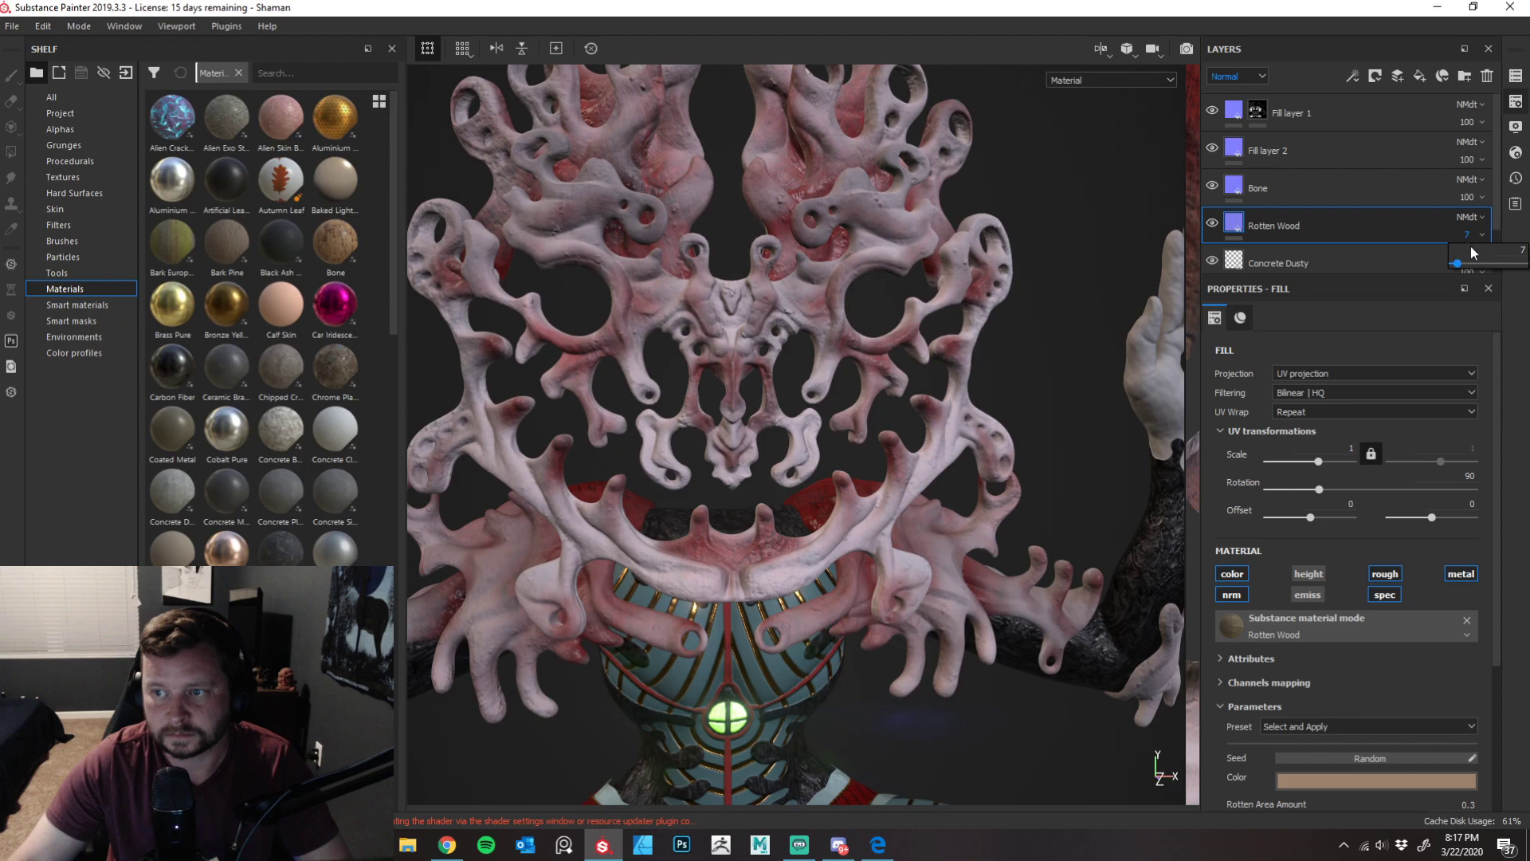
left_click(1460, 261)
left_click(1465, 256)
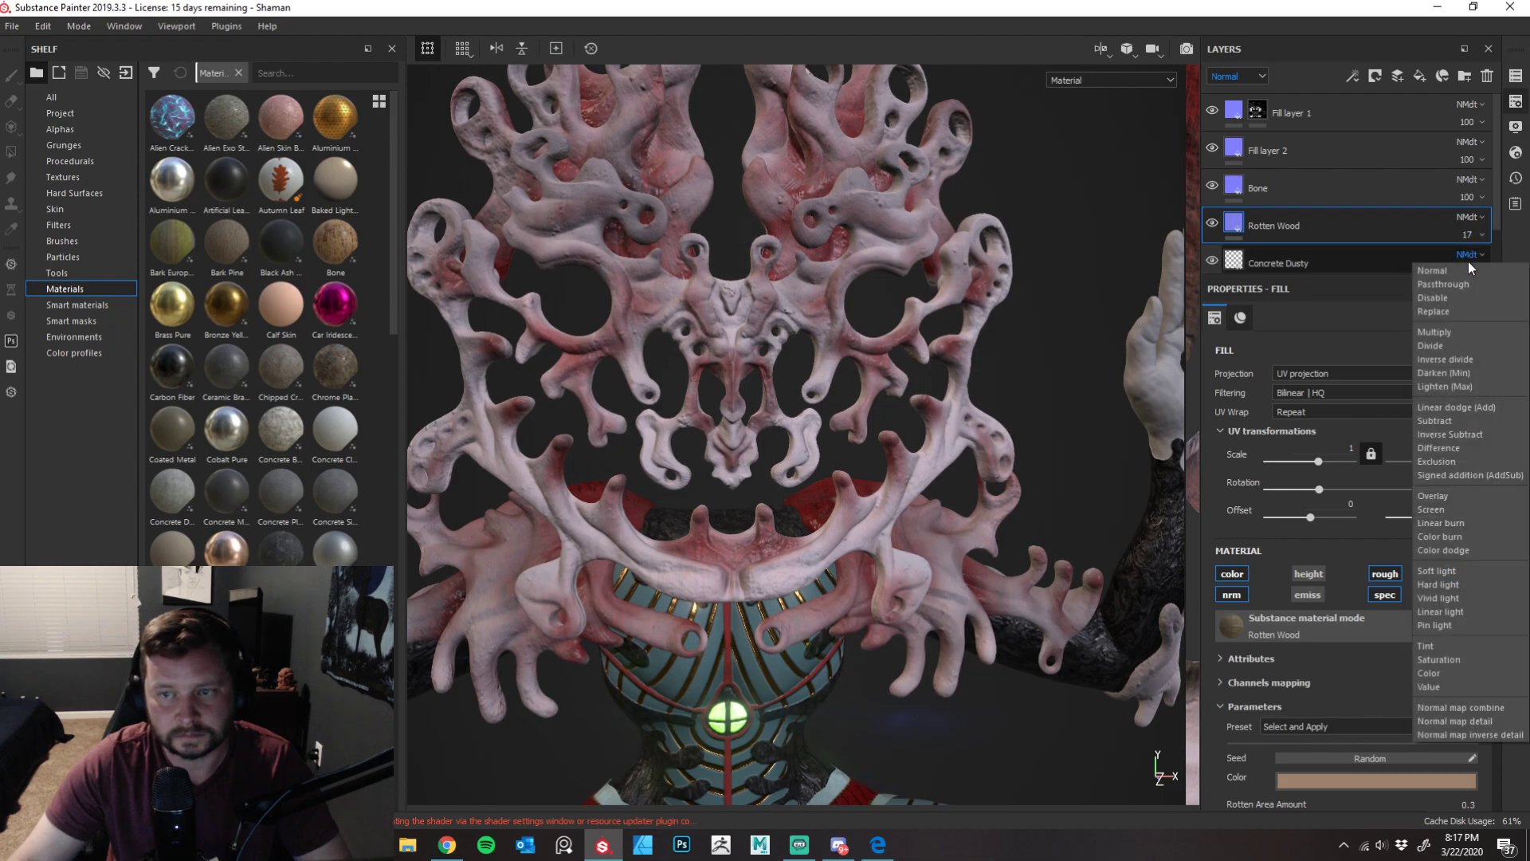
left_click(1476, 236)
left_click(1470, 265)
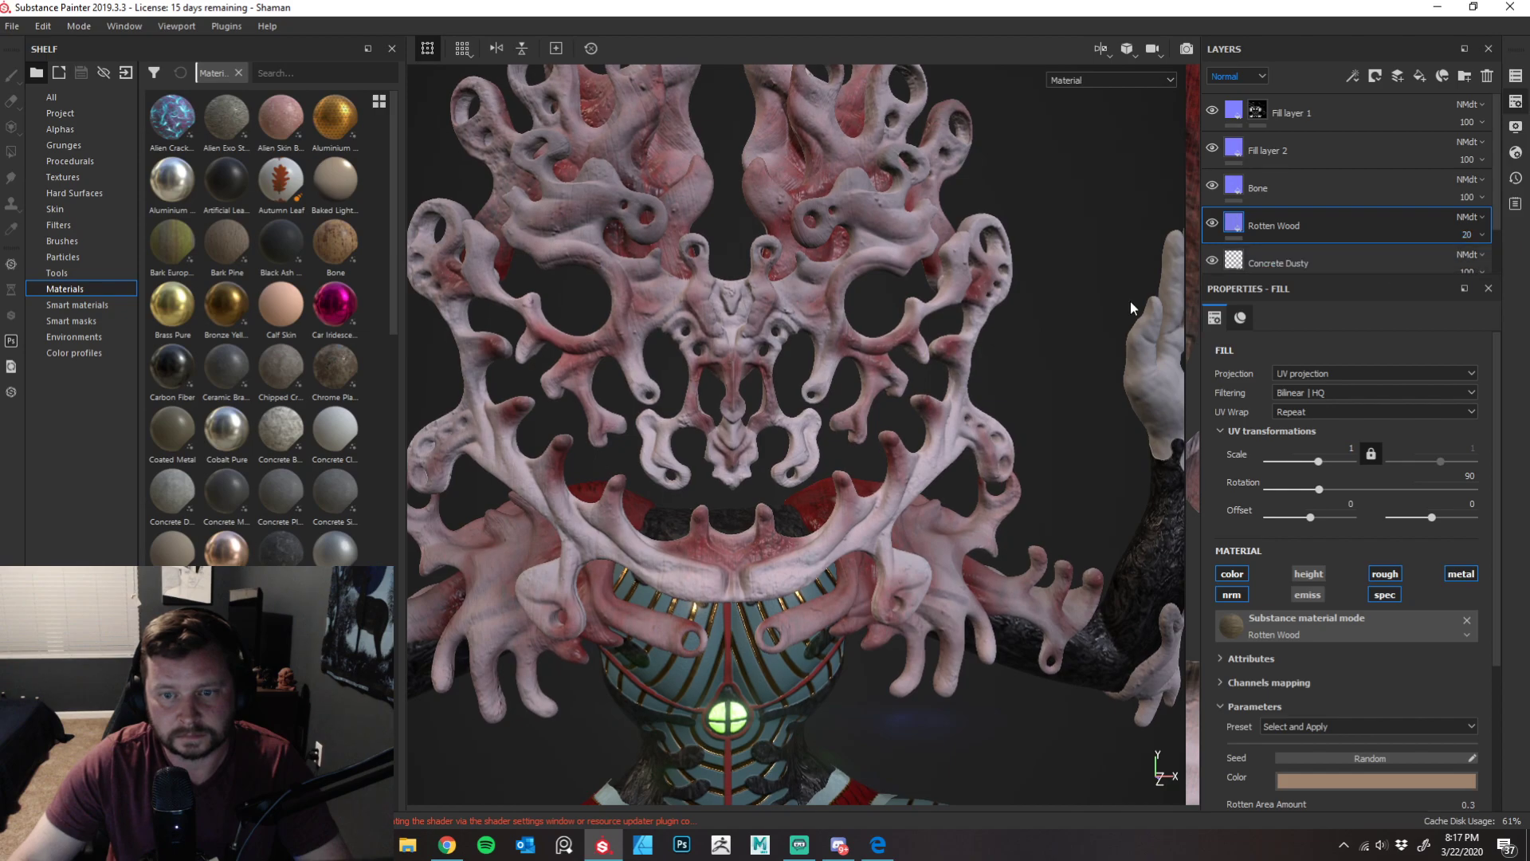
- Check the softened grain on the whole character and display the layers' Base Color channel
left_click(1020, 330)
right_click_drag(1074, 391, 667, 289, "alt")
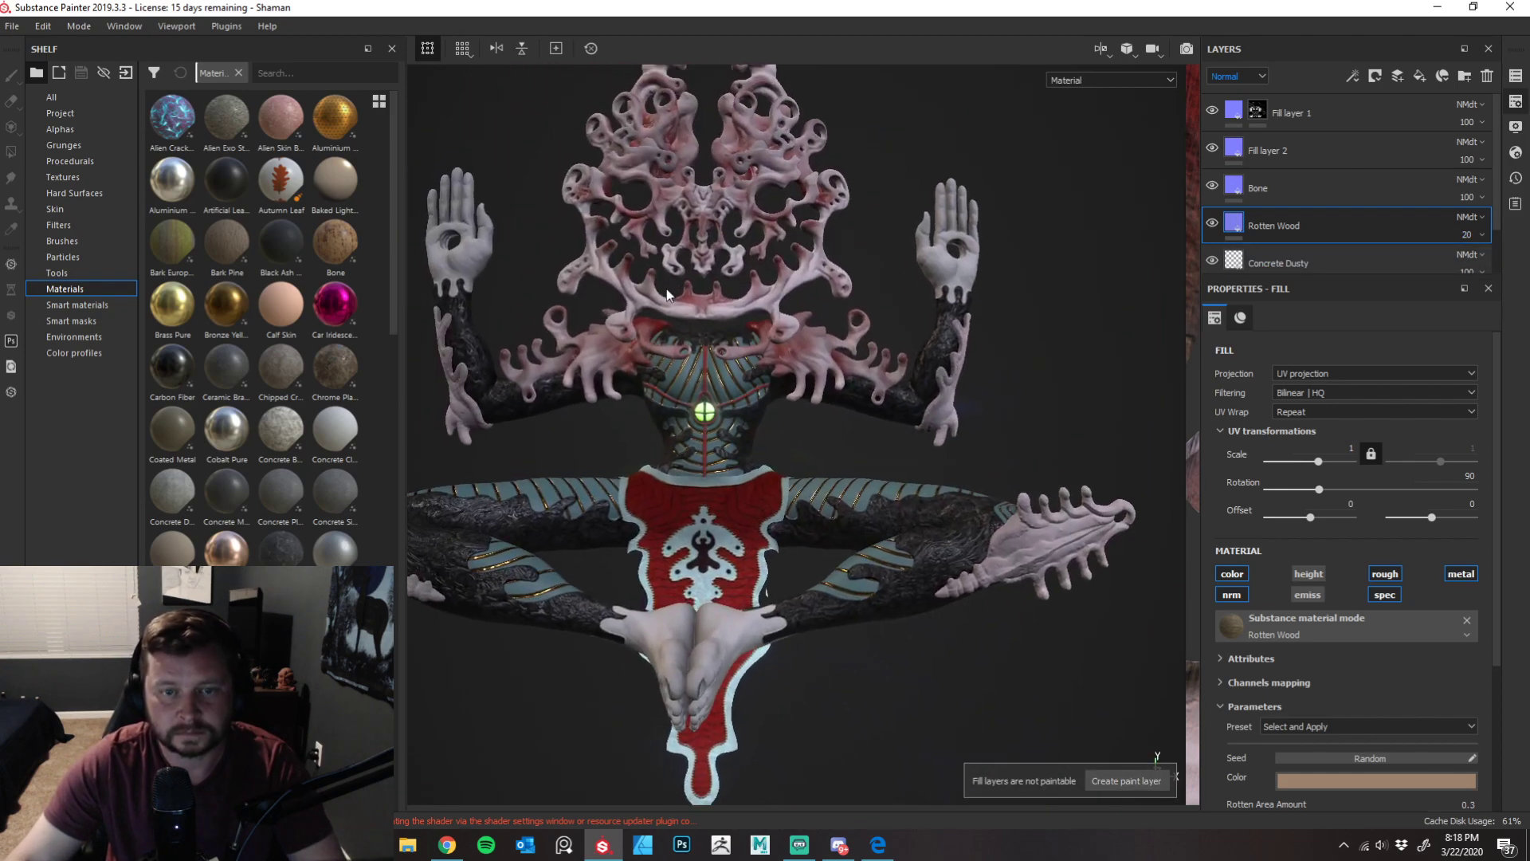
mouse_move(666, 288)
left_mouse_down("alt")
mouse_move(781, 466)
mouse_move(862, 447)
left_mouse_up("alt")
right_click_drag(862, 447, 864, 444, "alt")
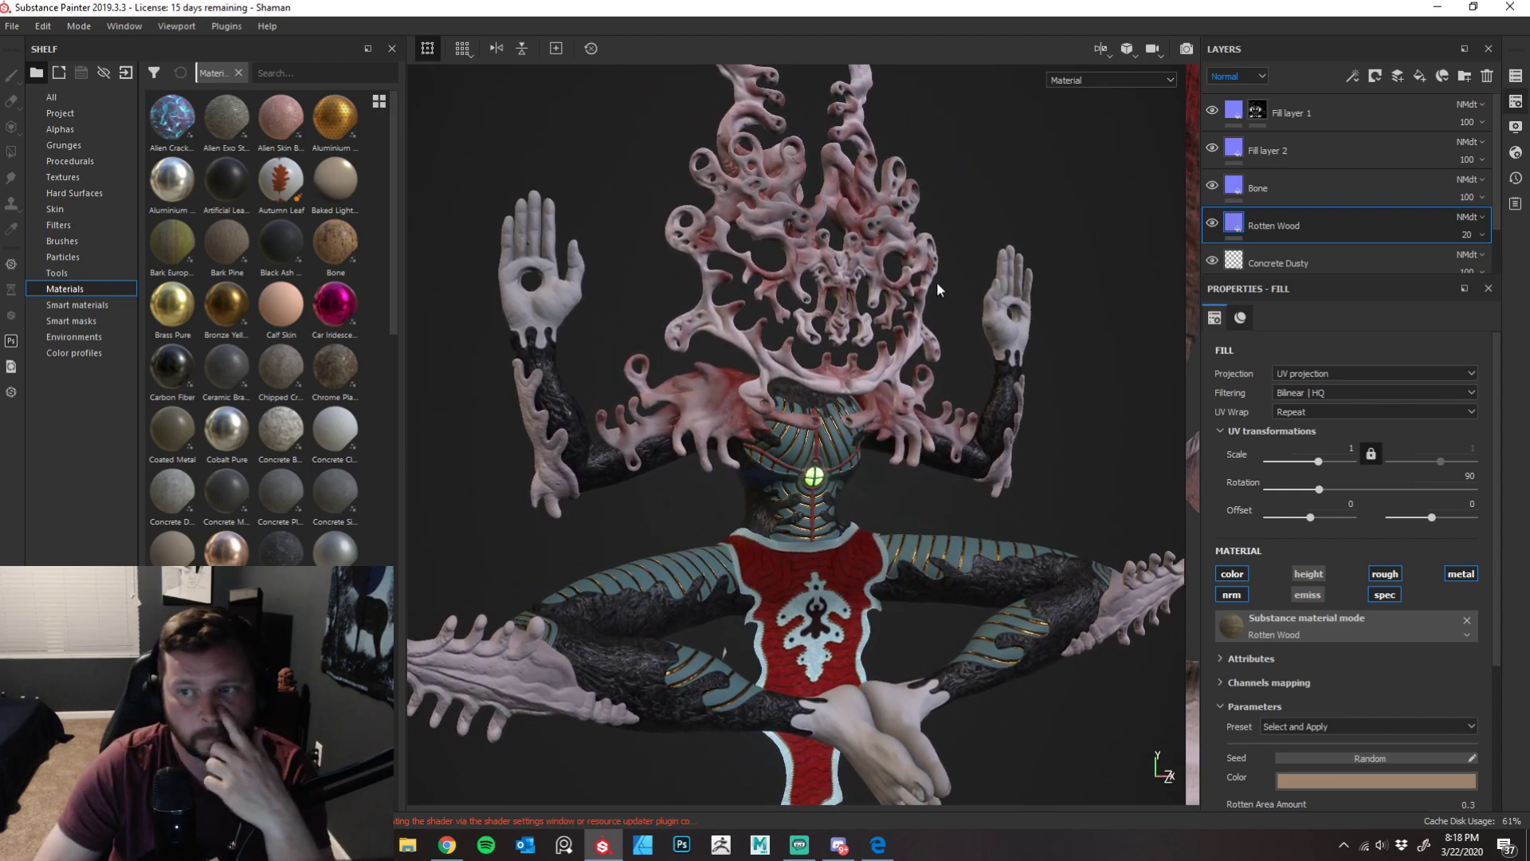
left_click(1255, 77)
left_click(1251, 89)
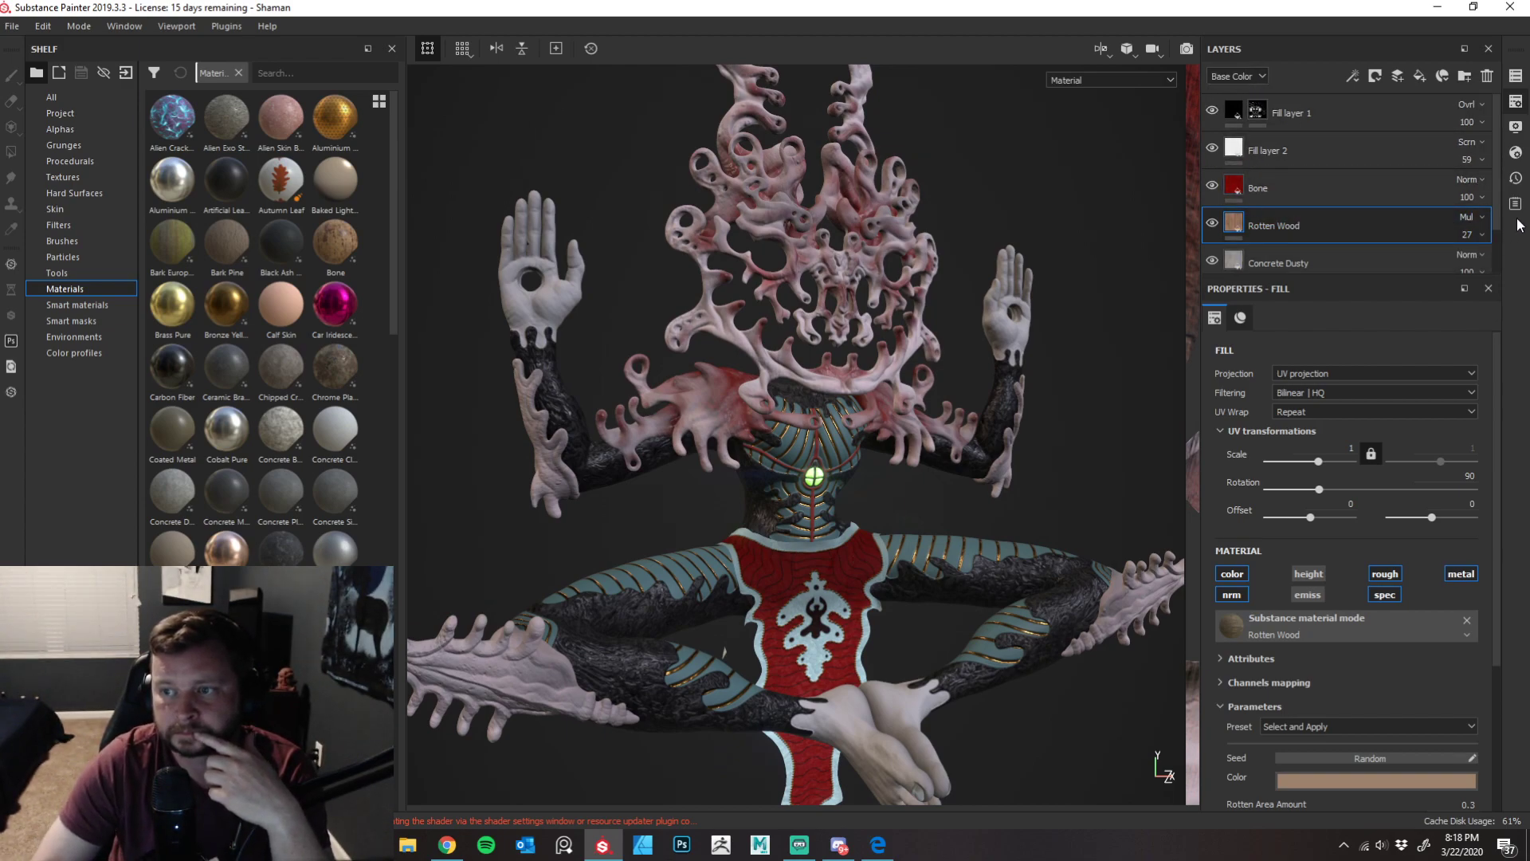
scroll(1499, 194, "down", 1)
scroll(1499, 194, "up", 1)
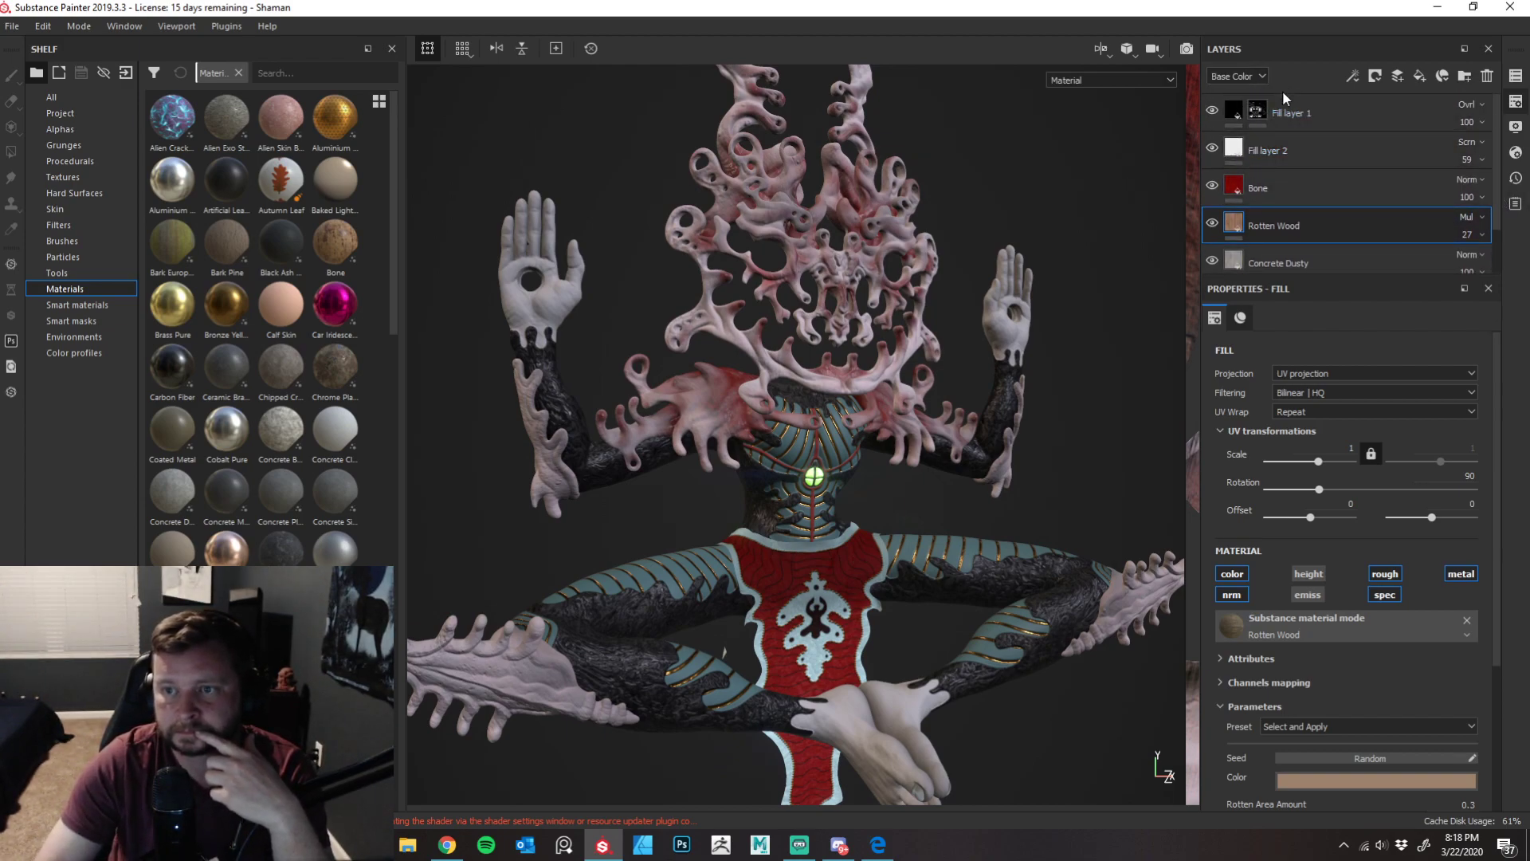
- Compare the character with and without Fill layer 1, and activate that layer's mask for painting
left_click(1257, 111)
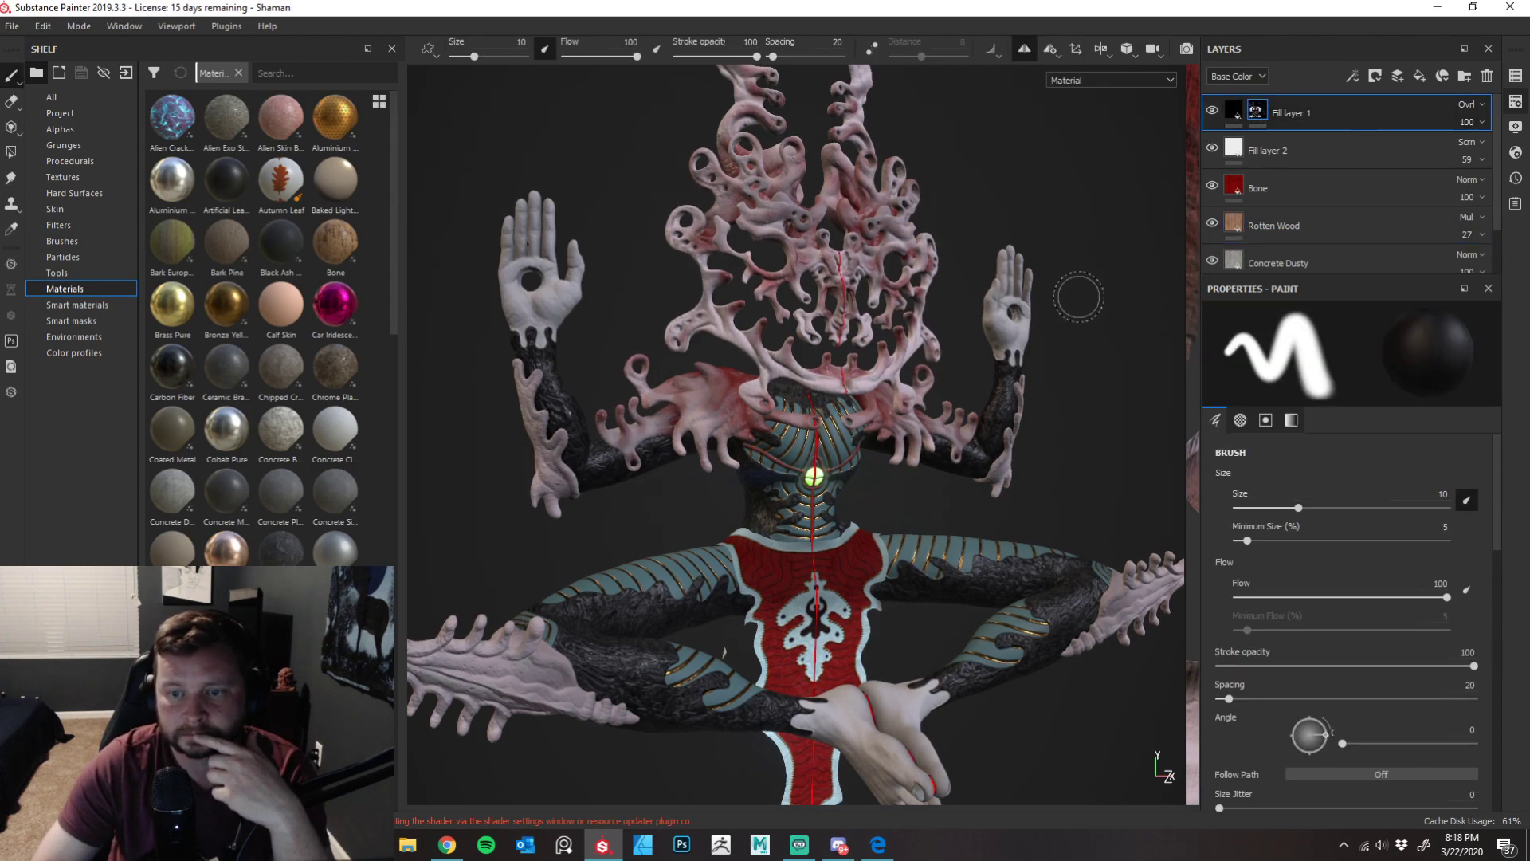
key("alt")
left_click_drag(1106, 293, 1003, 329, "alt")
right_click_drag(1001, 303, 985, 496, "alt")
left_click_drag(986, 495, 1016, 489, "alt")
left_click_drag(1071, 440, 905, 420, "ctrl+alt")
left_click_drag(1014, 410, 938, 407, "alt")
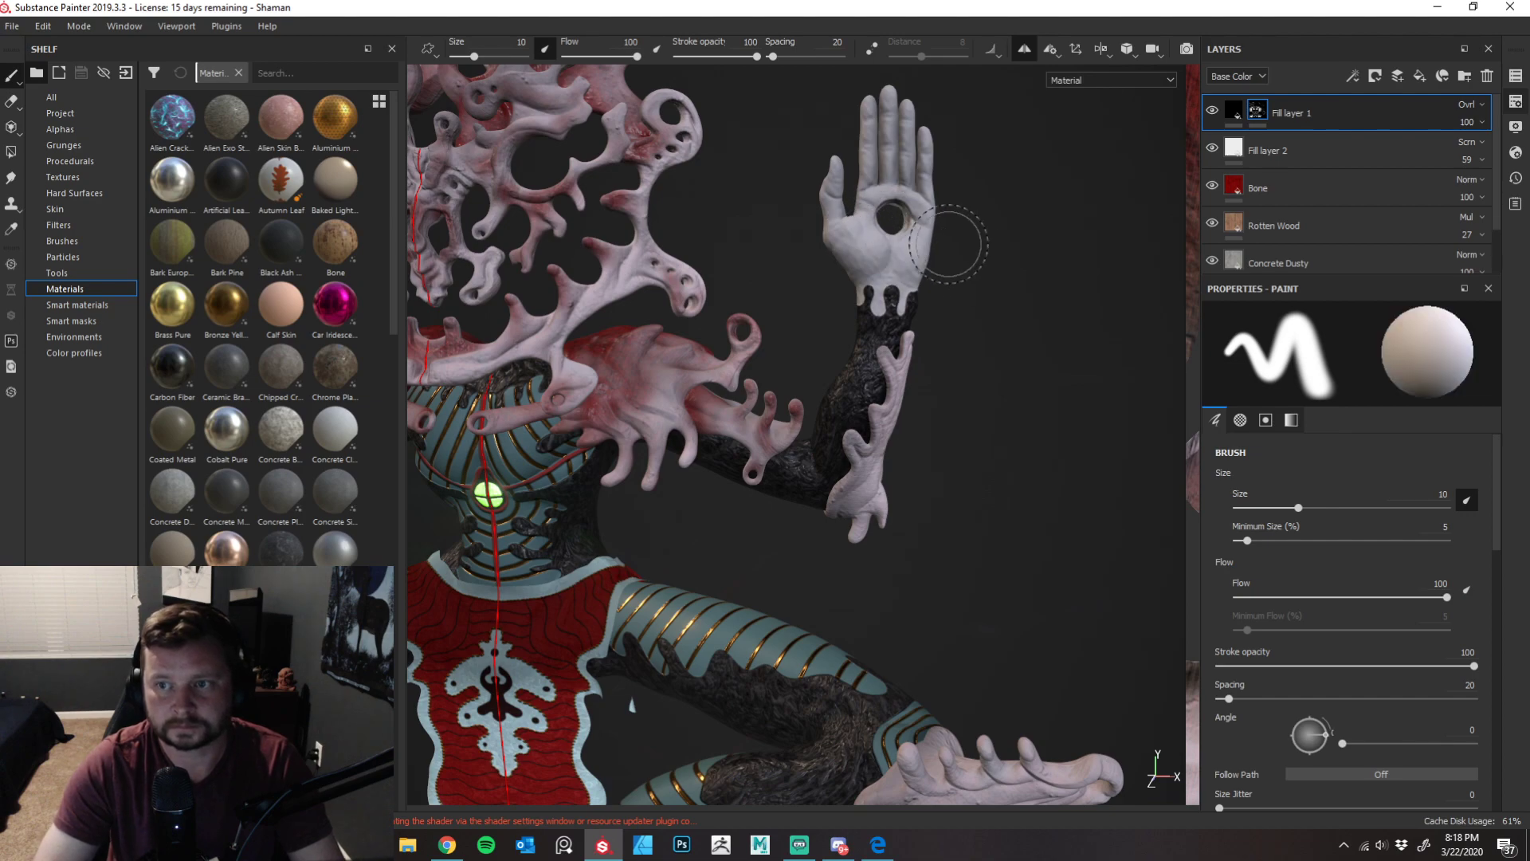
left_click(1231, 118)
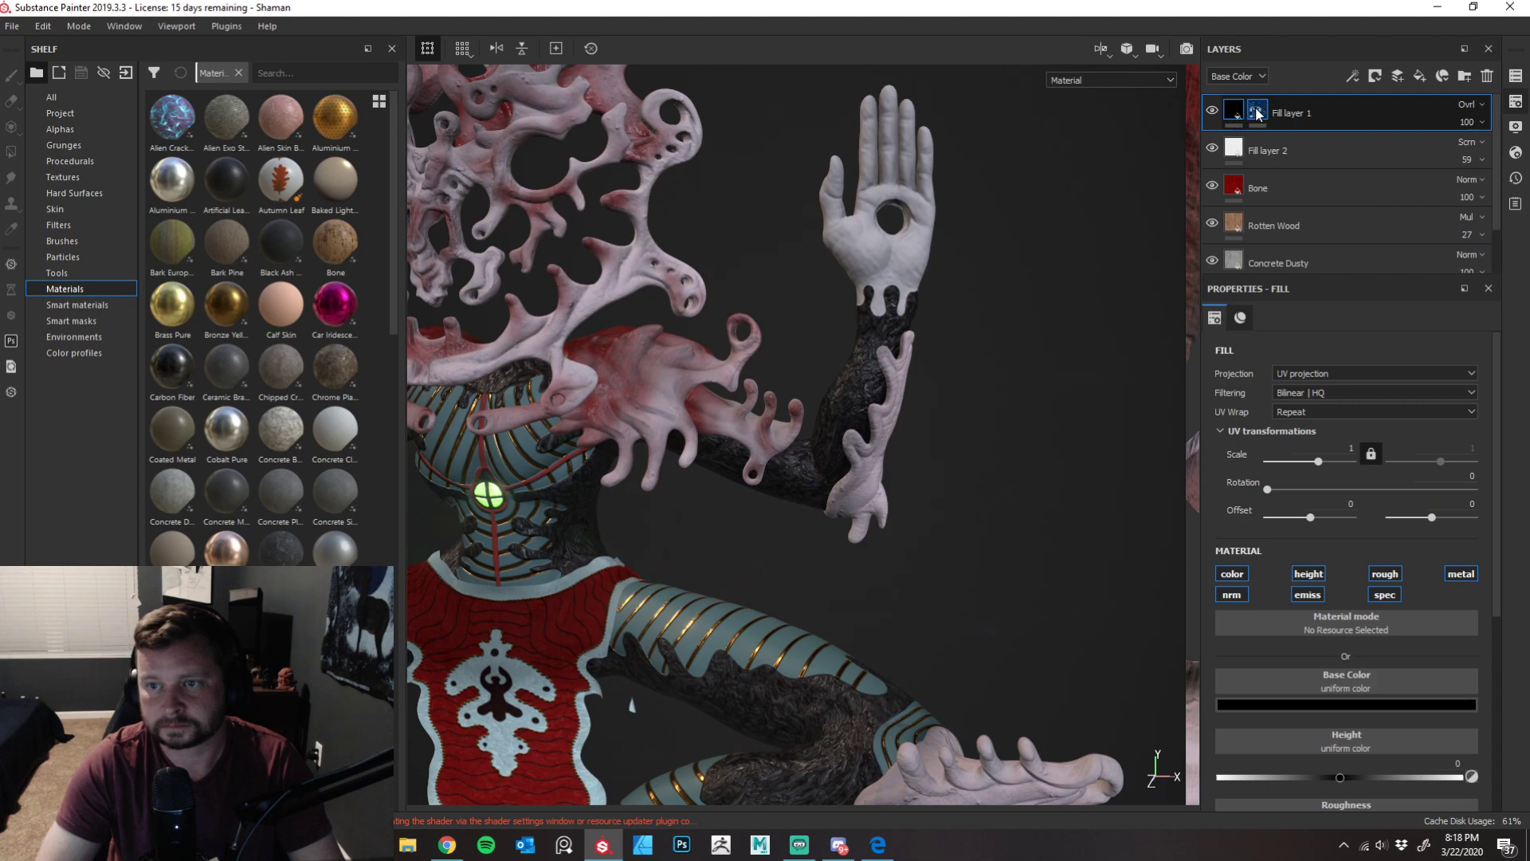
left_click(1257, 115)
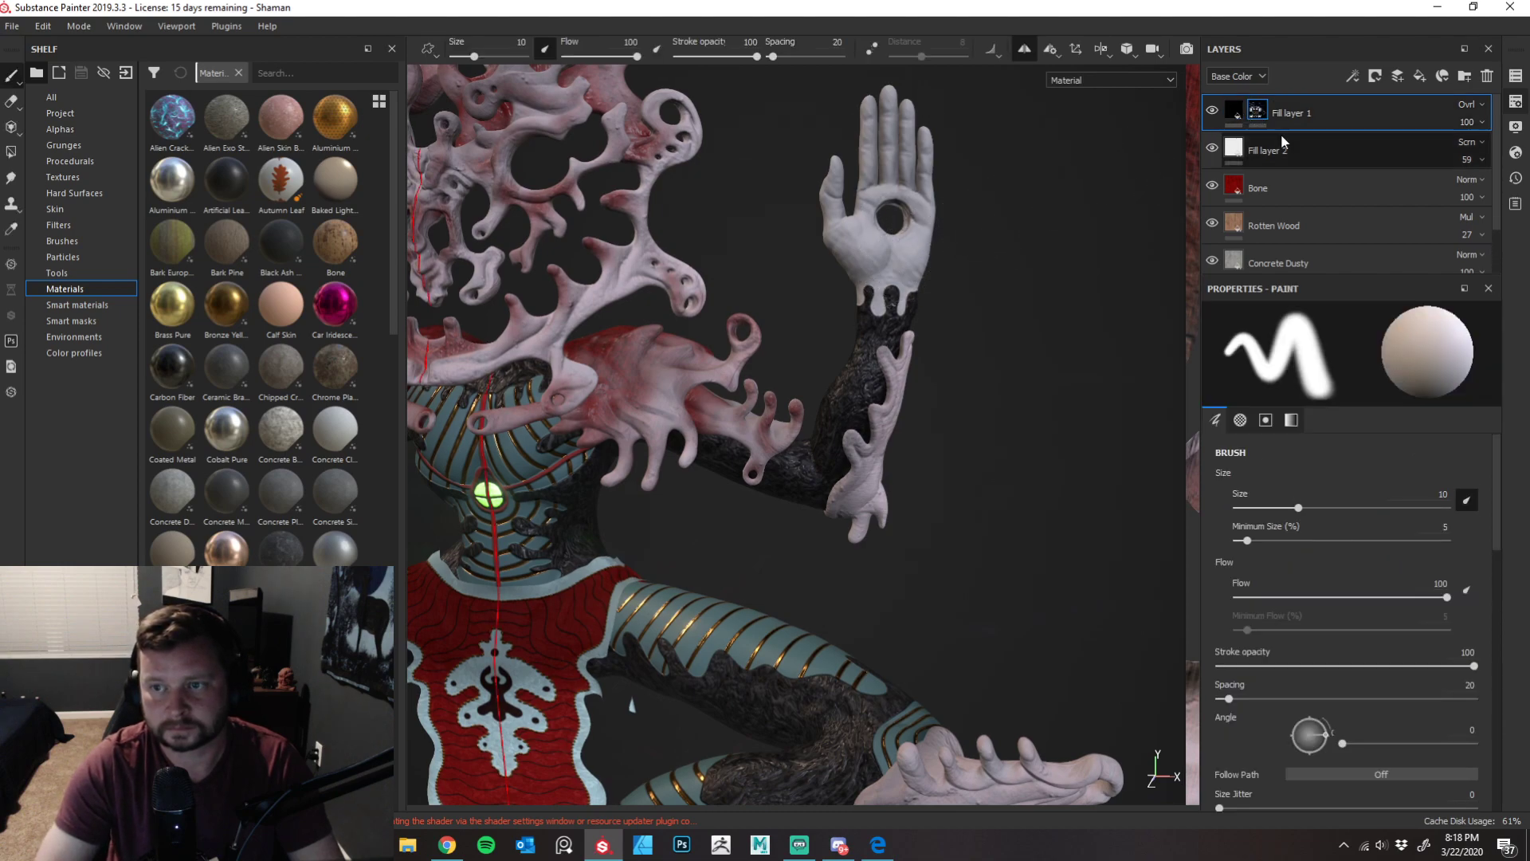
left_click(1212, 113)
left_click(1212, 112)
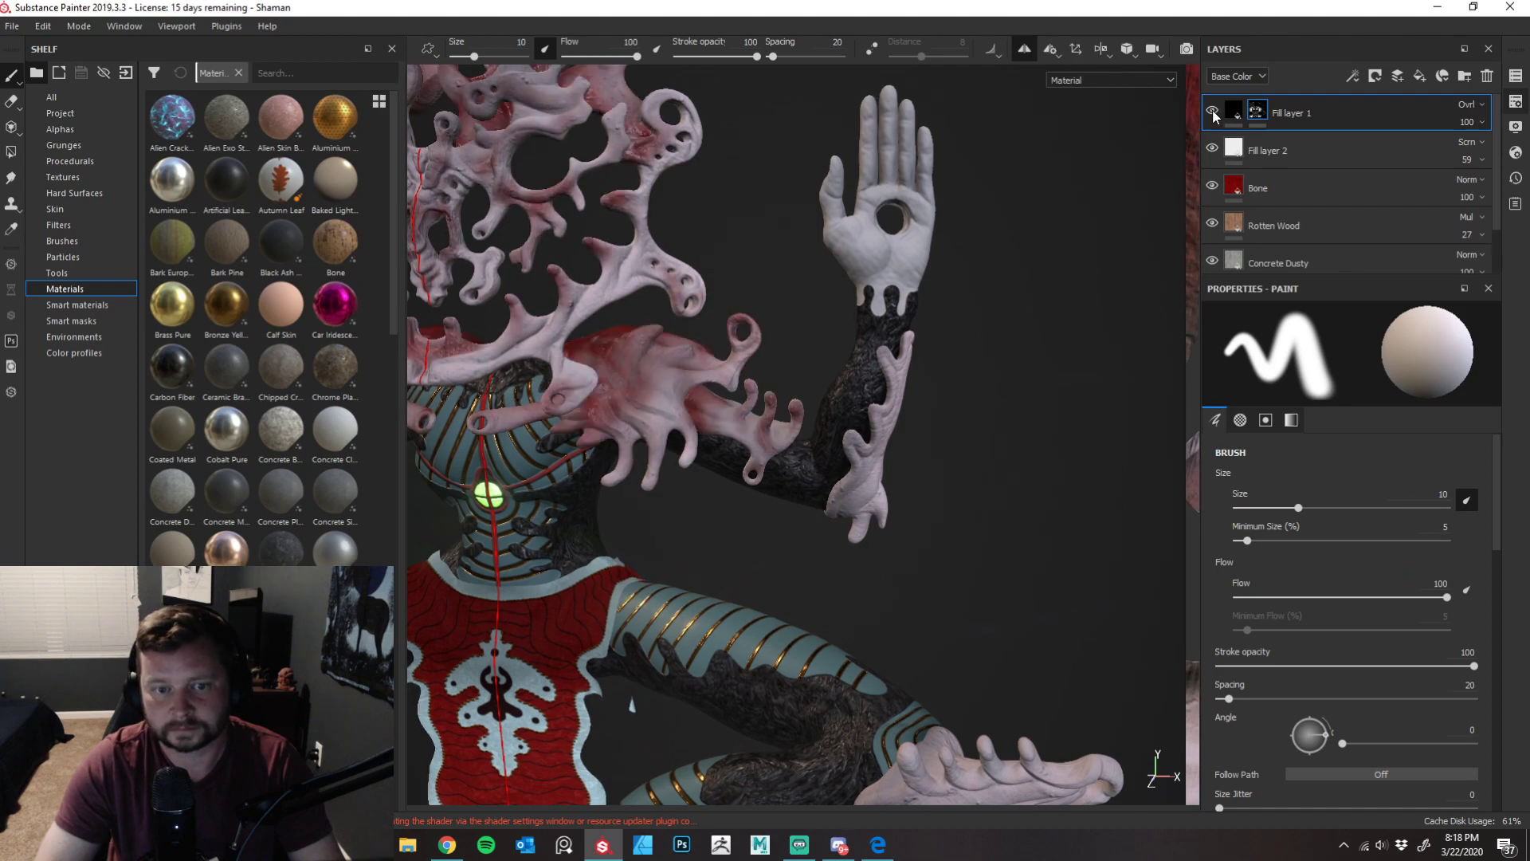
left_click(1257, 110)
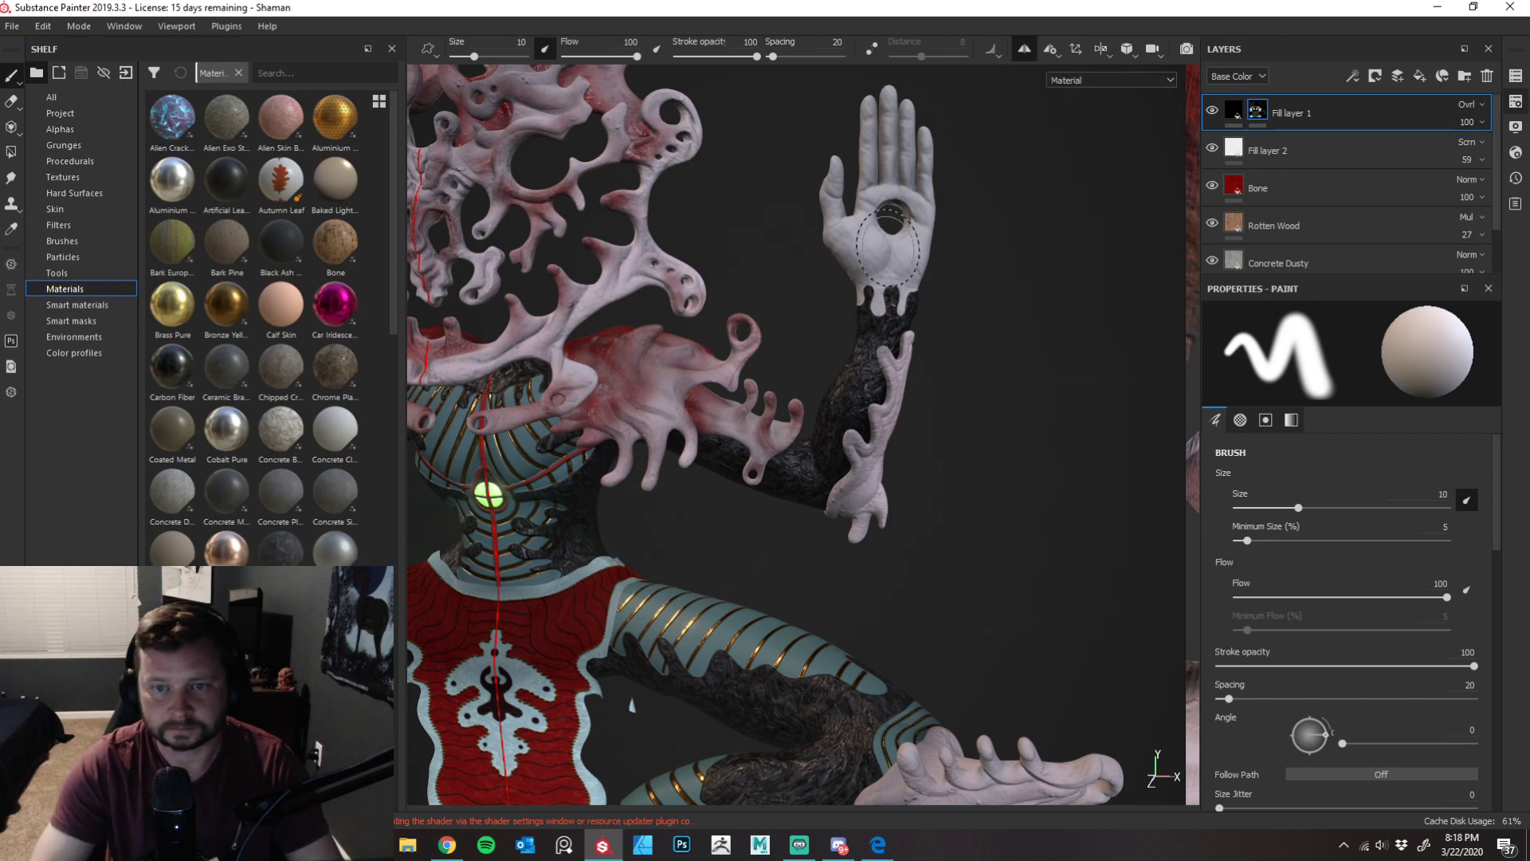
- Set the brush size to 6.56 and the stroke opacity to 11 for painting on the forearm's bone plate
right_click_drag(917, 240, 923, 243, "ctrl")
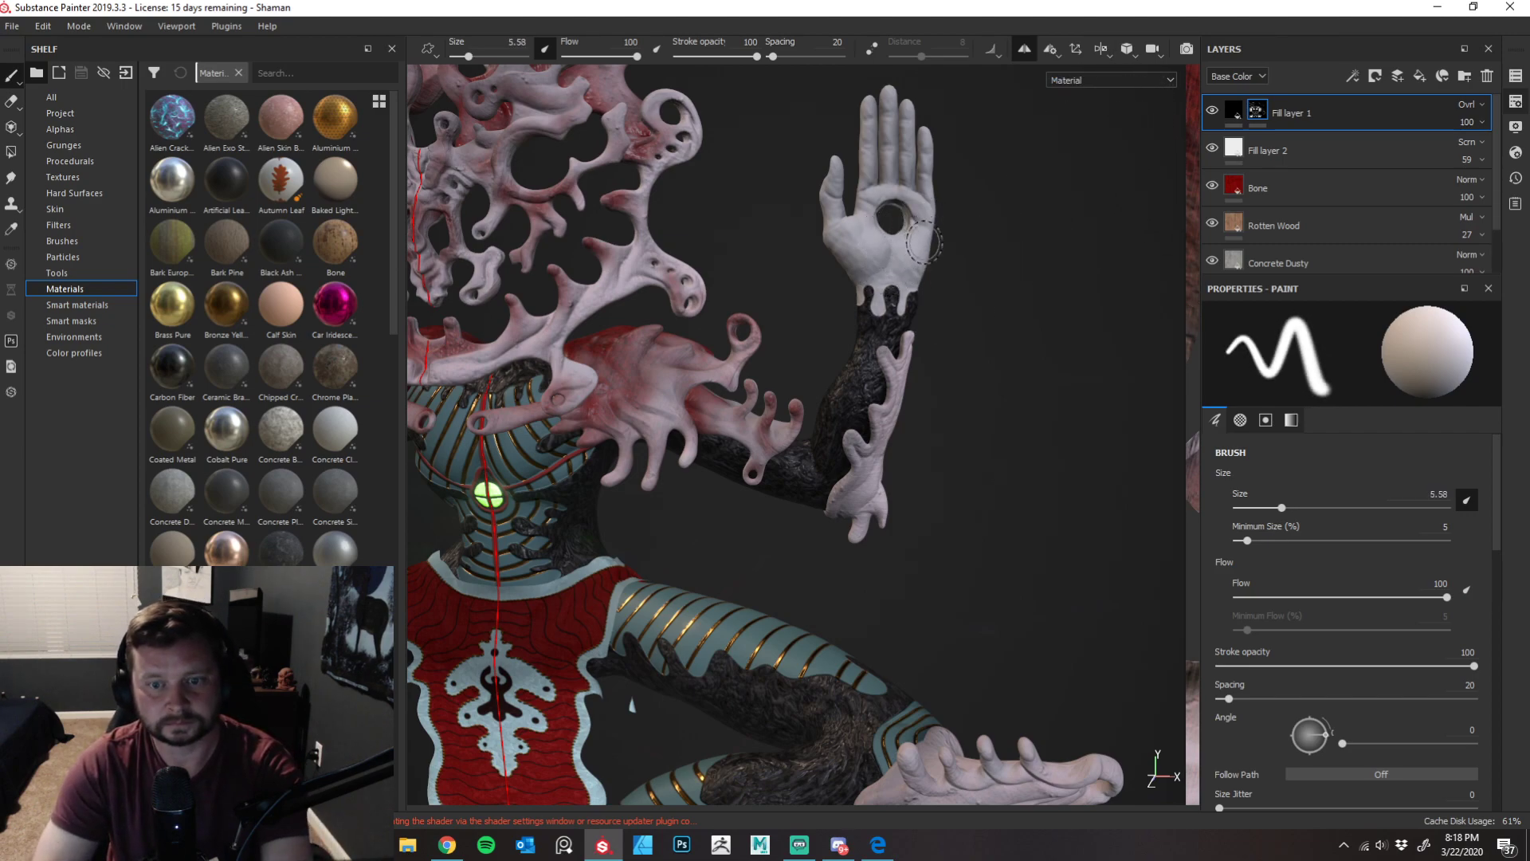
mouse_move(1024, 359)
left_mouse_down("alt")
mouse_move(1046, 370)
mouse_move(893, 395)
left_mouse_up("alt")
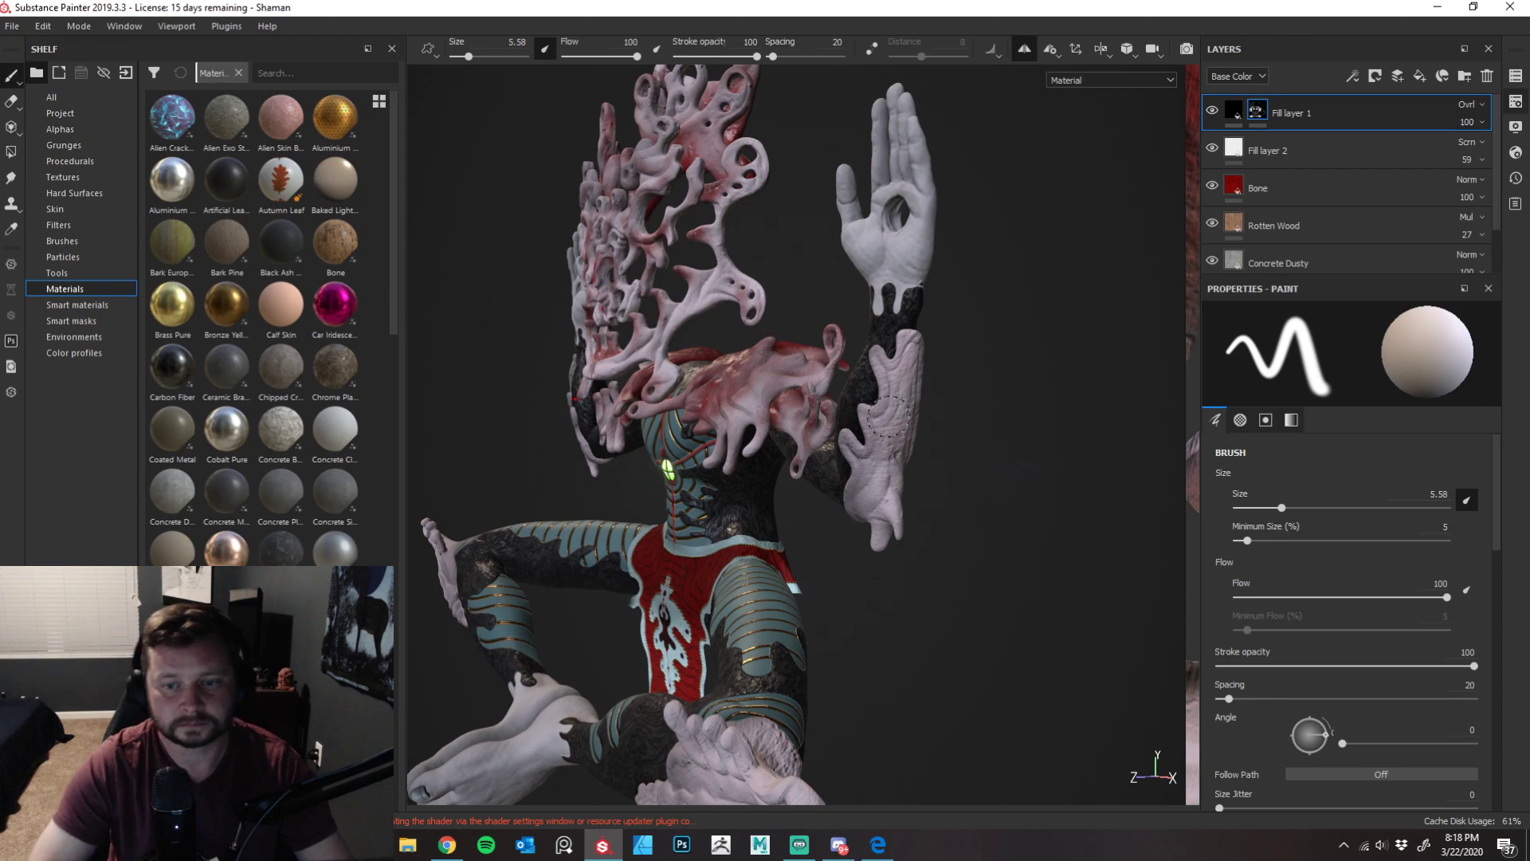
right_click_drag(893, 408, 896, 410, "ctrl")
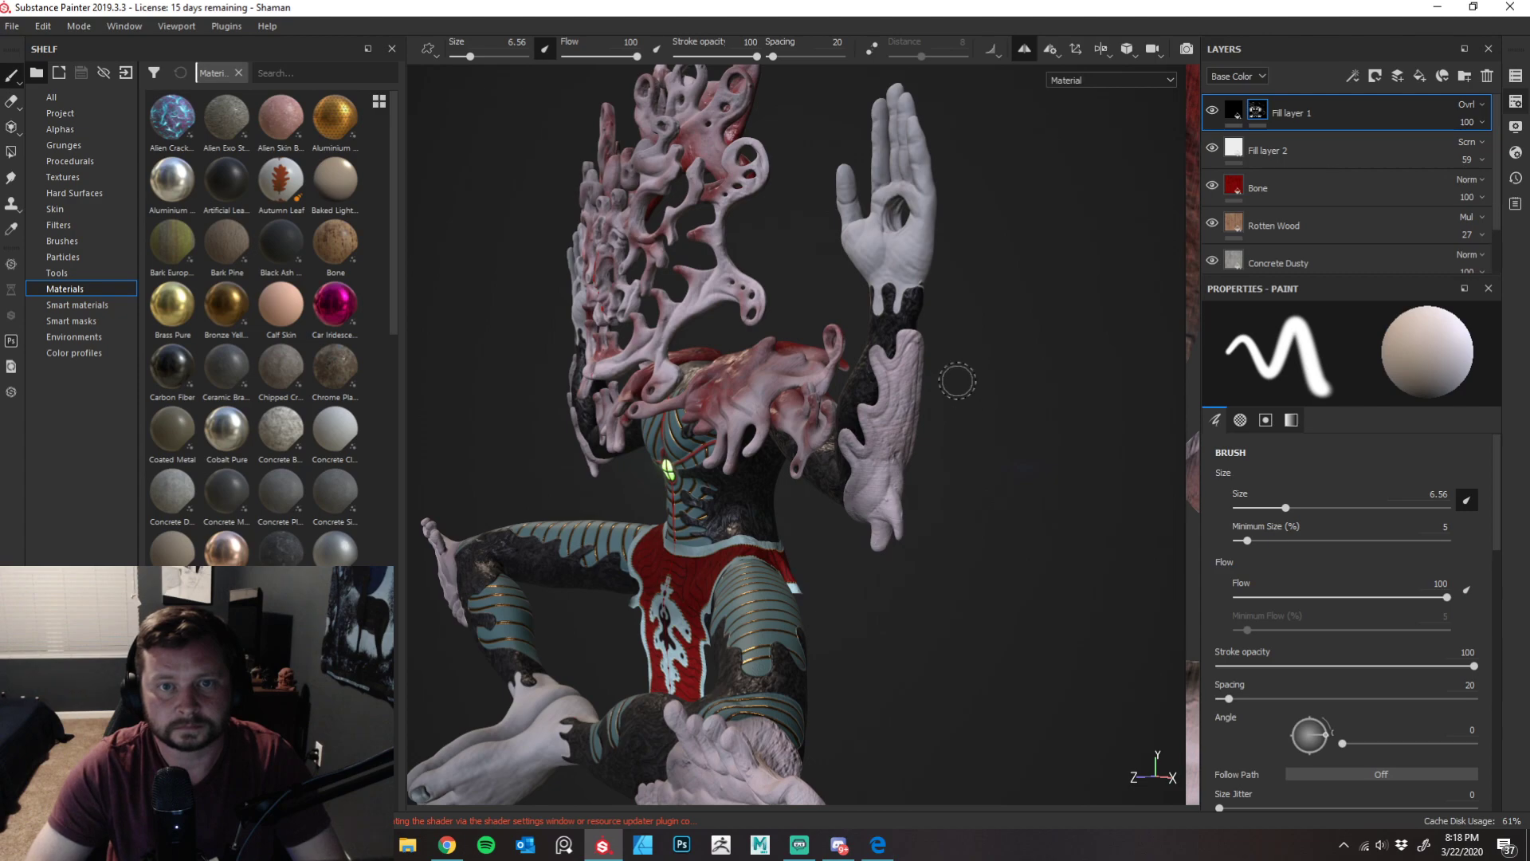
left_click_drag(1054, 325, 1011, 307, "alt")
left_click_drag(755, 57, 684, 58)
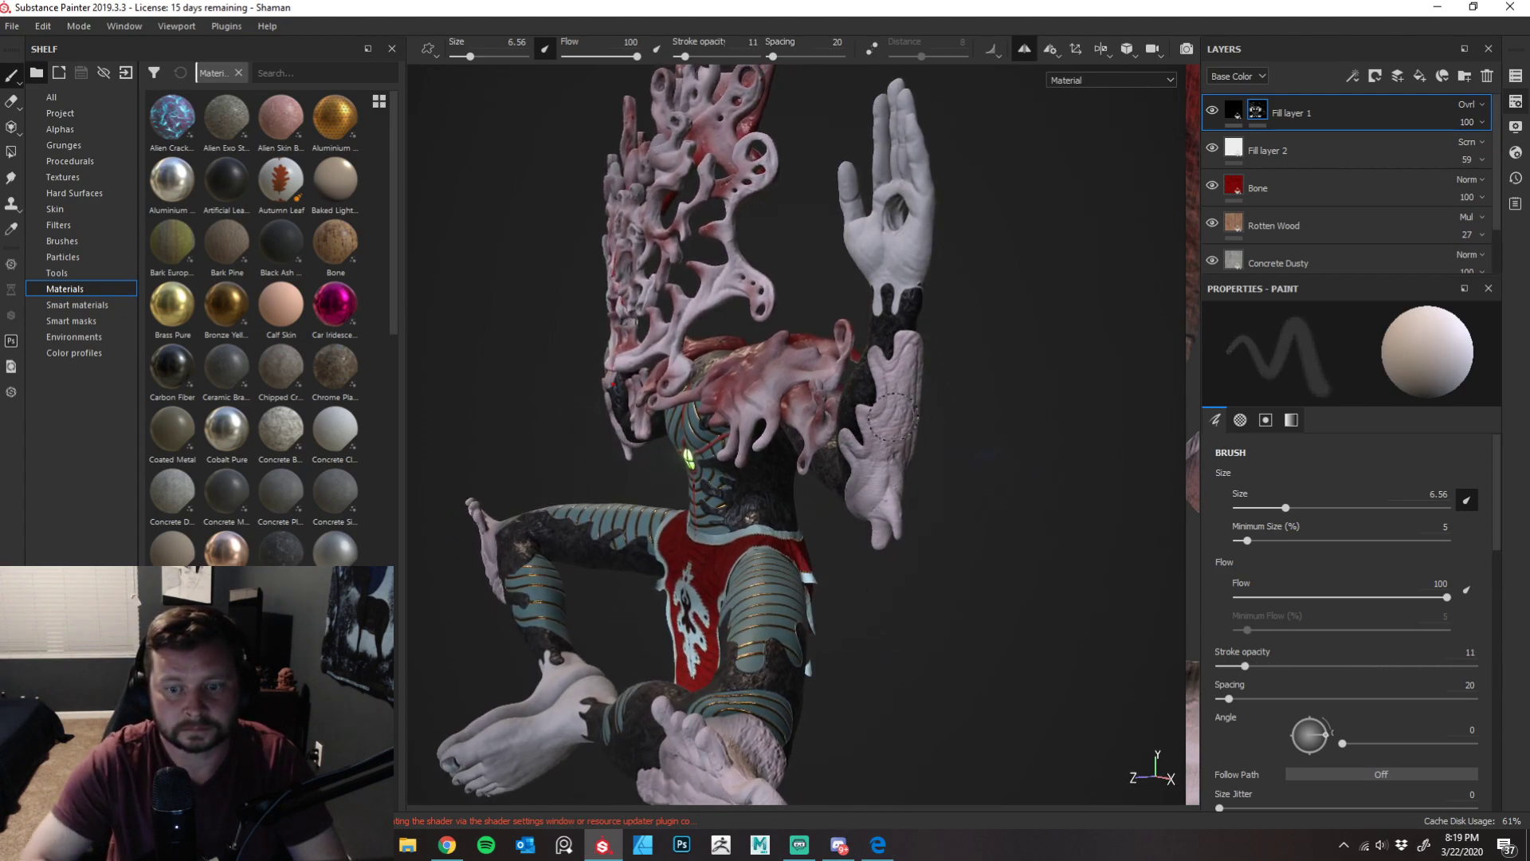
- Choose the Dirt 1 brush from the brush library and set its size to 10.7
left_click(64, 241)
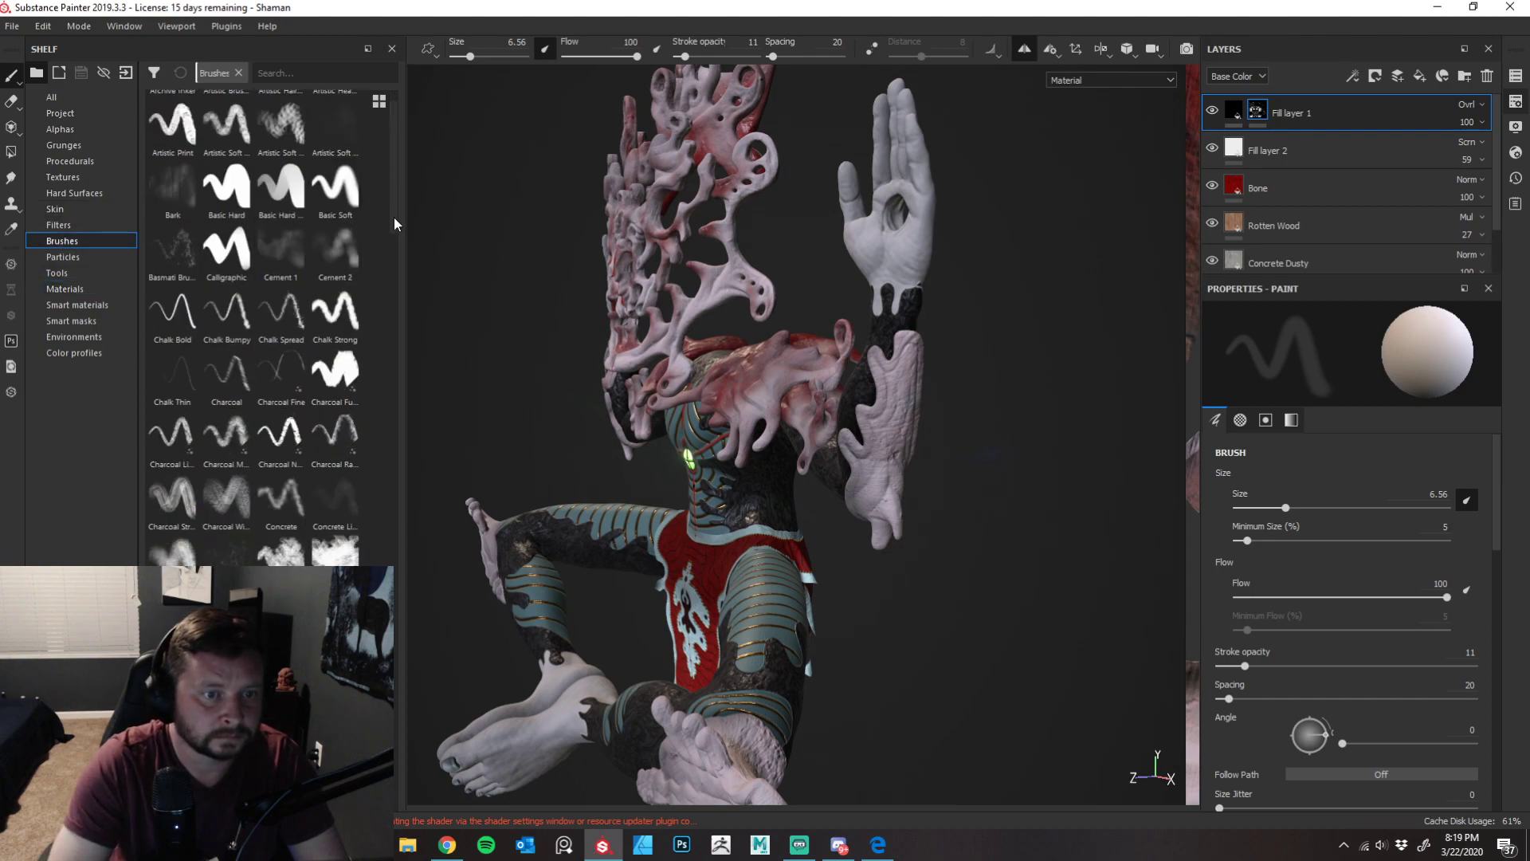
mouse_move(395, 204)
left_mouse_down()
mouse_move(394, 234)
mouse_move(395, 213)
left_mouse_up()
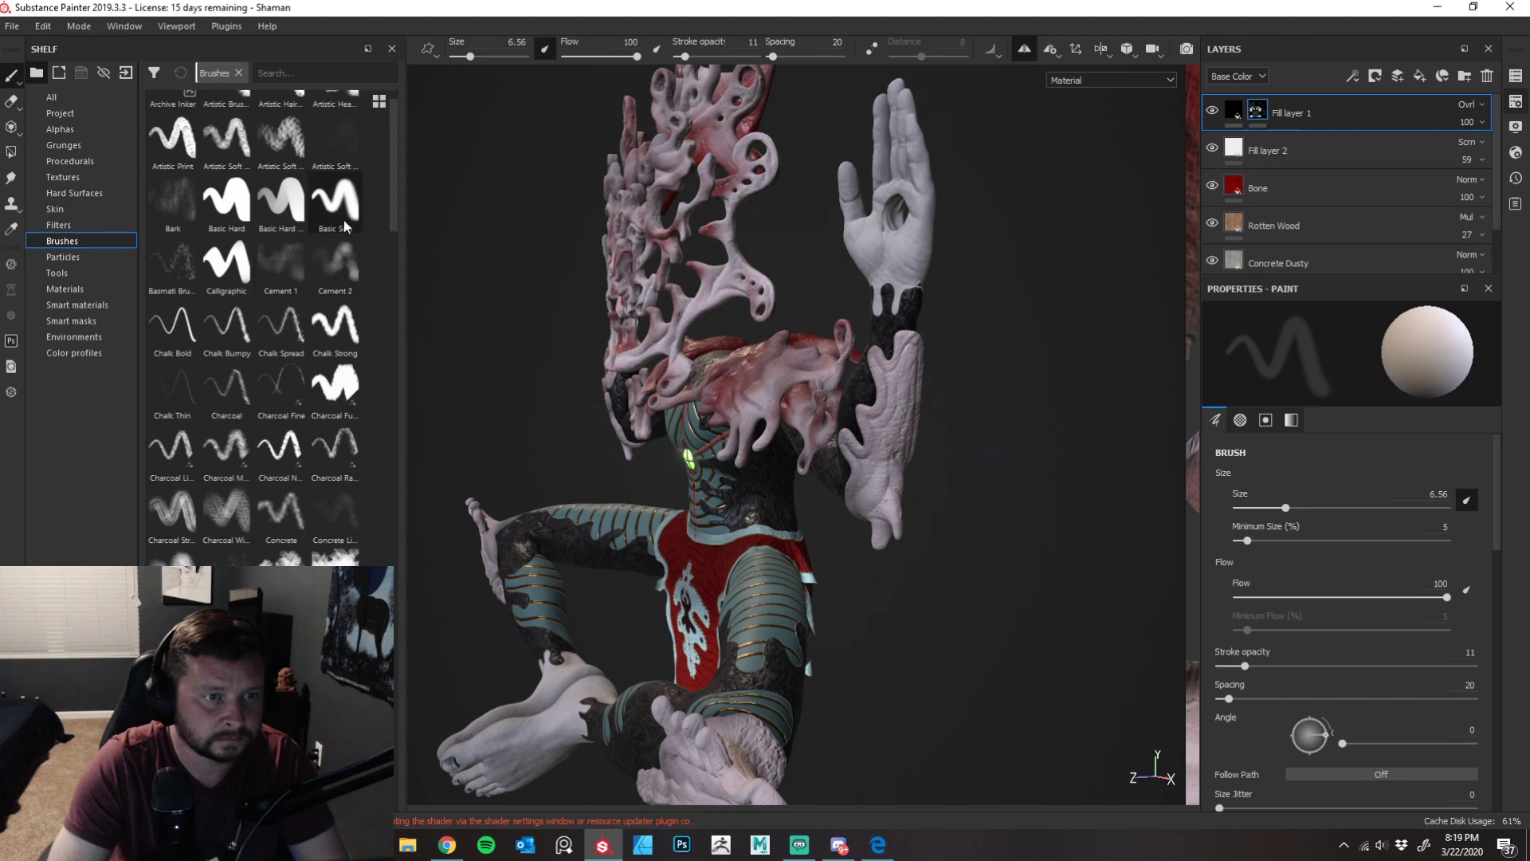
mouse_move(394, 204)
left_mouse_down()
mouse_move(390, 170)
mouse_move(398, 288)
left_mouse_up()
left_click(281, 287)
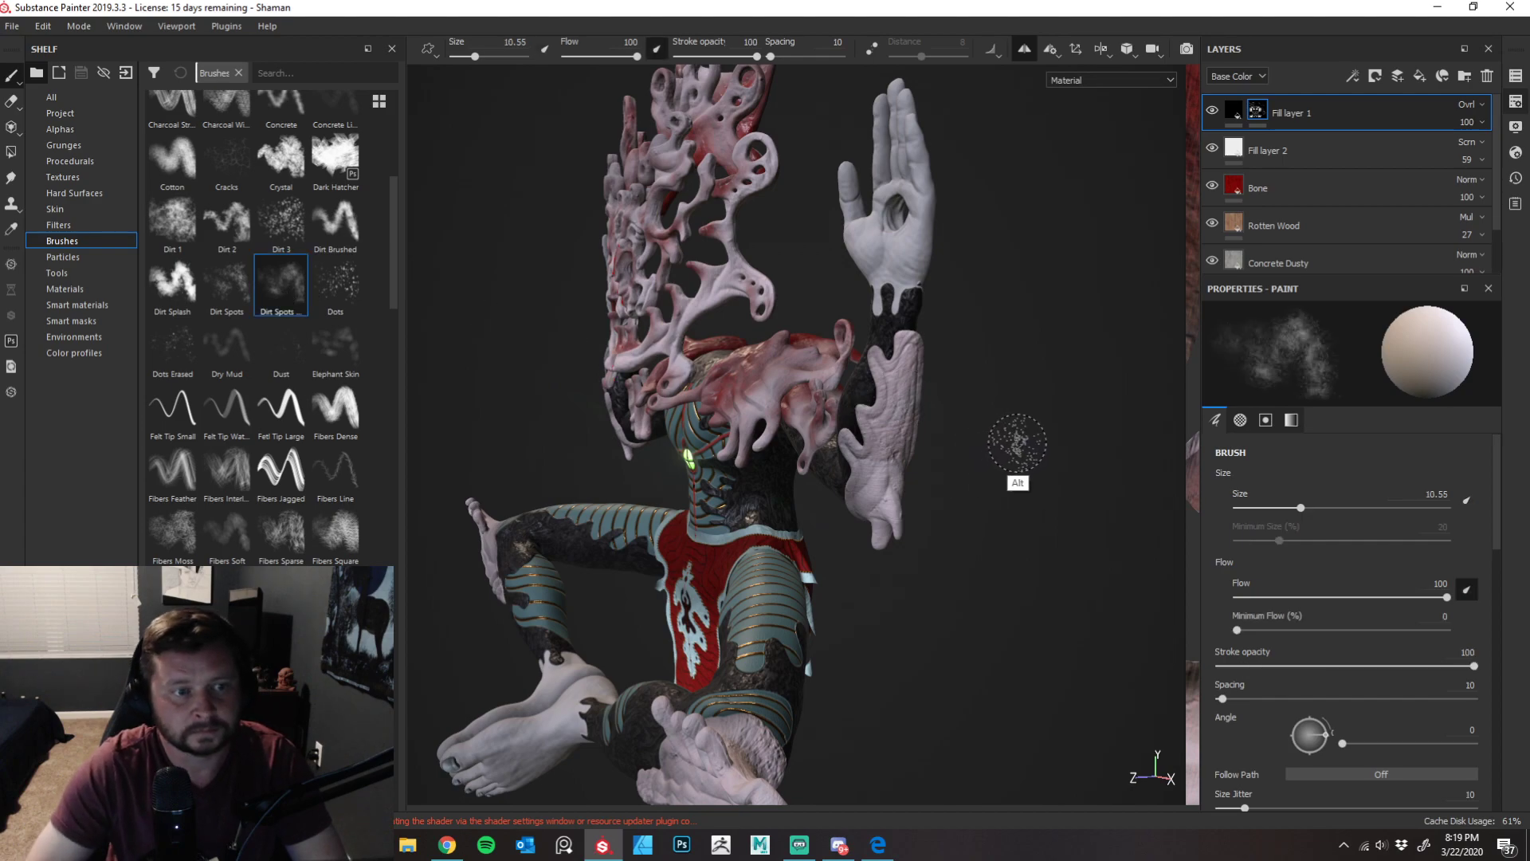
left_click_drag(1011, 444, 996, 446, "alt")
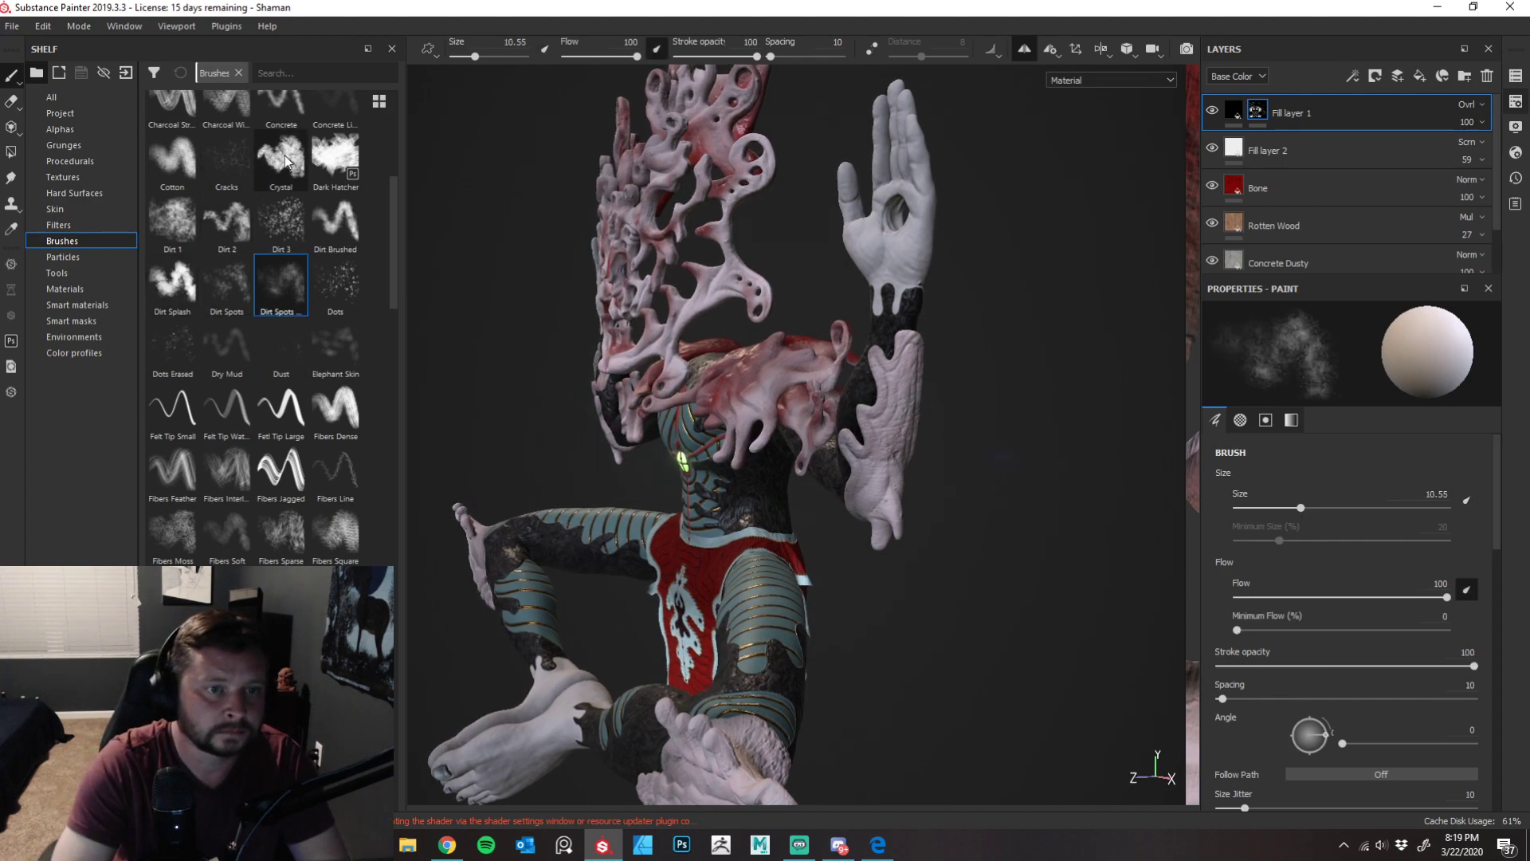
left_click(183, 220)
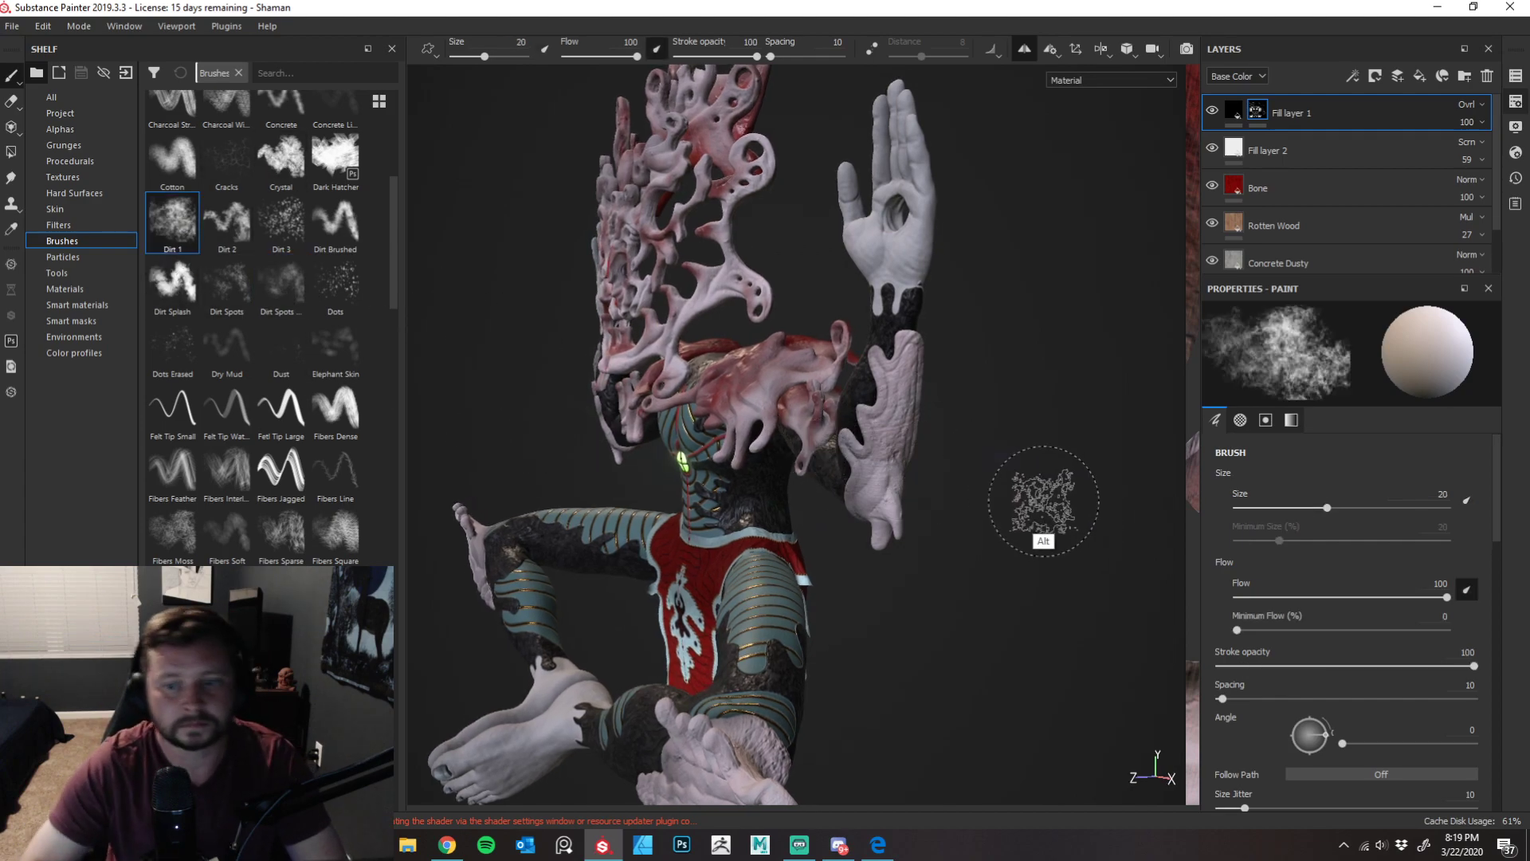
left_click_drag(1024, 494, 967, 513, "alt")
right_click_drag(901, 492, 877, 489, "ctrl")
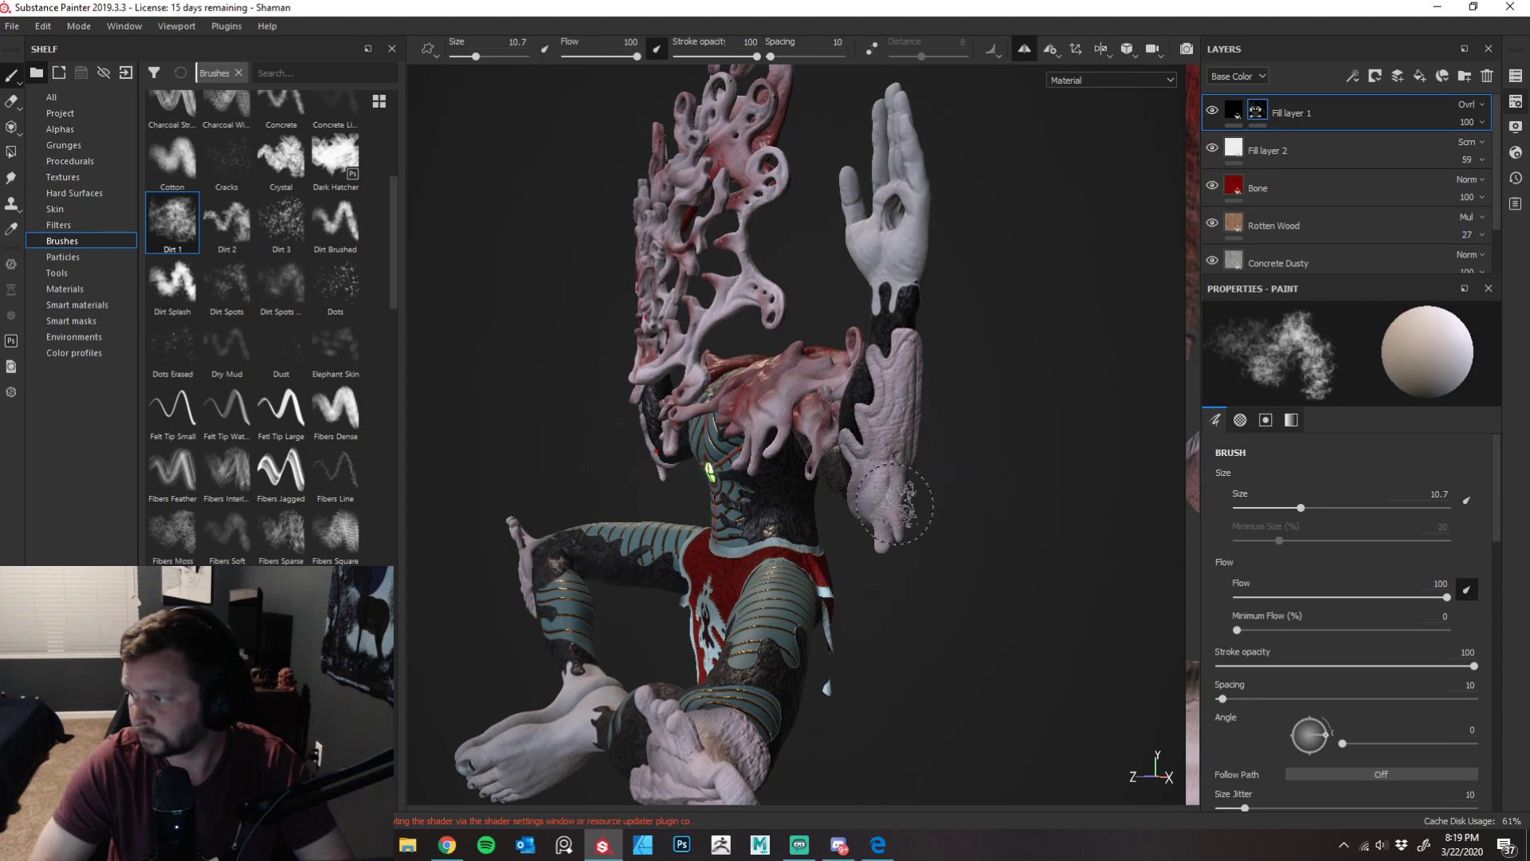
- Paint Fill layer 1's mask along the outer side of the raised forearm's bone plate to add mottled red shading
right_click_drag(940, 510, 890, 530, "alt")
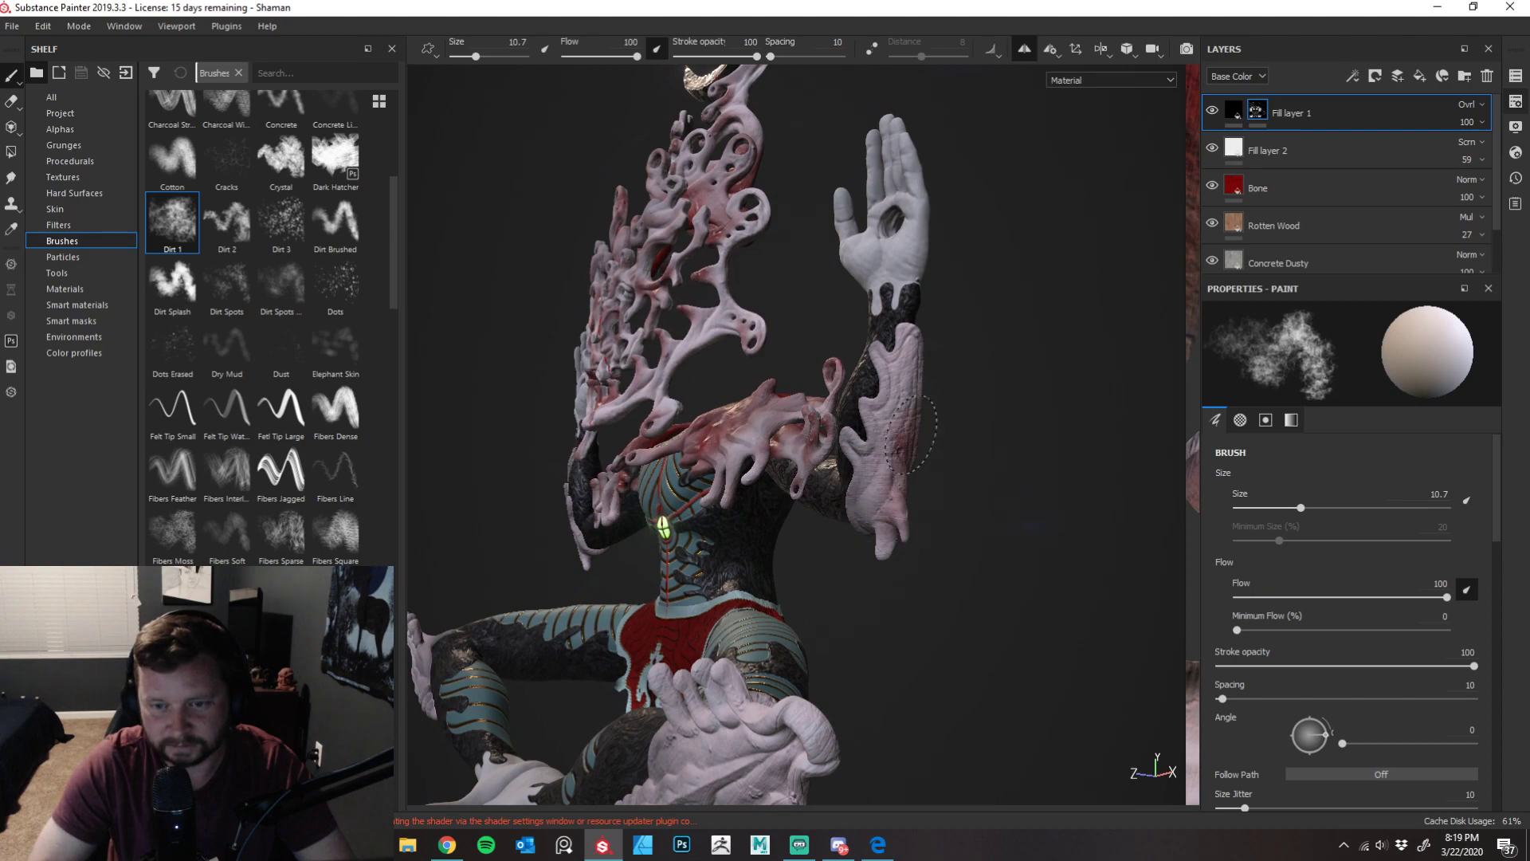
left_click_drag(944, 374, 886, 482, "alt")
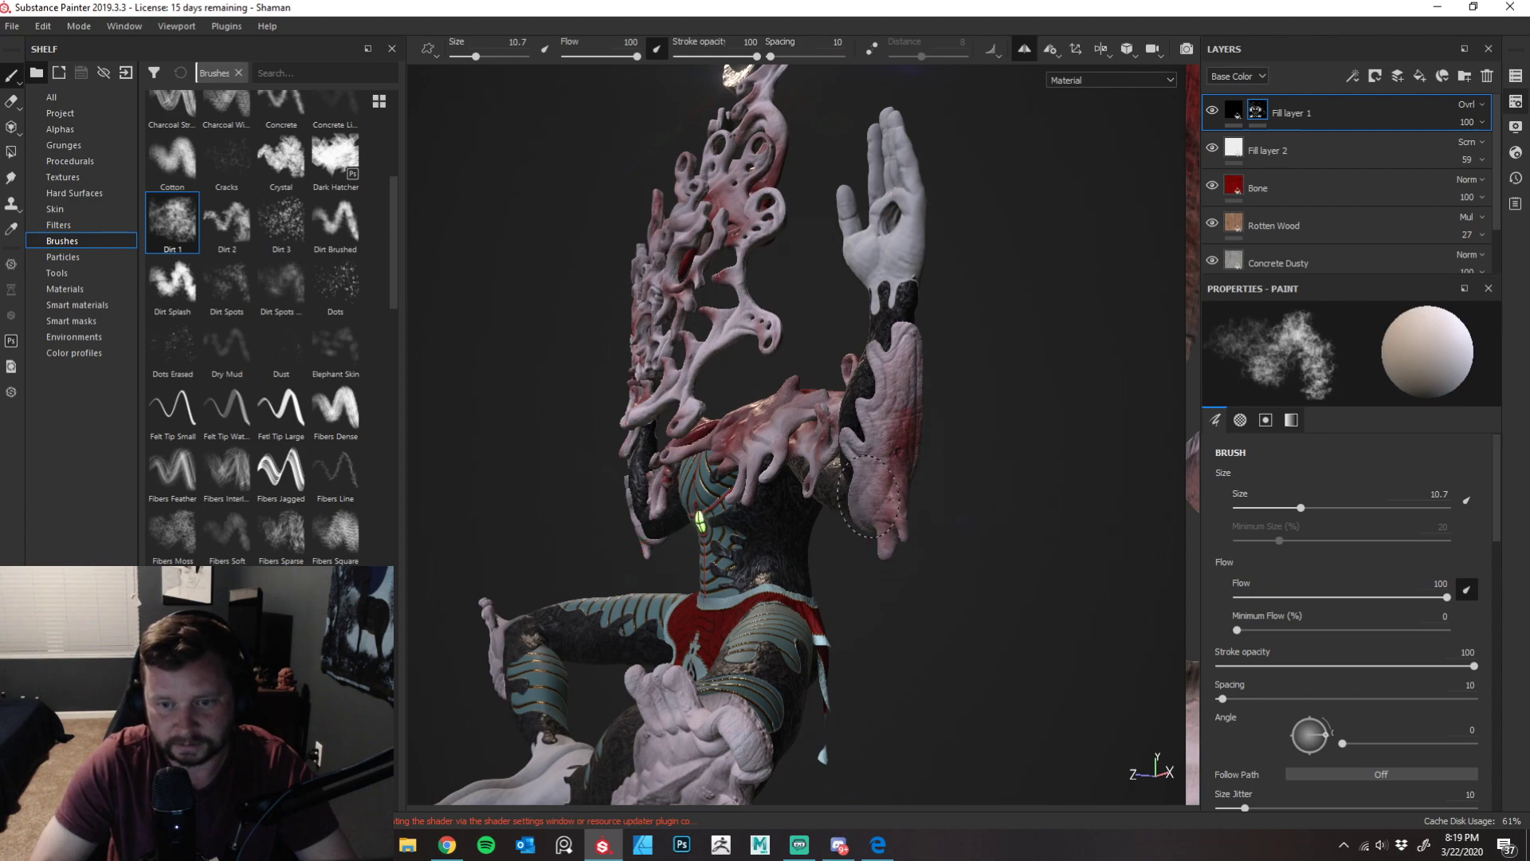
mouse_move(1025, 393)
right_mouse_down("alt")
mouse_move(987, 437)
mouse_move(1003, 446)
right_mouse_up("alt")
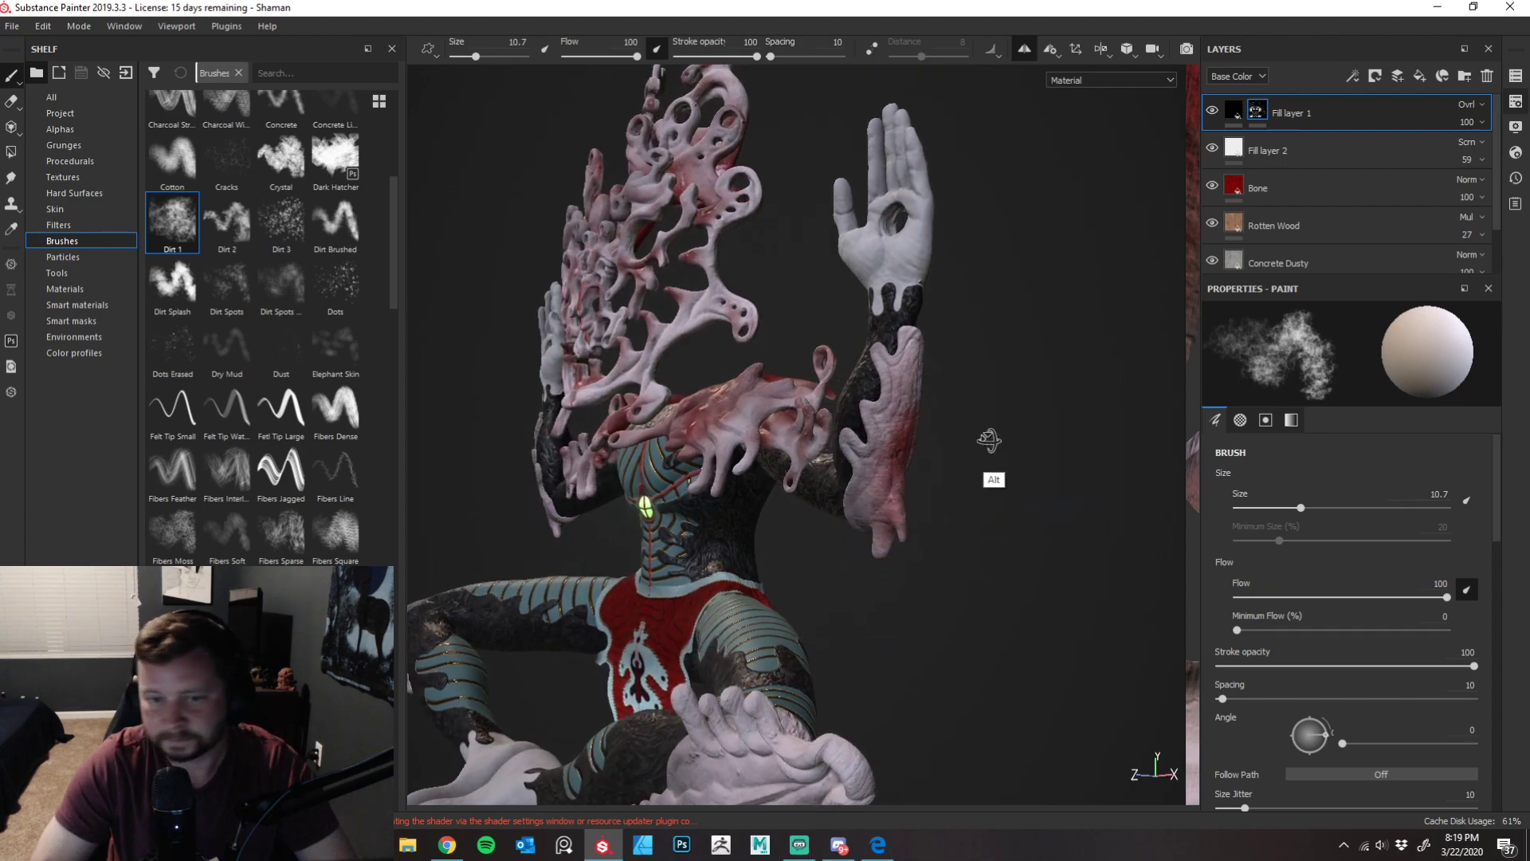
left_click_drag(1002, 445, 855, 414, "alt")
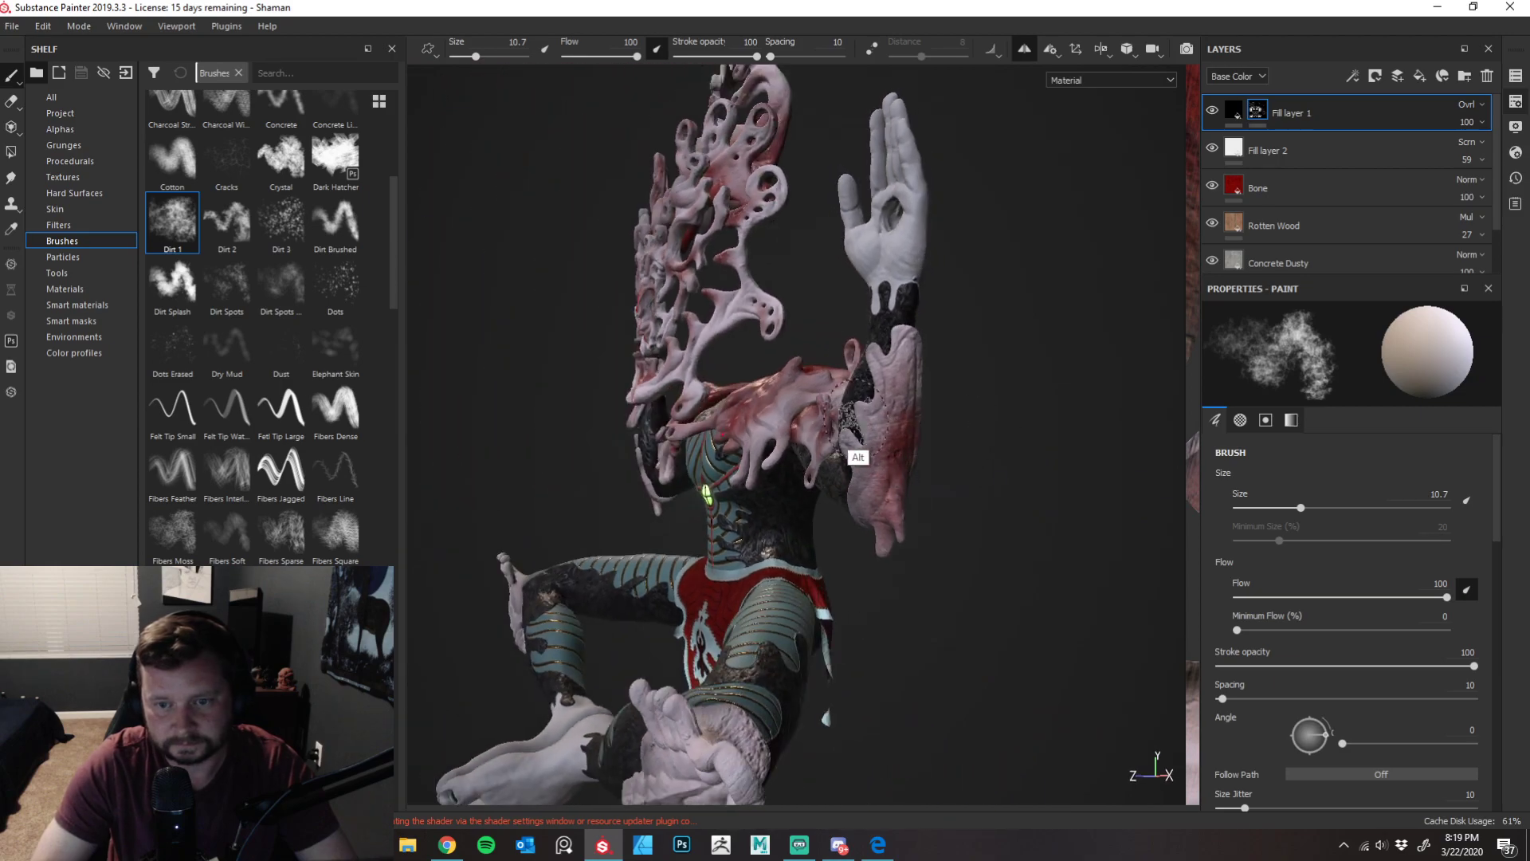
- Reduce the brush size to 5.15 and paint red shading onto the prongs at the elbow end of the forearm's bone plate
key("bracketleft")
key("bracketleft")
key("bracketleft")
key("bracketleft")
key("bracketleft")
key("bracketleft")
key("bracketleft")
key("bracketleft")
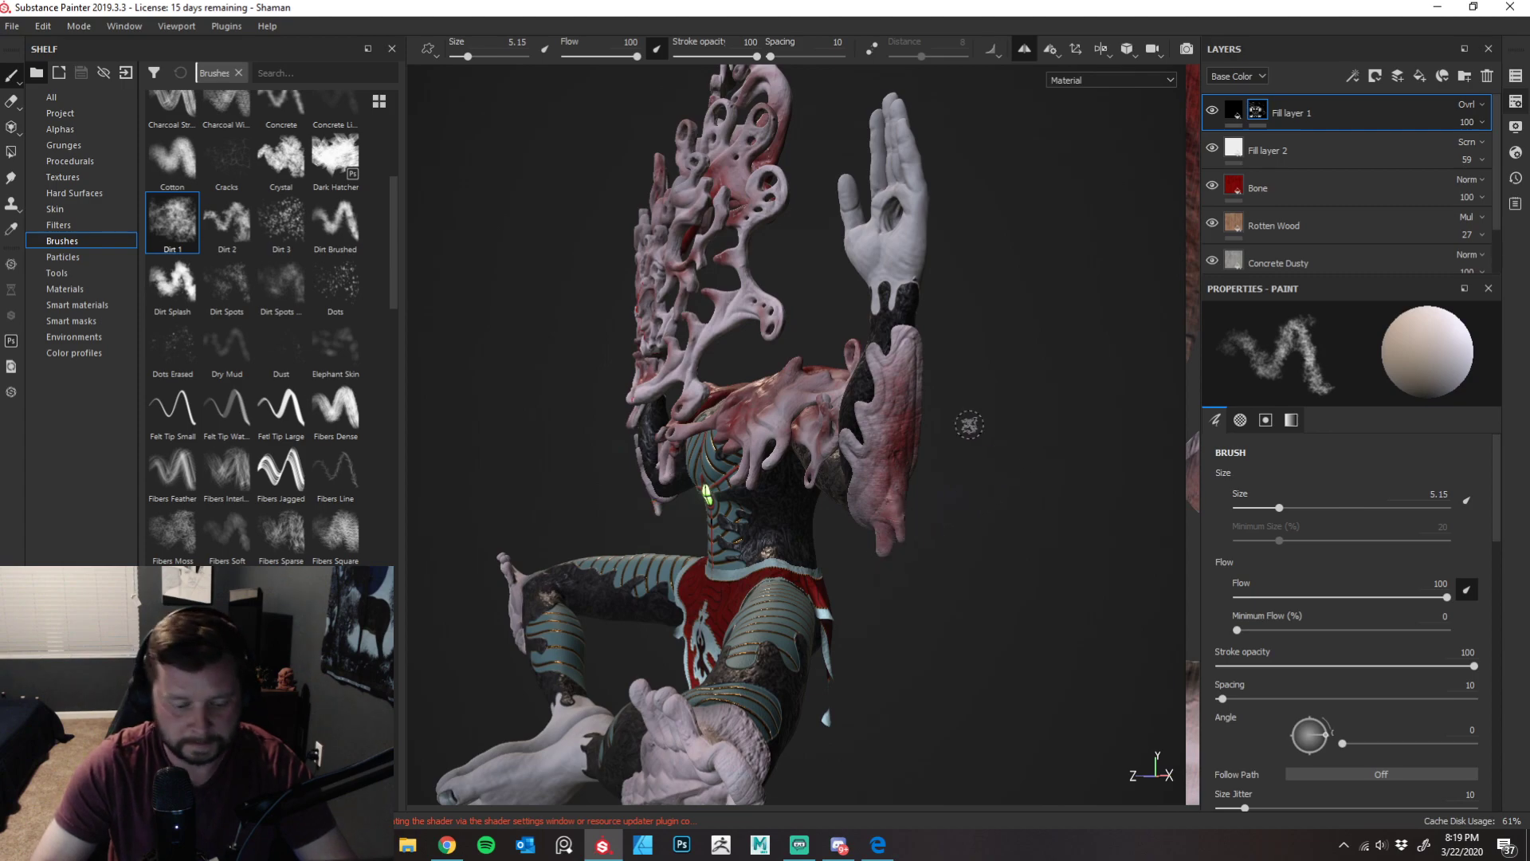
left_click_drag(970, 519, 841, 538, "alt")
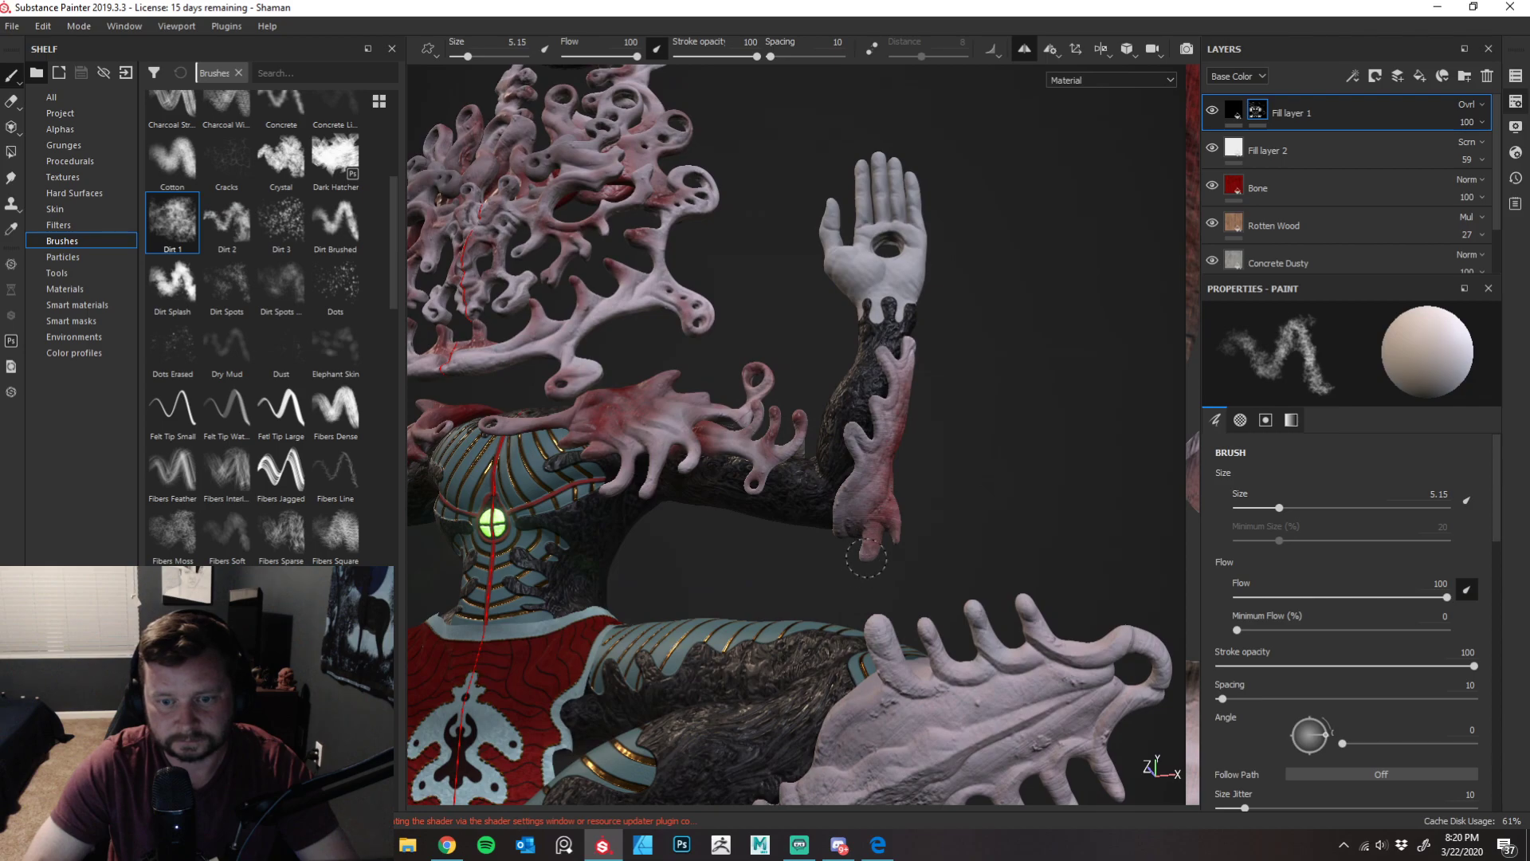
left_click_drag(963, 537, 987, 331, "alt")
right_click_drag(987, 332, 923, 708, "alt")
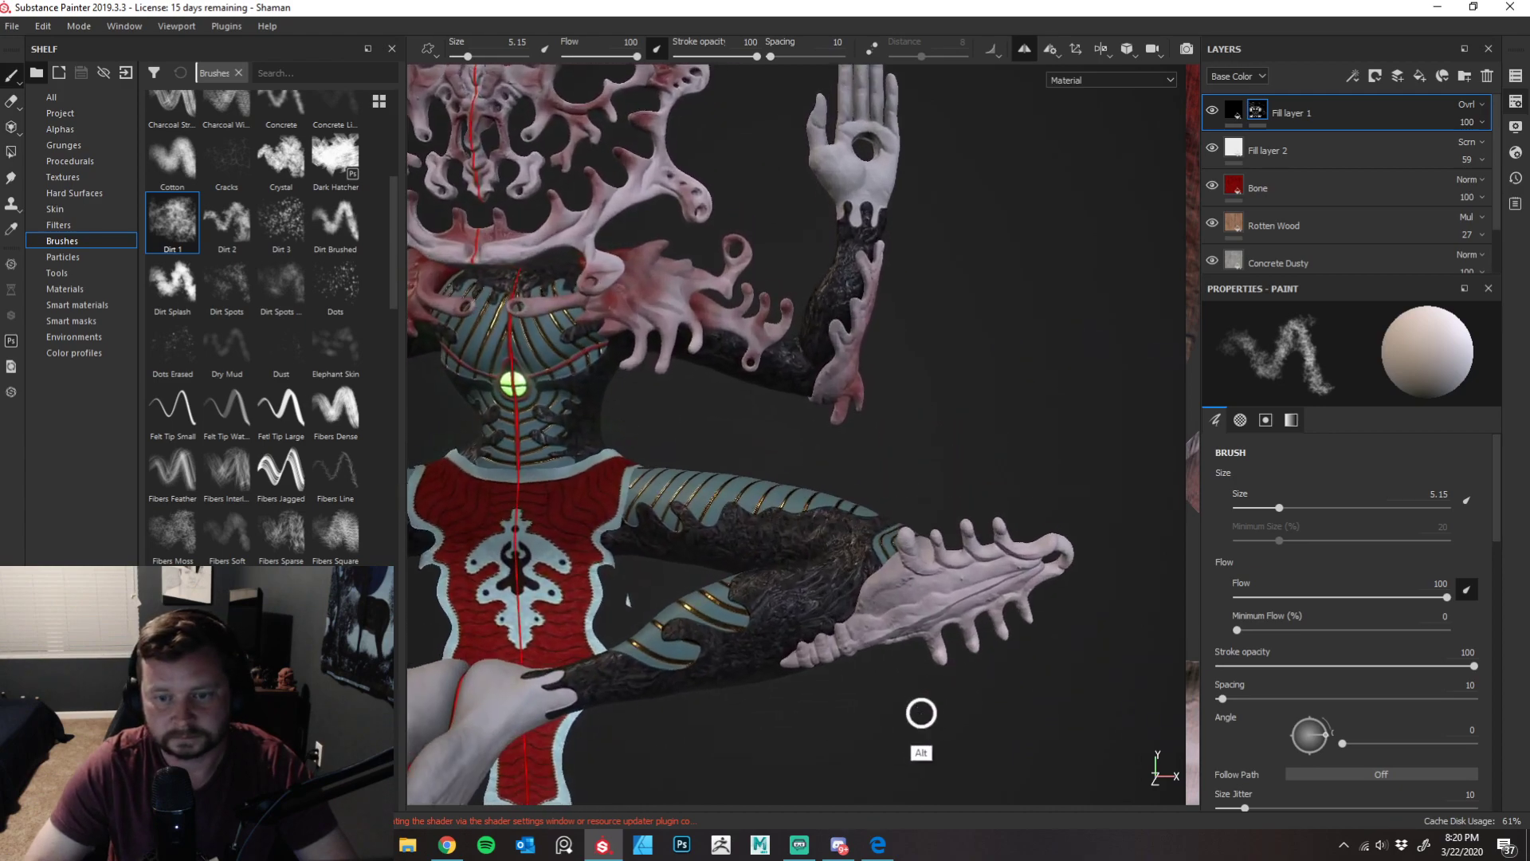
middle_click_drag(1041, 417, 909, 331, "alt")
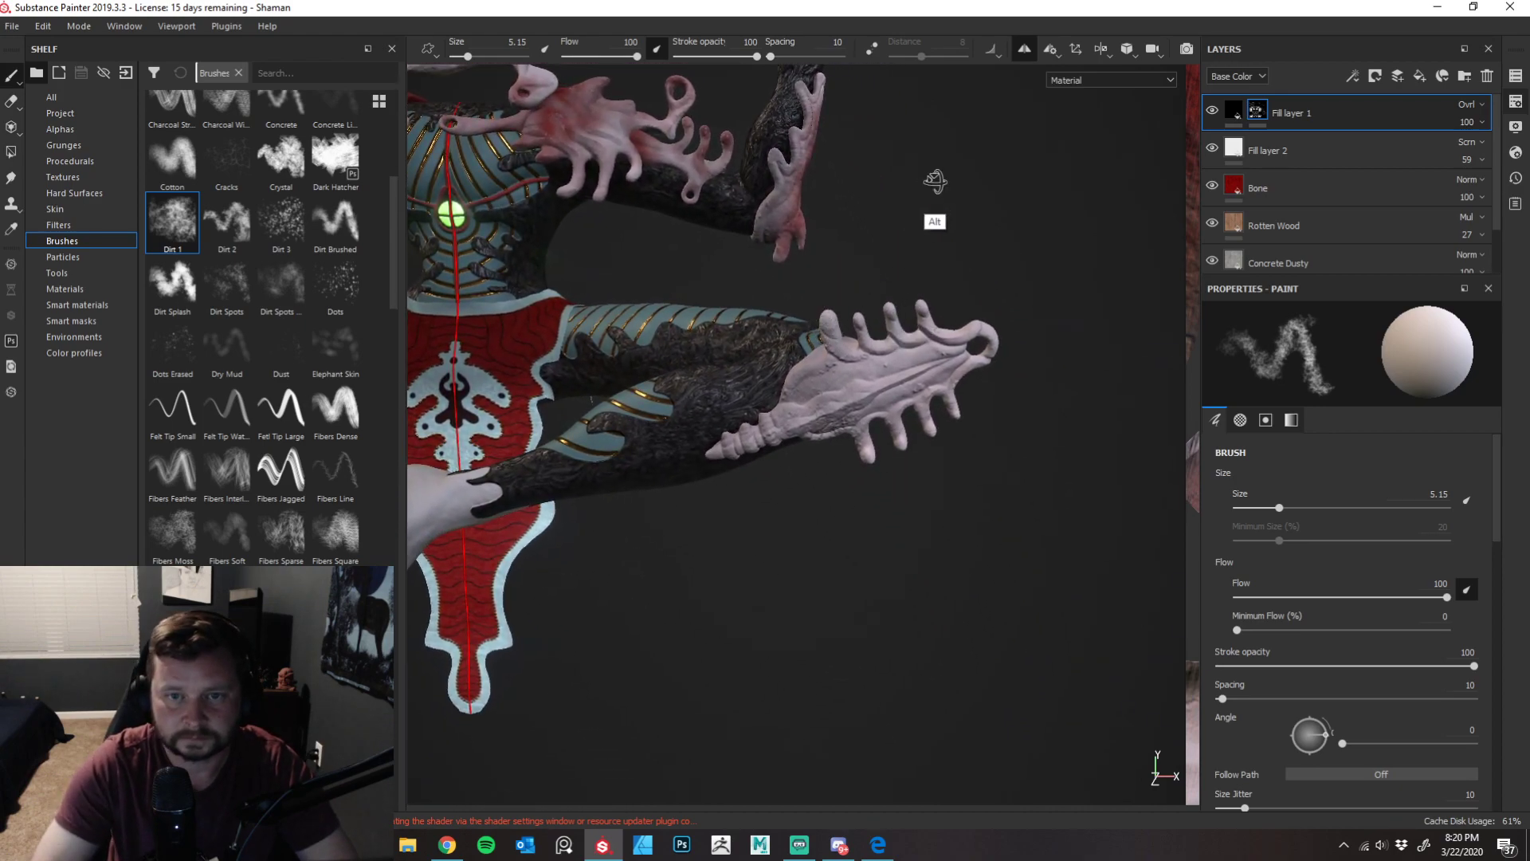
left_click_drag(935, 181, 793, 419, "alt")
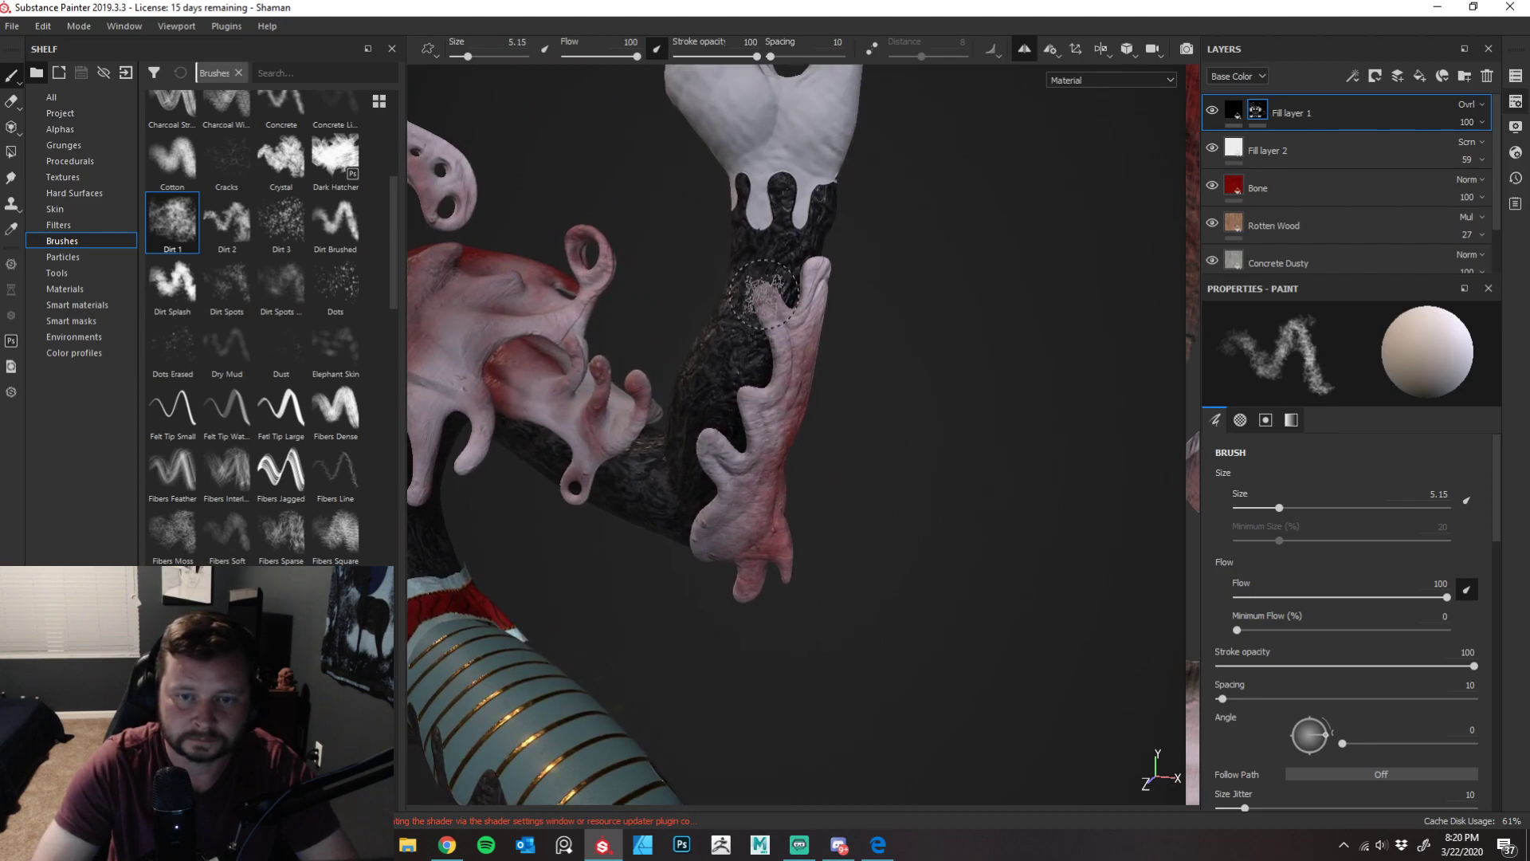
- Reduce the brush size to 2.15 and paint finer red shading along the forearm bone plate's edges and upper tips
right_click_drag(777, 318, 767, 330, "ctrl")
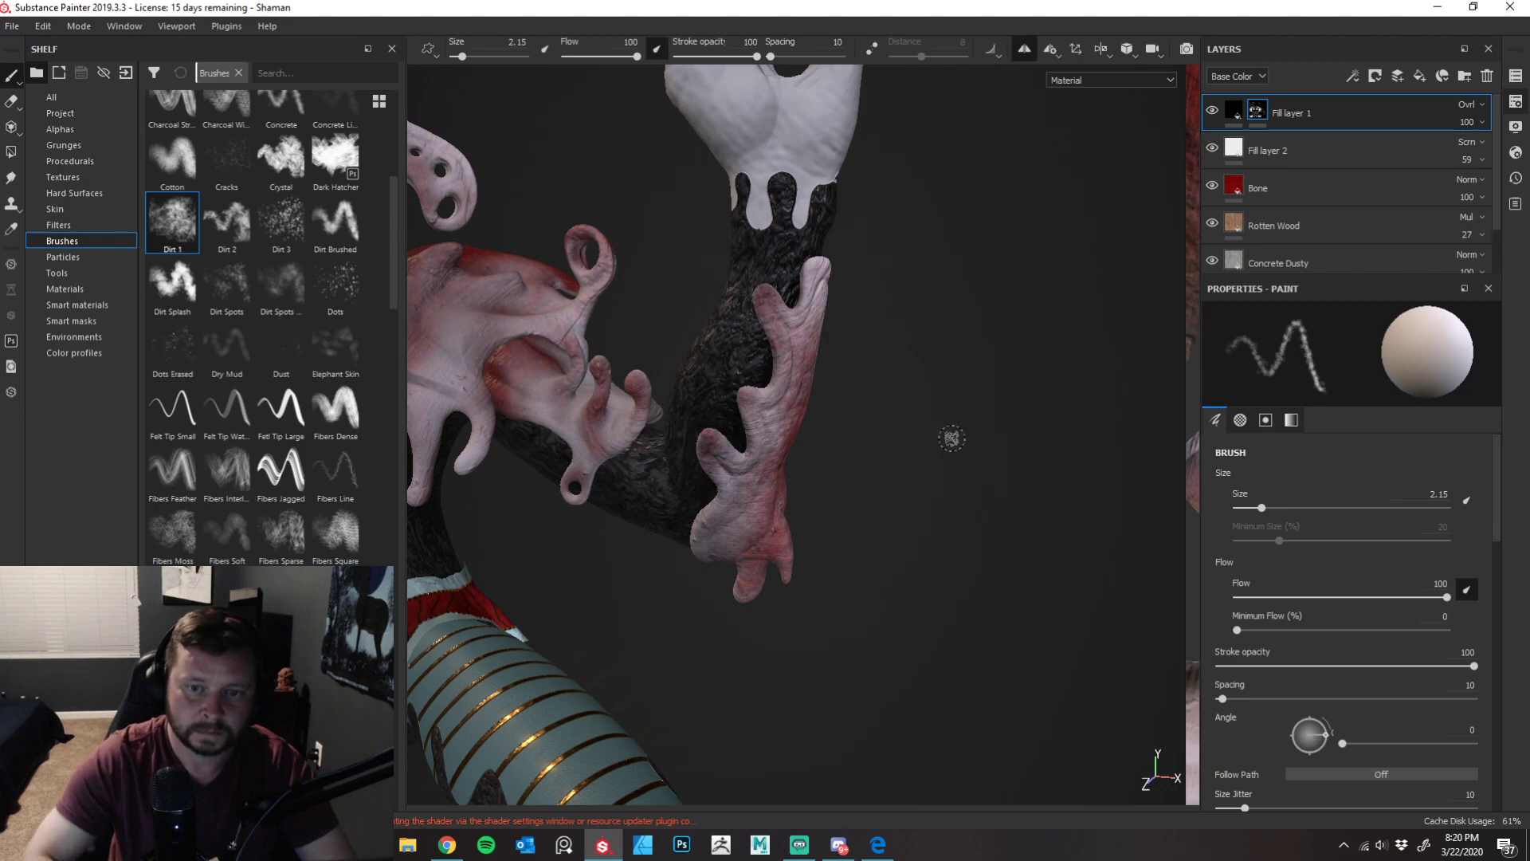
left_click_drag(988, 399, 823, 375, "alt")
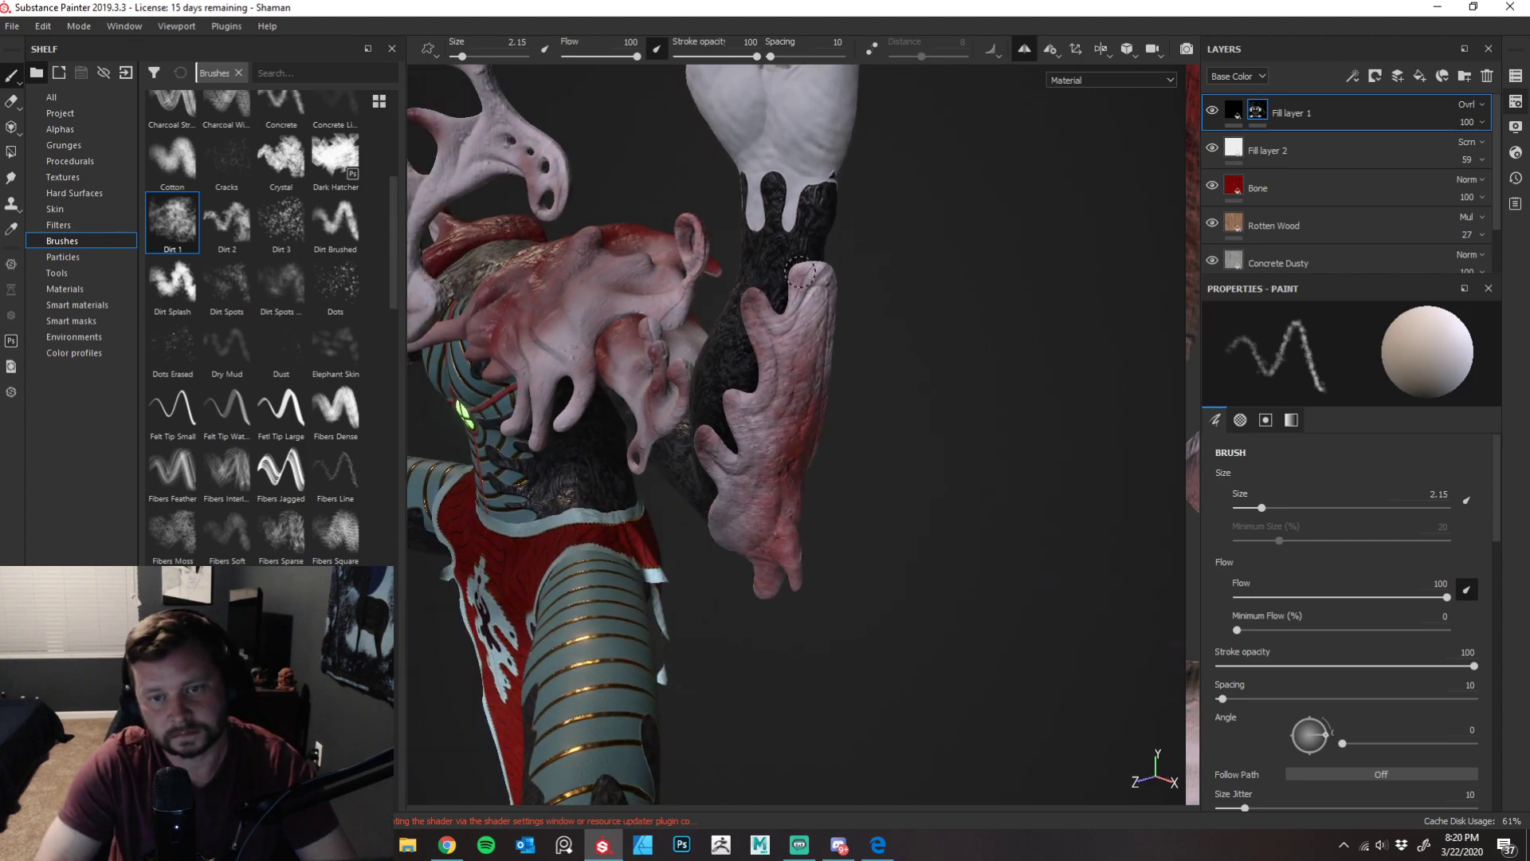
left_click_drag(943, 473, 936, 506, "alt")
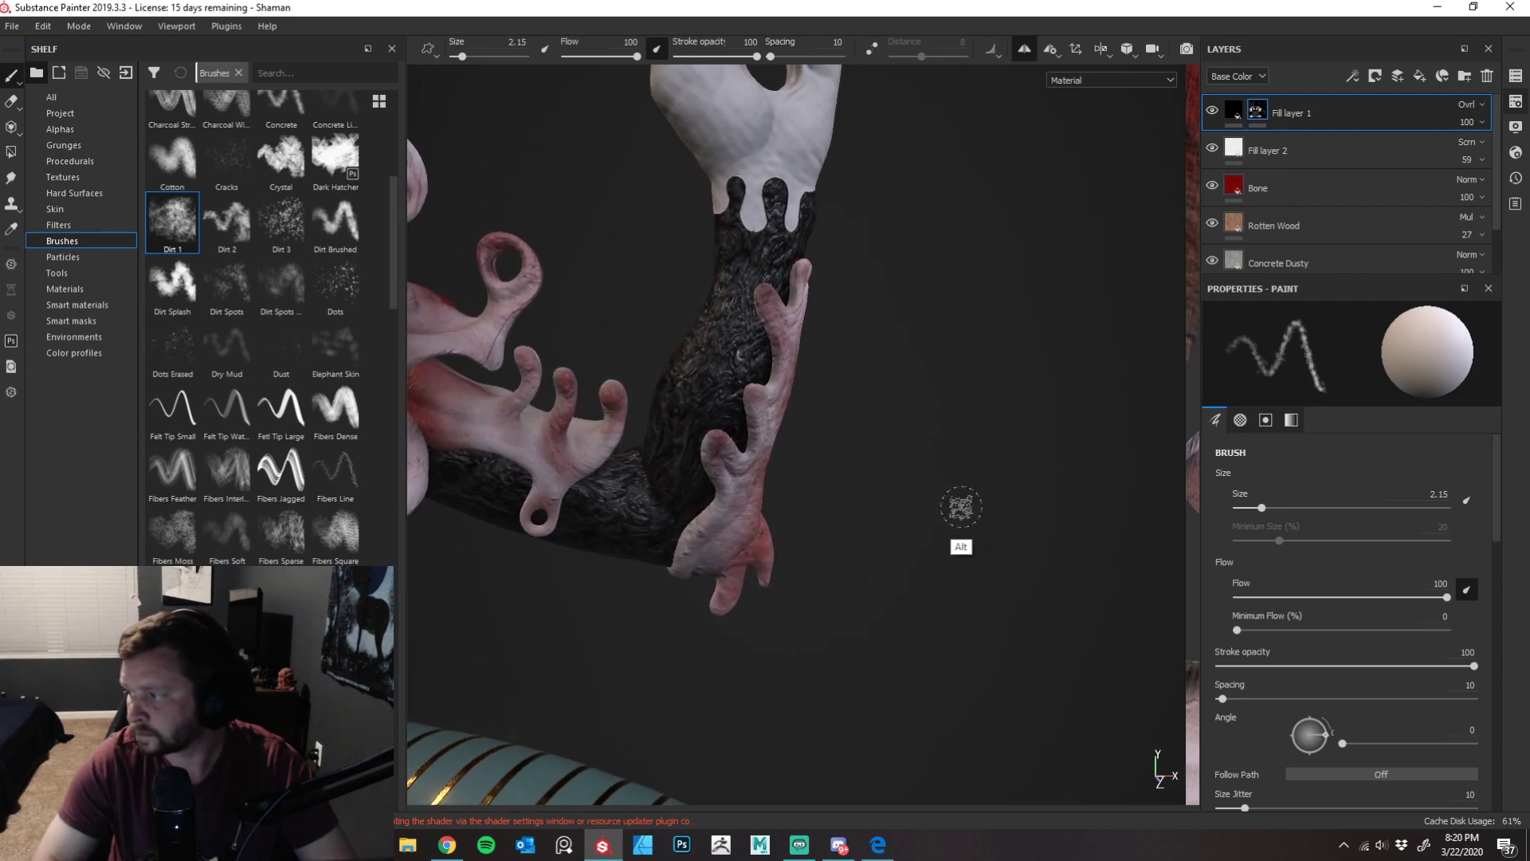
middle_click_drag(946, 512, 970, 360, "alt")
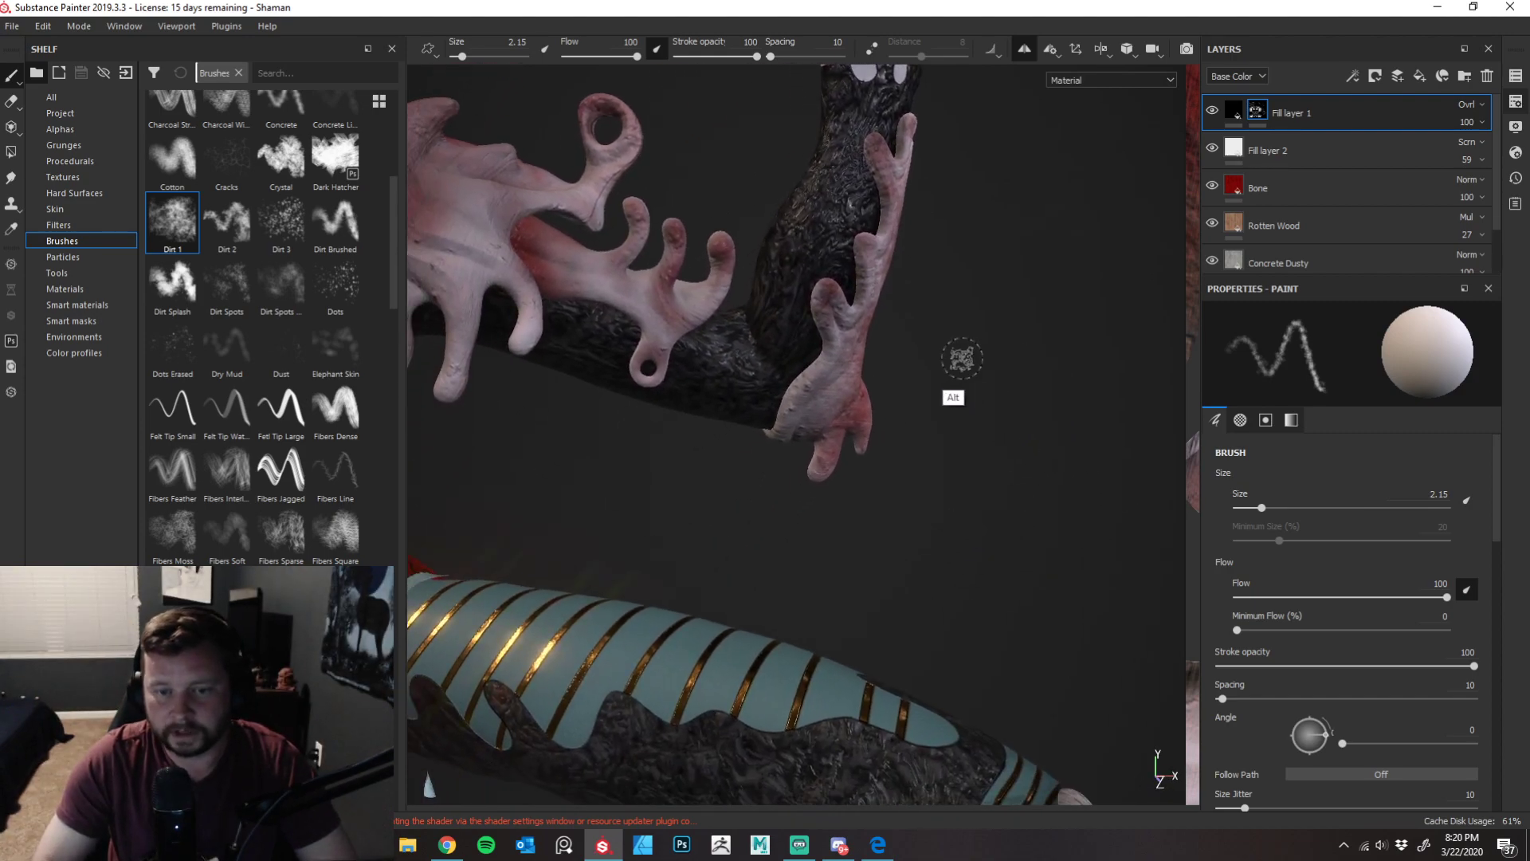
left_click_drag(970, 360, 987, 365, "alt")
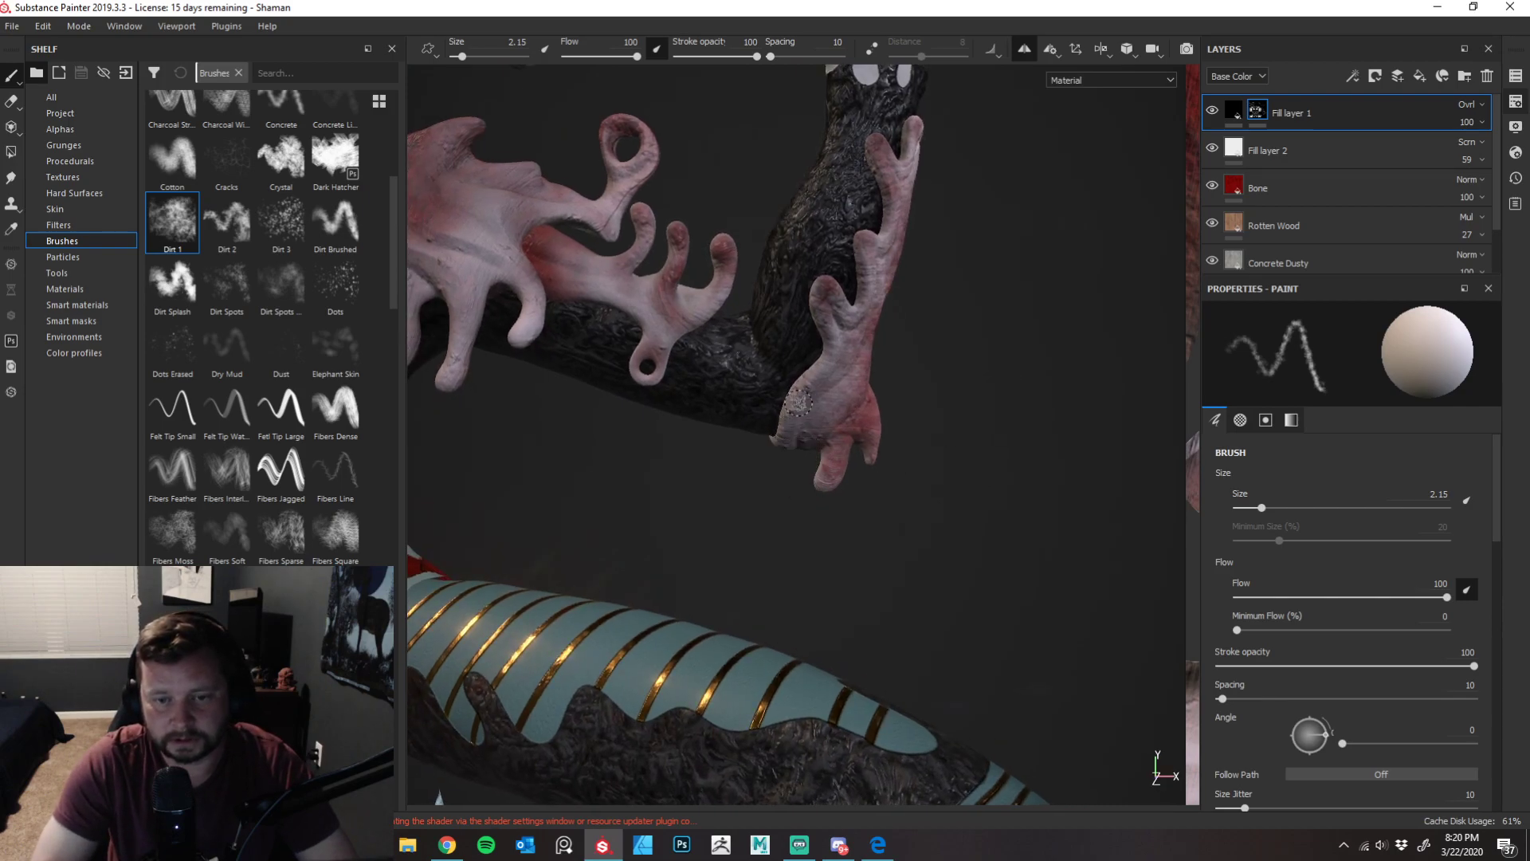
- Paint red shading on Fill layer 1's mask along the central ridge and ringed end of the knee's bone plate
left_click_drag(940, 404, 1030, 226, "alt")
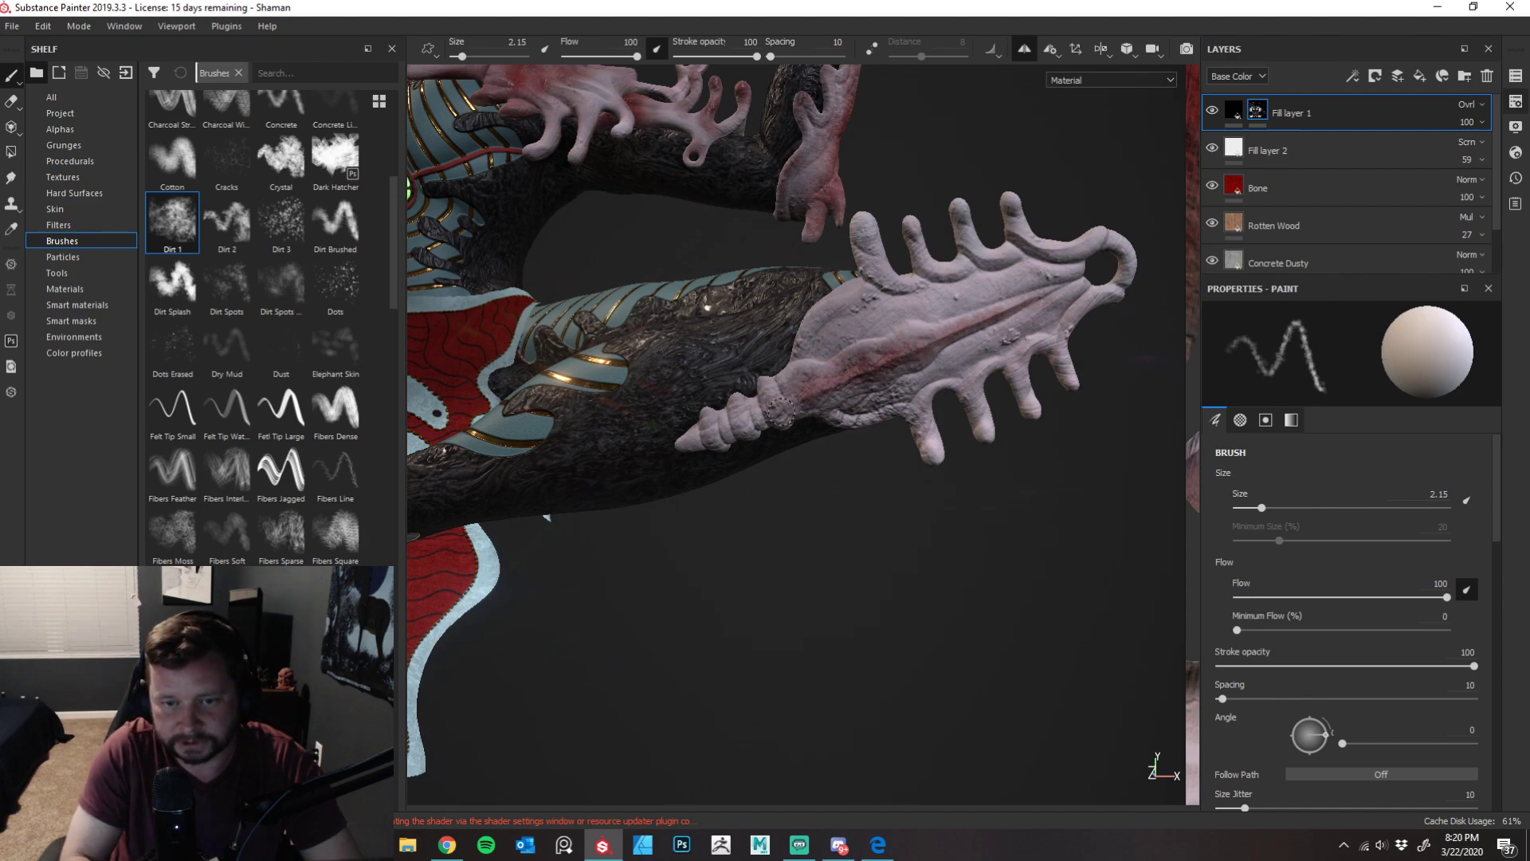
left_click_drag(829, 402, 752, 338, "alt")
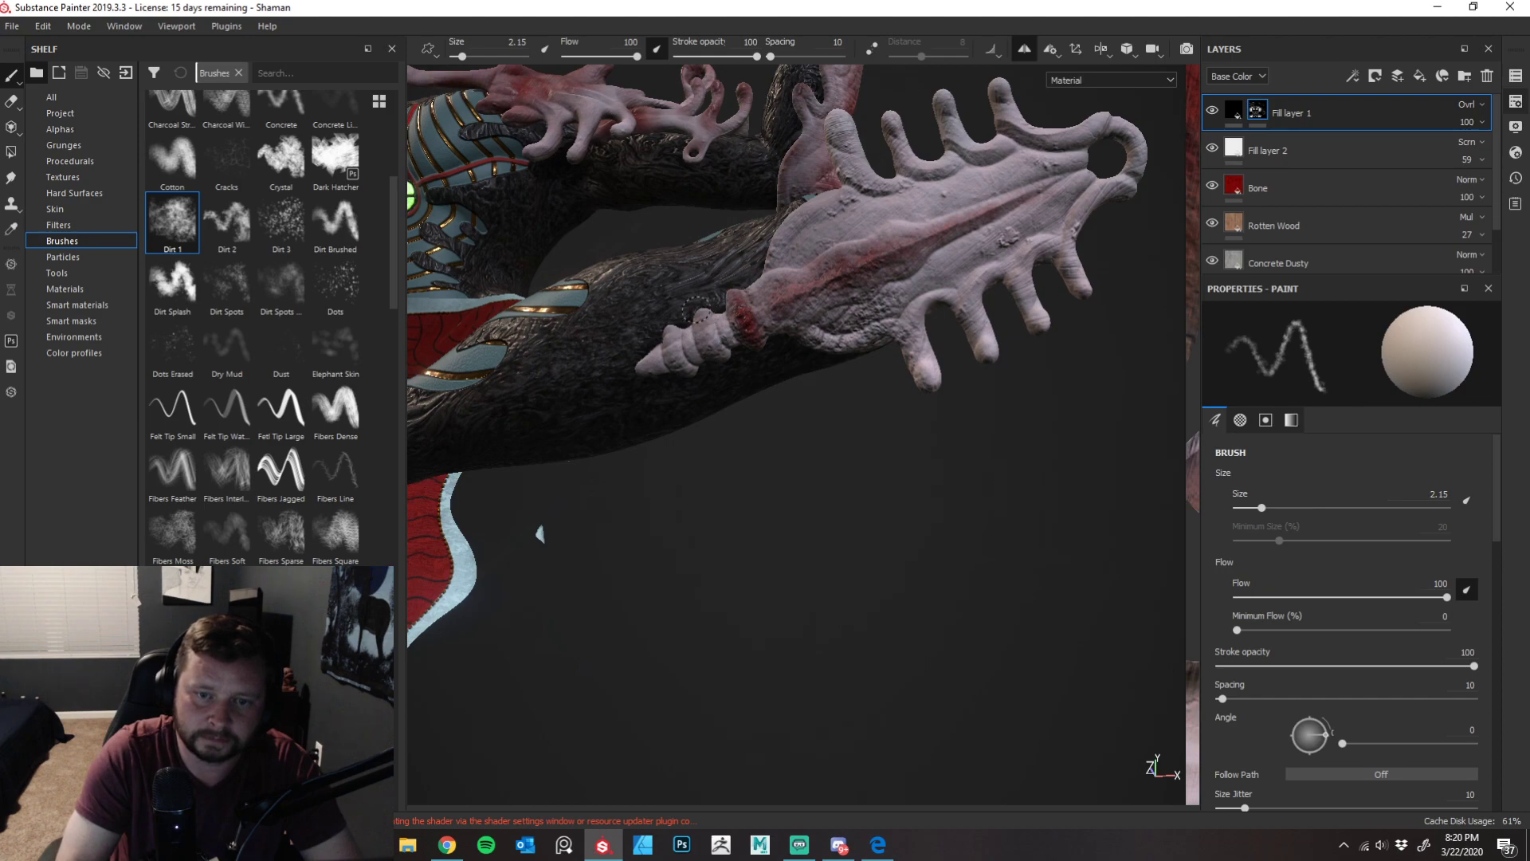
left_click_drag(772, 420, 905, 540, "alt")
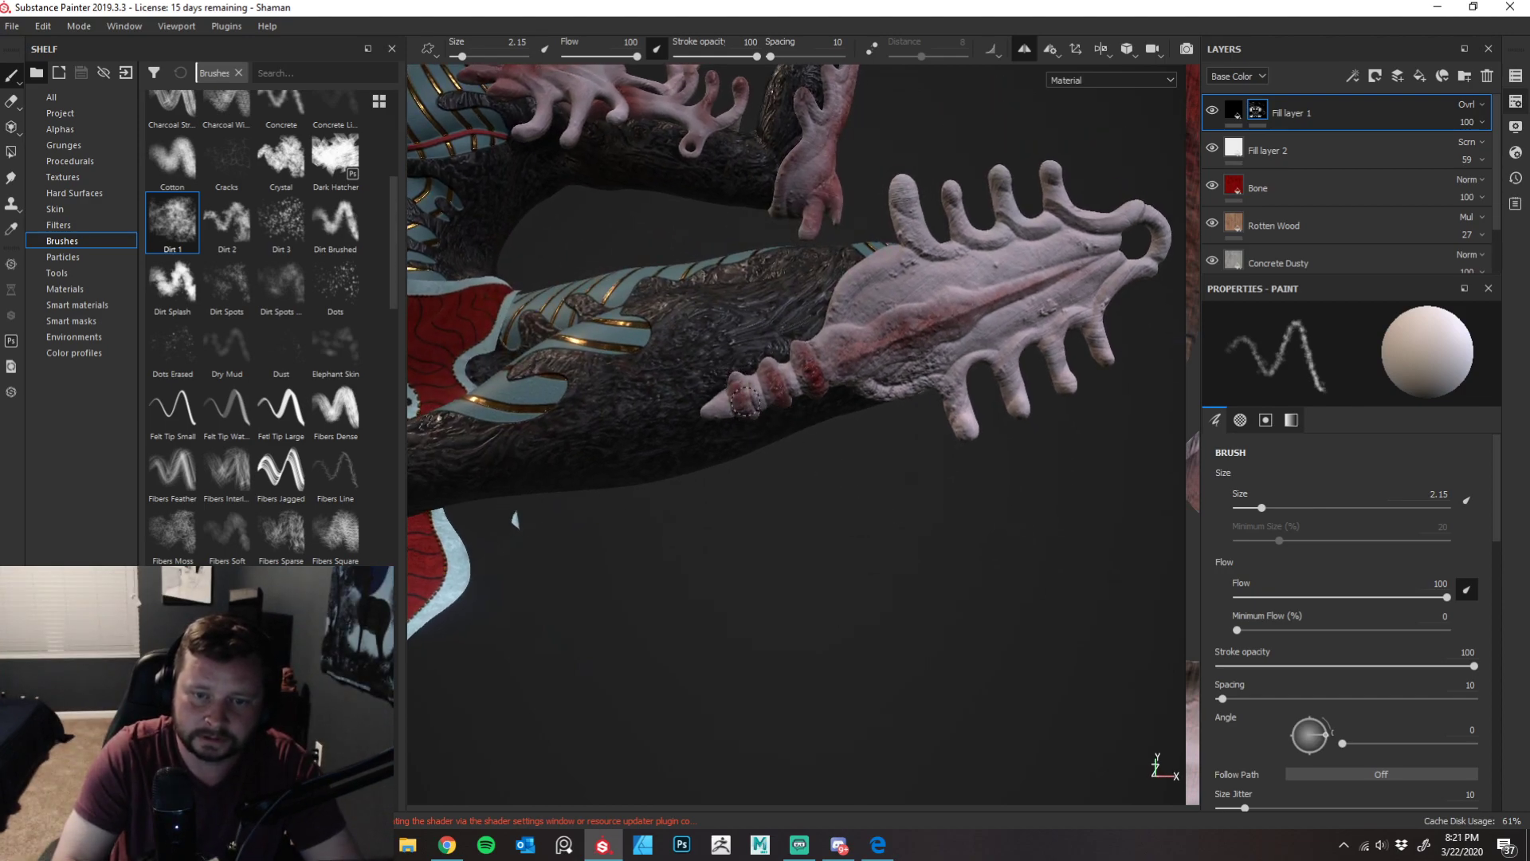
left_click_drag(871, 530, 745, 345, "alt")
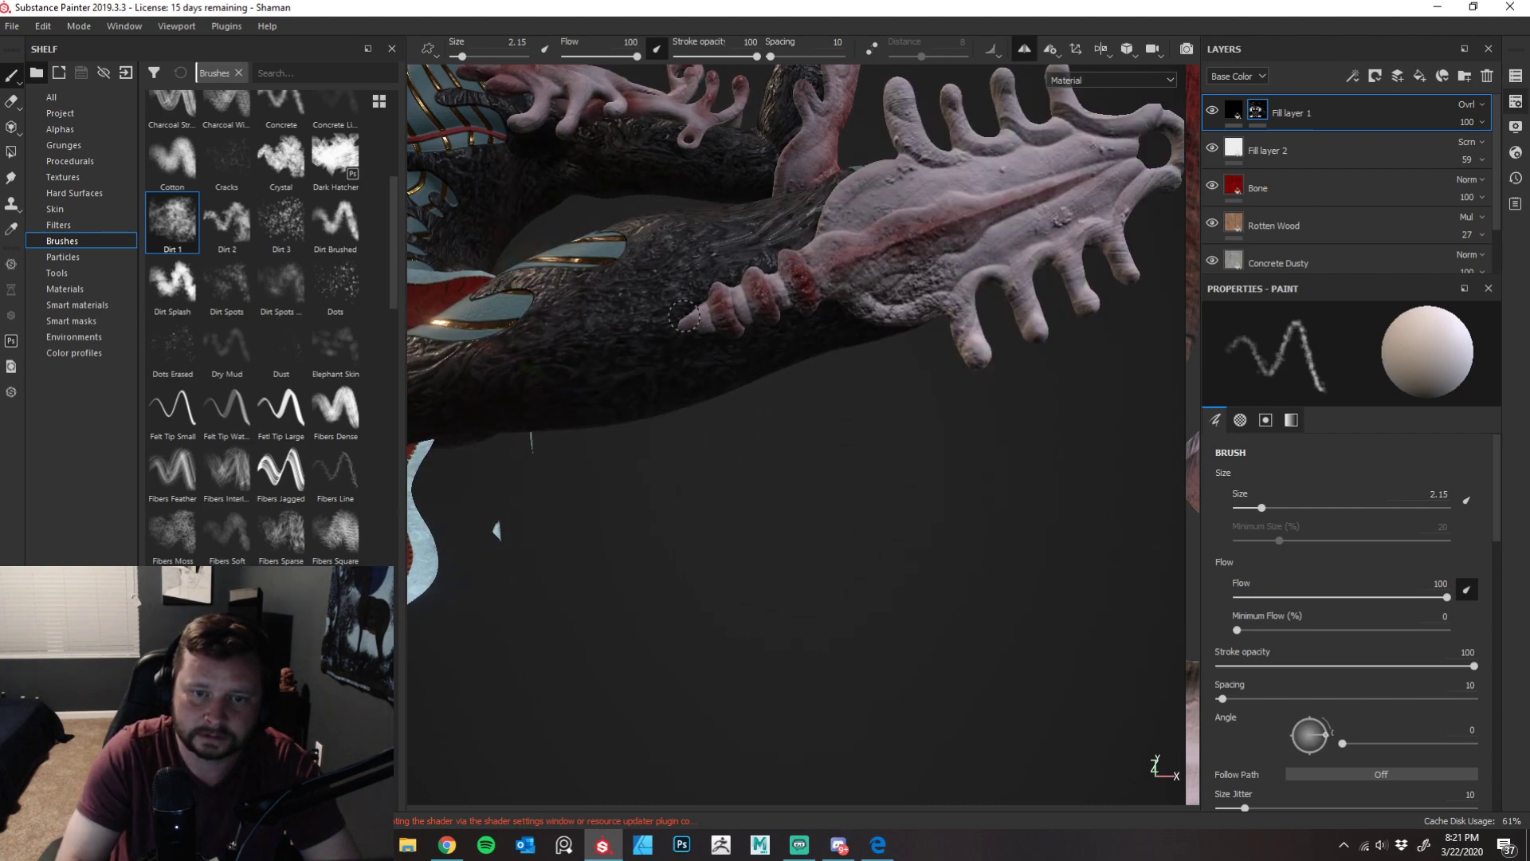
mouse_move(888, 423)
left_mouse_down("alt")
mouse_move(987, 423)
mouse_move(896, 431)
left_mouse_up("alt")
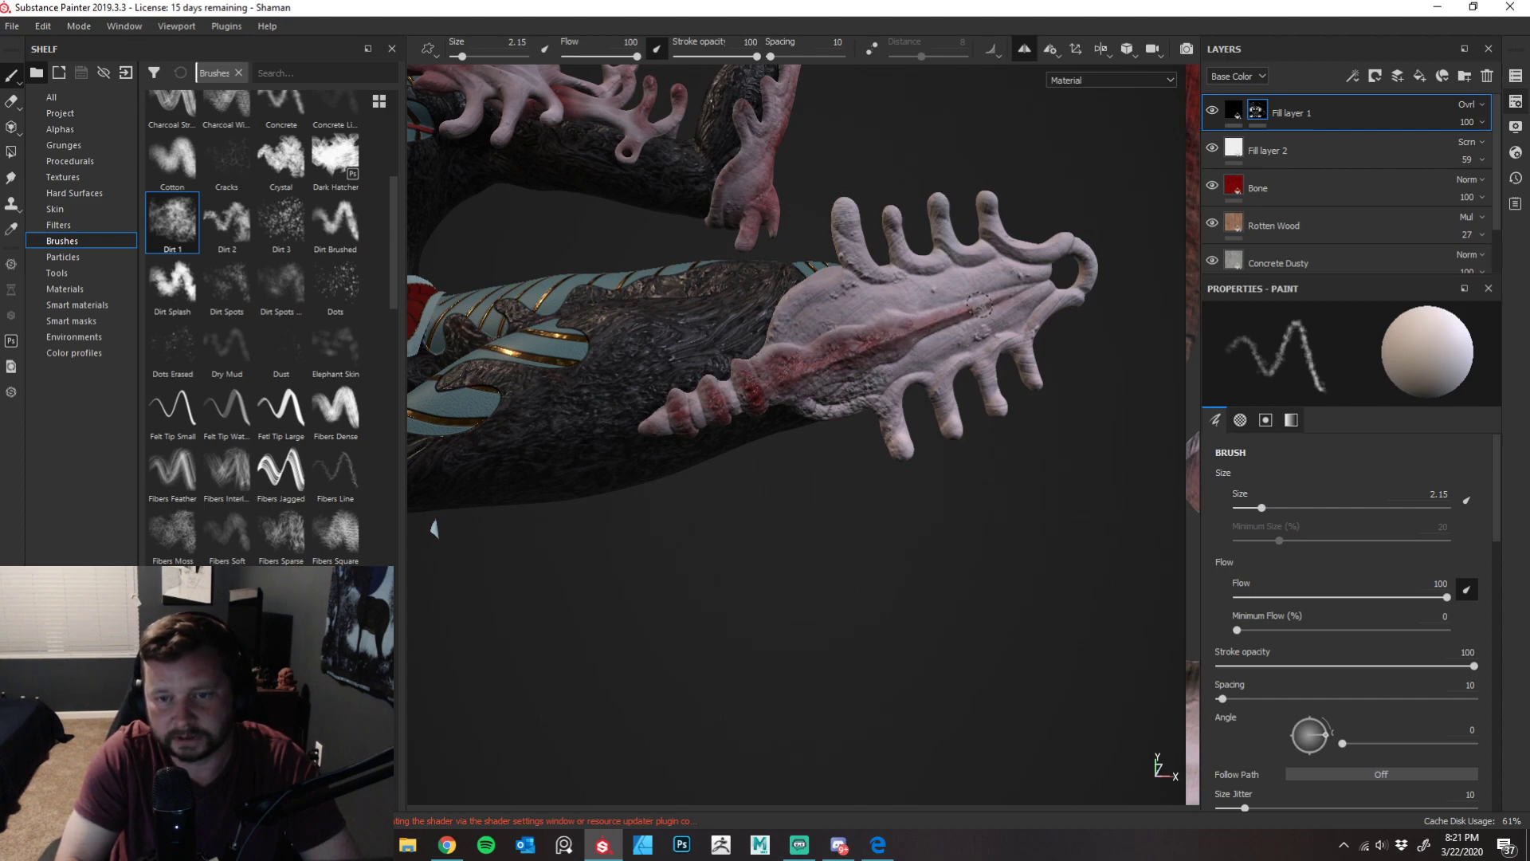
- Paint red shading on Fill layer 1's mask over the tips of both rows of prongs on the knee's bone plate
left_click_drag(964, 534, 781, 271, "alt")
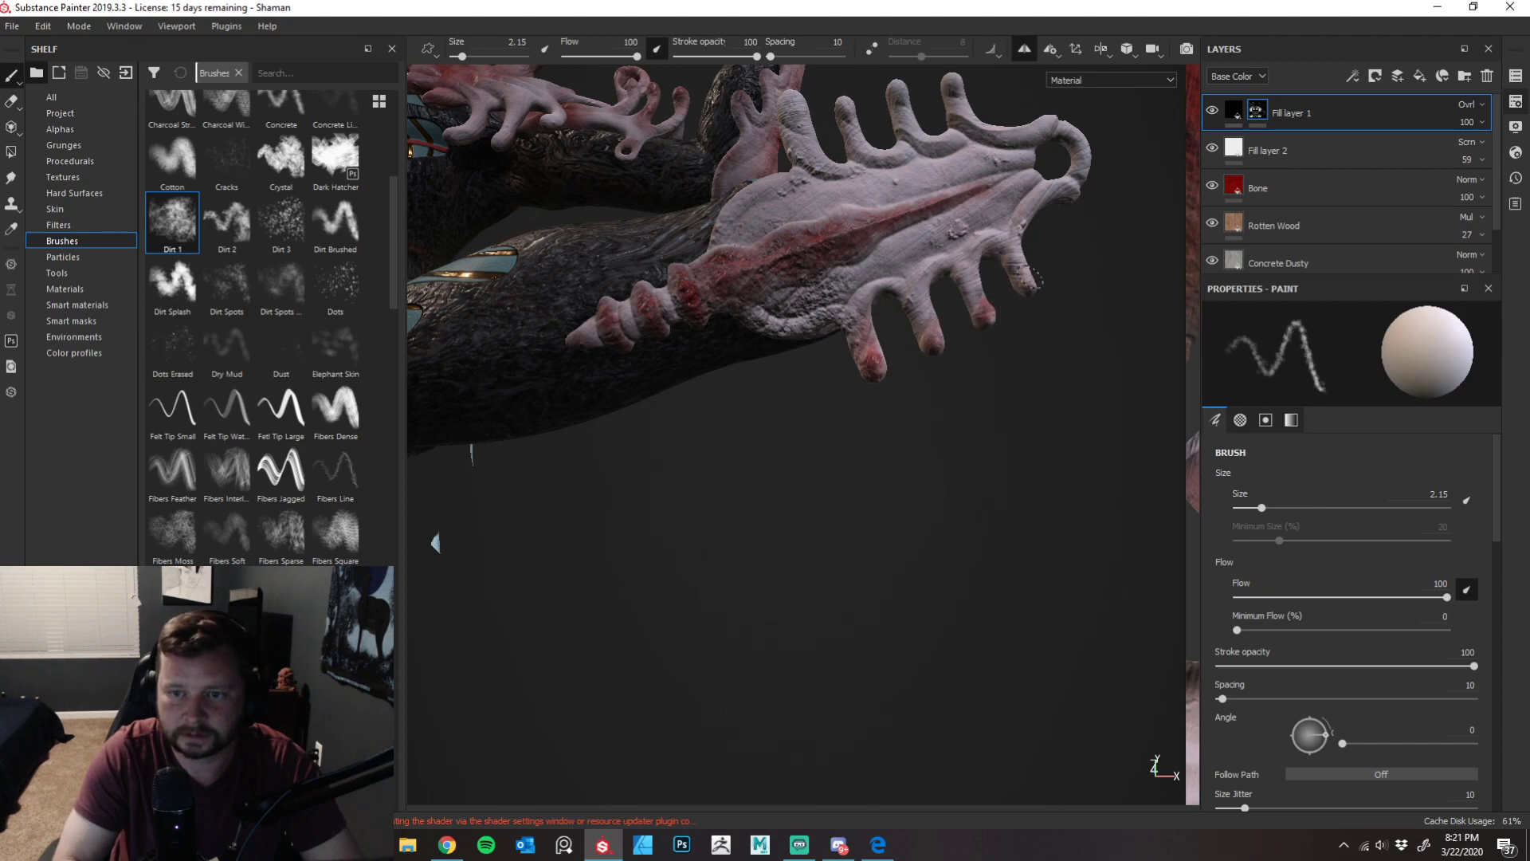
left_click_drag(1058, 297, 1034, 315, "alt")
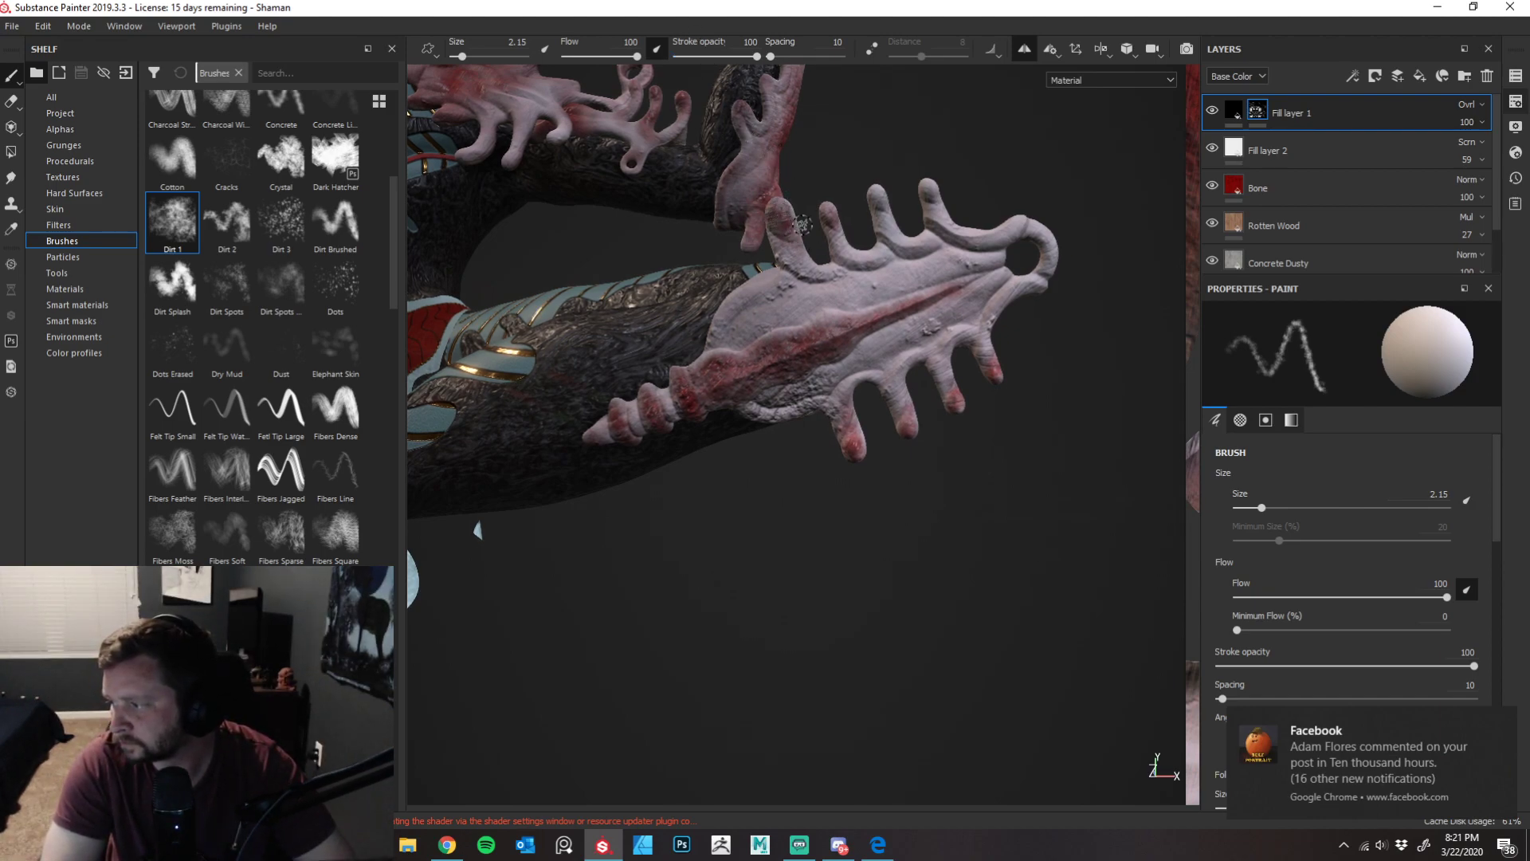
left_click_drag(881, 188, 848, 195, "alt")
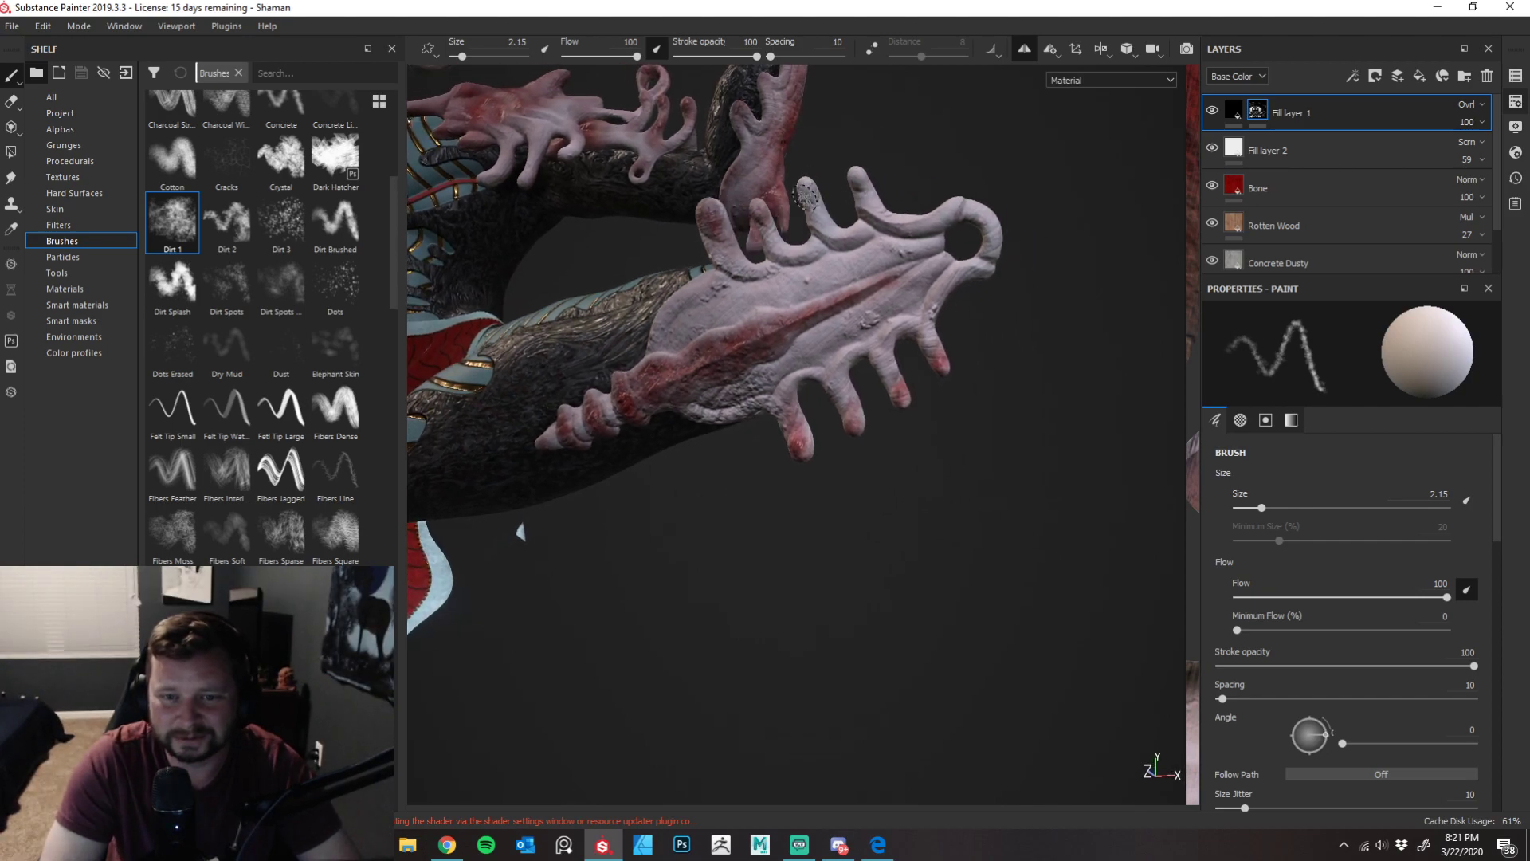
mouse_move(817, 171)
left_mouse_down("alt")
mouse_move(871, 189)
mouse_move(864, 292)
left_mouse_up("alt")
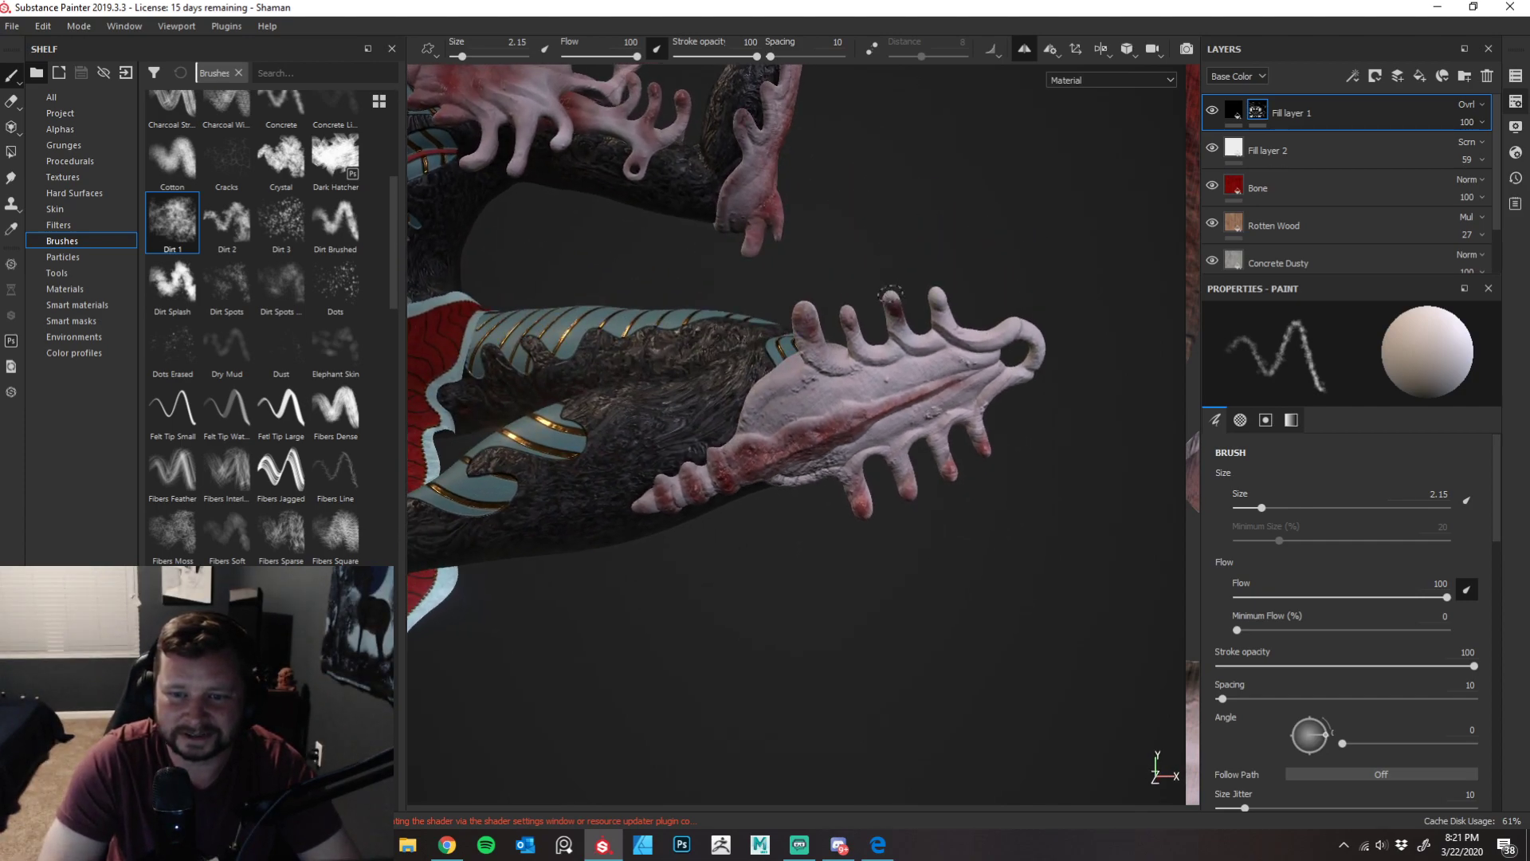
left_click_drag(913, 245, 950, 260, "alt")
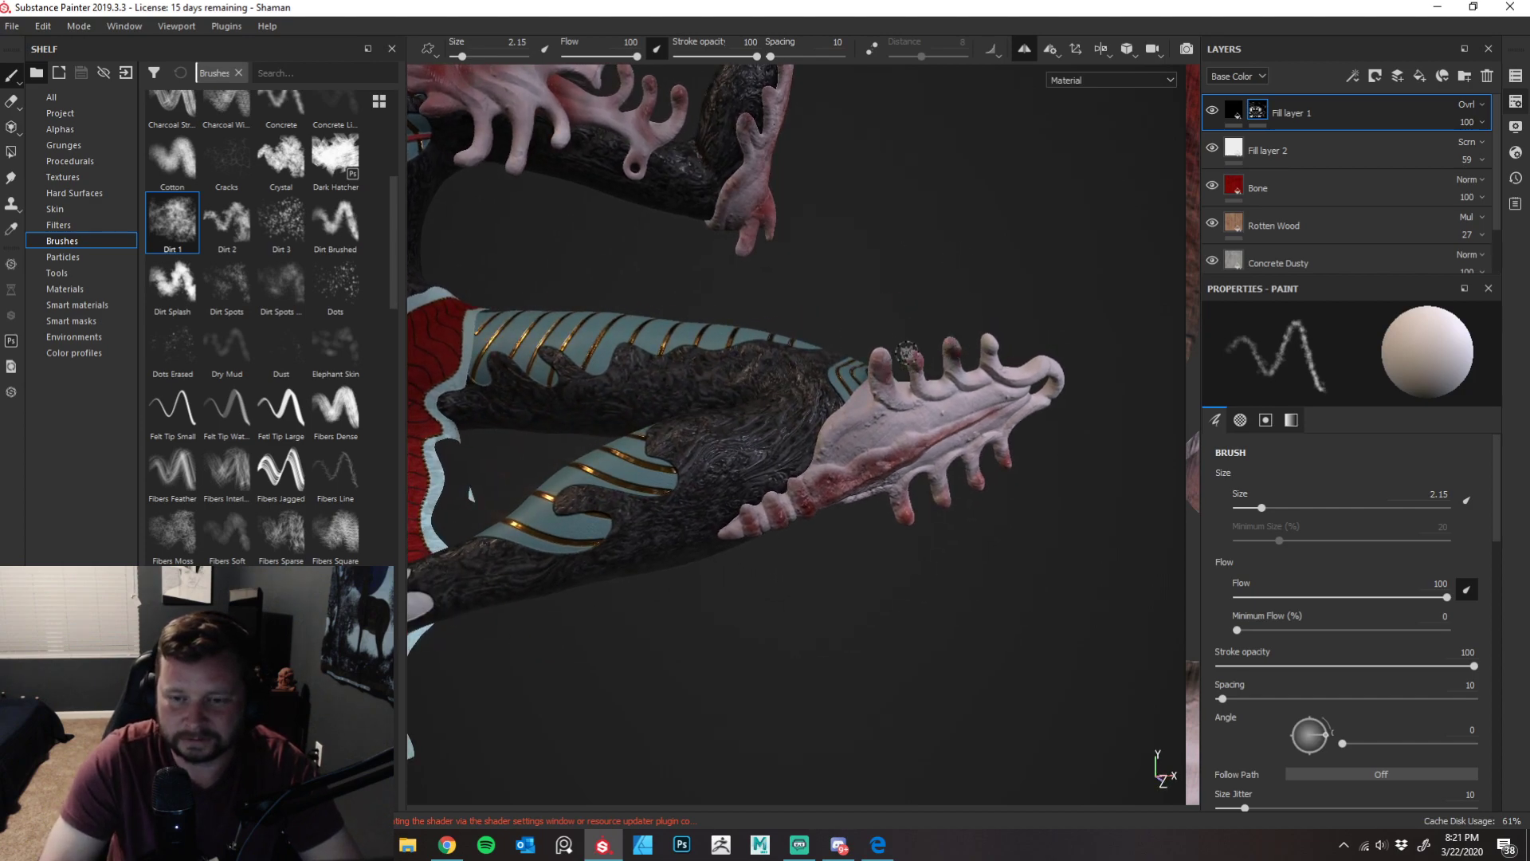
mouse_move(1020, 339)
left_mouse_down("alt")
mouse_move(952, 303)
mouse_move(1034, 341)
mouse_move(816, 341)
left_mouse_up("alt")
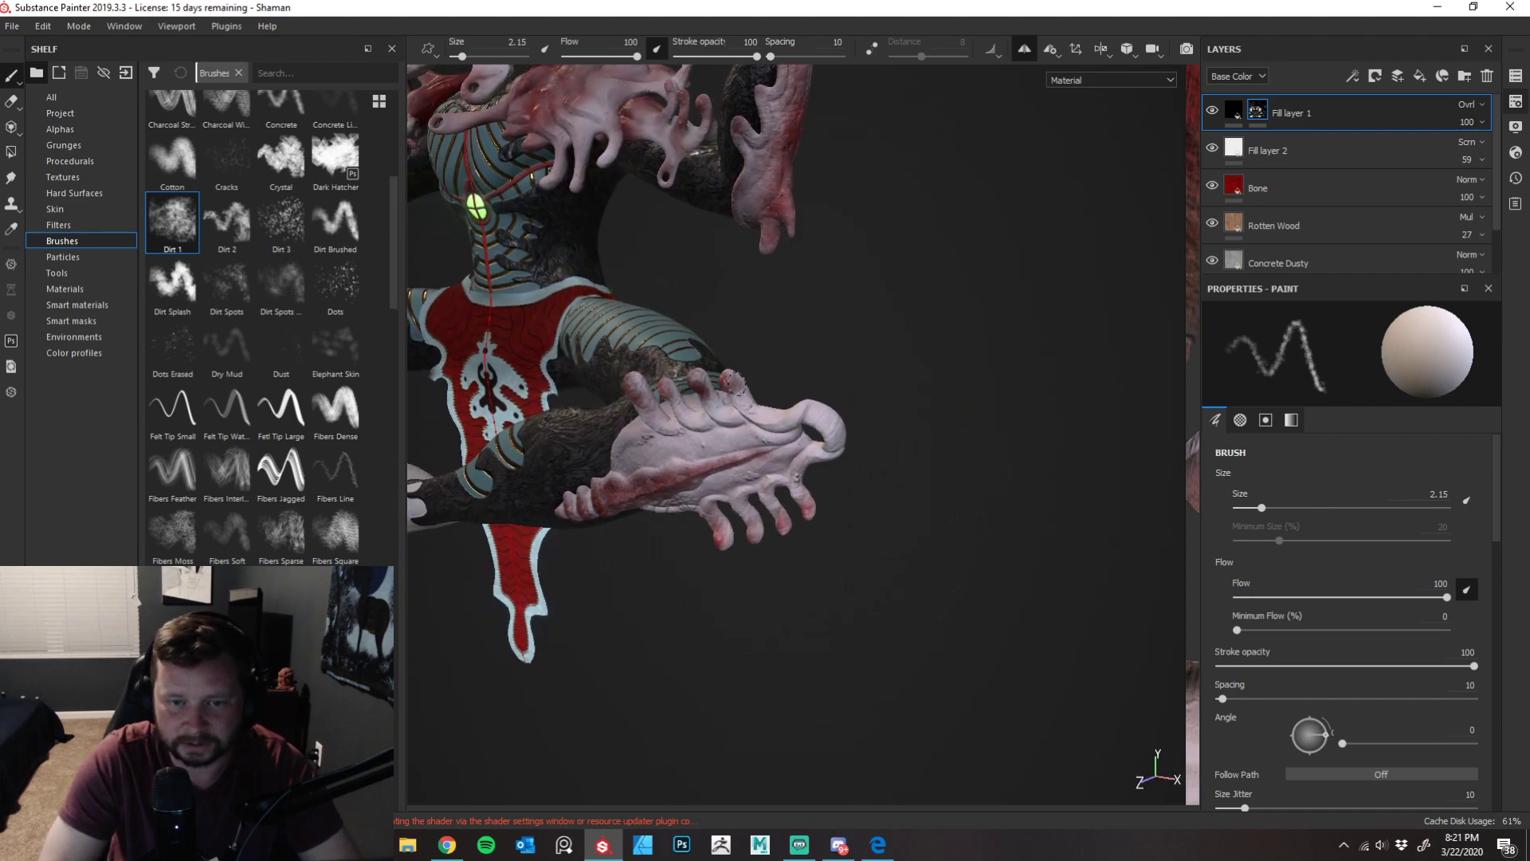
left_click_drag(879, 366, 949, 280, "alt")
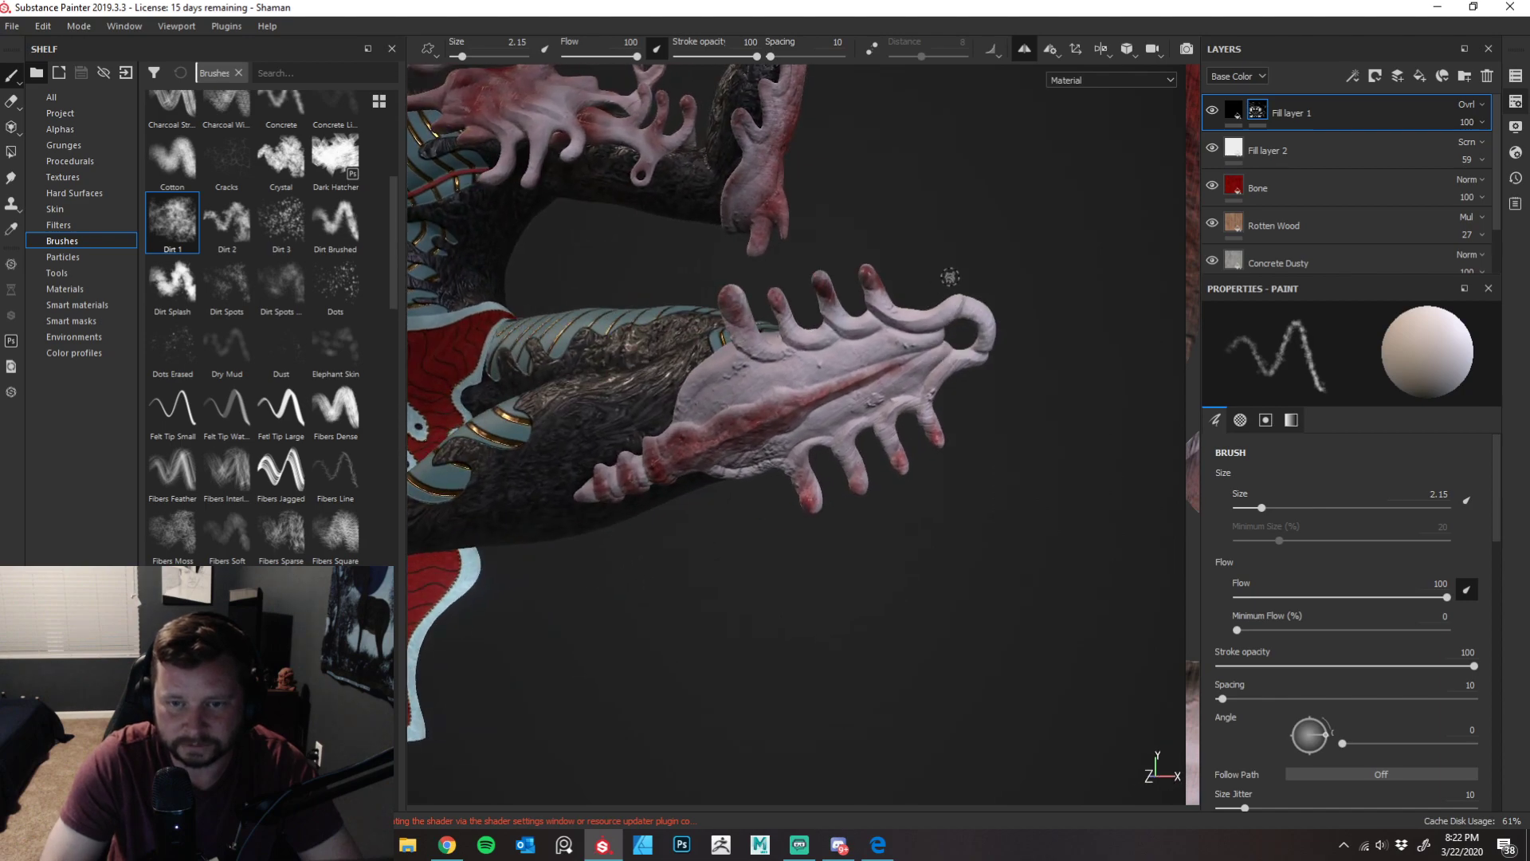
- Extend the red shading around the sides and back of the knee plate's prongs, including the underside near the end ring
right_click_drag(967, 446, 967, 424, "alt")
left_click_drag(1000, 397, 912, 376, "alt")
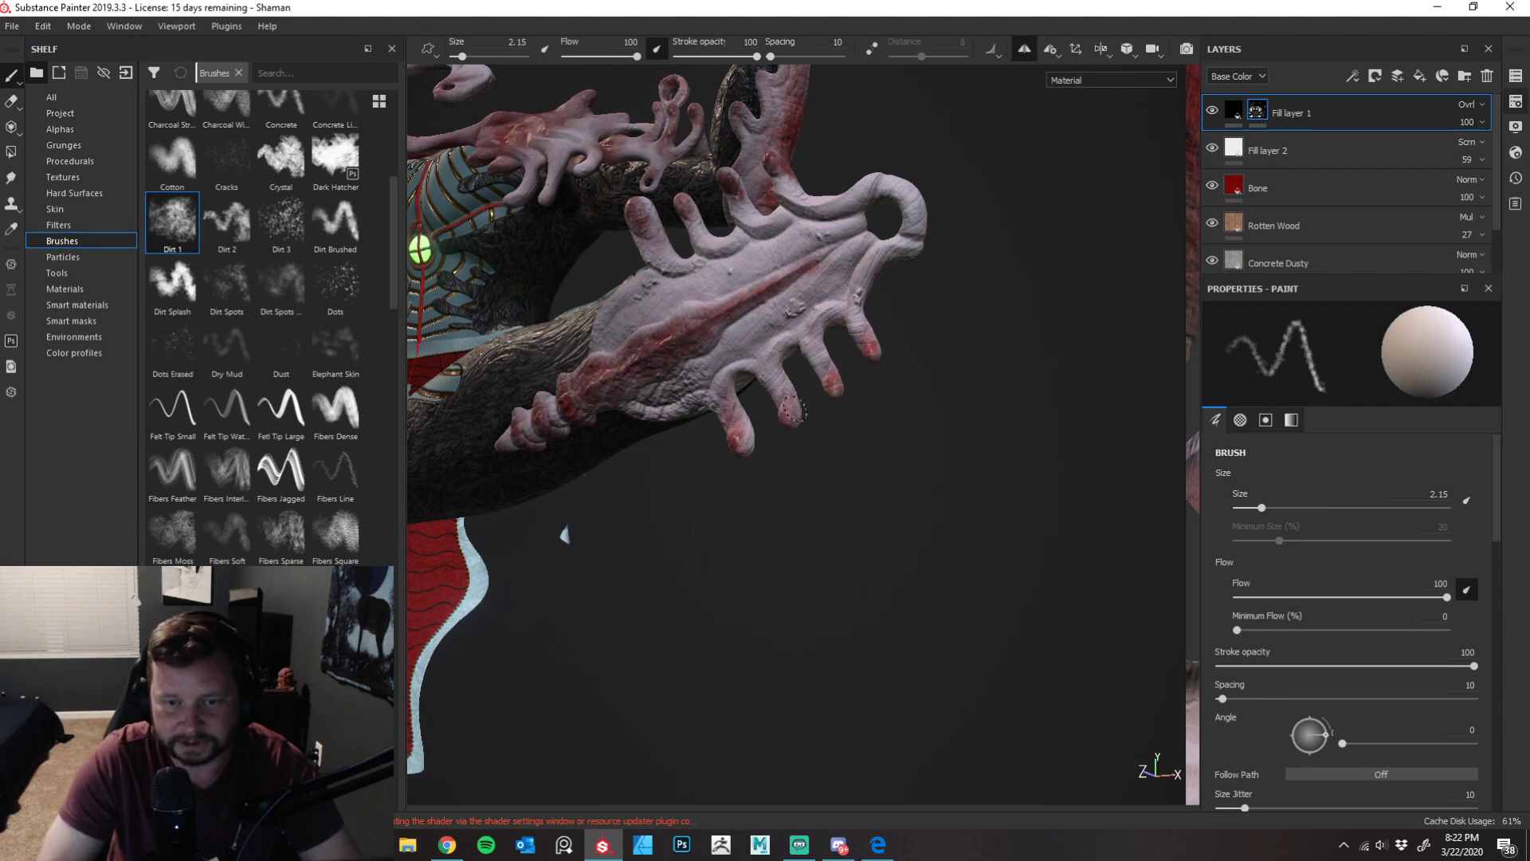
mouse_move(991, 316)
left_mouse_down("alt")
mouse_move(902, 222)
mouse_move(901, 278)
mouse_move(648, 367)
left_mouse_up("alt")
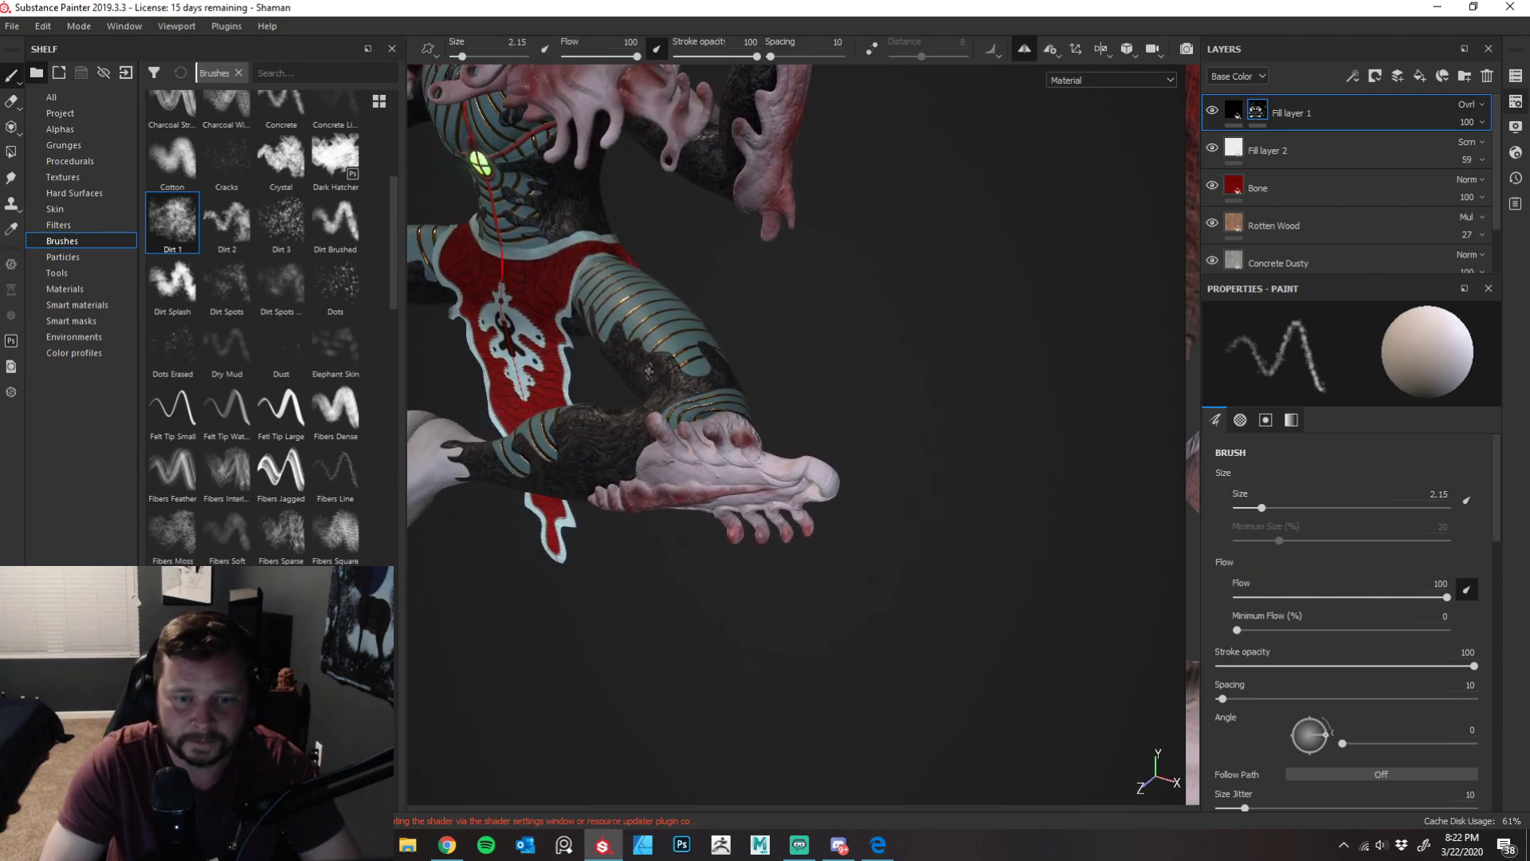
mouse_move(882, 359)
left_mouse_down("alt")
mouse_move(1068, 280)
mouse_move(1069, 298)
mouse_move(1034, 277)
mouse_move(959, 335)
mouse_move(1012, 325)
mouse_move(1052, 239)
mouse_move(1195, 265)
mouse_move(793, 383)
mouse_move(772, 417)
mouse_move(826, 438)
mouse_move(721, 297)
left_mouse_up("alt")
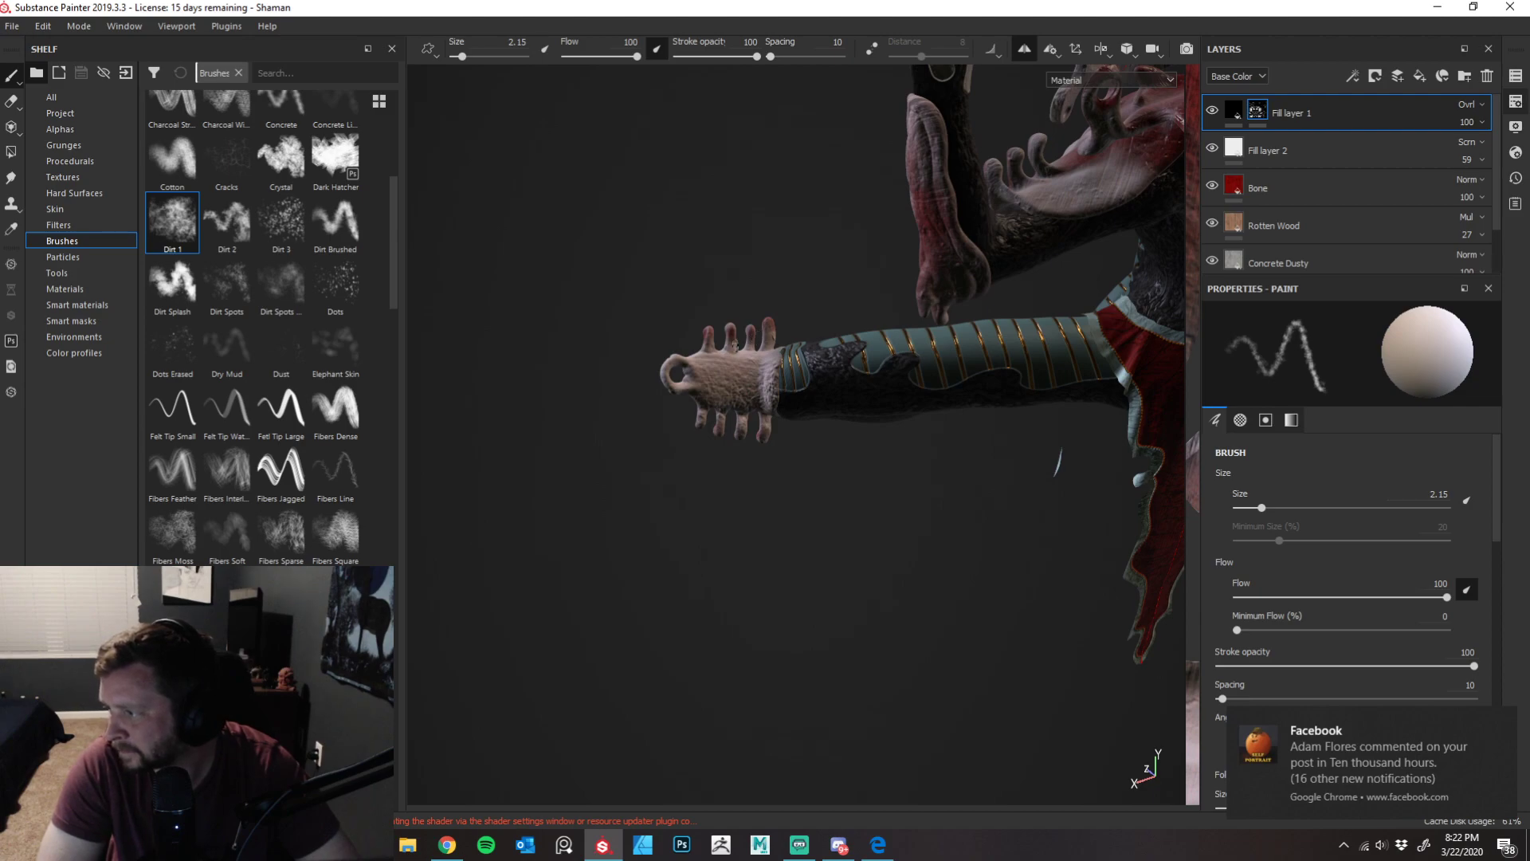
left_click_drag(625, 529, 666, 370, "alt")
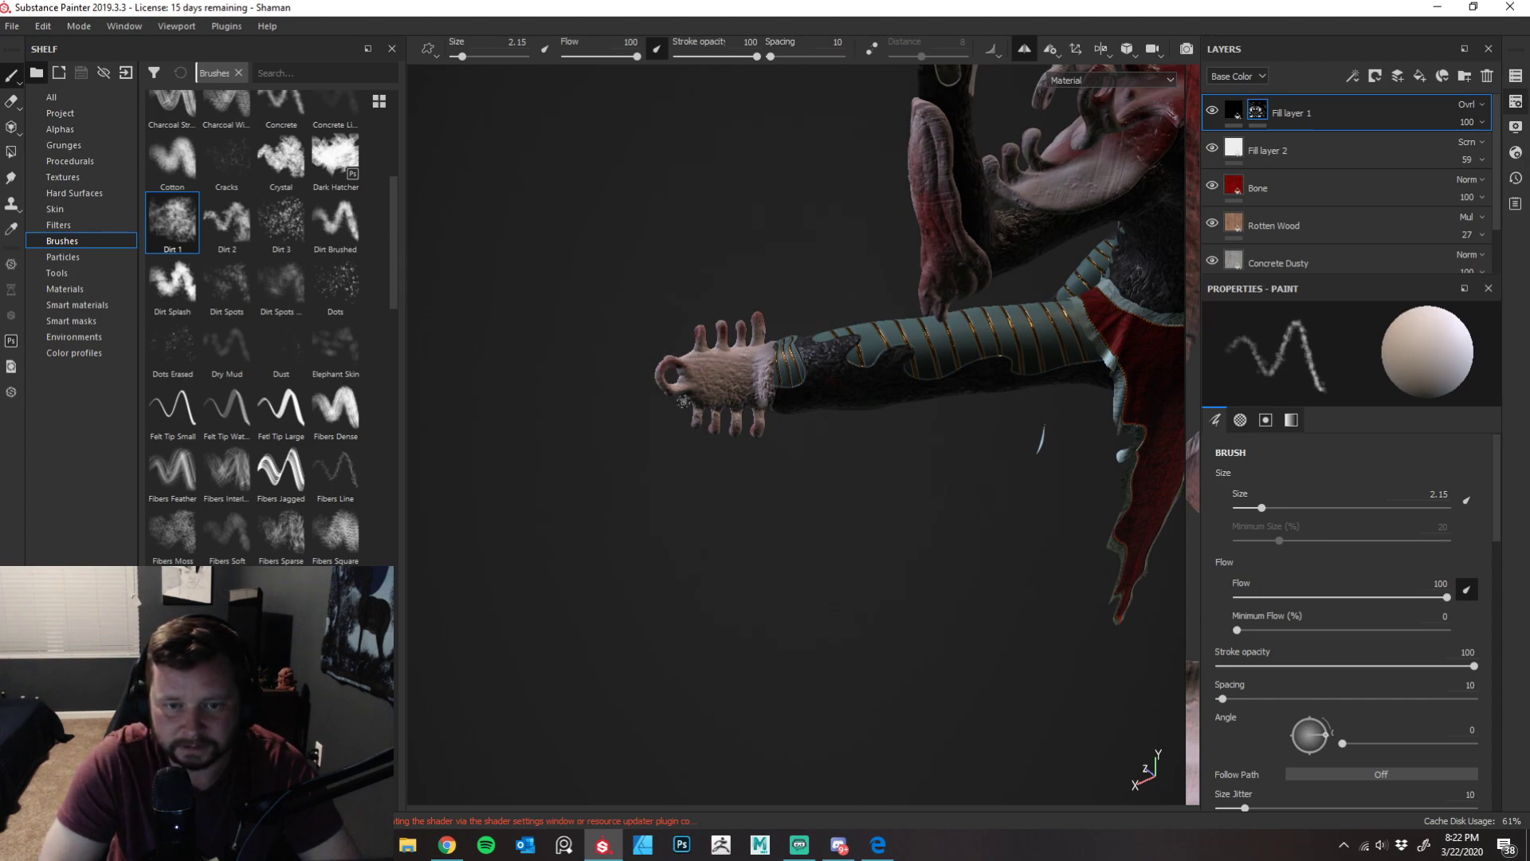
left_click_drag(734, 266, 1024, 267, "alt")
left_click_drag(948, 359, 1120, 252, "alt")
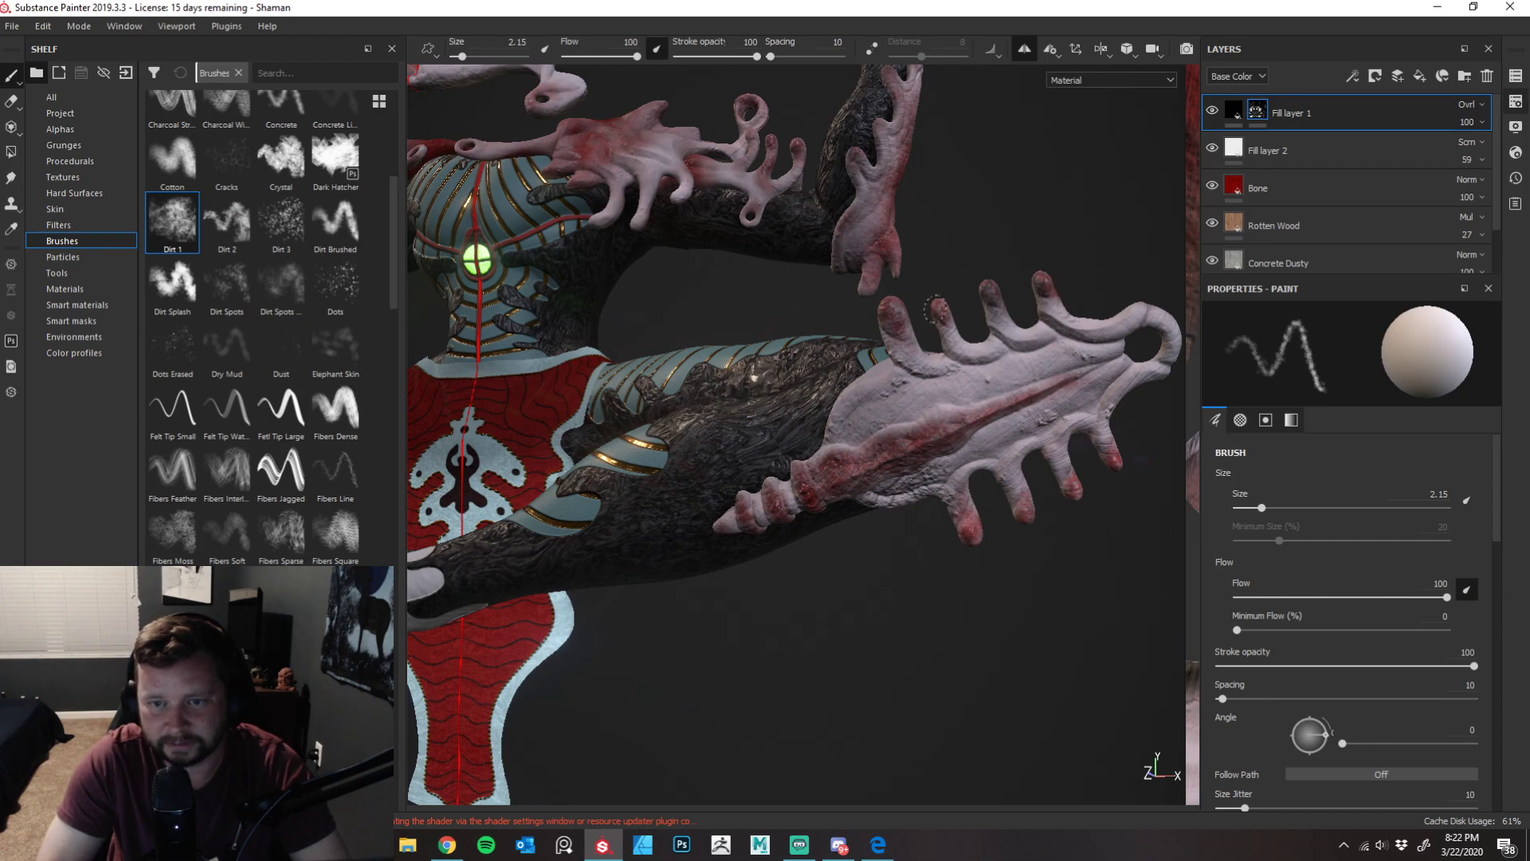
- Paint red shading along the lower edge of the knee's bone plate, between its ringed end and the first lower prong
left_click_drag(979, 311, 894, 362, "alt")
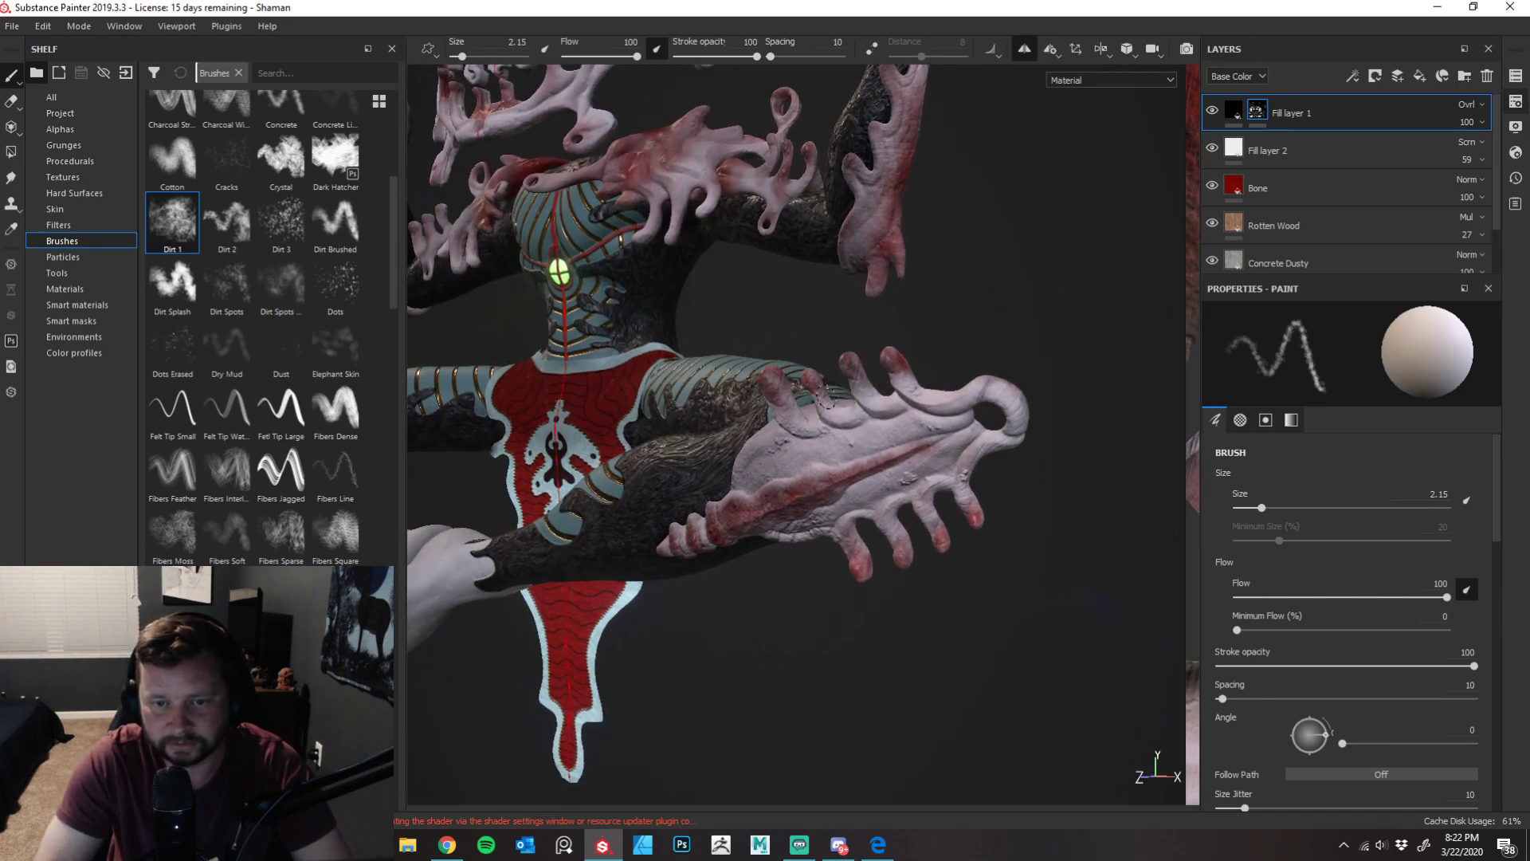
scroll(996, 335, "up", 3)
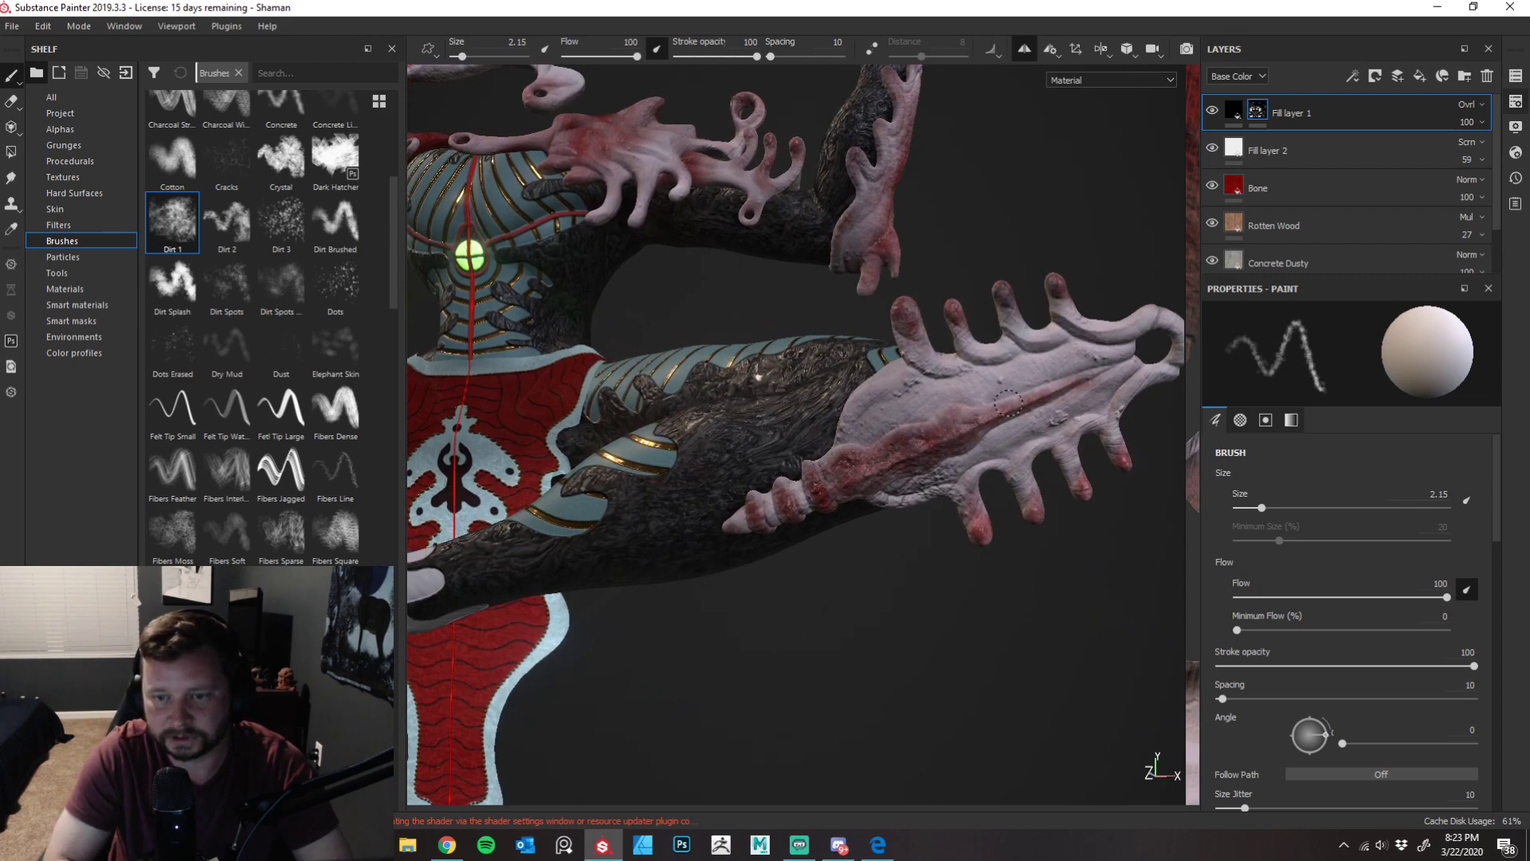
left_click_drag(884, 637, 604, 590, "alt")
left_click_drag(848, 399, 795, 386)
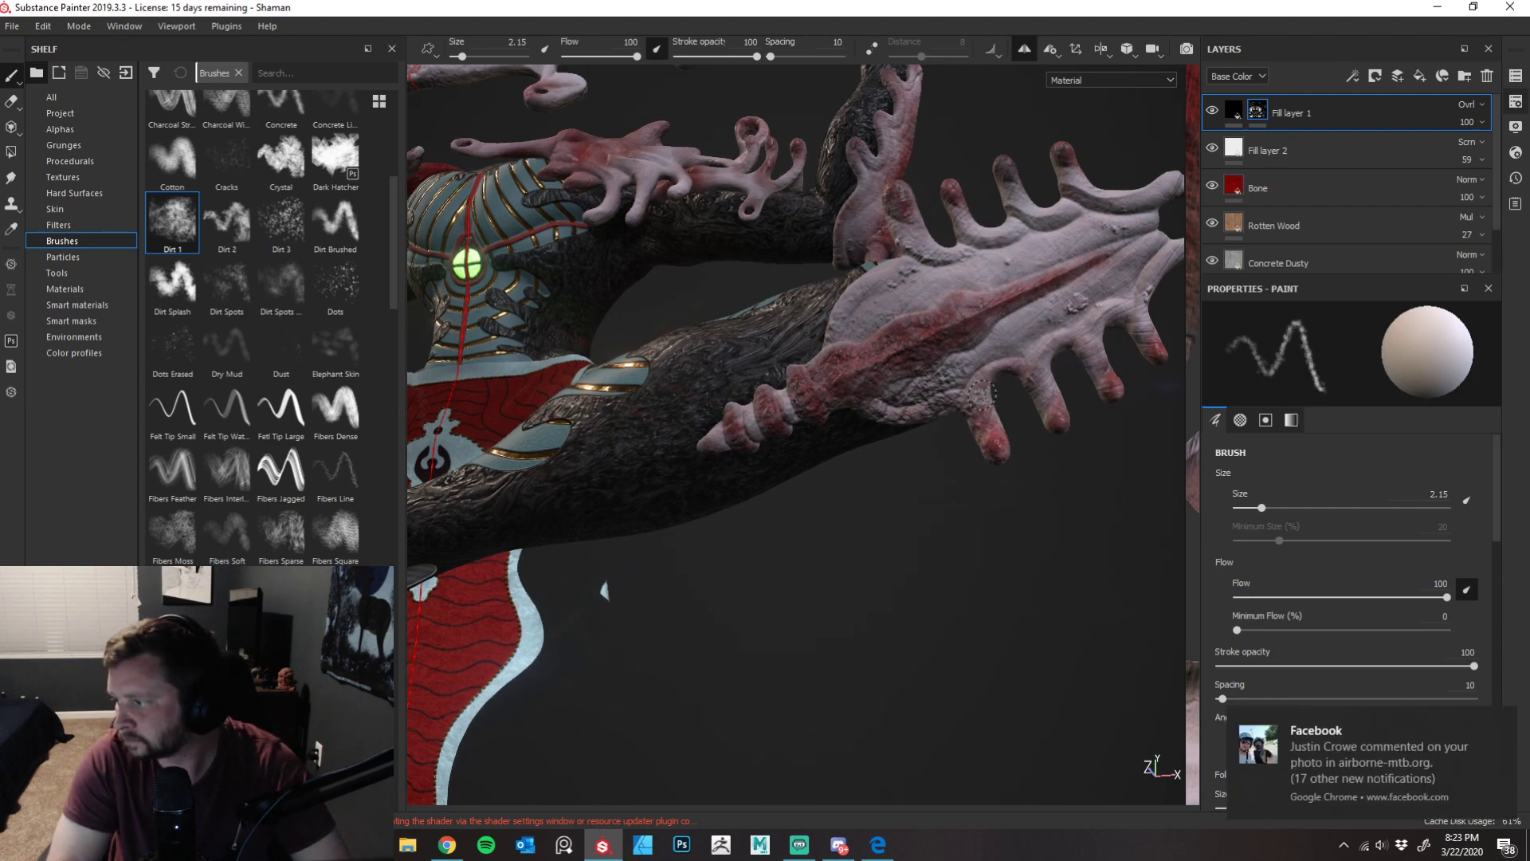
- Paint red shading along the knee plate's upper edge and down into the bases of its upper prongs
mouse_move(924, 554)
left_mouse_down("alt")
mouse_move(950, 537)
mouse_move(875, 424)
left_mouse_up("alt")
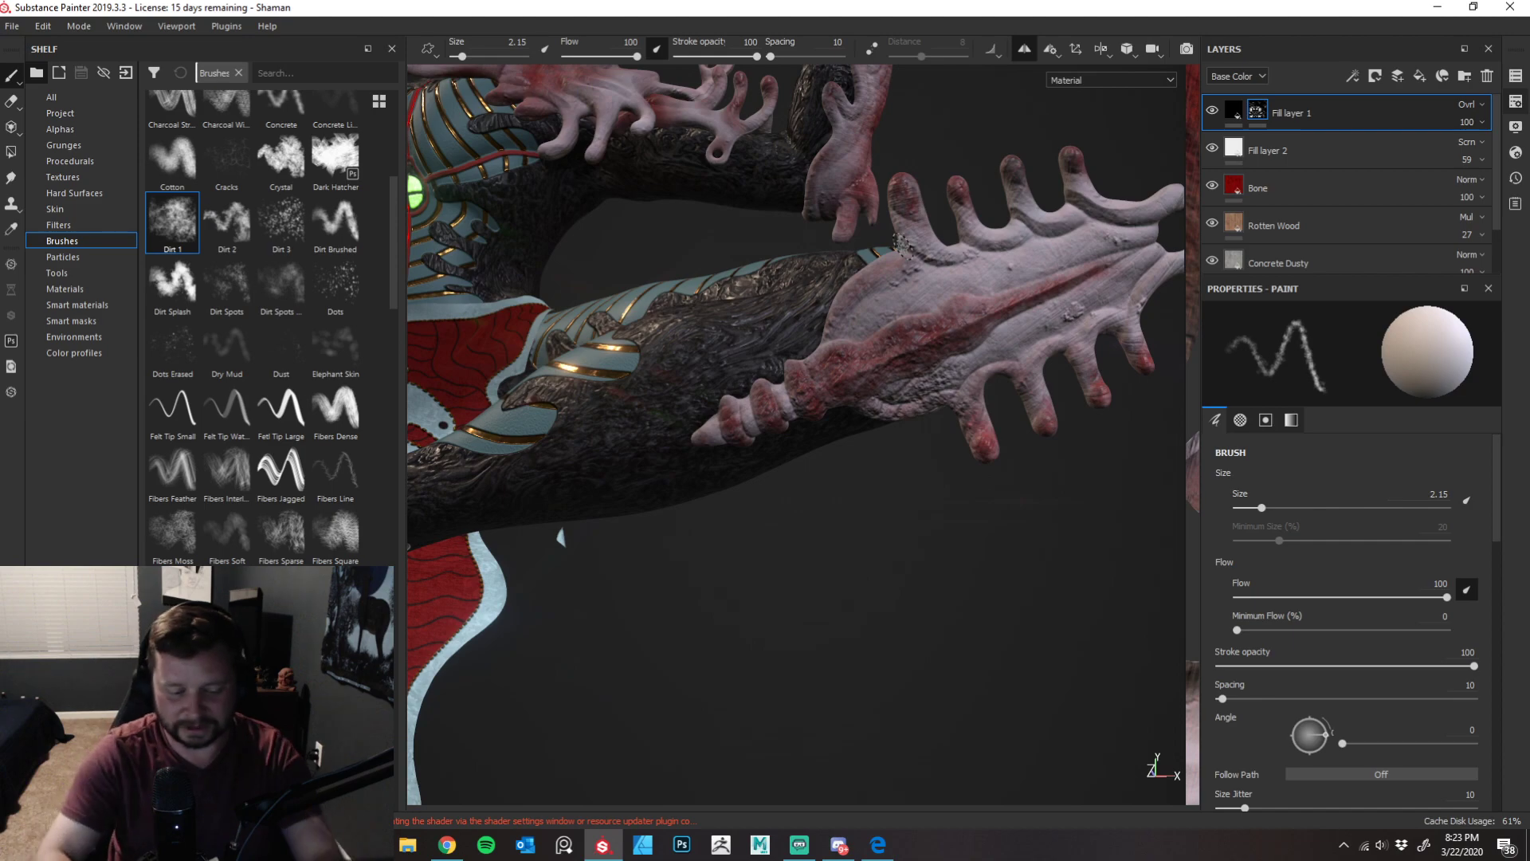
left_click_drag(905, 527, 936, 582, "alt")
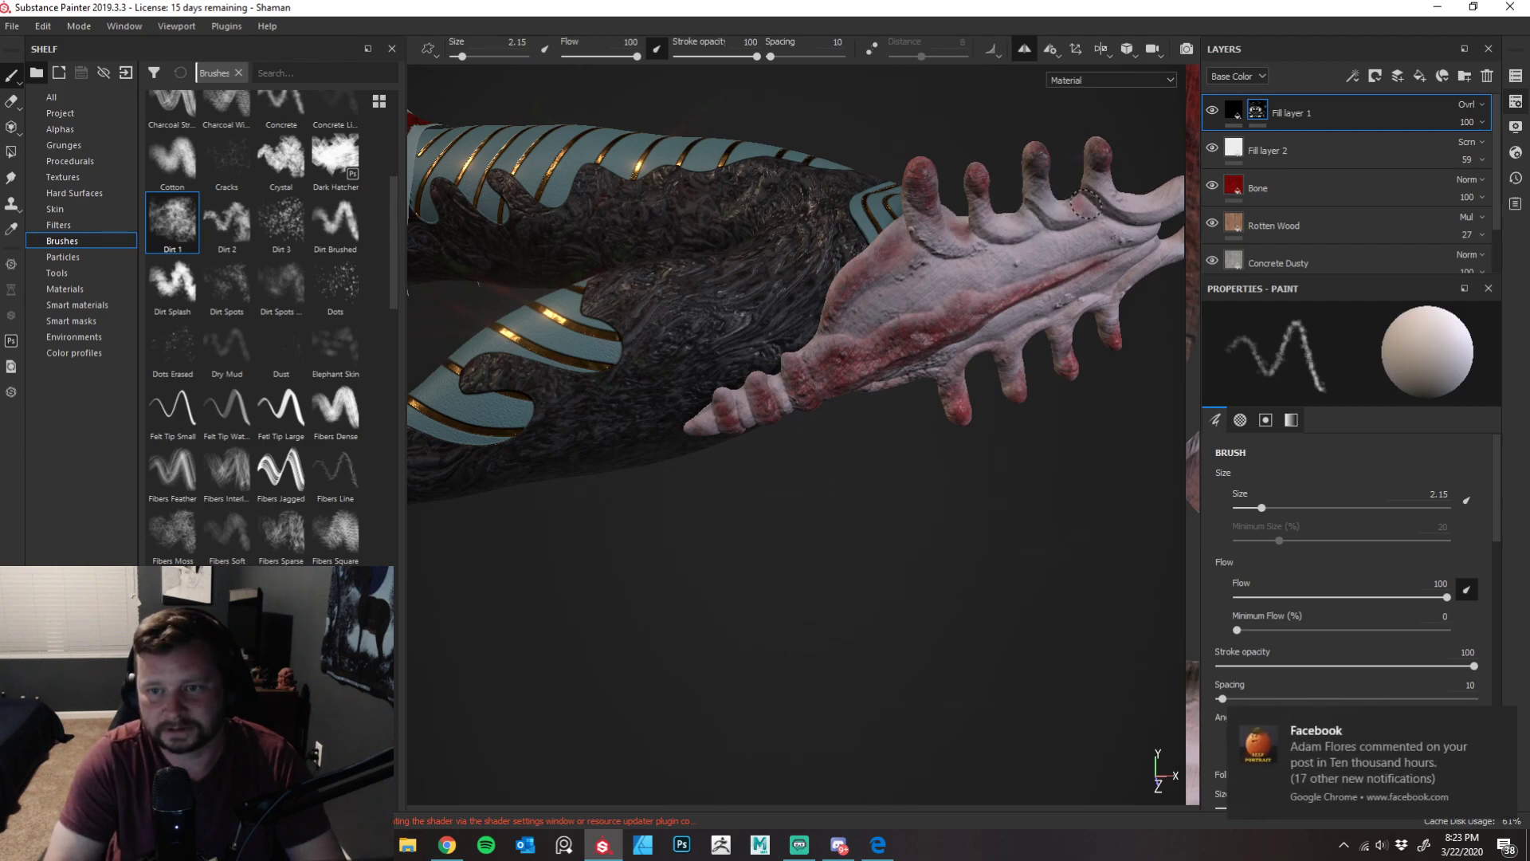
left_click_drag(1178, 171, 912, 242, "alt")
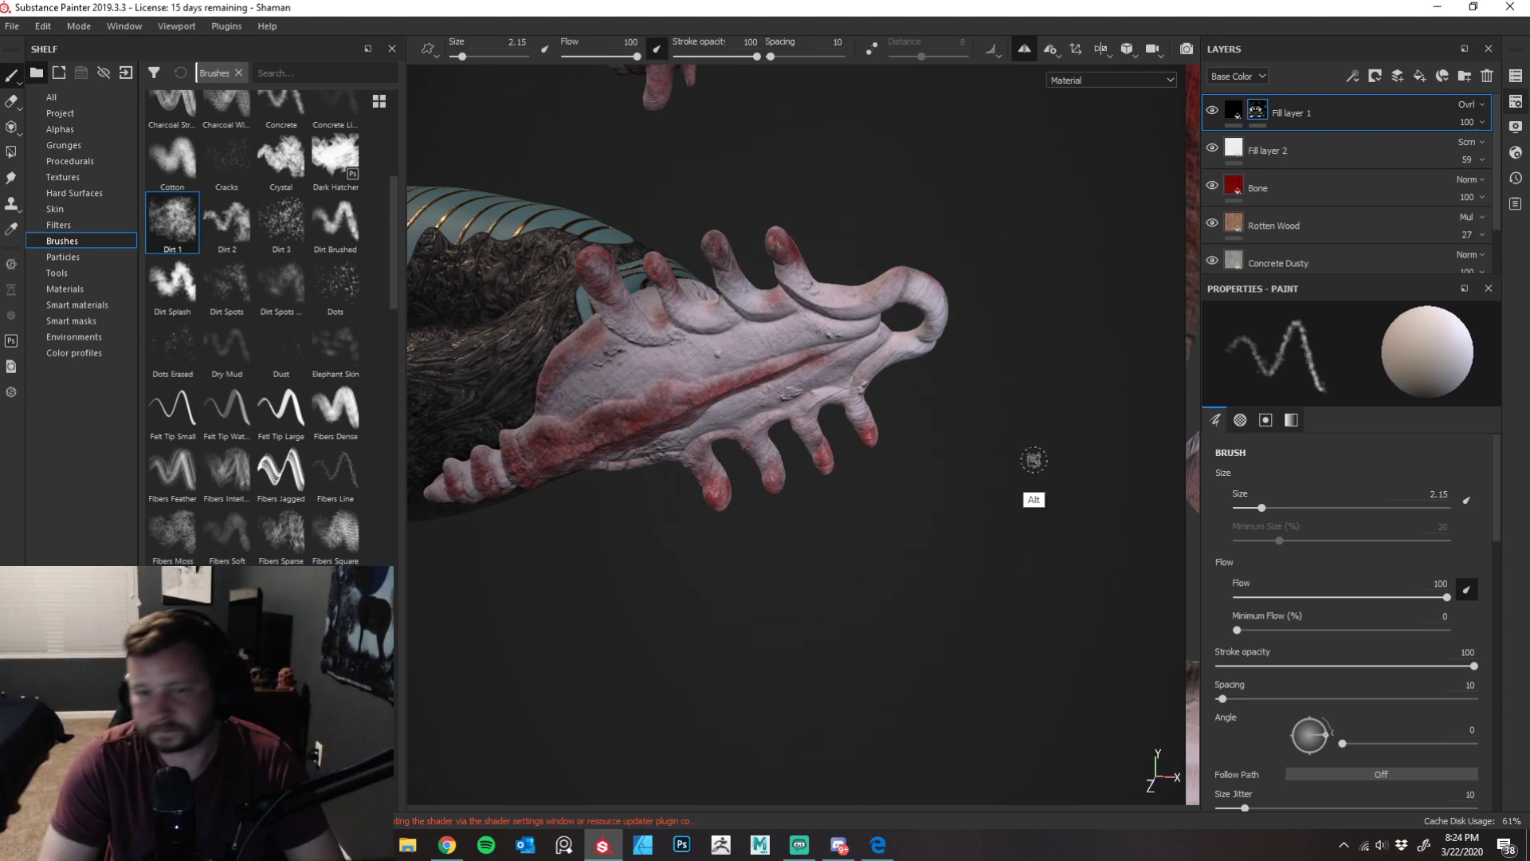
- Add red shading between the knee plate's lower prongs and around the base of its end ring
left_click_drag(1031, 454, 980, 369, "alt")
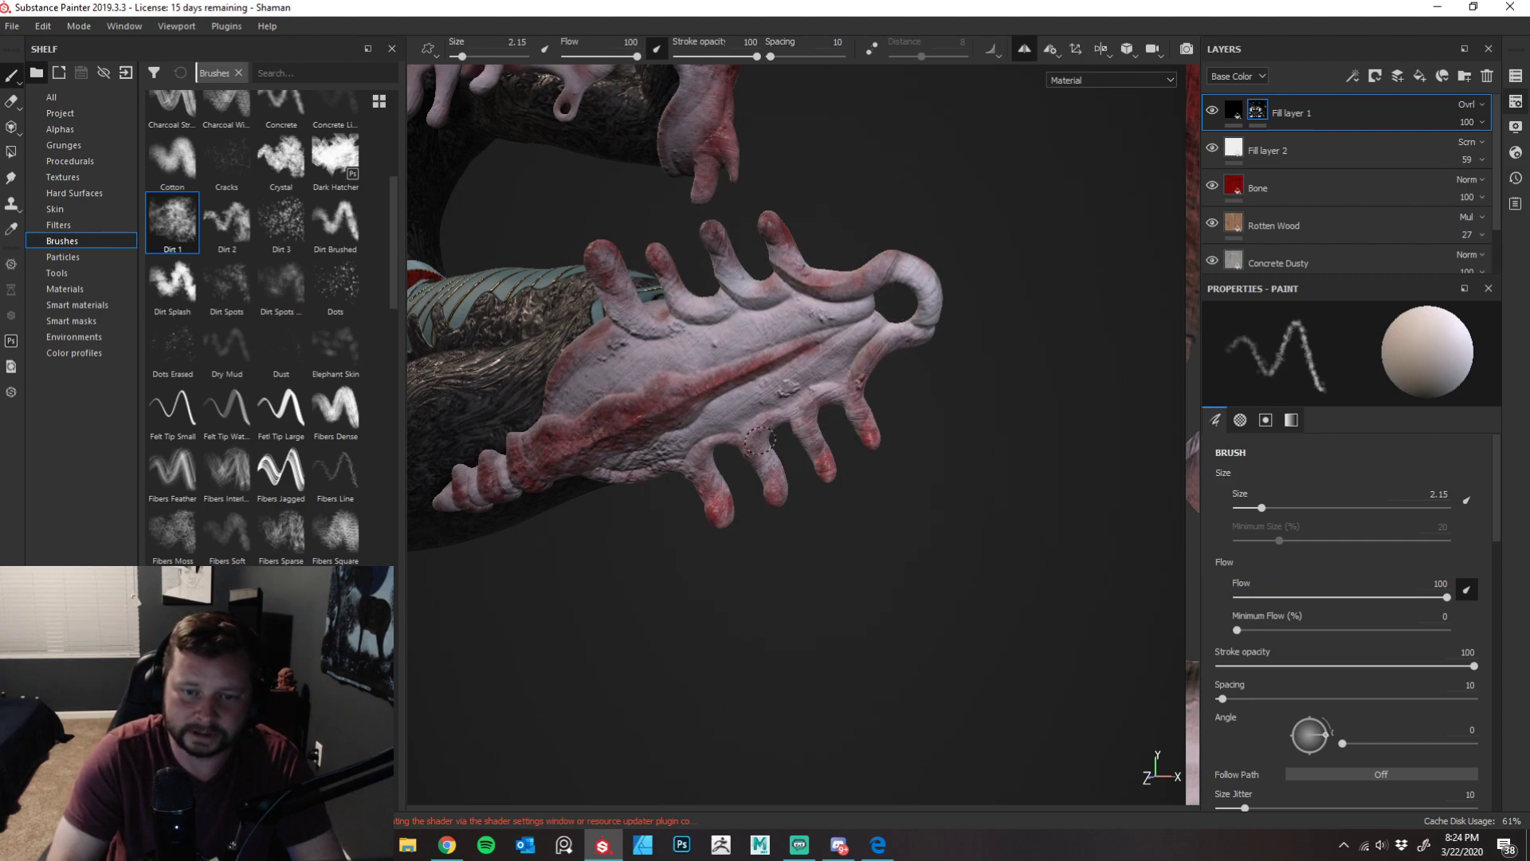
left_click_drag(721, 550, 649, 481, "alt")
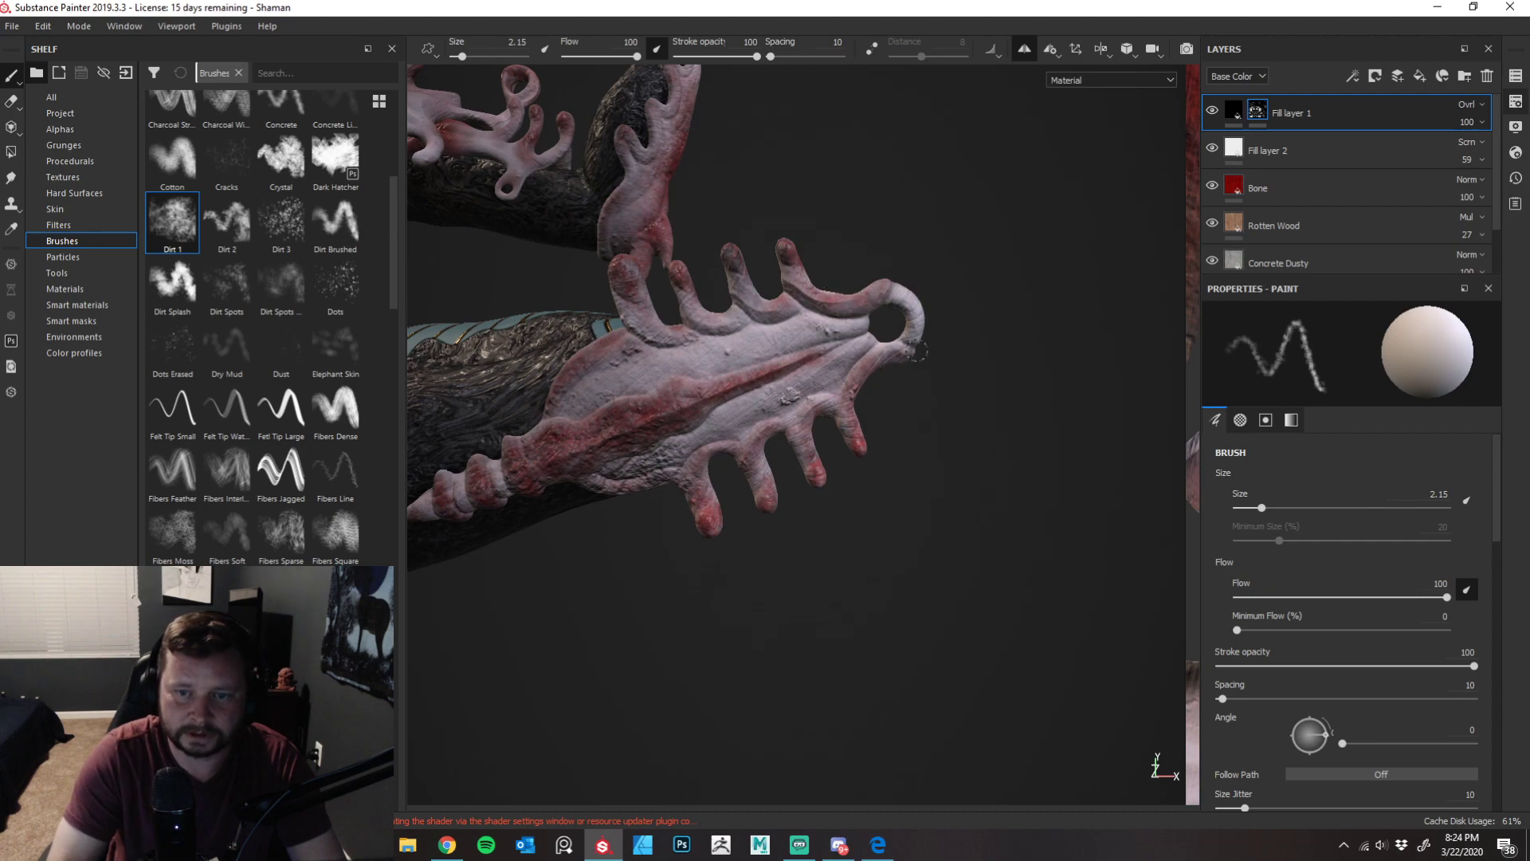
left_click_drag(929, 364, 849, 316, "alt")
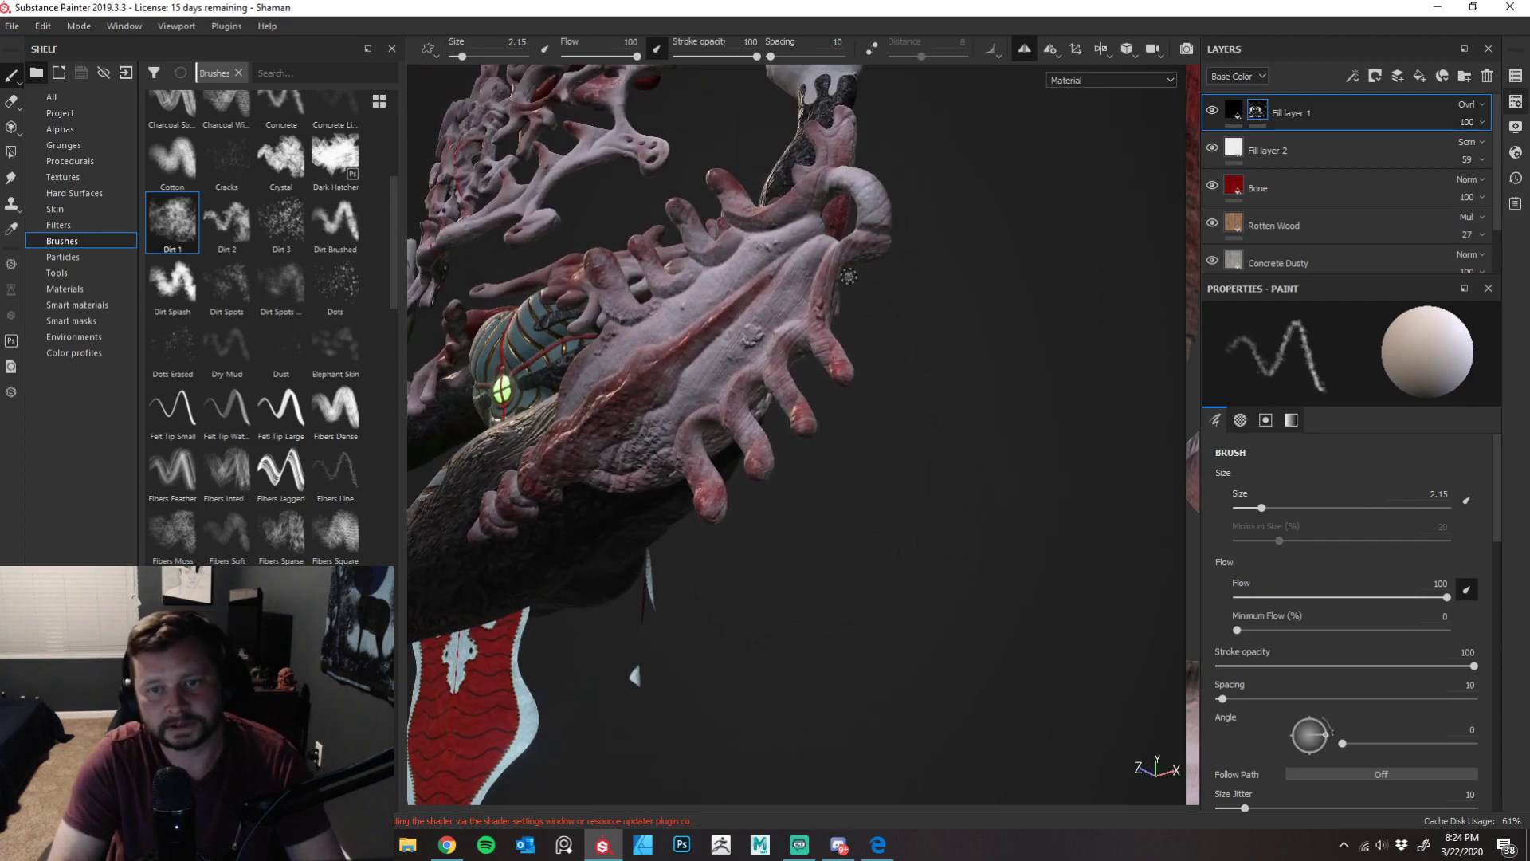
left_click_drag(890, 251, 997, 447, "alt")
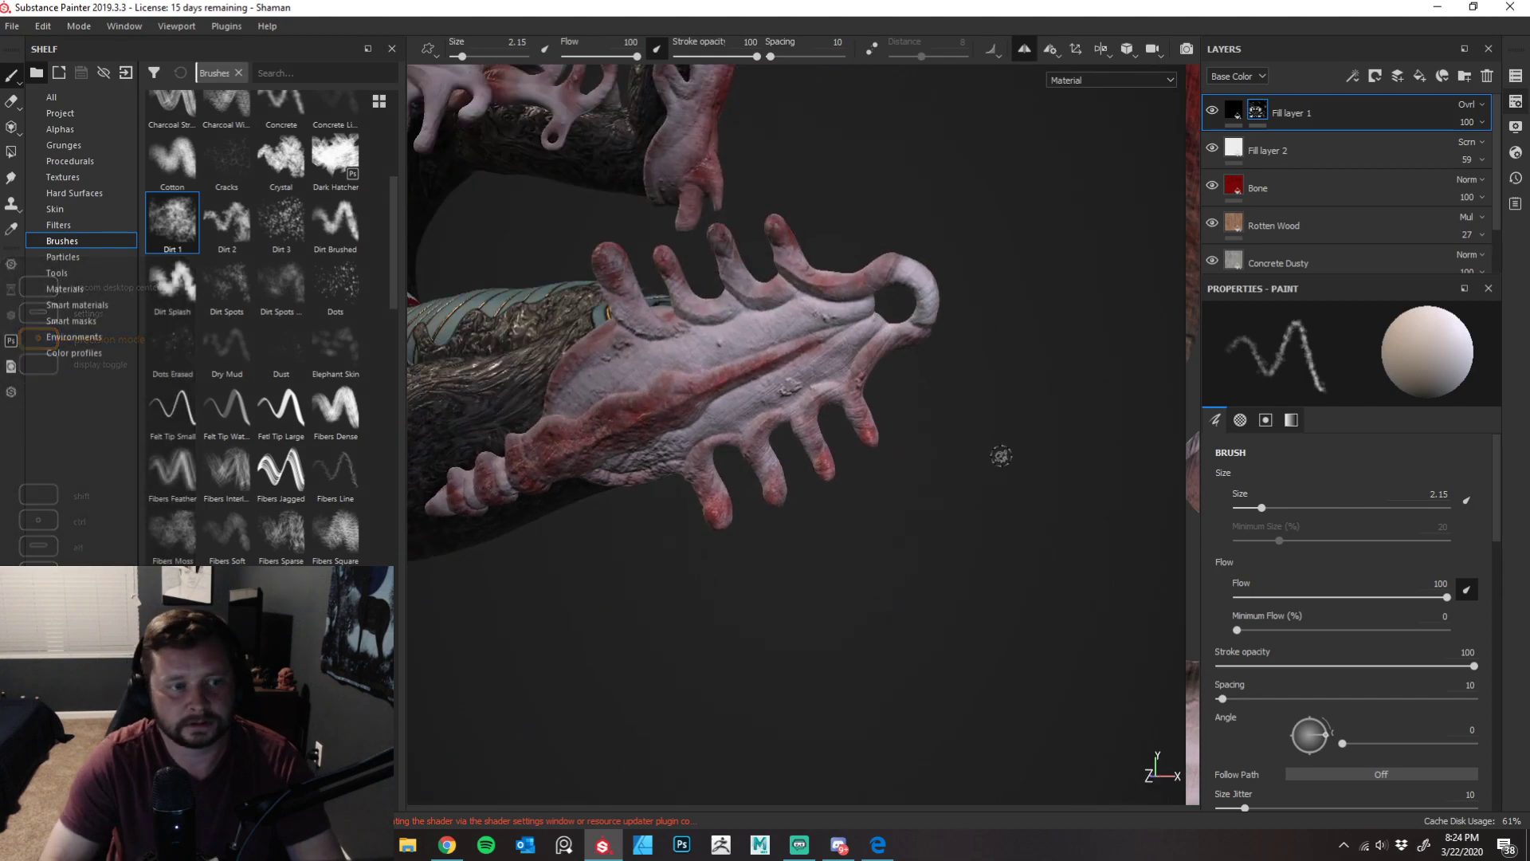
- Examine the whole figure from the front to compare the knee plates' red shading with the other bone parts
right_click_drag(973, 427, 963, 220, "alt")
left_click_drag(963, 220, 911, 446, "alt")
left_click_drag(911, 445, 1155, 420, "ctrl+alt")
mouse_move(949, 539)
left_mouse_down("ctrl+alt")
mouse_move(1101, 498)
mouse_move(1018, 502)
mouse_move(1031, 503)
mouse_move(973, 438)
mouse_move(1014, 323)
mouse_move(1069, 290)
mouse_move(953, 396)
mouse_move(980, 423)
mouse_move(960, 317)
left_mouse_up("ctrl+alt")
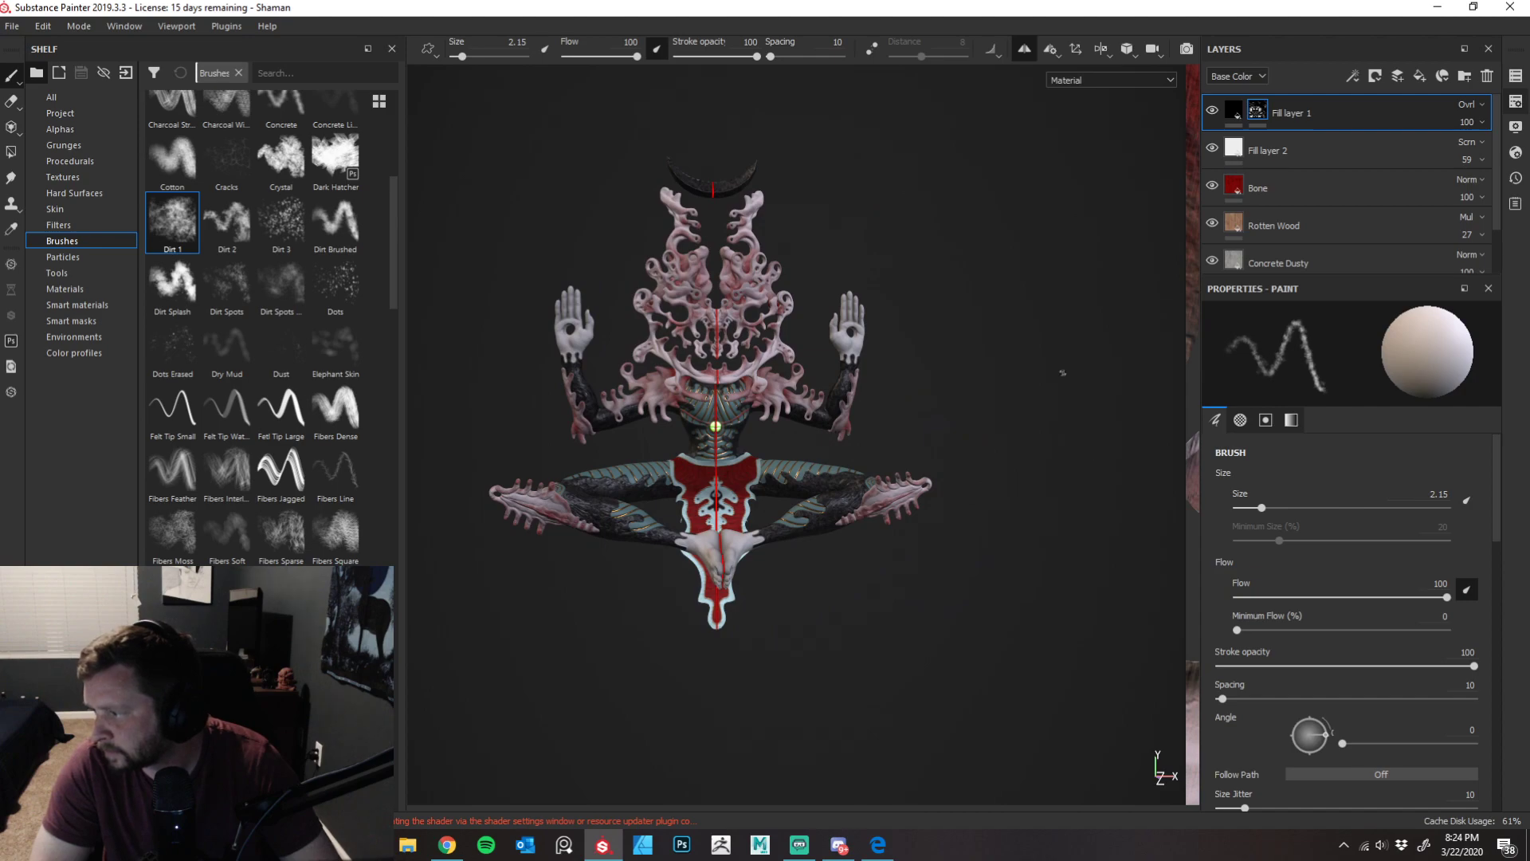
left_click_drag(1040, 522, 997, 519, "alt")
left_click_drag(989, 348, 1036, 333, "alt")
right_click_drag(1012, 344, 990, 452, "alt")
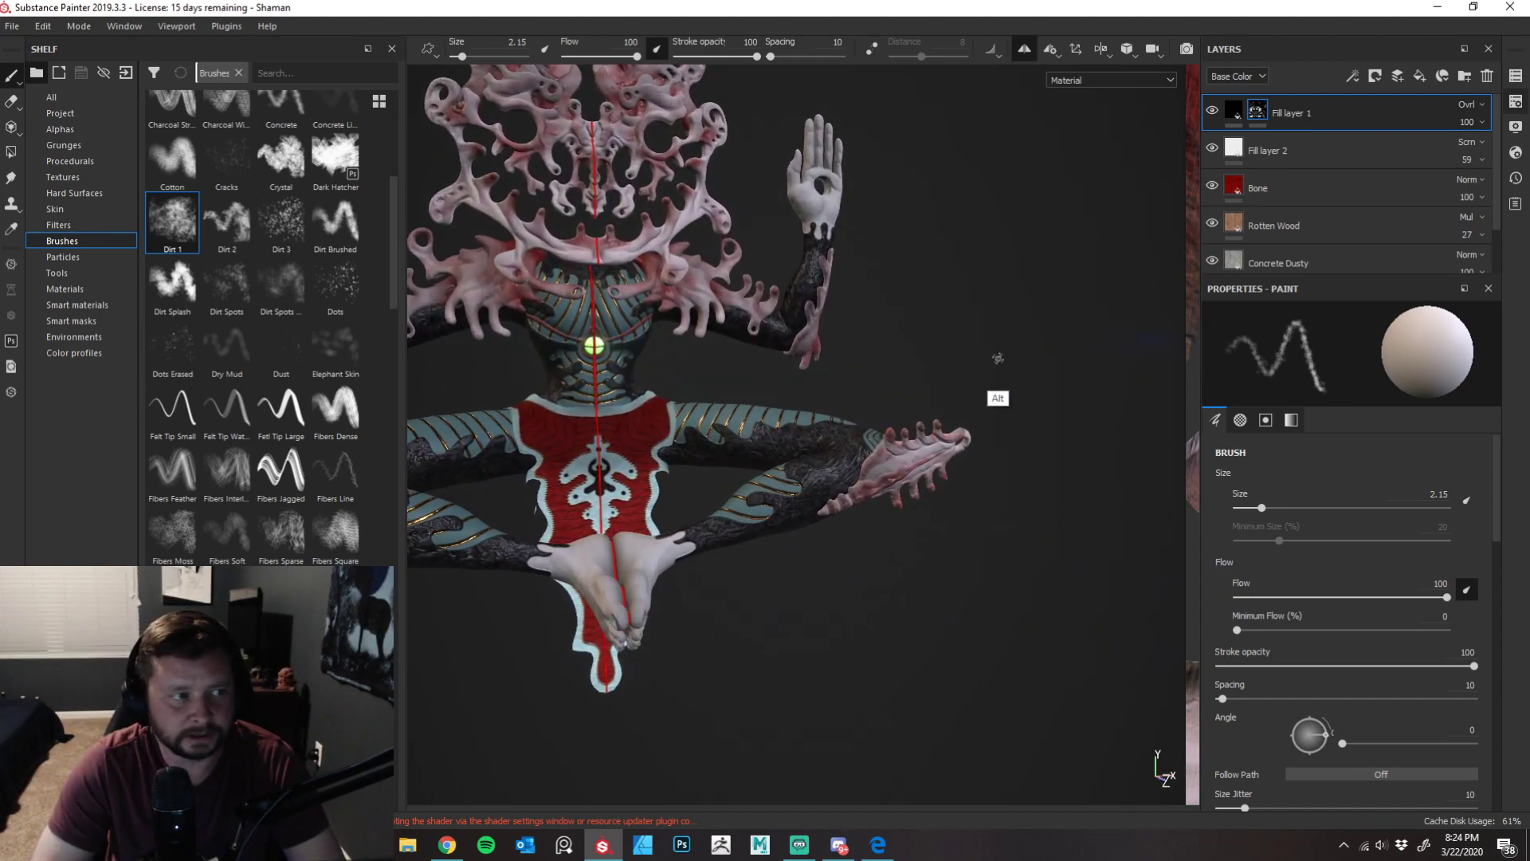
- Paint black on Fill layer 1's mask over the knee plate's ringed end and nearby ridge to soften the red shading
left_click_drag(988, 338, 1015, 437, "alt")
mouse_move(1001, 471)
right_mouse_down("alt")
mouse_move(1003, 542)
mouse_move(1011, 454)
right_mouse_up("alt")
left_click_drag(1011, 454, 917, 264, "alt")
right_click_drag(916, 265, 968, 558, "alt")
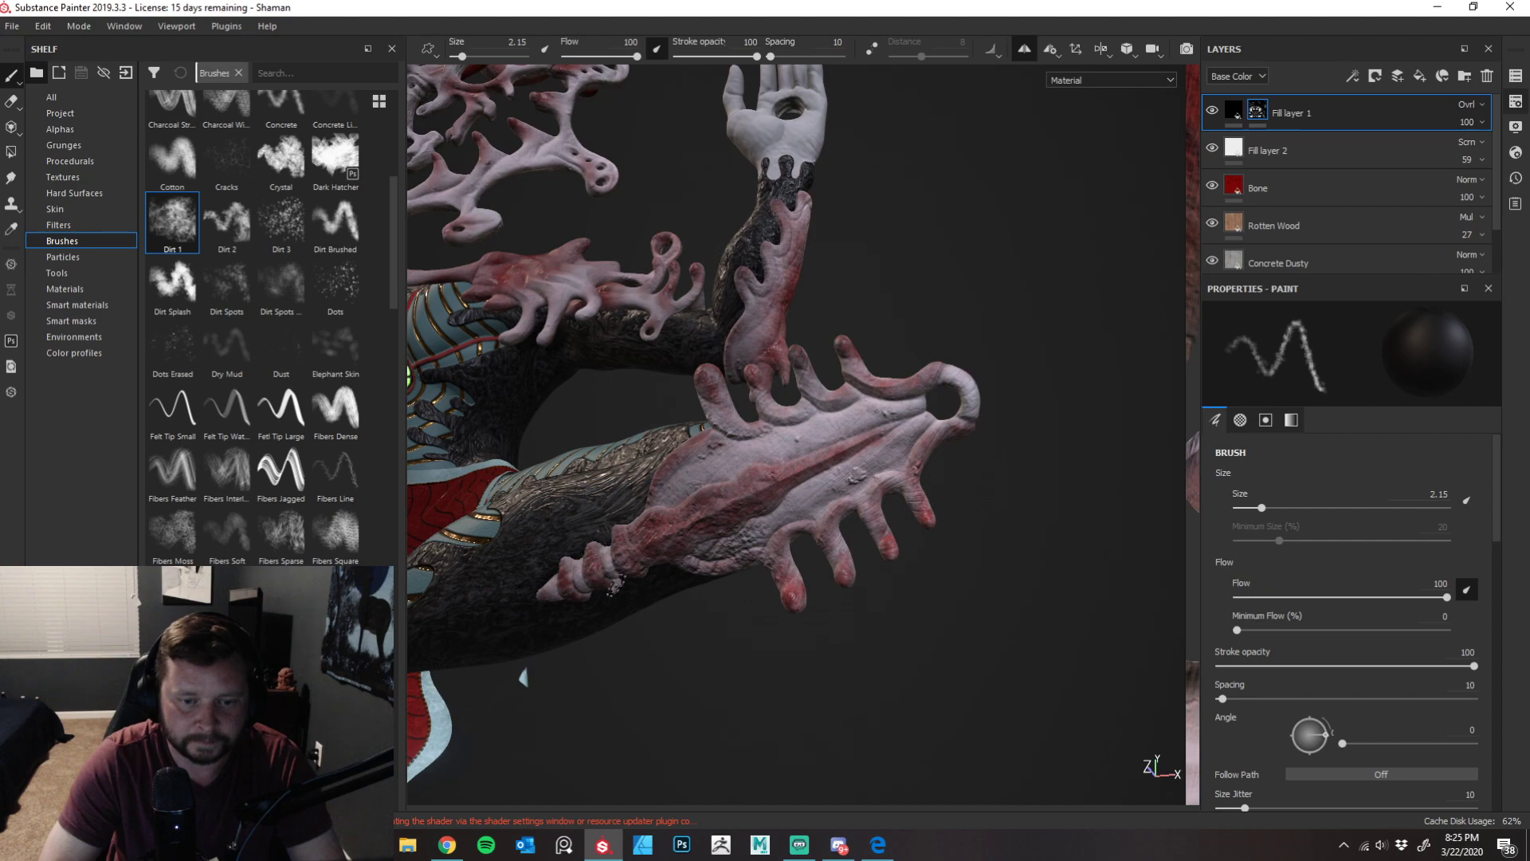
left_click_drag(730, 635, 728, 631, "alt")
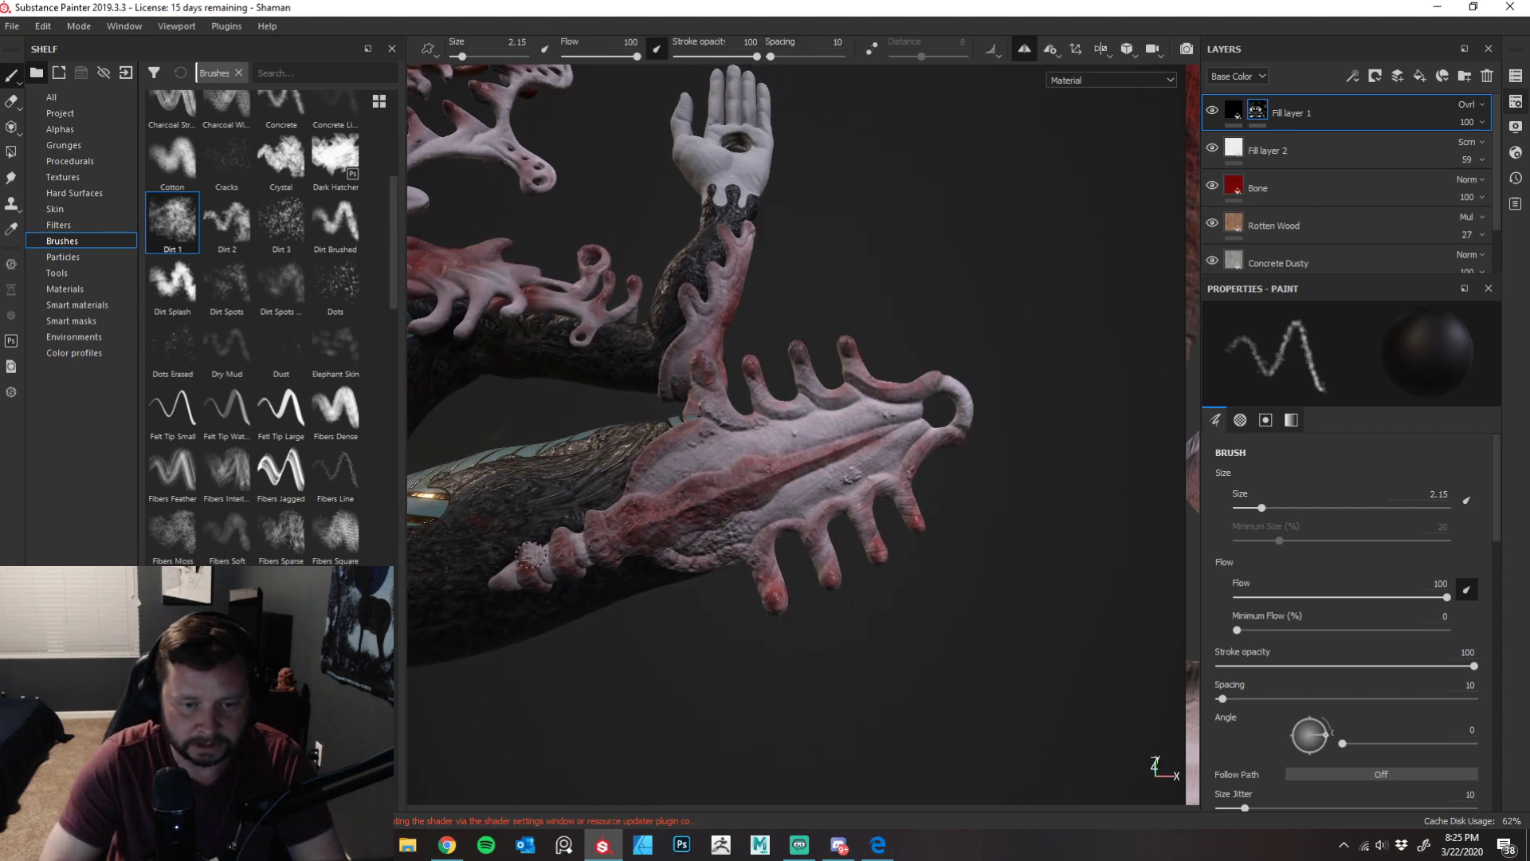
left_click_drag(745, 630, 873, 411, "alt")
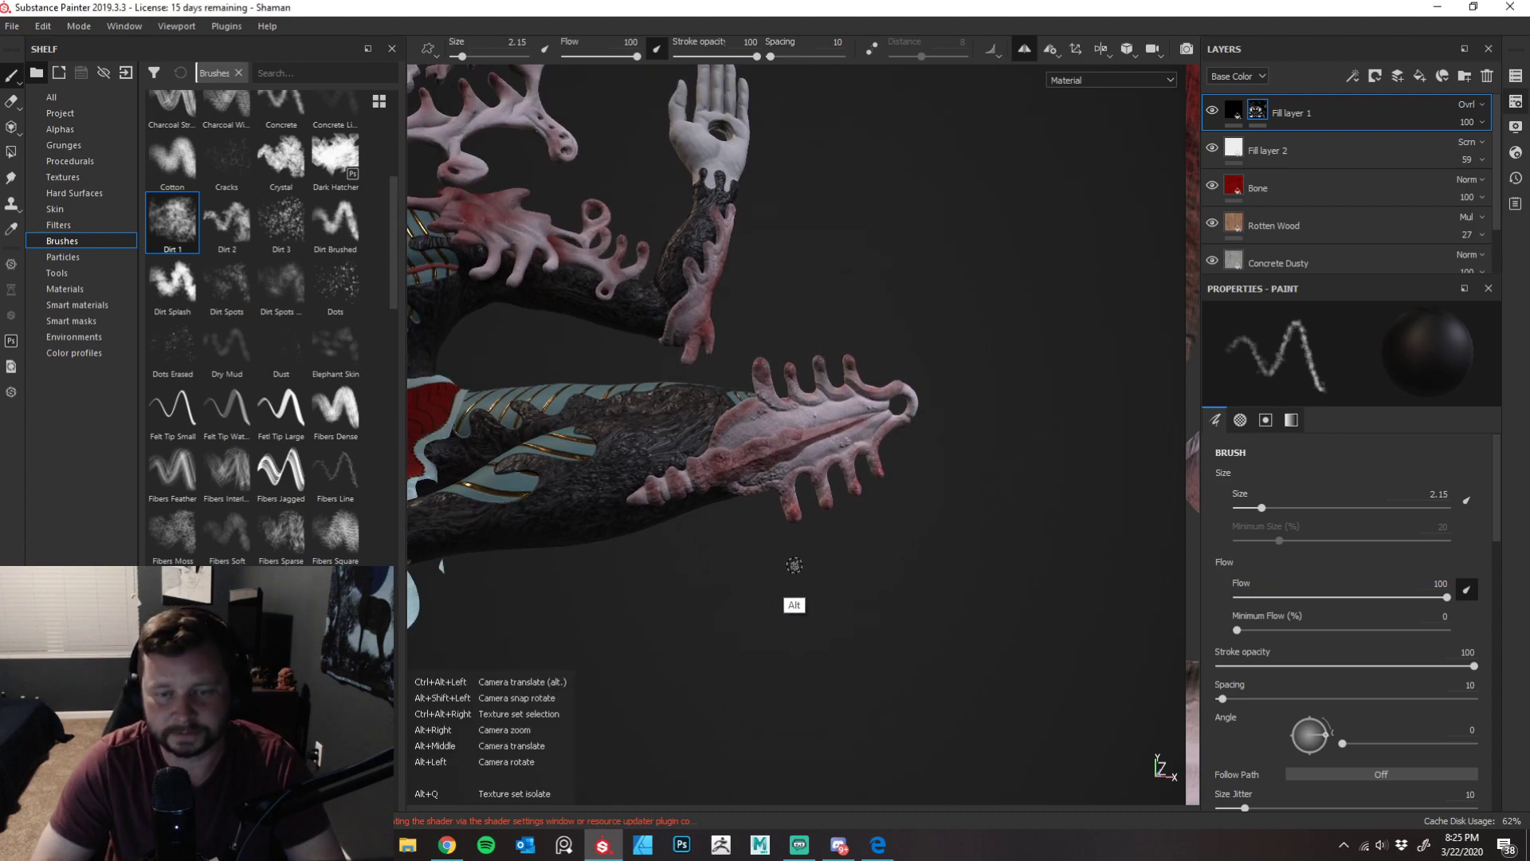
left_click_drag(793, 566, 765, 571, "alt")
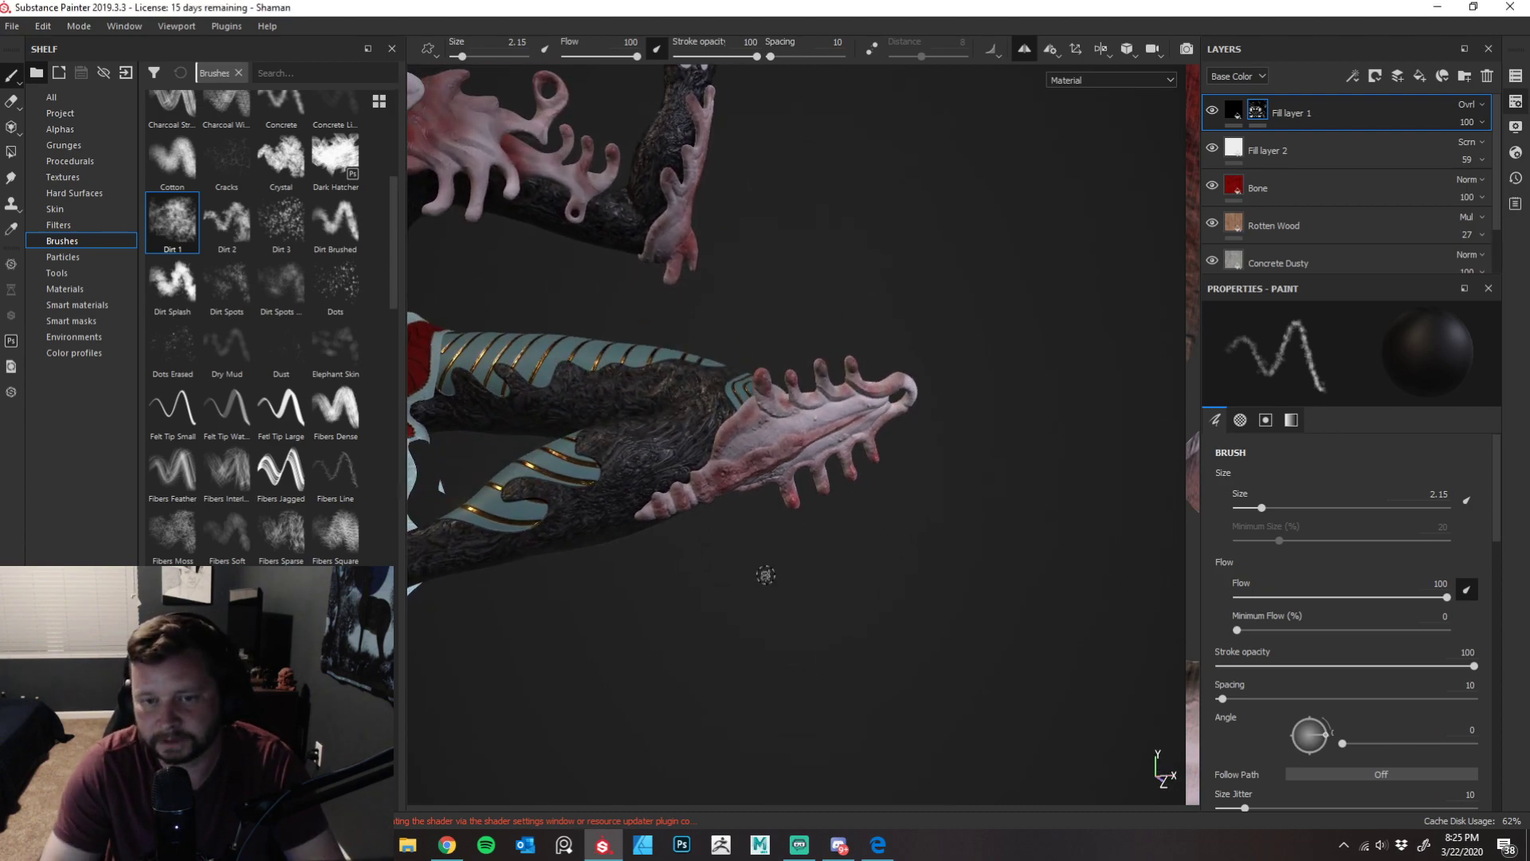
mouse_move(949, 529)
left_mouse_down("alt")
mouse_move(792, 622)
mouse_move(838, 579)
mouse_move(1096, 553)
mouse_move(960, 519)
mouse_move(1023, 482)
mouse_move(980, 327)
mouse_move(906, 386)
mouse_move(952, 388)
left_mouse_up("alt")
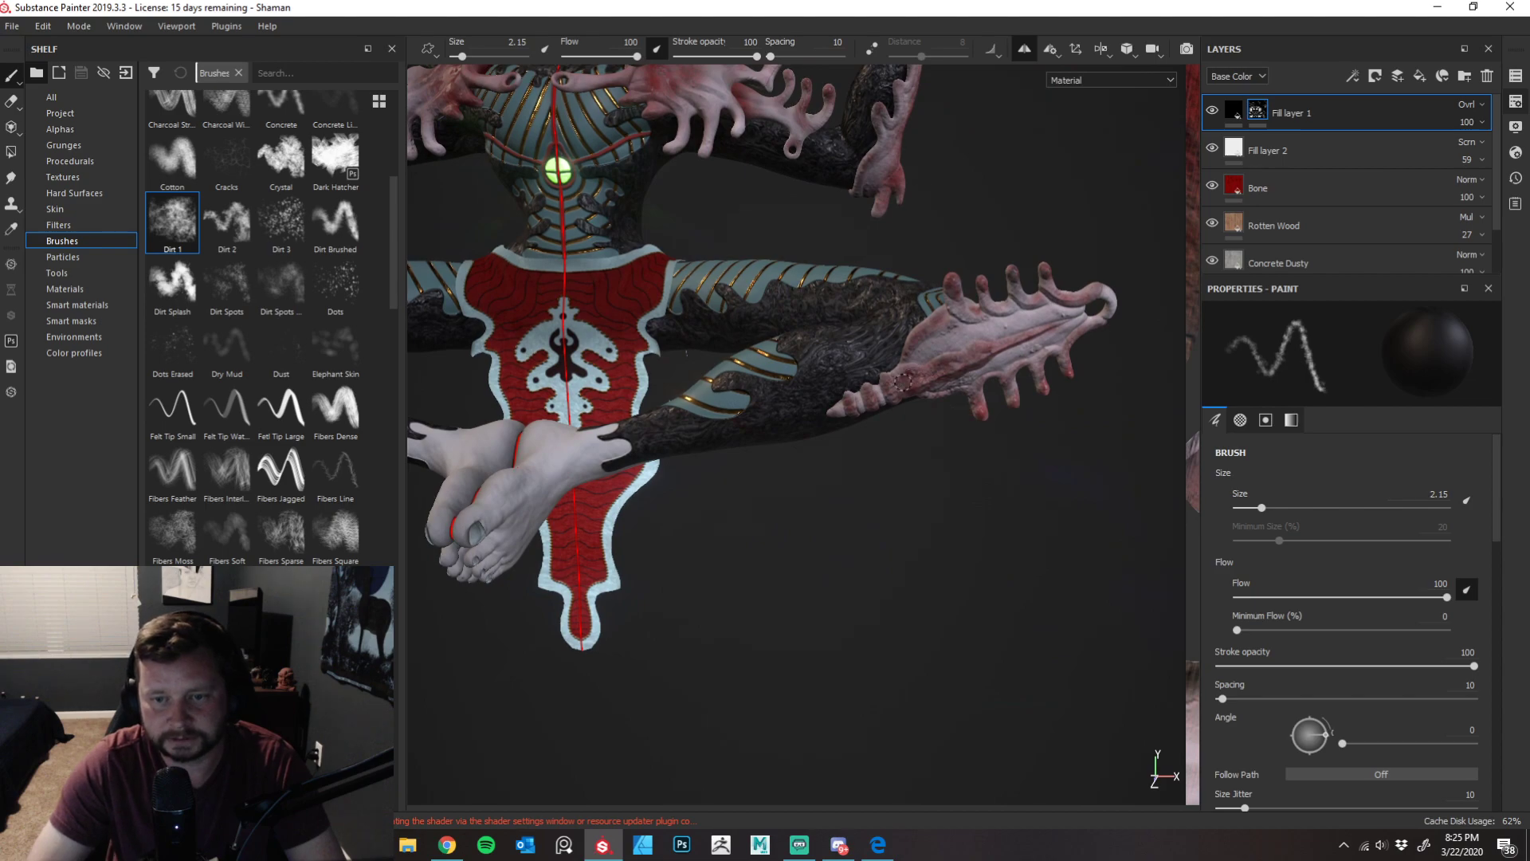
key("ctrl")
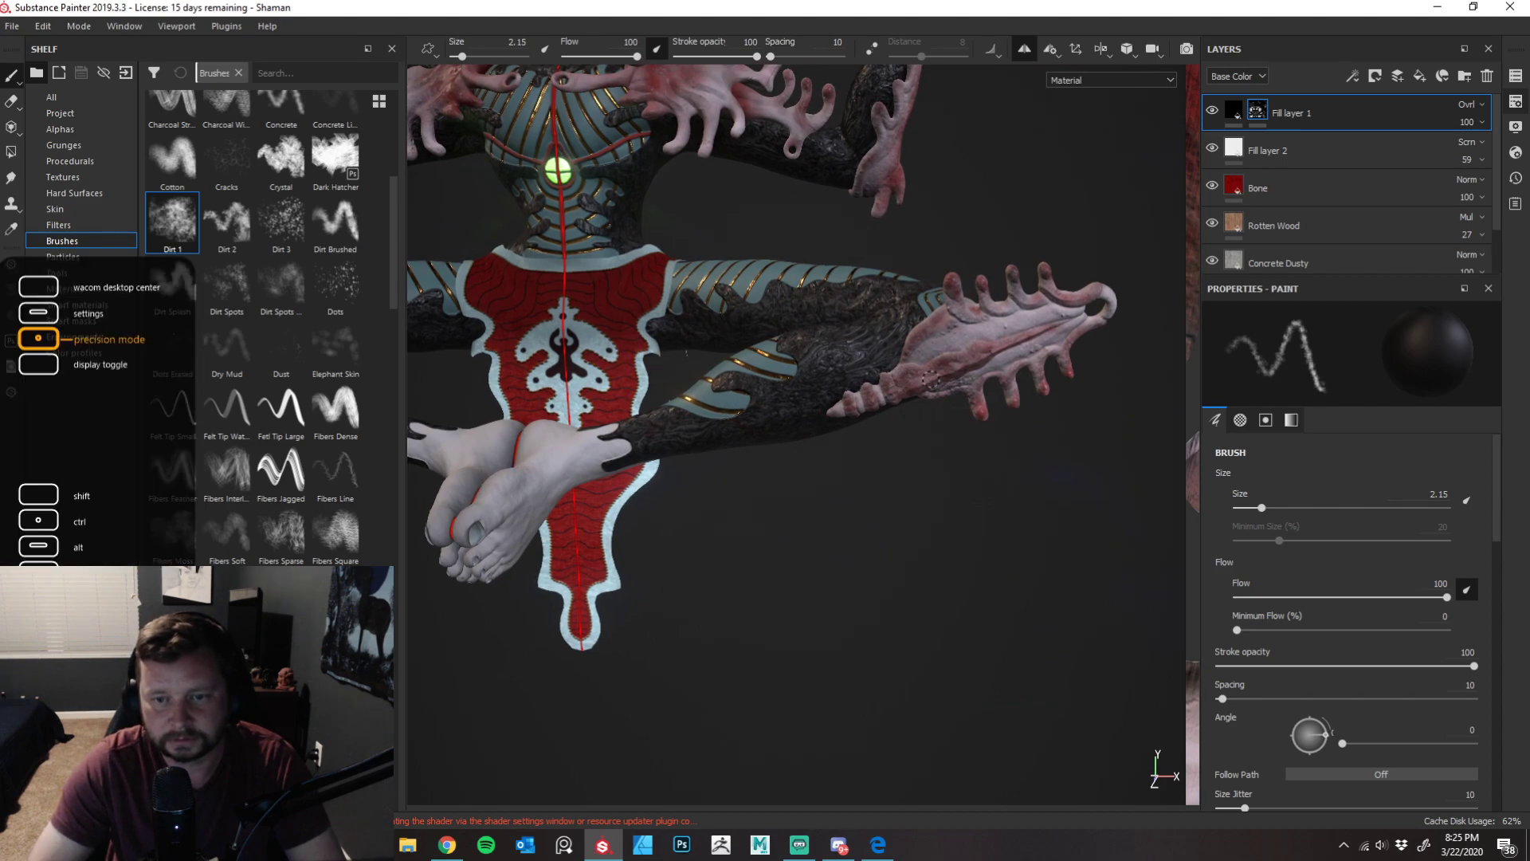
- Examine the red shading across the full figure from several angles, ending with a closer look at the raised hand and forearm
mouse_move(959, 369)
left_mouse_down("ctrl+alt")
mouse_move(943, 519)
mouse_move(834, 519)
mouse_move(861, 563)
mouse_move(988, 495)
mouse_move(783, 478)
mouse_move(896, 717)
mouse_move(981, 430)
mouse_move(1018, 403)
mouse_move(783, 406)
mouse_move(823, 581)
mouse_move(820, 642)
mouse_move(745, 601)
mouse_move(823, 585)
mouse_move(820, 603)
mouse_move(1087, 608)
mouse_move(1028, 573)
mouse_move(955, 658)
mouse_move(1117, 611)
mouse_move(995, 574)
mouse_move(833, 587)
mouse_move(916, 356)
mouse_move(930, 184)
mouse_move(978, 301)
mouse_move(1092, 273)
mouse_move(940, 401)
mouse_move(973, 373)
left_mouse_up("ctrl+alt")
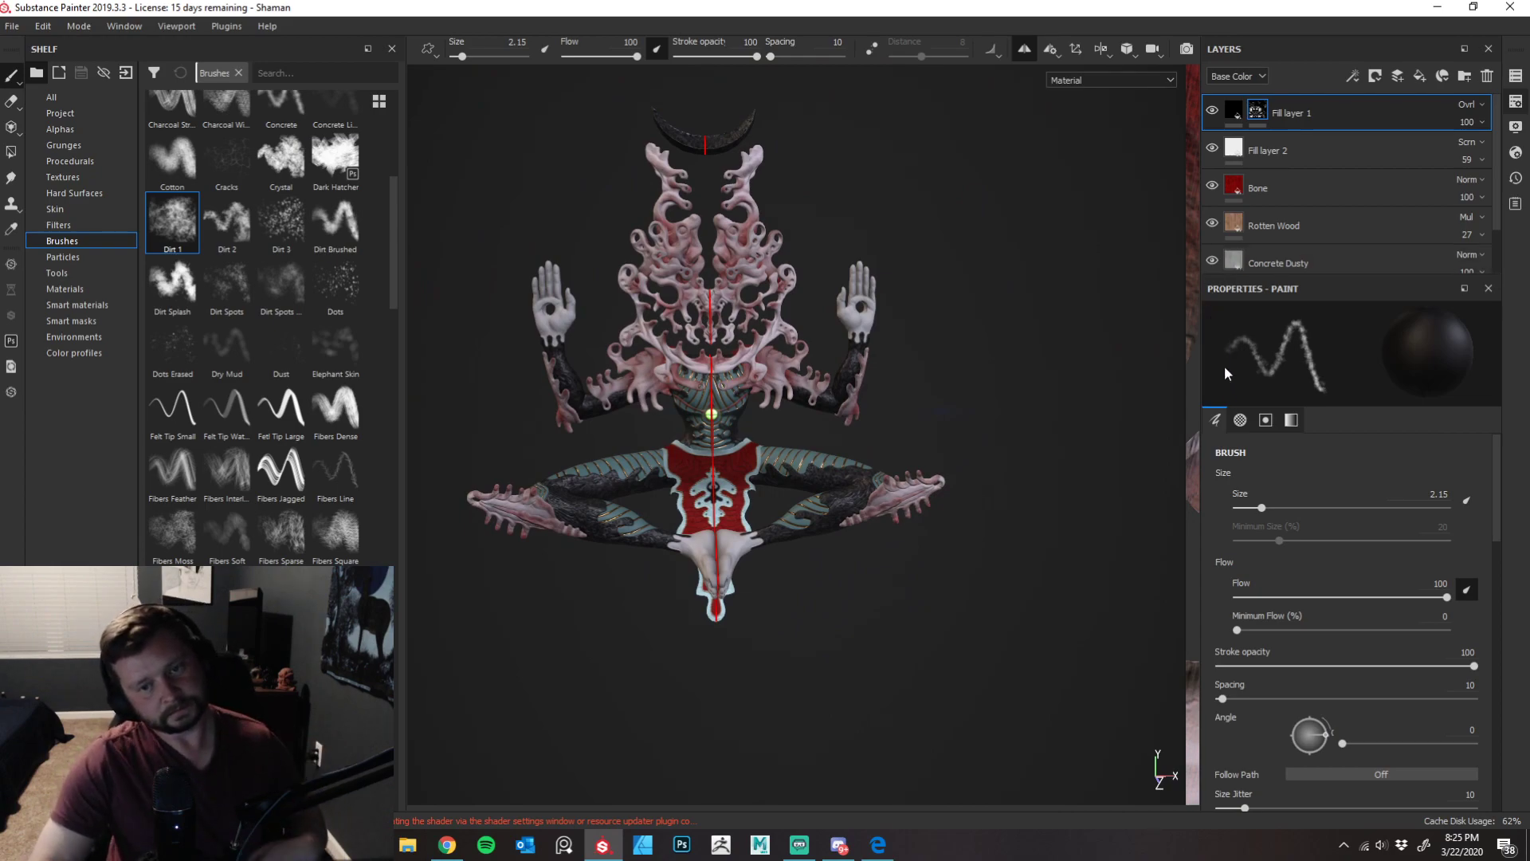
left_click_drag(1119, 365, 1055, 355, "alt")
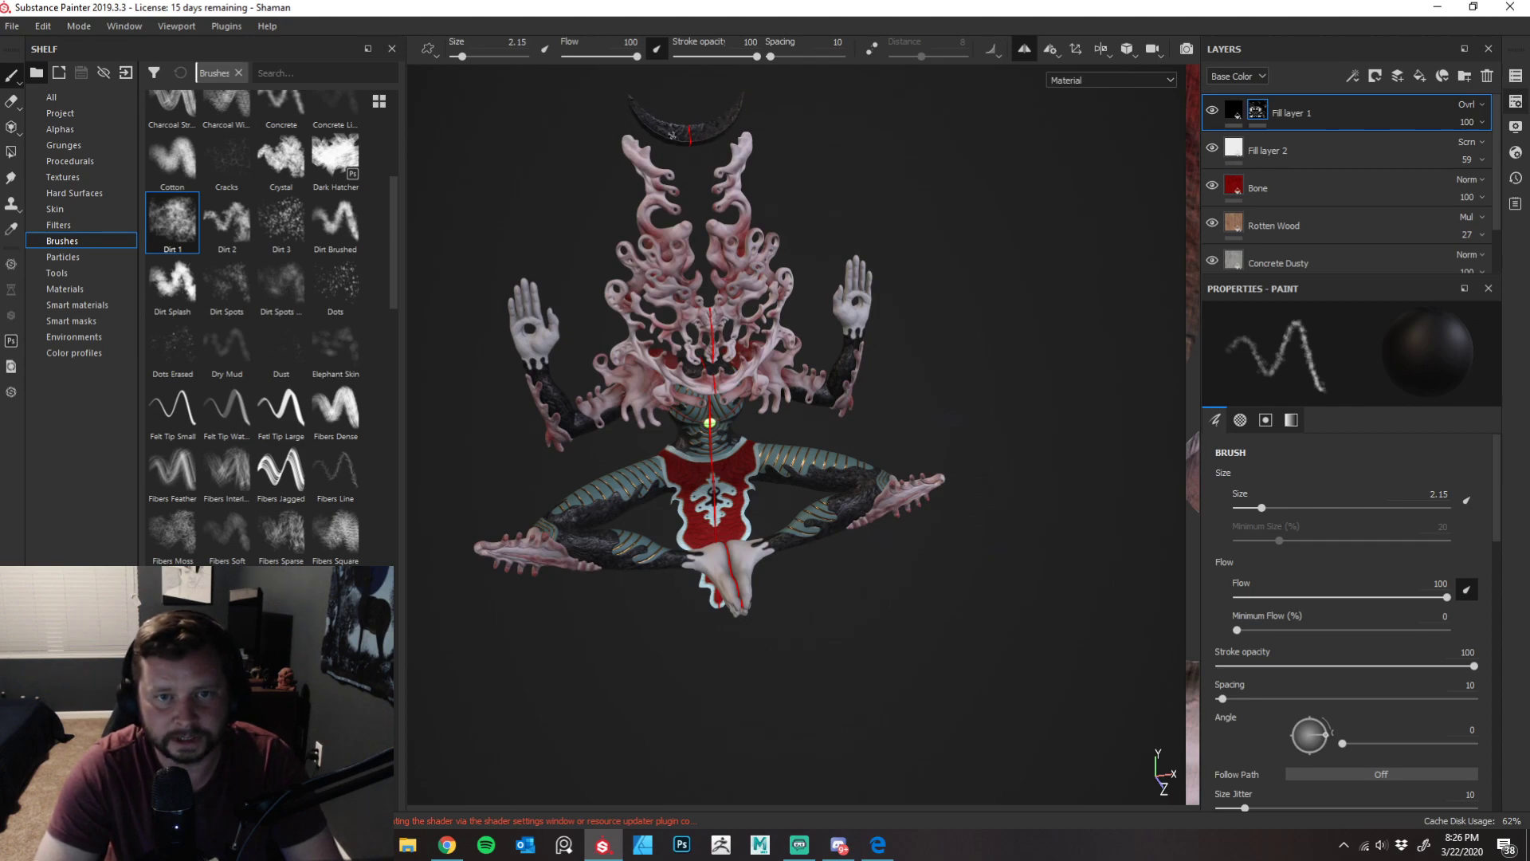
left_click_drag(806, 215, 907, 168, "alt")
left_click_drag(988, 211, 885, 230, "alt")
mouse_move(961, 272)
left_mouse_down("alt")
mouse_move(1008, 246)
mouse_move(991, 232)
mouse_move(981, 252)
mouse_move(973, 239)
mouse_move(991, 249)
mouse_move(965, 248)
left_mouse_up("alt")
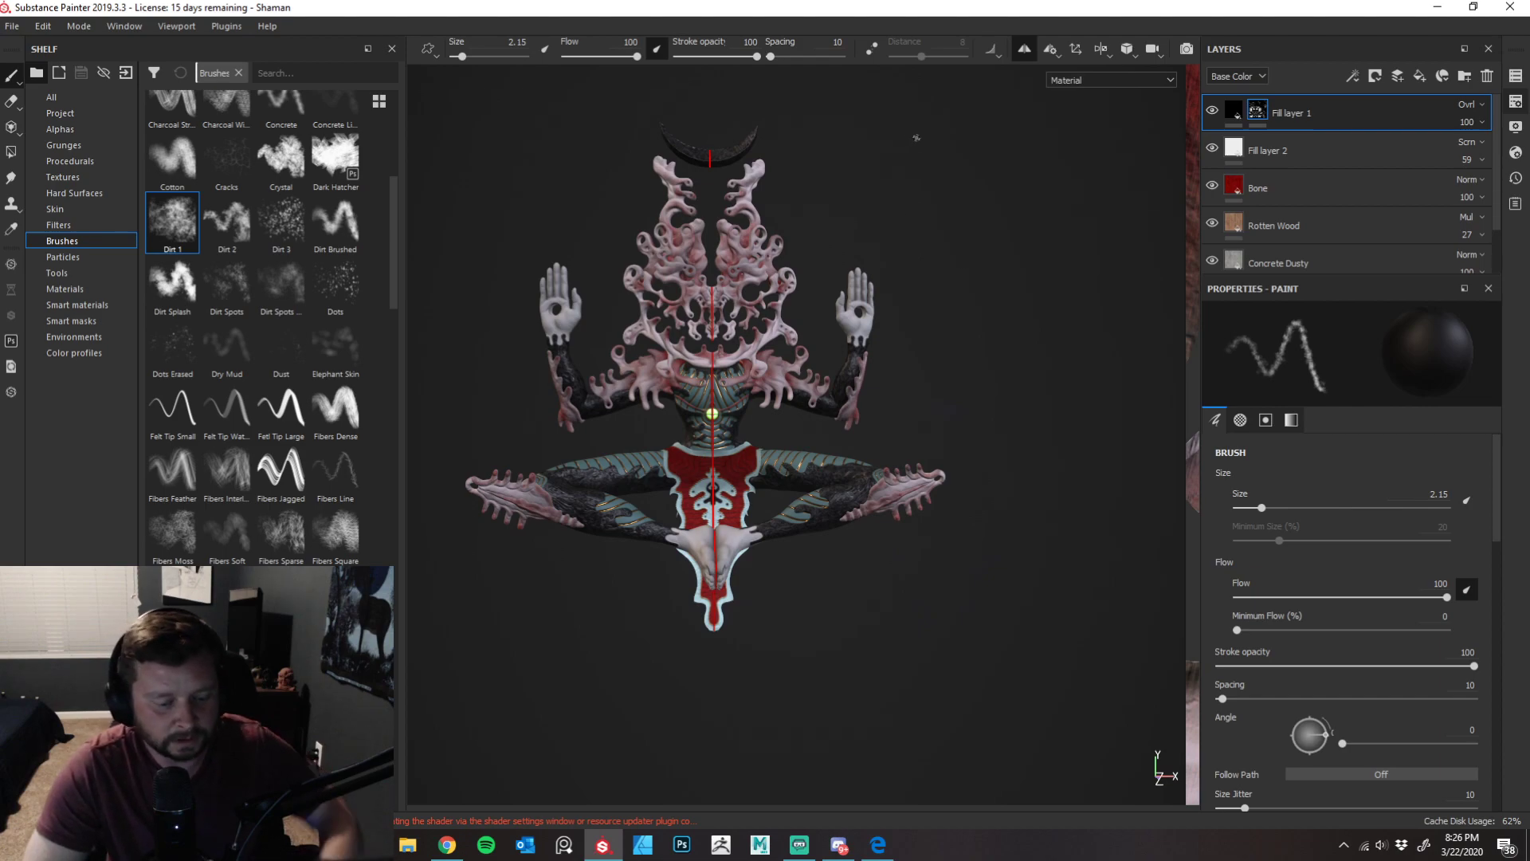
left_click_drag(958, 357, 938, 281, "alt")
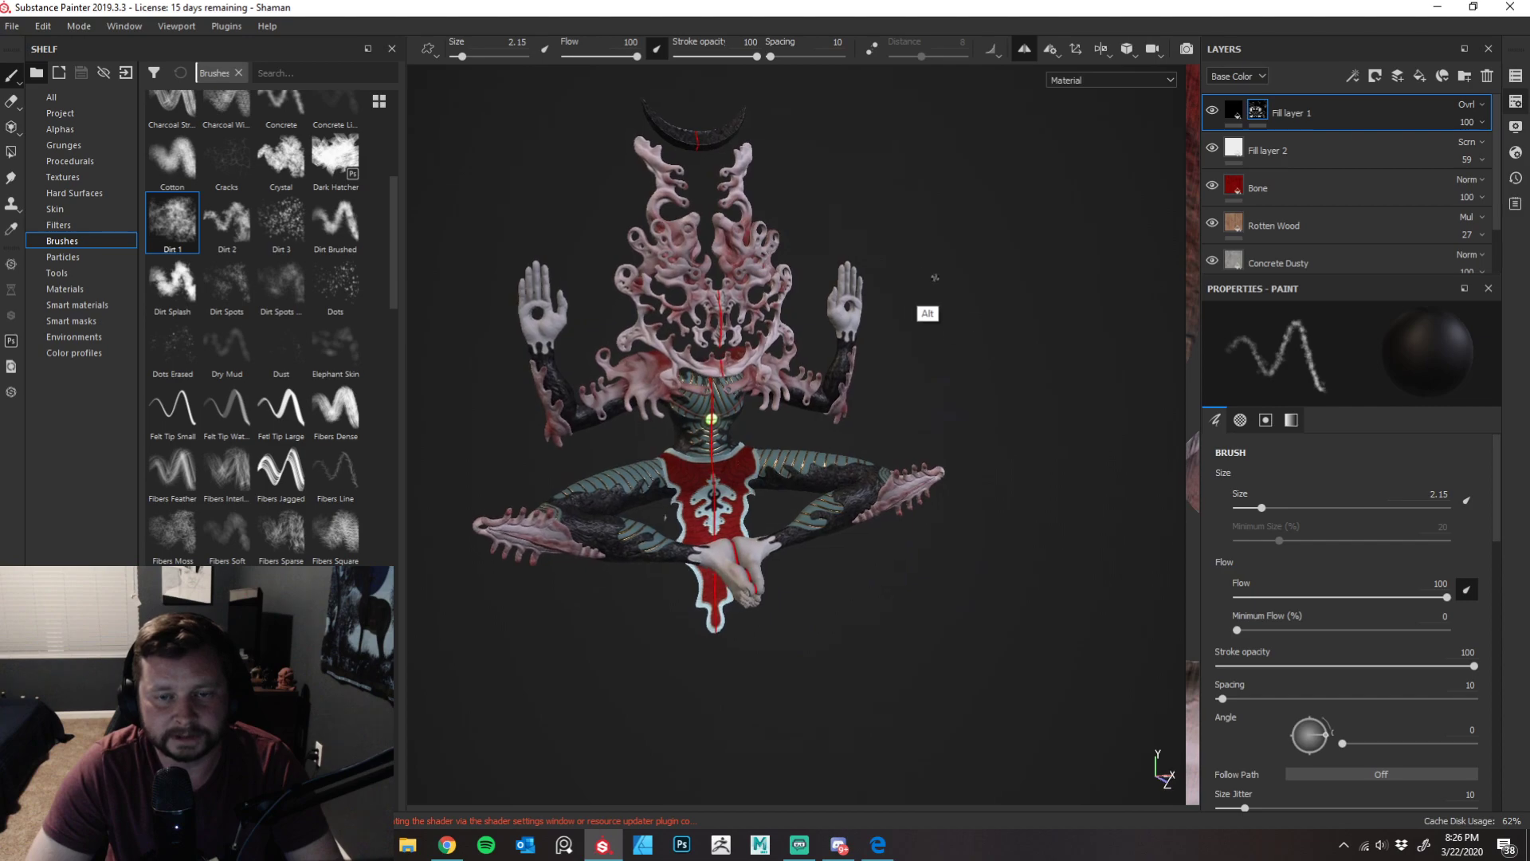
right_click_drag(971, 303, 946, 447, "alt")
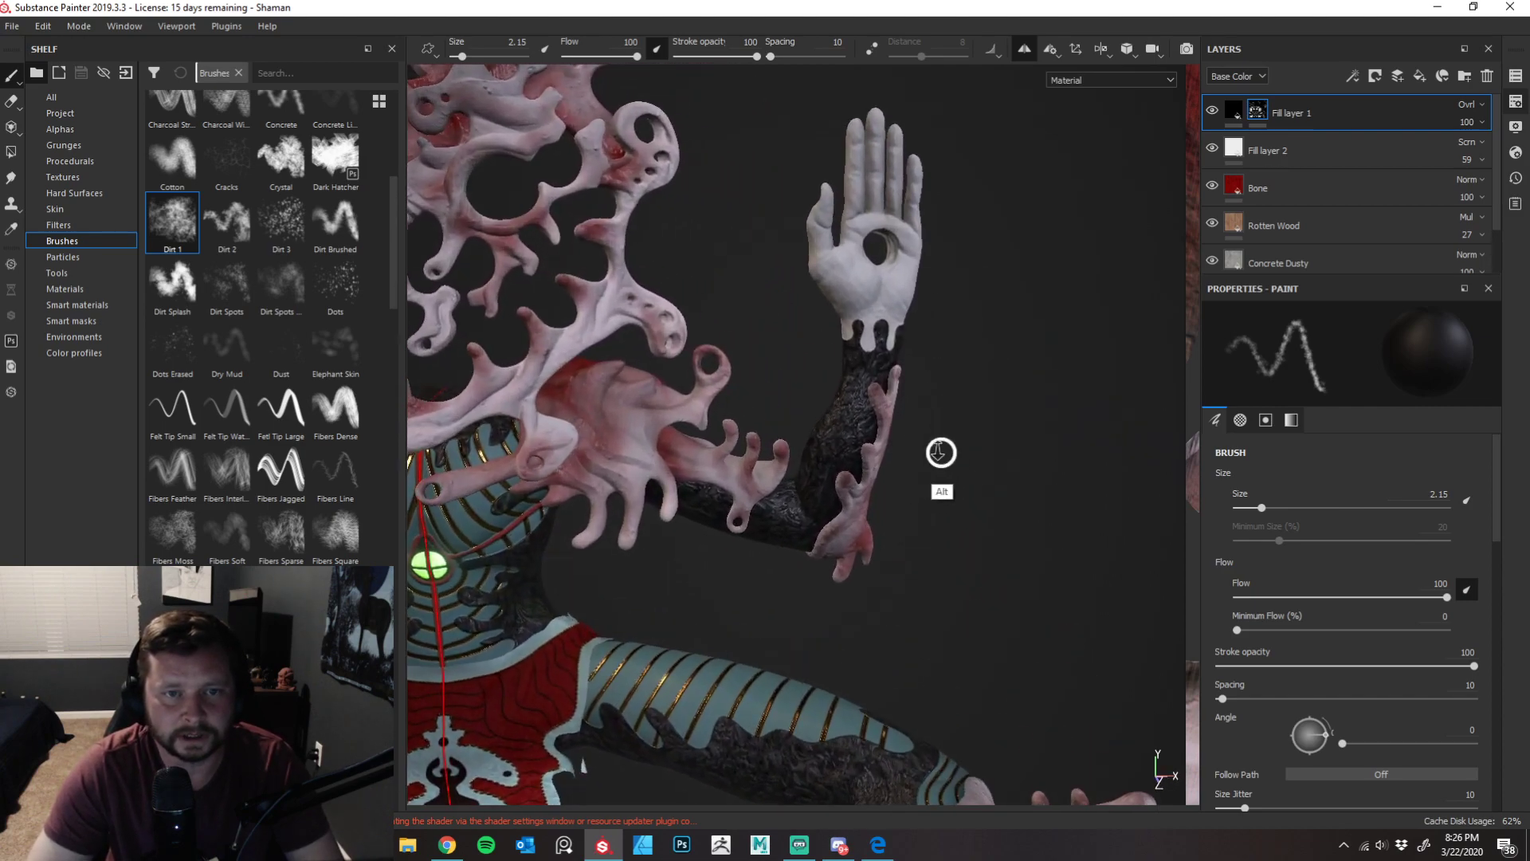
- Paint more red shading around the face mask's outer ringed bone ends through Fill layer 1's mask
left_click_drag(959, 307, 1175, 438, "ctrl+alt")
left_click_drag(972, 279, 915, 415, "alt")
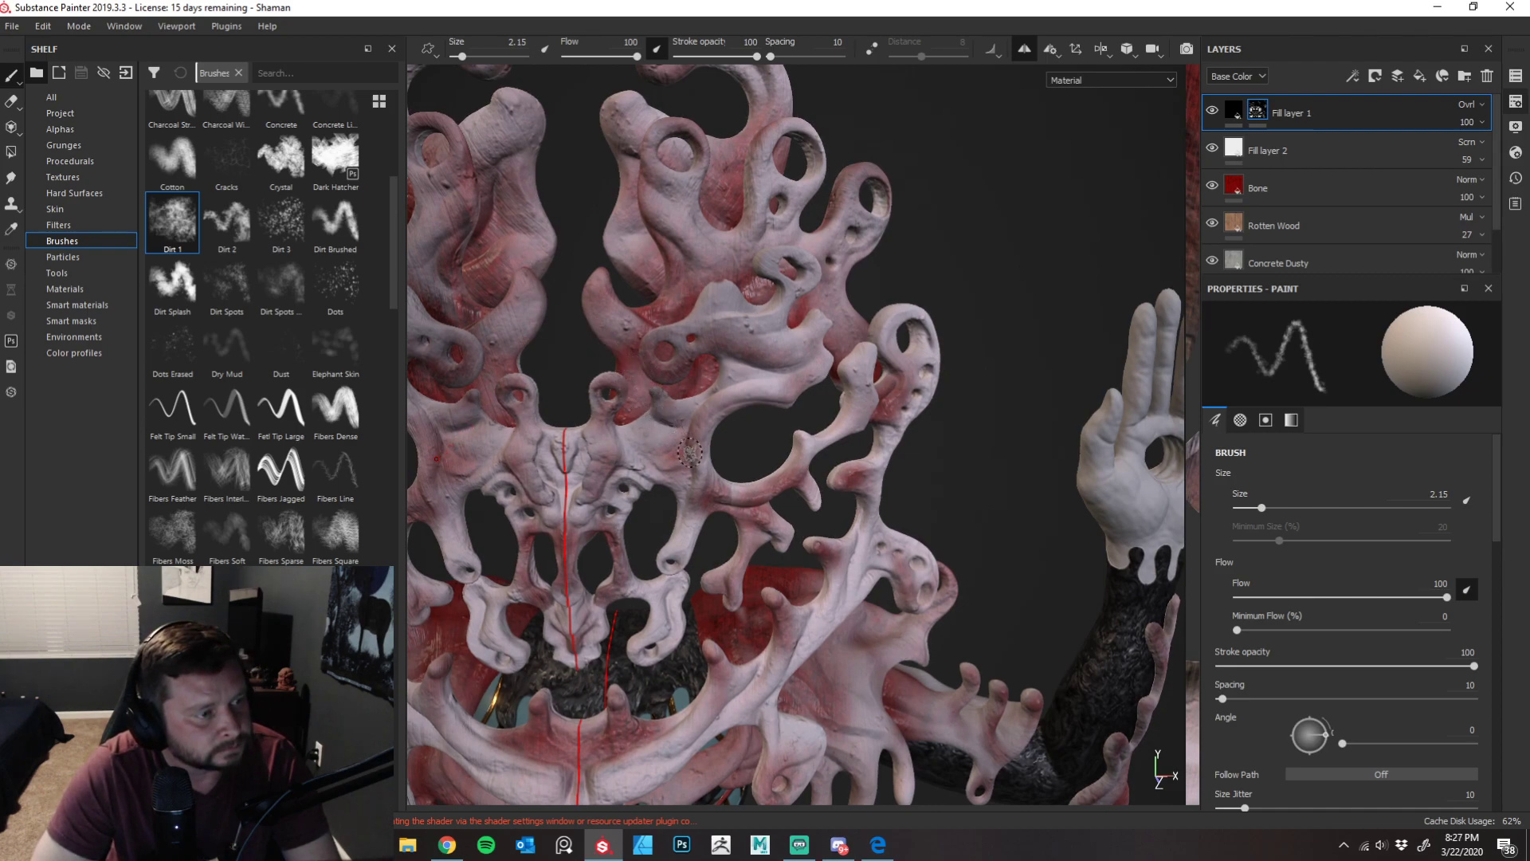
left_click_drag(917, 230, 929, 328, "alt")
left_click_drag(1052, 300, 1030, 353, "alt")
left_click_drag(1028, 414, 969, 383, "alt")
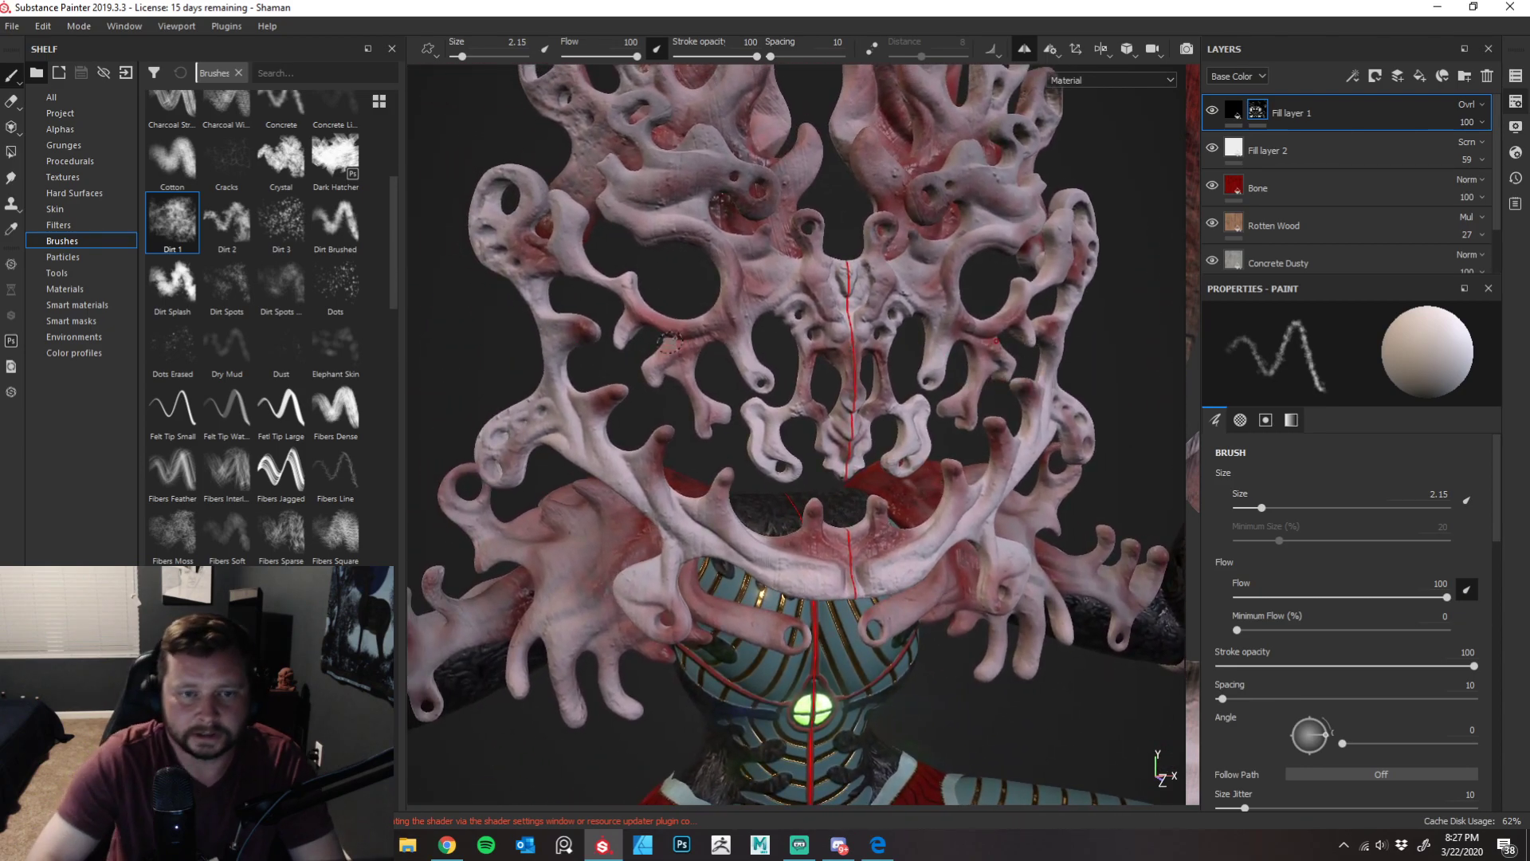
mouse_move(621, 224)
left_mouse_down("alt")
mouse_move(644, 260)
mouse_move(643, 235)
left_mouse_up("alt")
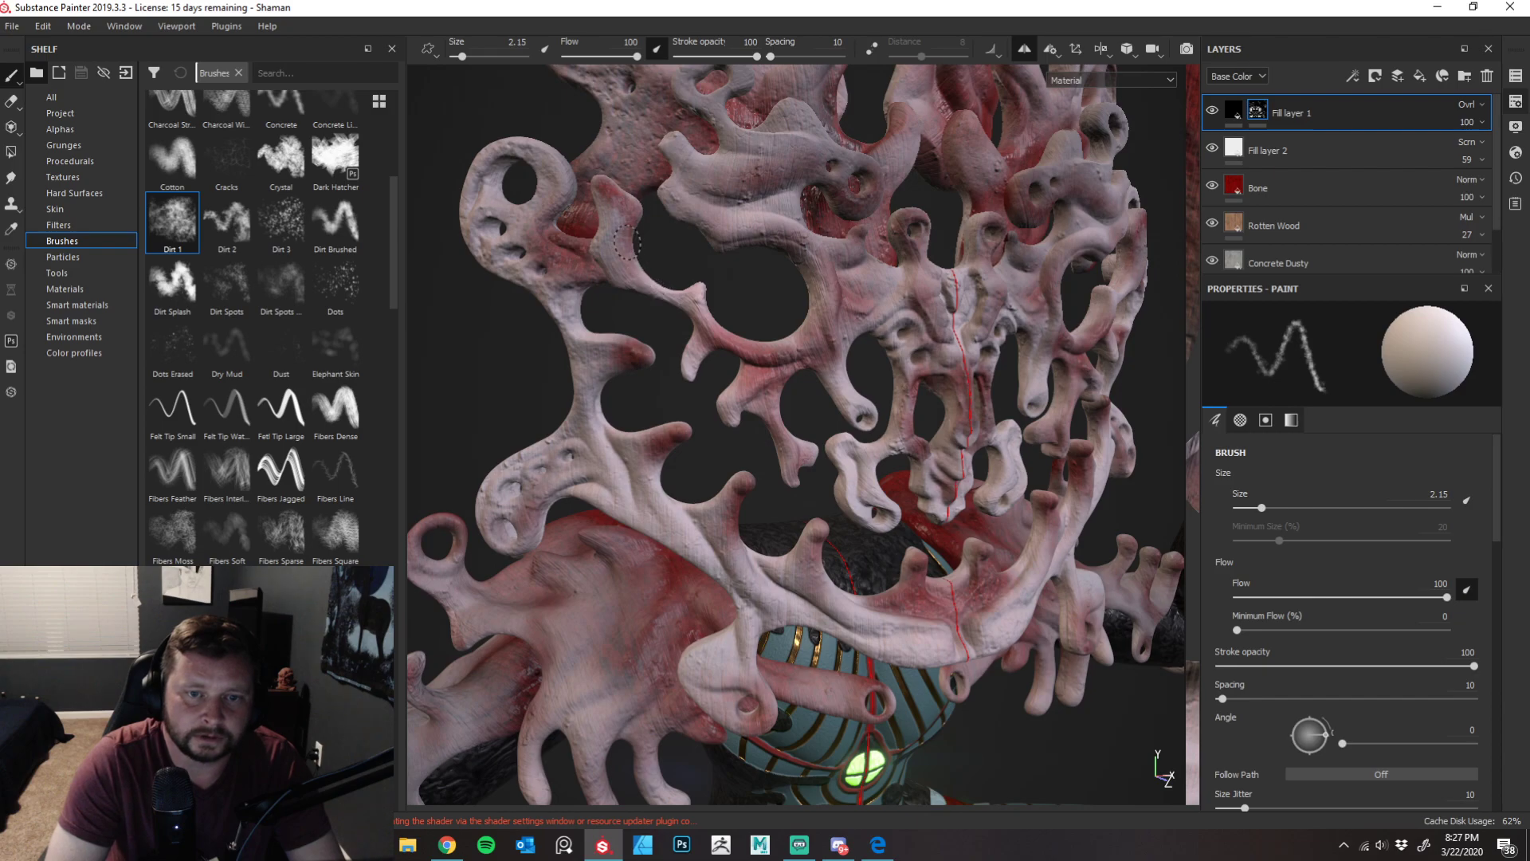
scroll(649, 275, "up", 3)
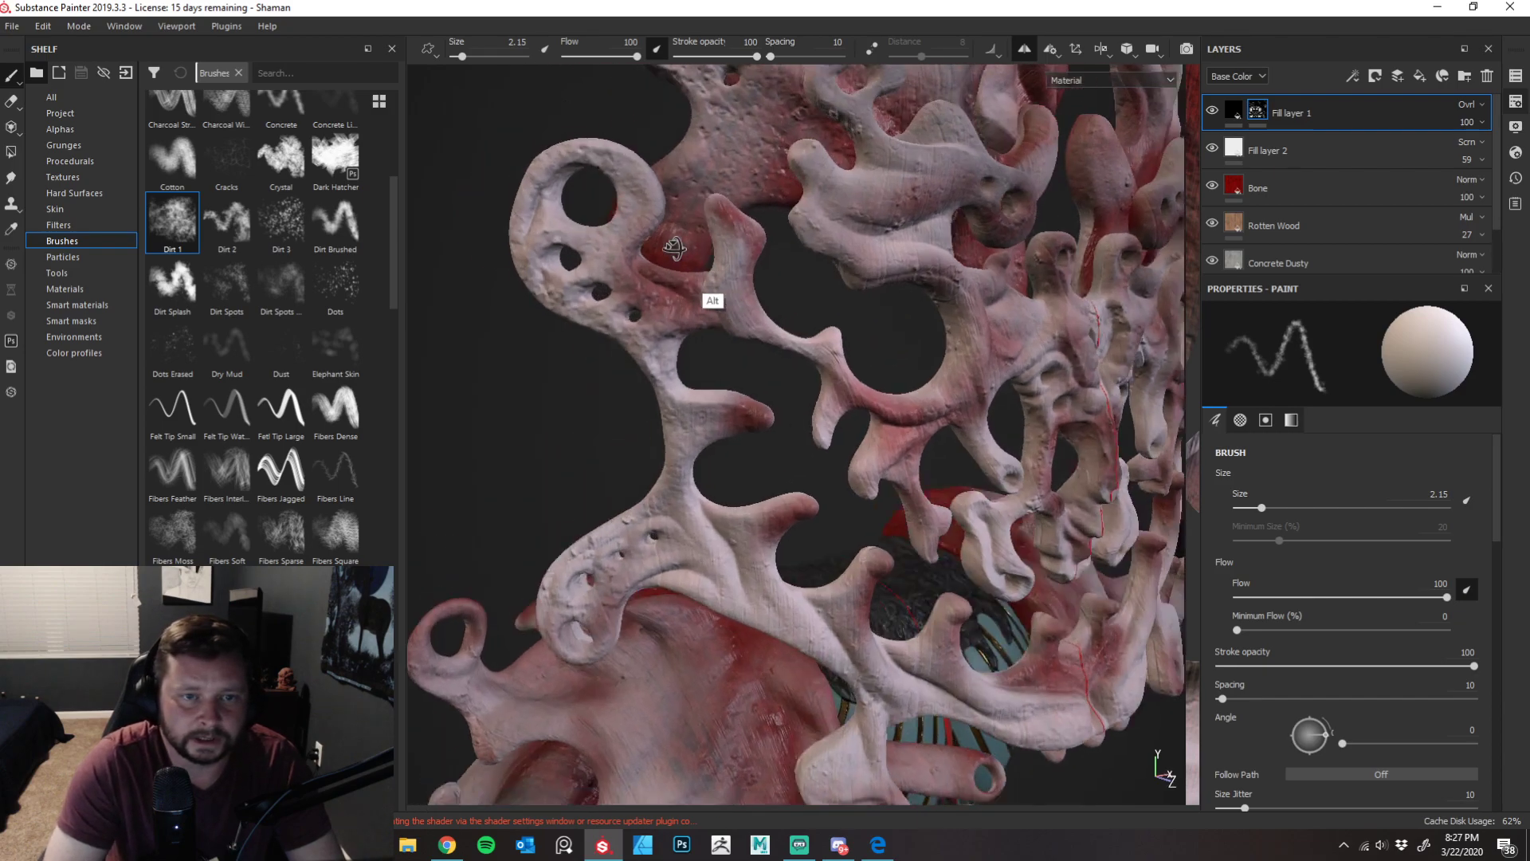
left_click_drag(558, 239, 624, 259)
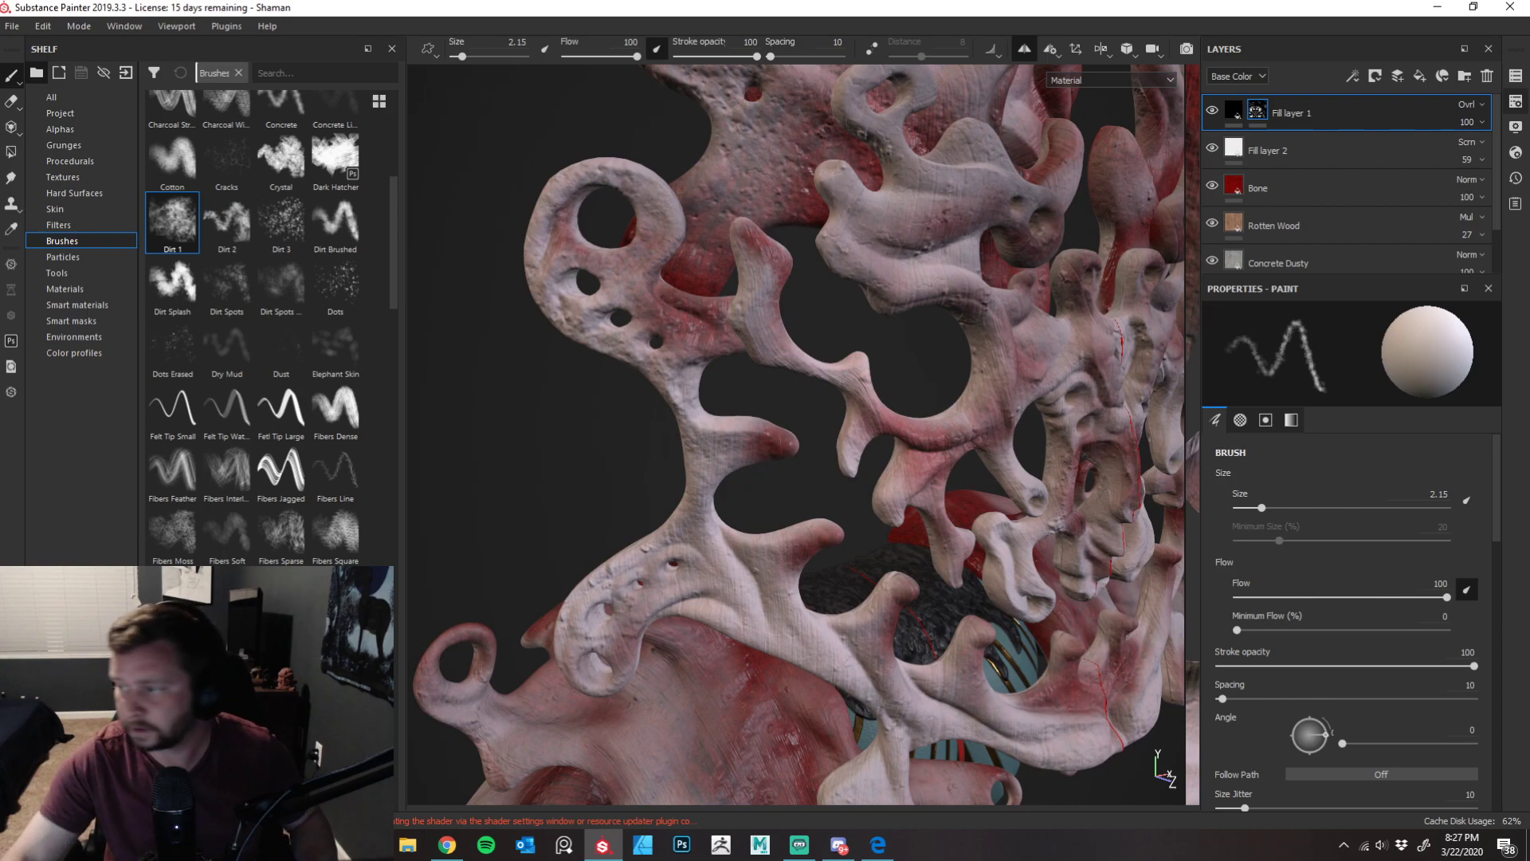
key("alt+Tab")
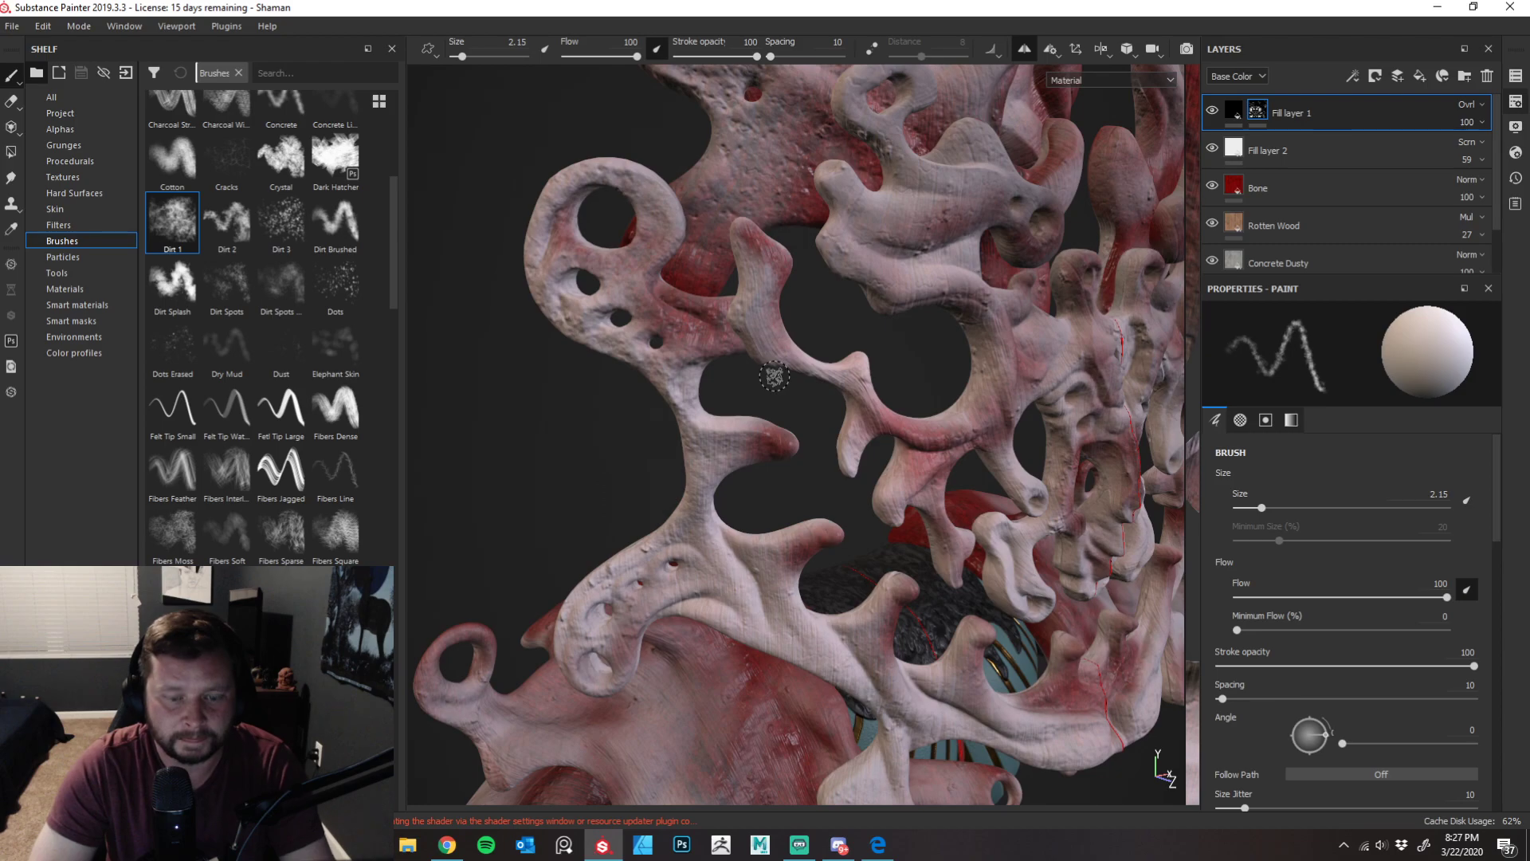
mouse_move(803, 429)
left_mouse_down("alt")
mouse_move(765, 388)
mouse_move(684, 349)
left_mouse_up("alt")
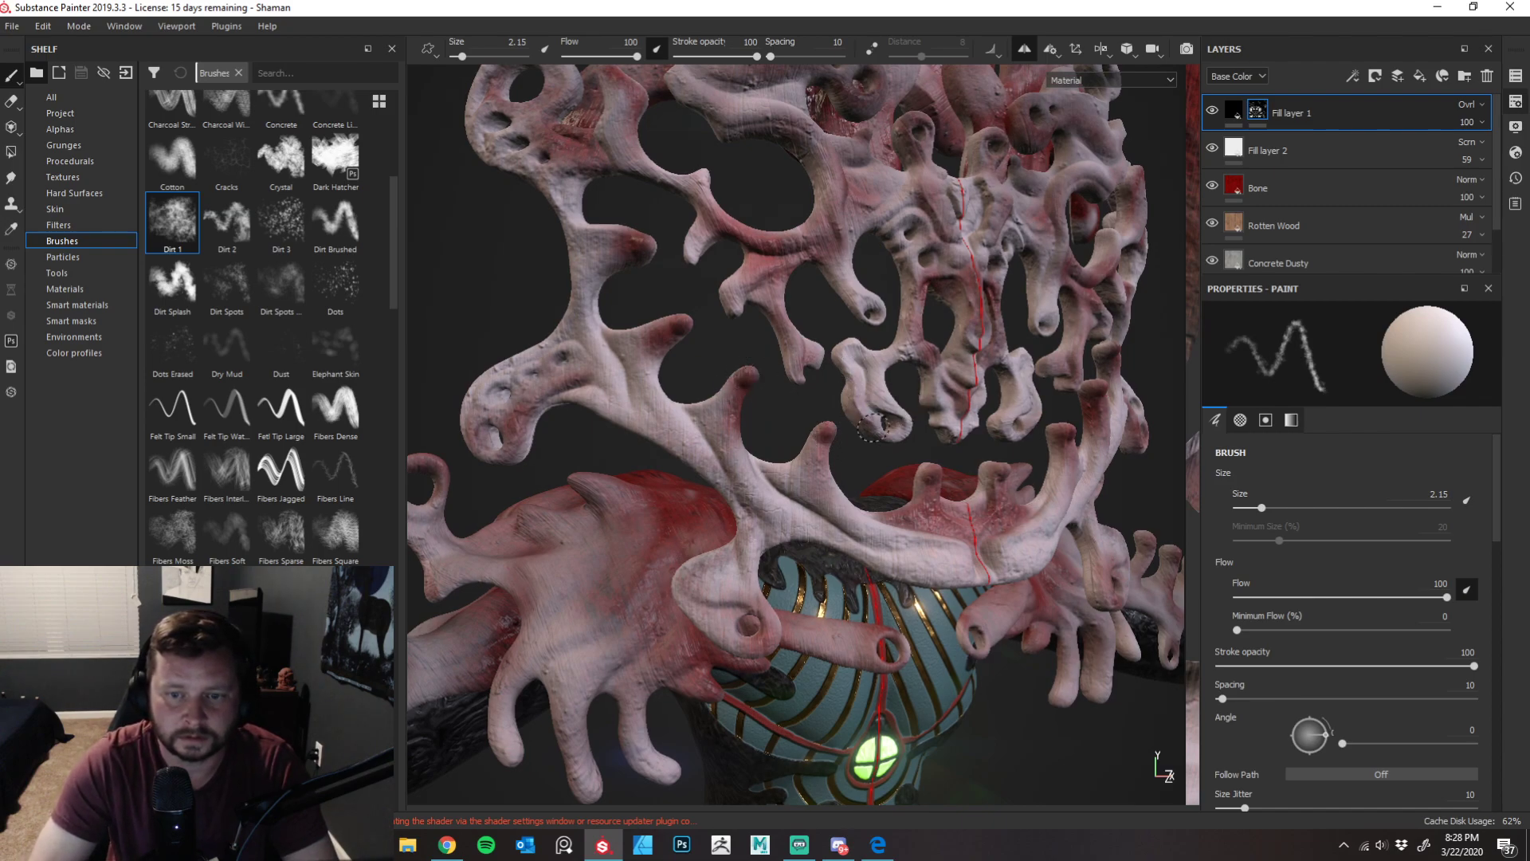
- Examine the whole seated figure from the front to judge the red shading across its bone parts
right_click_drag(847, 358, 840, 433, "alt")
right_click_drag(868, 513, 953, 290, "alt")
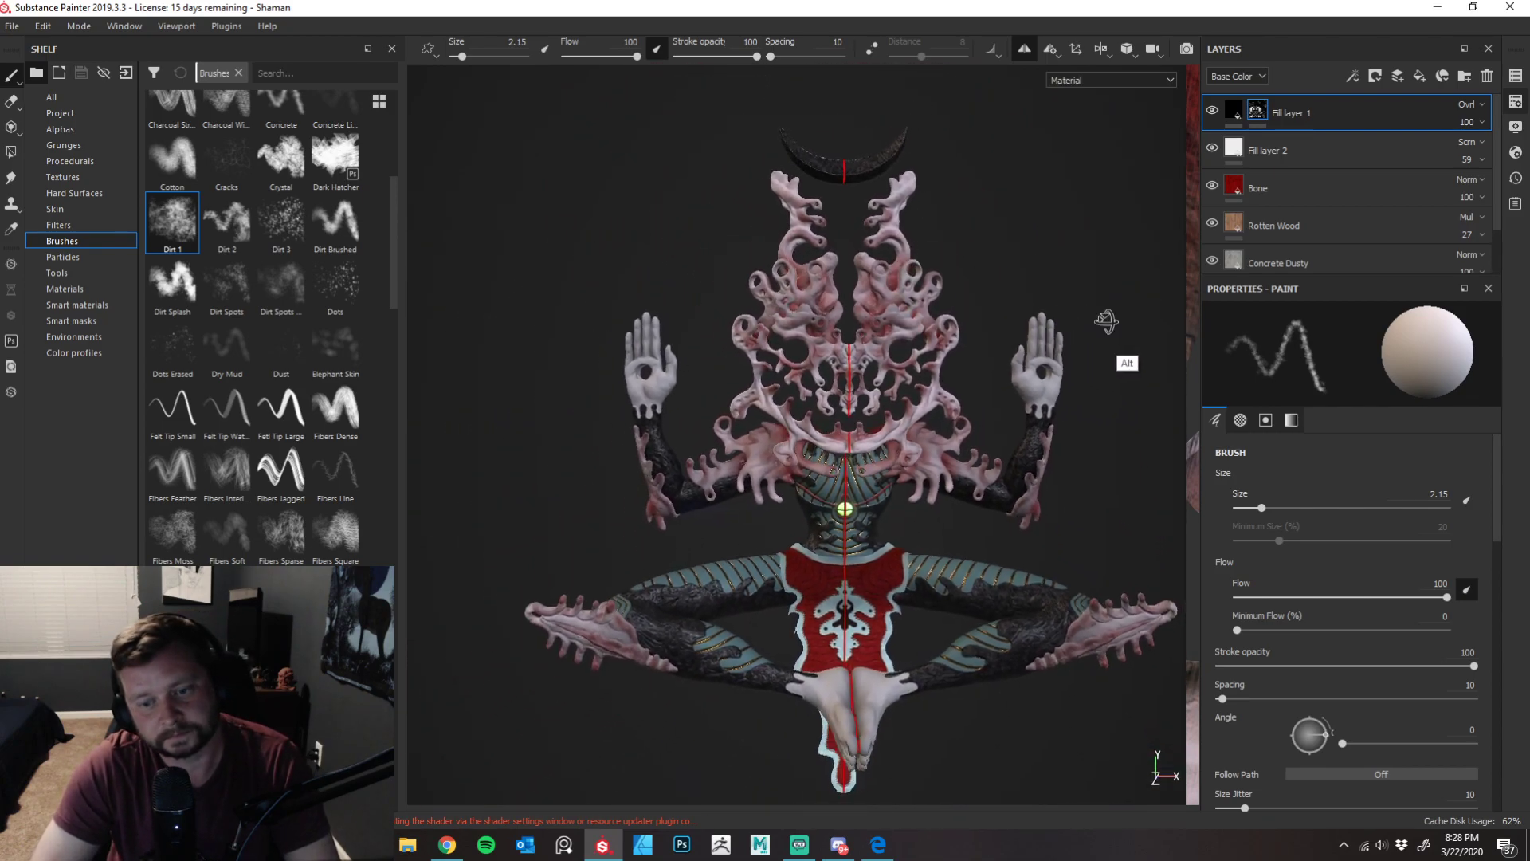
right_click_drag(1123, 318, 1046, 300, "alt")
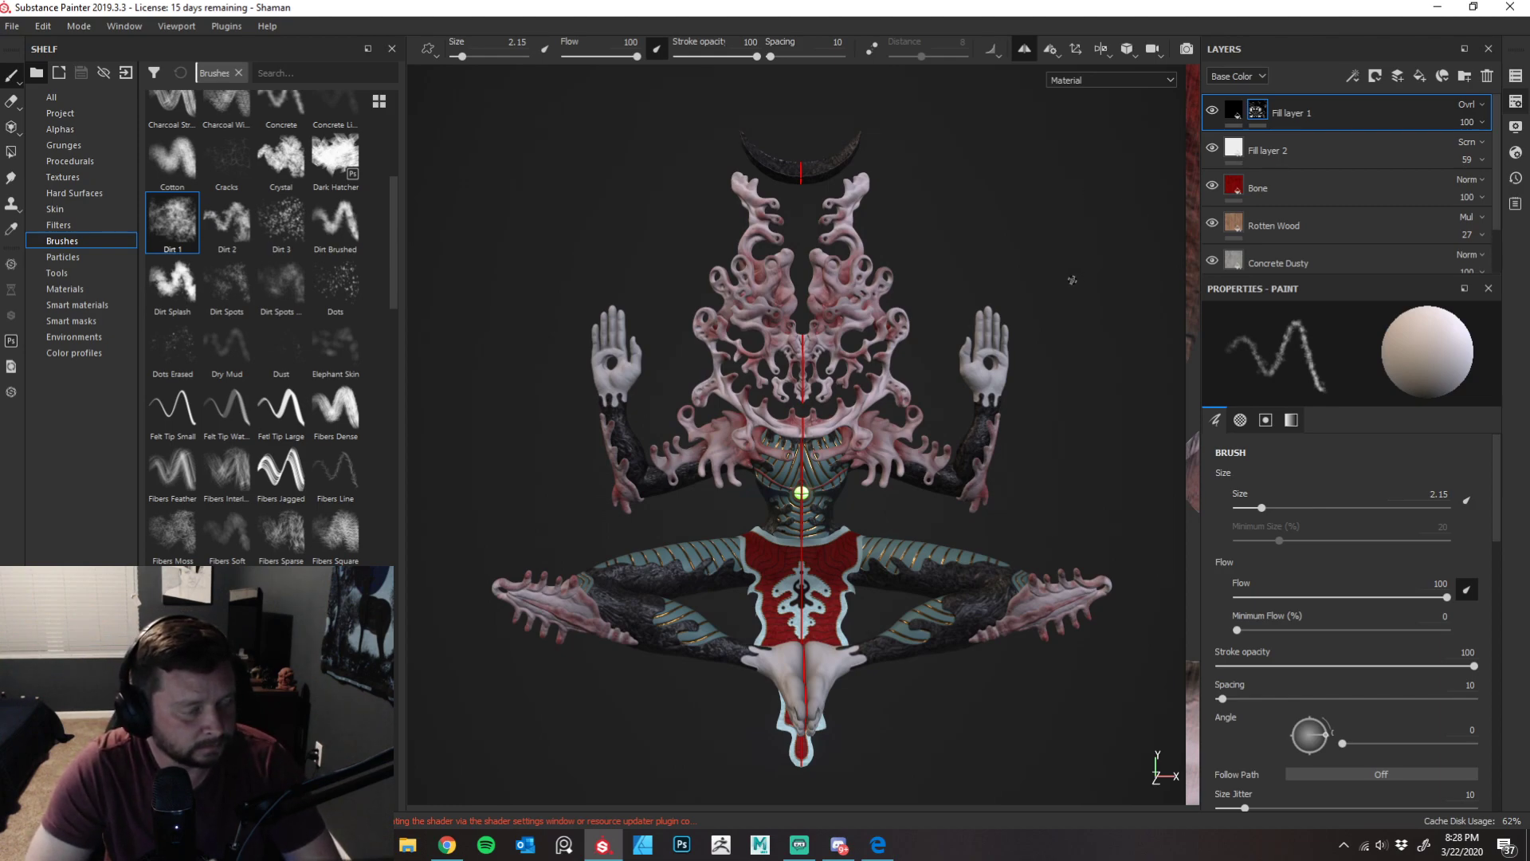
left_click_drag(1052, 286, 1068, 343, "alt")
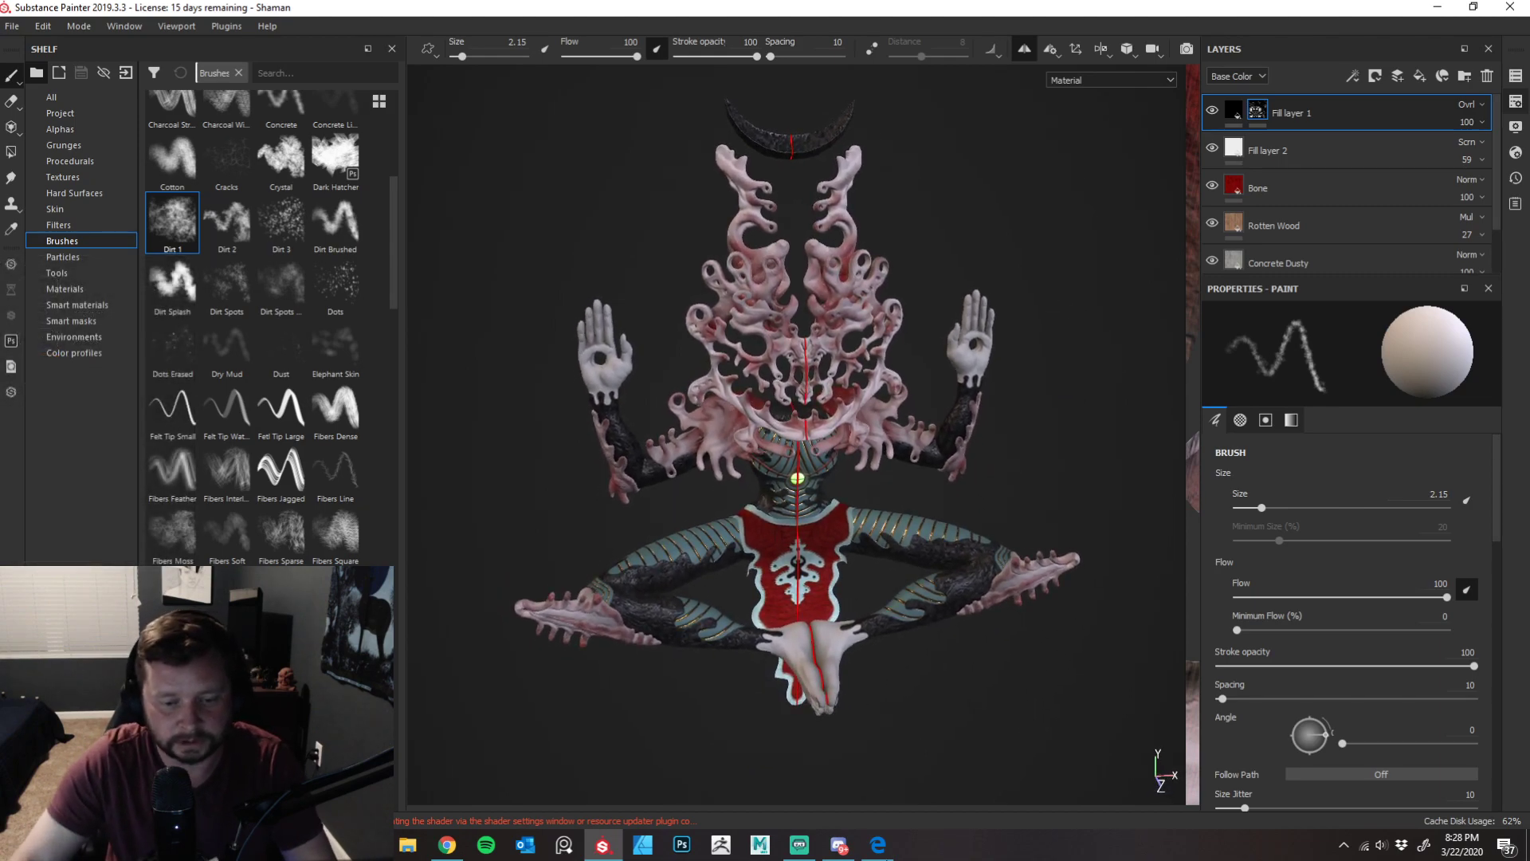
- Open PureRef, dismiss its update notice, and frame the black-and-white line-art sketch of the seated figure as reference
left_click(564, 844)
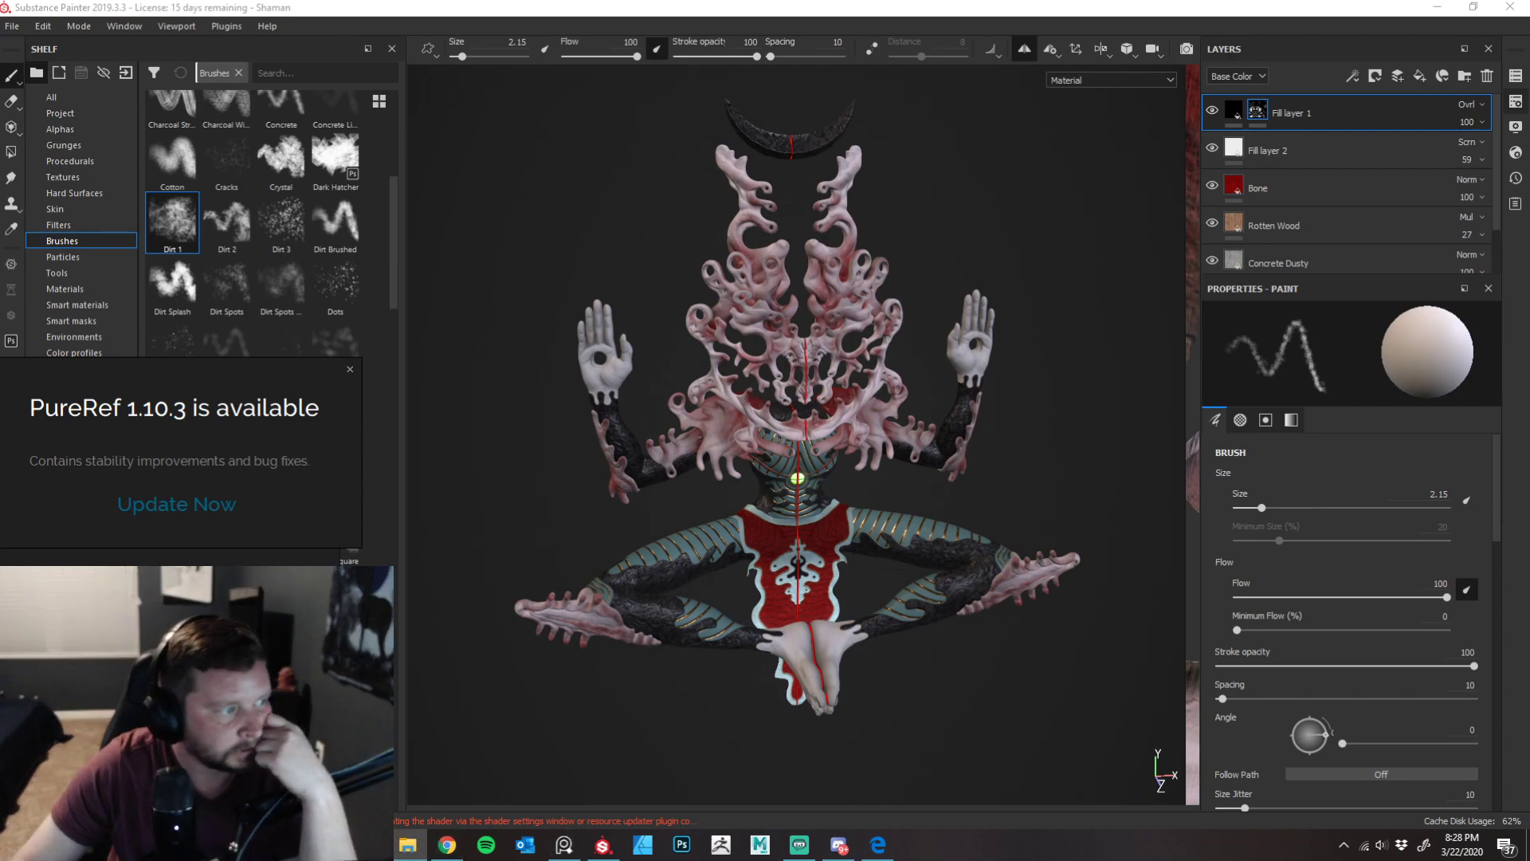
left_click(350, 370)
left_click_drag(8, 414, 146, 502)
scroll(201, 473, "down", 5)
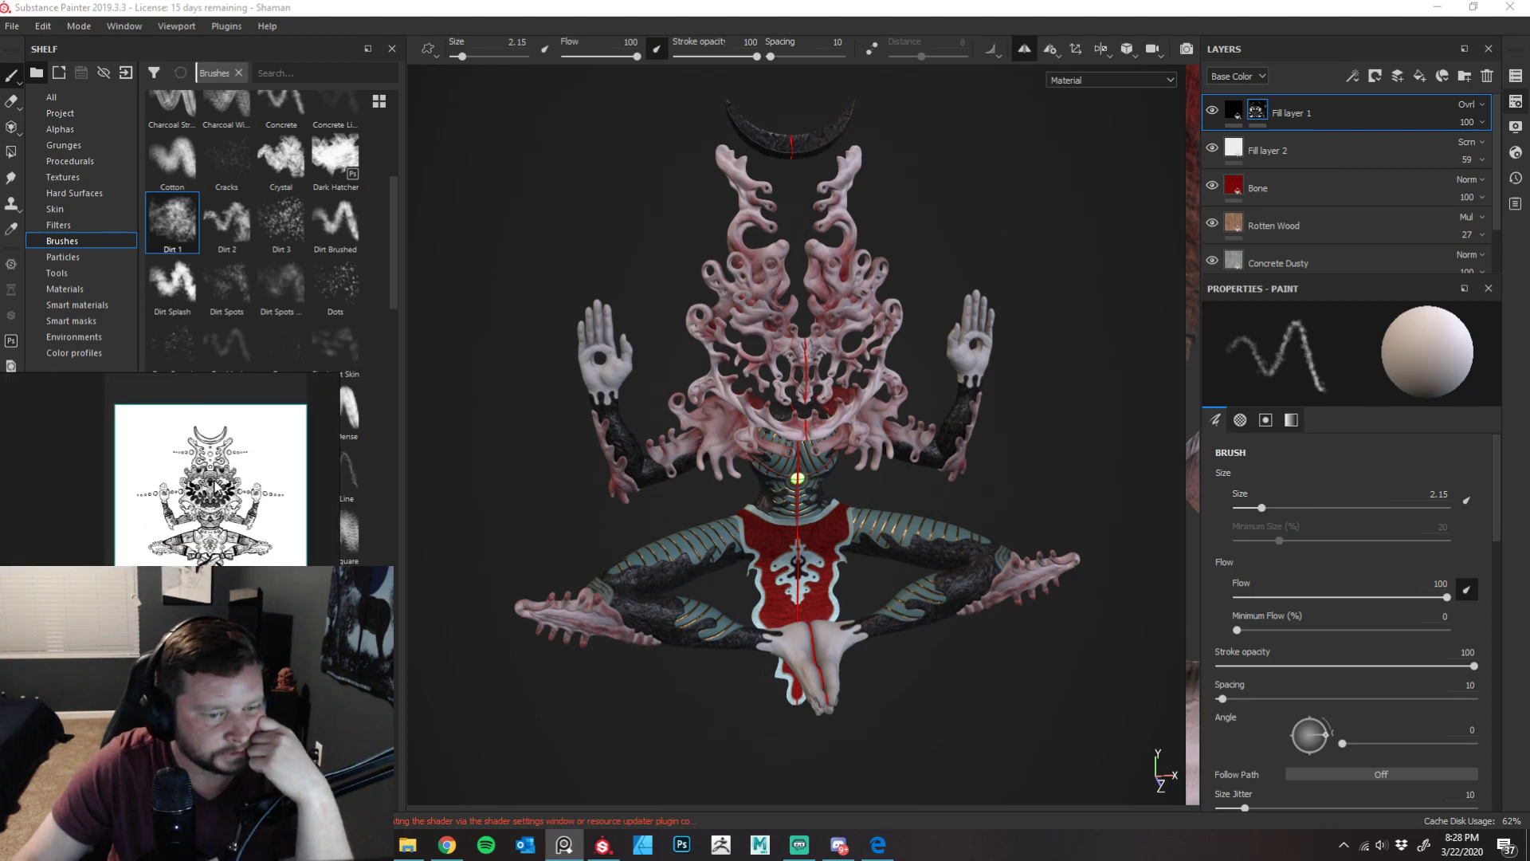
left_click_drag(213, 485, 191, 472)
scroll(191, 471, "up", 2)
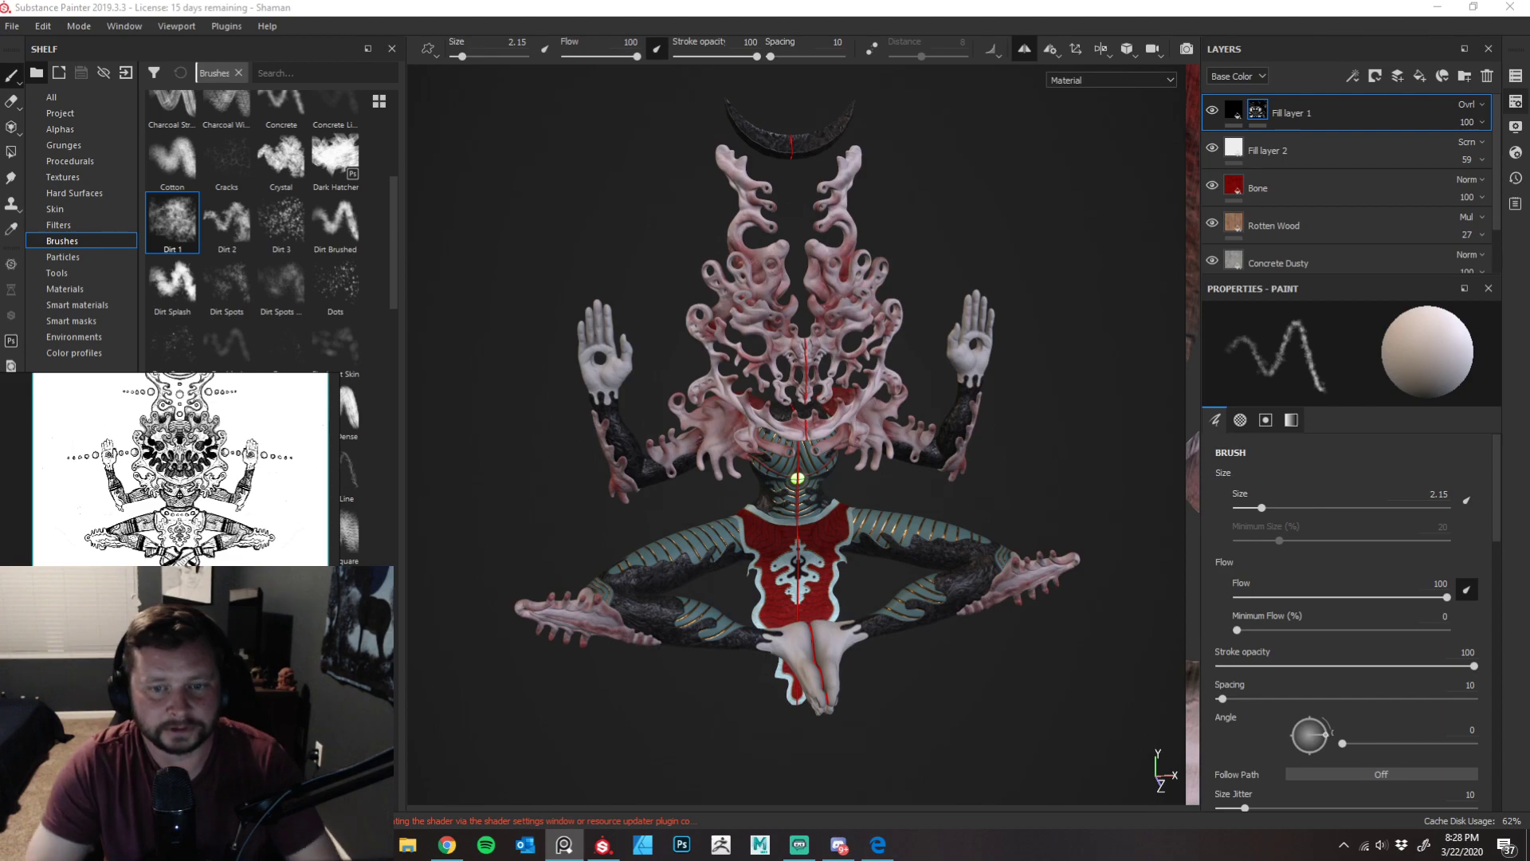
- Compare the full figure with the reference sketch from front, side and three-quarter views
left_click_drag(1087, 382, 1025, 410, "alt")
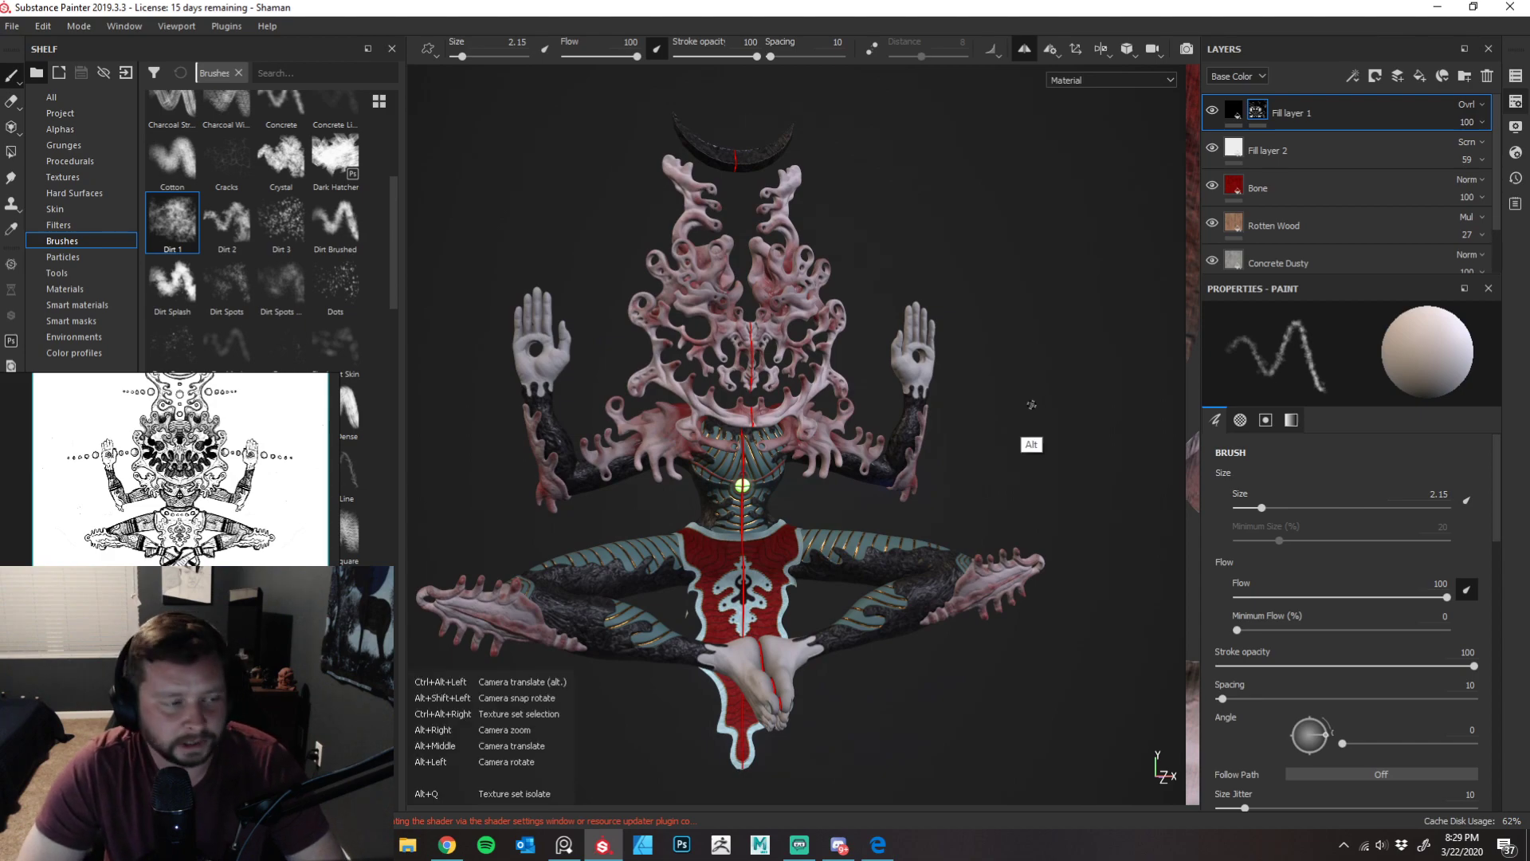
left_click_drag(1034, 394, 1081, 411, "alt")
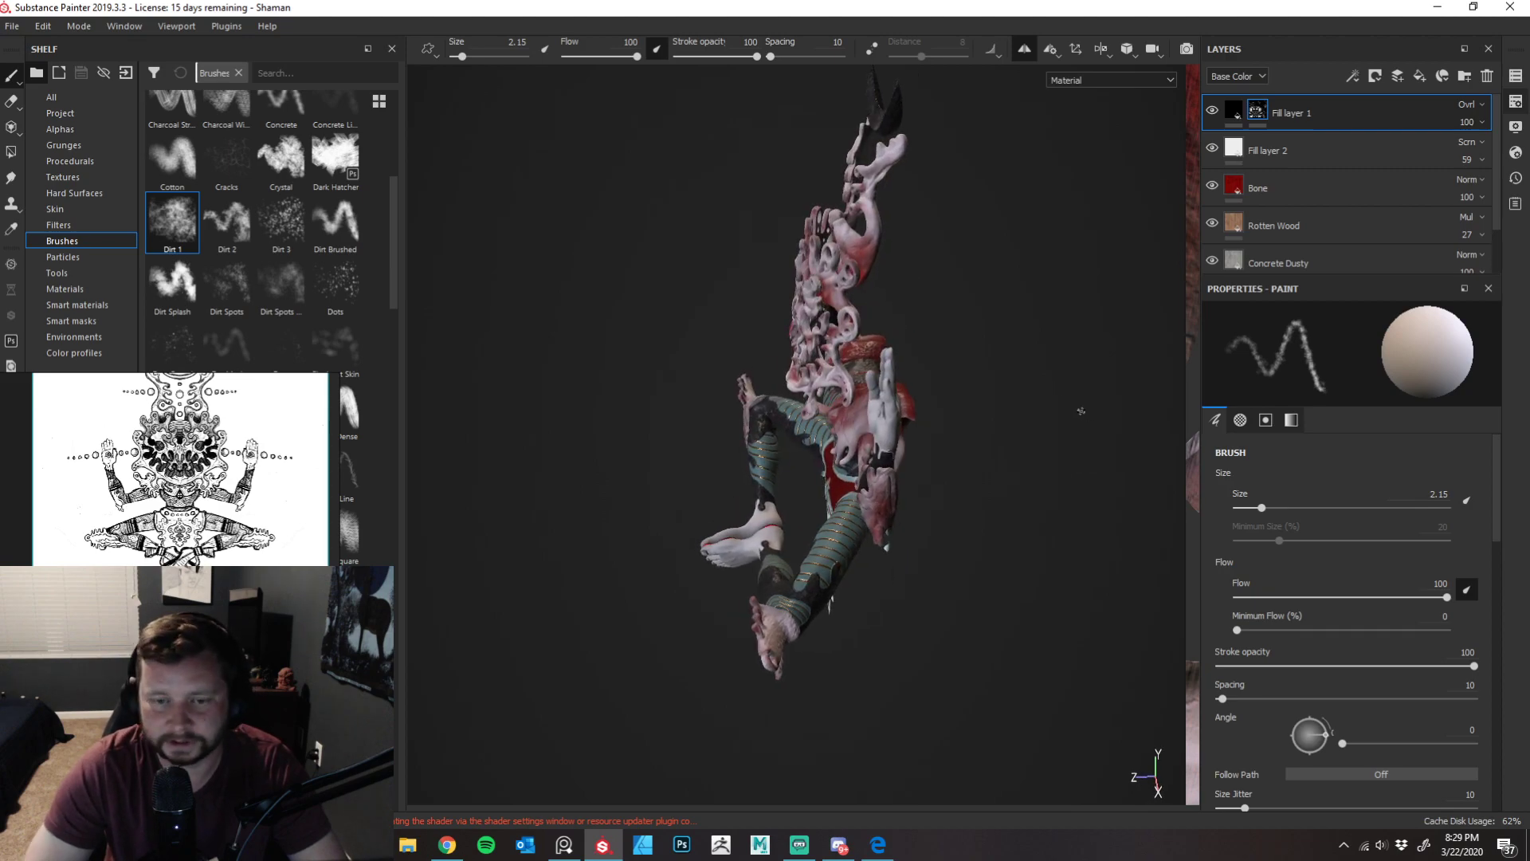
left_click_drag(997, 365, 1086, 349, "alt")
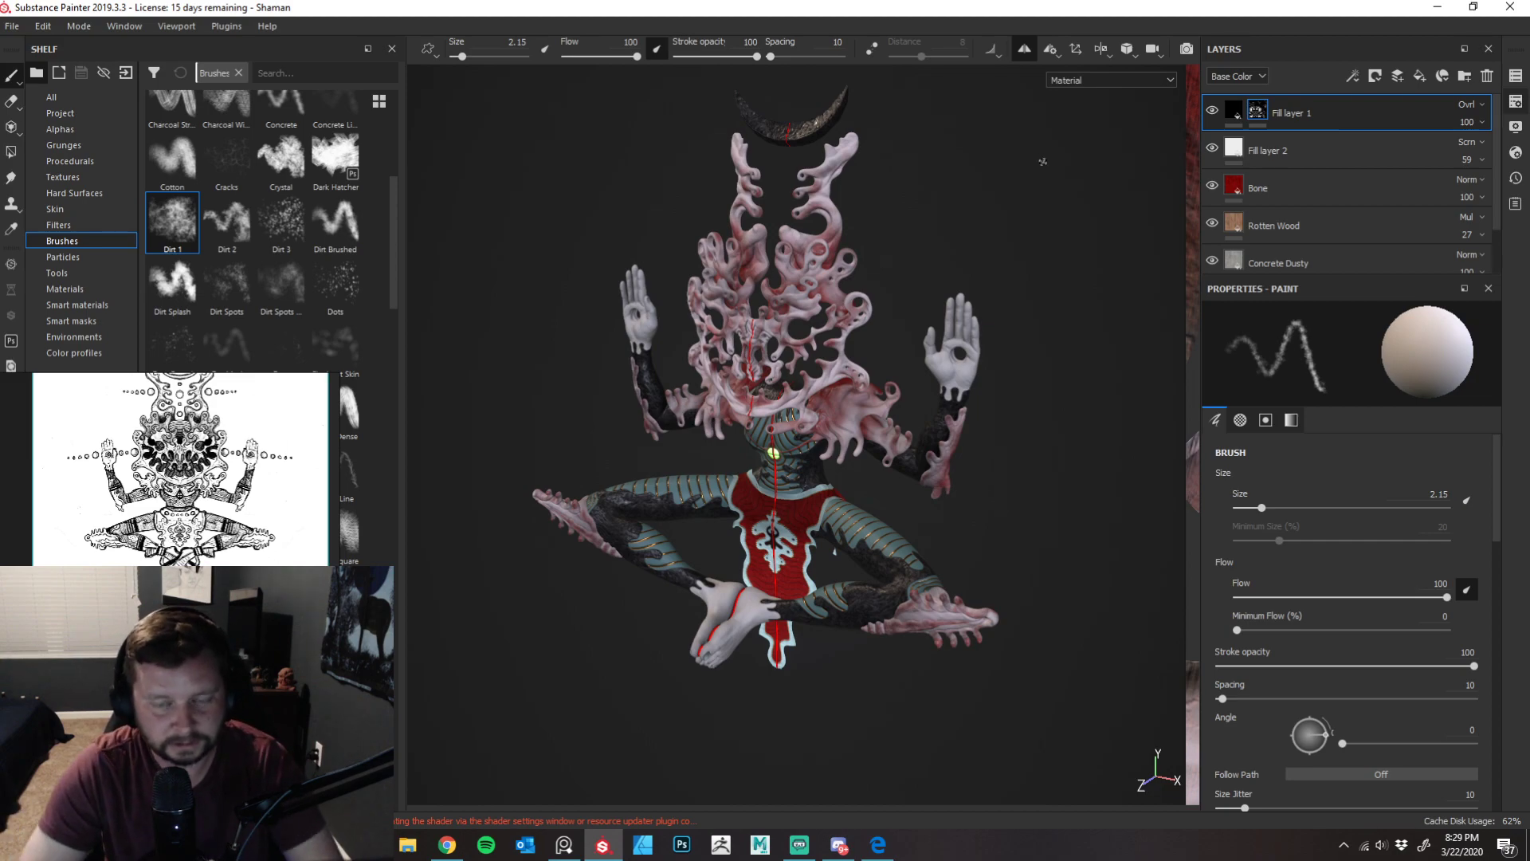
left_click_drag(997, 311, 1052, 297, "alt")
- Examine the red shading on the shoulder, forearm and face mask bones up close, from the side and from the front
mouse_move(1052, 297)
right_mouse_down("alt")
mouse_move(1015, 291)
mouse_move(1004, 386)
mouse_move(888, 479)
mouse_move(895, 643)
mouse_move(882, 649)
mouse_move(822, 430)
right_mouse_up("alt")
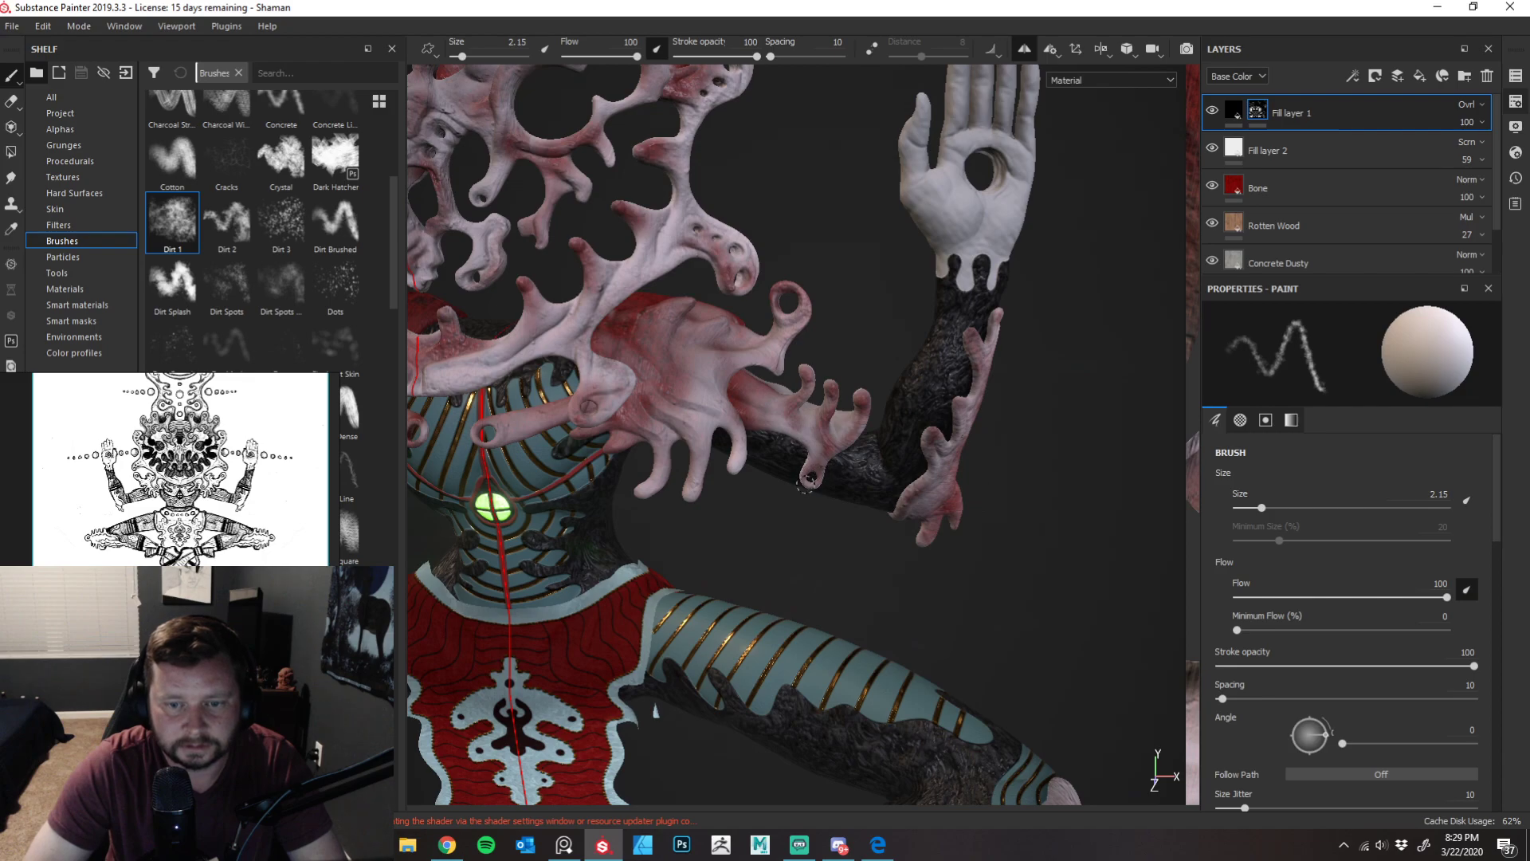
left_click_drag(820, 495, 847, 364, "alt")
right_click_drag(847, 364, 829, 389, "alt")
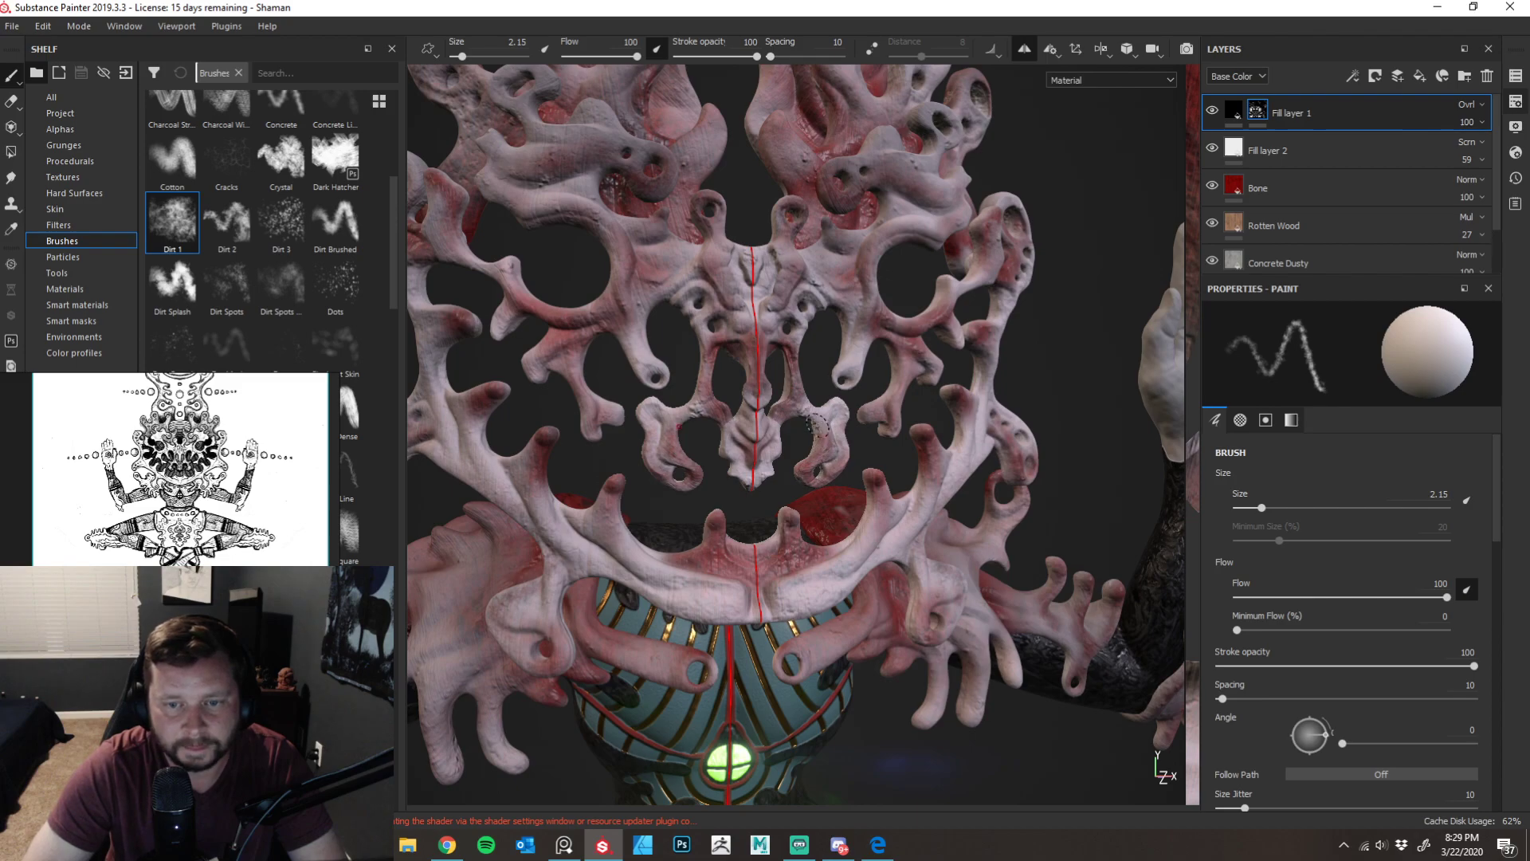
mouse_move(877, 437)
left_mouse_down("alt")
mouse_move(829, 451)
mouse_move(834, 416)
mouse_move(940, 405)
mouse_move(1108, 348)
mouse_move(984, 351)
mouse_move(990, 328)
mouse_move(1020, 349)
mouse_move(973, 332)
left_mouse_up("alt")
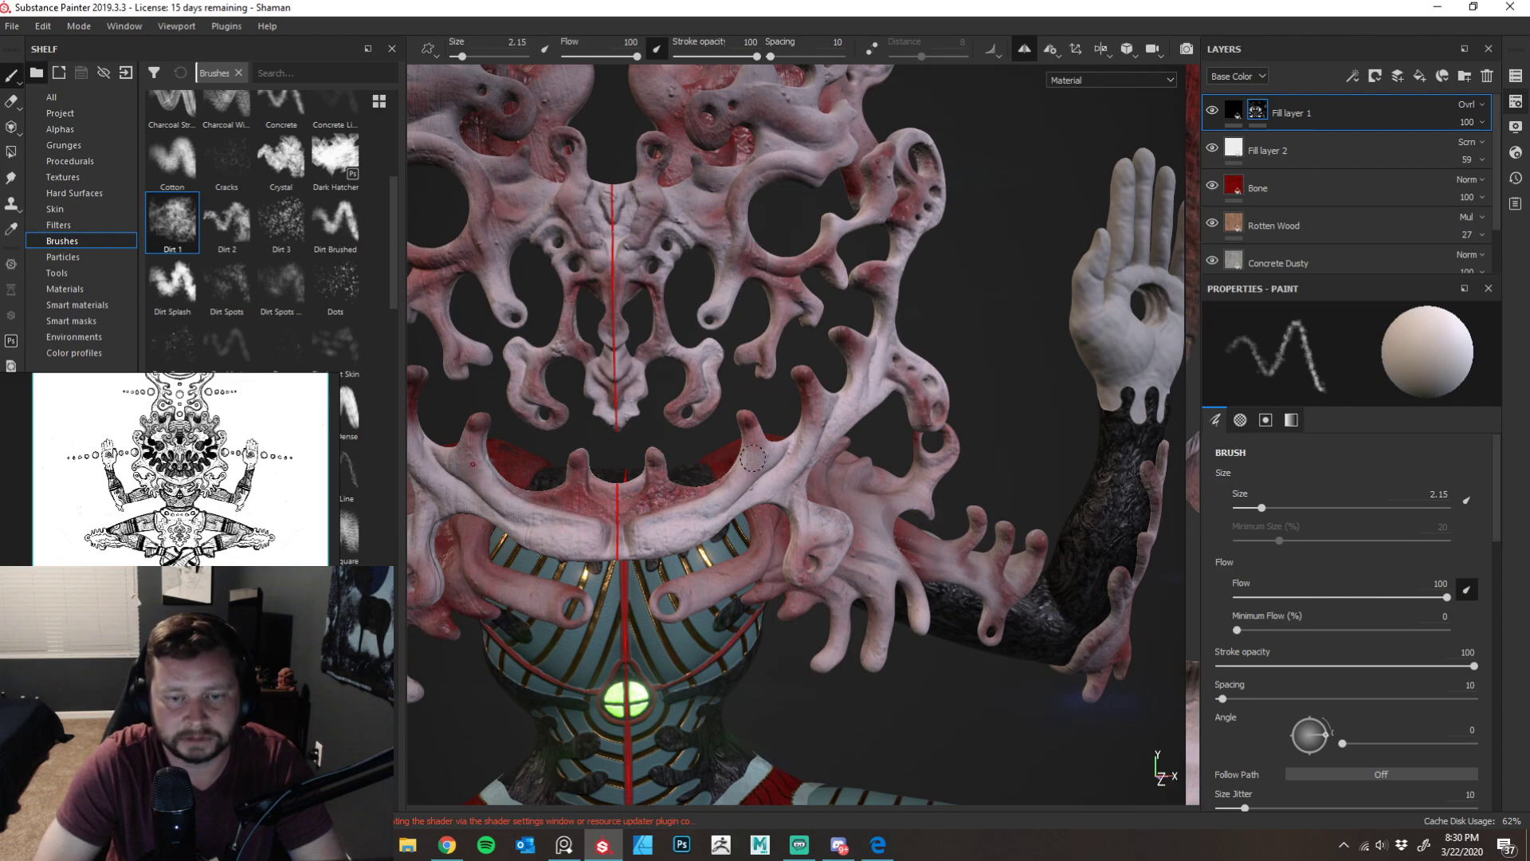
mouse_move(953, 332)
left_mouse_down("alt")
mouse_move(944, 369)
mouse_move(1001, 343)
mouse_move(830, 491)
left_mouse_up("alt")
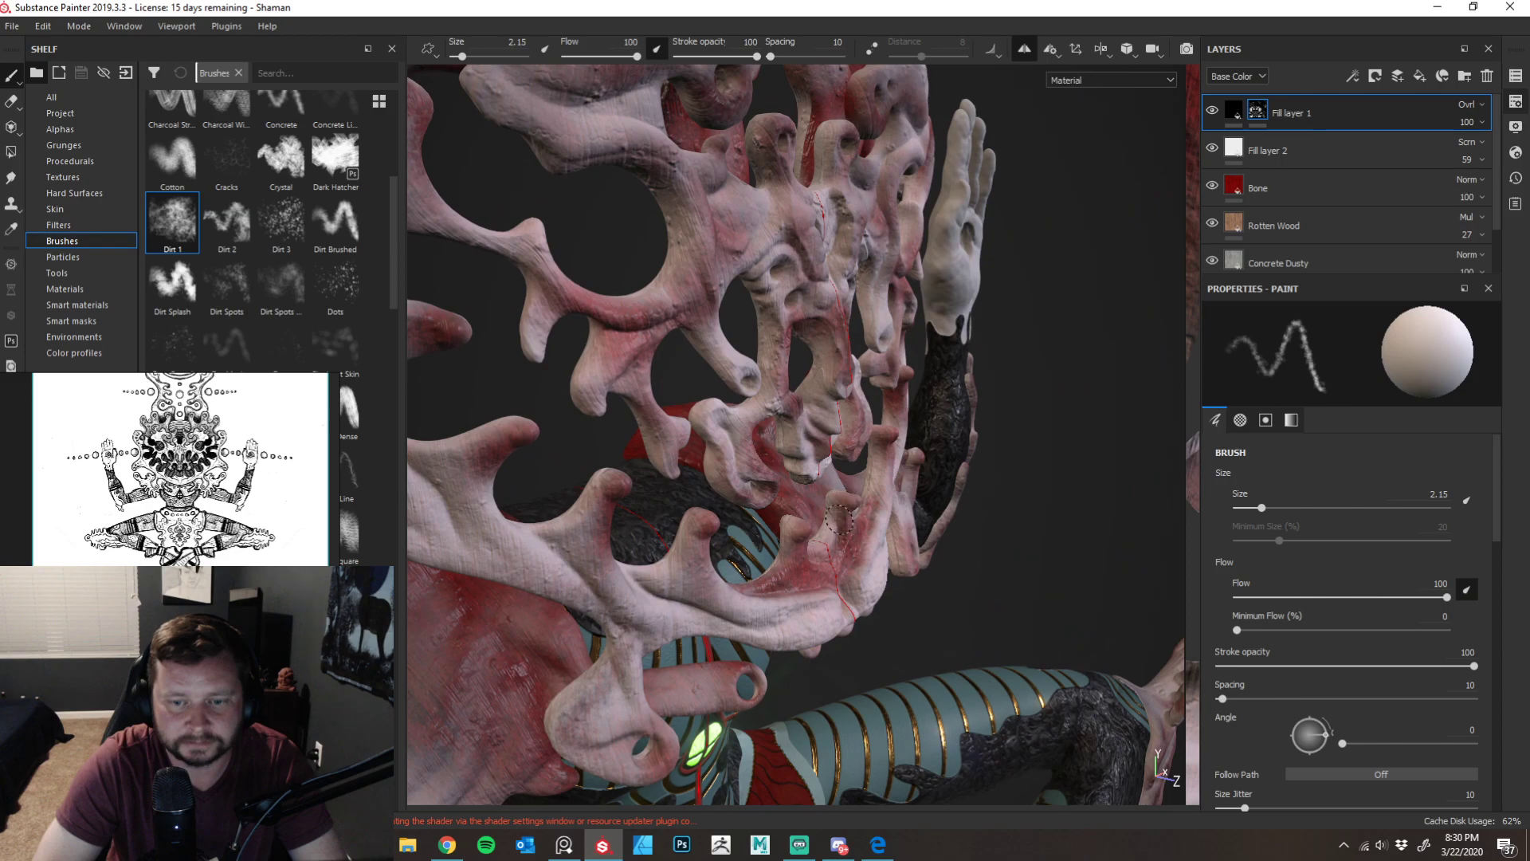
mouse_move(839, 503)
left_mouse_down("alt")
mouse_move(1145, 519)
mouse_move(1032, 414)
left_mouse_up("alt")
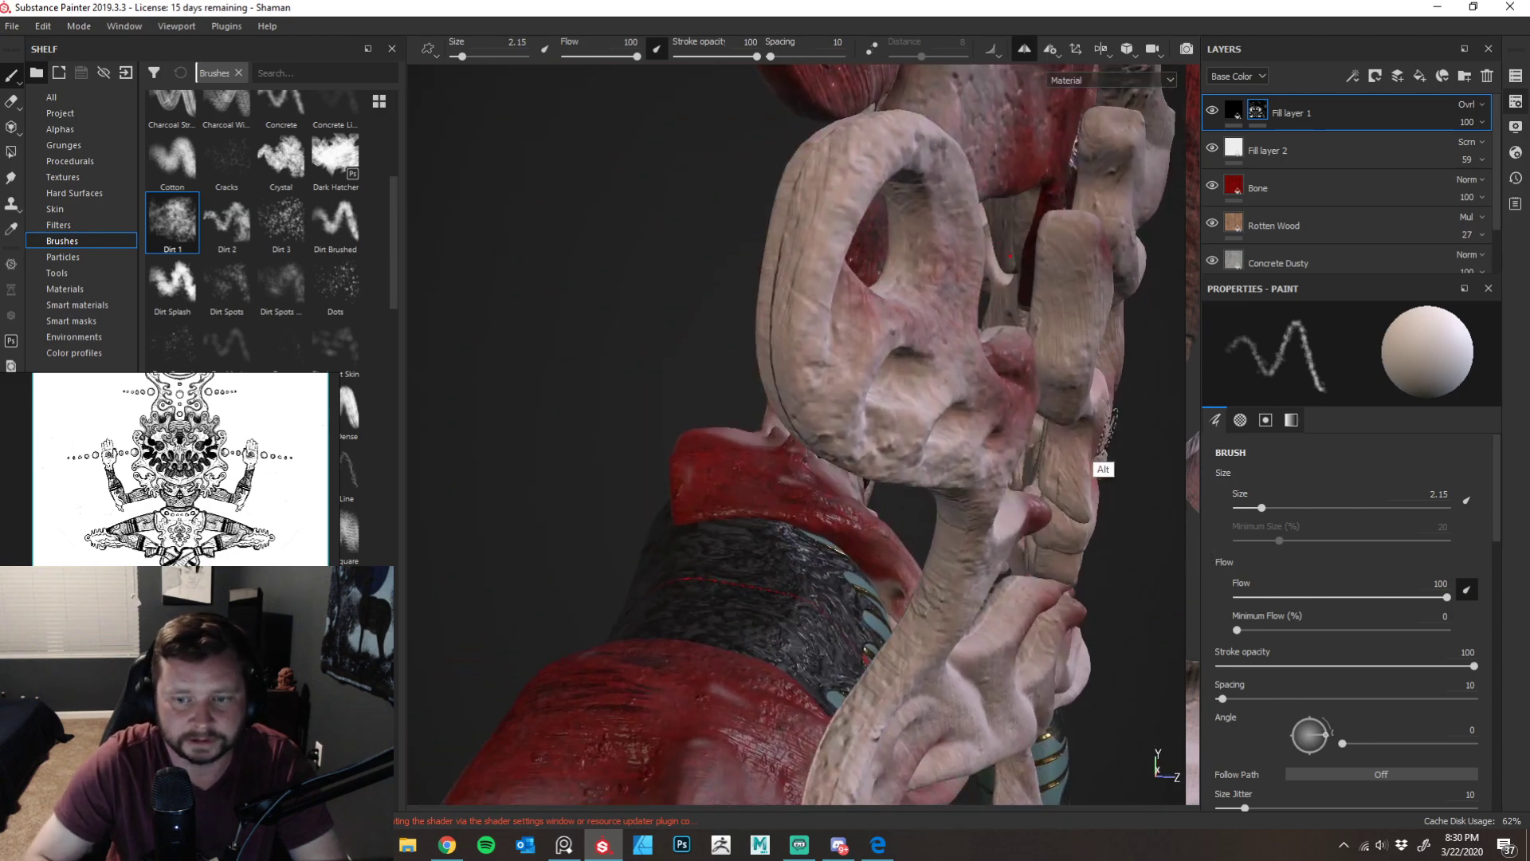
mouse_move(1171, 522)
left_mouse_down("alt")
mouse_move(967, 491)
mouse_move(1057, 595)
mouse_move(1015, 523)
mouse_move(1044, 430)
left_mouse_up("alt")
mouse_move(1044, 430)
right_mouse_down("alt")
mouse_move(1078, 325)
mouse_move(1001, 352)
mouse_move(1052, 426)
right_mouse_up("alt")
mouse_move(1052, 425)
left_mouse_down("alt")
mouse_move(1072, 475)
mouse_move(1054, 478)
mouse_move(1068, 492)
mouse_move(1082, 479)
left_mouse_up("alt")
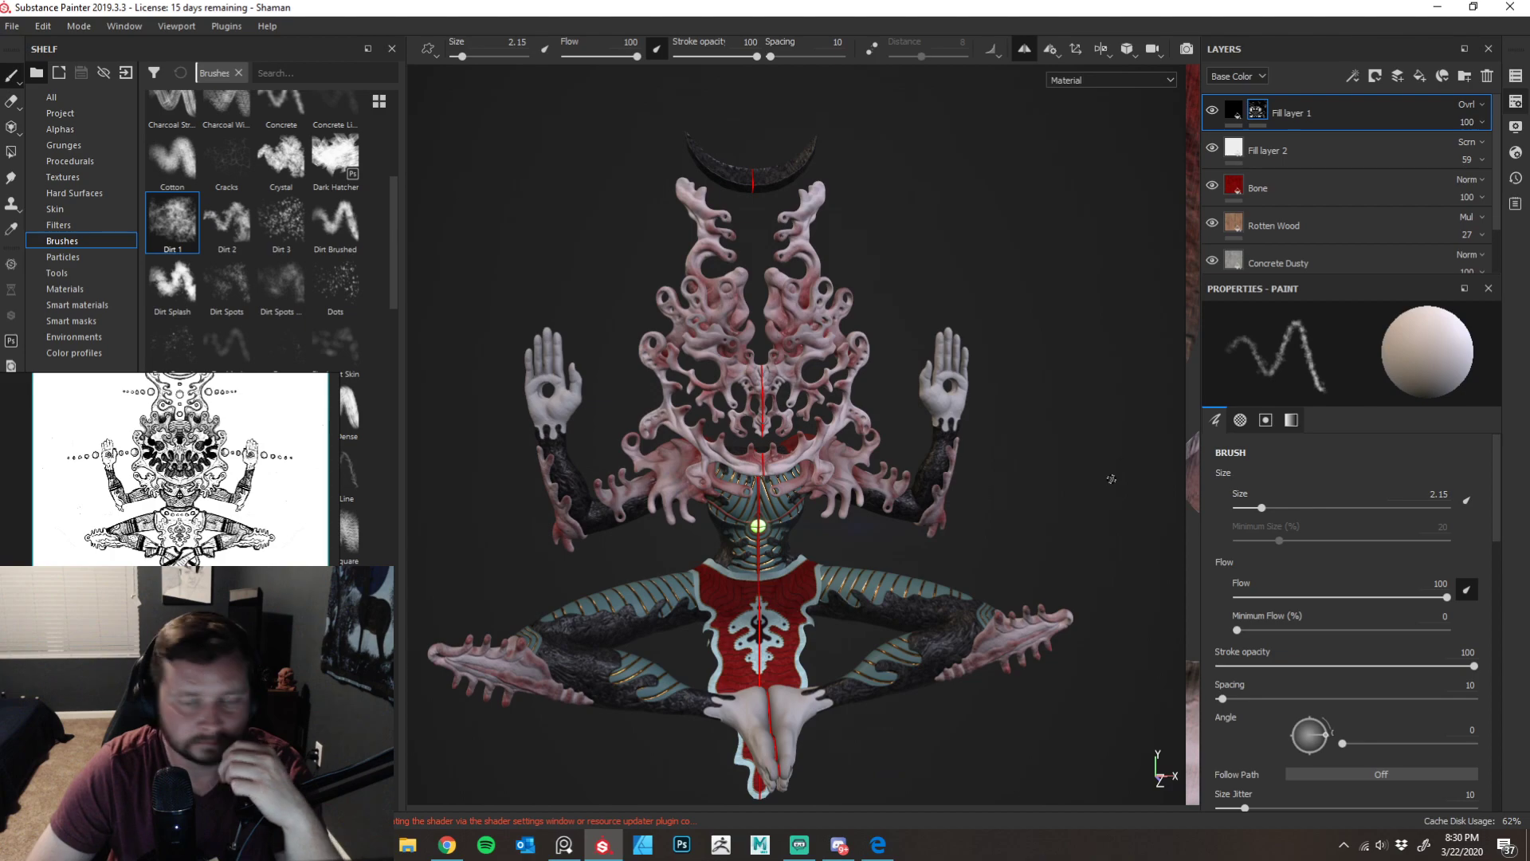
left_click_drag(1016, 390, 1068, 351, "alt")
scroll(1045, 457, "up", 5)
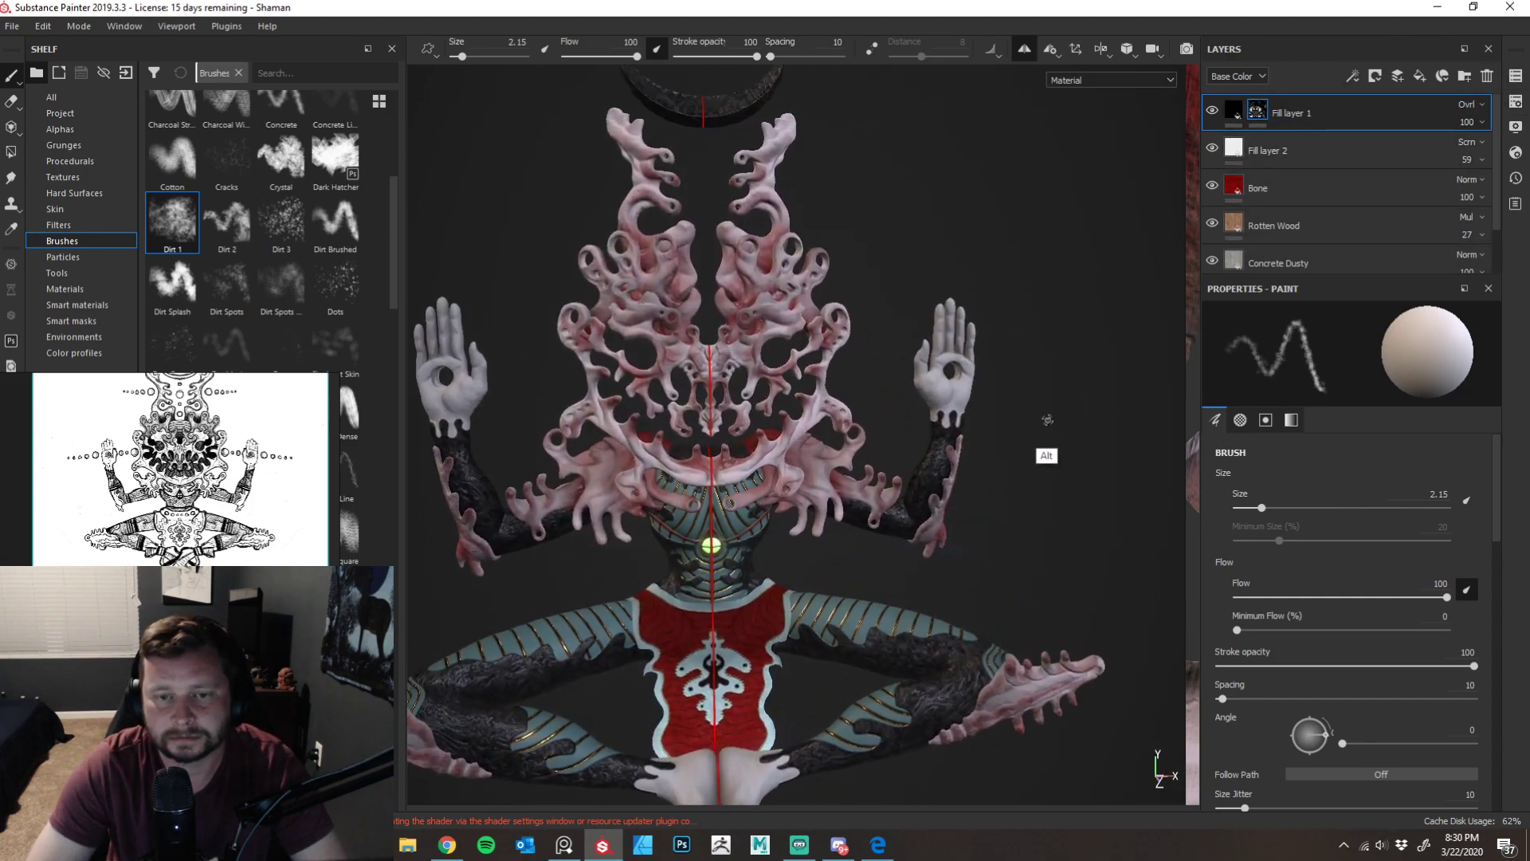
left_click_drag(864, 236, 1060, 269, "alt")
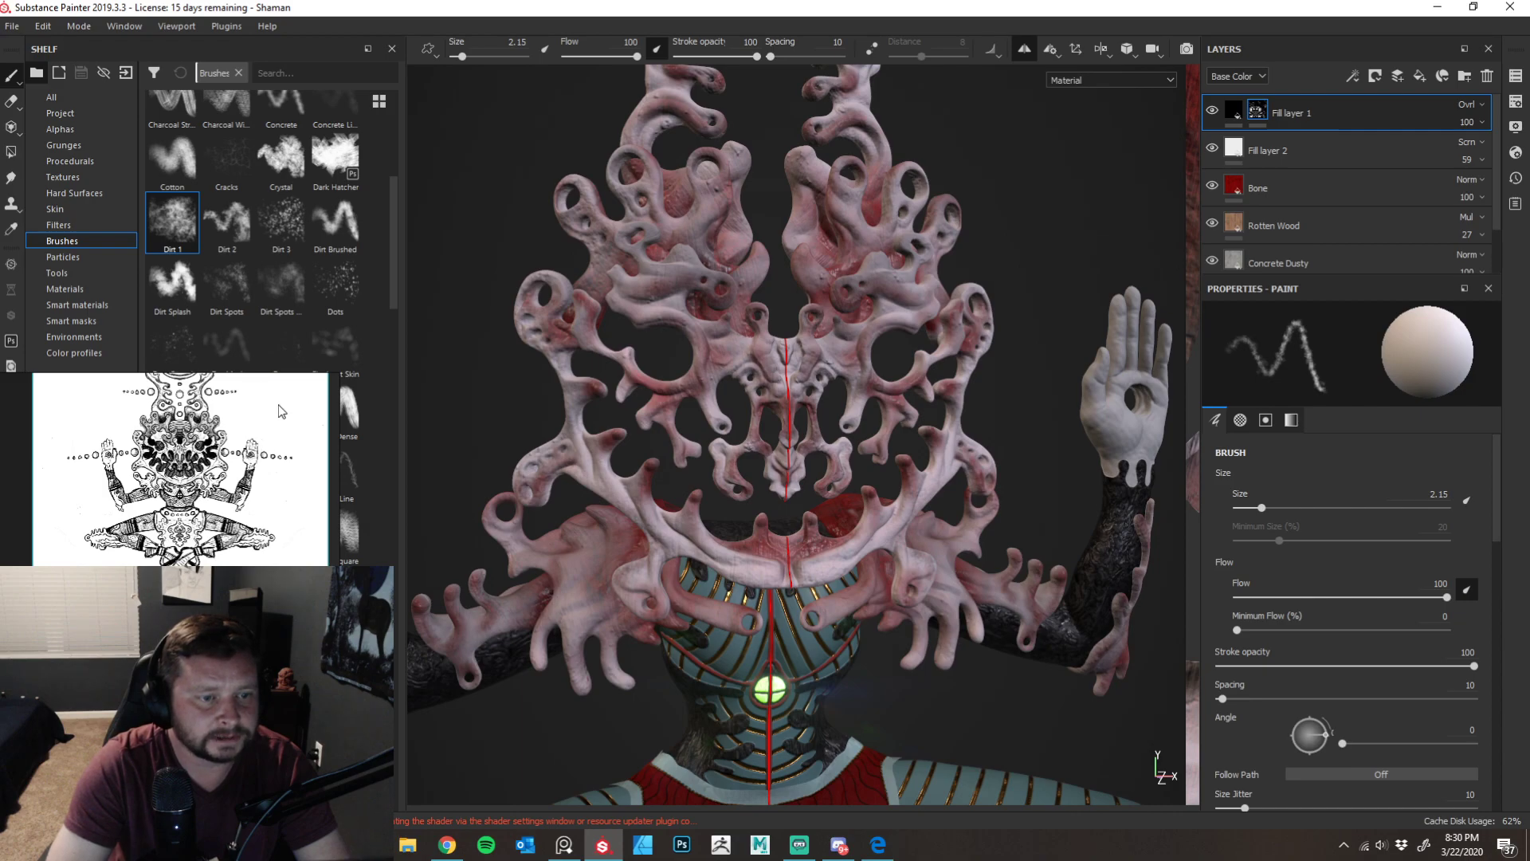
- Look through the shelf's smart materials and display the smart masks
mouse_move(395, 263)
left_mouse_down()
mouse_move(400, 301)
mouse_move(386, 184)
left_mouse_up()
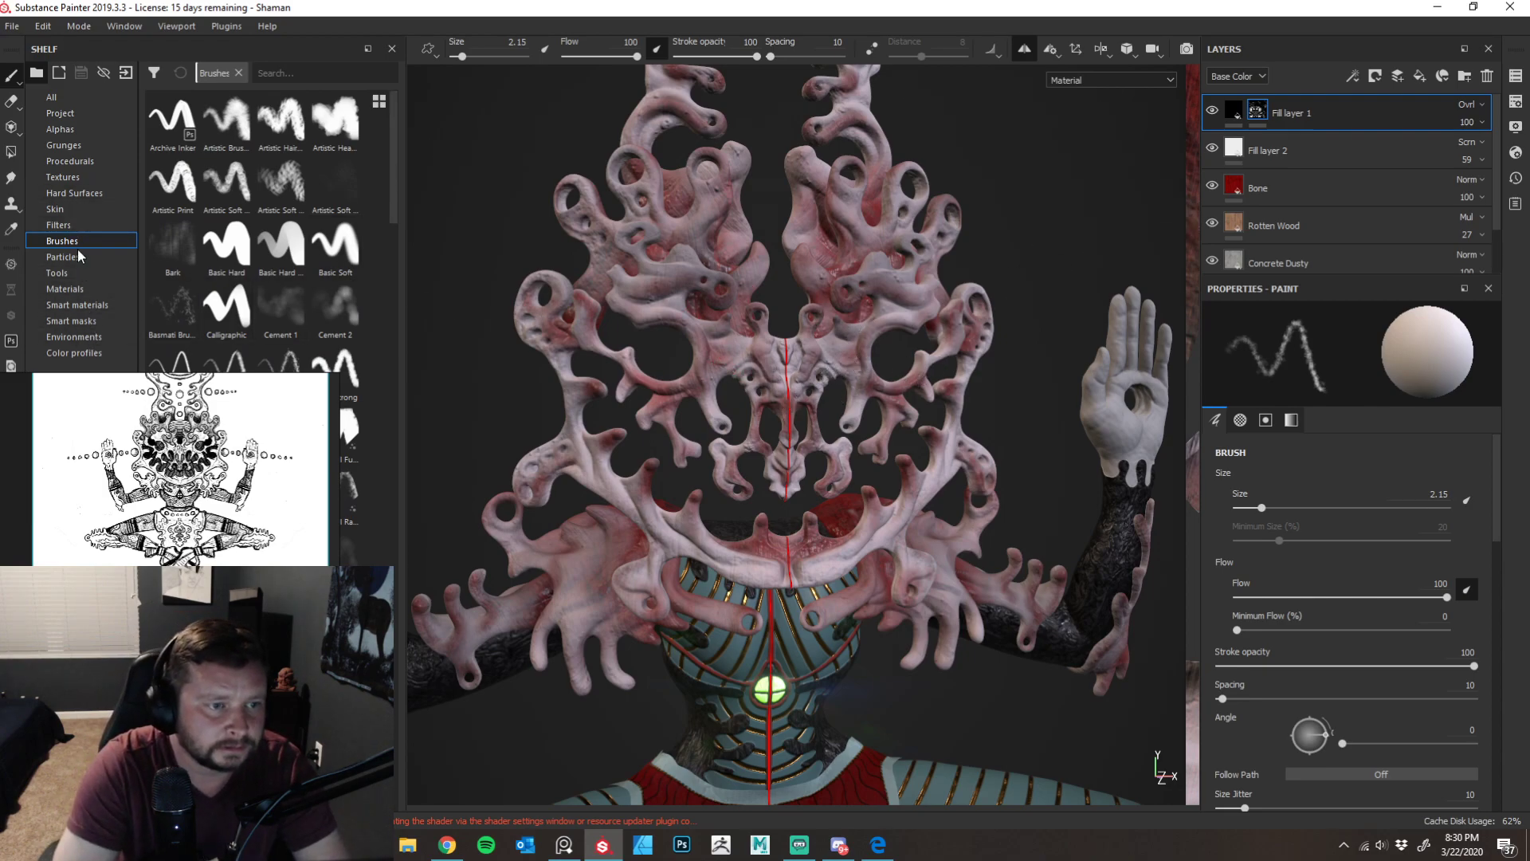
left_click(90, 304)
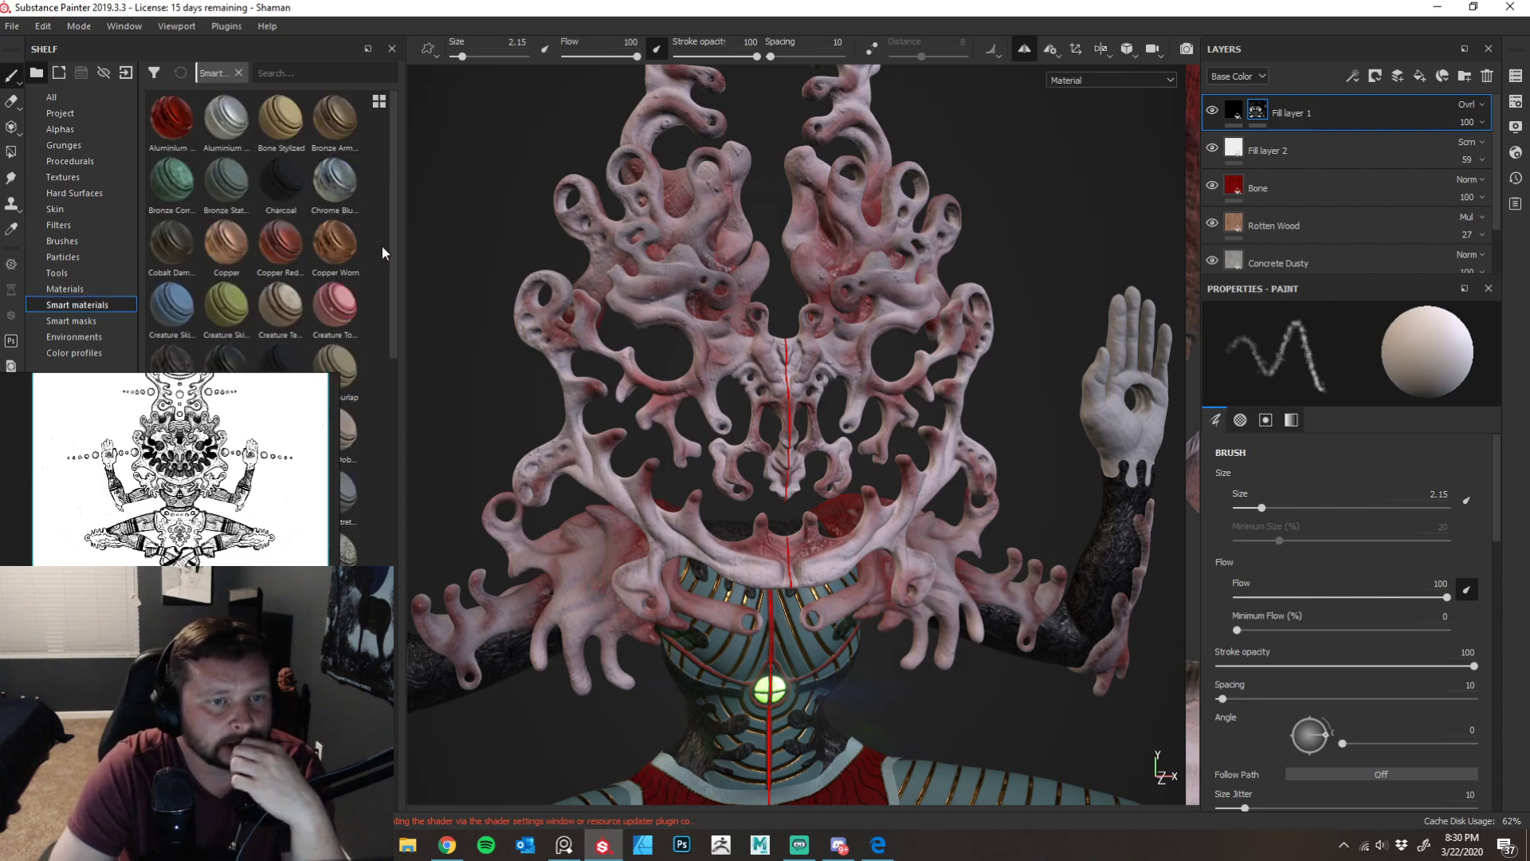
mouse_move(394, 242)
left_mouse_down()
mouse_move(398, 304)
mouse_move(385, 228)
left_mouse_up()
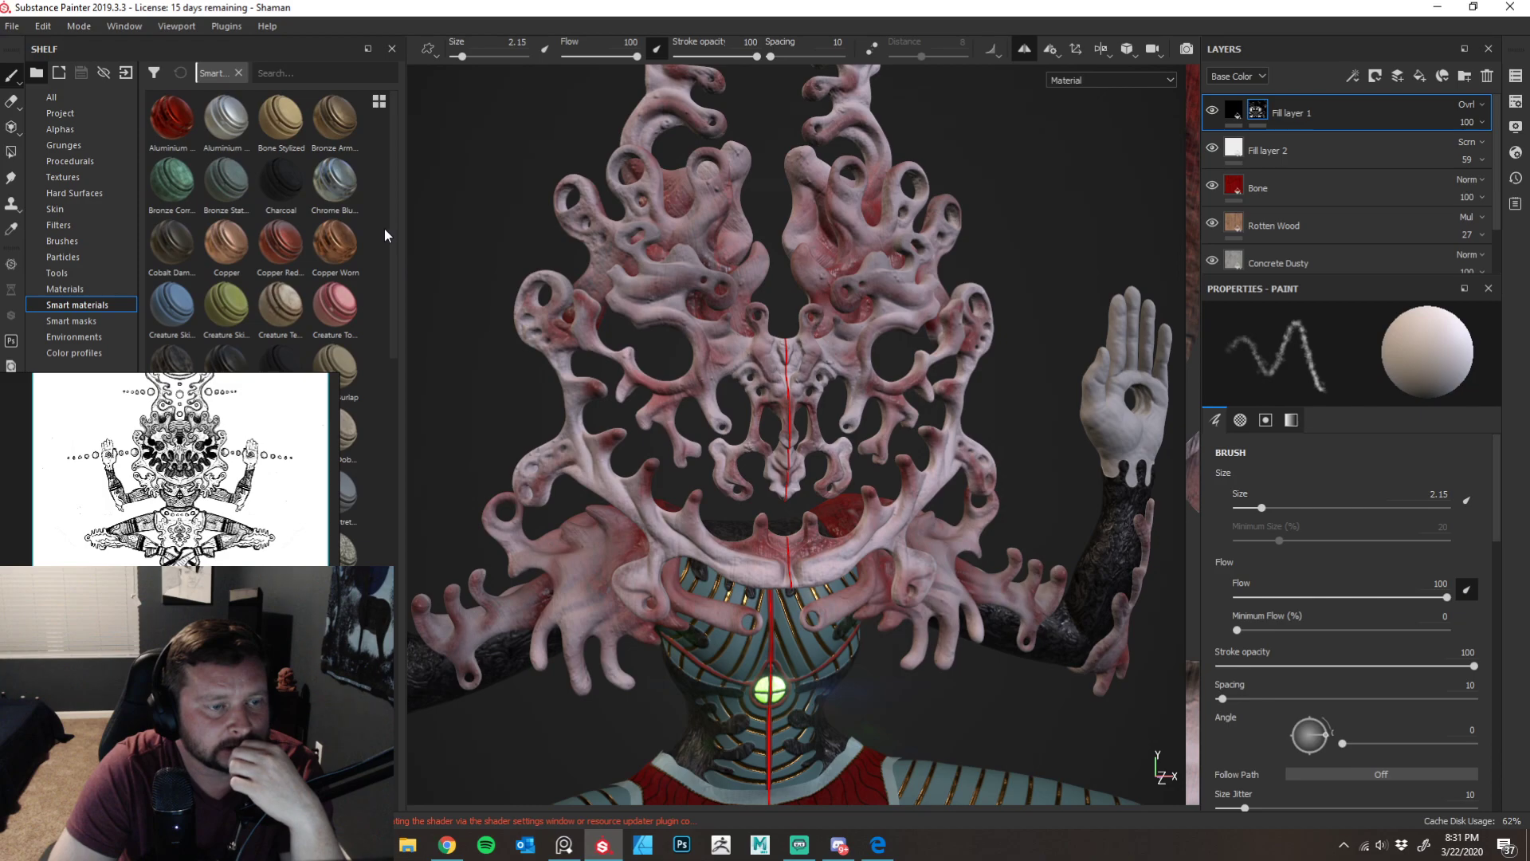
left_click(80, 322)
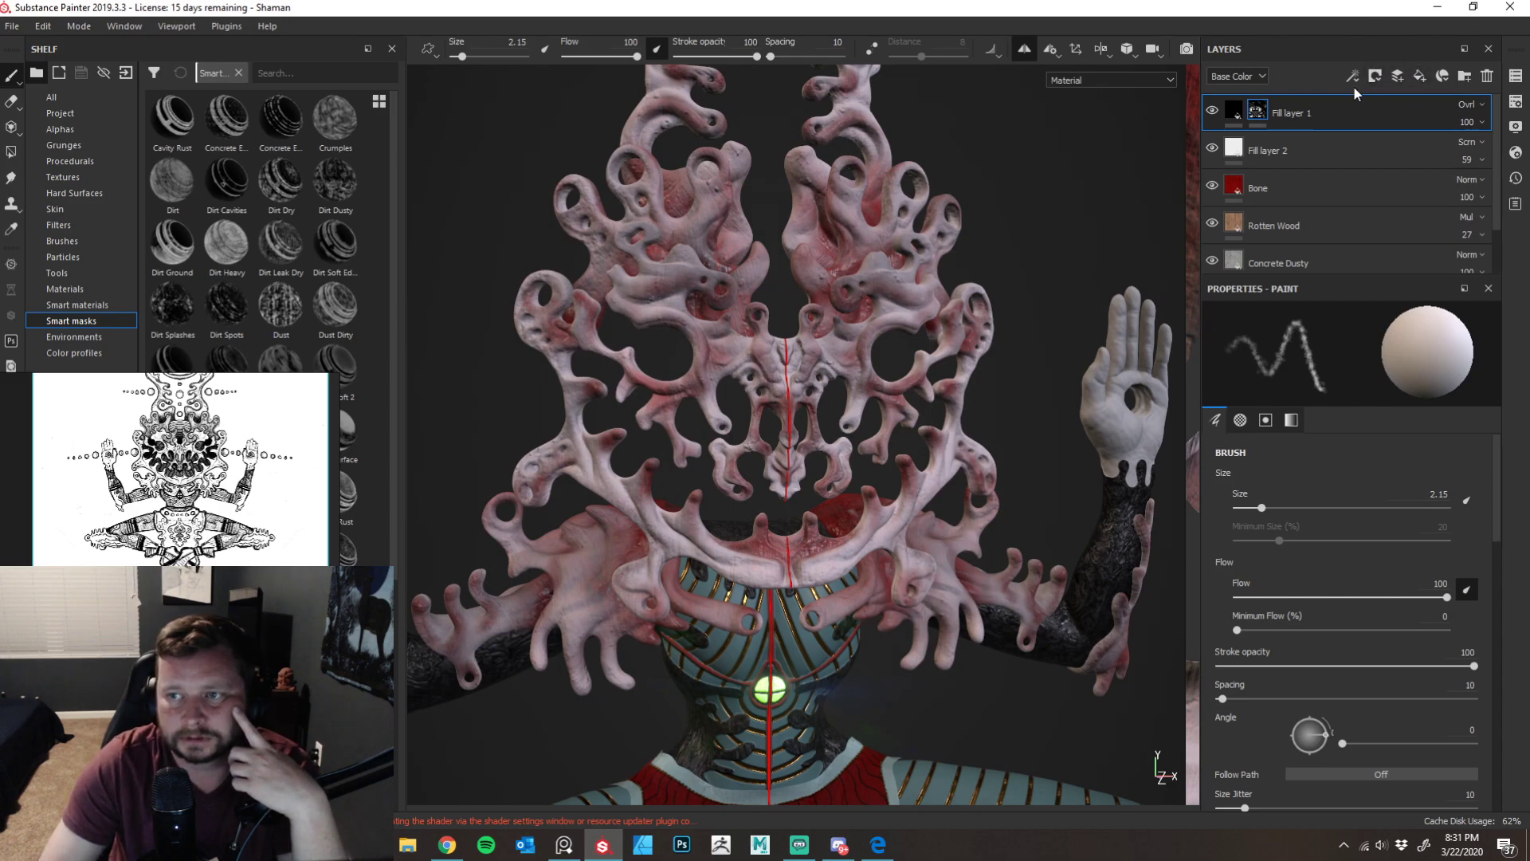
- Add a fill layer above Fill layer 1 with a dark red-brown base color (R 0.036, G 0.011, B 0.011) and 0.7630 roughness
left_click(1419, 78)
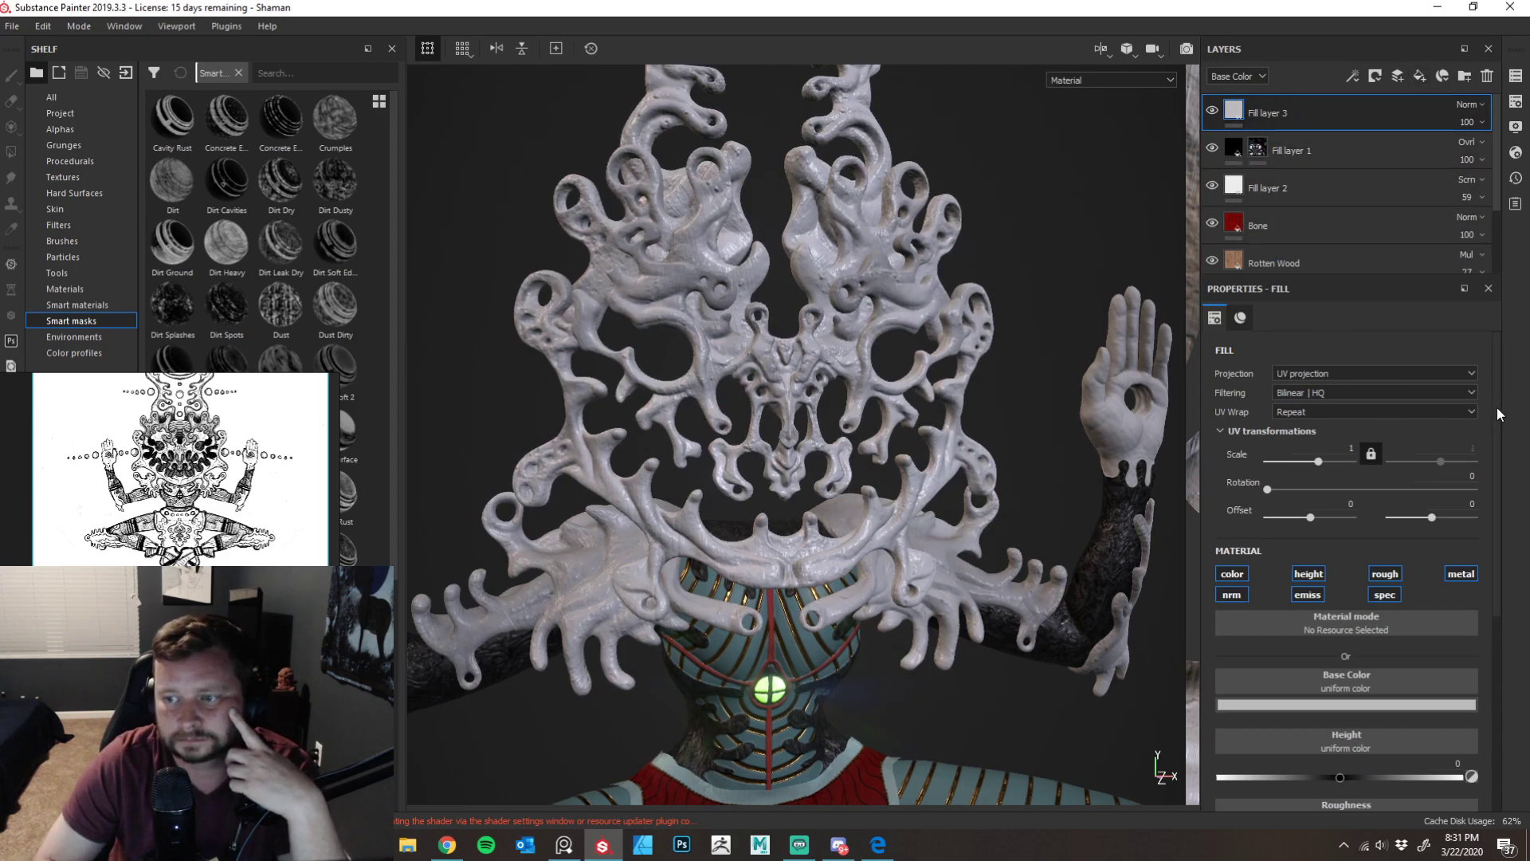
scroll(1491, 452, "down", 5)
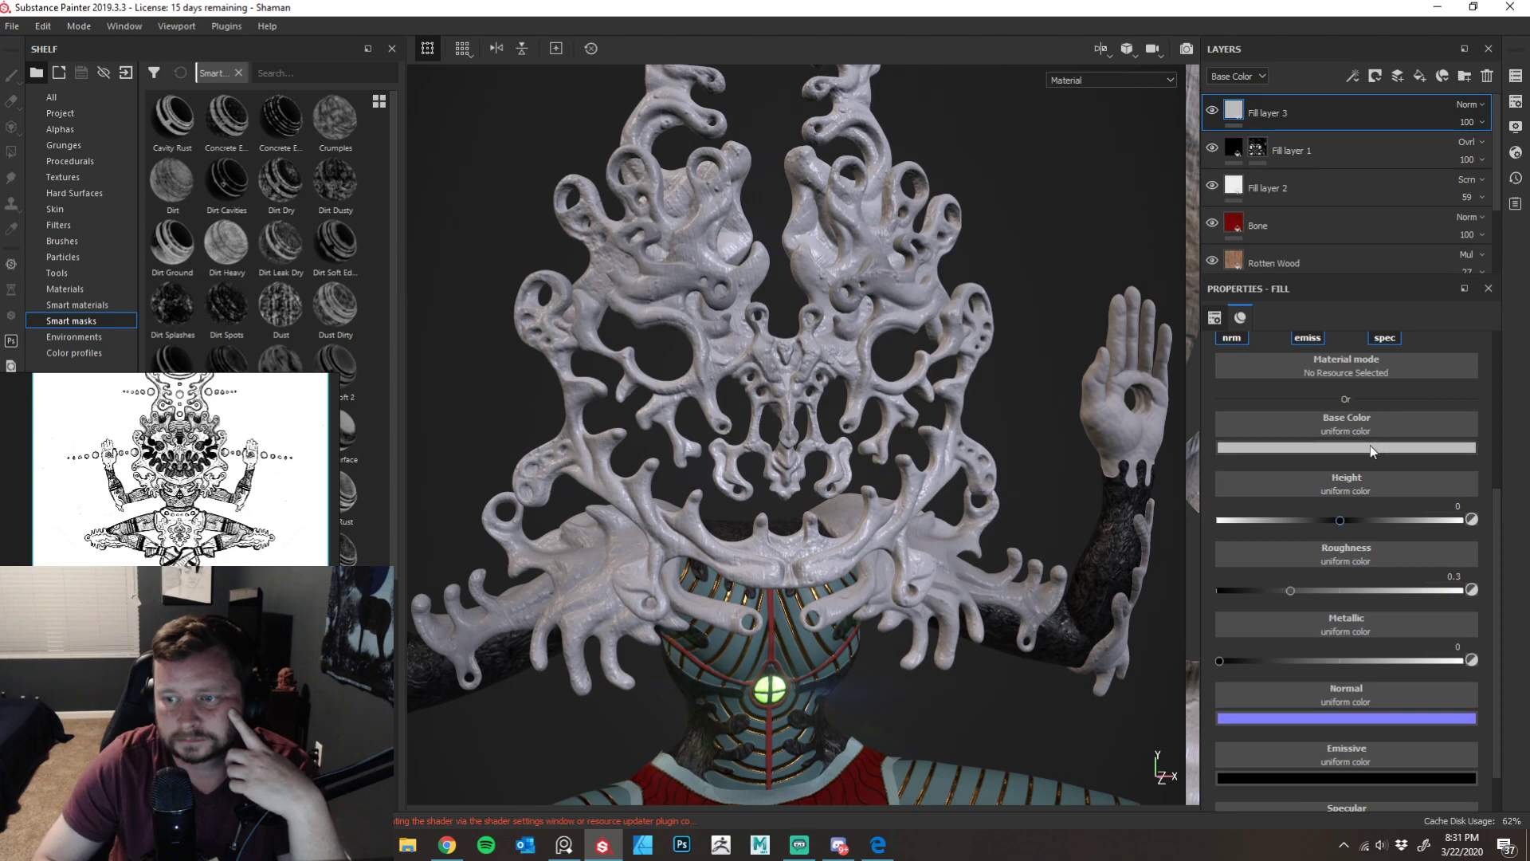
left_click(1355, 448)
left_click_drag(1315, 514, 1362, 587)
left_click(1359, 581)
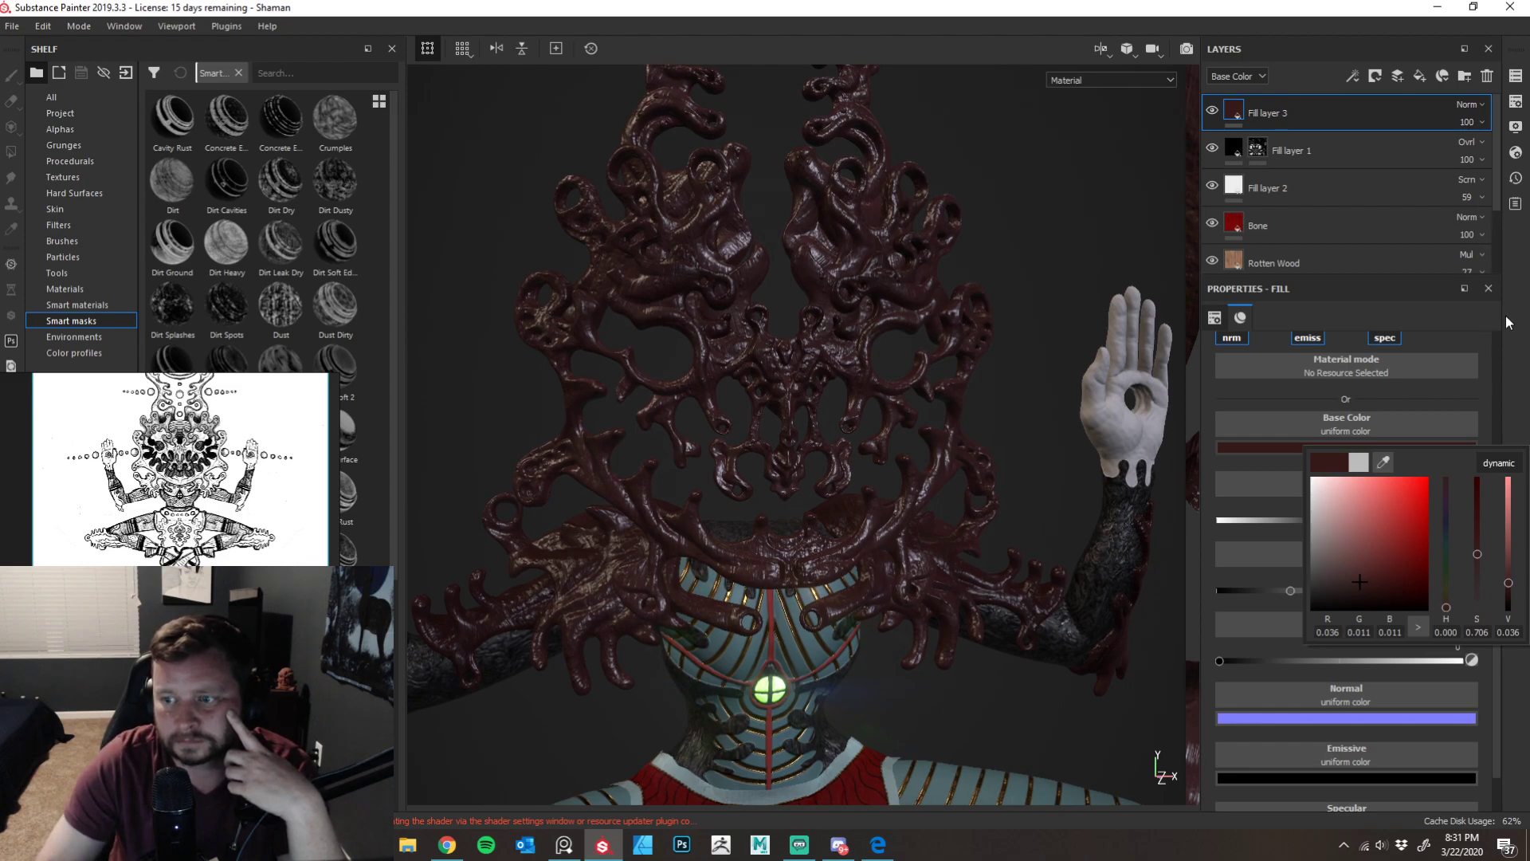
left_click(1510, 412)
left_click_drag(1299, 590, 1399, 604)
left_click_drag(1499, 536, 1490, 506)
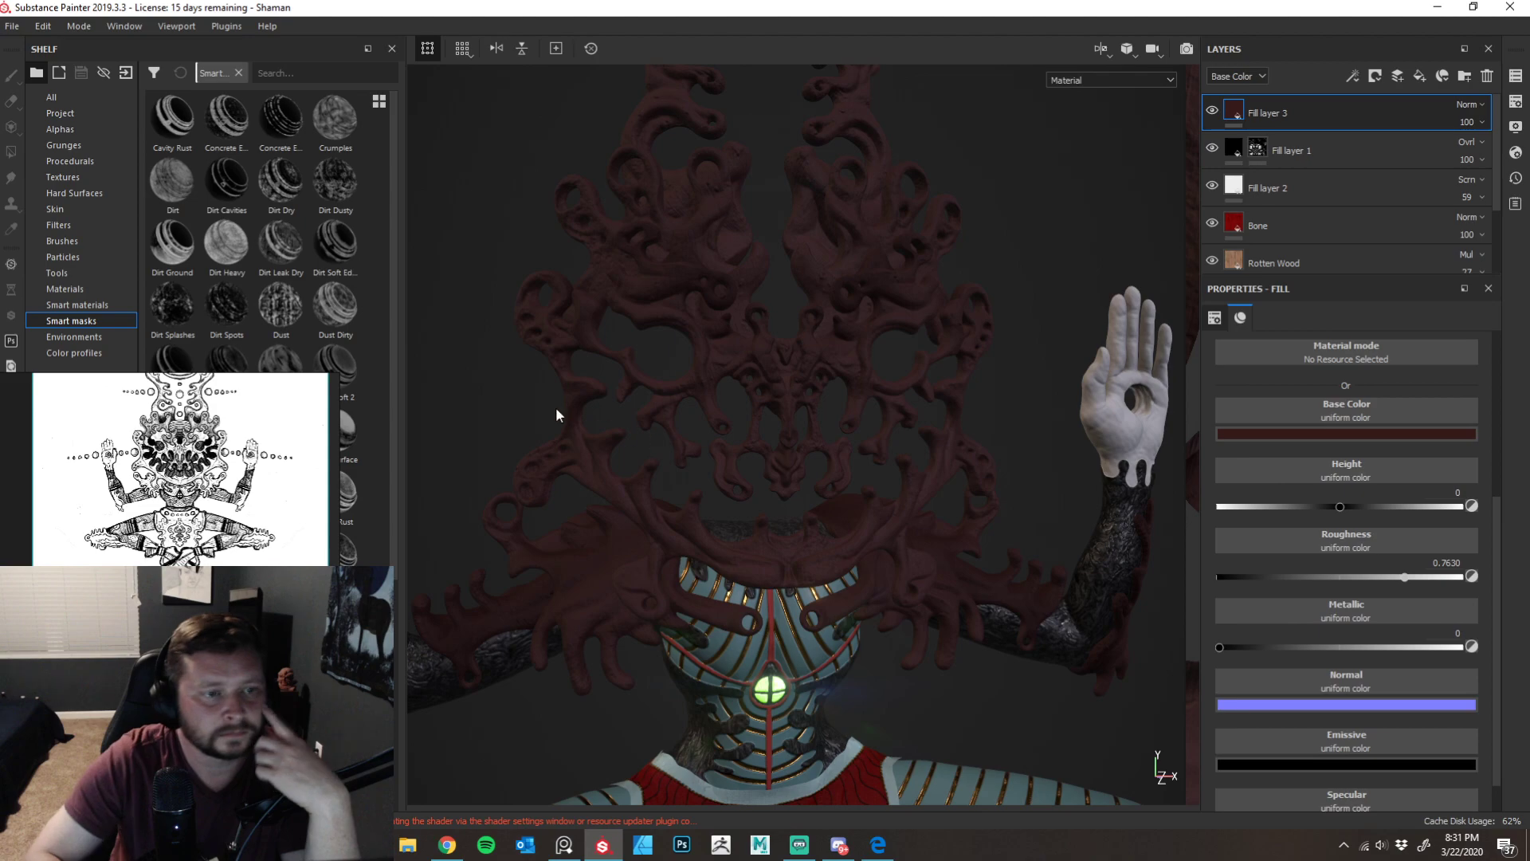
- Look through the smart masks in the shelf and try one with a Mask Editor generator on Fill layer 3
scroll(394, 207, "down", 1)
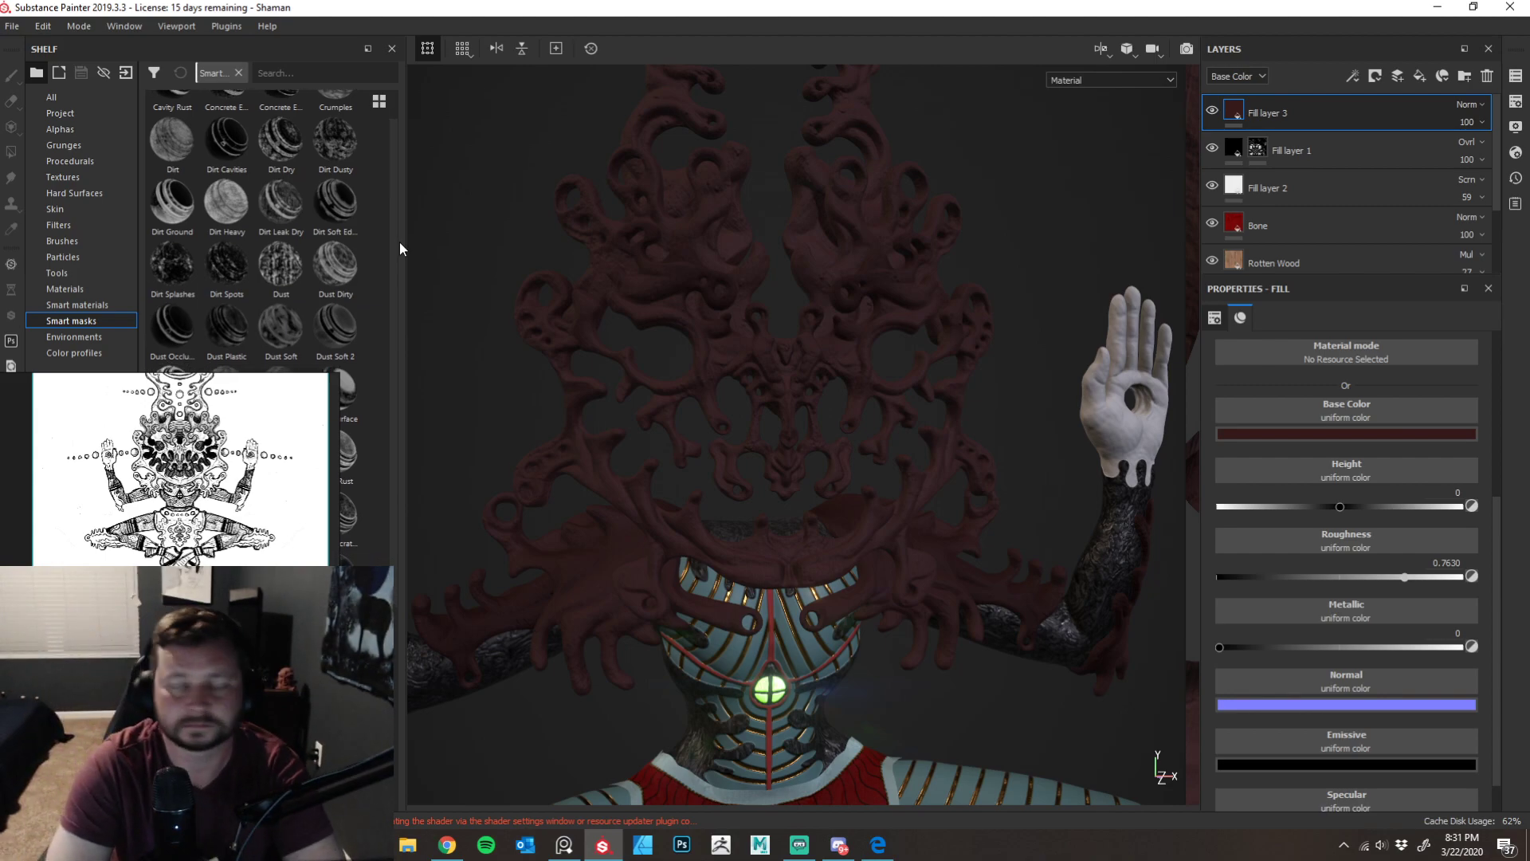
scroll(399, 242, "down", 1)
left_click_drag(400, 251, 400, 420)
left_click(341, 232)
scroll(391, 389, "down", 1)
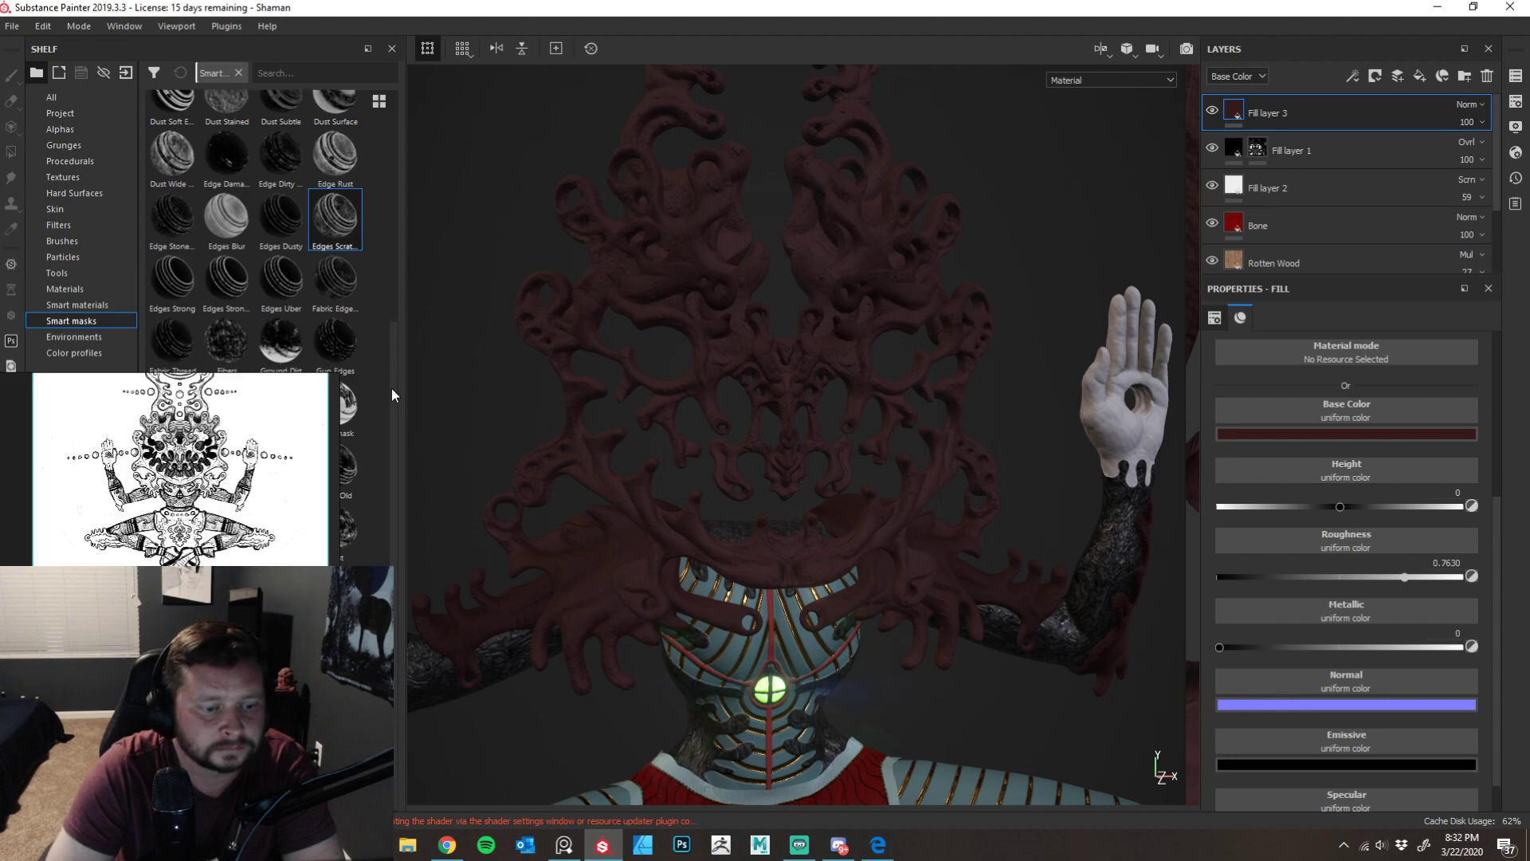
scroll(385, 351, "up", 3)
scroll(386, 277, "up", 2)
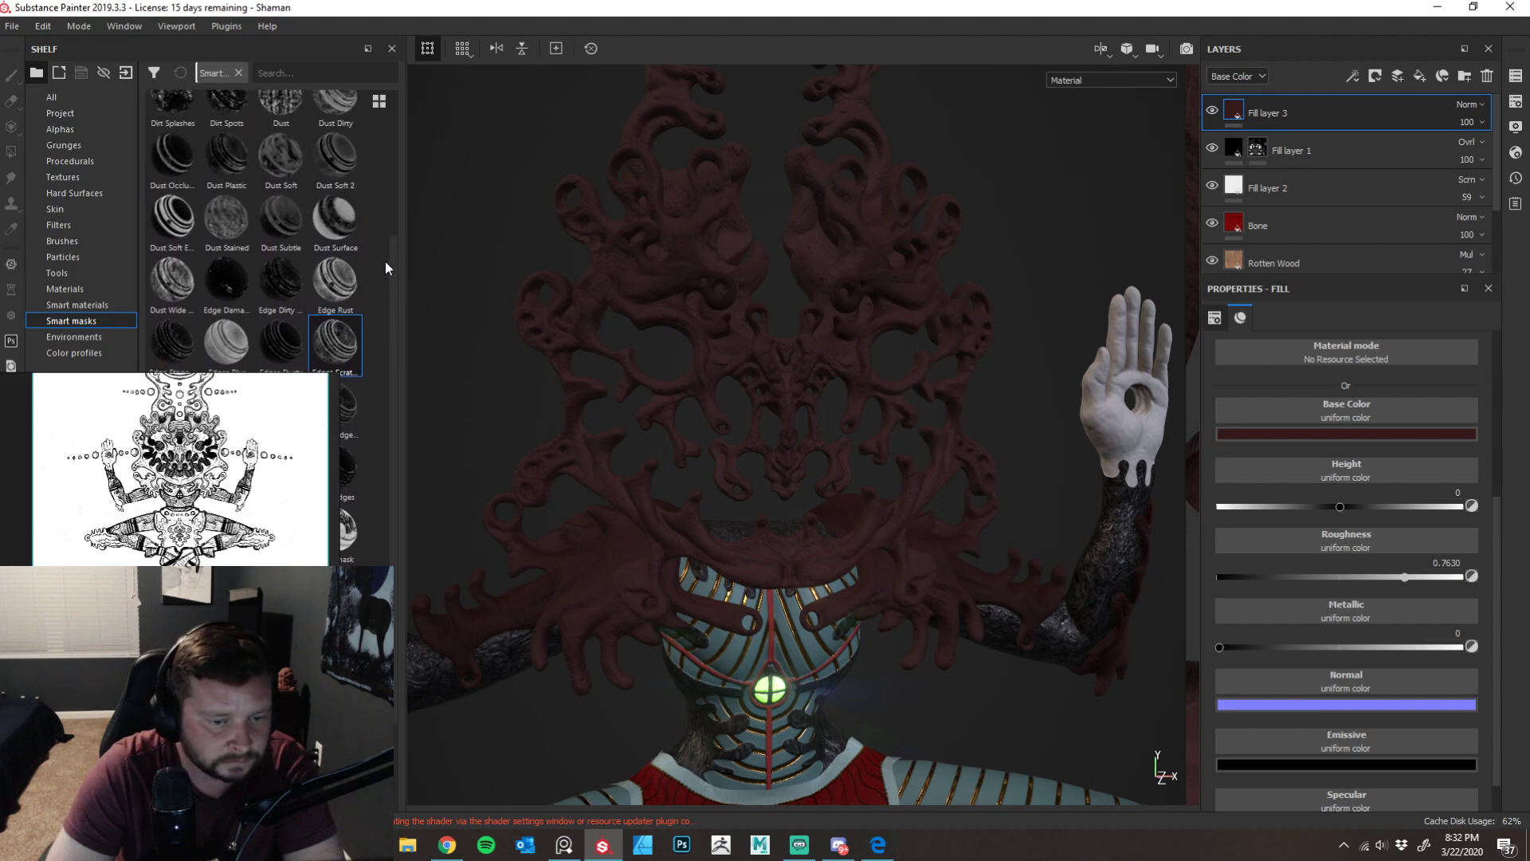
scroll(376, 224, "up", 1)
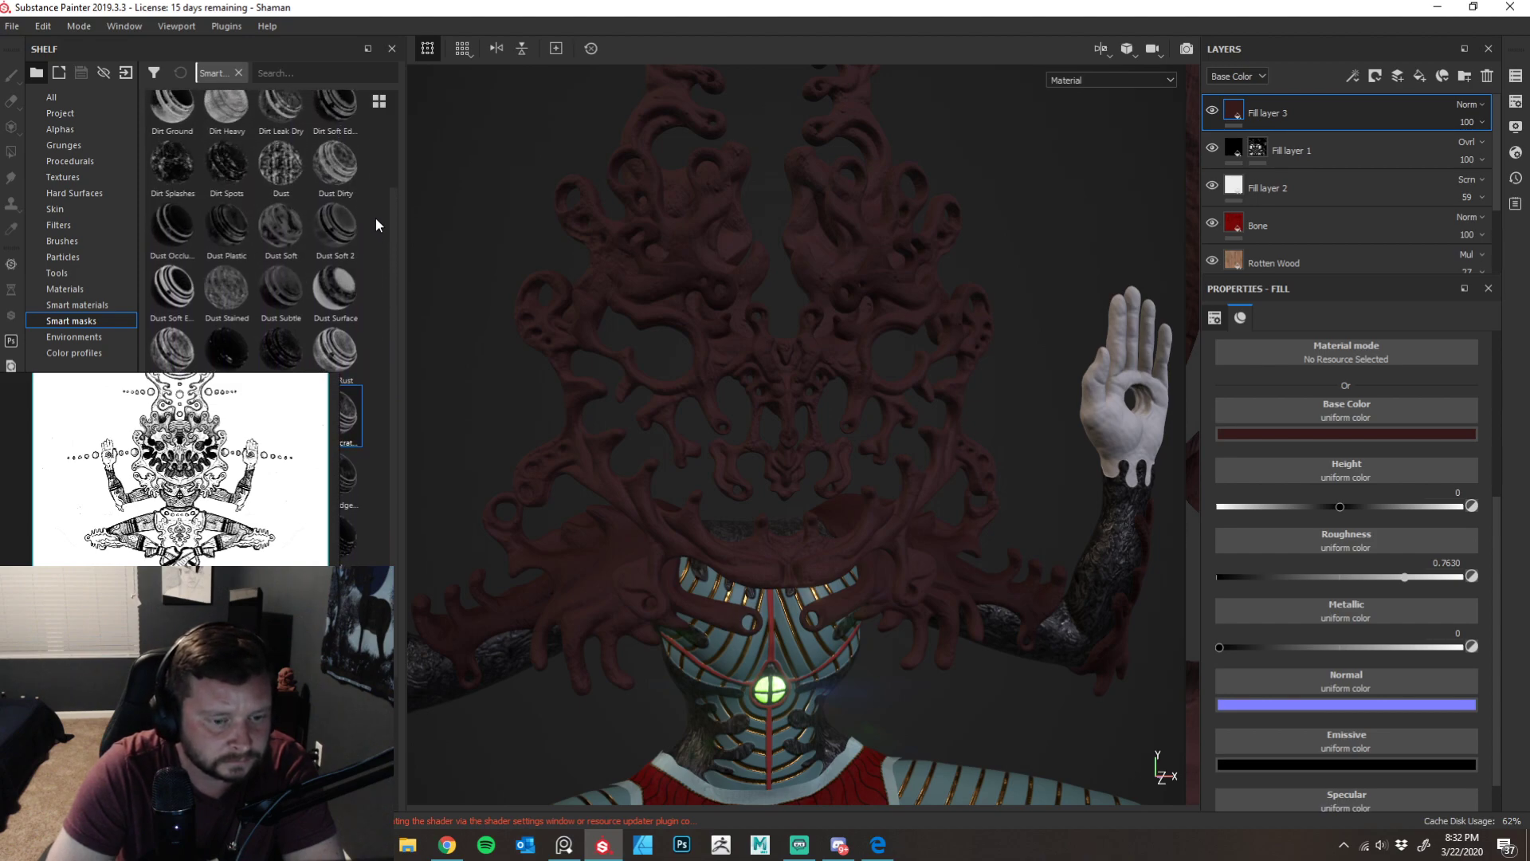
mouse_move(350, 609)
left_mouse_down()
mouse_move(411, 637)
mouse_move(1175, 235)
mouse_move(1281, 102)
left_mouse_up()
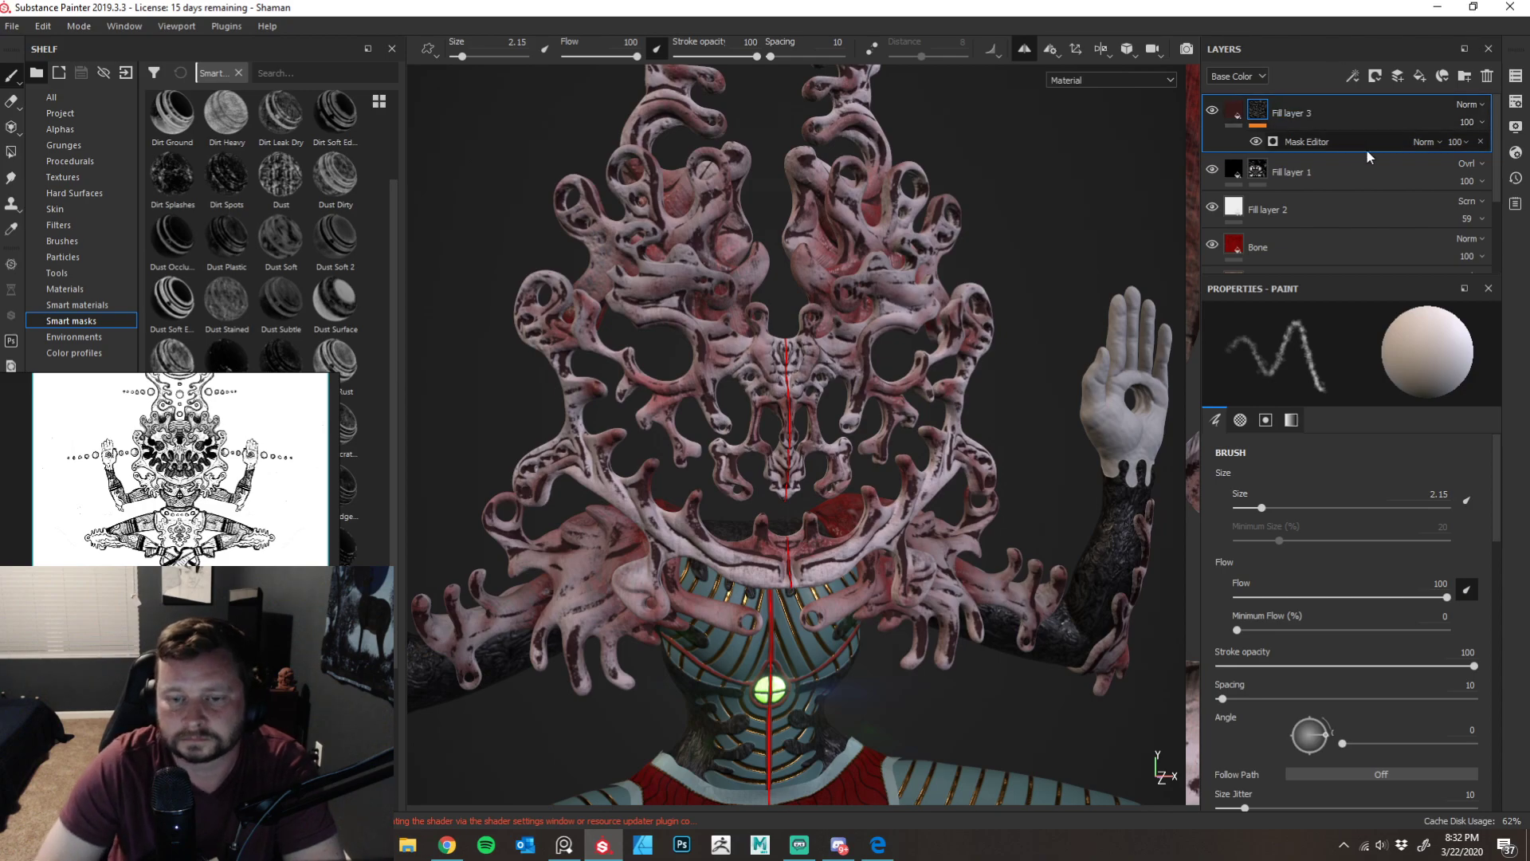
- Set the Fill layer 3 mask generator's global balance to 0.33 and its global contrast to 0.54
left_click(1307, 141)
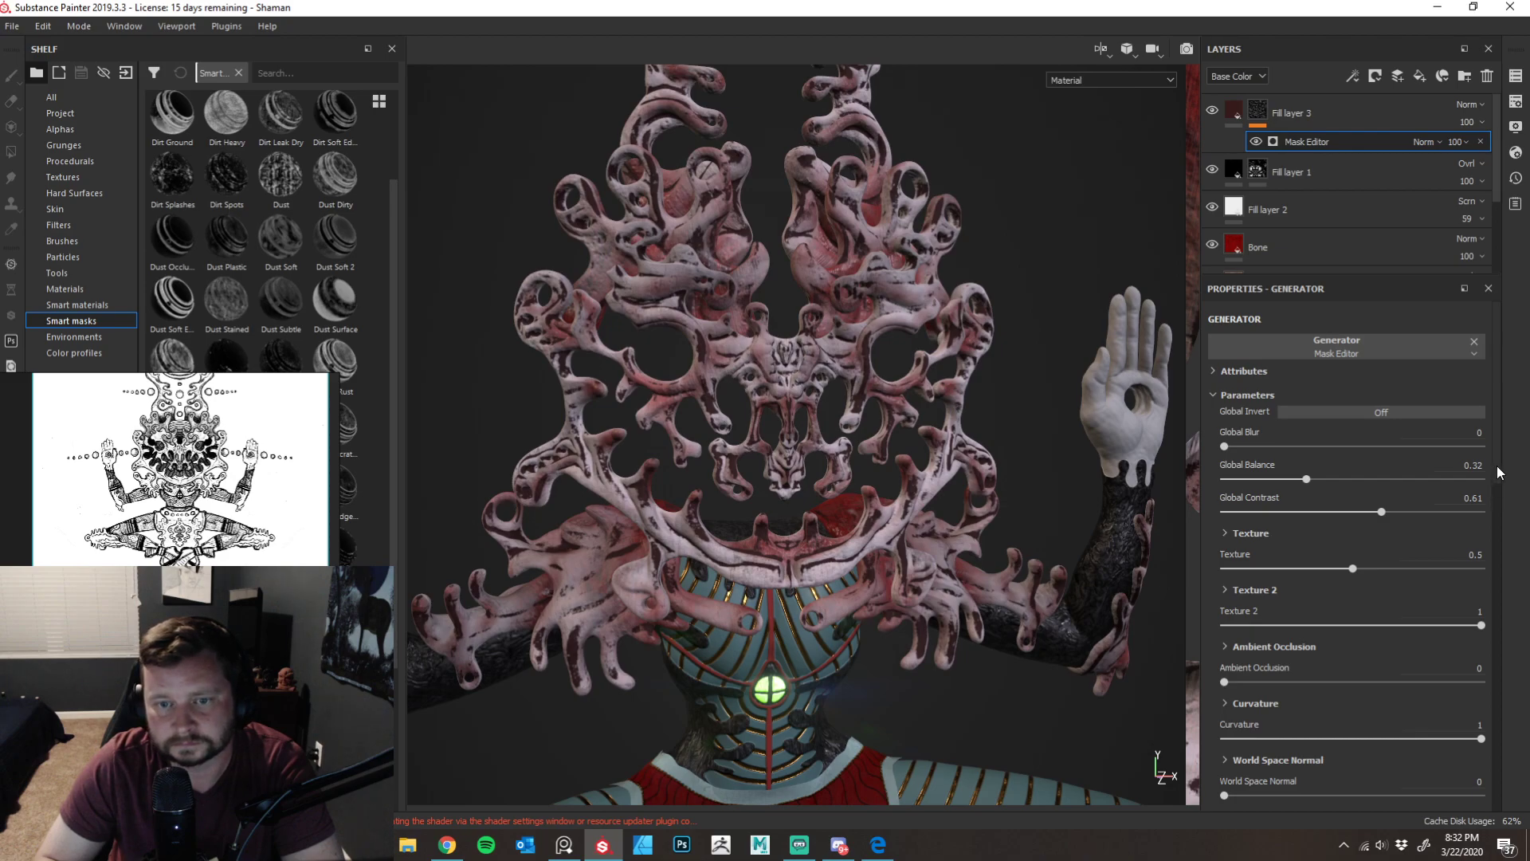
scroll(1500, 461, "down", 1)
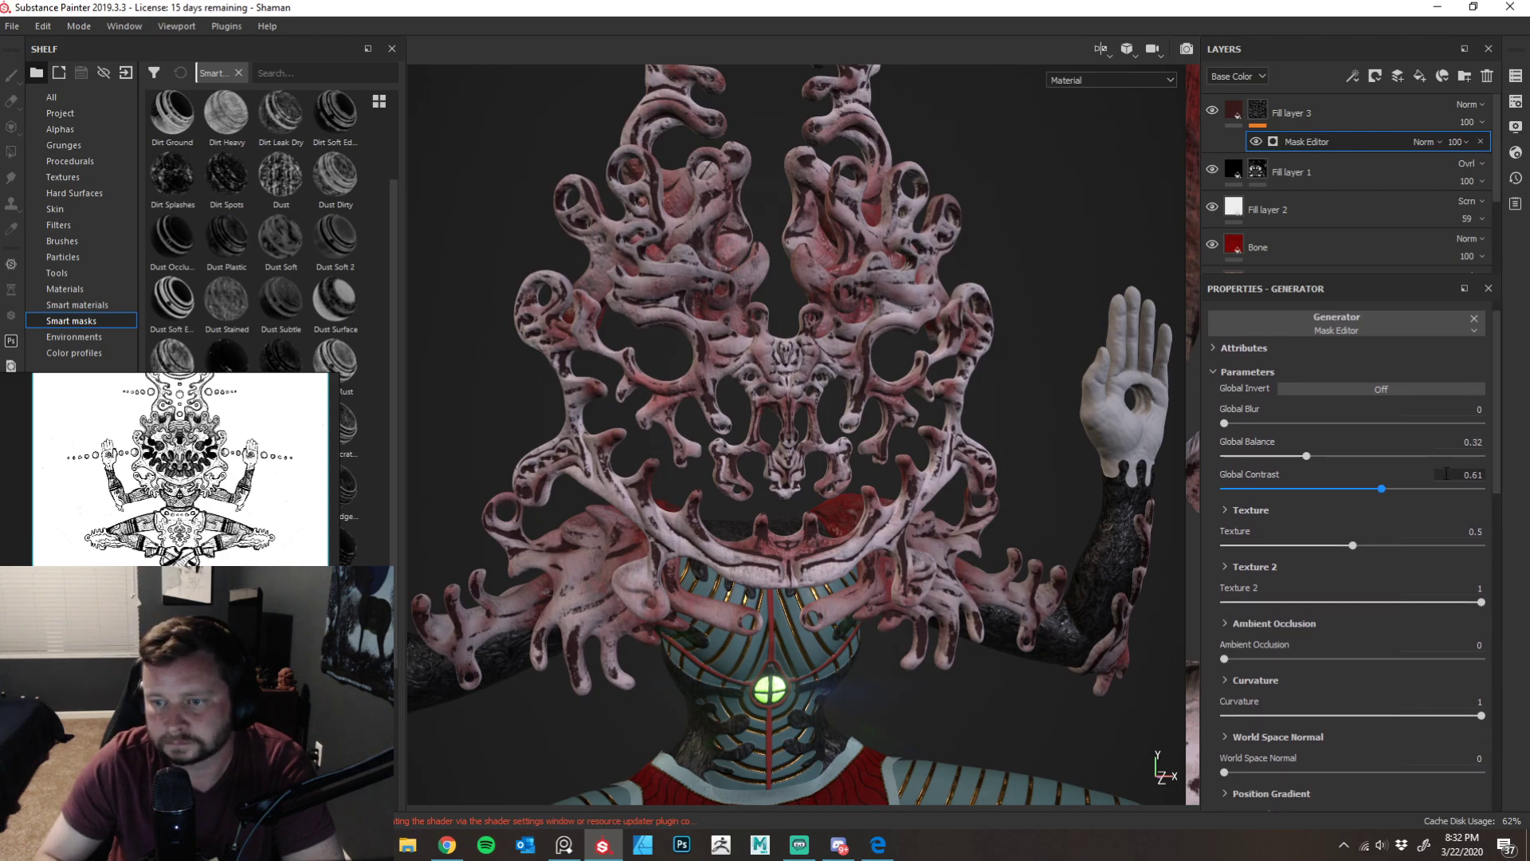
mouse_move(1306, 455)
left_mouse_down()
mouse_move(1245, 454)
mouse_move(1327, 456)
mouse_move(1292, 456)
mouse_move(1324, 456)
mouse_move(1310, 456)
left_mouse_up()
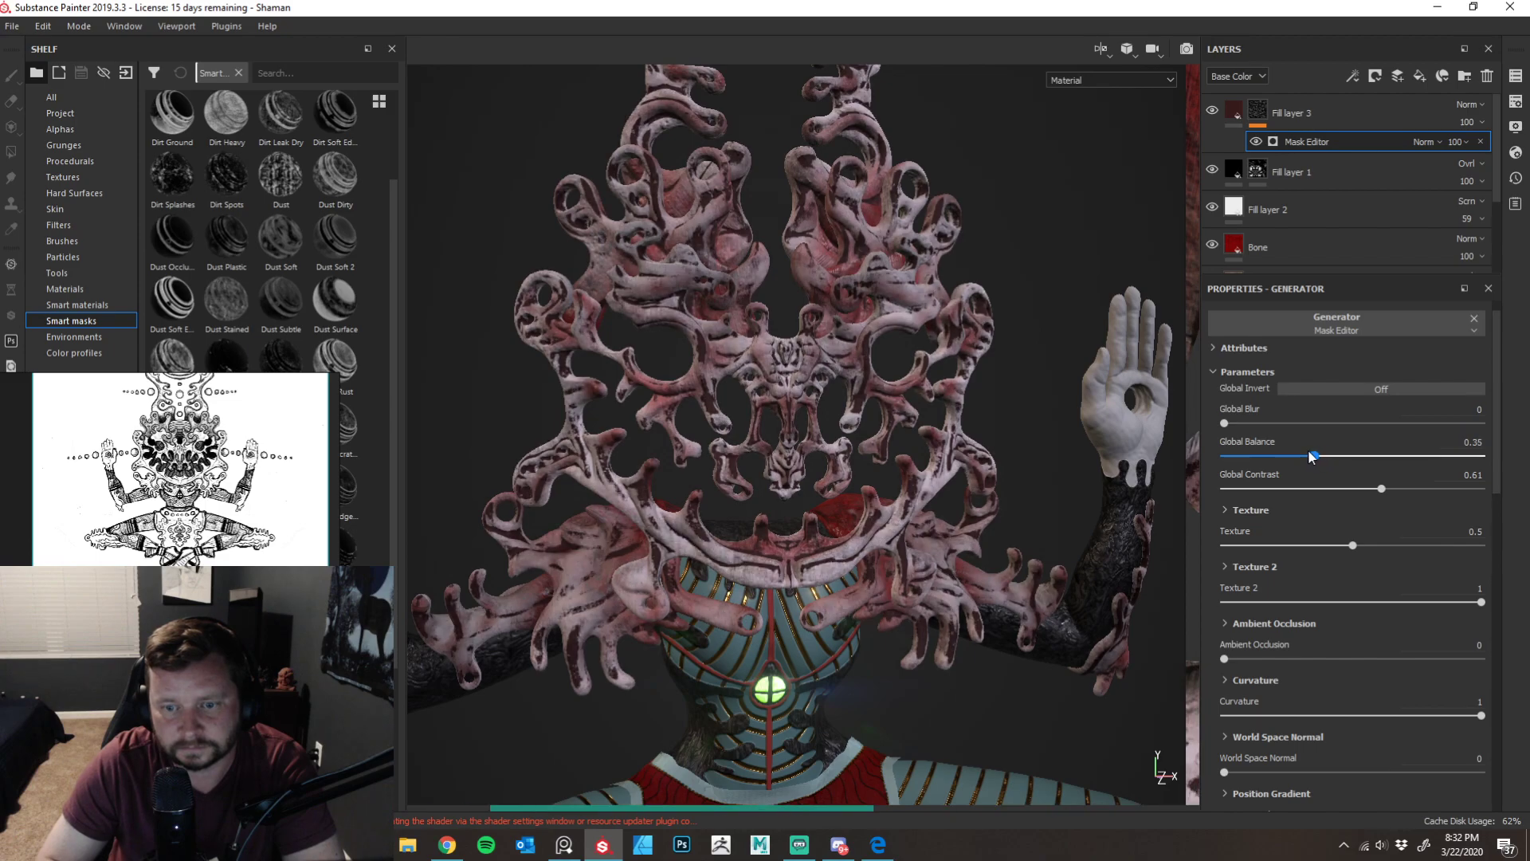
mouse_move(1381, 489)
left_mouse_down()
mouse_move(1323, 490)
mouse_move(1362, 487)
left_mouse_up()
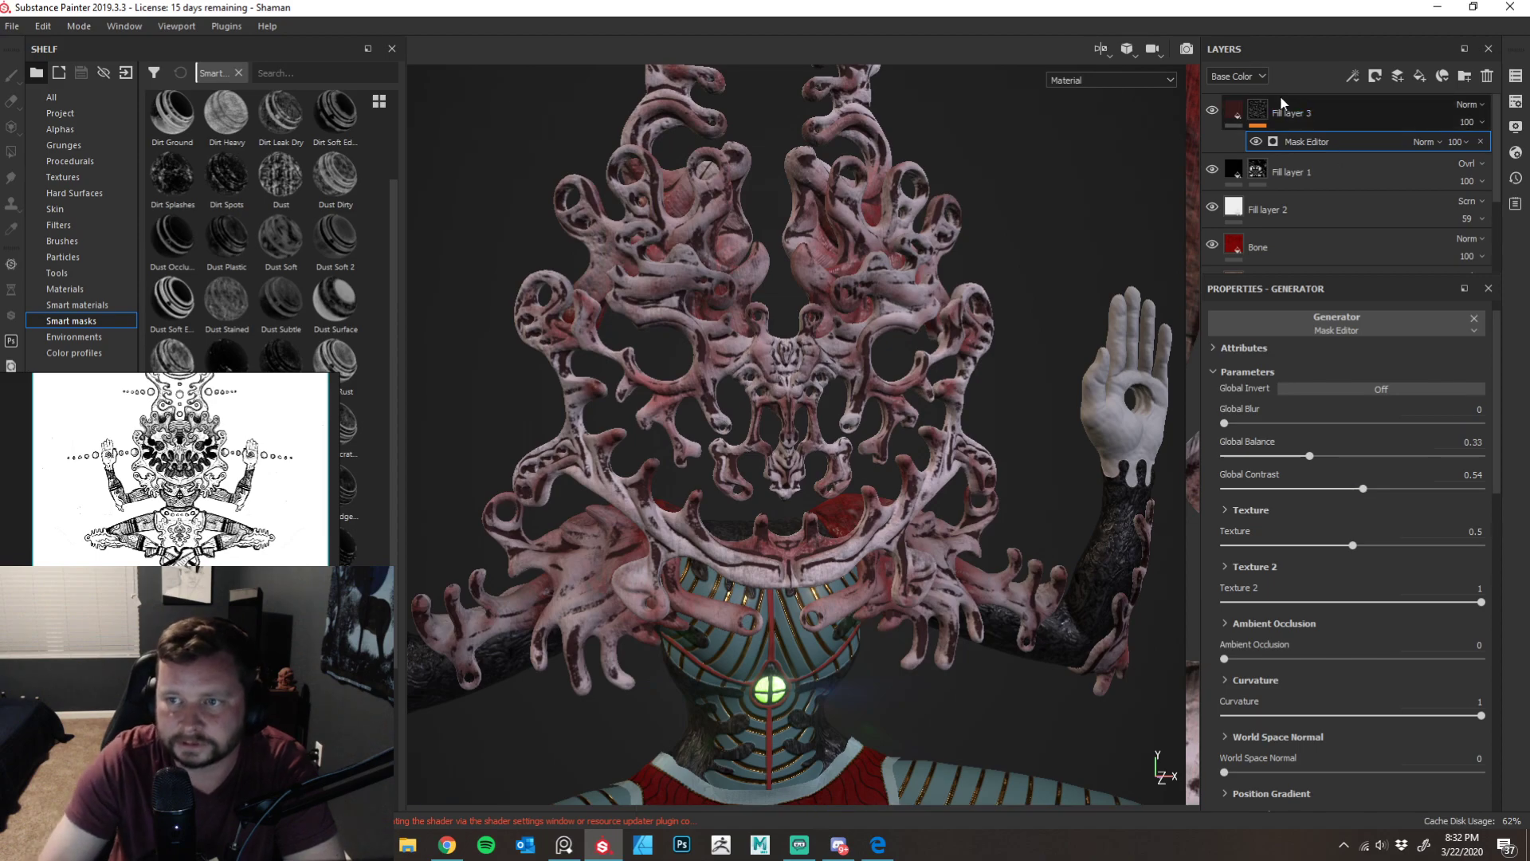
- Clear Fill layer 3's mask and try the Dirt Cavities smart mask on it
left_click(1444, 109)
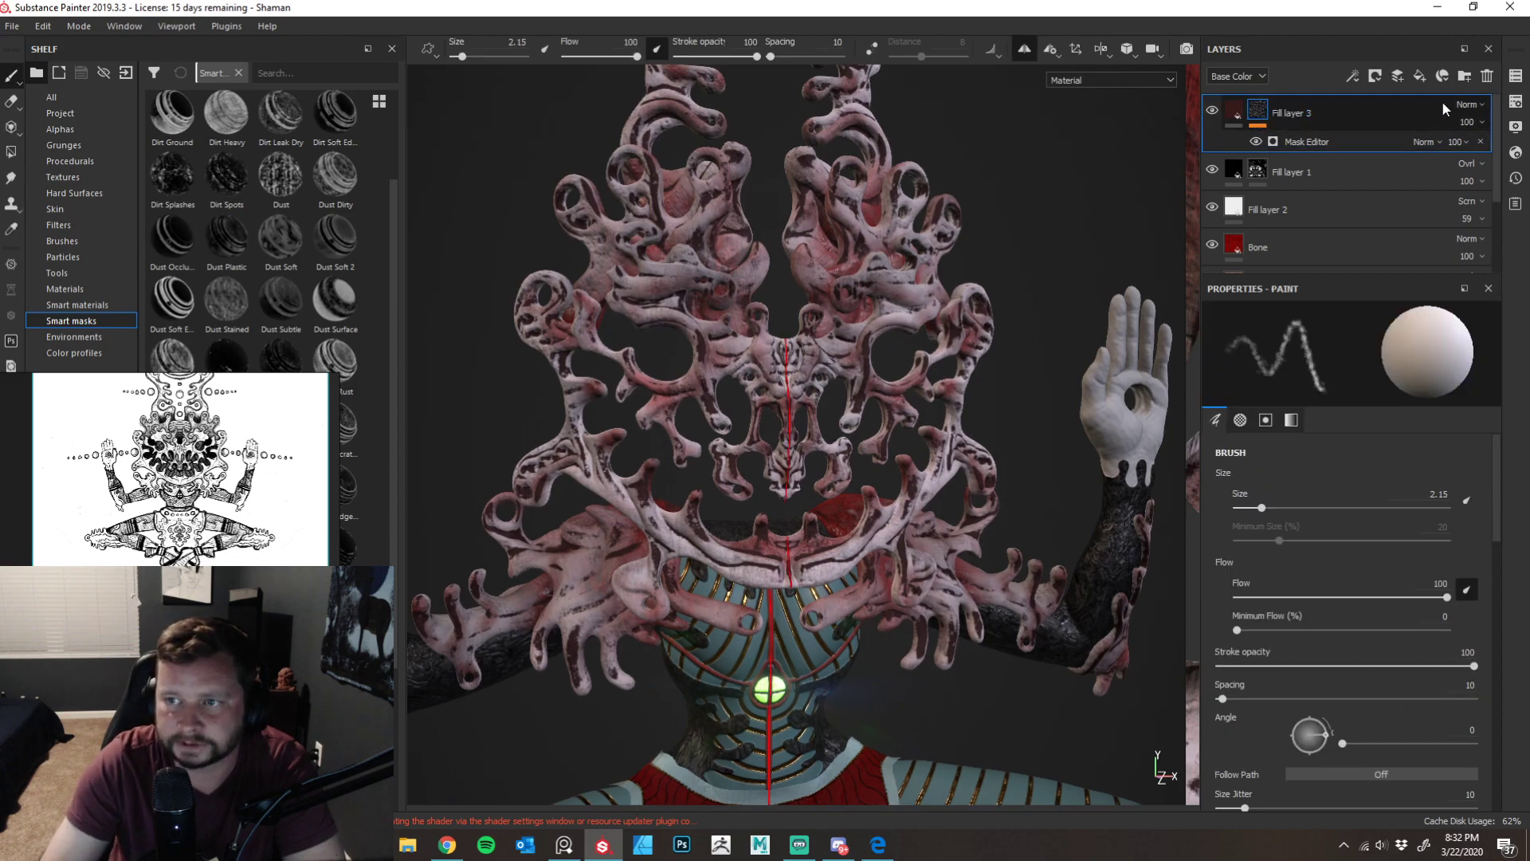
right_click(1258, 109)
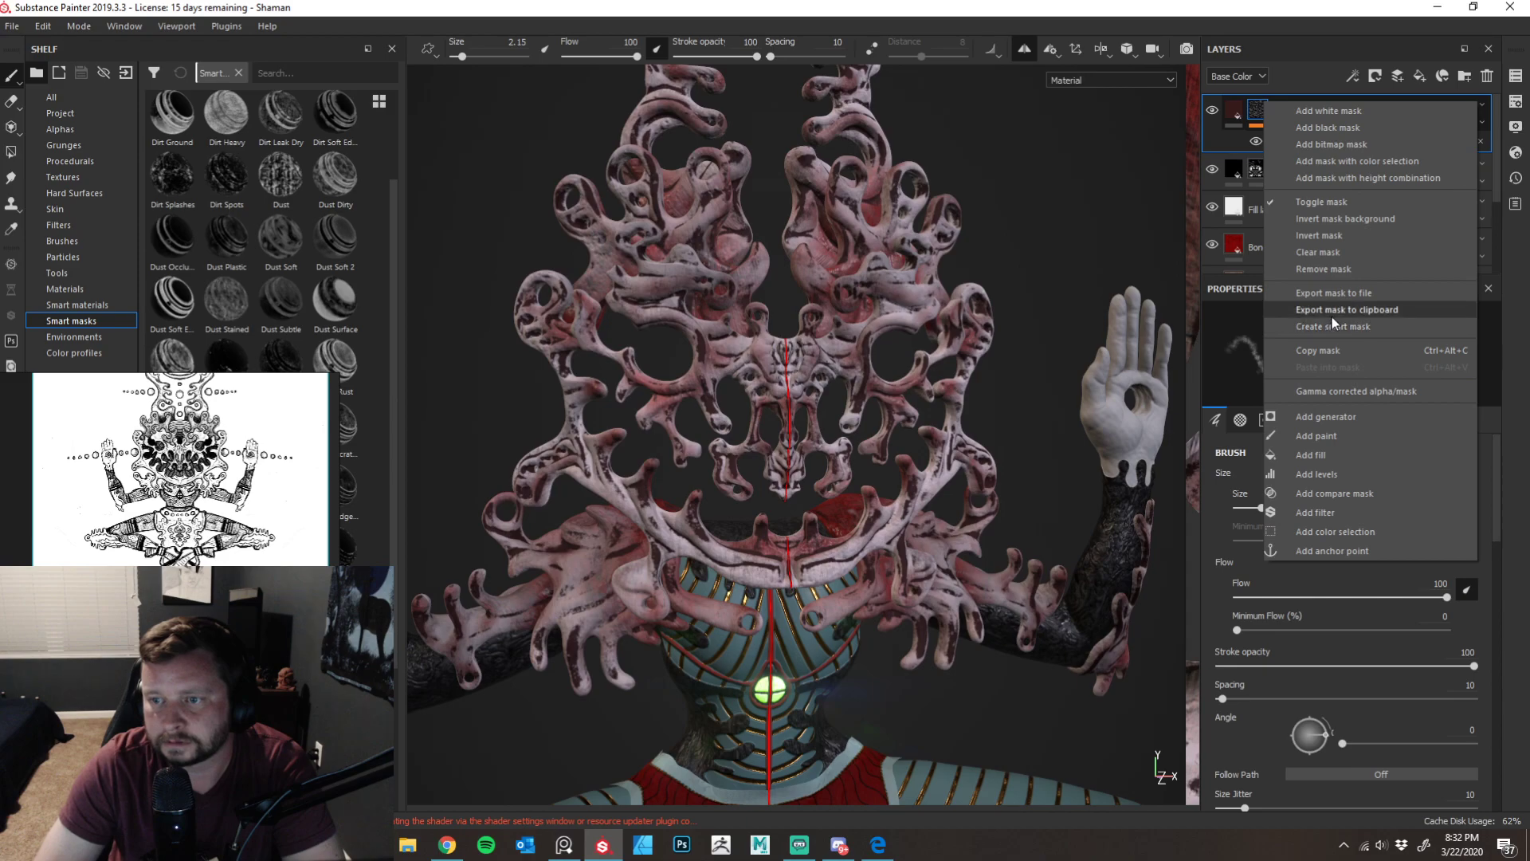
left_click(1336, 252)
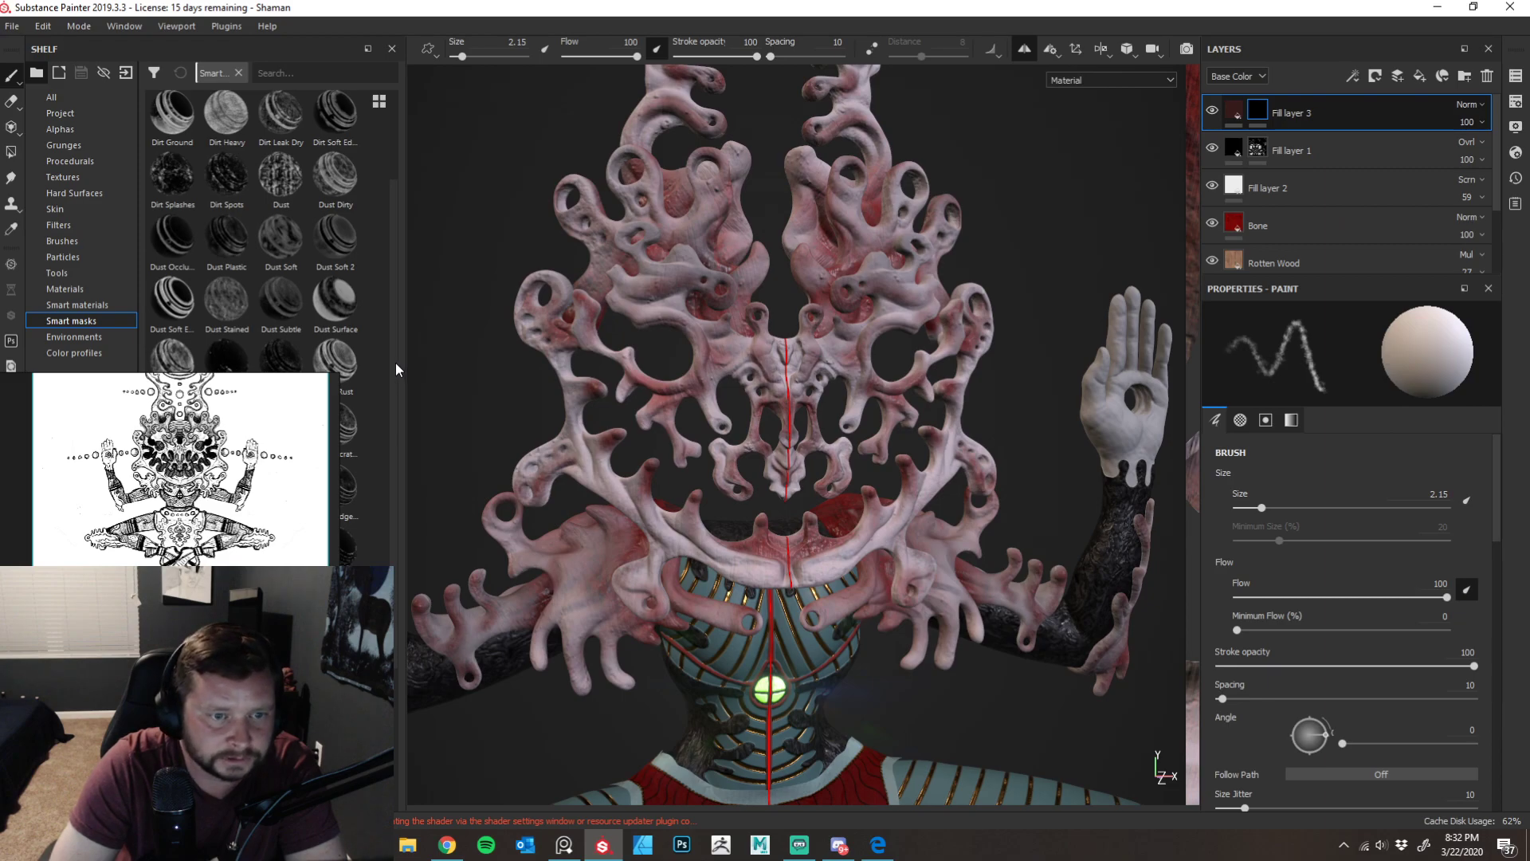
left_click_drag(393, 360, 389, 279)
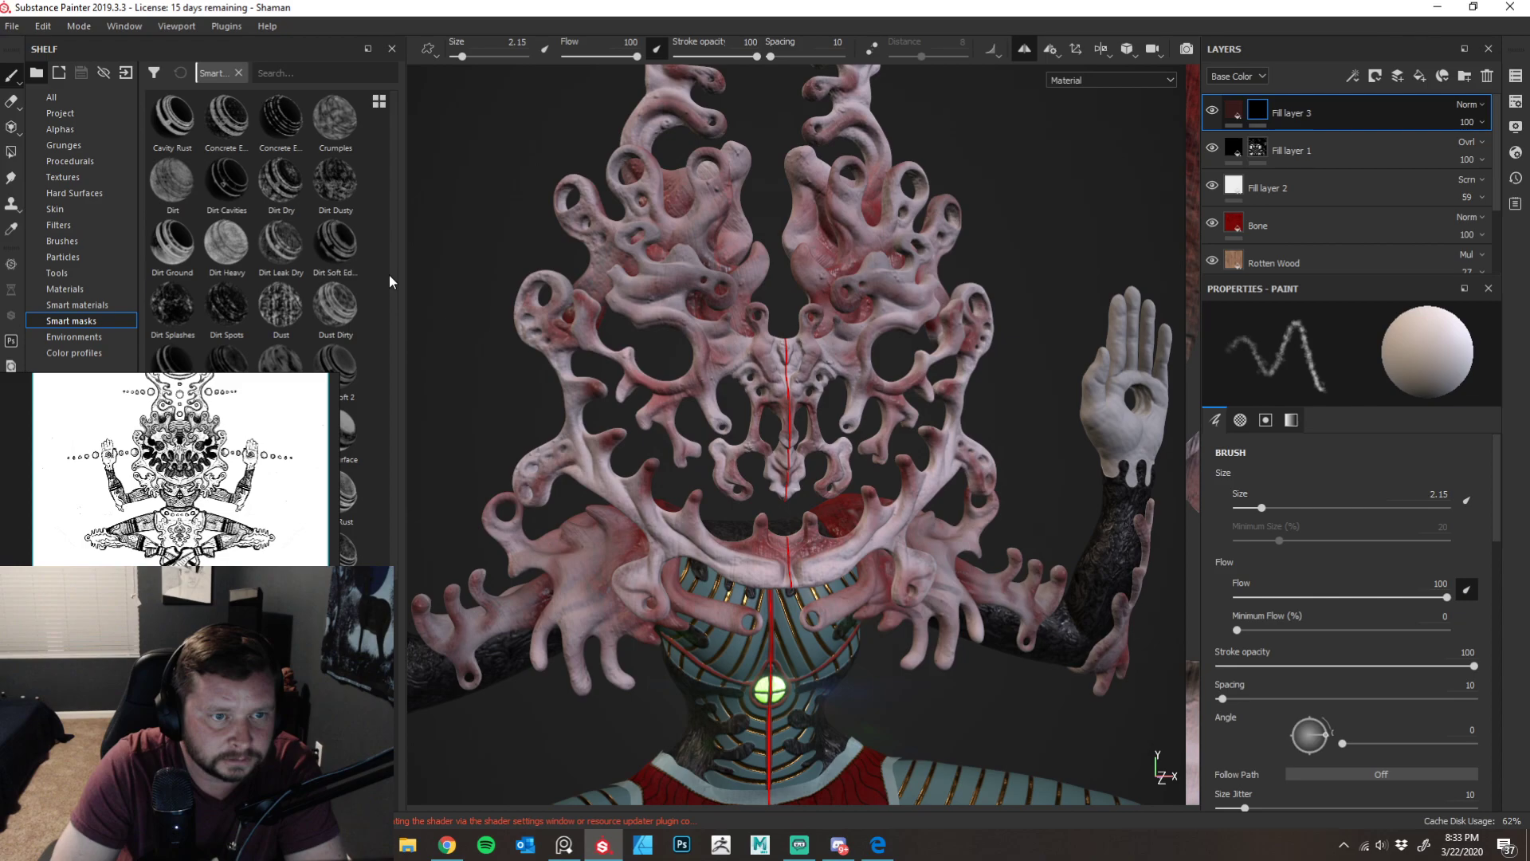
mouse_move(226, 182)
left_mouse_down()
mouse_move(426, 194)
mouse_move(1239, 152)
mouse_move(1312, 115)
left_mouse_up()
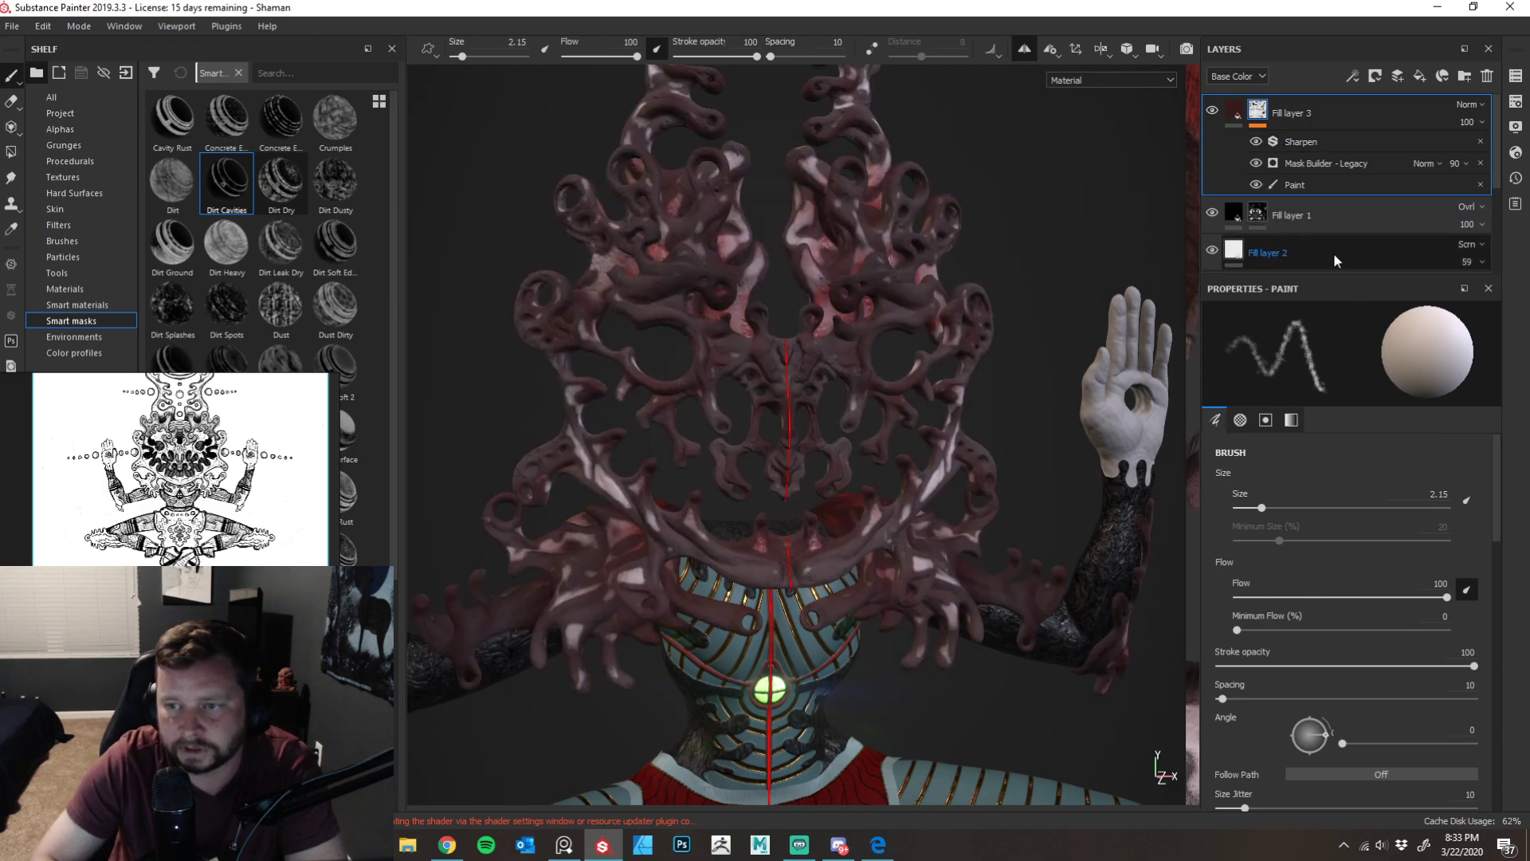
- Lower the level of the mask's Mask Builder - Legacy generator to 0.01
left_click(1308, 163)
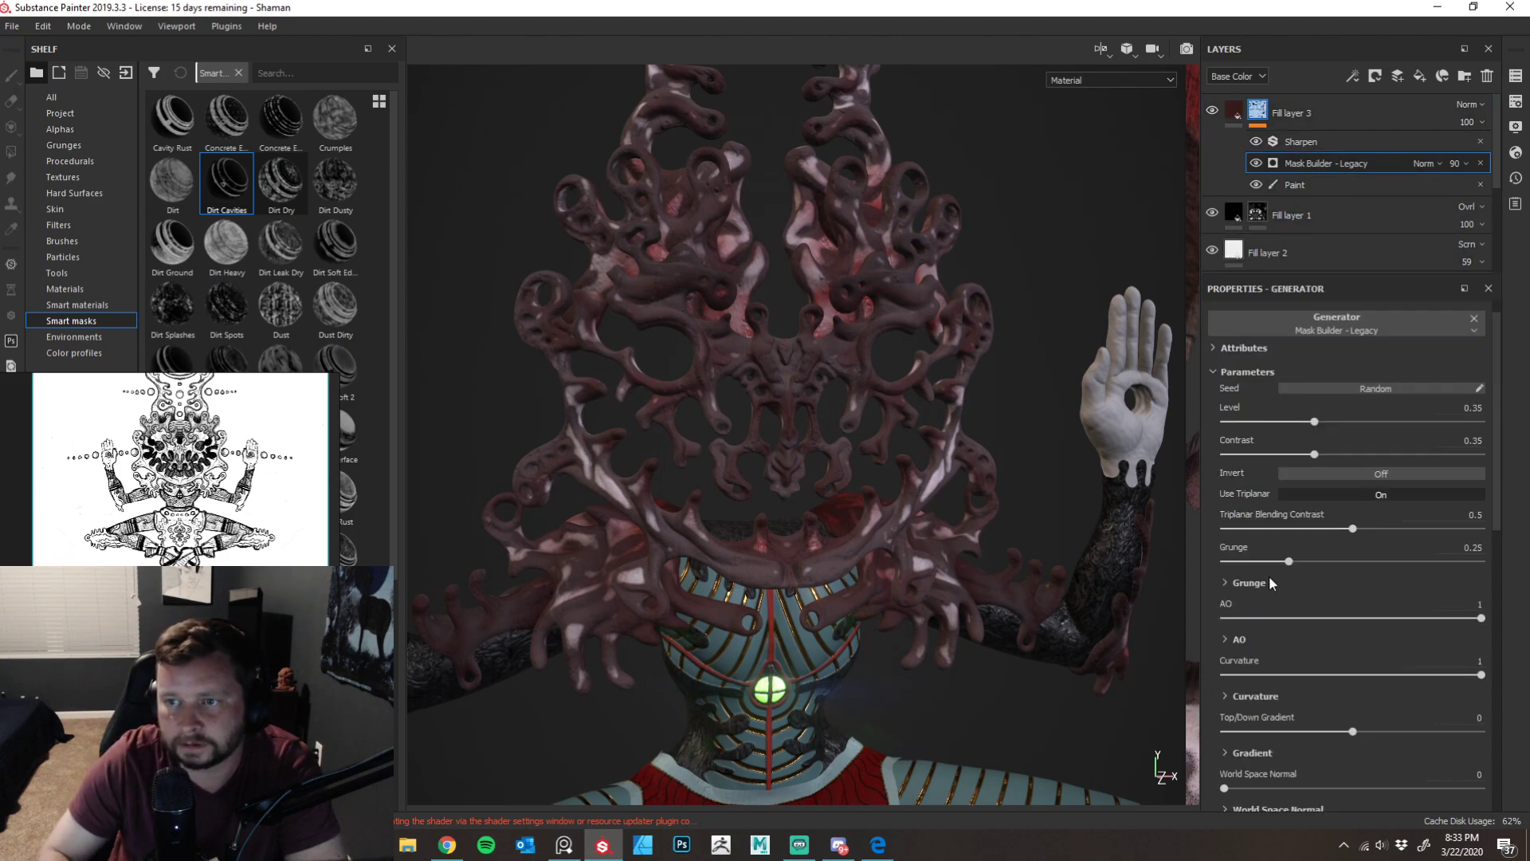
left_click(1286, 422)
left_click_drag(1286, 423, 1260, 422)
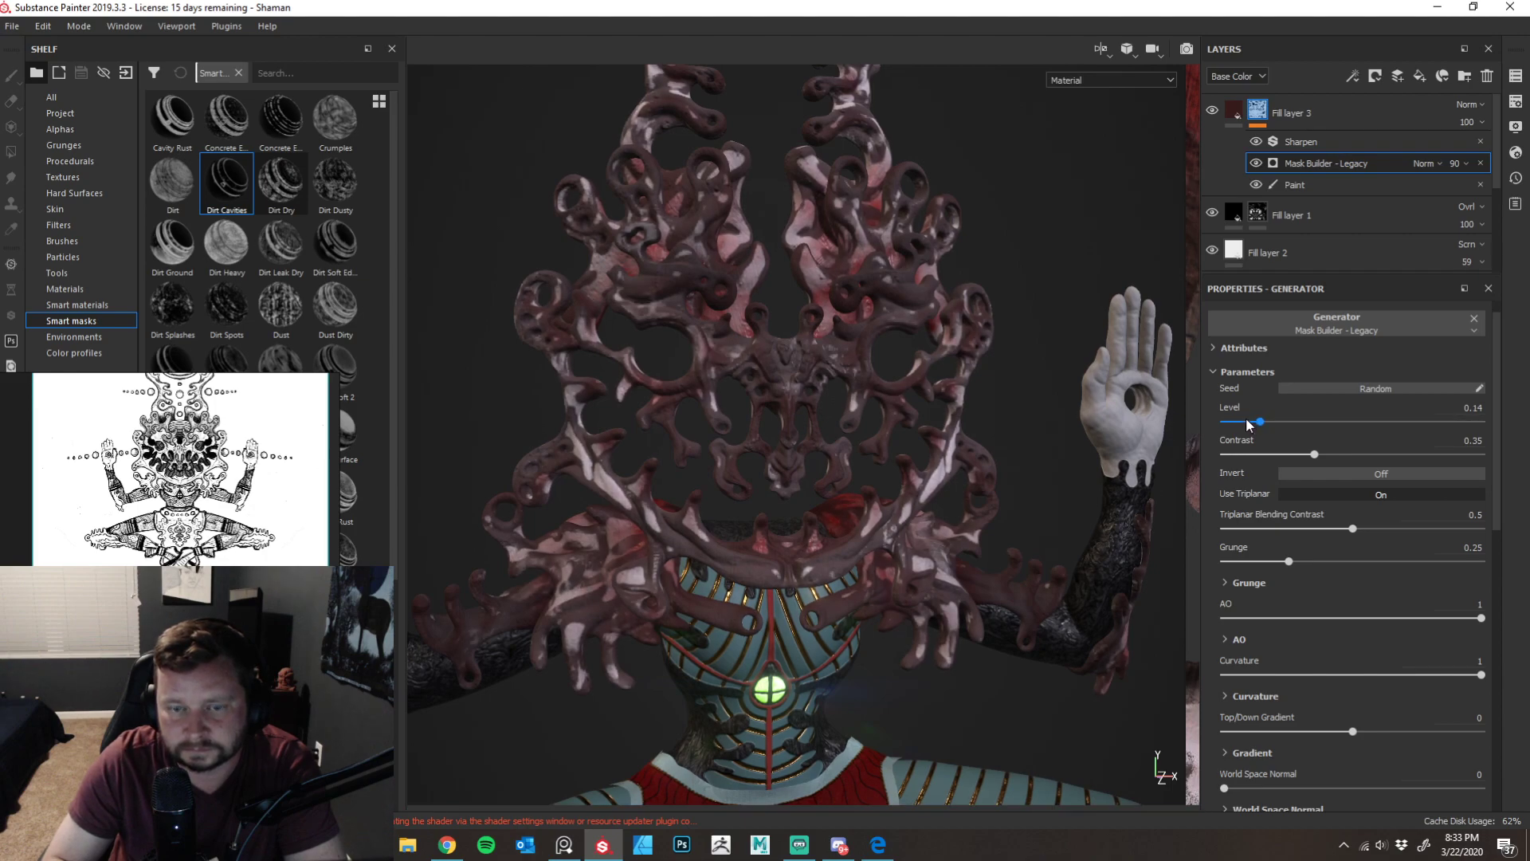
left_click(1238, 422)
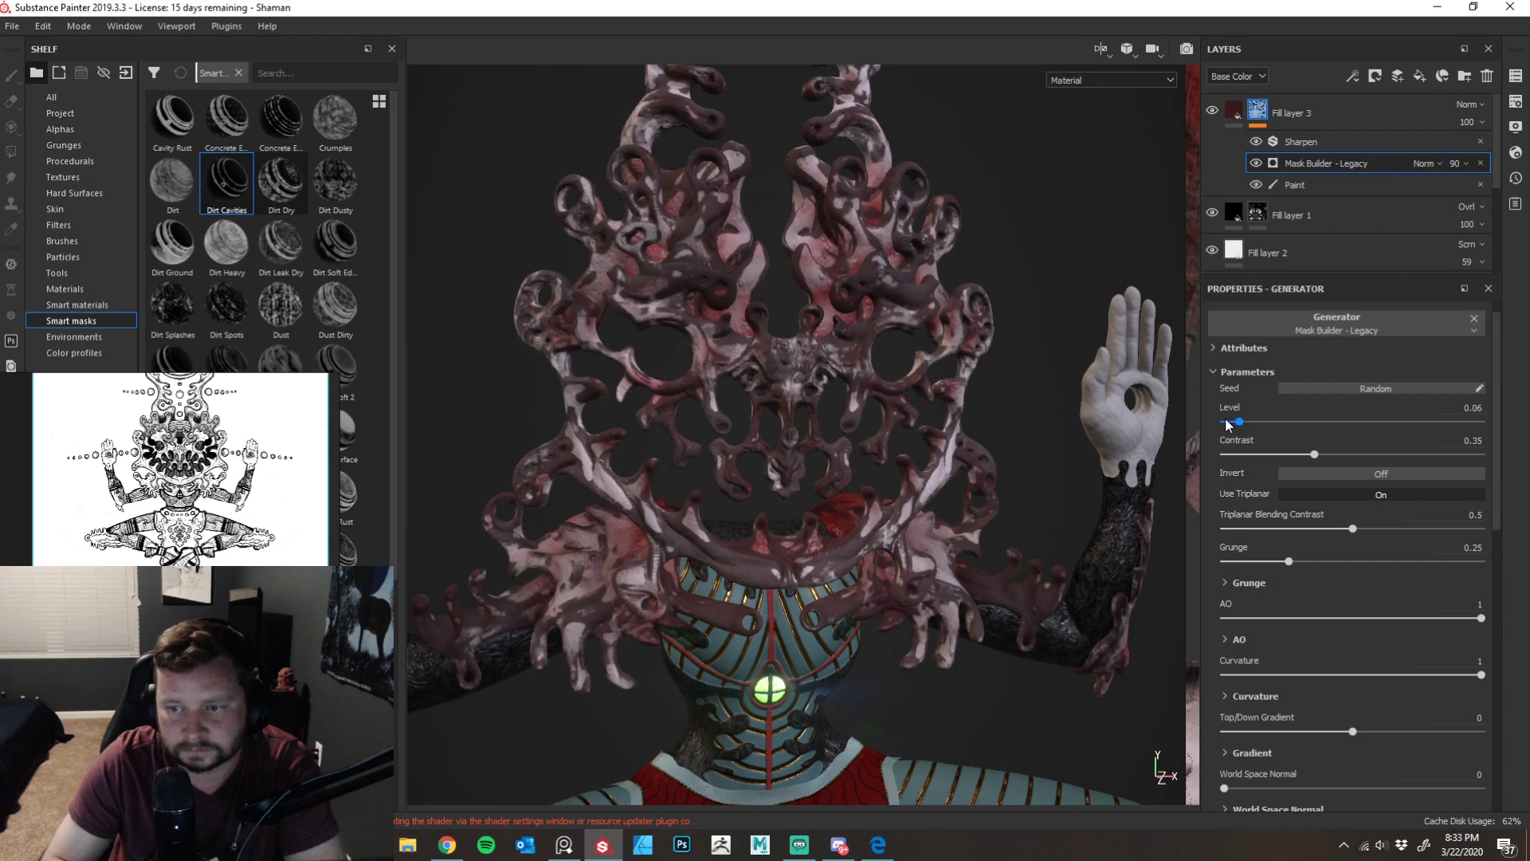
left_click(1226, 420)
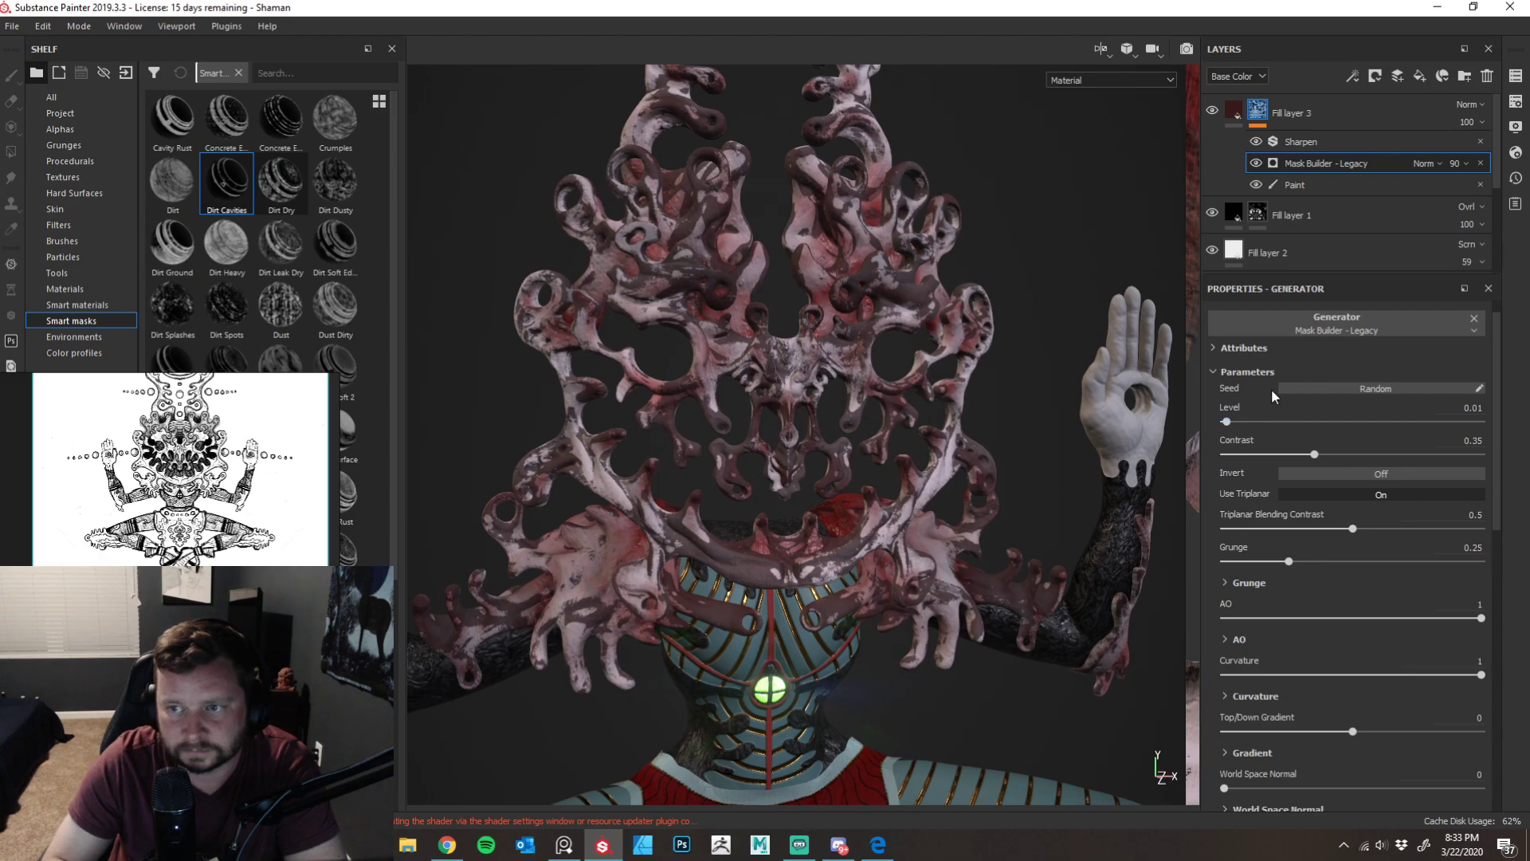
- Clear the Dirt Cavities mask from Fill layer 3 and try another smart mask with a Mask Editor generator
left_click(1331, 118)
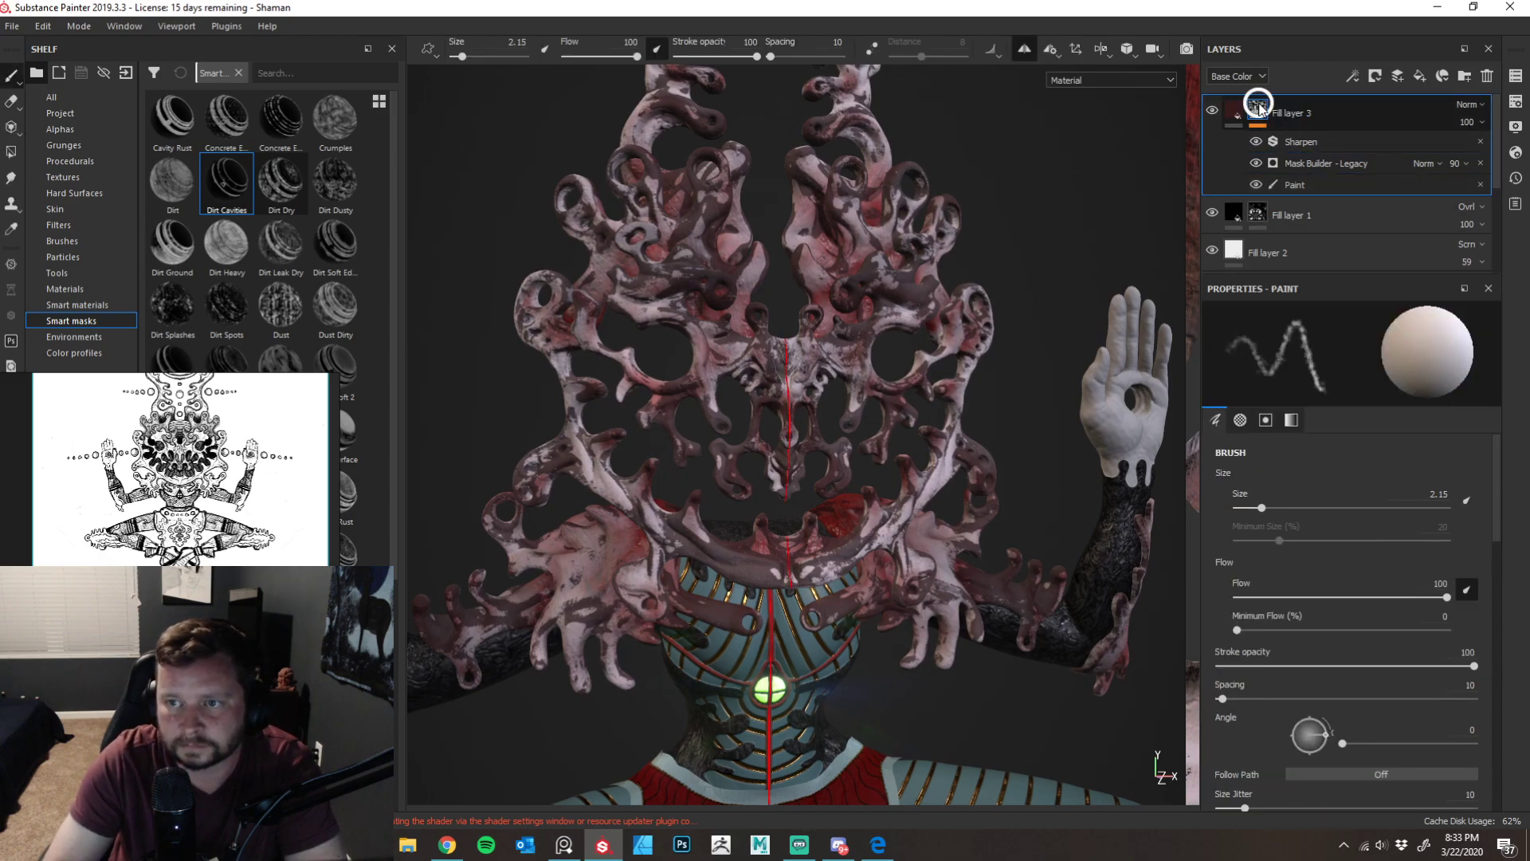
right_click(1259, 106)
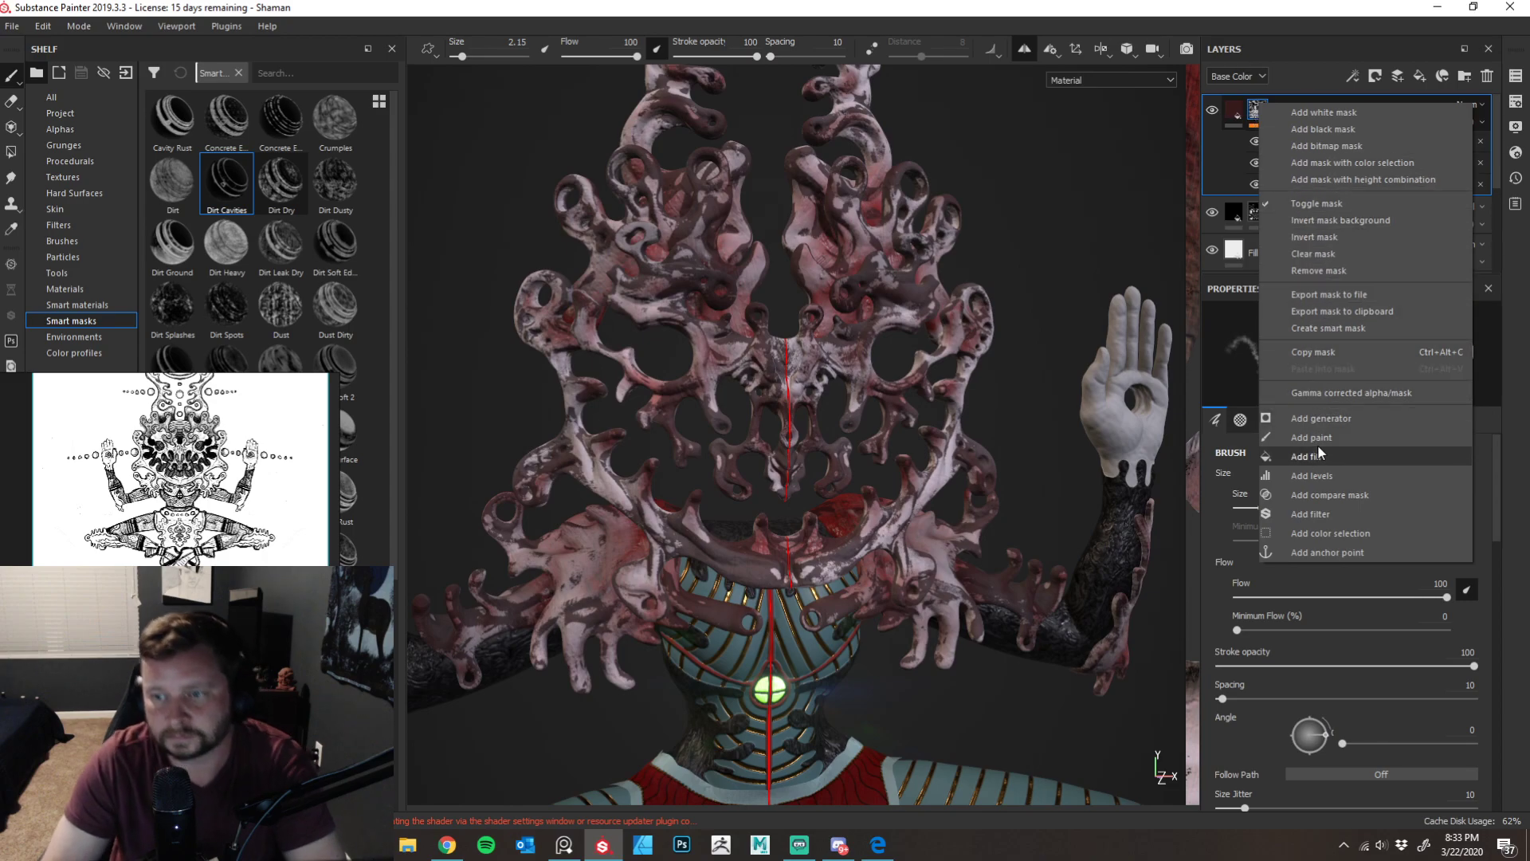
left_click(1335, 256)
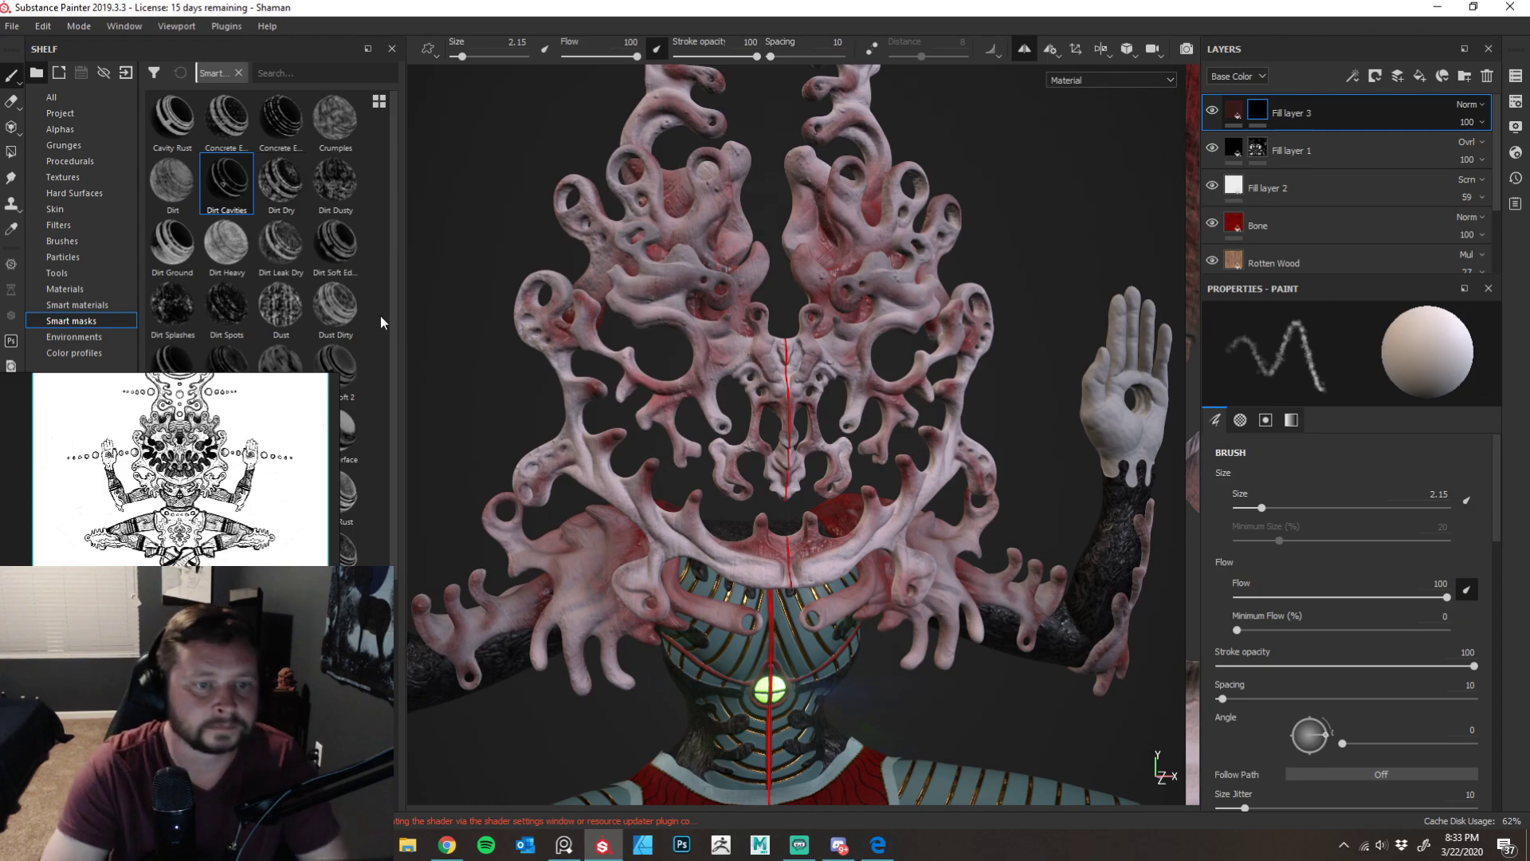
left_click_drag(396, 313, 414, 541)
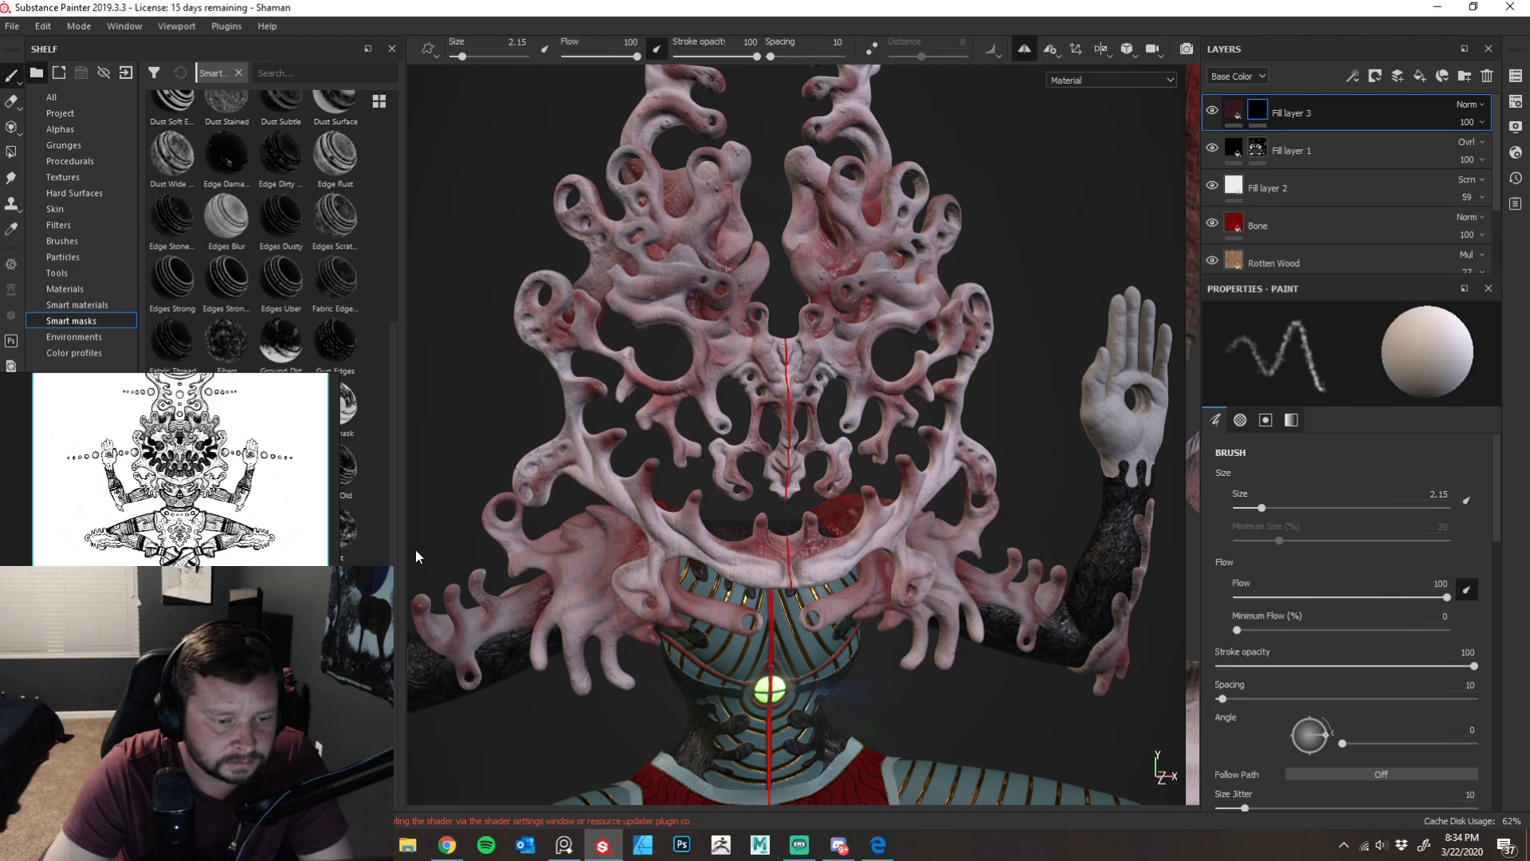
left_click_drag(335, 654, 1273, 119)
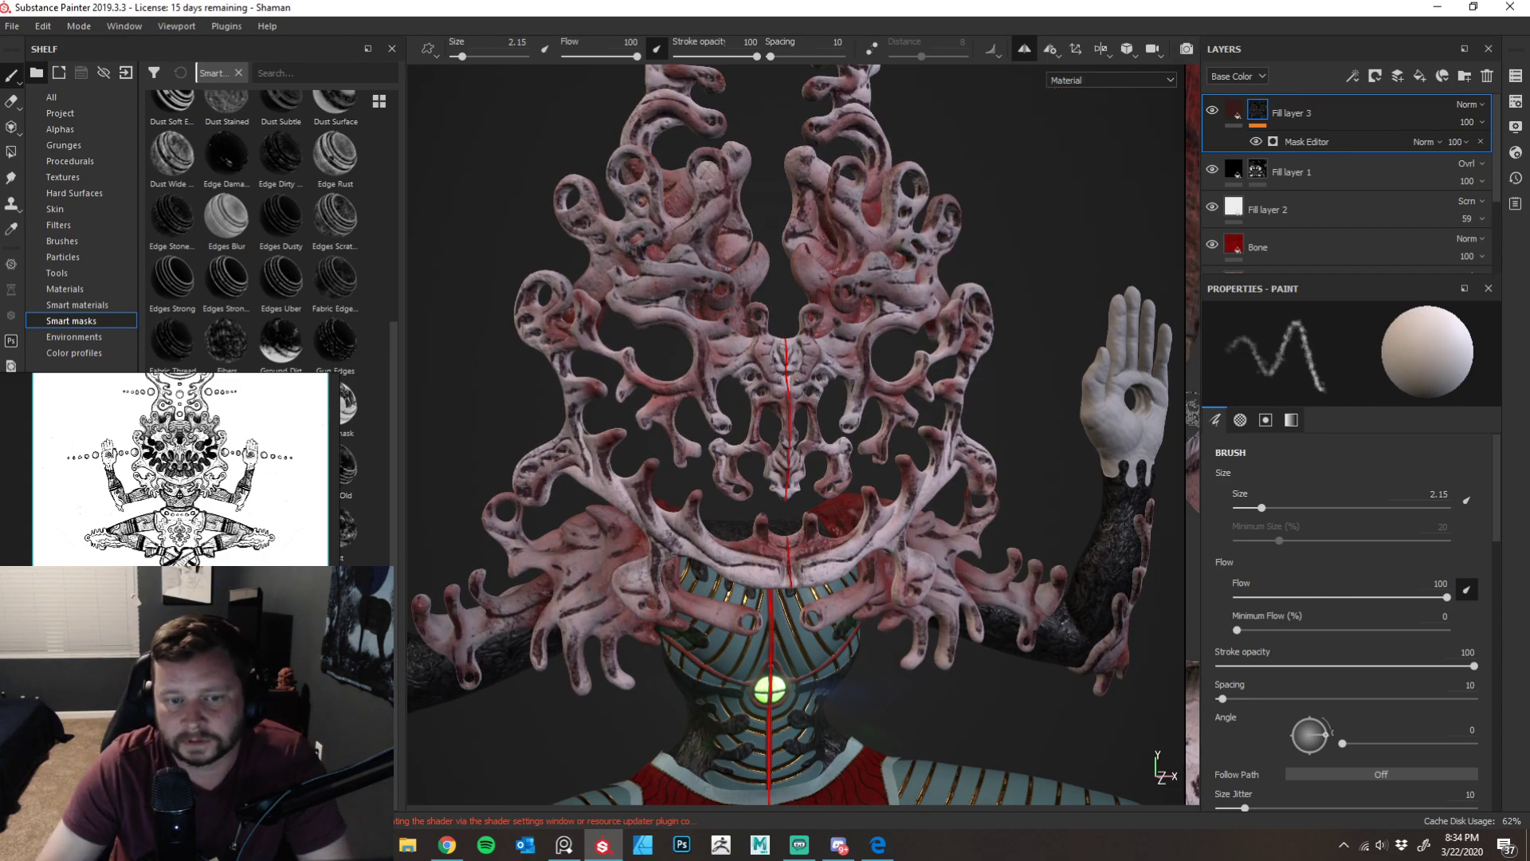
- Set the mask generator's global balance to 0.47 and compare the mask with Global Invert on and off
left_click(1322, 145)
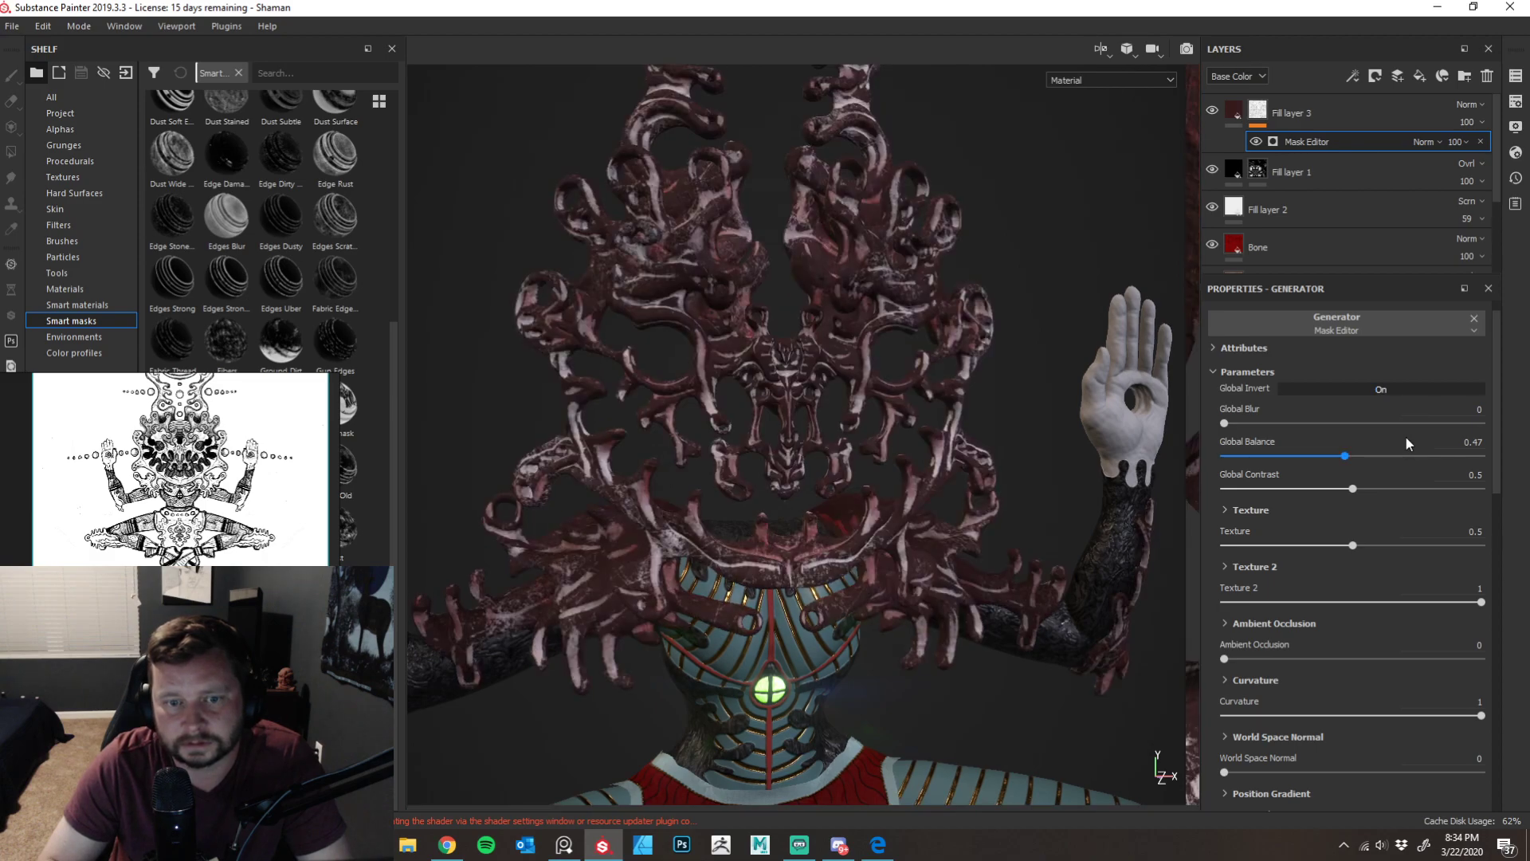
left_click(1380, 391)
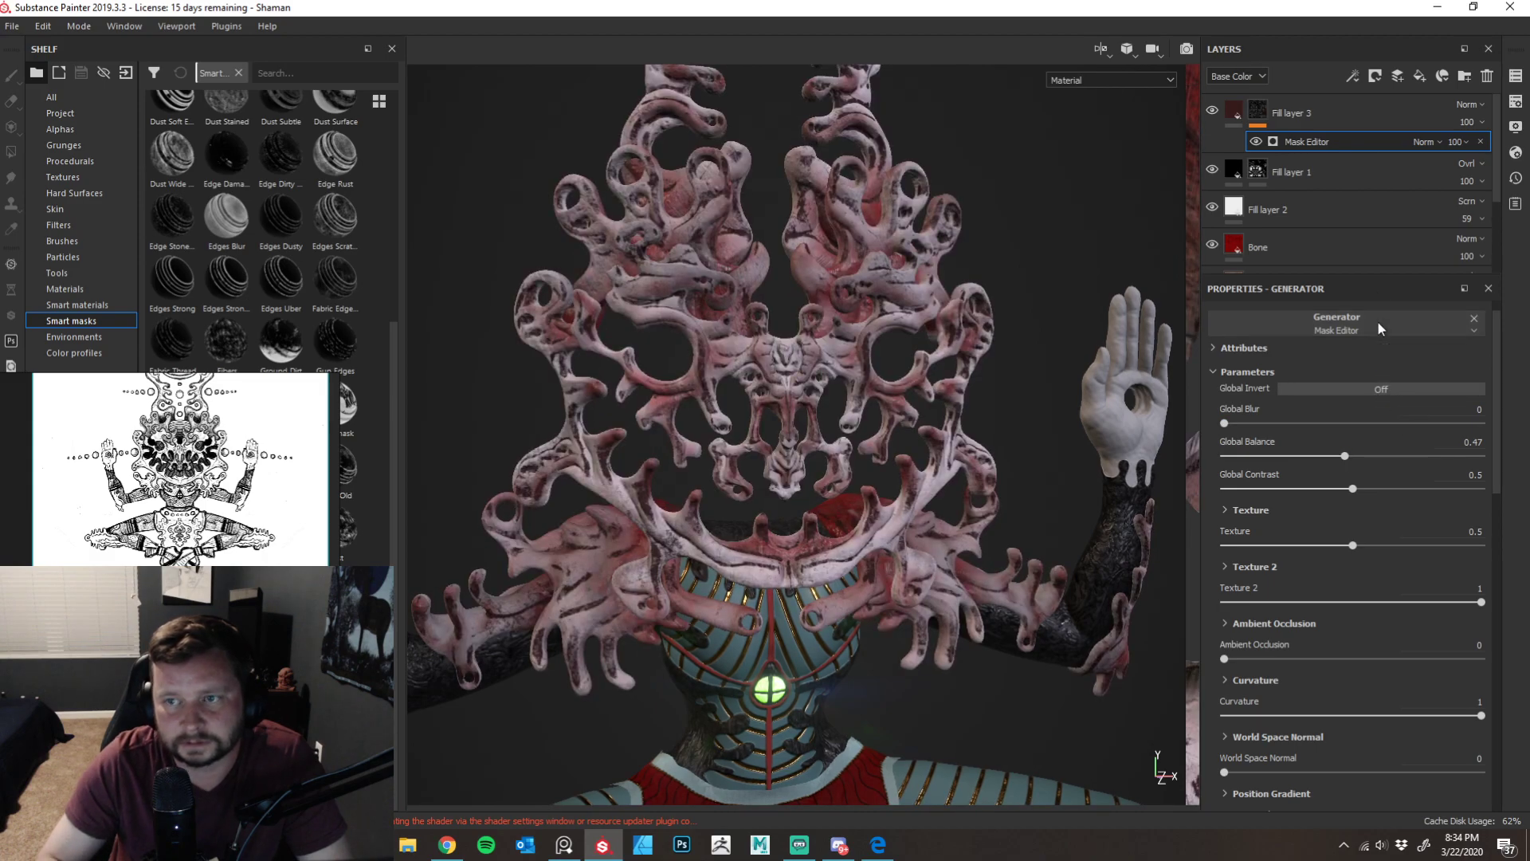
- Replace Fill layer 3's mask with a smart mask that combines a Fractal Sum 4 fill and a Mask Editor generator
left_click(1259, 111)
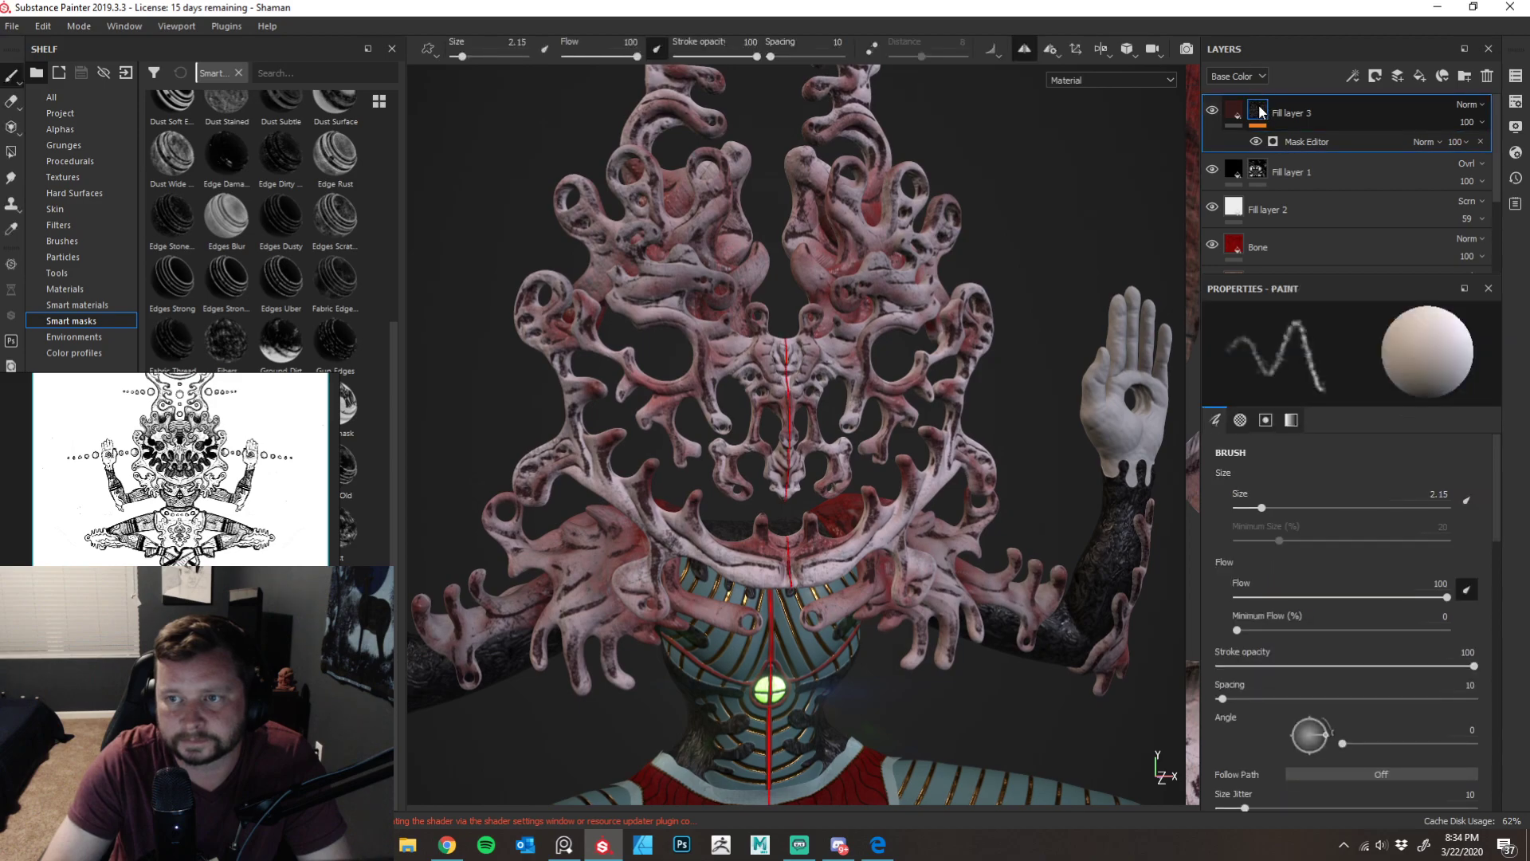
right_click(1260, 113)
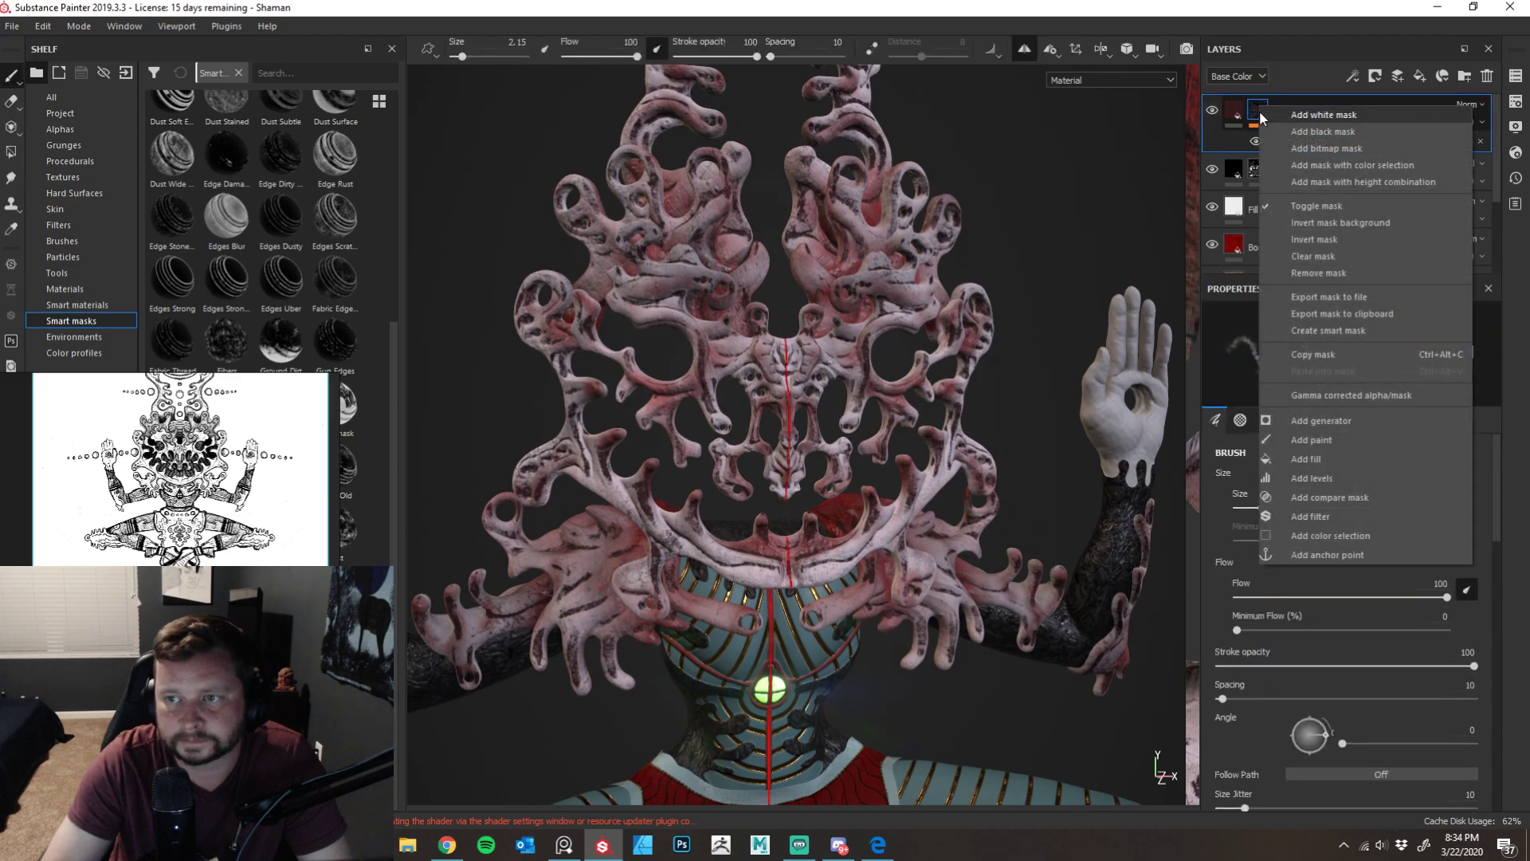
left_click(1321, 256)
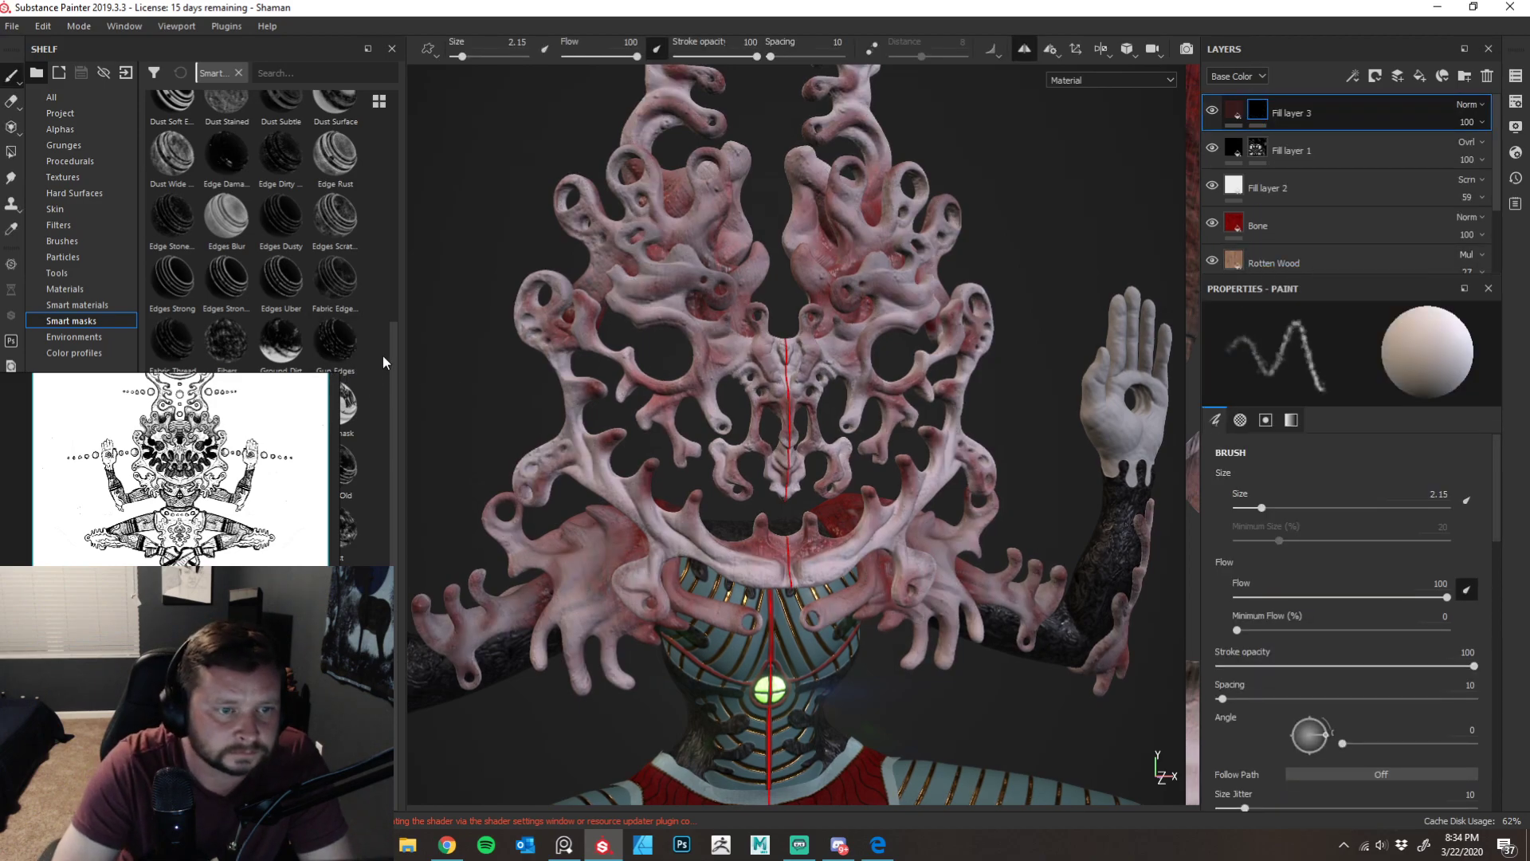
left_click_drag(395, 357, 399, 273)
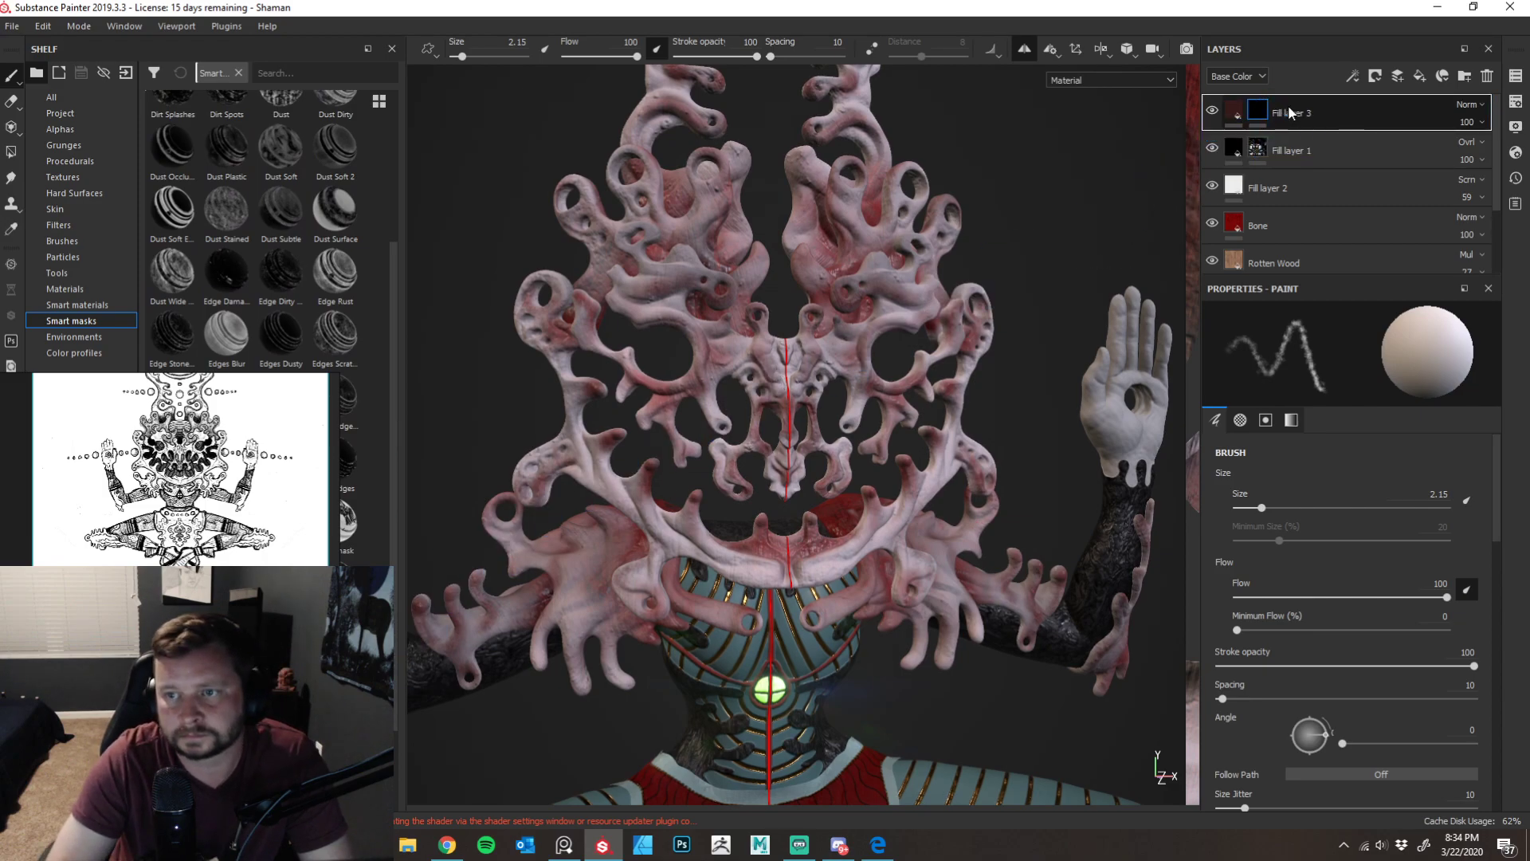
left_click(1258, 112)
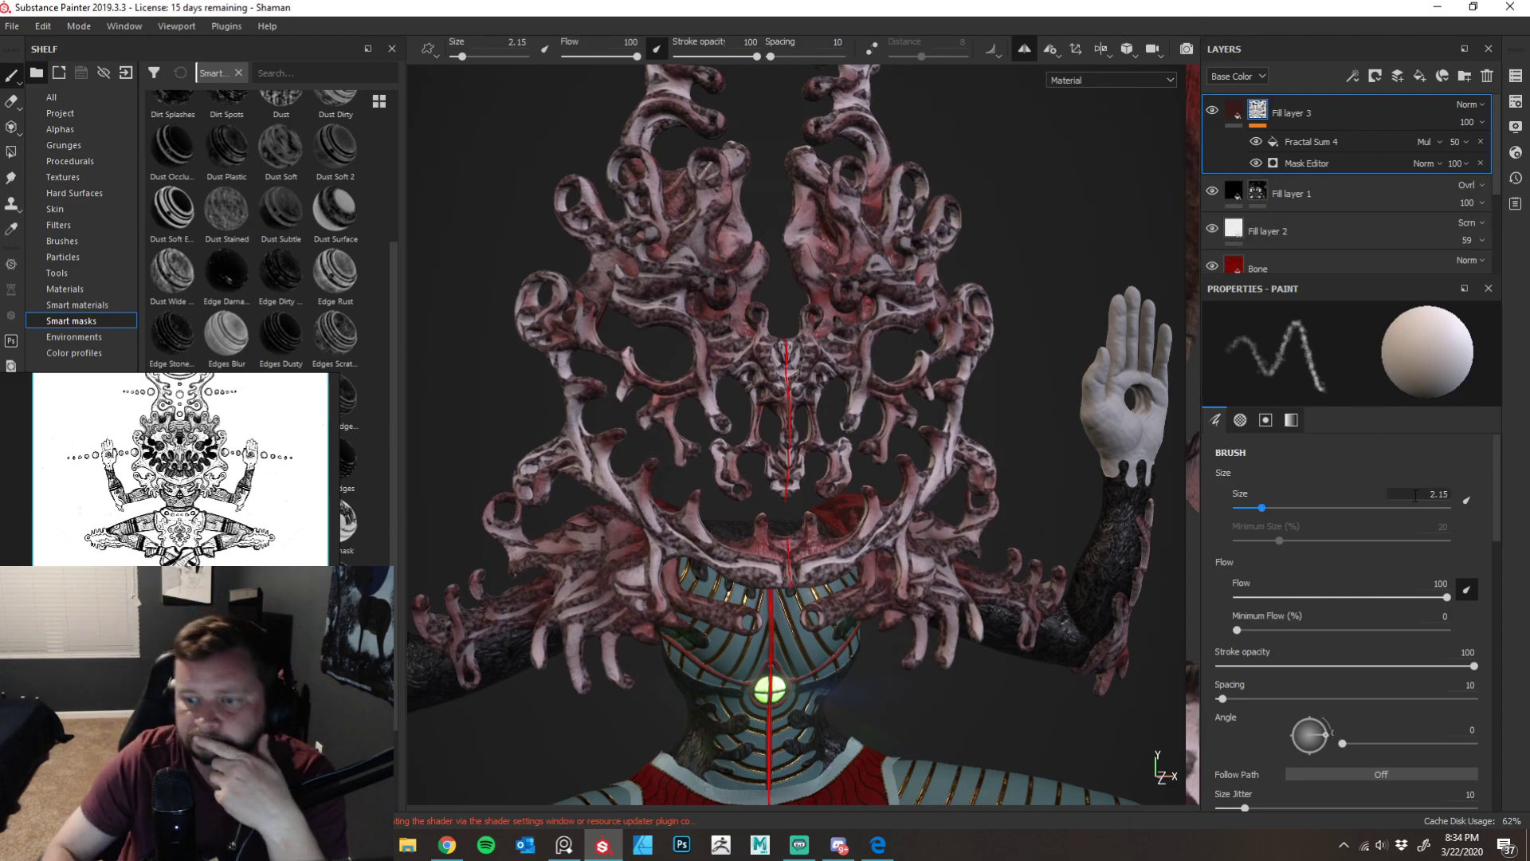
- Set the Mask Editor's global balance to 0.22 and its global contrast to 0.07
left_click(1332, 162)
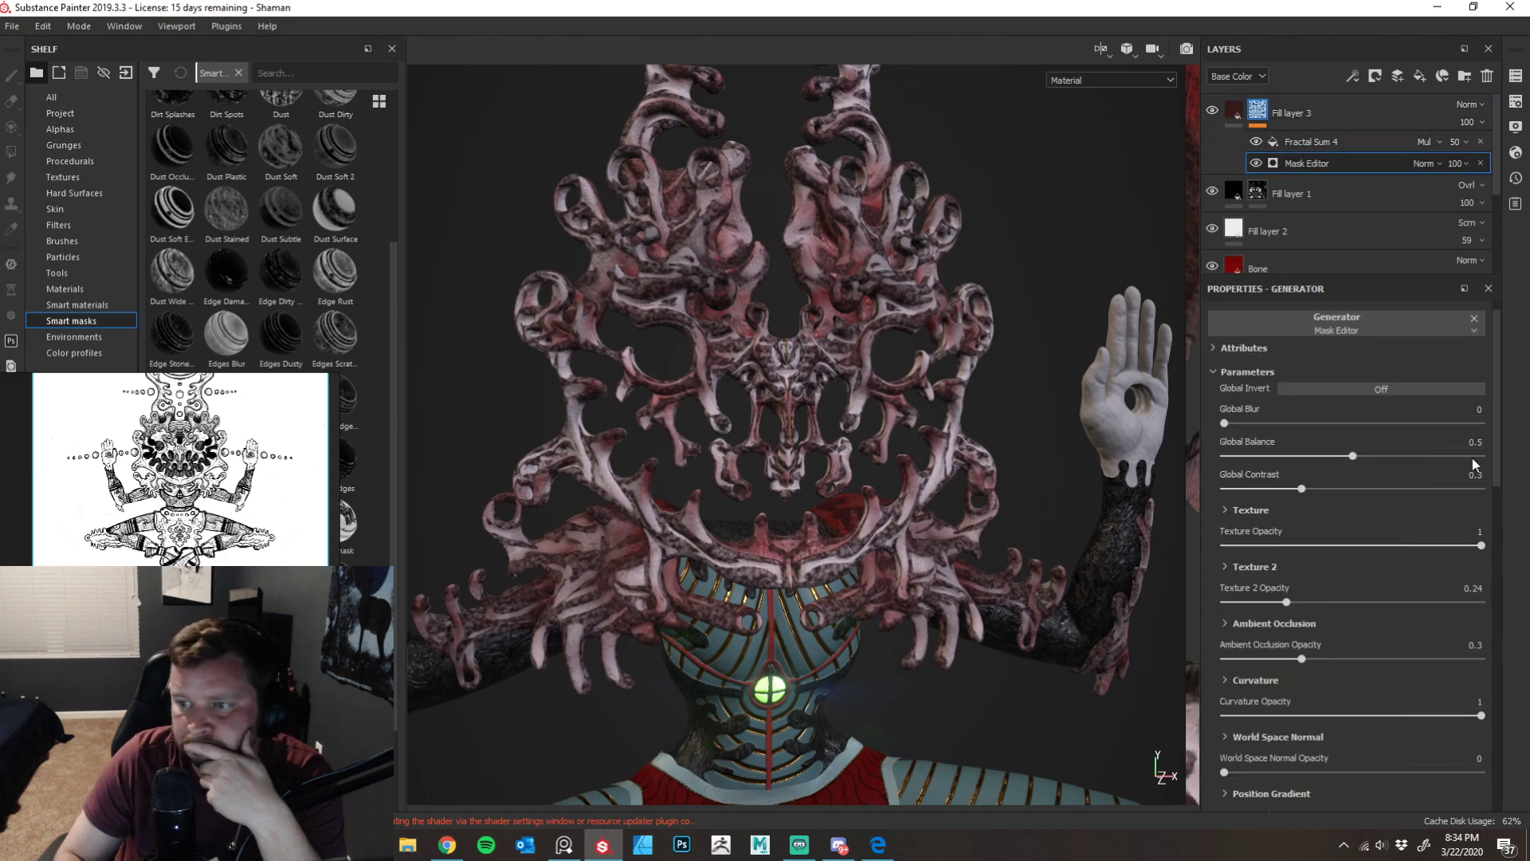
scroll(1491, 446, "down", 2)
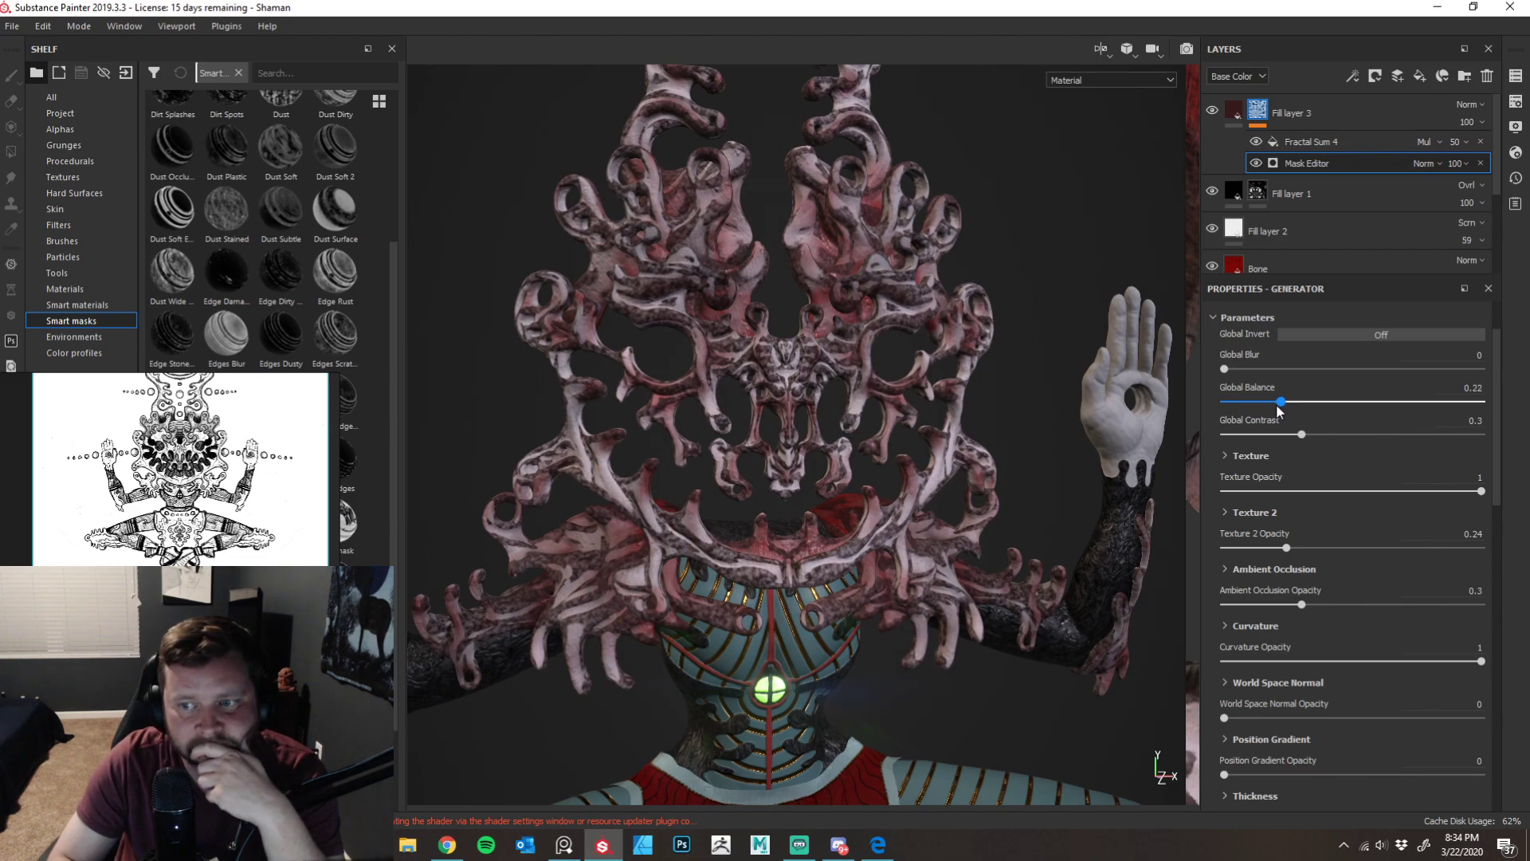
left_click(1280, 401)
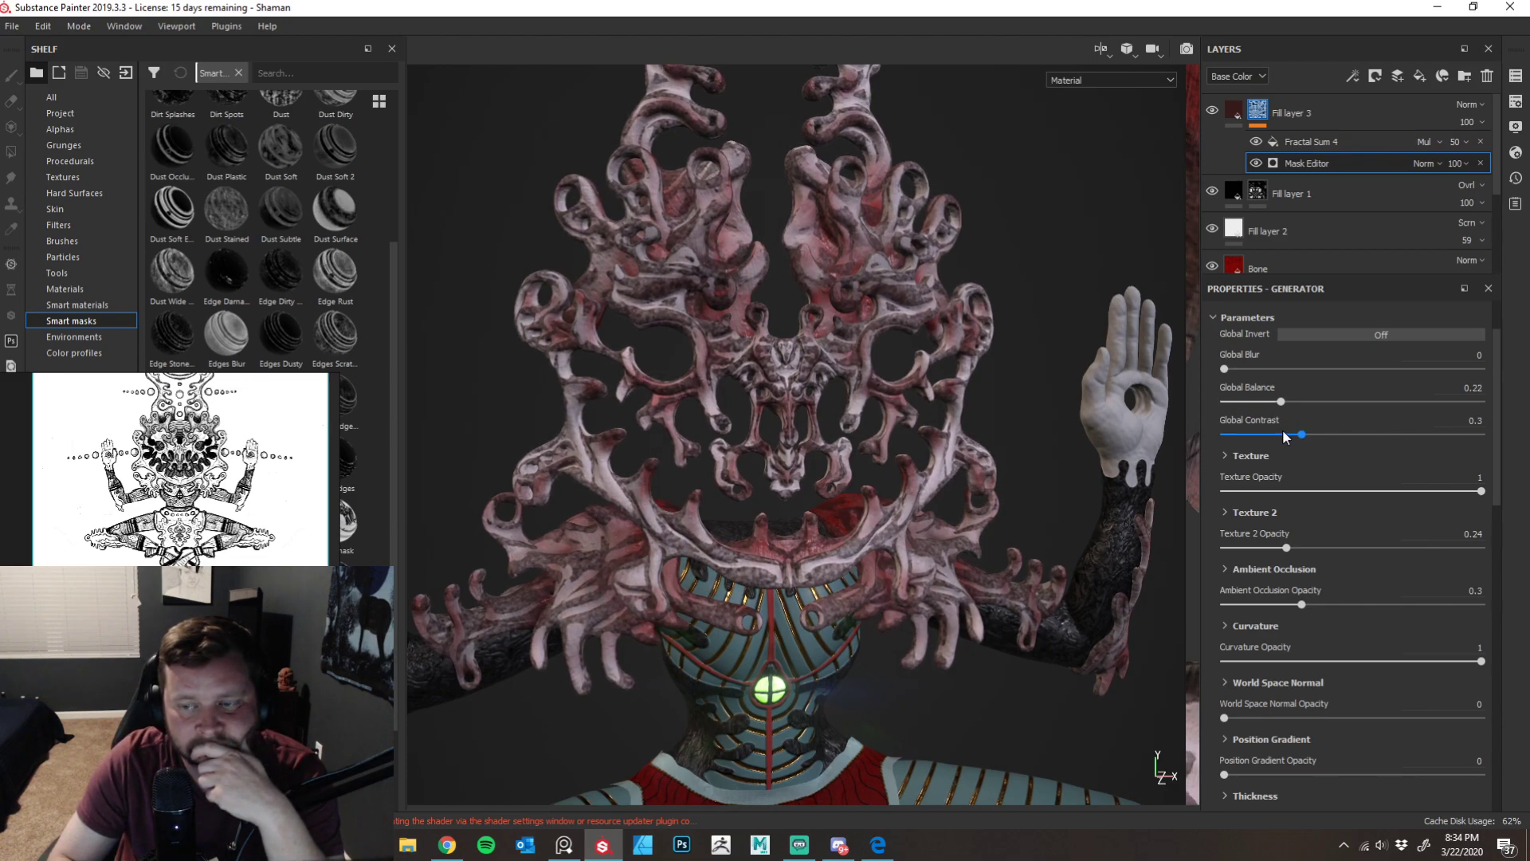
left_click(1261, 434)
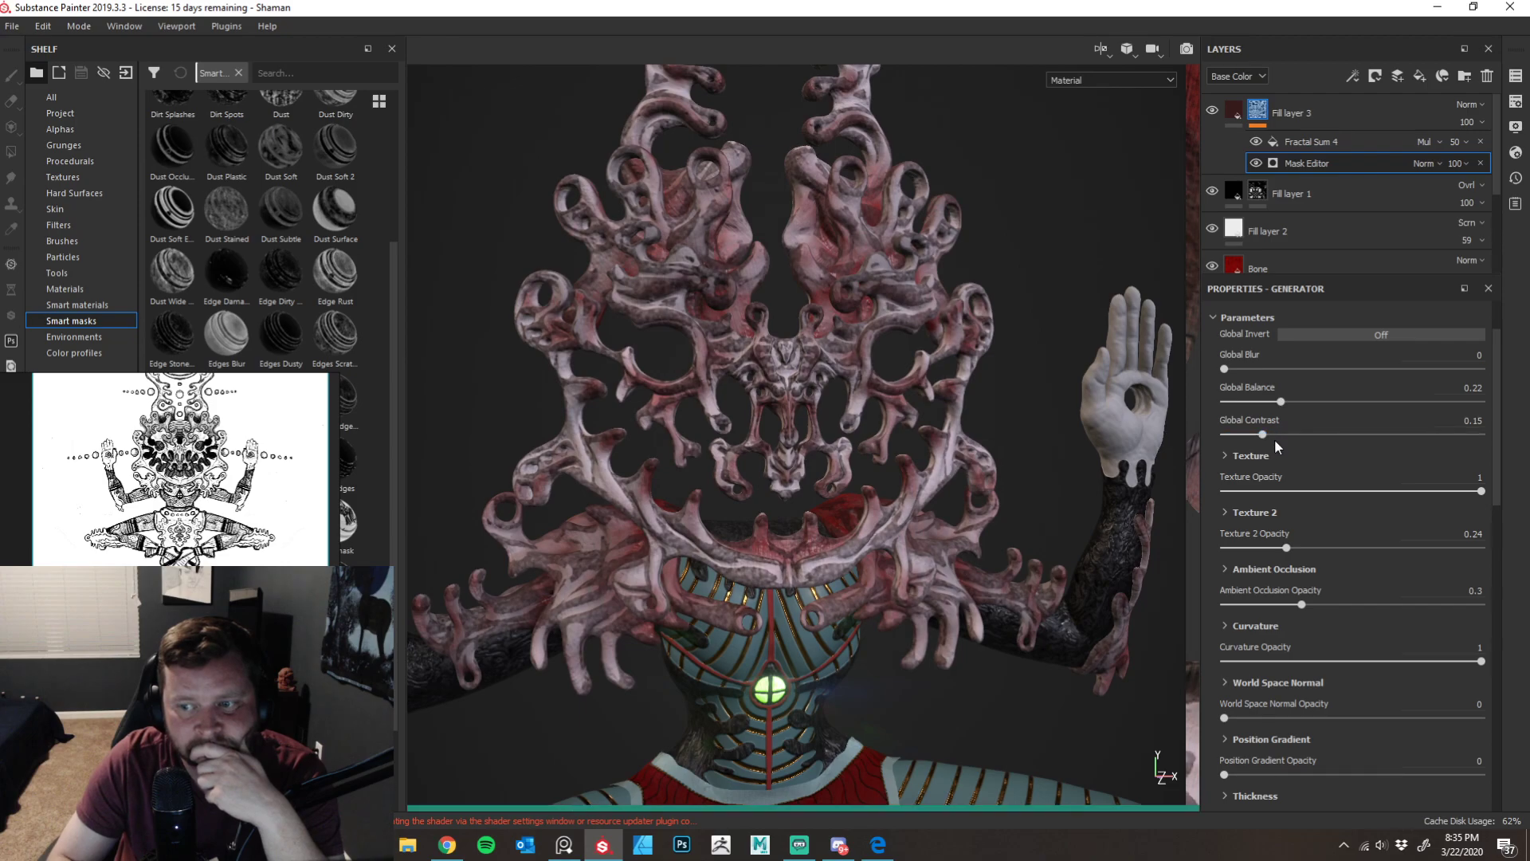
left_click(1242, 434)
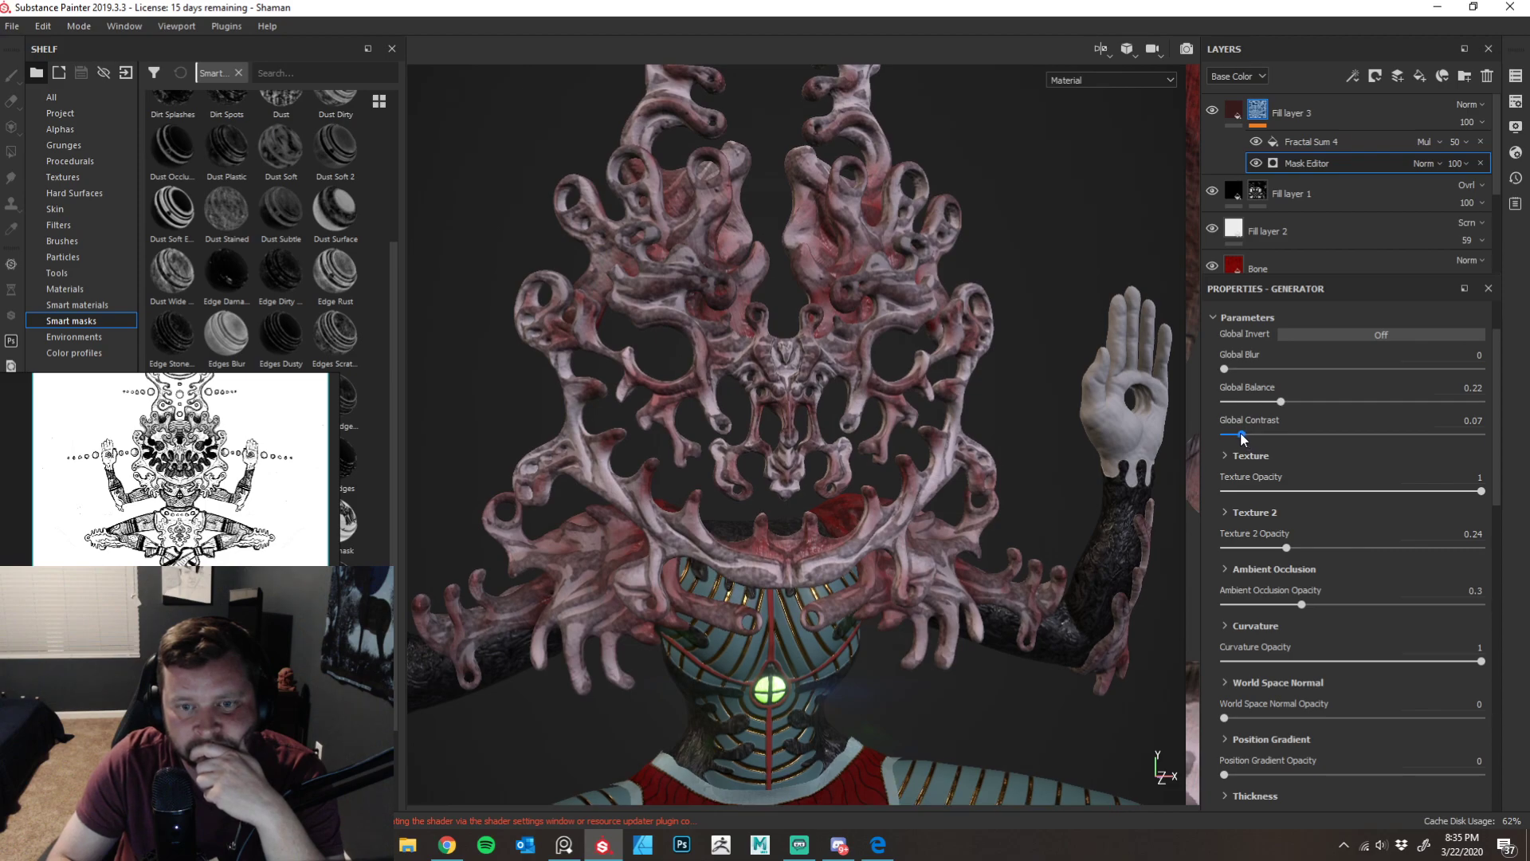
- Set the Mask Editor's global balance to 0.15 and its global blur to 0.65
left_click(1255, 401)
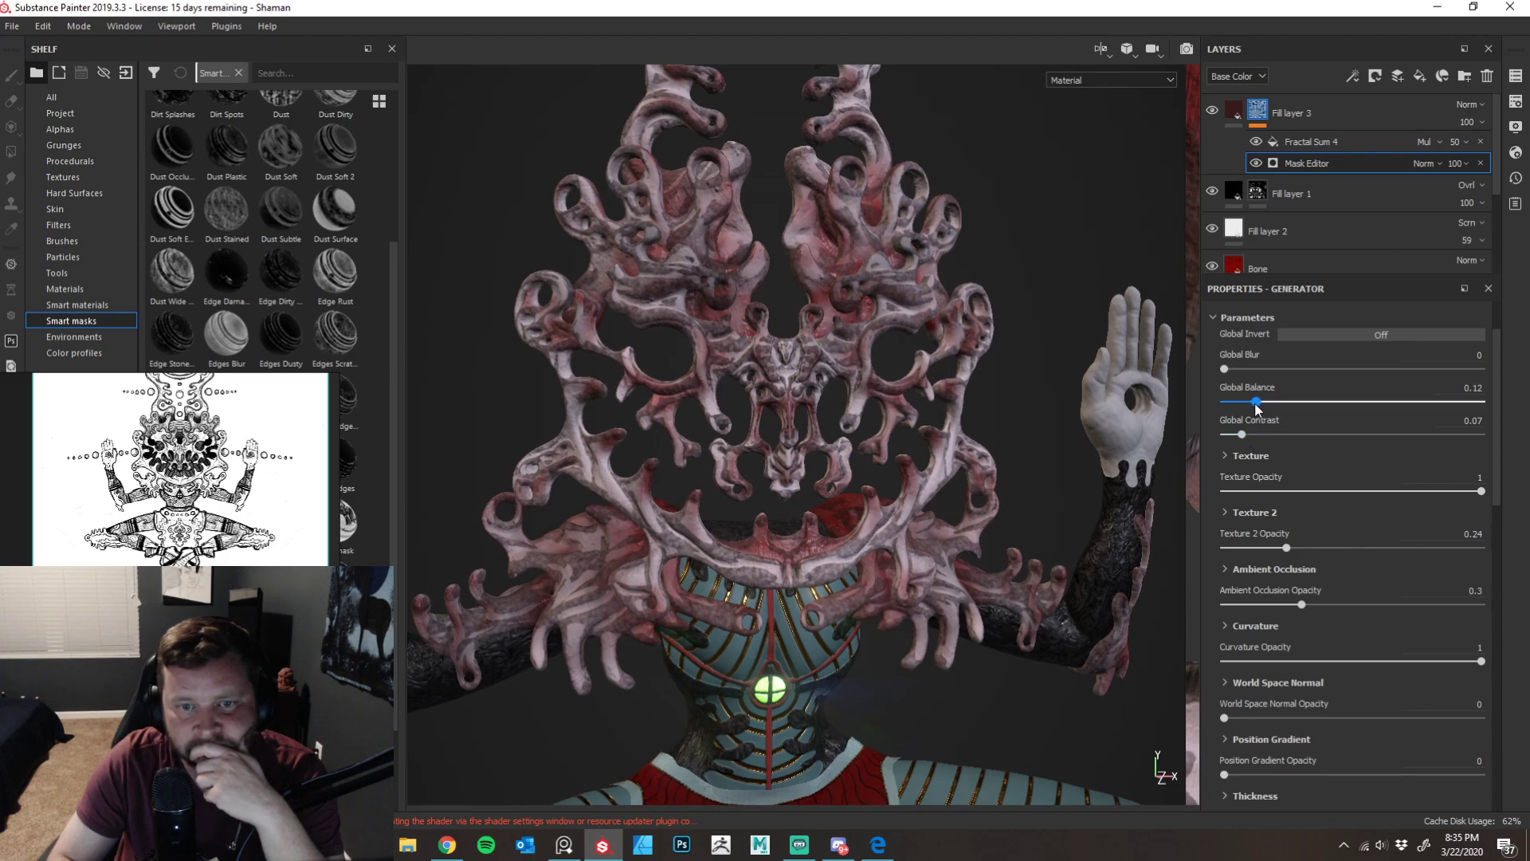
left_click(1259, 402)
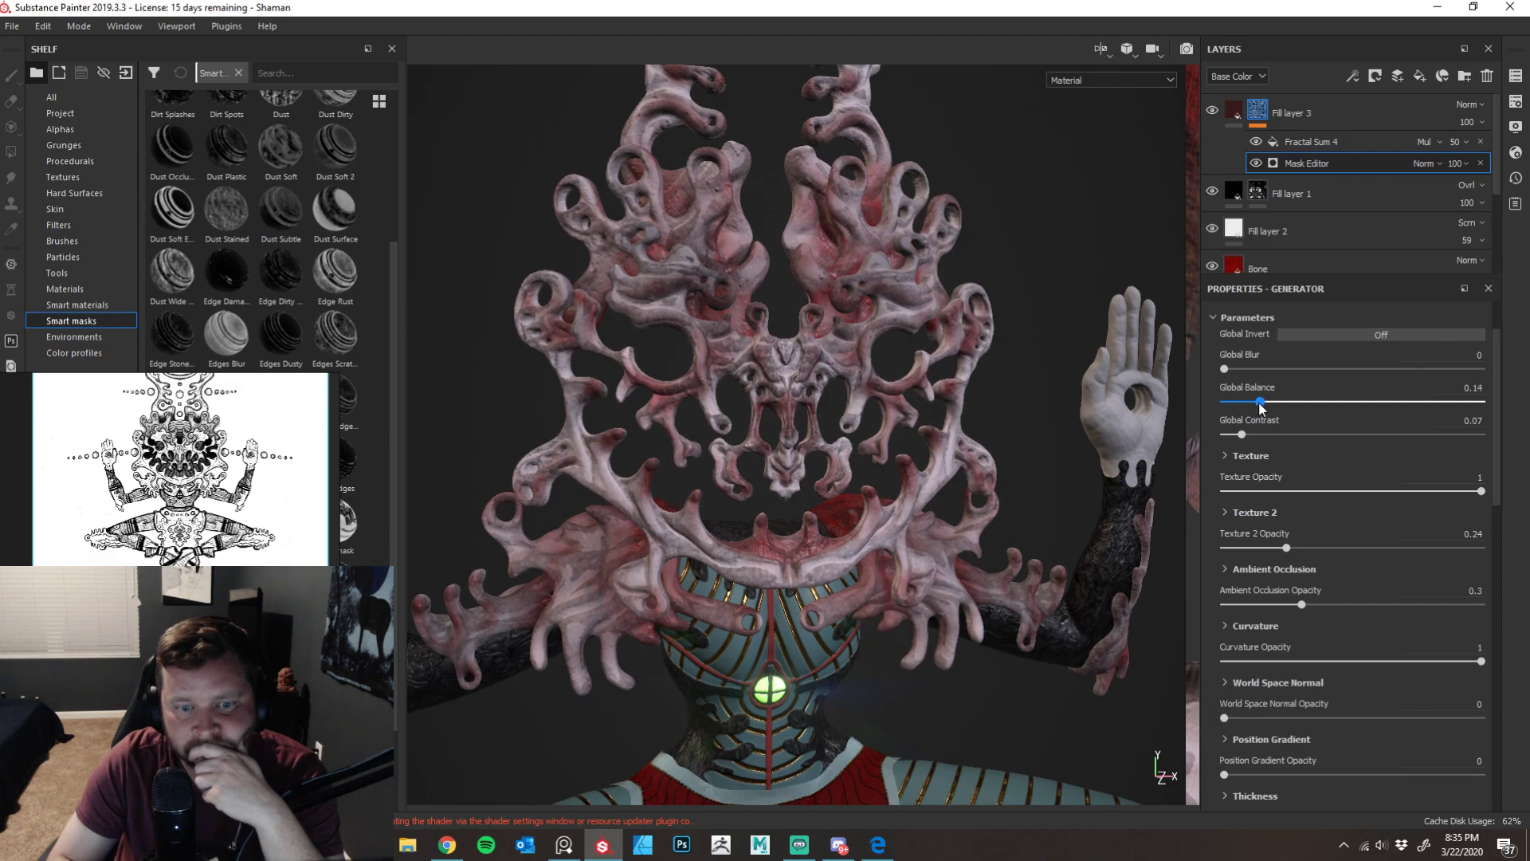
left_click(1263, 401)
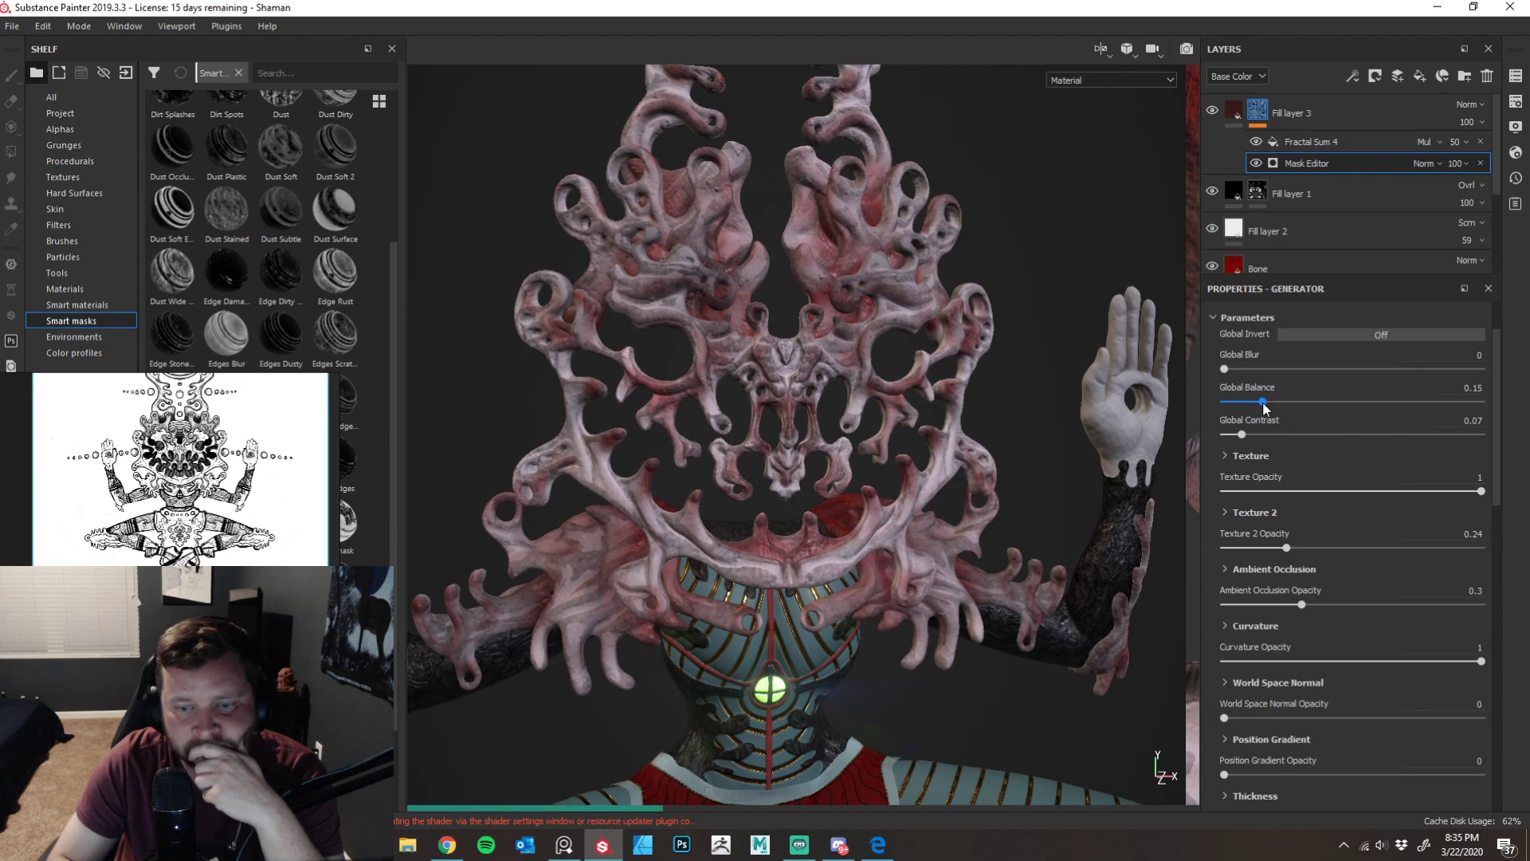
left_click(1231, 368)
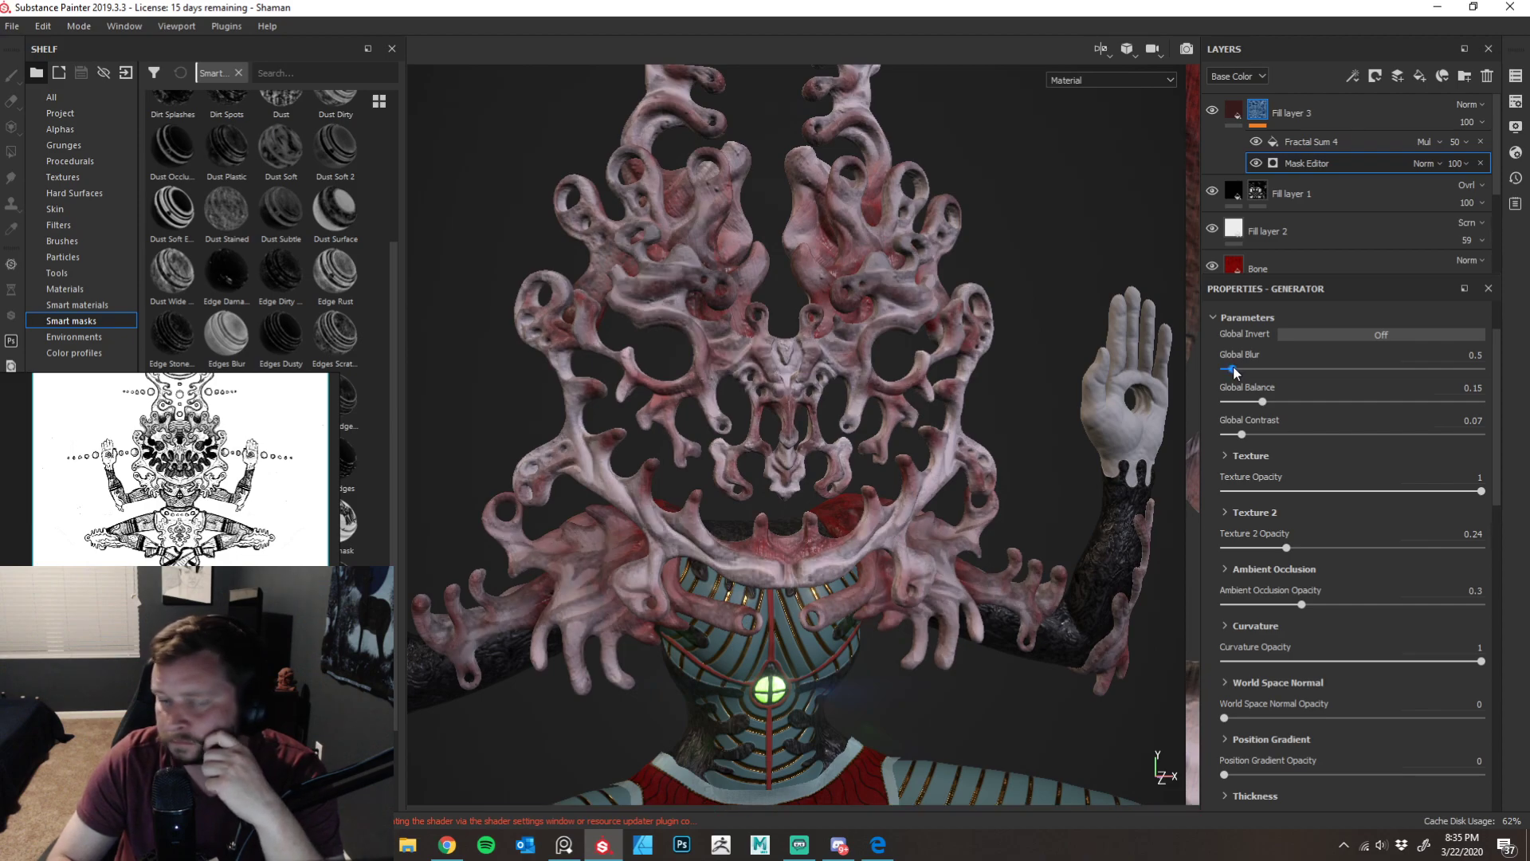
left_click_drag(1234, 368, 1240, 369)
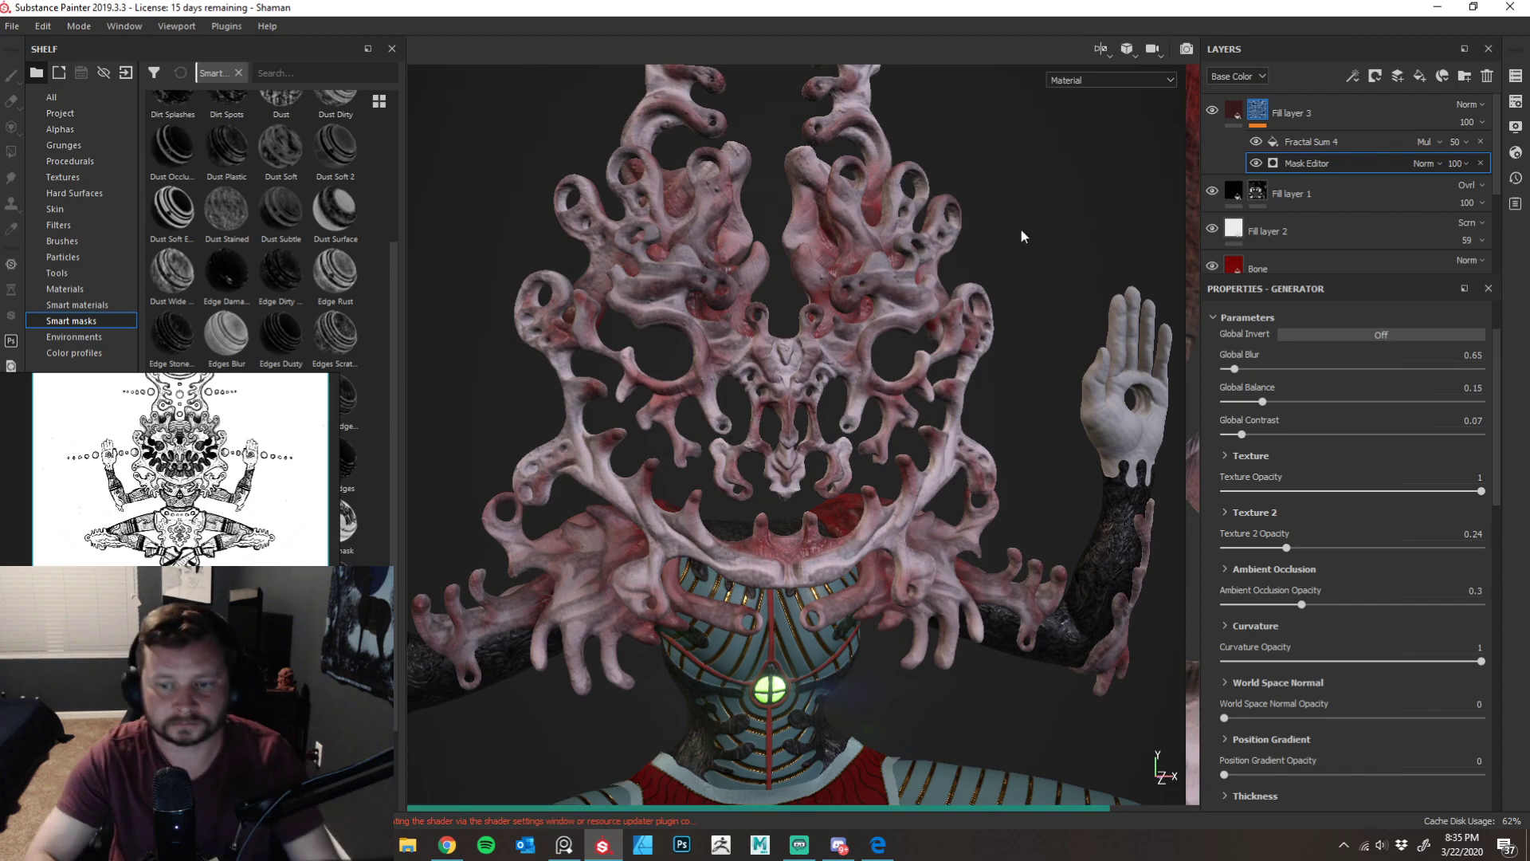
- Clear Fill layer 3's mask and apply the Dust Occlusion smart mask to the layer
left_click_drag(1062, 320, 1059, 311, "alt")
right_click_drag(1059, 311, 1039, 204, "alt")
left_click_drag(1072, 285, 943, 153, "ctrl+alt")
left_click_drag(1077, 284, 1034, 345, "alt")
right_click_drag(1034, 345, 954, 401, "alt")
left_click_drag(955, 401, 949, 351, "alt")
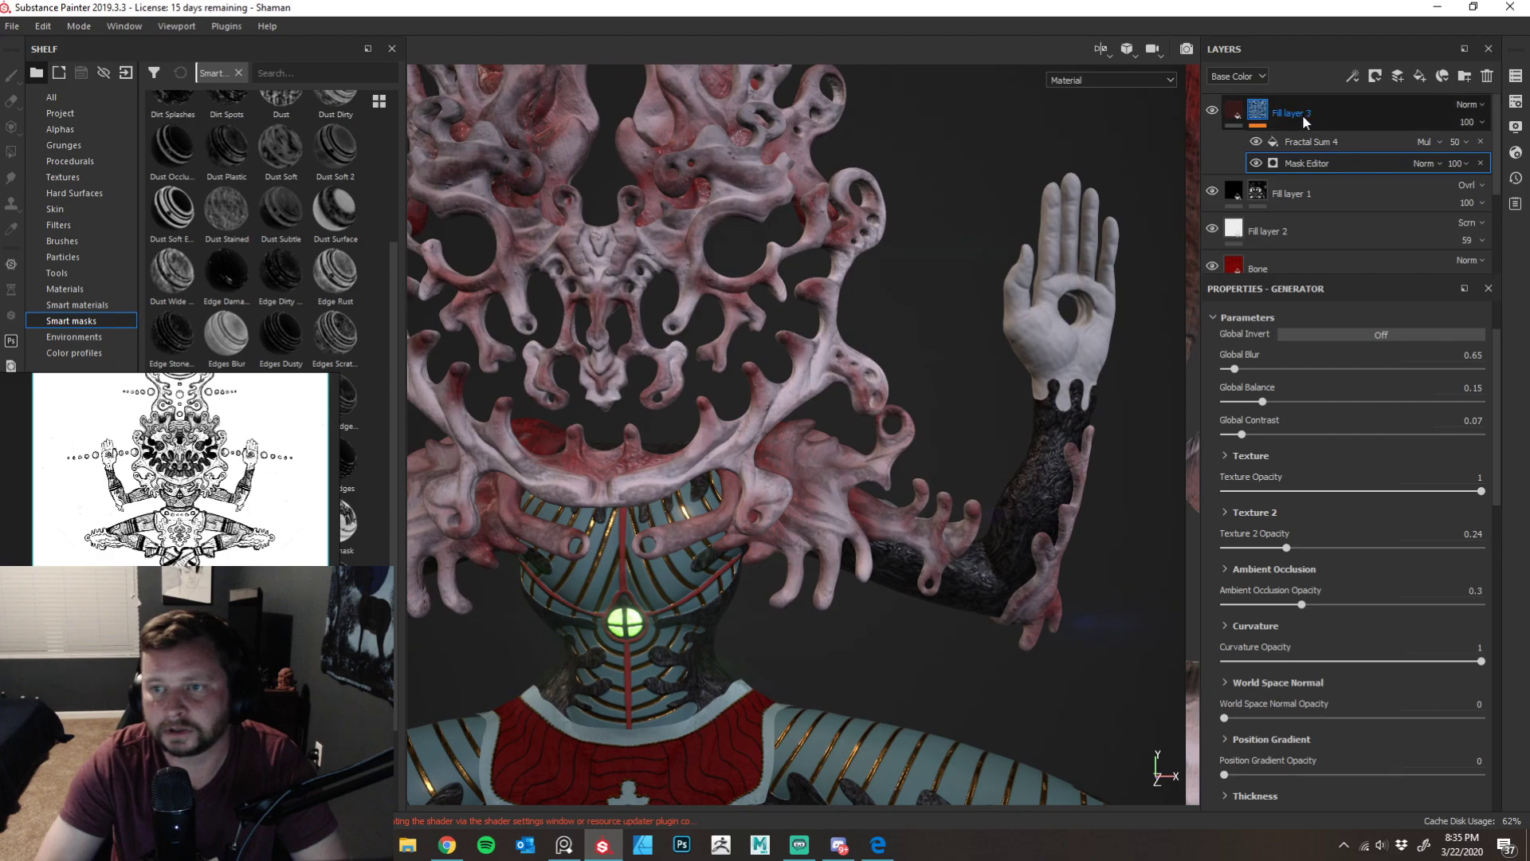
left_click(1265, 108)
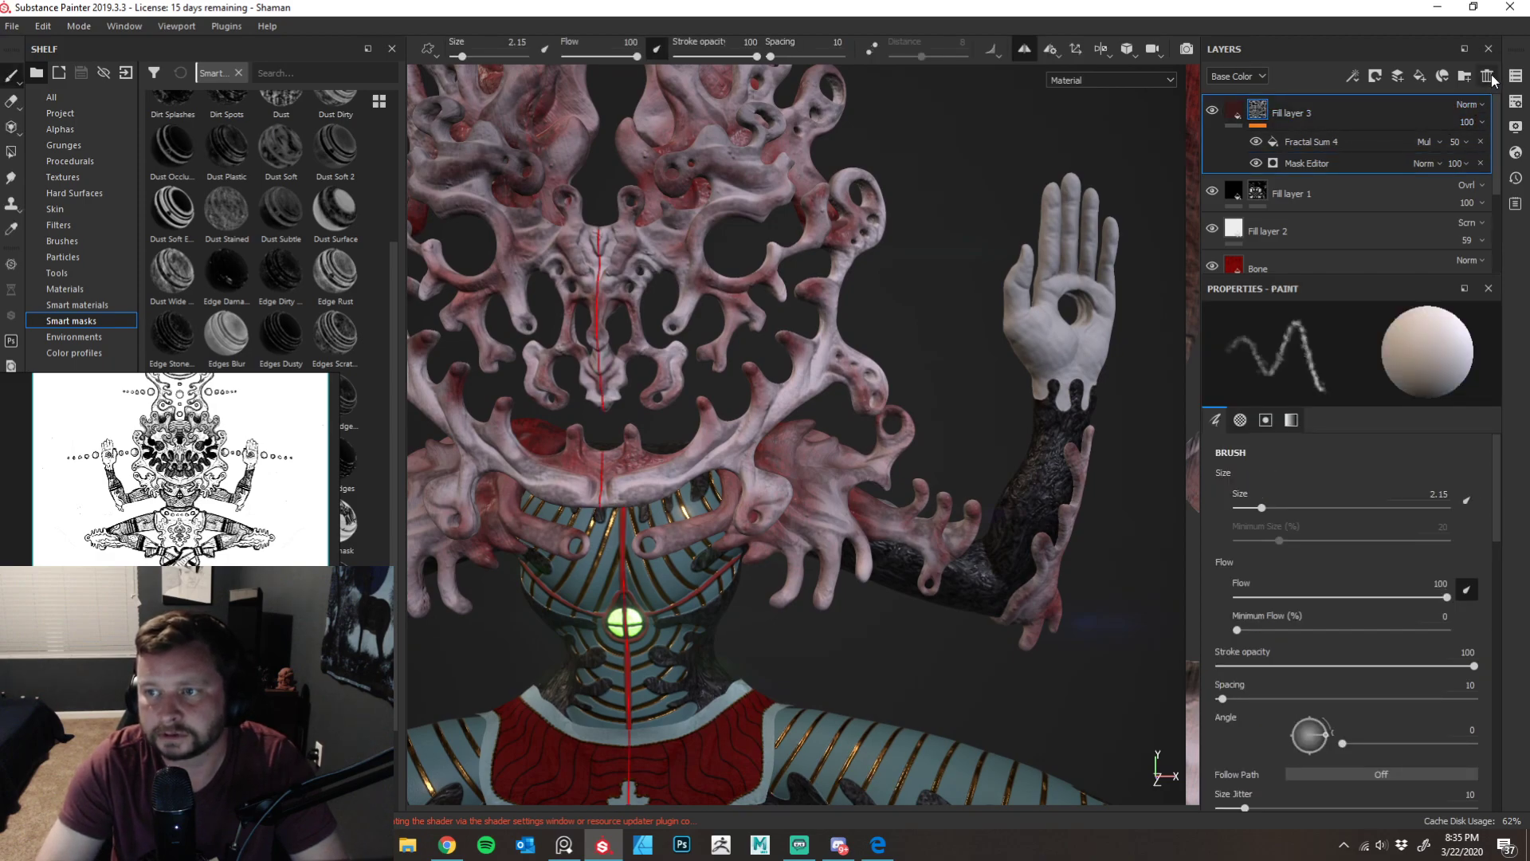
right_click(1259, 108)
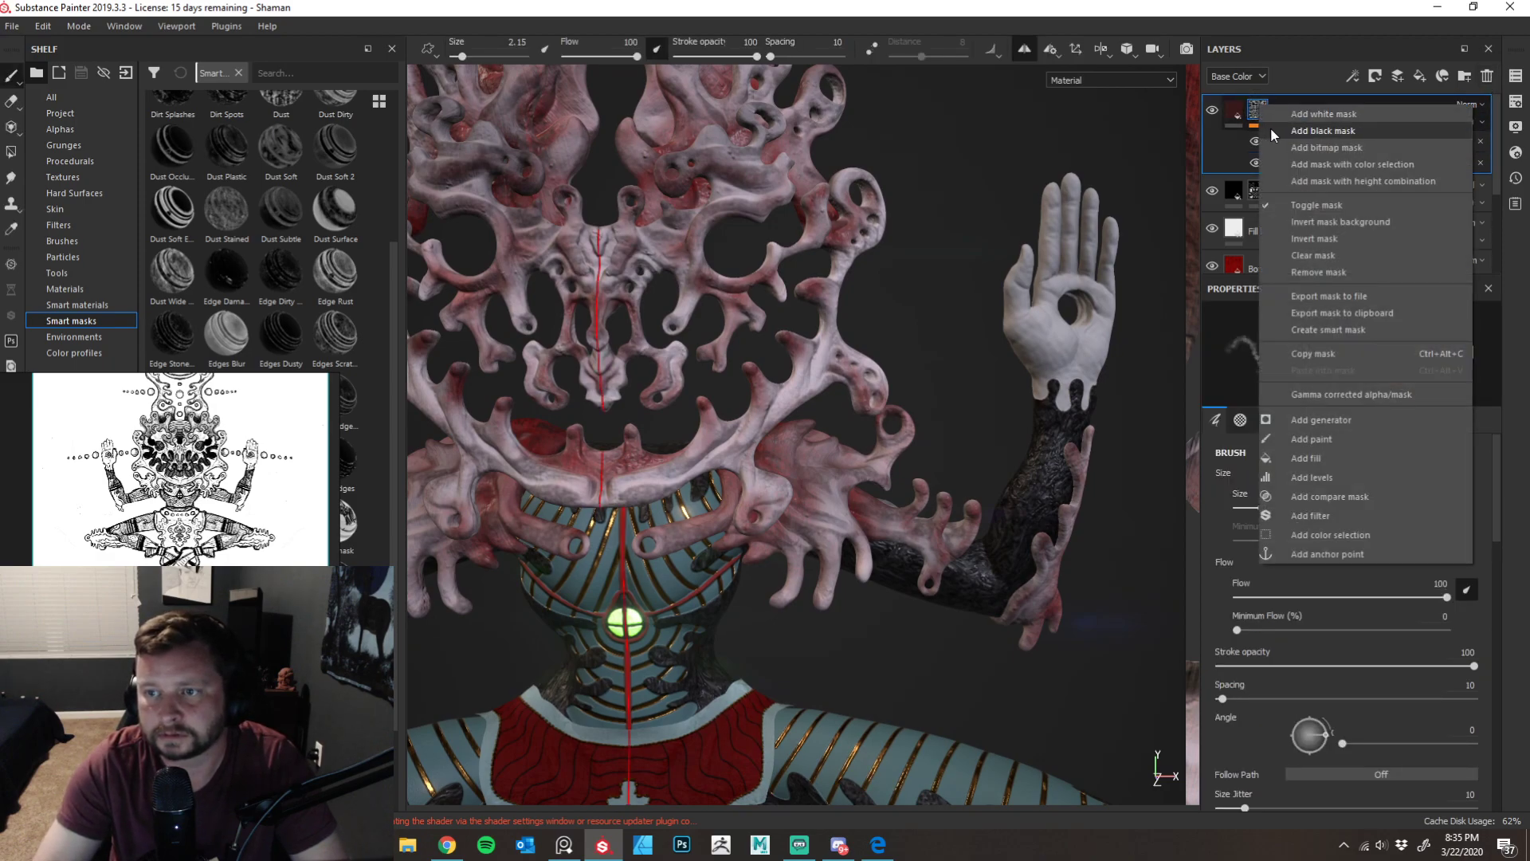
left_click(1307, 255)
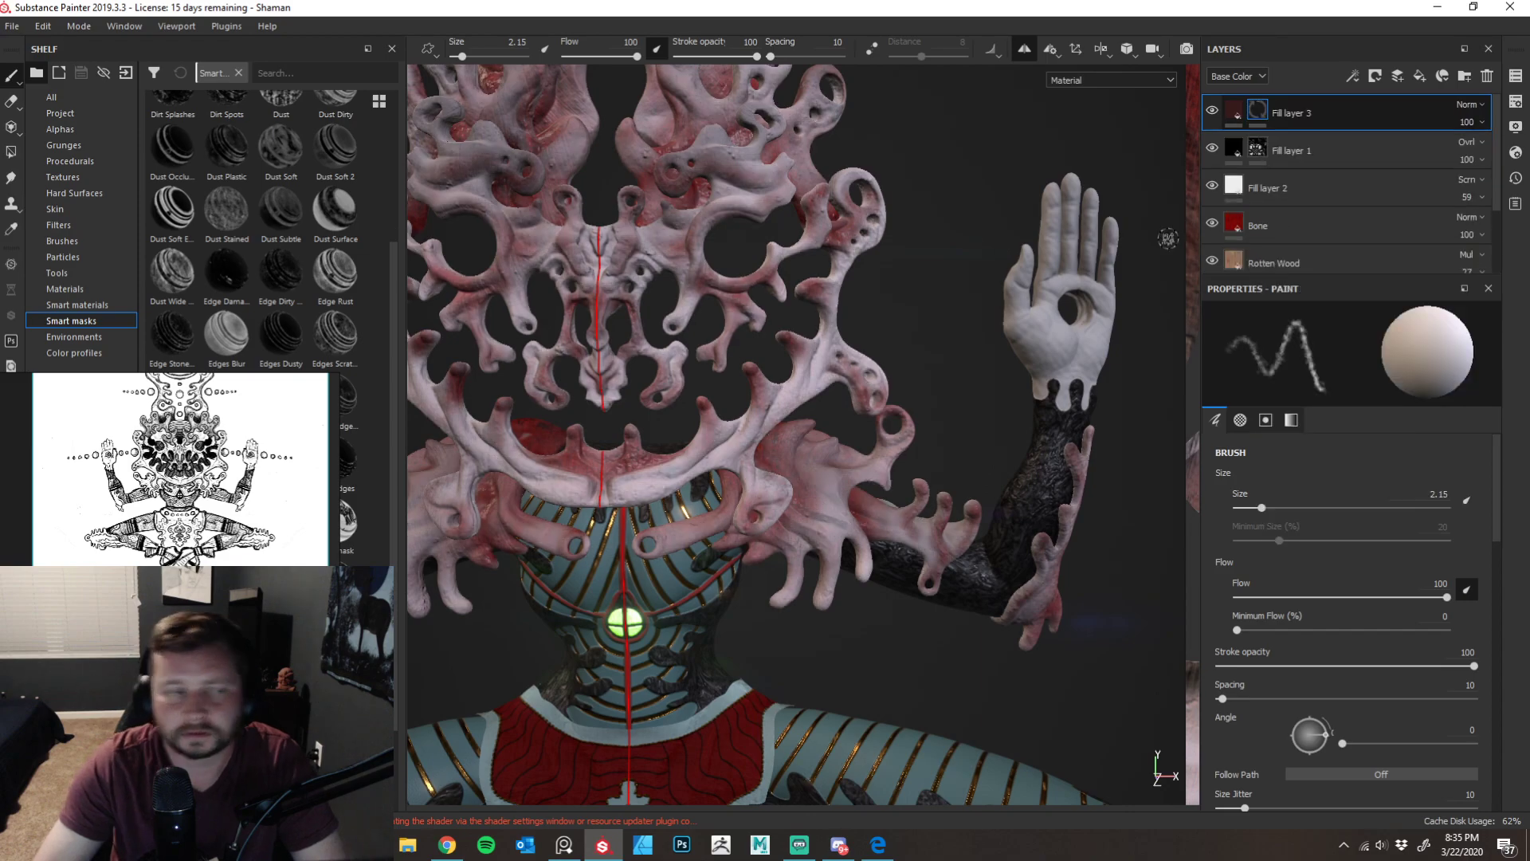
left_click_drag(392, 318, 397, 267)
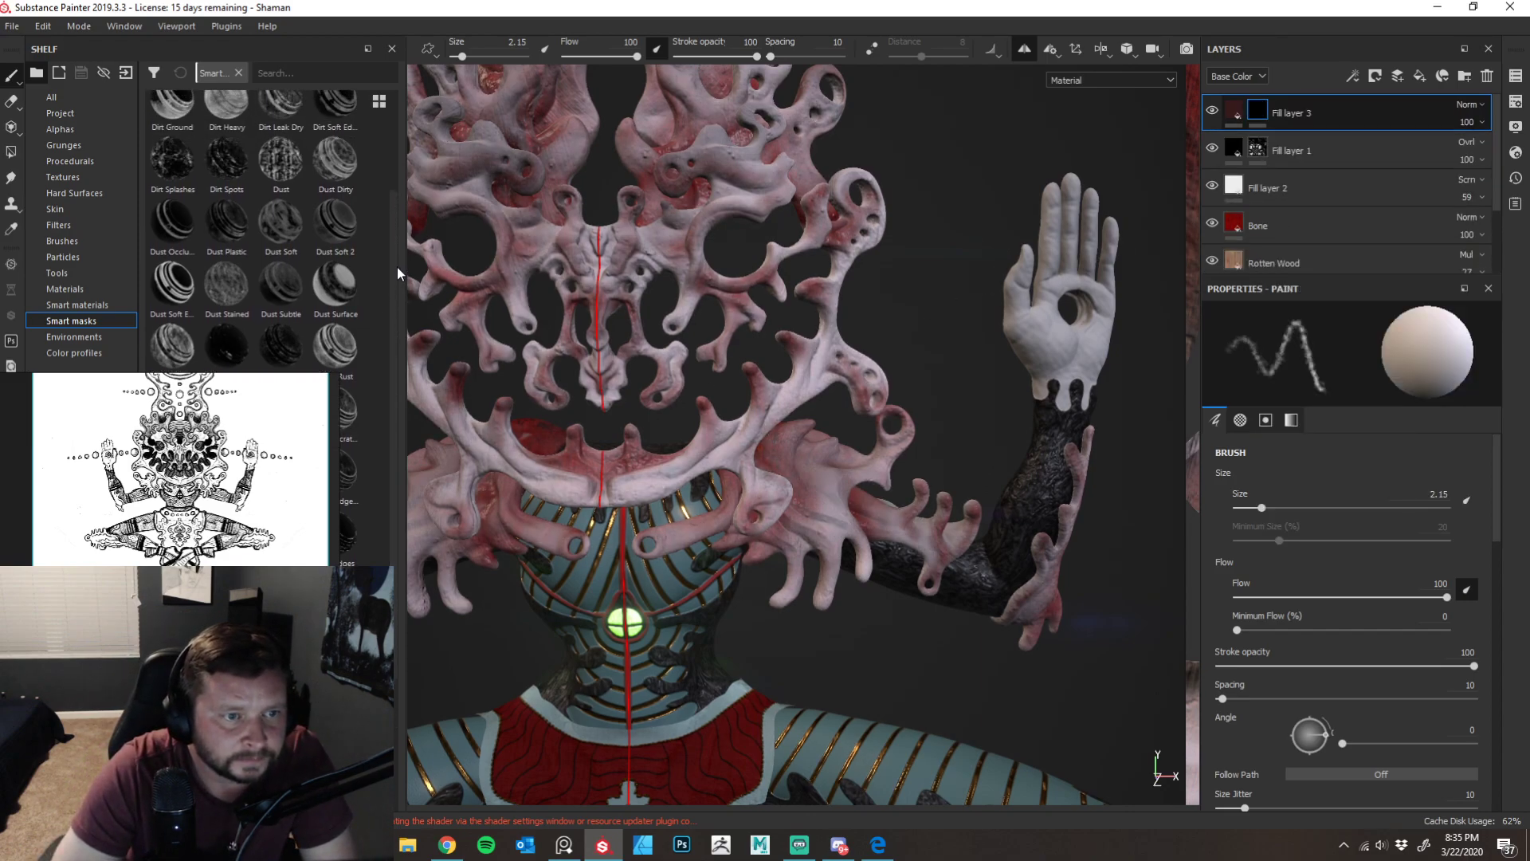
left_click_drag(182, 220, 1278, 112)
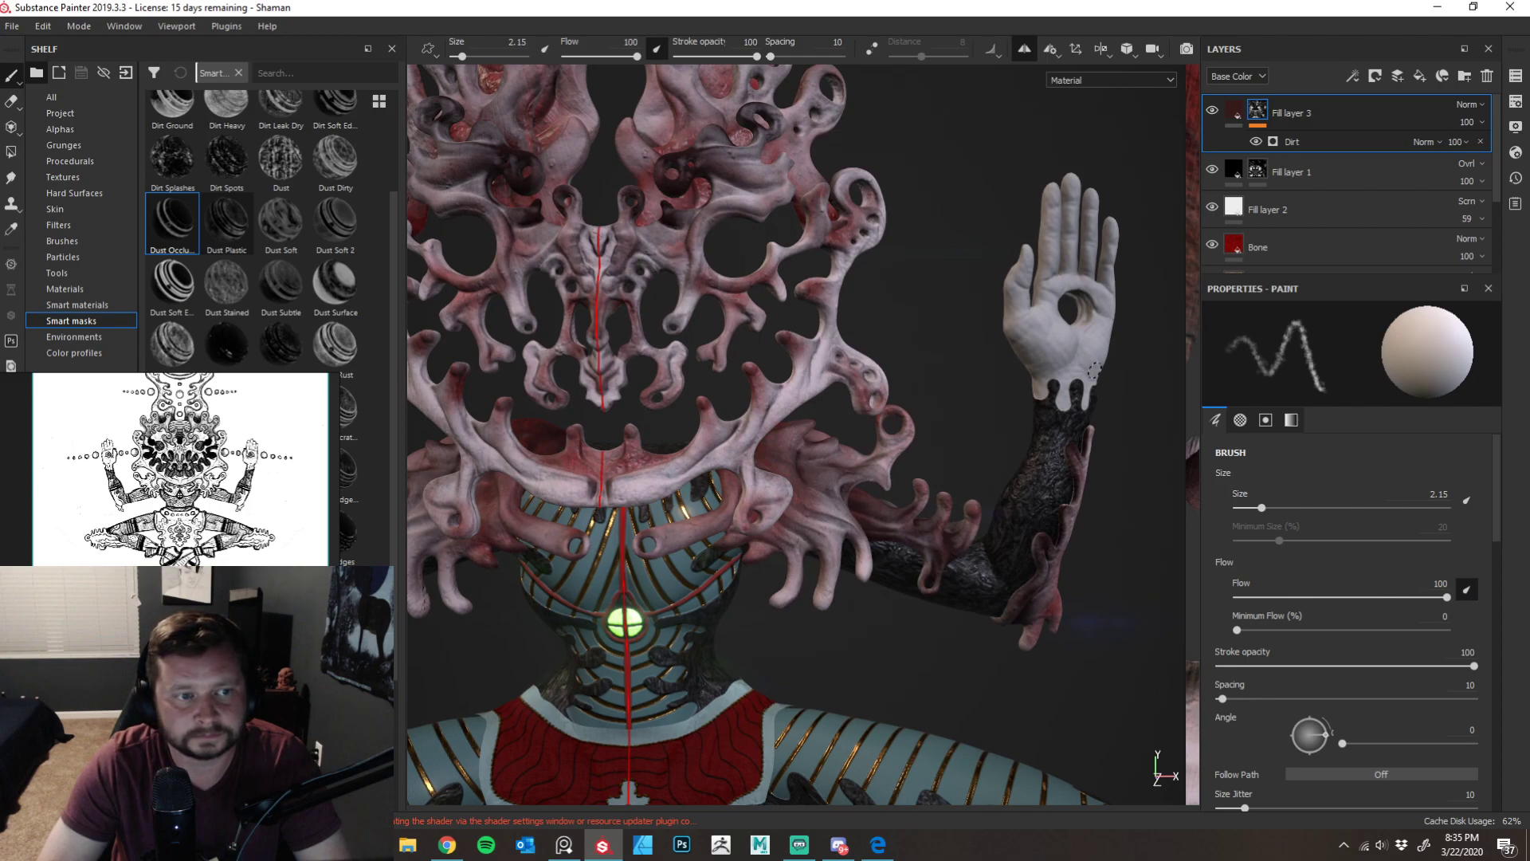
- Set the Dirt generator's level to 0.36, contrast to 0.18, triplanar blending contrast to 0.34 and grunge amount to 0.23
left_click_drag(941, 255, 905, 295, "alt")
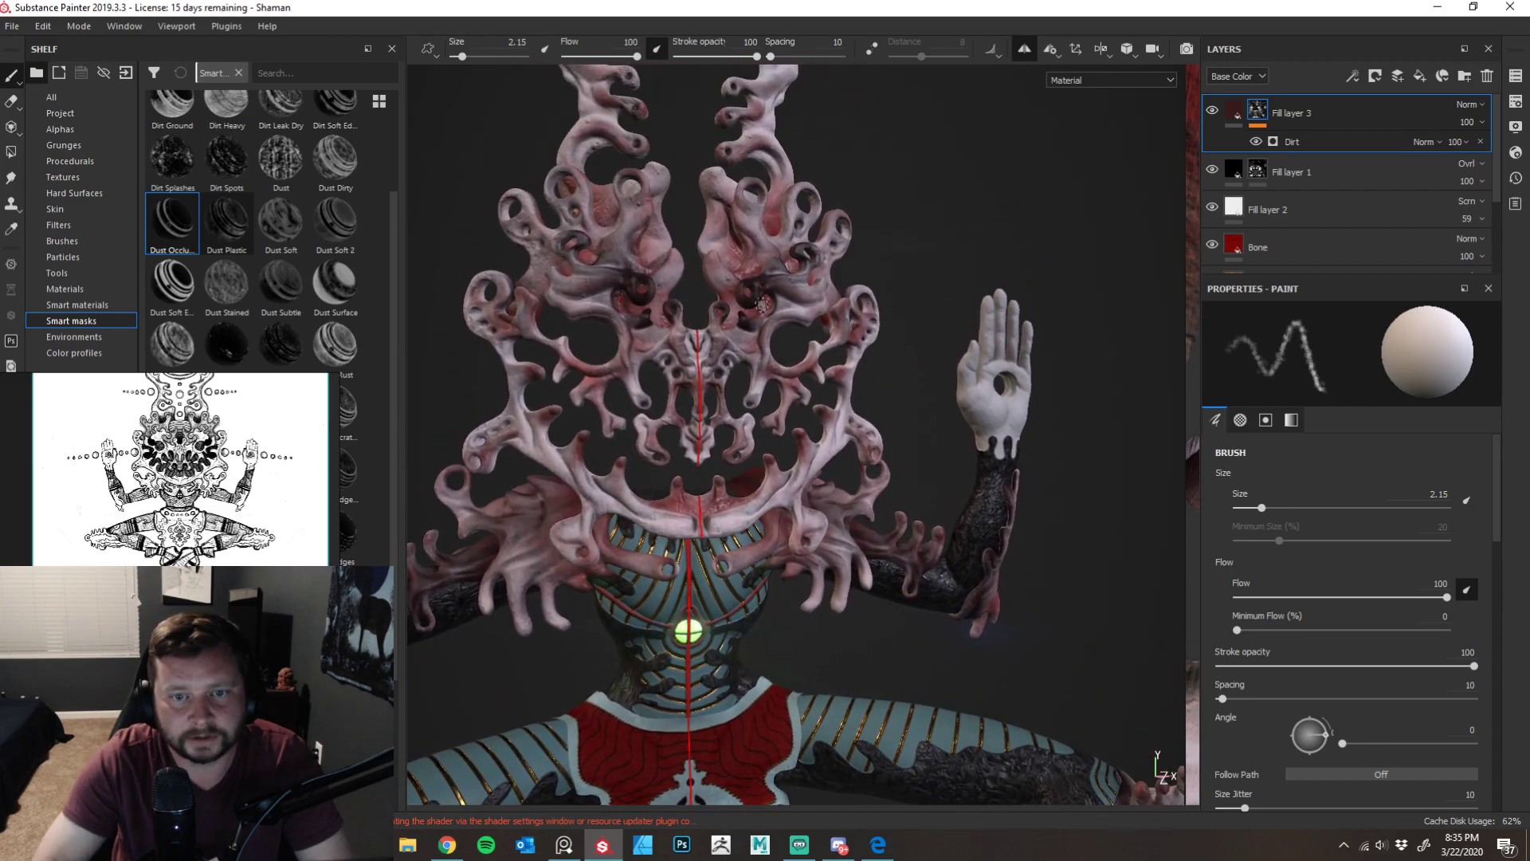
left_click_drag(1111, 444, 1115, 399, "alt")
left_click(1305, 143)
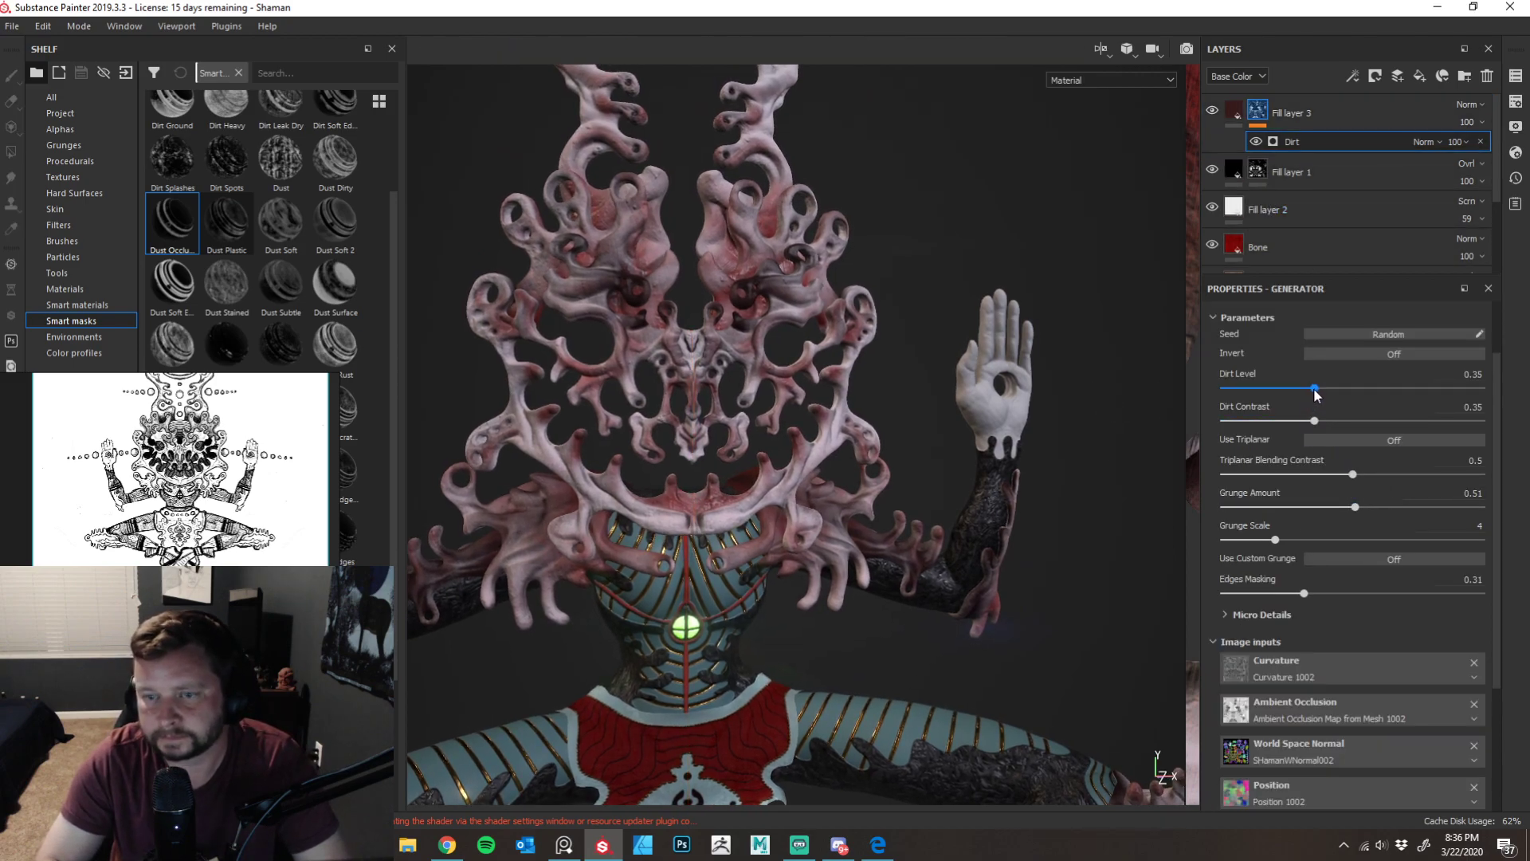
left_click_drag(1313, 394, 1270, 421)
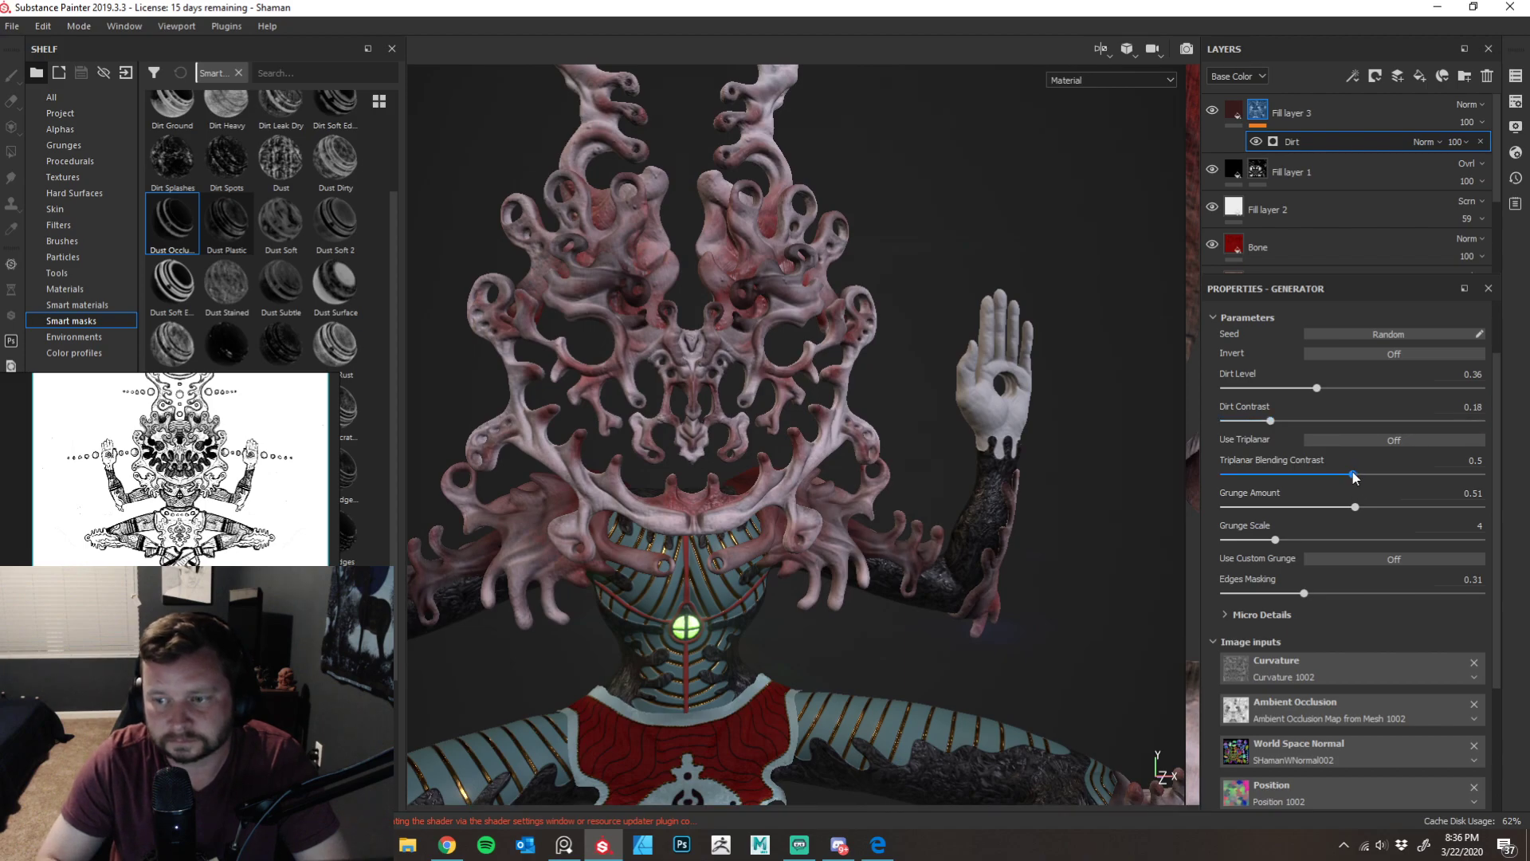
left_click_drag(1356, 476, 1279, 506)
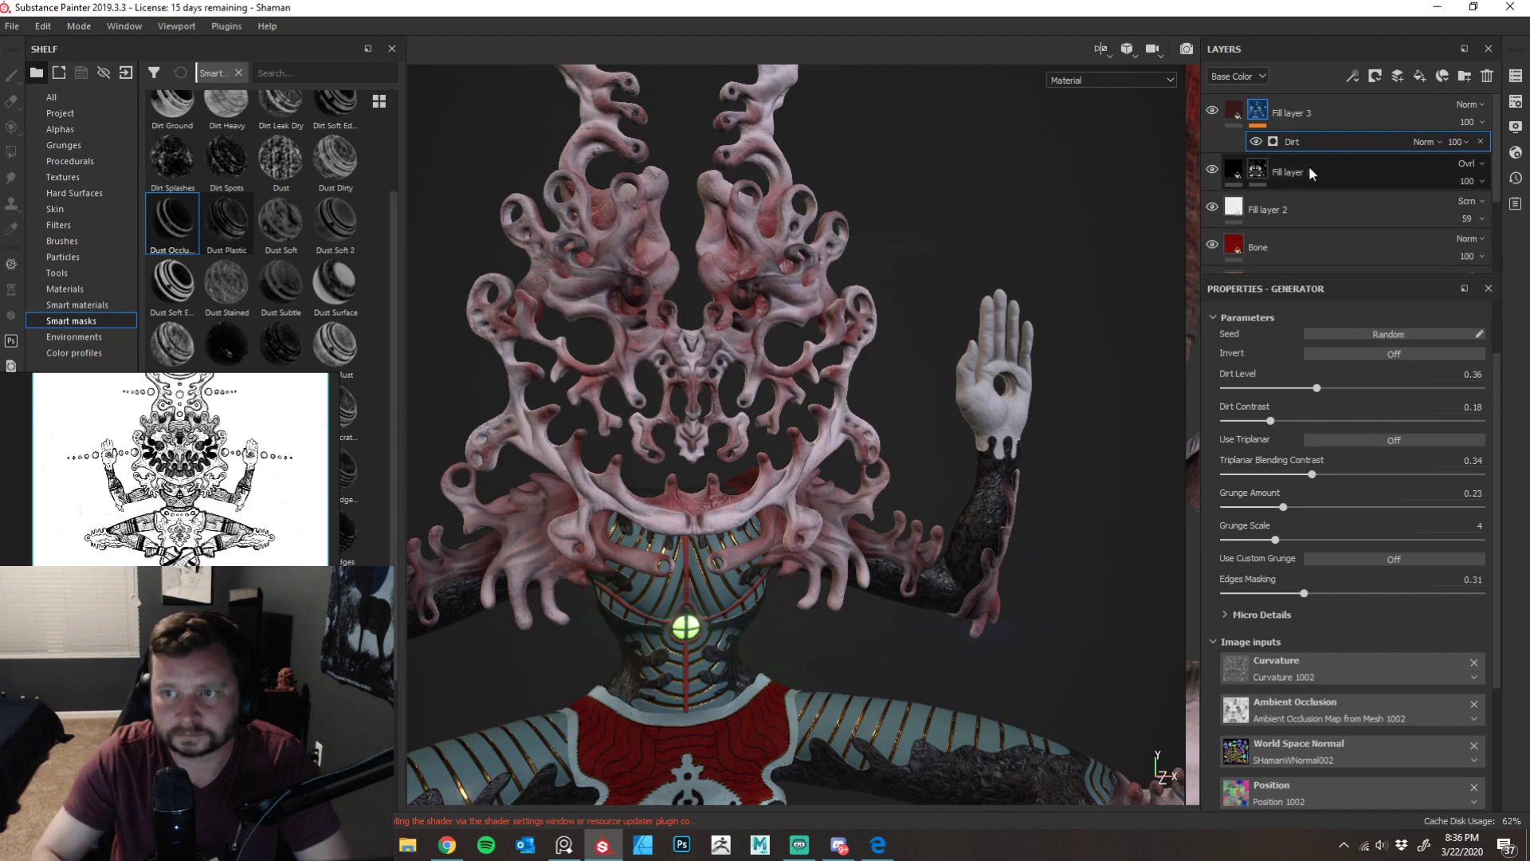
- Change Fill layer 3's base color to a dark navy blue by shifting its hue to about 0.67
left_click(1234, 111)
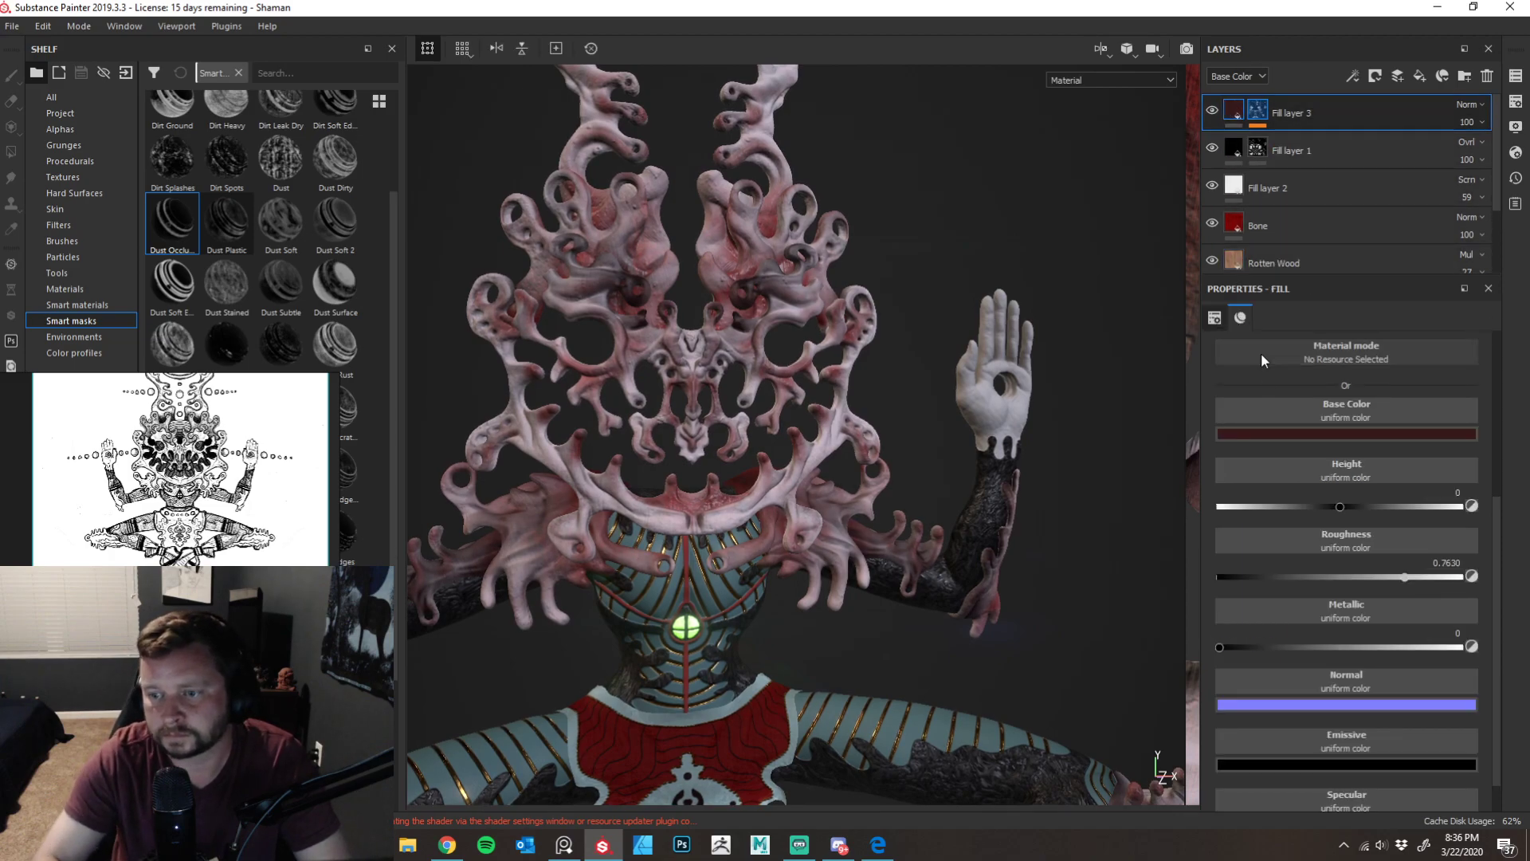
left_click(1309, 433)
left_click_drag(1447, 598, 1448, 513)
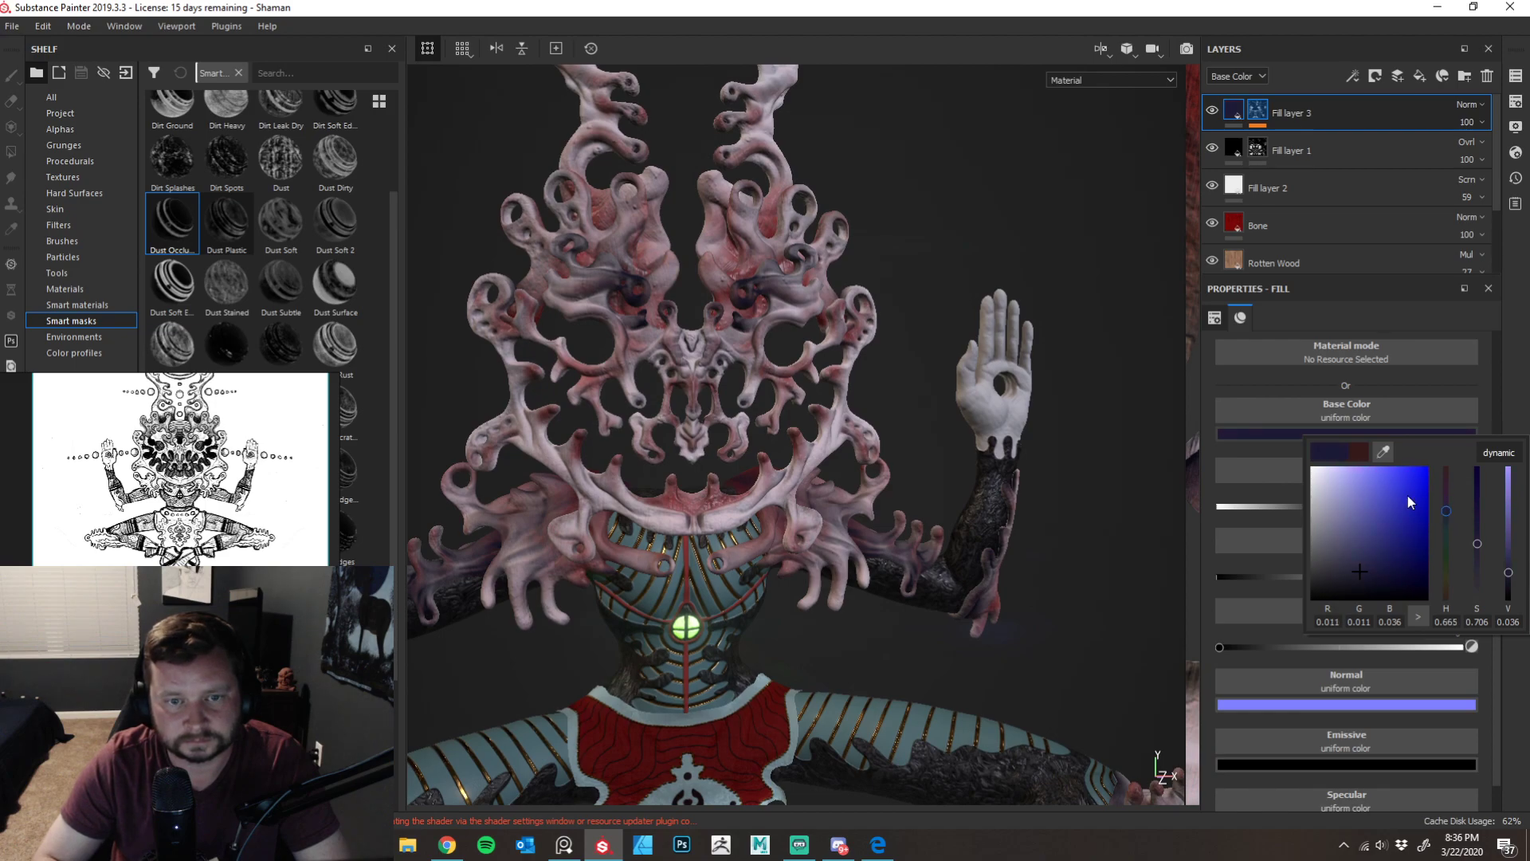
- Clear Fill layer 3's mask and apply the Cavity Rust smart mask in its place
key("alt")
left_click_drag(1045, 294, 1001, 355, "alt")
right_click_drag(1001, 356, 932, 476, "alt")
left_click_drag(933, 475, 1084, 303, "alt")
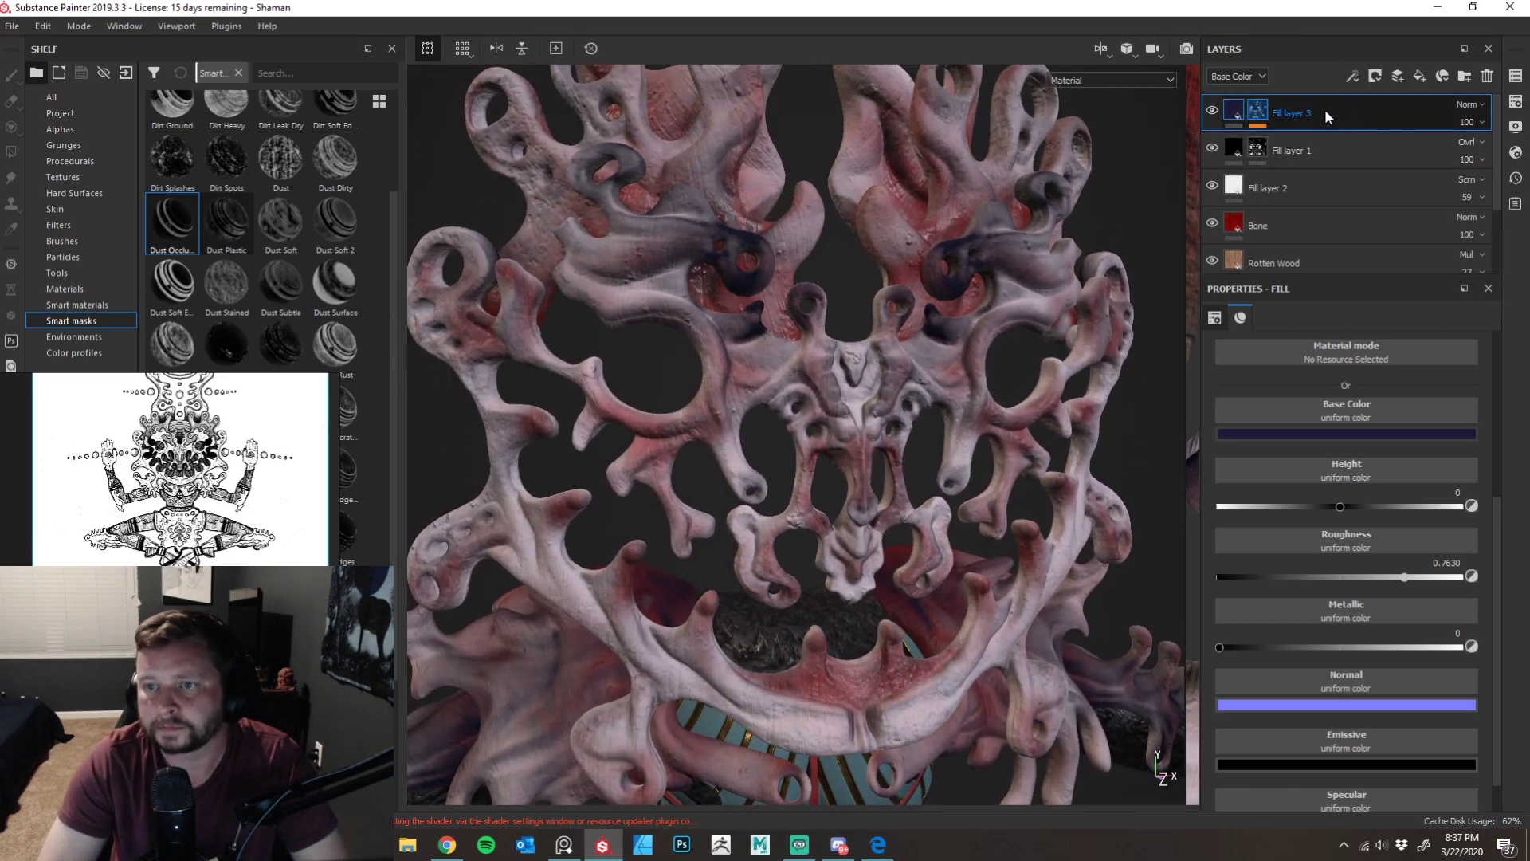
left_click(1260, 113)
right_click(1257, 111)
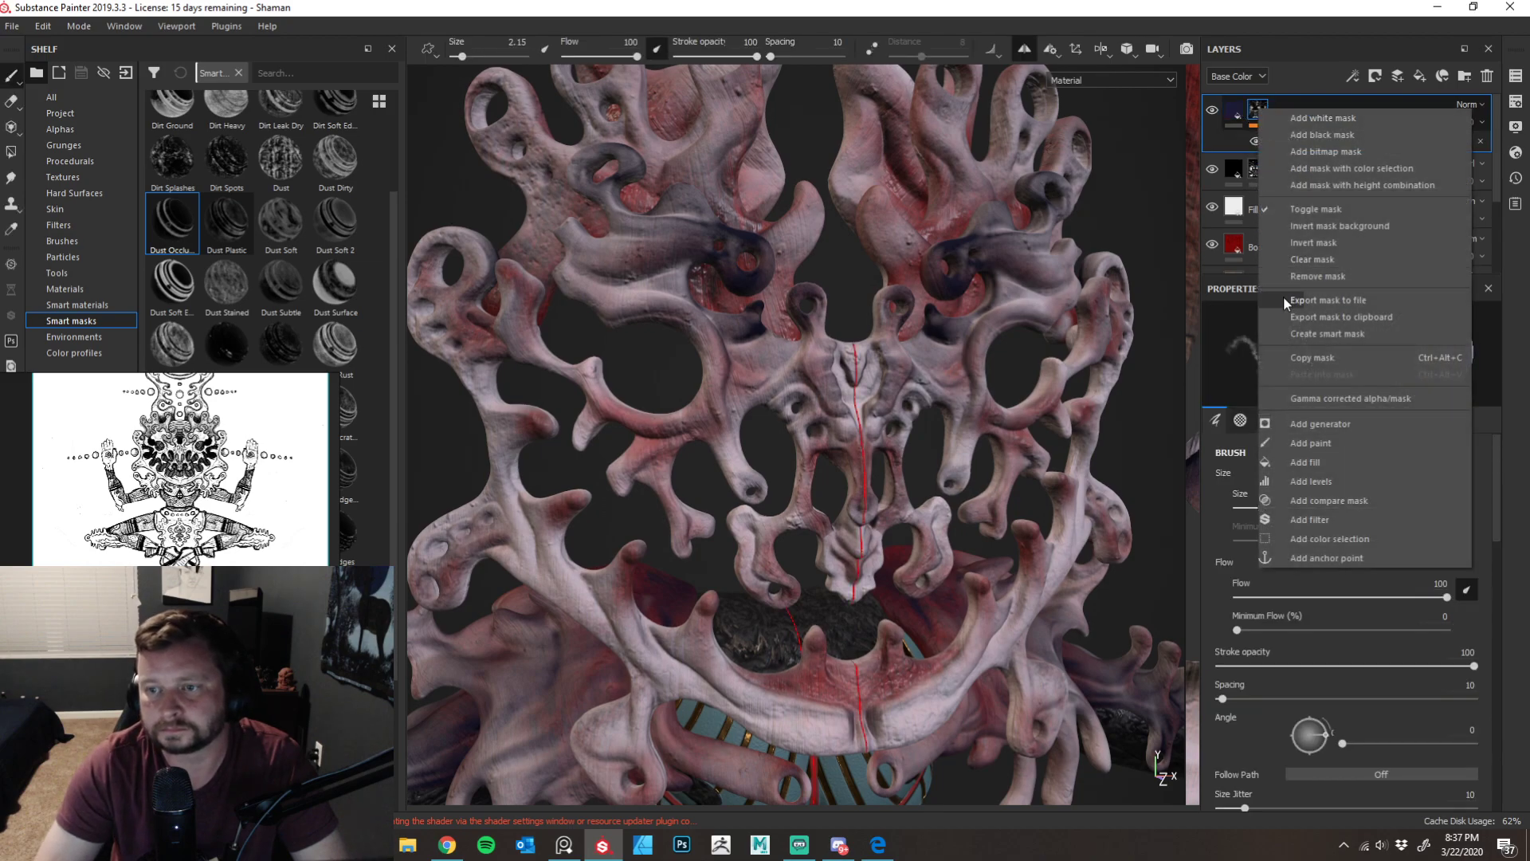
left_click(1313, 260)
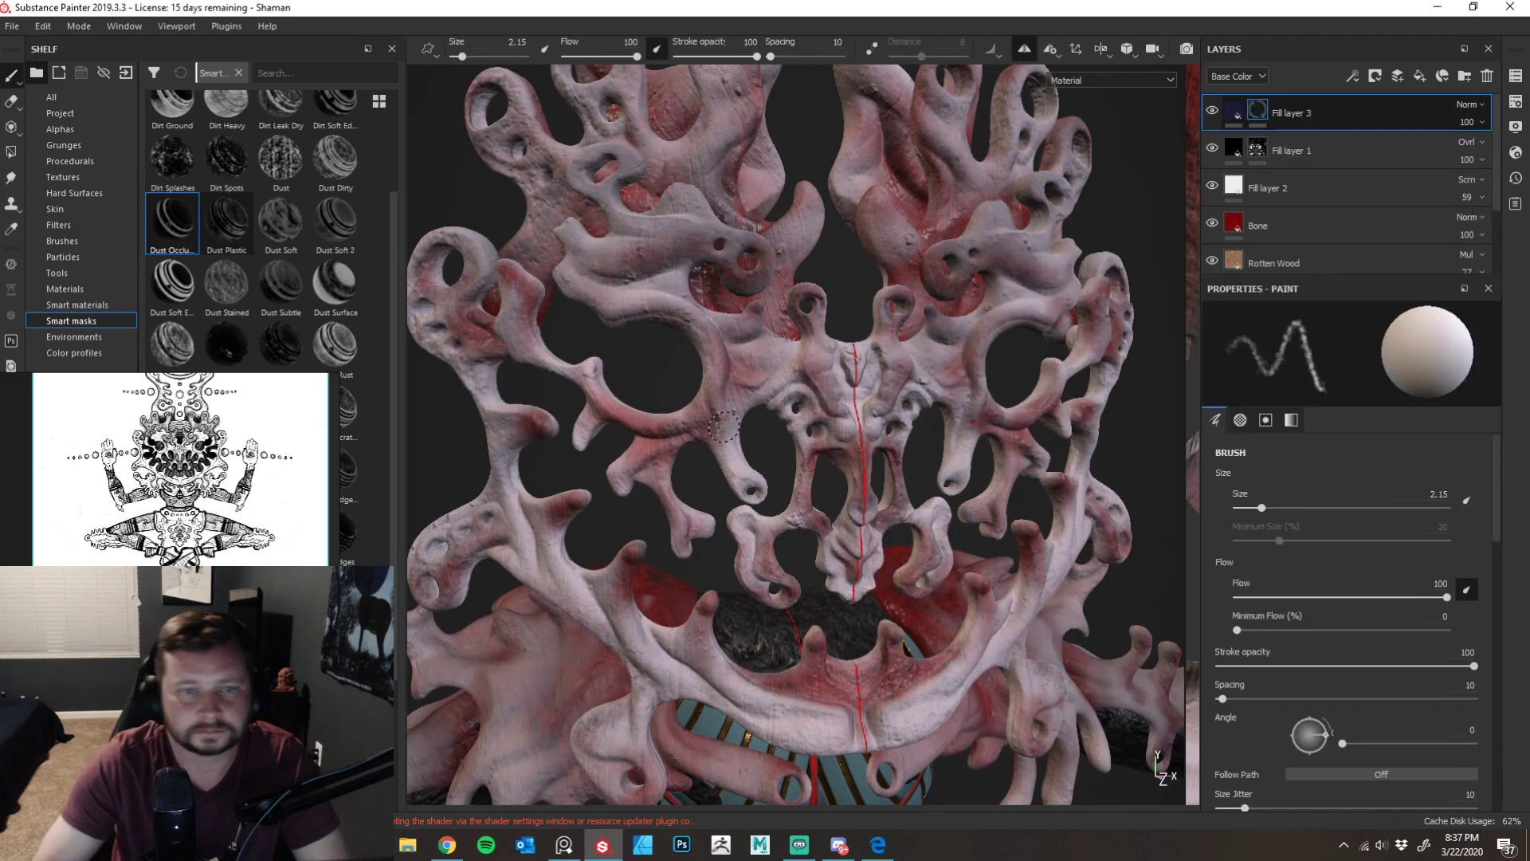
left_click_drag(391, 304, 381, 206)
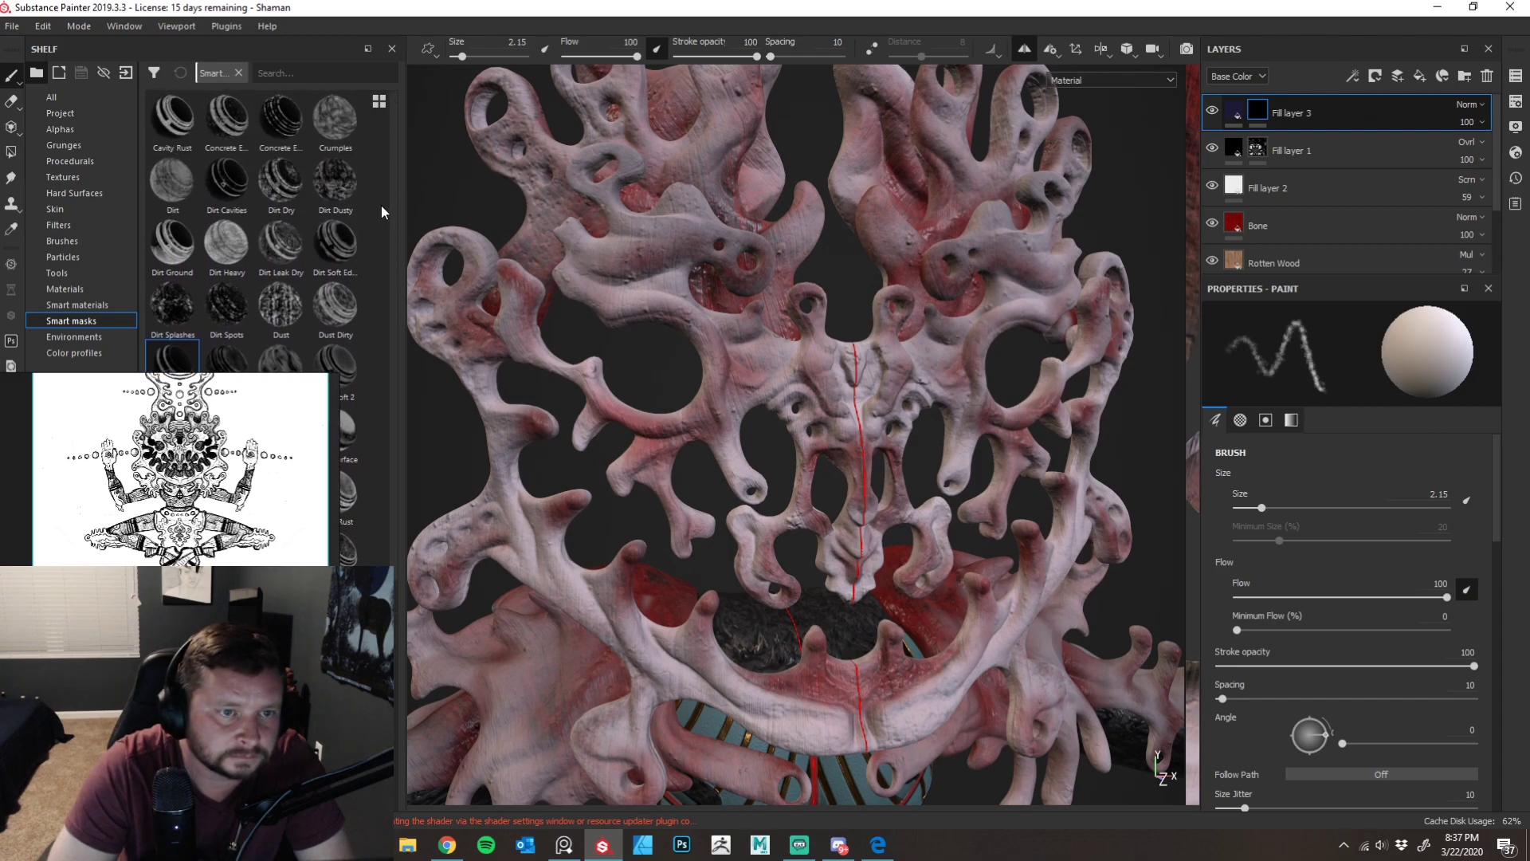
left_click_drag(173, 118, 1283, 104)
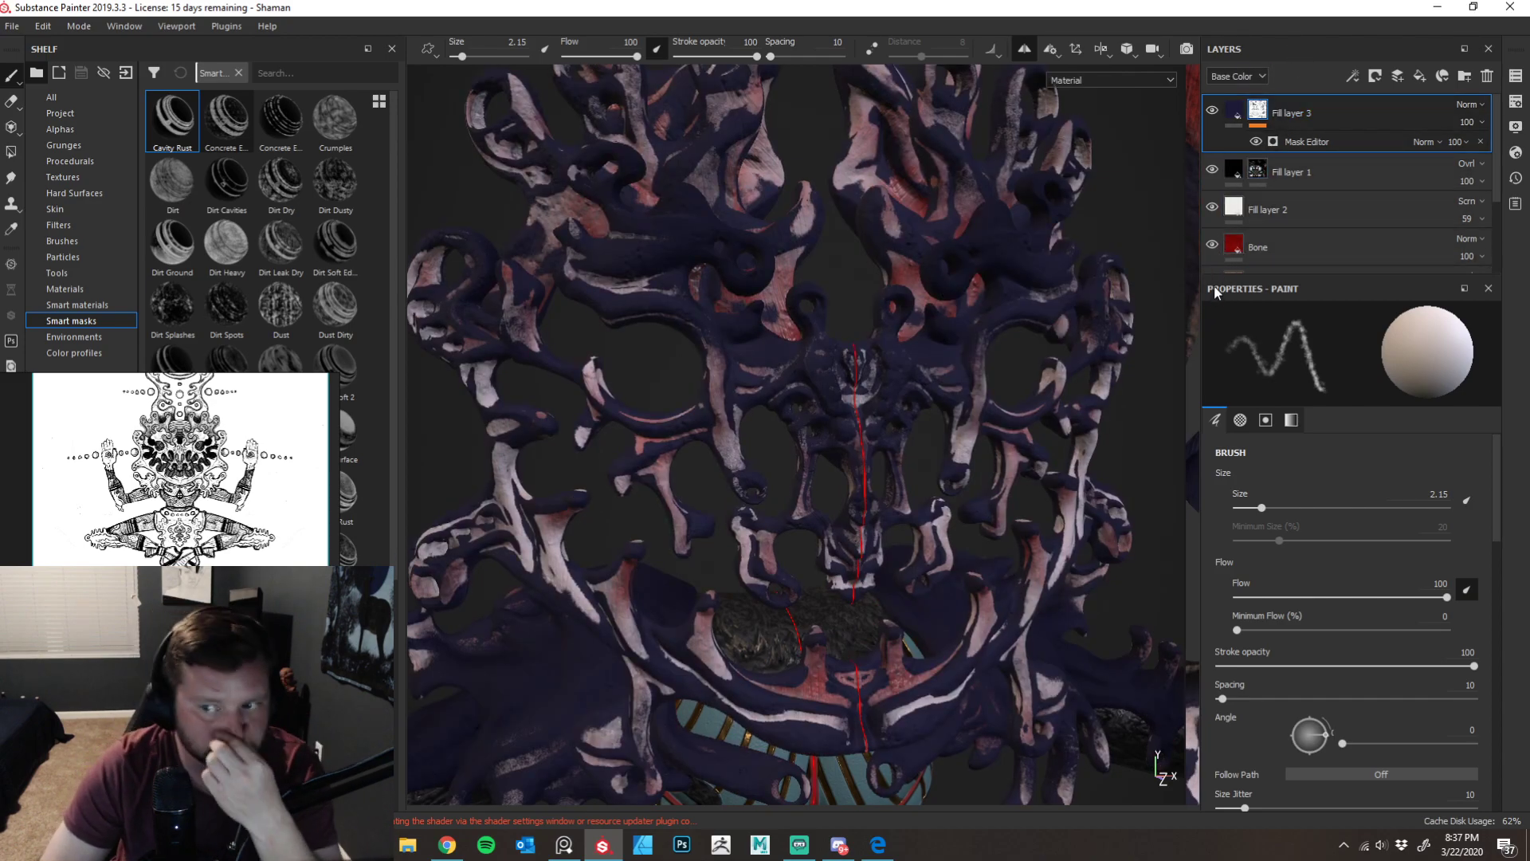
- Reduce the Cavity Rust mask's coverage by setting its Mask Editor global balance to 0.2
left_click(1299, 143)
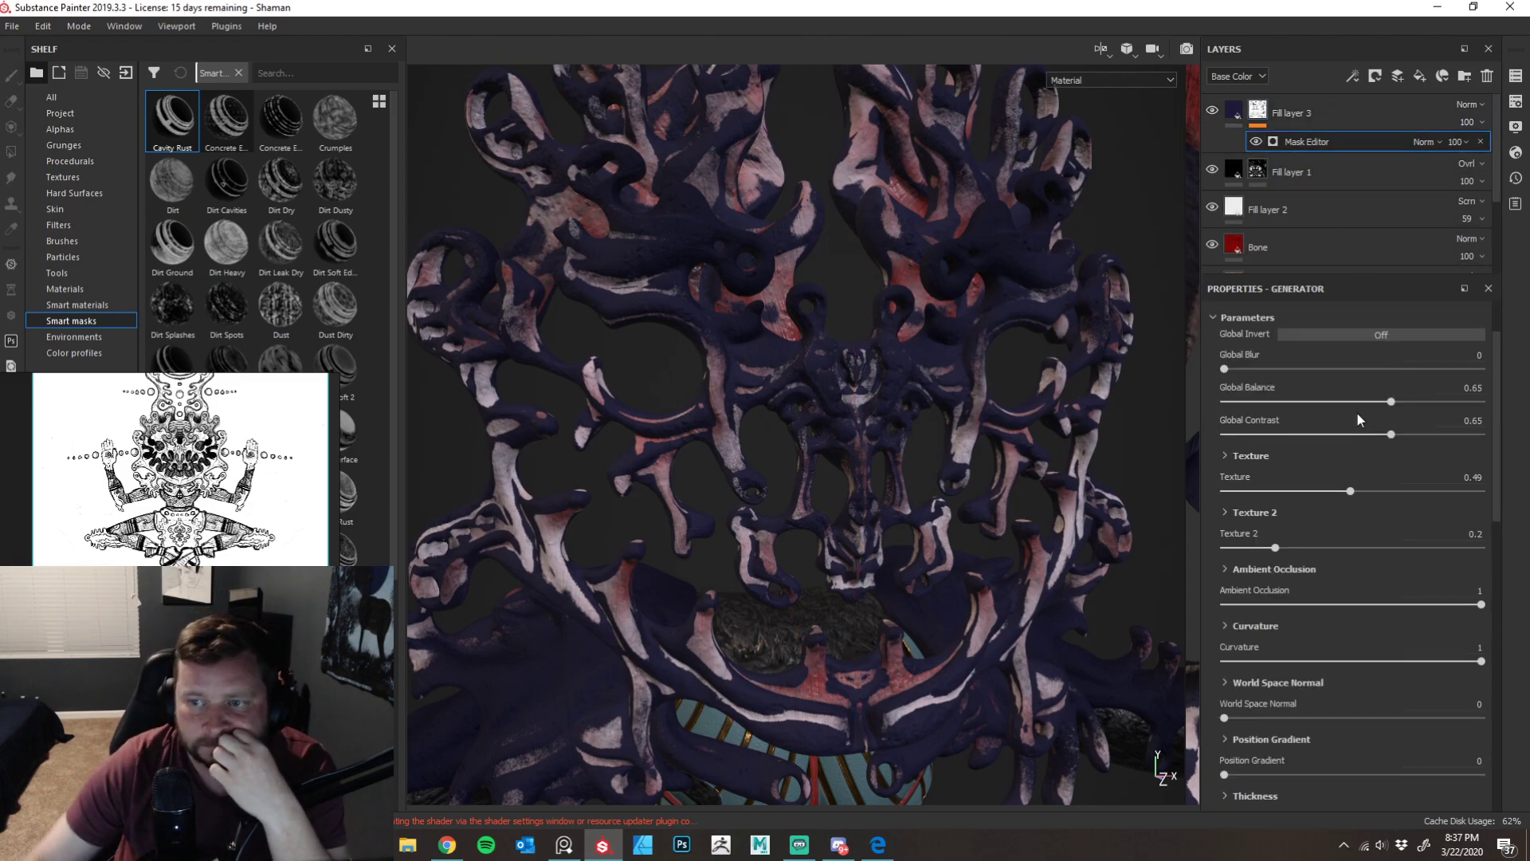
left_click(1391, 402)
left_click_drag(1392, 403, 1309, 401)
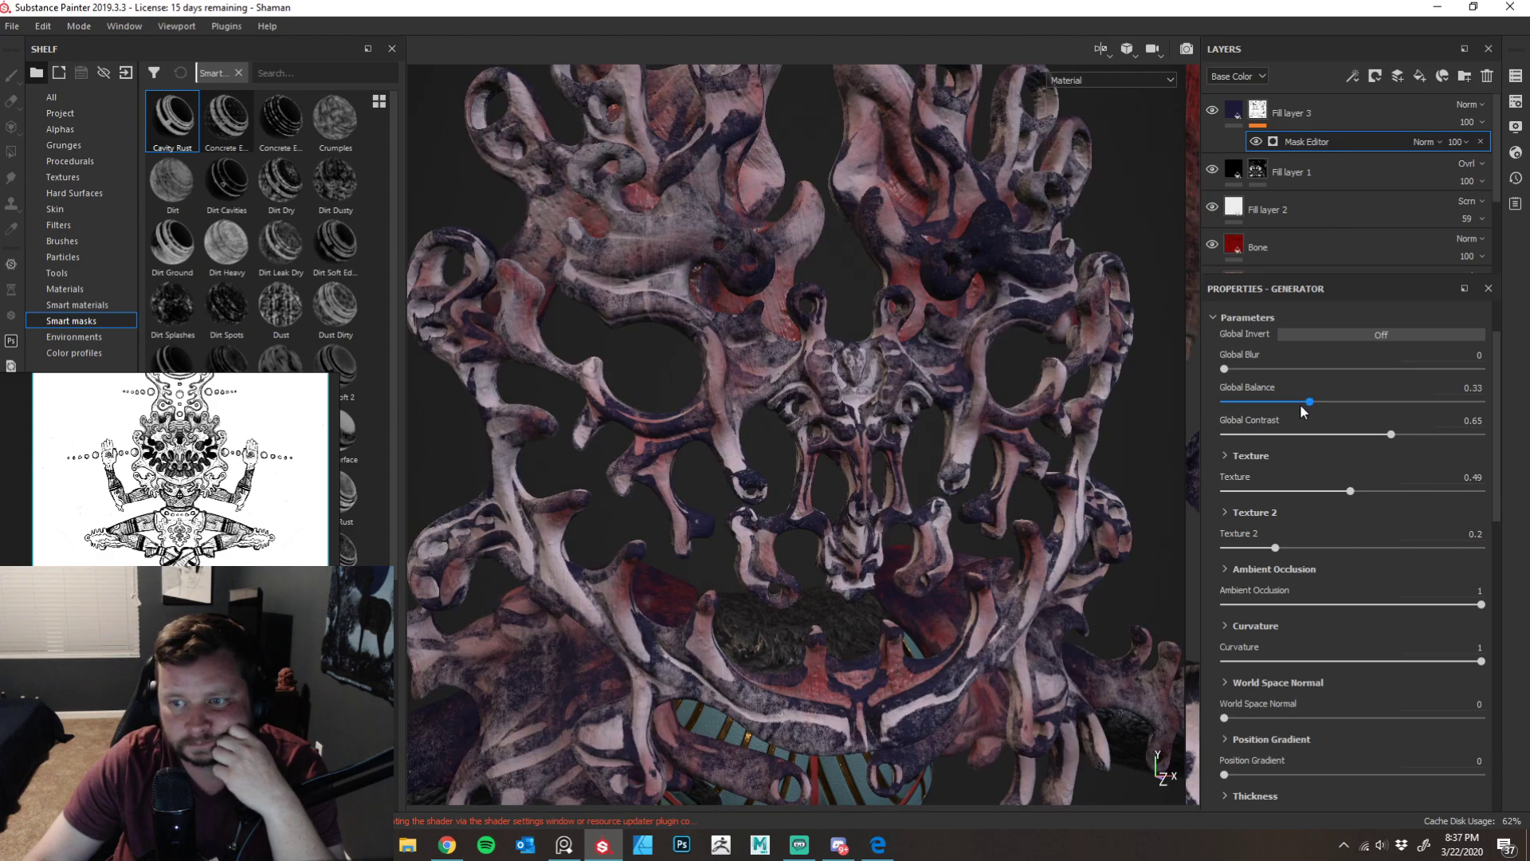
left_click(1280, 400)
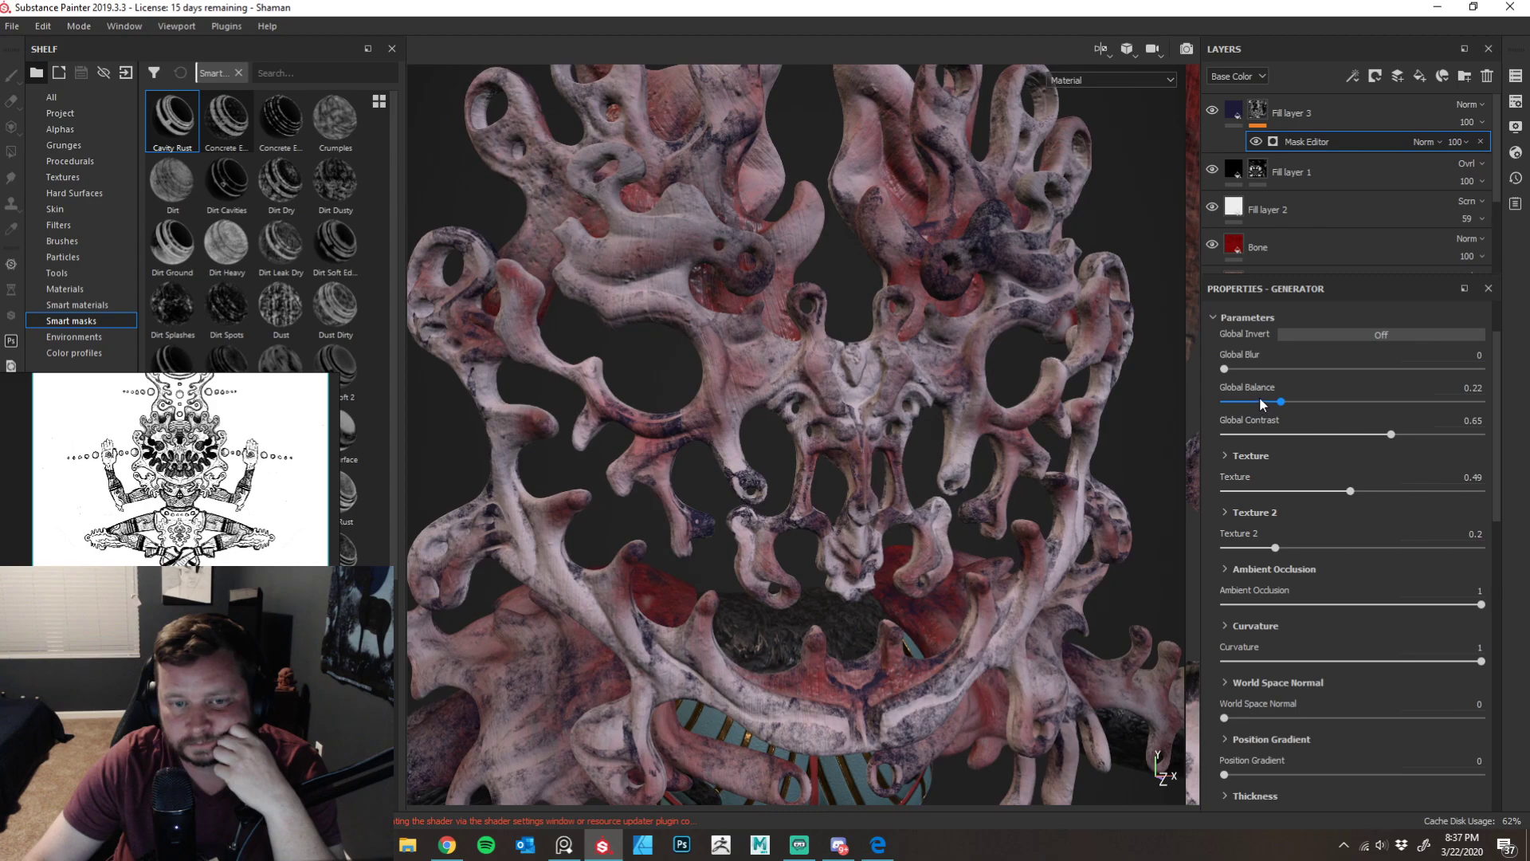
left_click(1260, 401)
left_click_drag(1260, 398, 1273, 400)
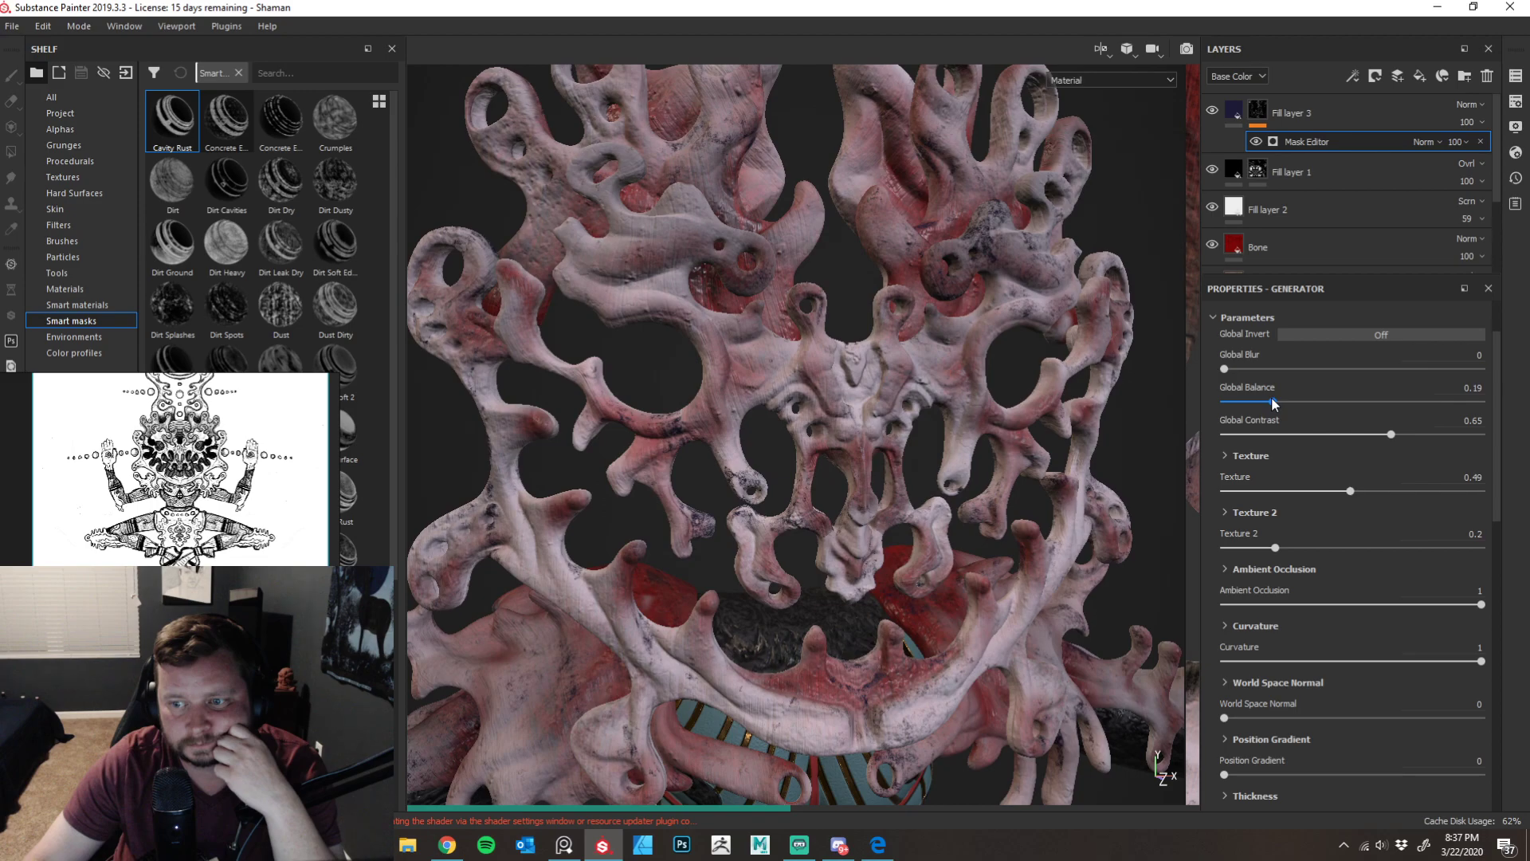
left_click(1275, 399)
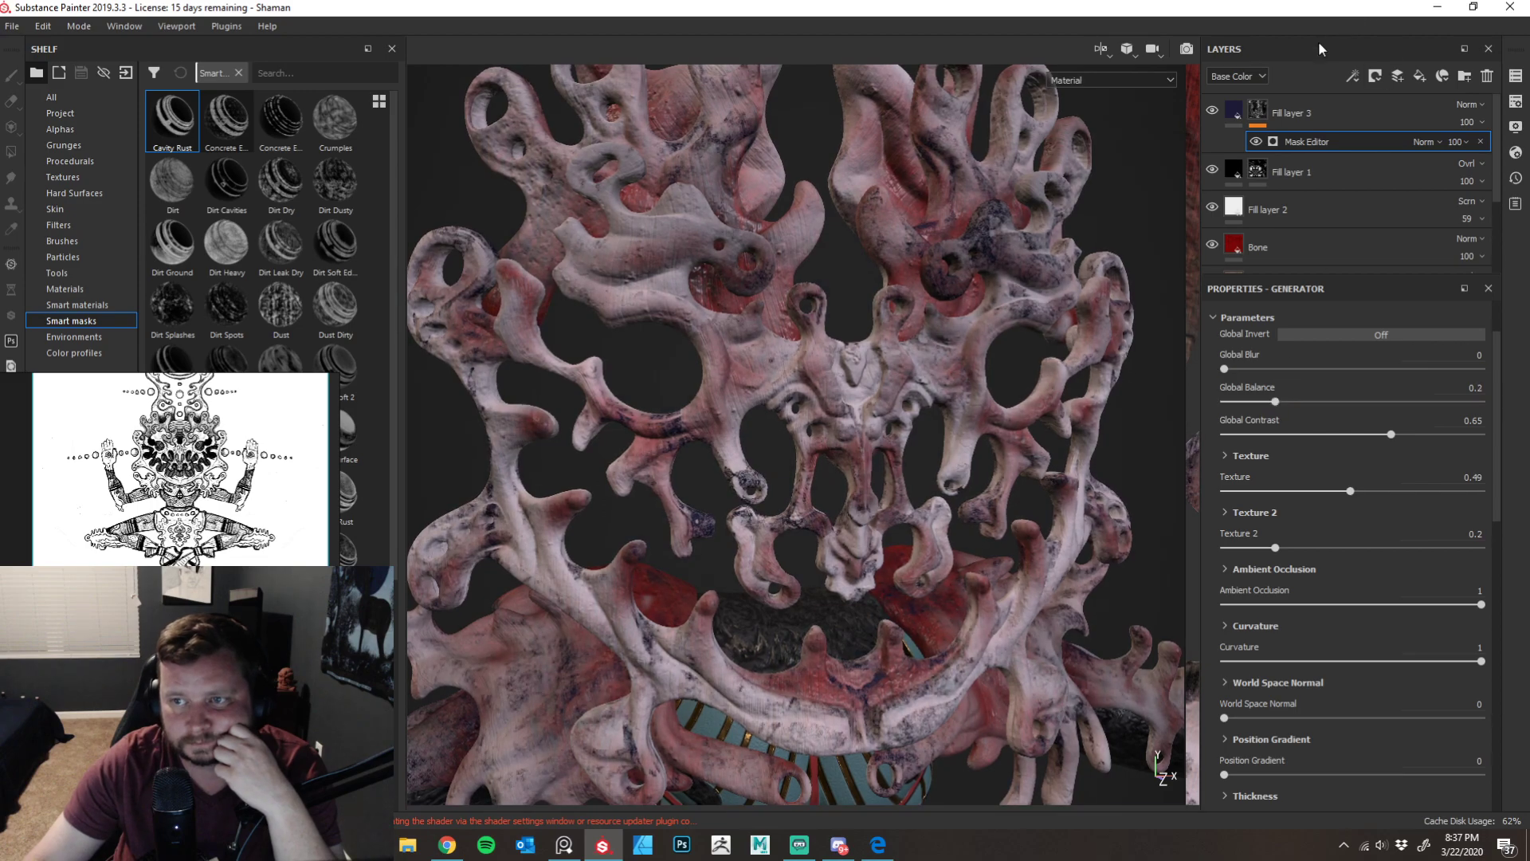
- Change Fill layer 3's base color to a dark reddish purple with a hue of 0.940
left_click(1234, 110)
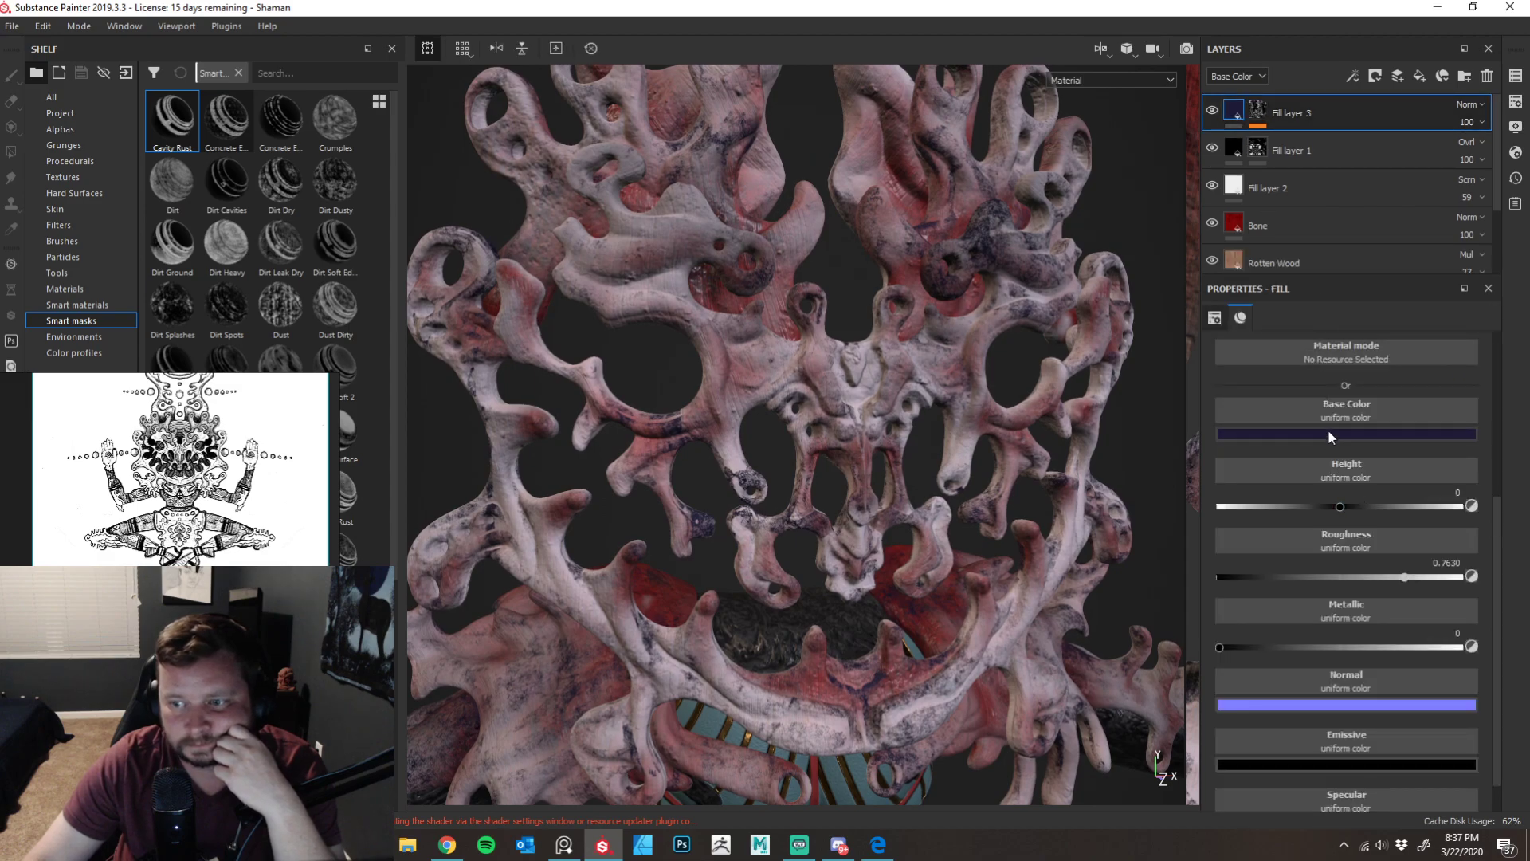
left_click(1328, 432)
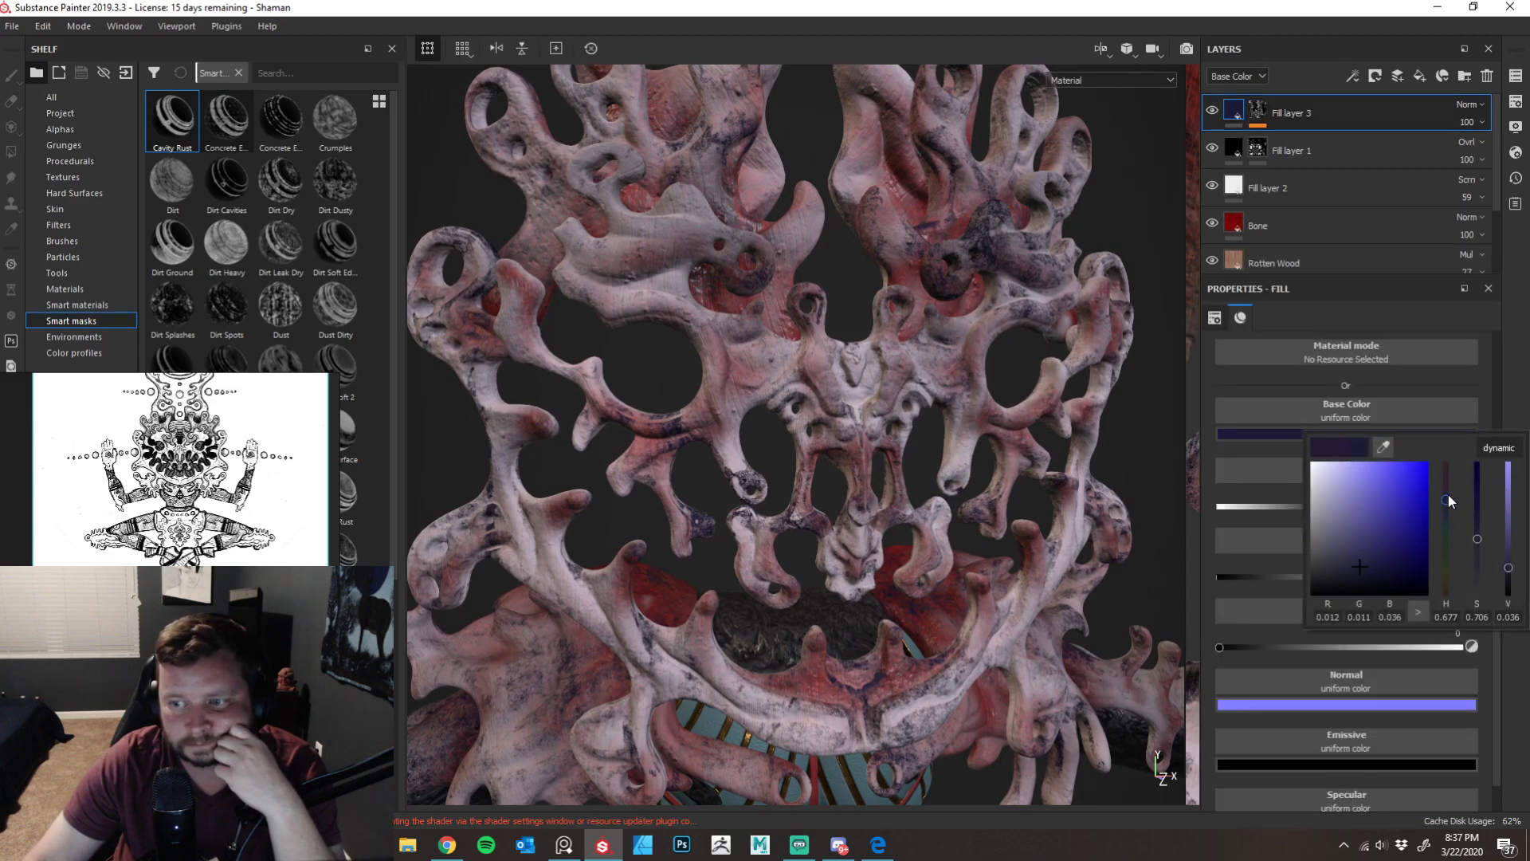
left_click_drag(1449, 496, 1447, 470)
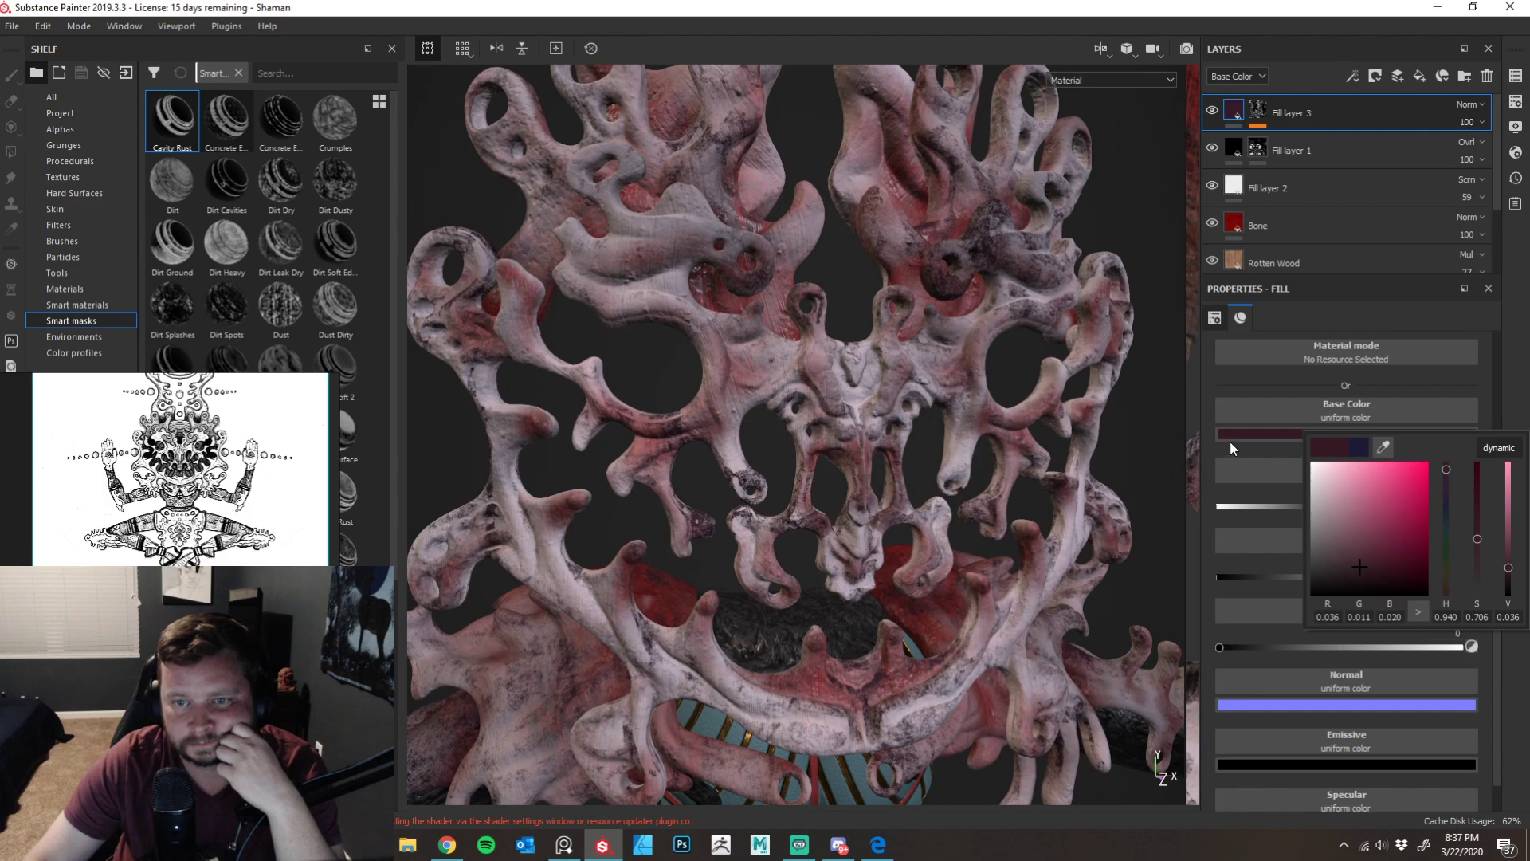
- Soften the Cavity Rust mask by setting its Mask Editor global contrast to 0.35 and global blur to 0.15
left_click(1257, 111)
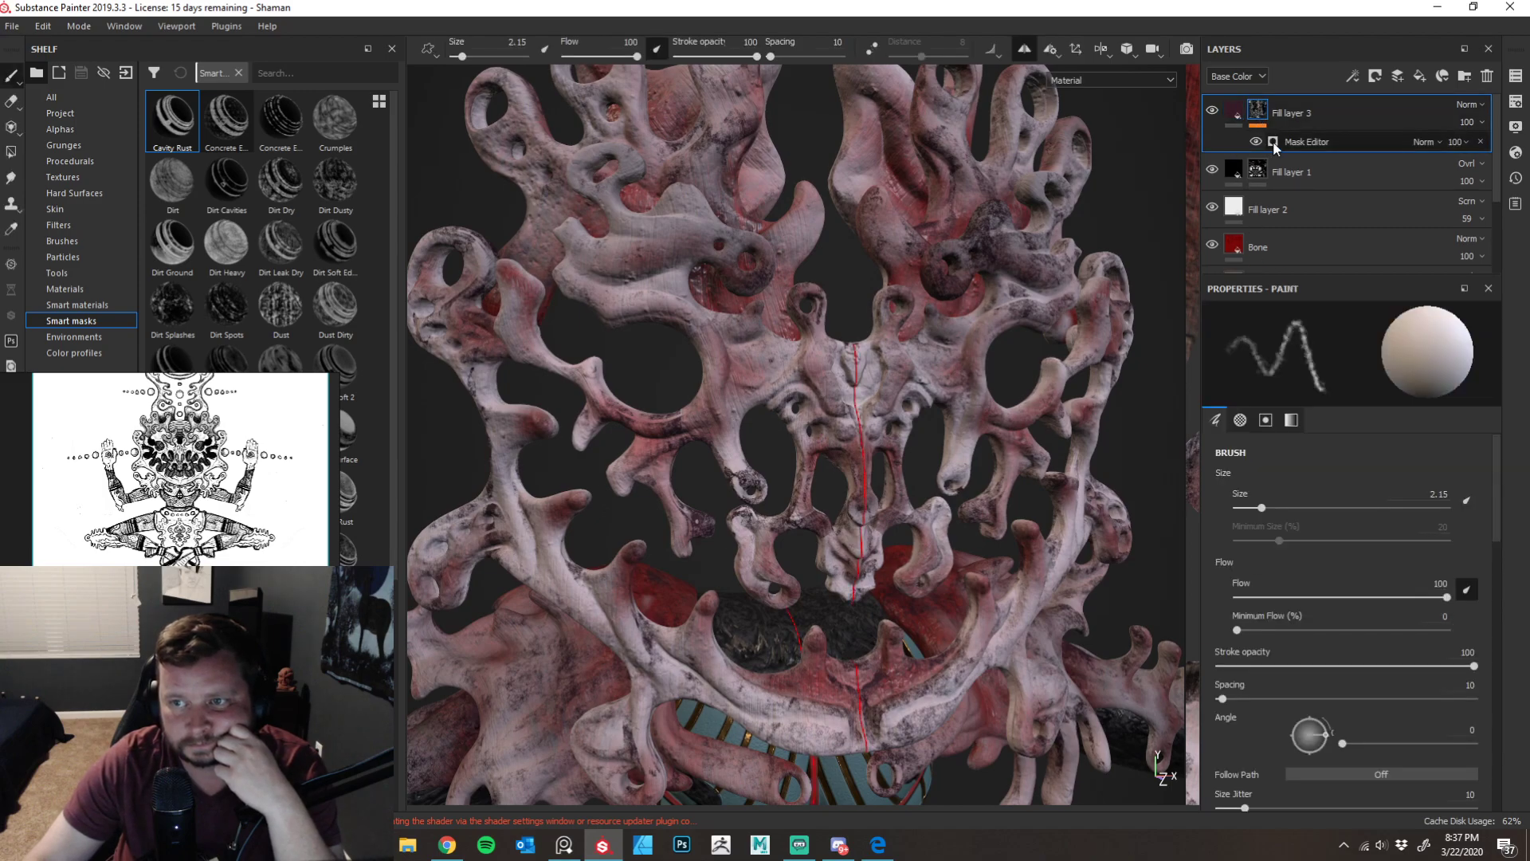
left_click(1317, 143)
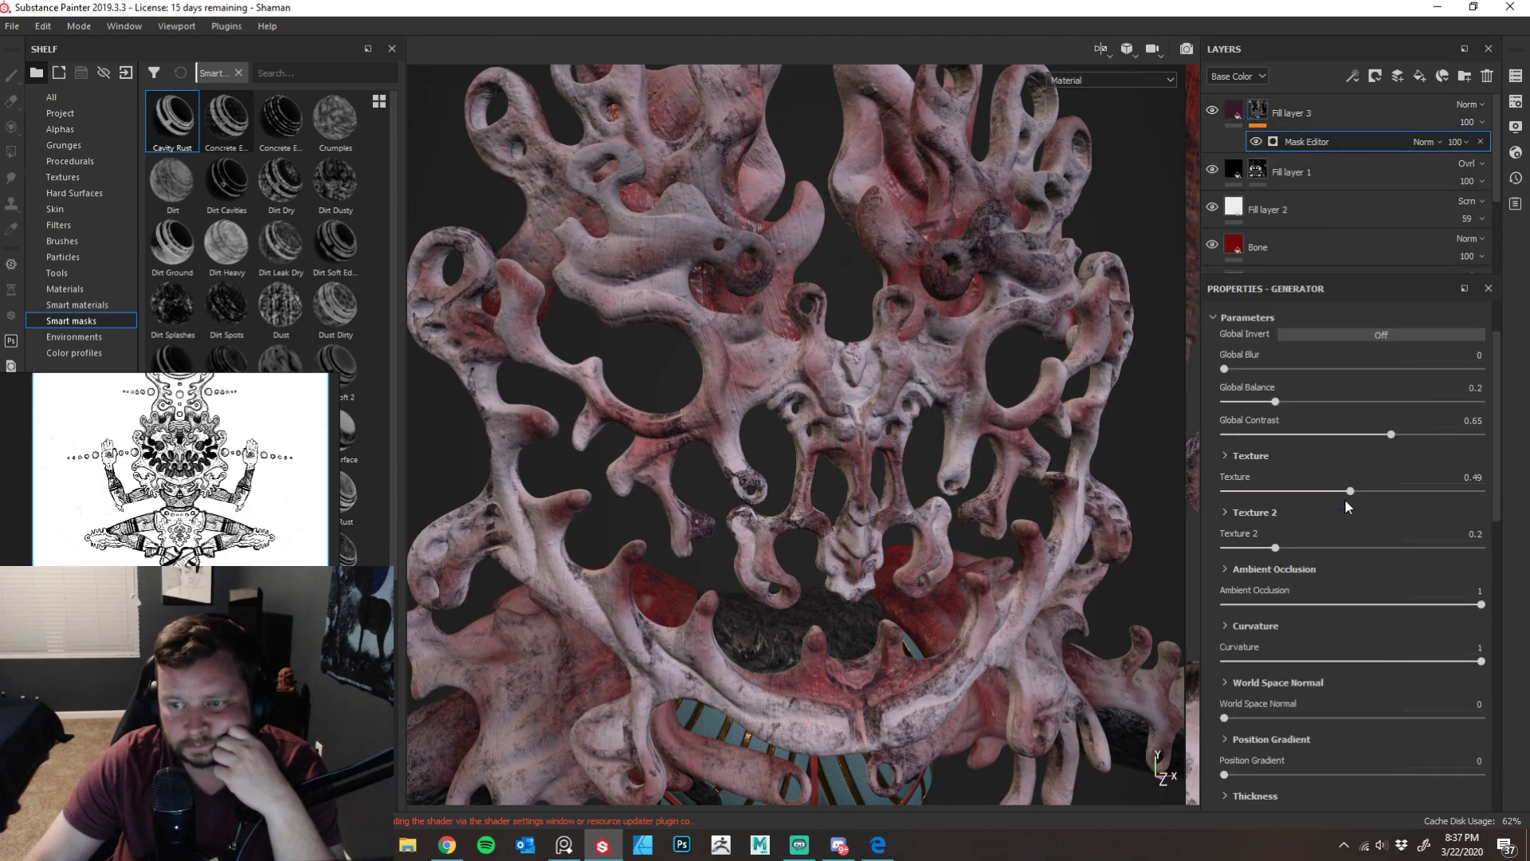
left_click_drag(1390, 432, 1292, 435)
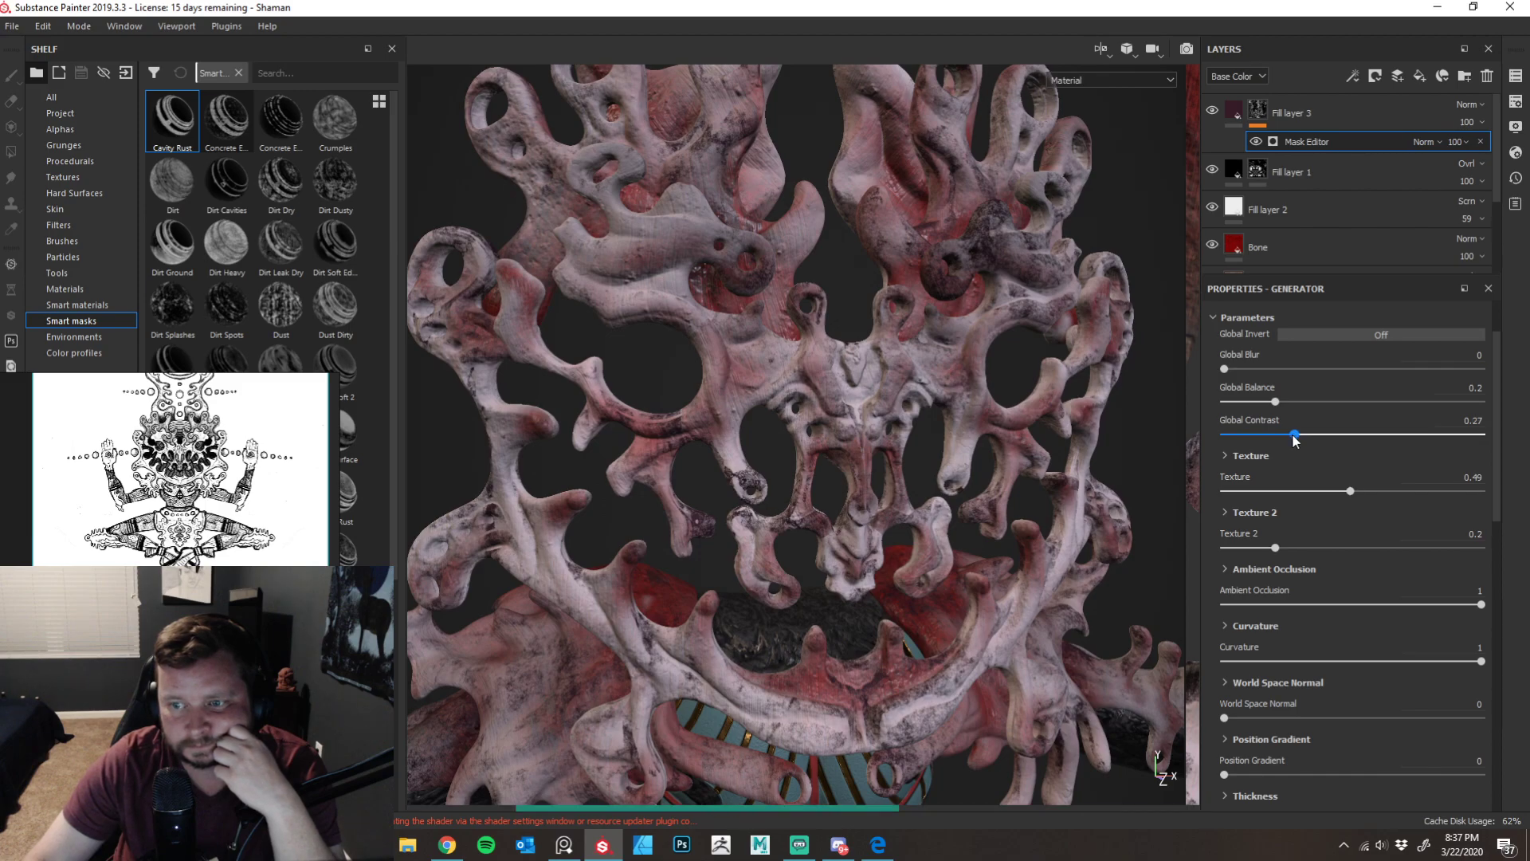
left_click_drag(1311, 434, 1312, 434)
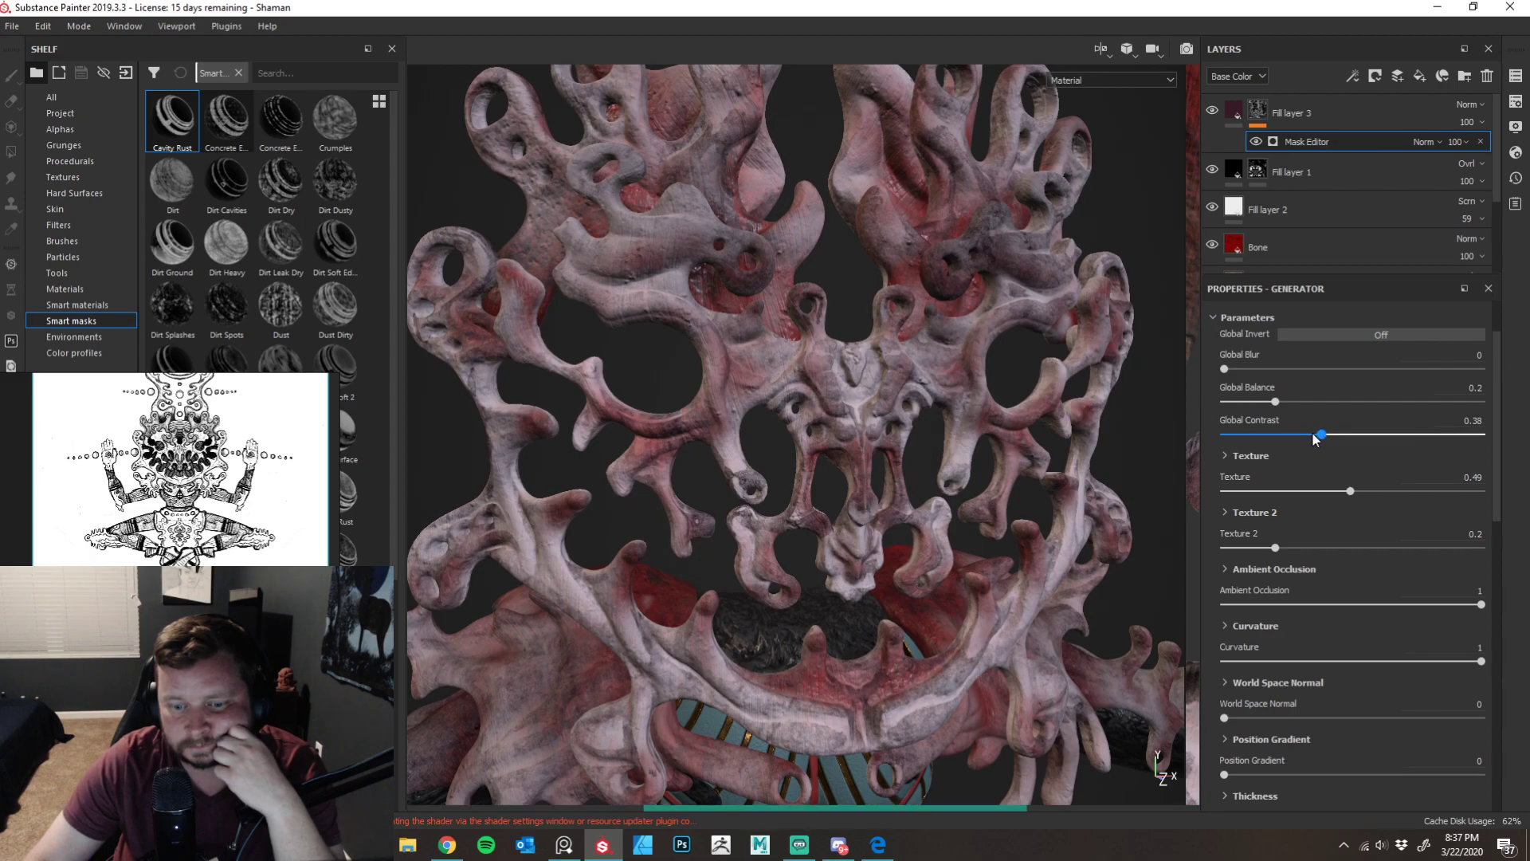
left_click_drag(1232, 365, 1228, 371)
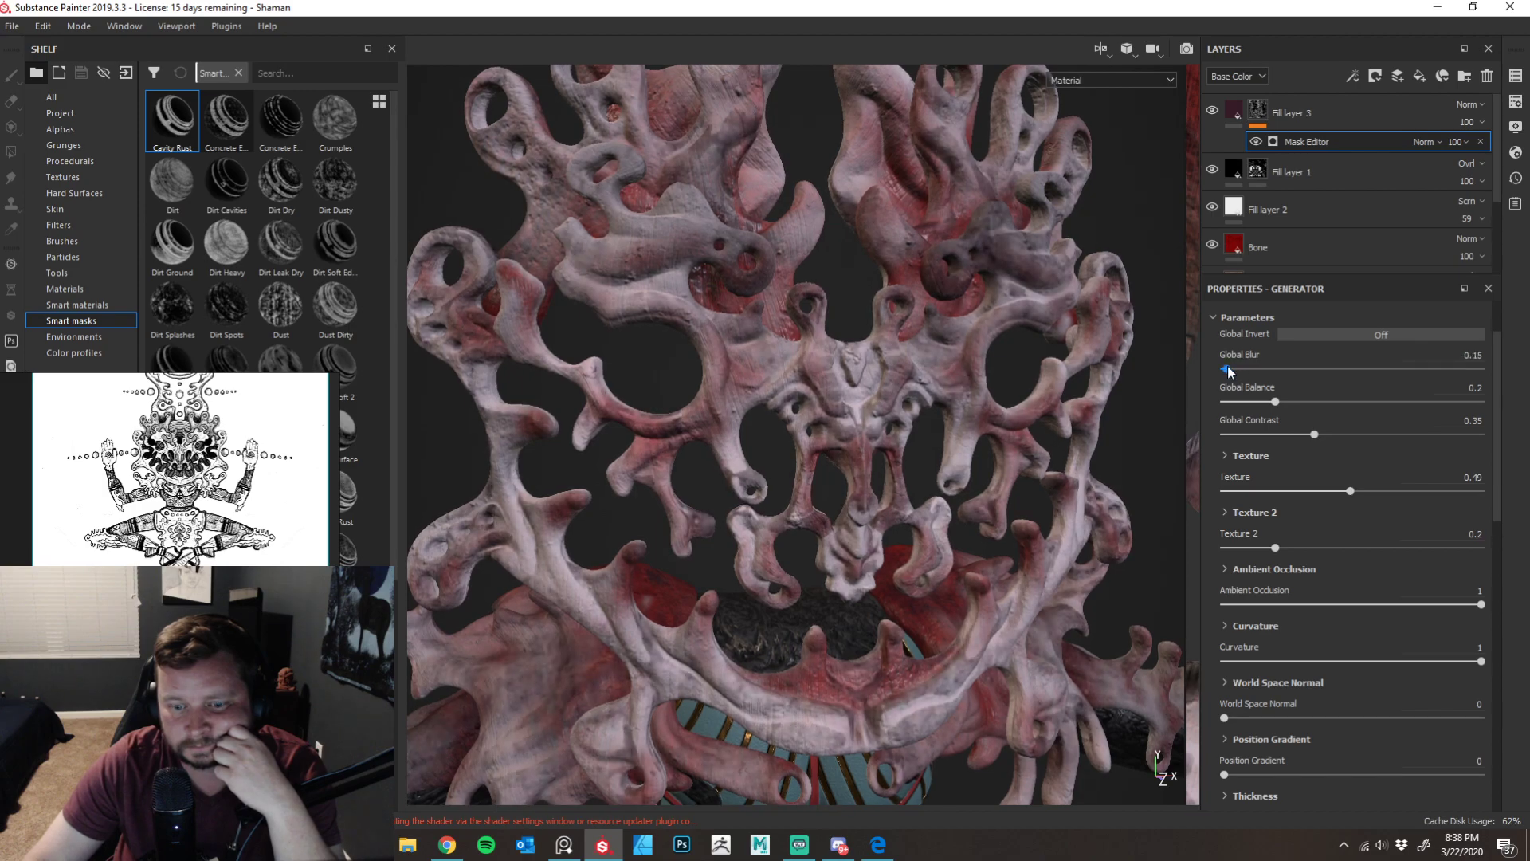
- Set the Cavity Rust mask's global balance to 0.23 and its global blur to 0.3 in the Mask Editor
left_click(1231, 366)
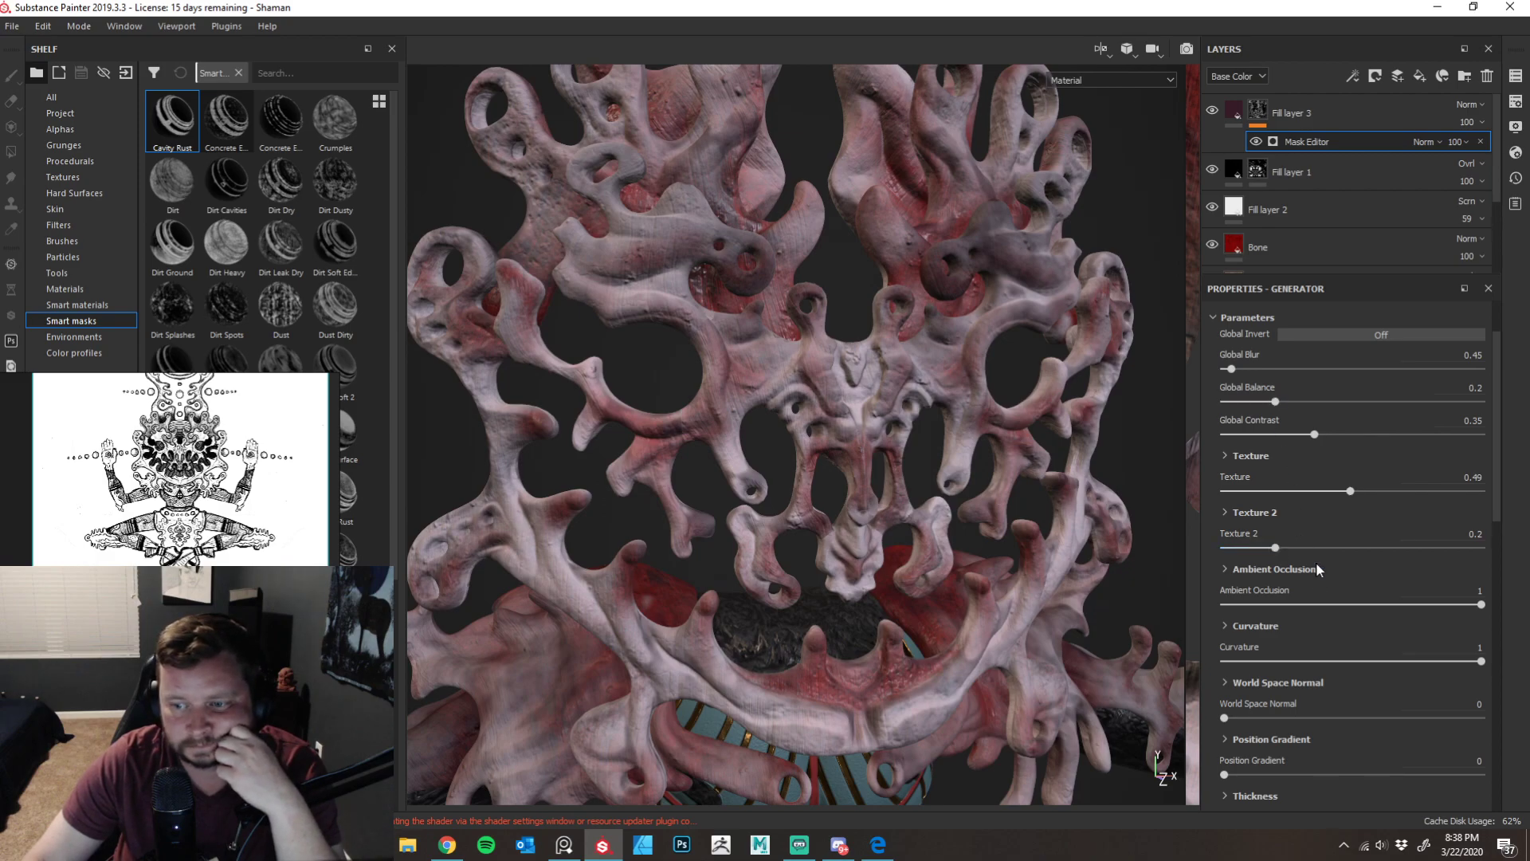
scroll(1323, 596, "down", 1)
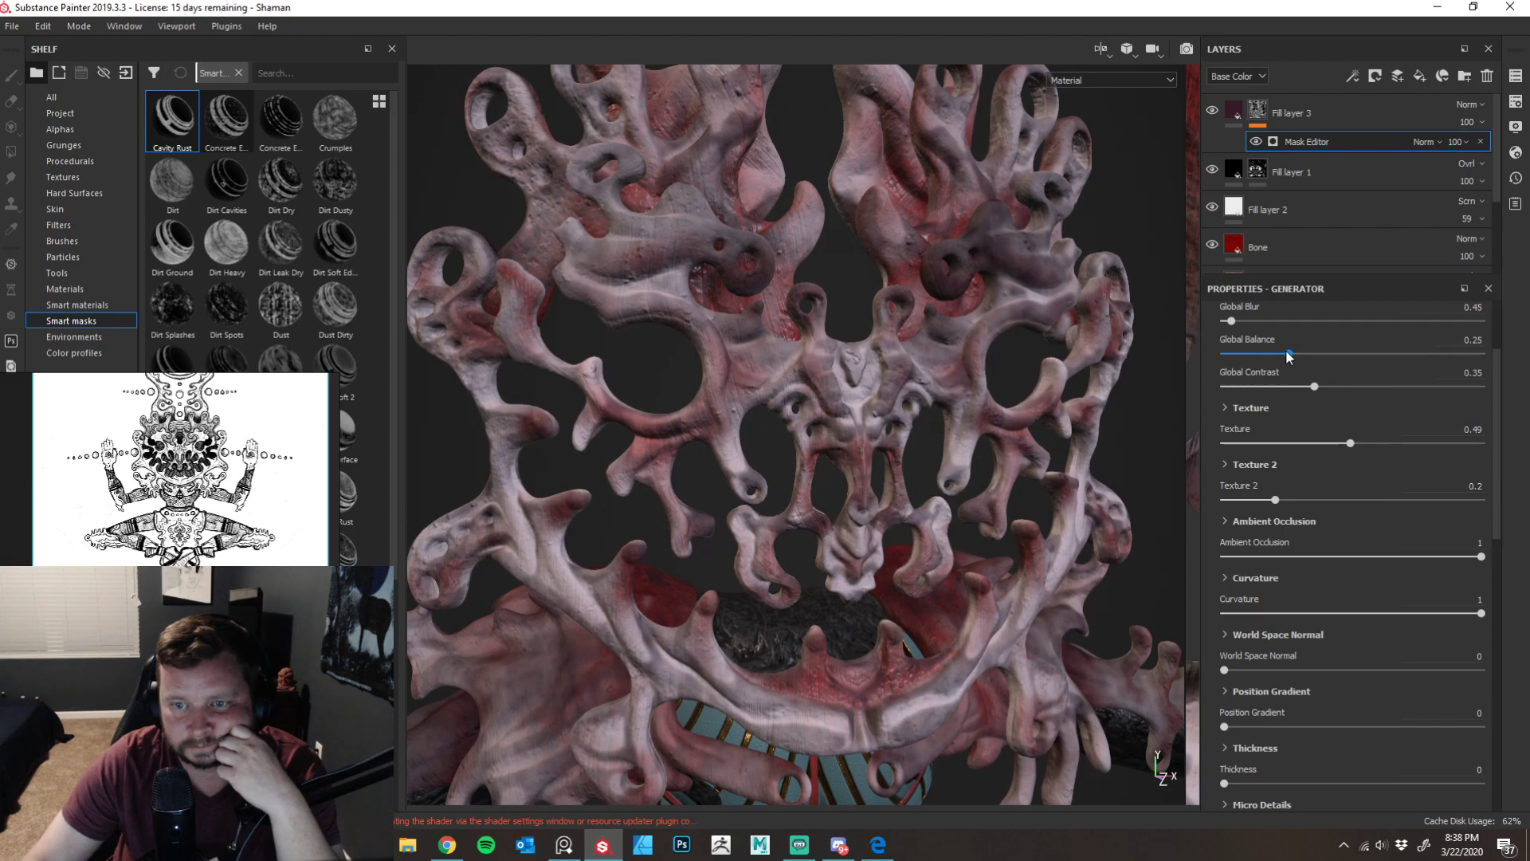
left_click_drag(1285, 357, 1282, 360)
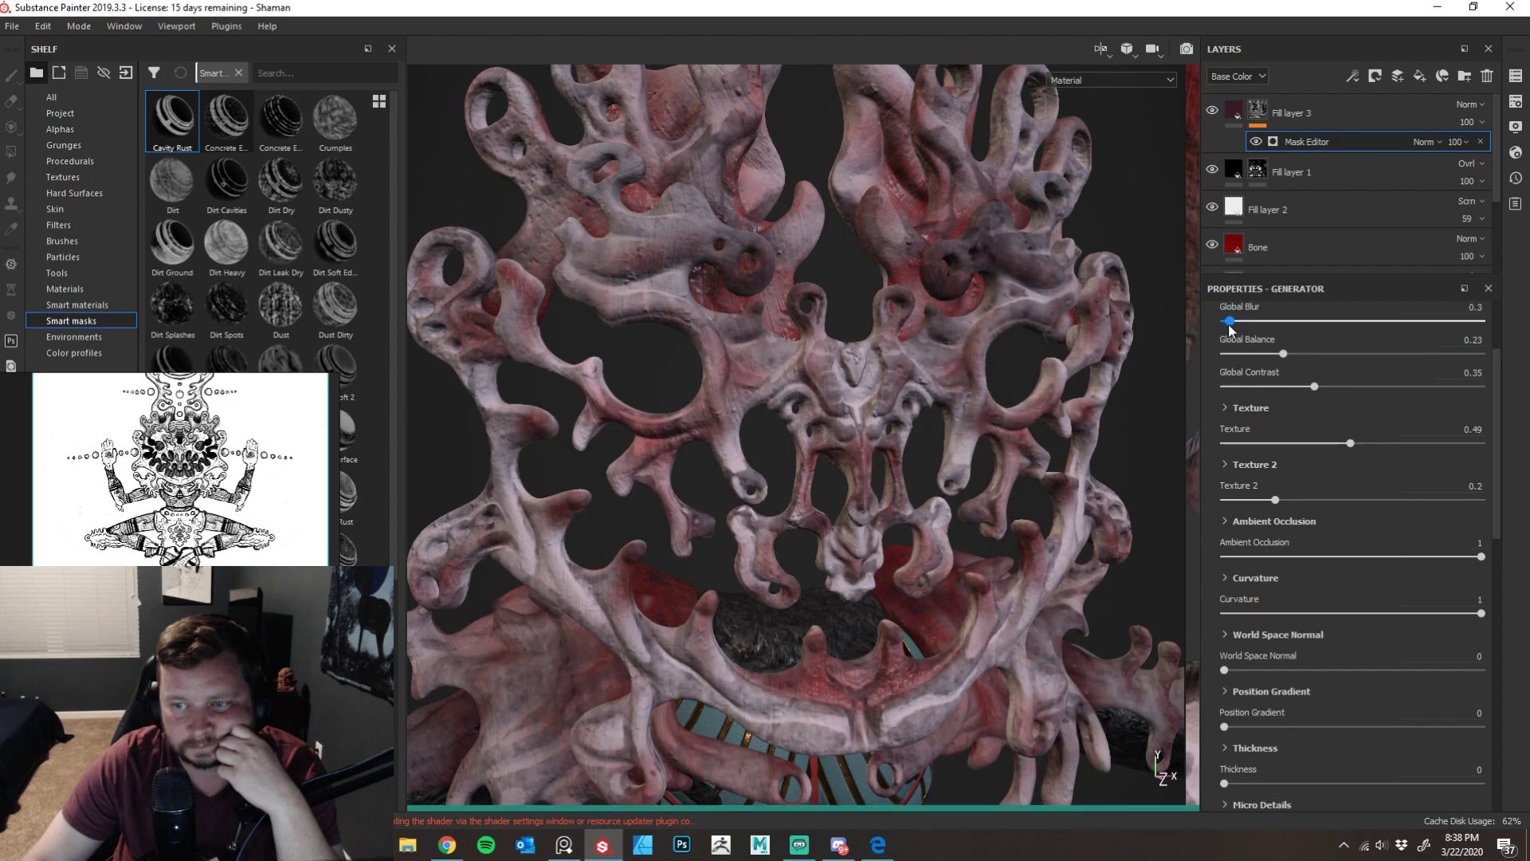
left_click_drag(594, 471, 682, 431, "alt")
right_click_drag(681, 430, 343, 458, "alt")
left_click_drag(811, 501, 638, 590, "alt")
right_click_drag(638, 590, 1070, 548, "alt")
left_click_drag(1070, 548, 813, 530, "alt")
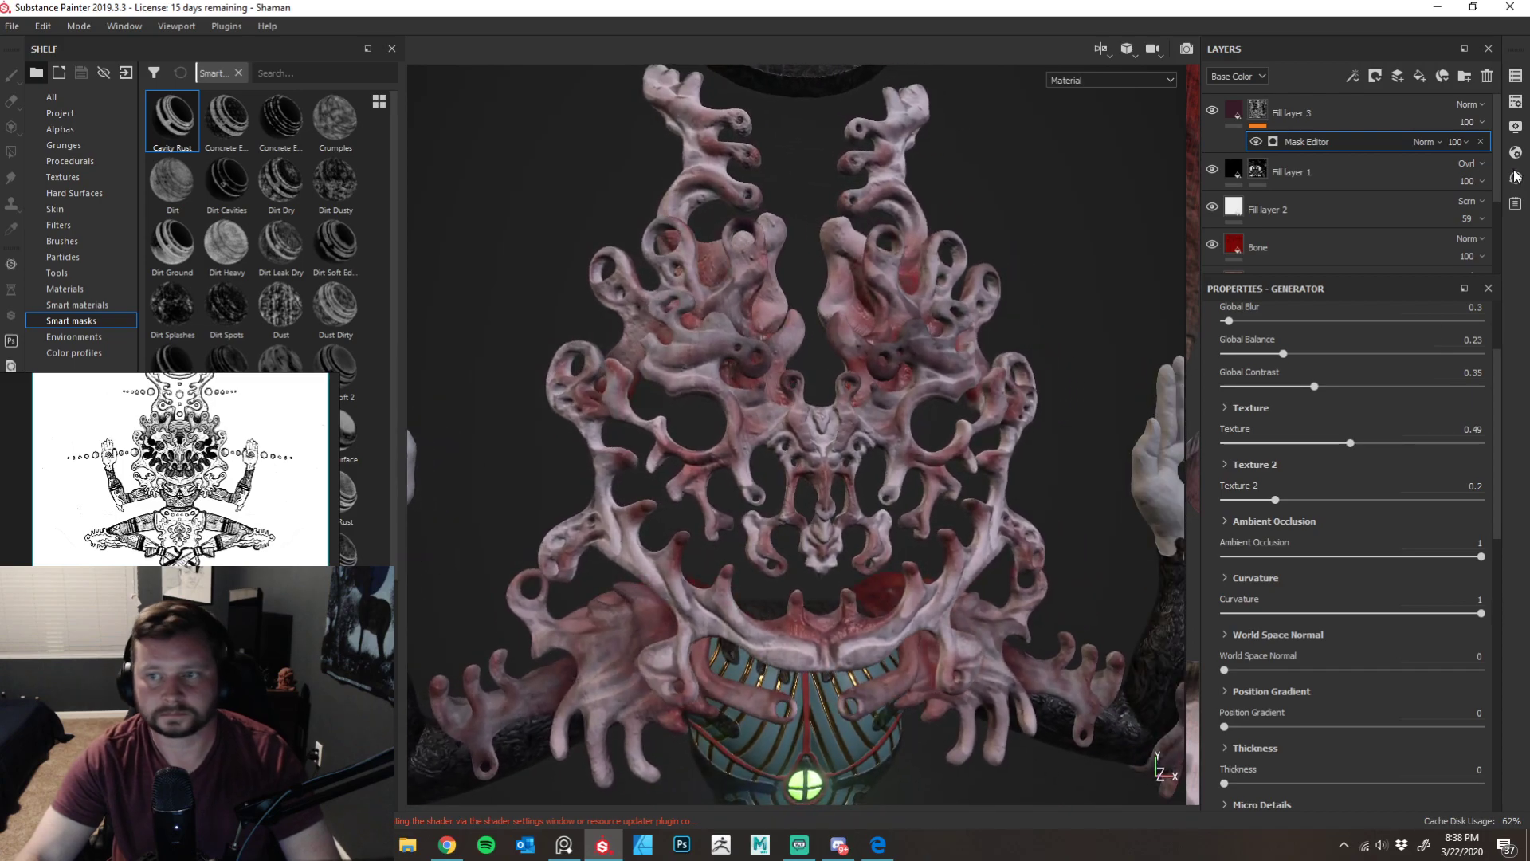
- Clear the Cavity Rust effect from Fill layer 3's mask
left_click(1374, 112)
left_click(1299, 142)
left_click(1258, 110)
right_click(1259, 108)
left_click(1327, 256)
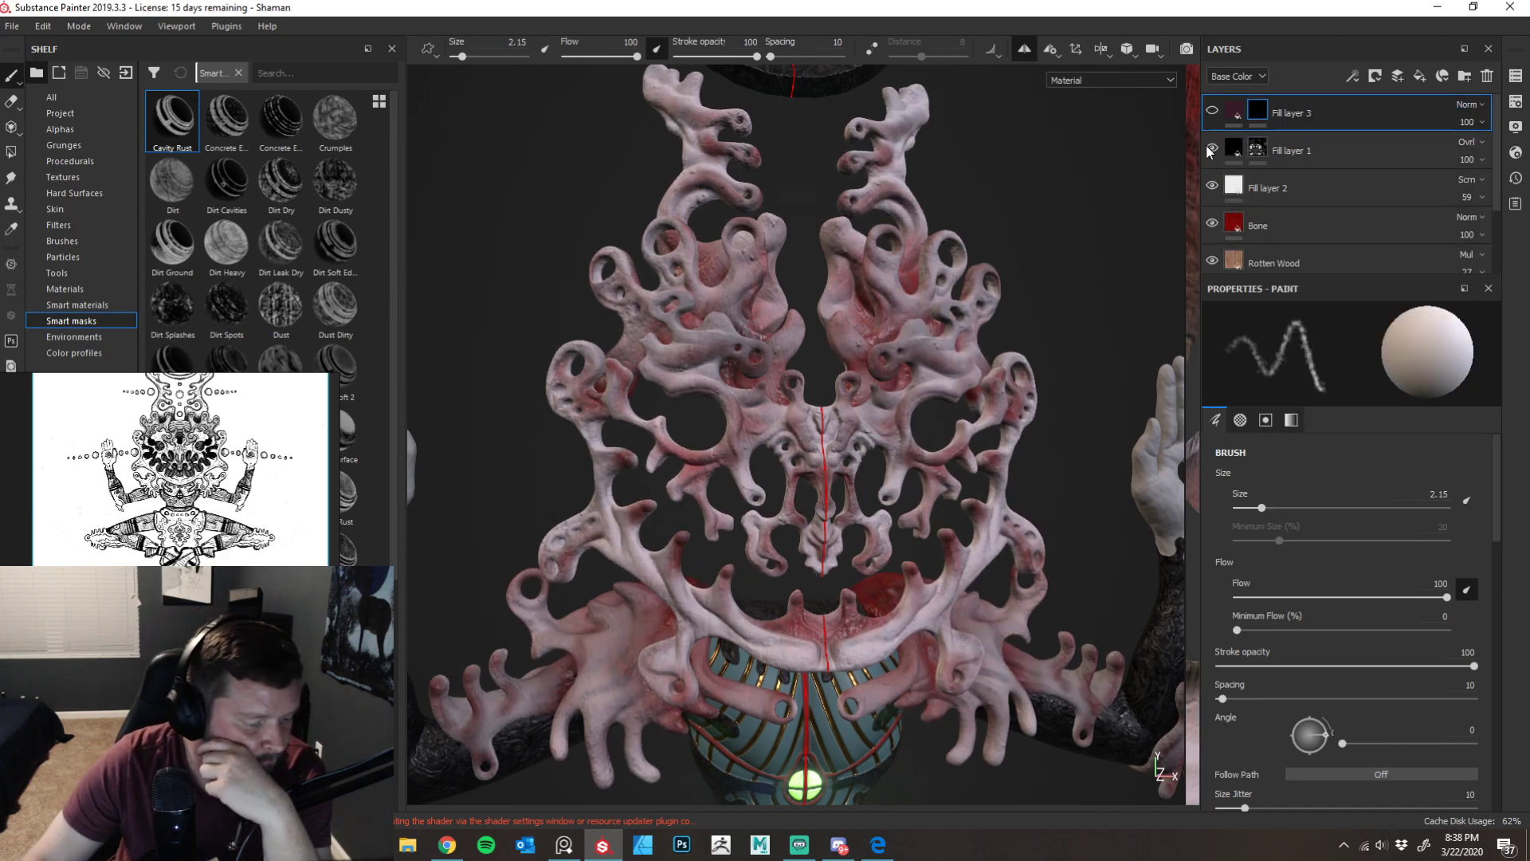
- Move the floating reference drawing aside and close it to uncover the shelf thumbnails
left_click(77, 306)
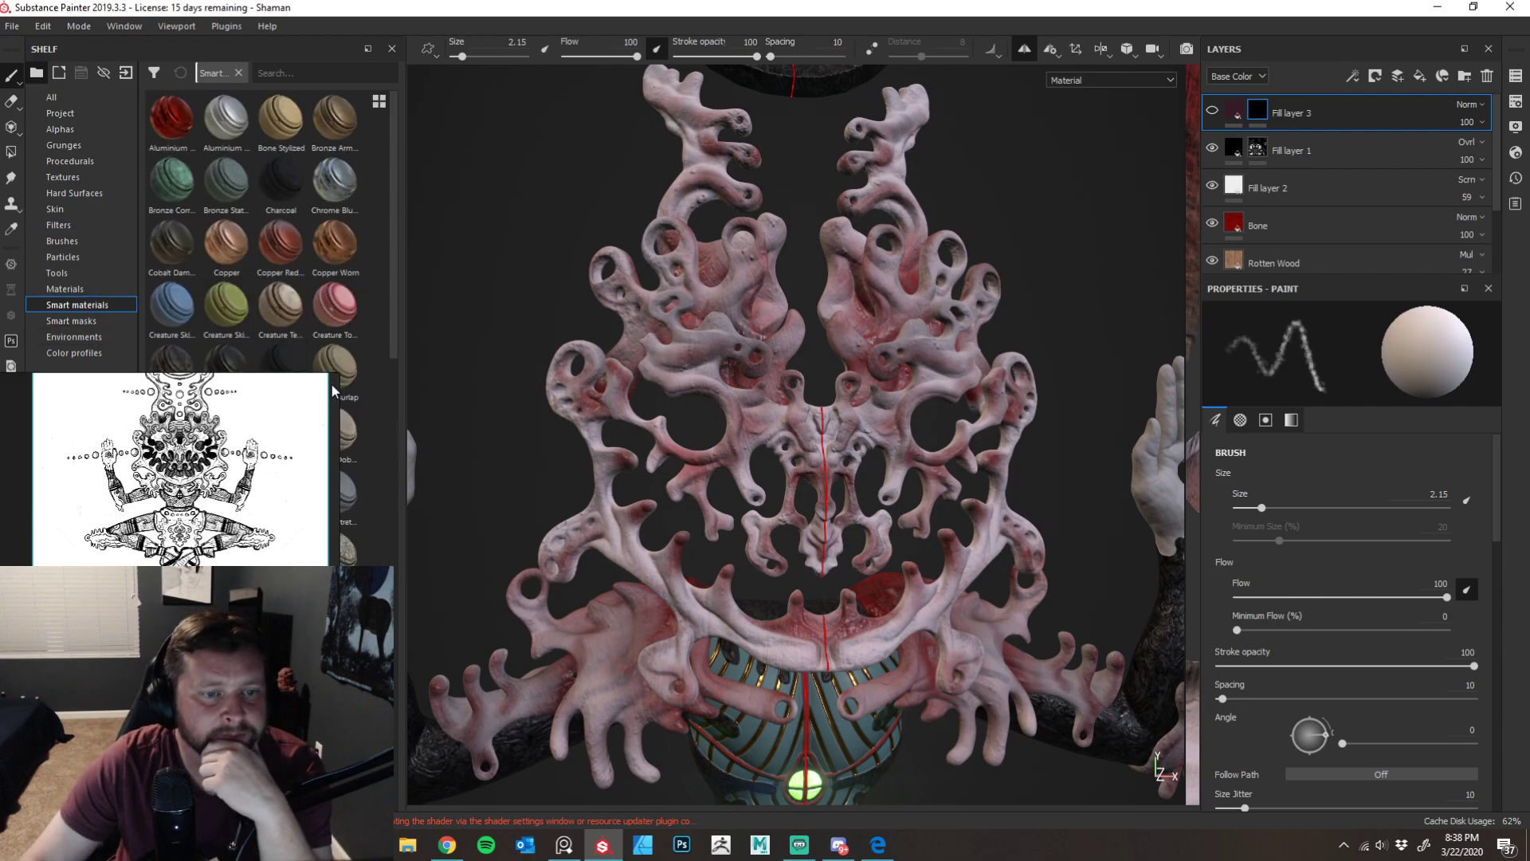
left_click_drag(331, 384, 125, 398)
left_click_drag(6, 434, 1, 434)
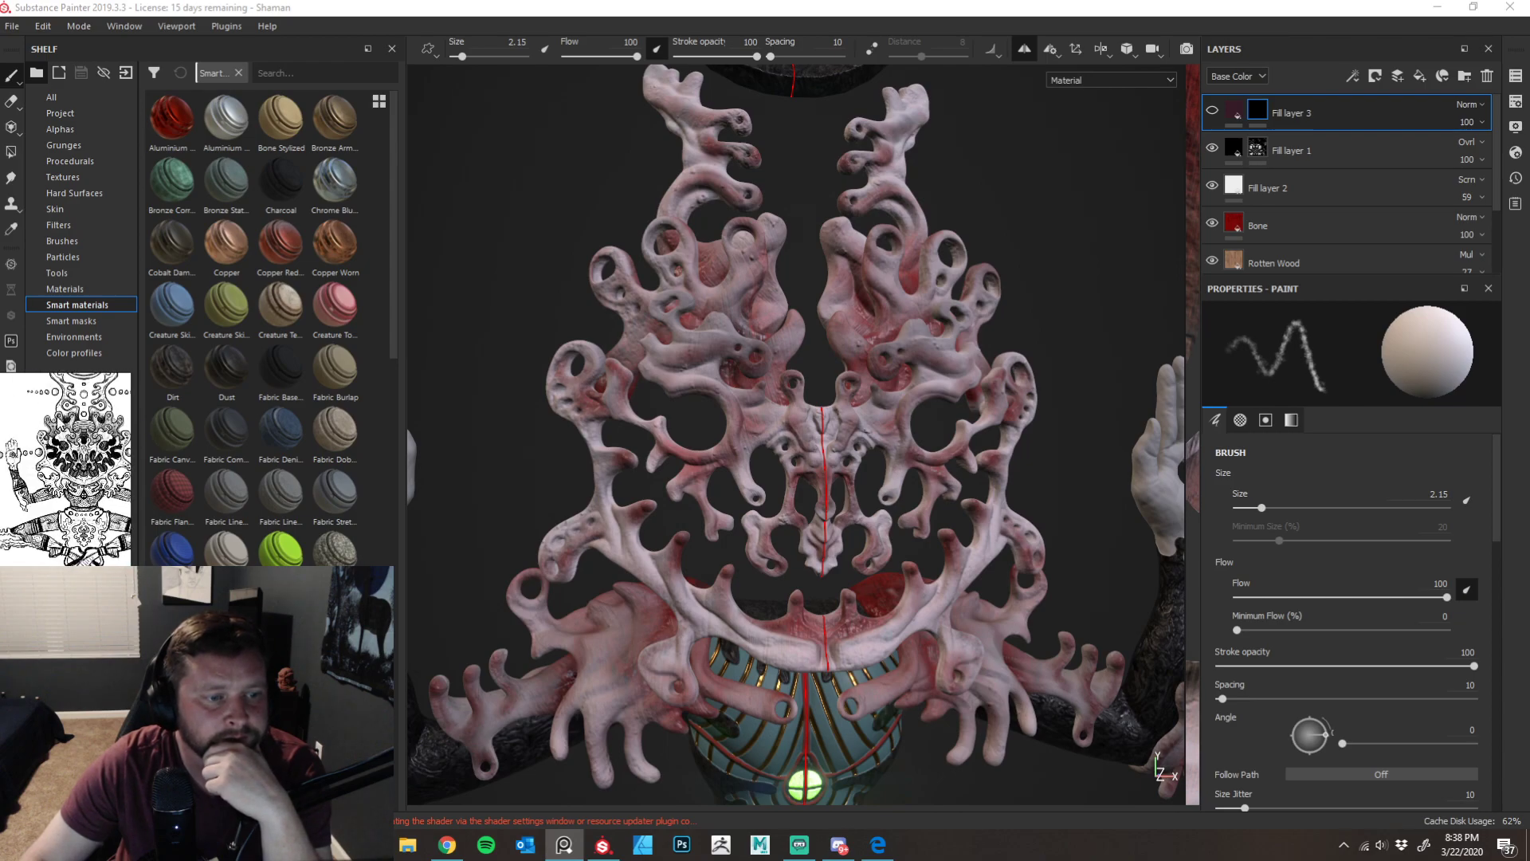
right_click(111, 414)
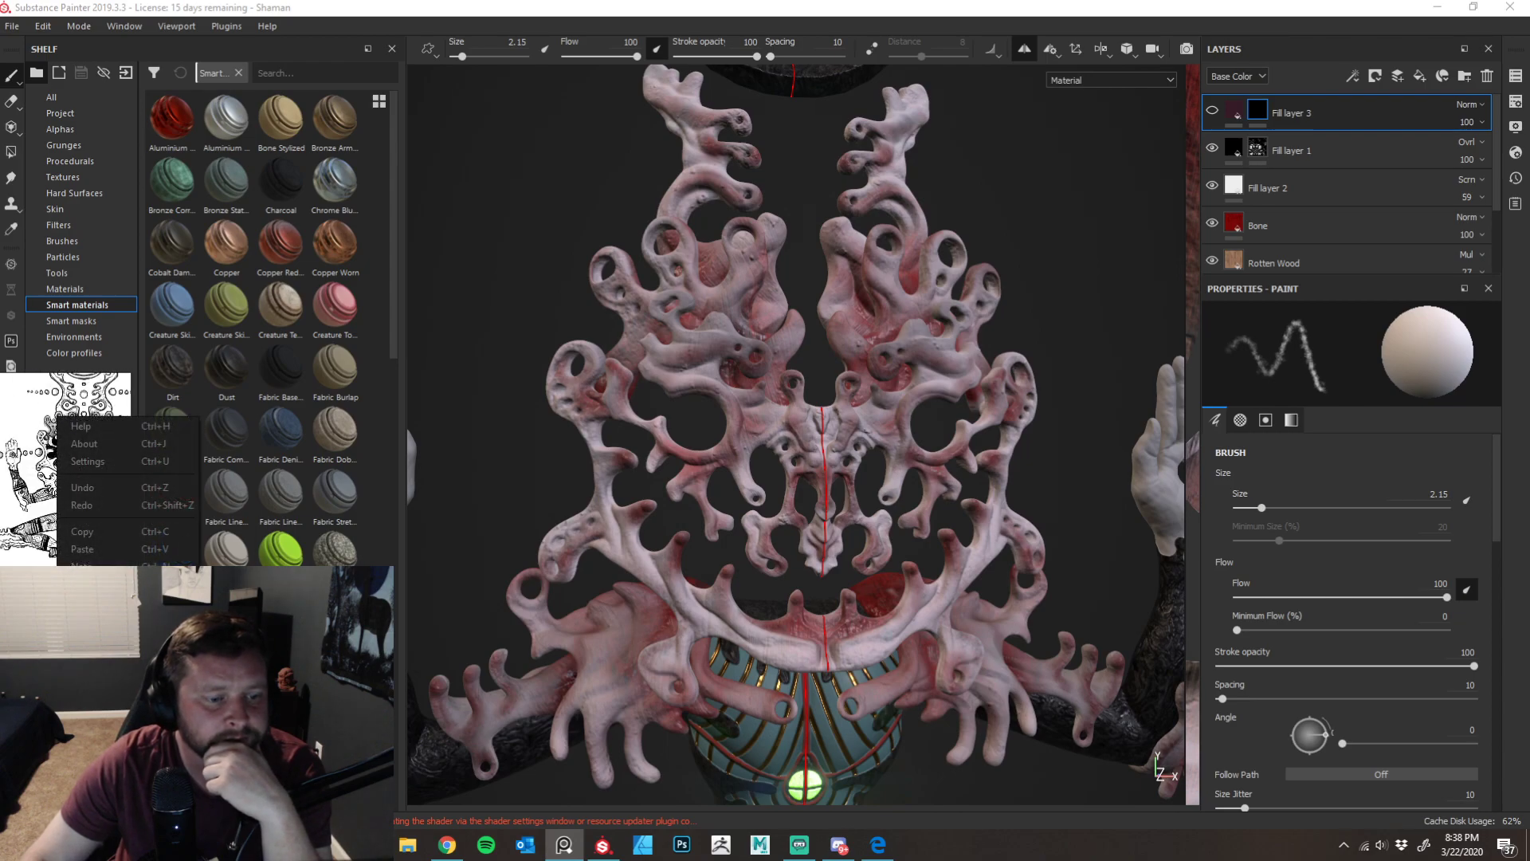
left_click(88, 777)
left_click(160, 500)
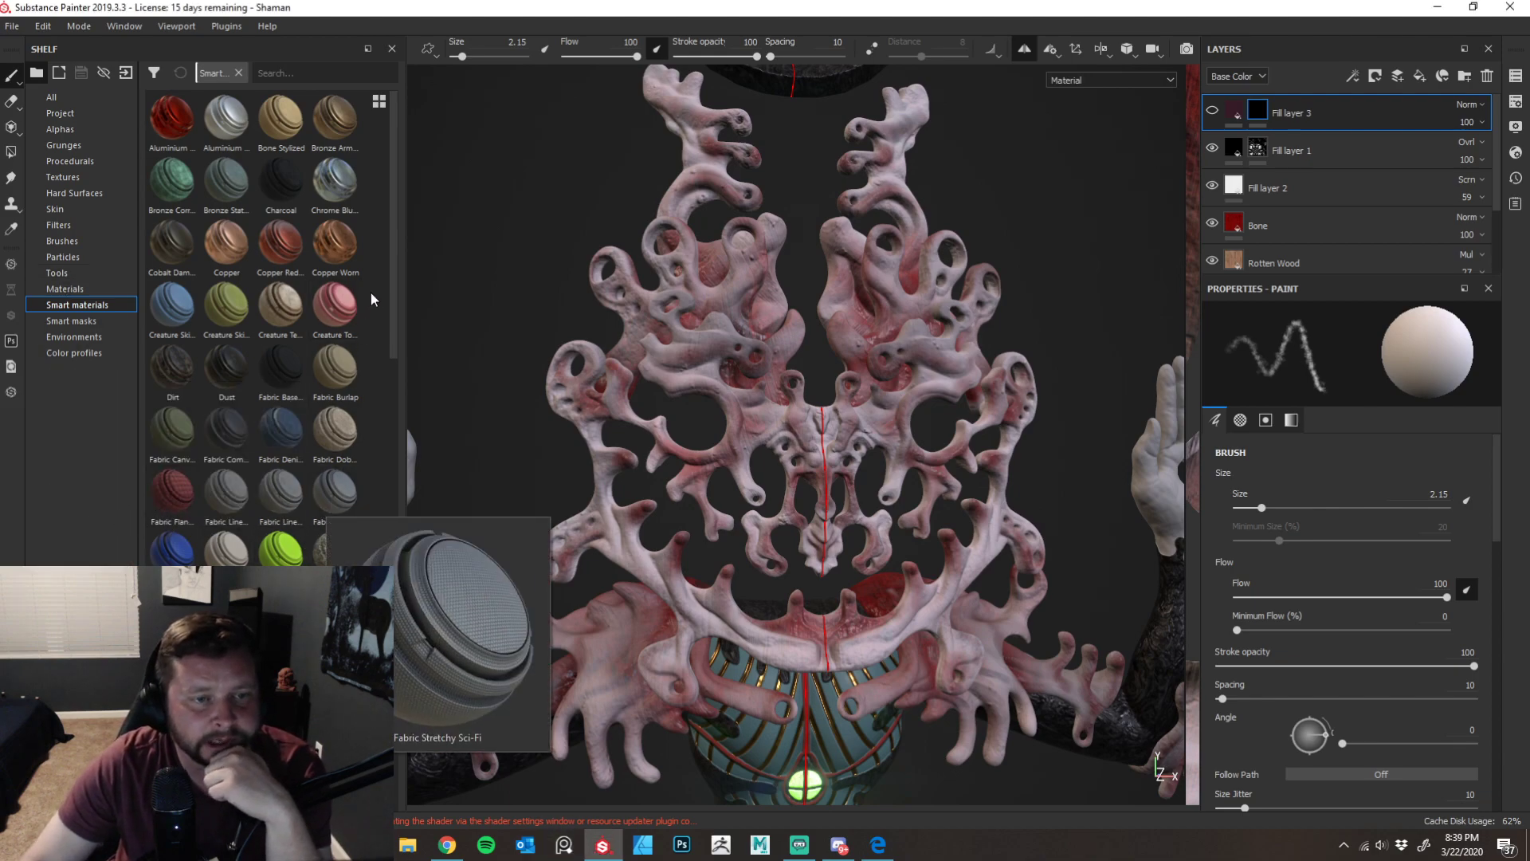
- Browse the smart materials, materials and smart masks, and apply the Edges Scratched smart mask to Fill layer 3
left_click_drag(395, 232, 351, 443)
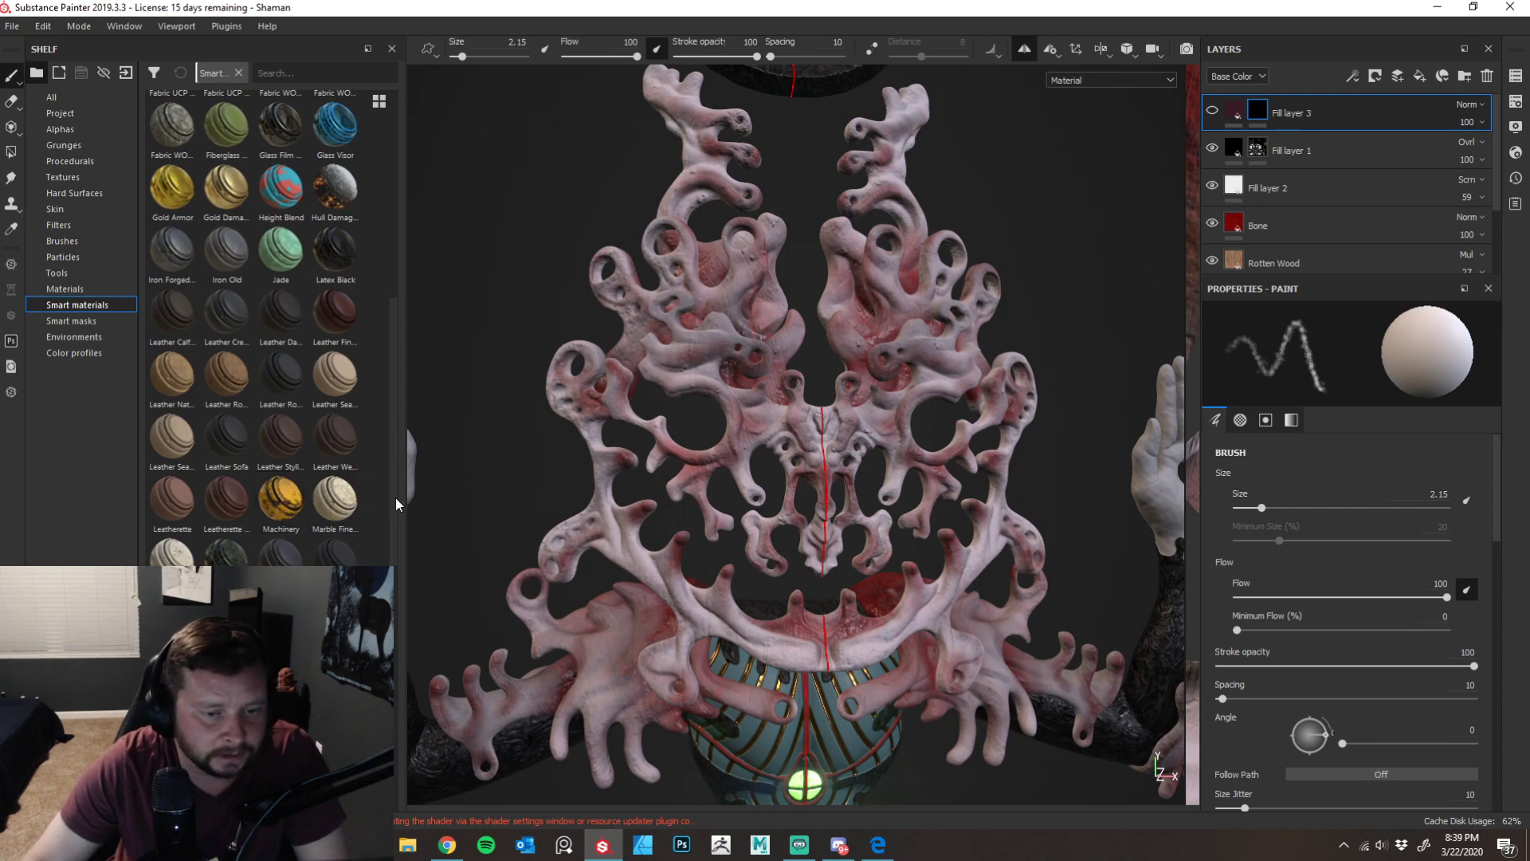
mouse_move(394, 480)
left_mouse_down()
mouse_move(420, 752)
mouse_move(382, 447)
left_mouse_up()
left_click(62, 290)
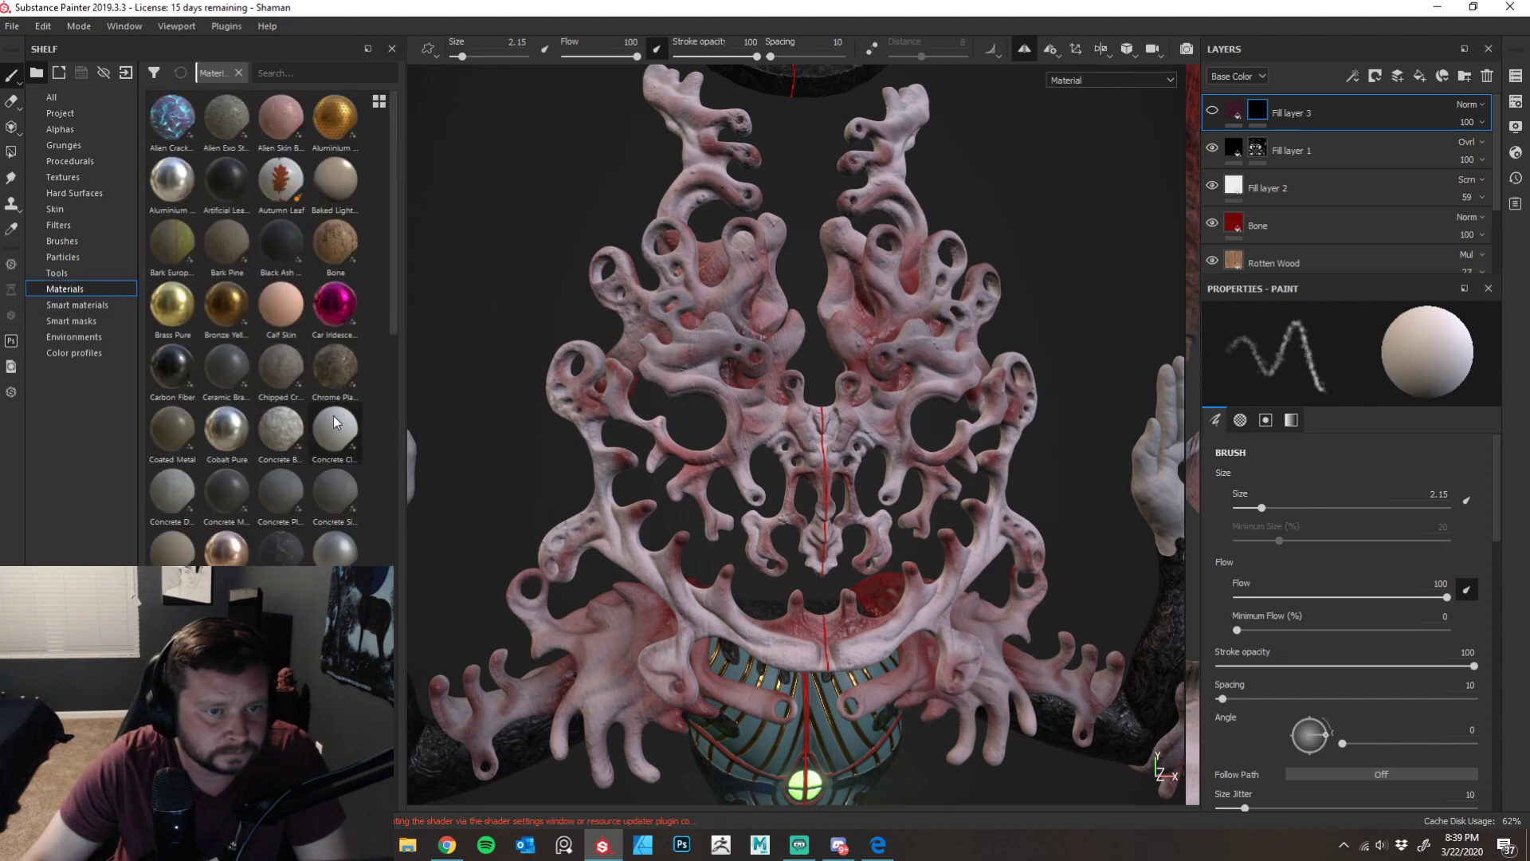
left_click(65, 321)
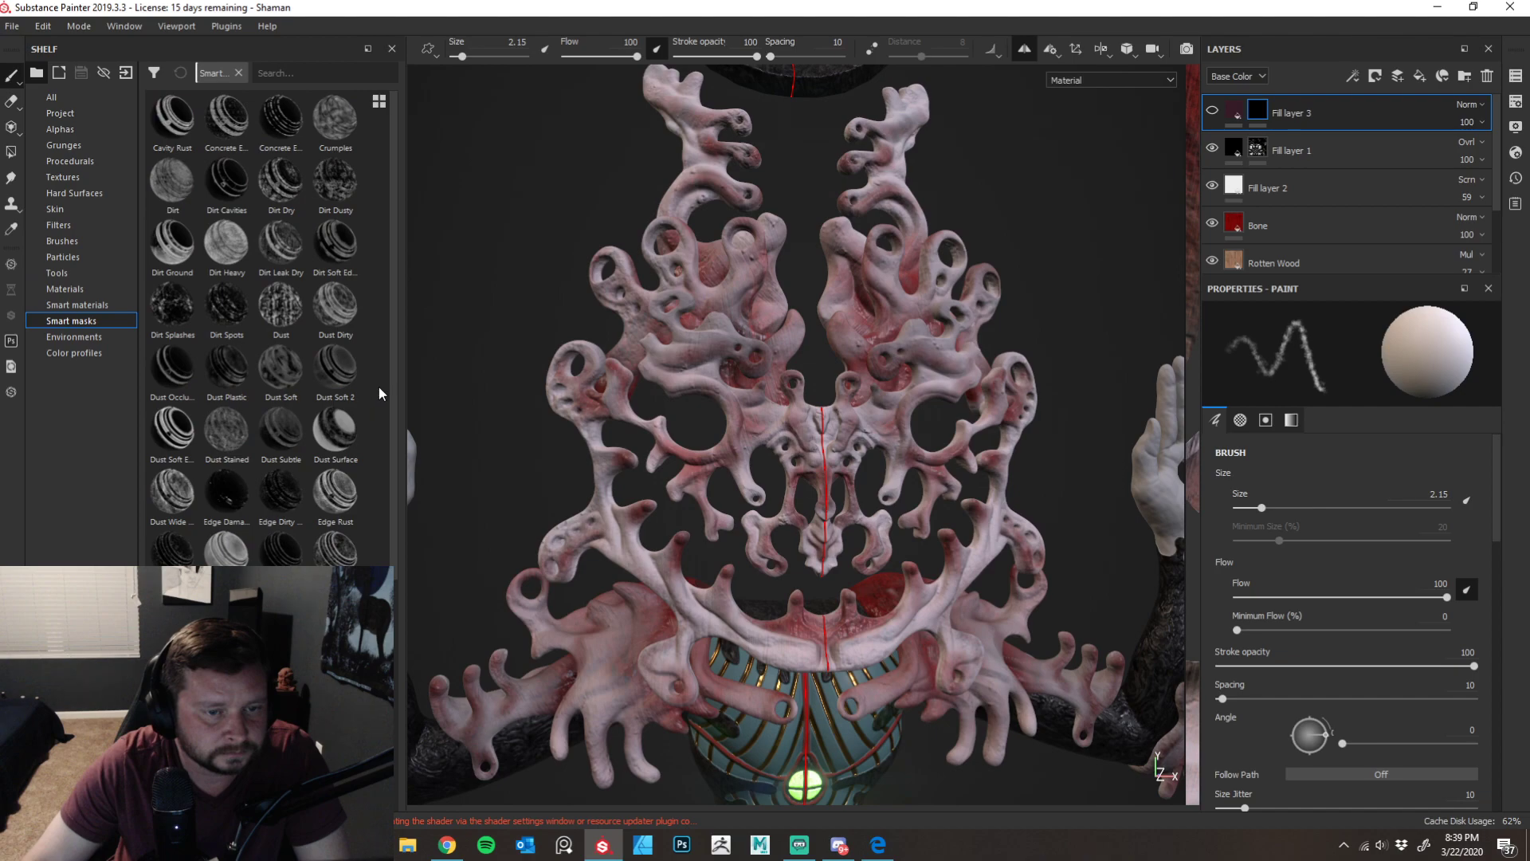
scroll(390, 399, "down", 1)
scroll(391, 419, "down", 1)
scroll(391, 440, "down", 1)
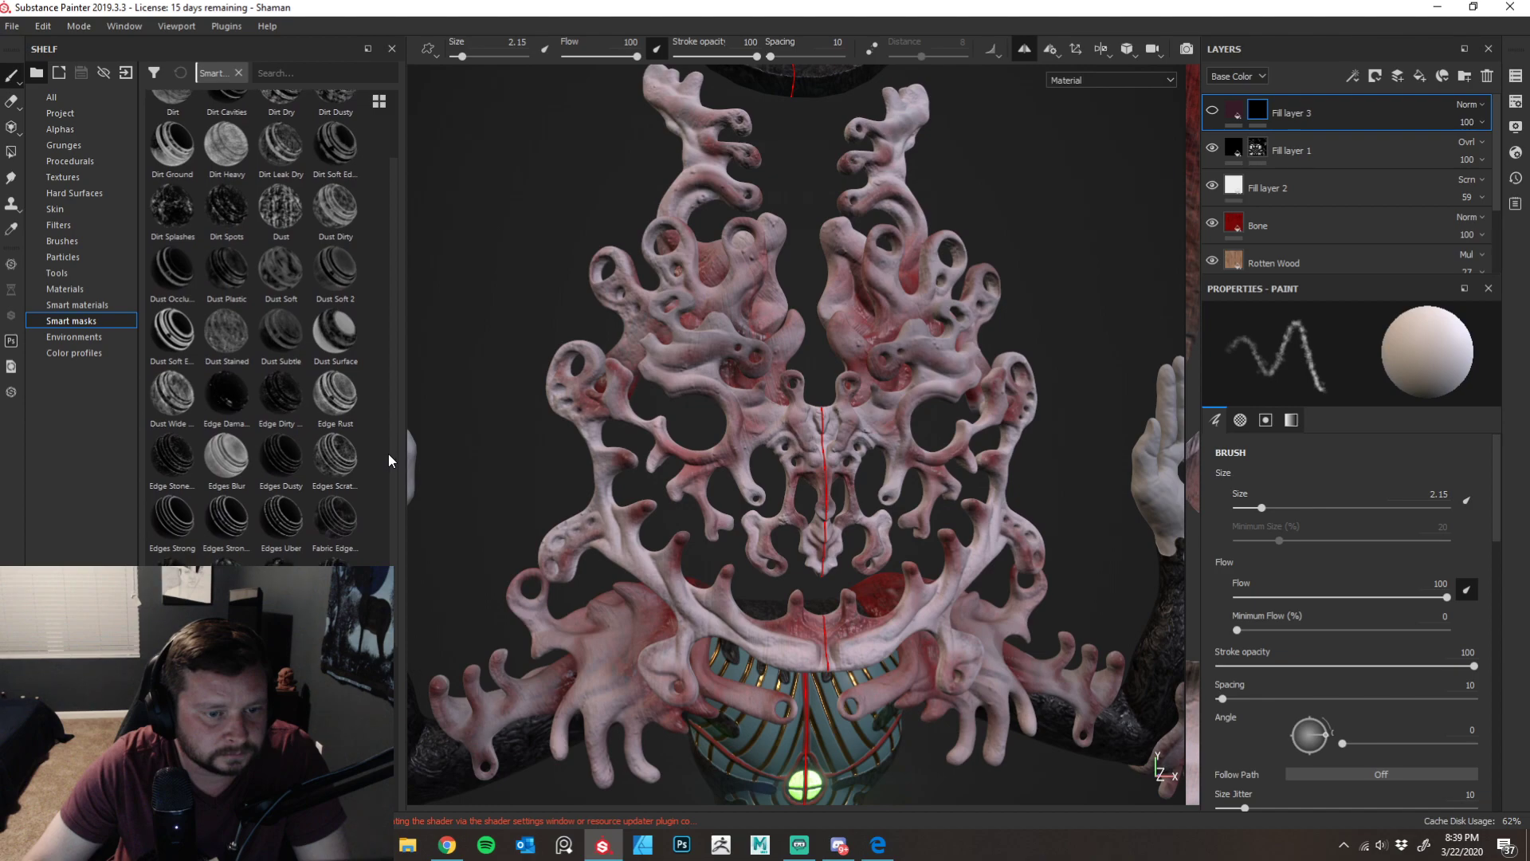
scroll(389, 463, "down", 1)
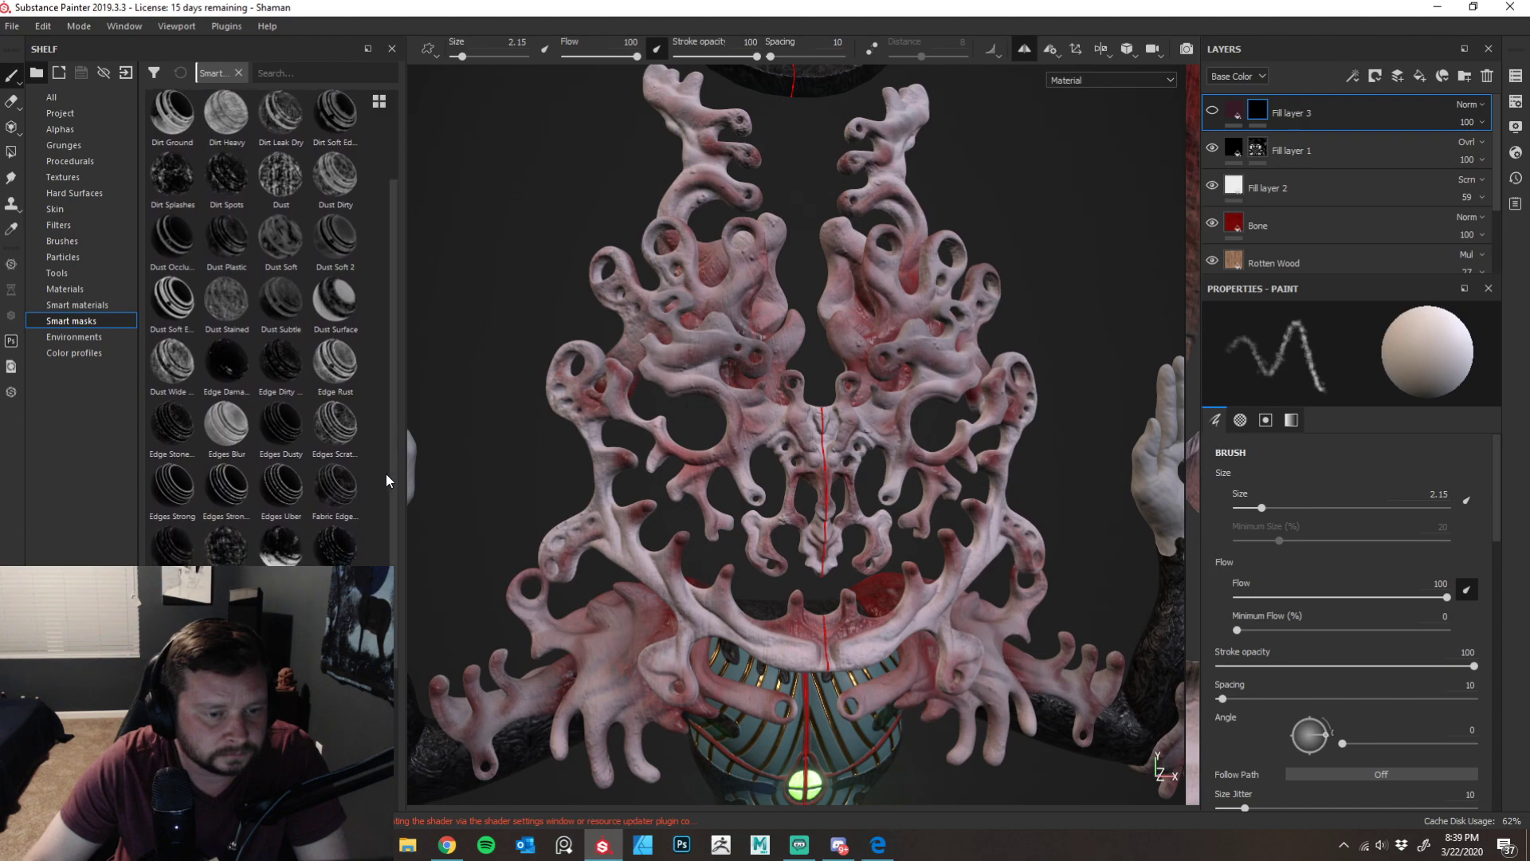
left_click_drag(335, 426, 1343, 117)
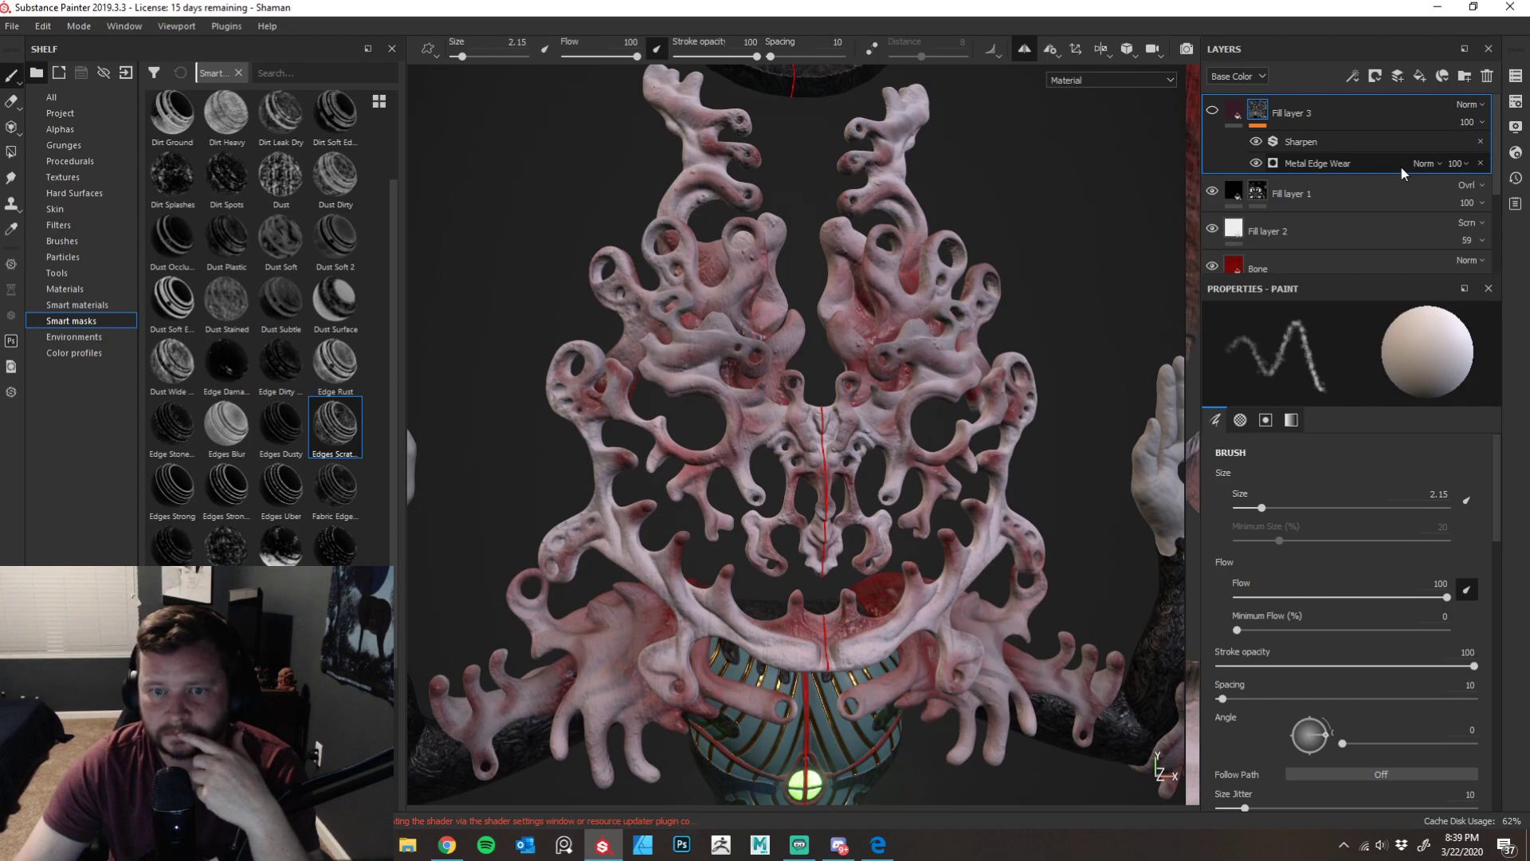
- Make Fill layer 3 visible and review the Metal Edge Wear and Sharpen effects in its mask
left_click_drag(1101, 348, 1086, 314, "alt")
left_click(1213, 109)
right_click_drag(1085, 314, 1163, 311, "alt")
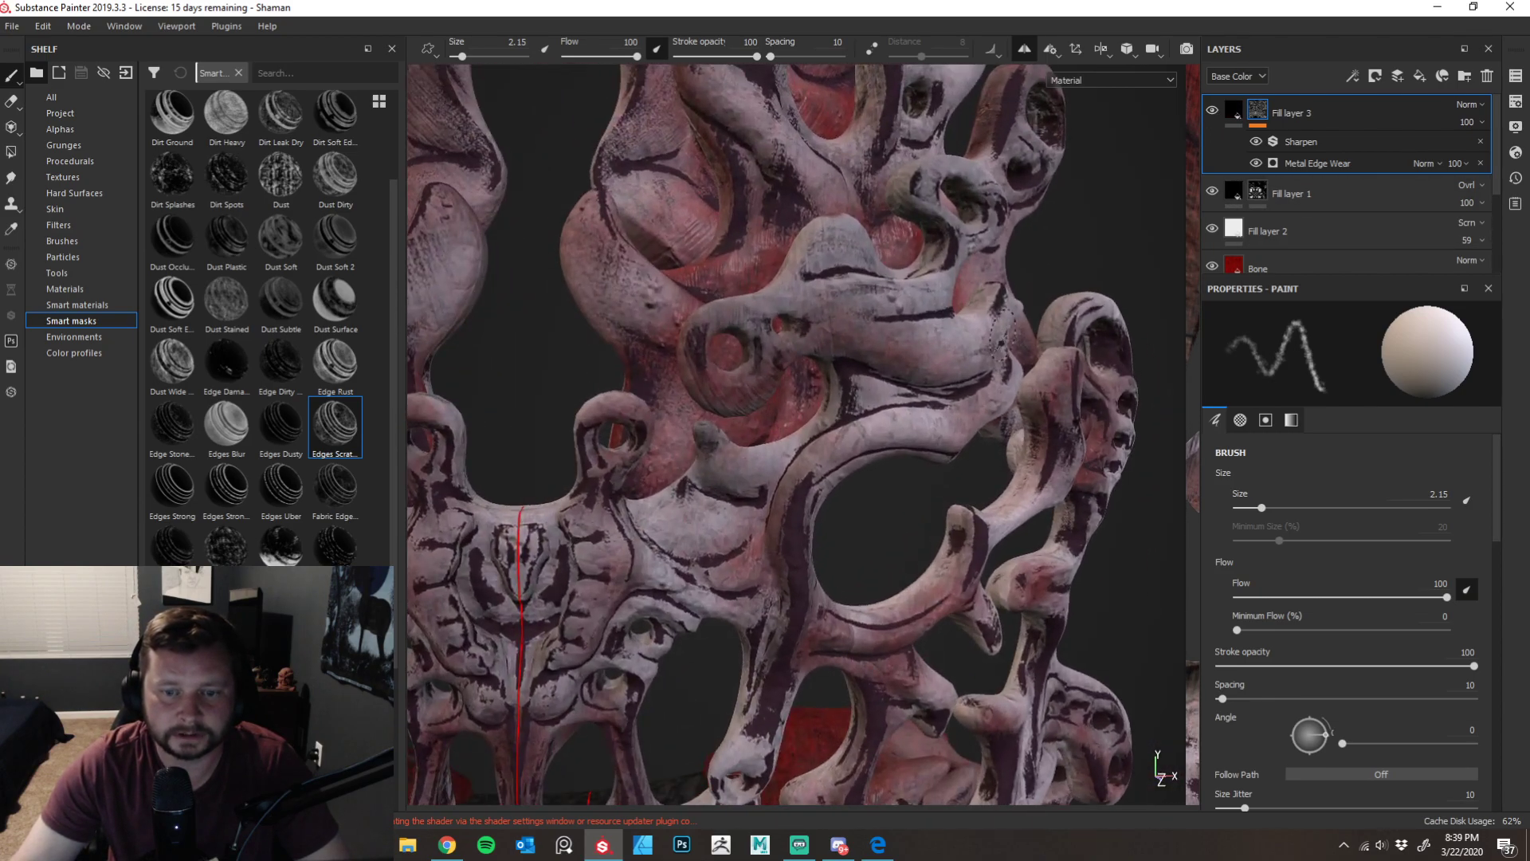
scroll(797, 434, "down", 5)
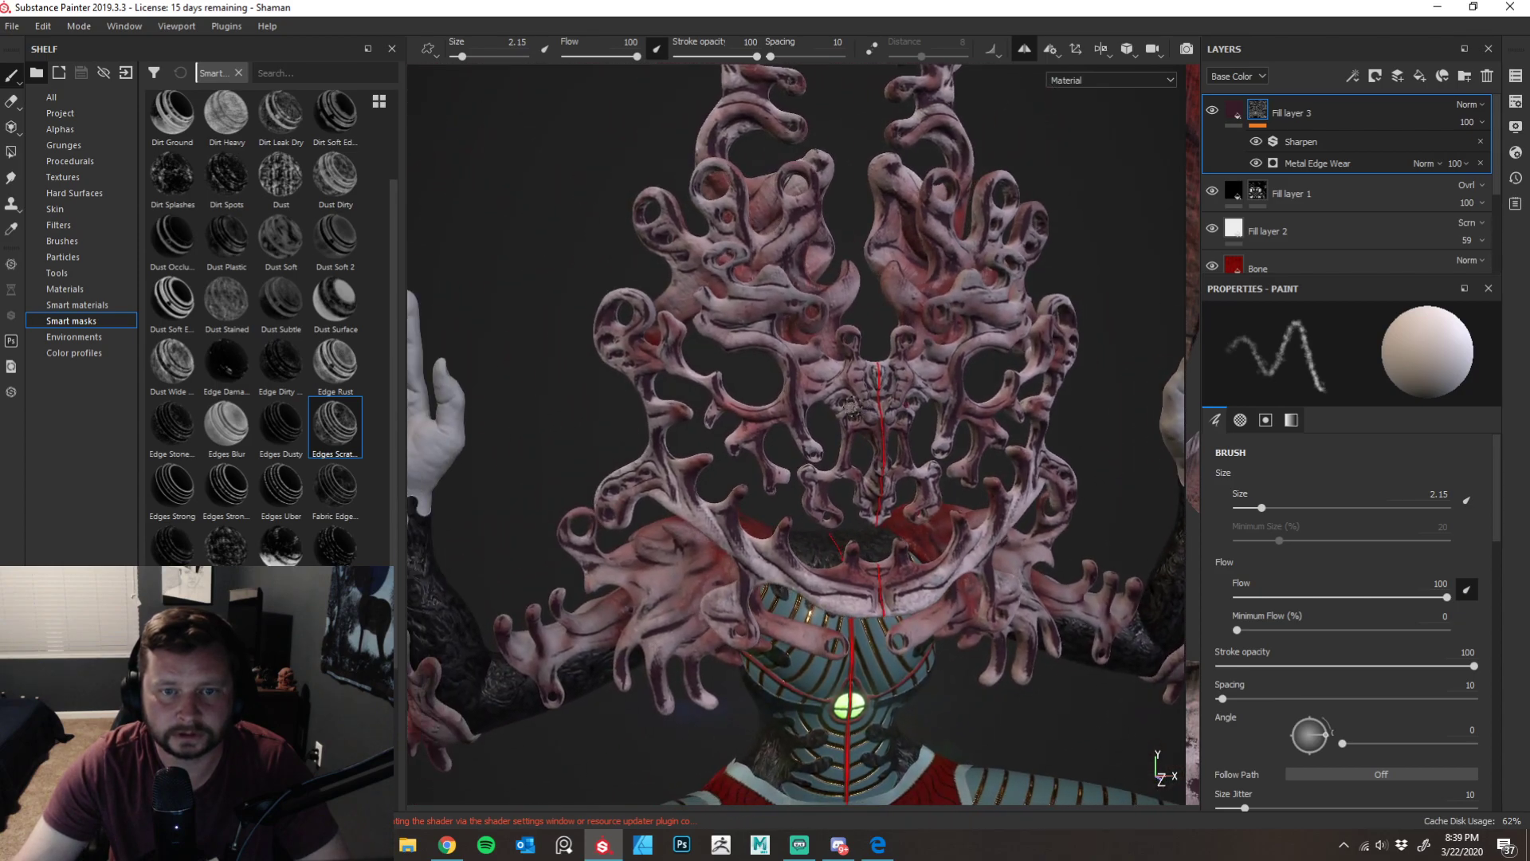
scroll(529, 454, "down", 5)
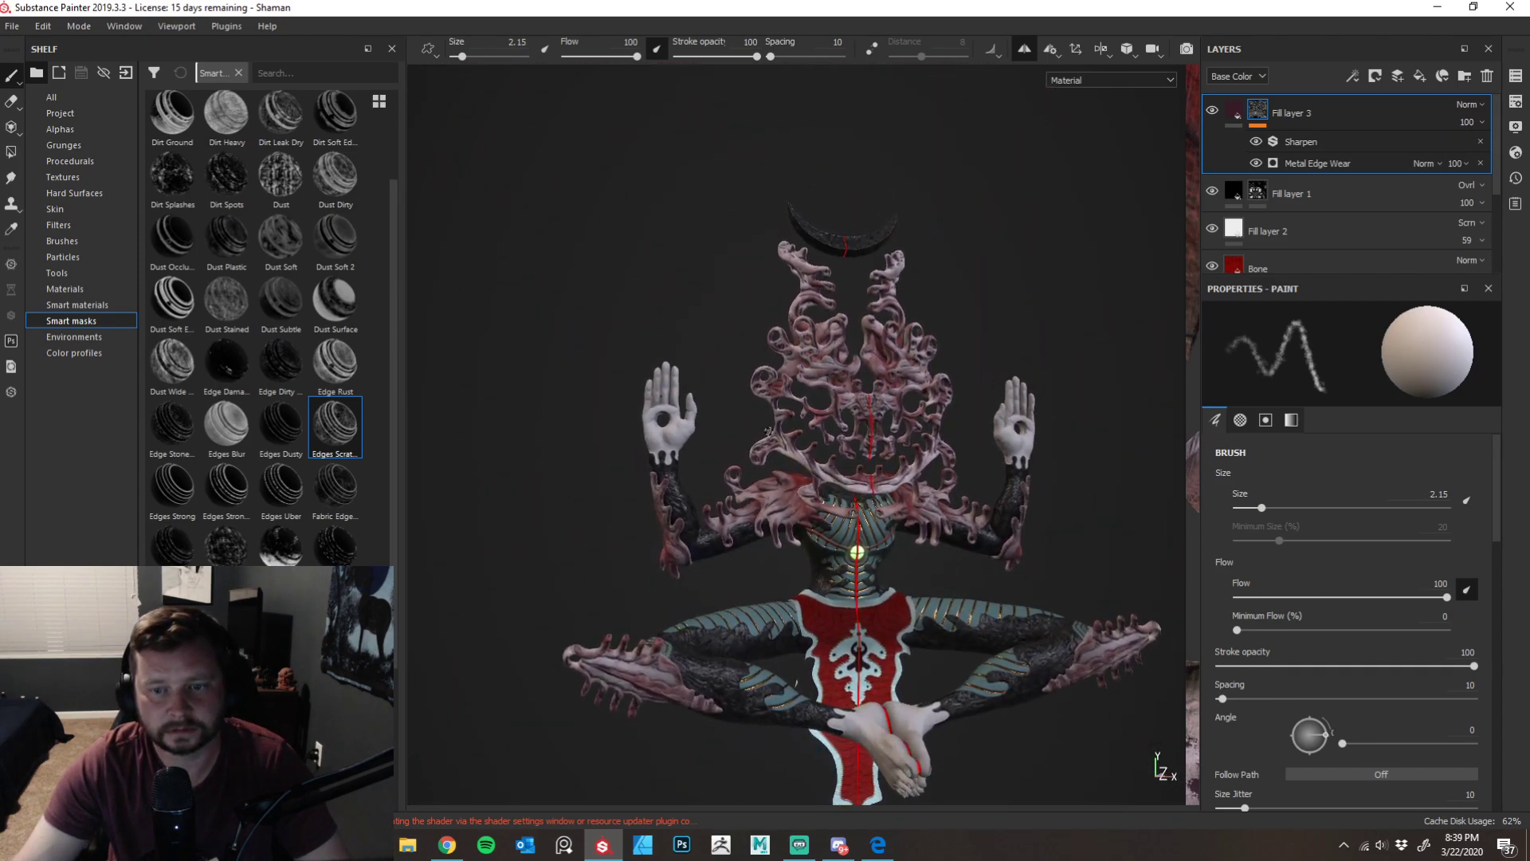
scroll(768, 431, "up", 6)
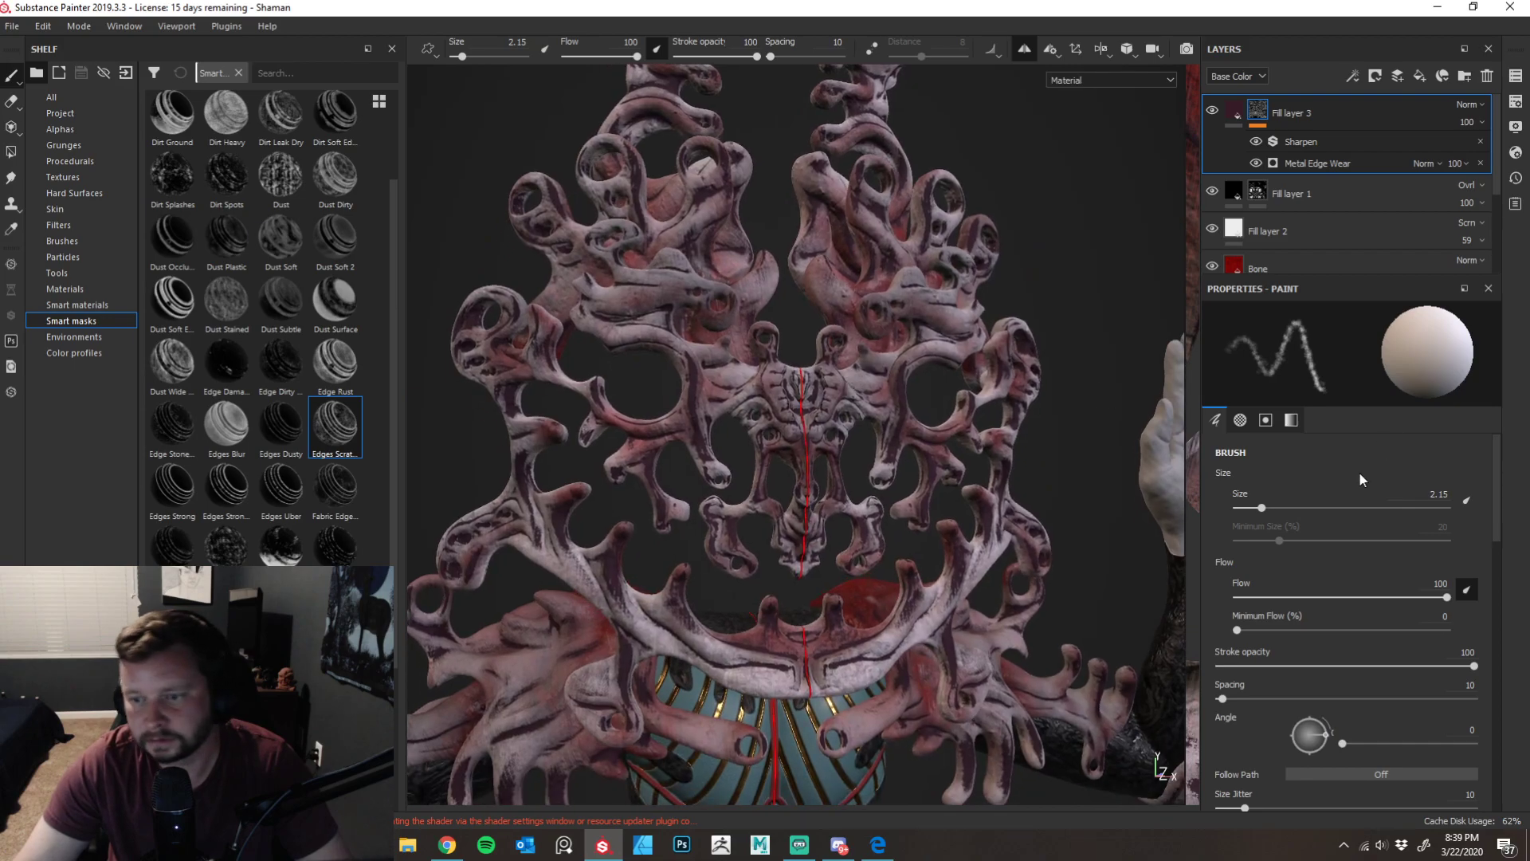
left_click(1298, 161)
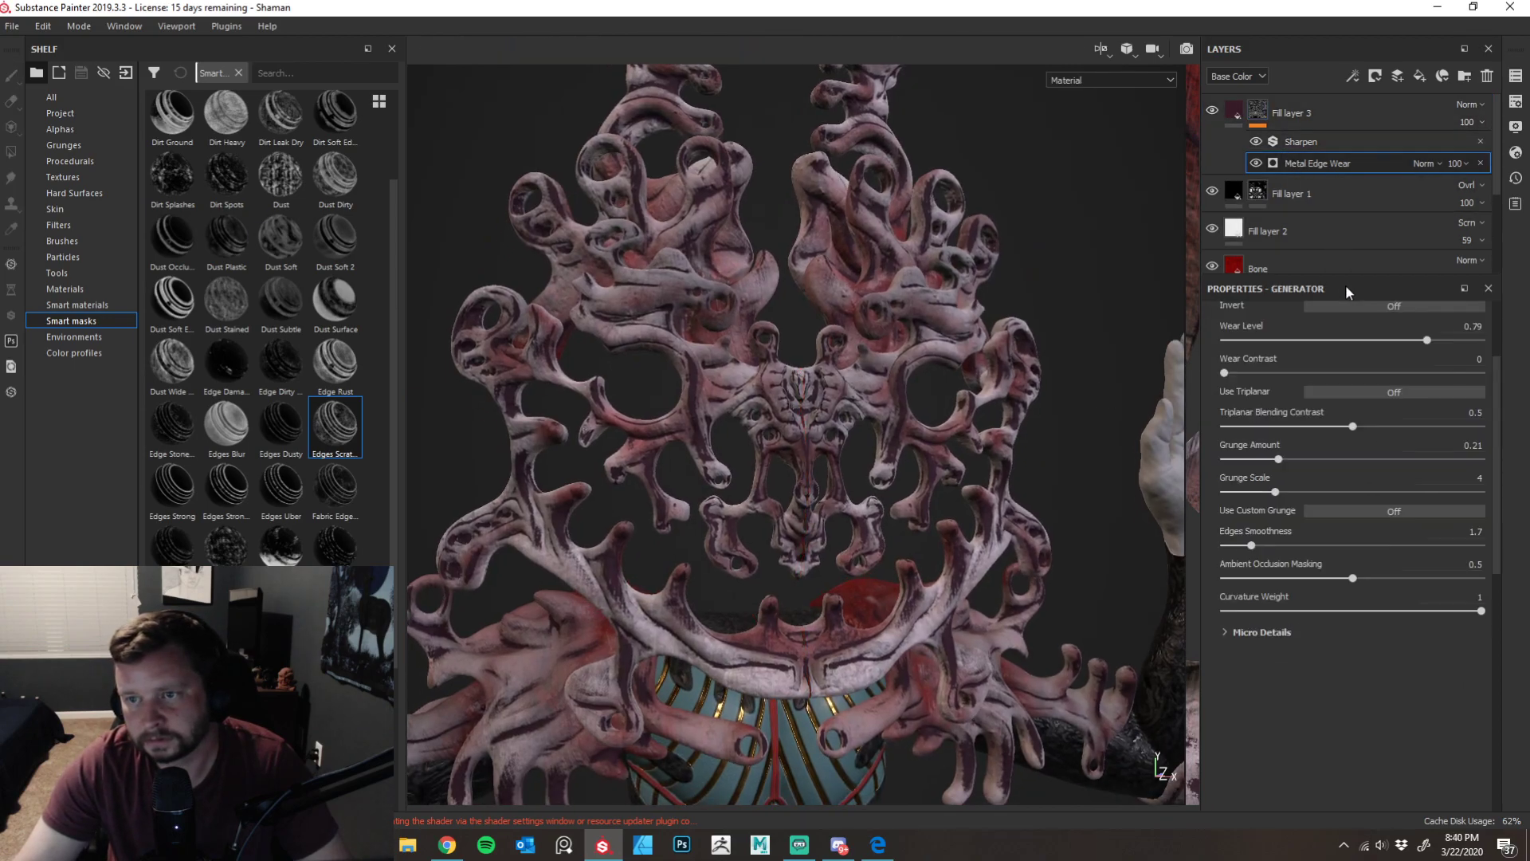
left_click(1286, 141)
left_click(1297, 161)
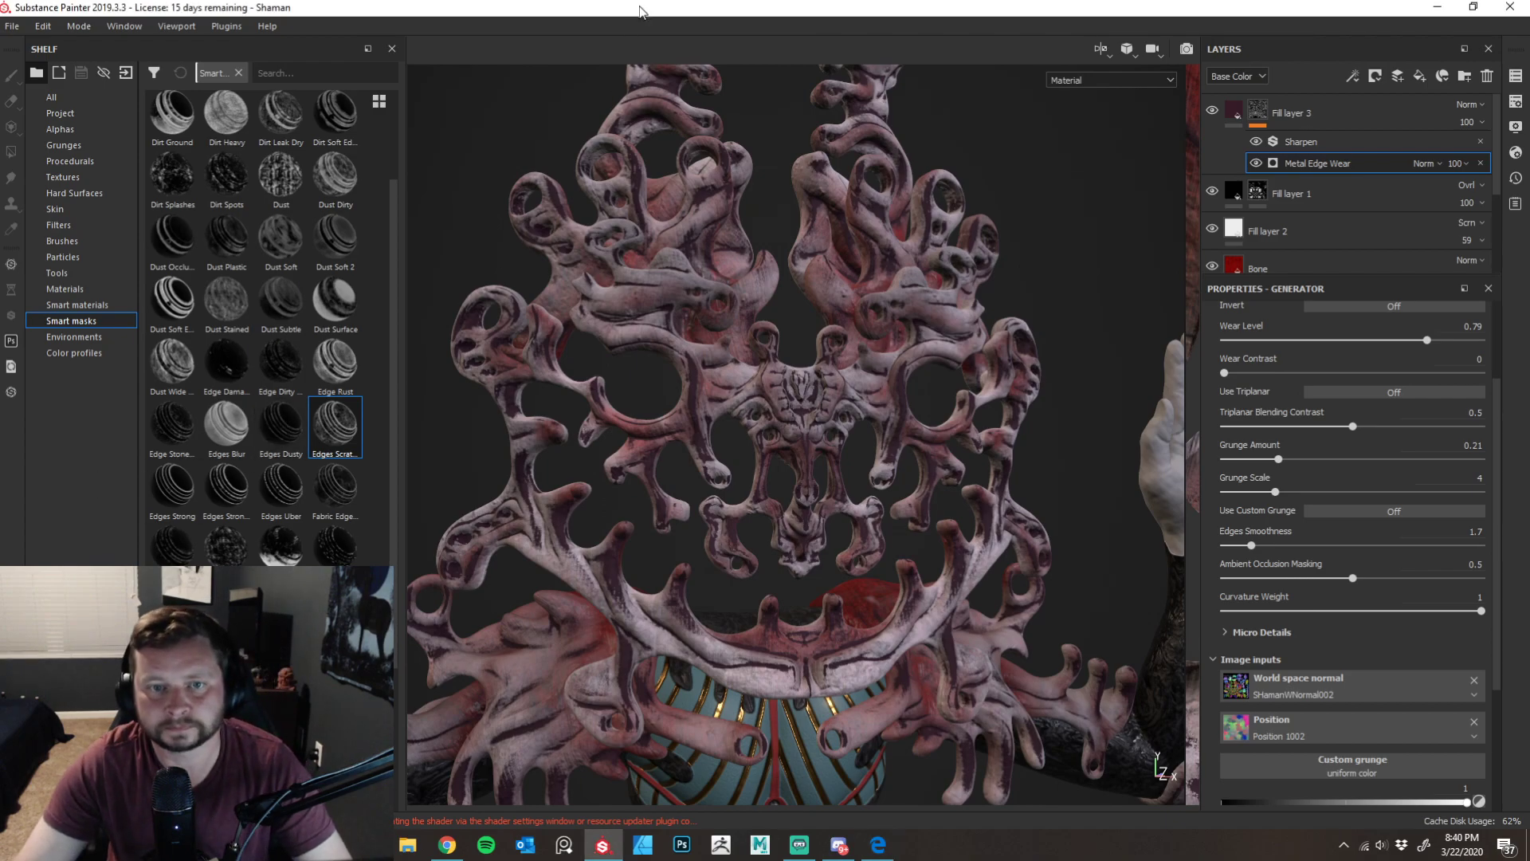
- Try the Passthrough, Disable and Multiply blend modes on Fill layer 3's base color
left_click(1413, 109)
left_click(1469, 104)
left_click(1444, 134)
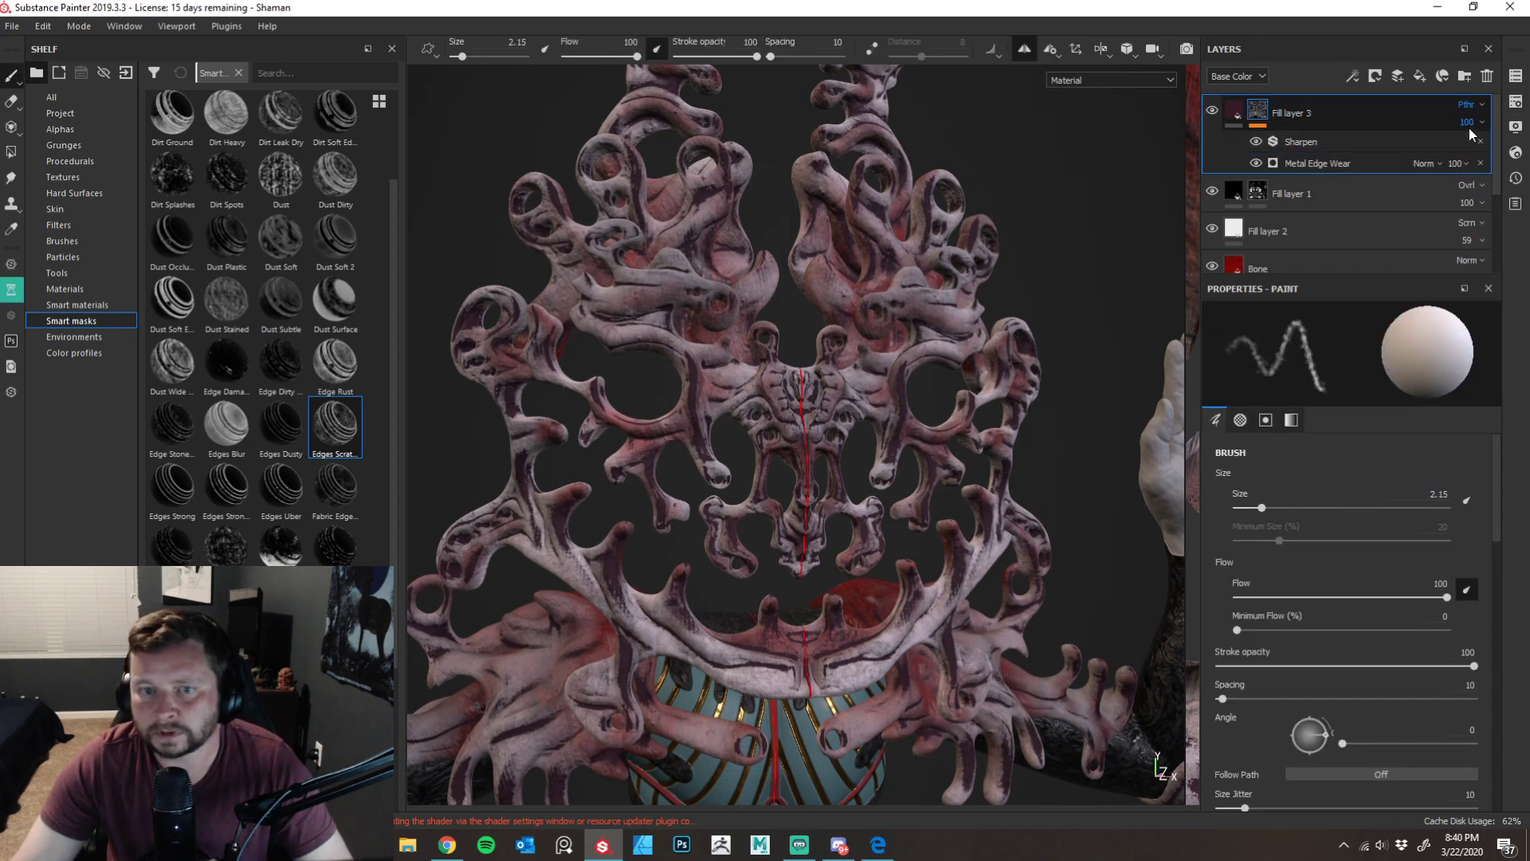
left_click(1481, 106)
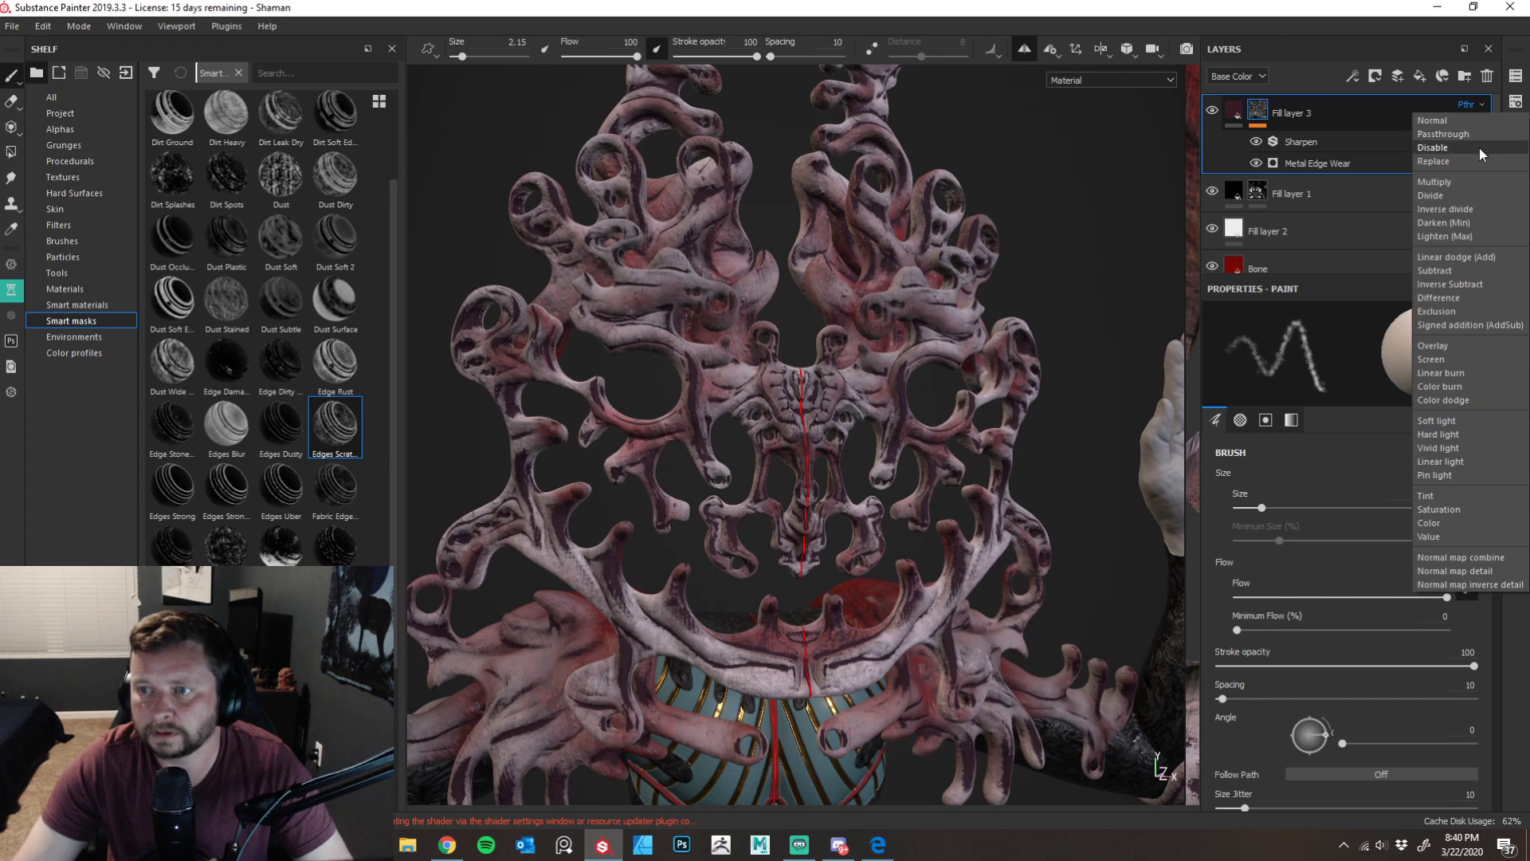
left_click(1479, 143)
left_click(1478, 104)
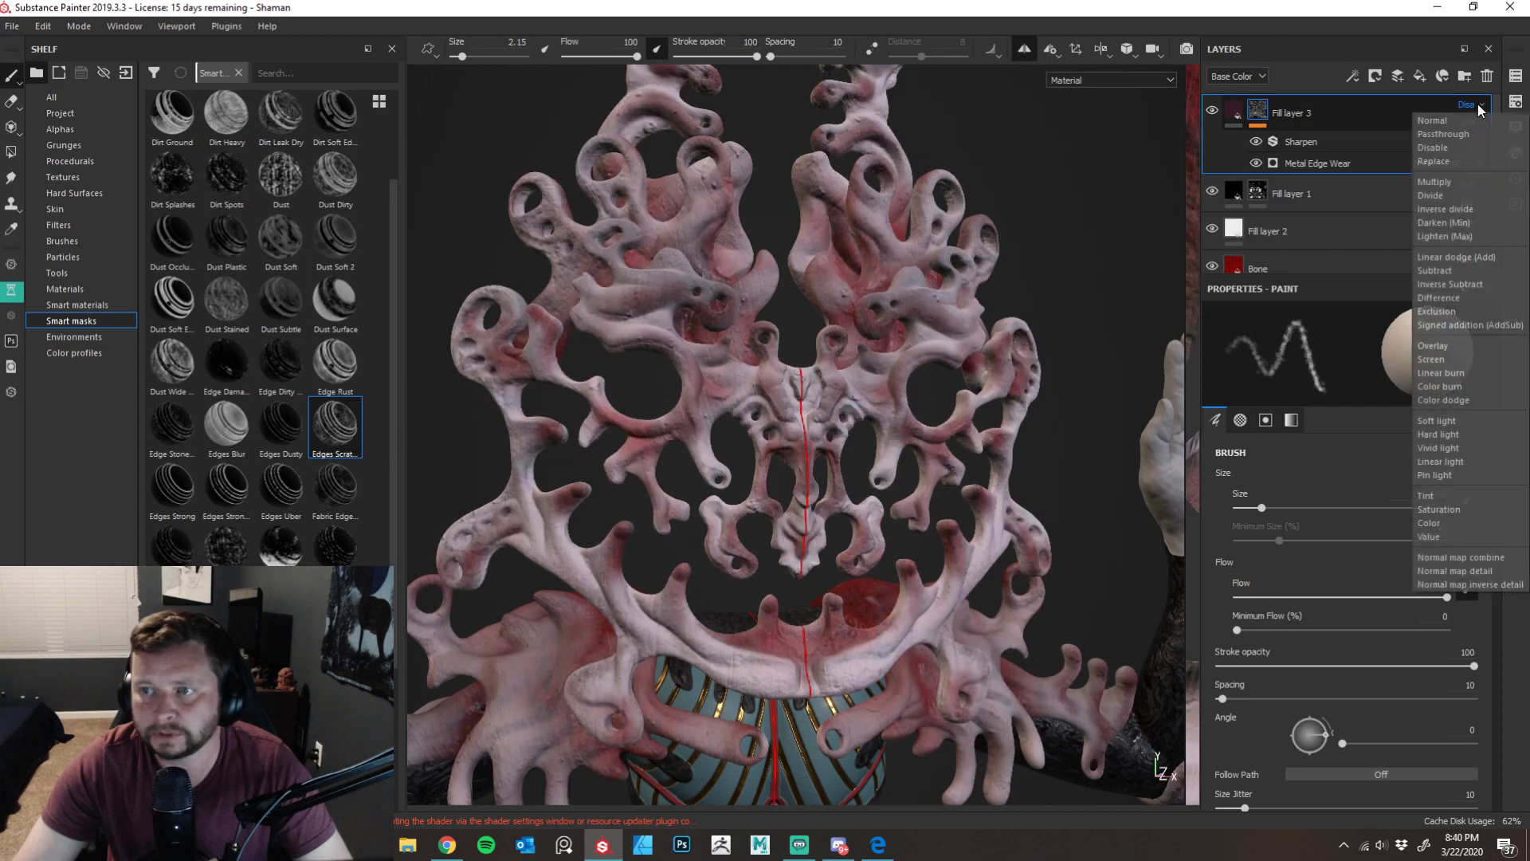
left_click(1475, 182)
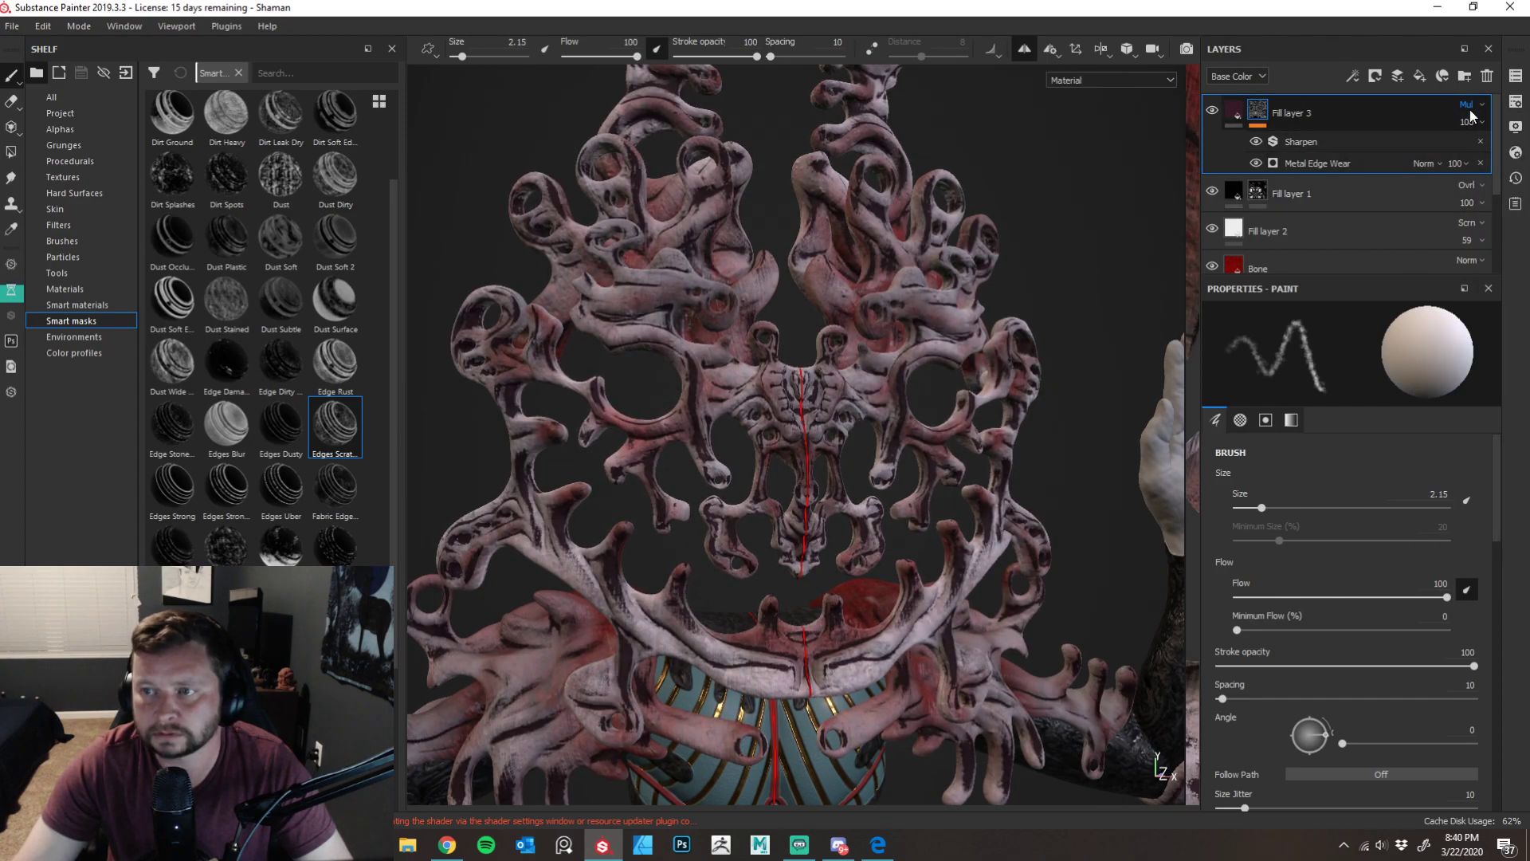
left_click(1479, 104)
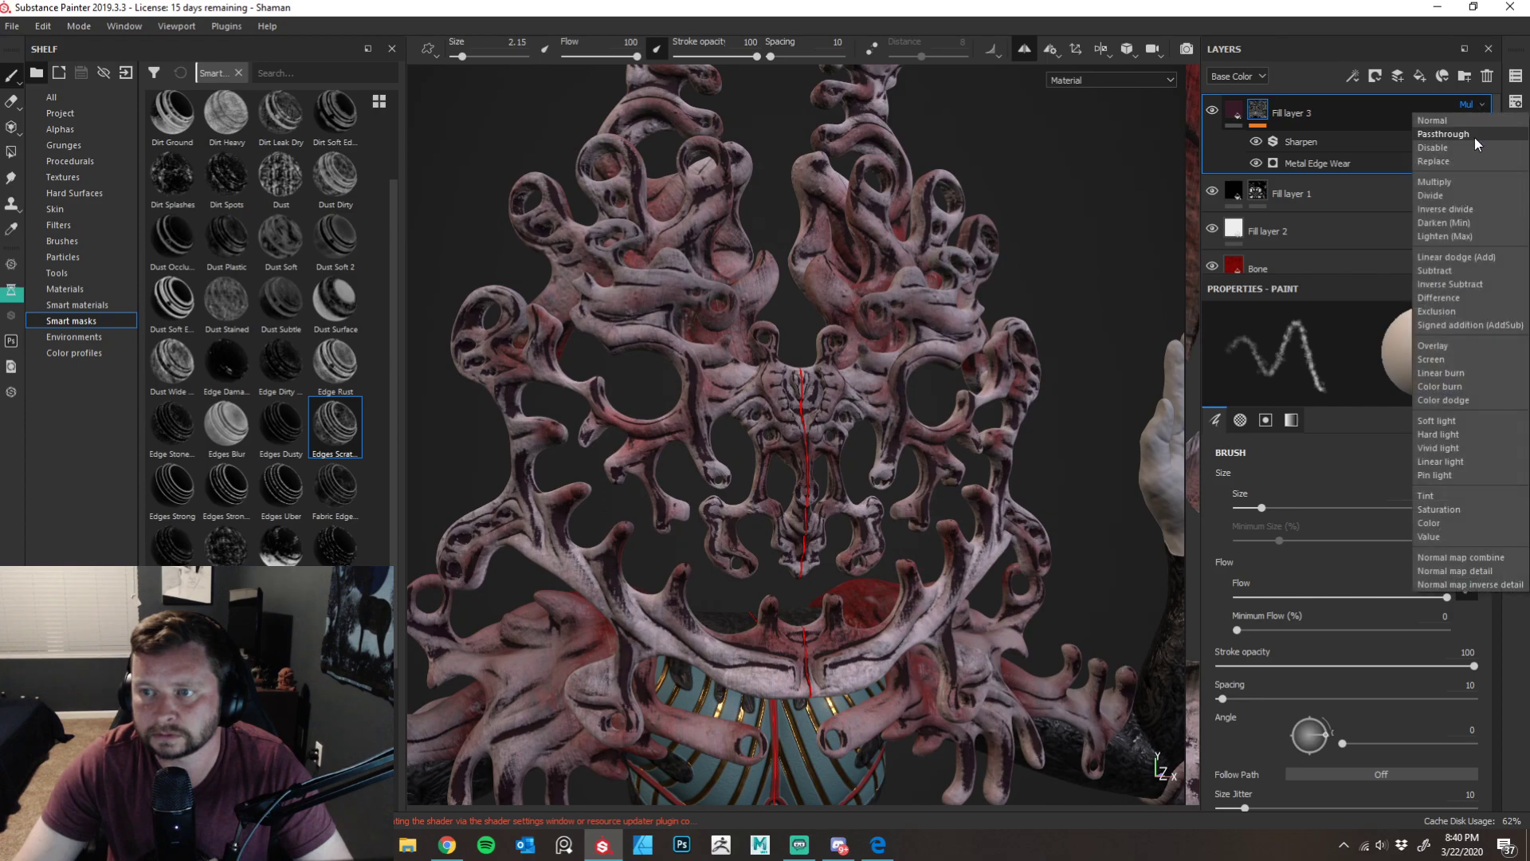
left_click(1471, 180)
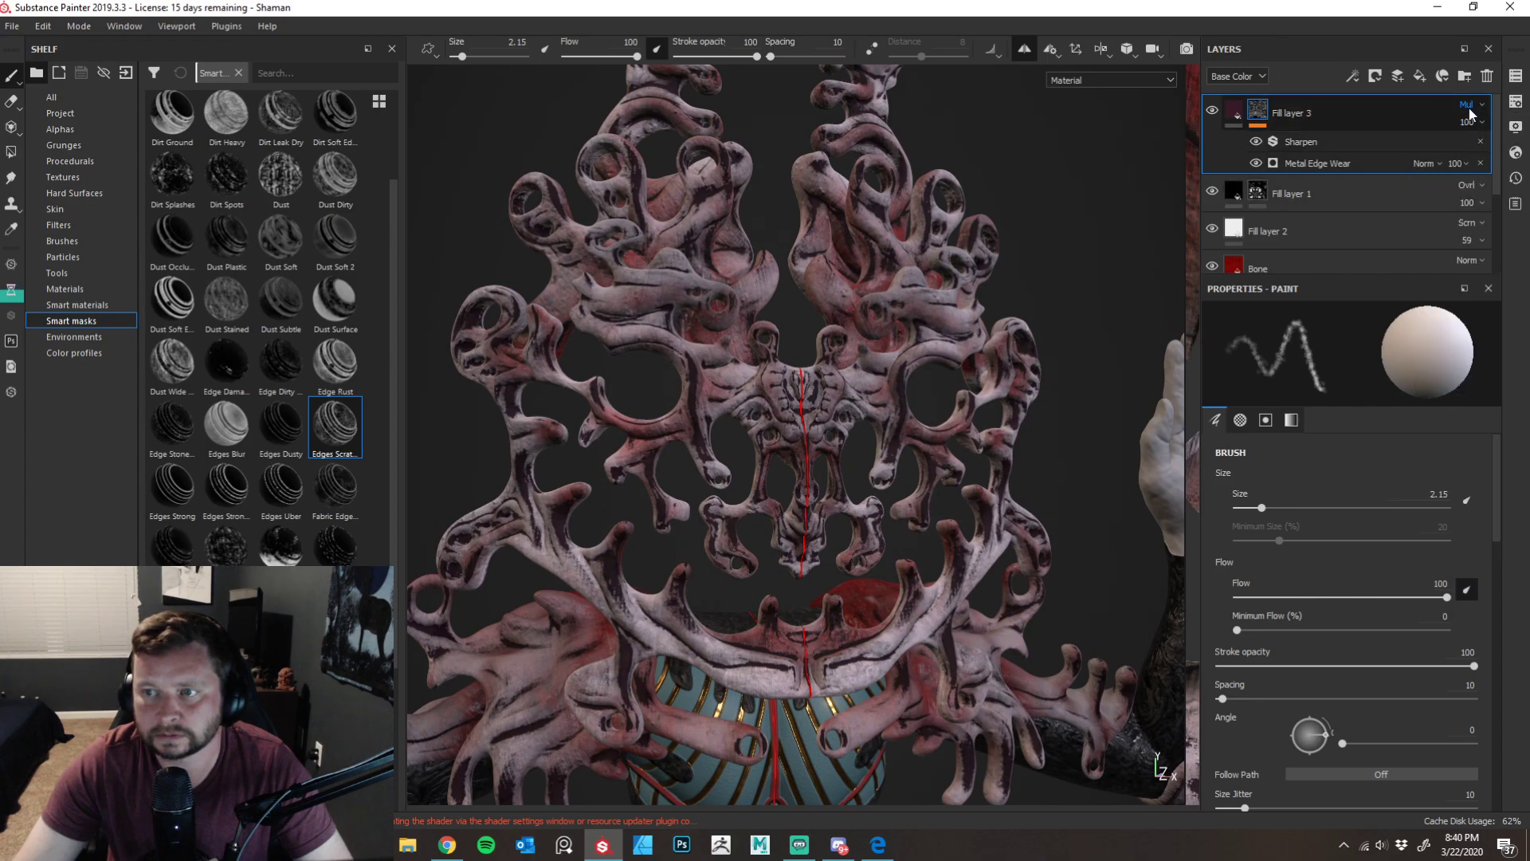
- Set Fill layer 3's base color blend mode to Divide and save the project
left_click(1476, 105)
left_click(1462, 196)
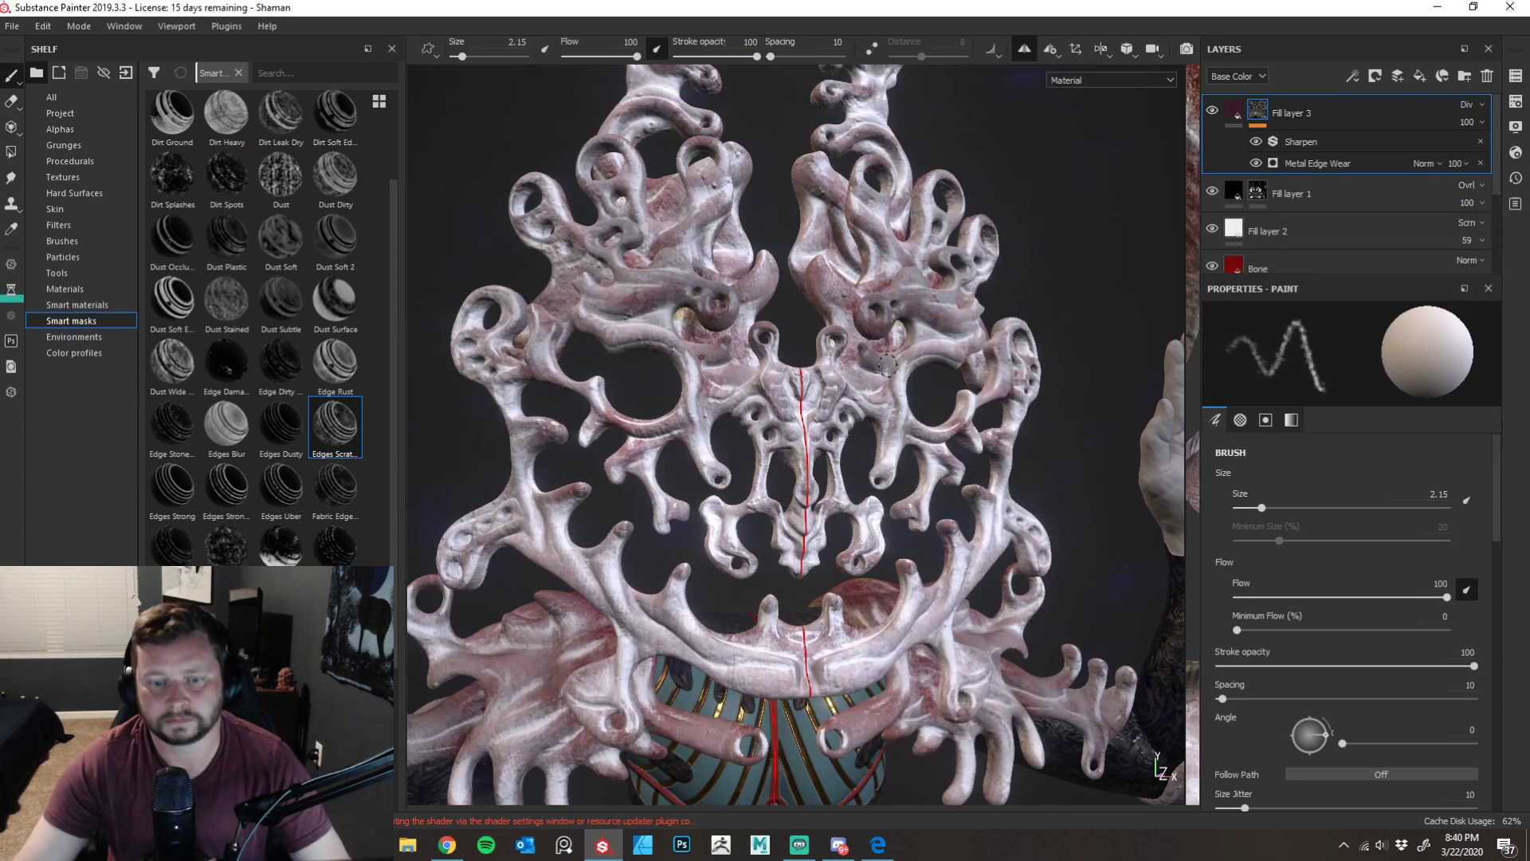
left_click_drag(690, 454, 756, 458, "alt")
right_click_drag(1017, 452, 789, 470, "alt")
left_click_drag(789, 471, 729, 480, "alt")
key("ctrl+s")
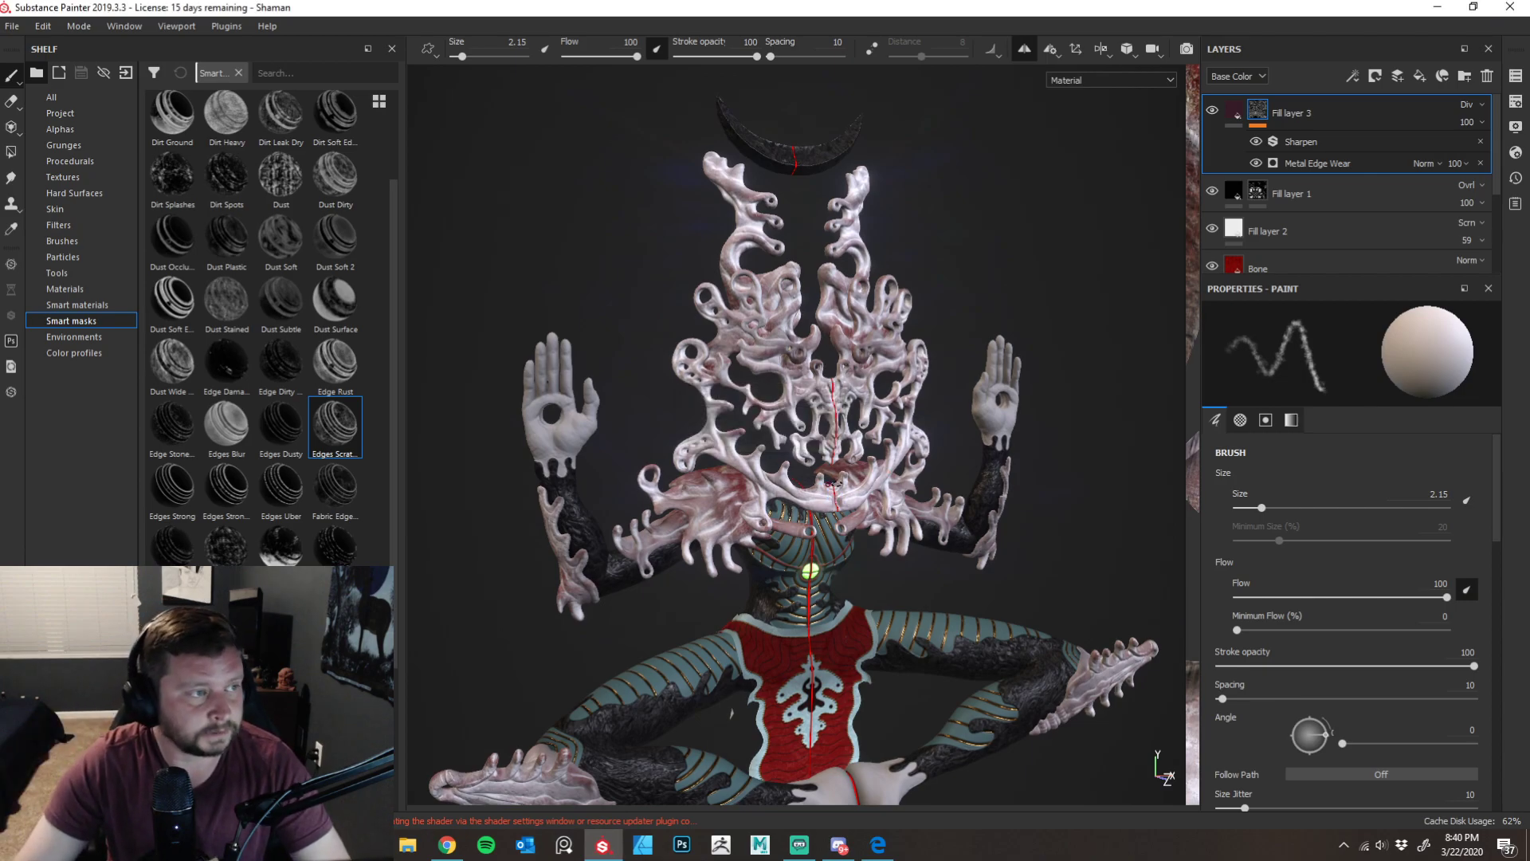
- Examine the bone headdress from the front and up close with Fill layer 3 blended over it
left_click_drag(1110, 415, 686, 594, "alt")
scroll(871, 539, "up", 3)
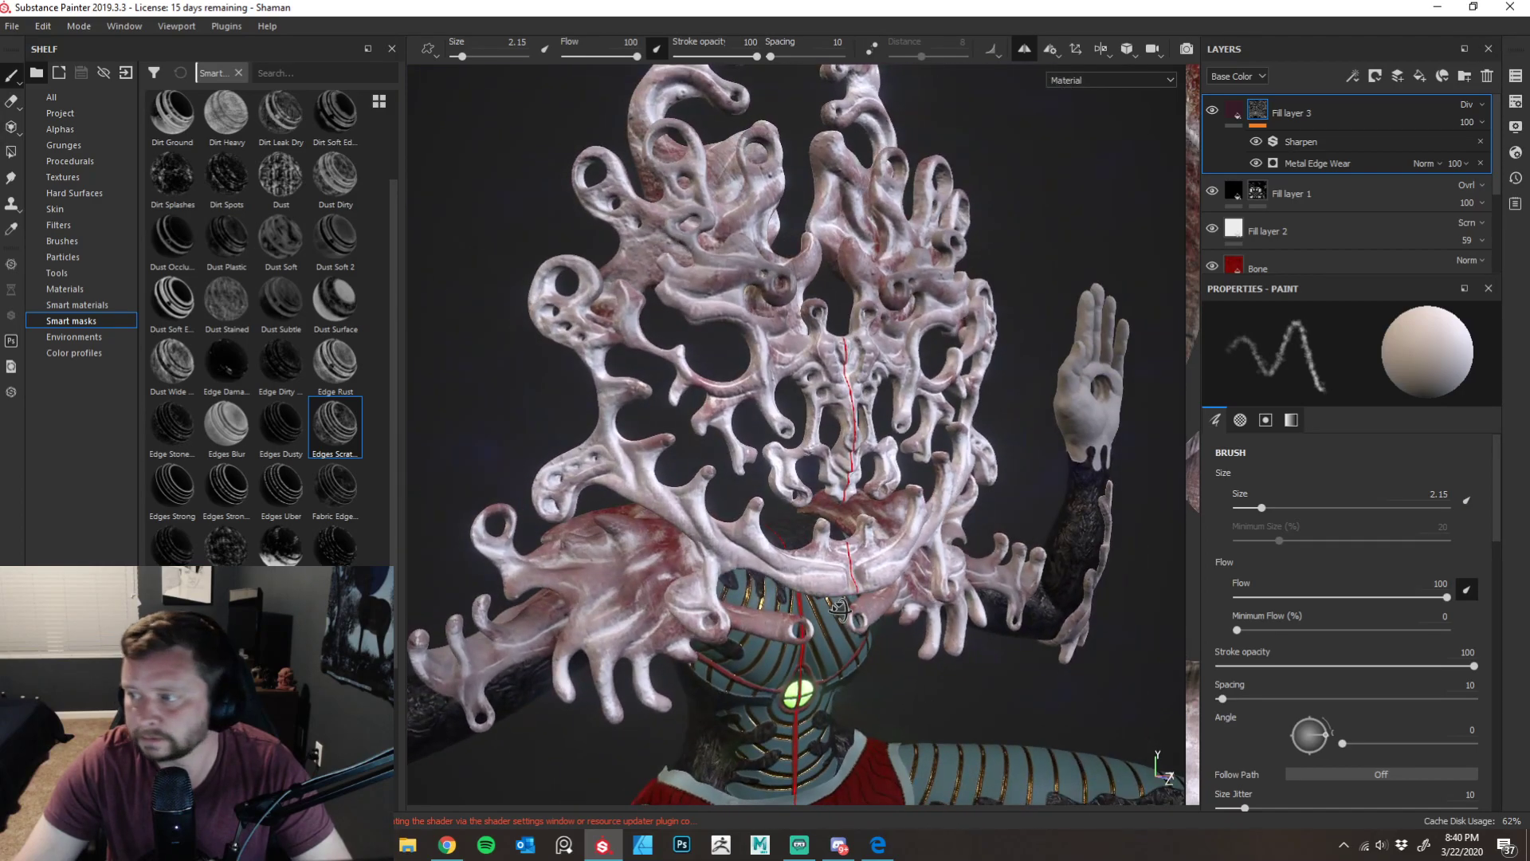
right_click_drag(685, 594, 713, 516, "alt")
middle_click_drag(713, 516, 726, 595, "alt")
right_click_drag(755, 607, 796, 544, "alt")
left_click_drag(899, 374, 923, 479, "alt")
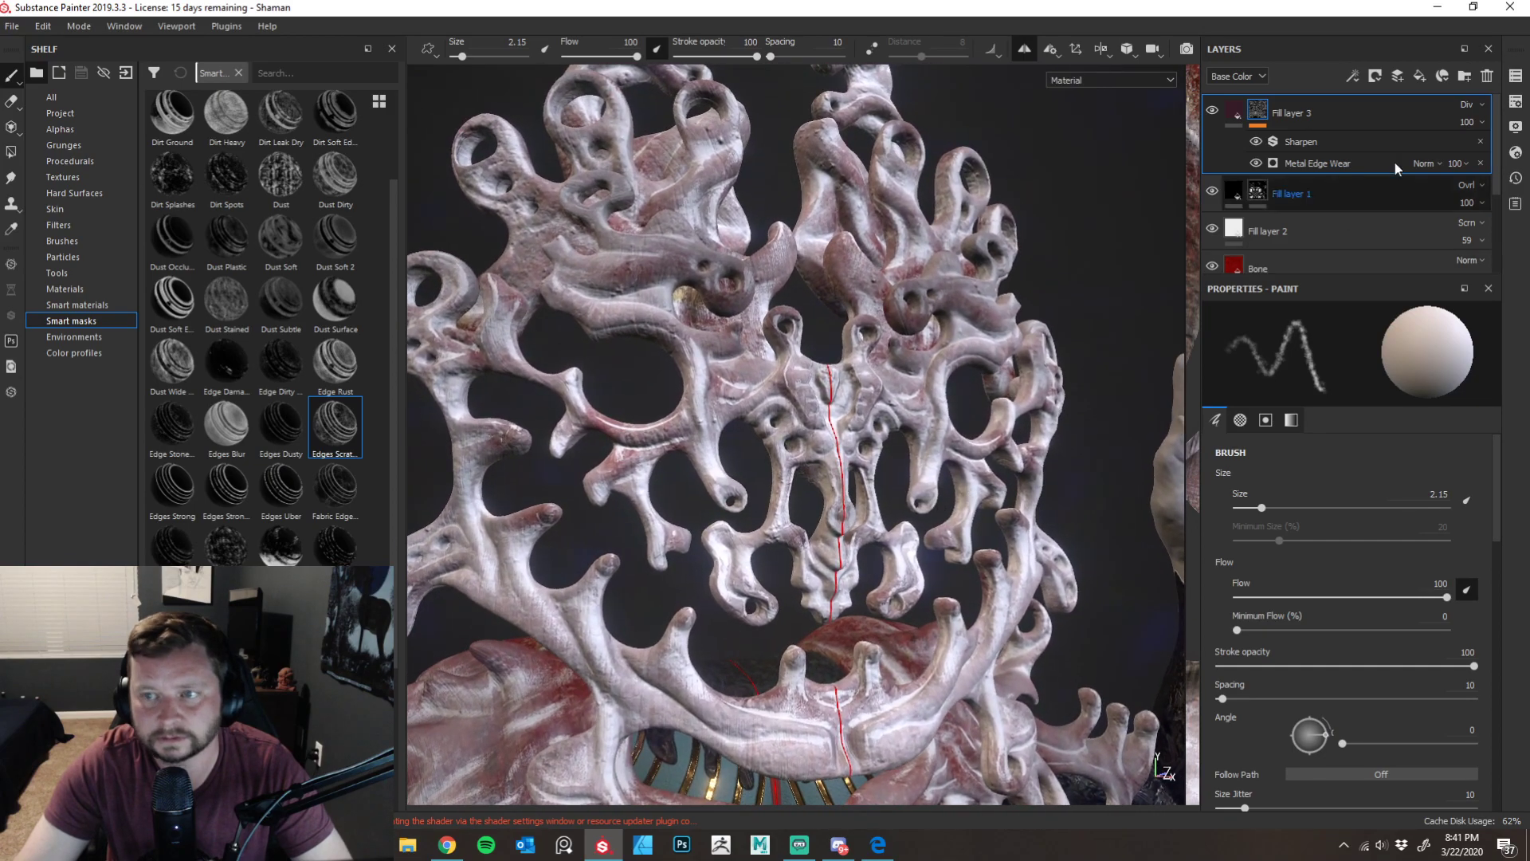
- Try the Linear dodge (Add), Subtract, Inverse Subtract and Difference blend modes on Fill layer 3's base color
left_click(1475, 104)
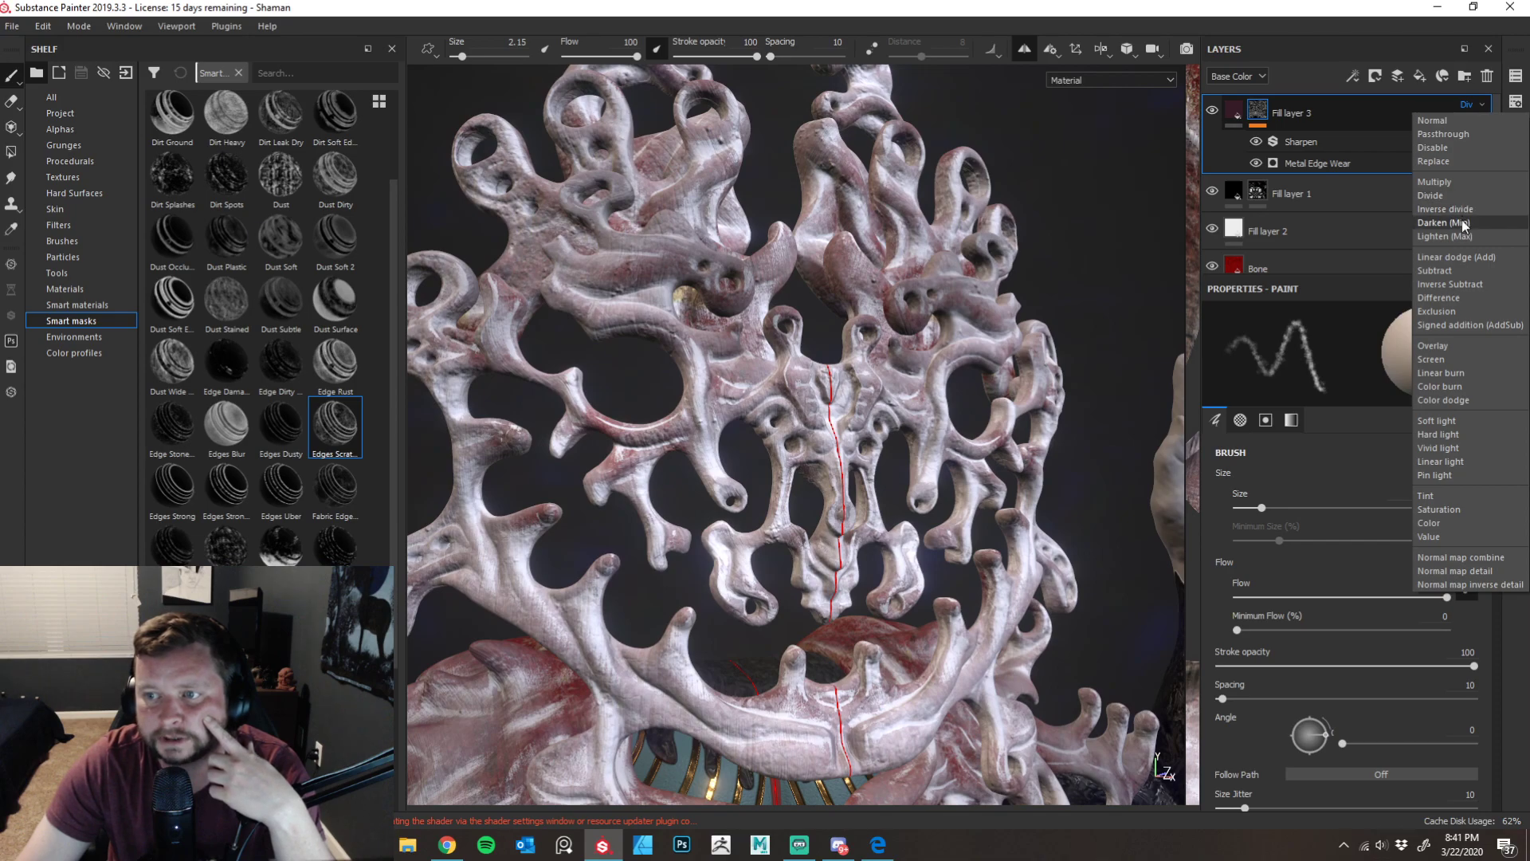
left_click(1466, 256)
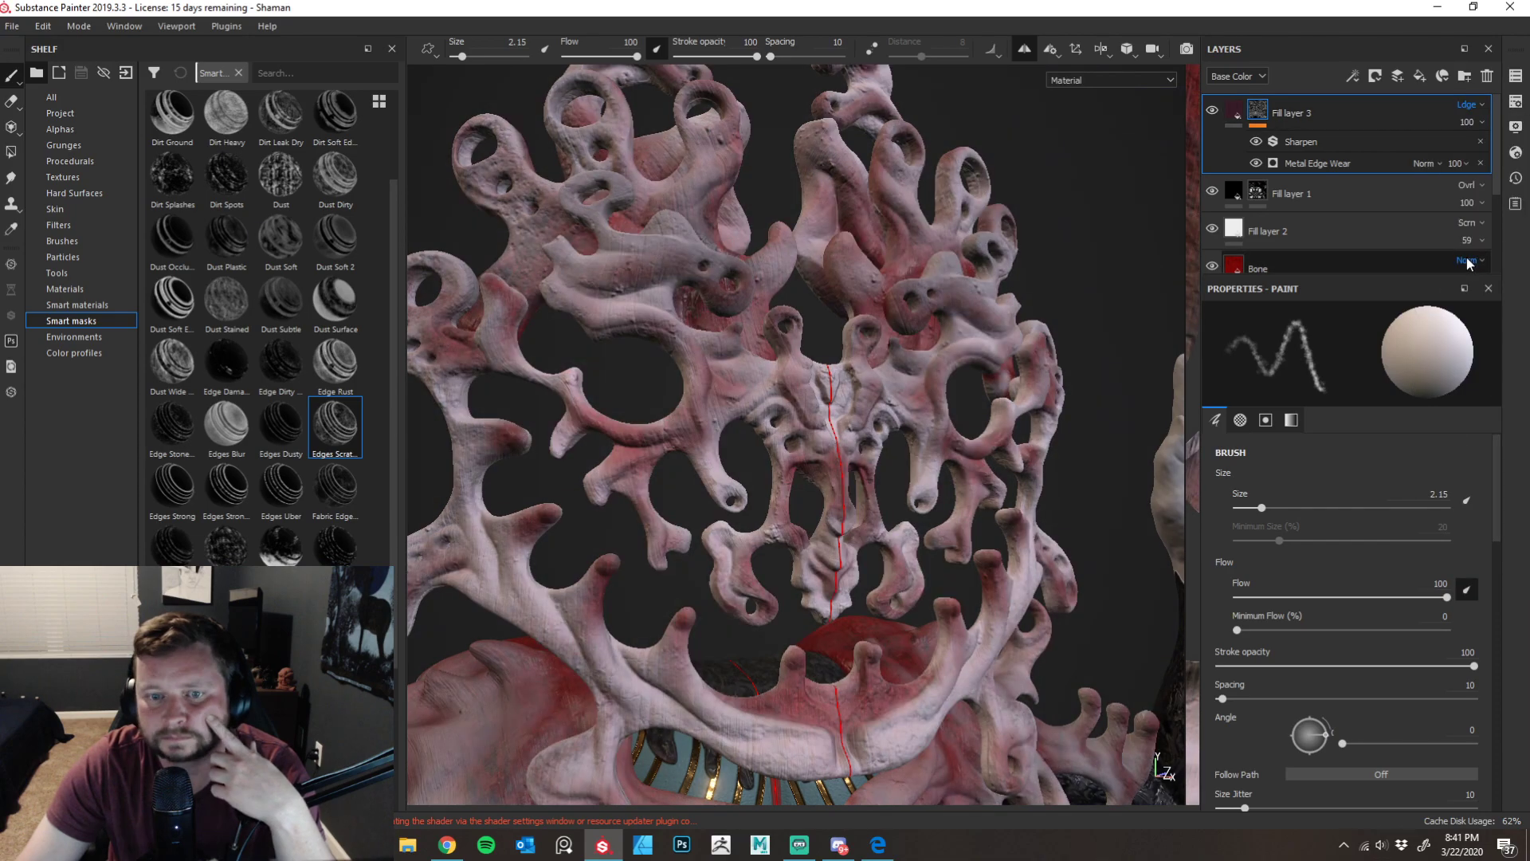
left_click(1471, 104)
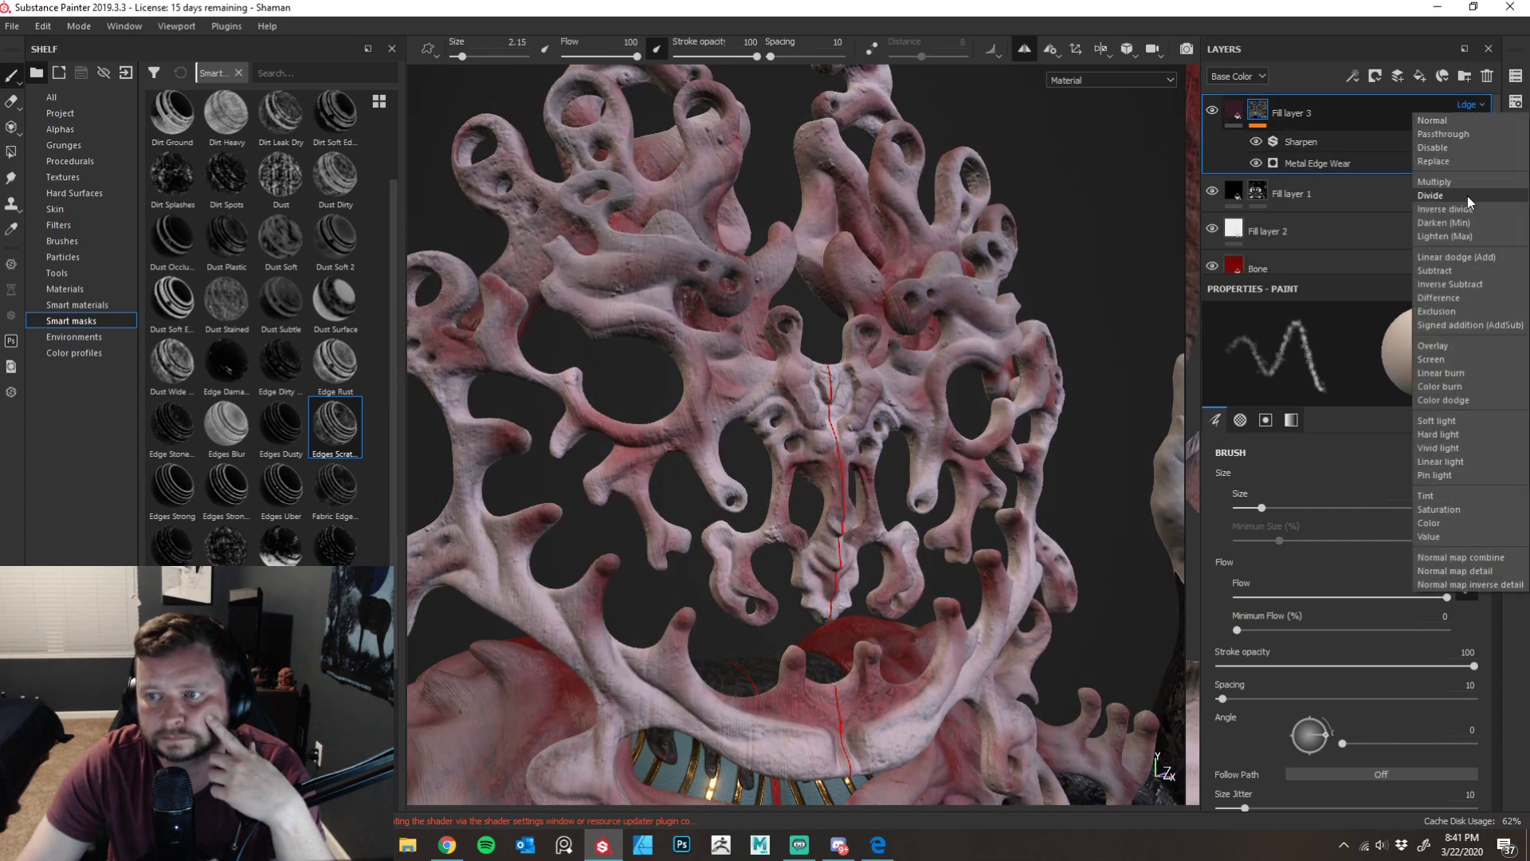
left_click(1465, 272)
left_click(1471, 112)
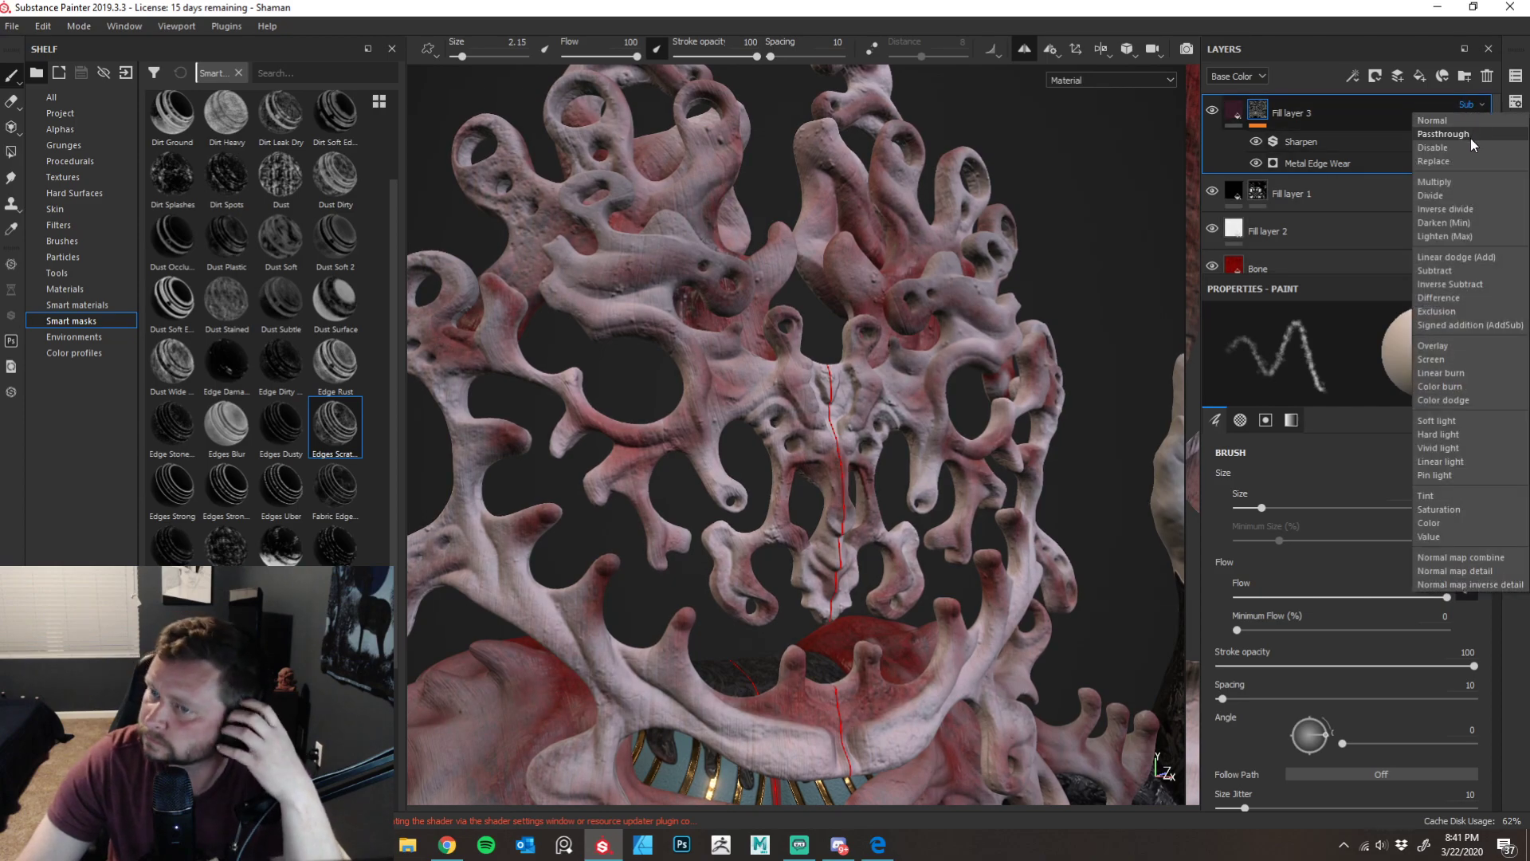
left_click(1463, 256)
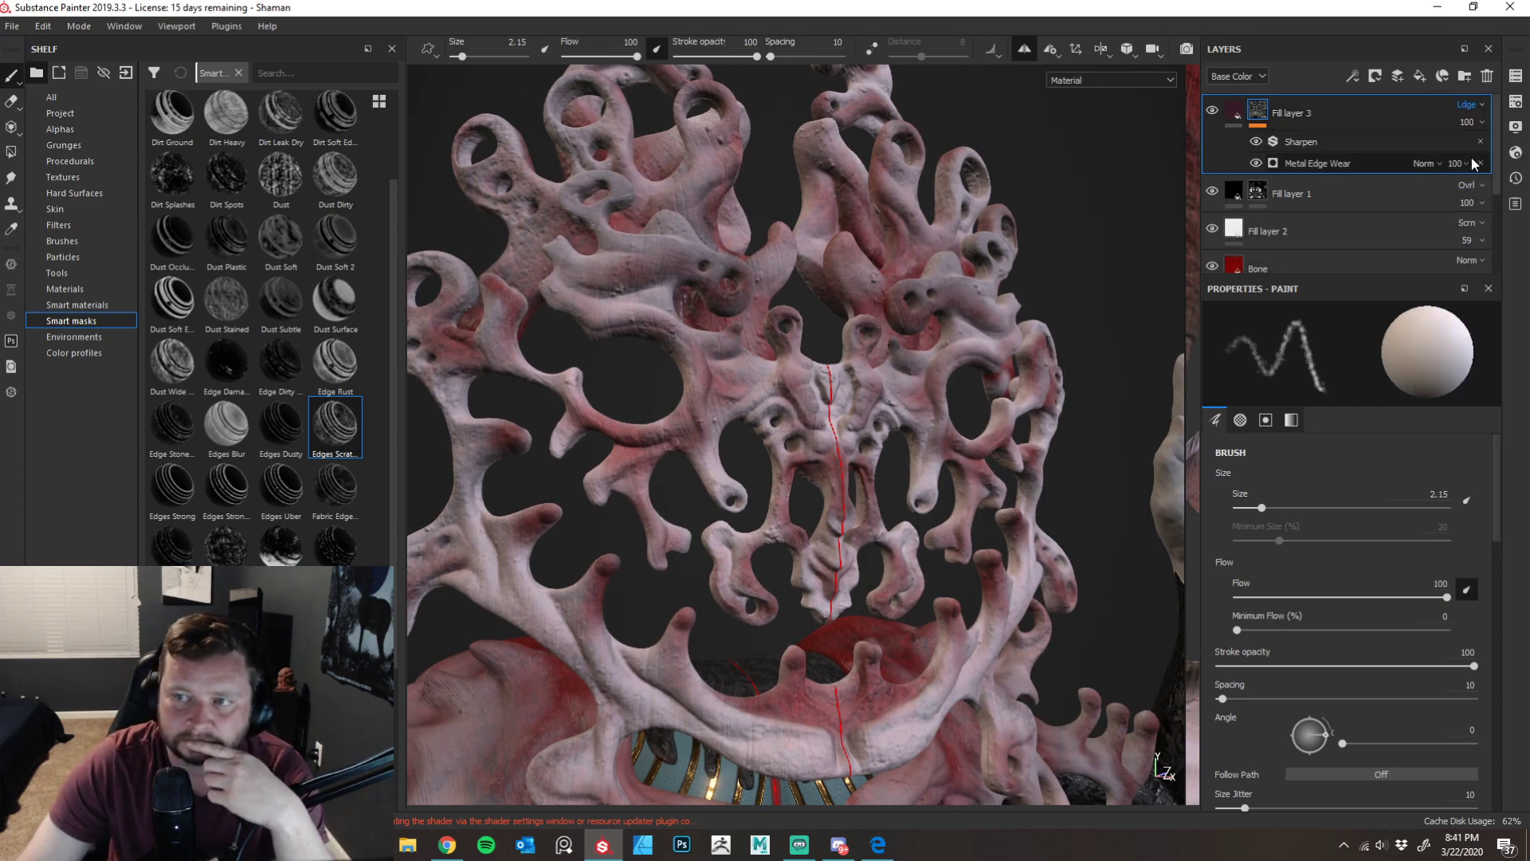
left_click(1475, 105)
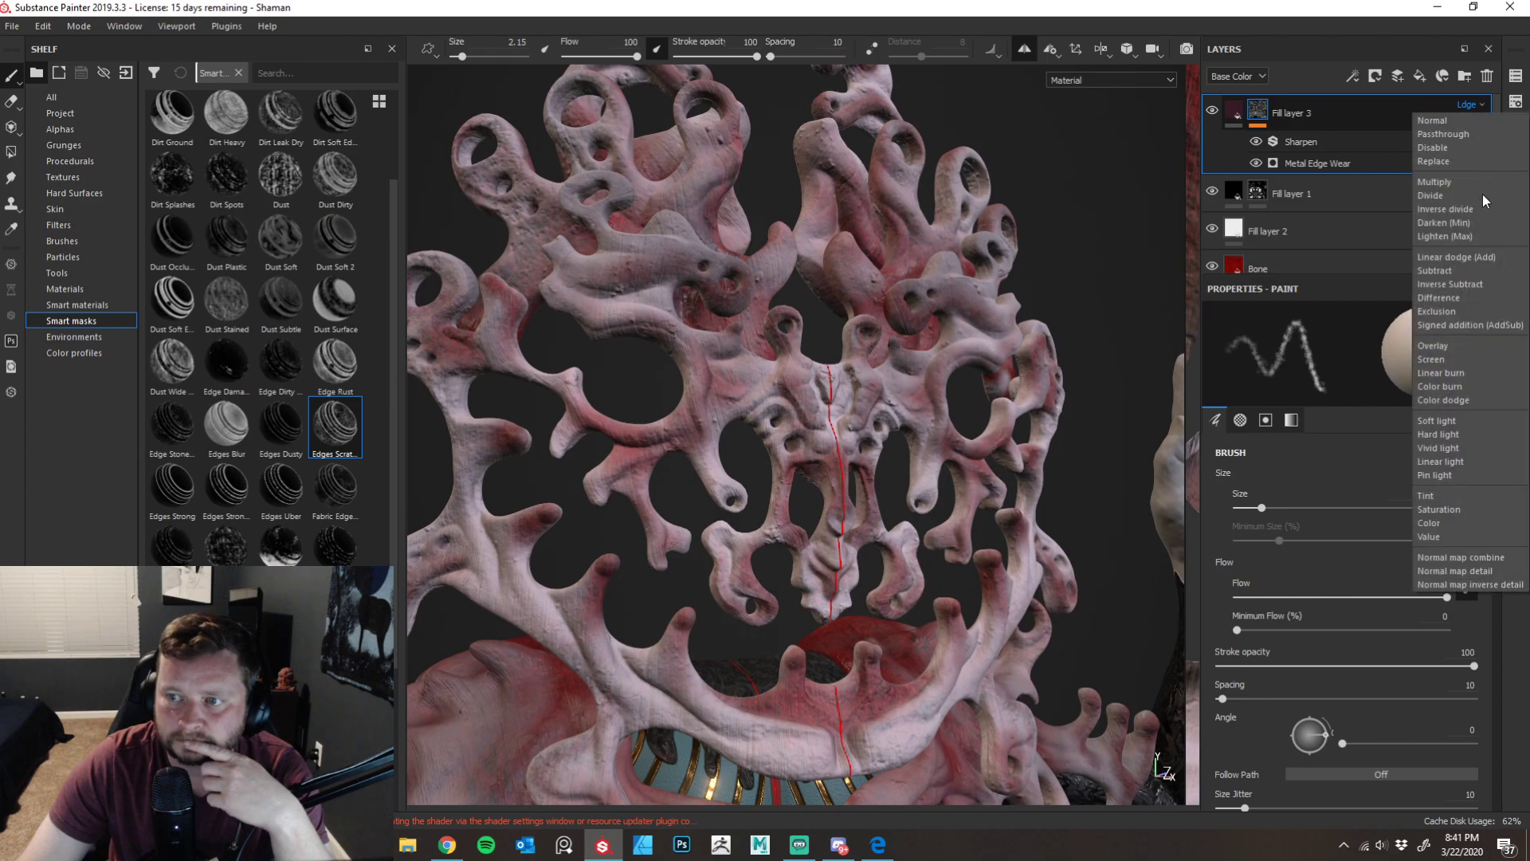
left_click(1476, 286)
left_click(1472, 104)
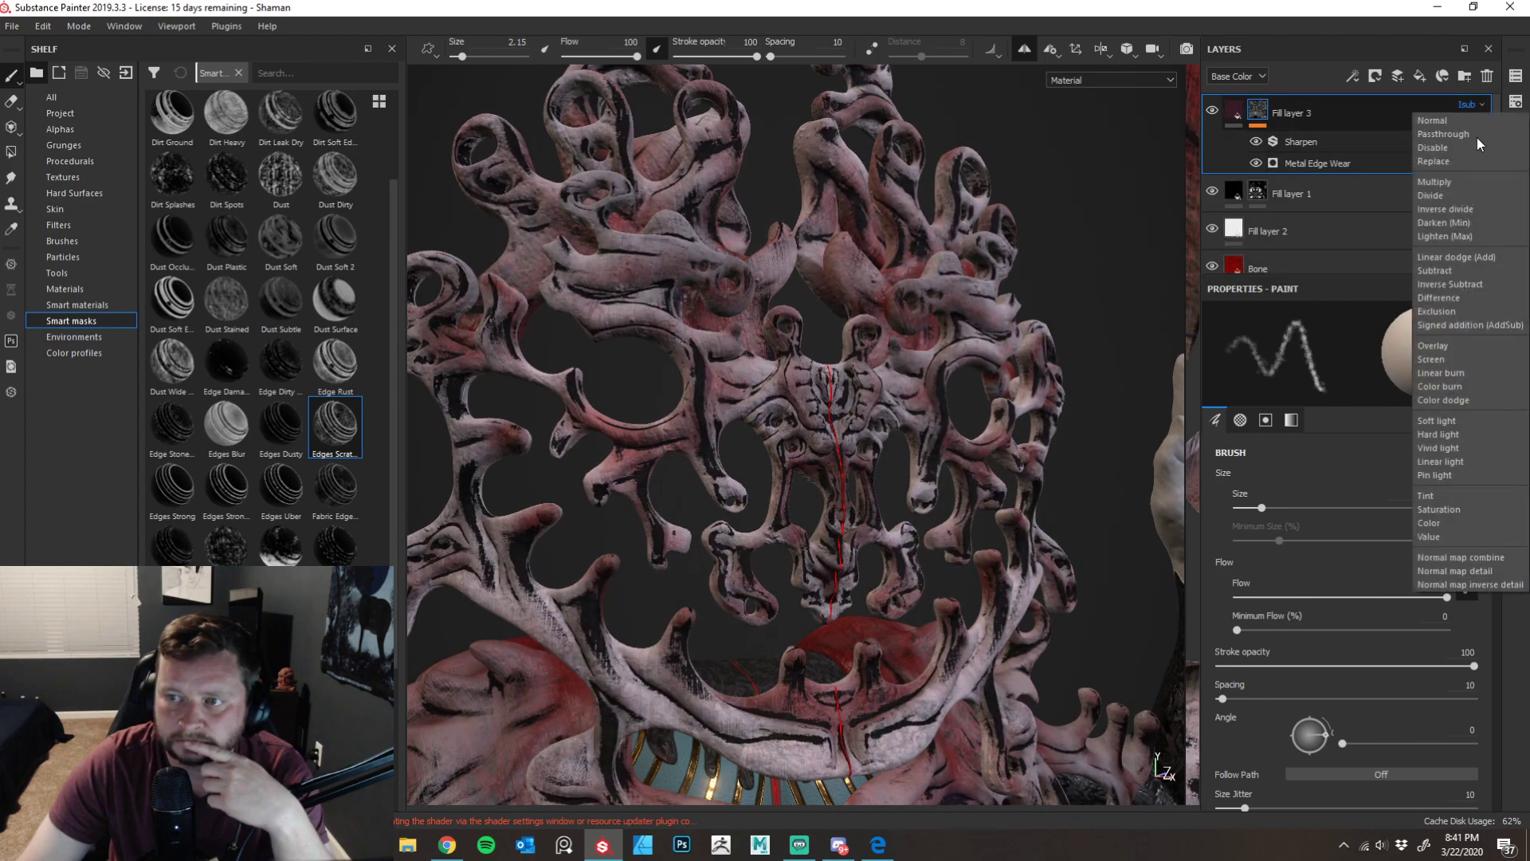
left_click(1458, 300)
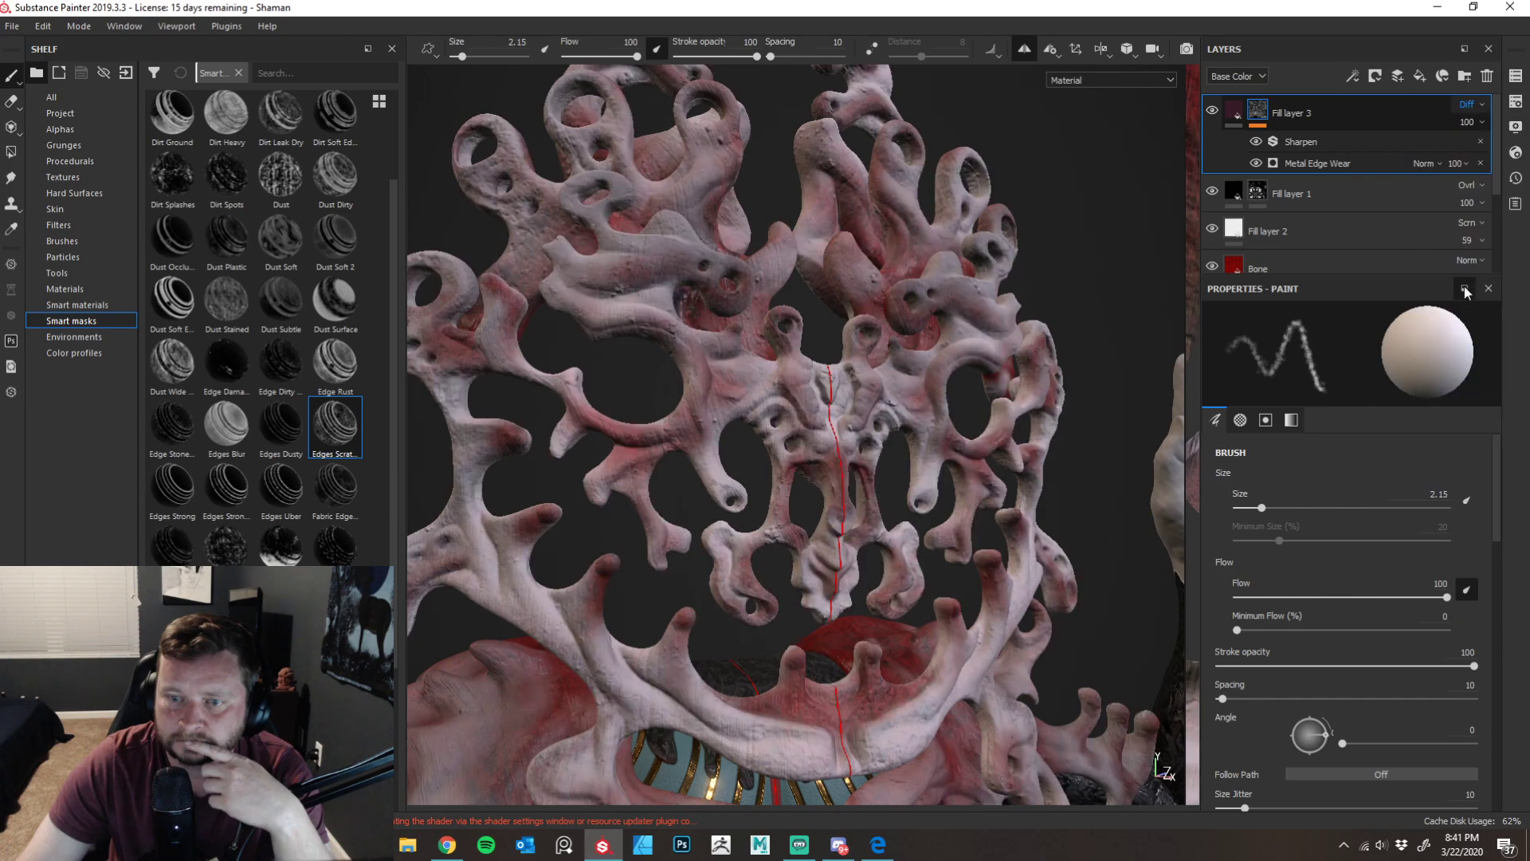
- Set Fill layer 3's base color blend mode to Overlay and inspect the scratched edges on the headdress
left_click(1482, 104)
left_click(1447, 345)
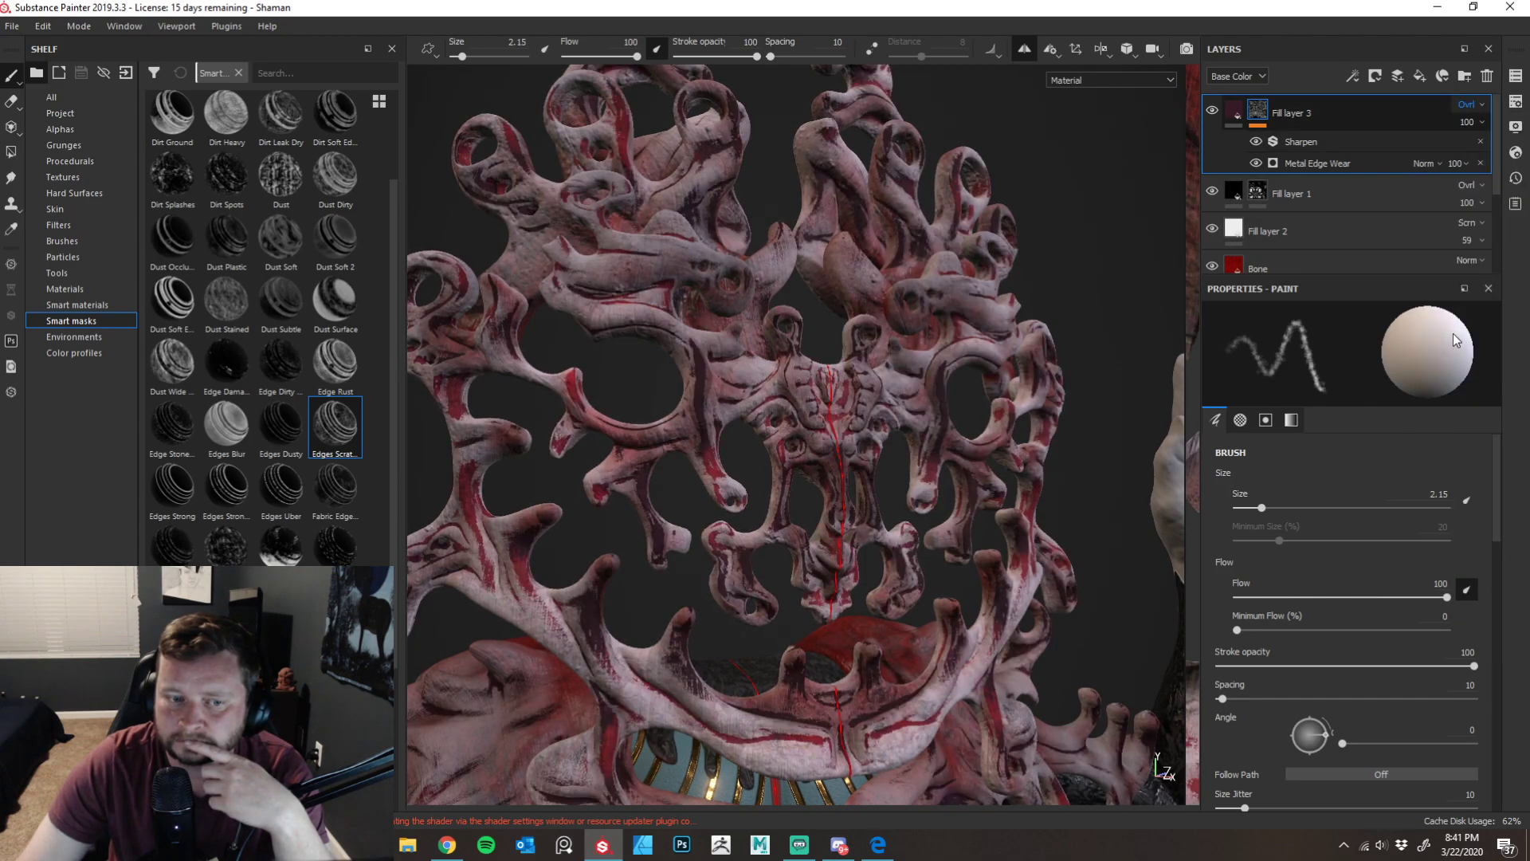
scroll(422, 453, "down", 5)
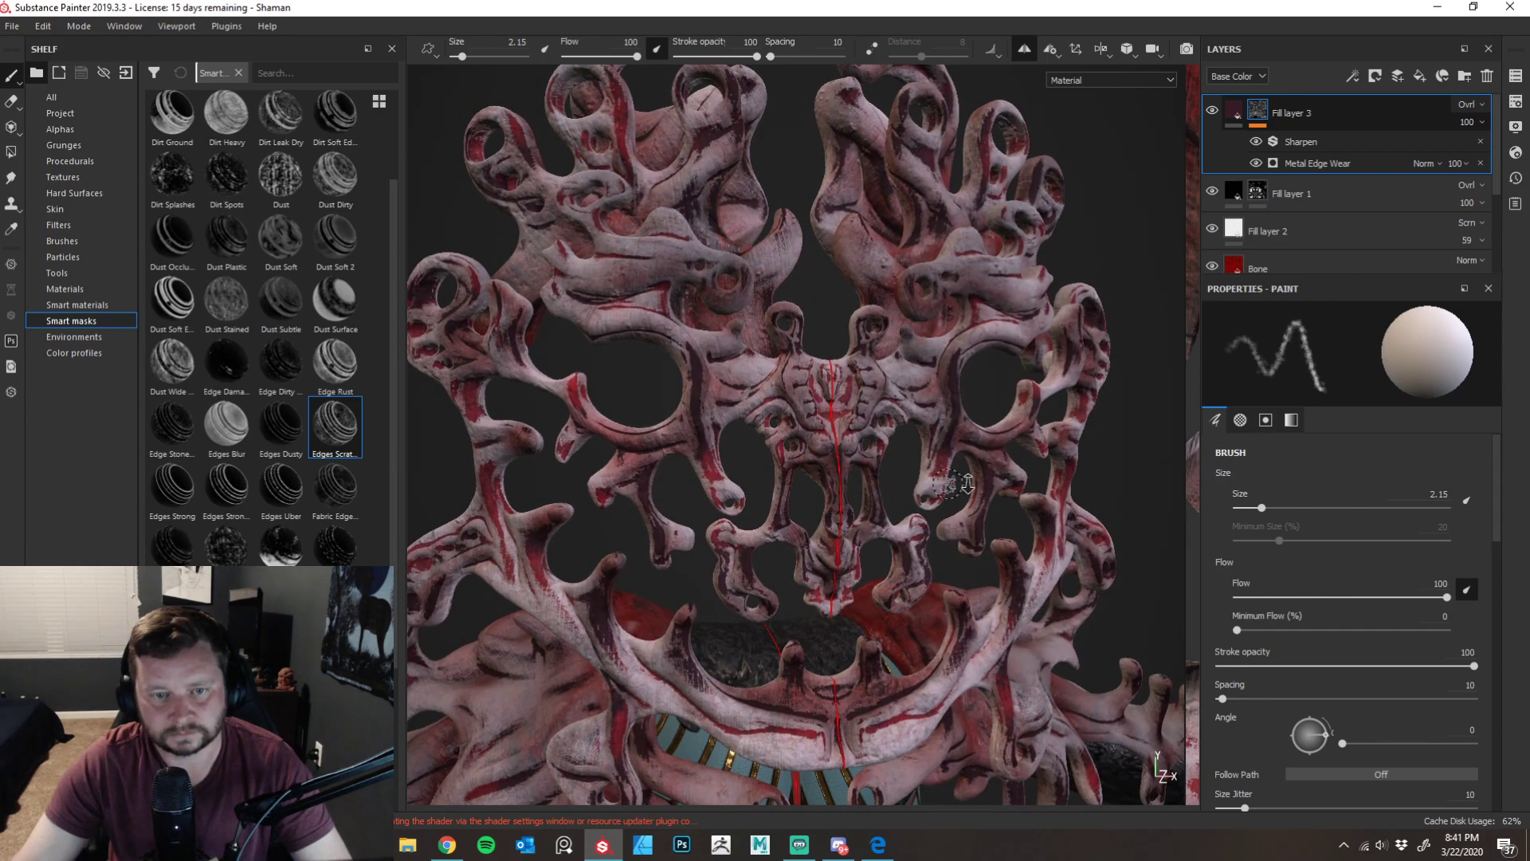
mouse_move(511, 464)
left_mouse_down("alt")
mouse_move(490, 491)
mouse_move(557, 495)
mouse_move(576, 434)
left_mouse_up("alt")
right_click_drag(575, 434, 941, 502, "alt")
middle_click_drag(982, 510, 766, 526, "alt")
right_click_drag(765, 526, 852, 582, "alt")
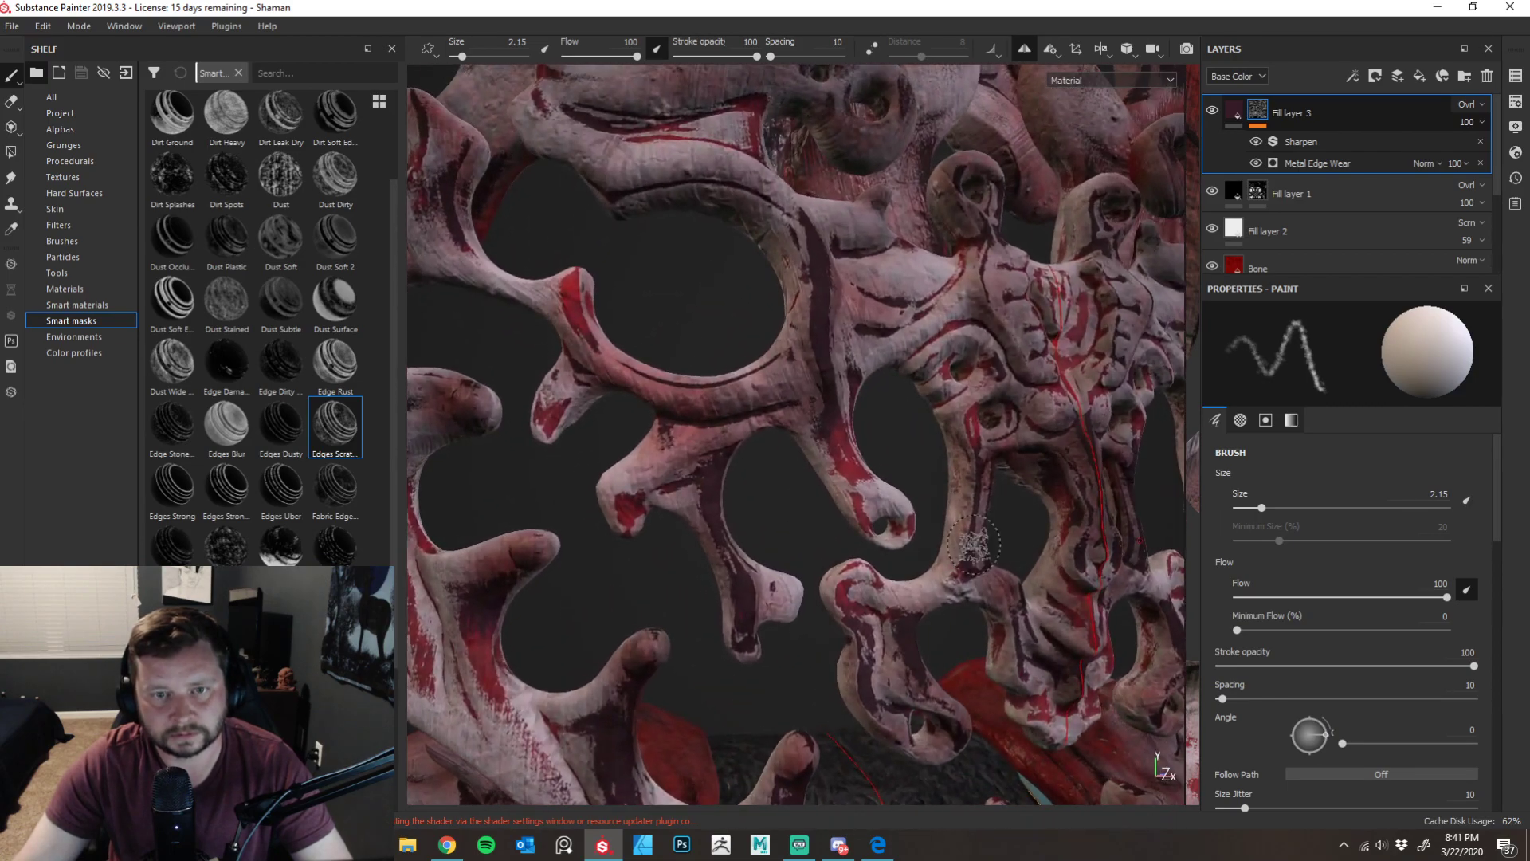
left_click_drag(853, 582, 779, 603, "alt")
scroll(778, 603, "down", 6)
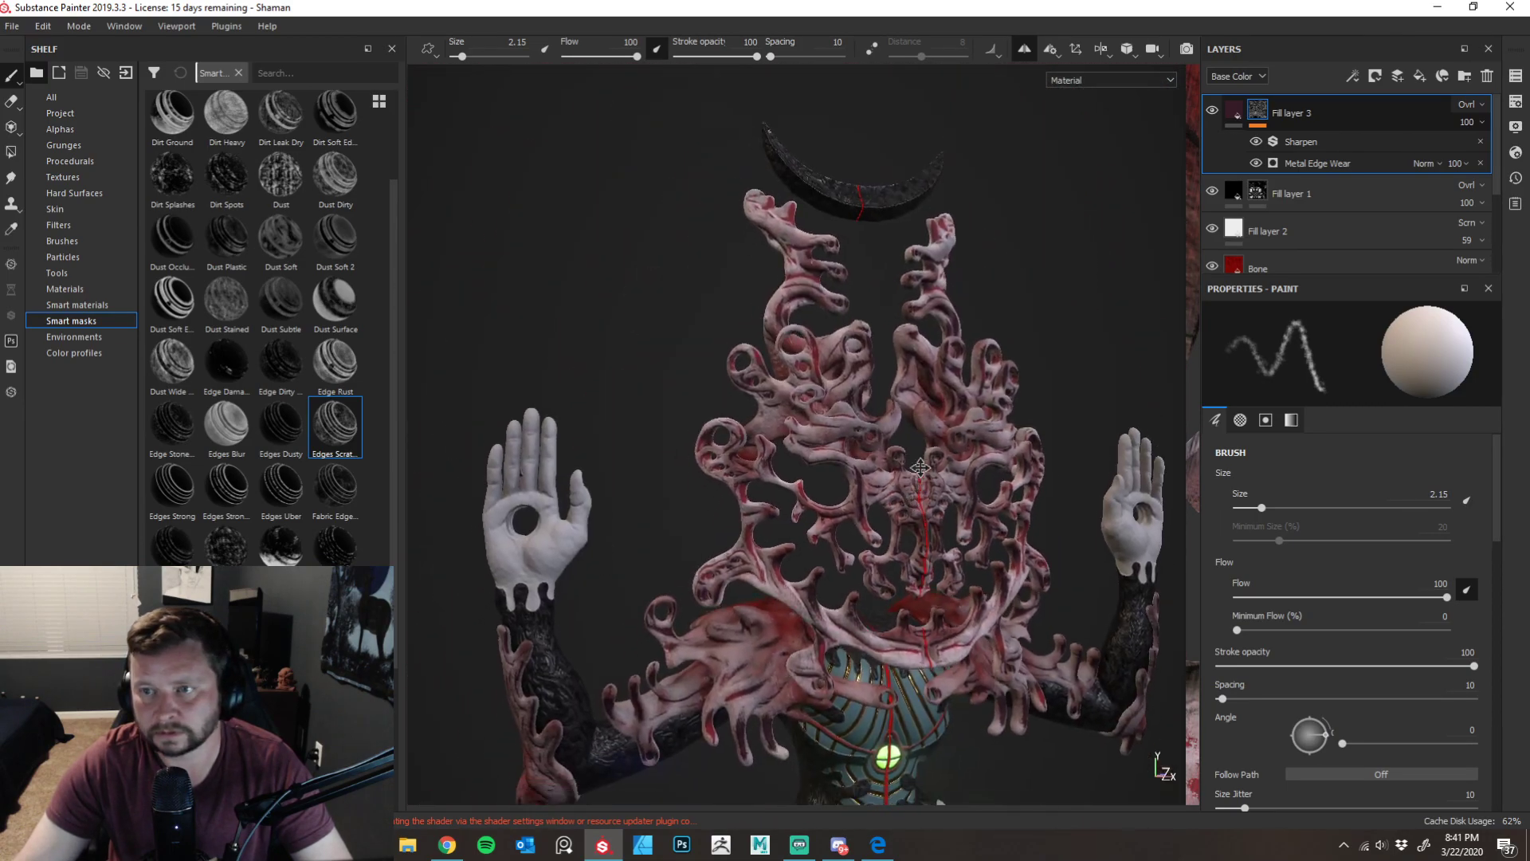
- Try 50, 70 and 85 opacity on Fill layer 3's base color and settle on 93
type("50")
key("Return")
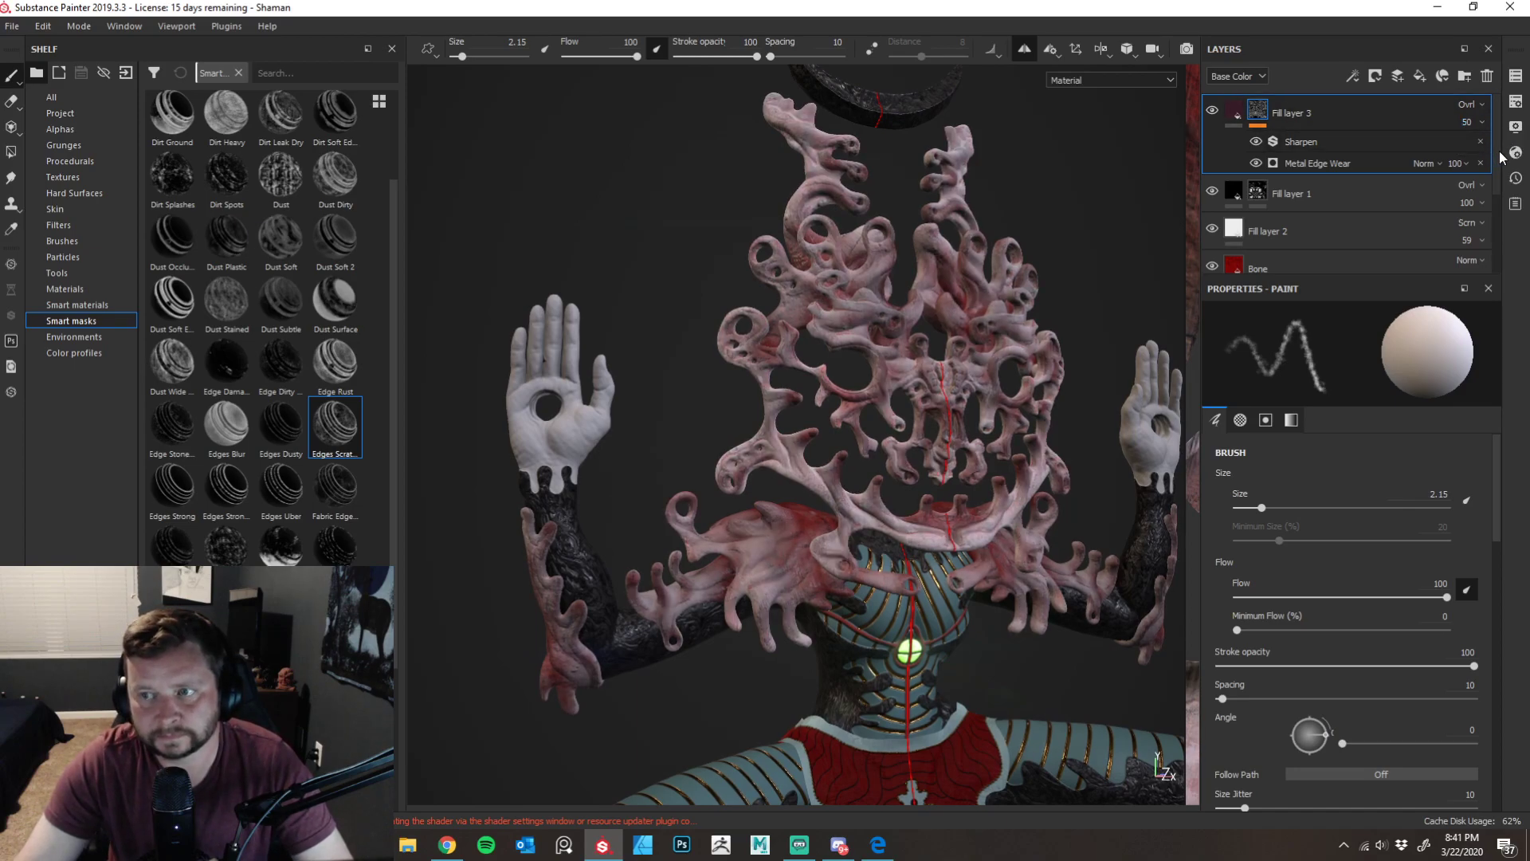
left_click_drag(1489, 151, 1505, 155)
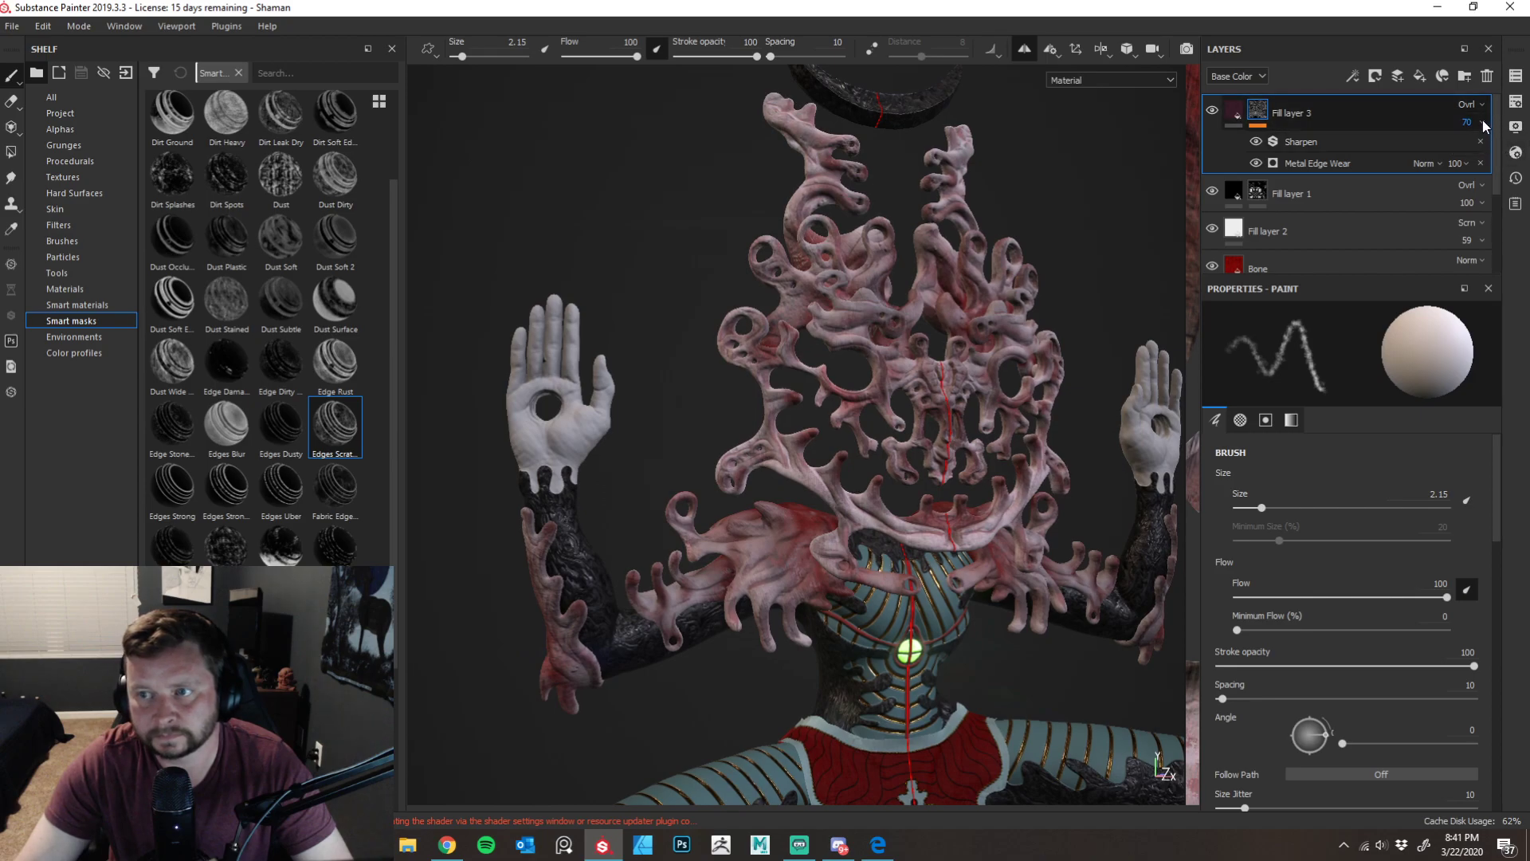
left_click_drag(1509, 154, 1515, 155)
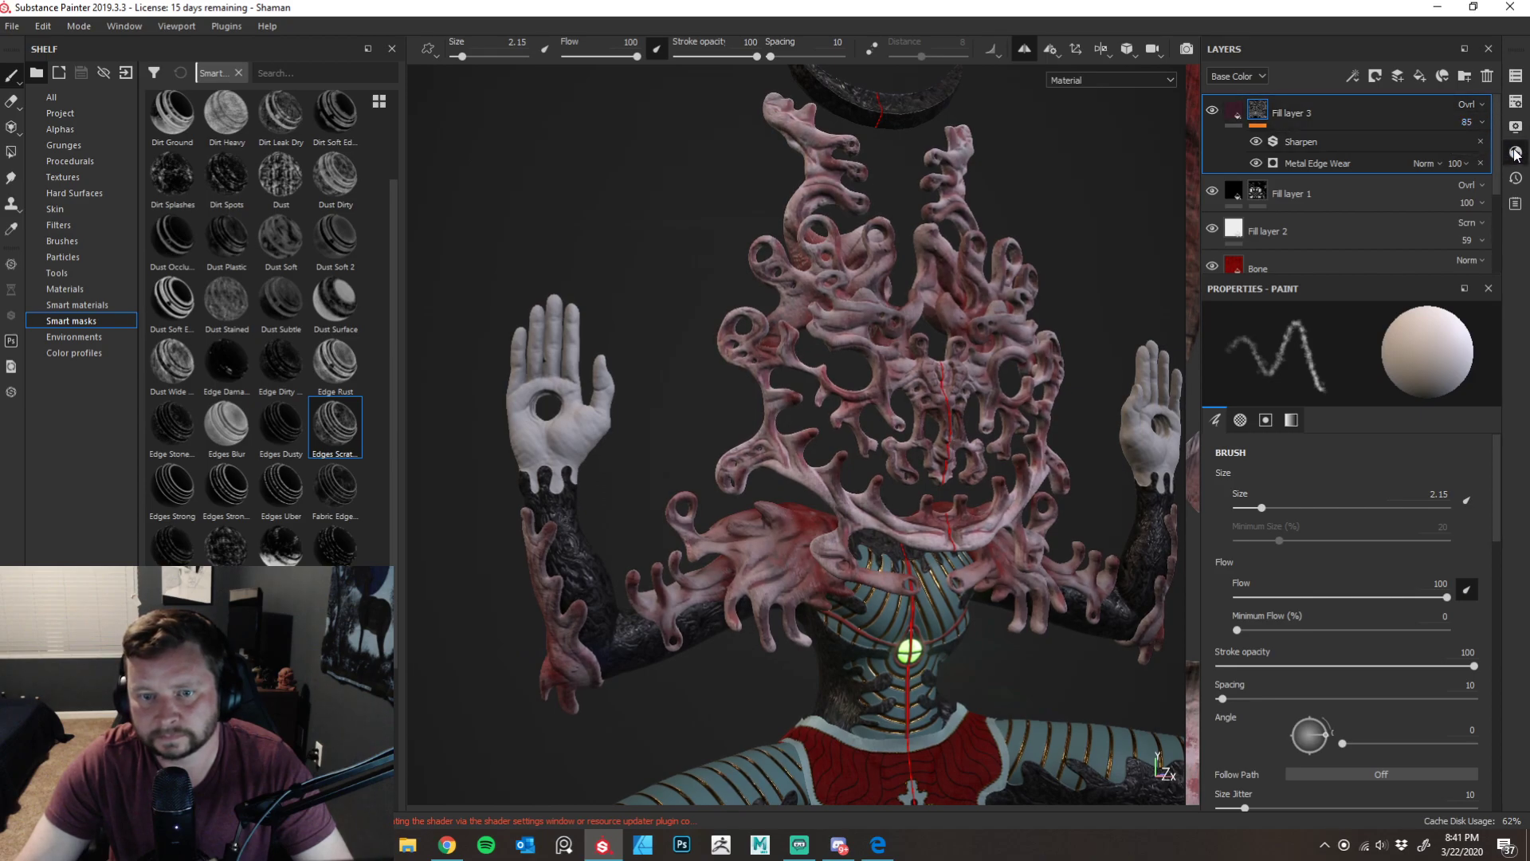
left_click(1515, 153)
left_click_drag(1513, 156, 1520, 154)
left_click(1488, 153)
- Review the whole figure, compare the Divide blend mode on Fill layer 3's base color, and return it to Overlay
mouse_move(885, 414)
left_mouse_down("alt")
mouse_move(826, 421)
mouse_move(989, 356)
mouse_move(874, 395)
mouse_move(806, 385)
mouse_move(873, 406)
left_mouse_up("alt")
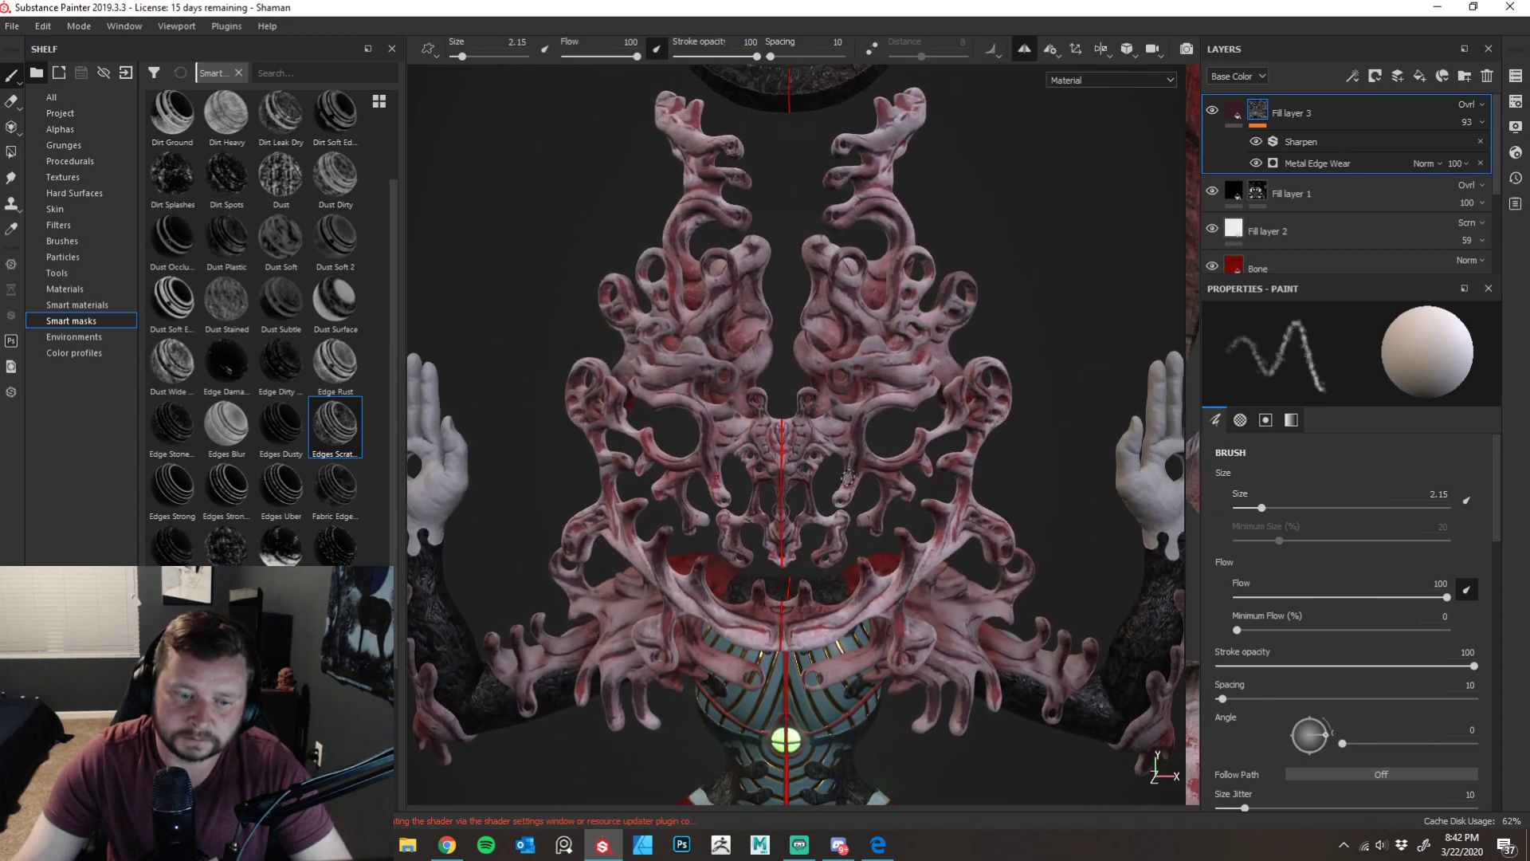
middle_click_drag(848, 472, 892, 329, "alt")
right_click_drag(892, 328, 855, 389, "alt")
left_click_drag(854, 389, 877, 392, "alt")
middle_click_drag(877, 393, 824, 472, "alt")
left_click_drag(823, 472, 765, 479, "alt")
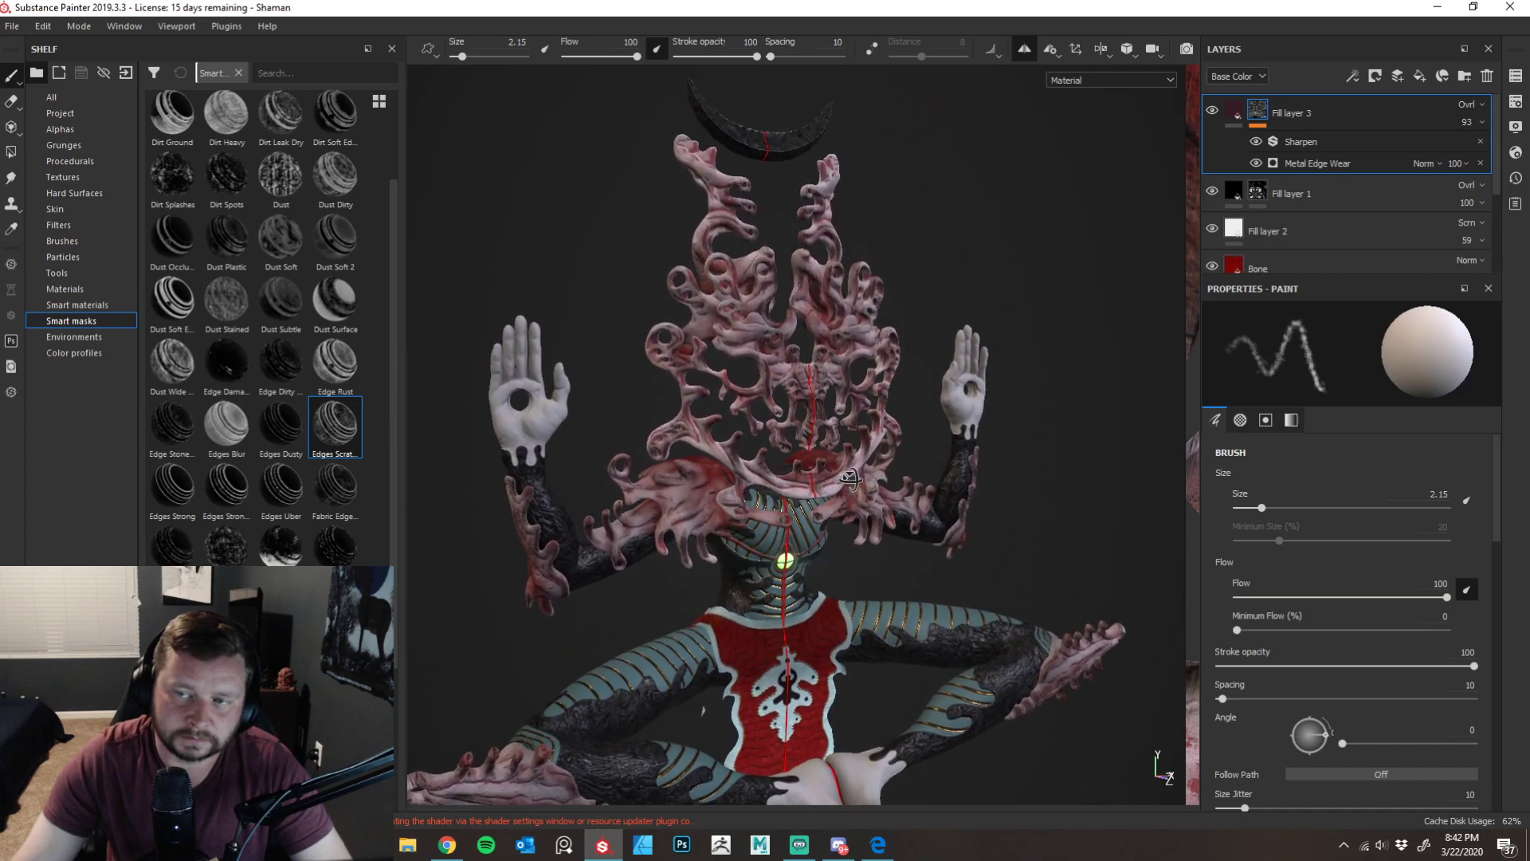
left_click(1476, 101)
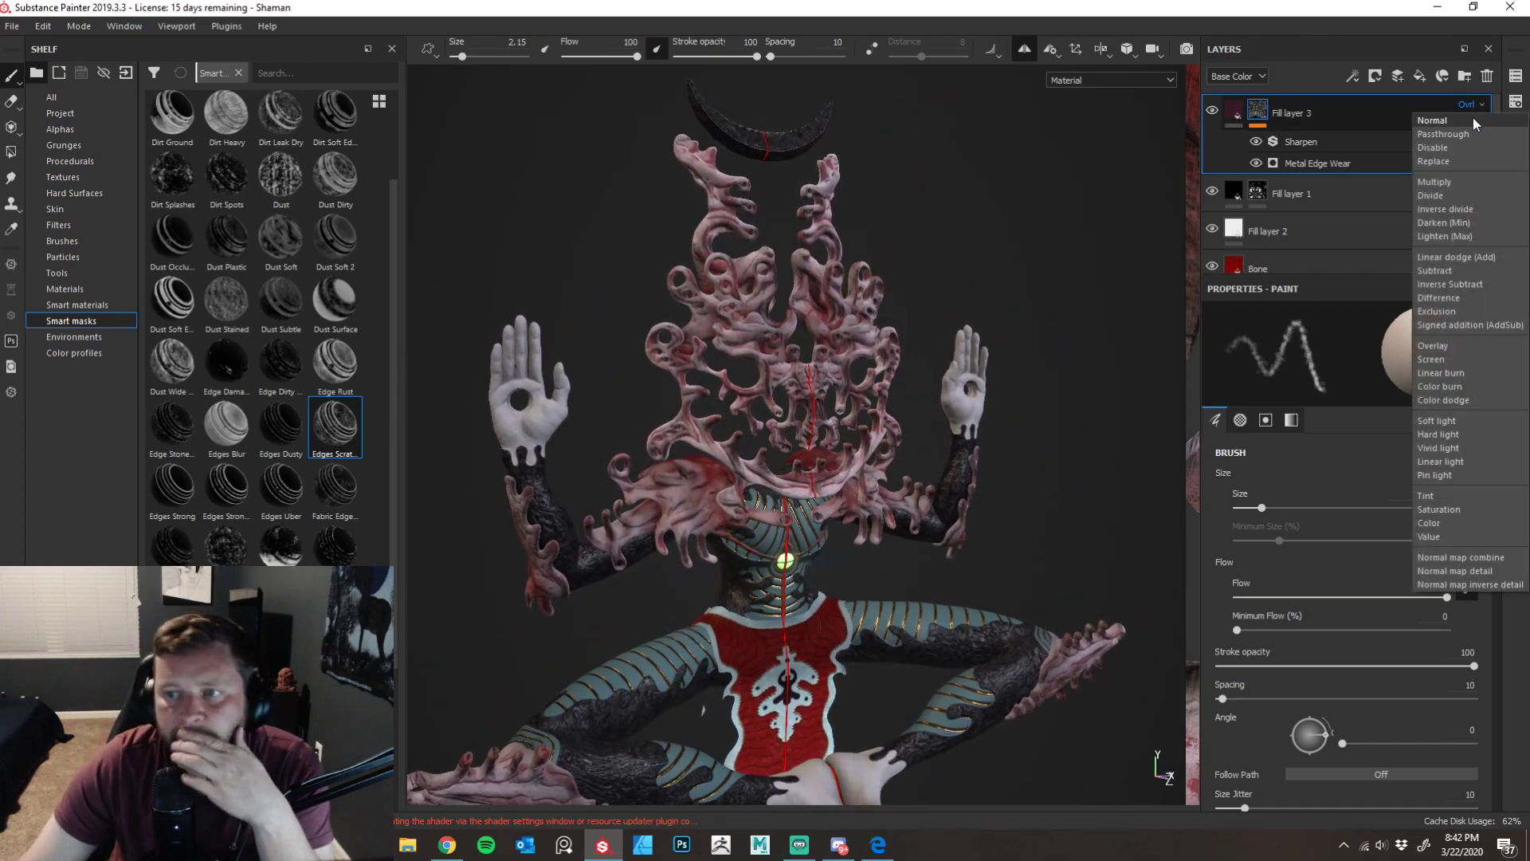
left_click(1471, 197)
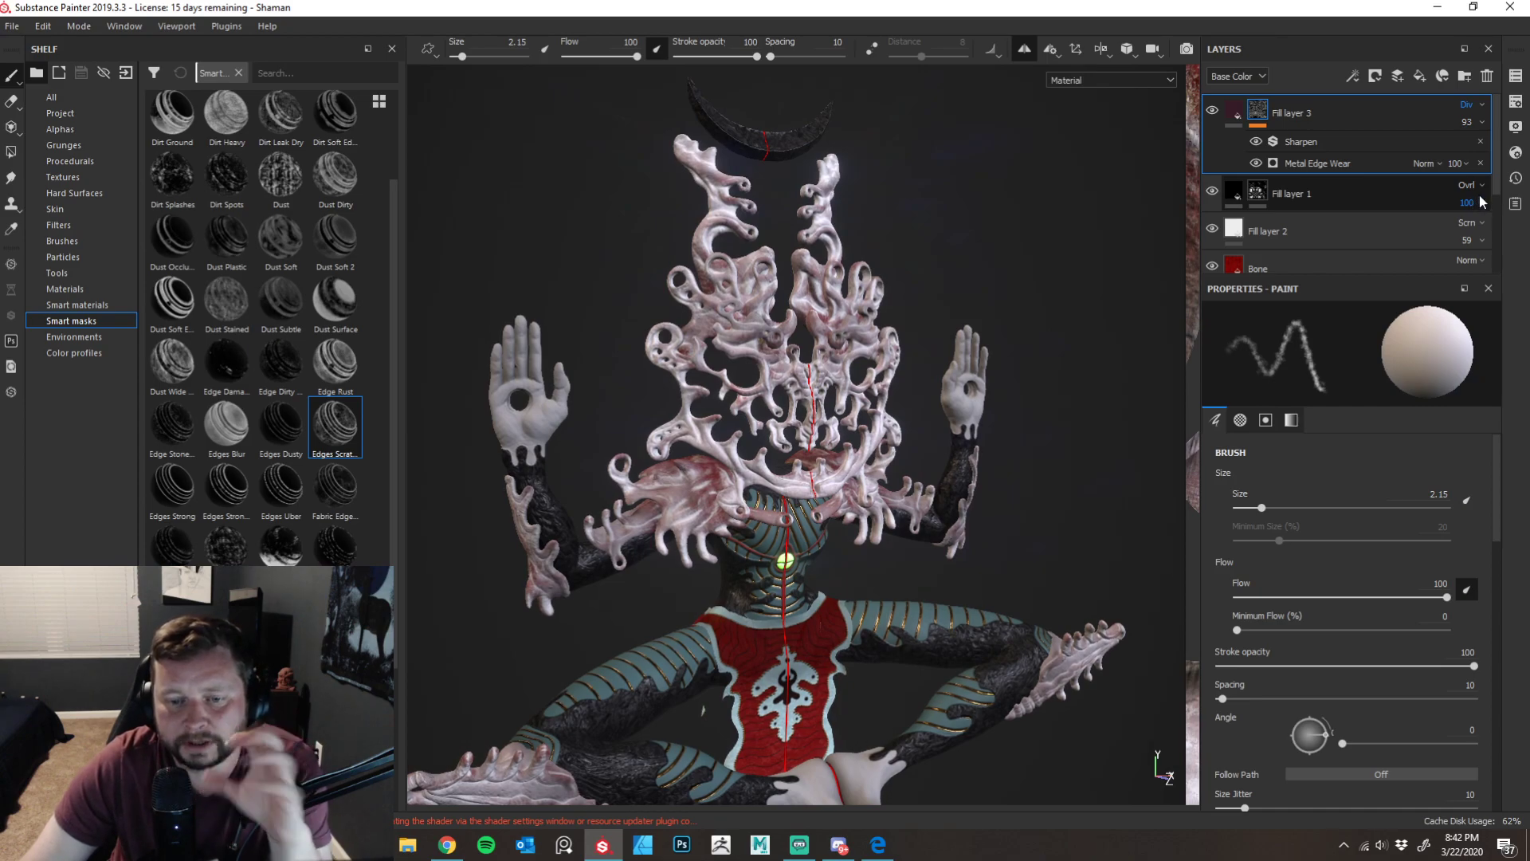
left_click(1481, 104)
left_click(1475, 345)
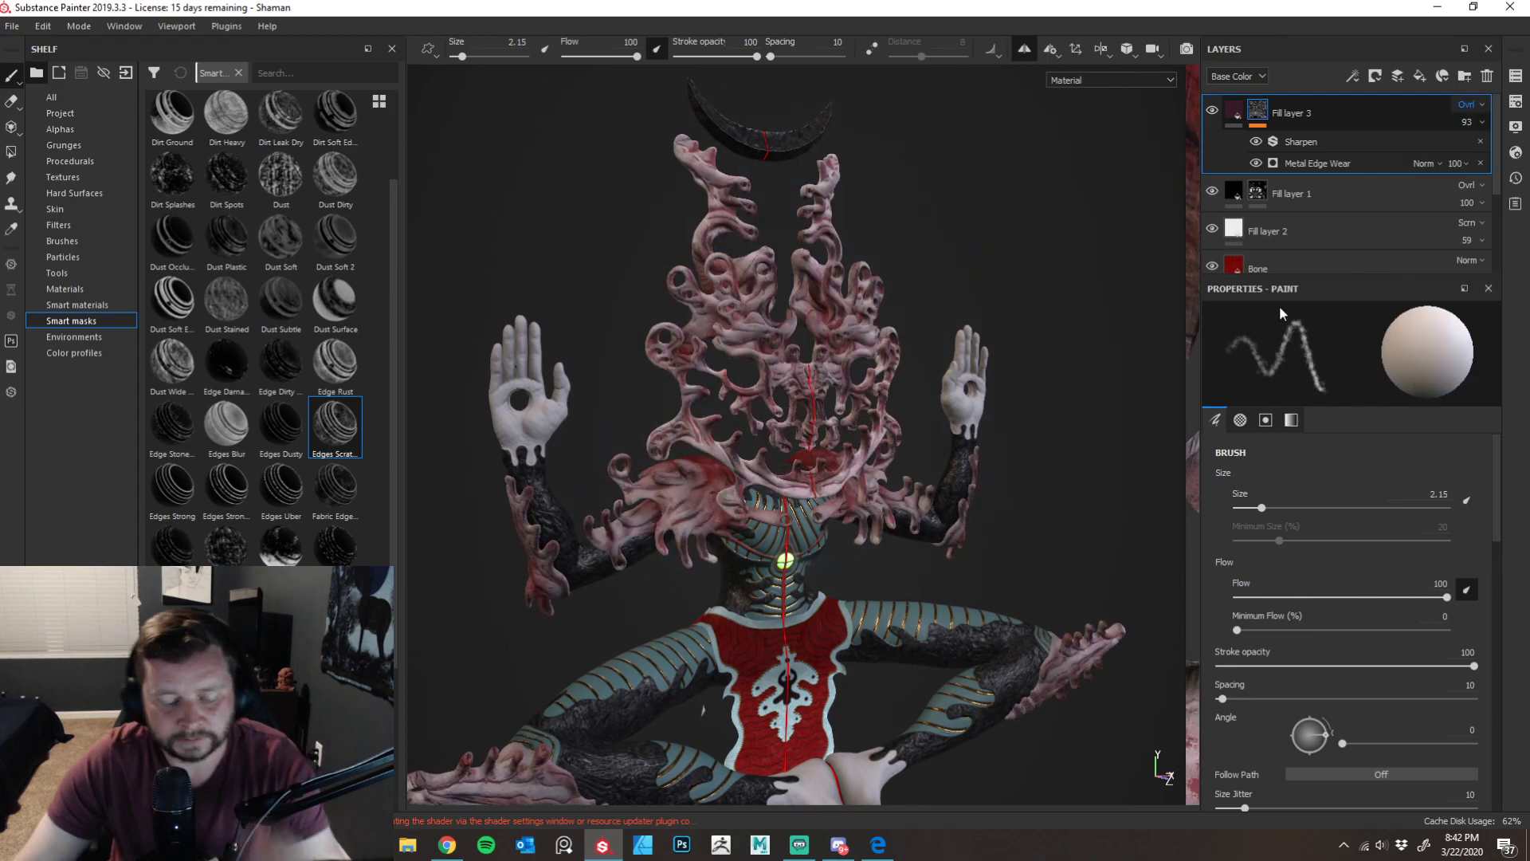
- Examine the scratched edges on the bone up close and the overall look of the seated figure
left_click_drag(797, 519, 917, 459, "alt")
right_click_drag(916, 458, 1116, 438, "alt")
right_click_drag(771, 411, 829, 410, "alt")
middle_click_drag(830, 410, 1020, 379, "alt")
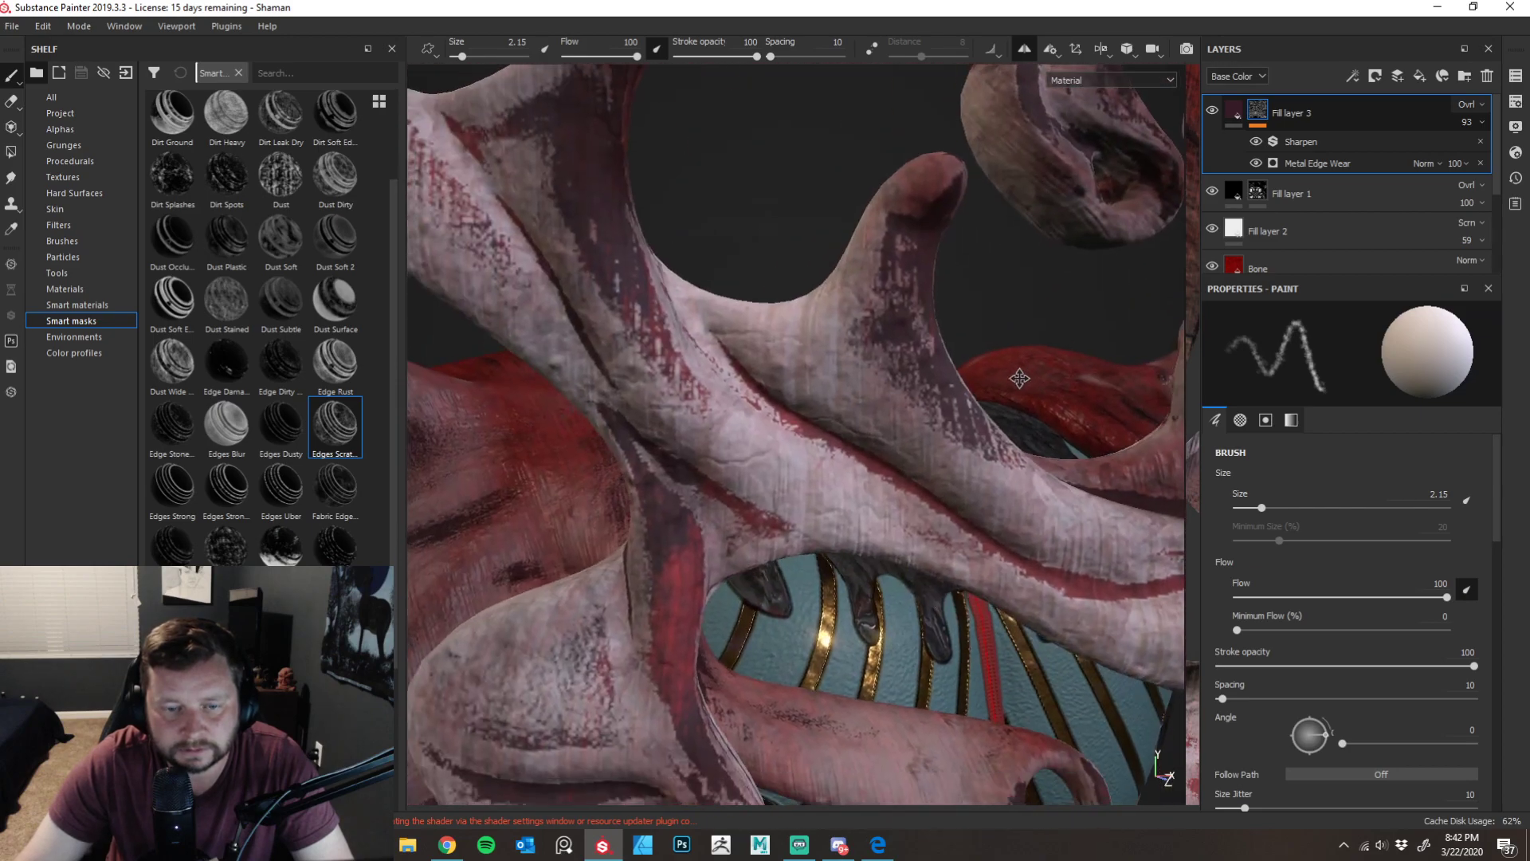
right_click_drag(962, 376, 861, 348, "alt")
left_click_drag(861, 348, 804, 334, "alt")
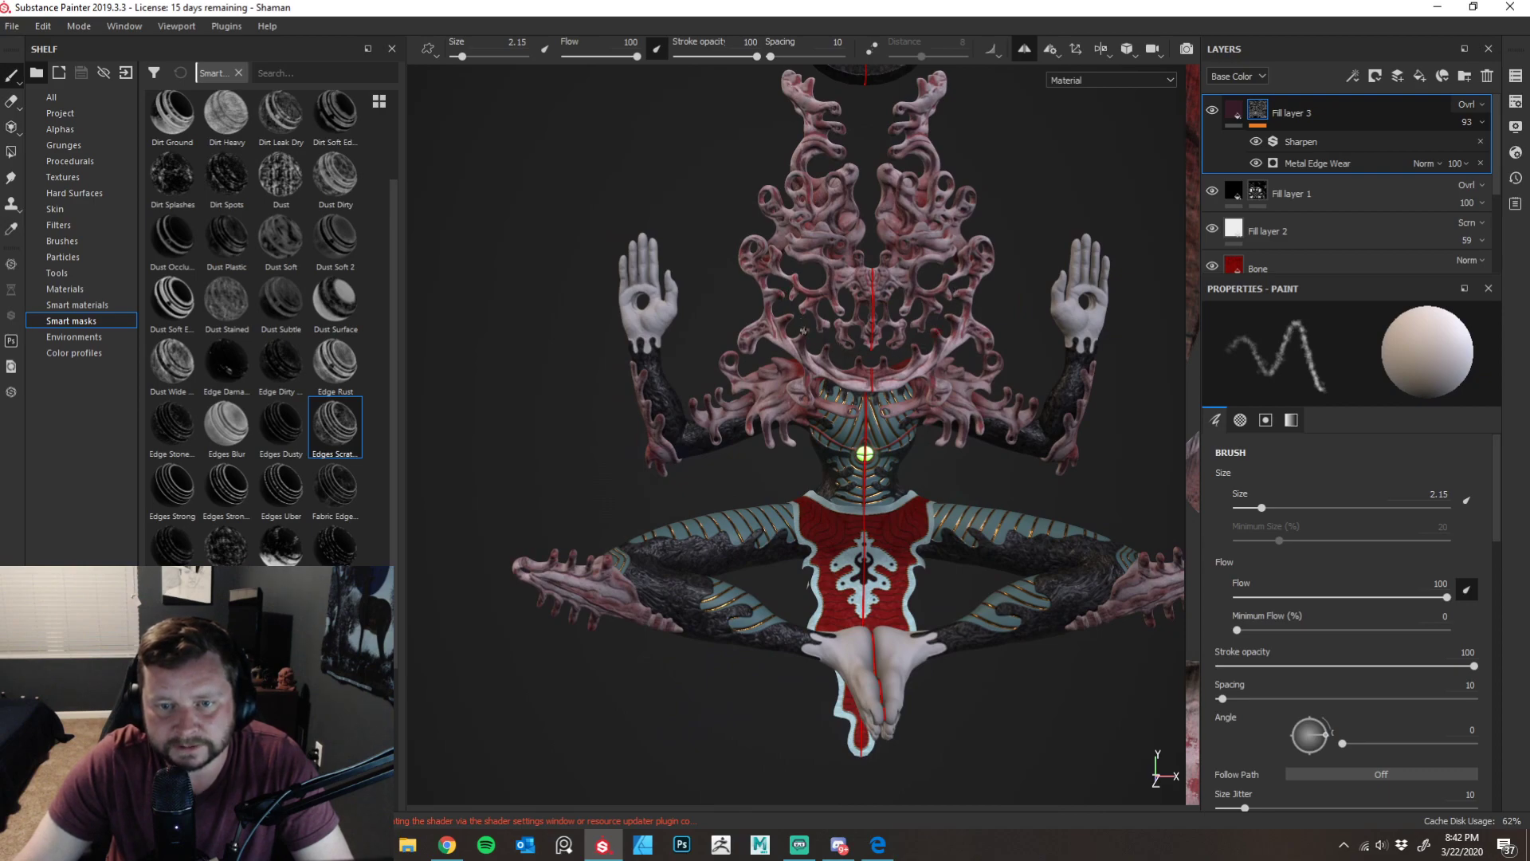
left_click_drag(865, 455, 805, 371, "alt")
middle_click_drag(891, 500, 863, 454, "alt")
right_click_drag(863, 453, 1216, 496, "alt")
middle_click_drag(1216, 496, 1148, 550, "alt")
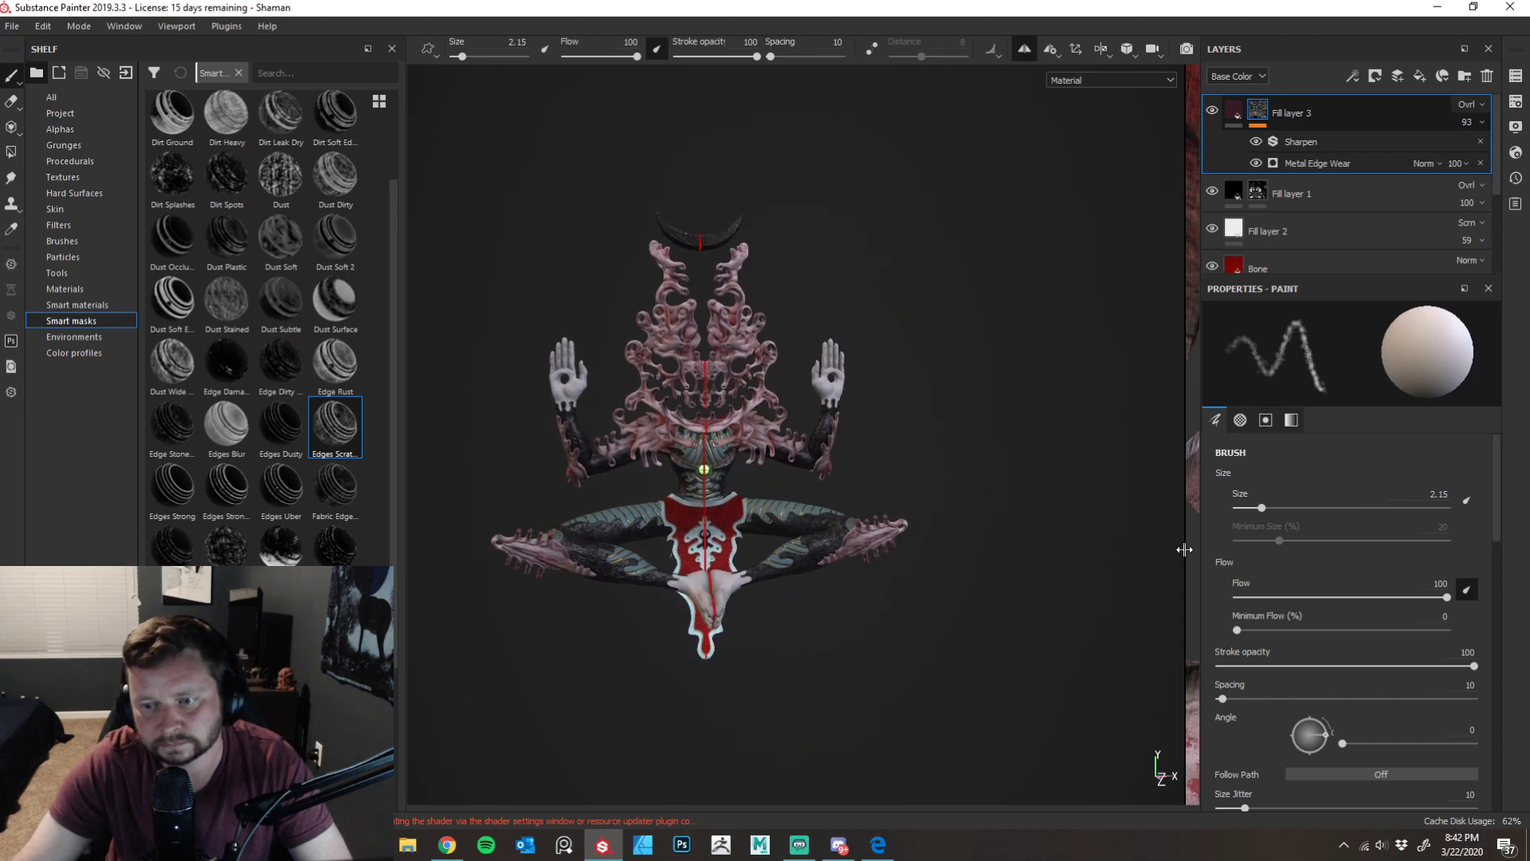
- Enlarge the 2D view to examine the full UV layout of the bone textures, and restore the large 3D view
left_click_drag(1185, 550, 498, 548)
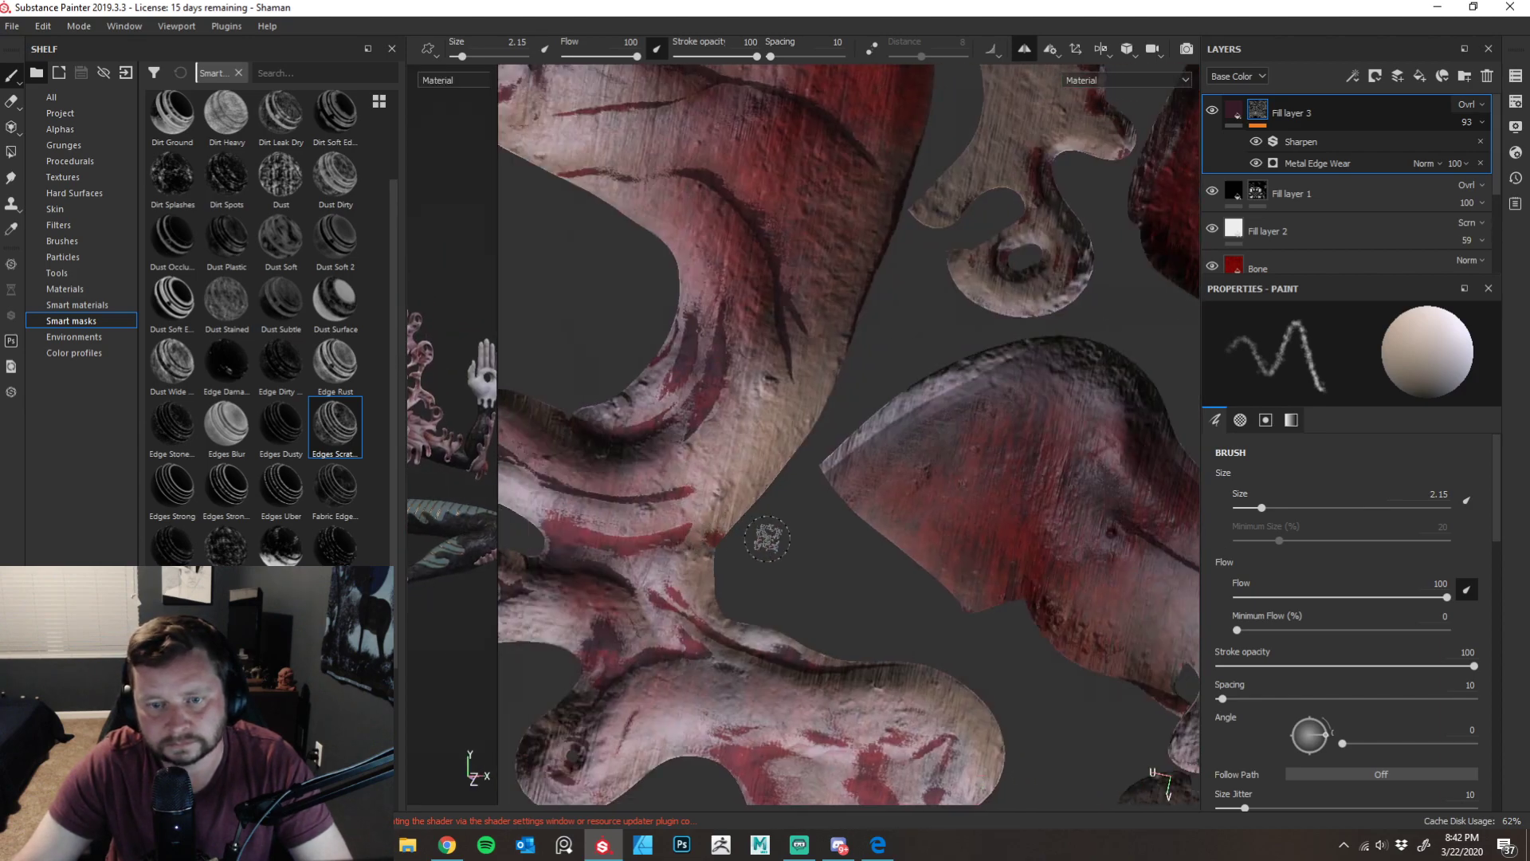
middle_click_drag(840, 534, 978, 584, "alt")
right_click_drag(990, 580, 847, 530, "alt")
left_click_drag(847, 530, 871, 604, "alt")
key("f")
left_click_drag(1118, 409, 847, 441, "alt")
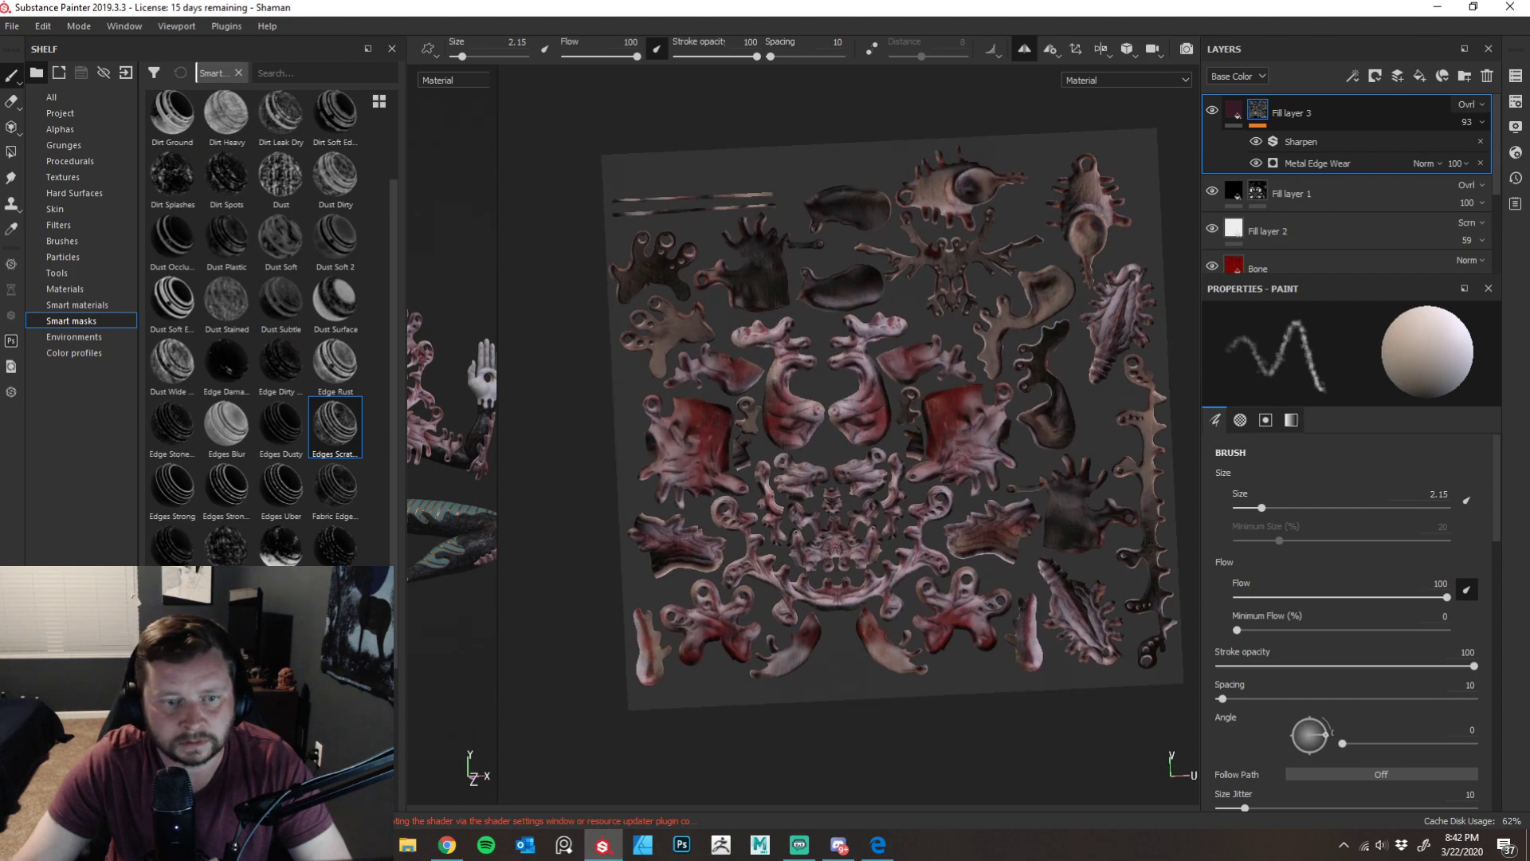
left_click_drag(498, 463, 1162, 469)
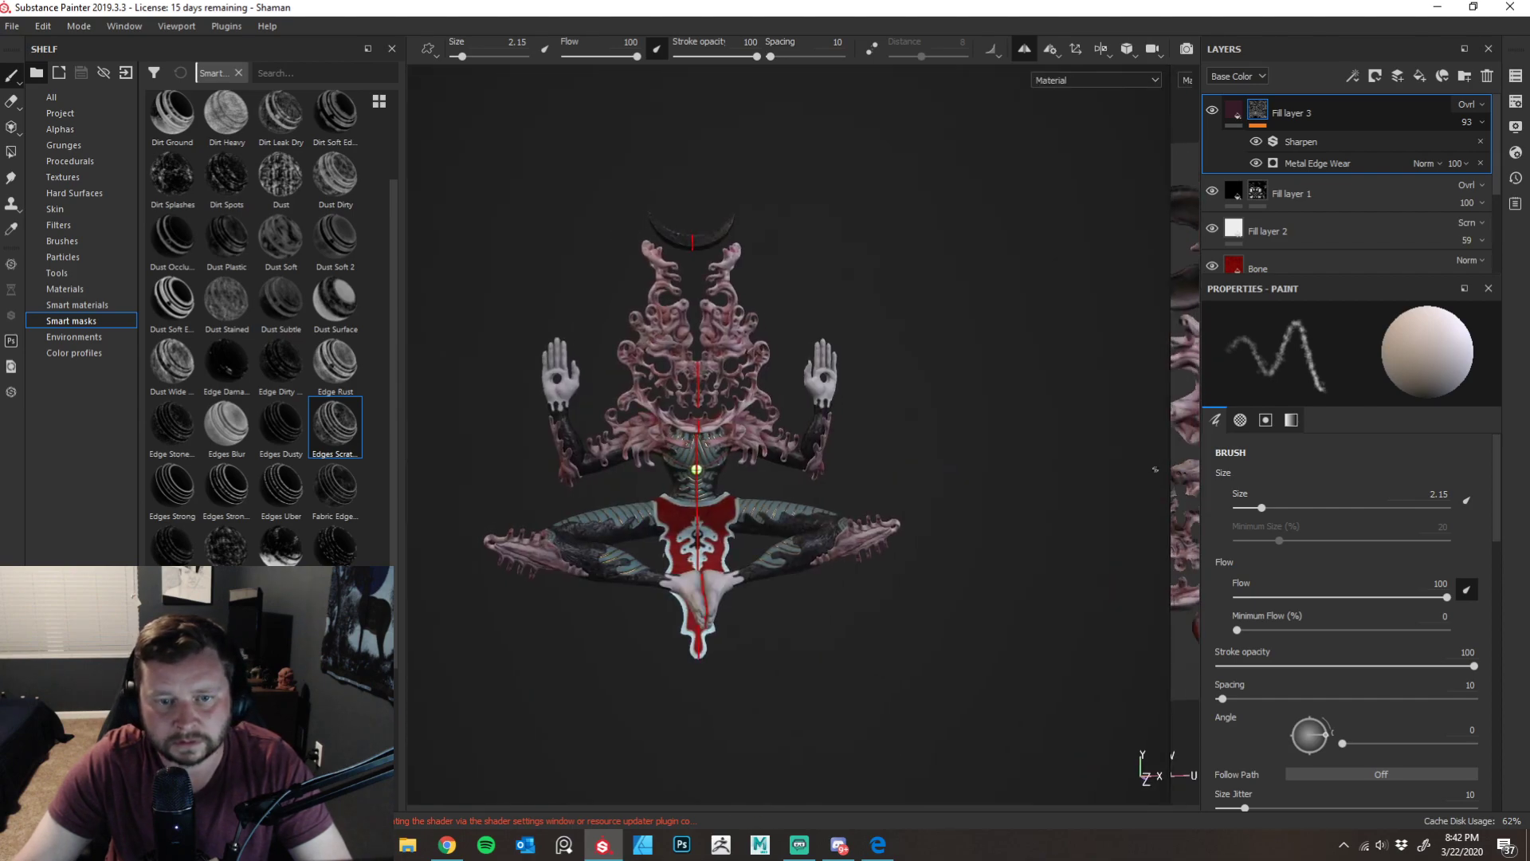
- Switch from texture set 1002 to texture set 1001 and close the texture set list
scroll(882, 485, "up", 5)
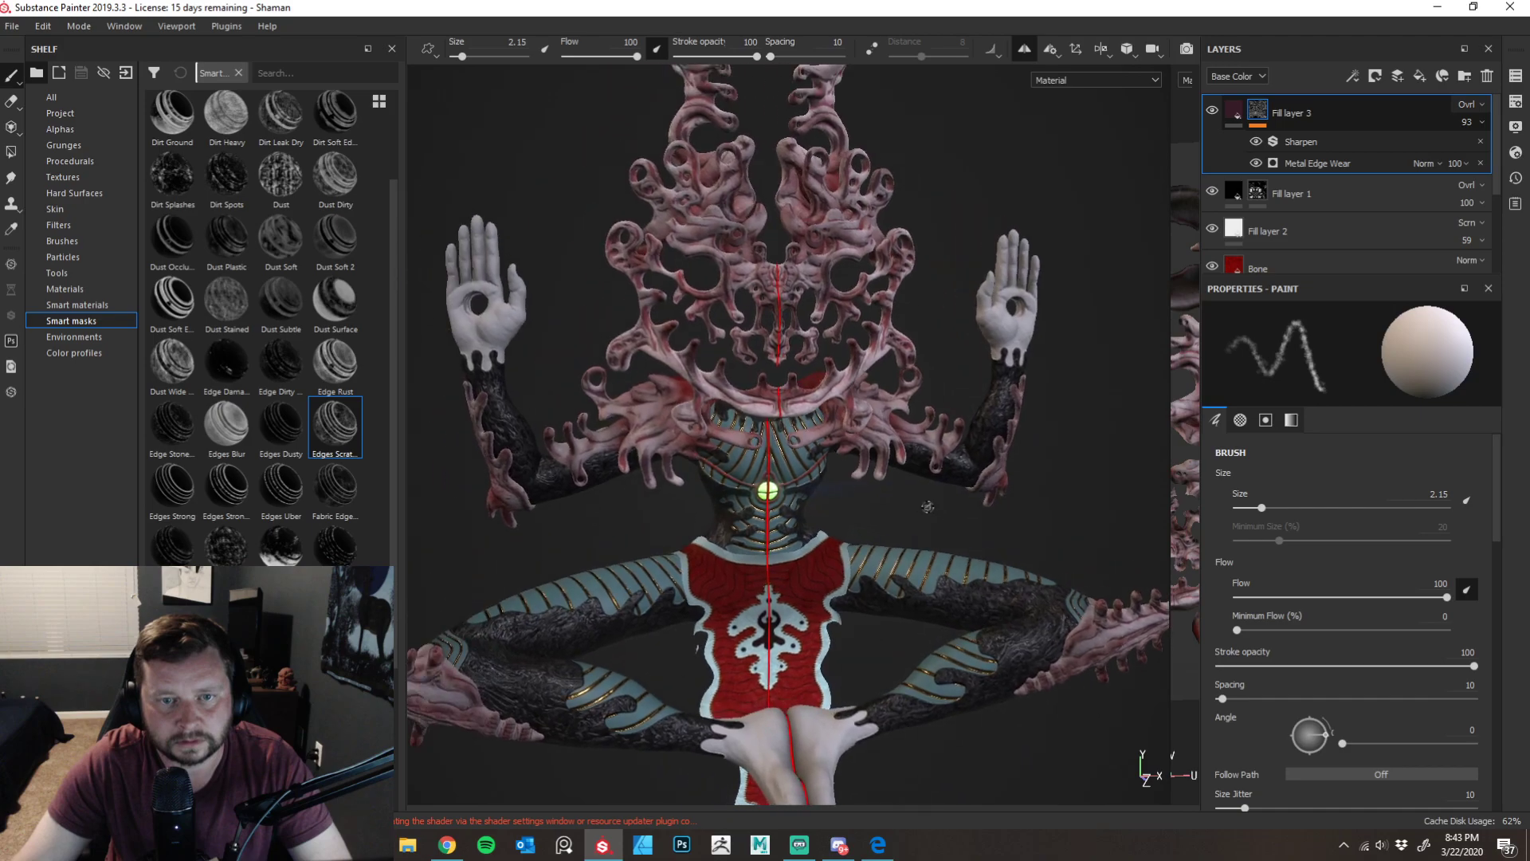
left_click(1515, 104)
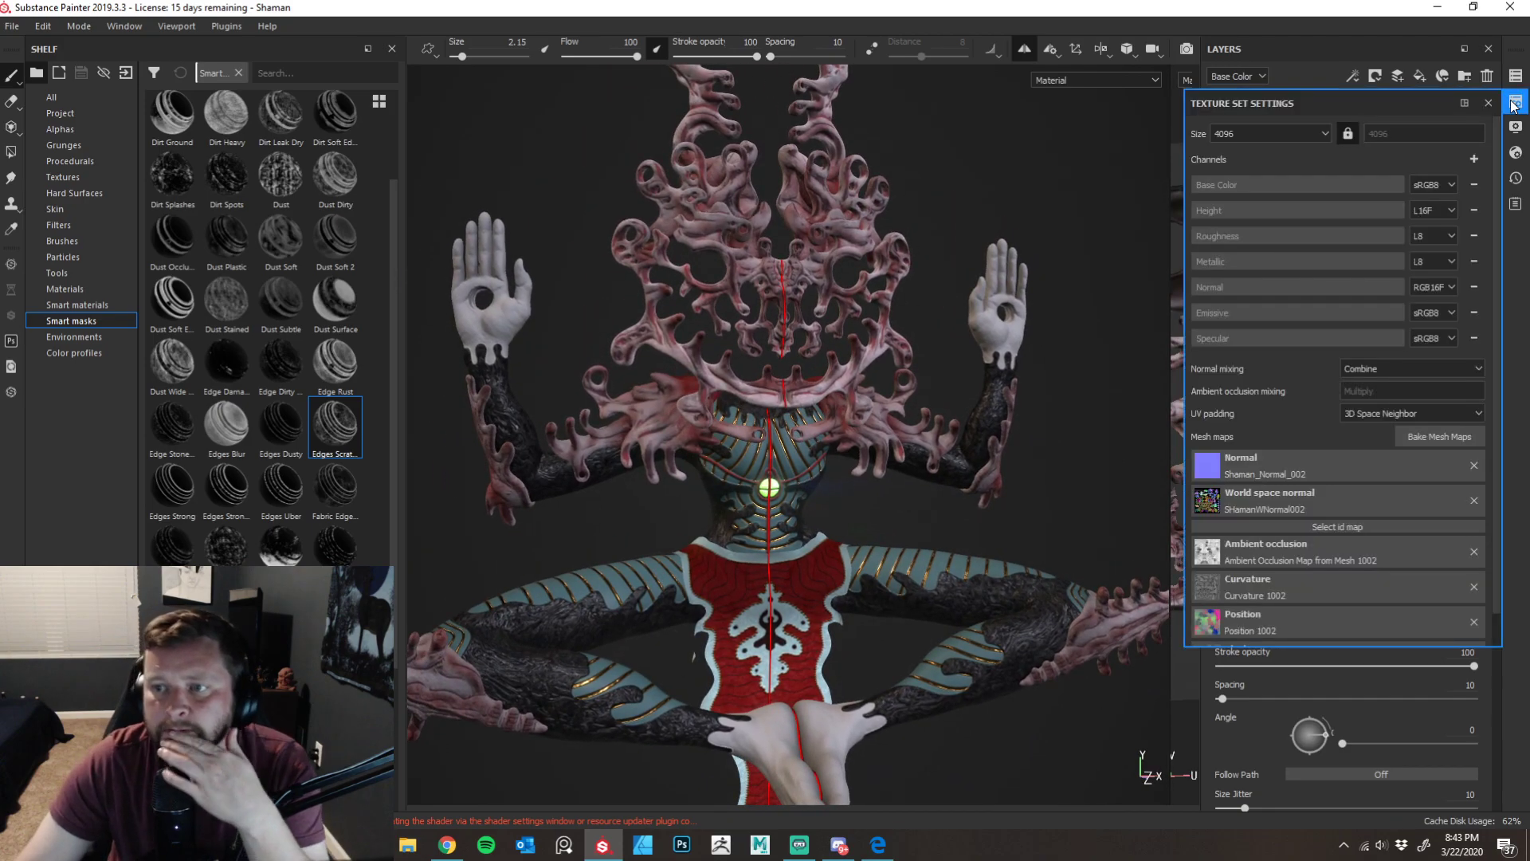
left_click(1515, 76)
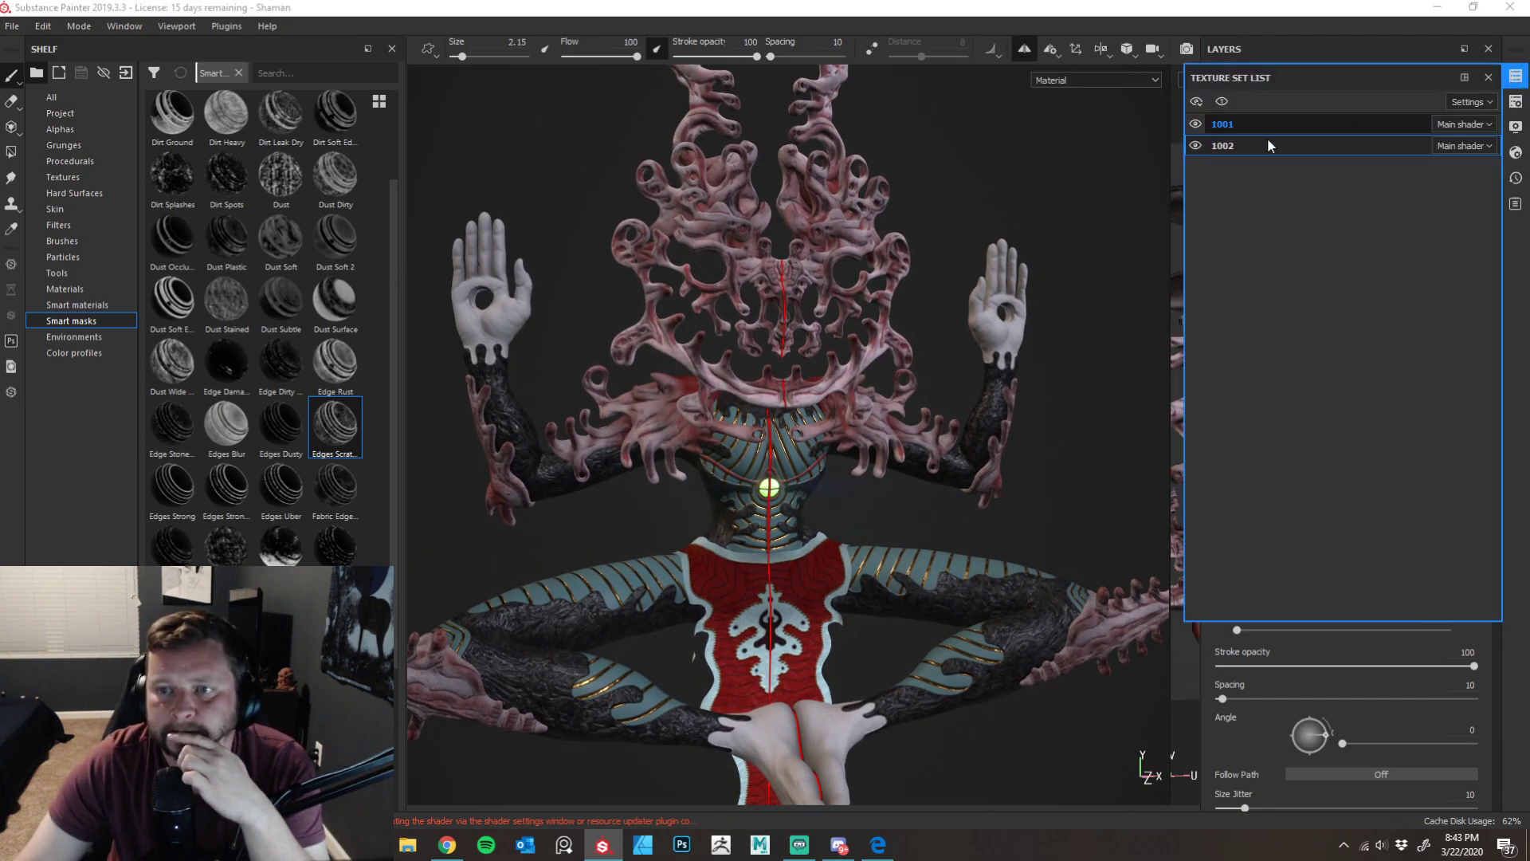
left_click(1488, 78)
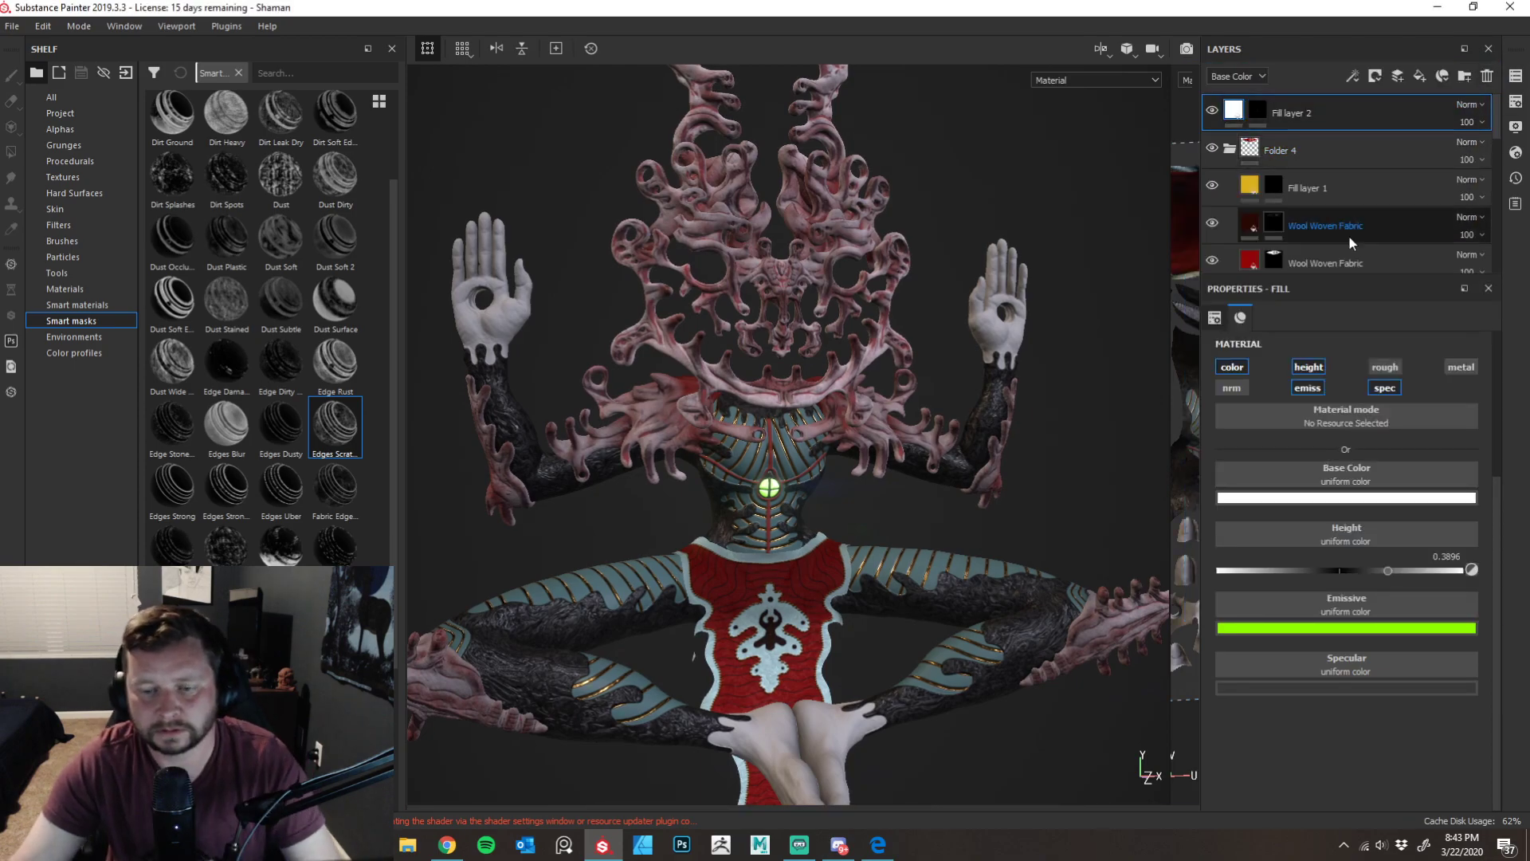
- Add a fill layer on top of the 1001 stack and set its base color to near-black grey (R 0.042, G 0.039, B 0.039)
mouse_move(1002, 517)
left_mouse_down("alt")
mouse_move(1008, 482)
mouse_move(990, 516)
left_mouse_up("alt")
middle_click_drag(991, 516, 968, 399, "alt")
right_click_drag(968, 398, 982, 430, "alt")
left_click_drag(982, 431, 605, 404, "alt")
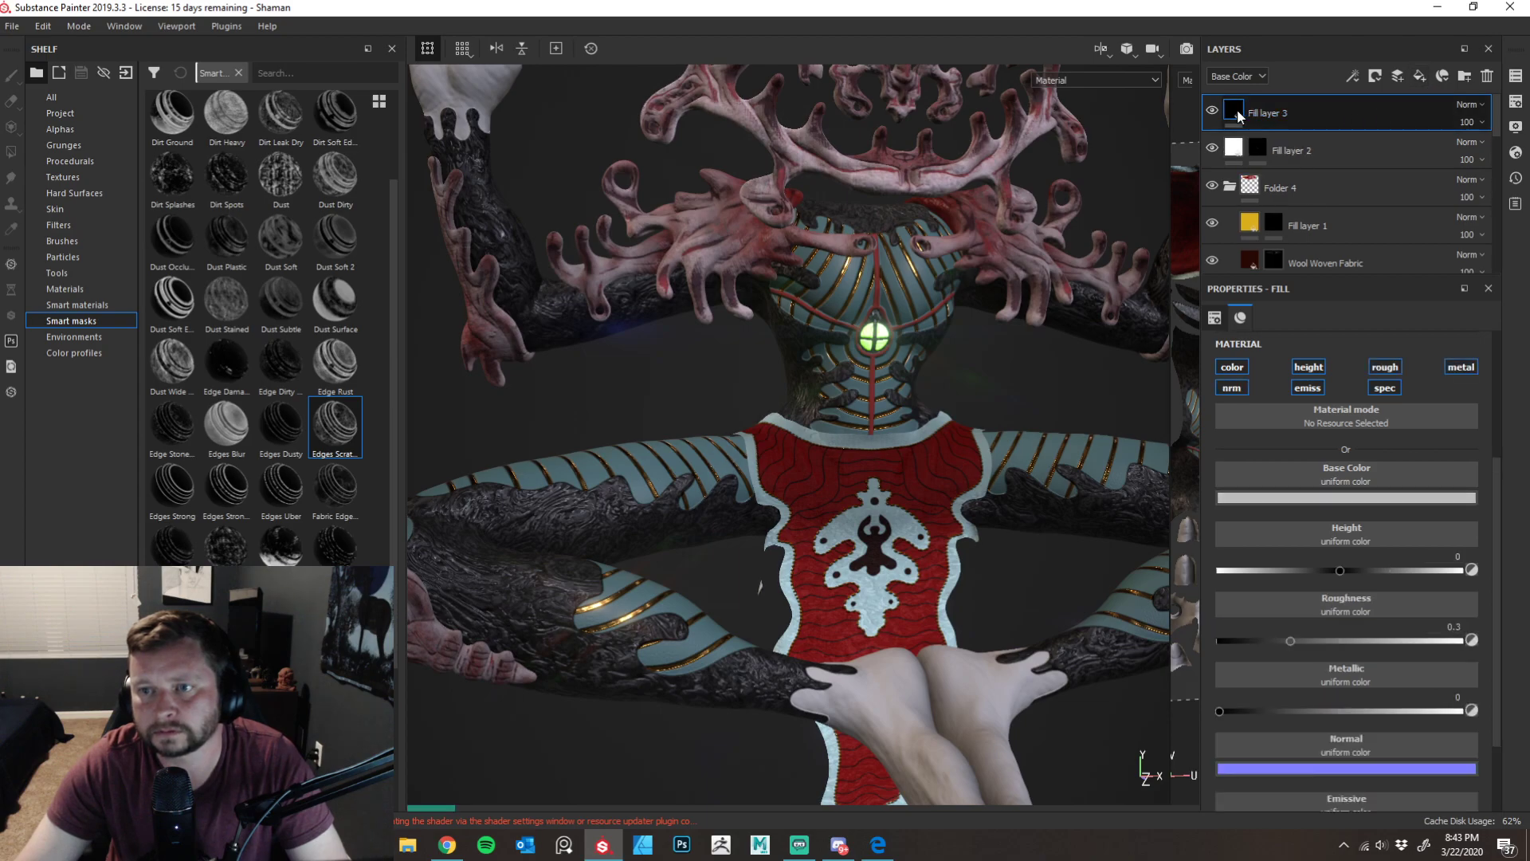
left_click(1344, 498)
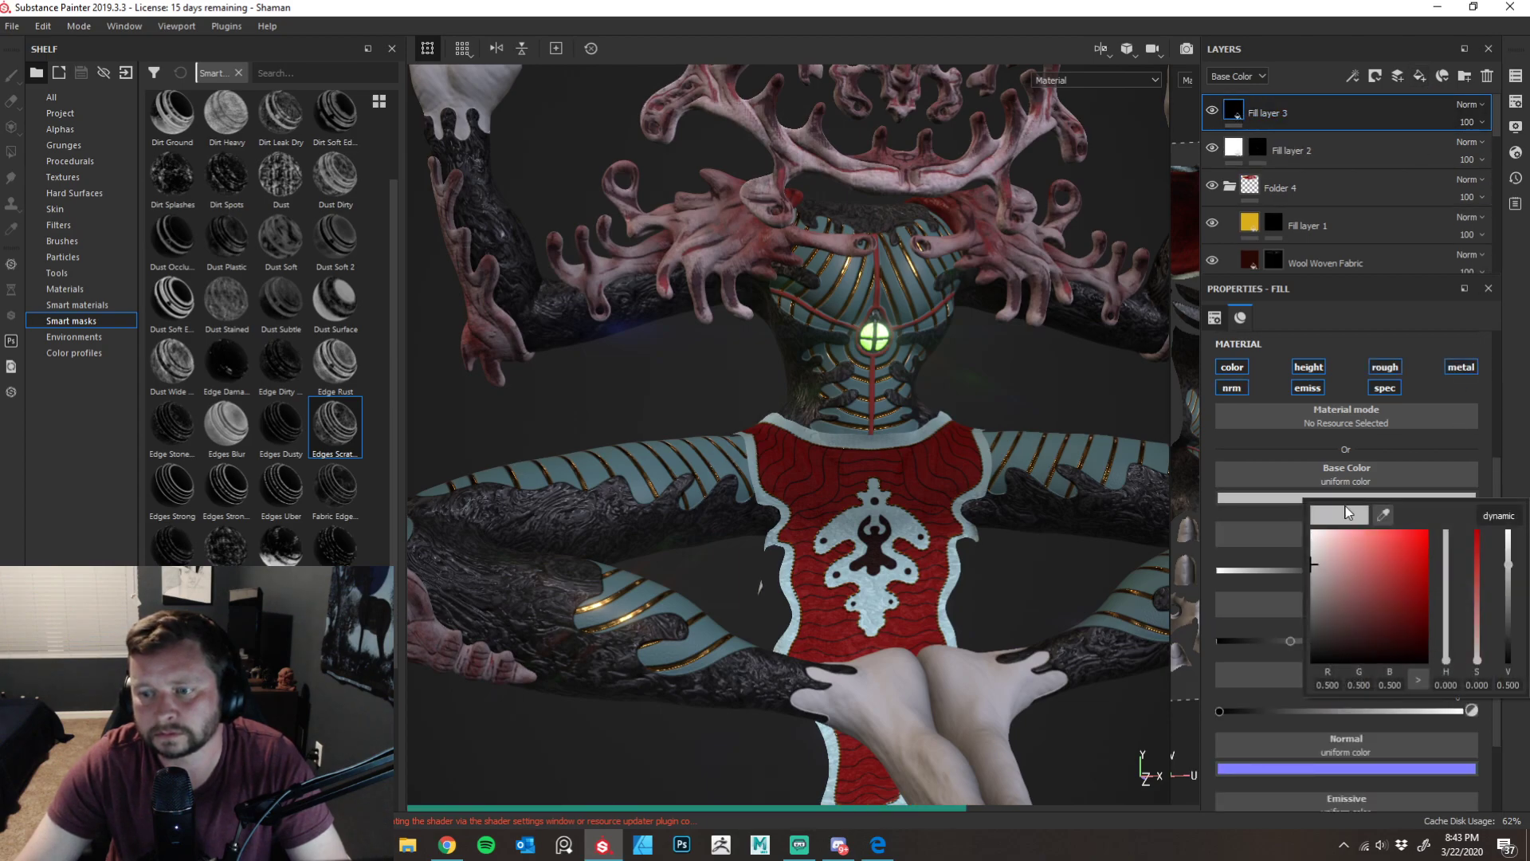
left_click_drag(1318, 572, 1315, 632)
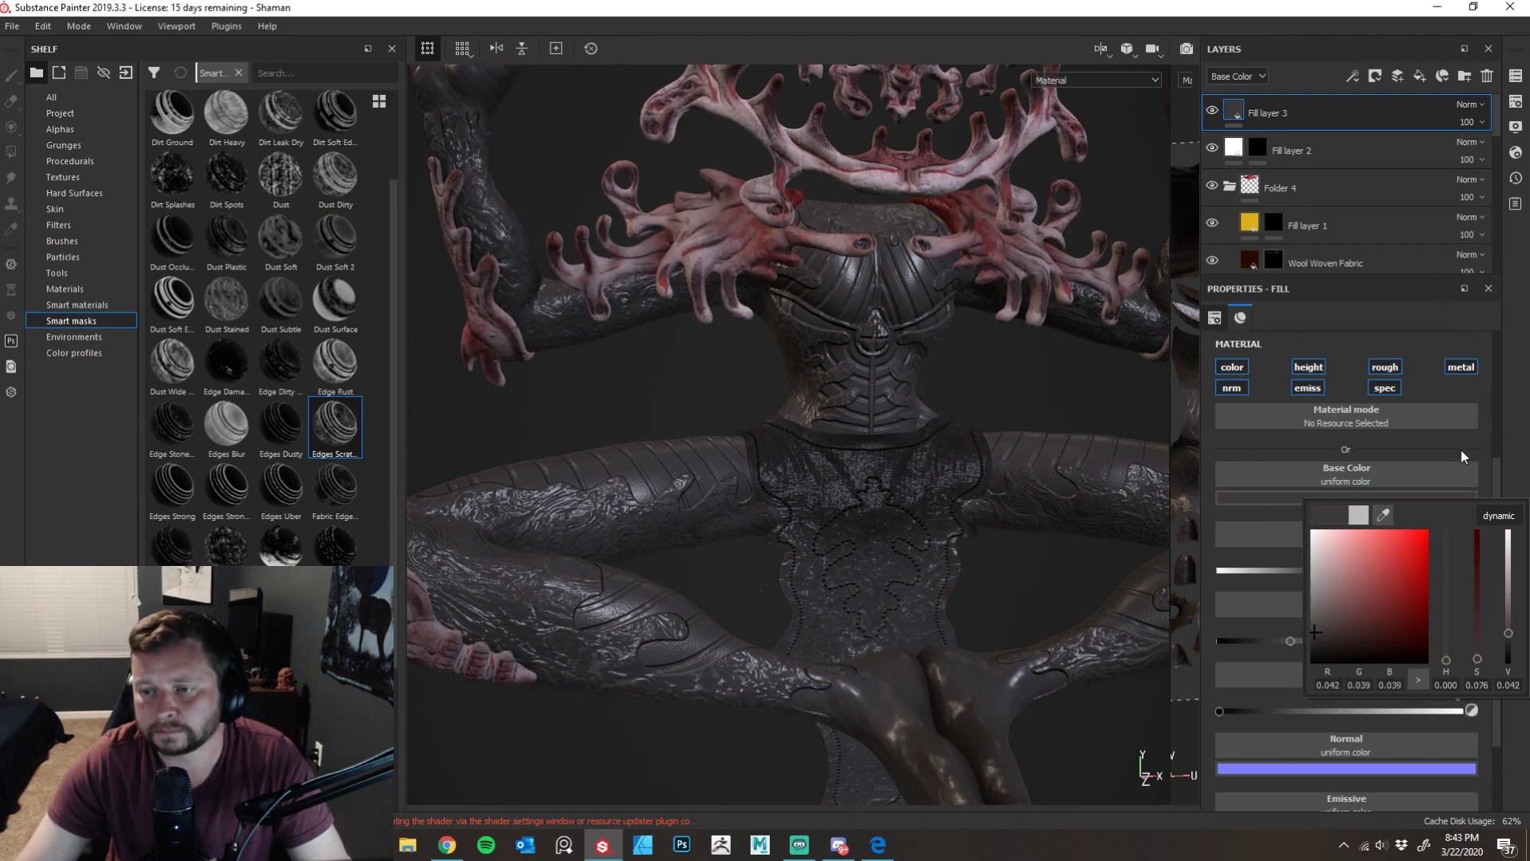
- Close the base color picker and set the dark fill layer's roughness to 0.8442 and its metallic to 0.0682
left_click(1514, 452)
left_click_drag(1361, 641, 1457, 642)
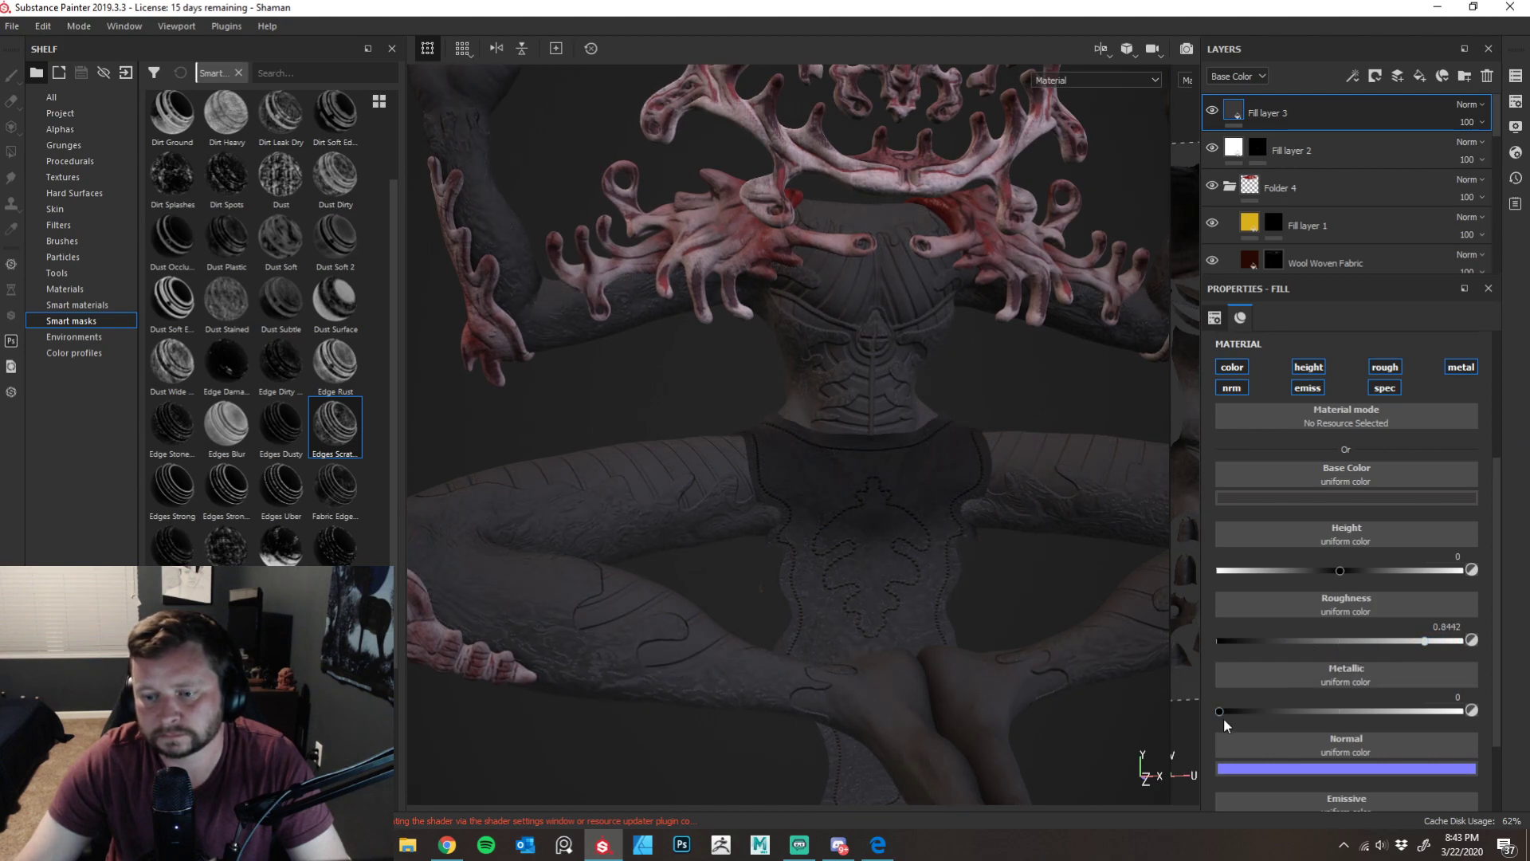
left_click_drag(1359, 713, 1234, 708)
scroll(1304, 684, "down", 3)
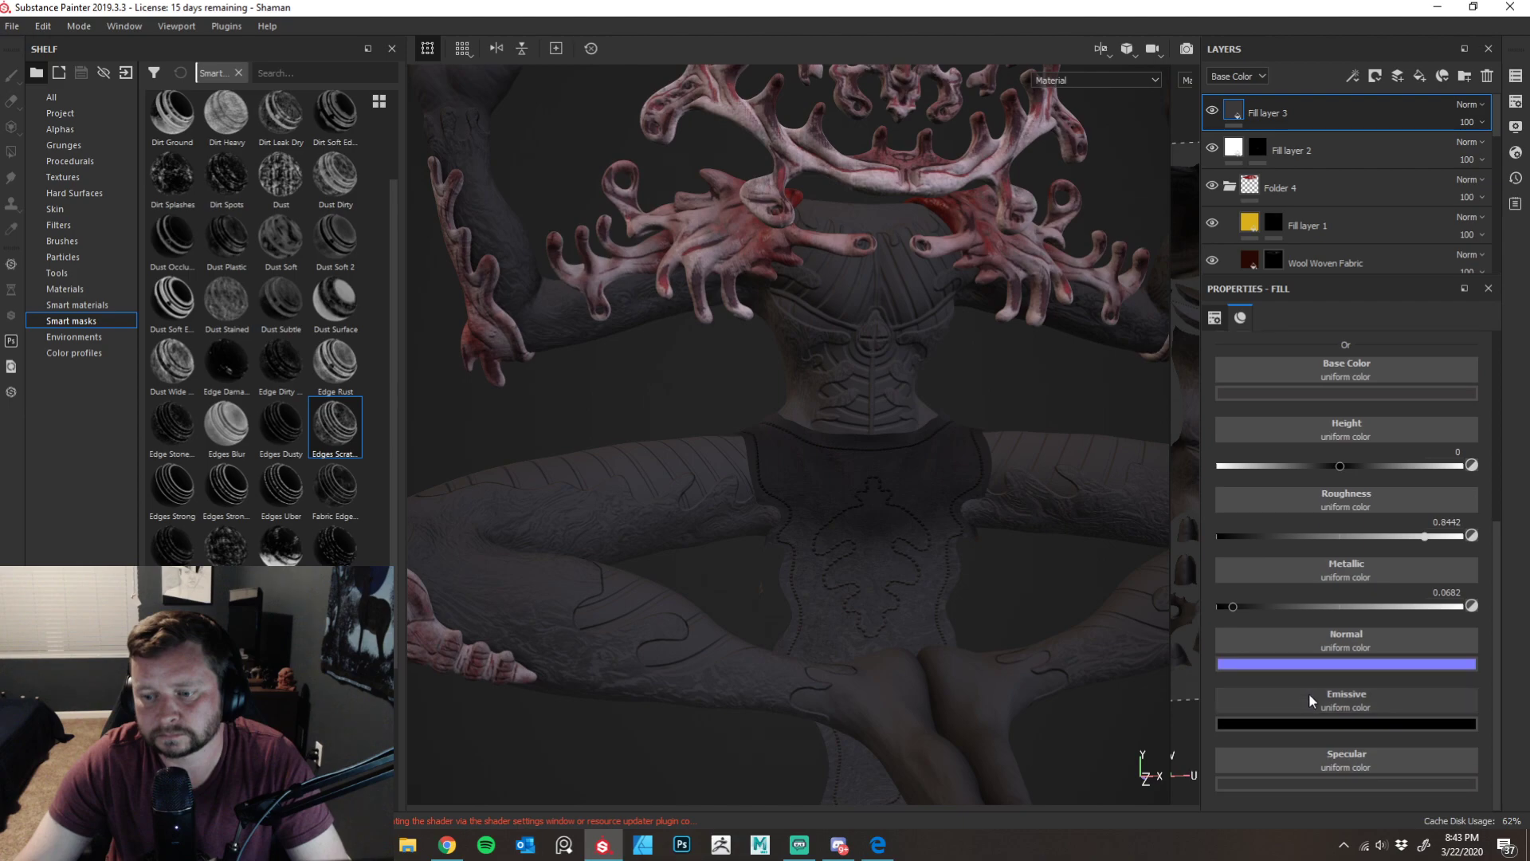
scroll(1309, 692, "up", 9)
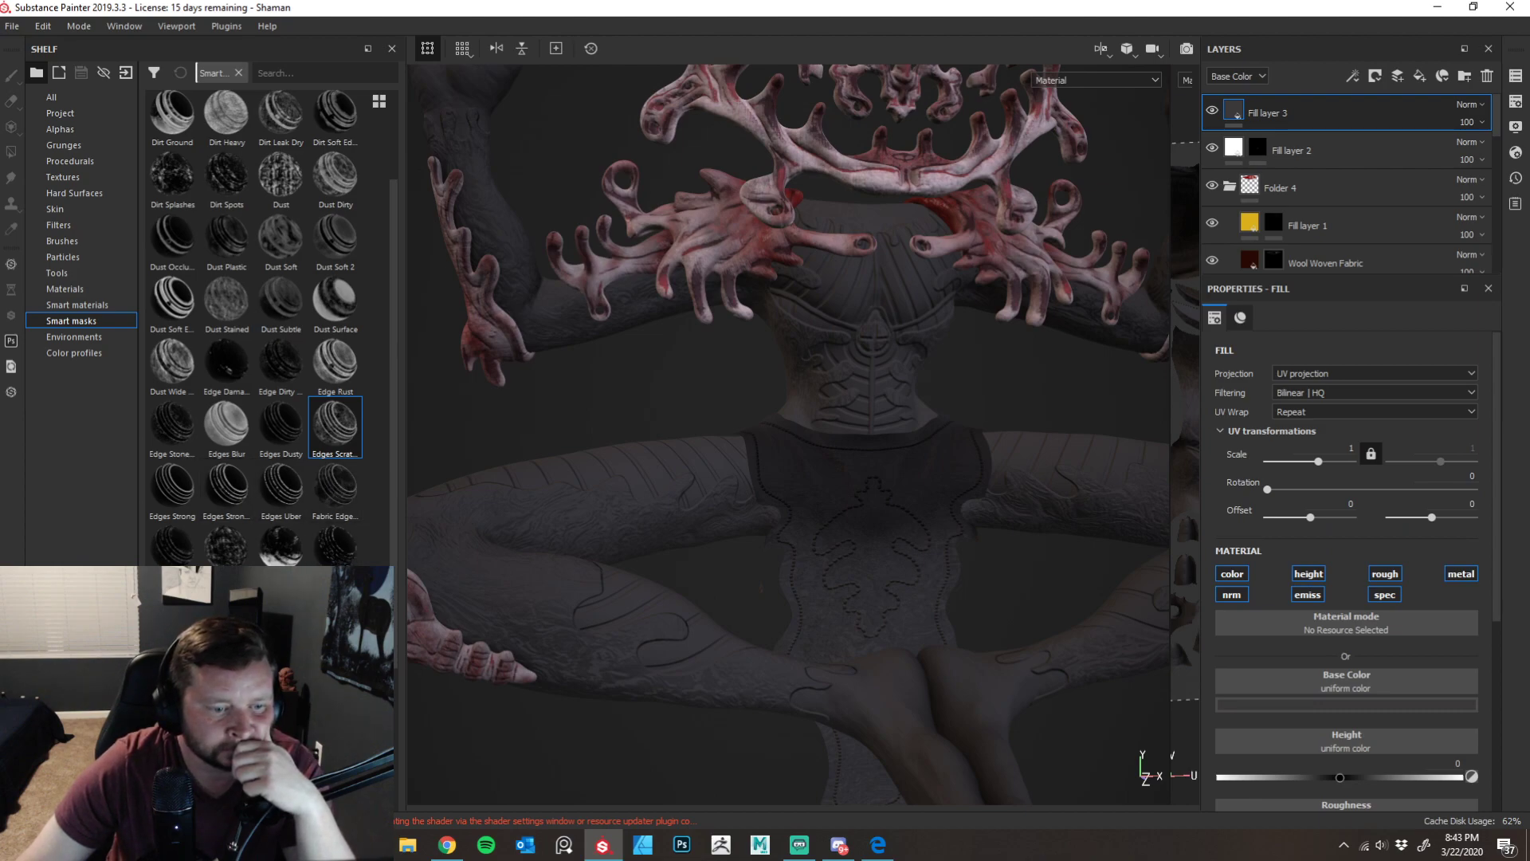
- Try the Dust Plastic smart mask on Fill layer 3, inspect the chest up close, and clear the mask
mouse_move(334, 426)
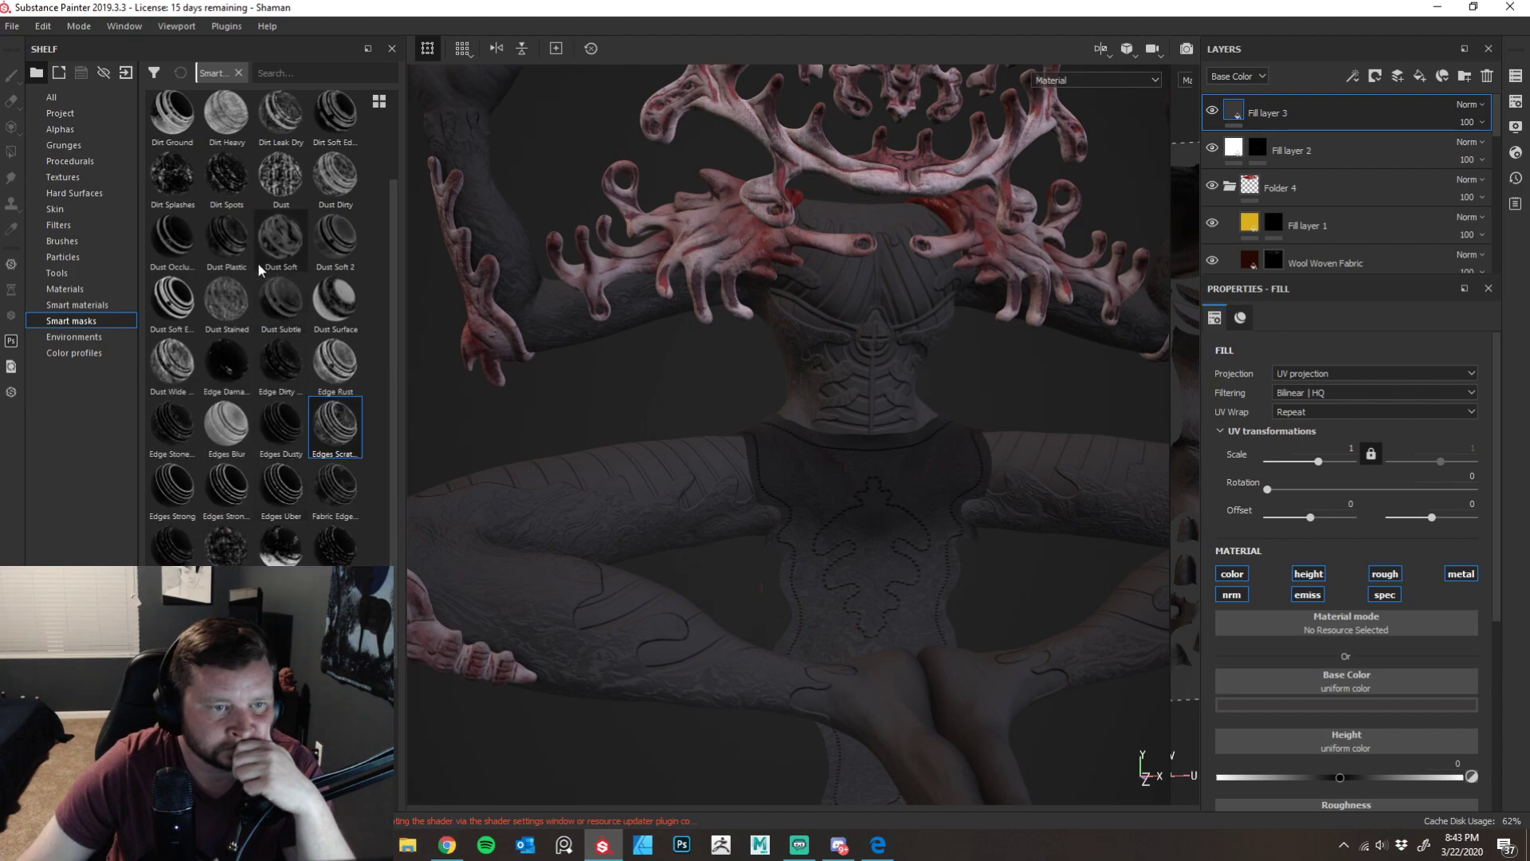
mouse_move(234, 253)
left_click_drag(234, 254, 1305, 117)
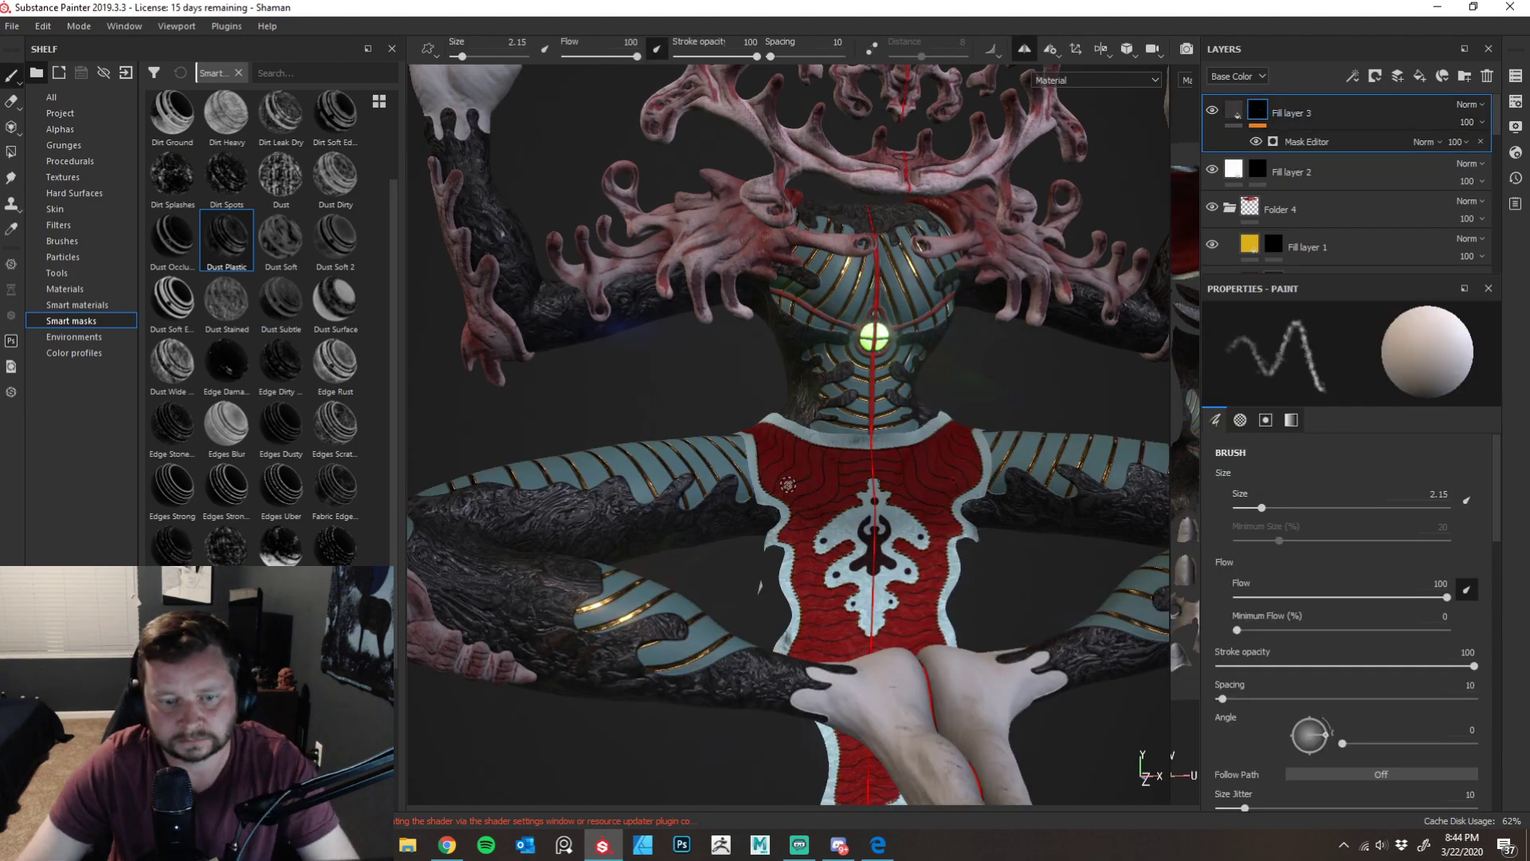
left_click_drag(761, 369, 797, 414, "alt")
scroll(915, 497, "up", 5)
left_click_drag(915, 498, 877, 510, "alt")
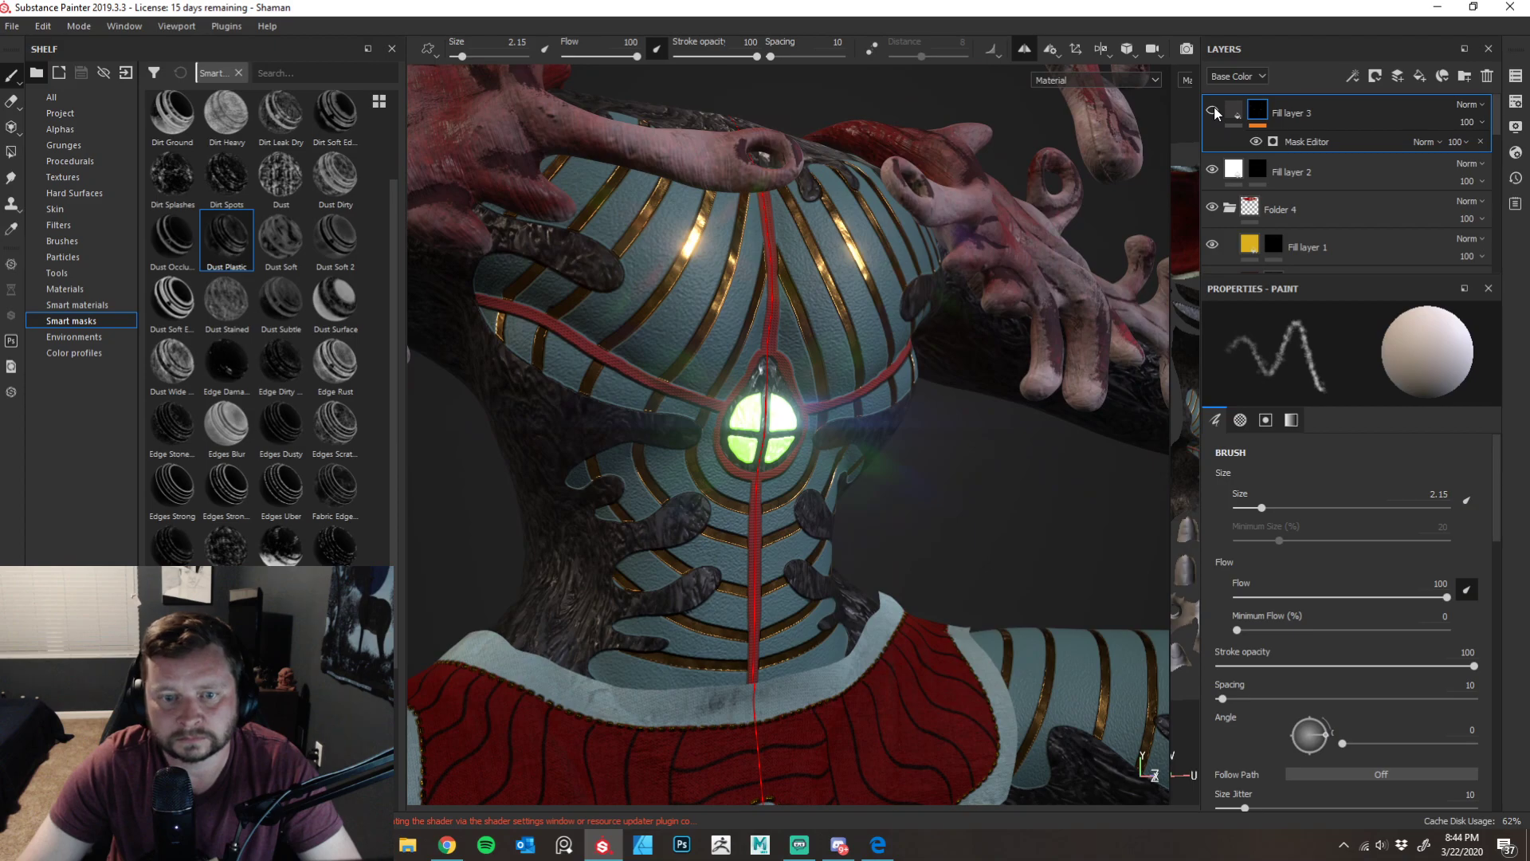
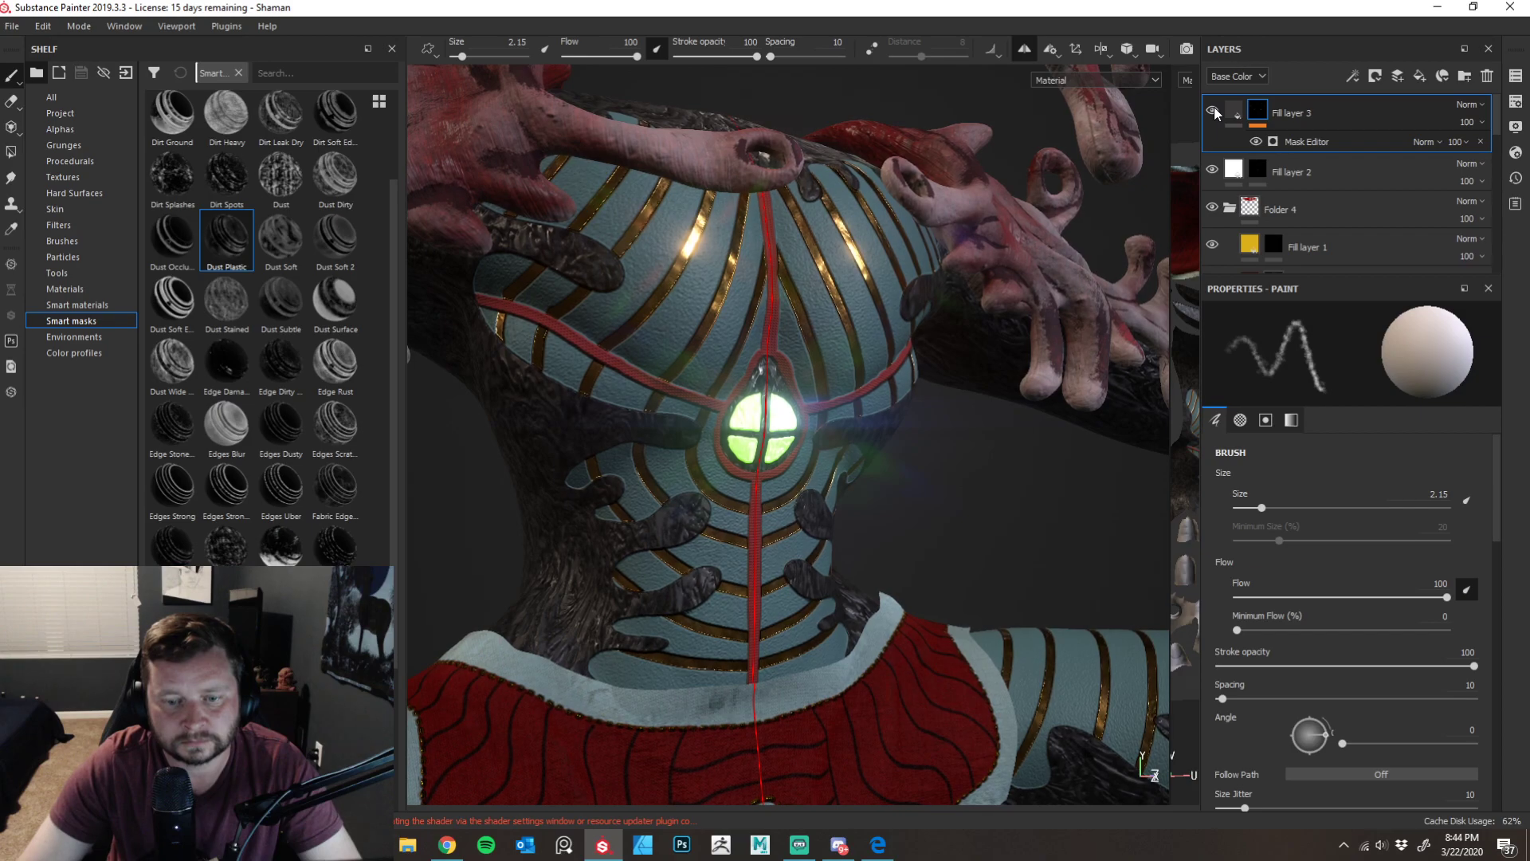
right_click(1265, 112)
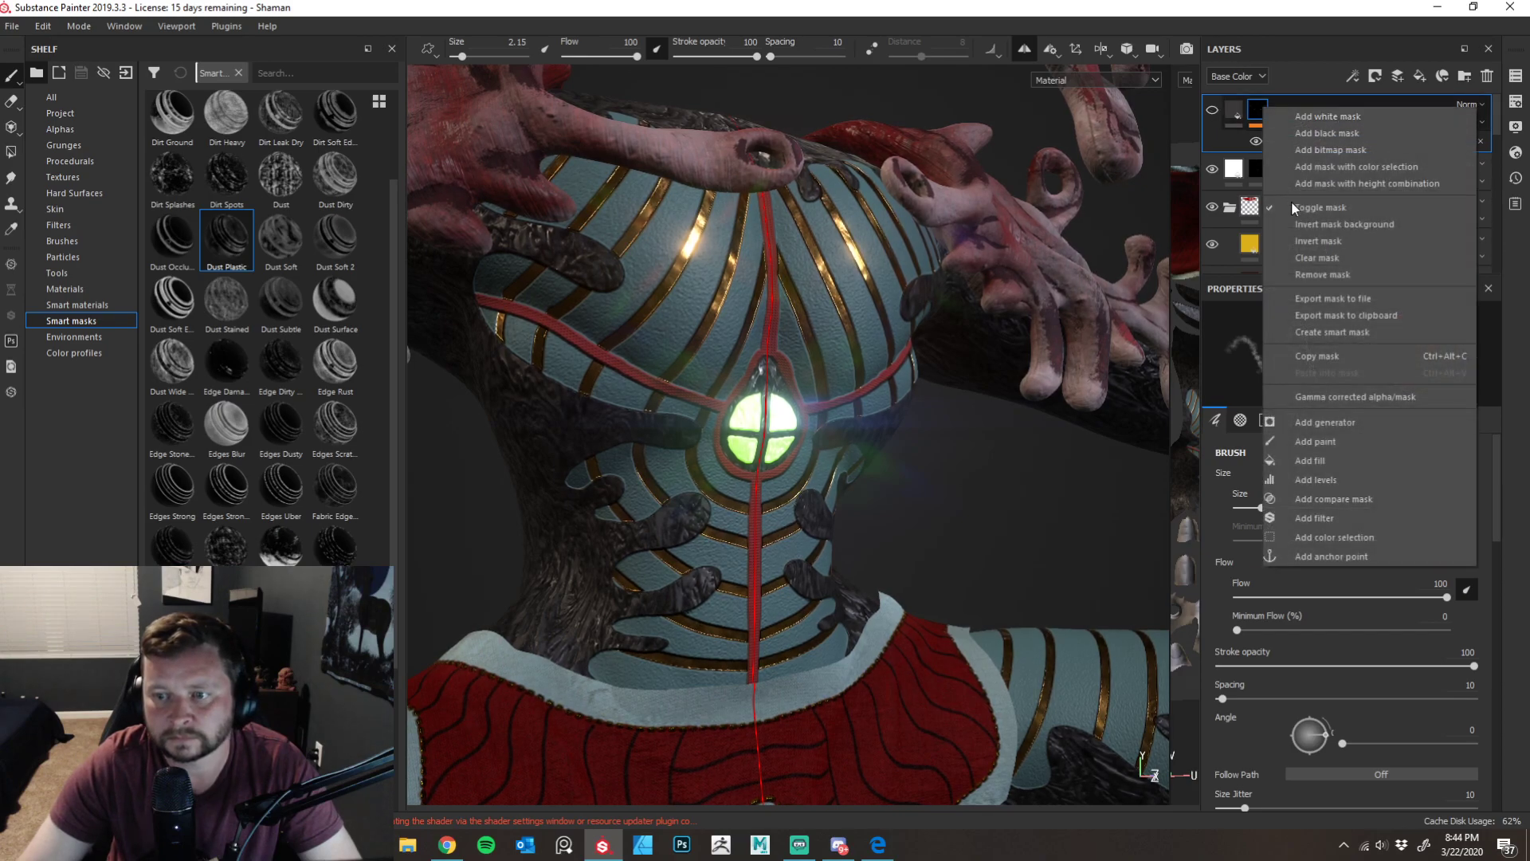
left_click(1318, 256)
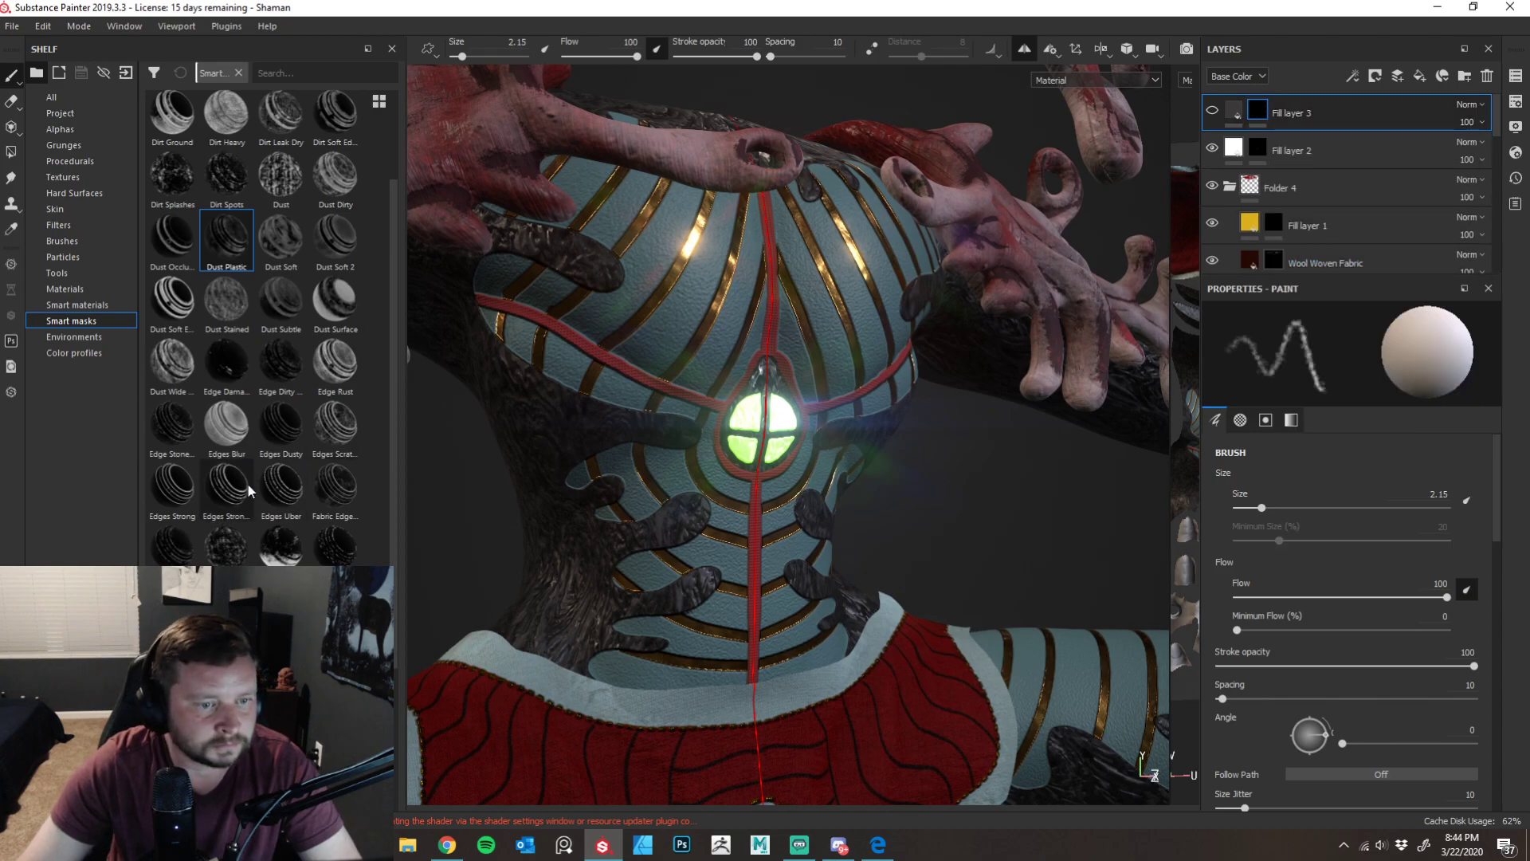
- Compare the smart mask previews, apply the Edge Dirty Cracks smart mask to Fill layer 3, and check its effect on the torso
scroll(255, 469, "up", 2)
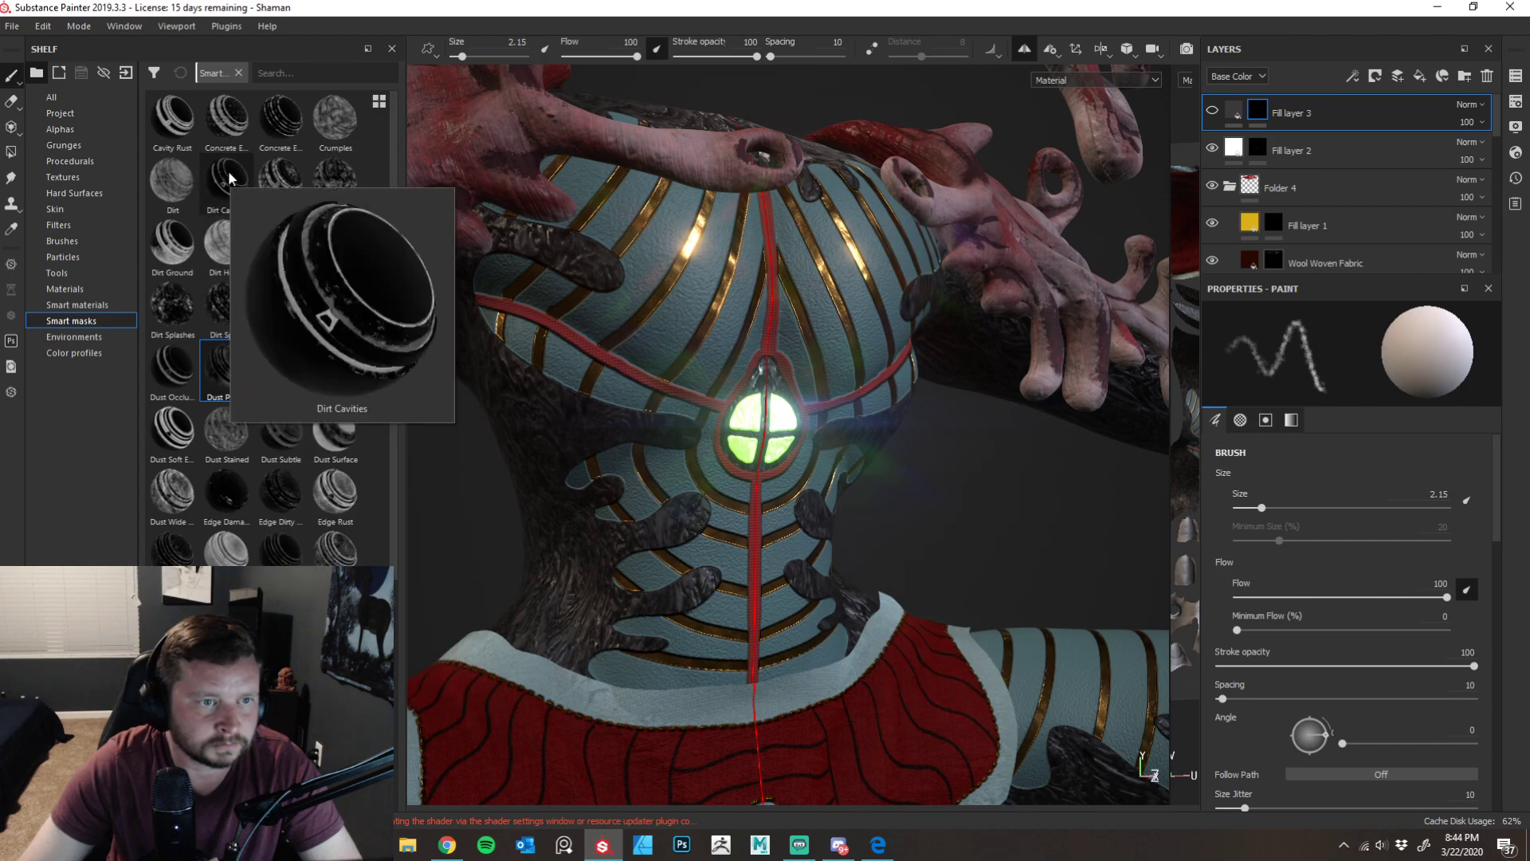
mouse_move(170, 125)
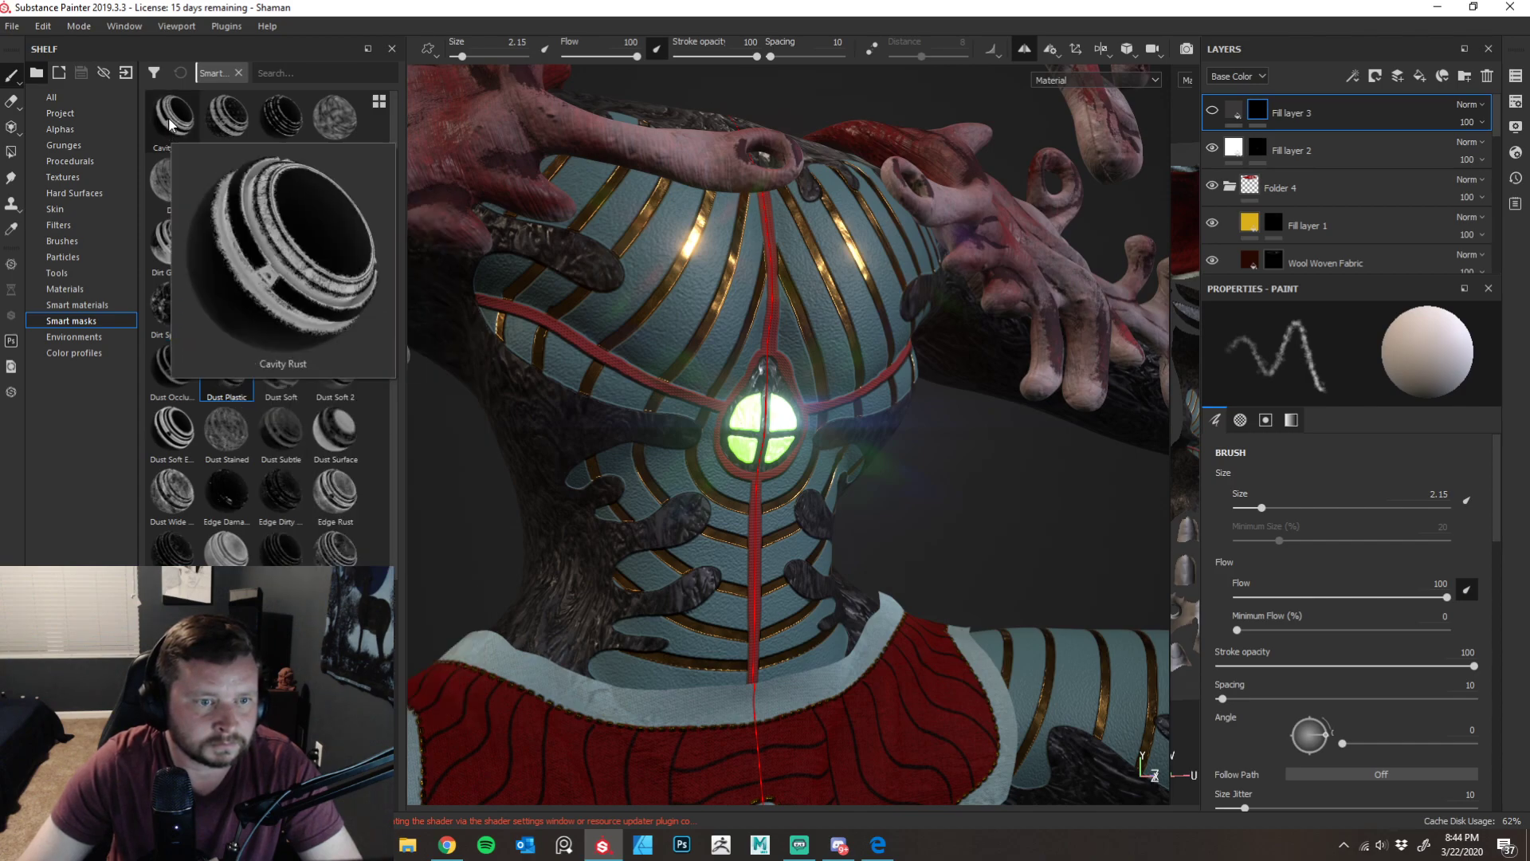
mouse_move(293, 112)
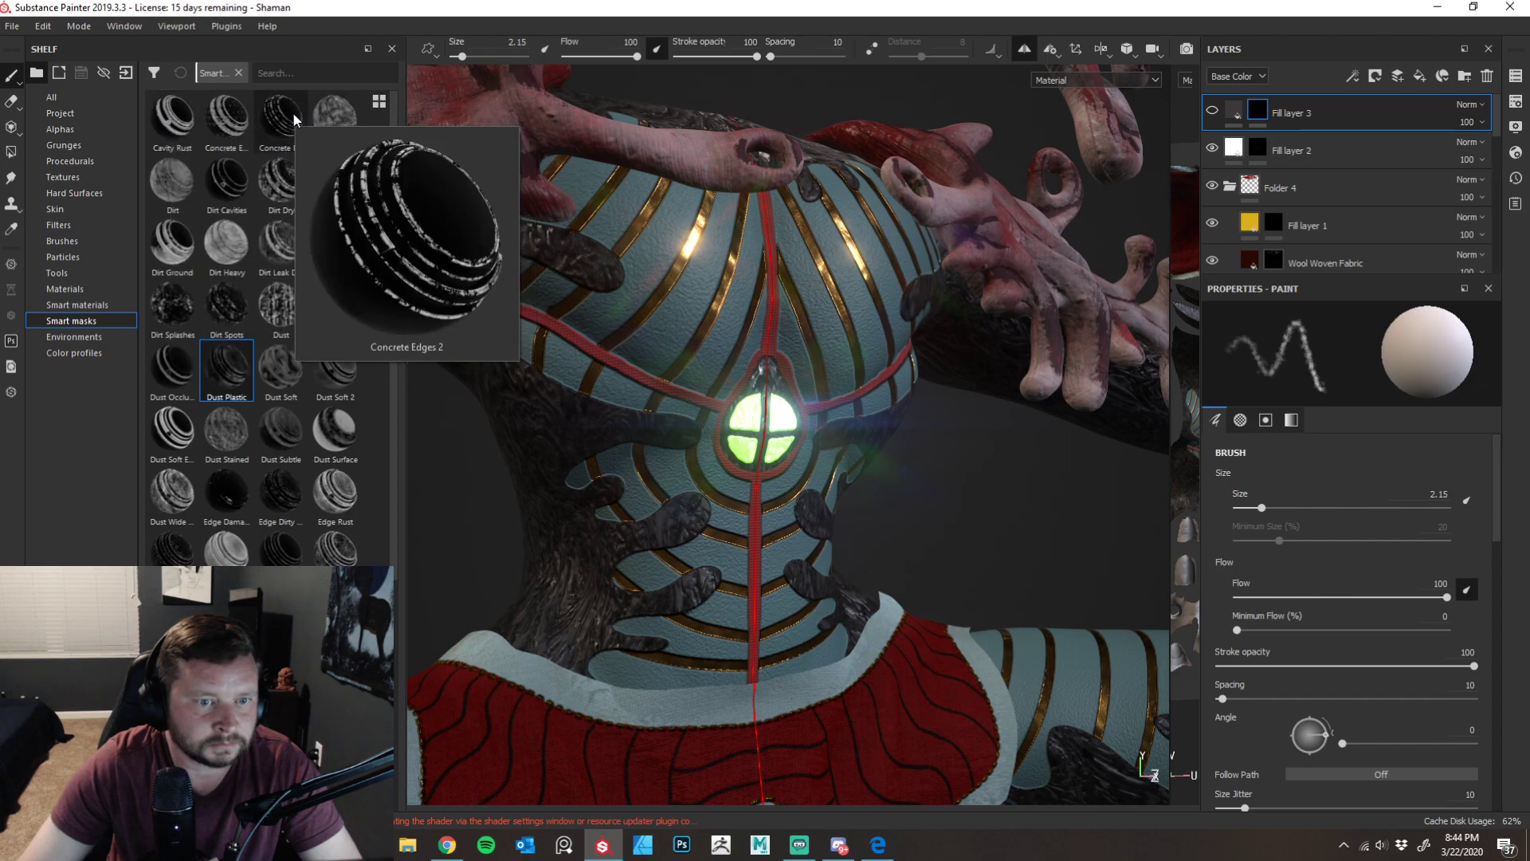
mouse_move(336, 375)
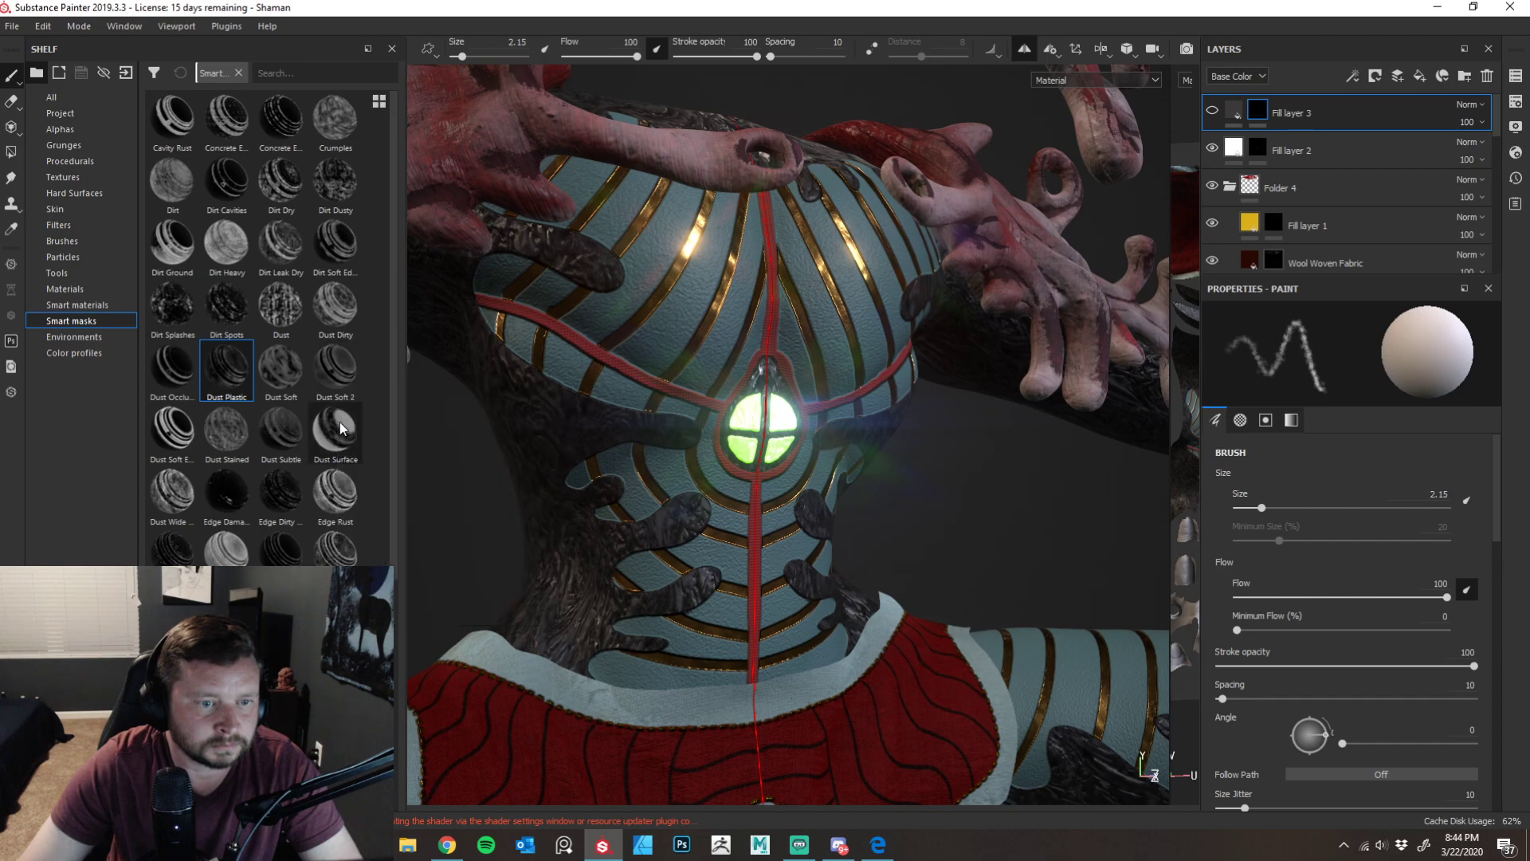
mouse_move(338, 438)
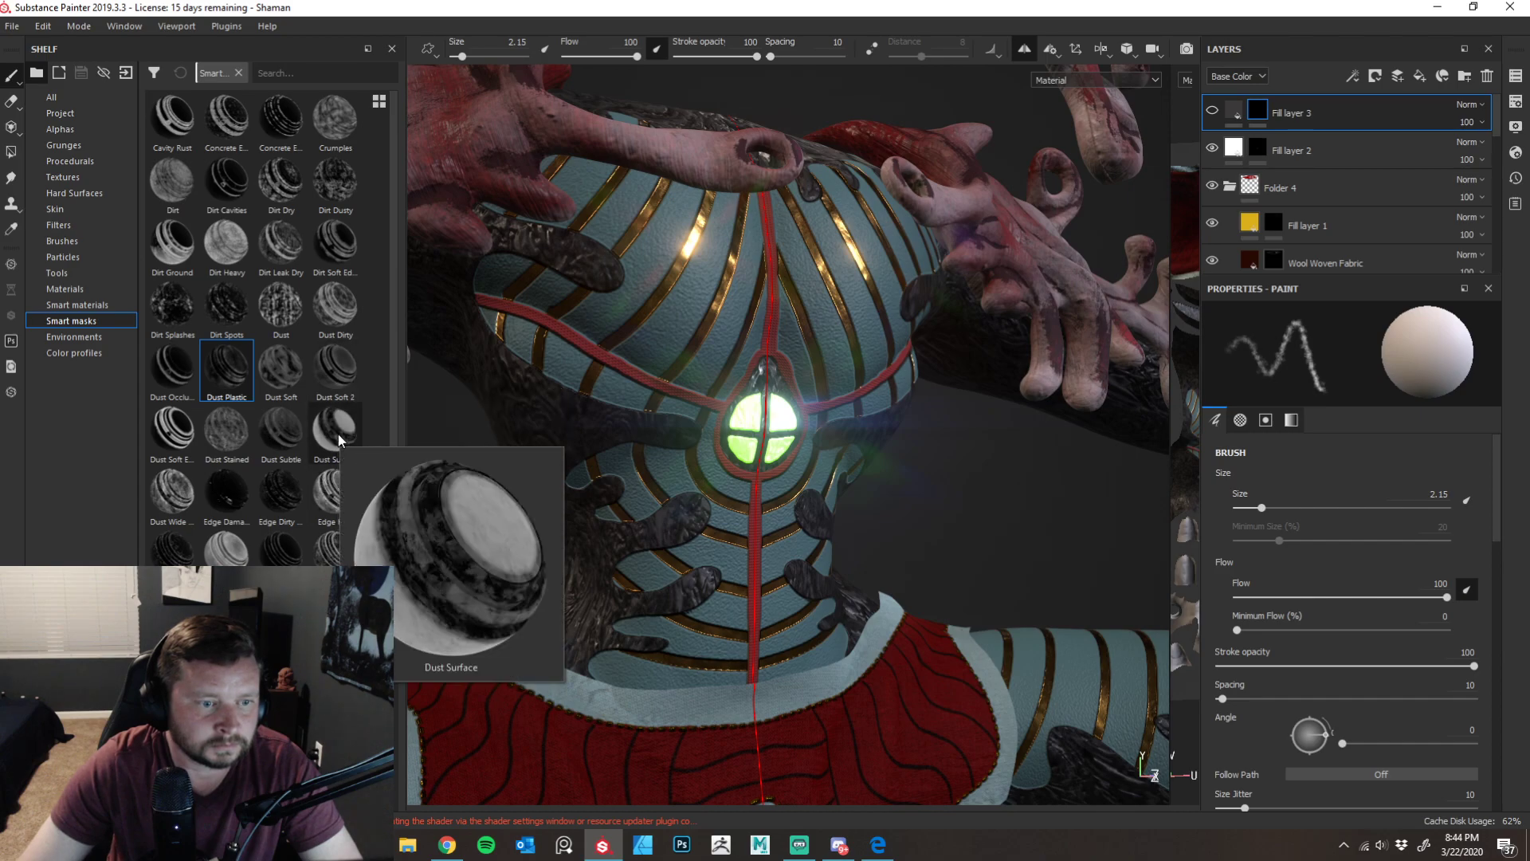
mouse_move(288, 497)
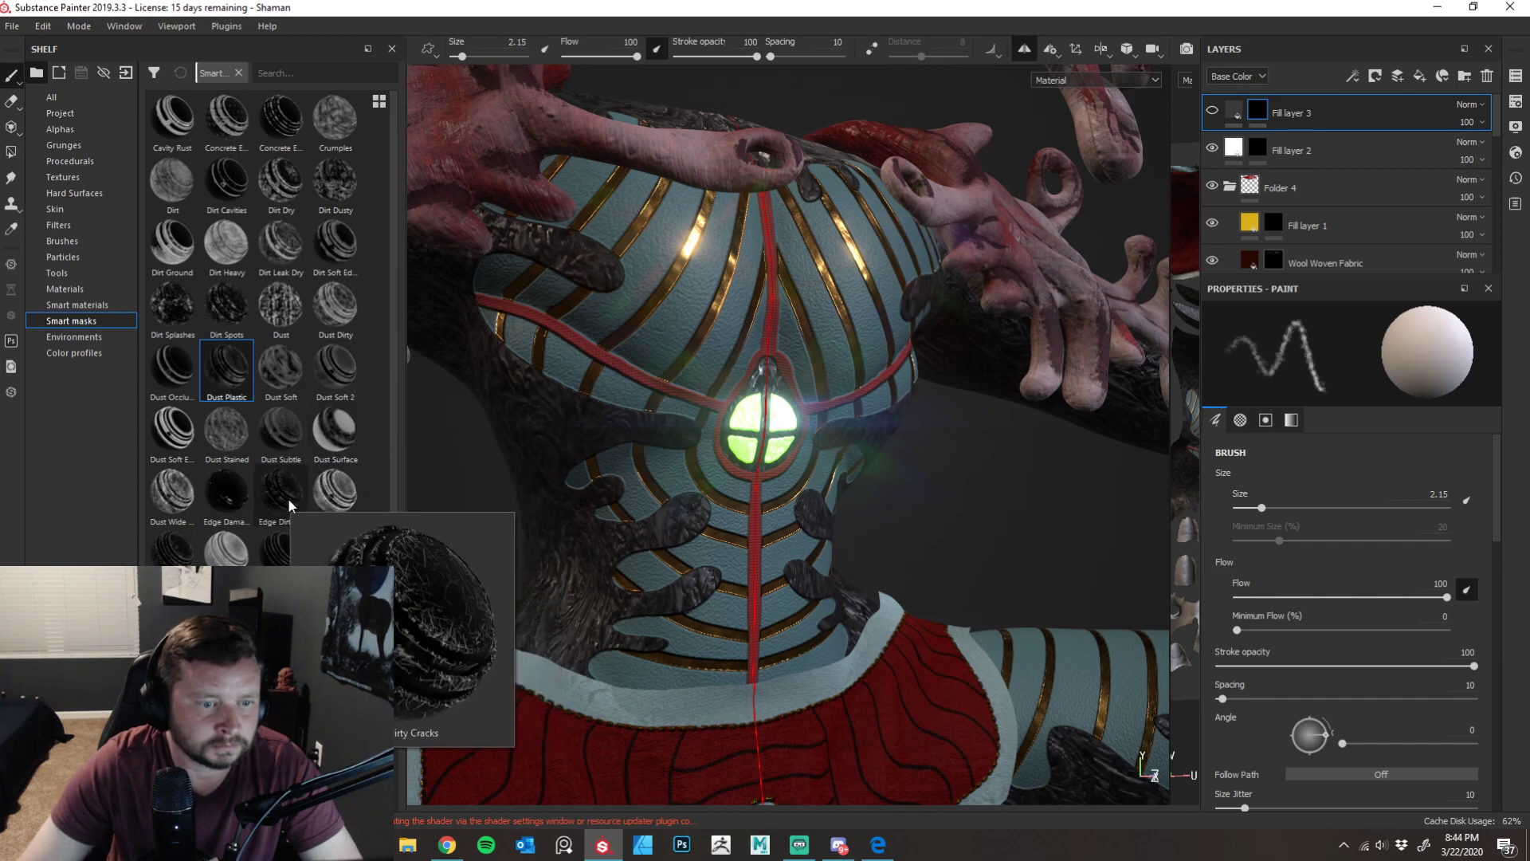
left_click_drag(288, 498, 767, 400)
left_click_drag(1393, 194, 1270, 110)
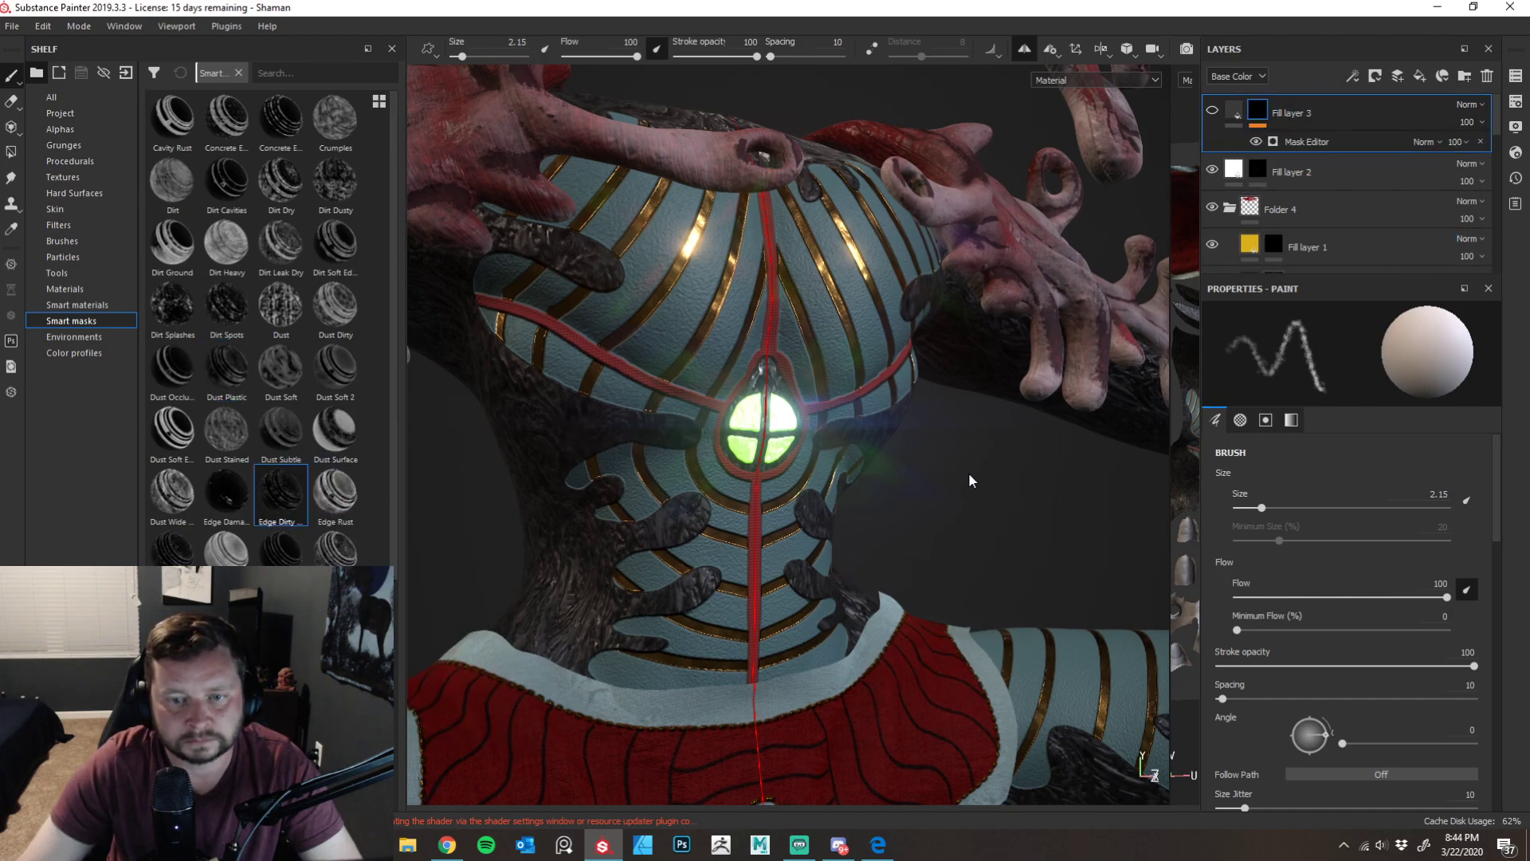
left_click_drag(969, 481, 946, 472, "alt")
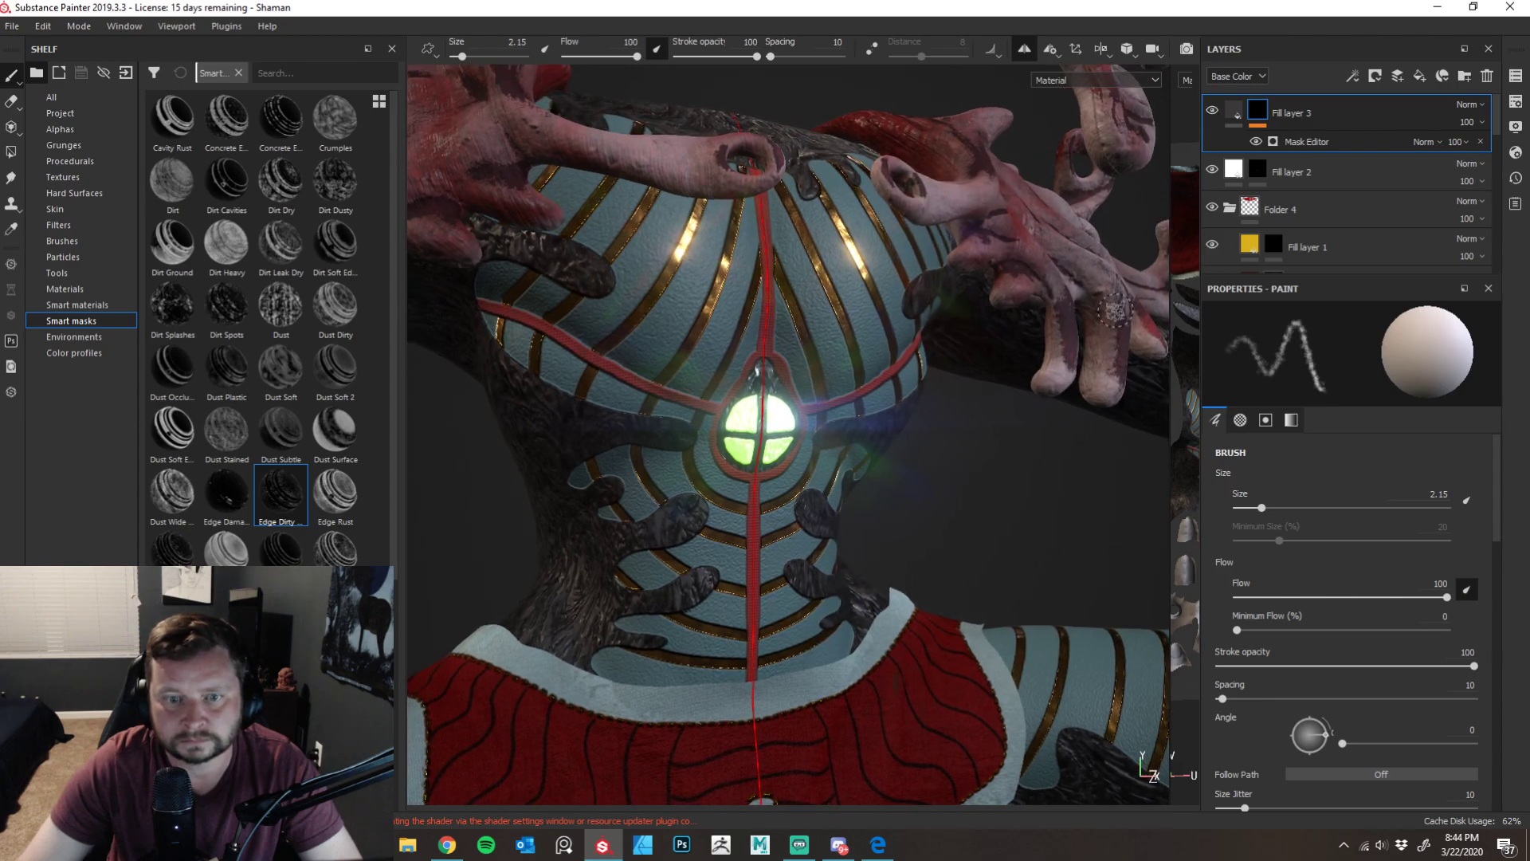
left_click_drag(991, 461, 1007, 437, "alt")
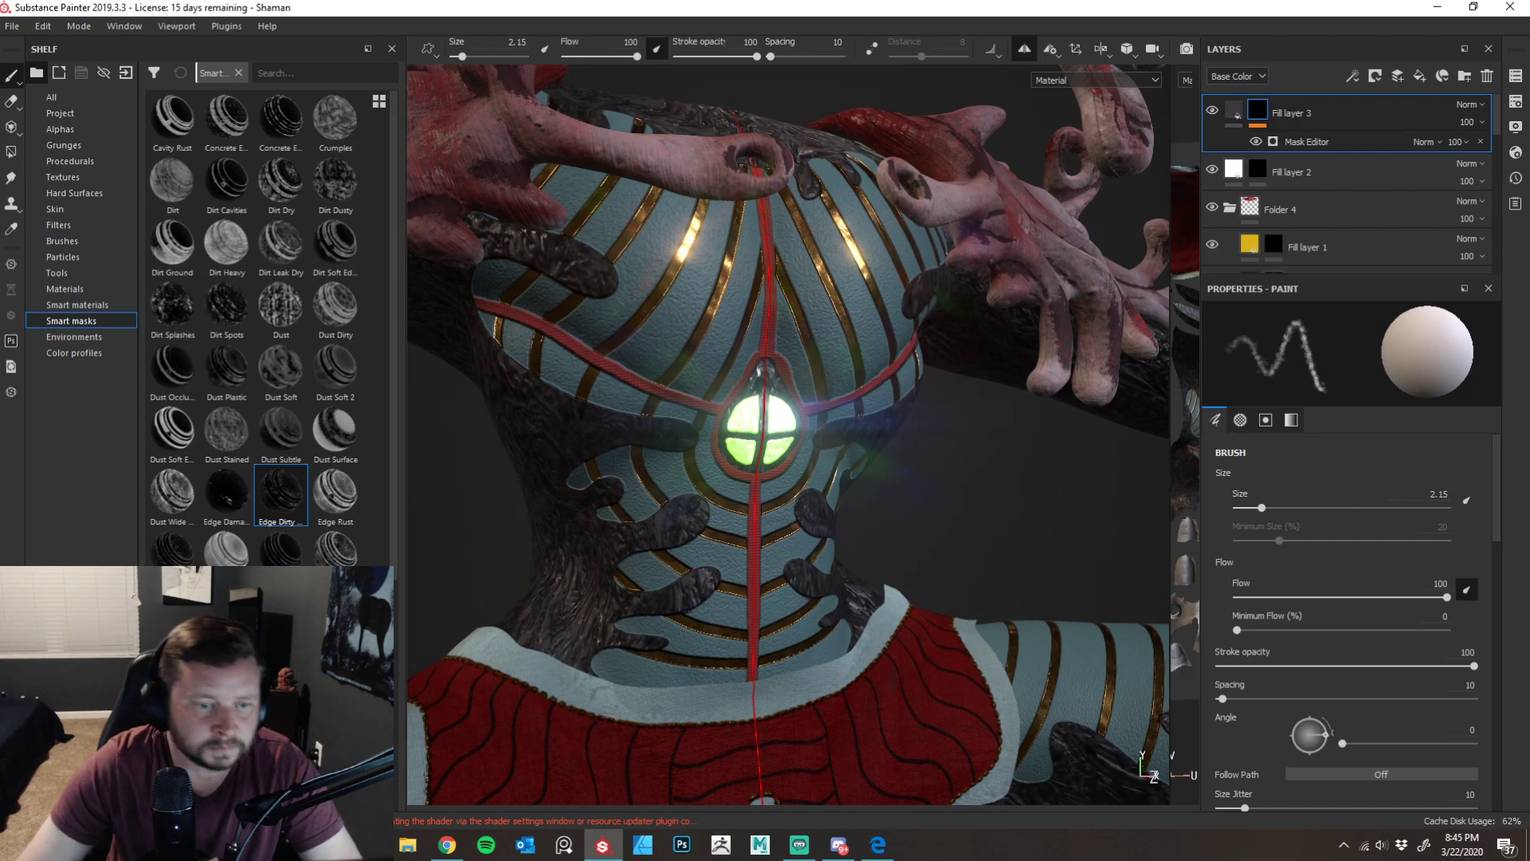
- Add the smart mask directly below Fibers to Fill layer 3 and check the whole figure, toggling Fill layer 2 off and on
scroll(357, 529, "down", 3)
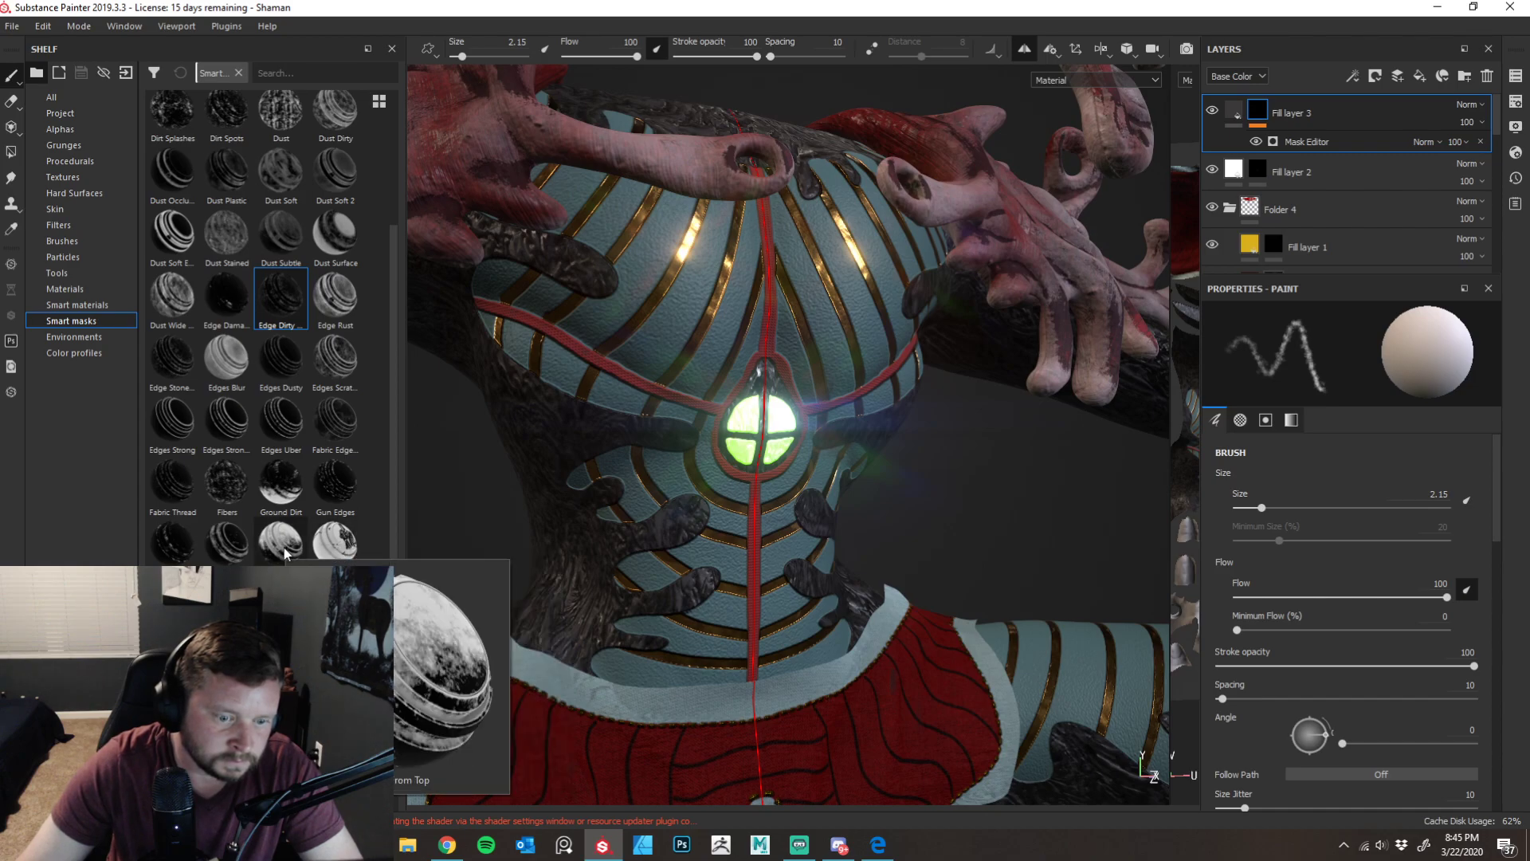
left_click_drag(221, 544, 1269, 105)
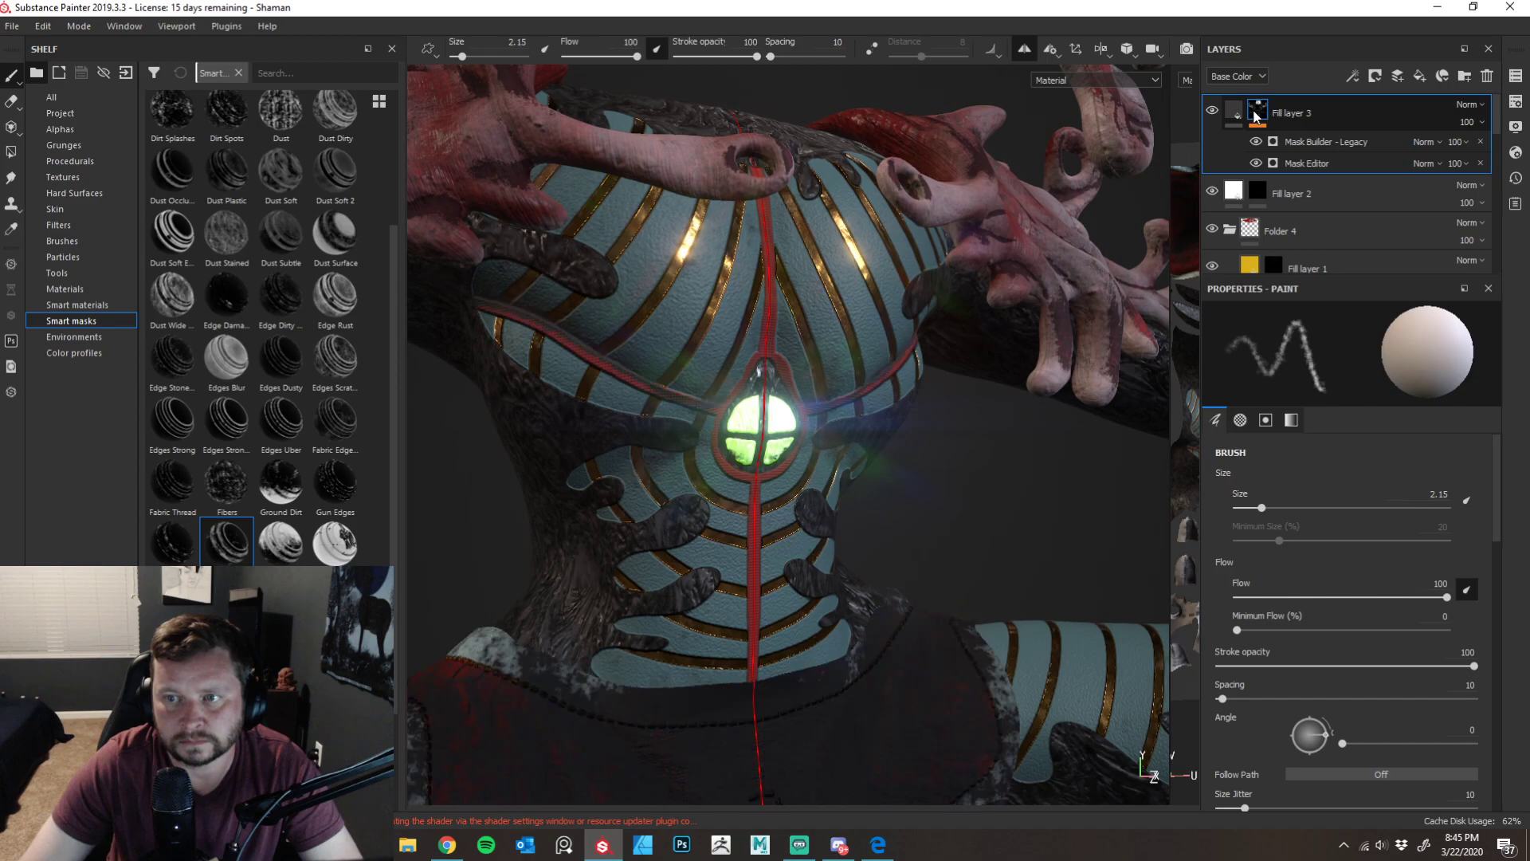
left_click_drag(805, 414, 707, 416, "alt")
right_click_drag(707, 416, 618, 412, "alt")
left_click_drag(619, 412, 625, 412, "alt")
left_click(1212, 190)
left_click(1213, 190)
middle_click_drag(853, 467, 790, 447, "alt")
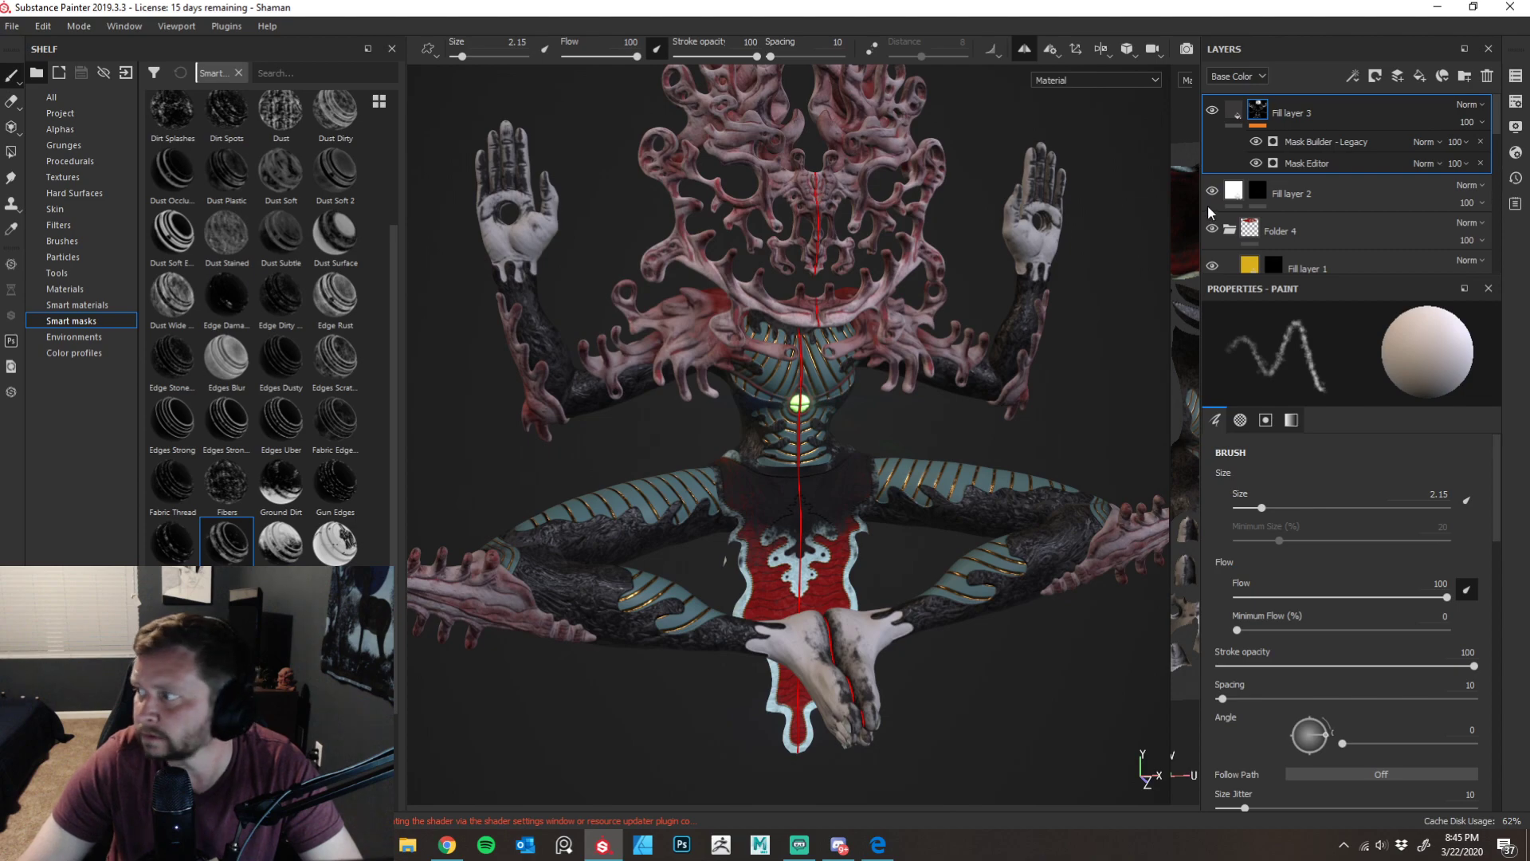
- Open the mask options of Fill layer 3
right_click(1261, 114)
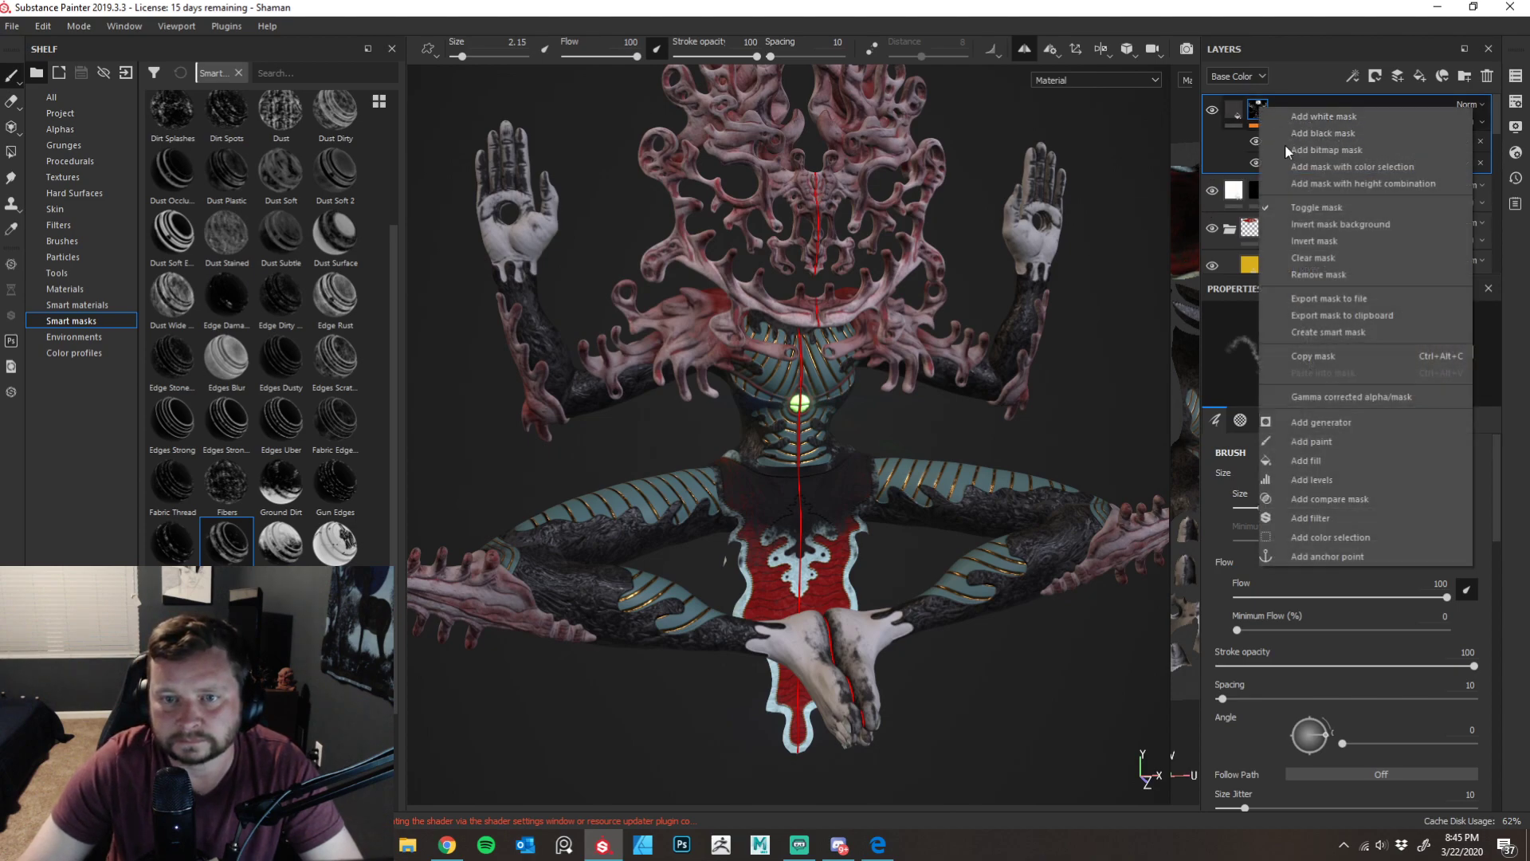
- Clear Fill layer 3's existing mask effects and apply the Oxydation smart mask to the layer
left_click(1329, 252)
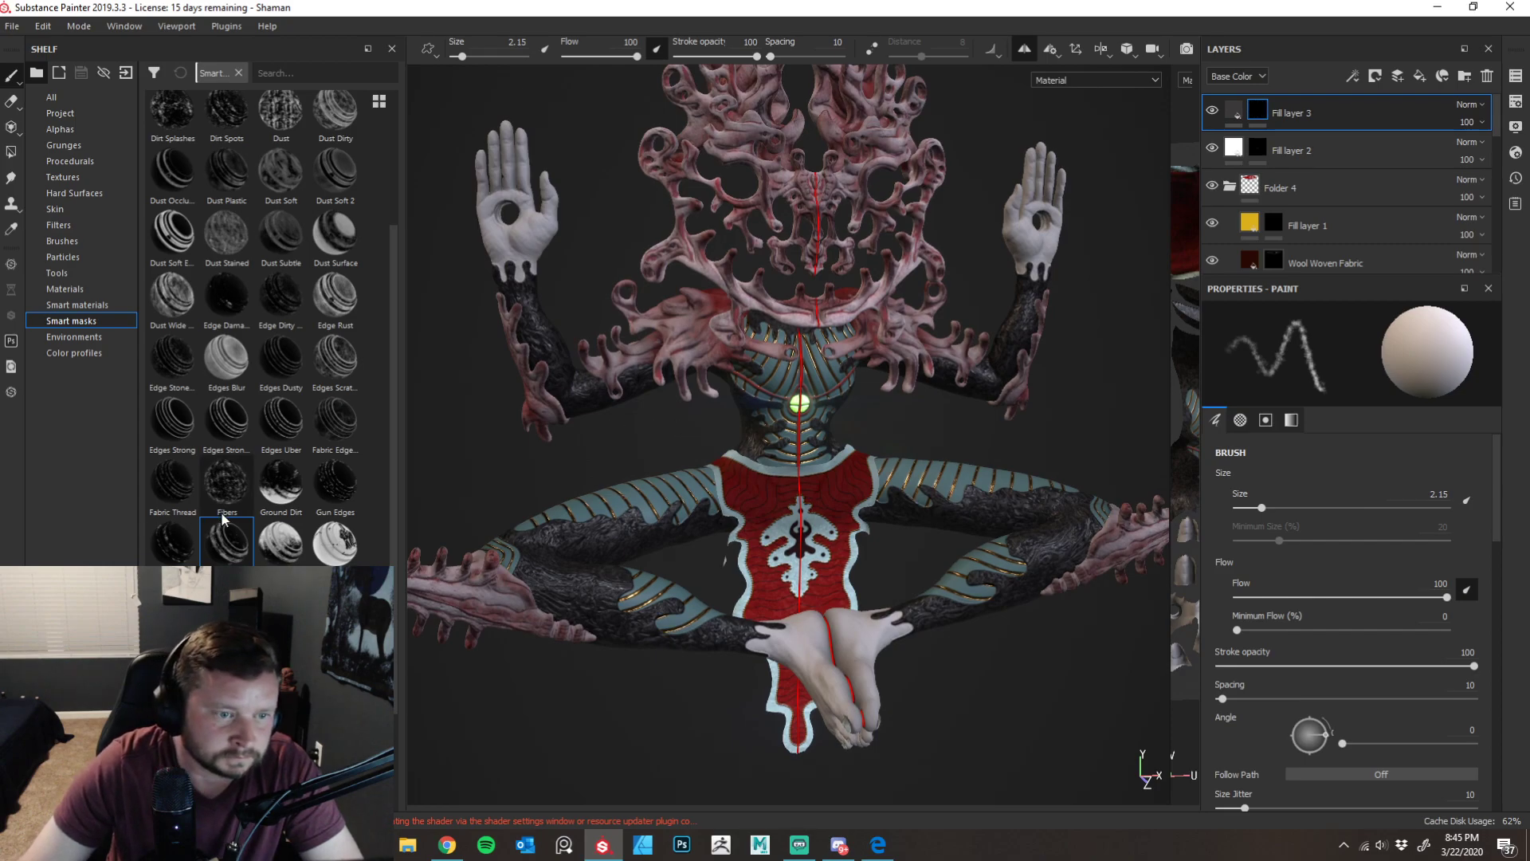
mouse_move(181, 362)
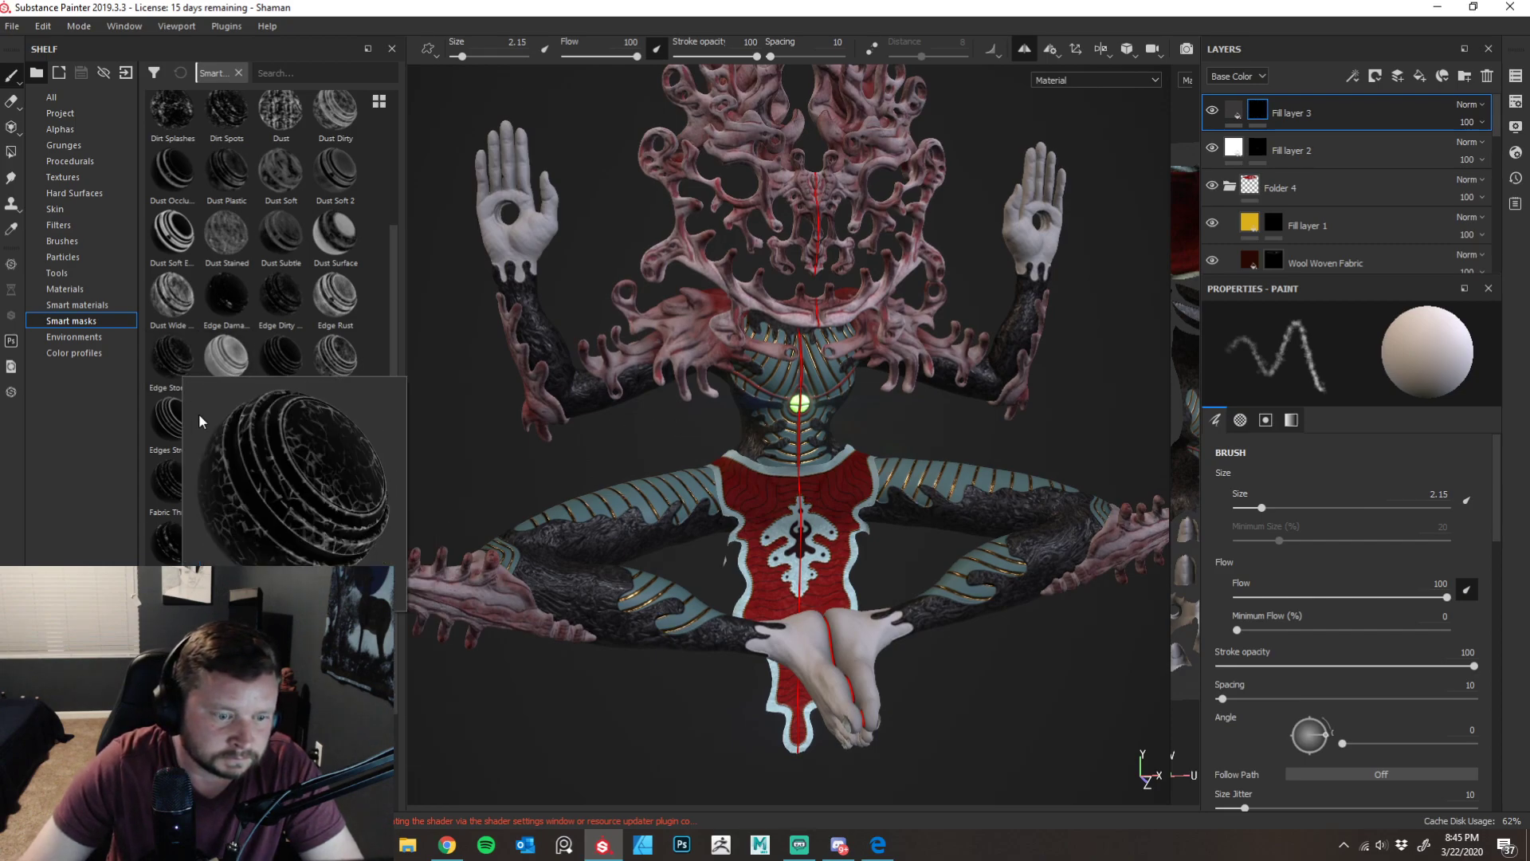
scroll(239, 478, "down", 2)
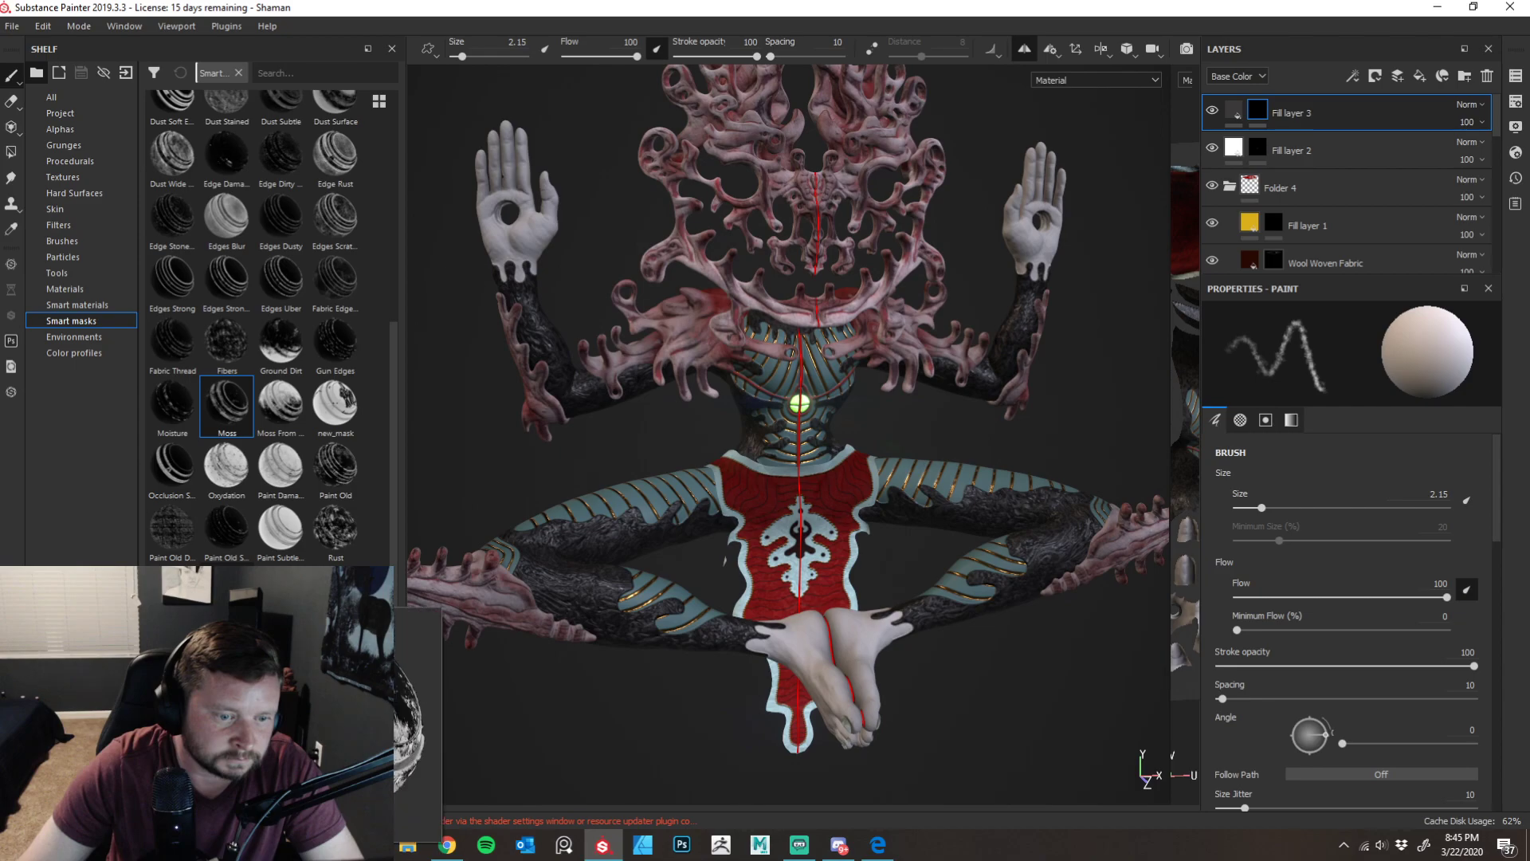
mouse_move(162, 519)
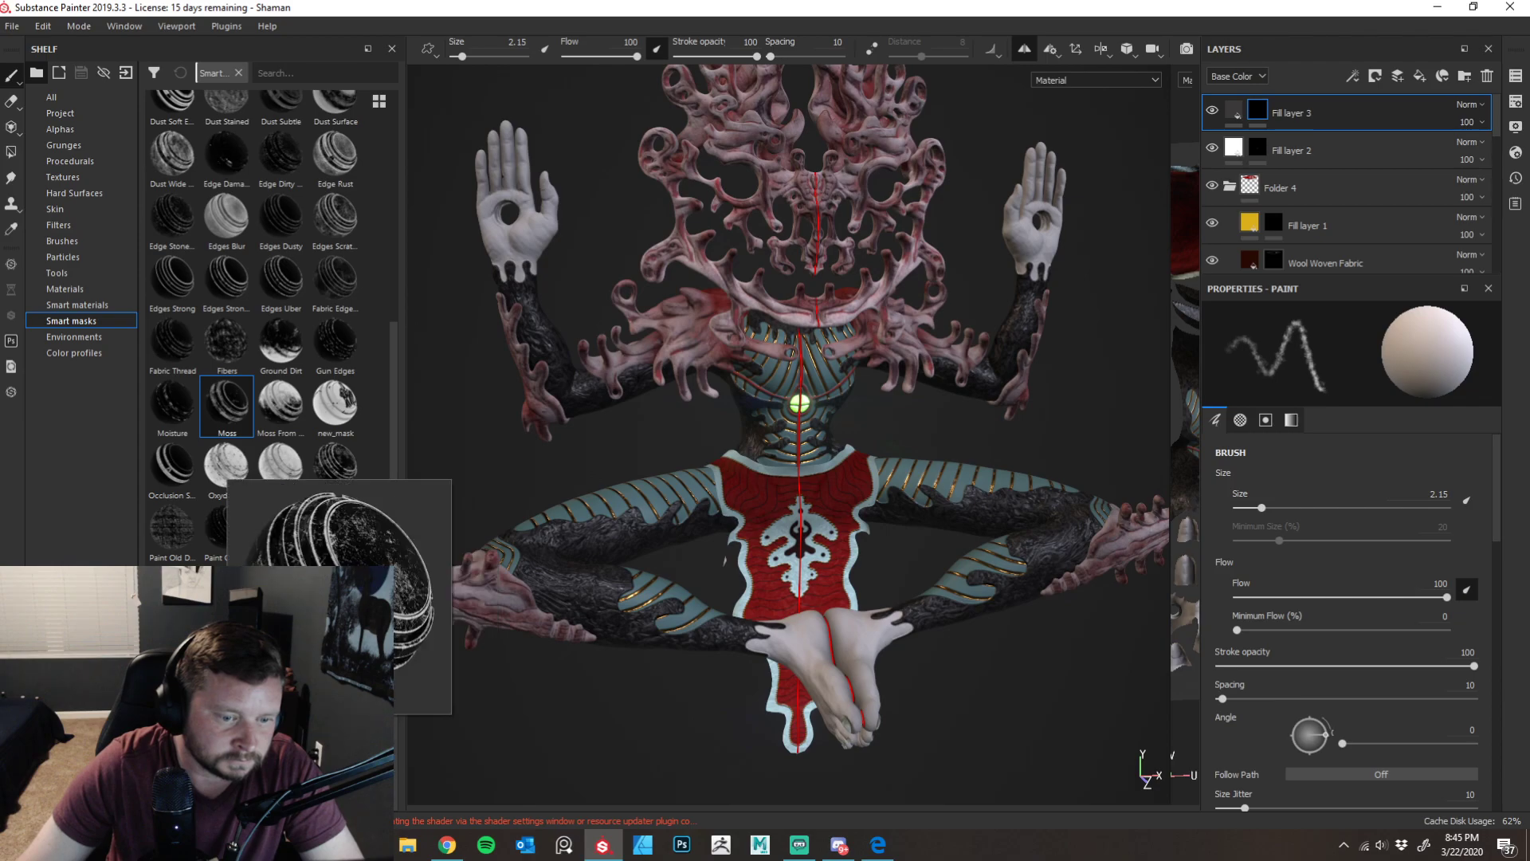
left_click_drag(226, 462, 1354, 122)
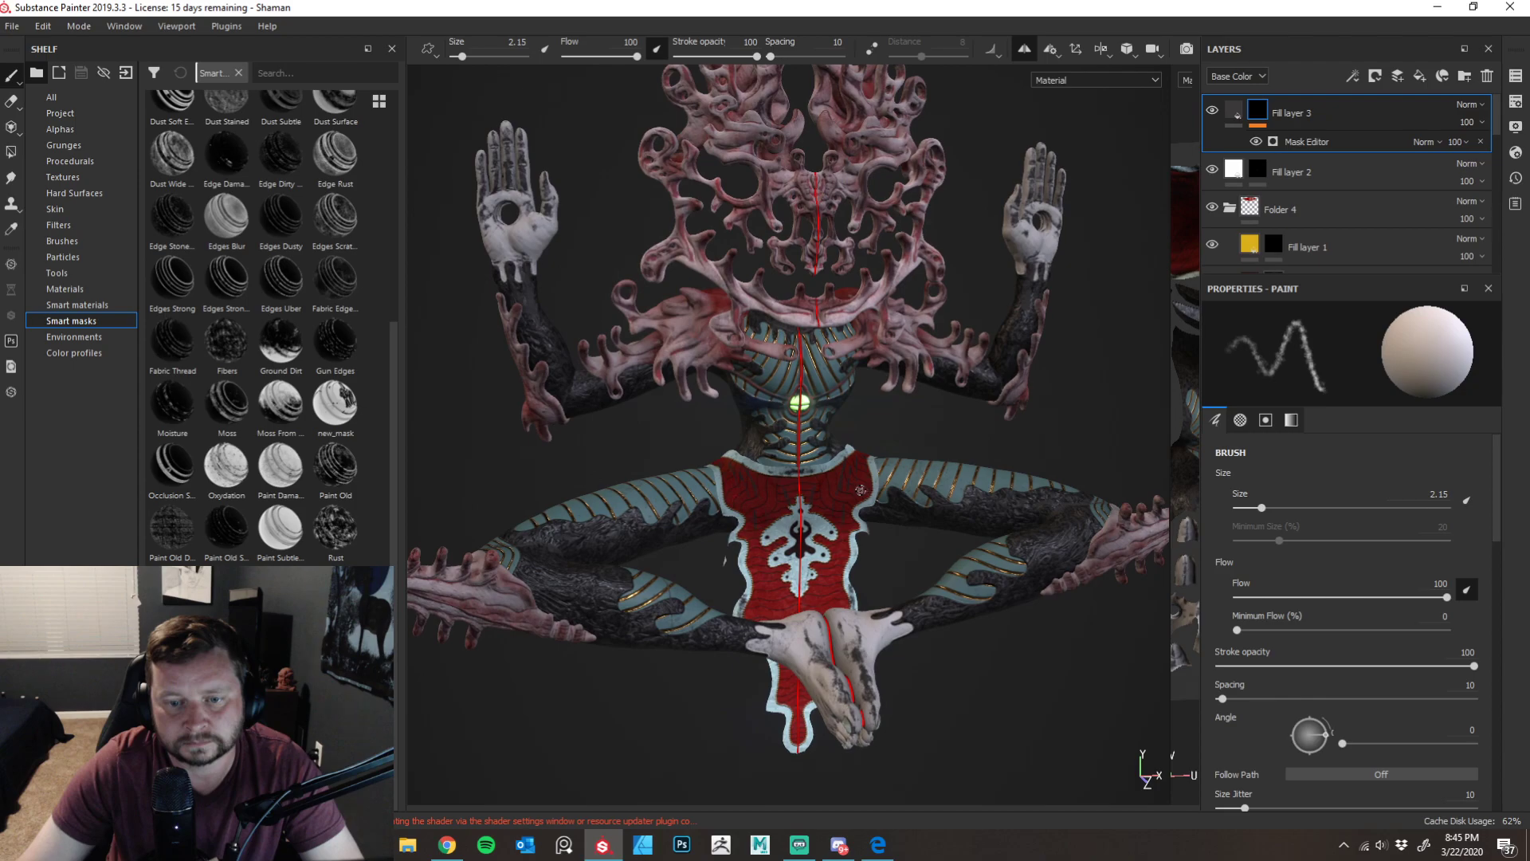
- Set the Global Balance to 0.7 and Global Contrast to 0.64 in Fill layer 3's Mask Editor generator
scroll(657, 488, "up", 8)
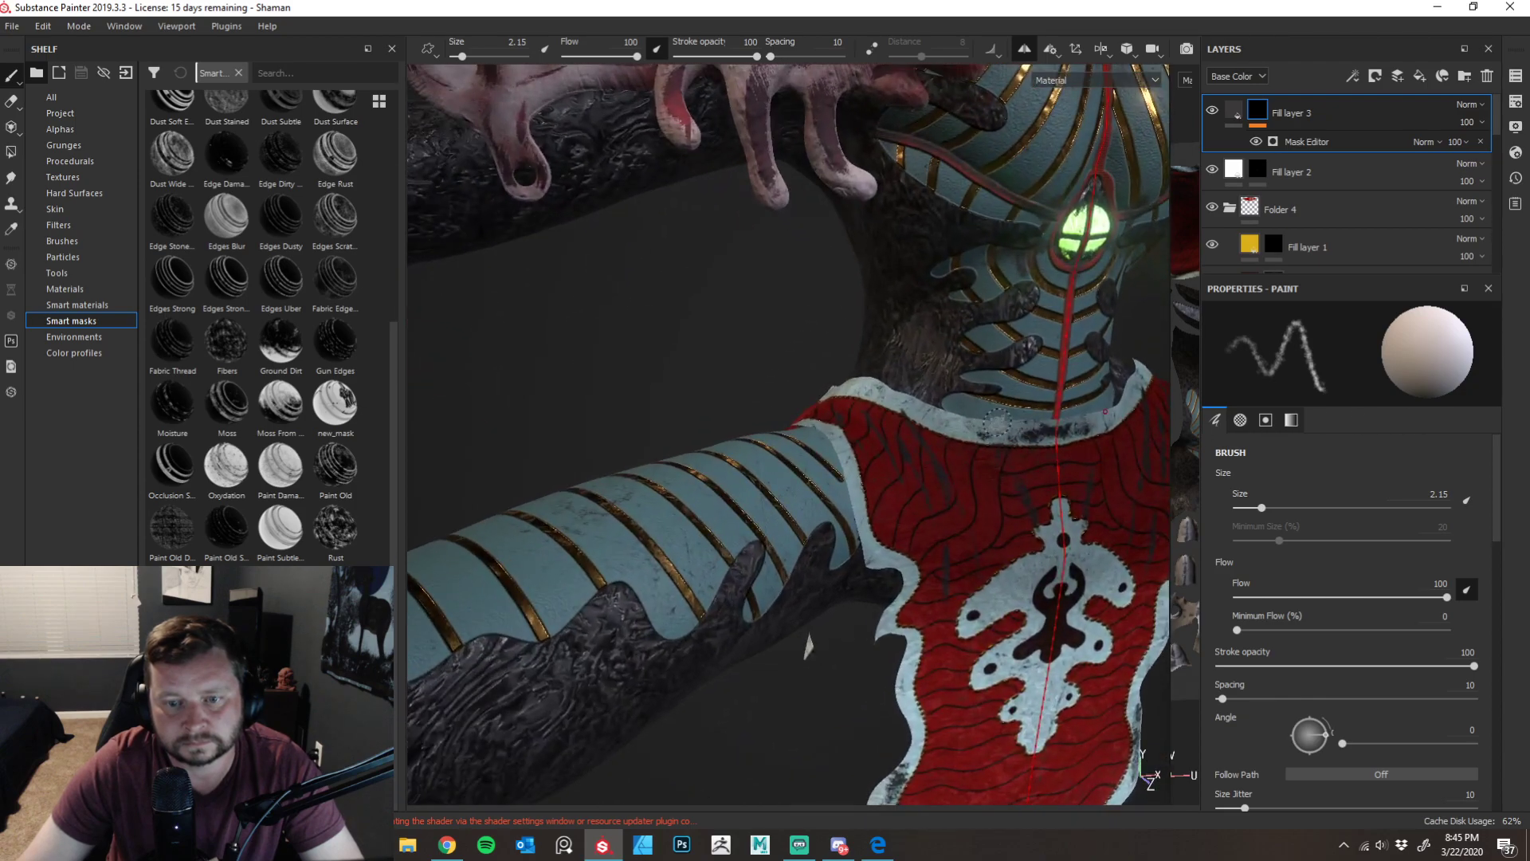
middle_click_drag(720, 542, 752, 494, "alt")
right_click_drag(752, 494, 845, 486, "alt")
left_click_drag(844, 486, 874, 395, "alt")
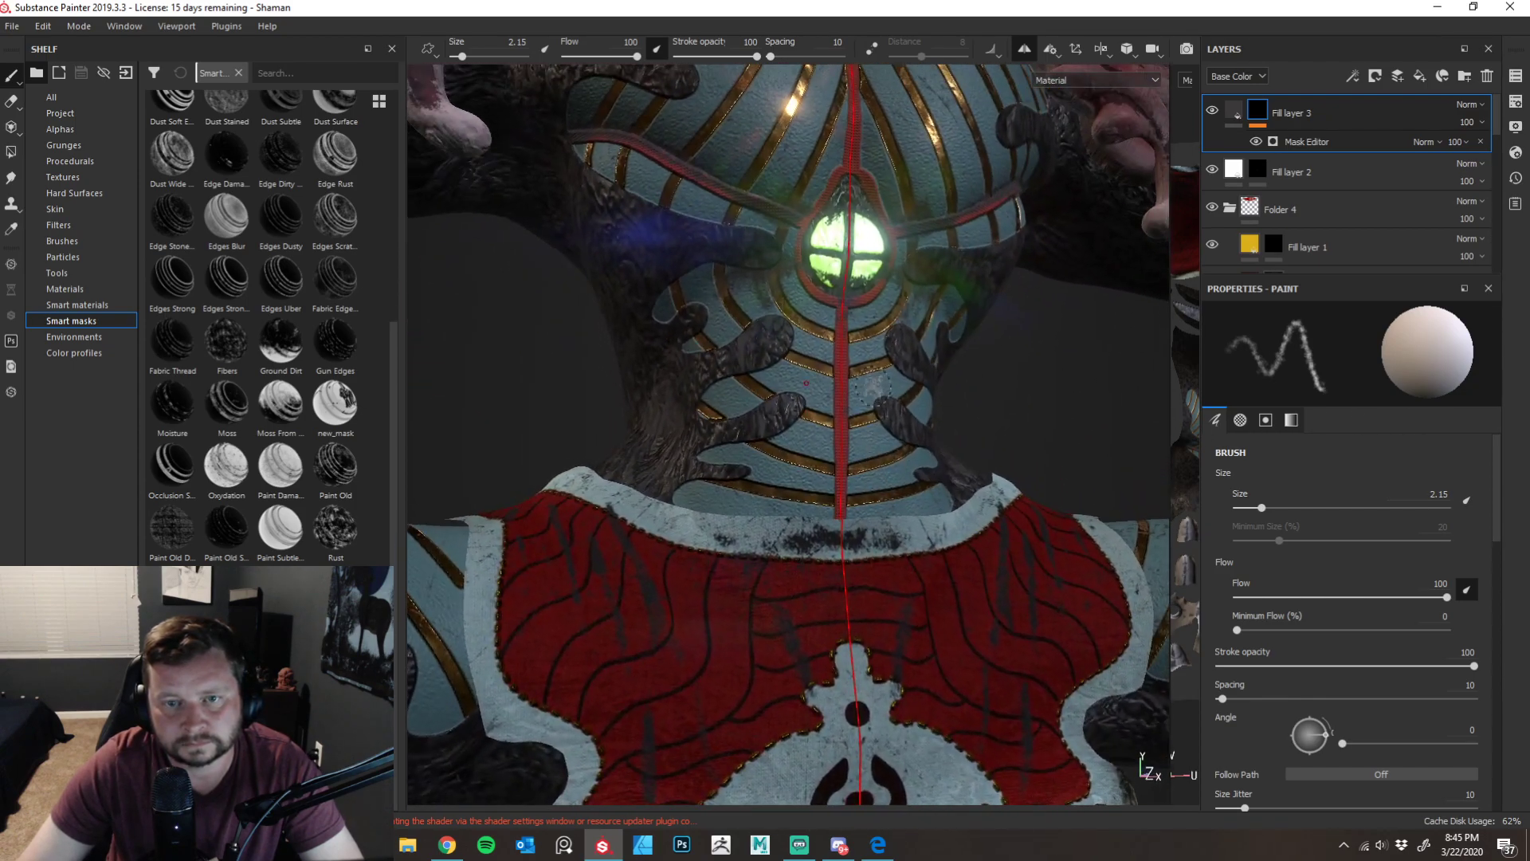
middle_click_drag(881, 333, 773, 550, "alt")
scroll(773, 550, "down", 4)
left_click_drag(773, 550, 656, 464, "alt")
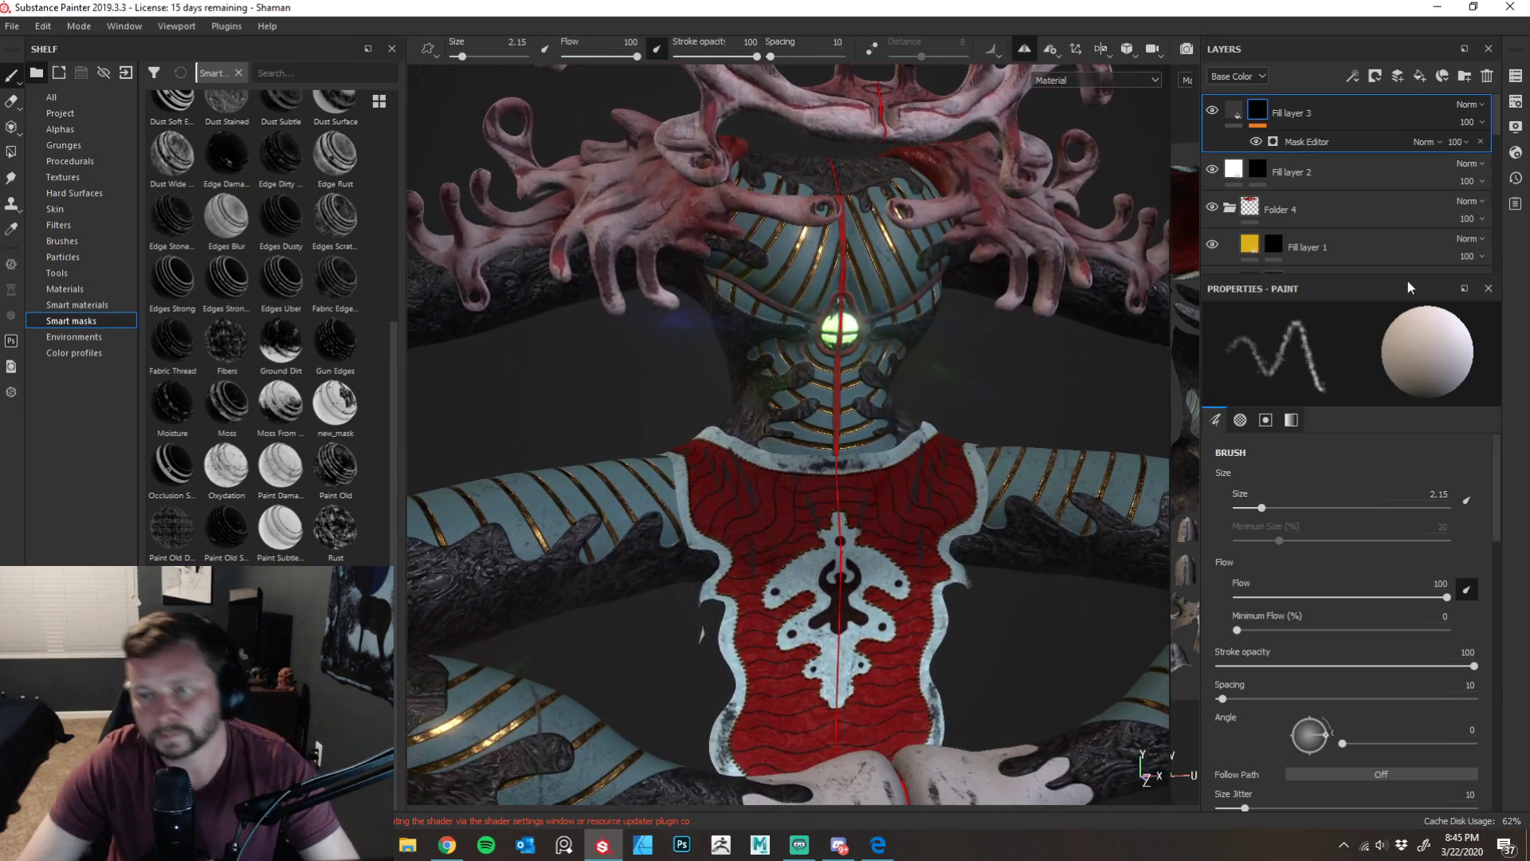
left_click(1306, 142)
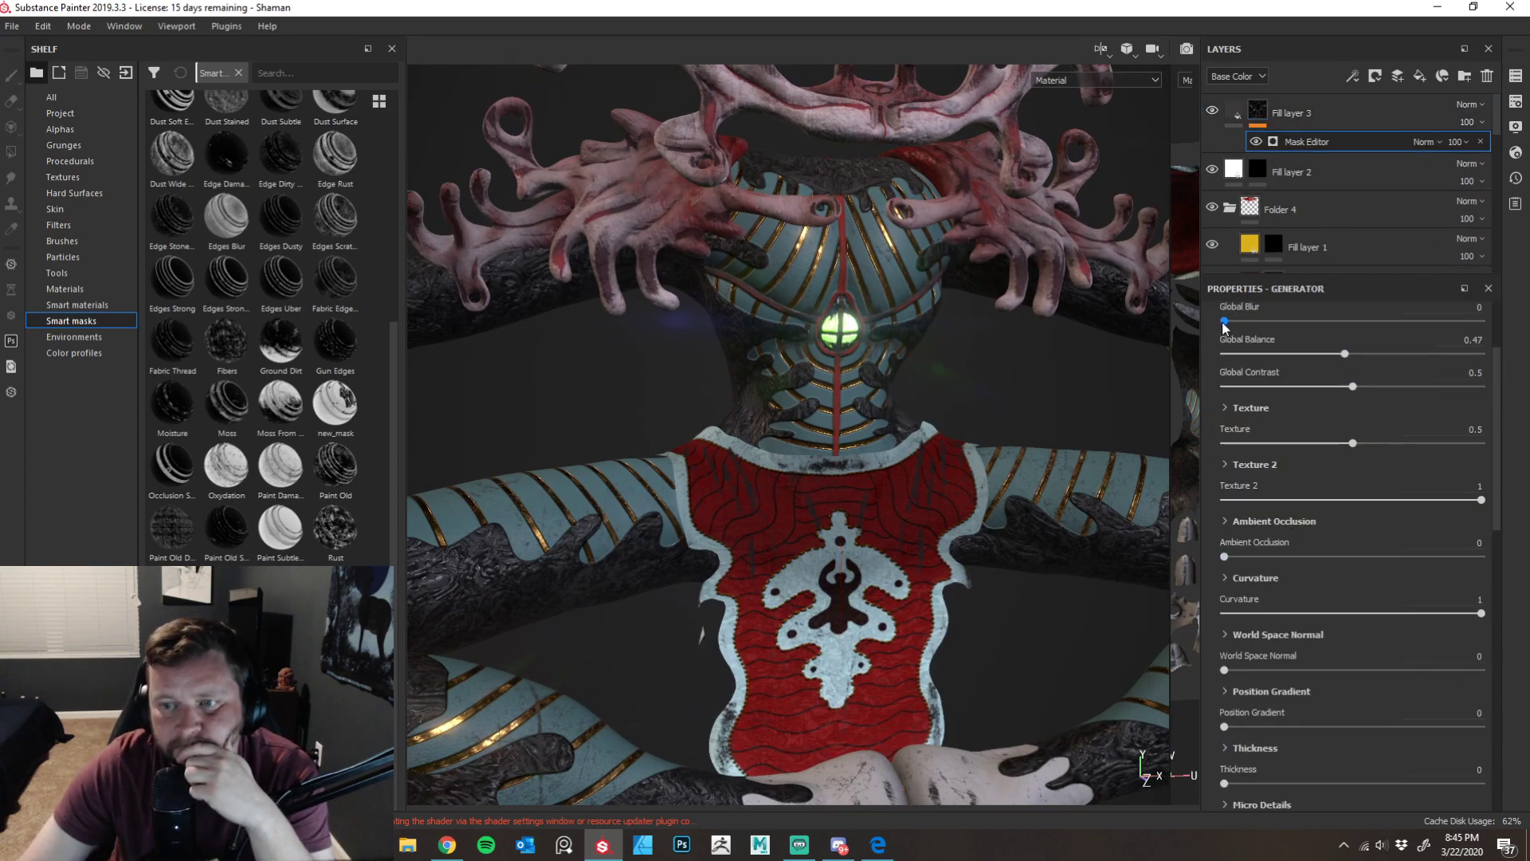
left_click_drag(1343, 354, 1395, 353)
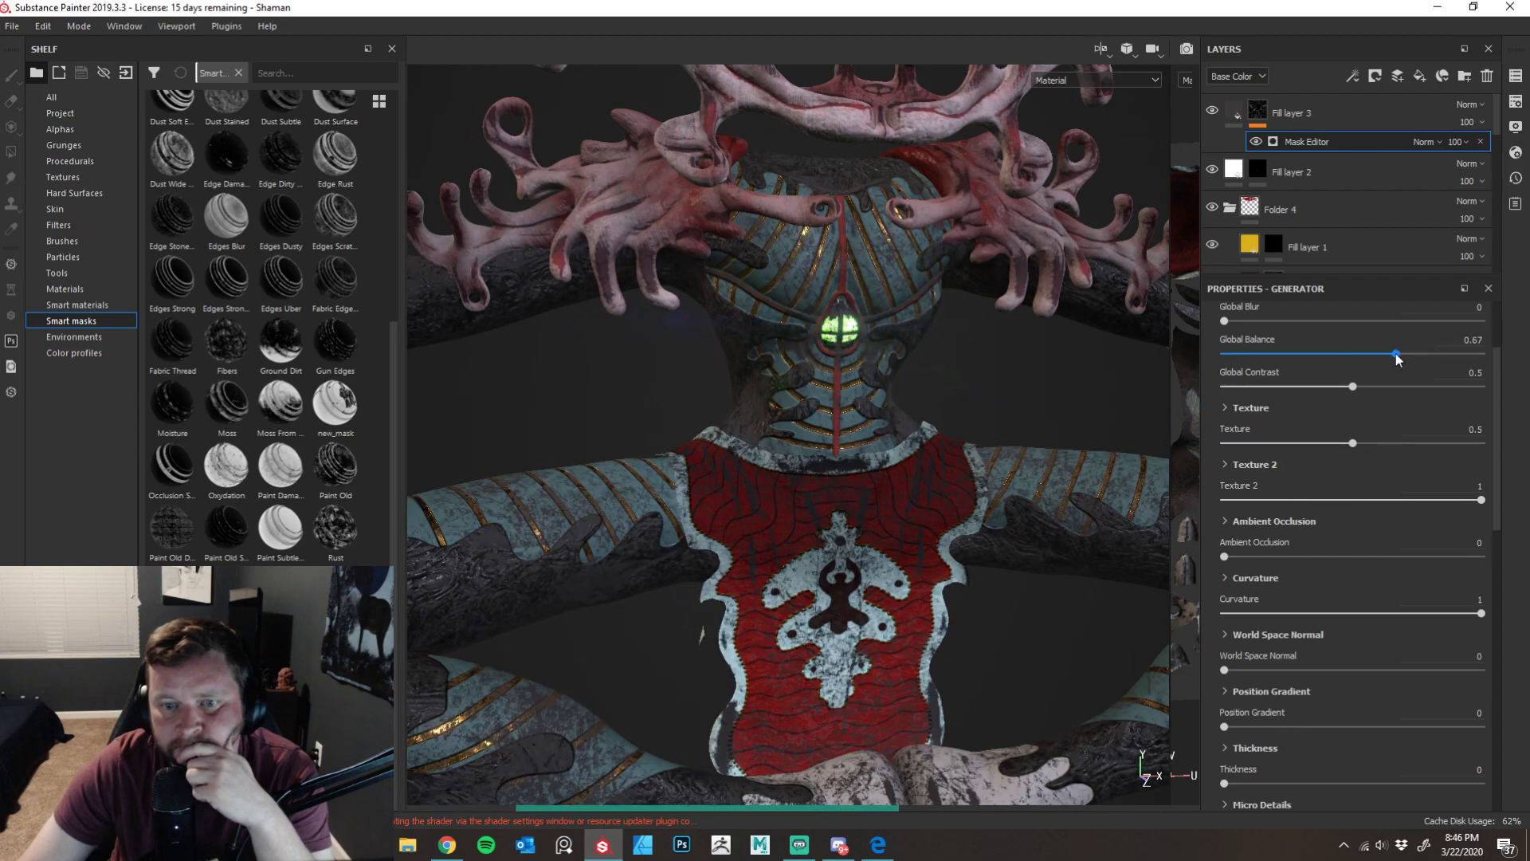
left_click(1404, 354)
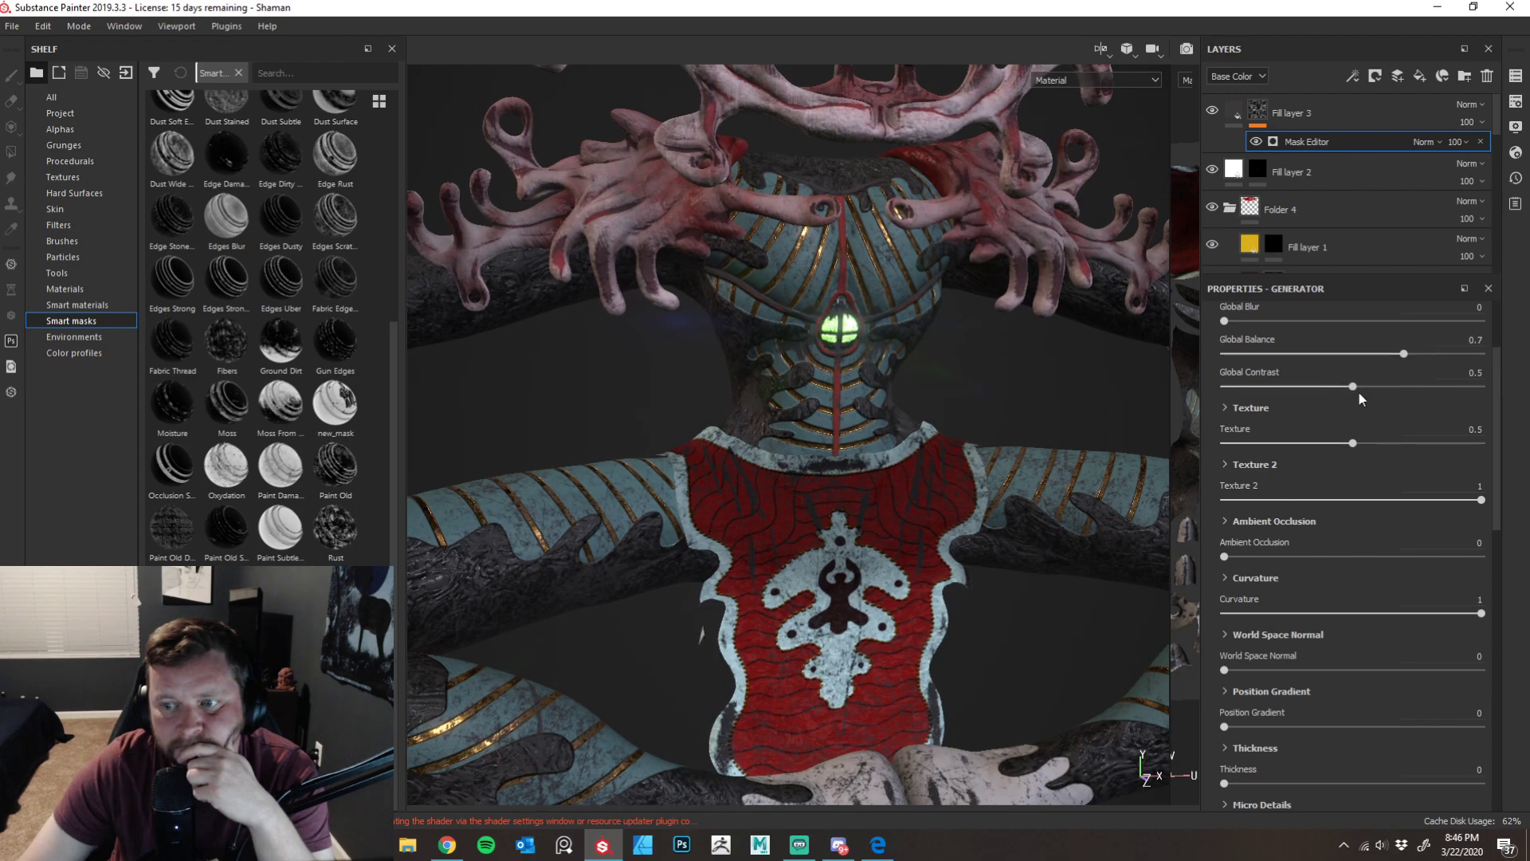
left_click_drag(1355, 385, 1415, 387)
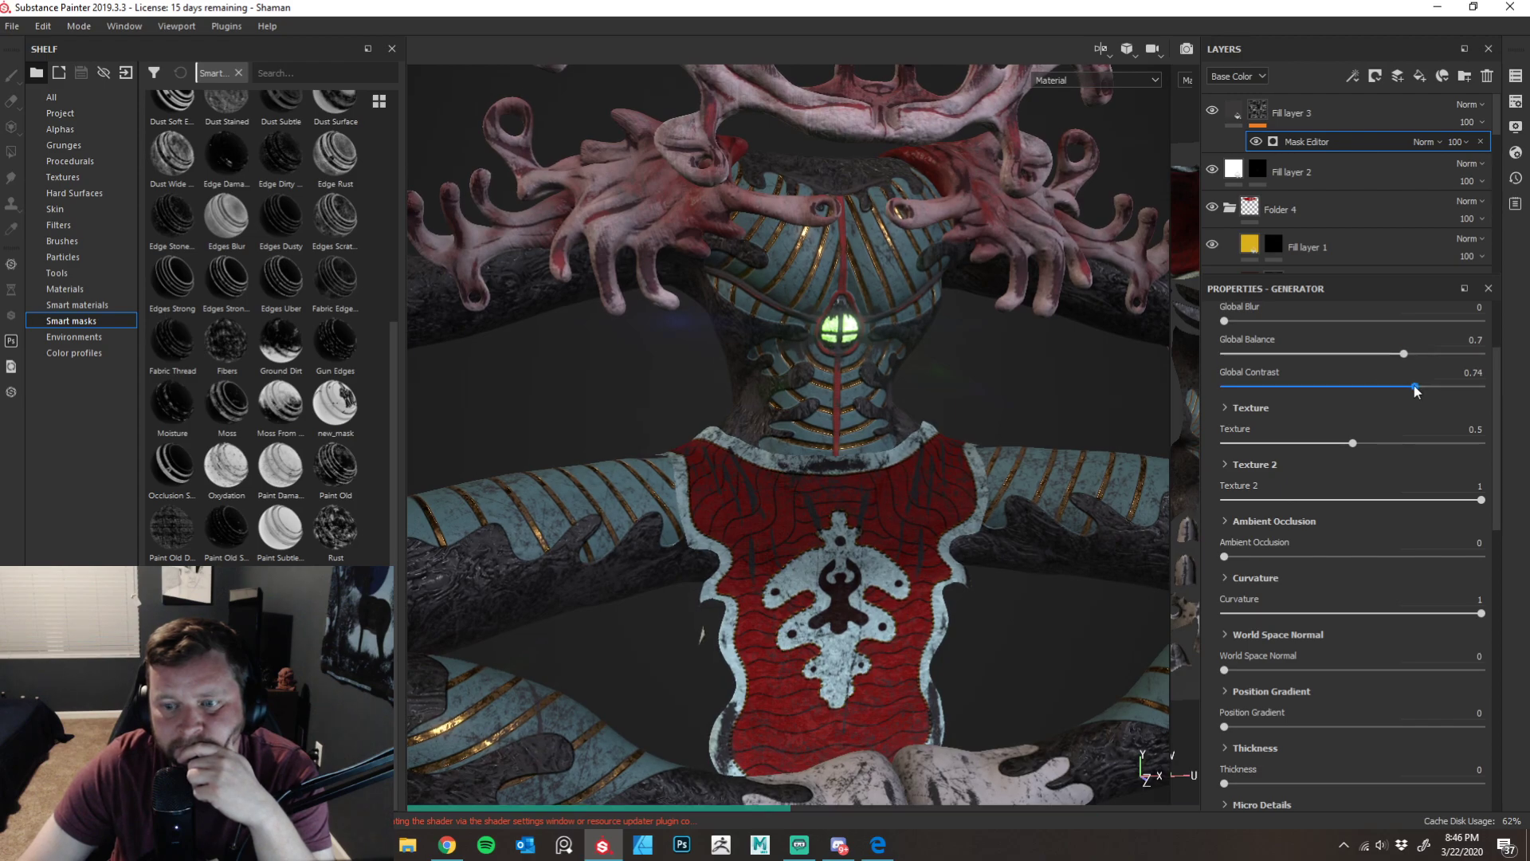
left_click(1388, 386)
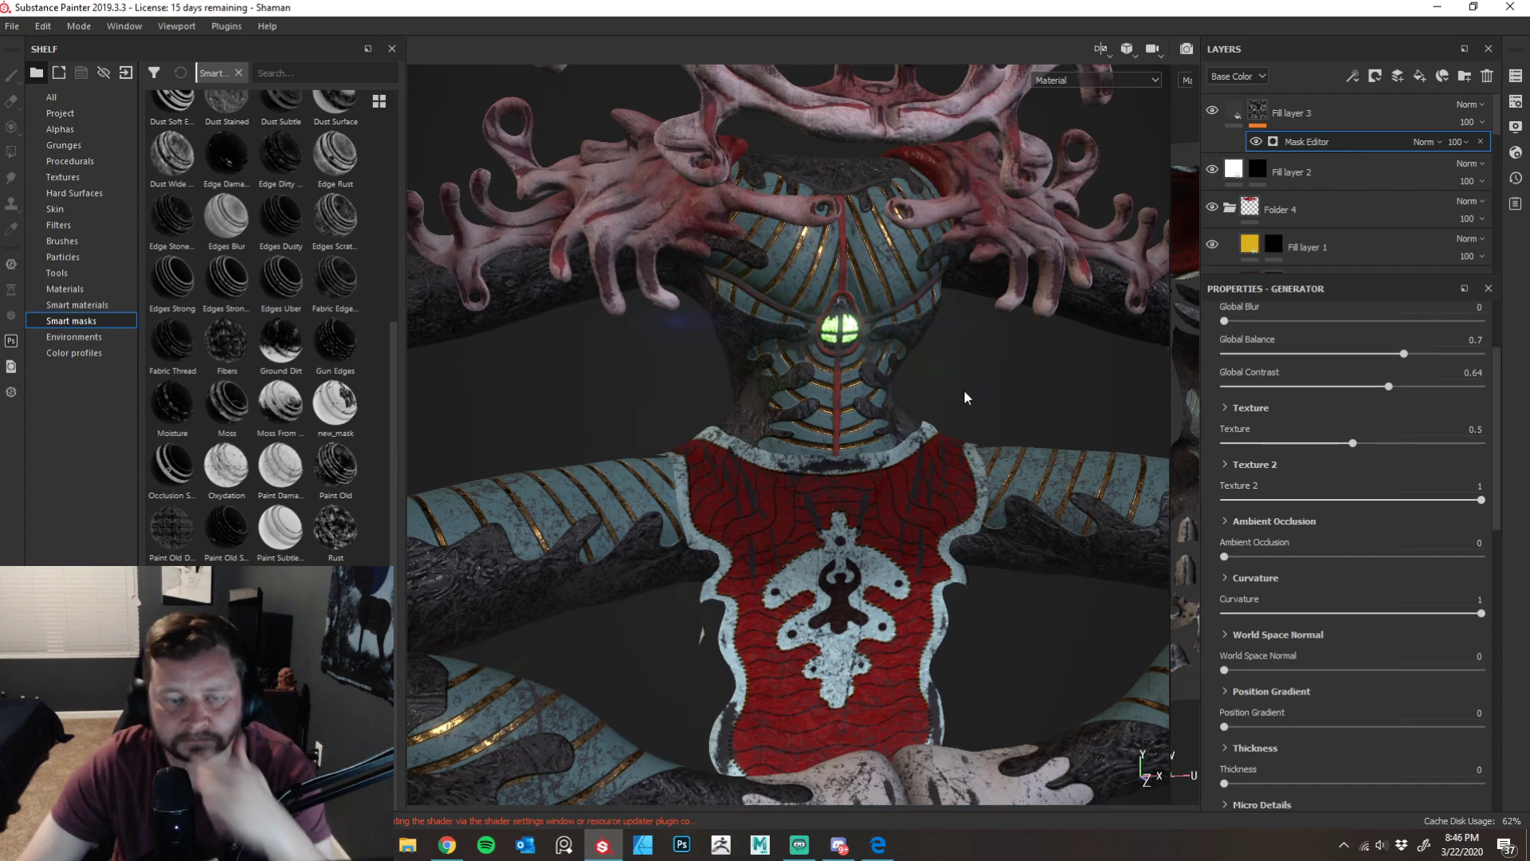
- Set the Mask Editor's Ambient Occlusion to 1 and Curvature to 0.41
left_click_drag(880, 403, 900, 414, "alt")
right_click_drag(900, 414, 625, 413, "alt")
left_click_drag(625, 413, 898, 420, "alt")
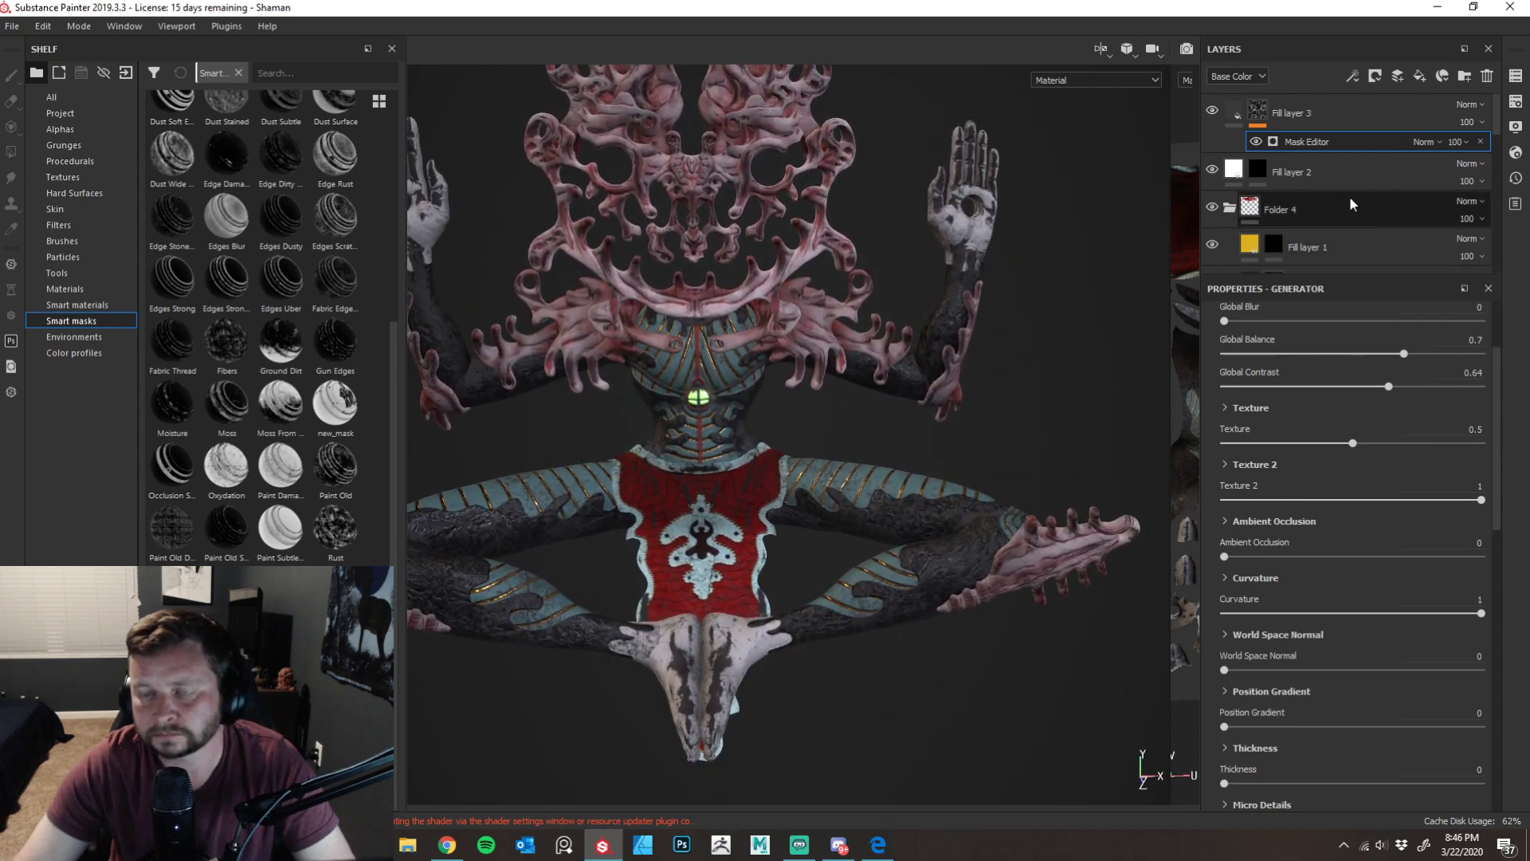
left_click_drag(1036, 398, 1072, 404, "alt")
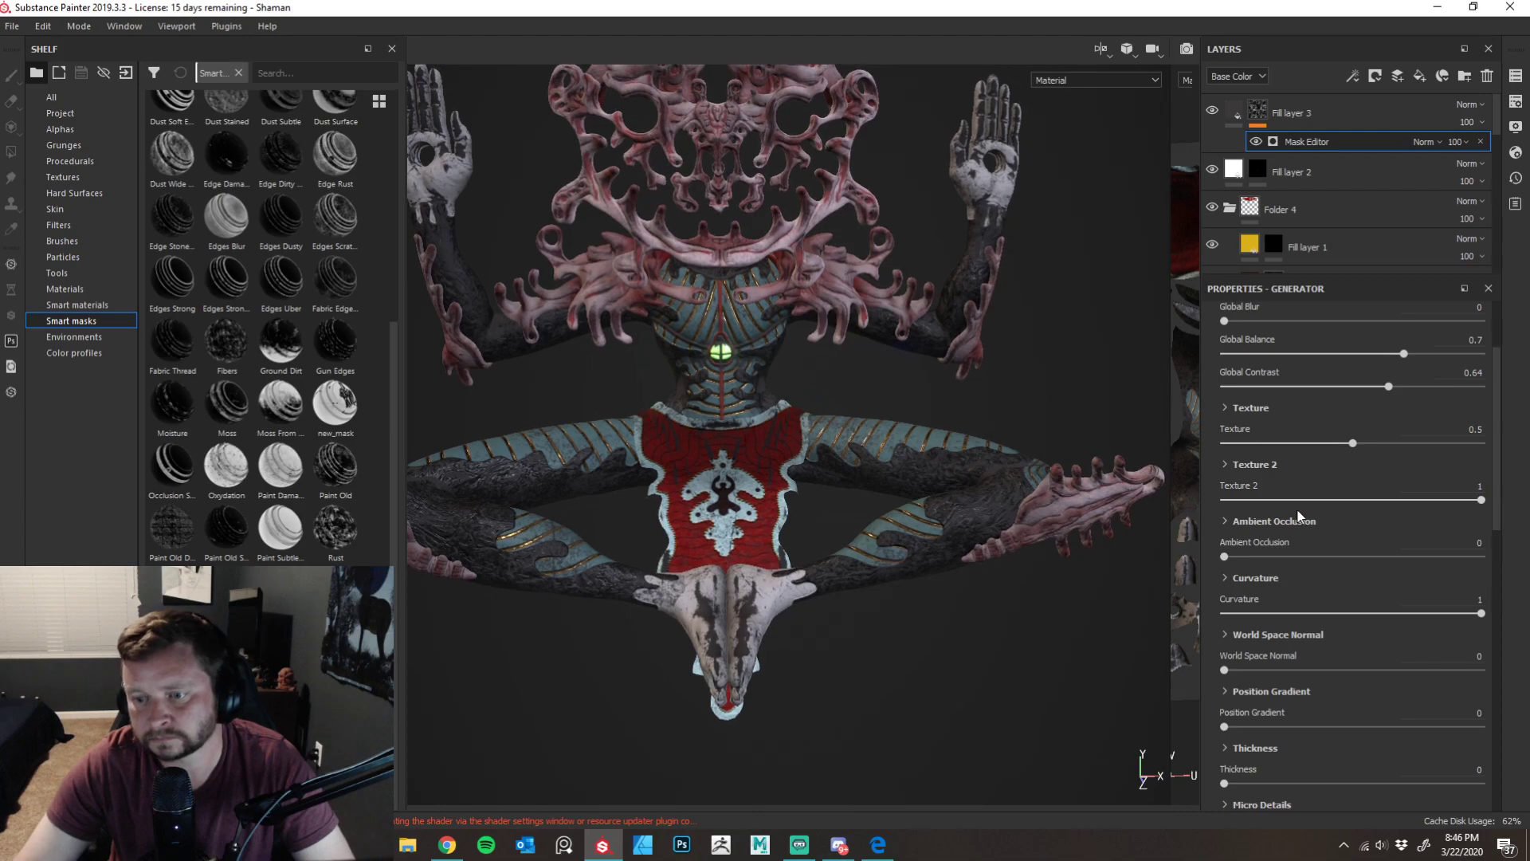
left_click_drag(1308, 556, 1484, 556)
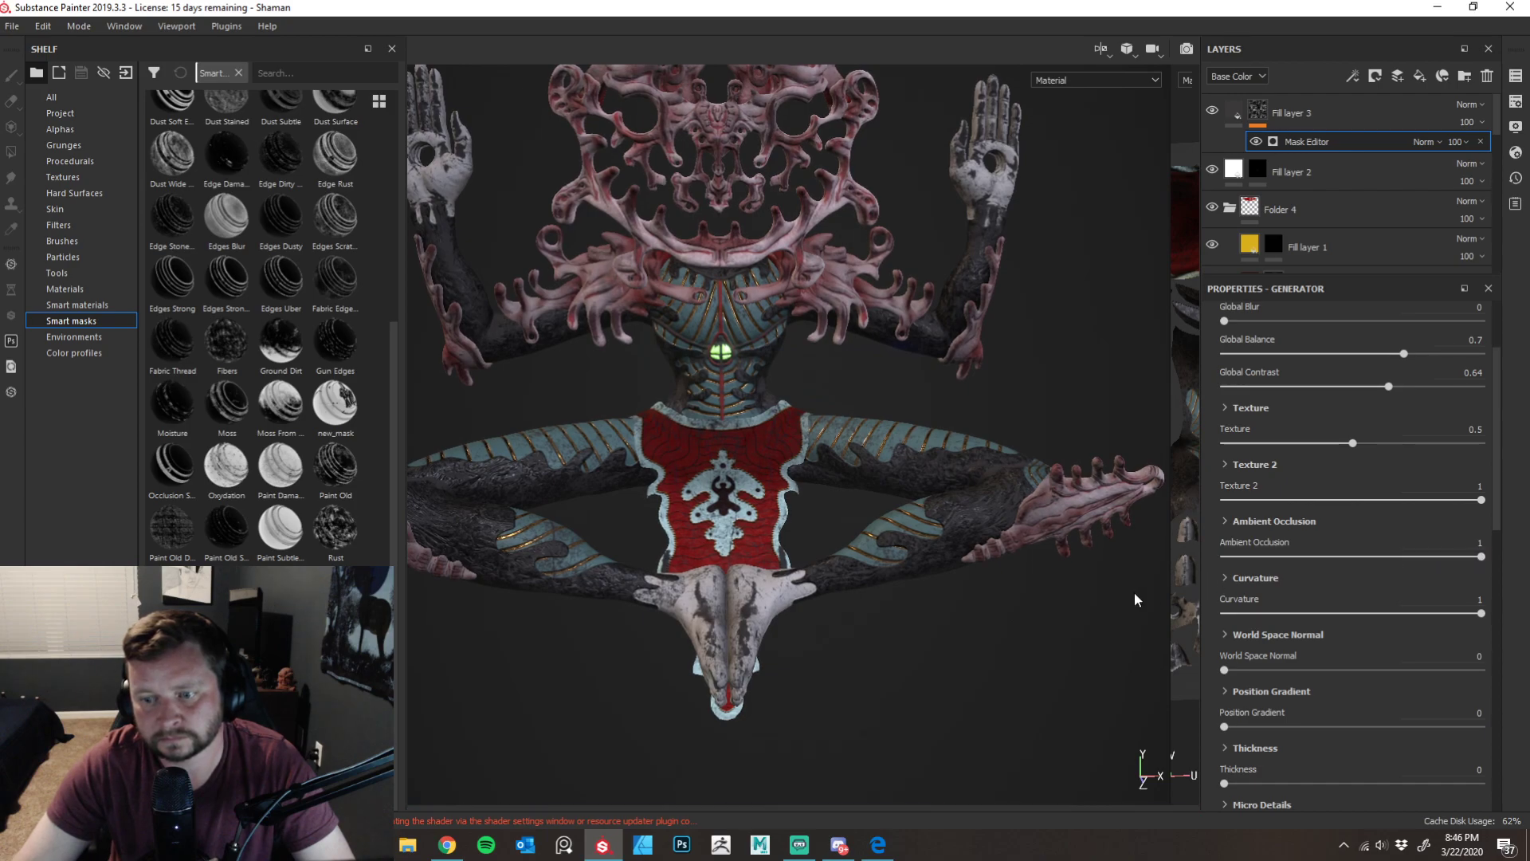
left_click_drag(1074, 634, 1078, 636, "alt")
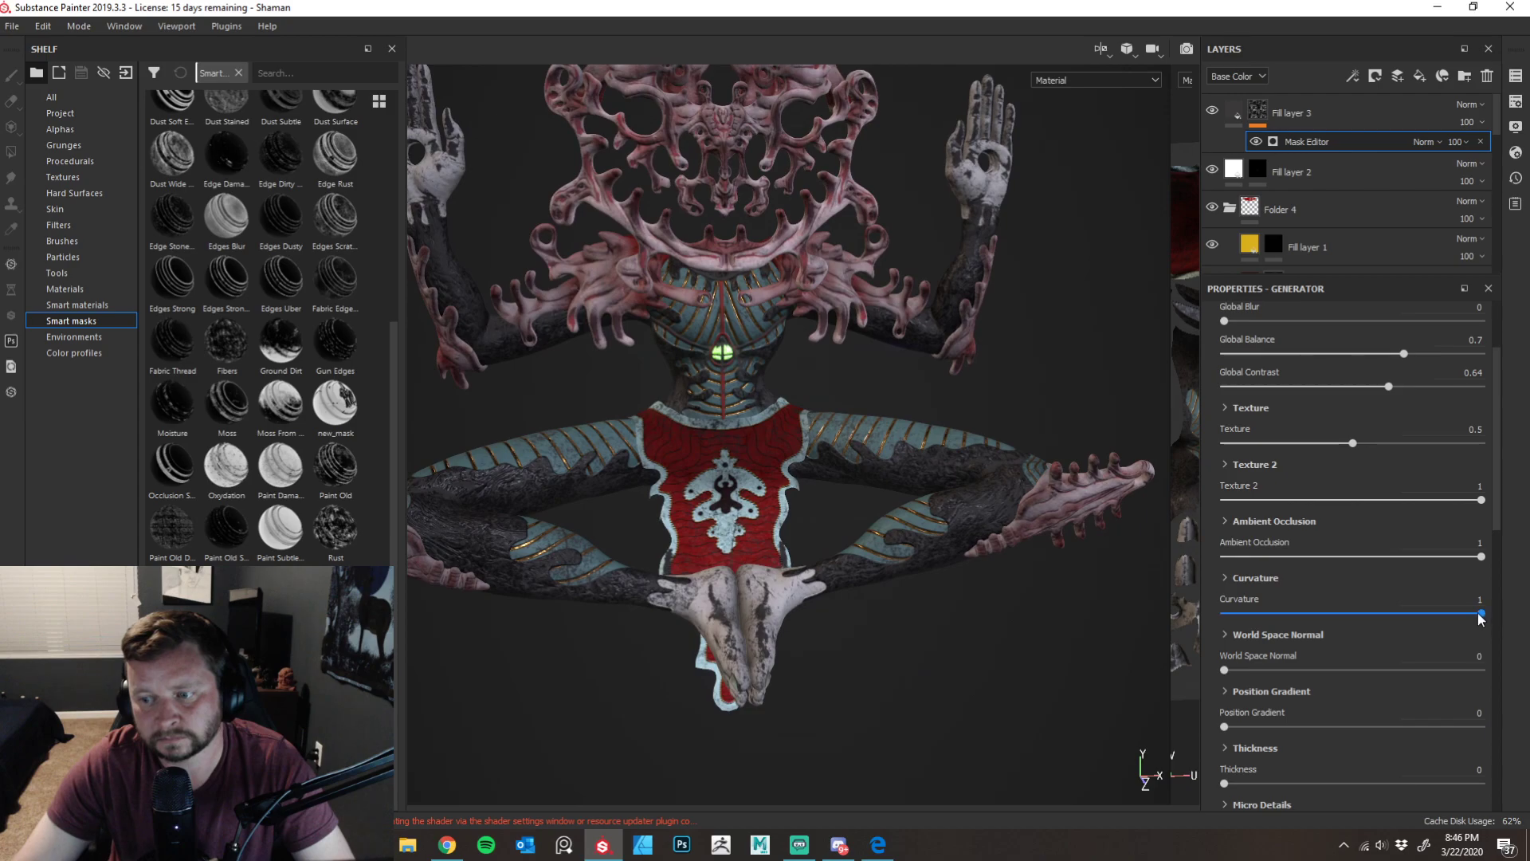
left_click_drag(1407, 615, 1365, 615)
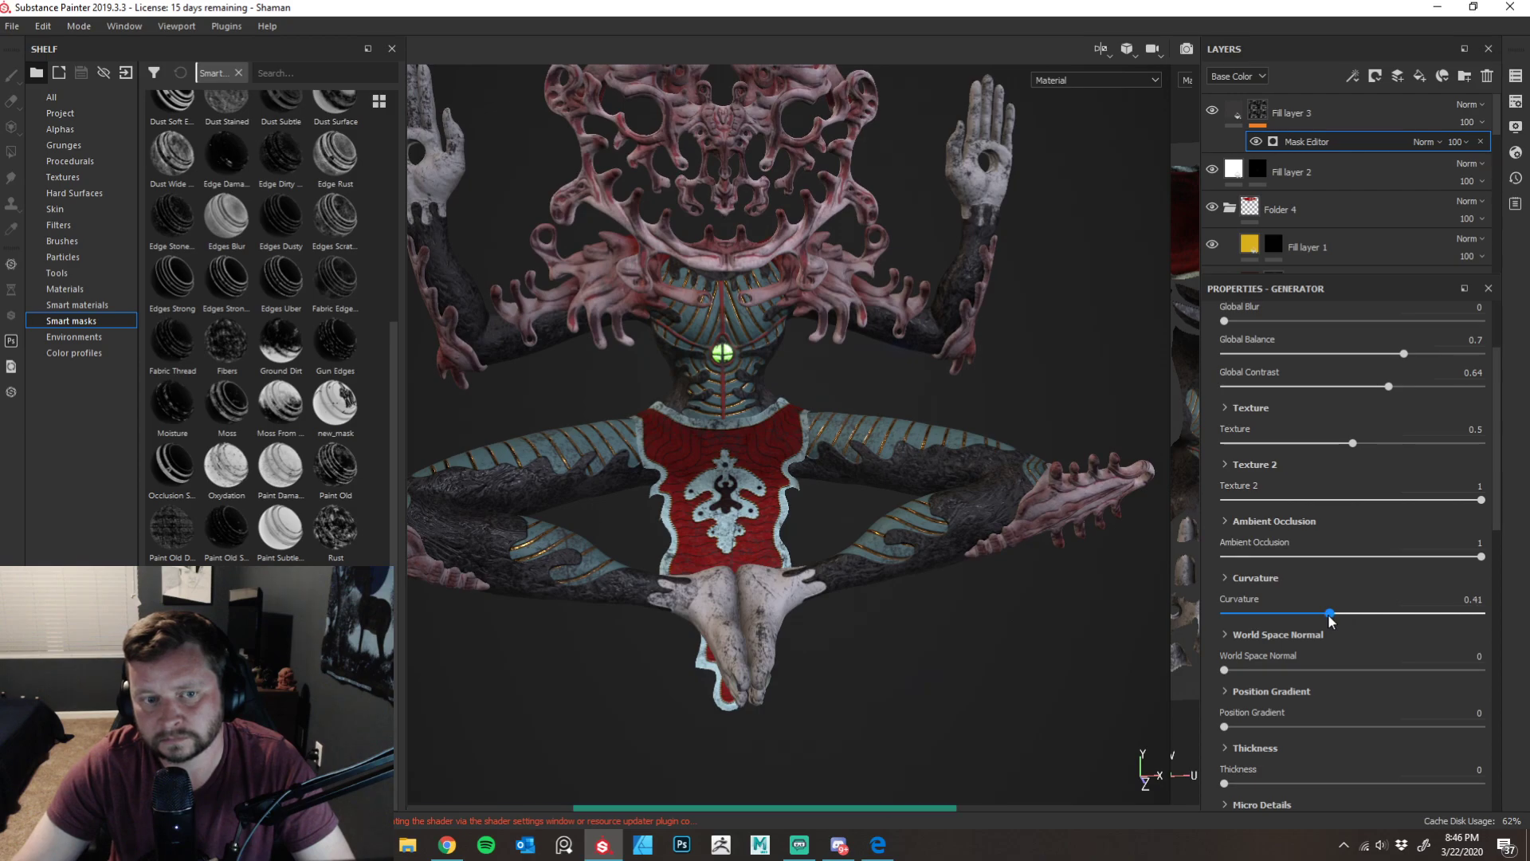
- Lower the opacity of Fill layer 3 to 25
left_click_drag(726, 425, 587, 399, "alt")
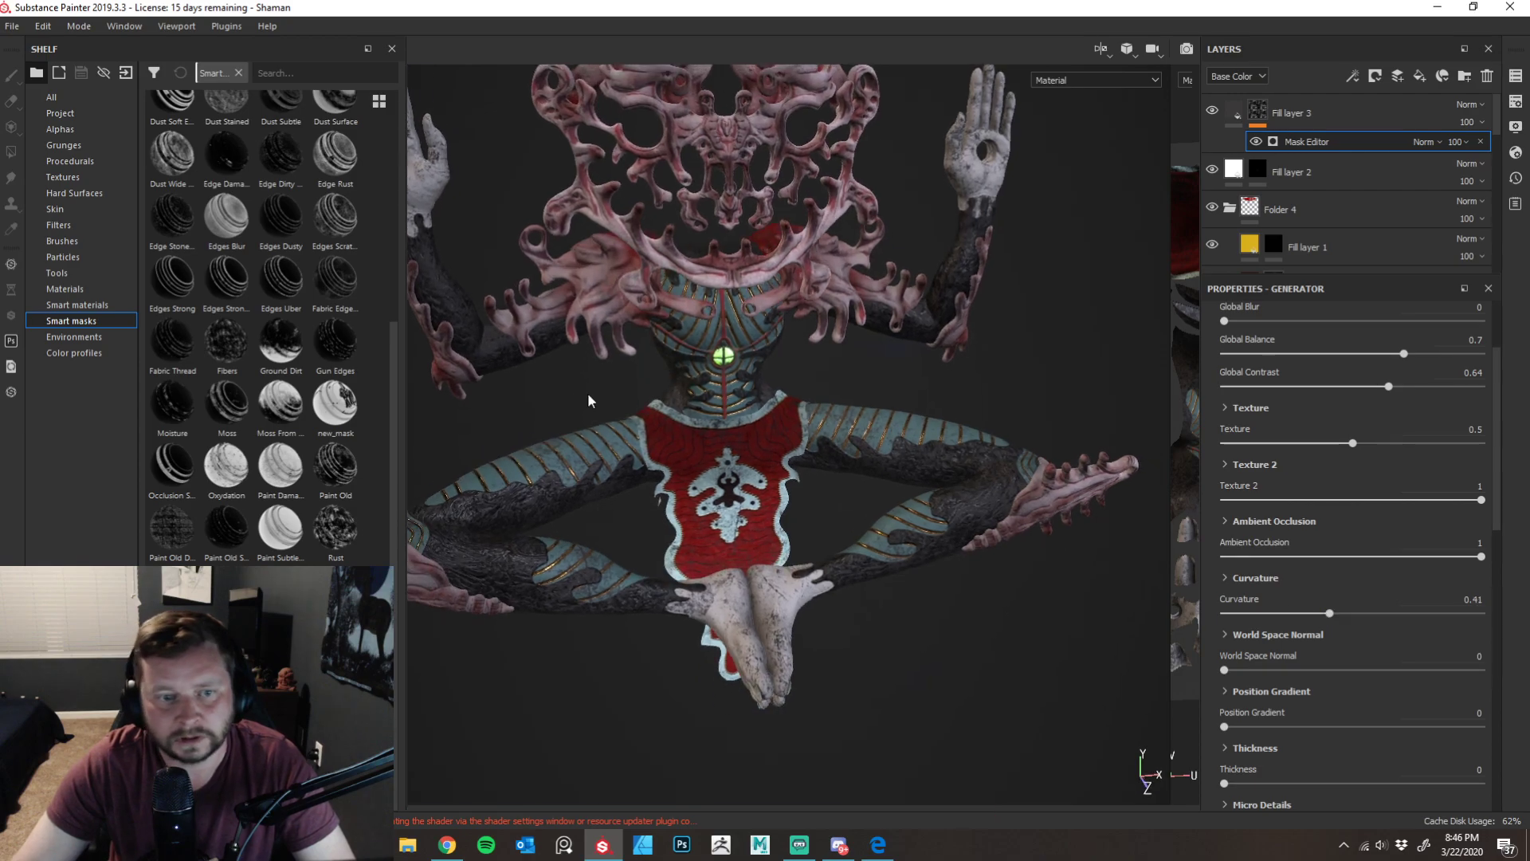
middle_click_drag(600, 407, 765, 533, "alt")
right_click_drag(562, 447, 747, 514, "alt")
middle_click_drag(747, 514, 769, 493, "alt")
left_click_drag(768, 492, 835, 482, "alt")
right_click_drag(835, 482, 765, 433, "alt")
middle_click_drag(765, 433, 828, 247, "alt")
middle_click_drag(925, 275, 816, 262, "alt")
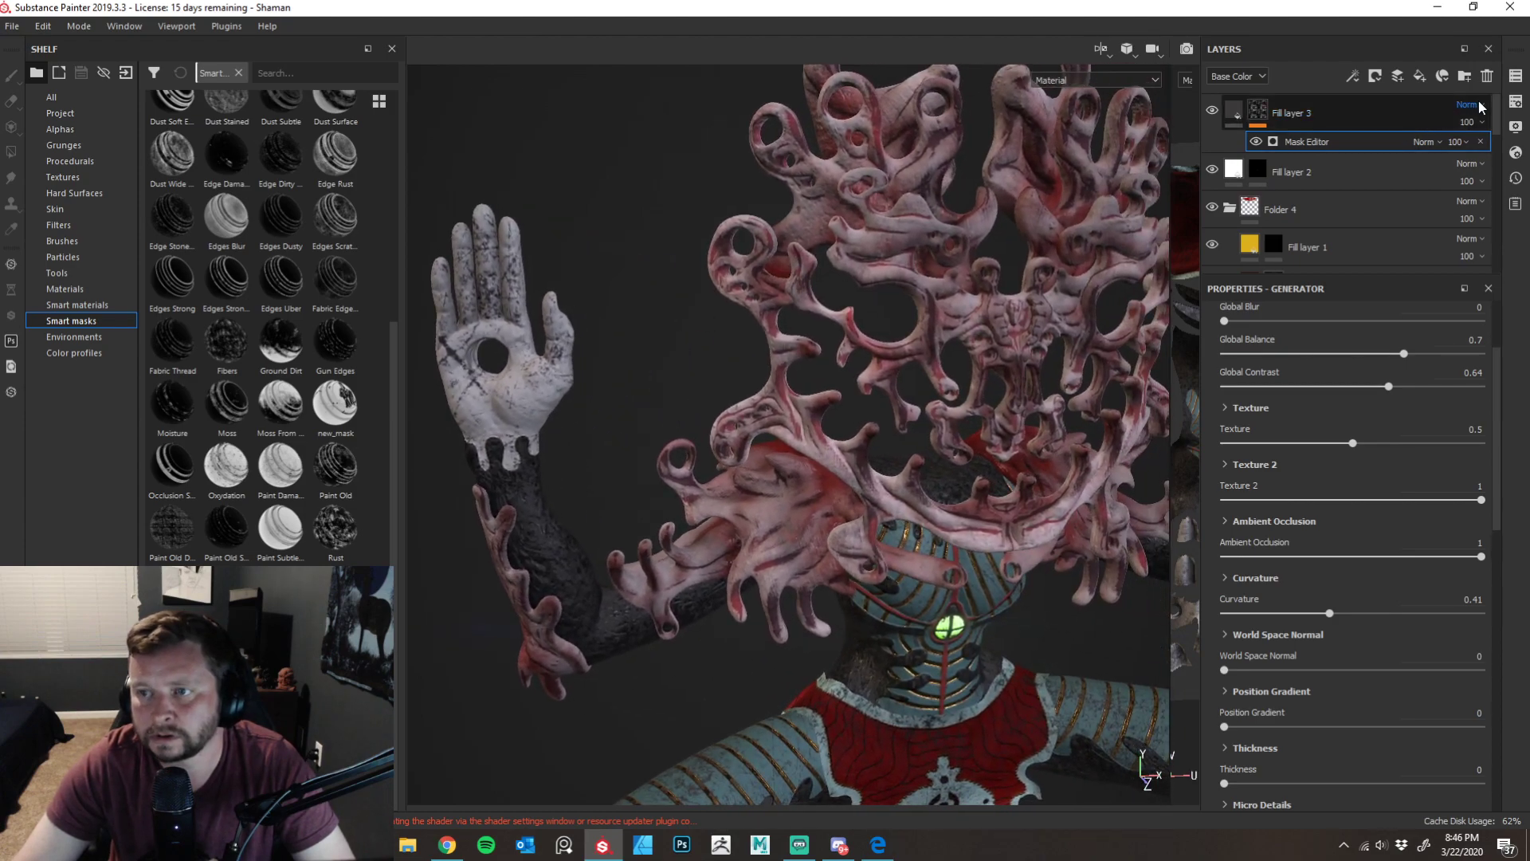
left_click_drag(1485, 150, 1457, 147)
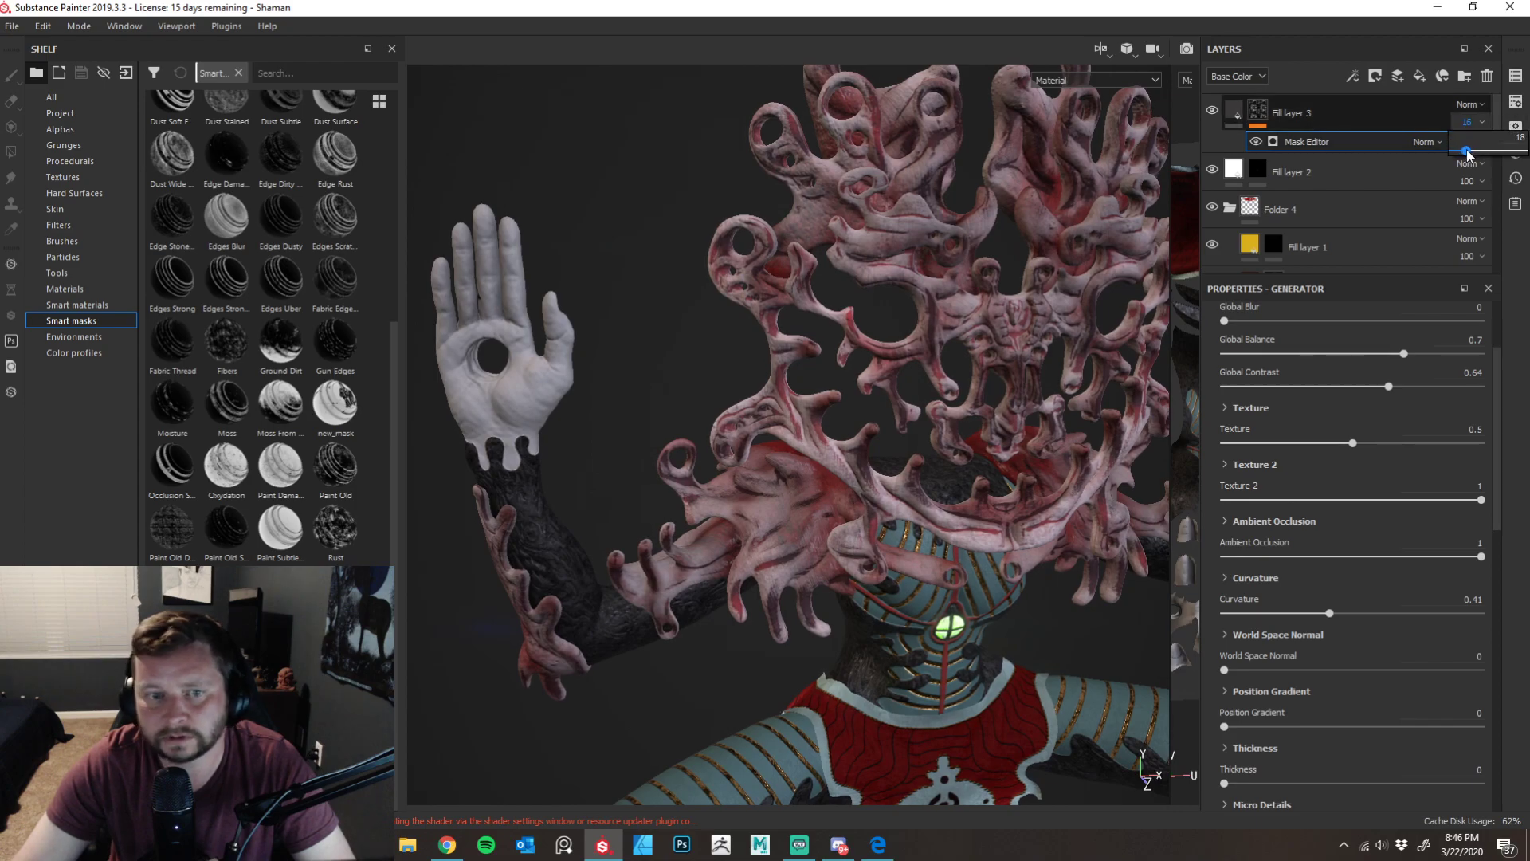
left_click_drag(1467, 151, 1472, 155)
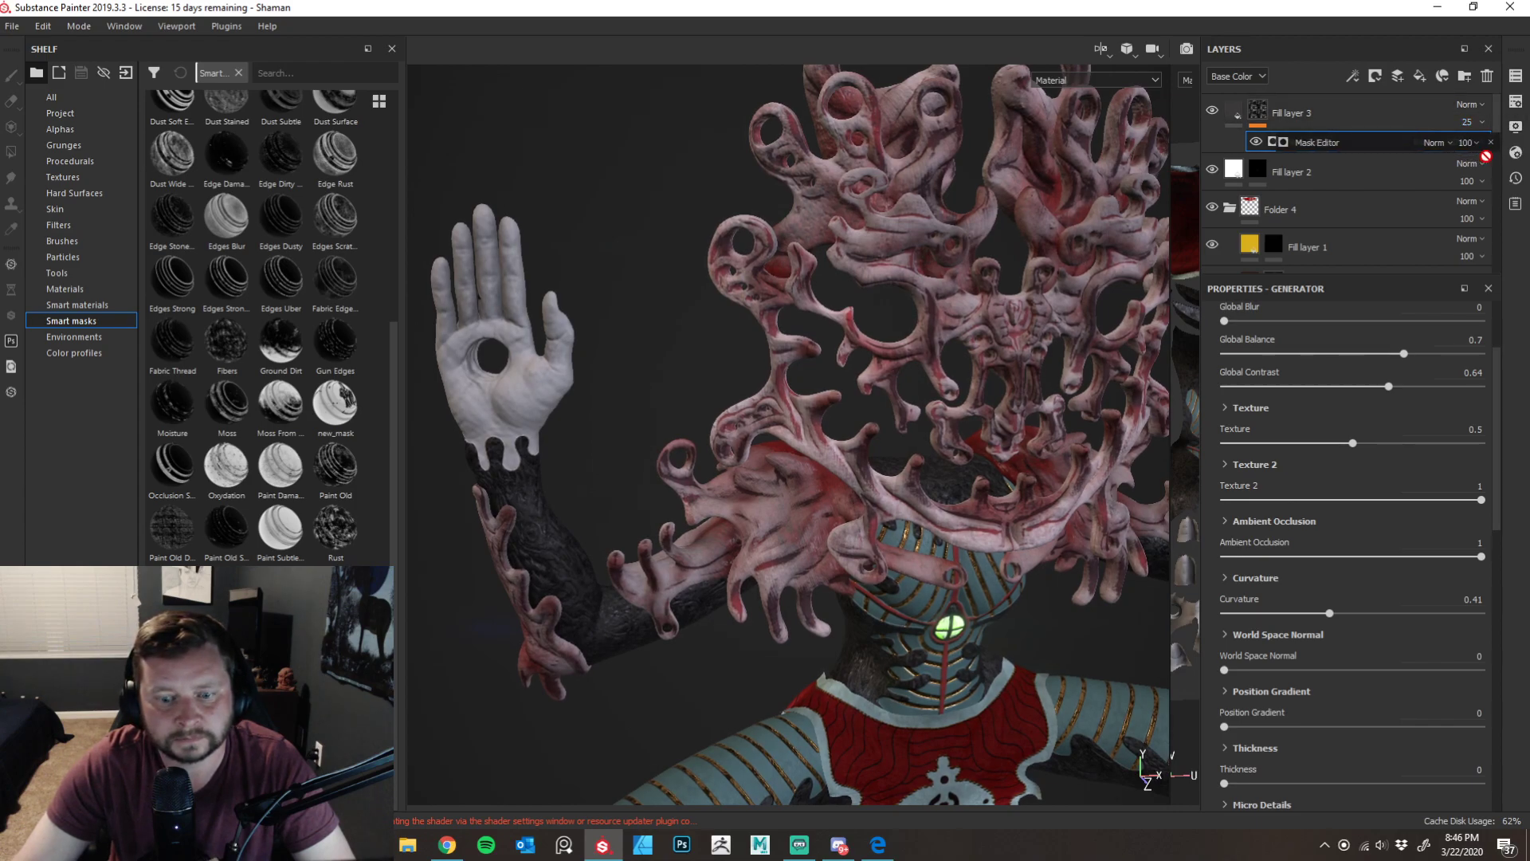
left_click_drag(1482, 157, 1478, 158)
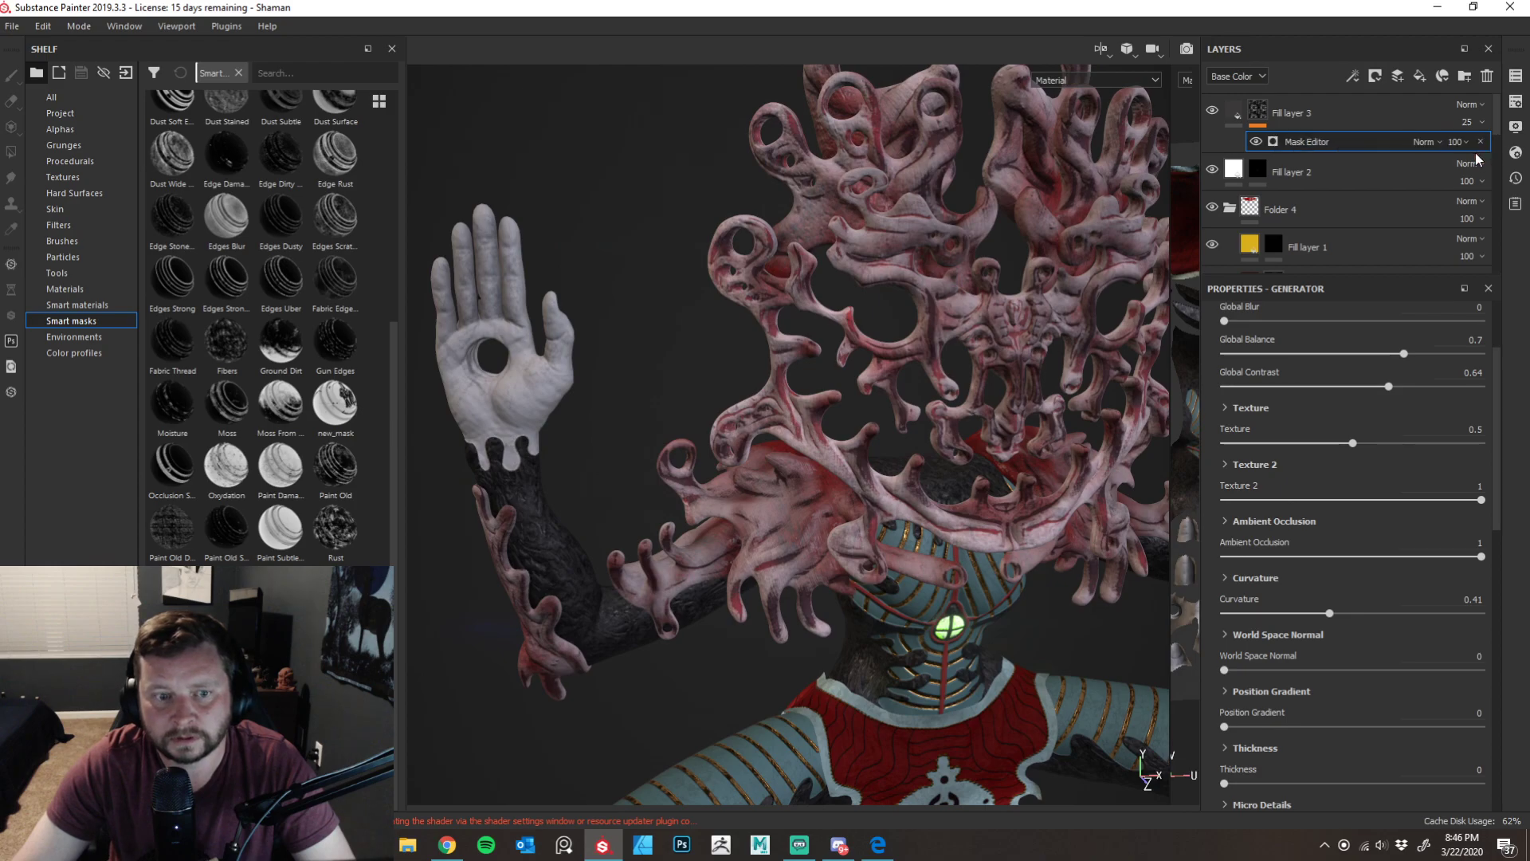
- Examine the softened dirt effect up close on the legs, torso and red cloth, and on the whole figure
middle_click_drag(699, 638, 618, 351, "alt")
right_click_drag(618, 351, 821, 678, "alt")
middle_click_drag(821, 677, 824, 518, "alt")
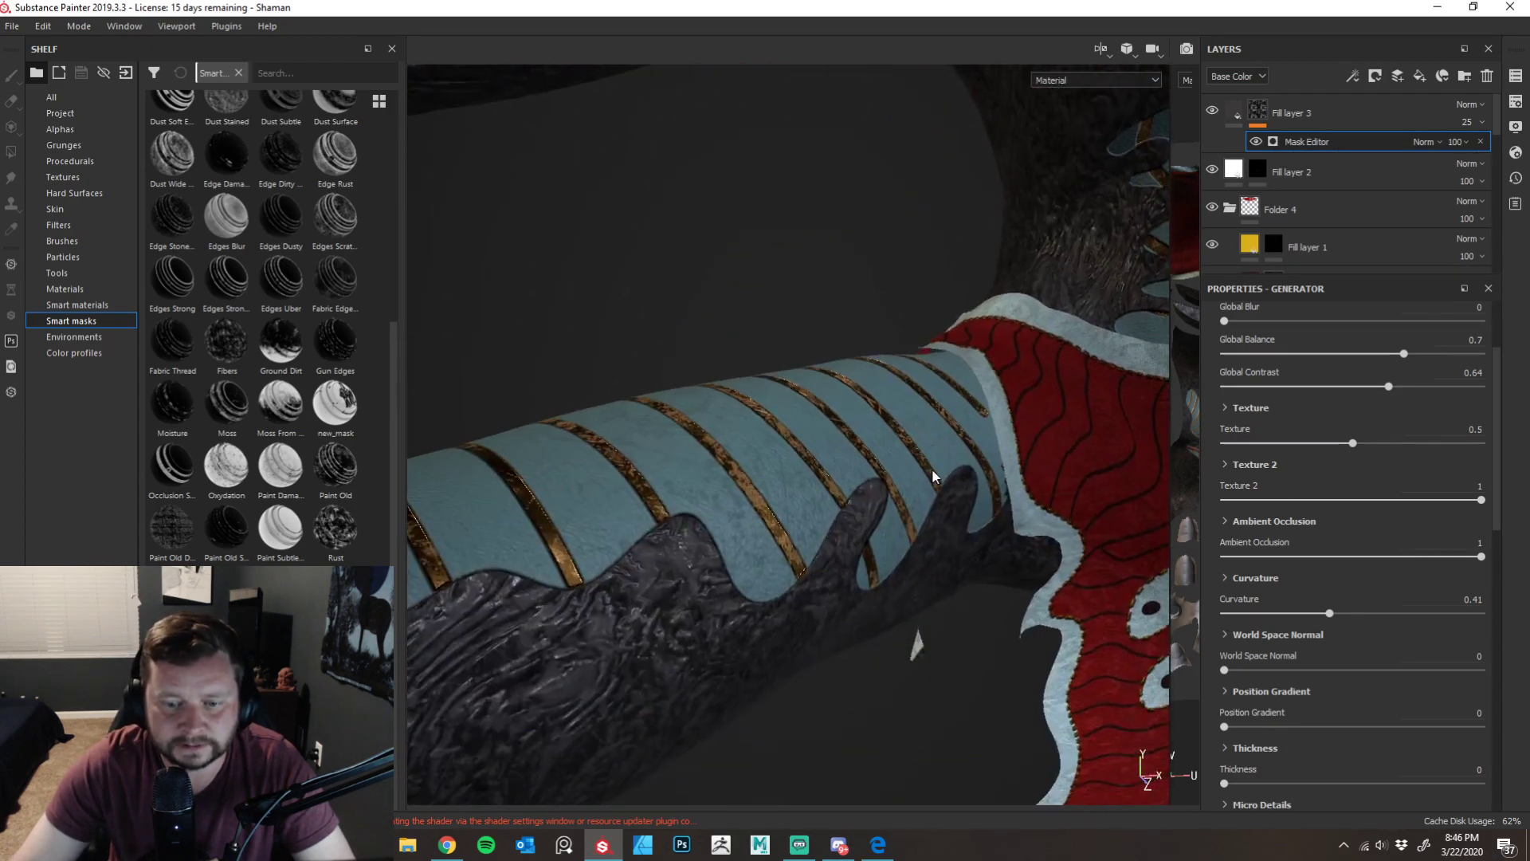
left_click_drag(791, 496, 877, 479, "alt")
middle_click_drag(877, 479, 1093, 577, "alt")
right_click_drag(1094, 577, 811, 524, "alt")
left_click_drag(811, 524, 874, 511, "alt")
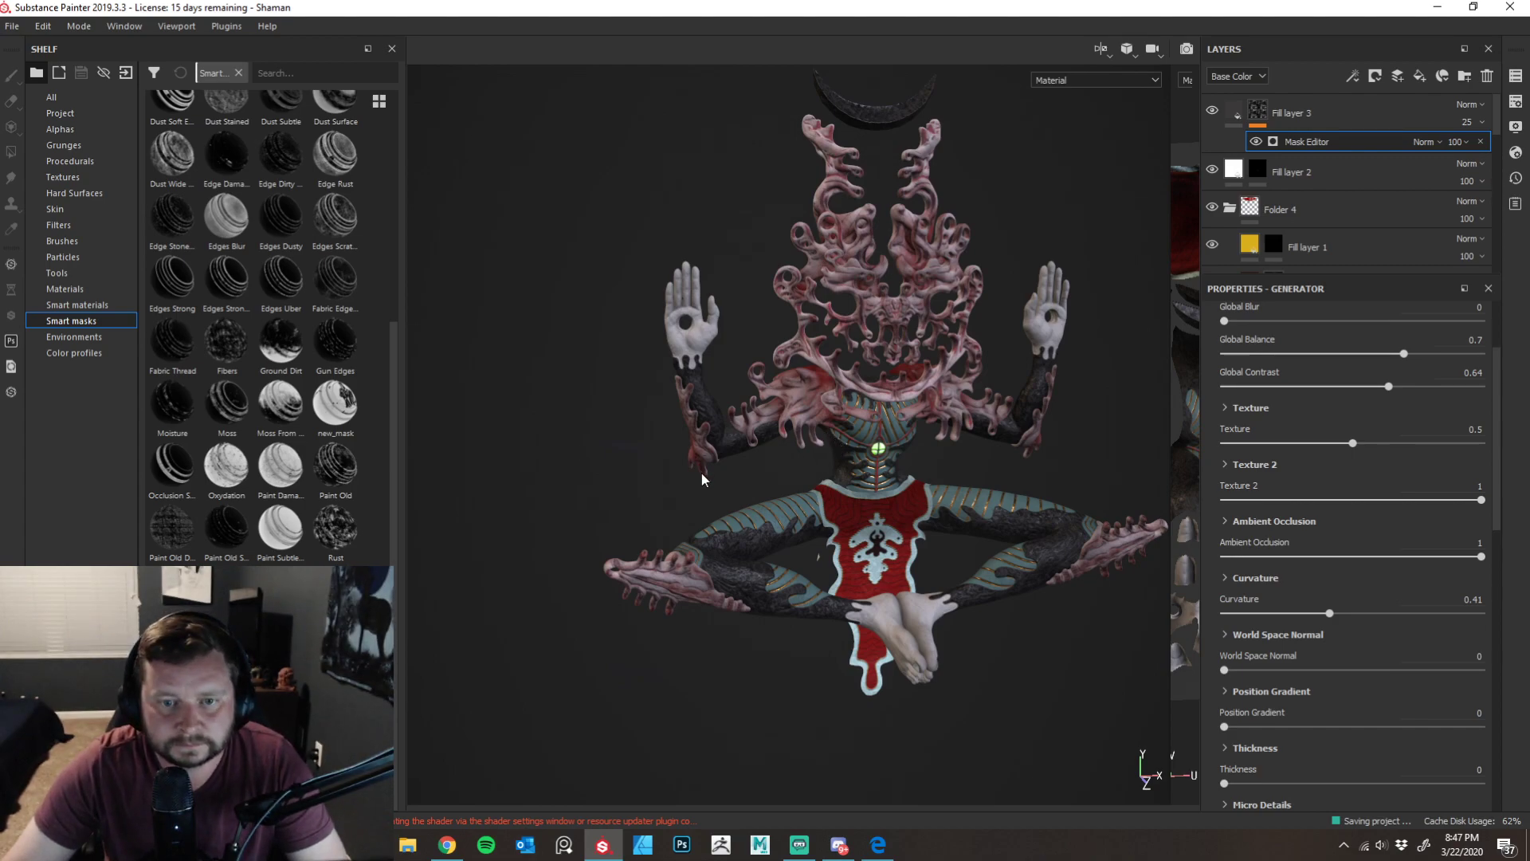
left_click_drag(703, 478, 794, 473, "alt")
middle_click_drag(794, 472, 662, 433, "alt")
right_click_drag(662, 433, 878, 481, "alt")
middle_click_drag(877, 481, 663, 322, "alt")
scroll(663, 323, "down", 10)
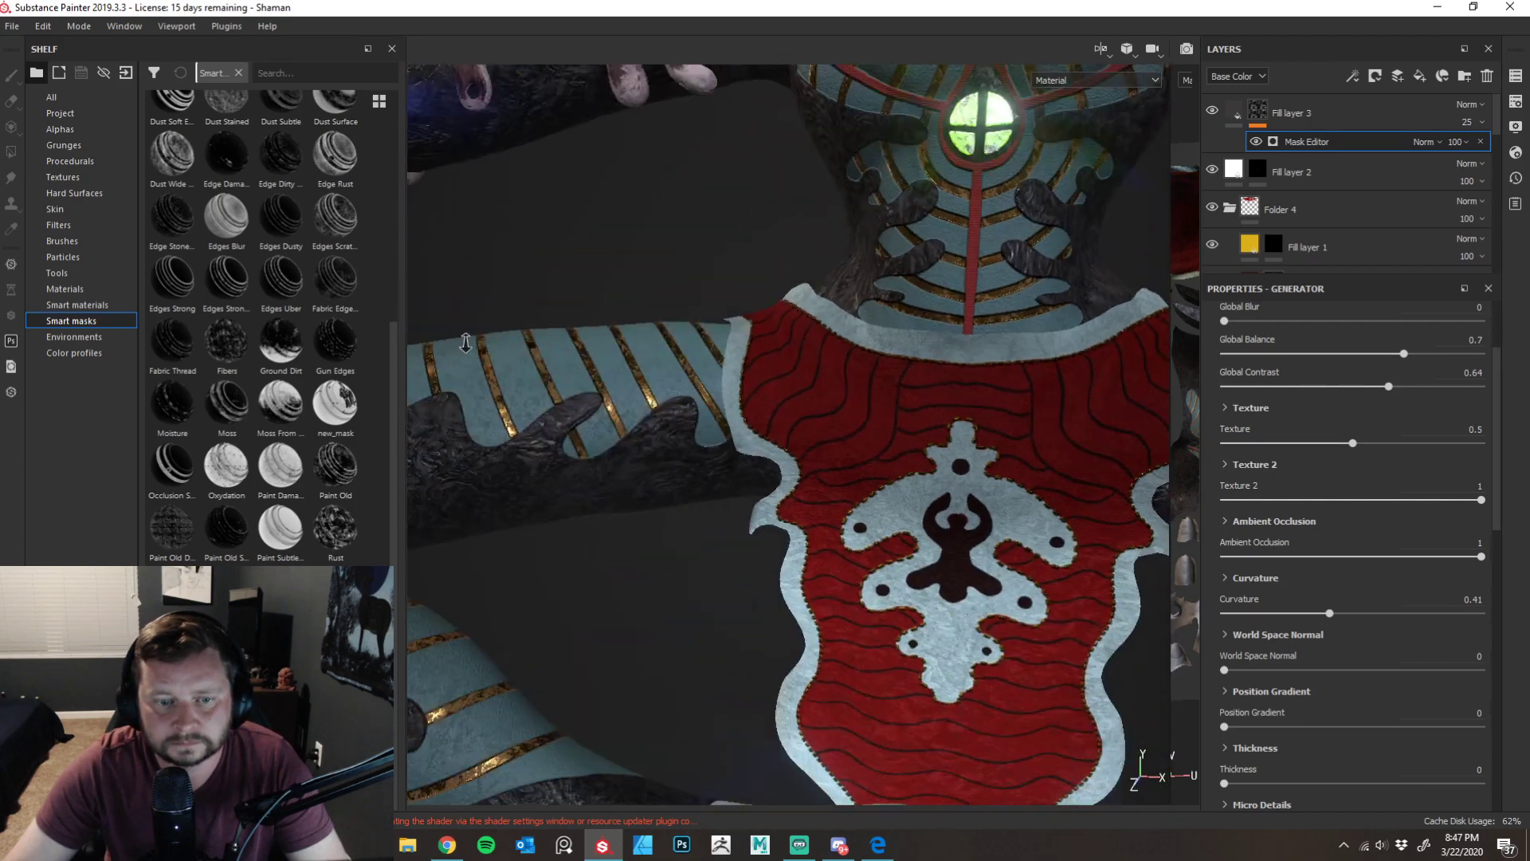
middle_click_drag(673, 390, 666, 422, "alt")
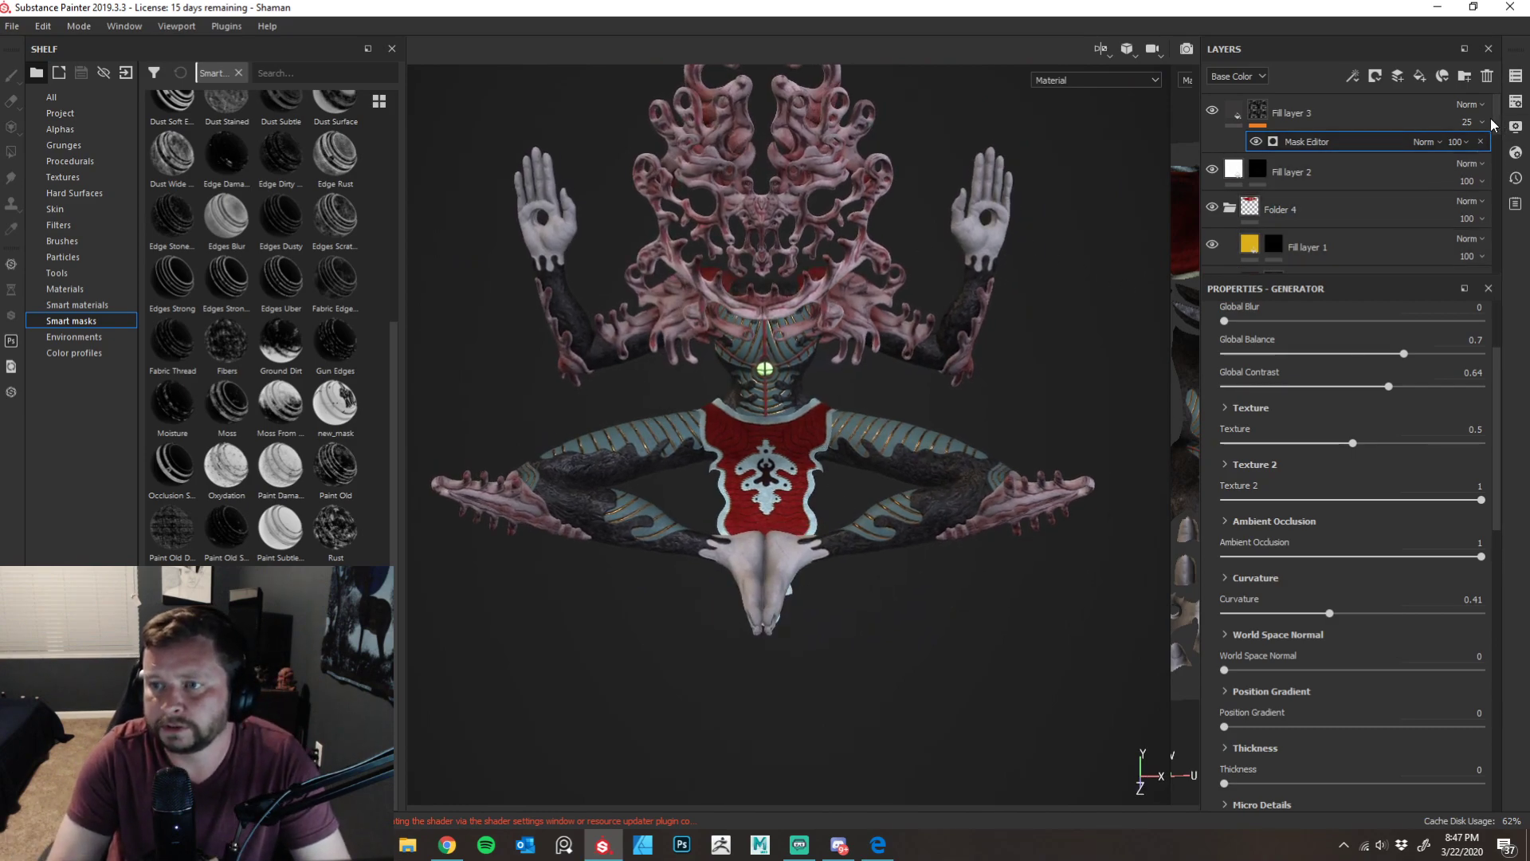
- Try adding a new fill layer above Fill layer 3, and undo it
mouse_move(1071, 280)
left_mouse_down("alt")
mouse_move(1063, 291)
mouse_move(1087, 275)
mouse_move(1072, 279)
left_mouse_up("alt")
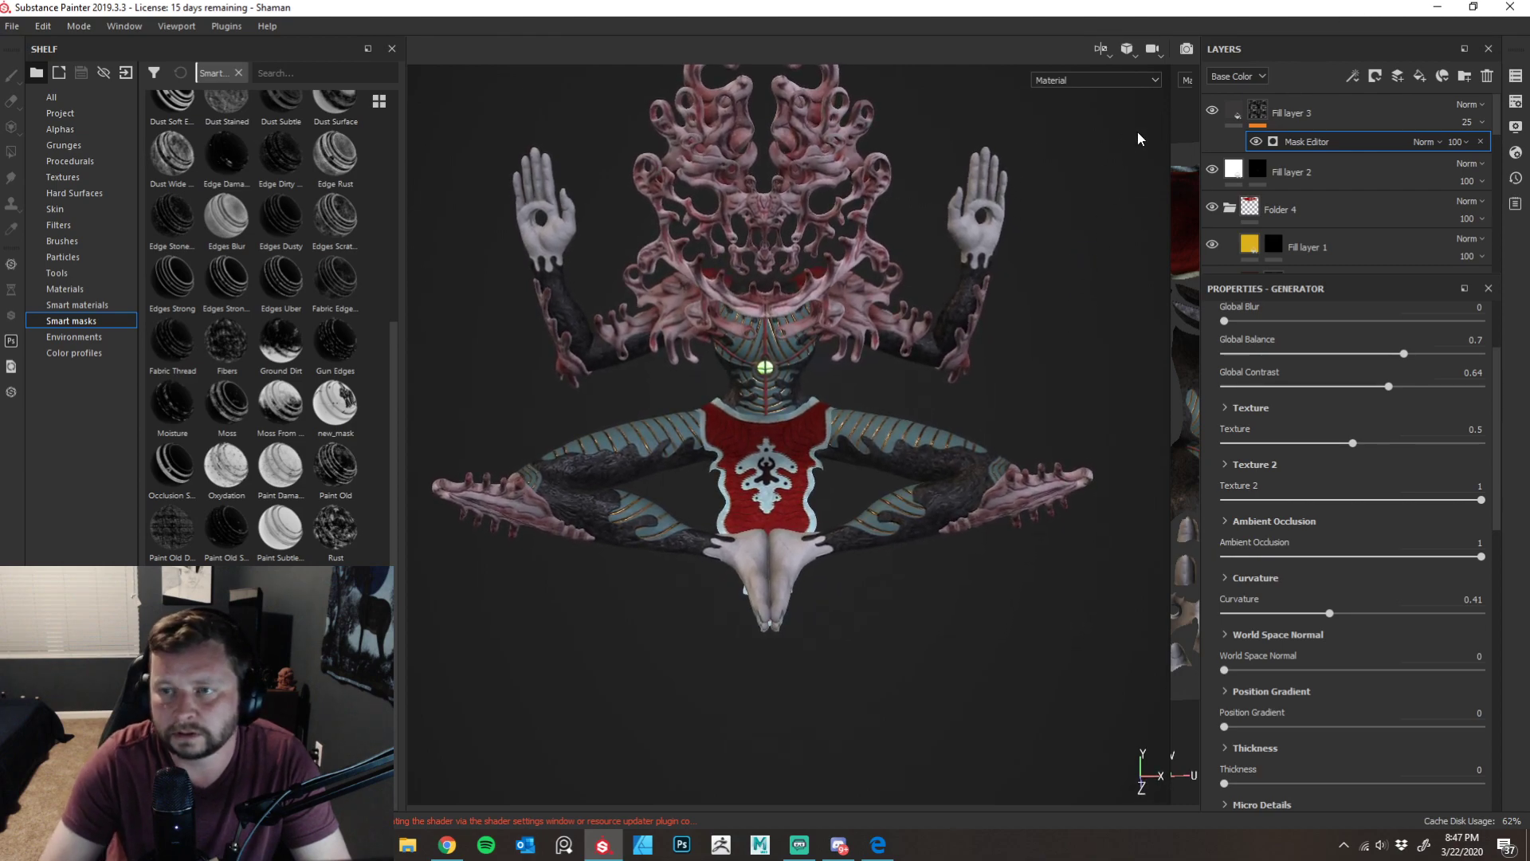
left_click(1418, 78)
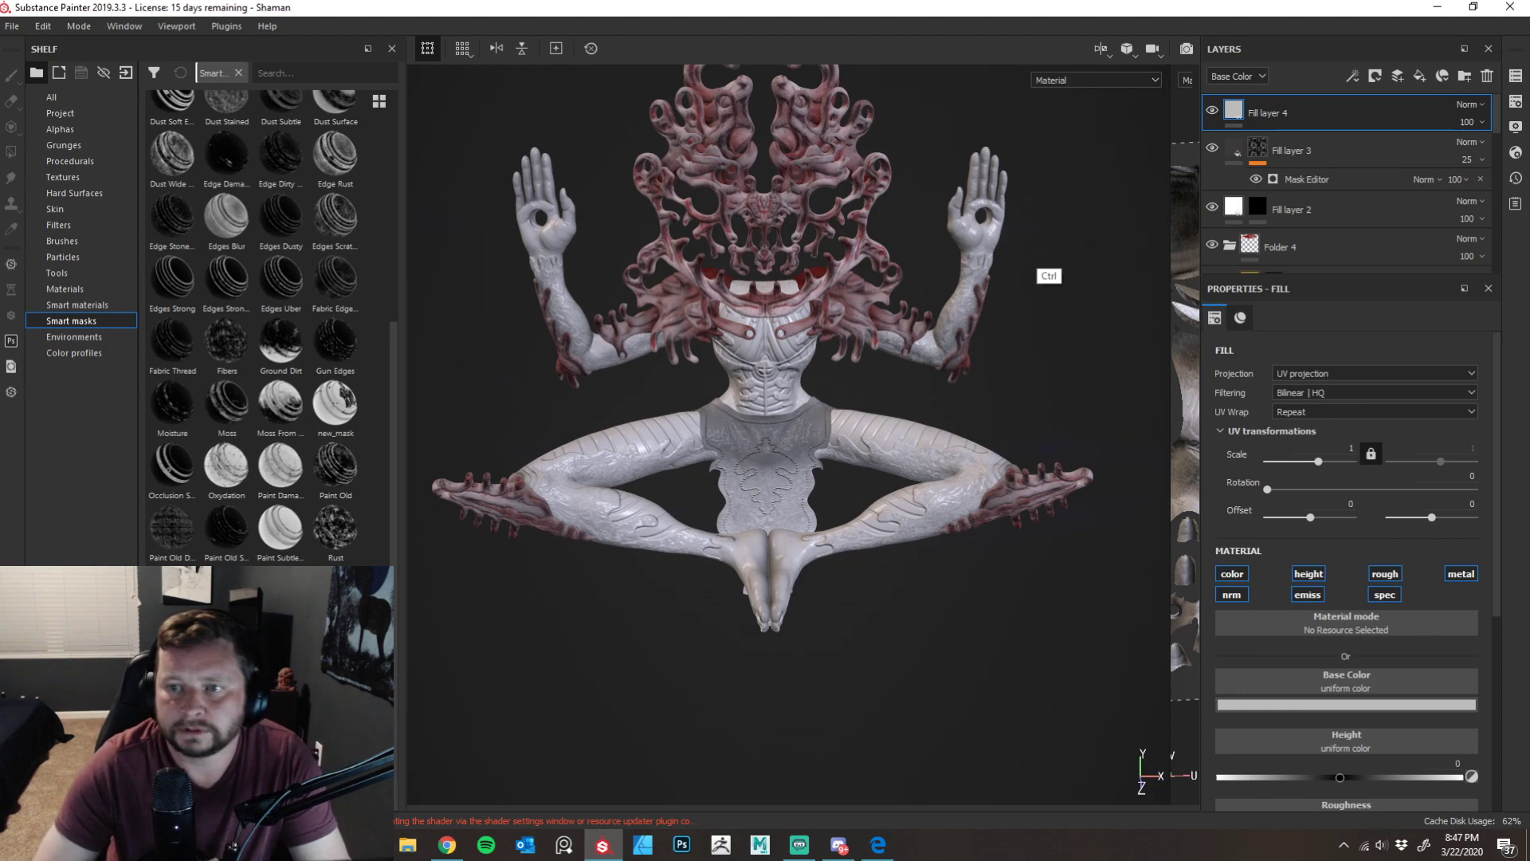
key("ctrl+z")
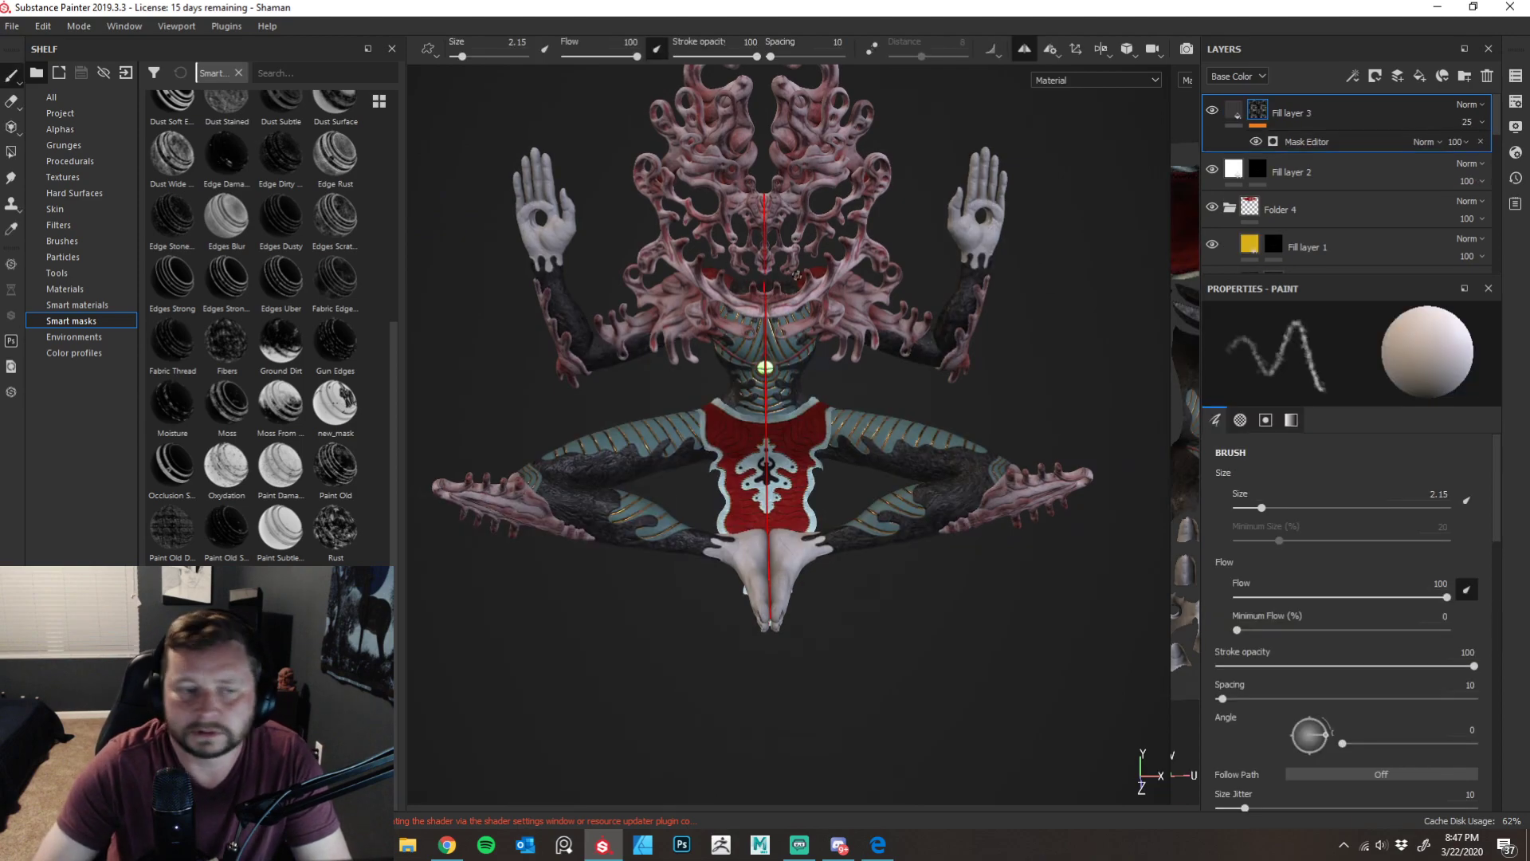
- Examine the human skin materials in the material library, comparing previews such as Human Mouth Skin, Human Nose Top Skin and Human Forehead Skin 2
left_click(59, 290)
left_click_drag(395, 285, 394, 708)
left_click_drag(394, 695, 395, 634)
scroll(303, 485, "up", 3)
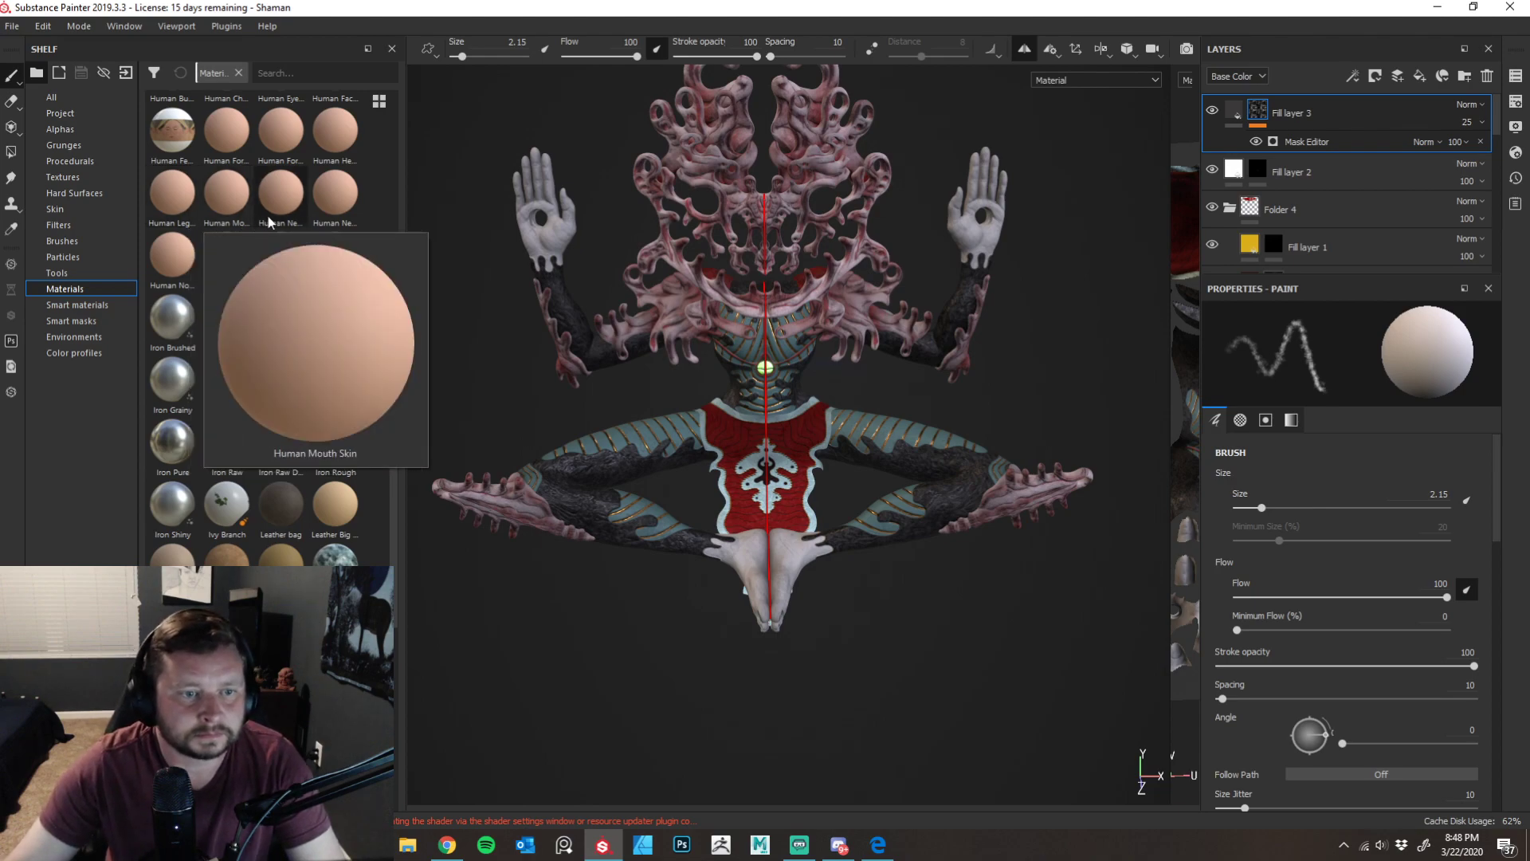
mouse_move(326, 220)
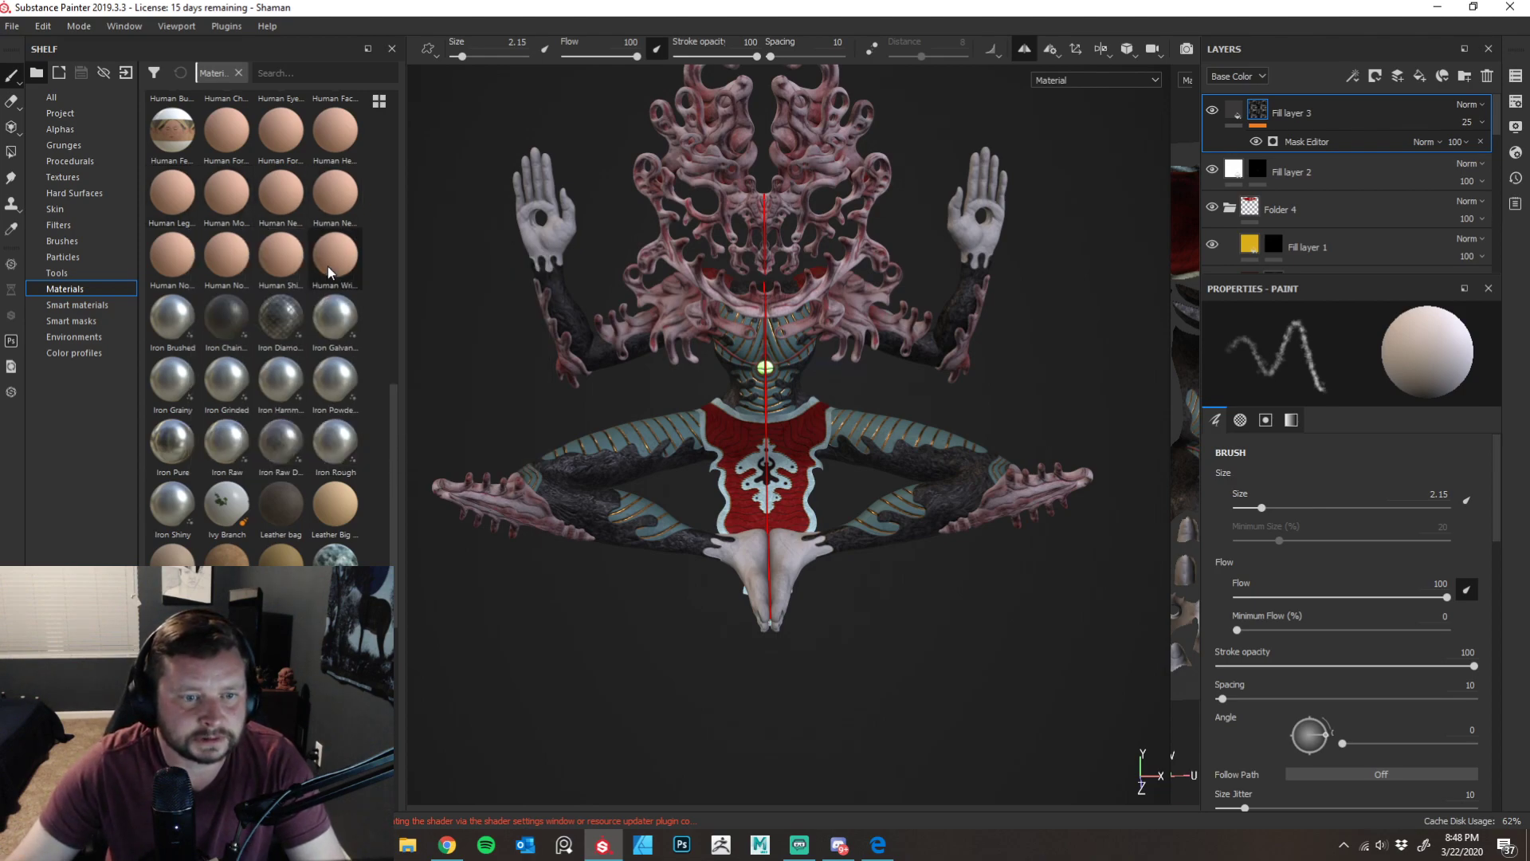
mouse_move(328, 266)
mouse_move(280, 264)
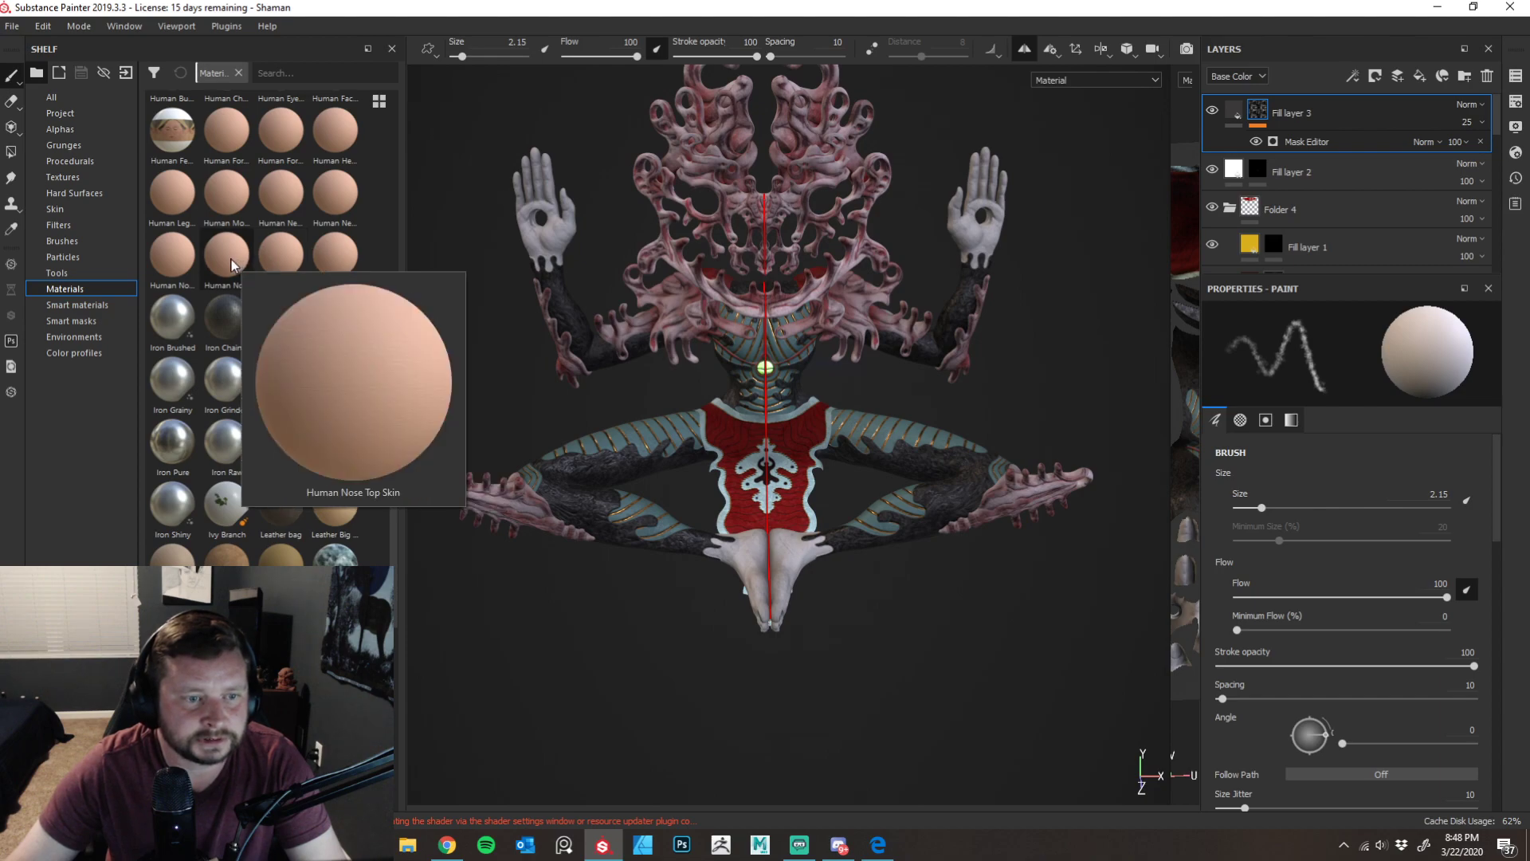
mouse_move(164, 260)
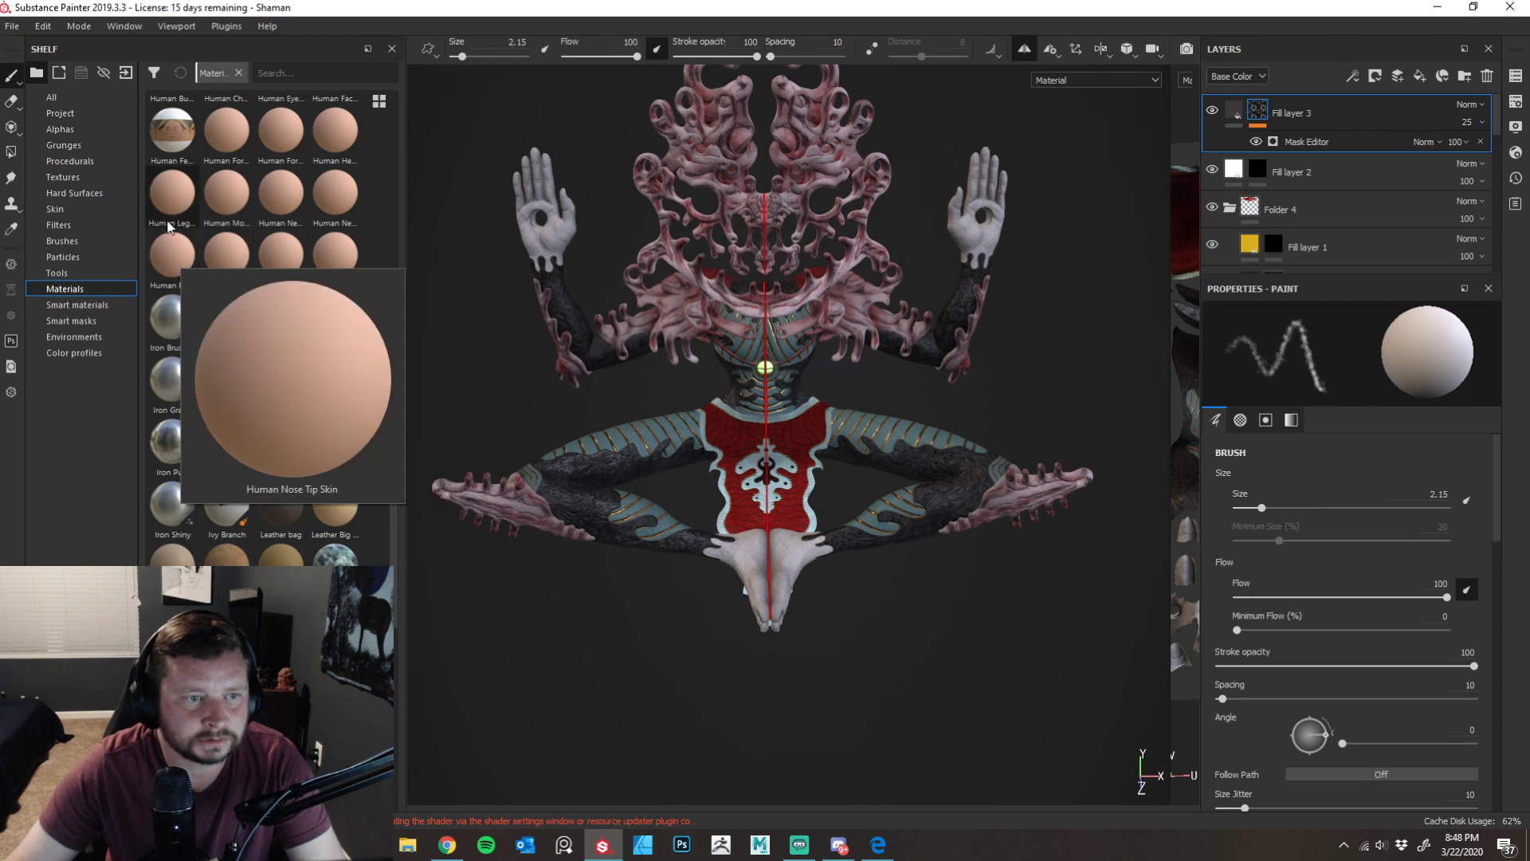
mouse_move(222, 194)
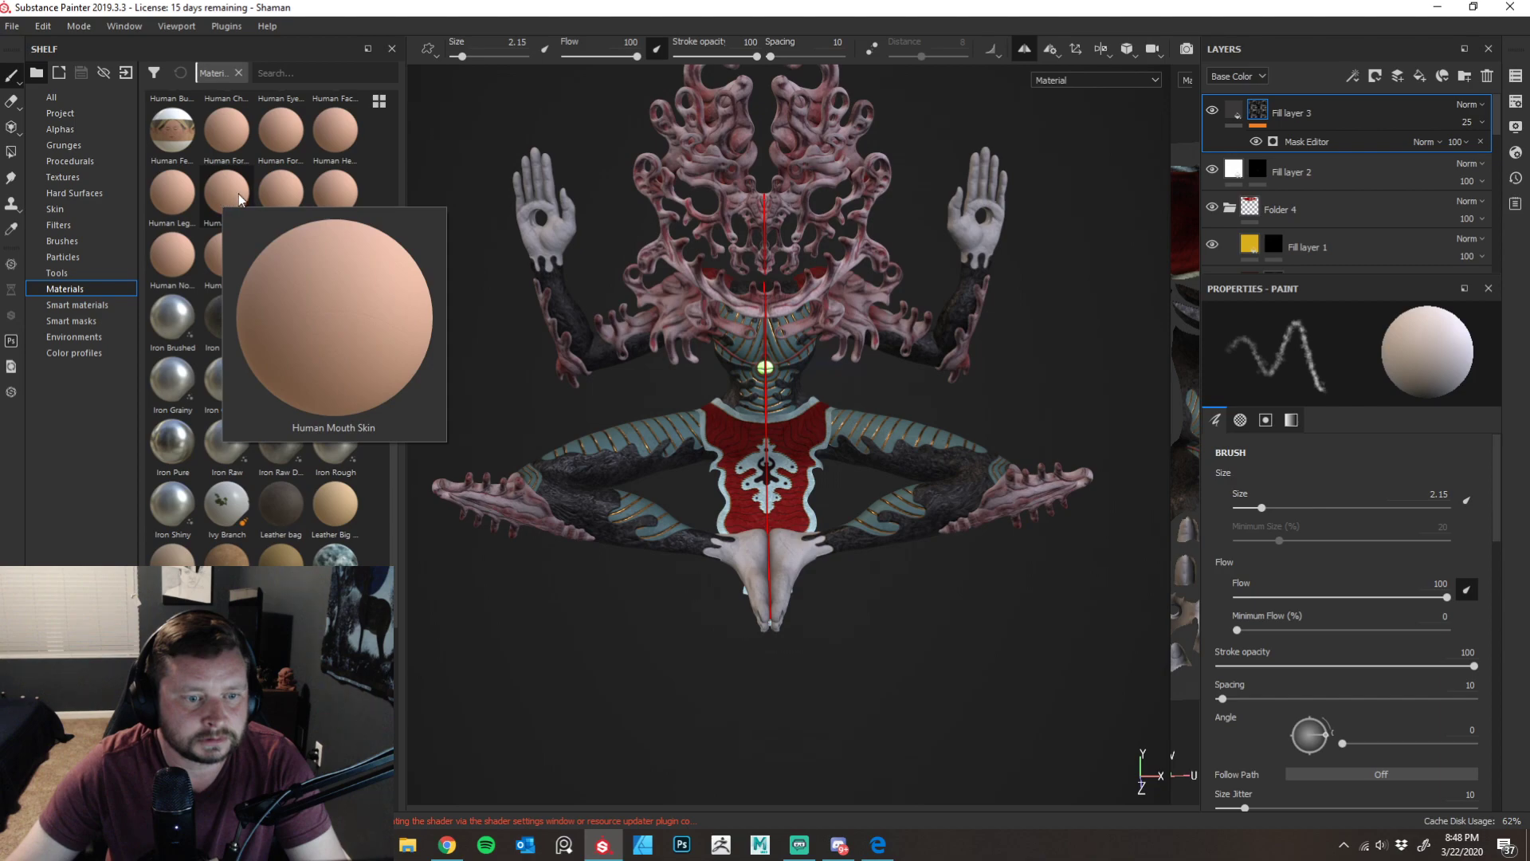
mouse_move(342, 137)
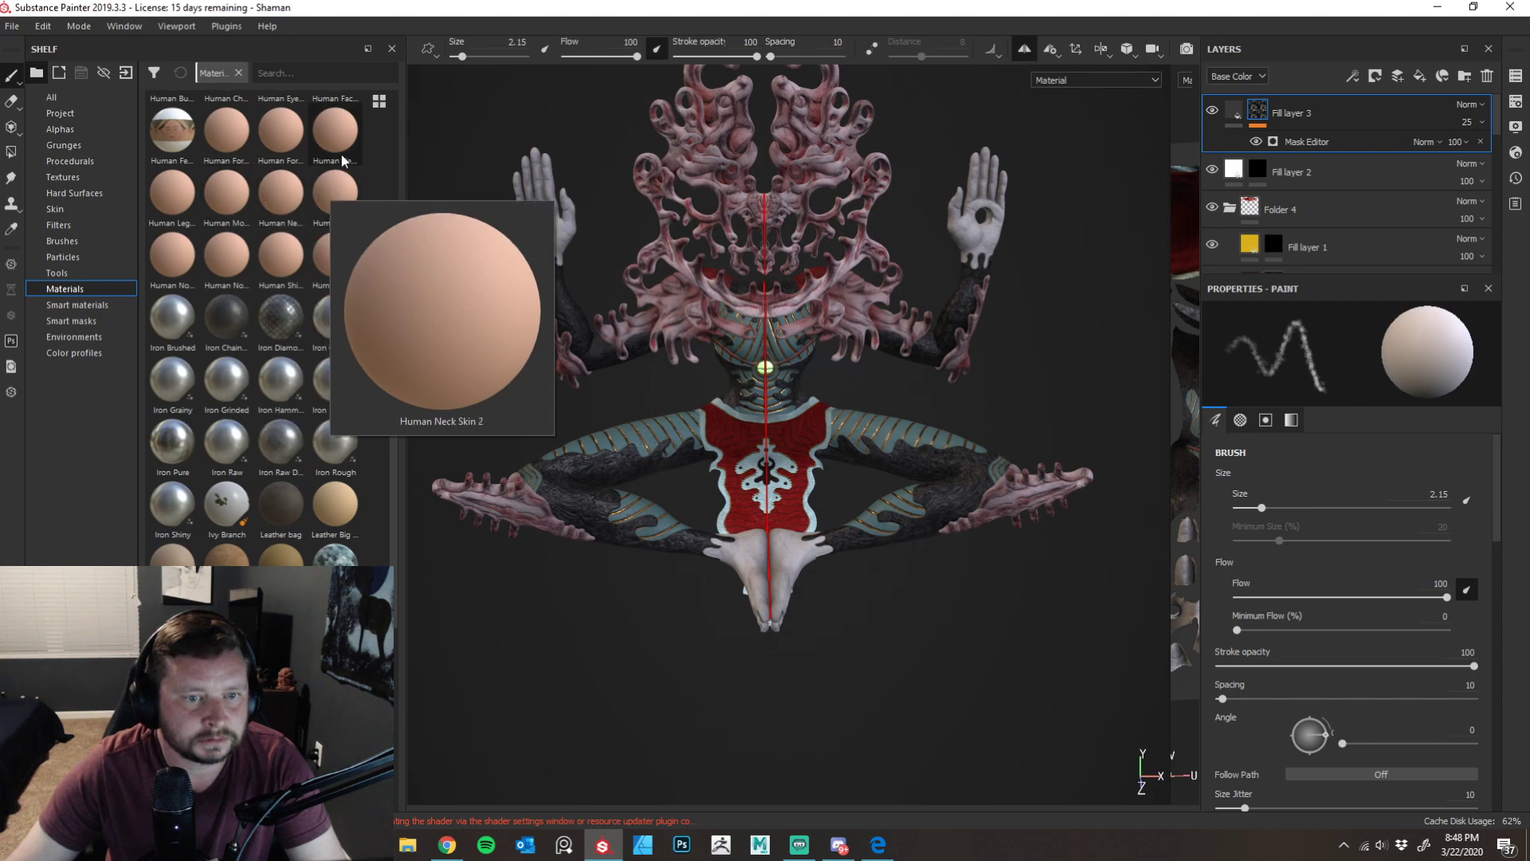
mouse_move(284, 142)
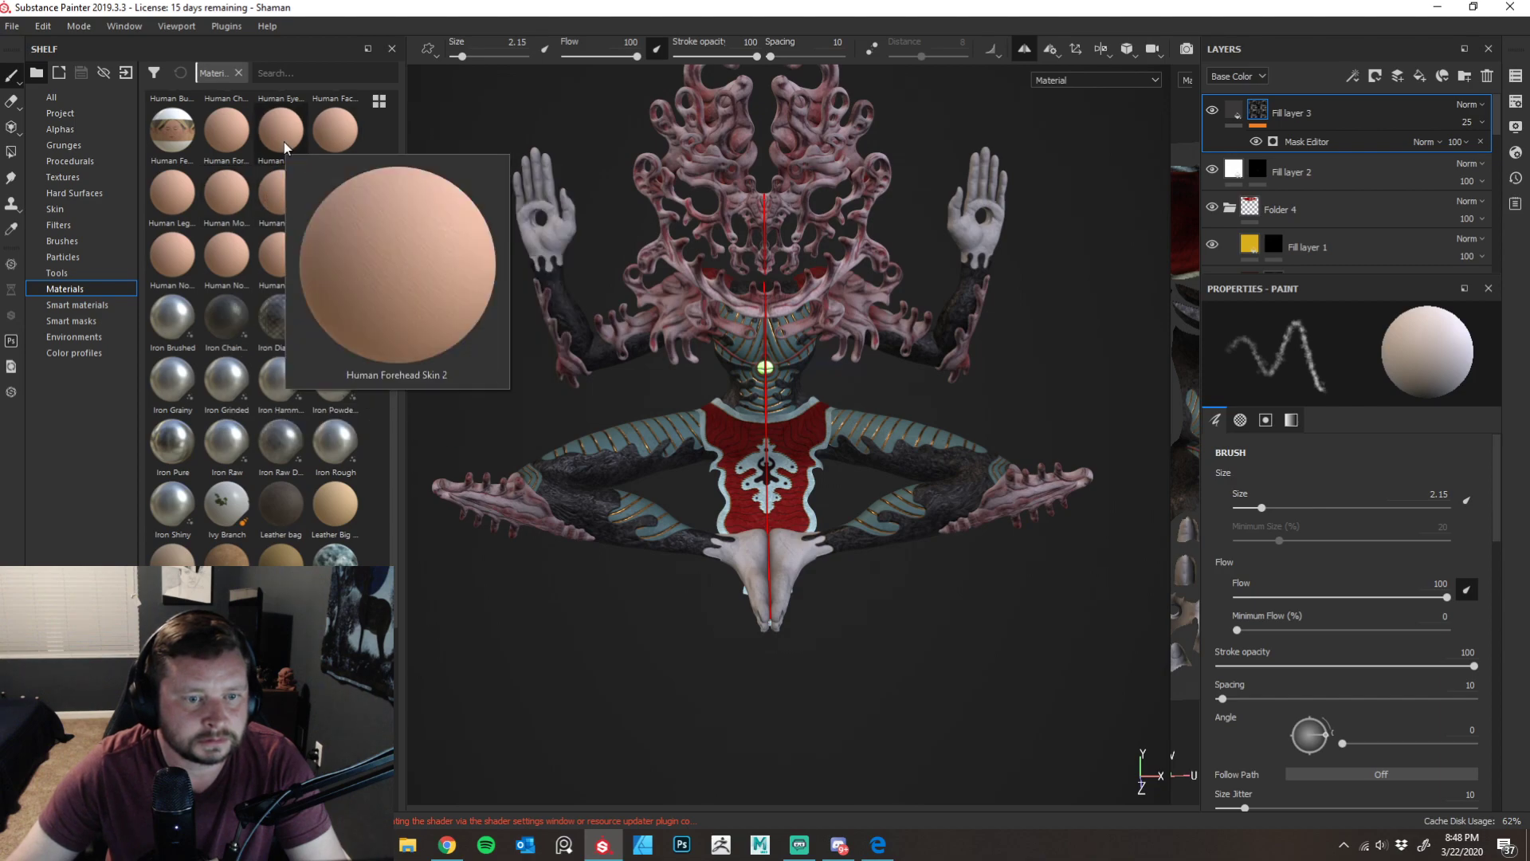
mouse_move(236, 145)
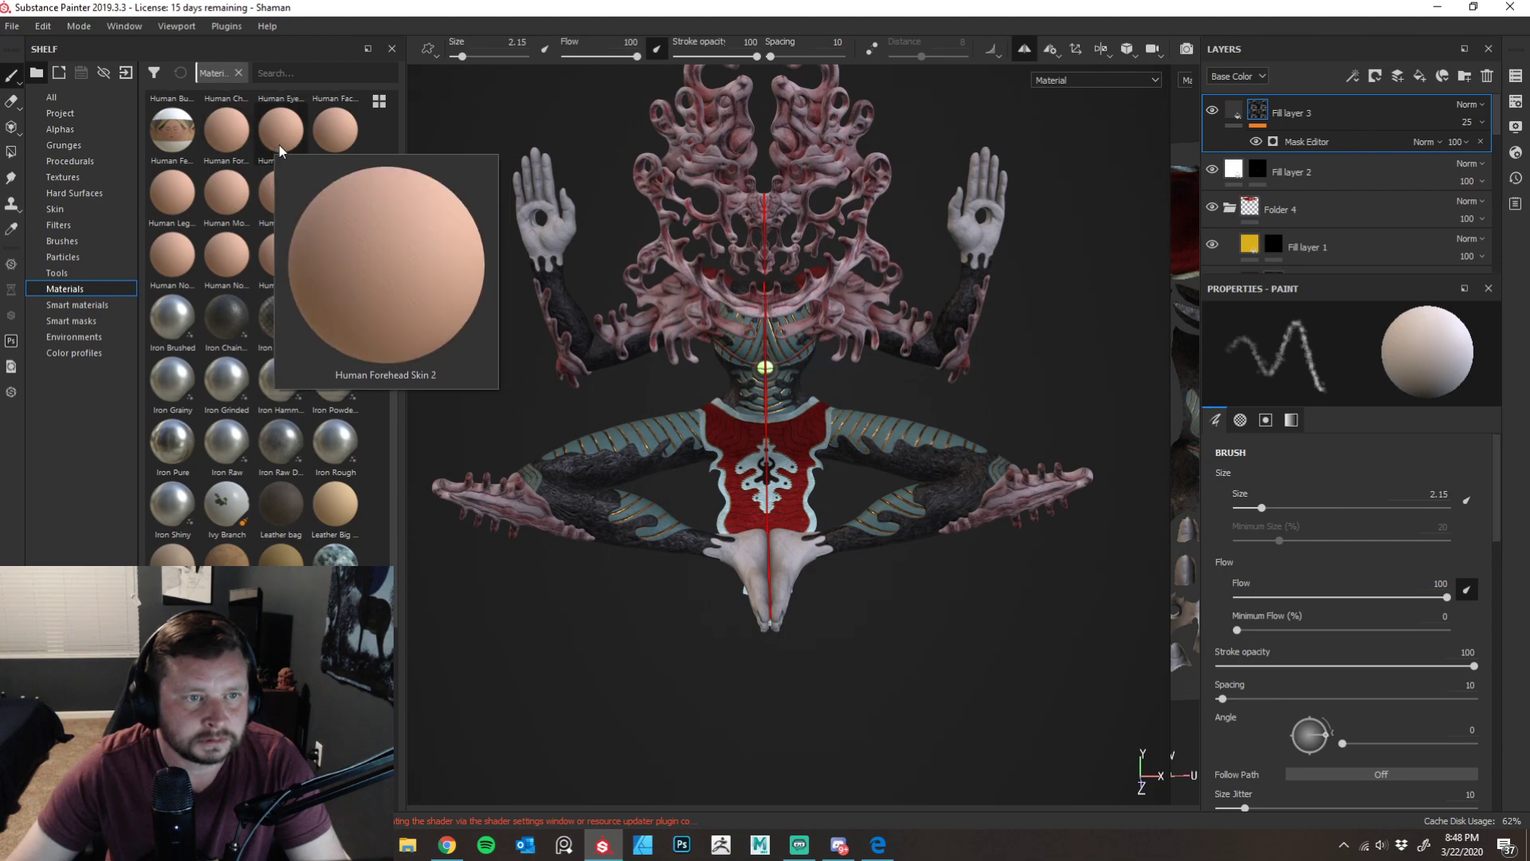
- Try a Human Belly Skin layer on the character, with its color shifted slightly toward pink and a black mask added
scroll(279, 145, "up", 3)
left_click_drag(277, 204, 904, 439)
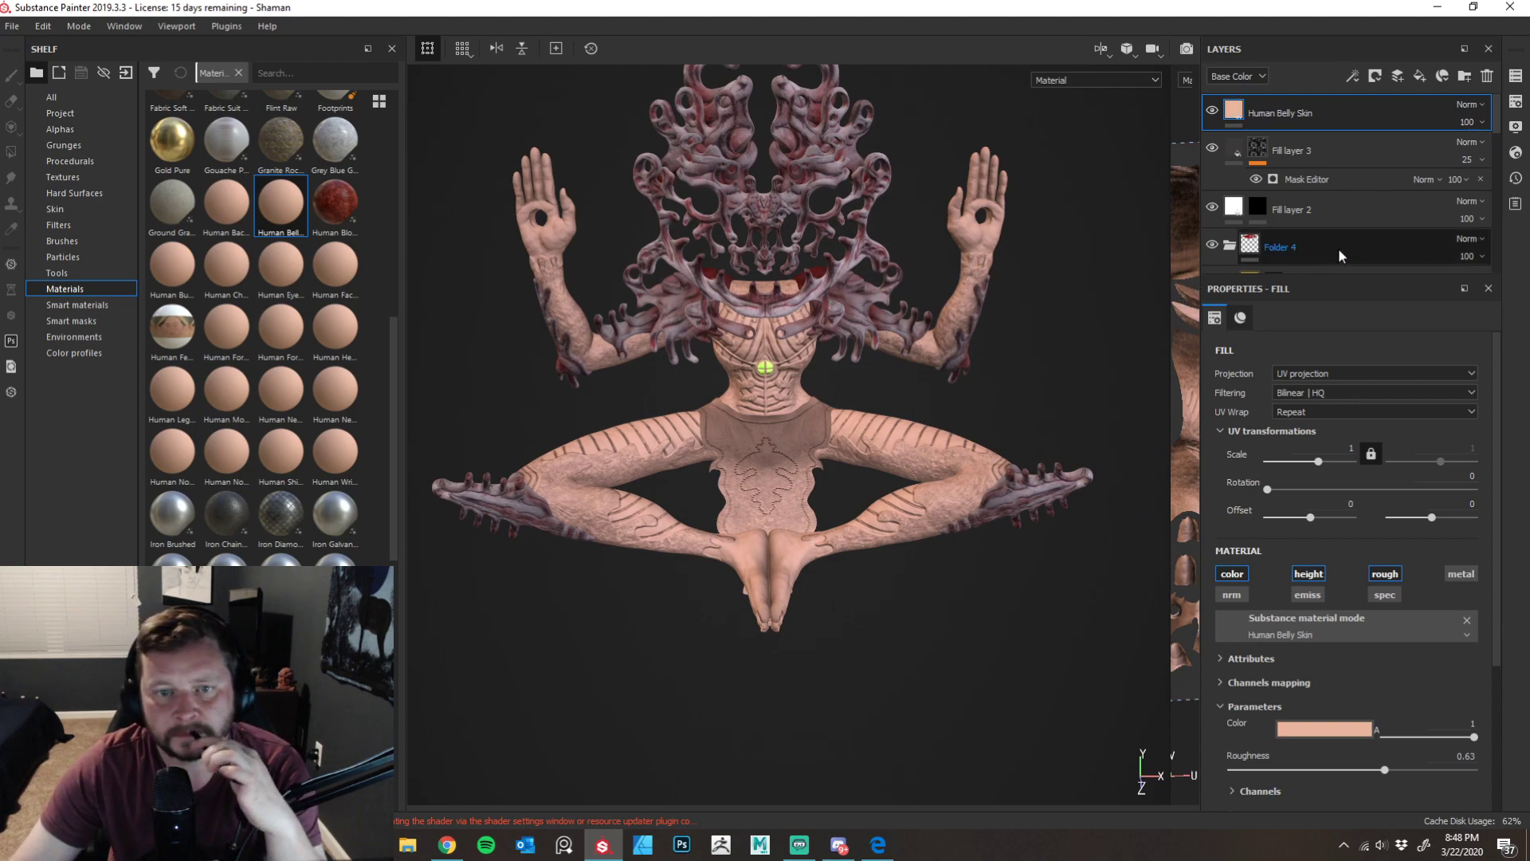
left_click_drag(1497, 464, 1503, 558)
left_click(1326, 571)
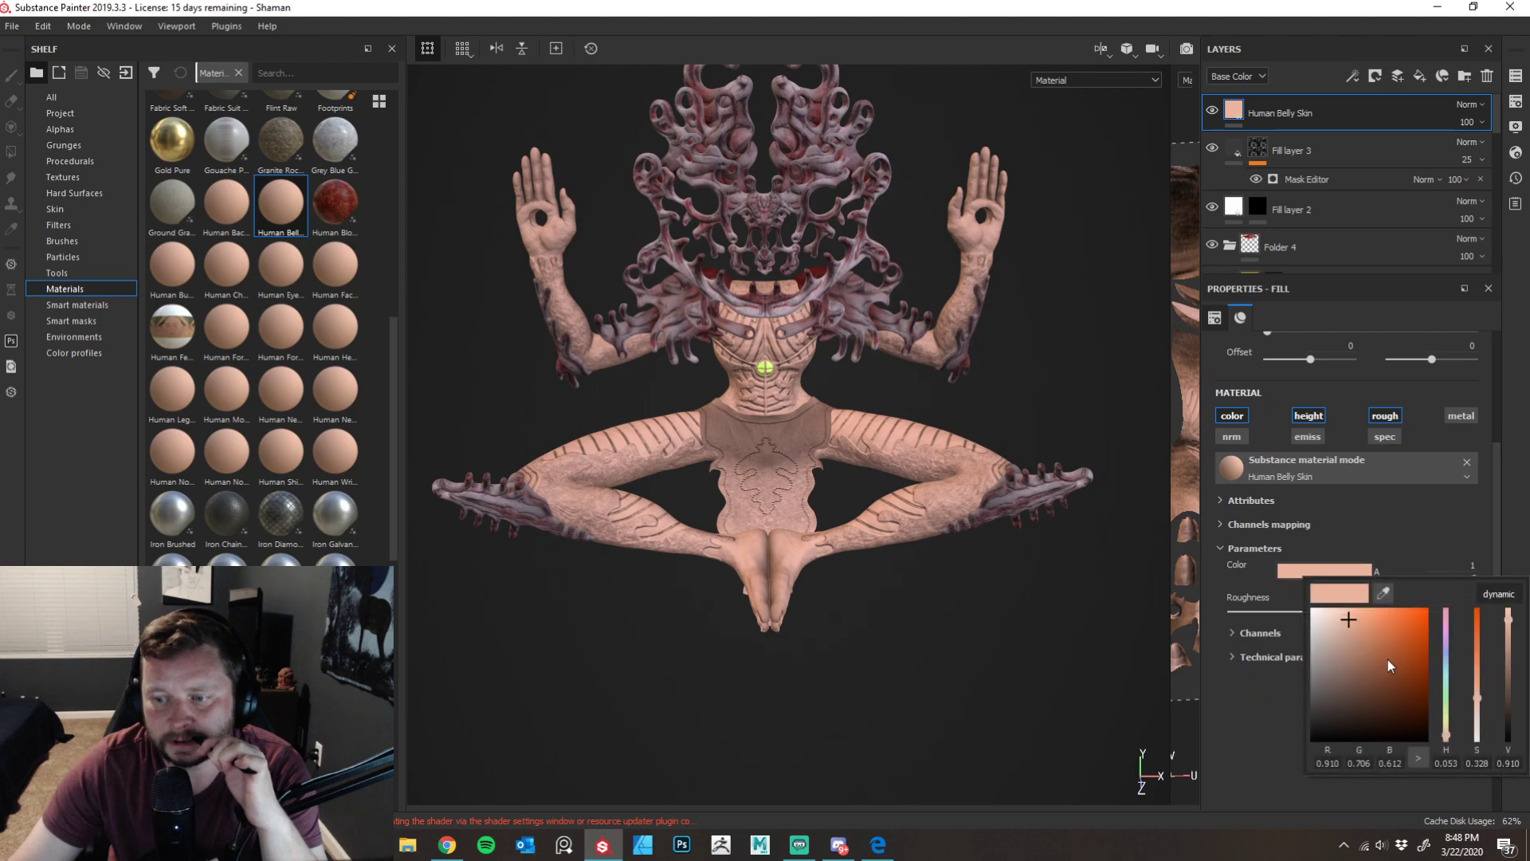
left_click_drag(1446, 737, 1447, 741)
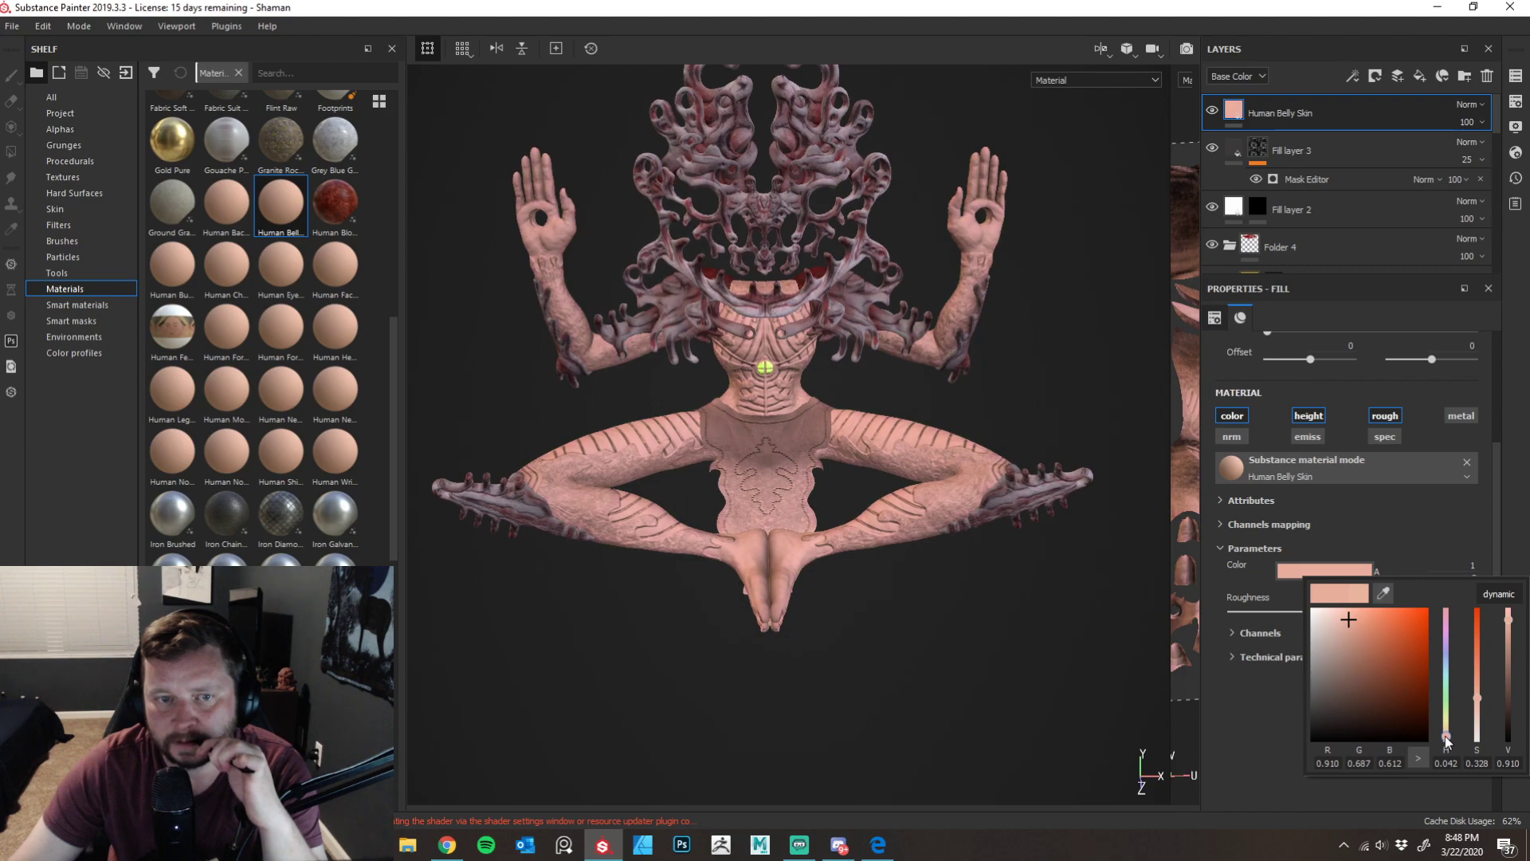
left_click(1305, 38)
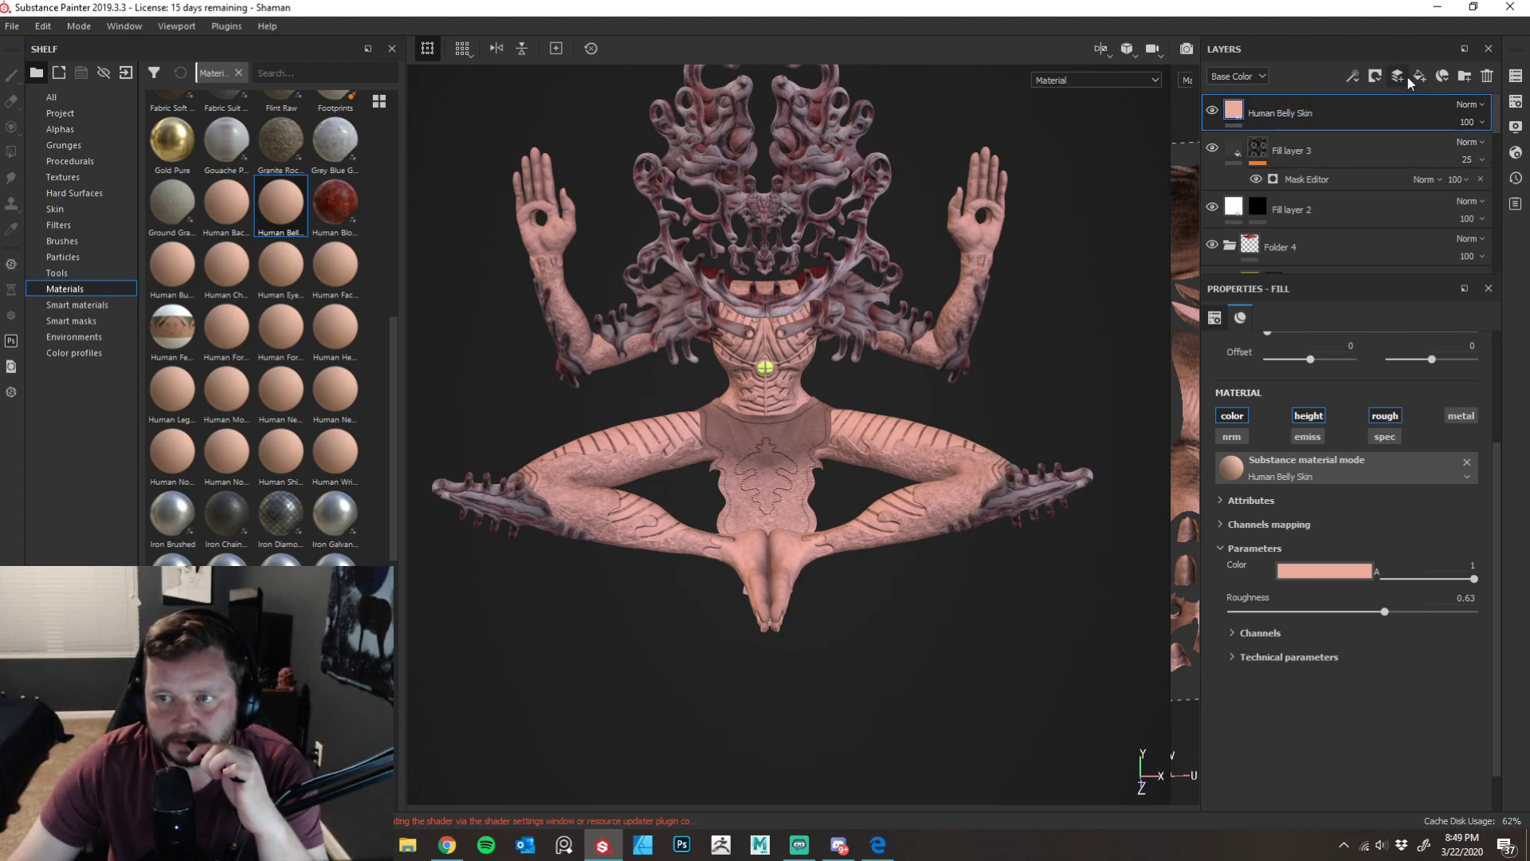
left_click(1375, 75)
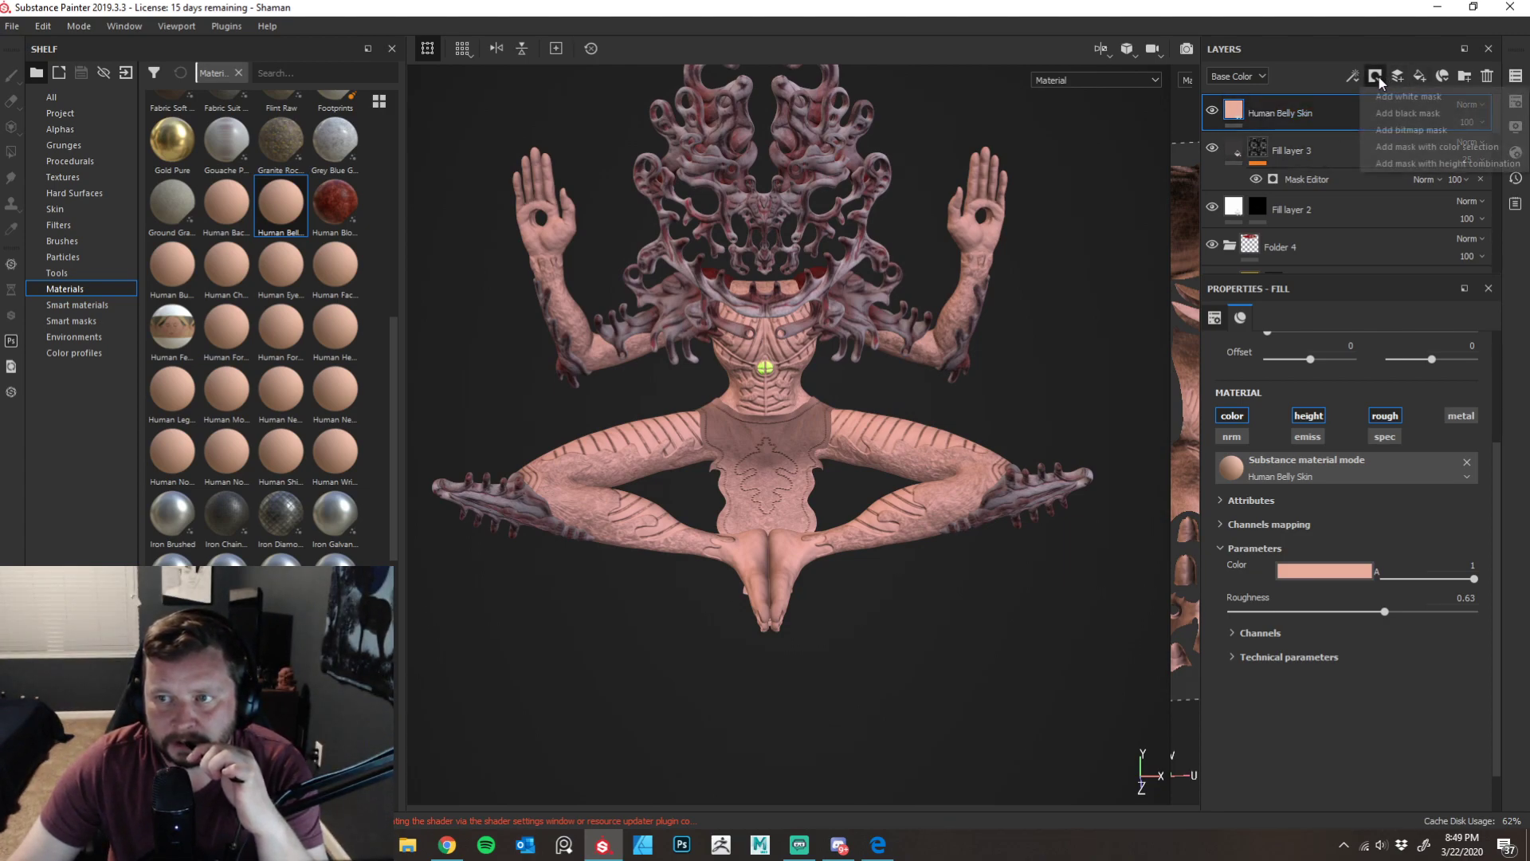
left_click(1427, 117)
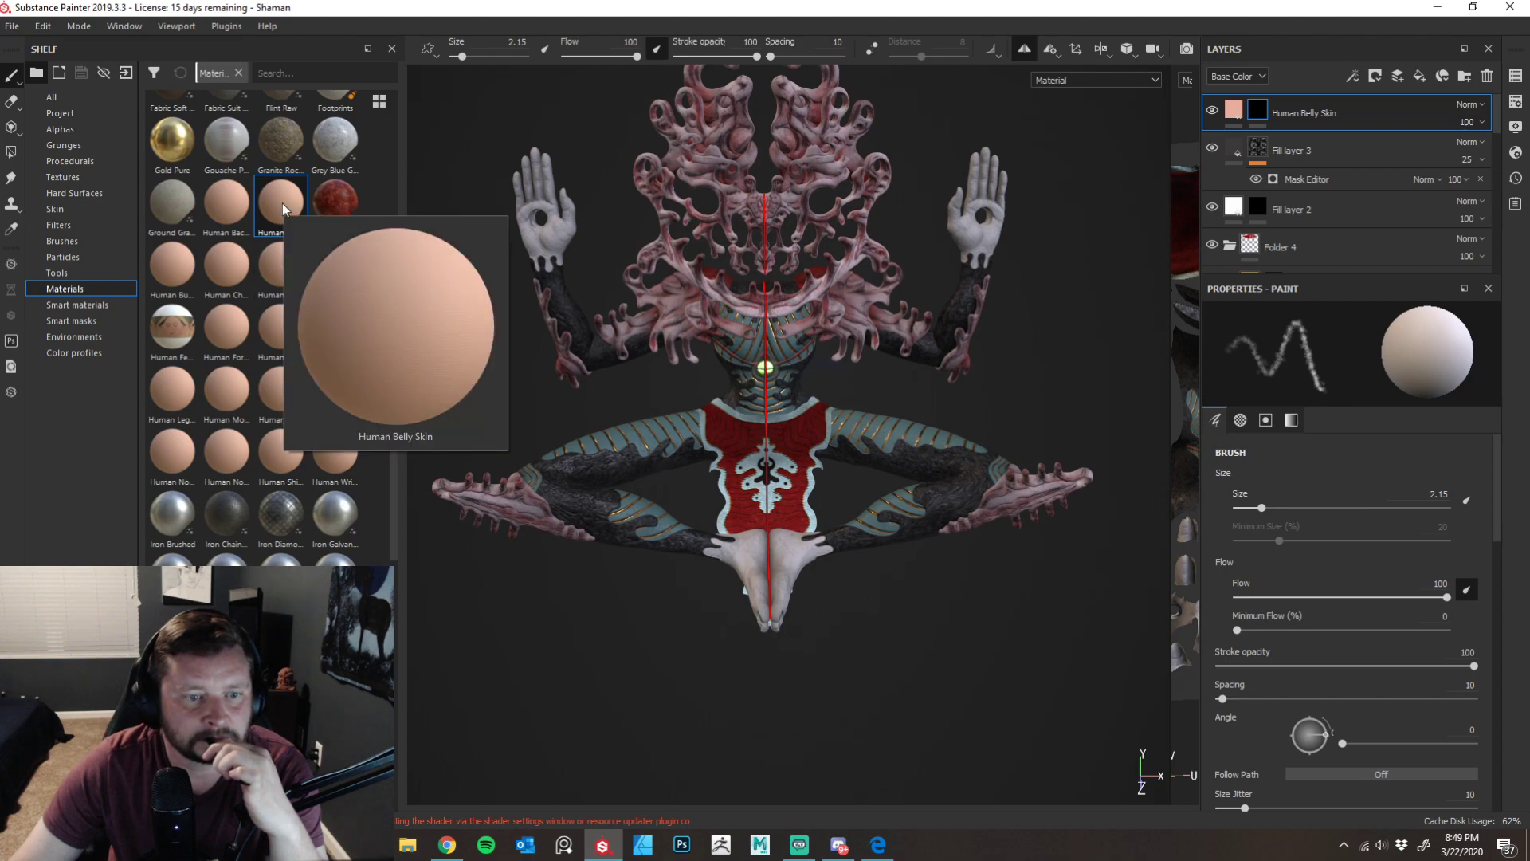
- Apply Human Forehead Skin 2 to the character as a new top layer and delete the Human Belly Skin layer
mouse_move(240, 205)
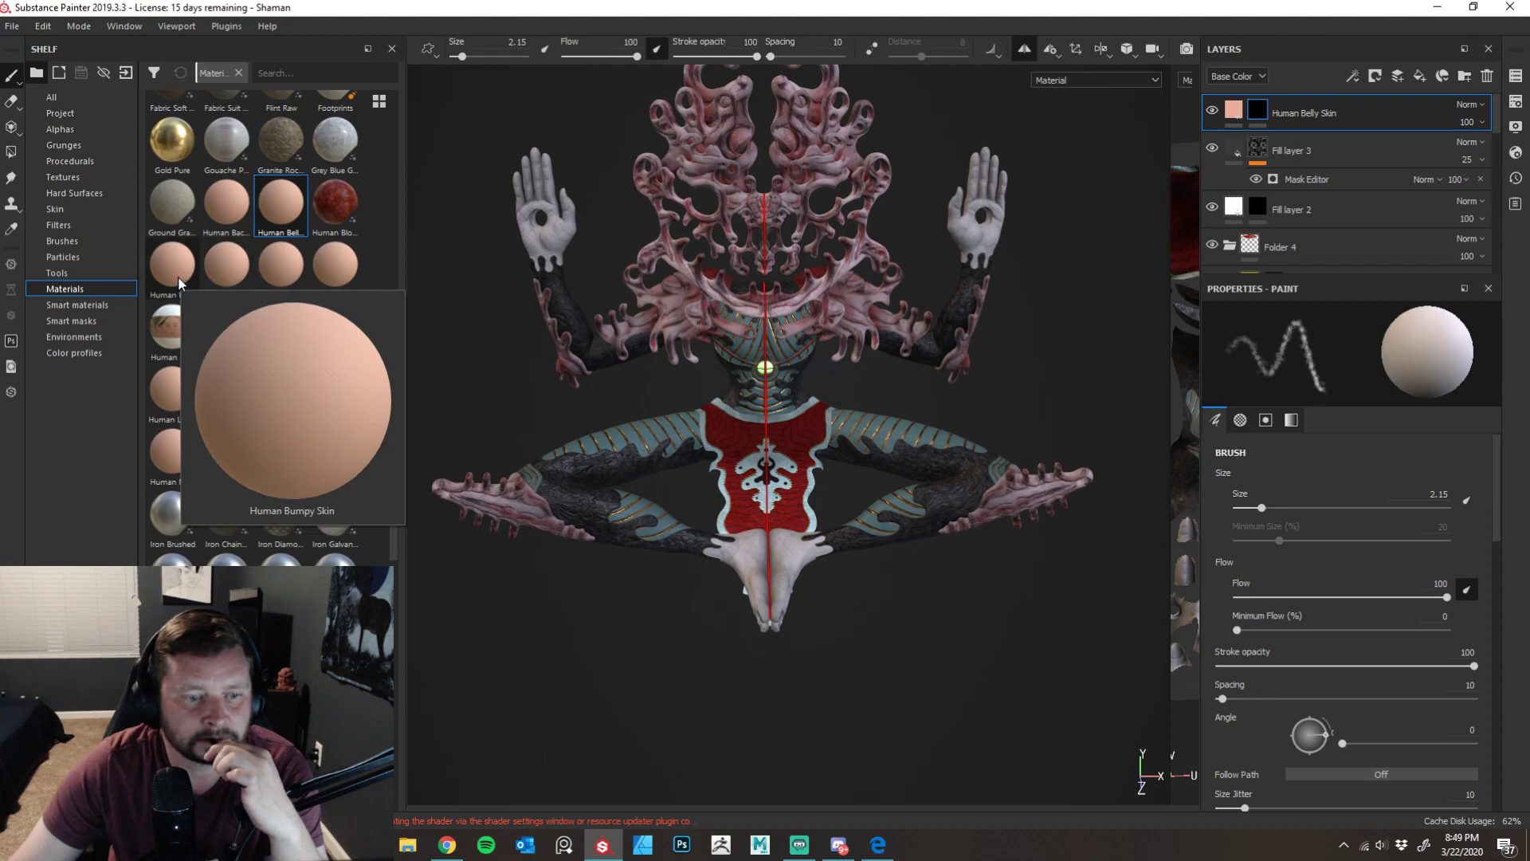
mouse_move(265, 327)
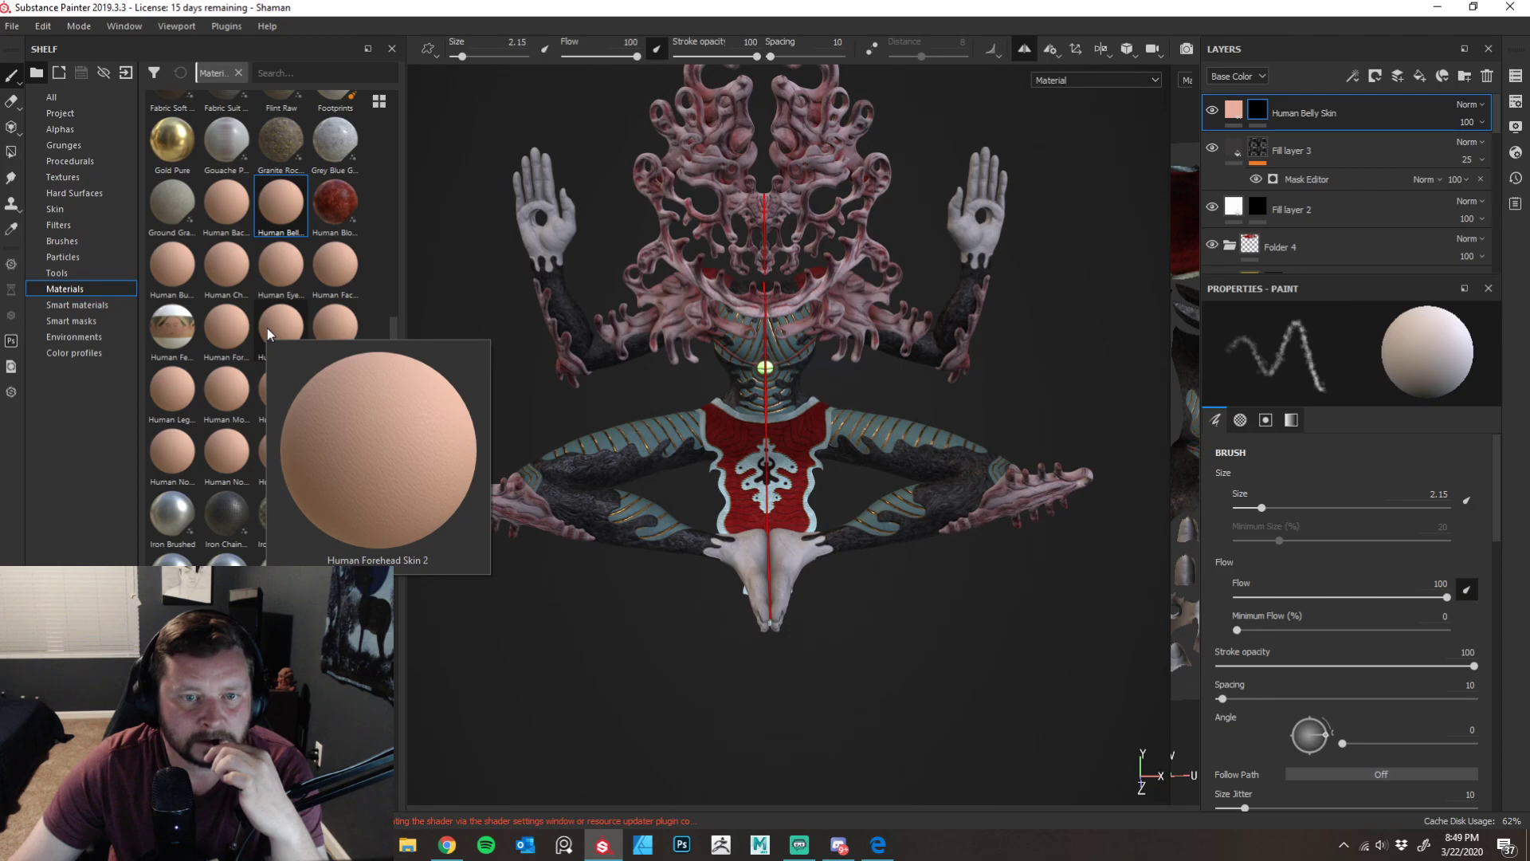
left_click_drag(266, 328, 952, 339)
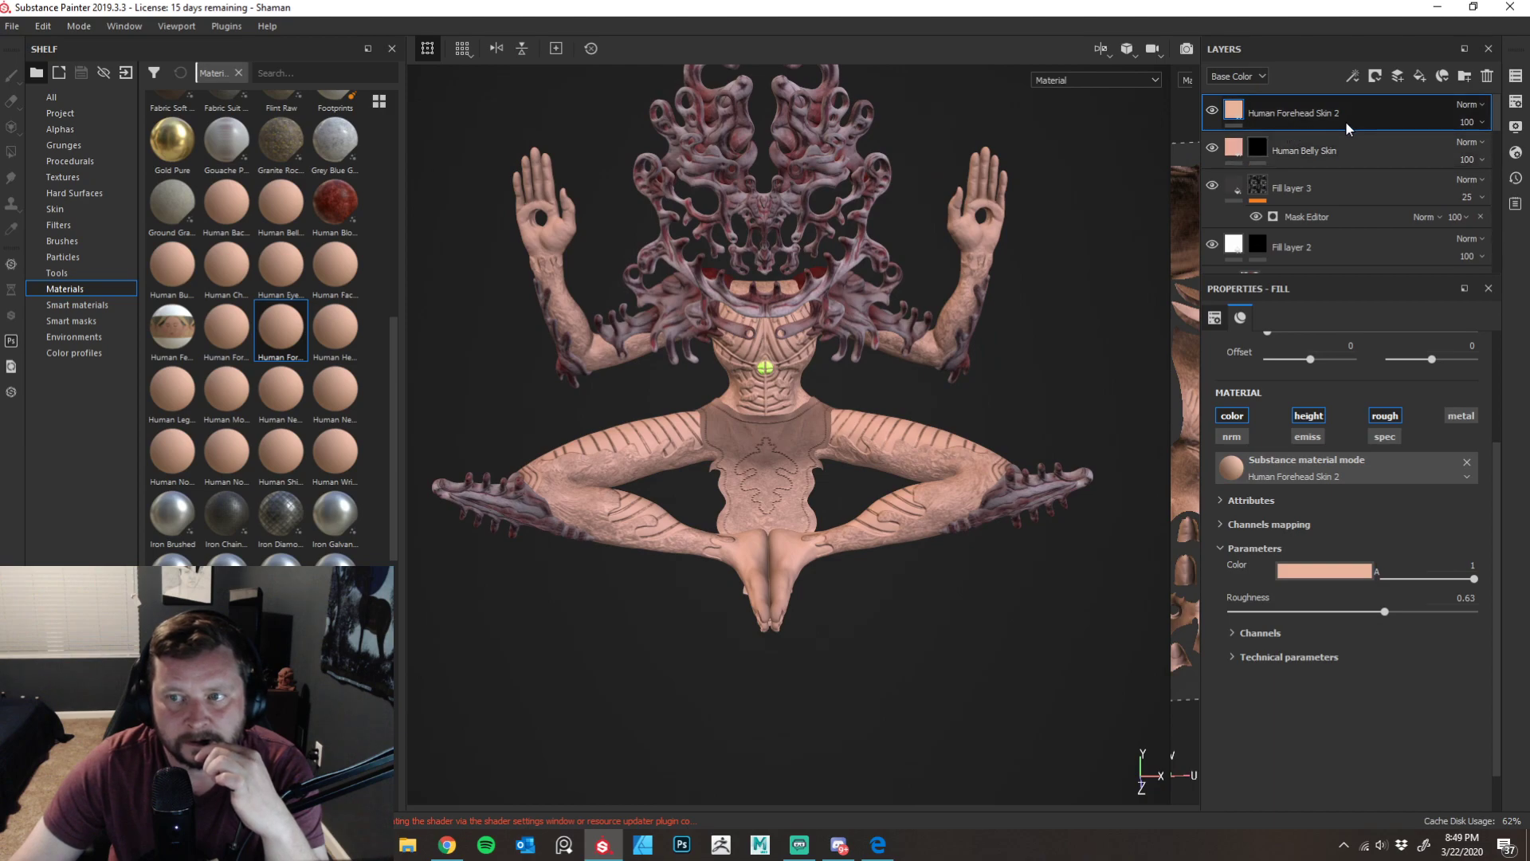
left_click(1376, 153)
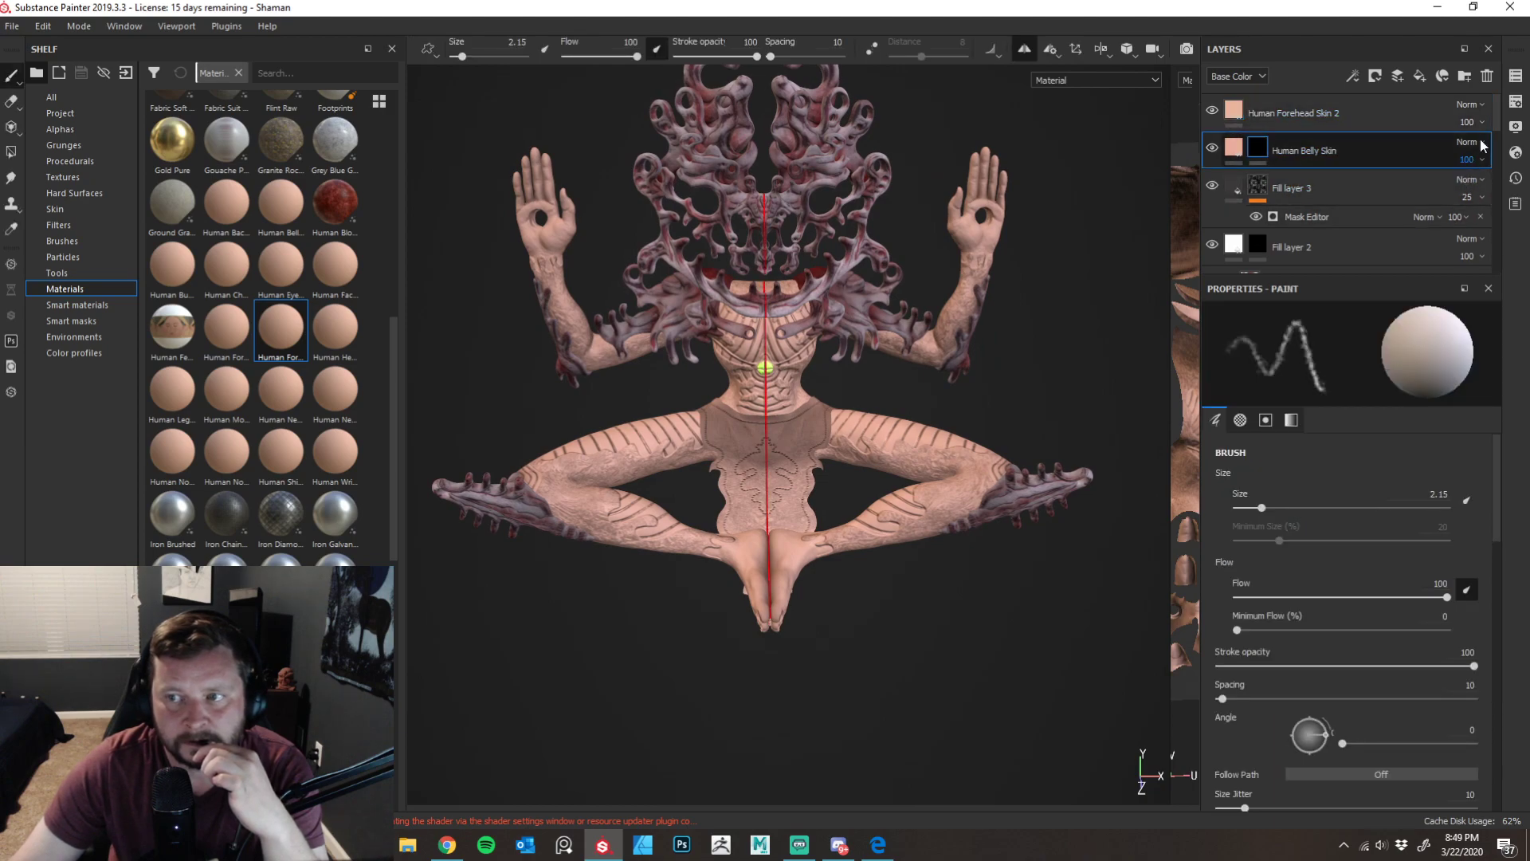
left_click(1487, 76)
left_click(1346, 114)
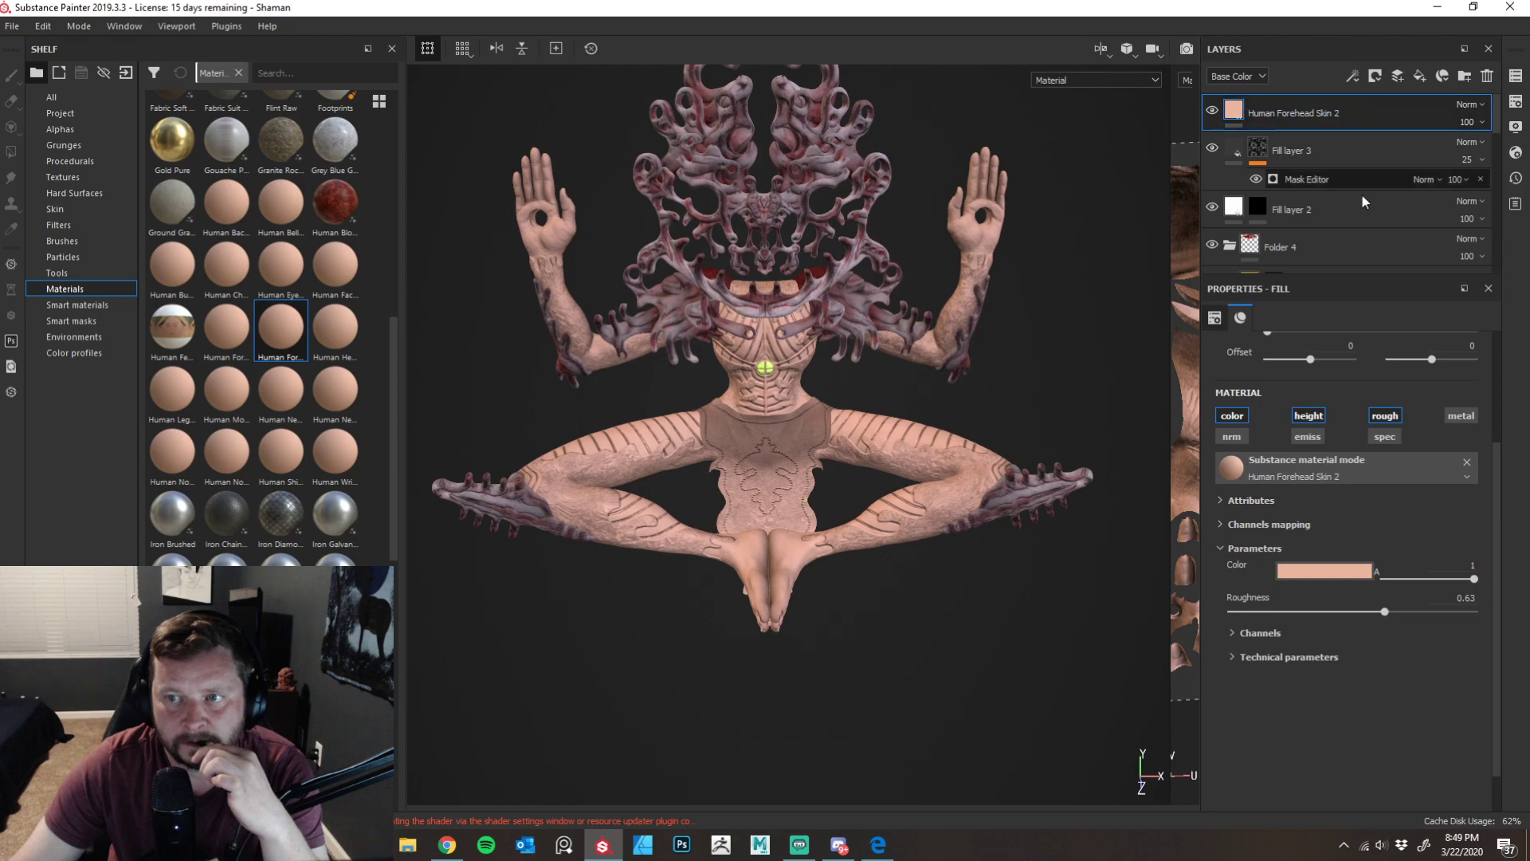
- Shift the Human Forehead Skin 2 color to a pinker hue of 0.030 and add a black mask with a paint effect
left_click(1347, 572)
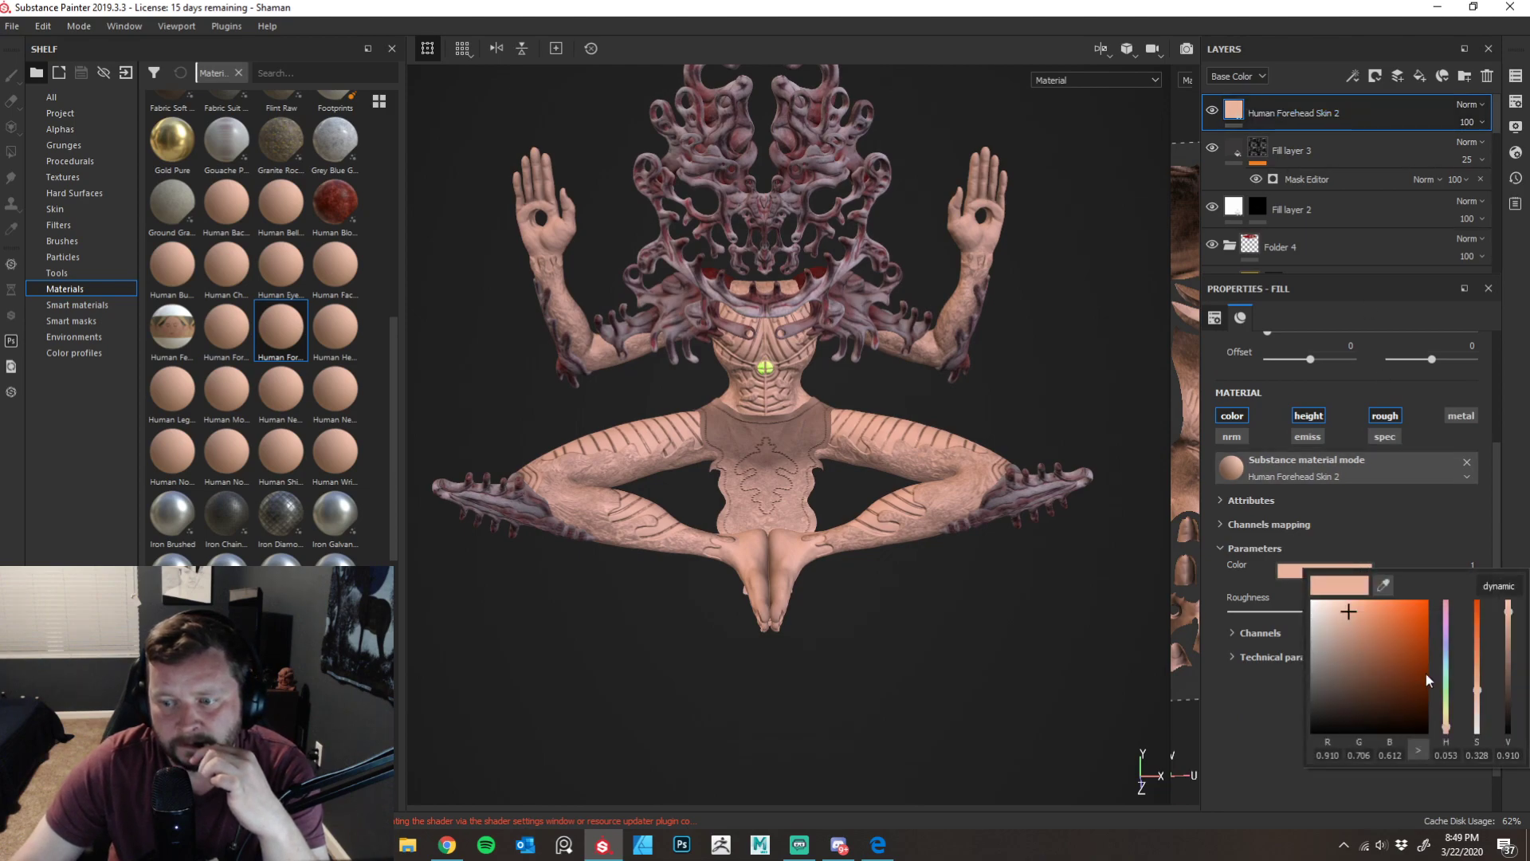
left_click_drag(1452, 734, 1452, 734)
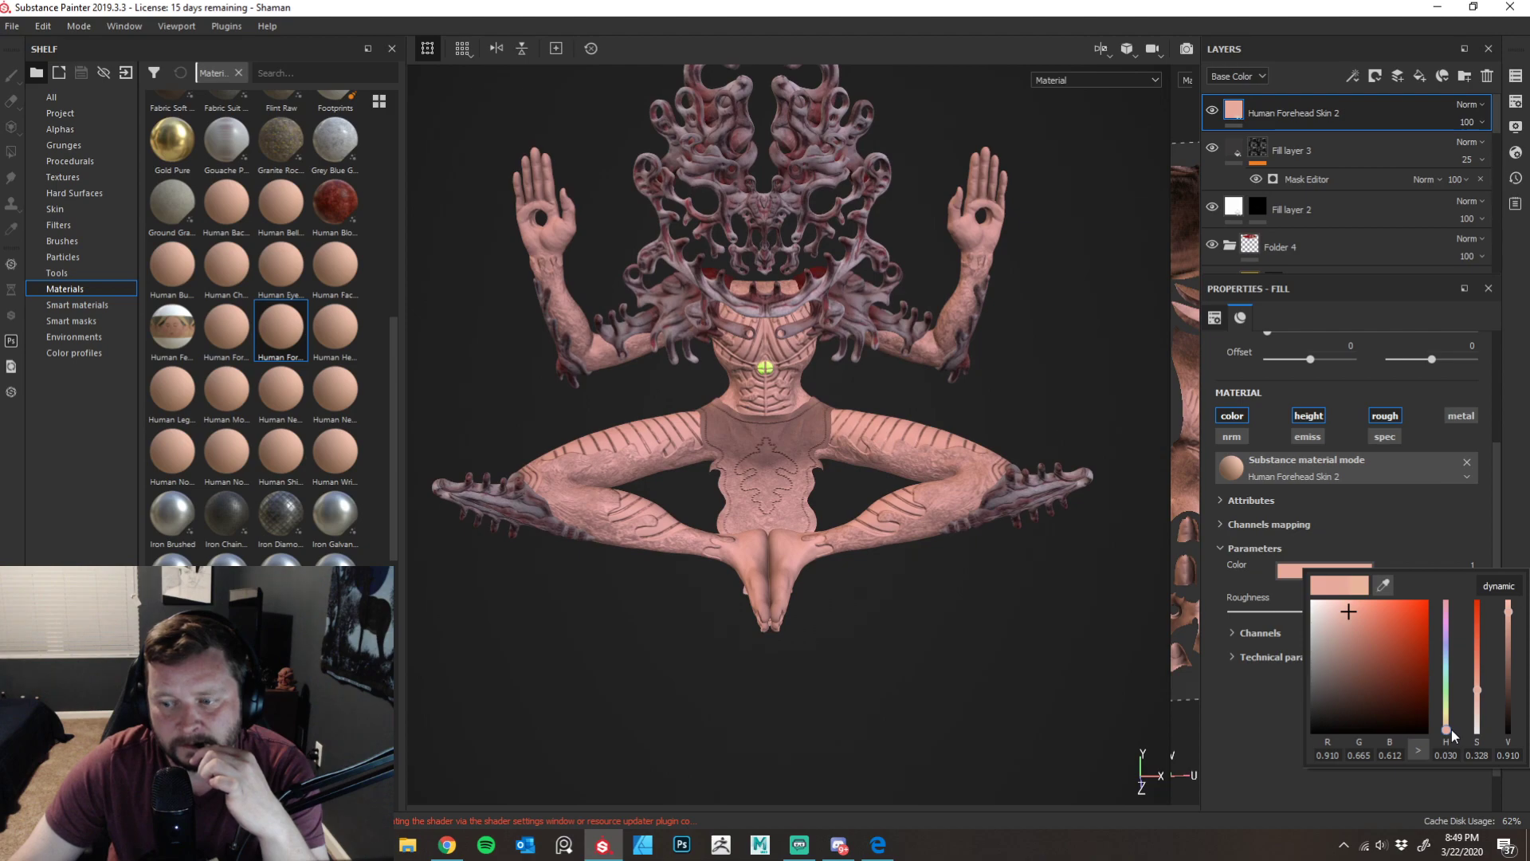
left_click(1376, 77)
left_click(1394, 111)
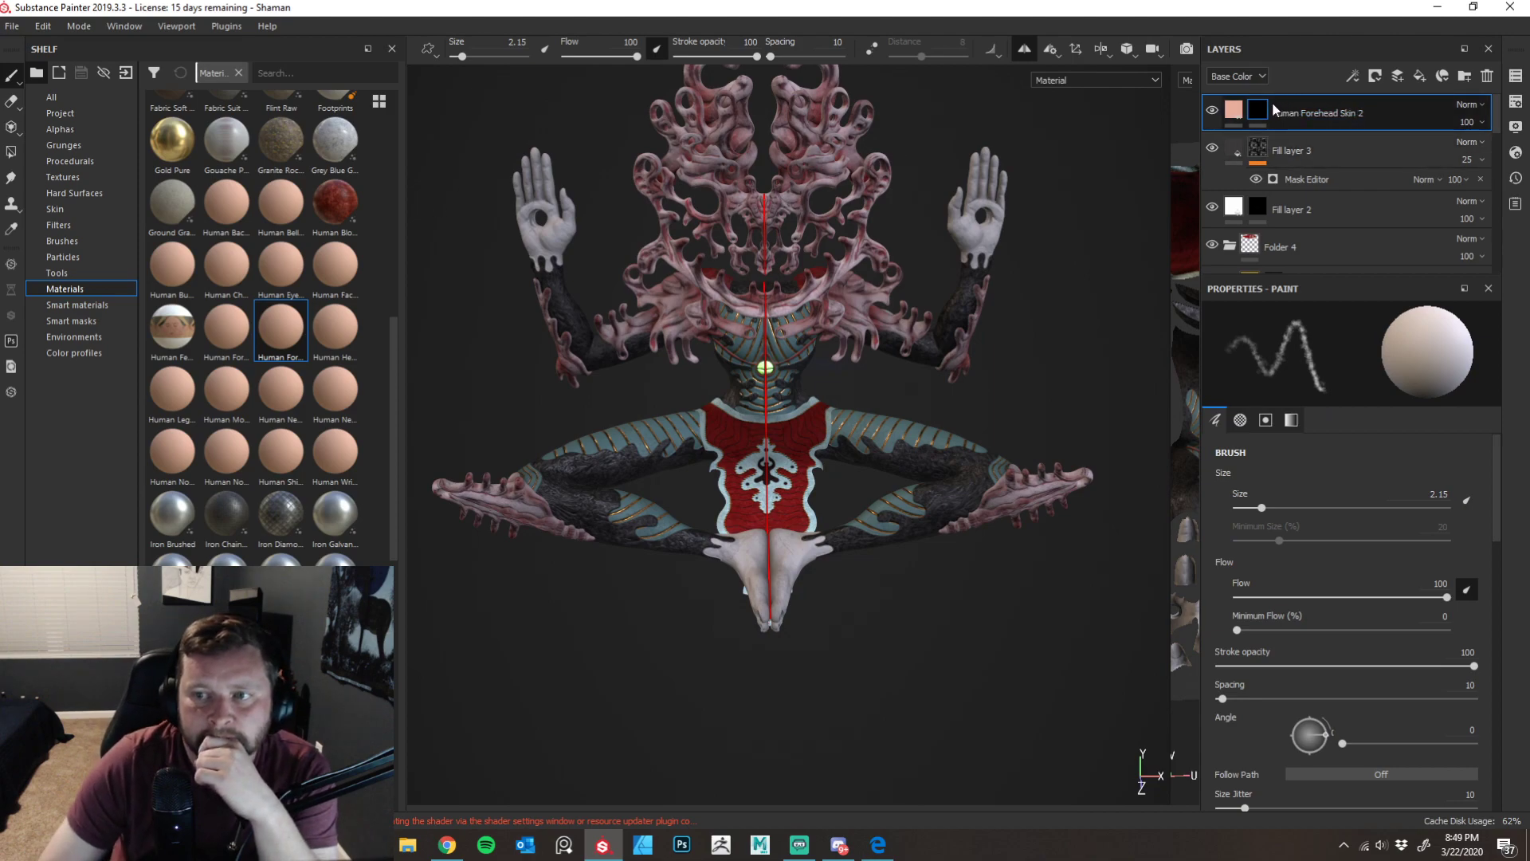
left_click(1356, 80)
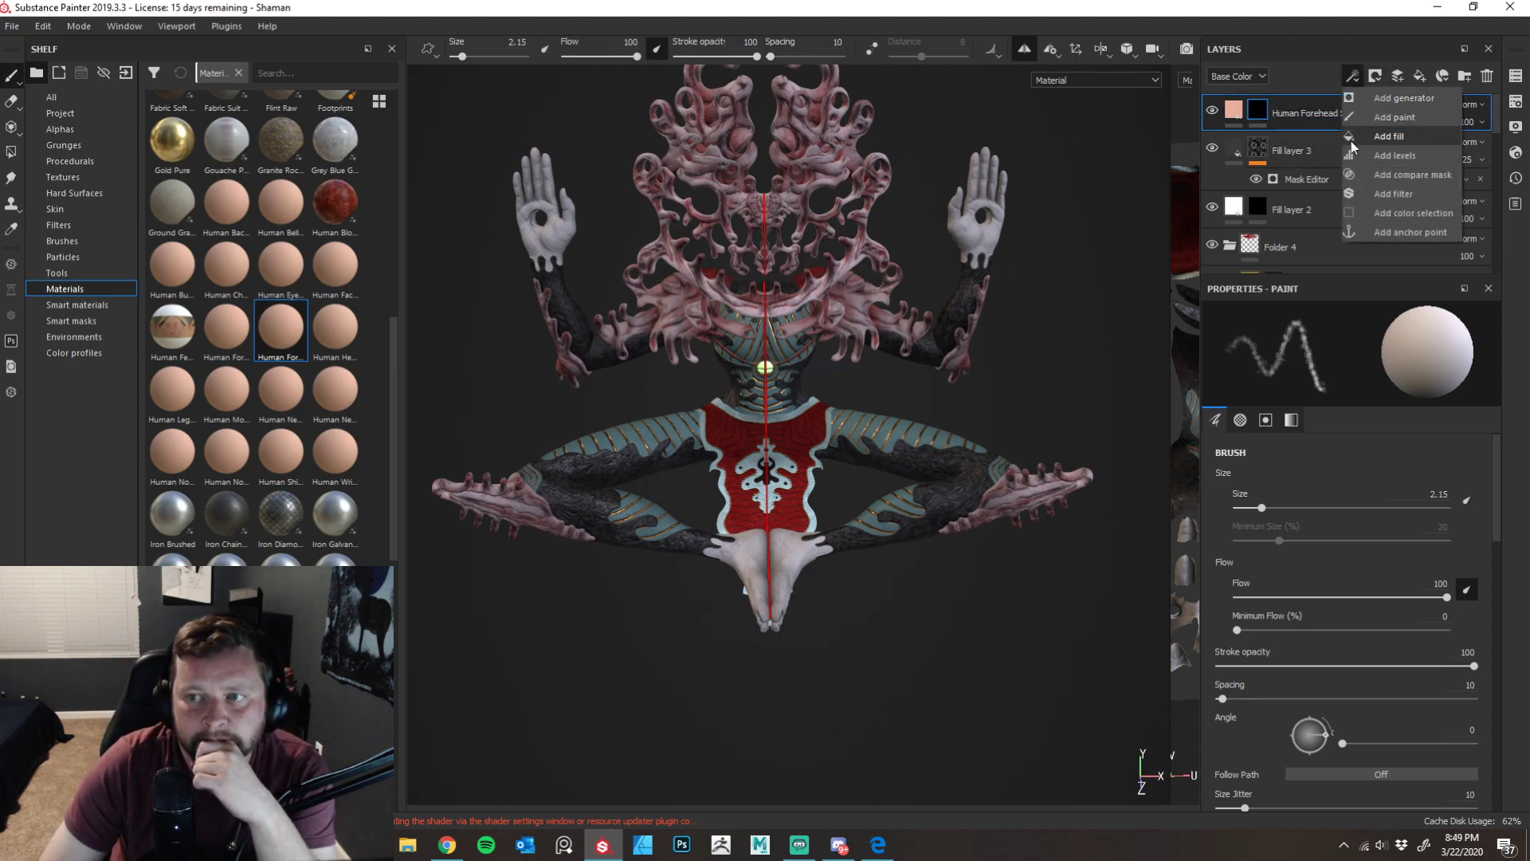
left_click(1374, 117)
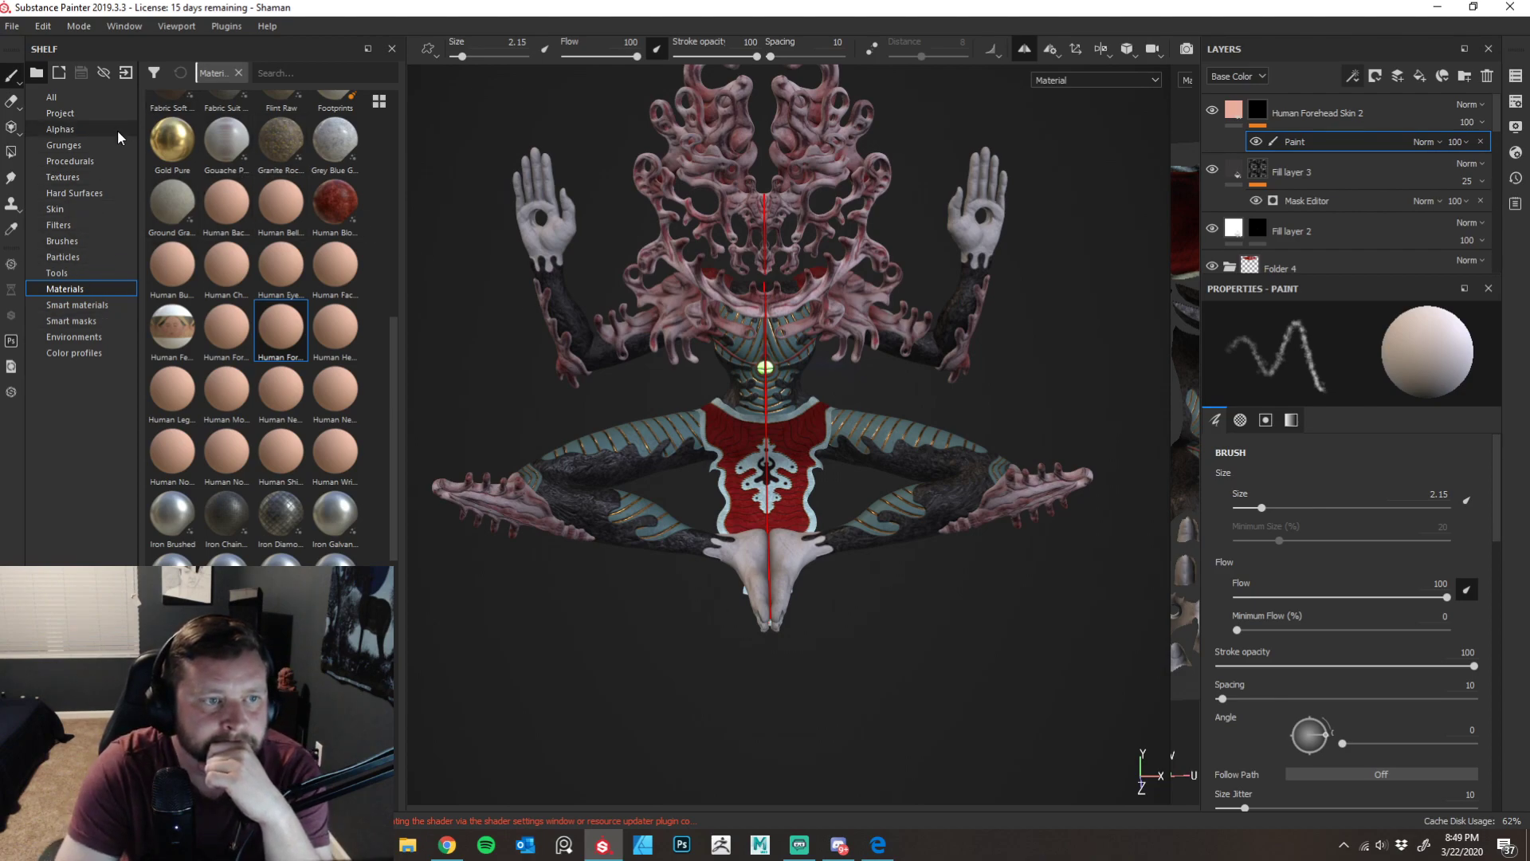
- Choose the second Dirt Spots brush, the one beside Dots, for painting the mask
left_click(76, 240)
mouse_move(396, 181)
left_mouse_down()
mouse_move(413, 518)
mouse_move(394, 591)
mouse_move(410, 674)
mouse_move(398, 151)
left_mouse_up()
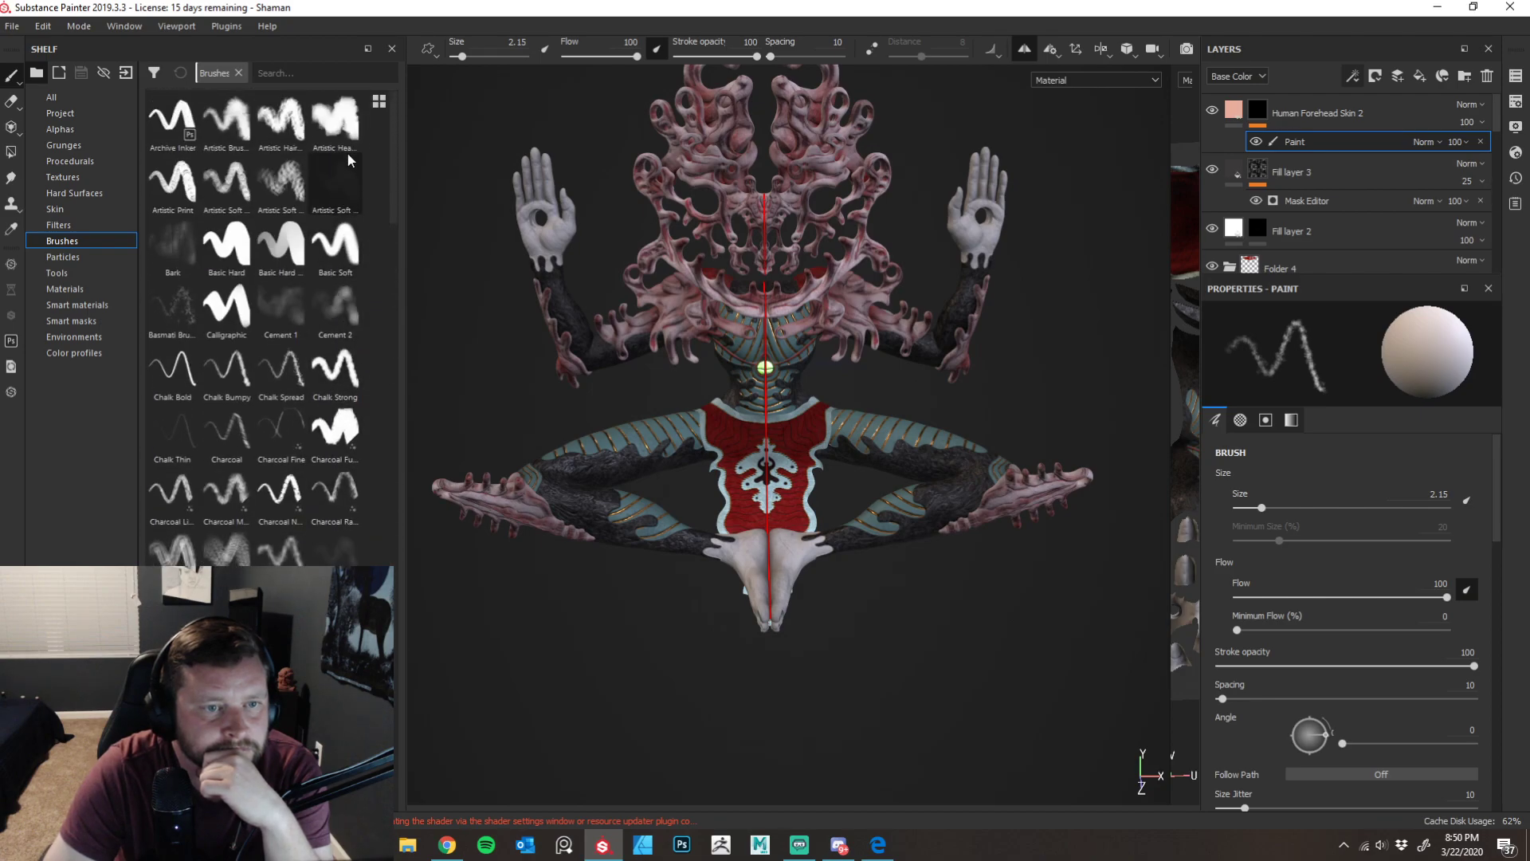
scroll(366, 214, "down", 5)
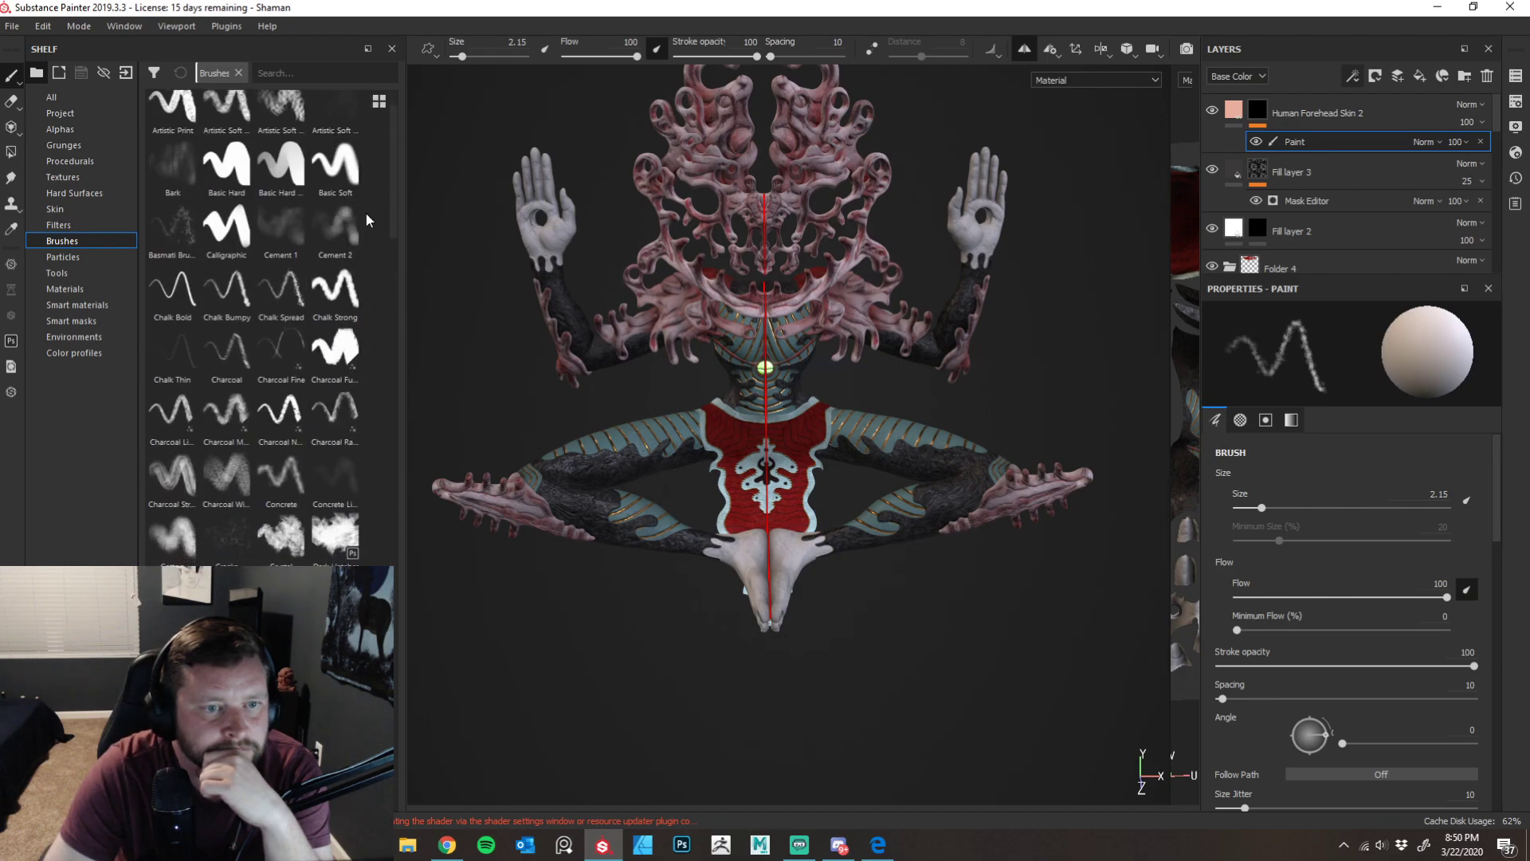
scroll(375, 234, "down", 1)
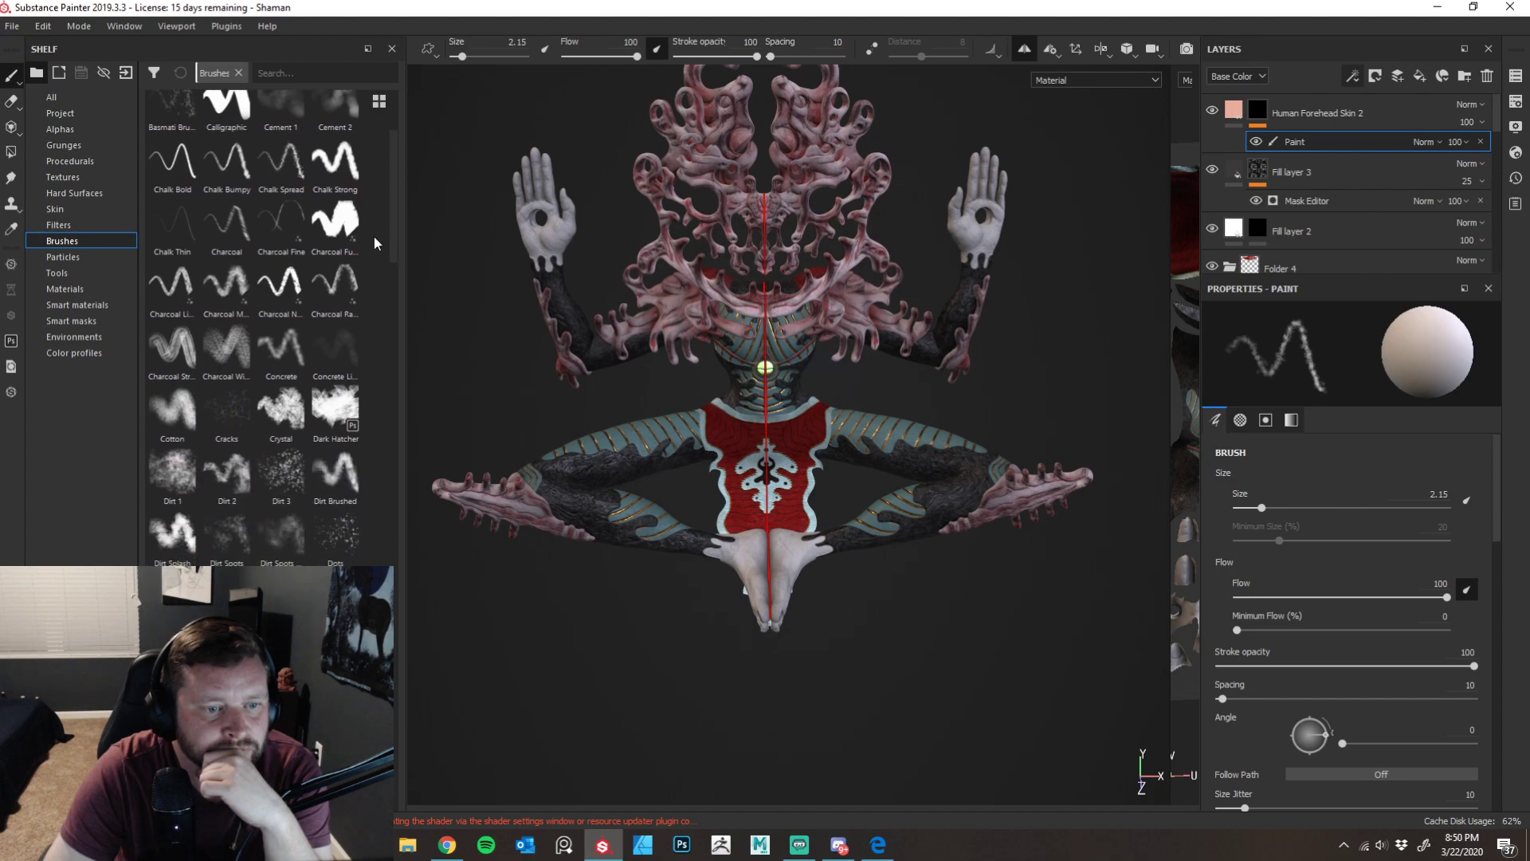
scroll(373, 239, "down", 4)
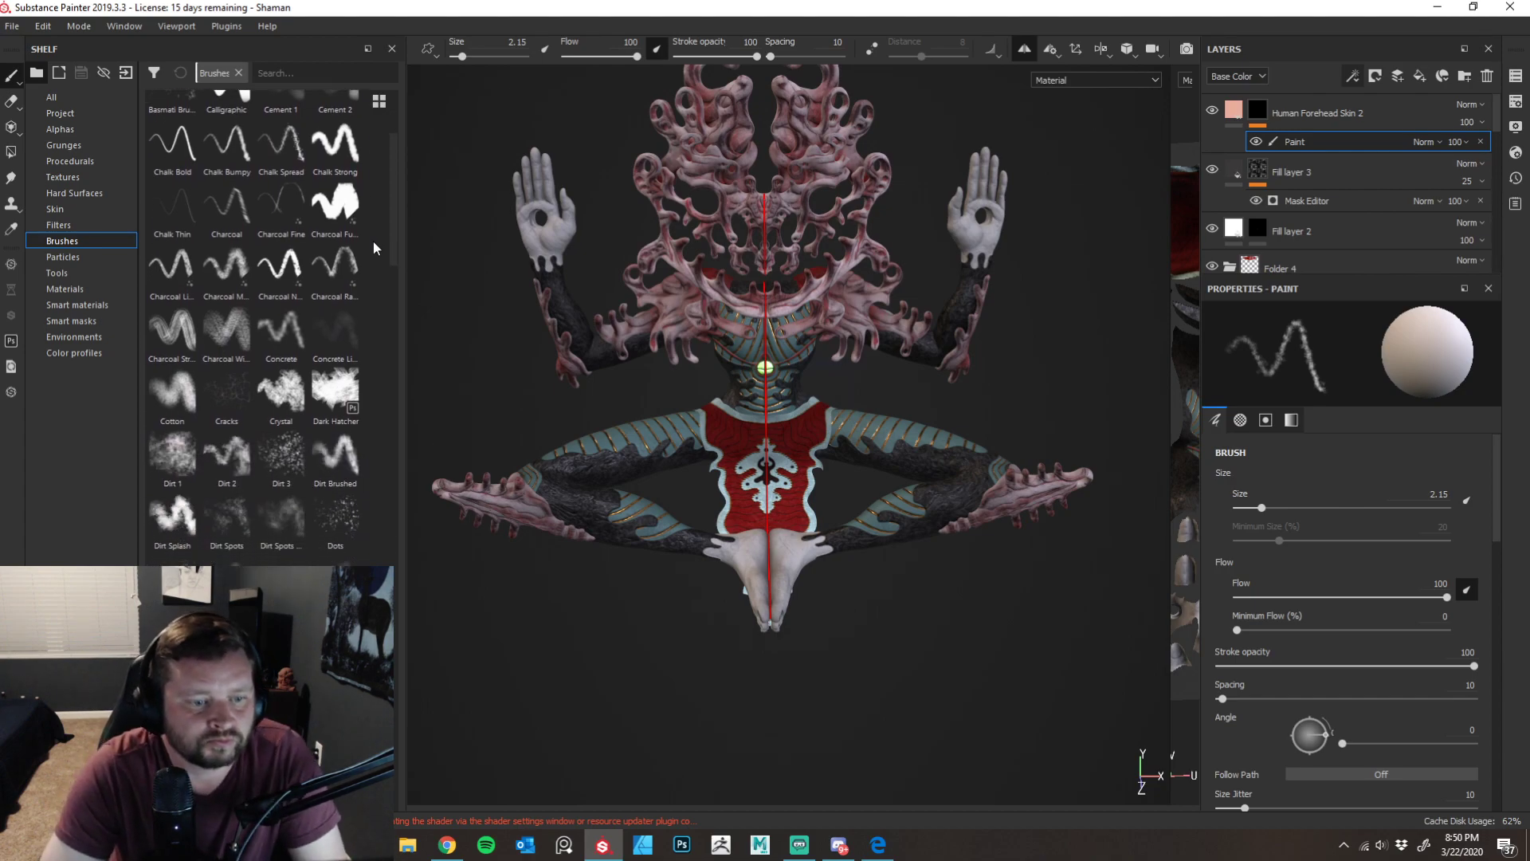
scroll(383, 266, "down", 2)
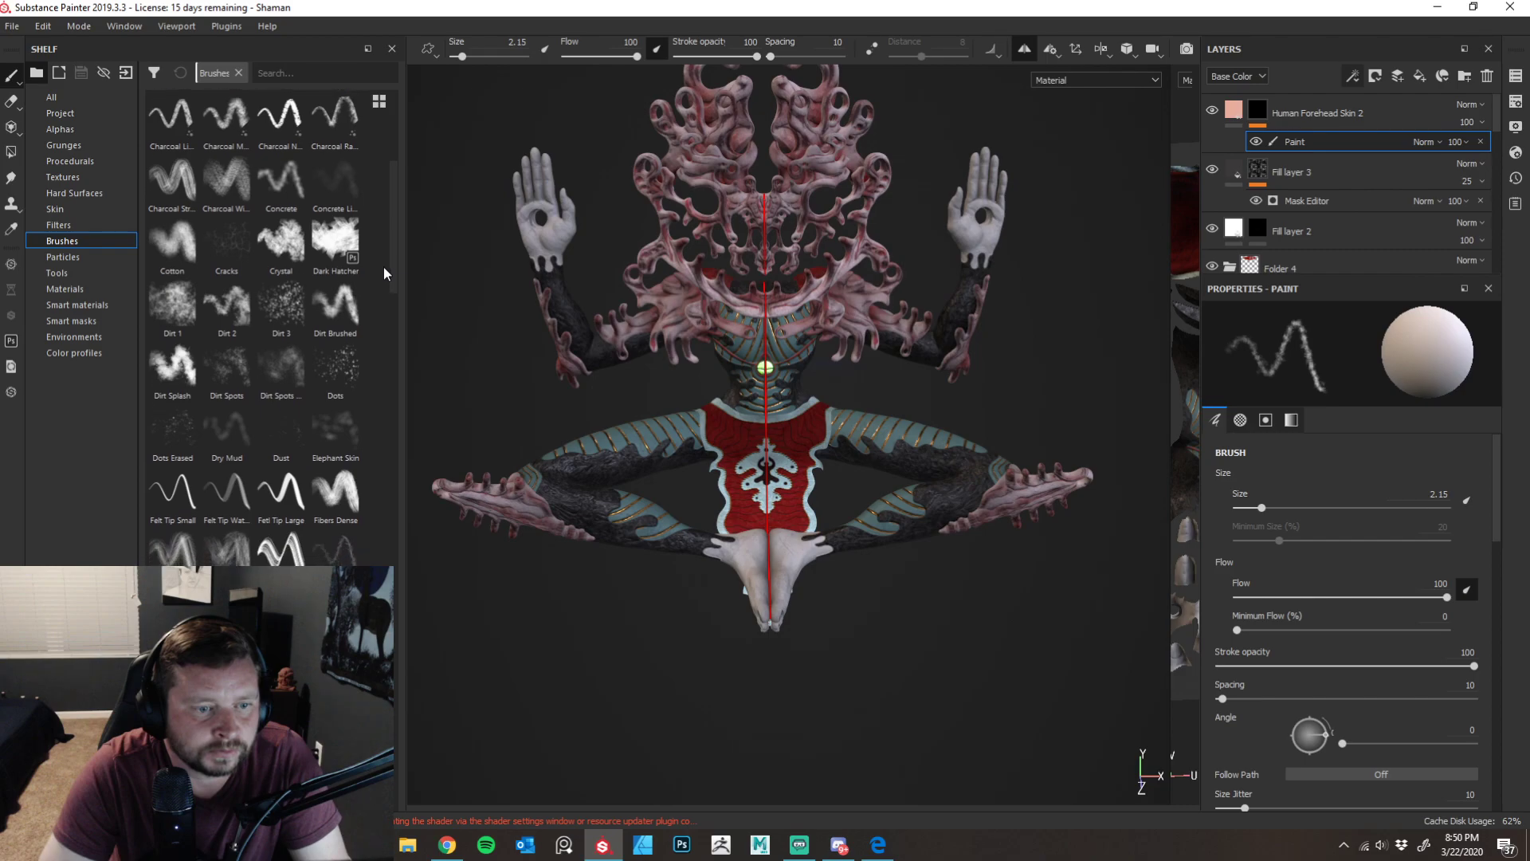
left_click(281, 347)
- Reduce the brush size to 3.41 and paint pink skin tint over the raised hand's palm, thumb and fingers on the mask
left_click_drag(1044, 260, 973, 337, "alt")
right_click_drag(973, 338, 922, 464, "alt")
mouse_move(922, 465)
left_mouse_down("ctrl+alt")
mouse_move(1000, 291)
mouse_move(857, 339)
mouse_move(897, 466)
mouse_move(847, 430)
mouse_move(855, 381)
mouse_move(650, 500)
left_mouse_up("ctrl+alt")
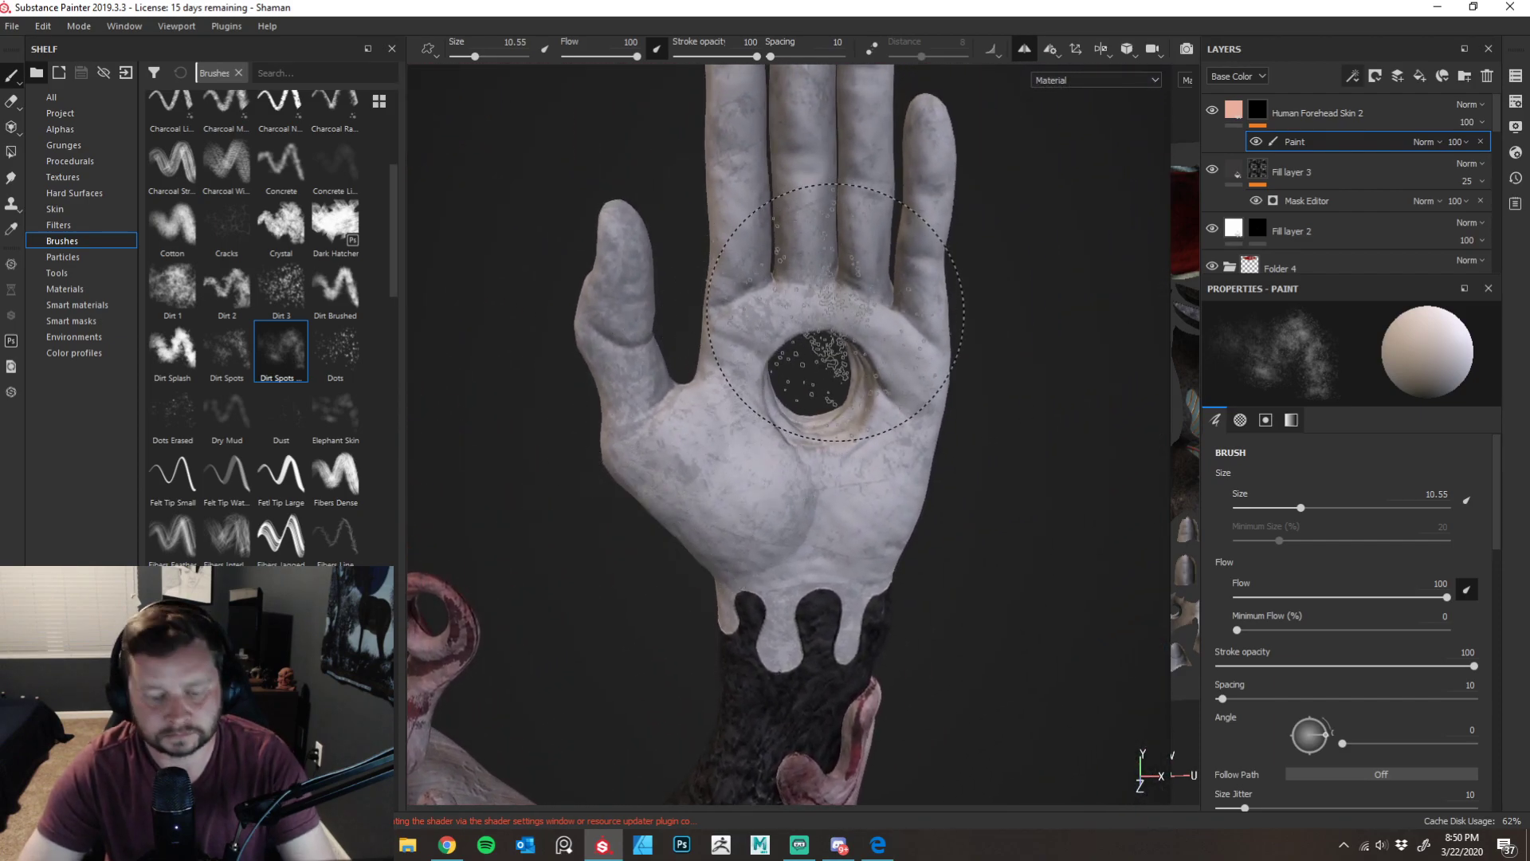
key("[")
key("[")
key("[")
key("[")
key("[")
key("[")
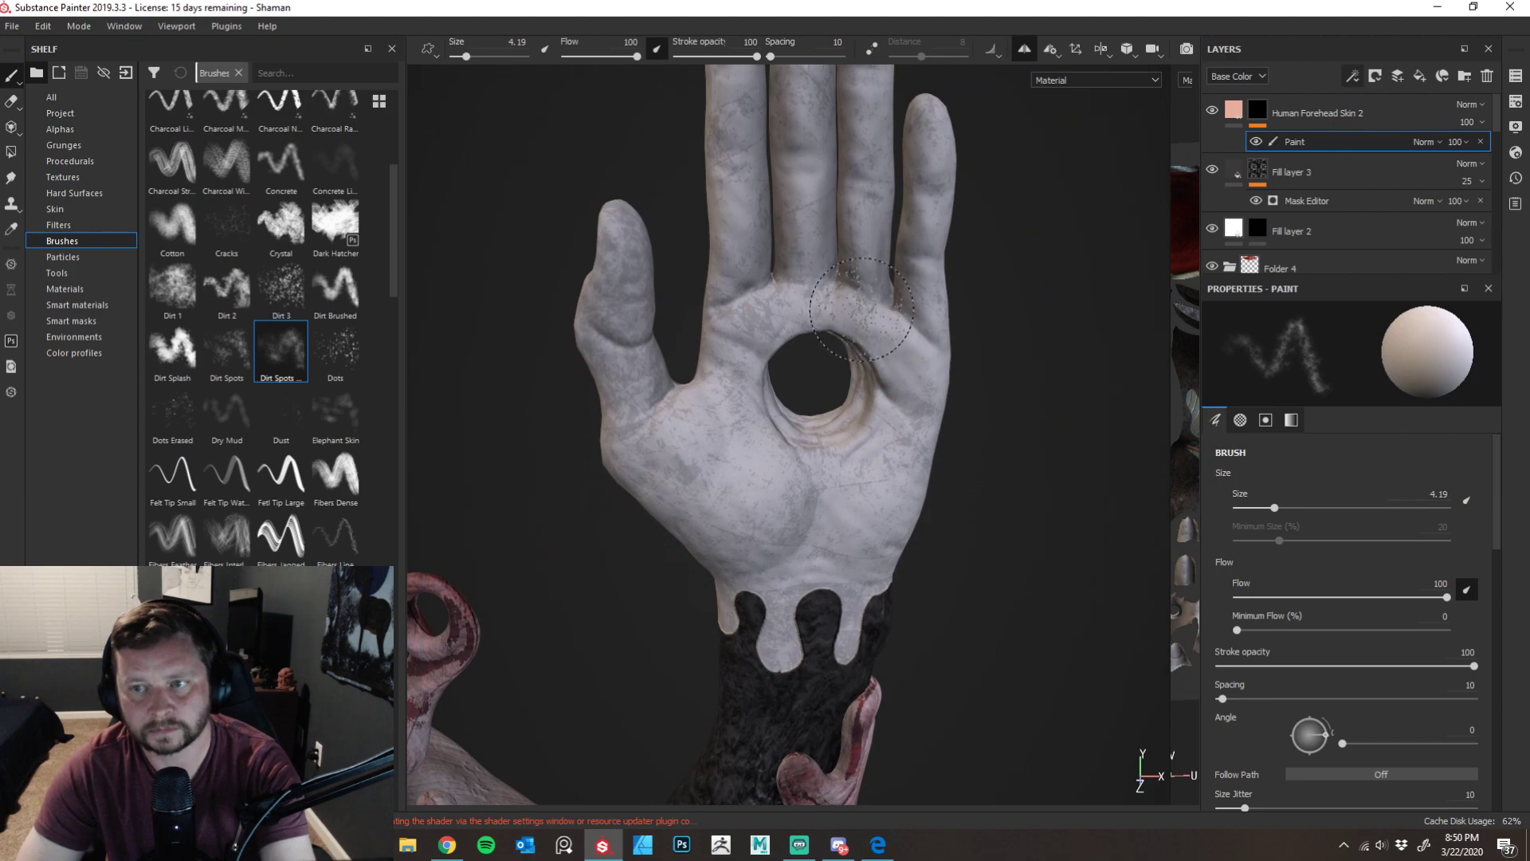
mouse_move(895, 374)
left_mouse_down()
mouse_move(894, 462)
mouse_move(847, 501)
mouse_move(865, 456)
mouse_move(734, 380)
mouse_move(780, 347)
left_mouse_up()
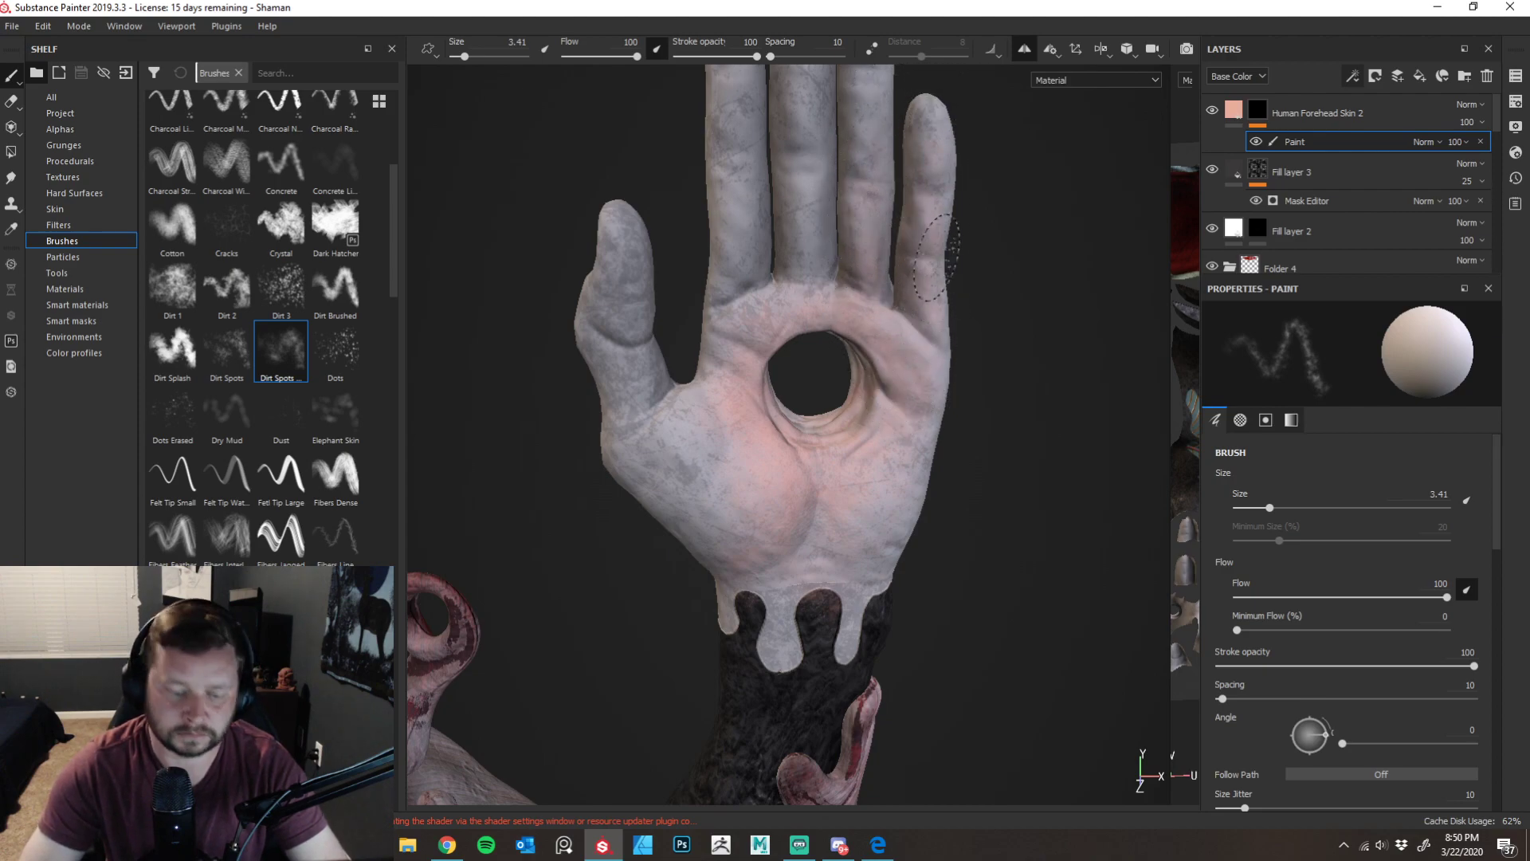
mouse_move(981, 295)
left_mouse_down("alt")
mouse_move(991, 256)
mouse_move(994, 318)
mouse_move(1018, 242)
mouse_move(905, 245)
left_mouse_up("alt")
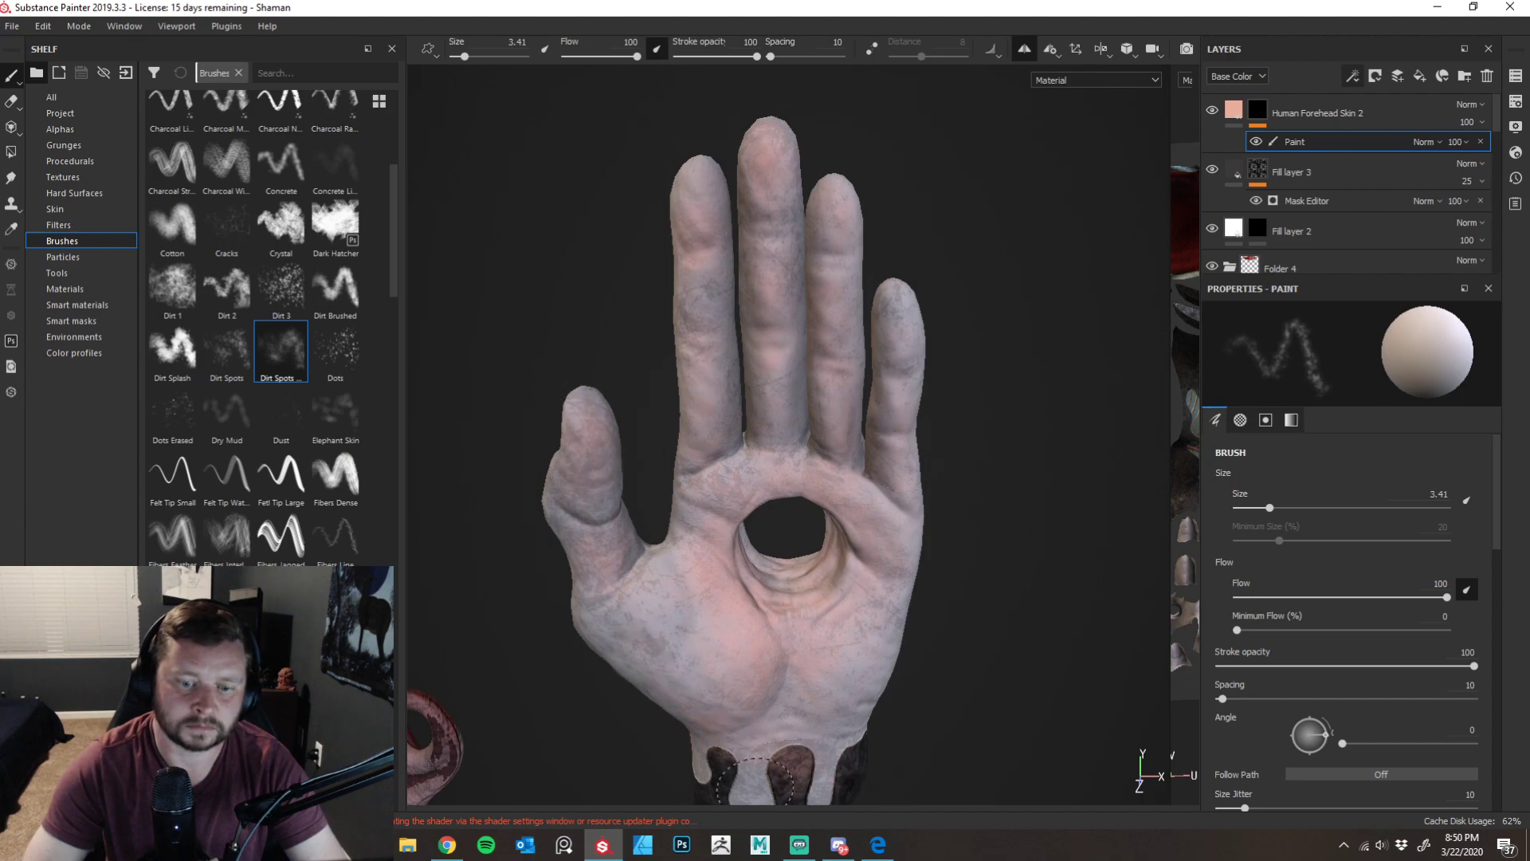
- Switch the mask paint to black and erase the pink tint from the dark areas between the white drips at the wrist
mouse_move(925, 654)
left_mouse_down("alt")
mouse_move(1016, 431)
mouse_move(1024, 324)
left_mouse_up("alt")
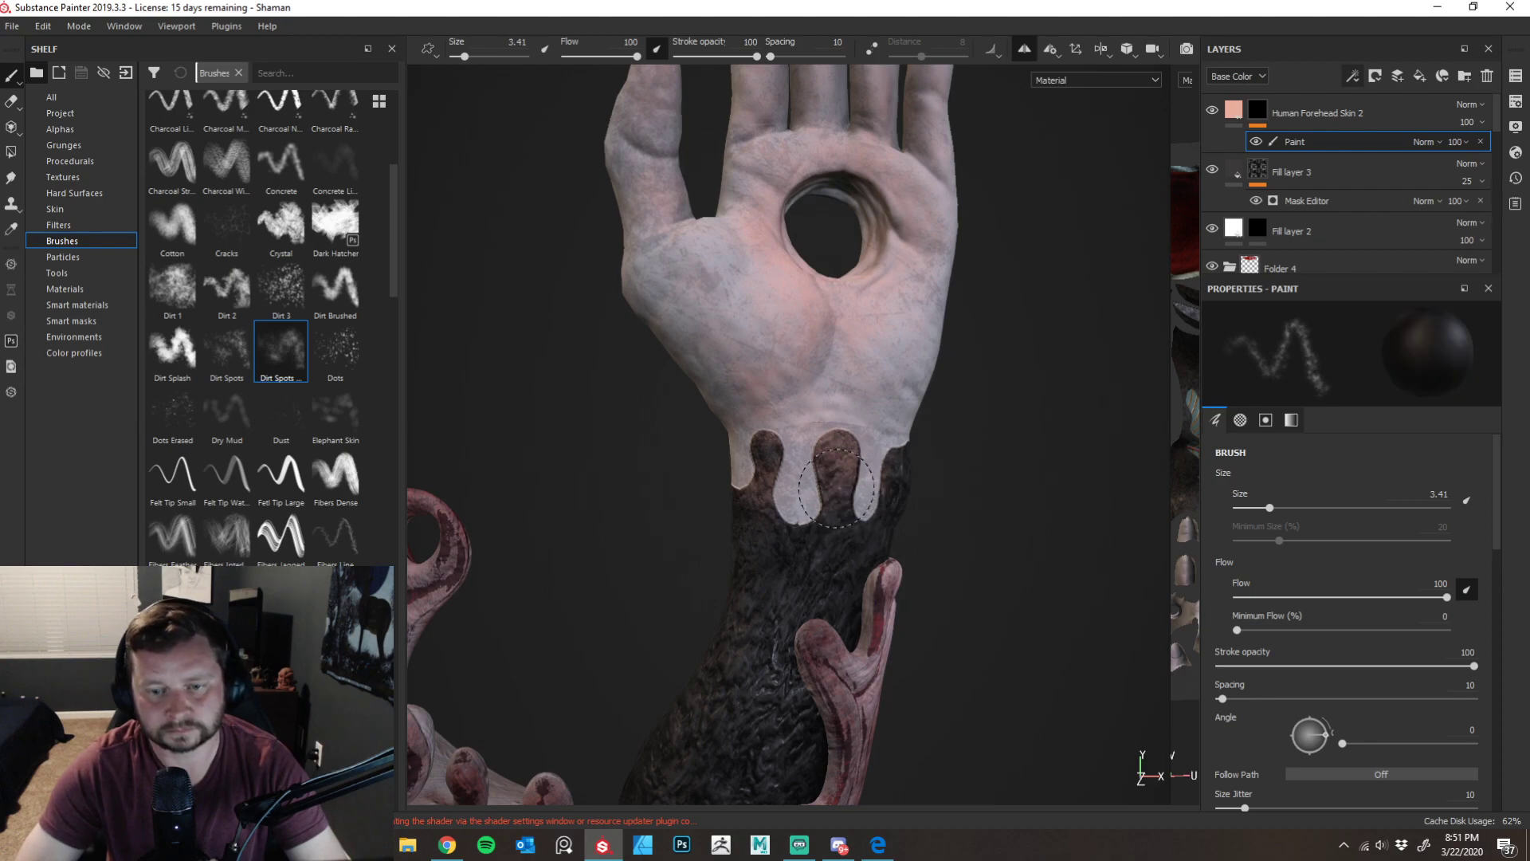
key("x")
left_click_drag(819, 448, 828, 520)
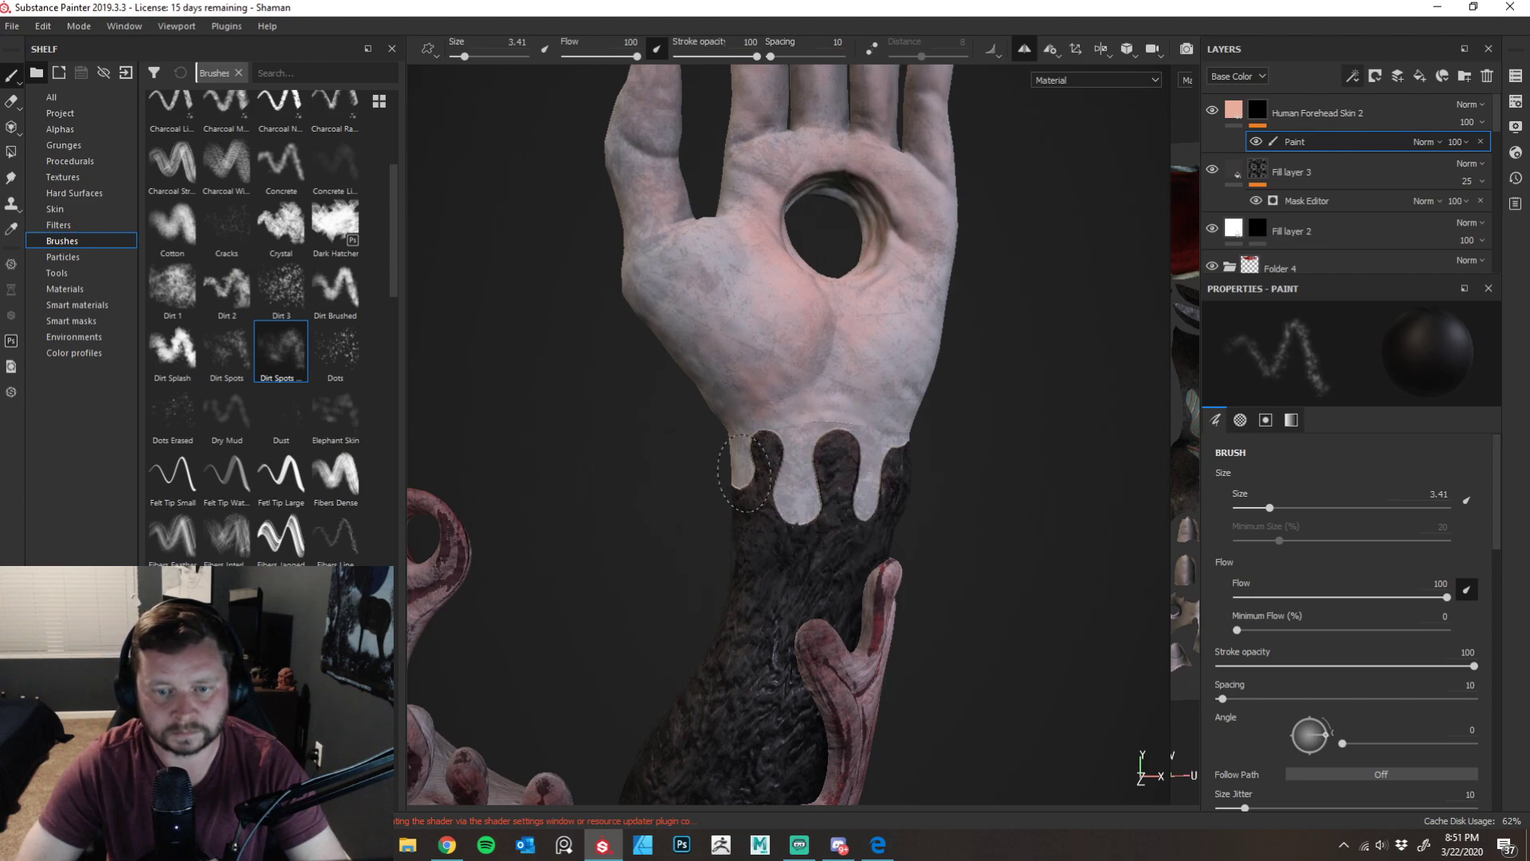
left_click_drag(991, 393, 1000, 449, "alt")
right_click_drag(1001, 448, 943, 444, "alt")
left_click_drag(942, 444, 1019, 461, "ctrl+alt")
mouse_move(1000, 383)
right_mouse_down("alt")
mouse_move(984, 410)
mouse_move(990, 489)
mouse_move(642, 596)
right_mouse_up("alt")
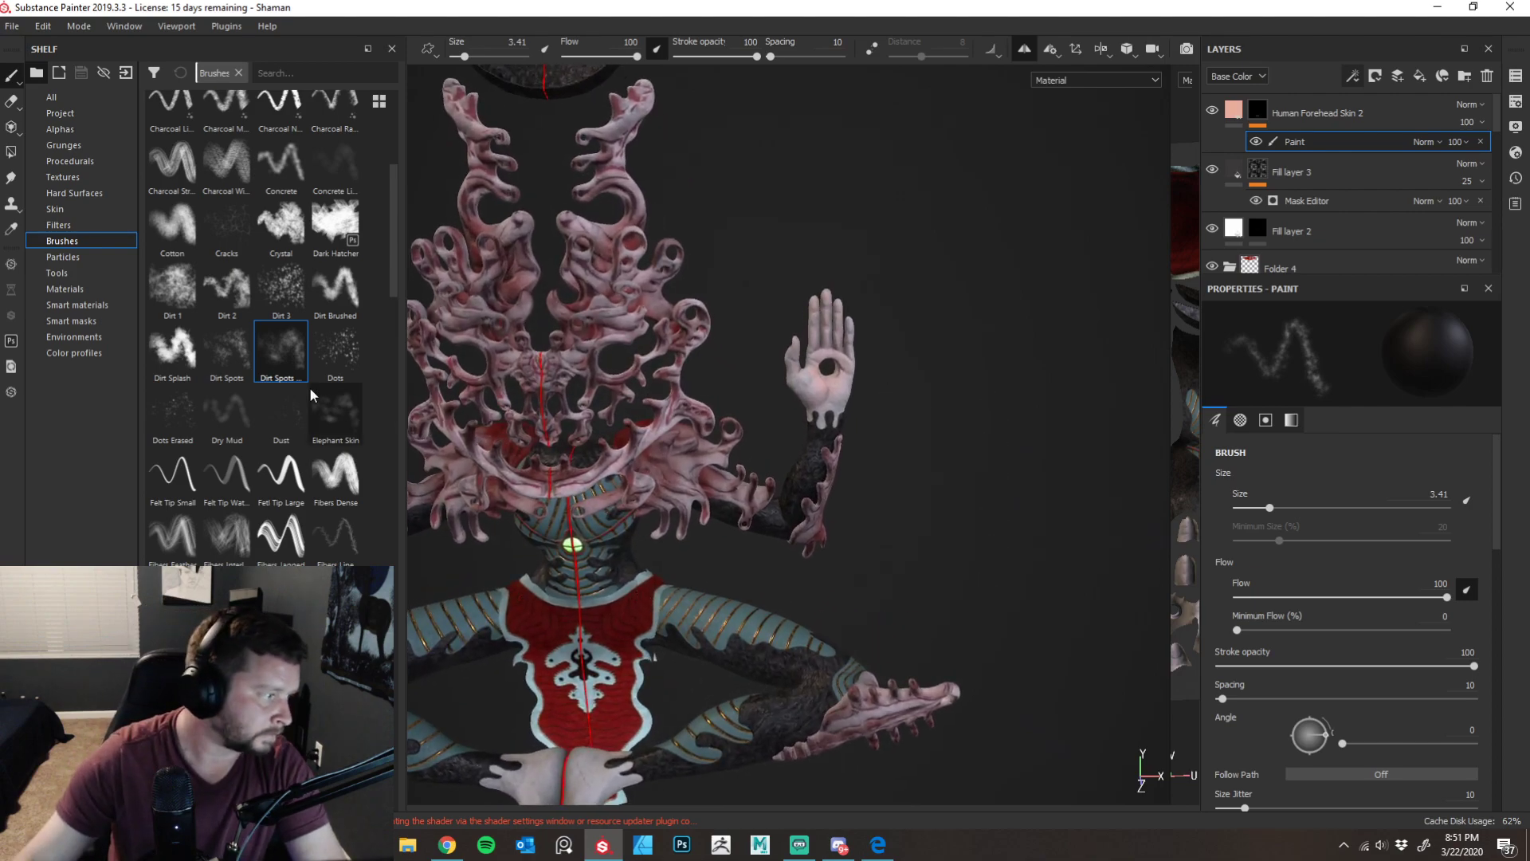
left_click(878, 844)
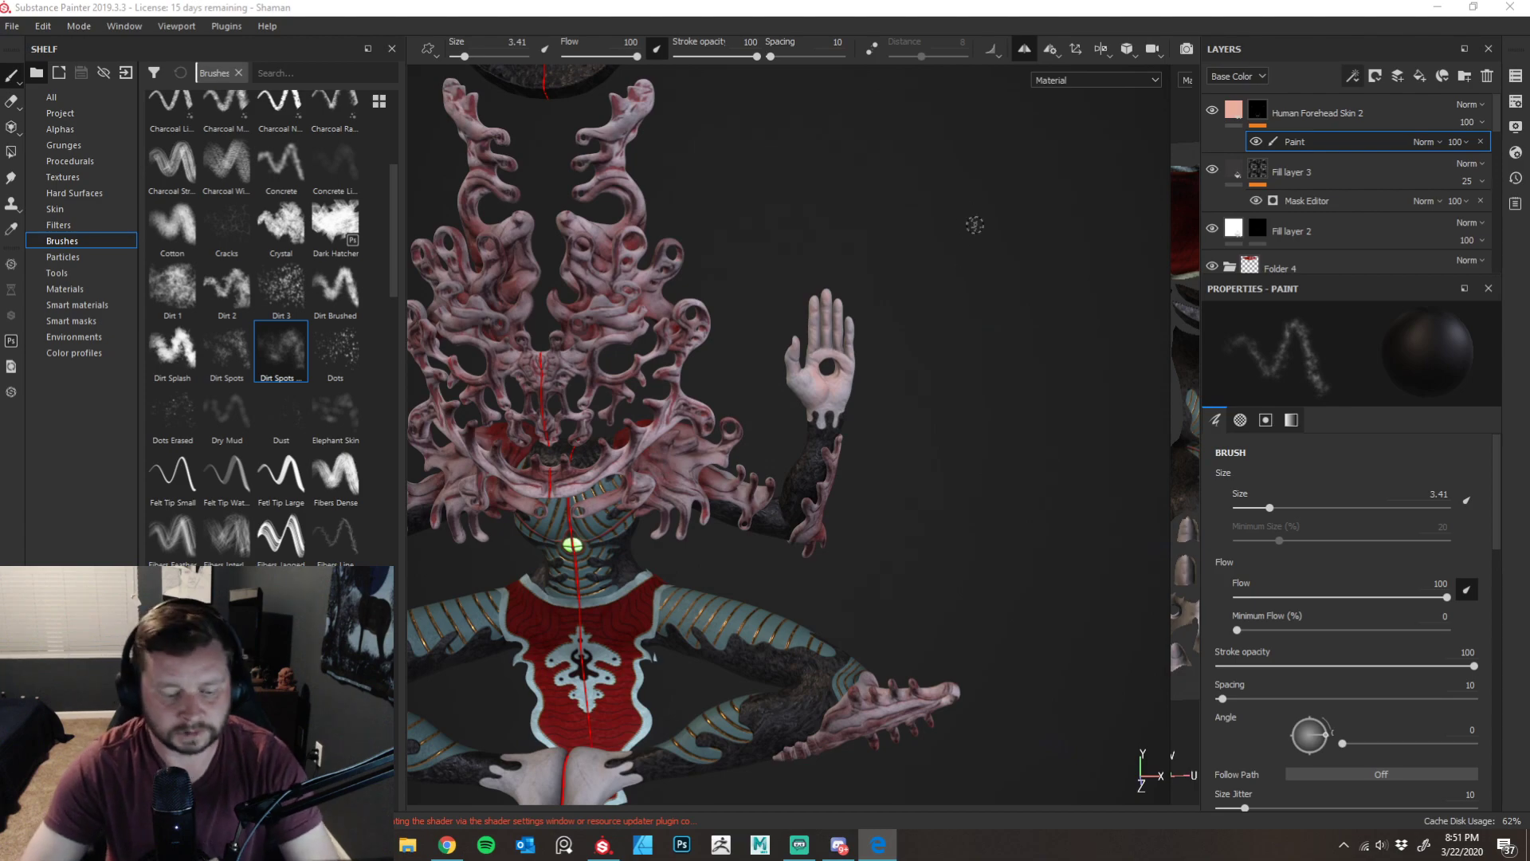
- Deepen the Human Forehead Skin 2 color to a red with hue 0.000, saturation 0.633 and value 0.707
mouse_move(994, 356)
left_mouse_down("alt")
mouse_move(973, 324)
mouse_move(1031, 399)
mouse_move(1012, 275)
mouse_move(943, 635)
mouse_move(1097, 346)
mouse_move(1005, 419)
left_mouse_up("alt")
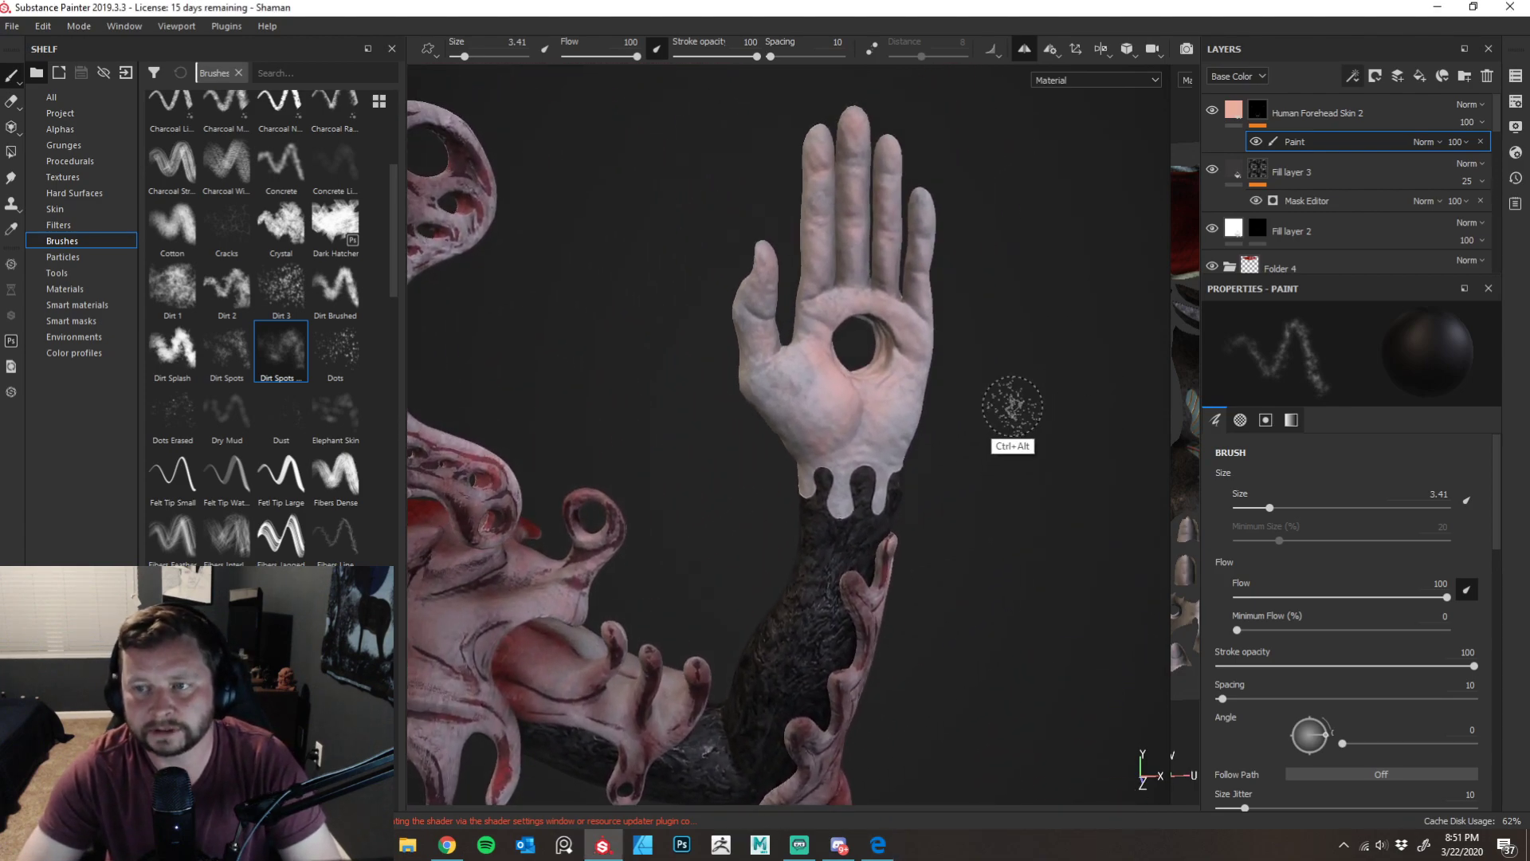
left_click(1236, 109)
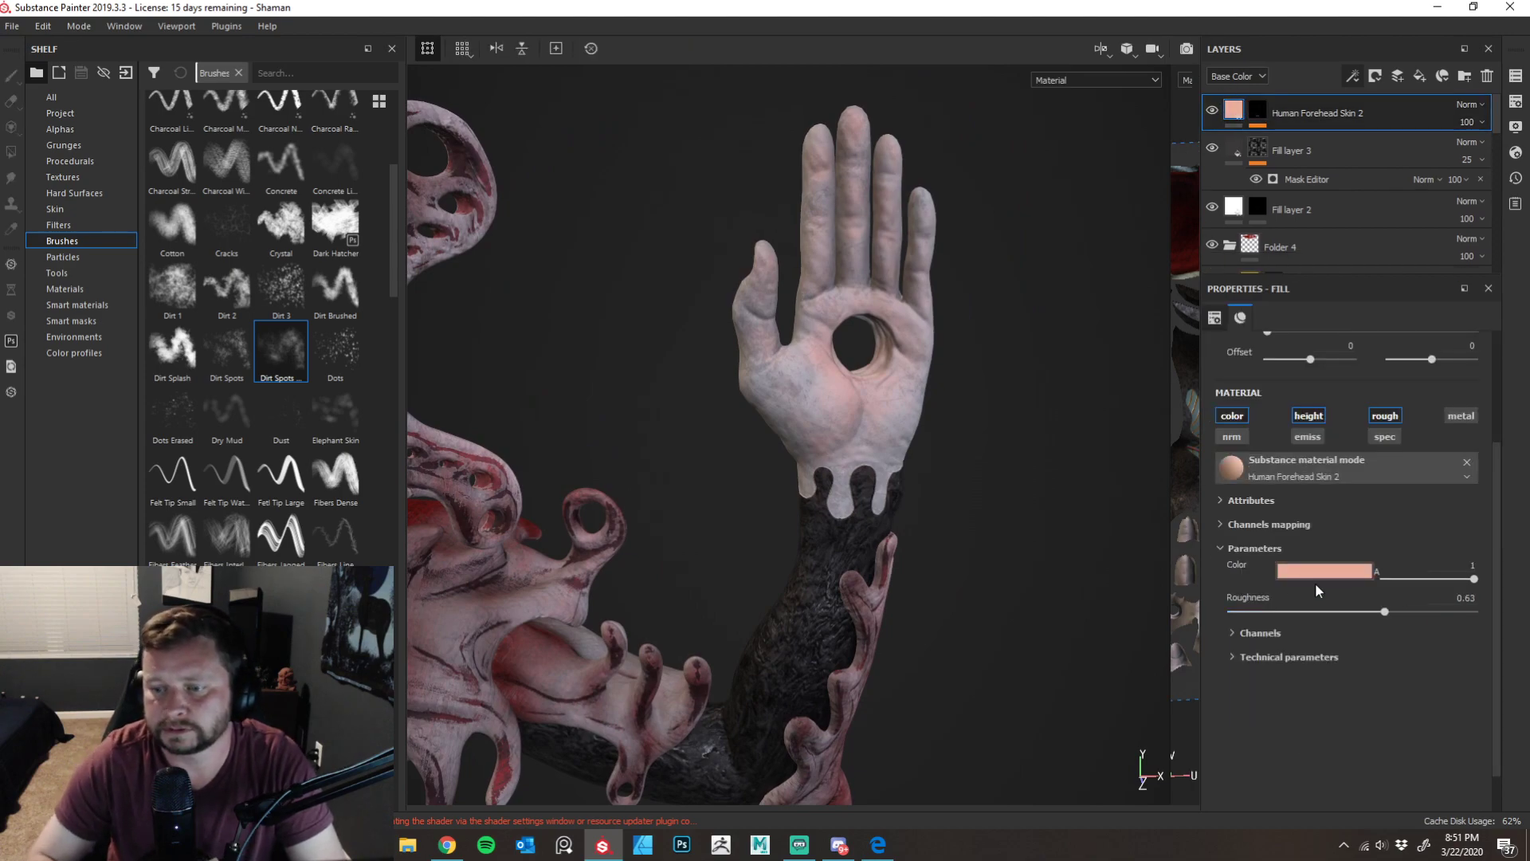
left_click(1332, 572)
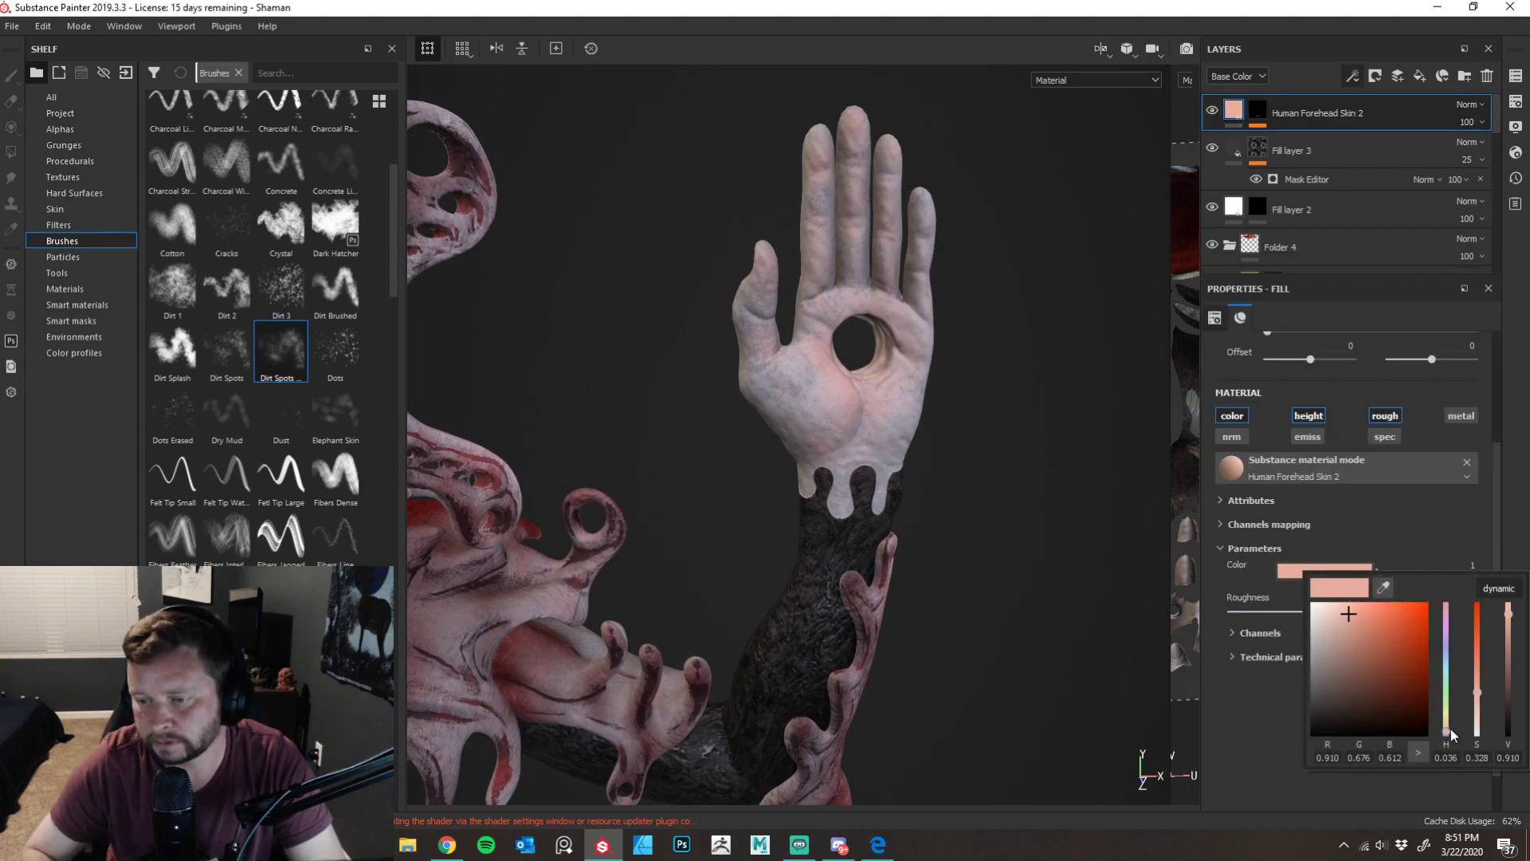
left_click_drag(1448, 737, 1446, 759)
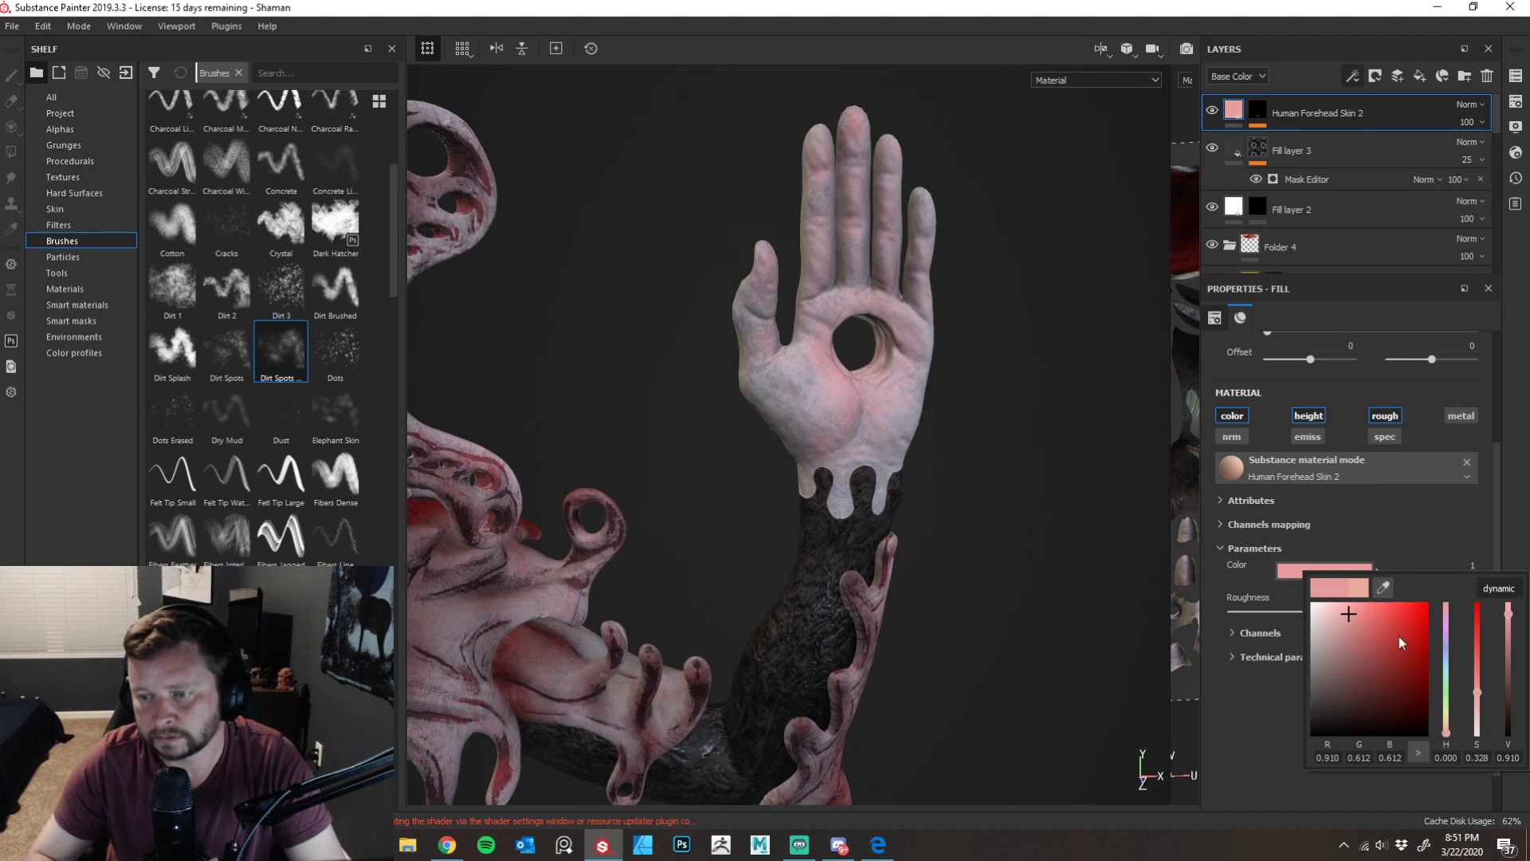
left_click_drag(1352, 615, 1385, 641)
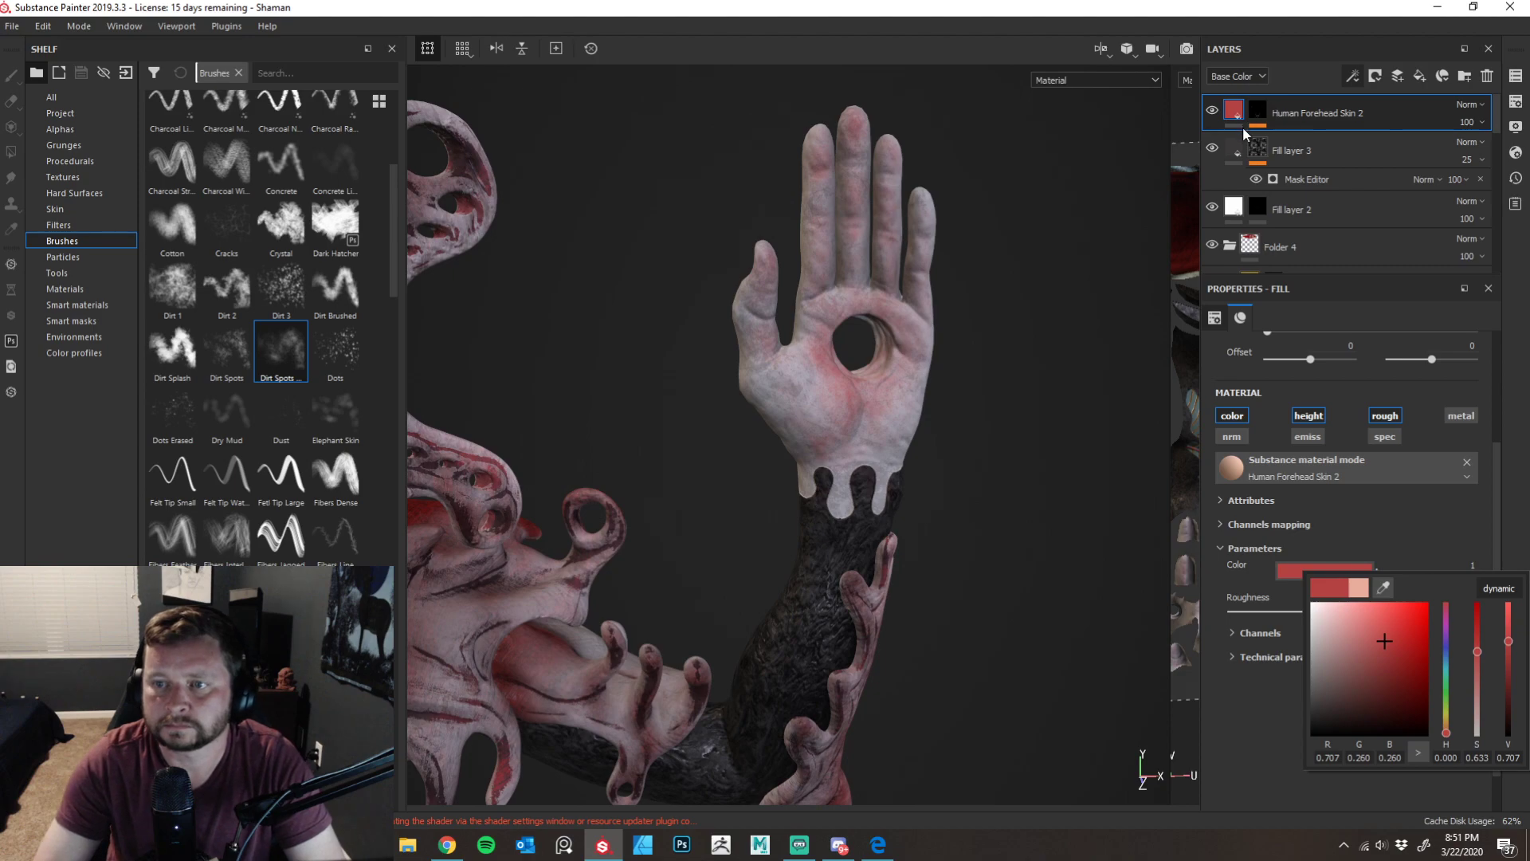
- Switch the layer's mask paint to white and add more red tint over the raised hand's palm, around its hole and on the fingers
left_click(1265, 108)
key("1")
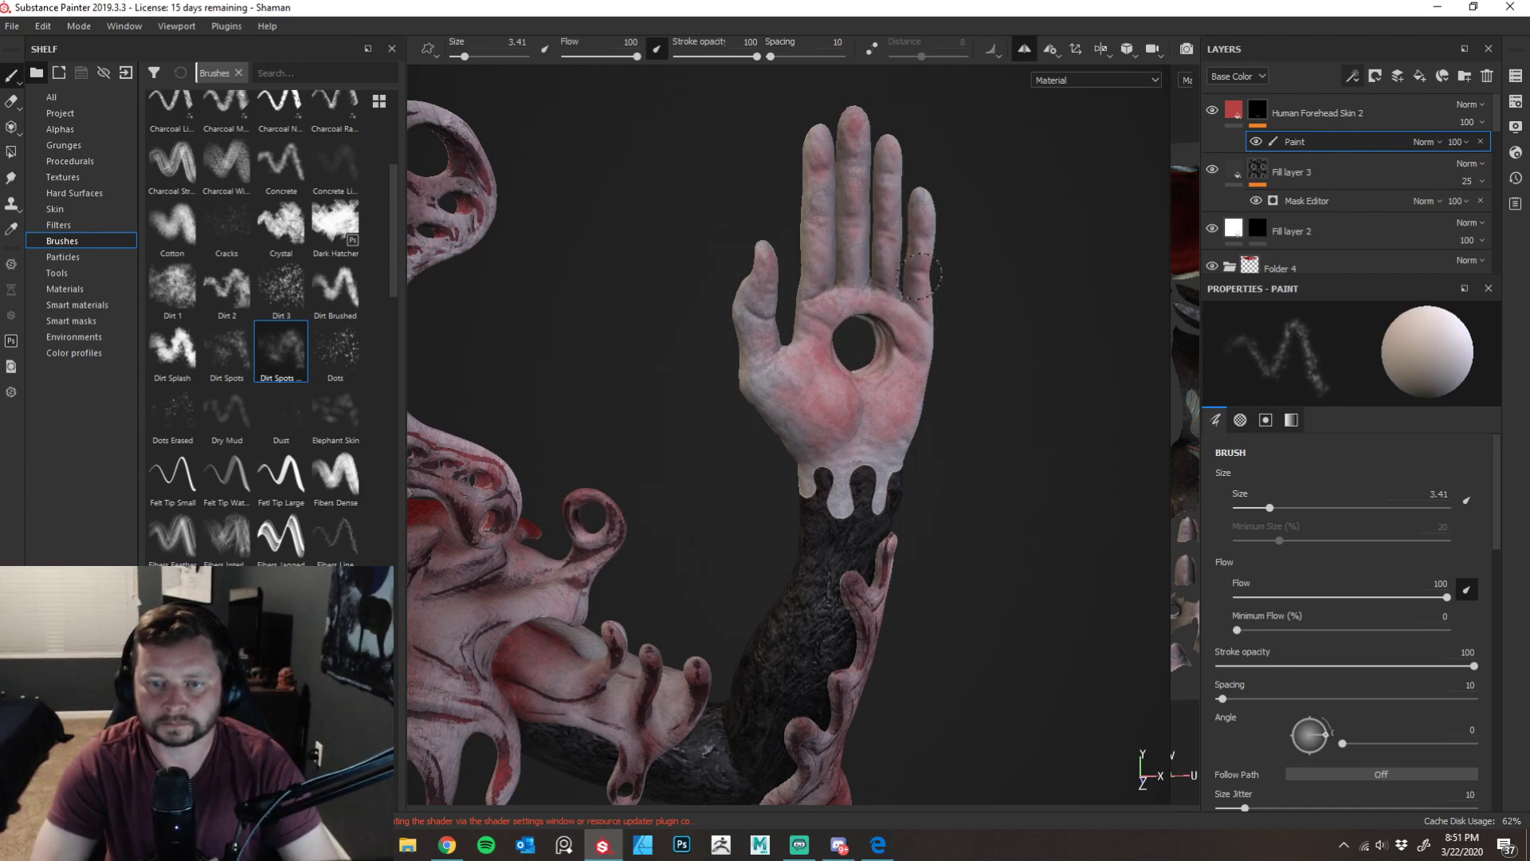
mouse_move(949, 359)
left_mouse_down("alt")
mouse_move(970, 455)
mouse_move(1045, 403)
mouse_move(1032, 436)
mouse_move(1124, 355)
mouse_move(1086, 147)
left_mouse_up("alt")
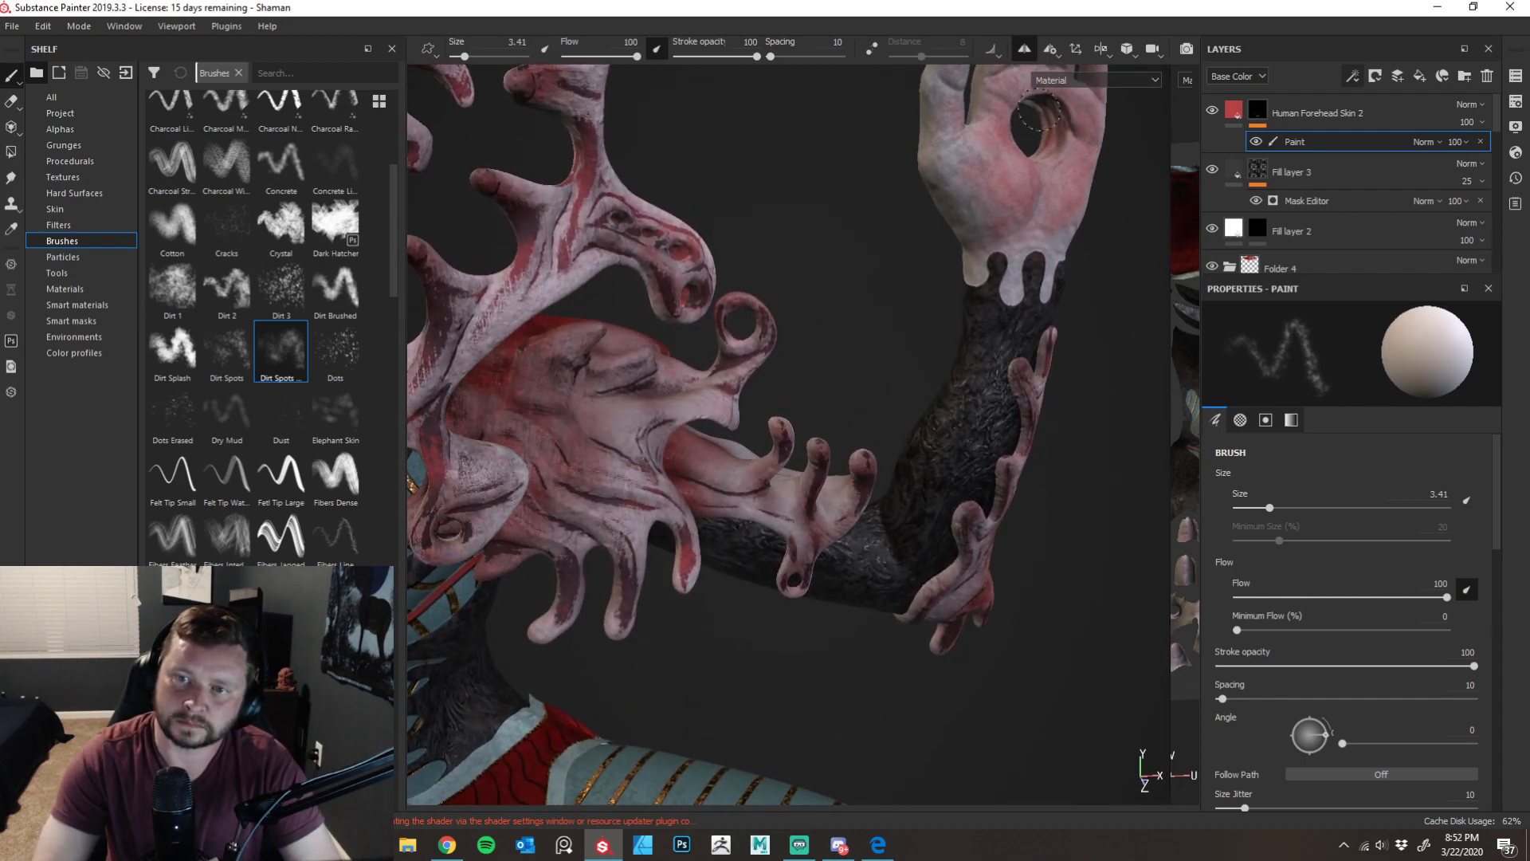
left_click_drag(923, 214, 1036, 209, "alt")
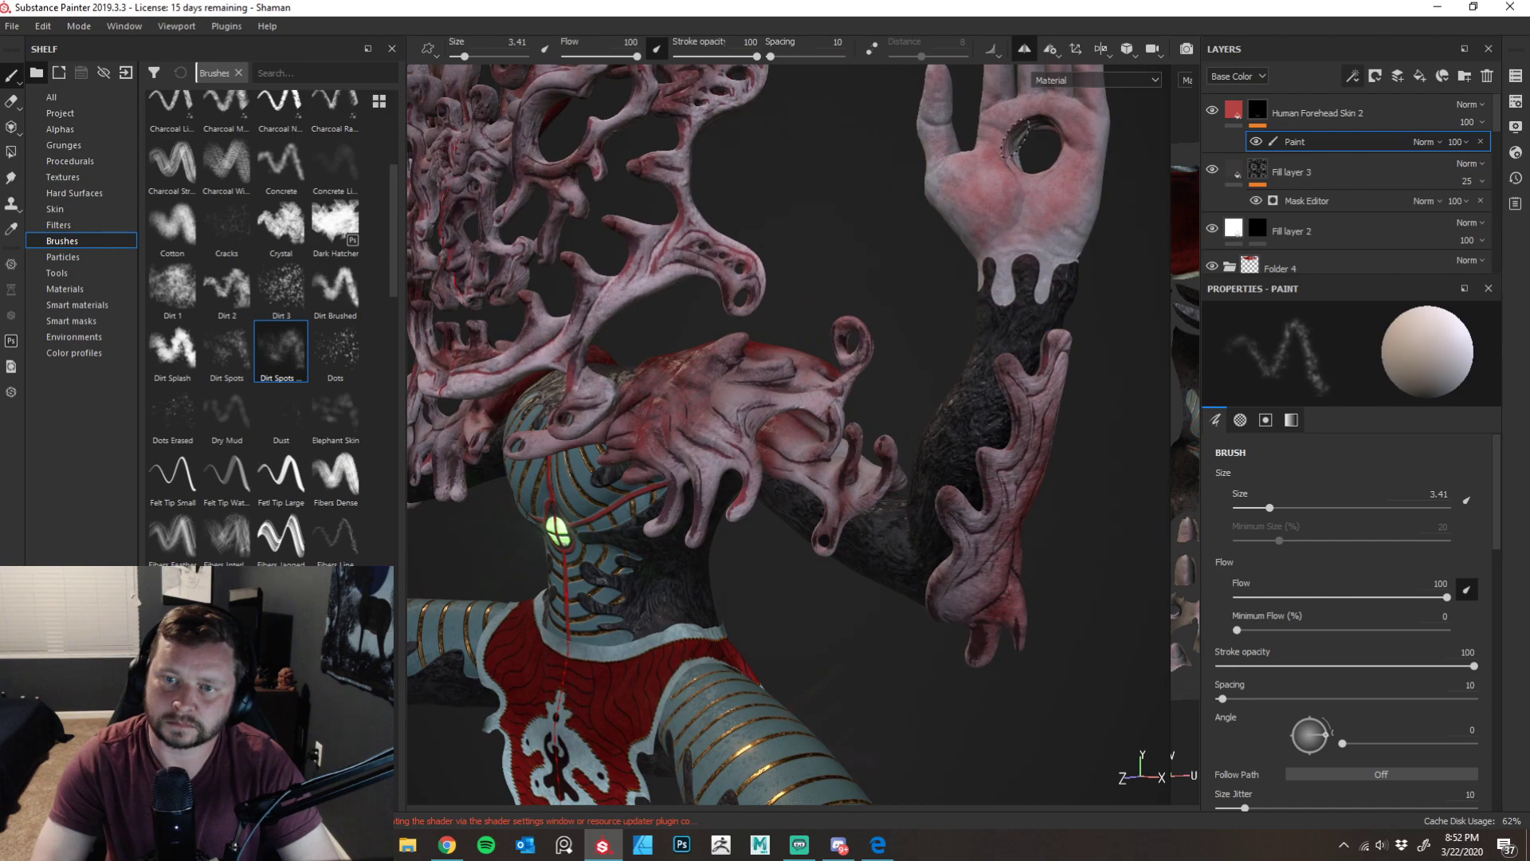
- Paint the red skin tint on the mask over the crossed feet, covering the soles, insteps, ankles and toes
mouse_move(1038, 168)
left_mouse_down("alt")
mouse_move(881, 279)
mouse_move(960, 308)
mouse_move(1006, 199)
mouse_move(1014, 327)
mouse_move(1049, 260)
mouse_move(1079, 414)
mouse_move(959, 537)
mouse_move(960, 656)
mouse_move(1025, 428)
mouse_move(982, 511)
mouse_move(962, 625)
mouse_move(717, 421)
left_mouse_up("alt")
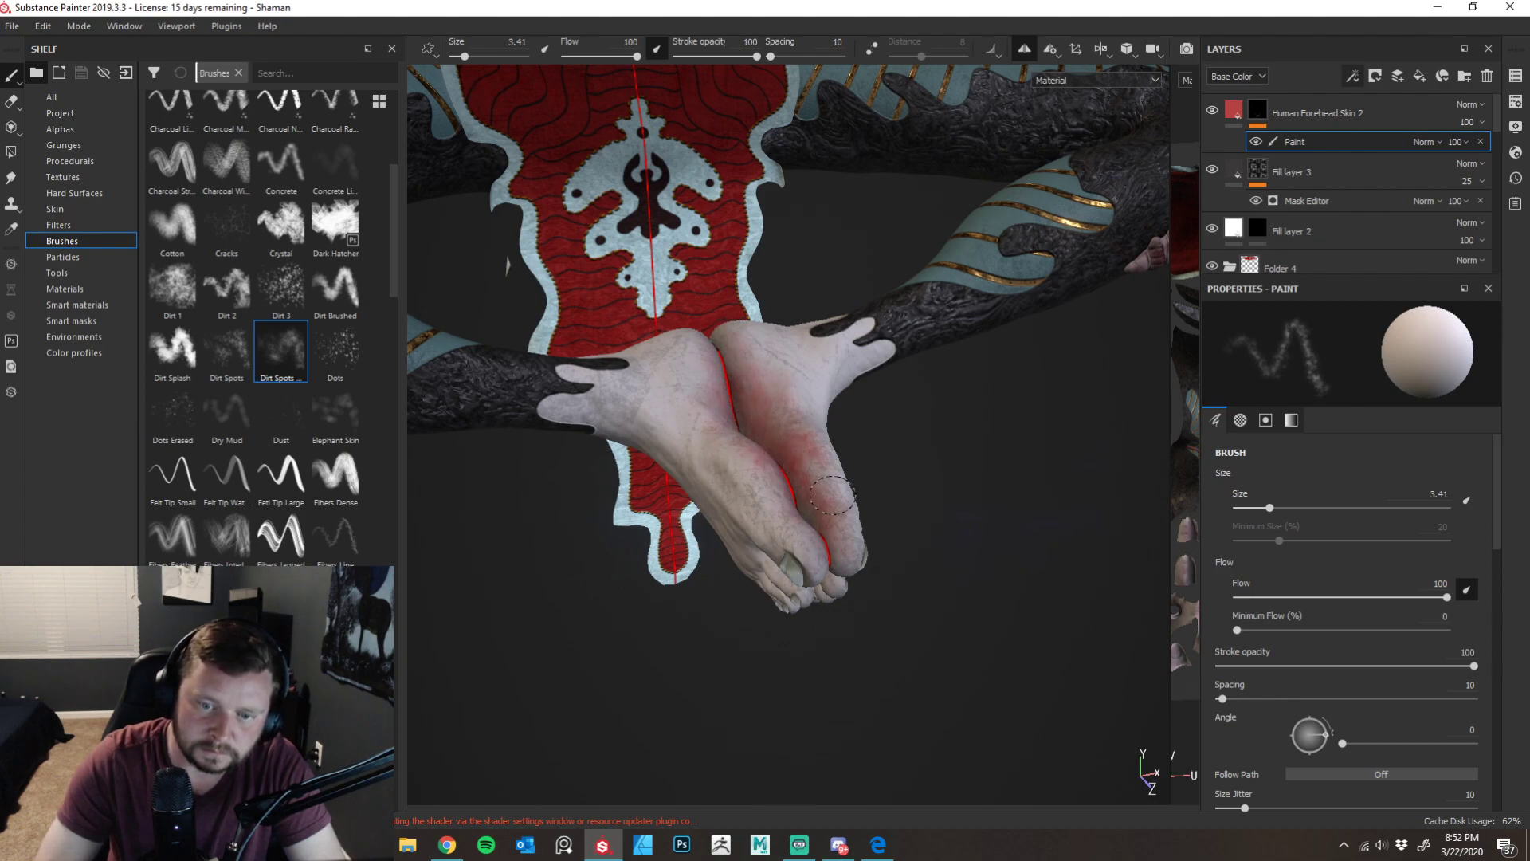
mouse_move(942, 619)
left_mouse_down("alt")
mouse_move(738, 523)
mouse_move(639, 499)
mouse_move(707, 529)
mouse_move(608, 444)
mouse_move(738, 433)
left_mouse_up("alt")
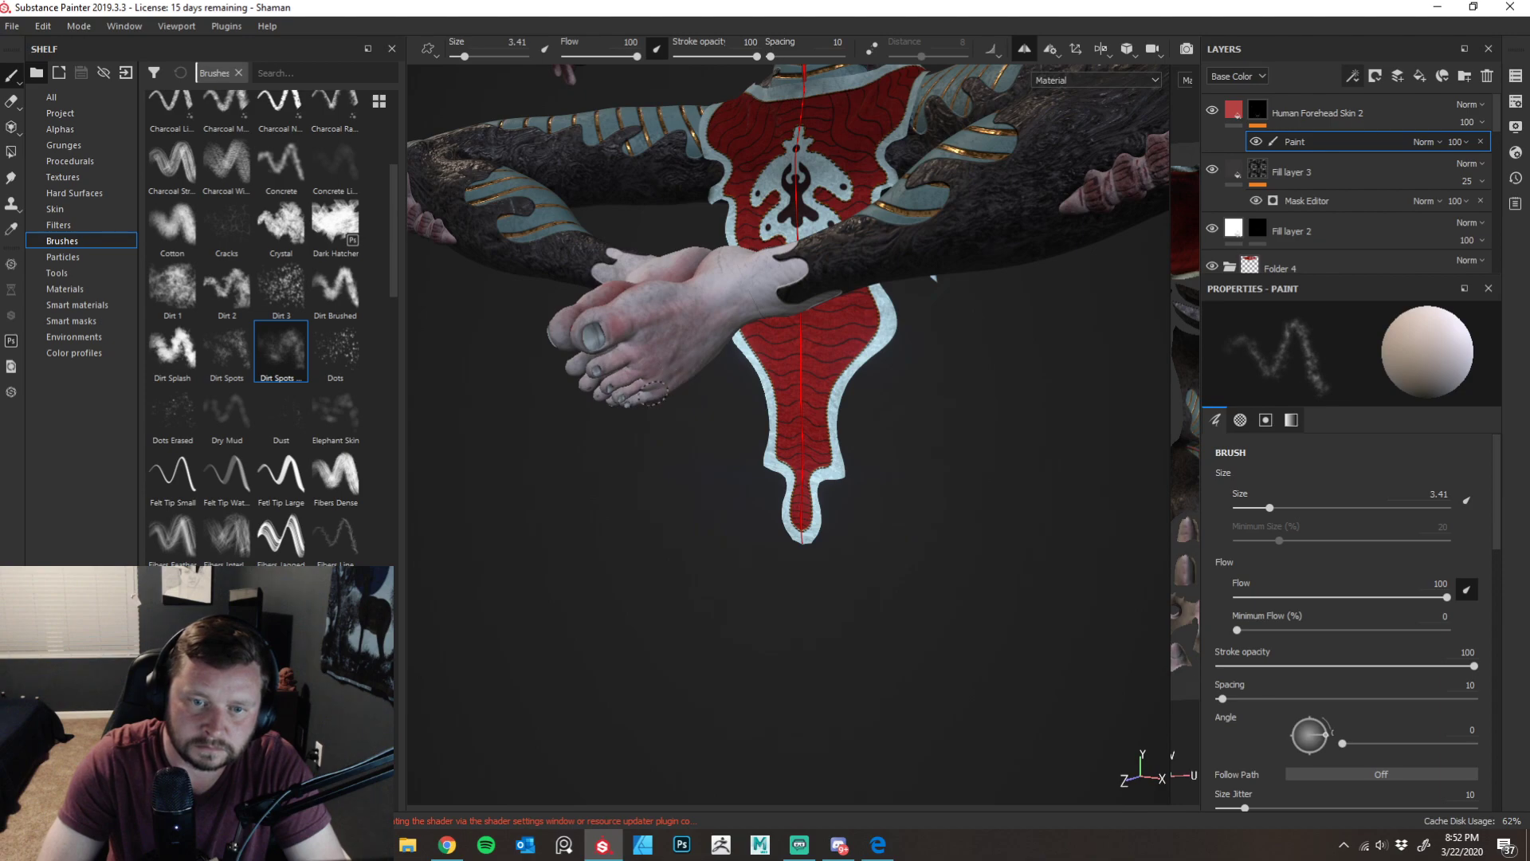
left_click_drag(1009, 477, 1067, 549, "alt")
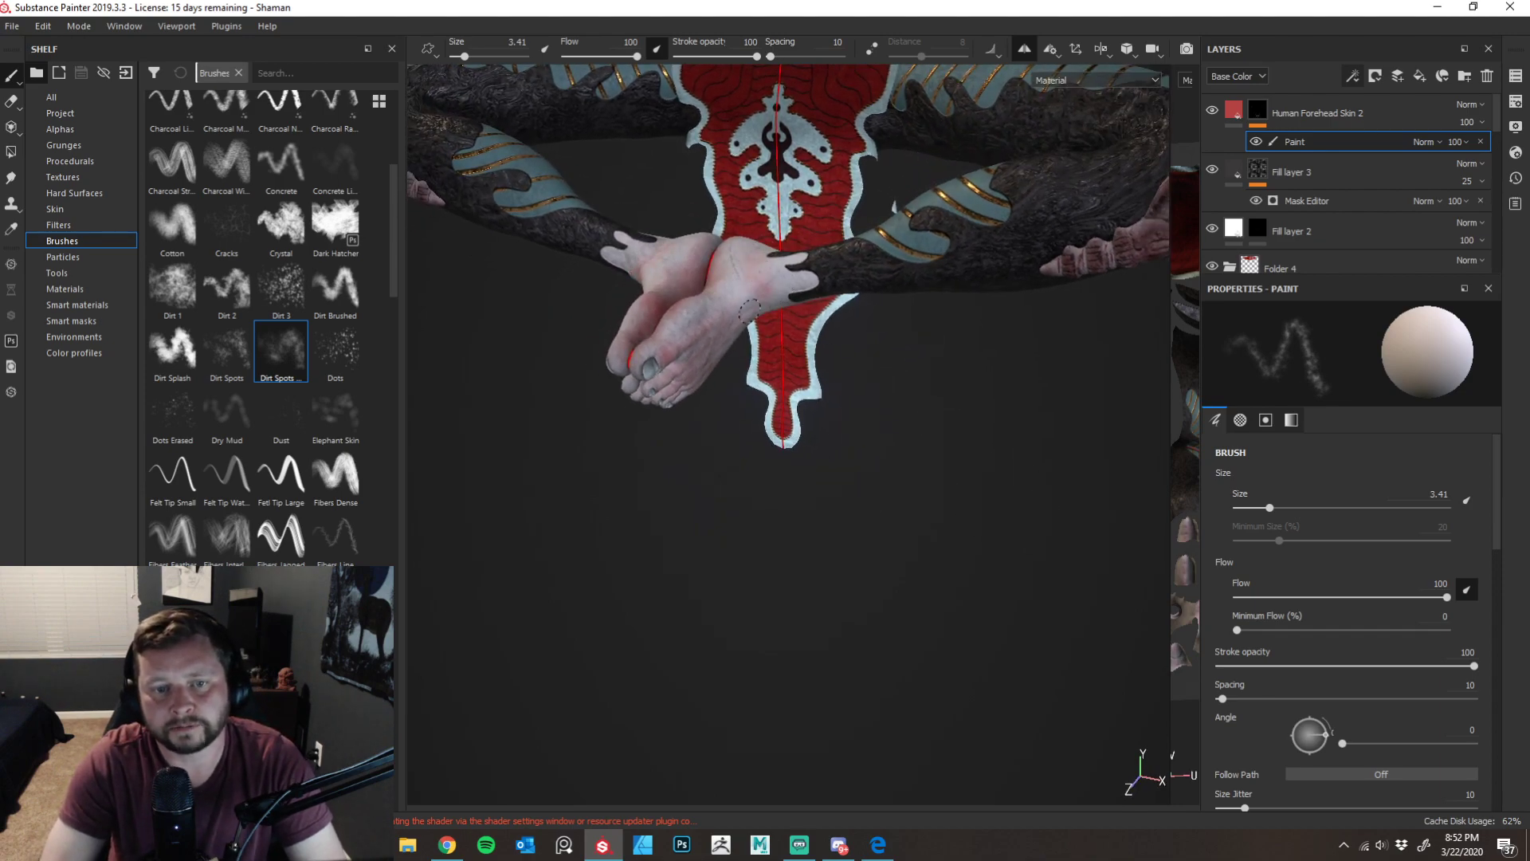
left_click_drag(692, 356, 864, 398, "alt")
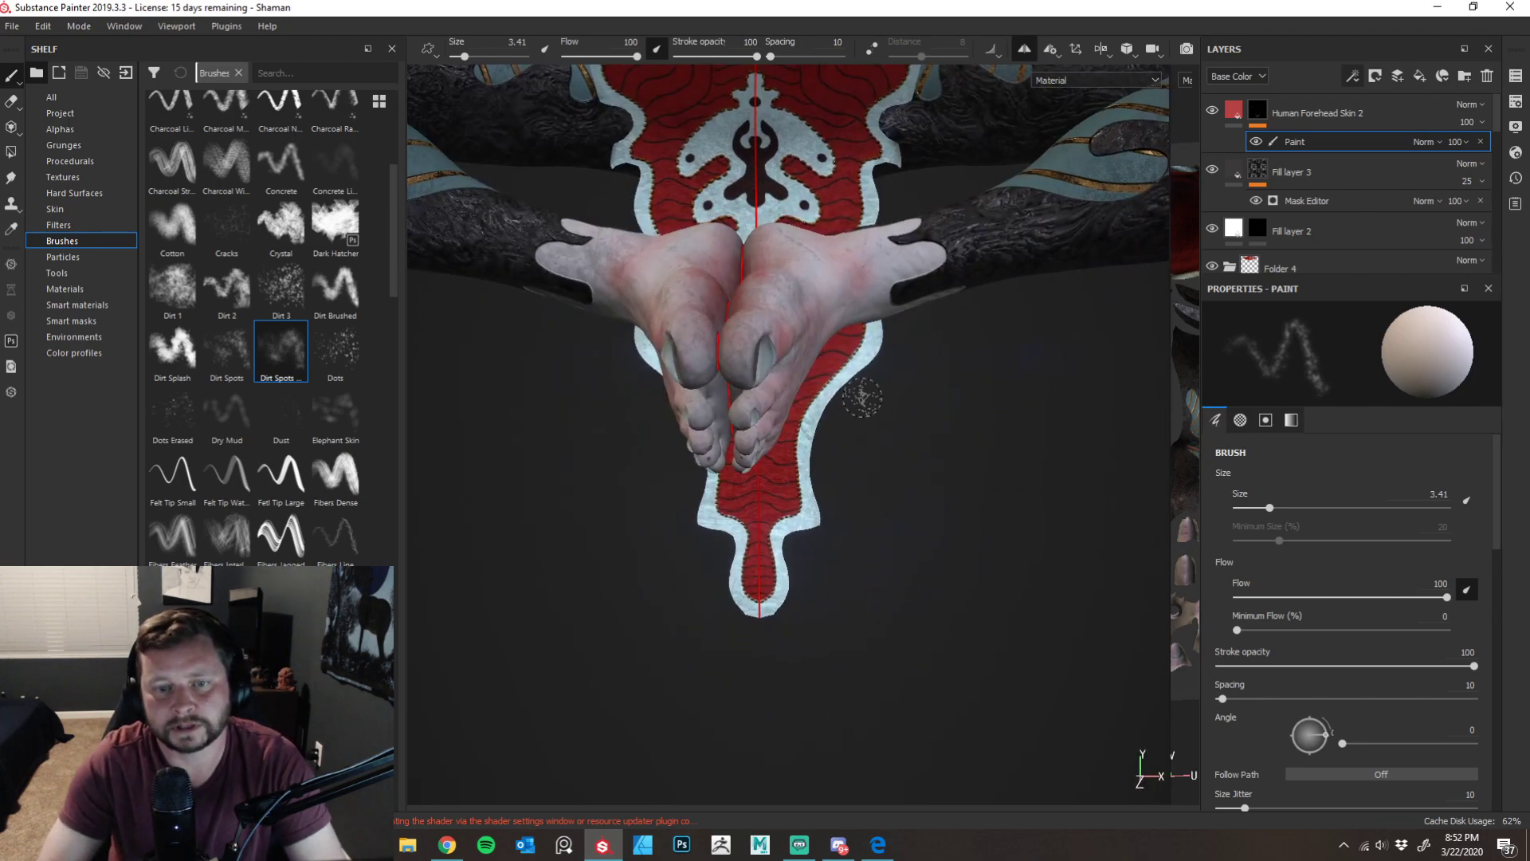
left_click_drag(793, 490, 908, 407, "alt")
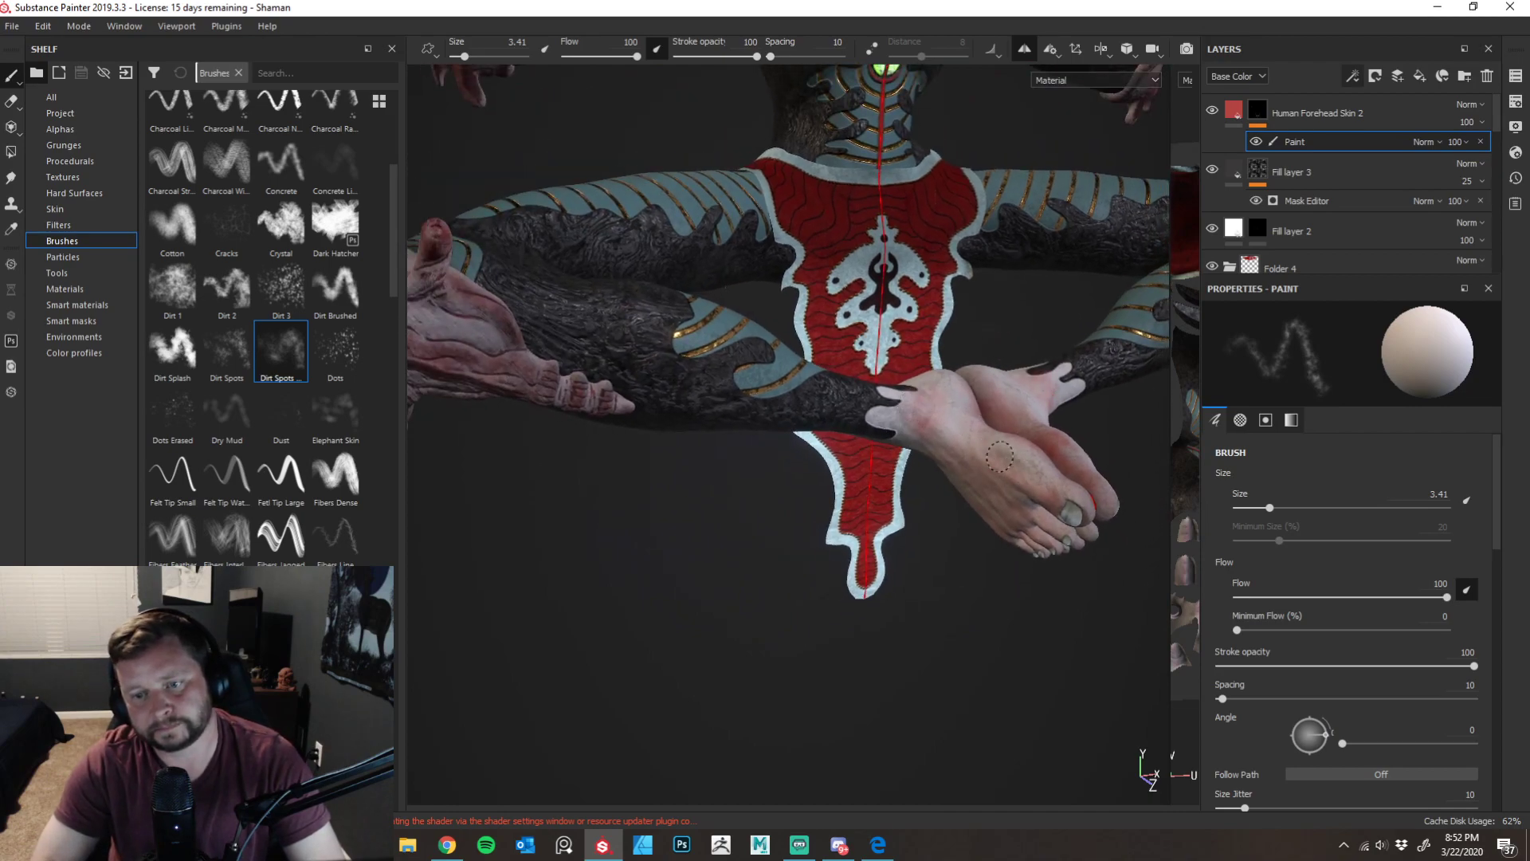
left_click_drag(1048, 478, 826, 659, "alt")
left_click_drag(830, 547, 1044, 558, "alt")
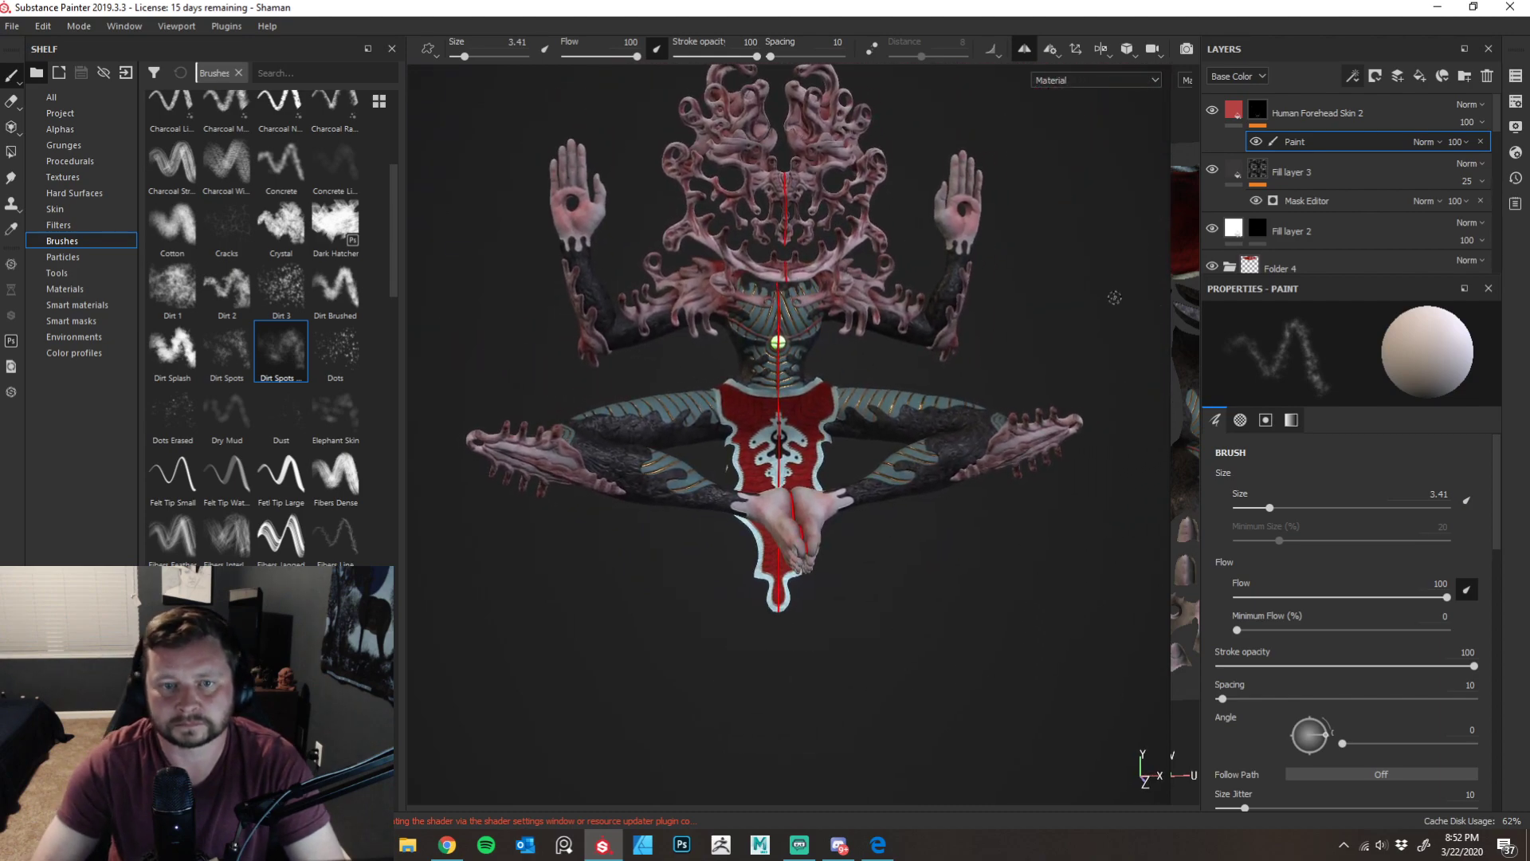
- Lower the Human Forehead Skin 2 layer's opacity to 66, comparing several strengths on the hands and feet
left_click(1480, 148)
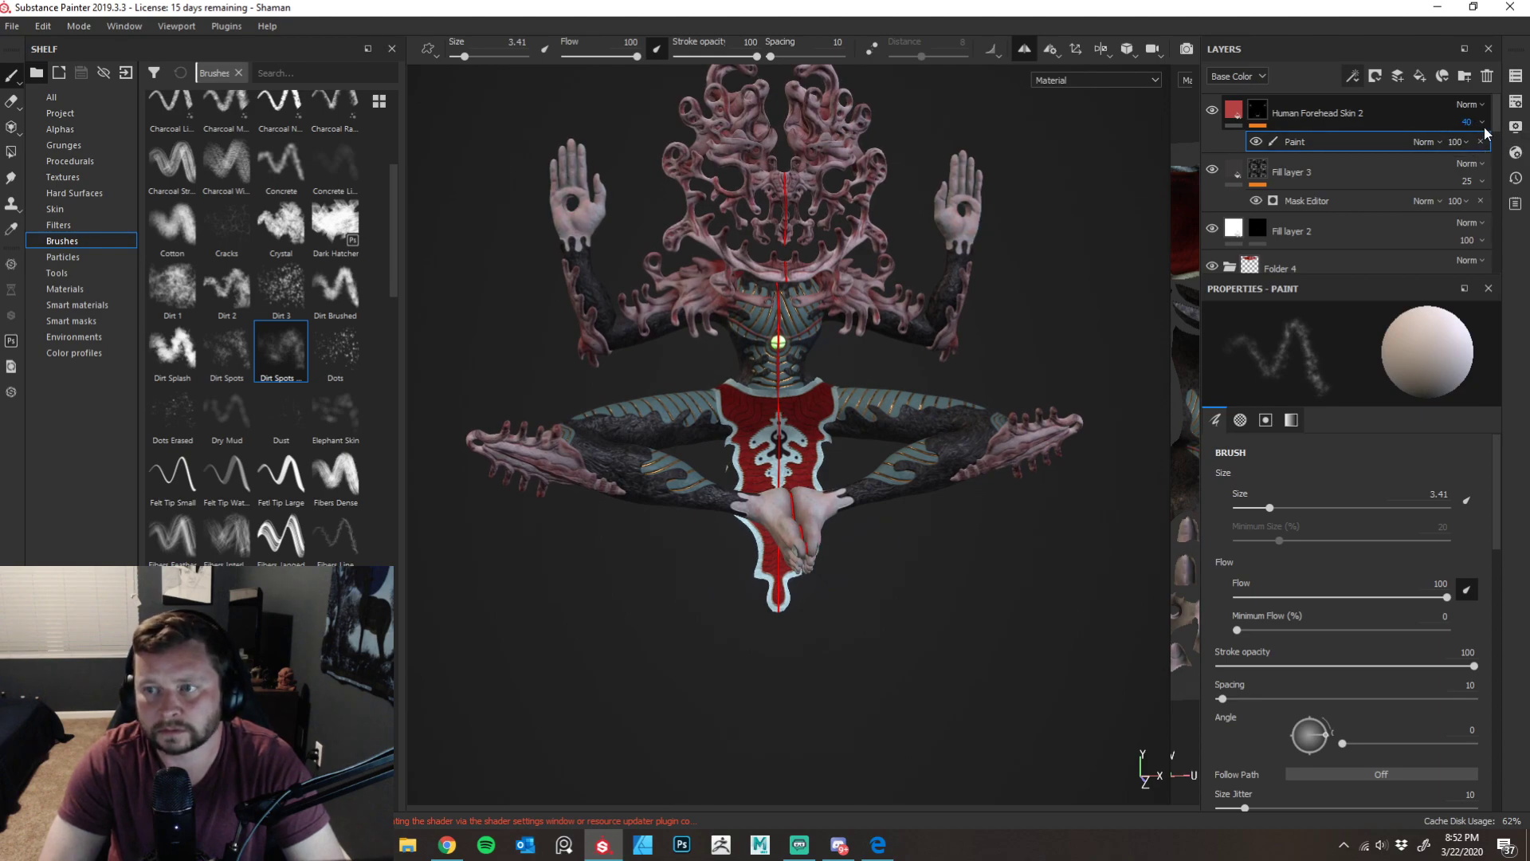
left_click_drag(1487, 153, 1493, 156)
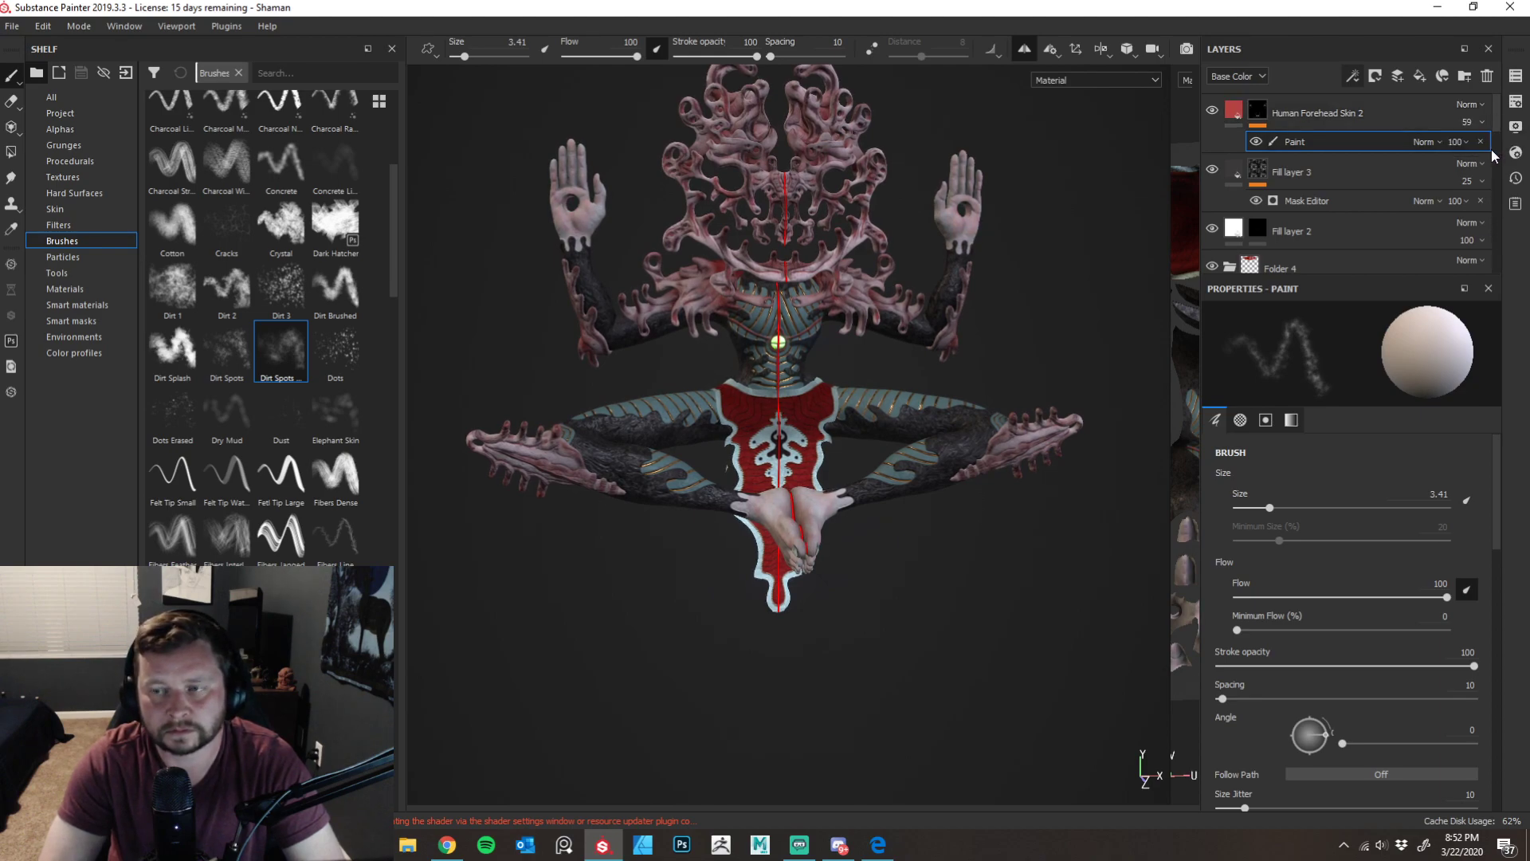
left_click(1480, 124)
left_click(1495, 150)
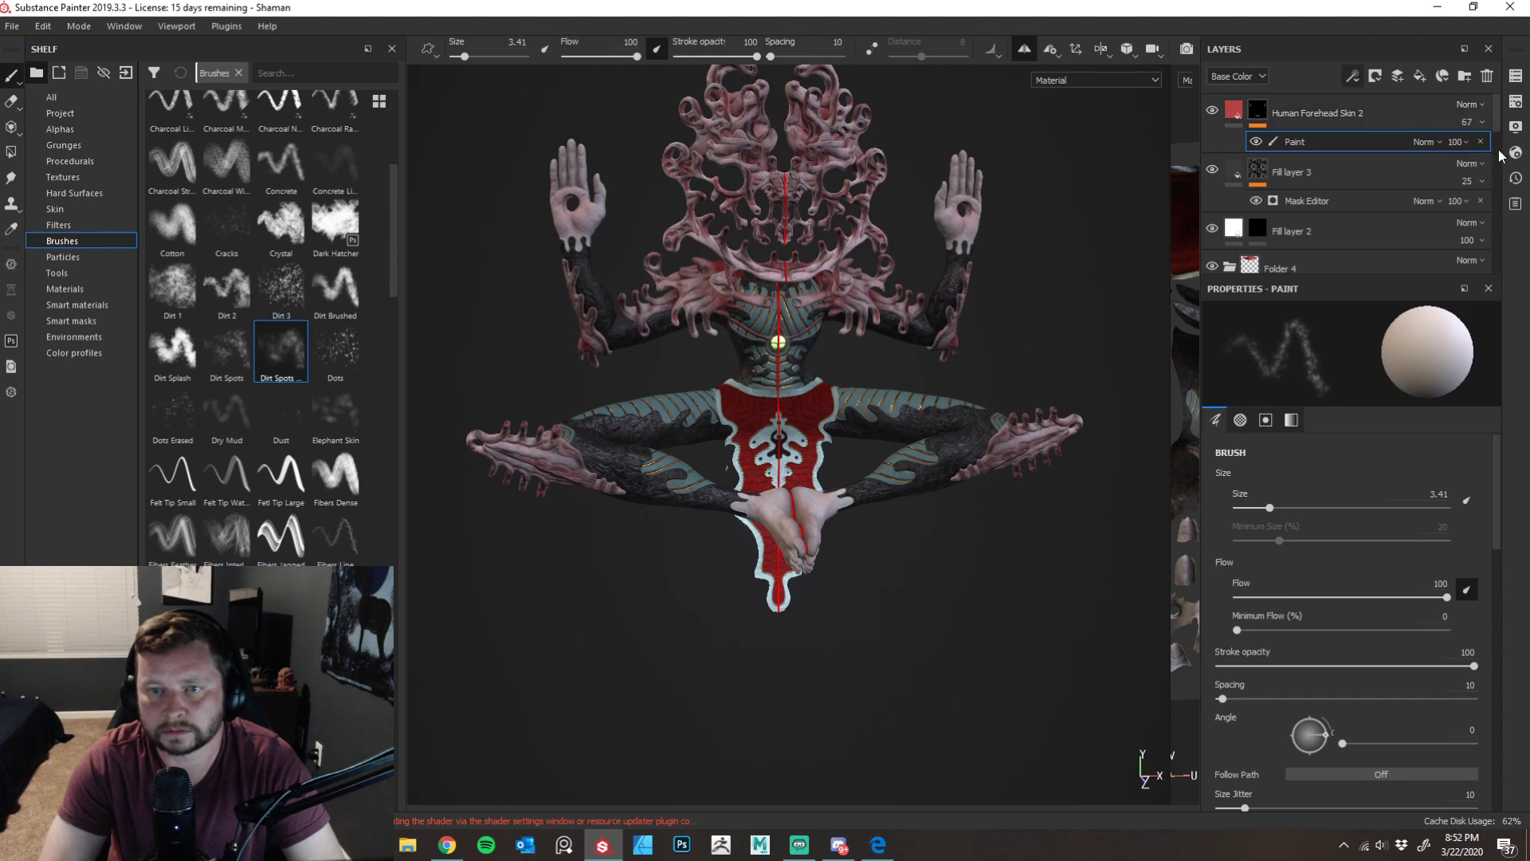
scroll(1497, 152, "down", 3)
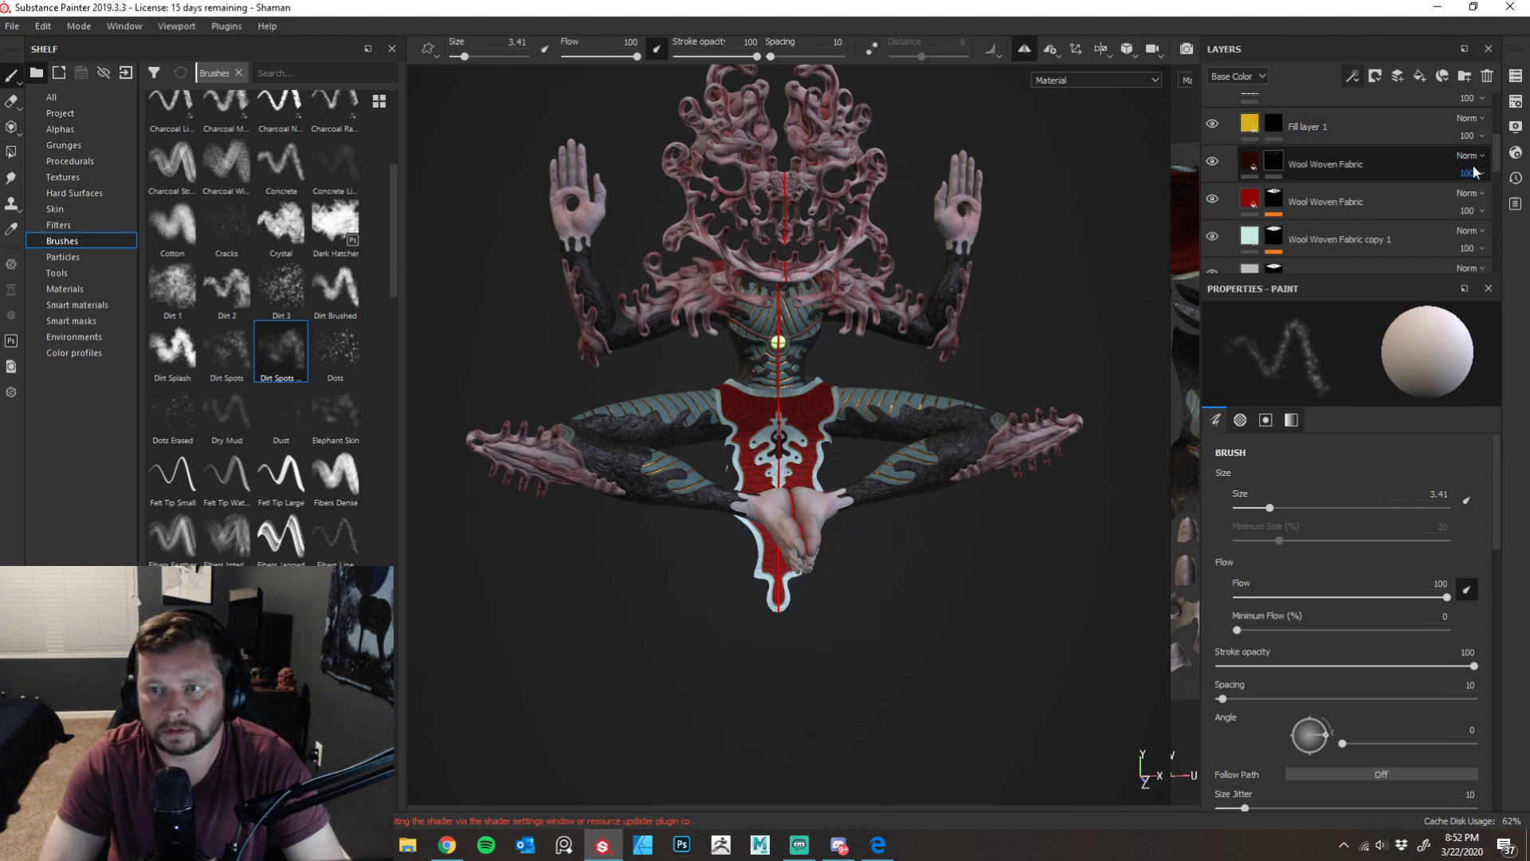
scroll(1495, 169, "up", 3)
left_click(1481, 122)
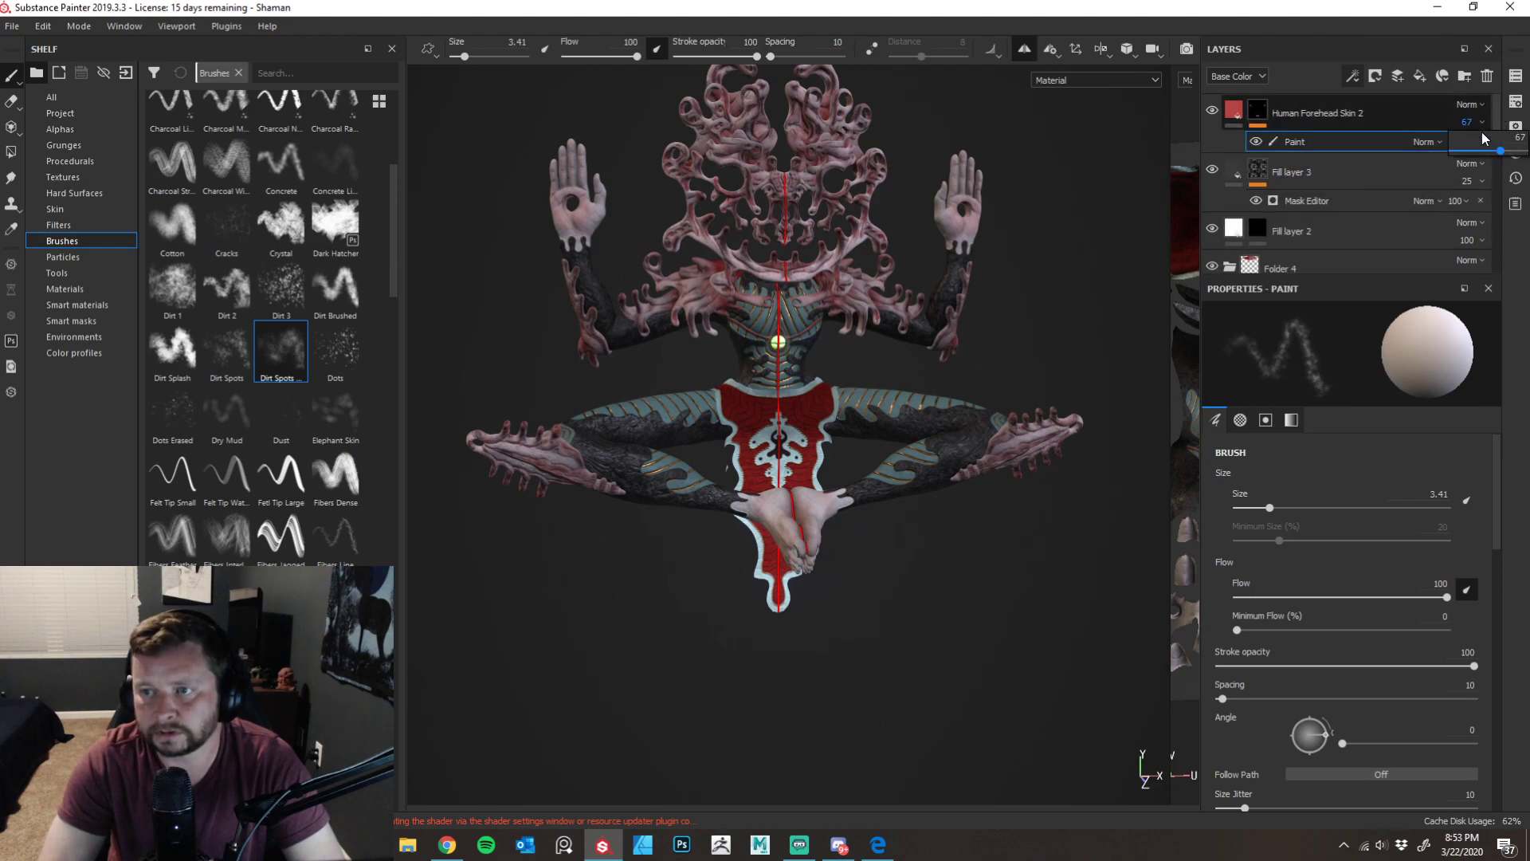
left_click_drag(1502, 154, 1495, 156)
scroll(1499, 157, "down", 3)
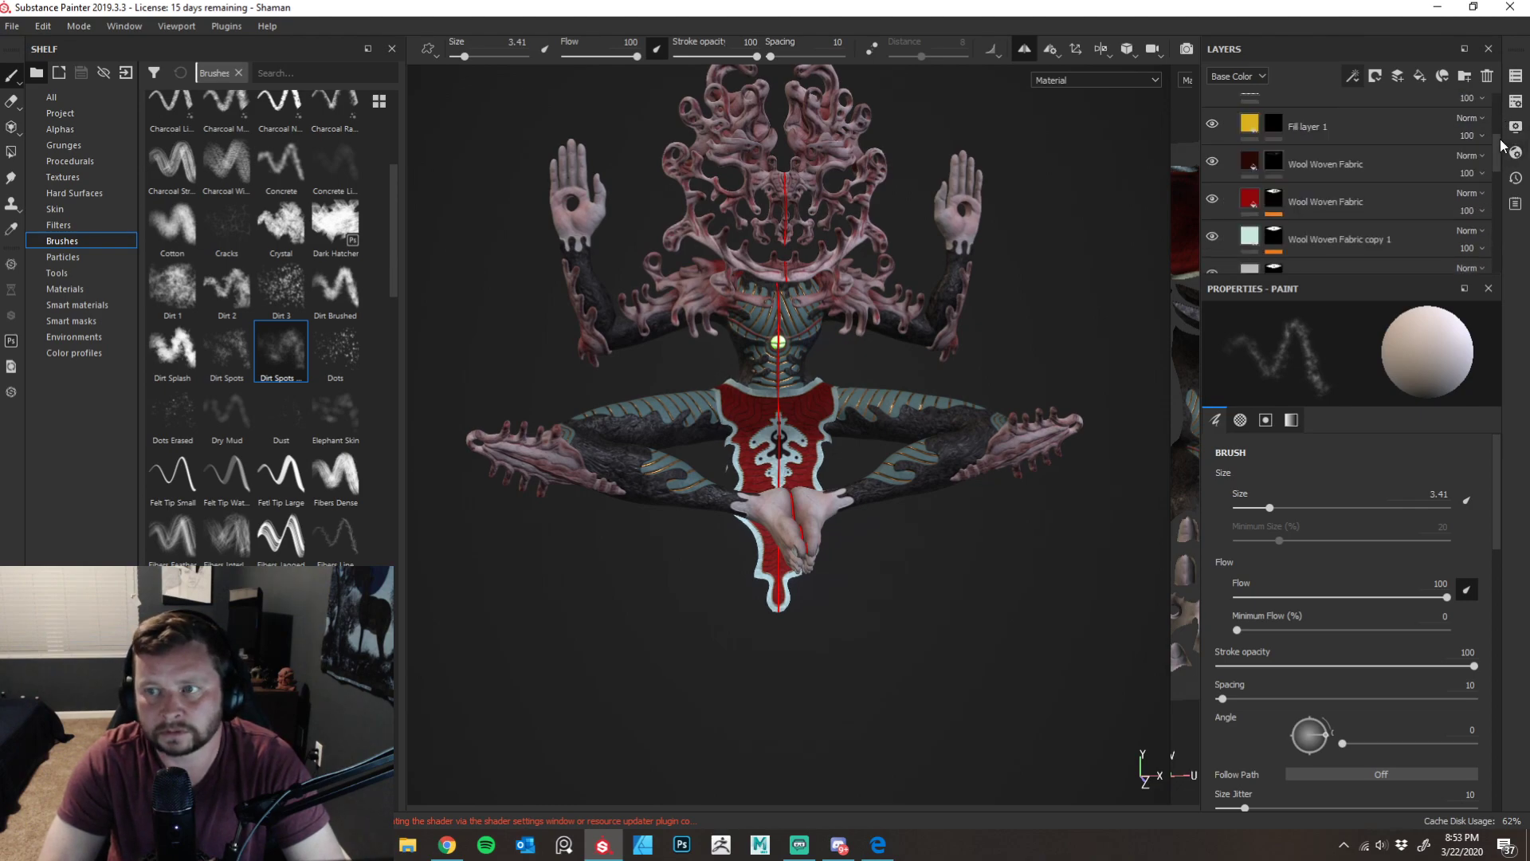
scroll(1495, 119, "up", 3)
left_click(1482, 123)
left_click_drag(1496, 153, 1501, 152)
left_click(1484, 123)
left_click(1484, 123)
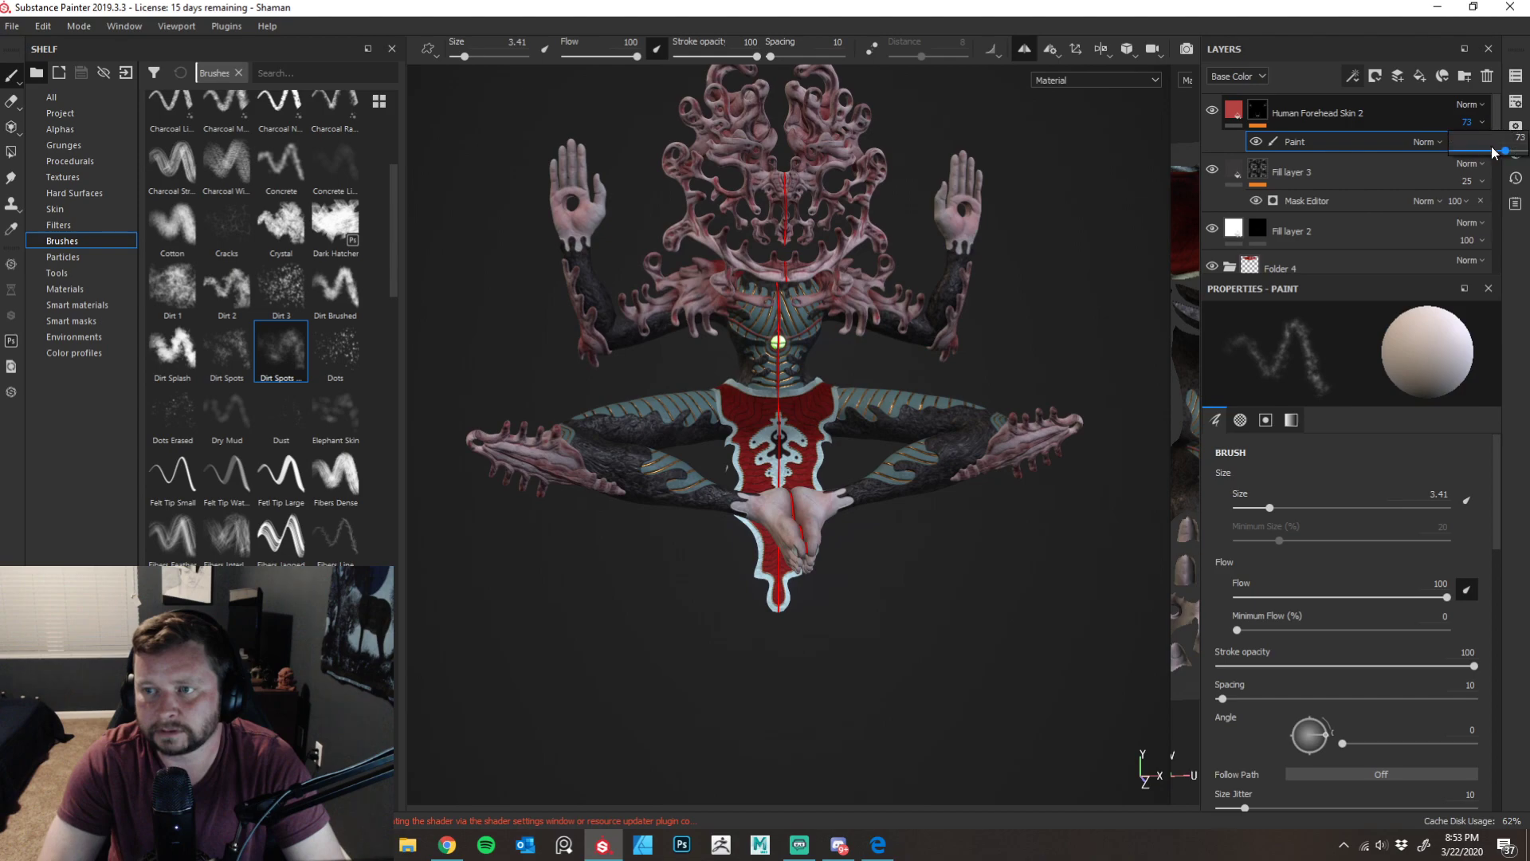
left_click(1484, 124)
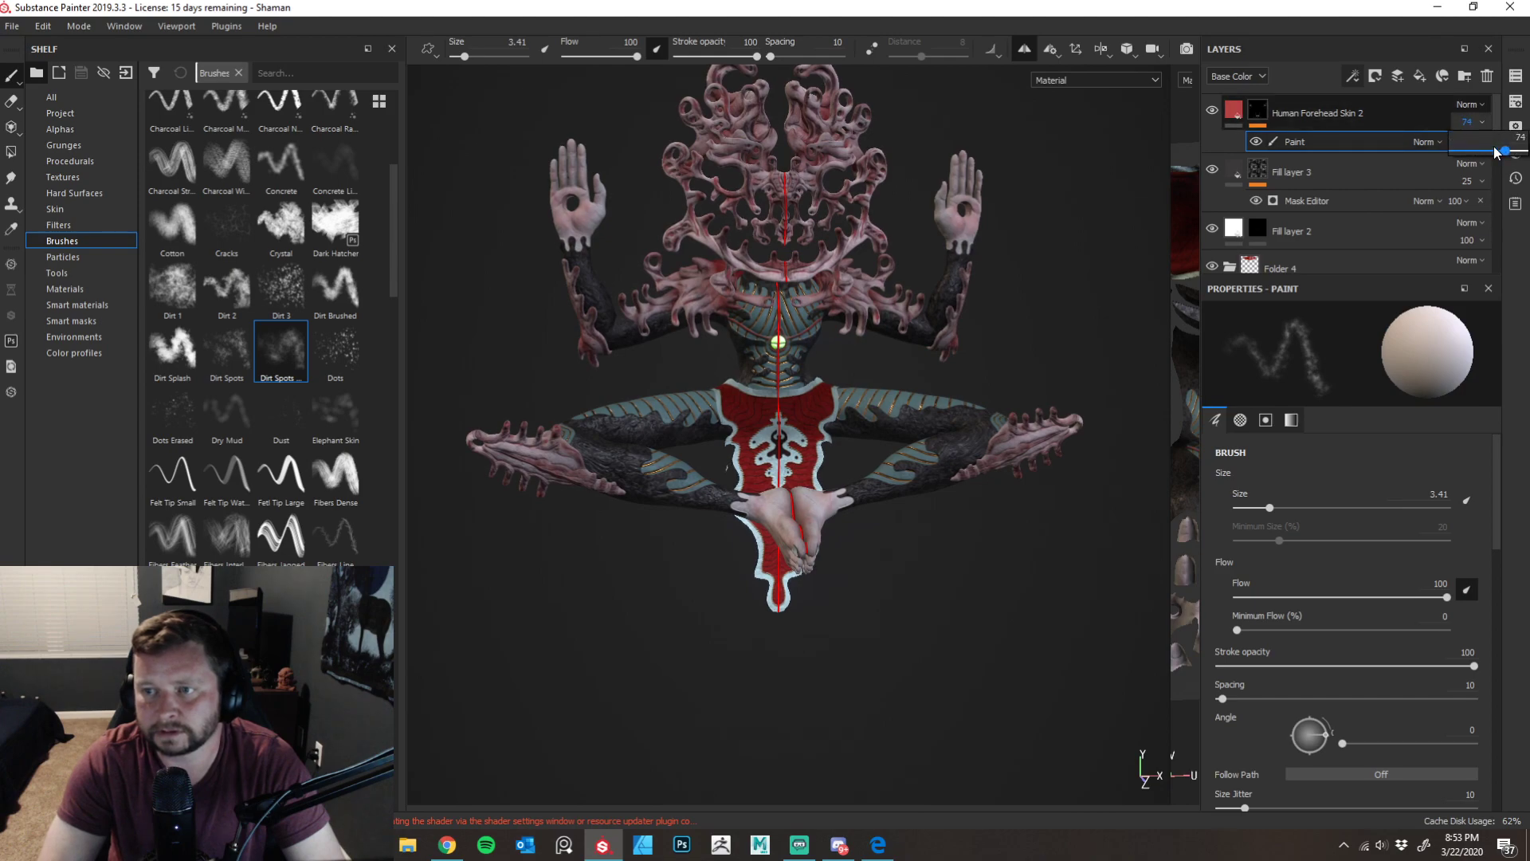
left_click(1508, 154)
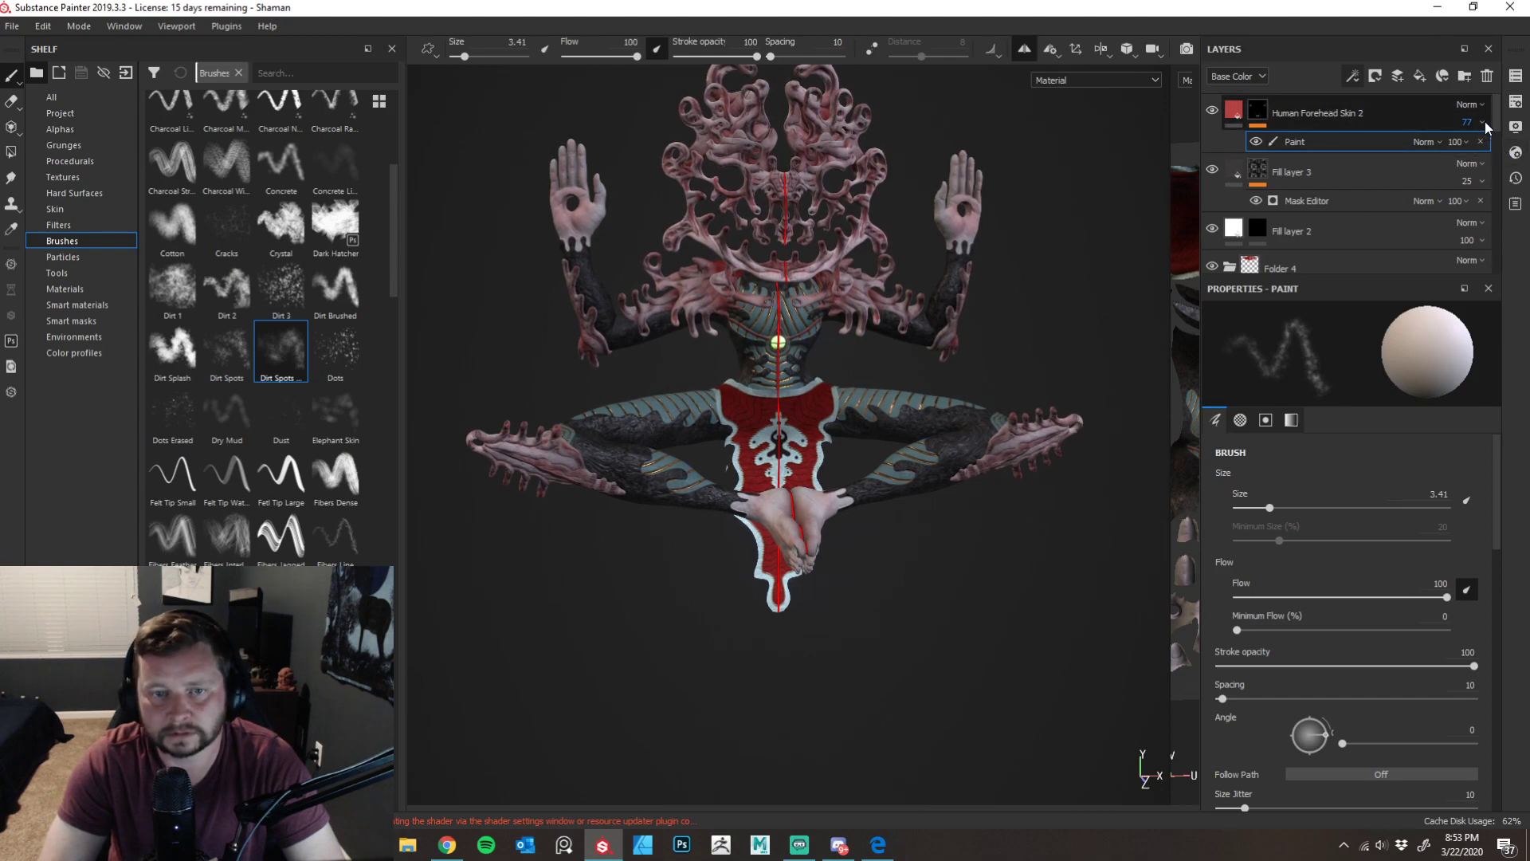
left_click_drag(1504, 154, 1499, 154)
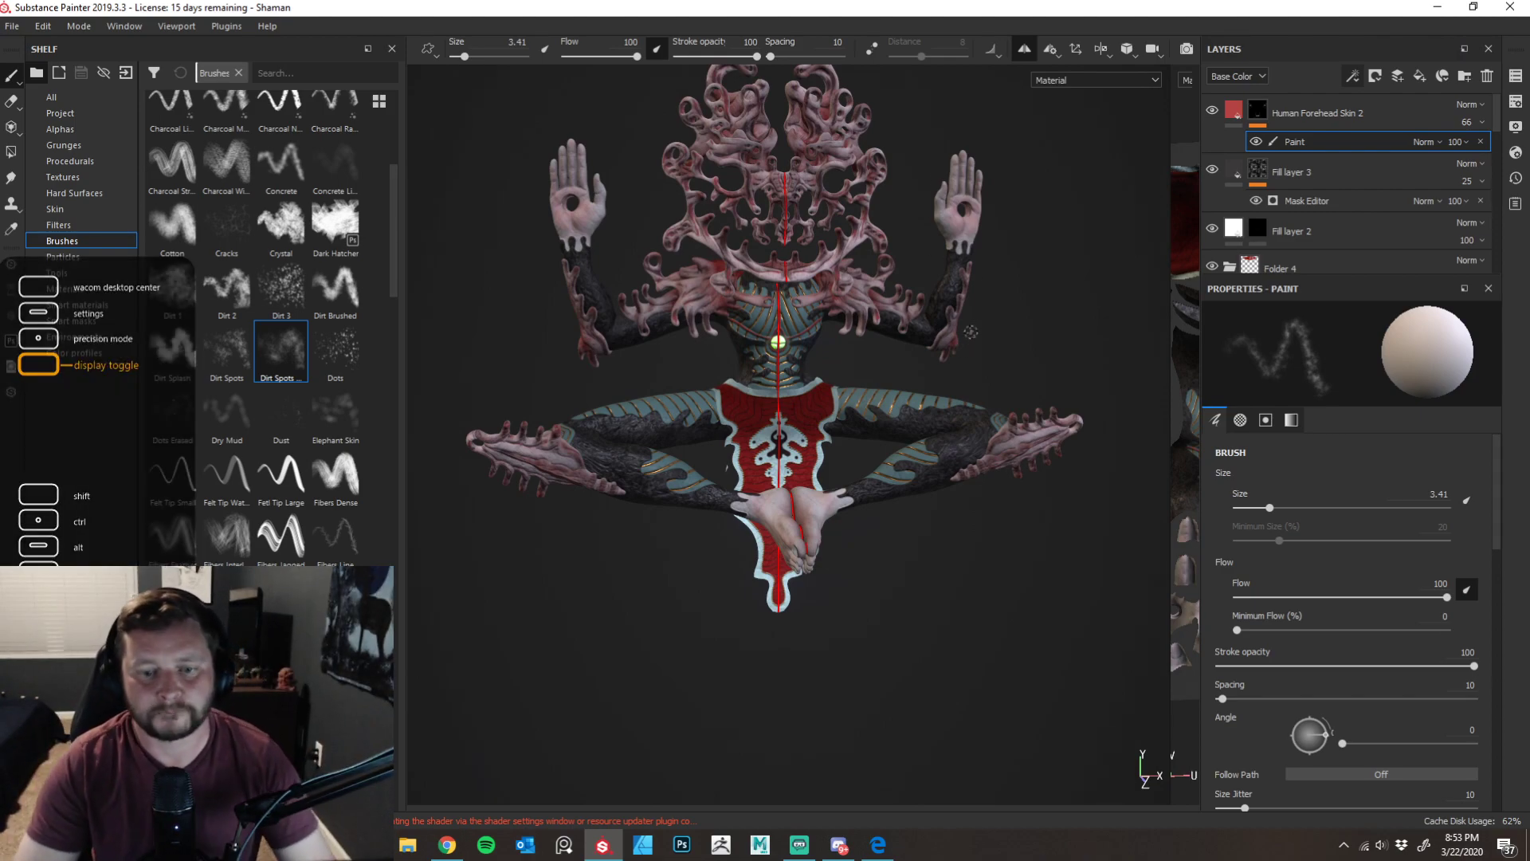
- Review the whole character's texturing from several angles and briefly enlarge the 2D UV view to check the texture layout
left_click_drag(1052, 329, 977, 317, "alt")
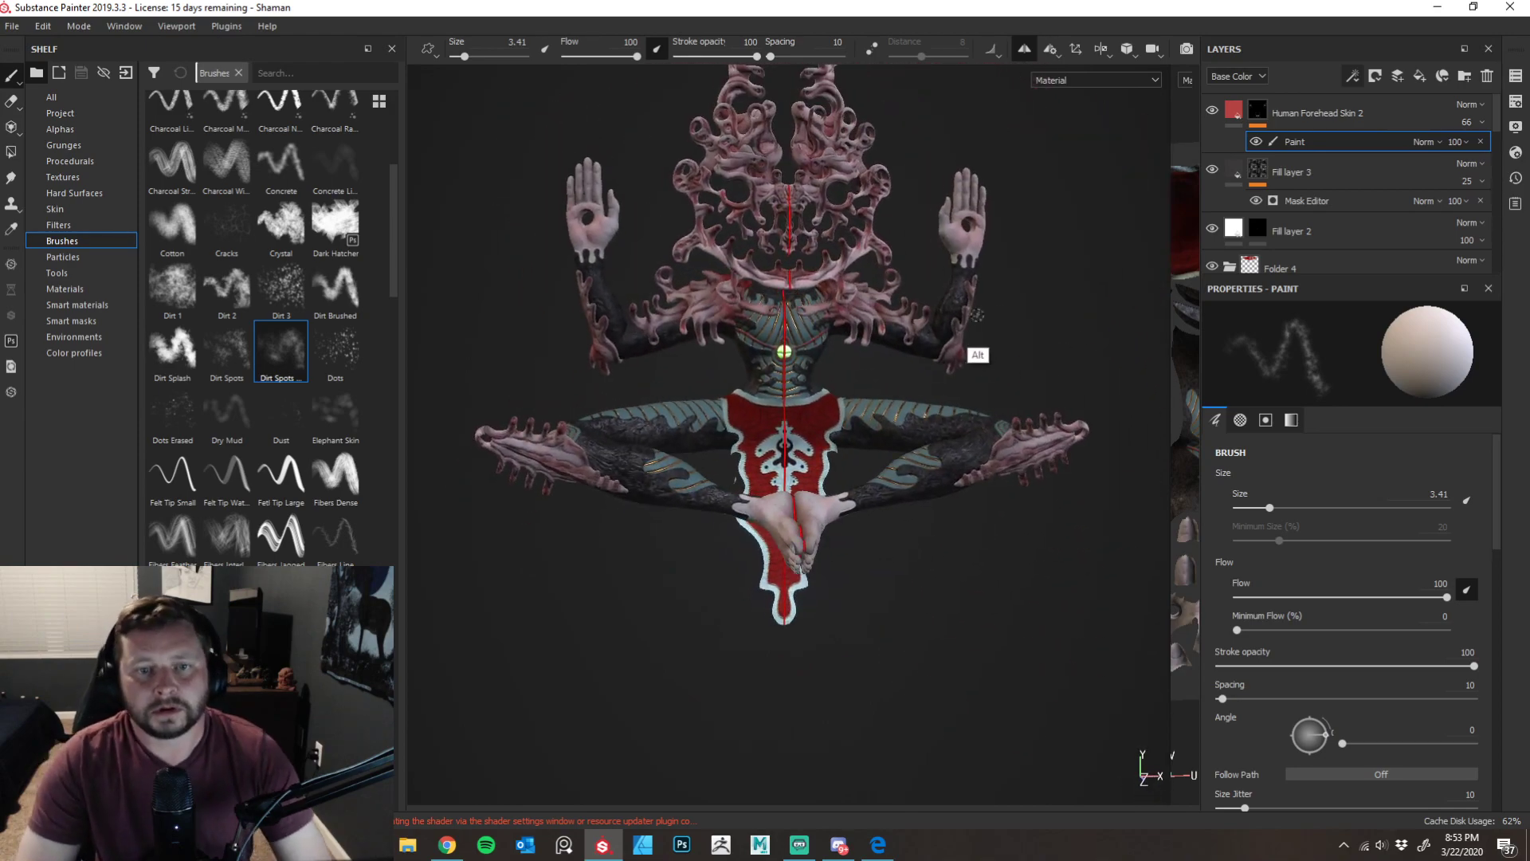
right_click_drag(978, 317, 961, 286, "alt")
left_click_drag(962, 287, 964, 486, "alt")
right_click_drag(964, 486, 999, 466, "alt")
left_click_drag(999, 467, 1046, 451, "ctrl+alt")
right_click_drag(1047, 451, 1013, 253, "alt")
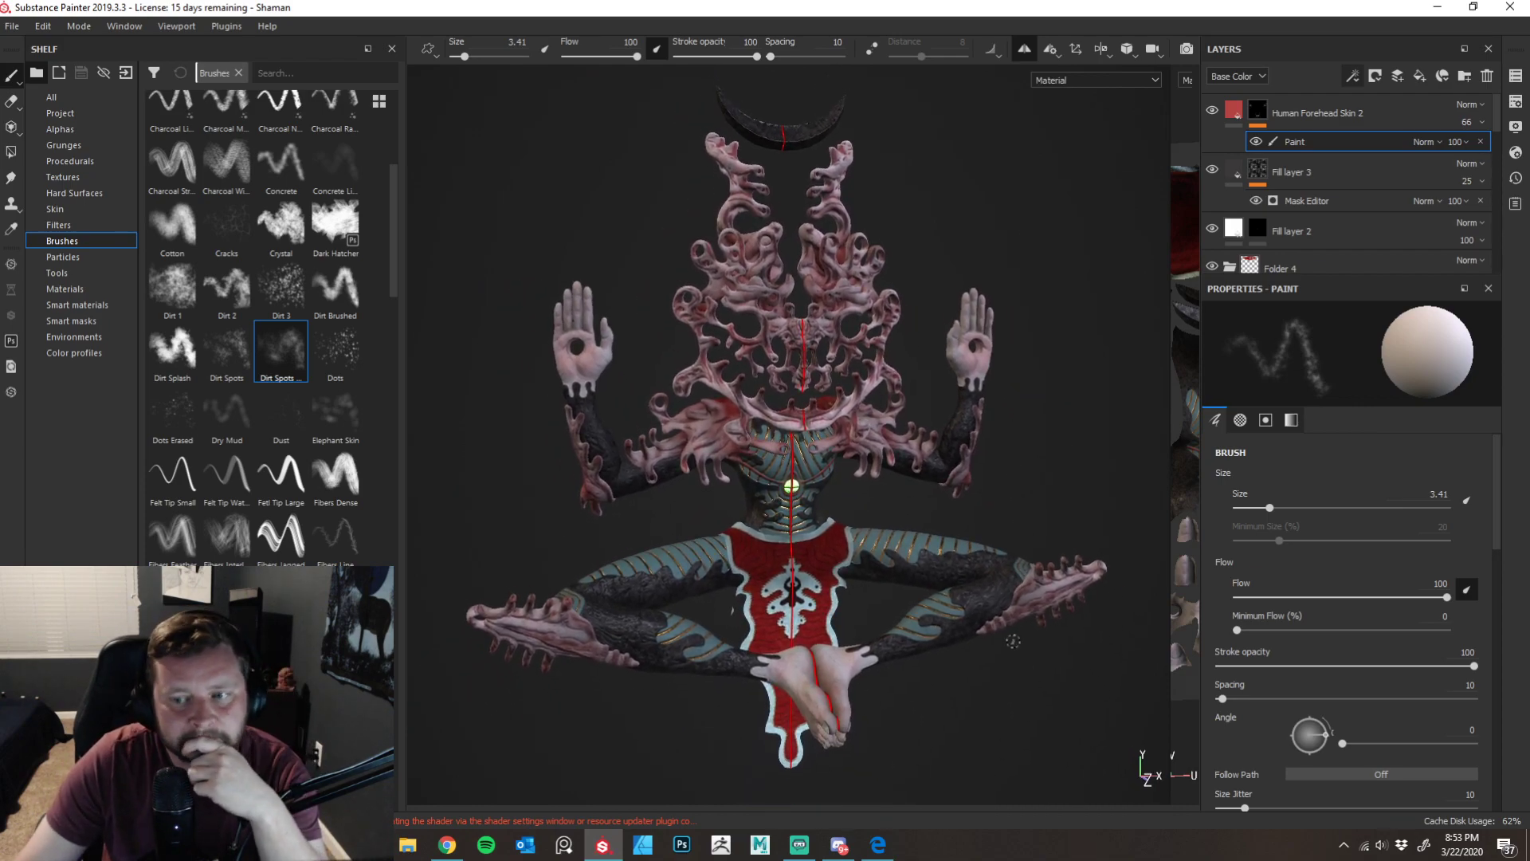
left_click_drag(1168, 550, 669, 529)
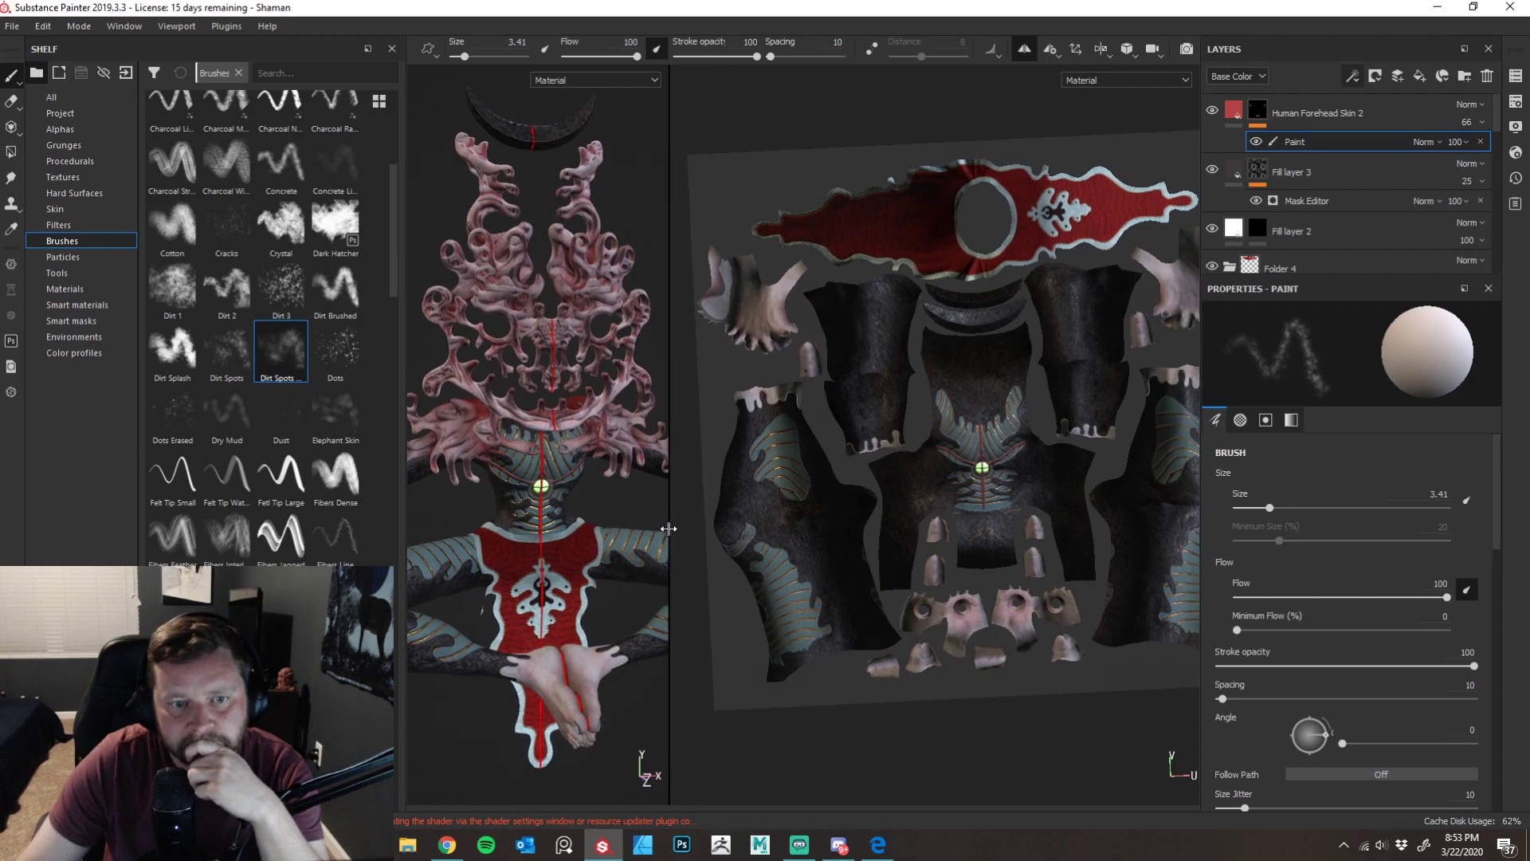
left_click_drag(669, 528, 1134, 528)
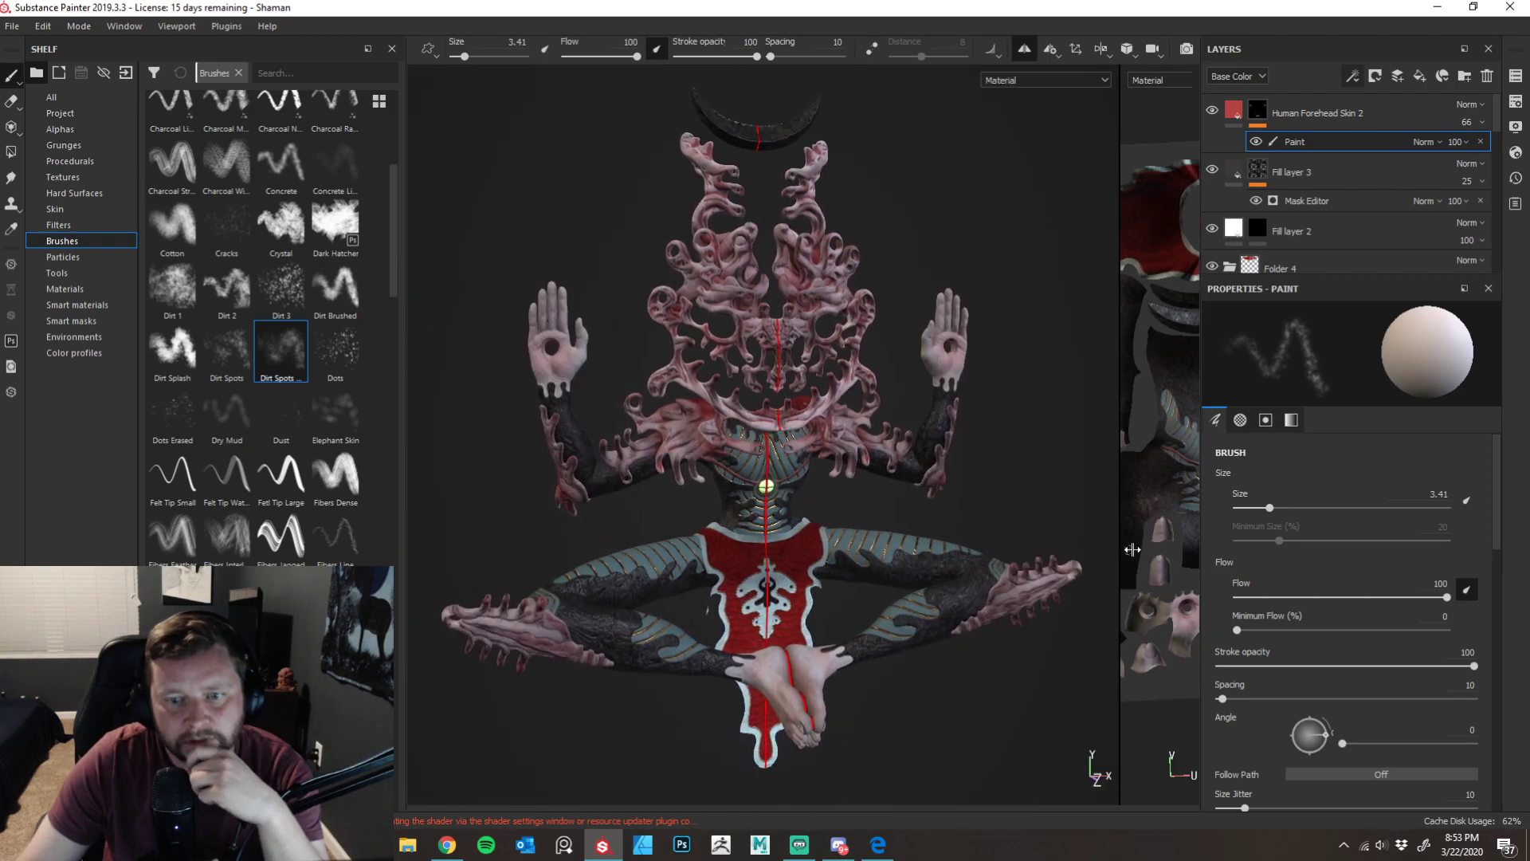
- Examine the glowing green chest emblem and the banded torso up close, and compare them with the full figure
left_click_drag(770, 537, 773, 490, "alt")
middle_click_drag(930, 507, 888, 460, "alt")
right_click_drag(885, 467, 980, 476, "alt")
scroll(981, 475, "down", 3)
scroll(980, 476, "up", 5)
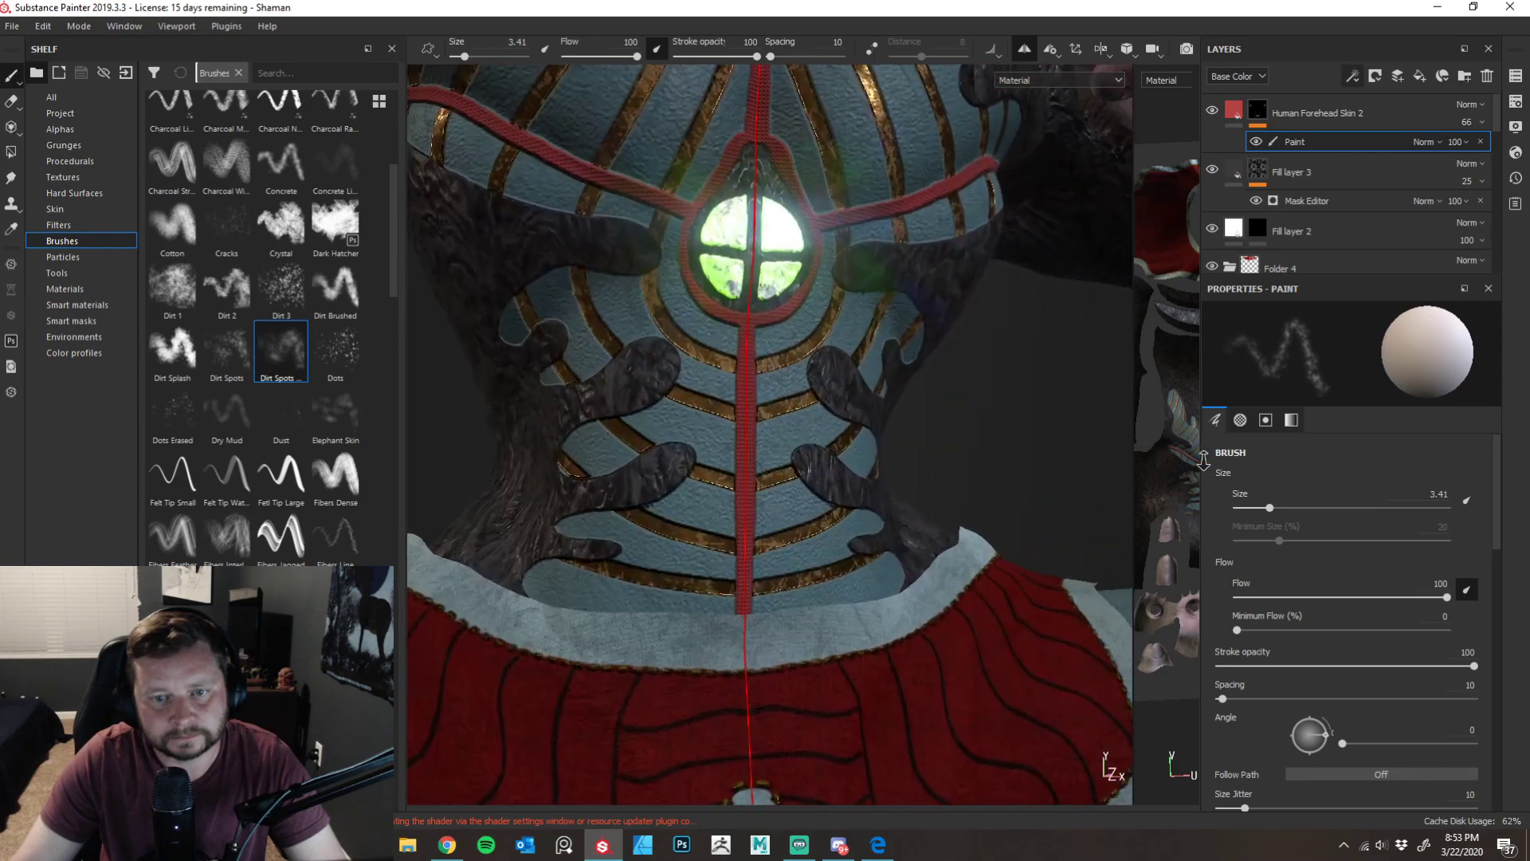
middle_click_drag(981, 476, 976, 558, "alt")
scroll(982, 568, "up", 3)
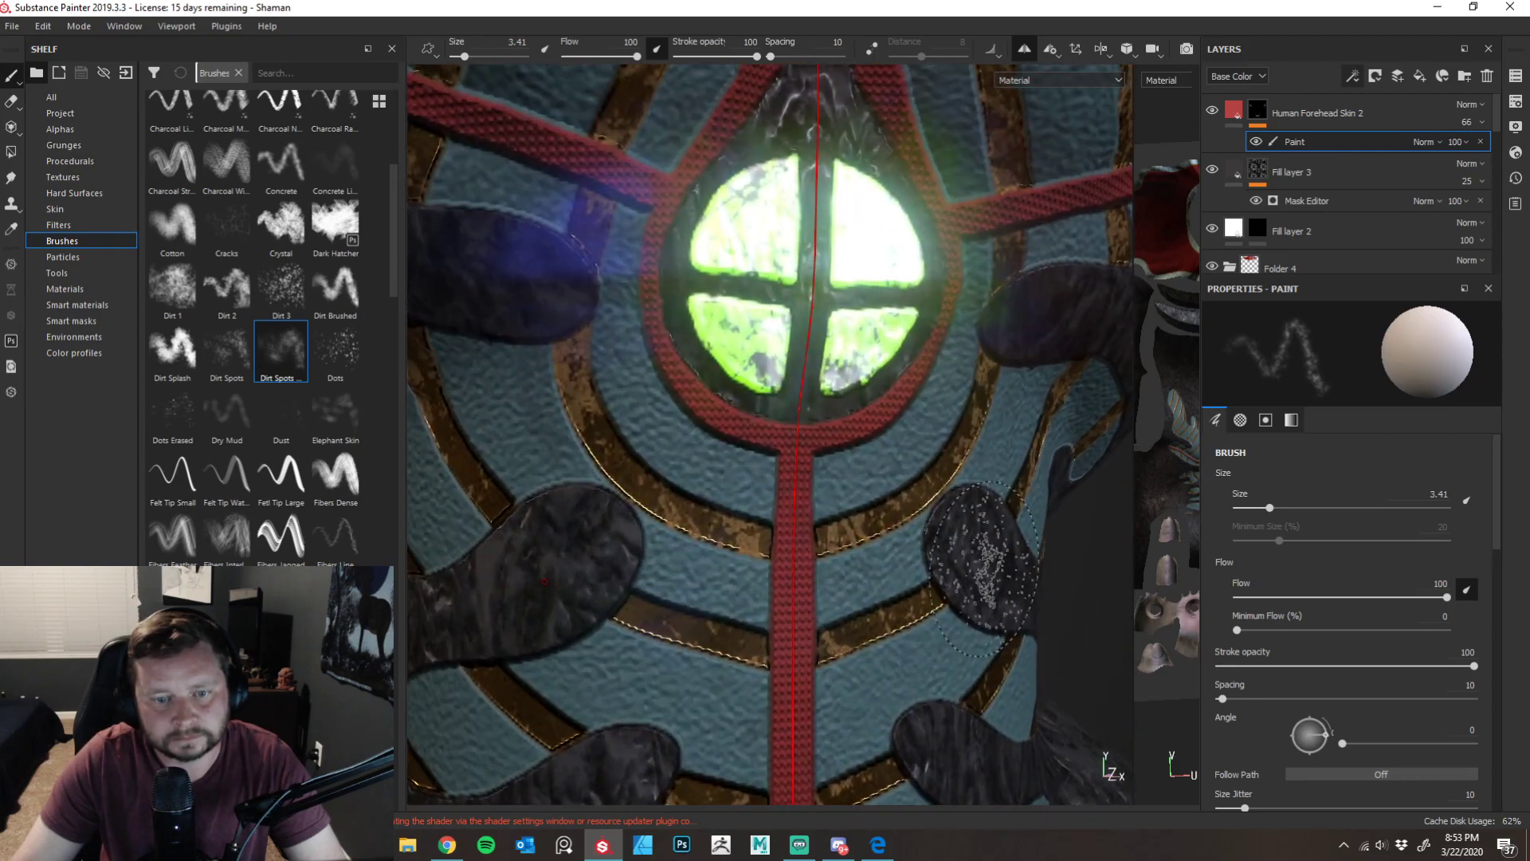
mouse_move(984, 568)
right_mouse_down("alt")
mouse_move(701, 523)
mouse_move(721, 518)
right_mouse_up("alt")
left_click_drag(721, 518, 746, 498, "alt")
right_click_drag(746, 497, 844, 553, "alt")
middle_click_drag(849, 515, 856, 527, "alt")
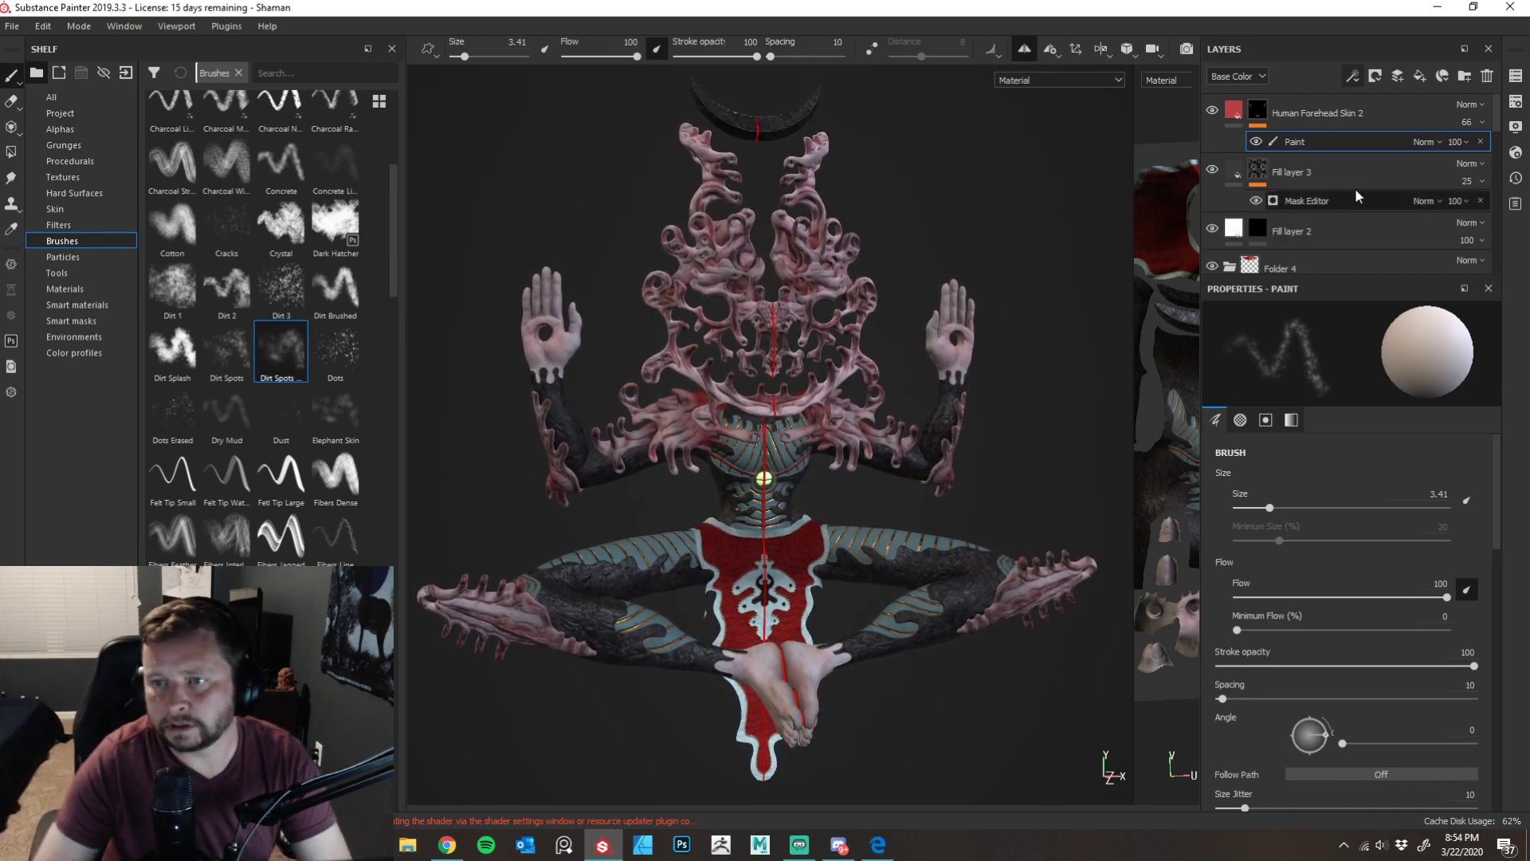
- Examine the tinted raised hand and the arm growths up close from different angles
left_click_drag(1032, 351, 1031, 314, "alt")
mouse_move(1031, 314)
right_mouse_down("alt")
mouse_move(991, 280)
mouse_move(1004, 451)
mouse_move(997, 382)
right_mouse_up("alt")
left_click_drag(997, 383, 874, 434, "alt")
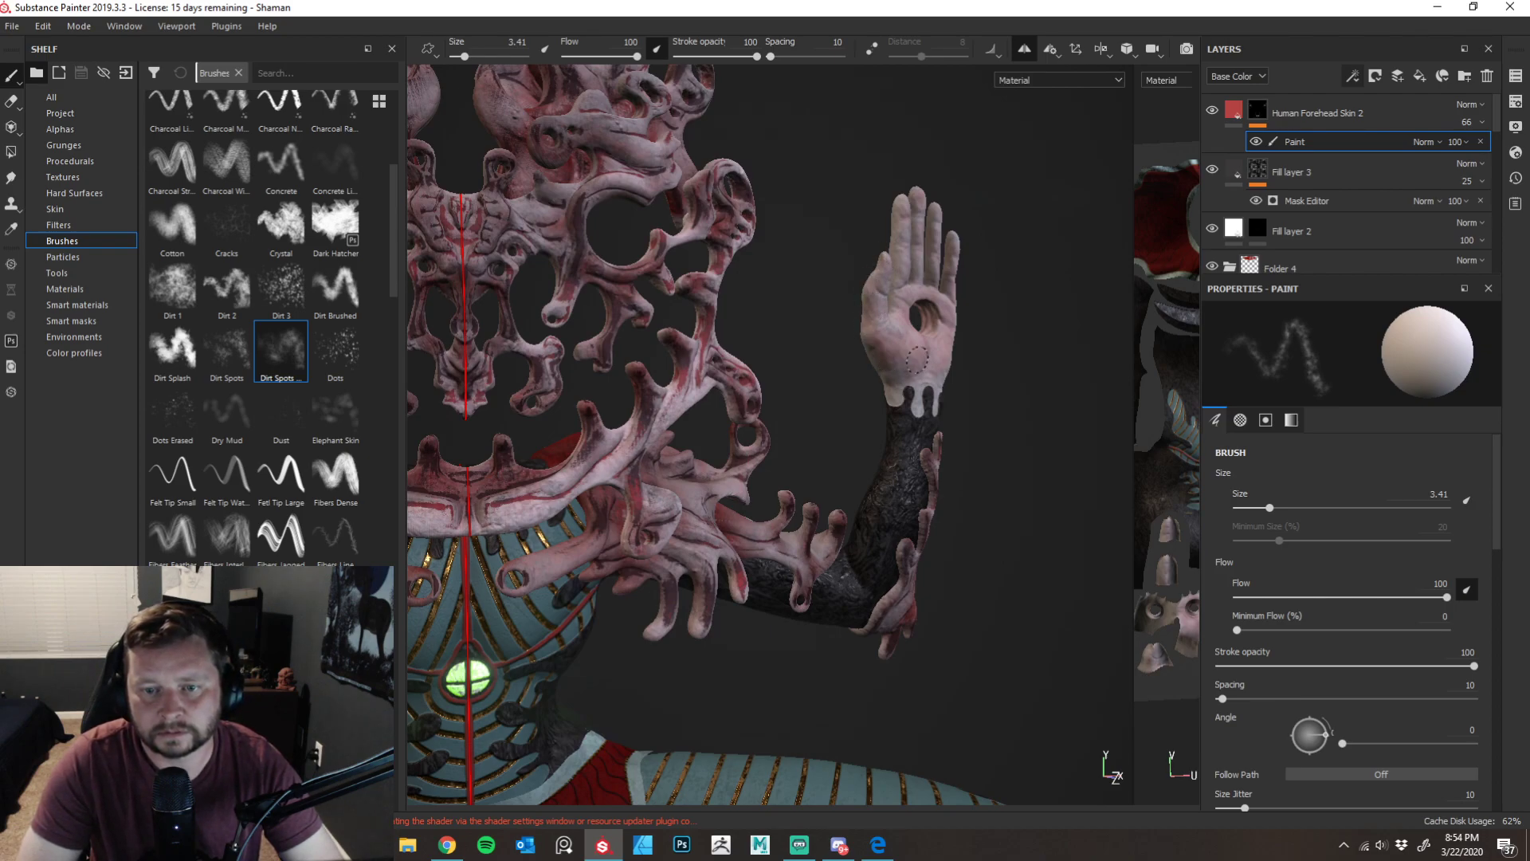
left_click_drag(999, 339, 1006, 388, "alt")
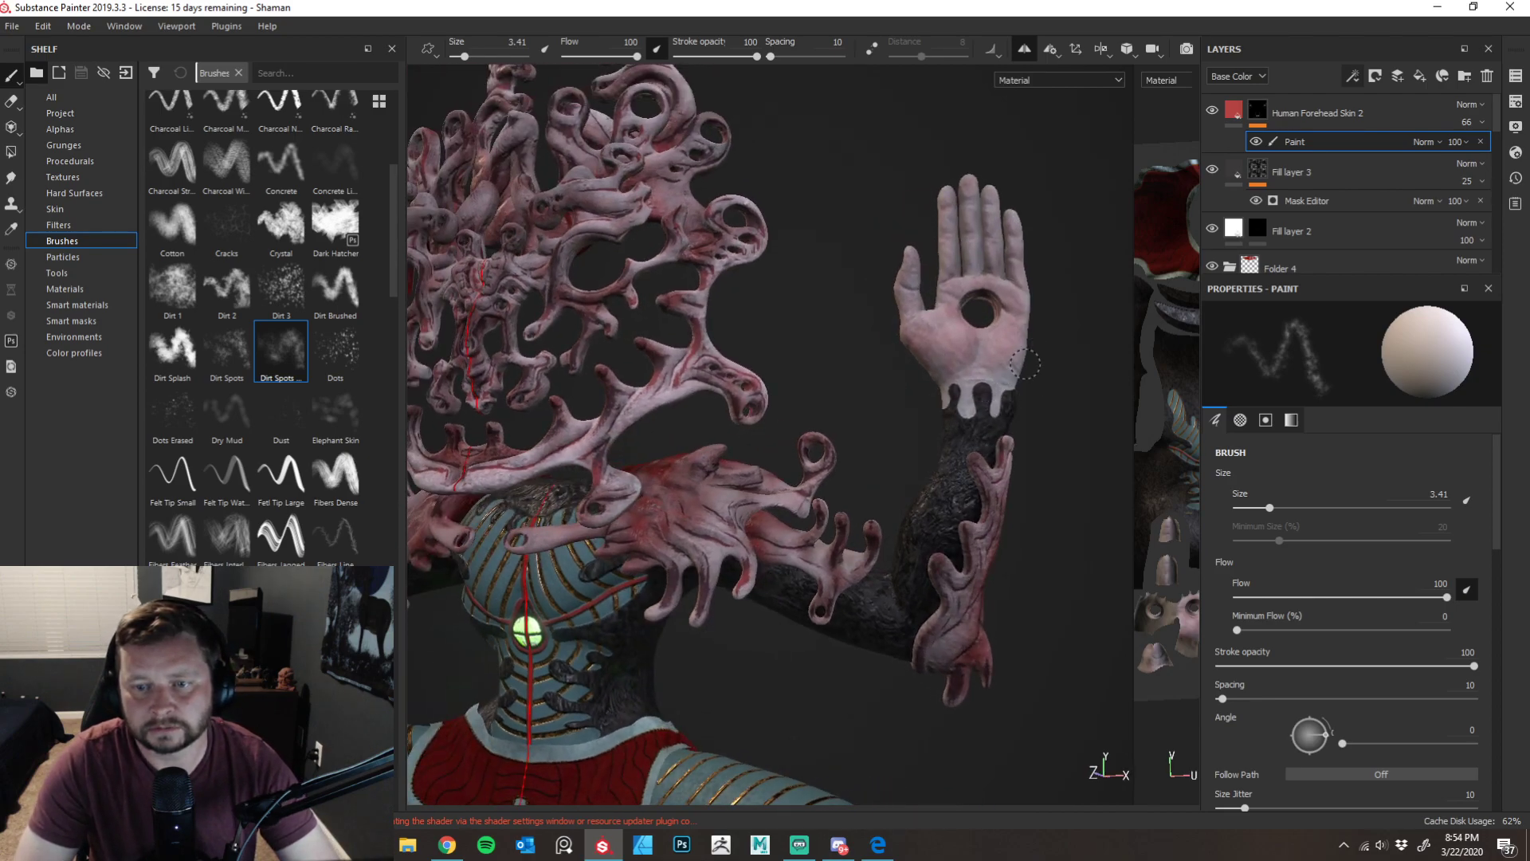
- Review the raised palm and forearm from several angles, and compare them with the whole front-facing character
left_click_drag(1048, 399, 930, 342, "alt")
right_click_drag(930, 342, 935, 252, "alt")
left_click_drag(935, 252, 953, 320, "alt")
mouse_move(953, 320)
right_mouse_down("ctrl+alt")
mouse_move(902, 472)
mouse_move(922, 353)
mouse_move(857, 374)
right_mouse_up("ctrl+alt")
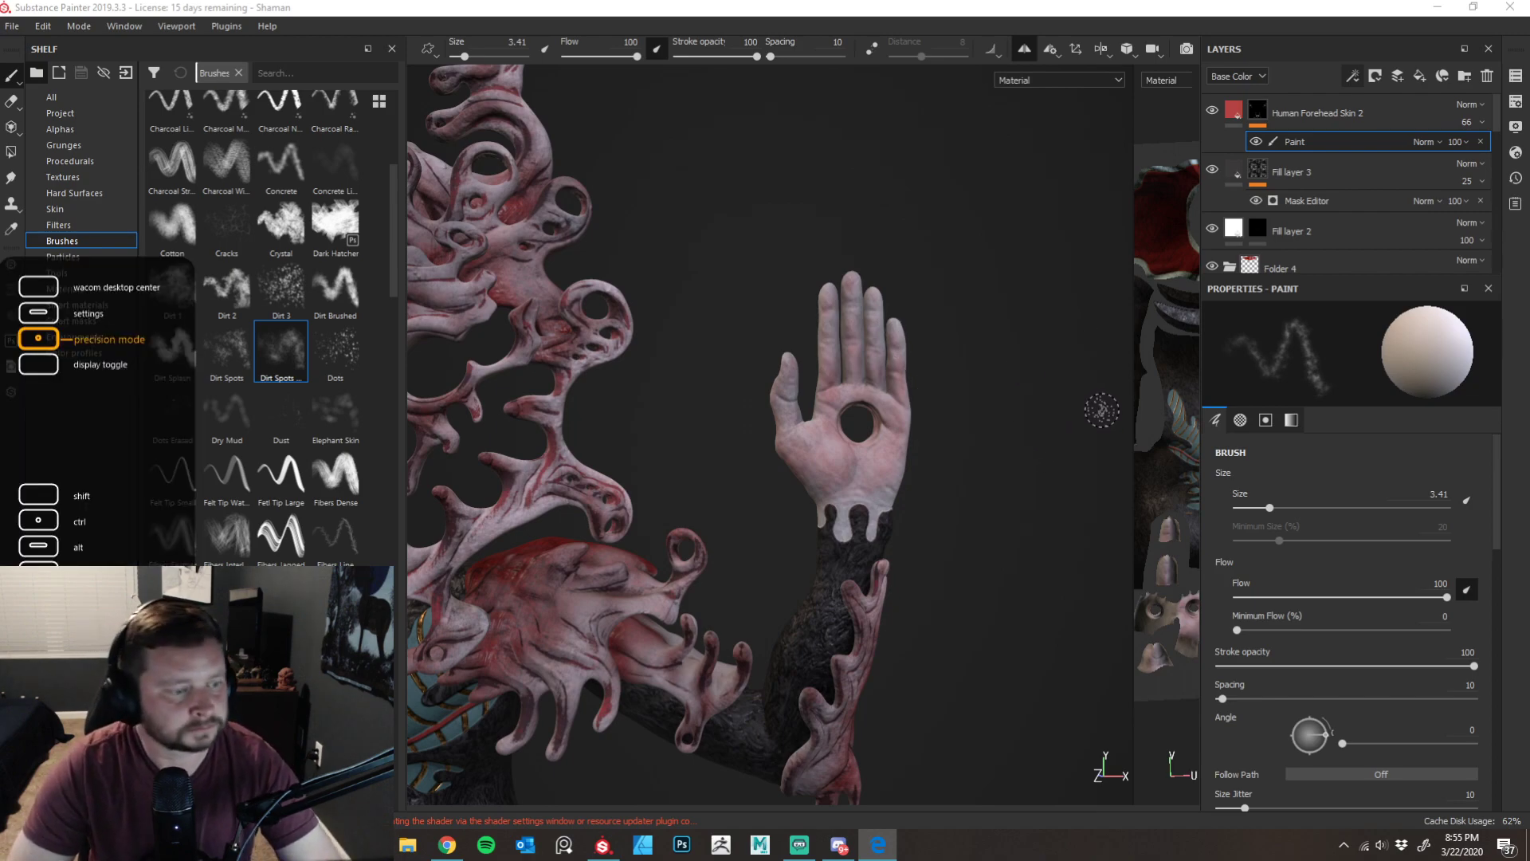
left_click_drag(1042, 444, 981, 383, "alt")
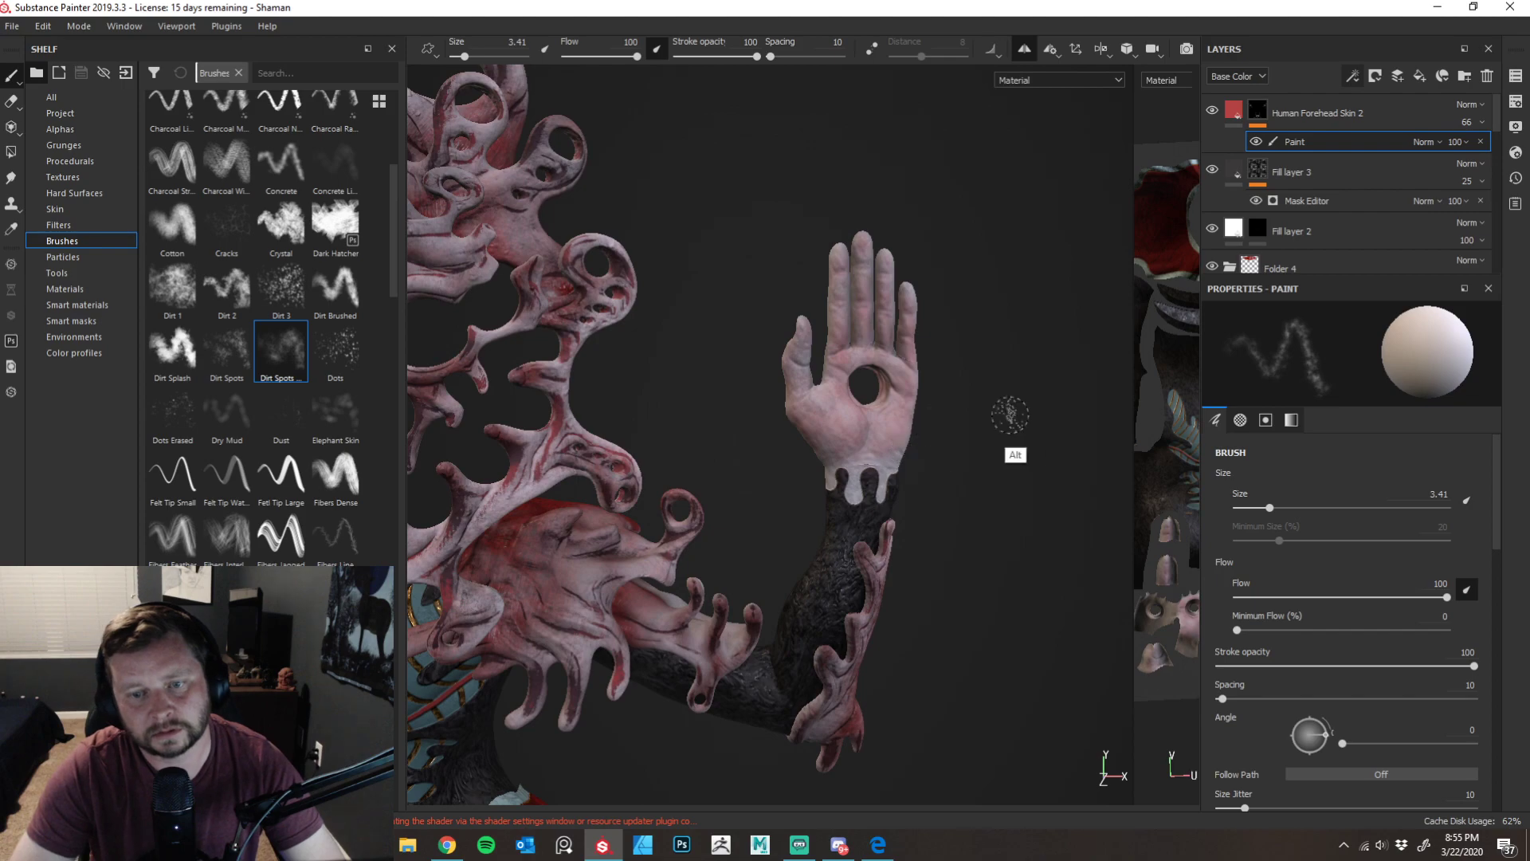
left_click_drag(997, 416, 988, 424, "alt")
left_click_drag(896, 350, 899, 276, "alt")
right_click_drag(901, 275, 919, 440, "alt")
left_click_drag(919, 440, 1001, 392, "ctrl+alt")
scroll(980, 386, "up", 2)
right_click_drag(995, 393, 988, 335, "alt")
middle_click_drag(988, 335, 987, 378, "alt")
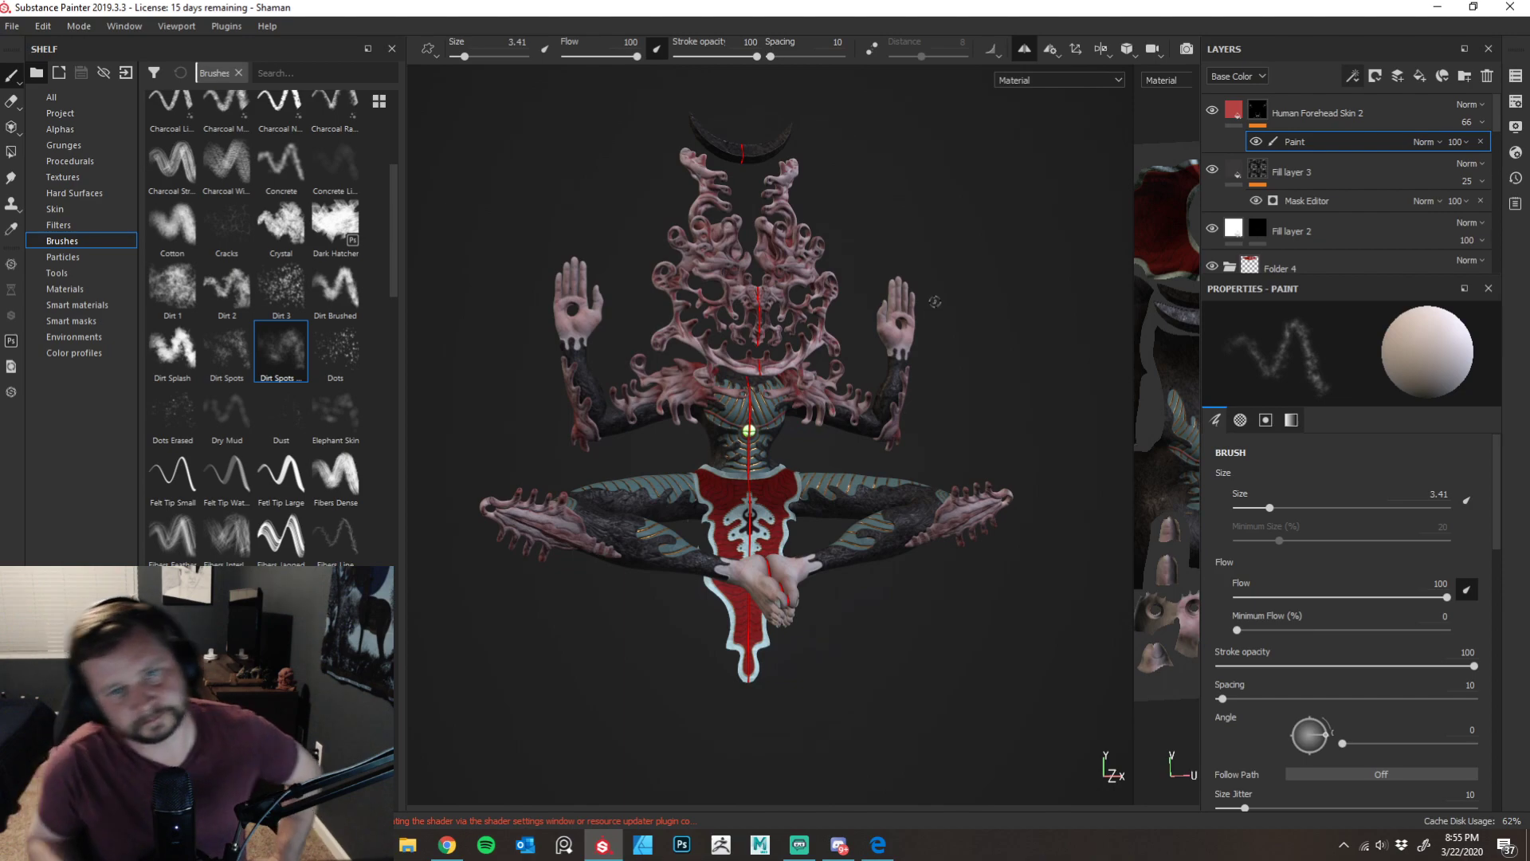
- Turn off symmetry and reframe the whole character without the mirror line
left_click(1024, 49)
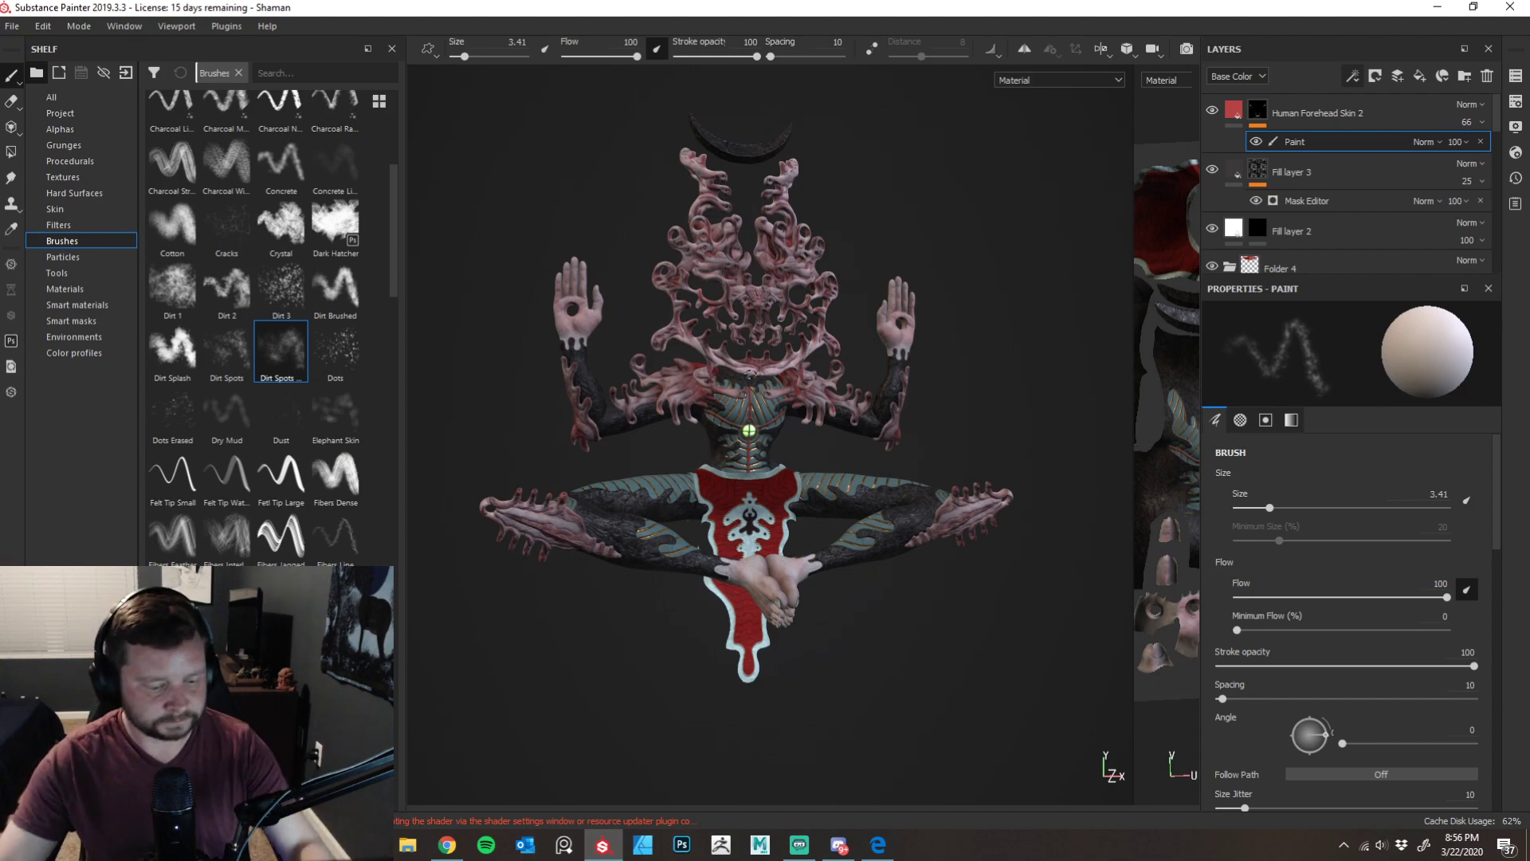
middle_click_drag(749, 430, 751, 482, "alt")
right_click_drag(752, 483, 888, 399, "alt")
left_click_drag(888, 399, 899, 393, "alt")
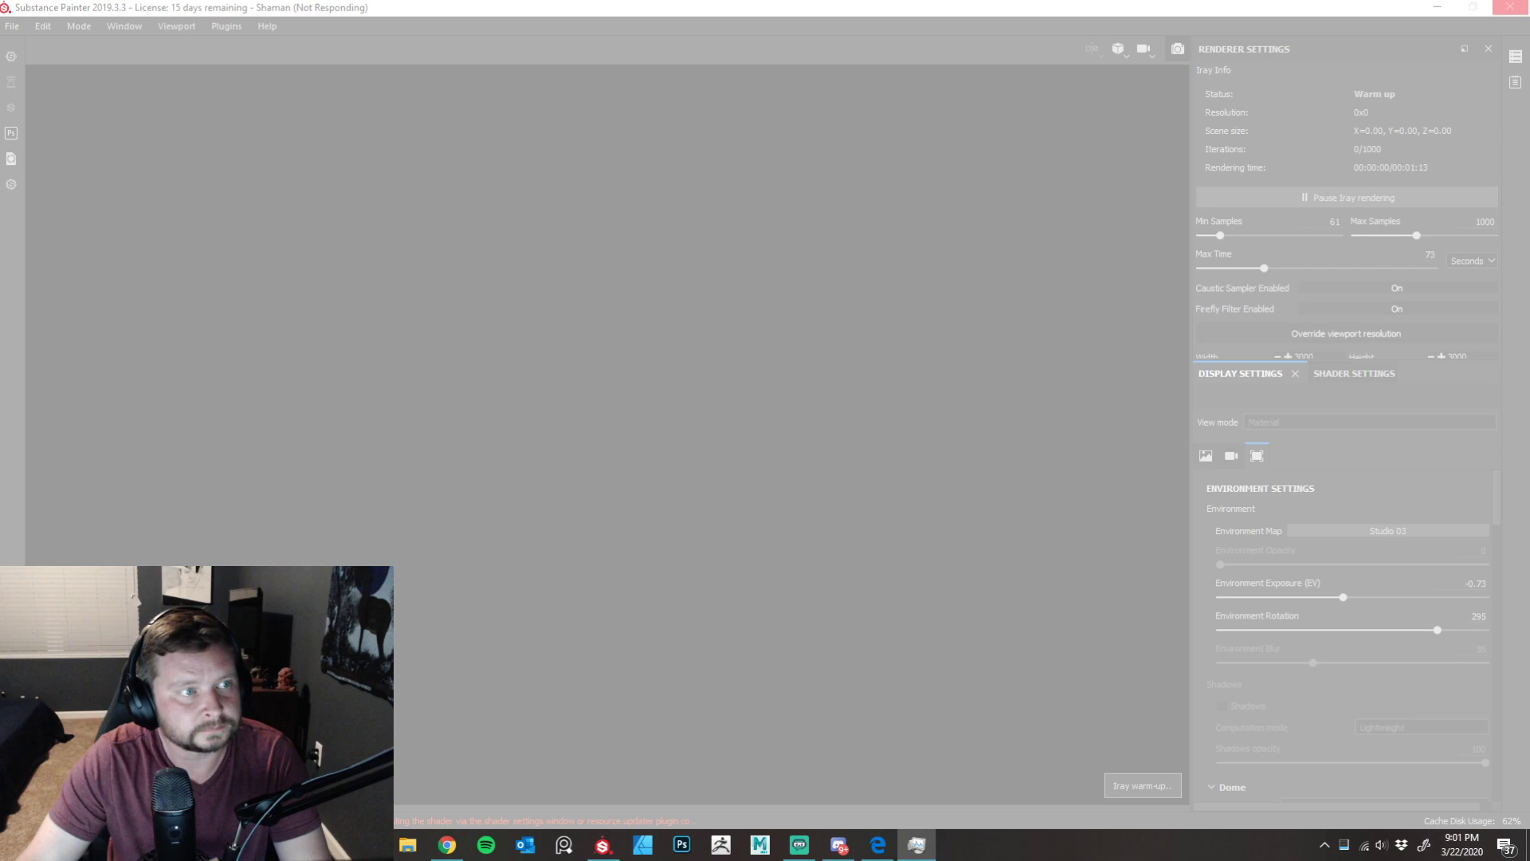
- Relaunch Substance Painter and reopen the Shaman project
left_click(601, 847)
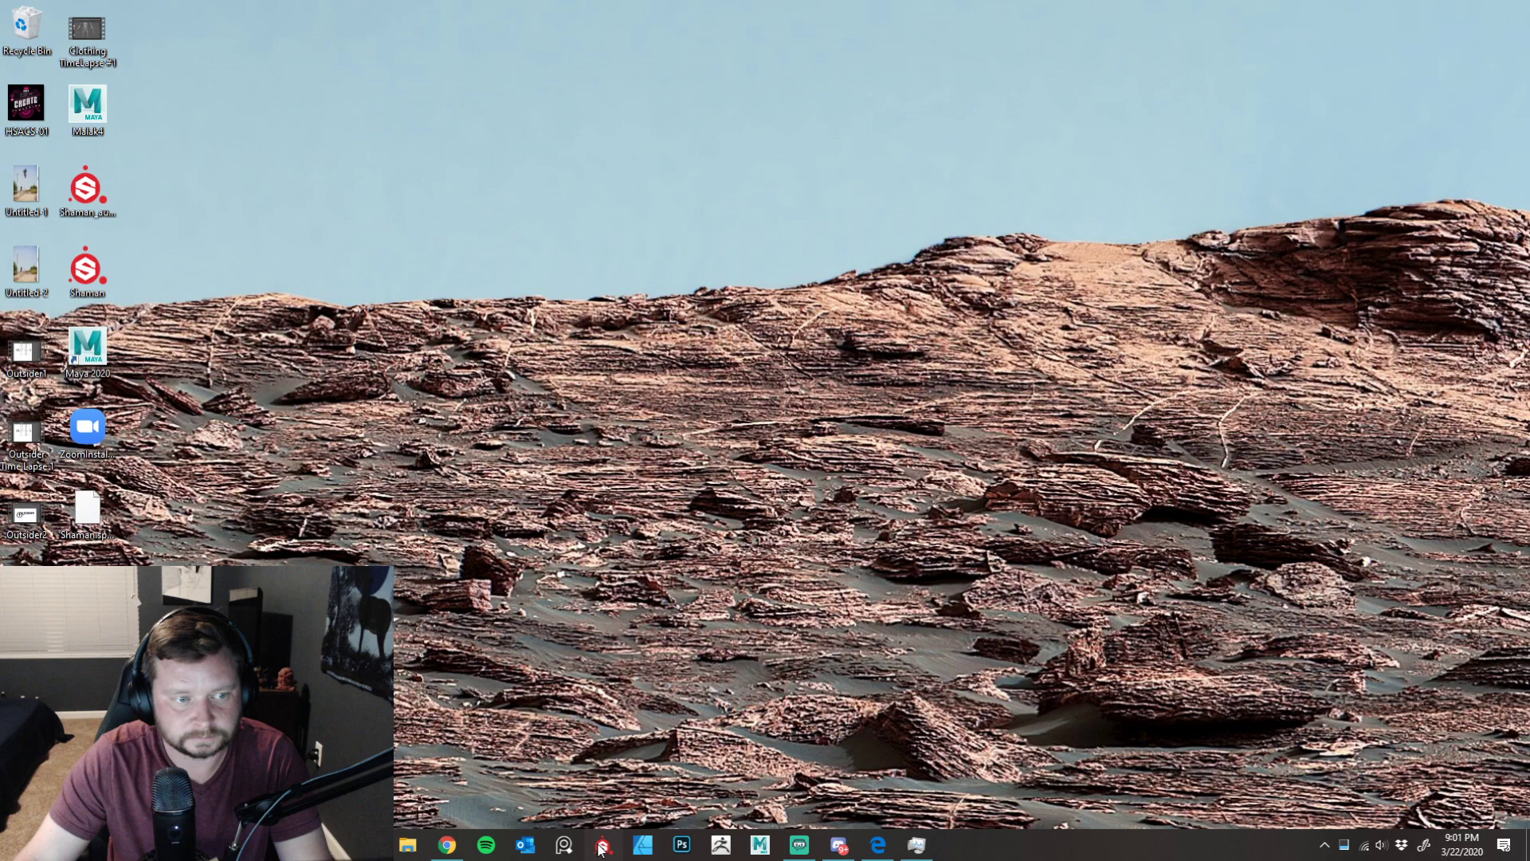
left_click(601, 847)
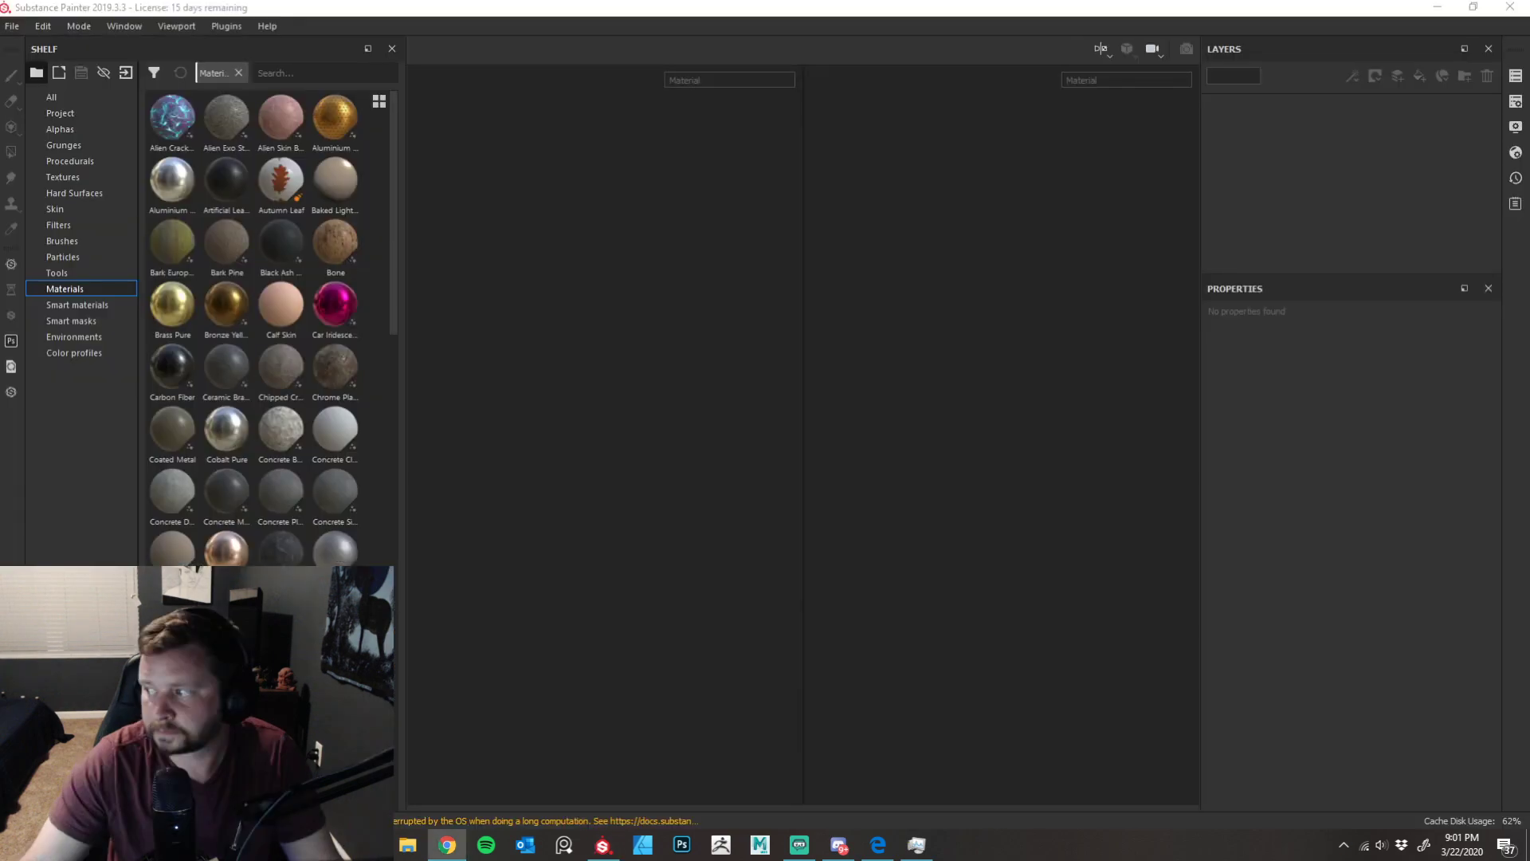
left_click(12, 25)
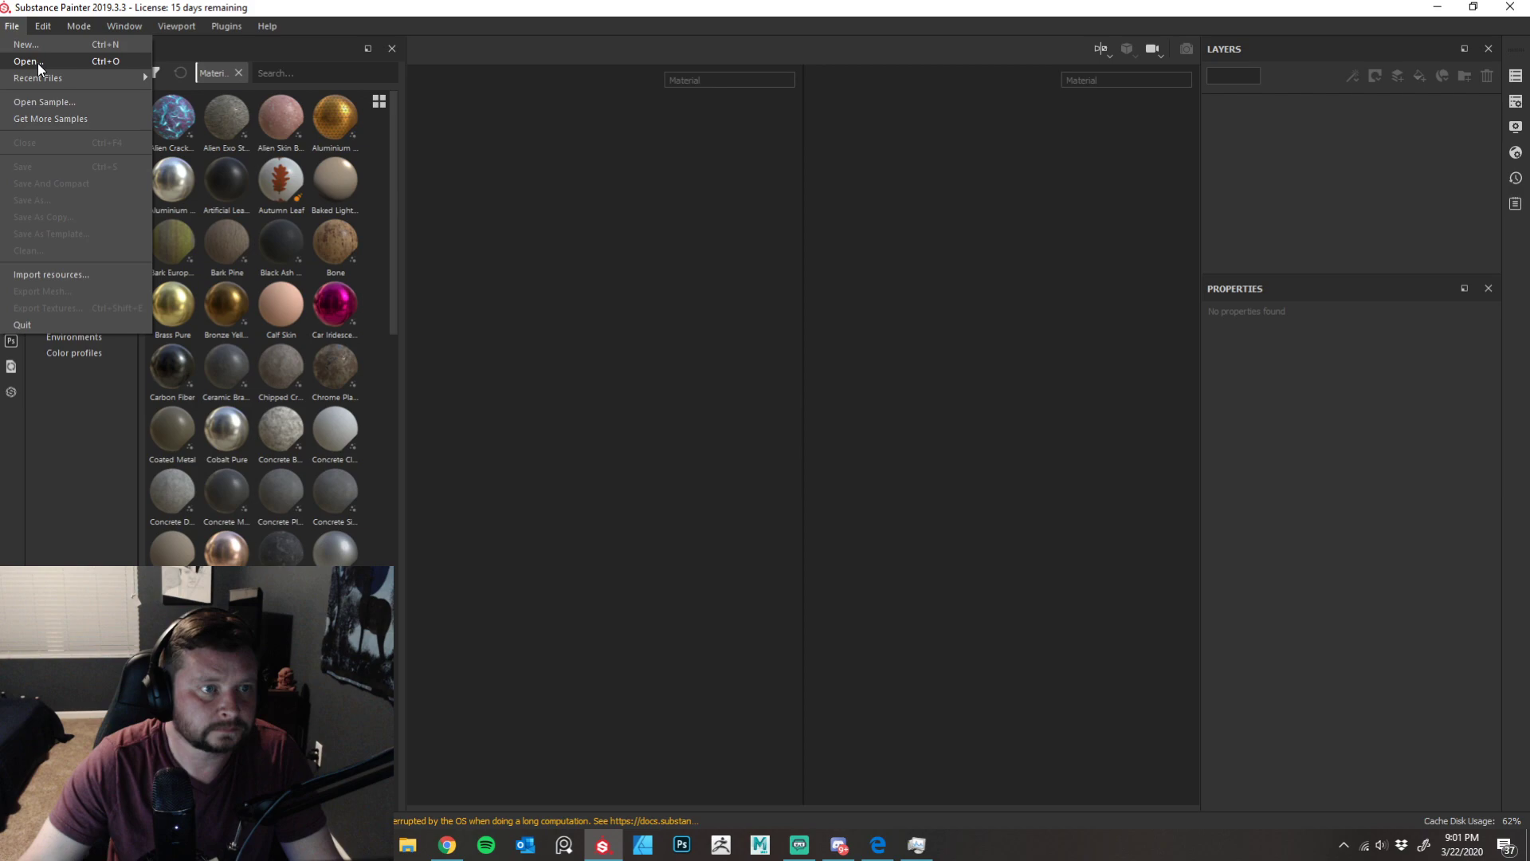
left_click(37, 63)
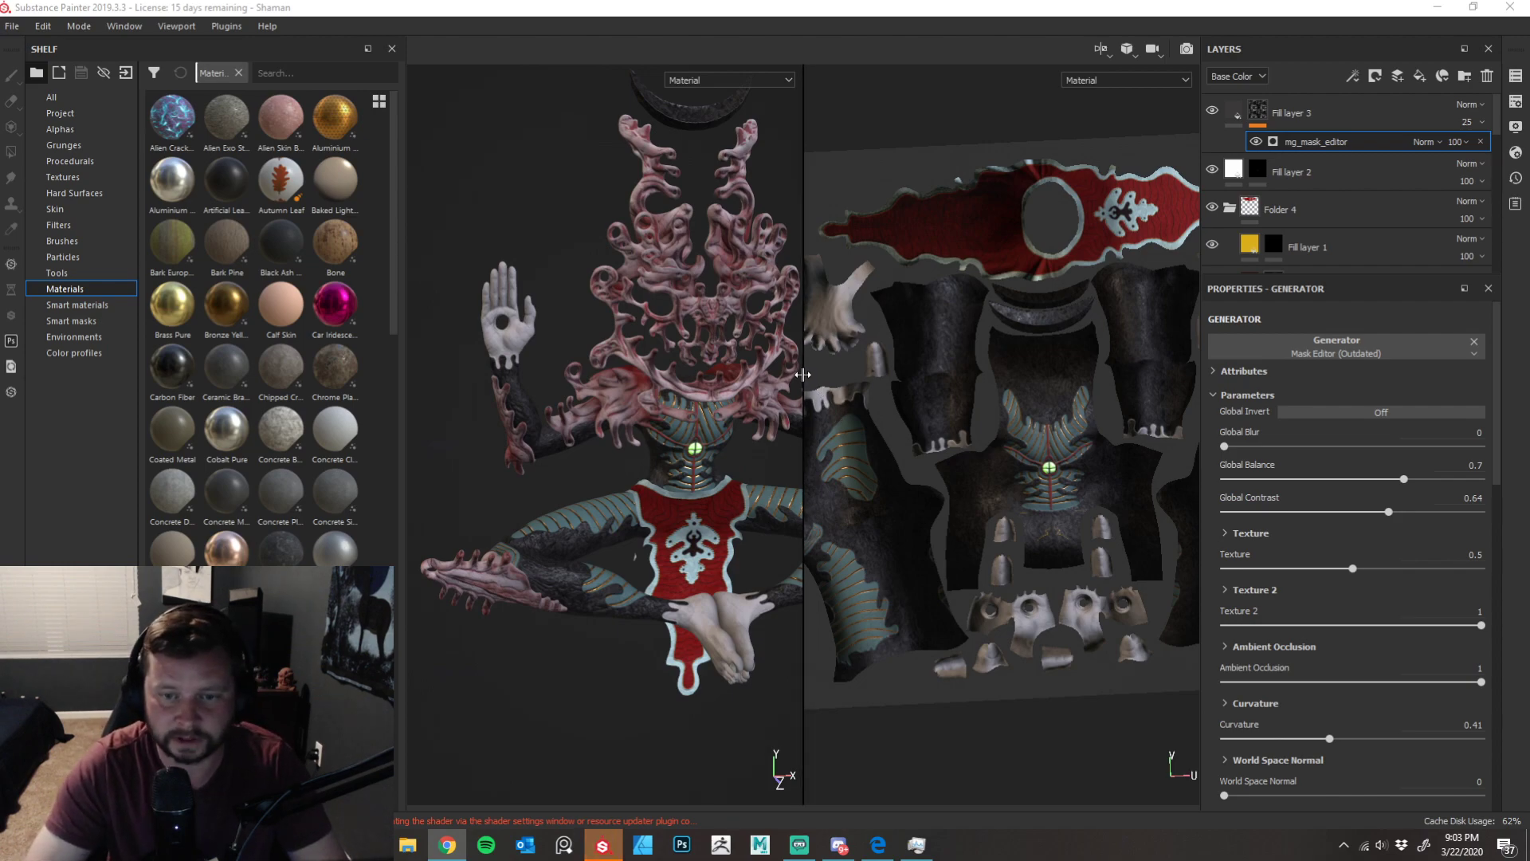
- Enlarge the 3D view against the UV view and frame the untinted raised hand up close
left_click_drag(804, 373, 1119, 343)
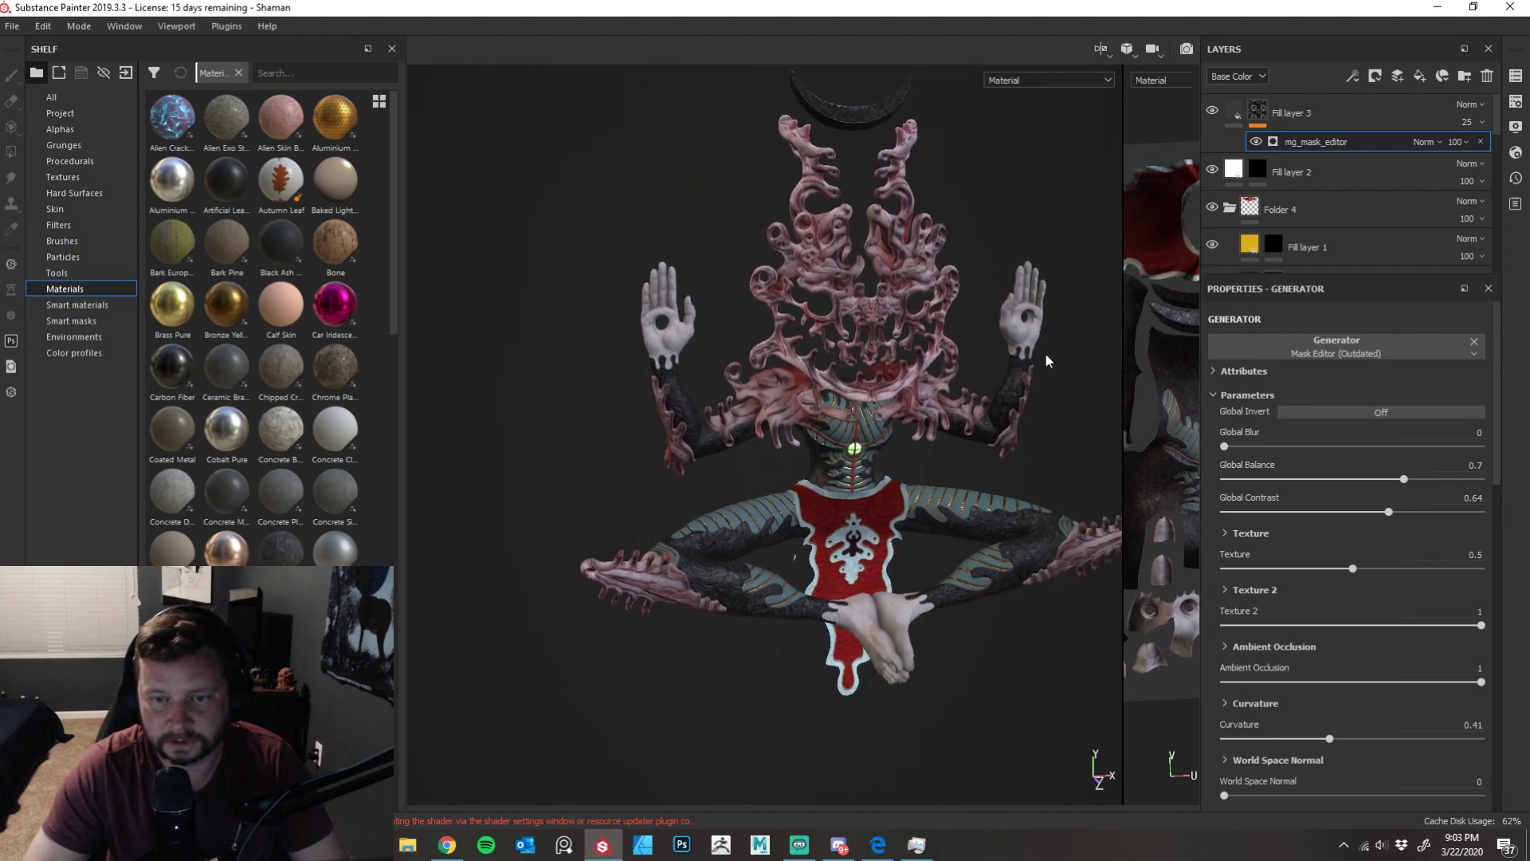
left_click_drag(1017, 387, 895, 383, "ctrl+alt")
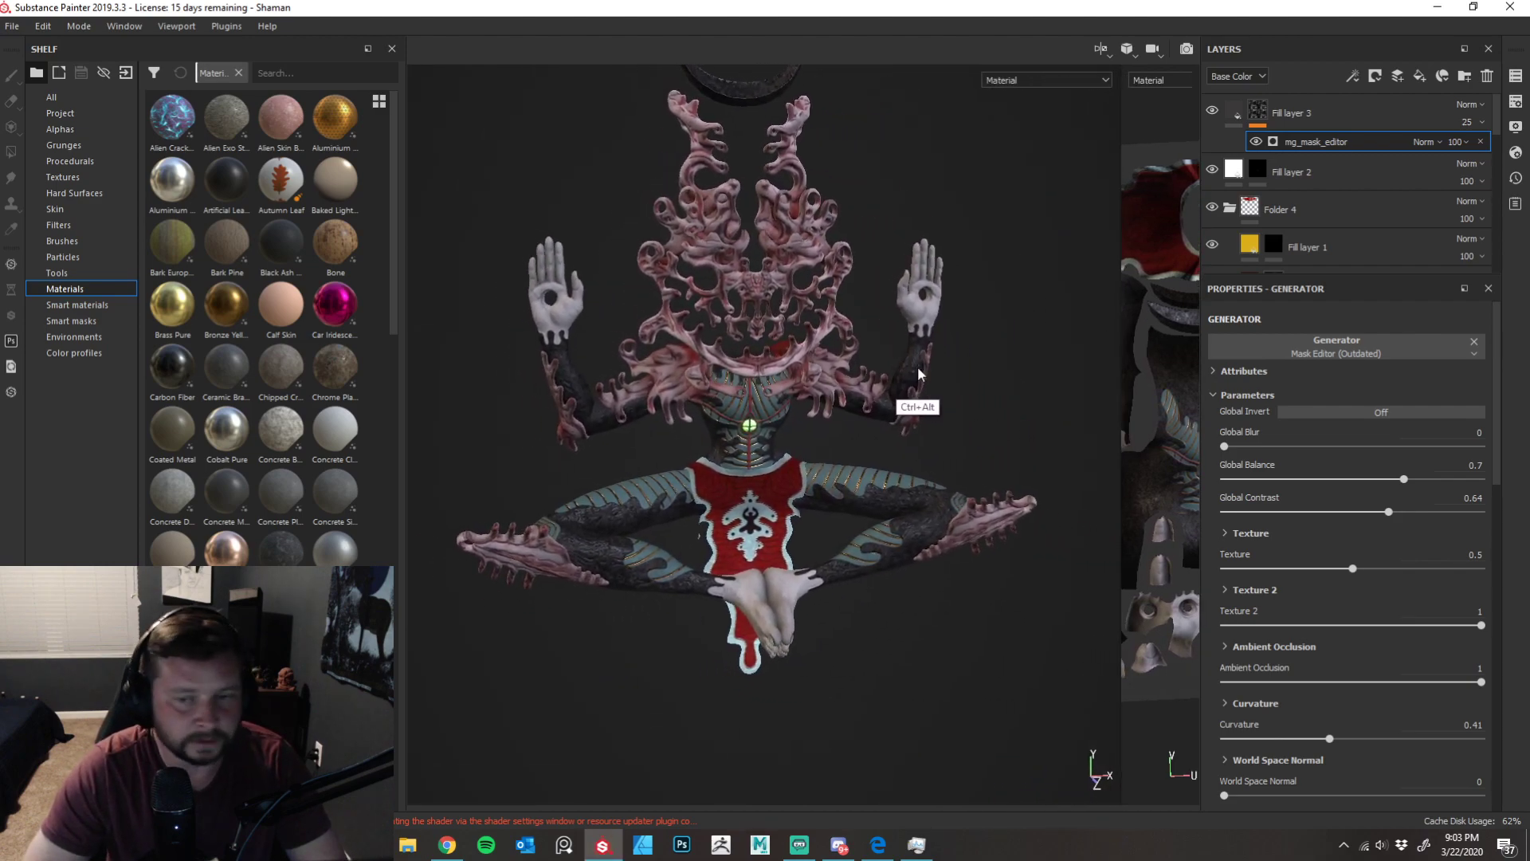
left_click_drag(928, 237, 877, 304, "ctrl+alt")
right_click_drag(903, 310, 843, 383, "alt")
right_click_drag(819, 452, 817, 559, "alt")
left_click_drag(801, 394, 796, 581, "ctrl+alt")
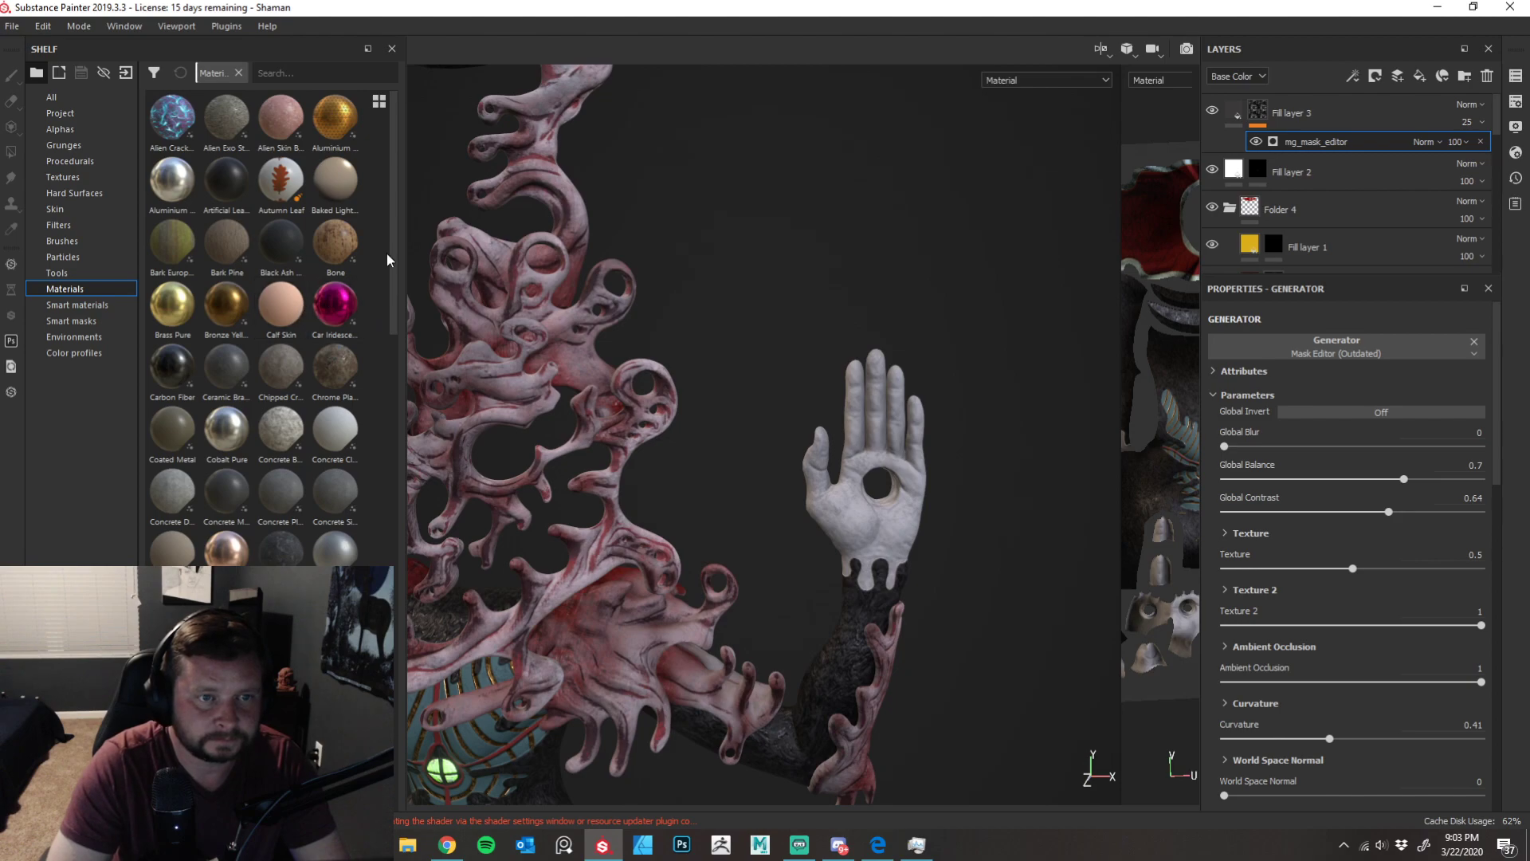
left_click_drag(390, 255, 357, 159)
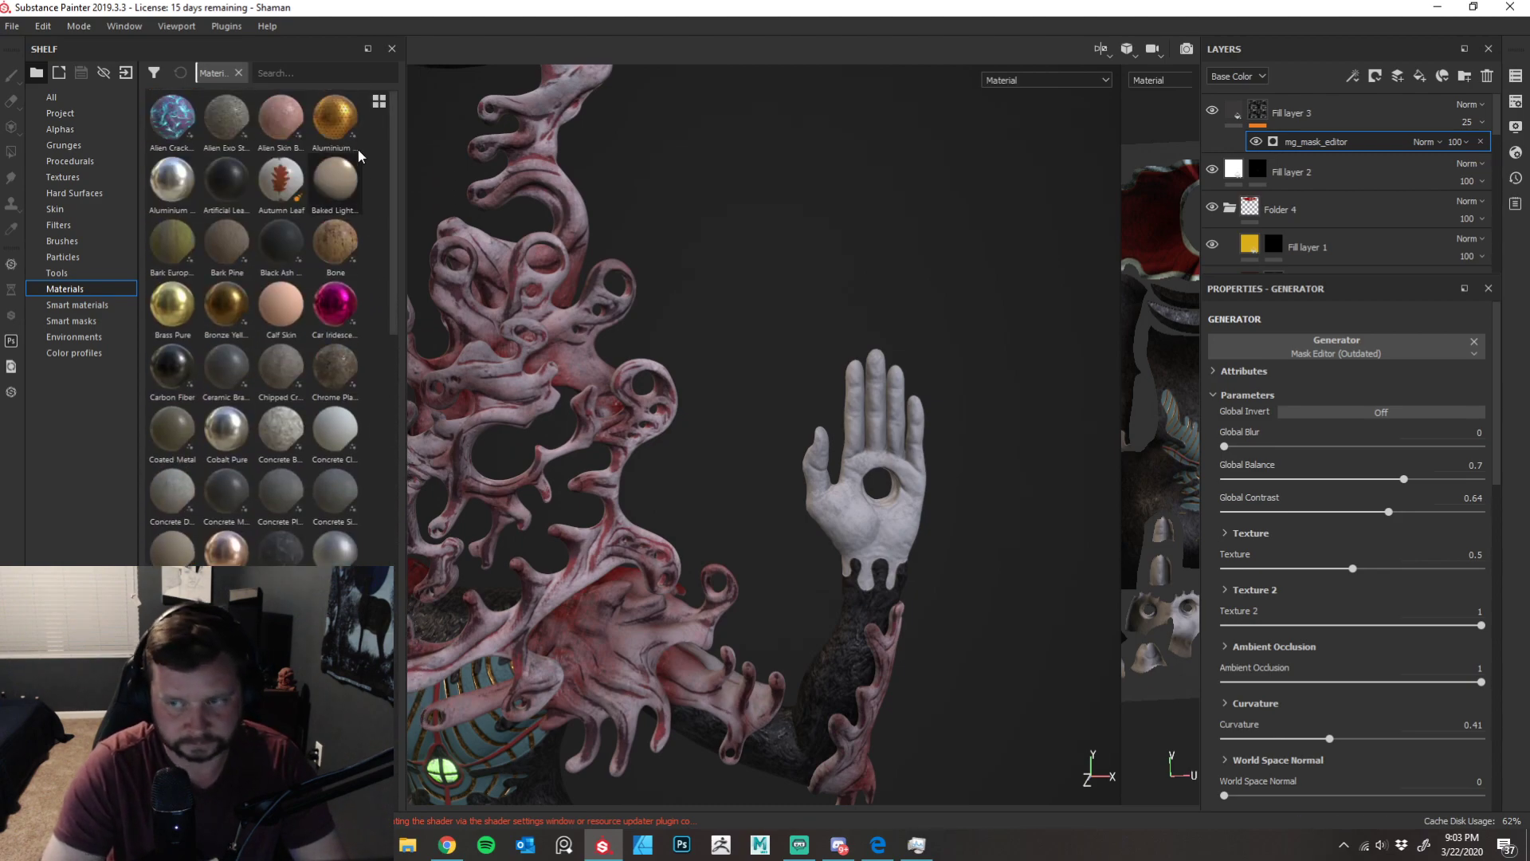
left_click_drag(985, 269, 1000, 256, "alt")
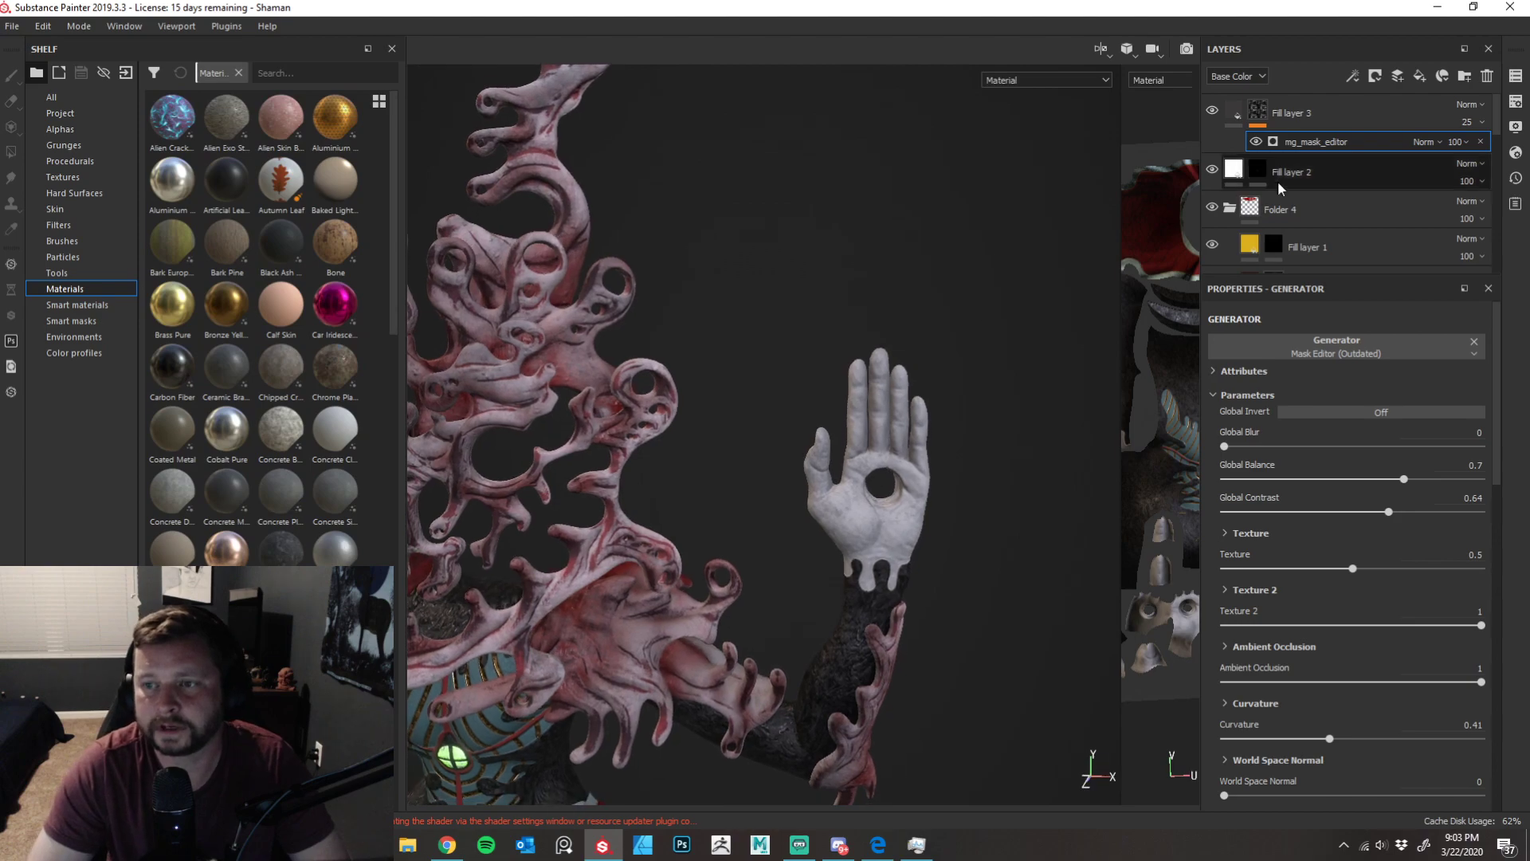
left_click(1355, 104)
left_click(1377, 78)
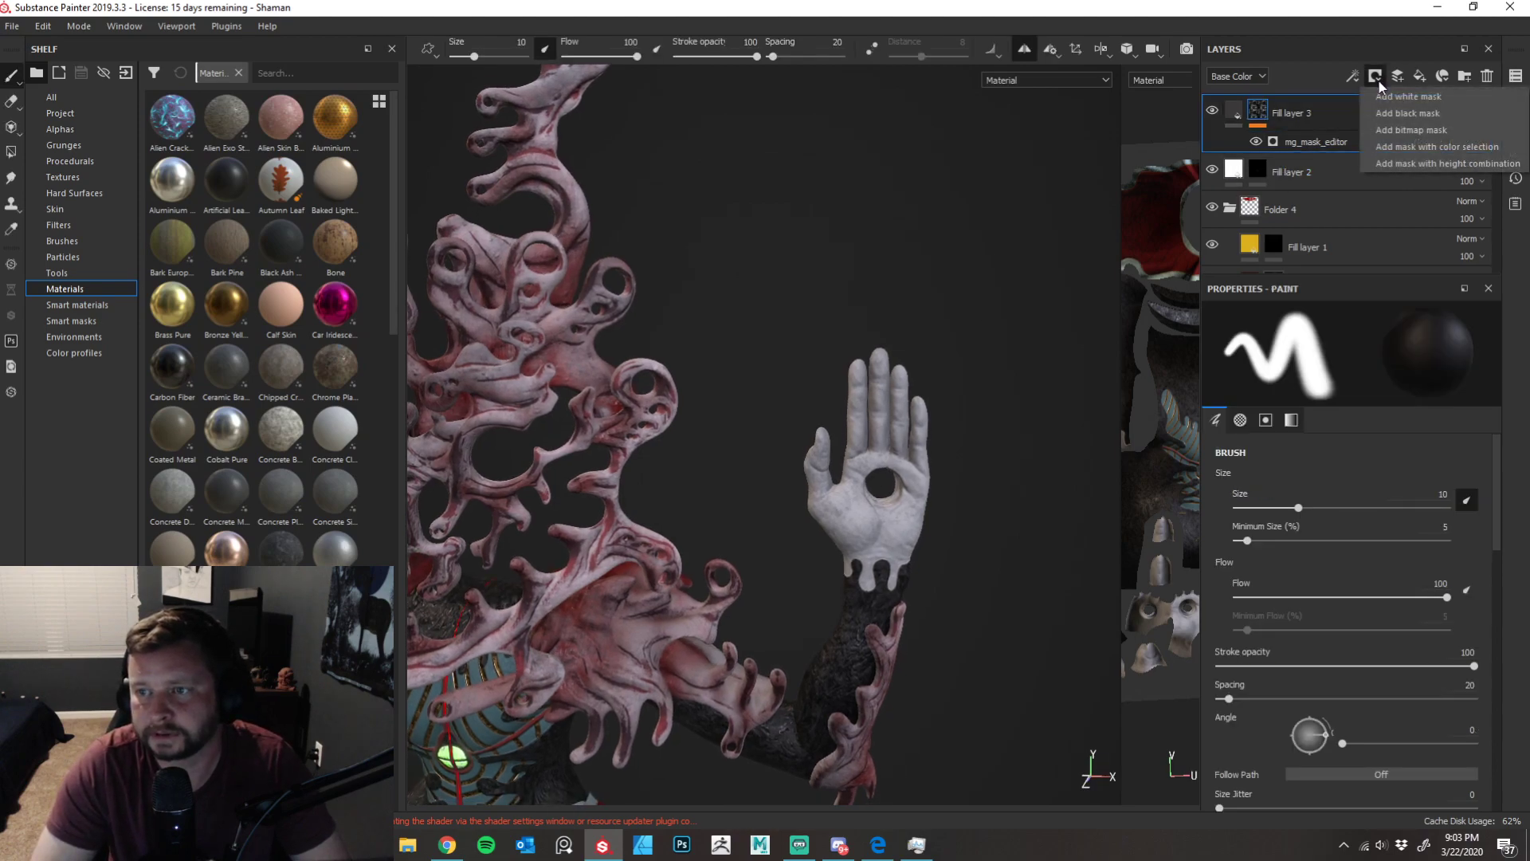
left_click(1356, 78)
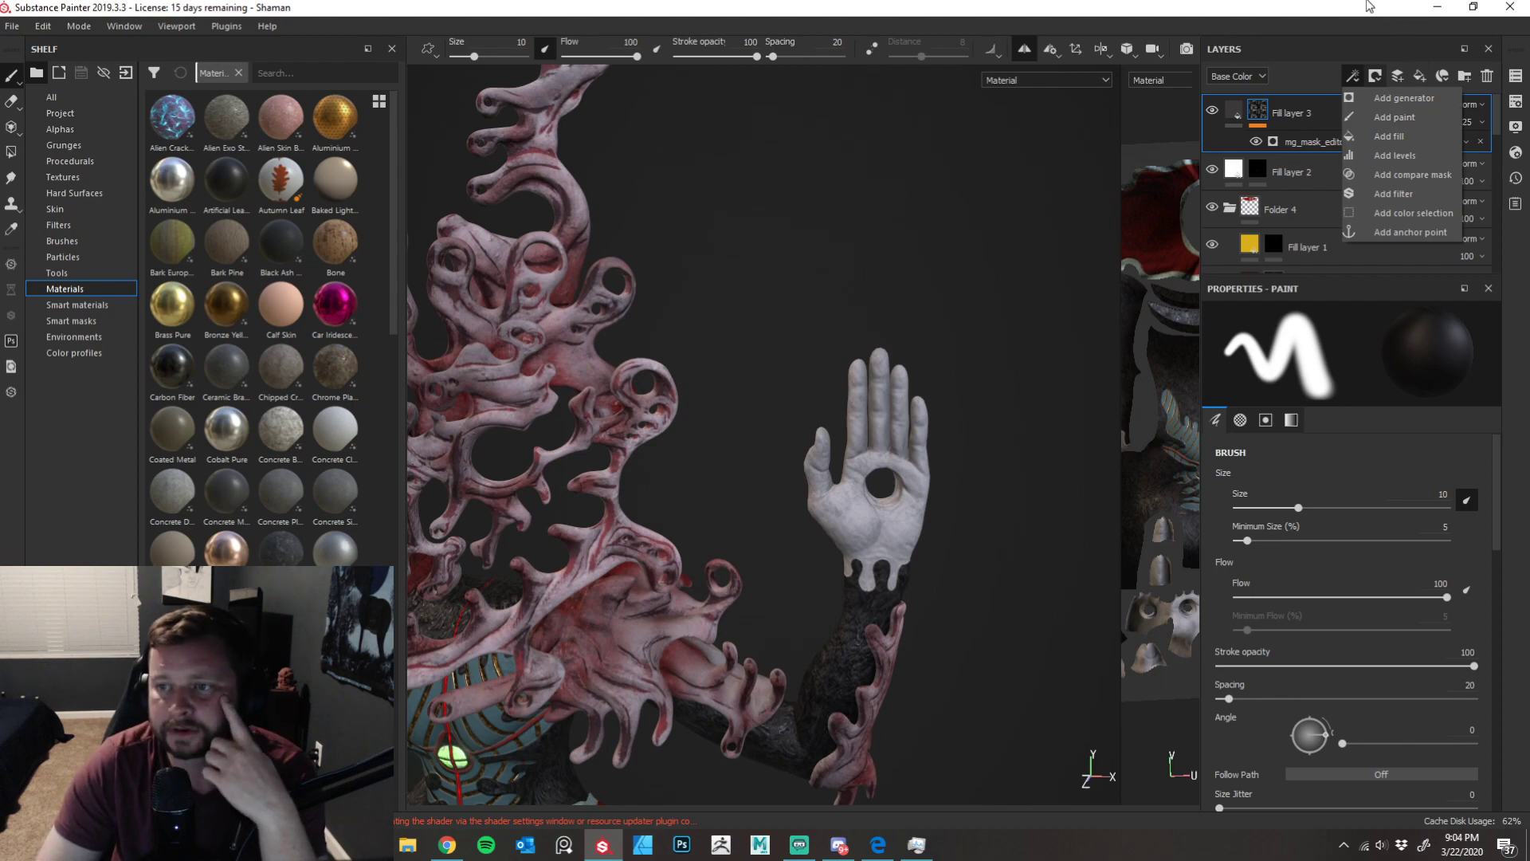
left_click(1374, 80)
left_click(1375, 78)
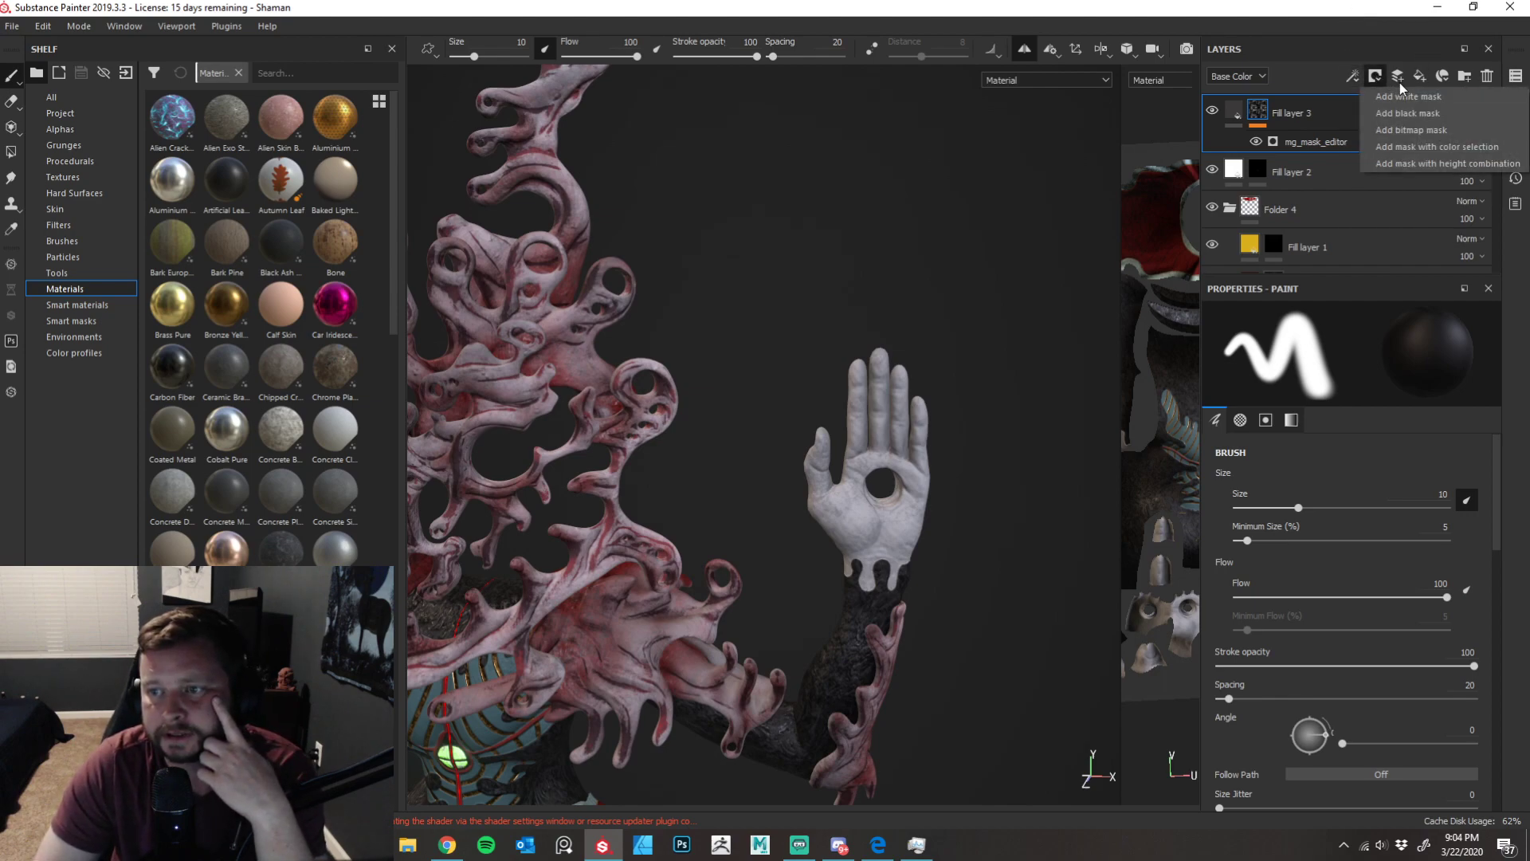
left_click(1400, 85)
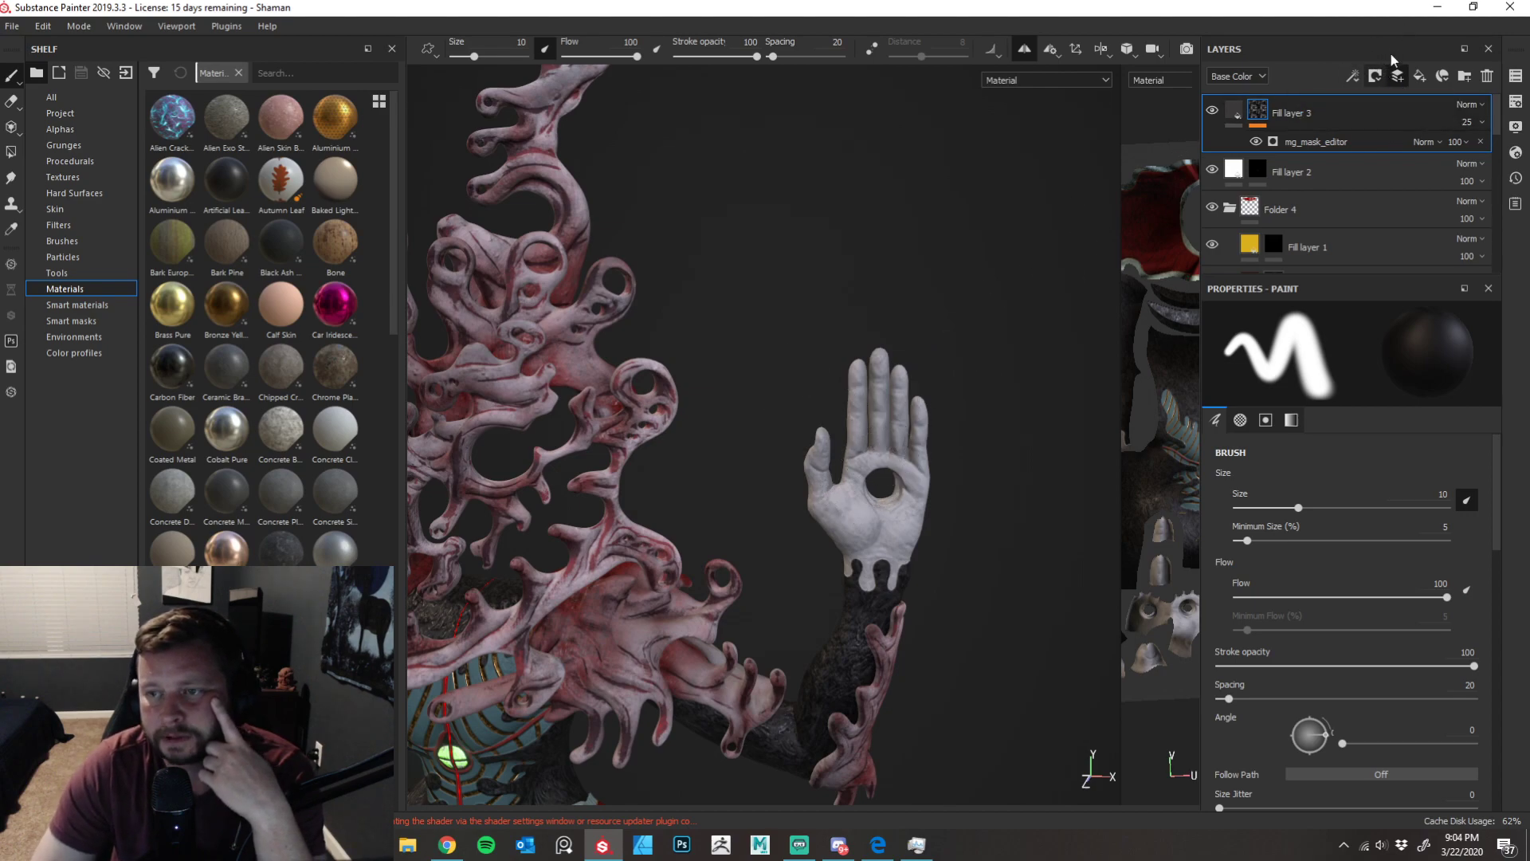
left_click(1354, 78)
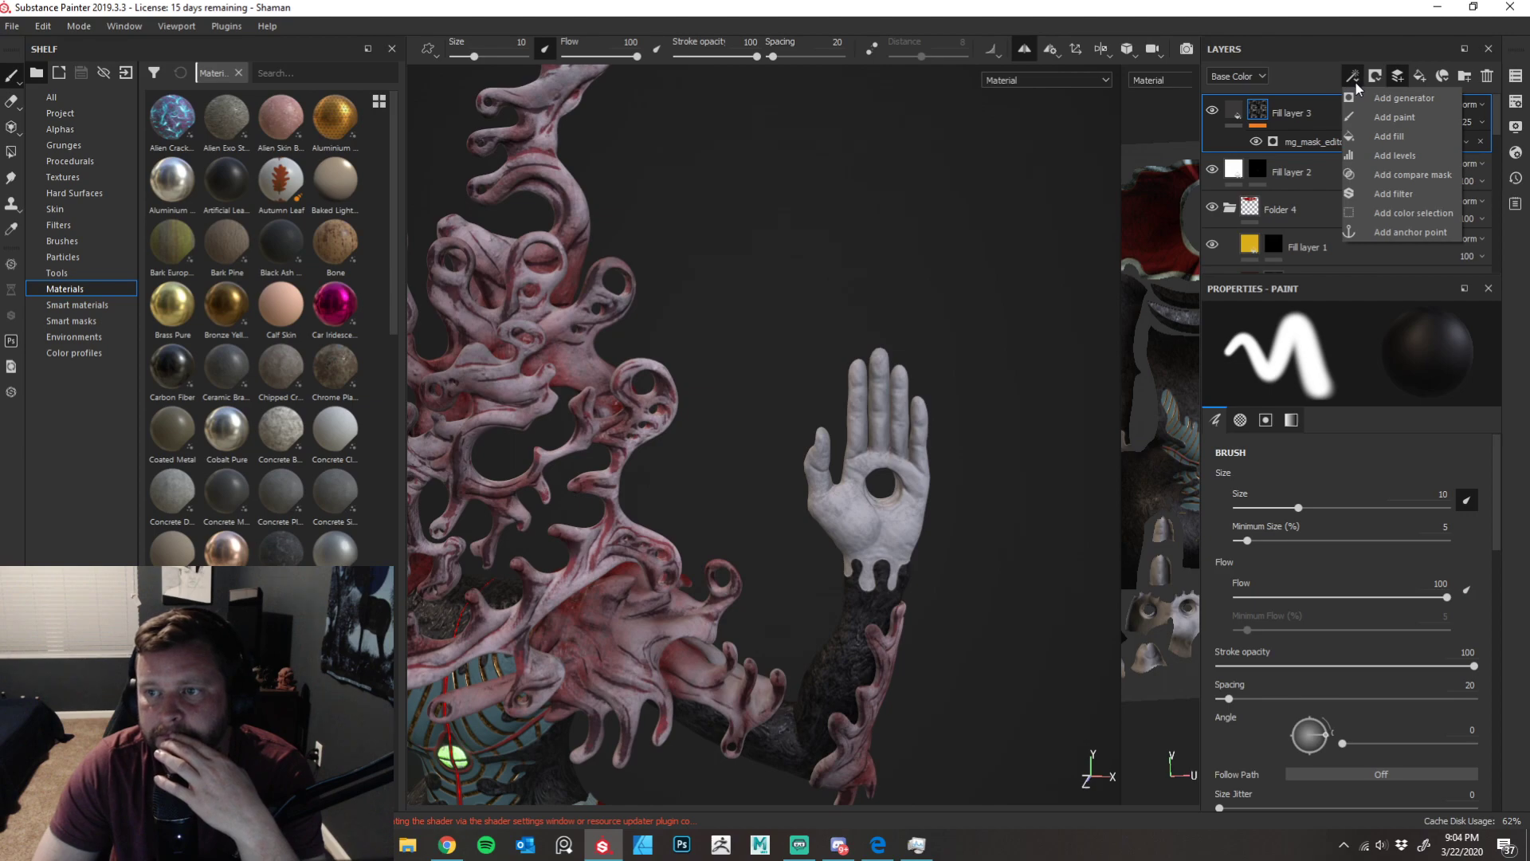
left_click(1360, 194)
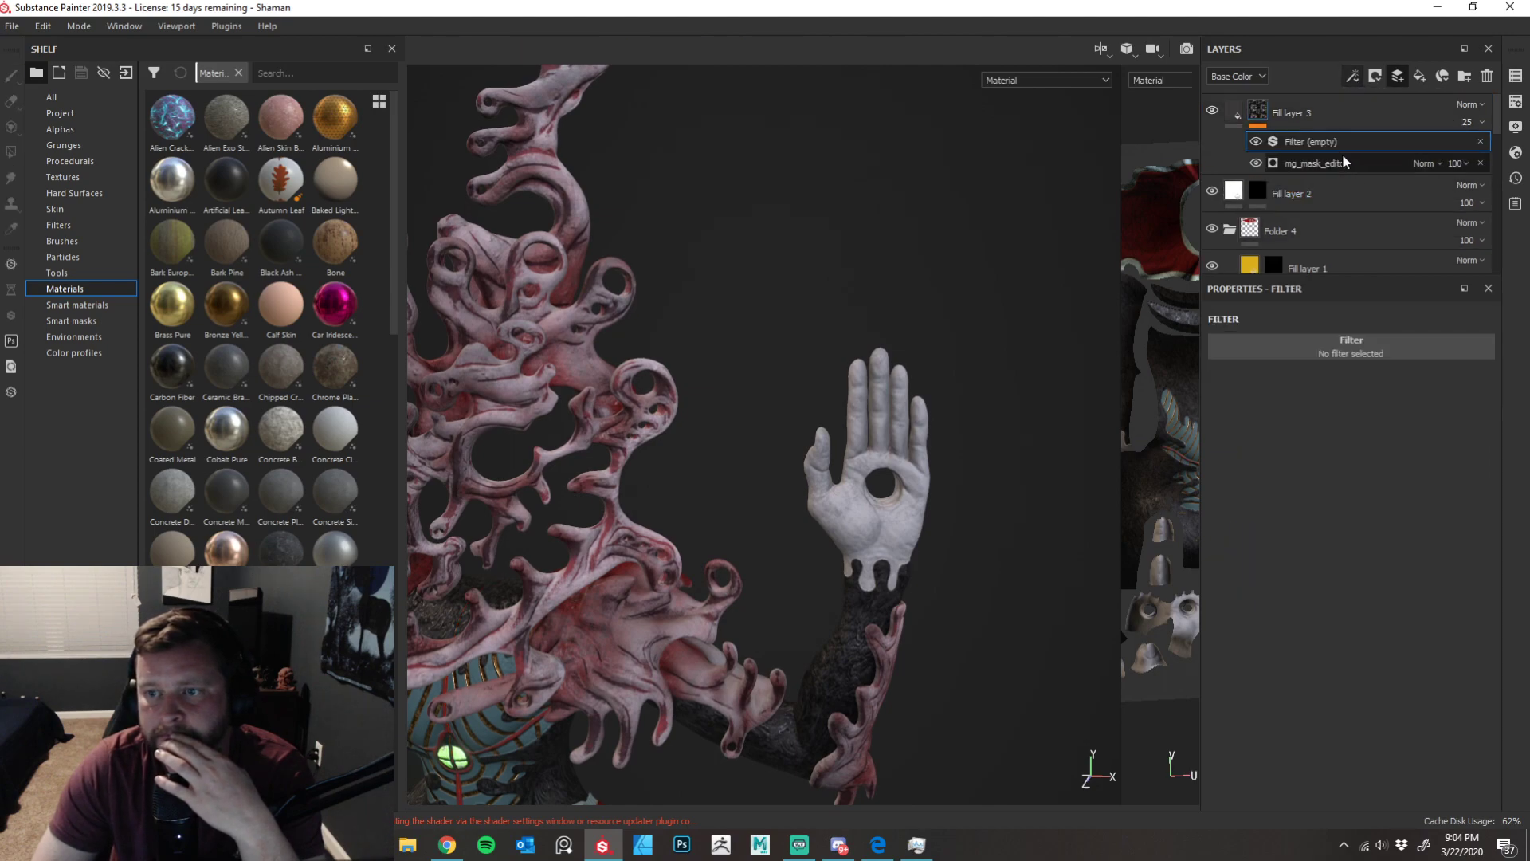
left_click(1334, 159)
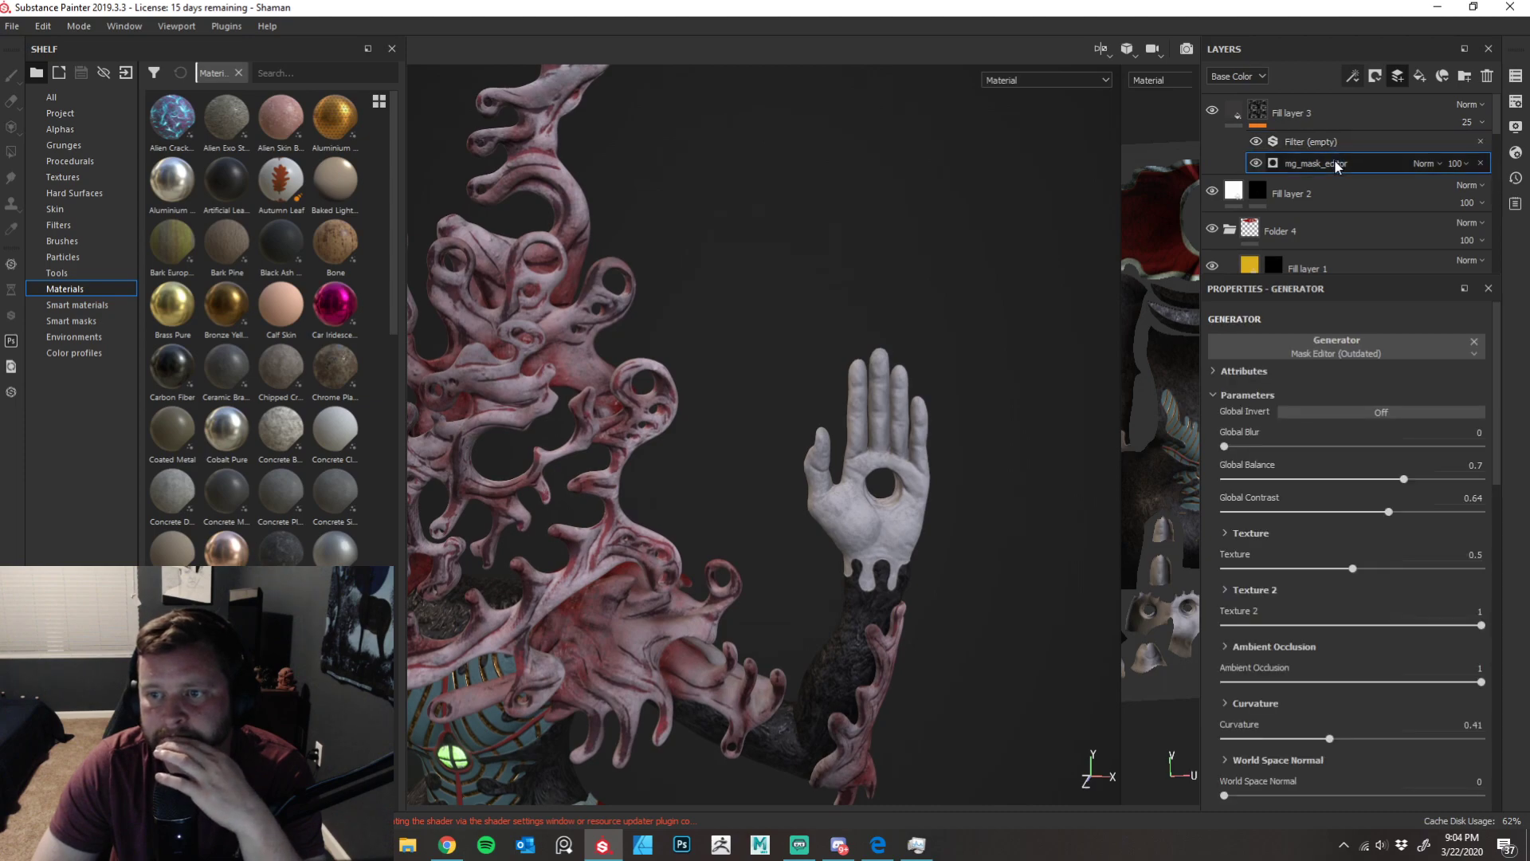
left_click(1336, 144)
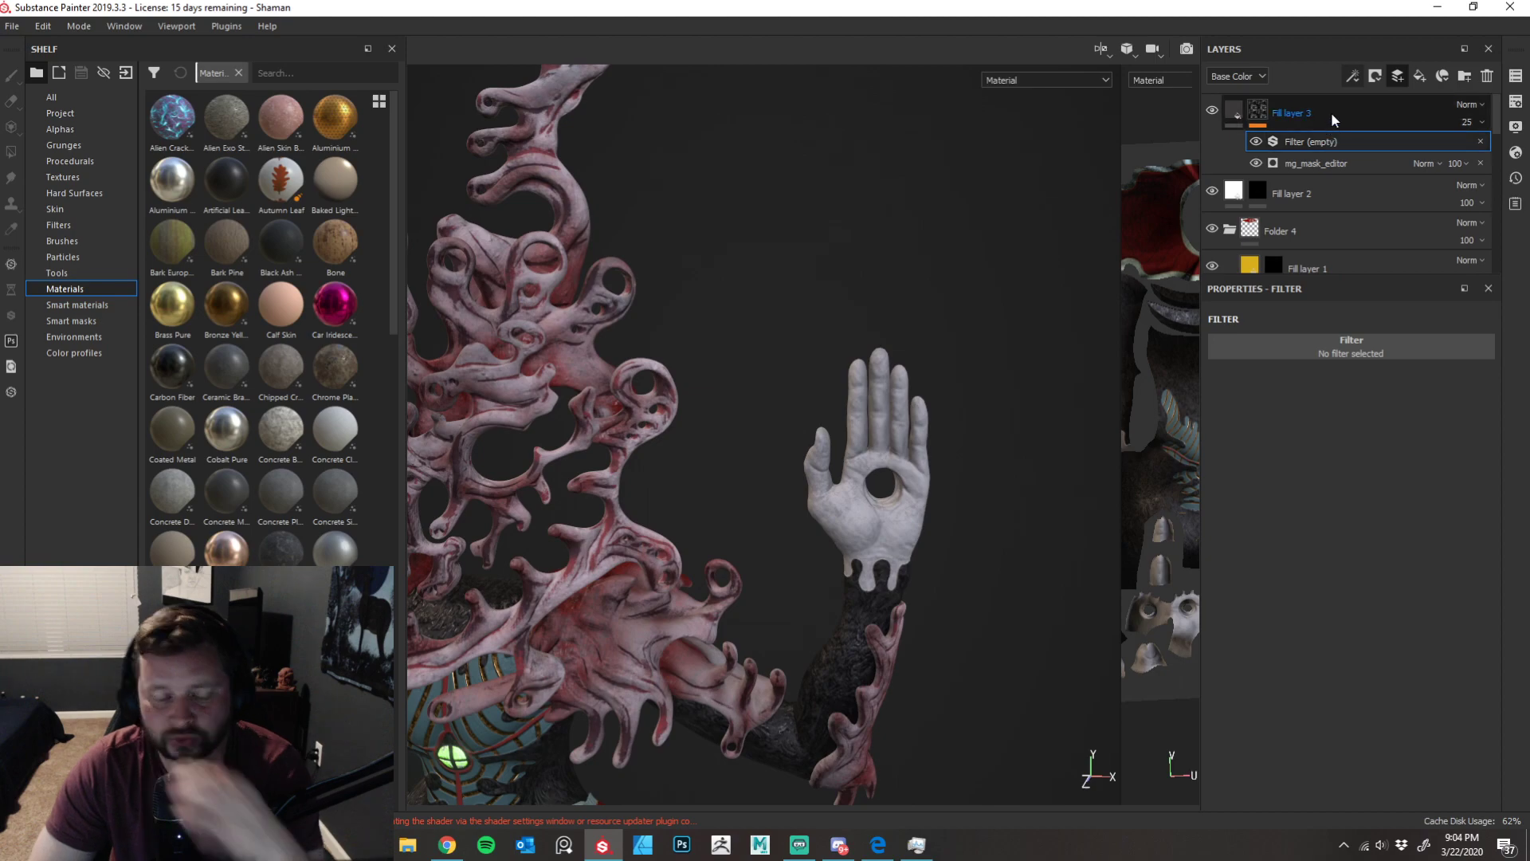
key("Delete")
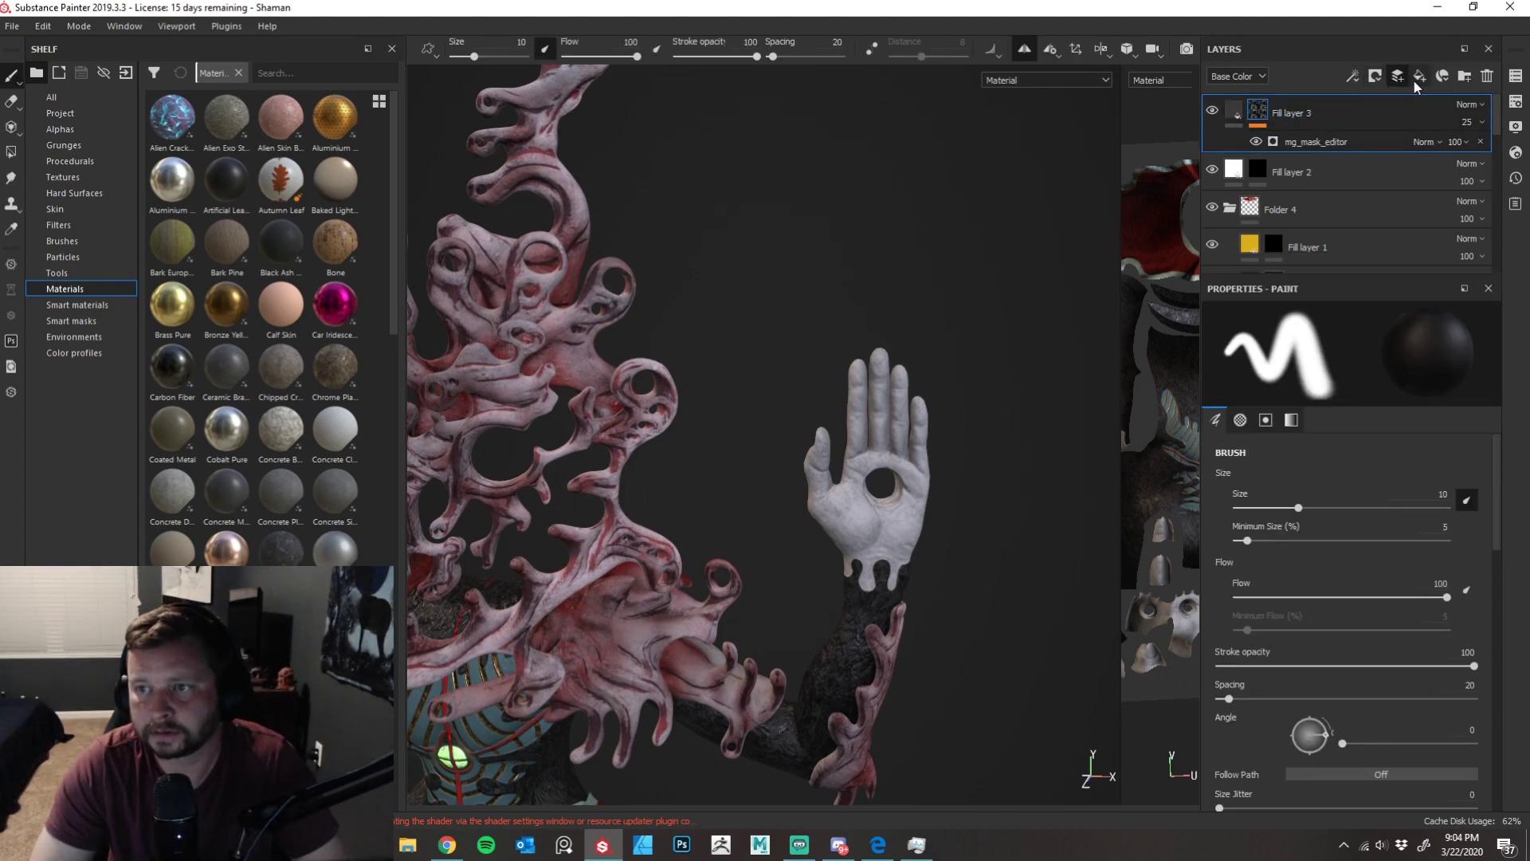
- Add a new fill layer above Fill layer 3 and attach an empty filter to it
left_click(1443, 76)
left_click(1375, 76)
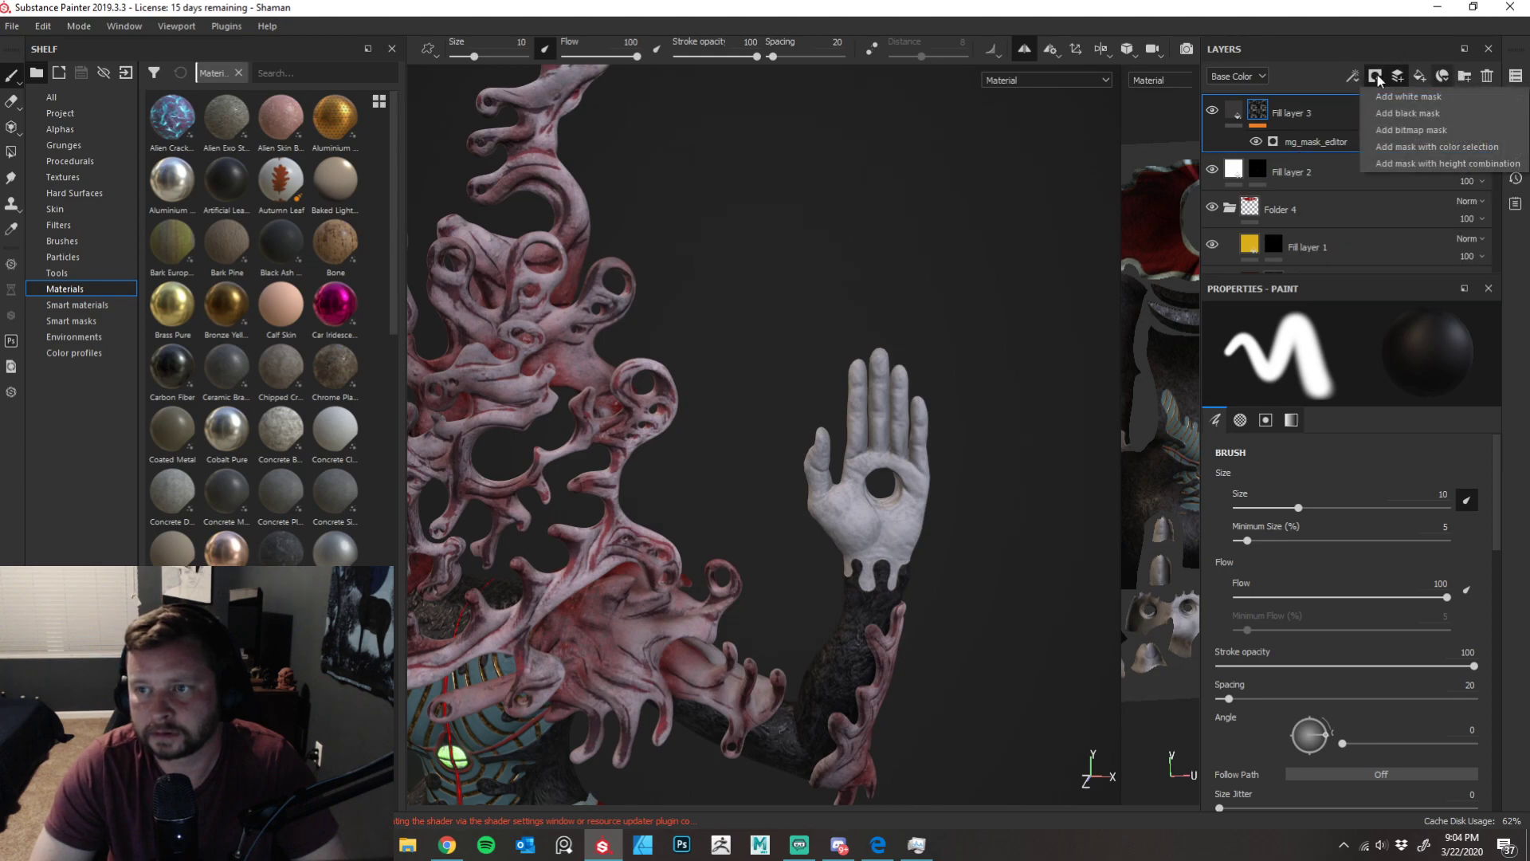
left_click(1421, 76)
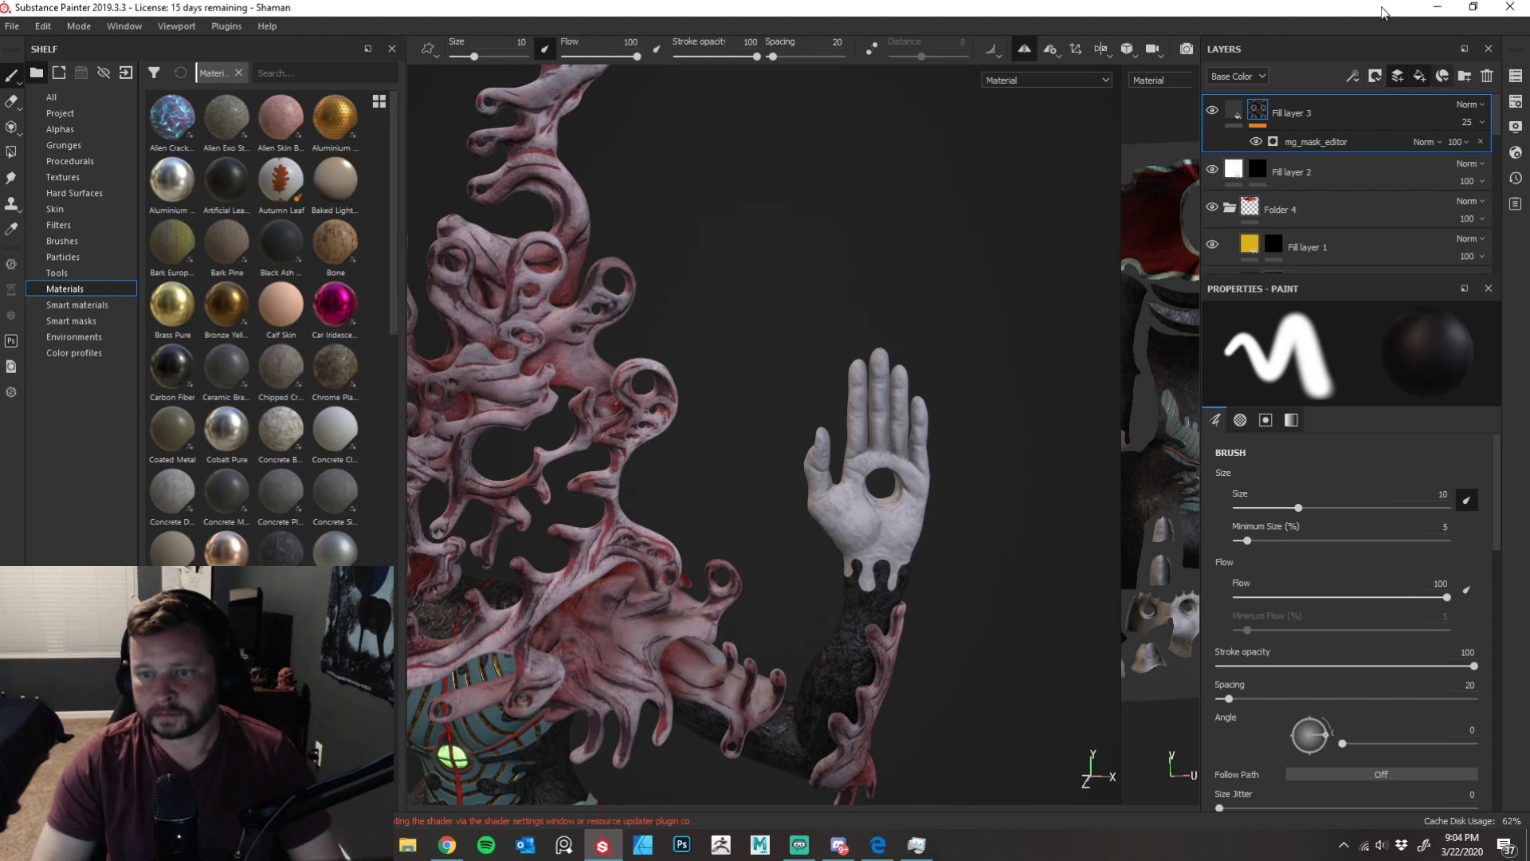
left_click(1422, 76)
mouse_move(964, 255)
left_mouse_down("alt")
mouse_move(987, 273)
mouse_move(956, 260)
mouse_move(1042, 212)
mouse_move(1021, 177)
mouse_move(1082, 164)
mouse_move(1037, 171)
left_mouse_up("alt")
left_click(1352, 80)
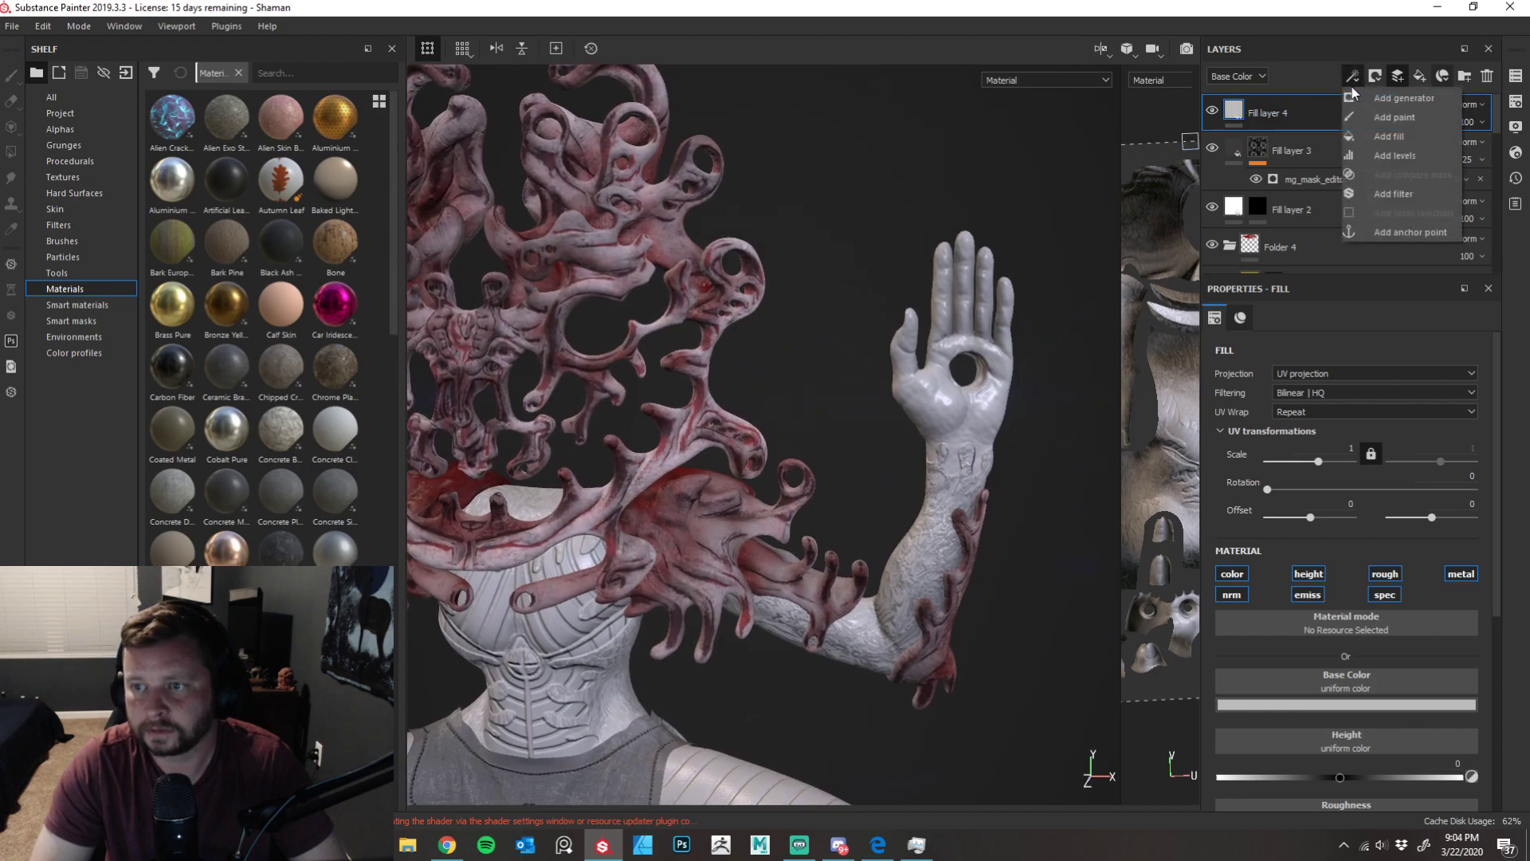
left_click(1367, 194)
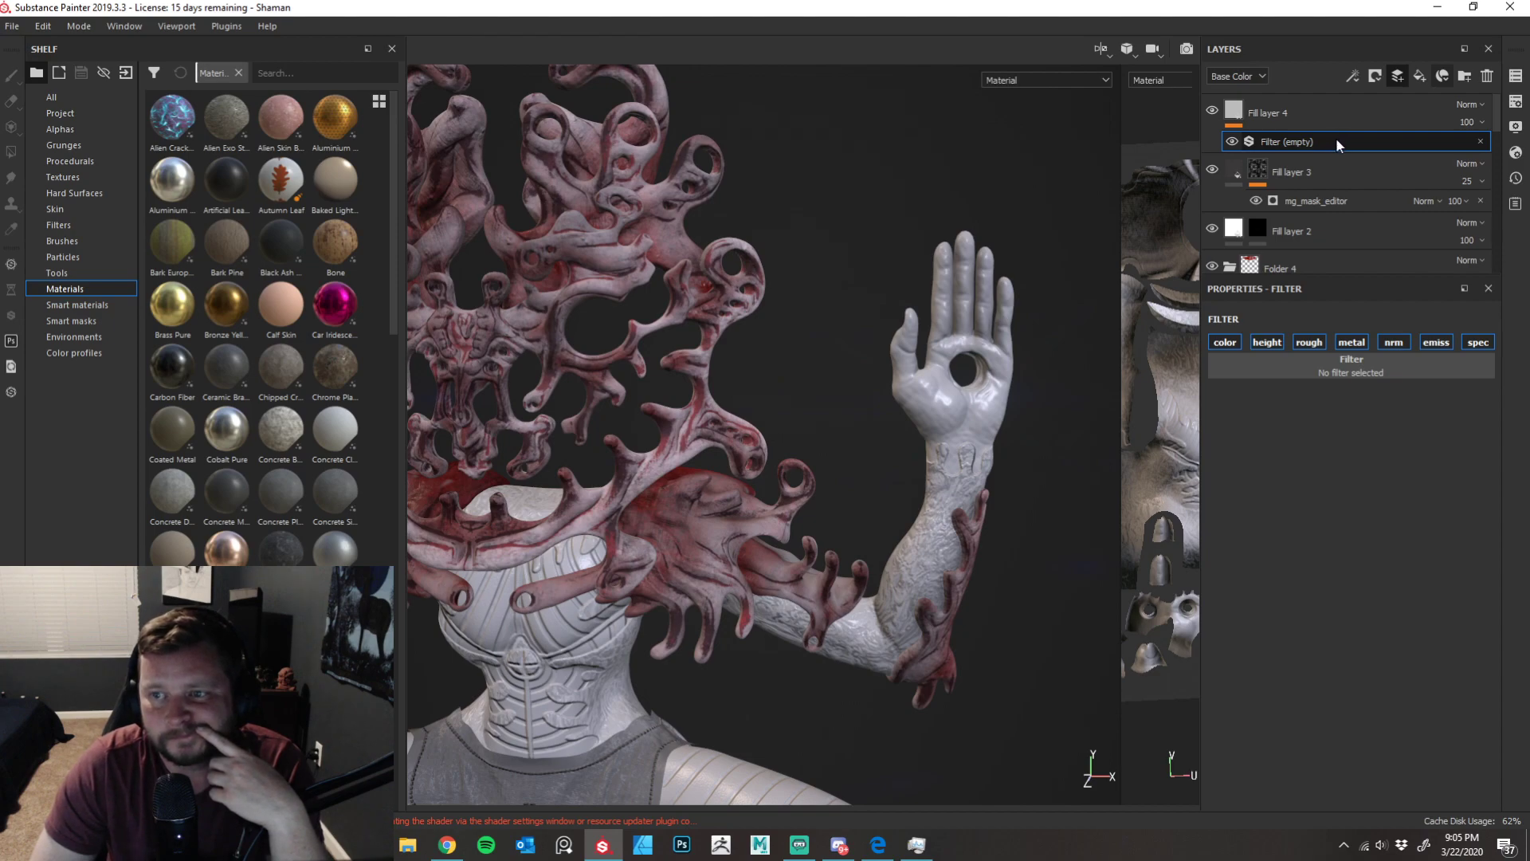
- Try the Glow filter on Fill layer 4, and undo it
left_click(1332, 363)
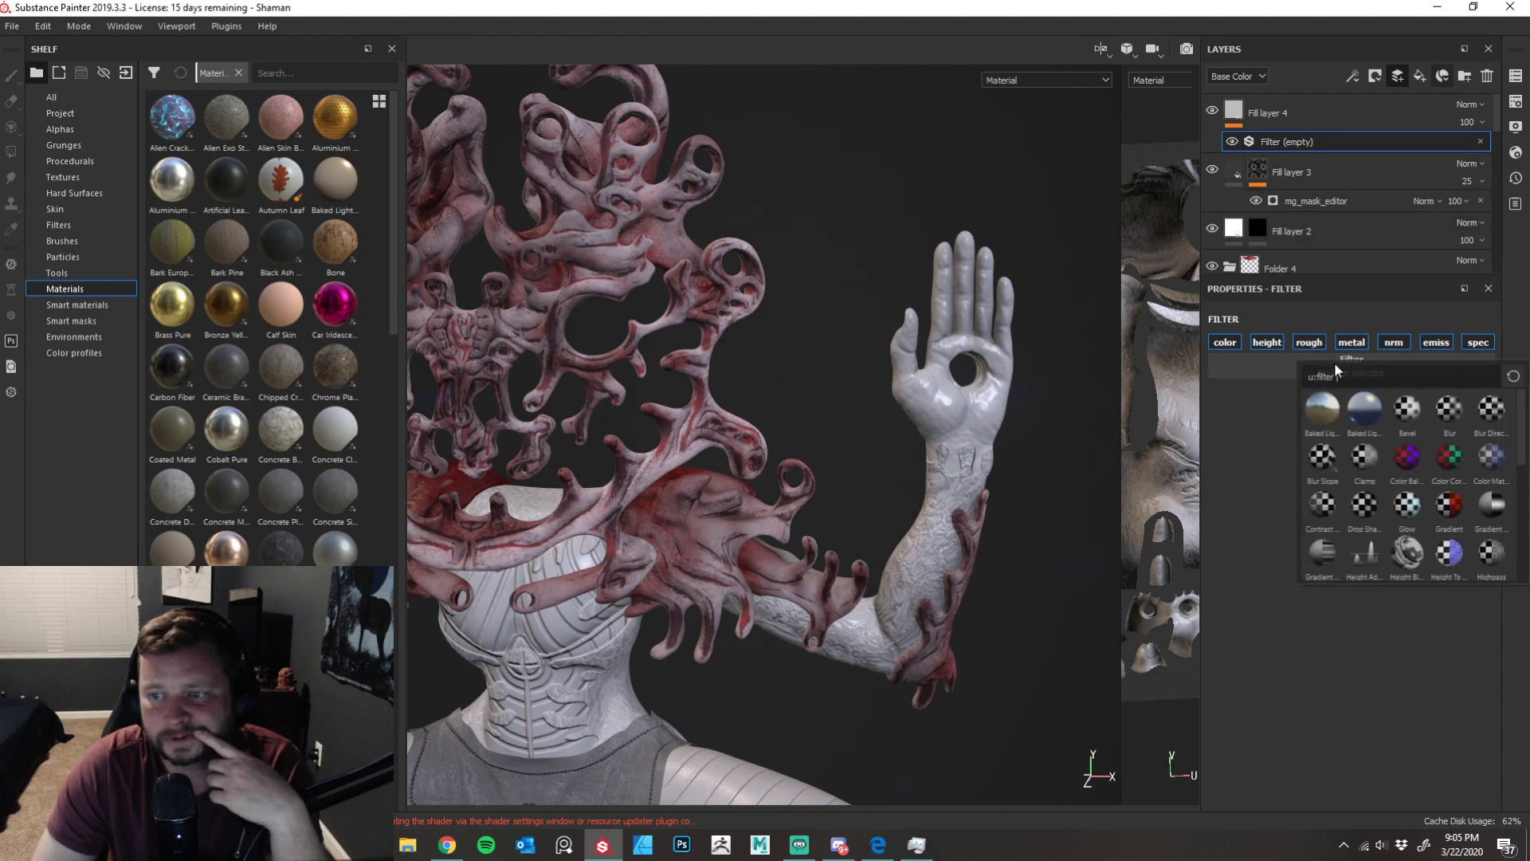
left_click(1407, 504)
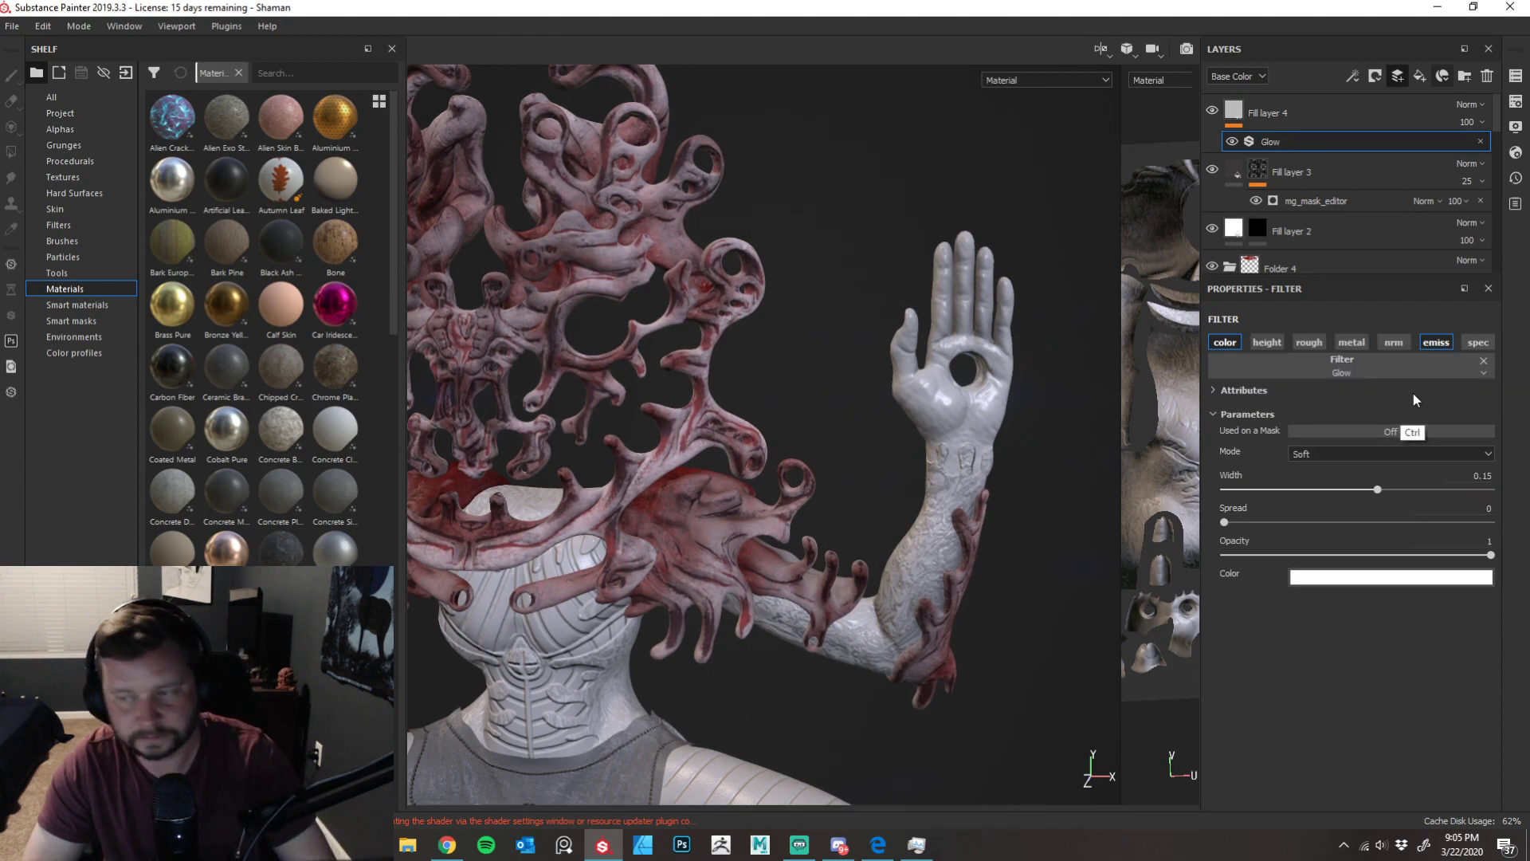
key("ctrl+z")
- Assign the Color Correct filter to the empty filter slot on Fill layer 4
left_click(1347, 363)
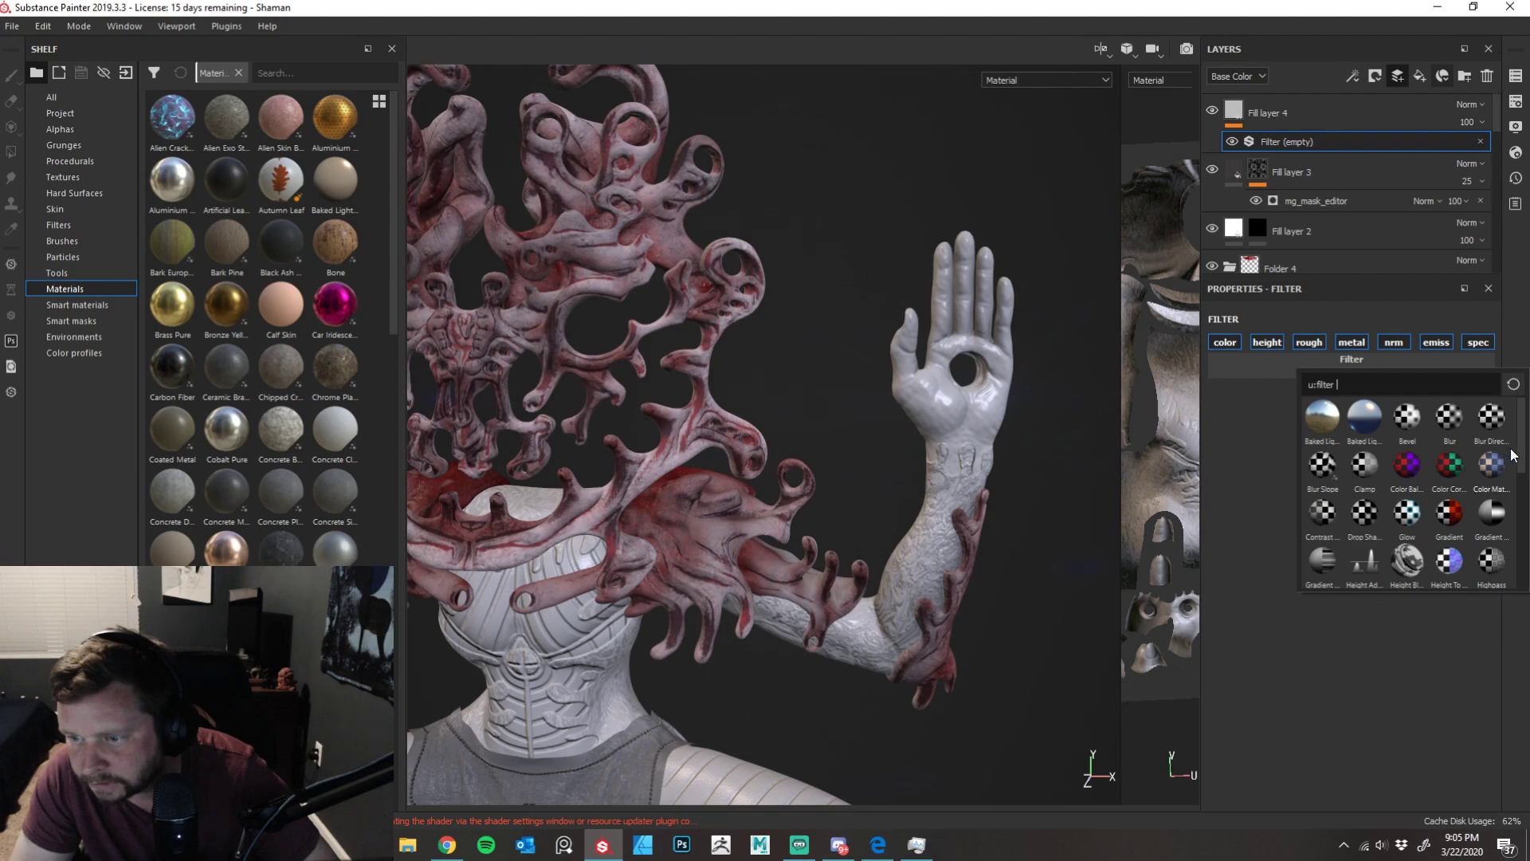
mouse_move(1521, 455)
left_mouse_down()
mouse_move(1528, 528)
mouse_move(1522, 457)
left_mouse_up()
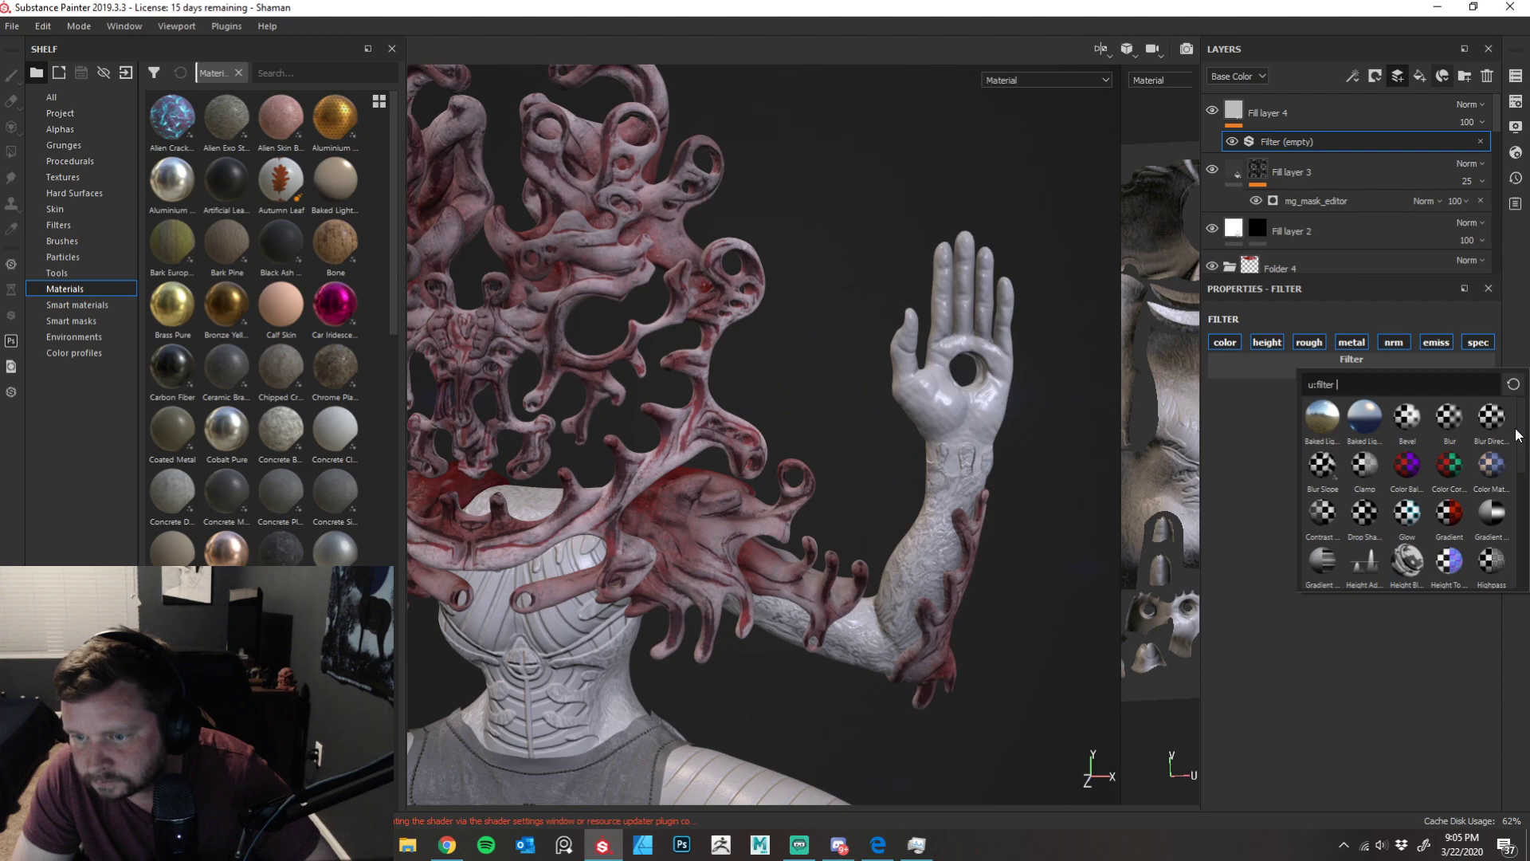
left_click_drag(1523, 460, 1520, 470)
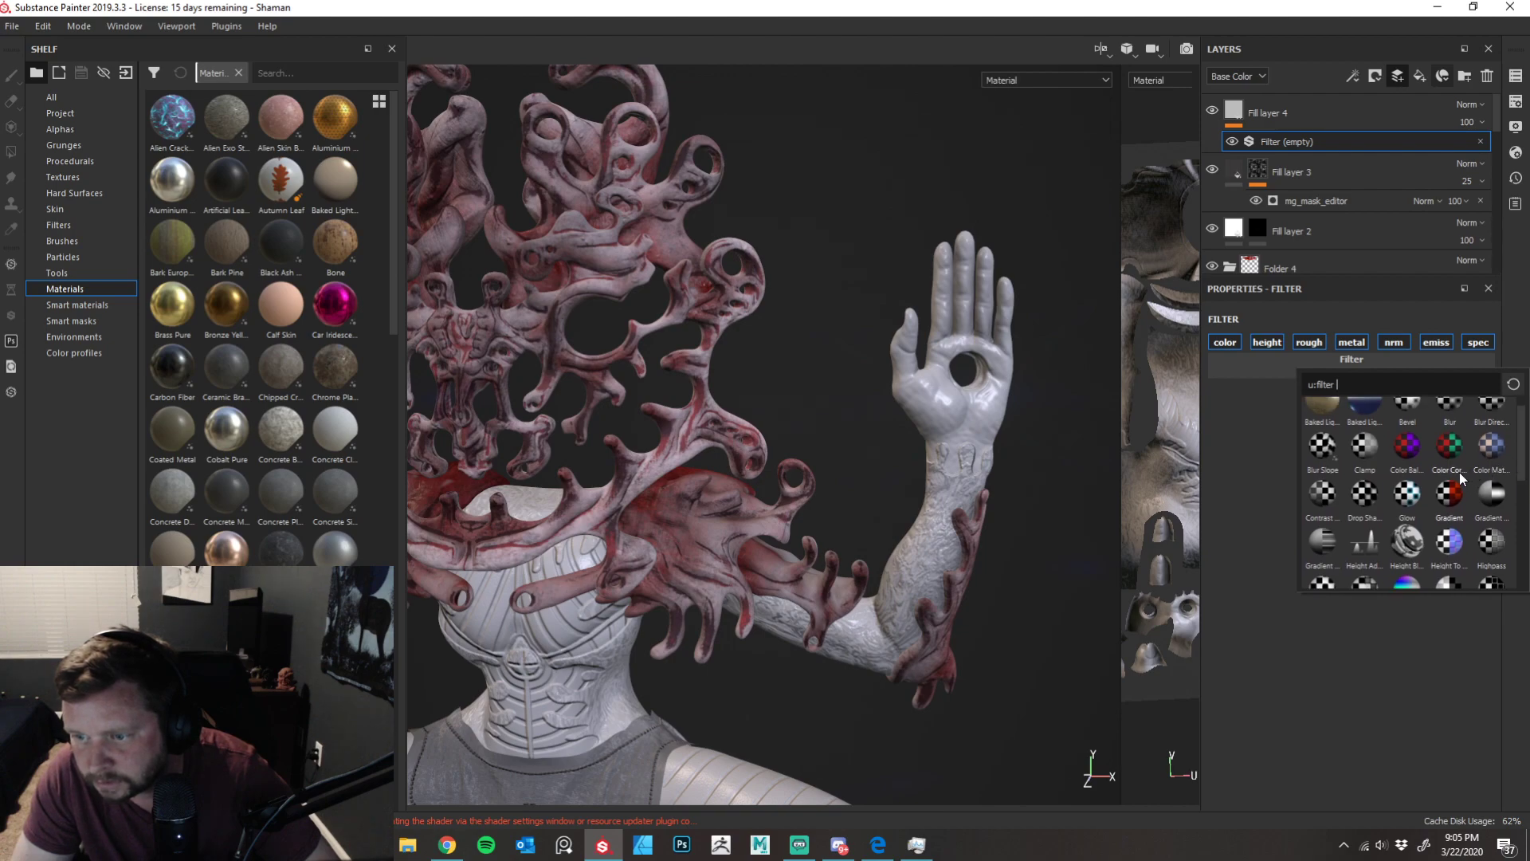
left_click(1453, 453)
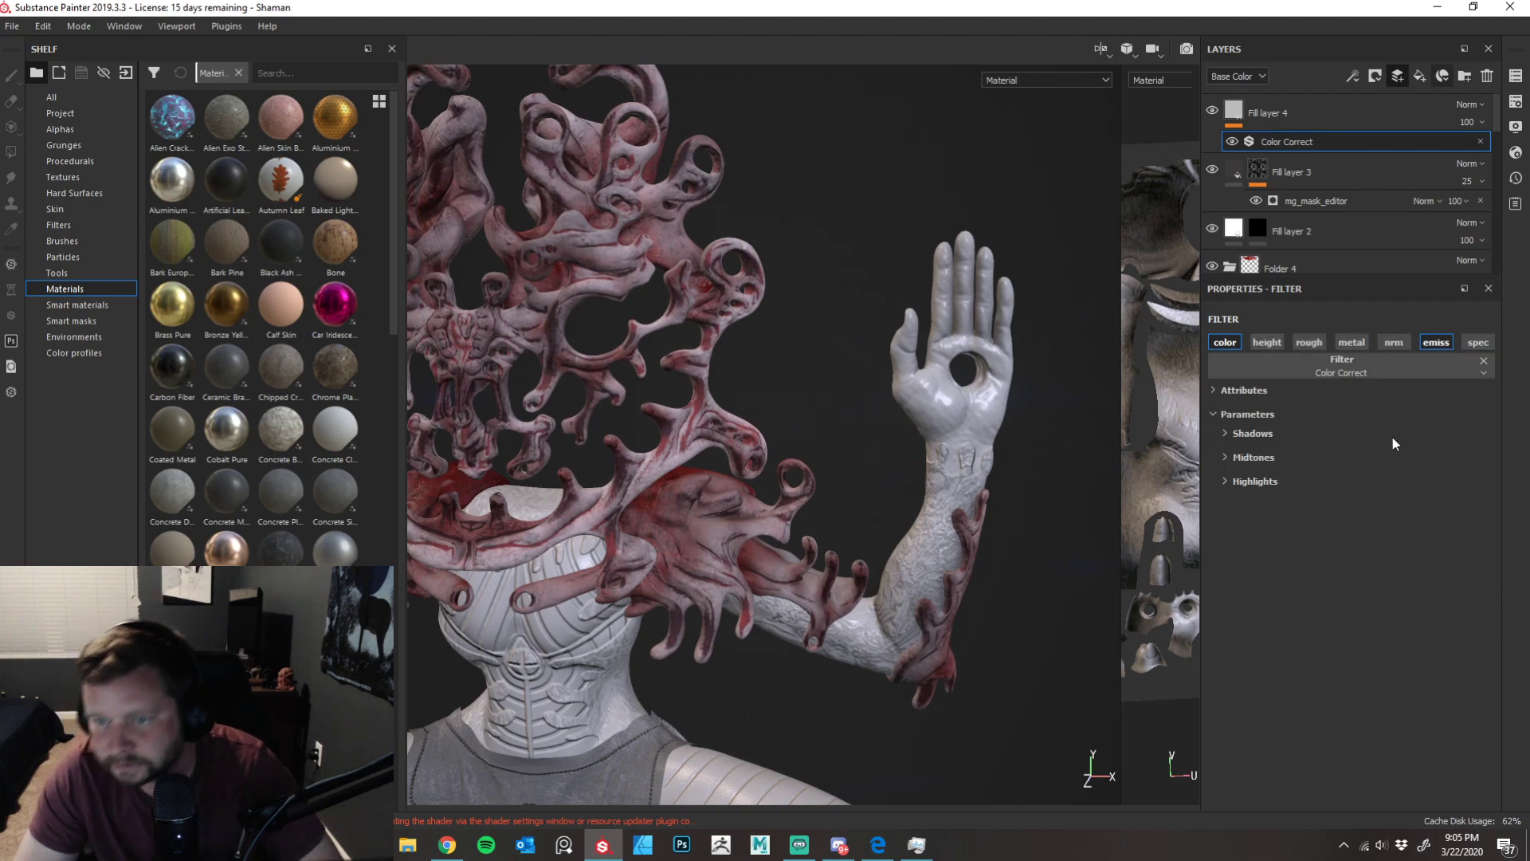
- Set the Color Correct filter's shadows on Fill layer 4 to contrast 0.26 and luminosity 1
left_click(1214, 389)
left_click(1214, 391)
left_click(1225, 434)
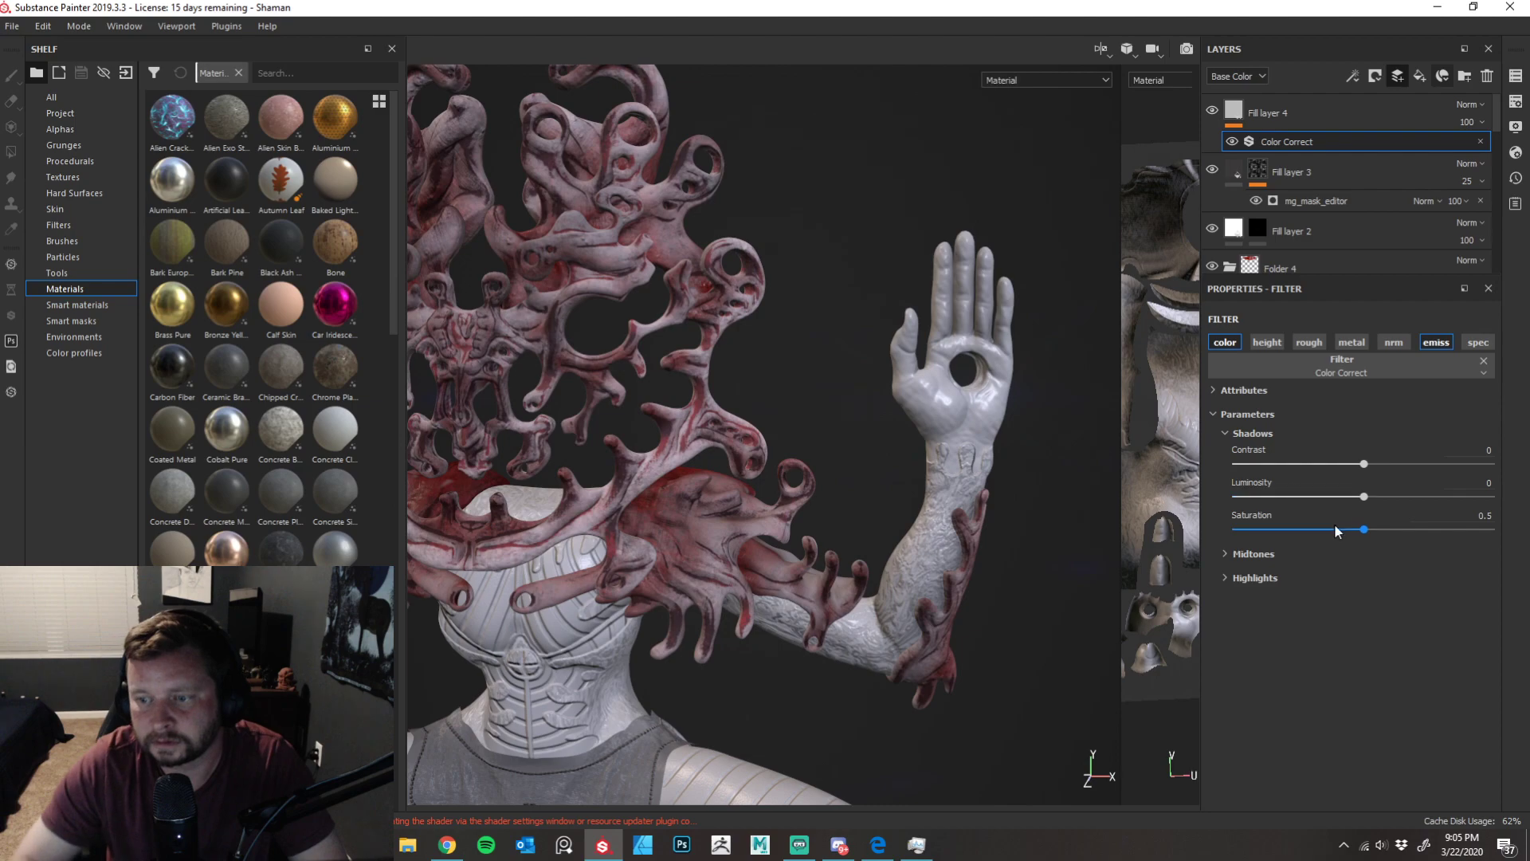
mouse_move(1362, 463)
left_mouse_down()
mouse_move(1319, 468)
mouse_move(1364, 468)
left_mouse_up()
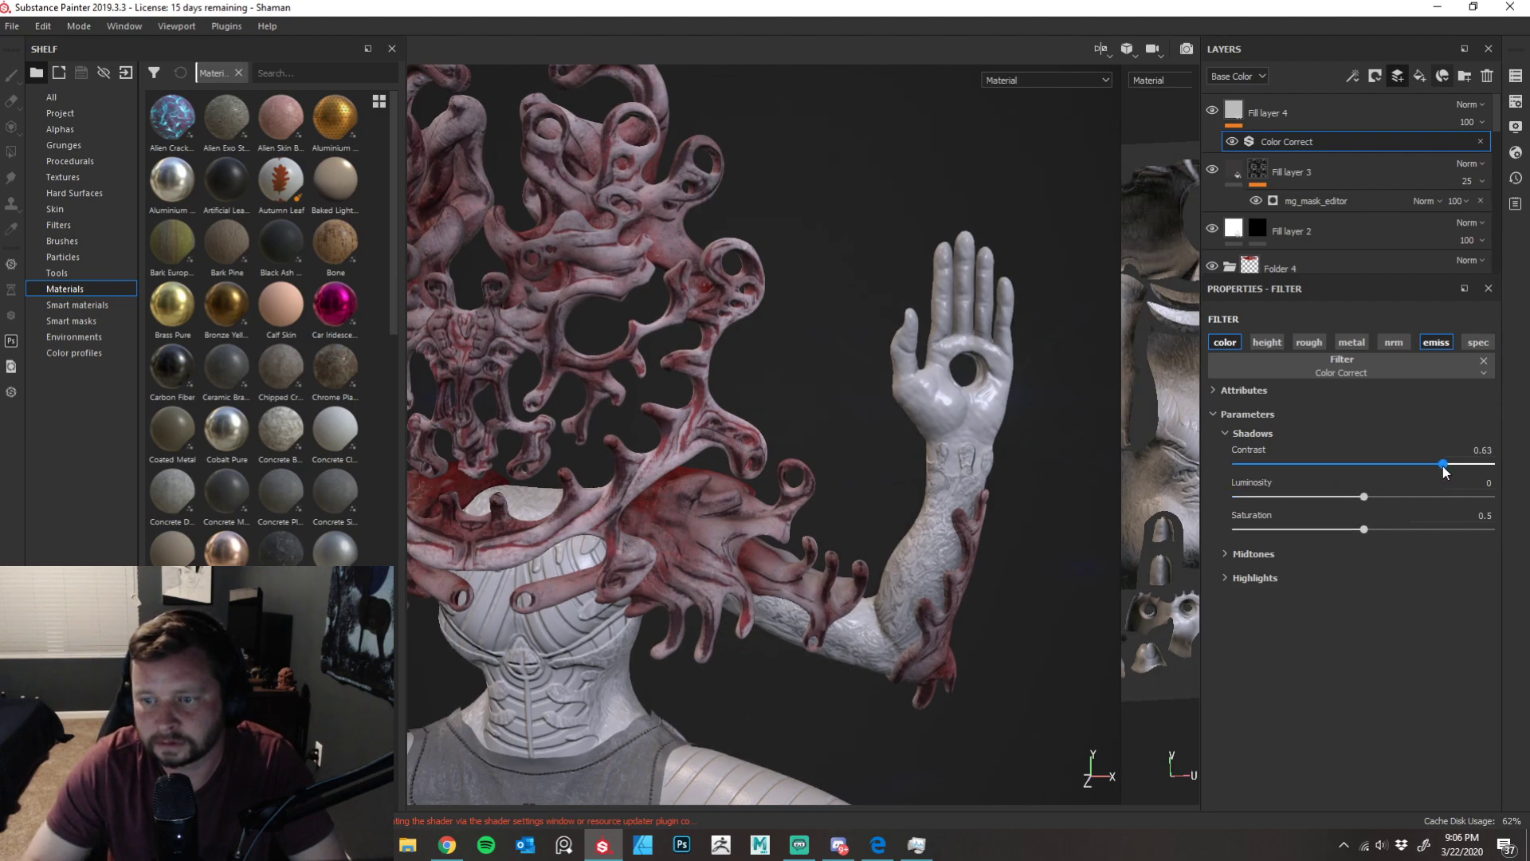
mouse_move(1446, 467)
left_mouse_down()
mouse_move(1295, 469)
mouse_move(1426, 469)
mouse_move(1366, 499)
mouse_move(1439, 501)
mouse_move(1332, 505)
mouse_move(1501, 500)
left_mouse_up()
- Examine the whole figure from the front to judge the effect of the brightened shadows
left_click_drag(1076, 534, 998, 322, "alt")
right_click_drag(997, 323, 1001, 263, "alt")
right_click_drag(997, 470, 1025, 354, "alt")
left_click_drag(1056, 449, 1076, 288, "ctrl+alt")
right_click_drag(1056, 378, 1062, 341, "alt")
left_click_drag(1062, 341, 1037, 422, "alt")
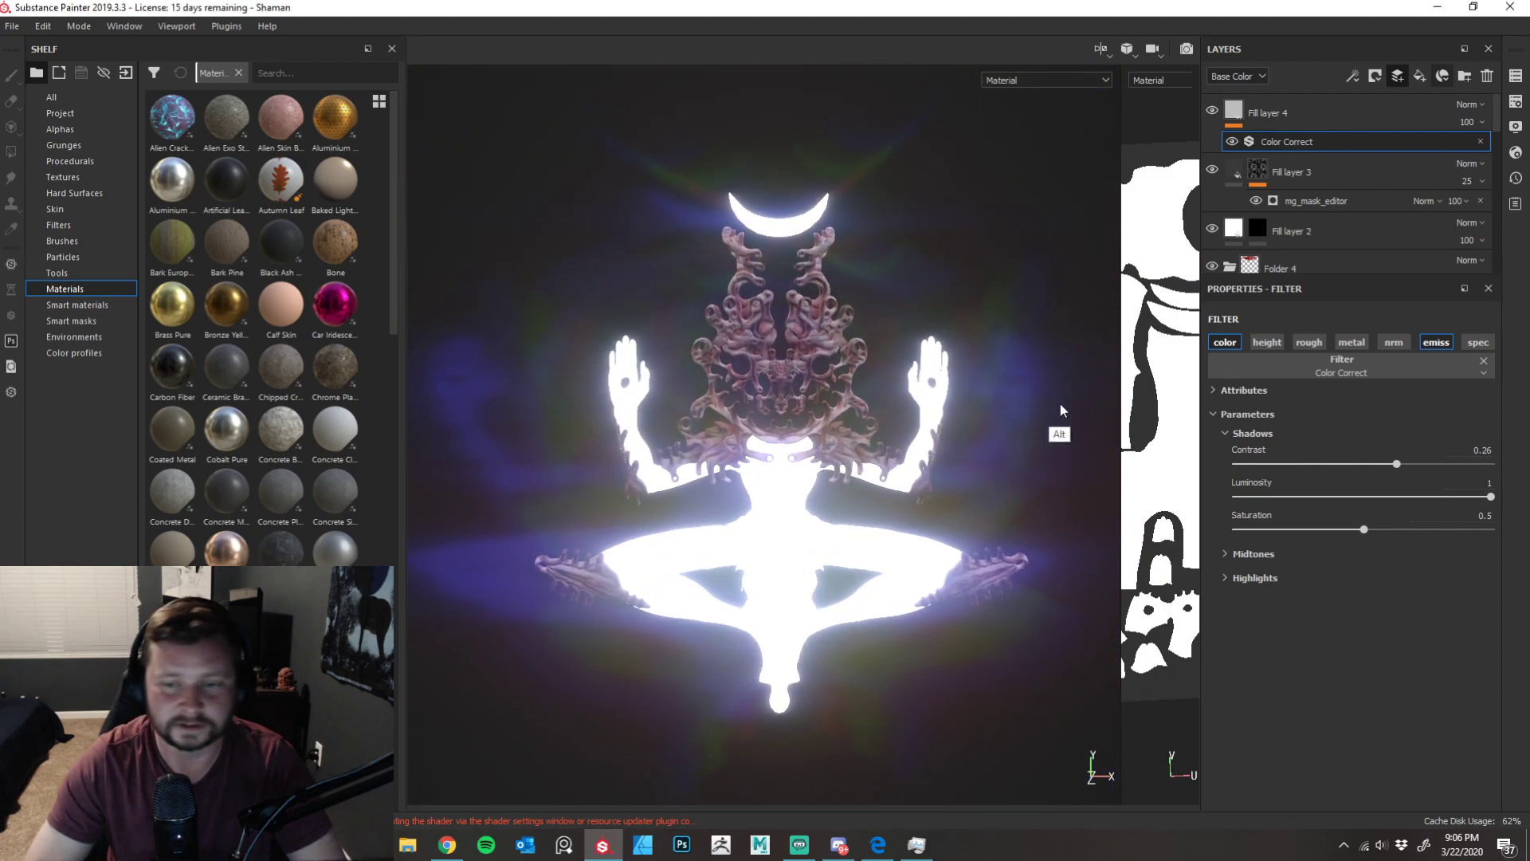
right_click_drag(1047, 441, 1050, 524, "alt")
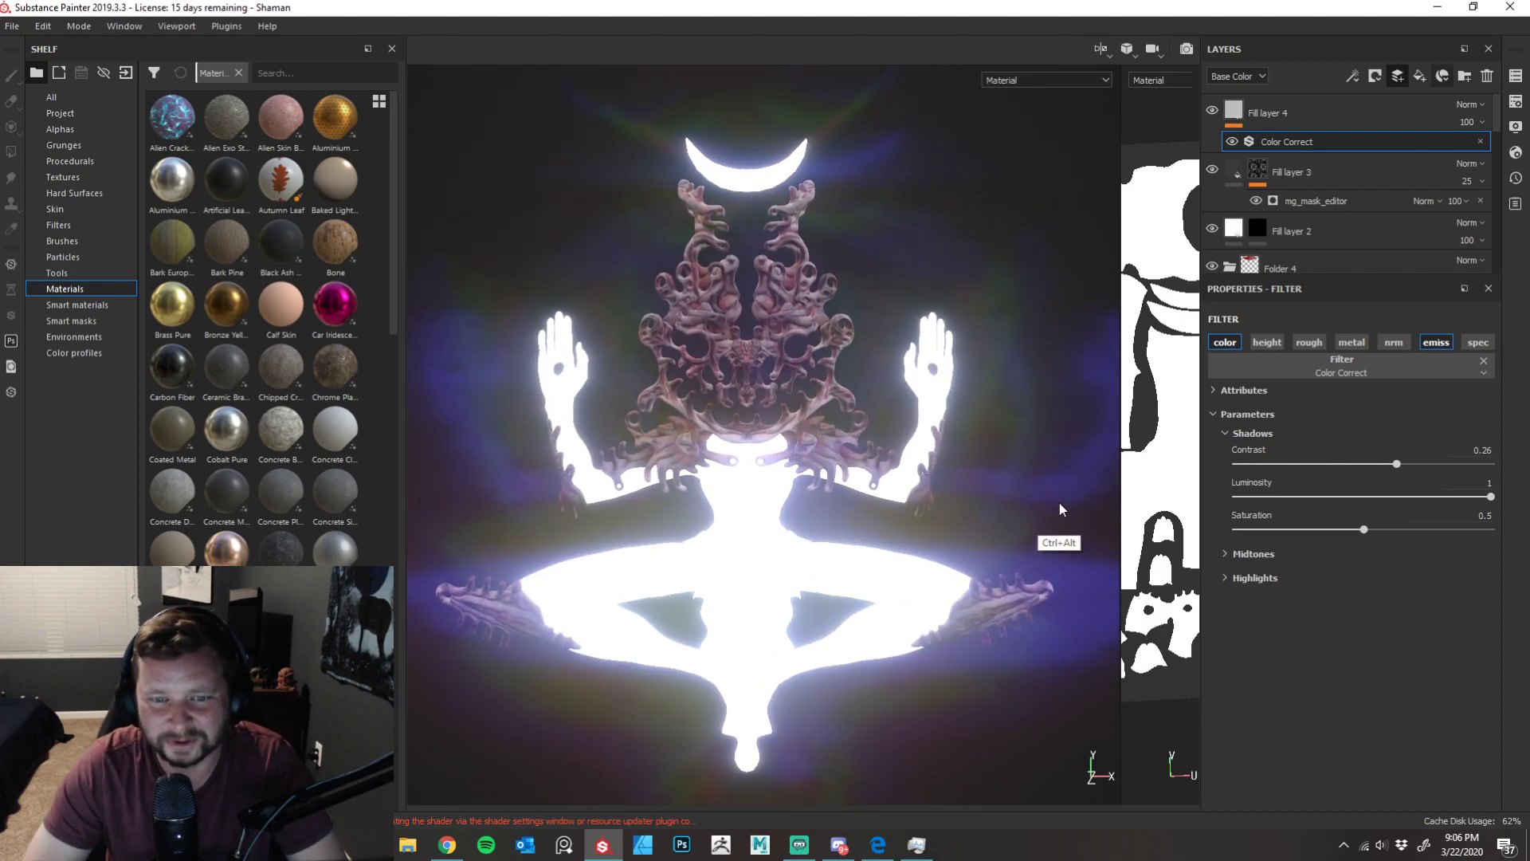
middle_click_drag(1060, 503, 1094, 452, "alt")
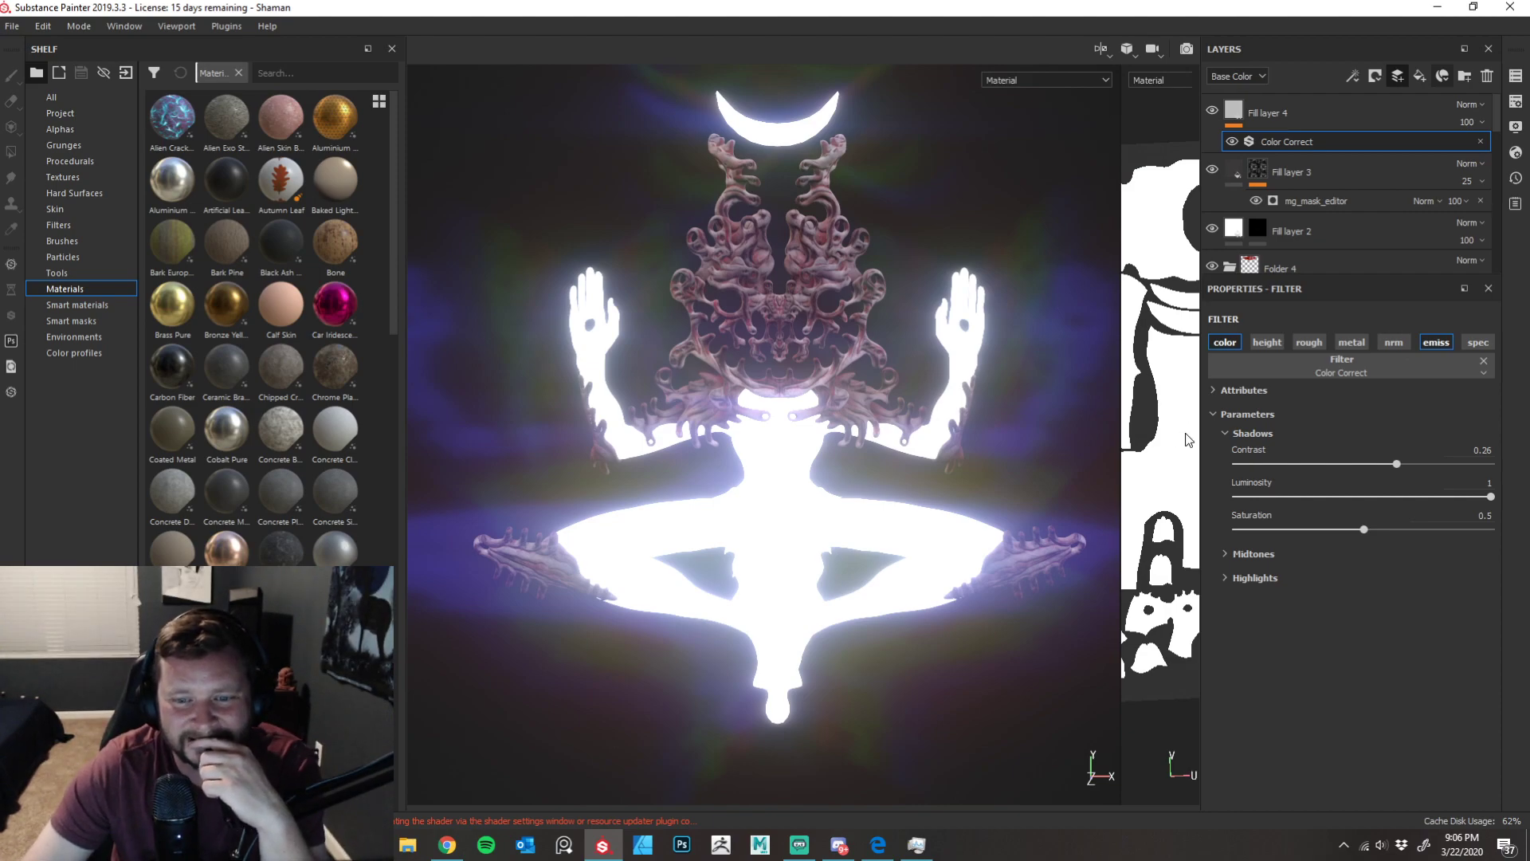
- Delete Fill layer 4 together with its Color Correct filter
left_click(1326, 114)
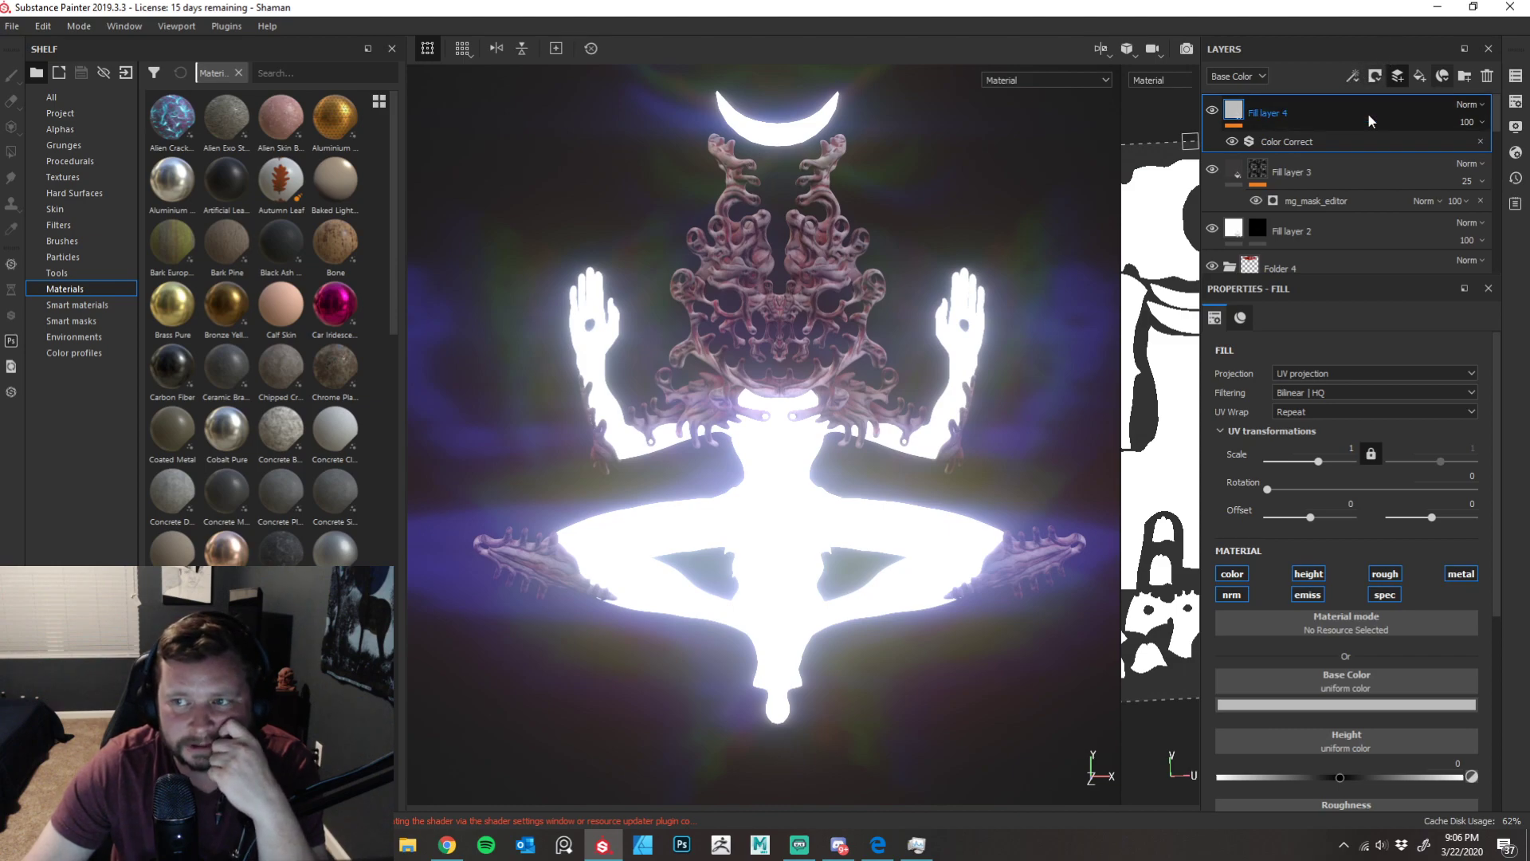
left_click(1481, 79)
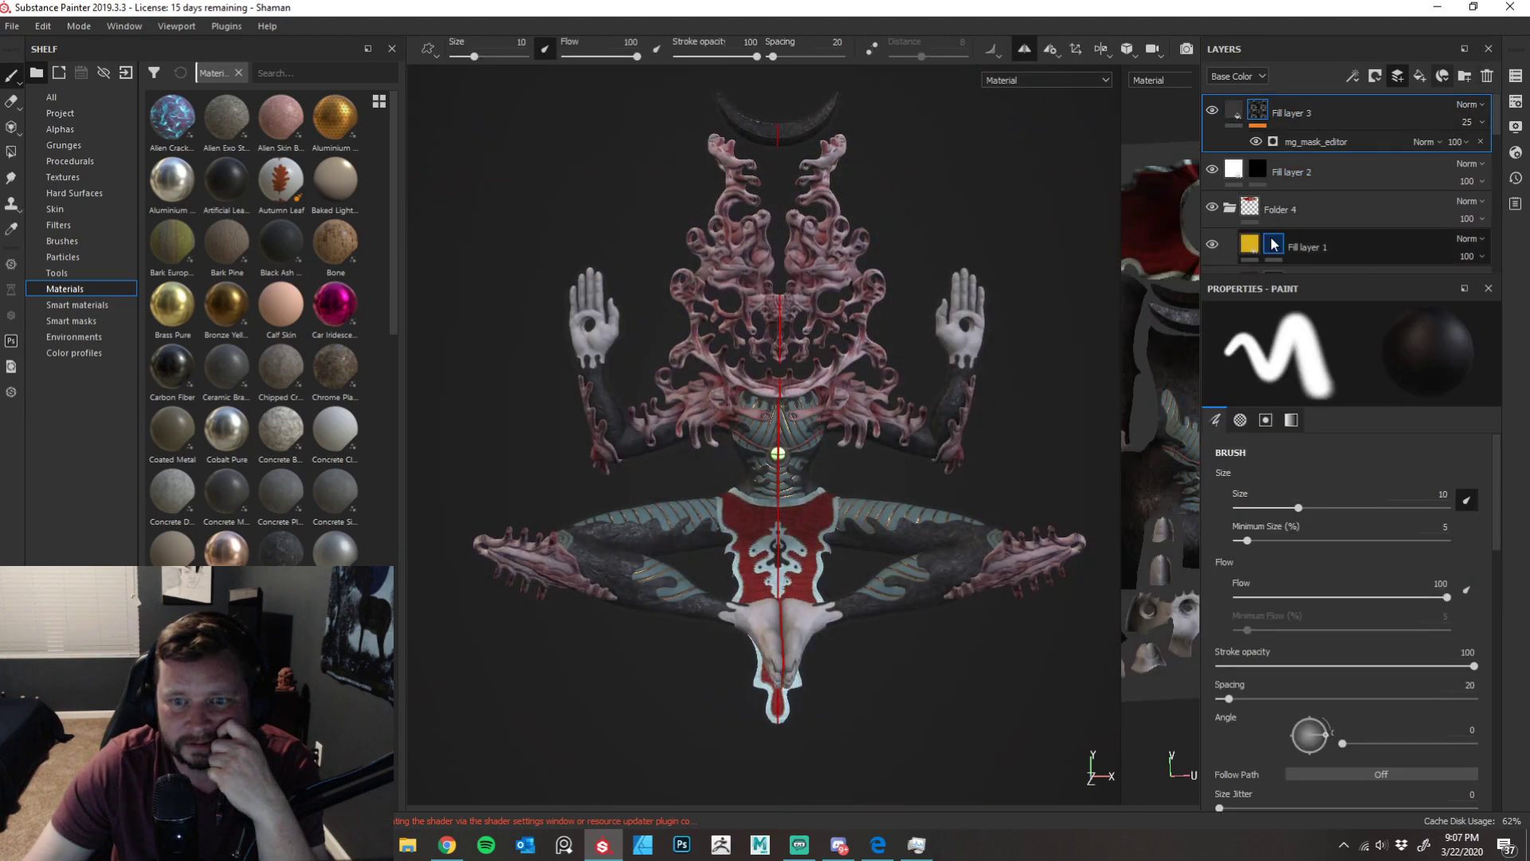
- Select the fill of the Leather Medium Grain layer and enable its emissive channel
scroll(1278, 200, "down", 5)
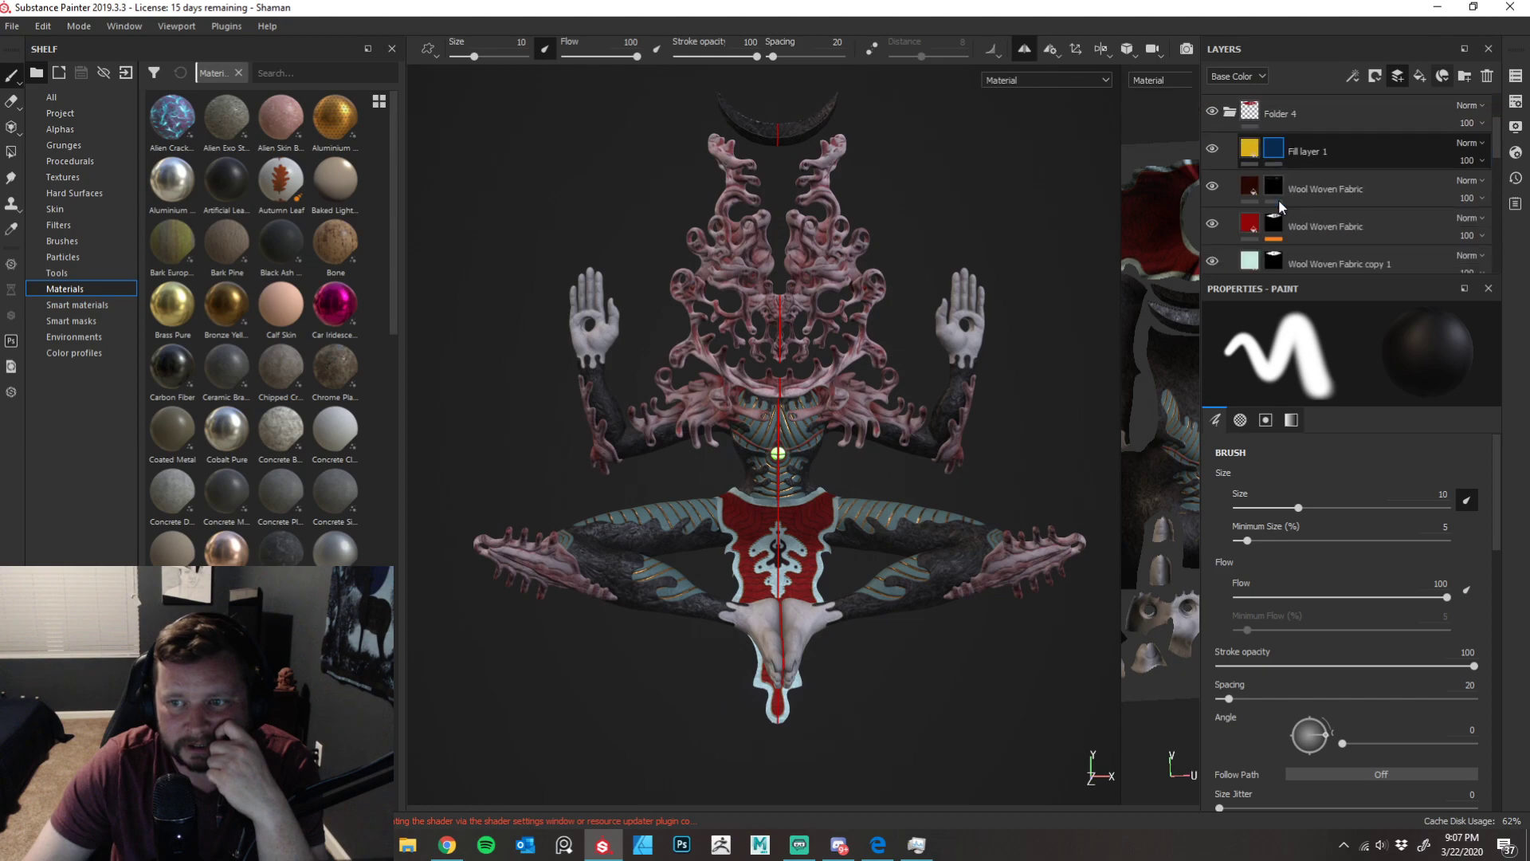
scroll(1278, 199, "up", 2)
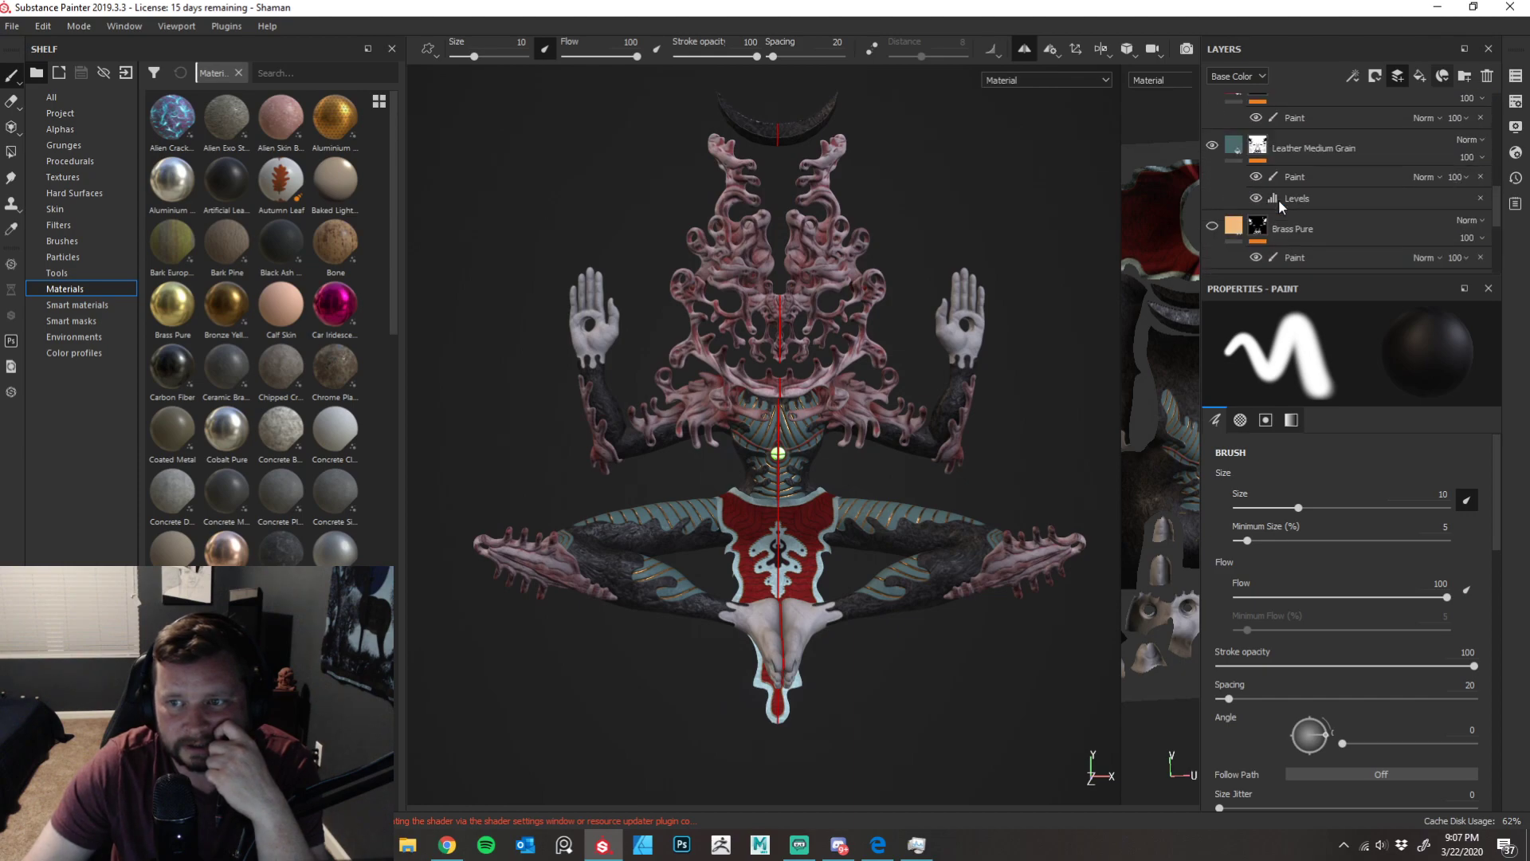
left_click(1351, 151)
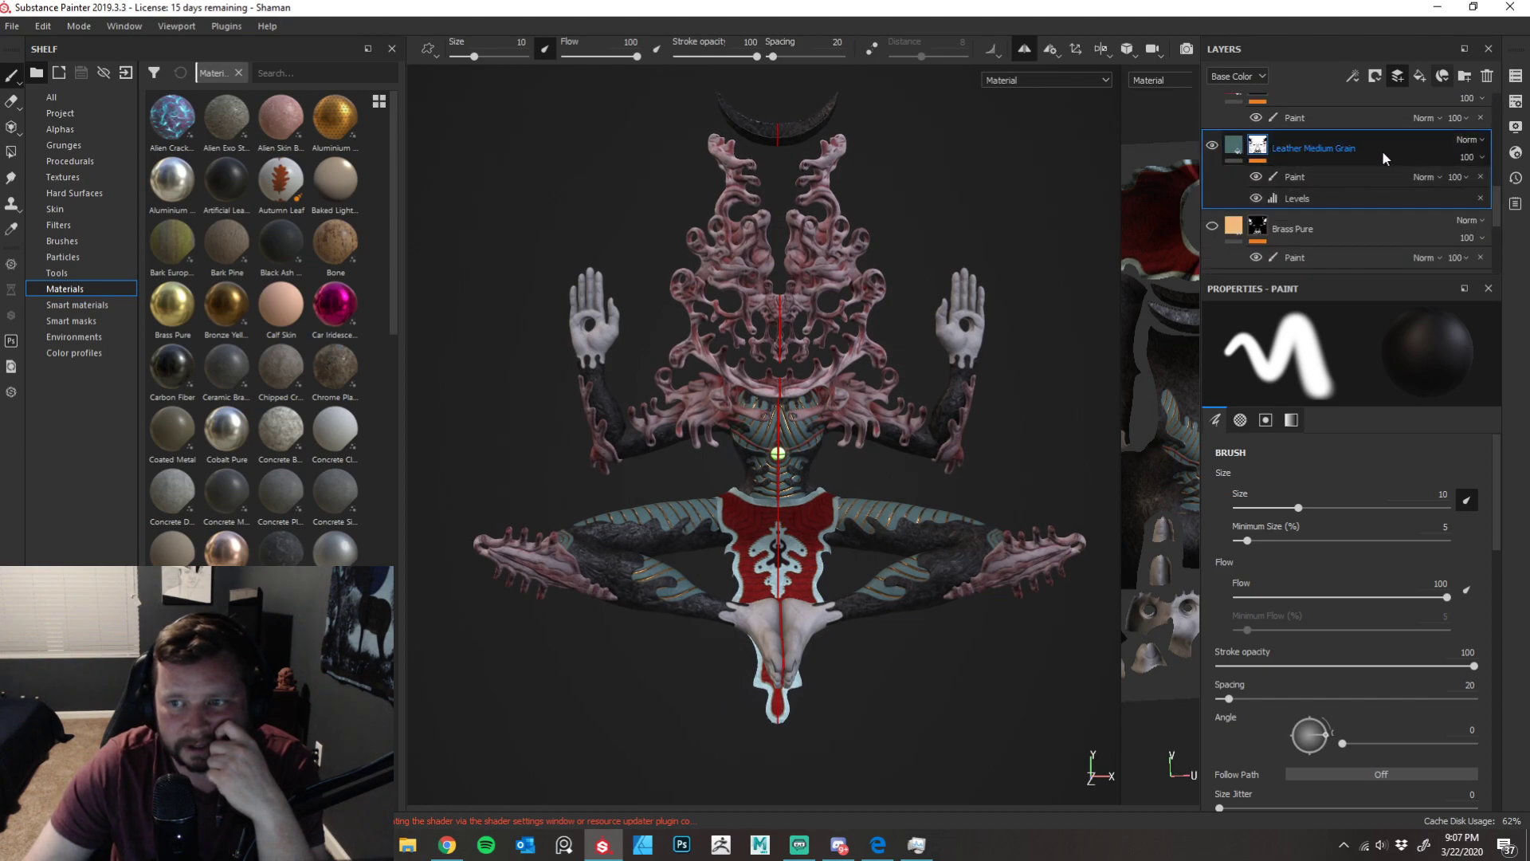
left_click(1236, 144)
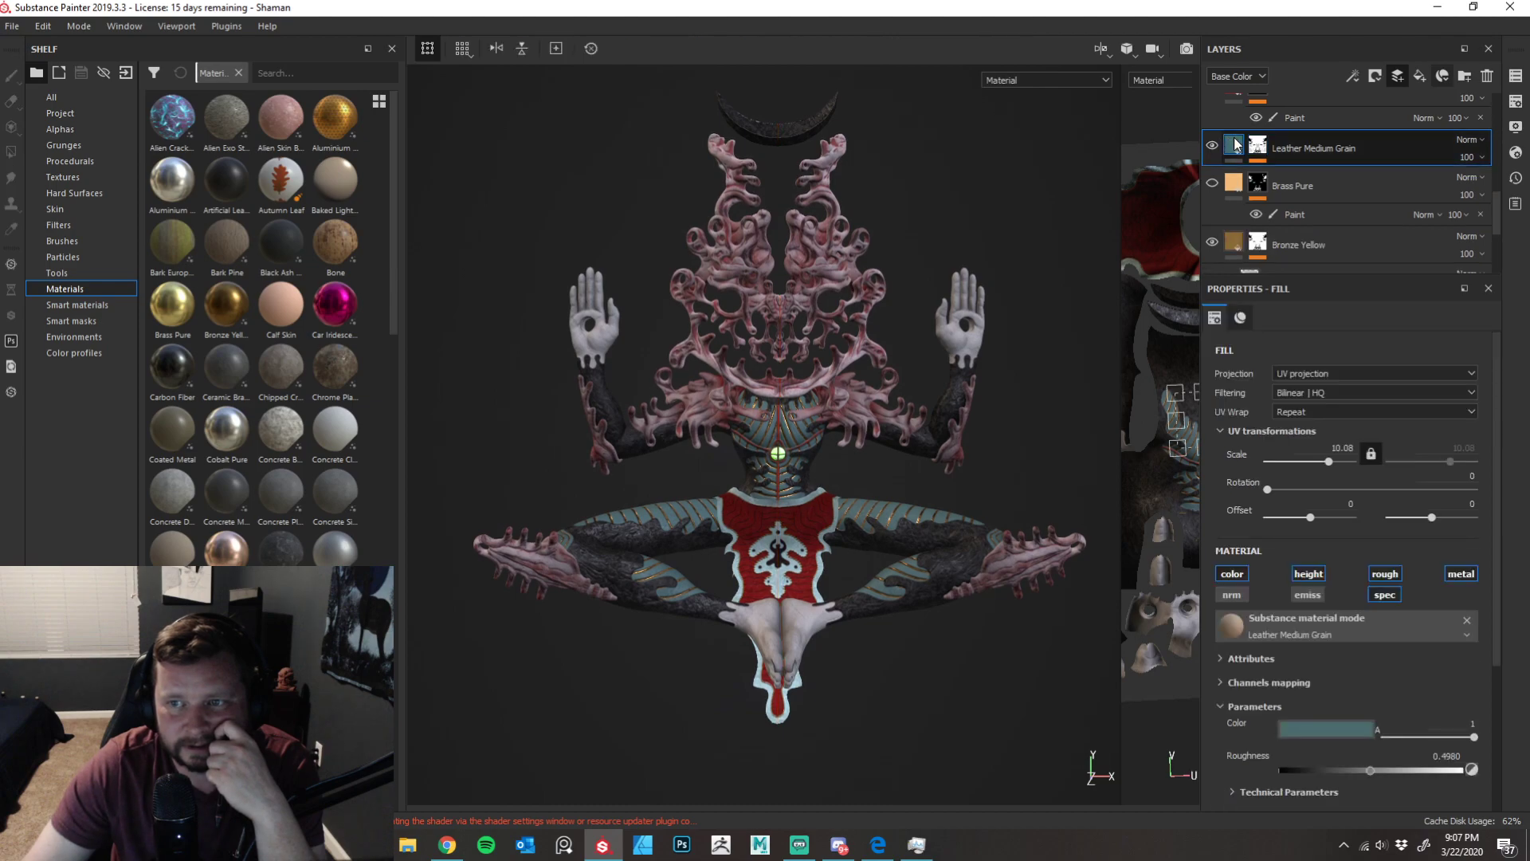
scroll(1381, 444, "down", 2)
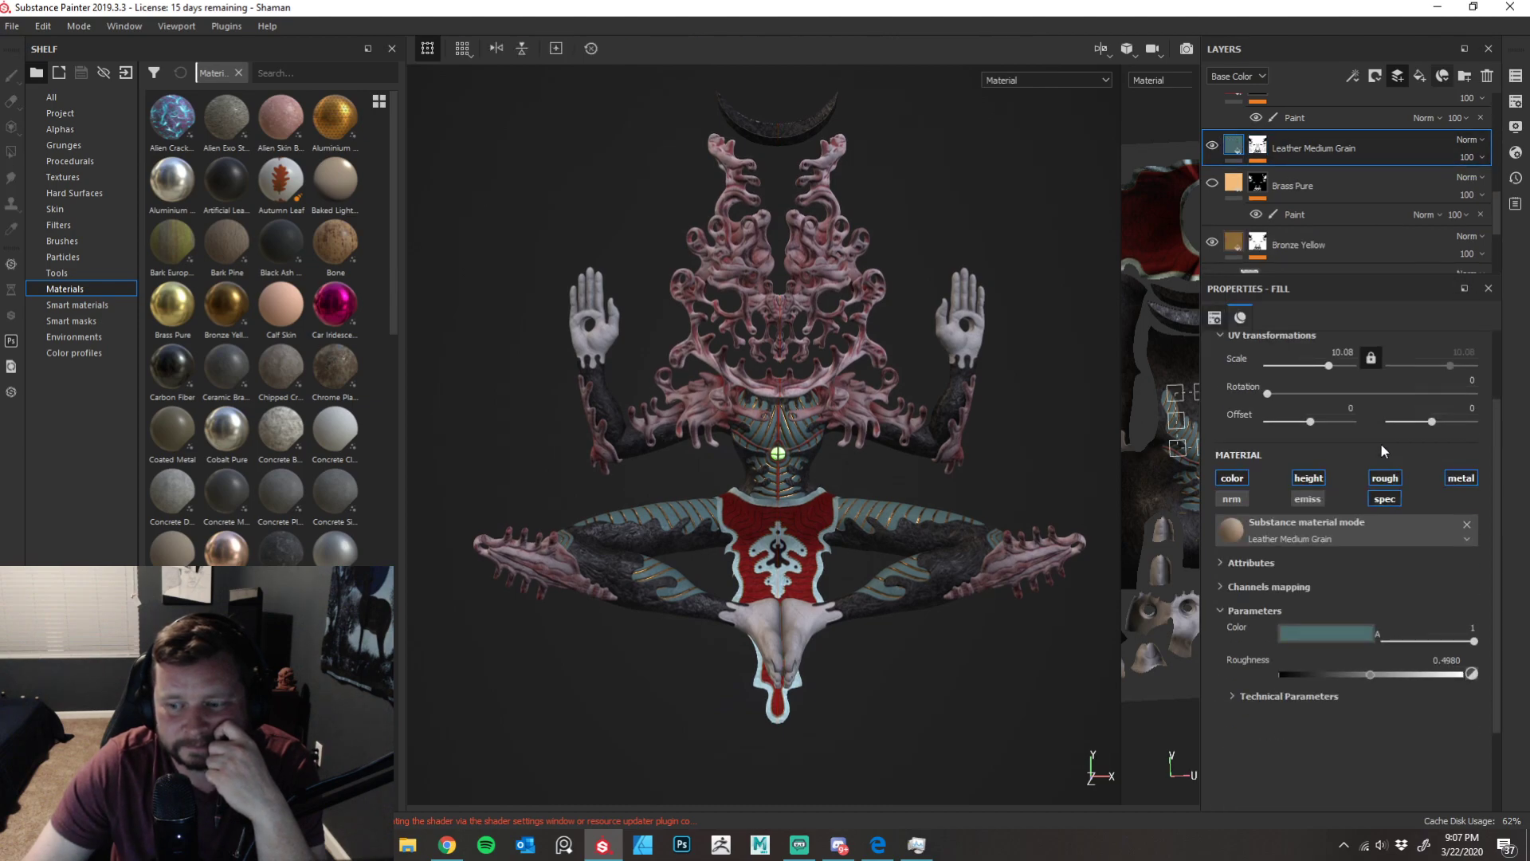
scroll(1381, 442, "down", 1)
scroll(1382, 451, "down", 1)
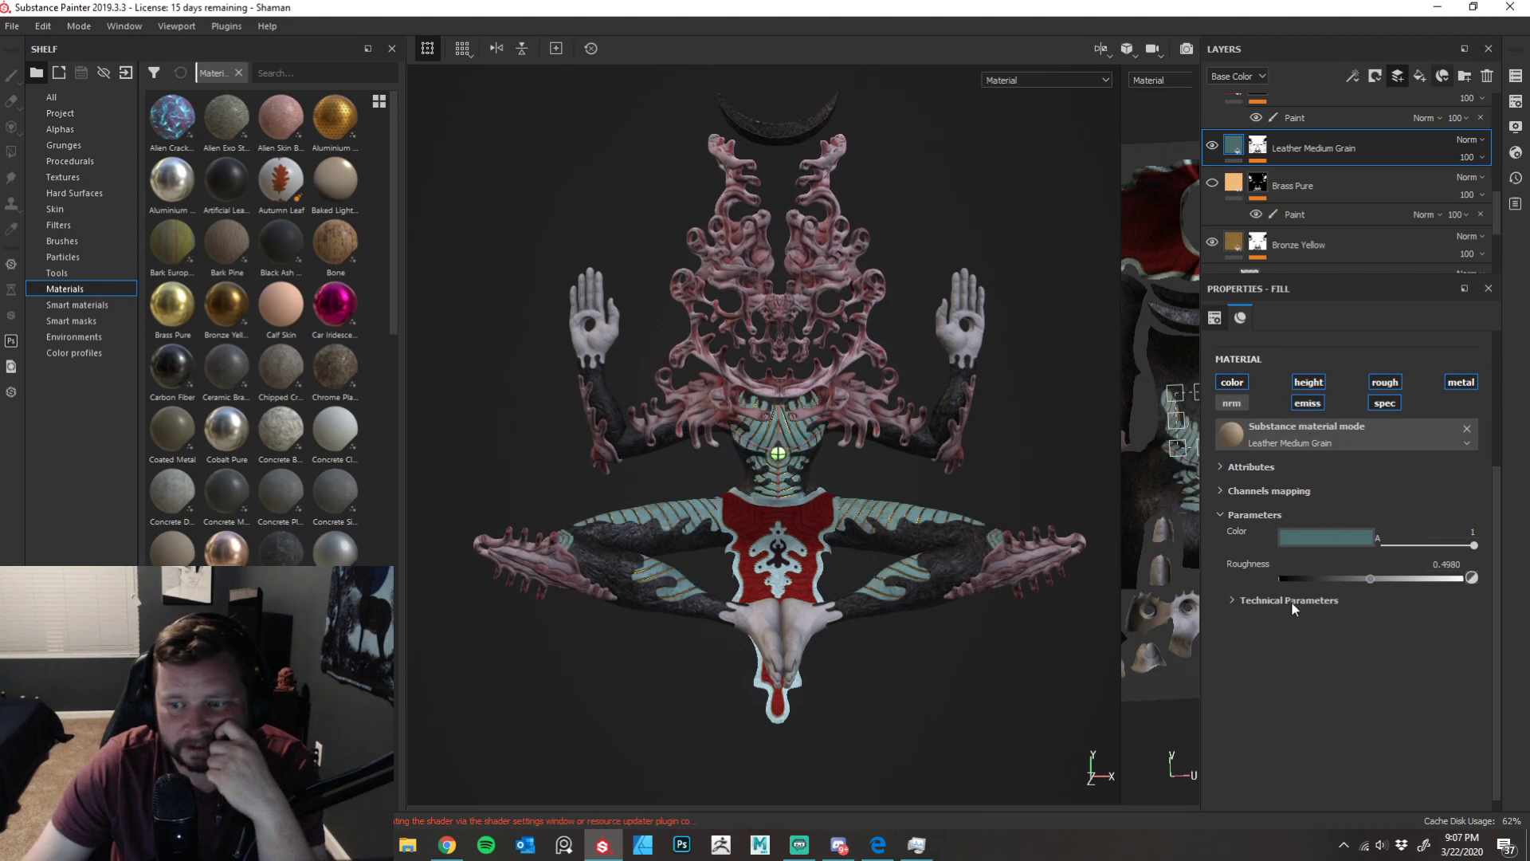
- Review the Leather Medium Grain material's technical parameters, channel mapping and attributes
left_click(1247, 599)
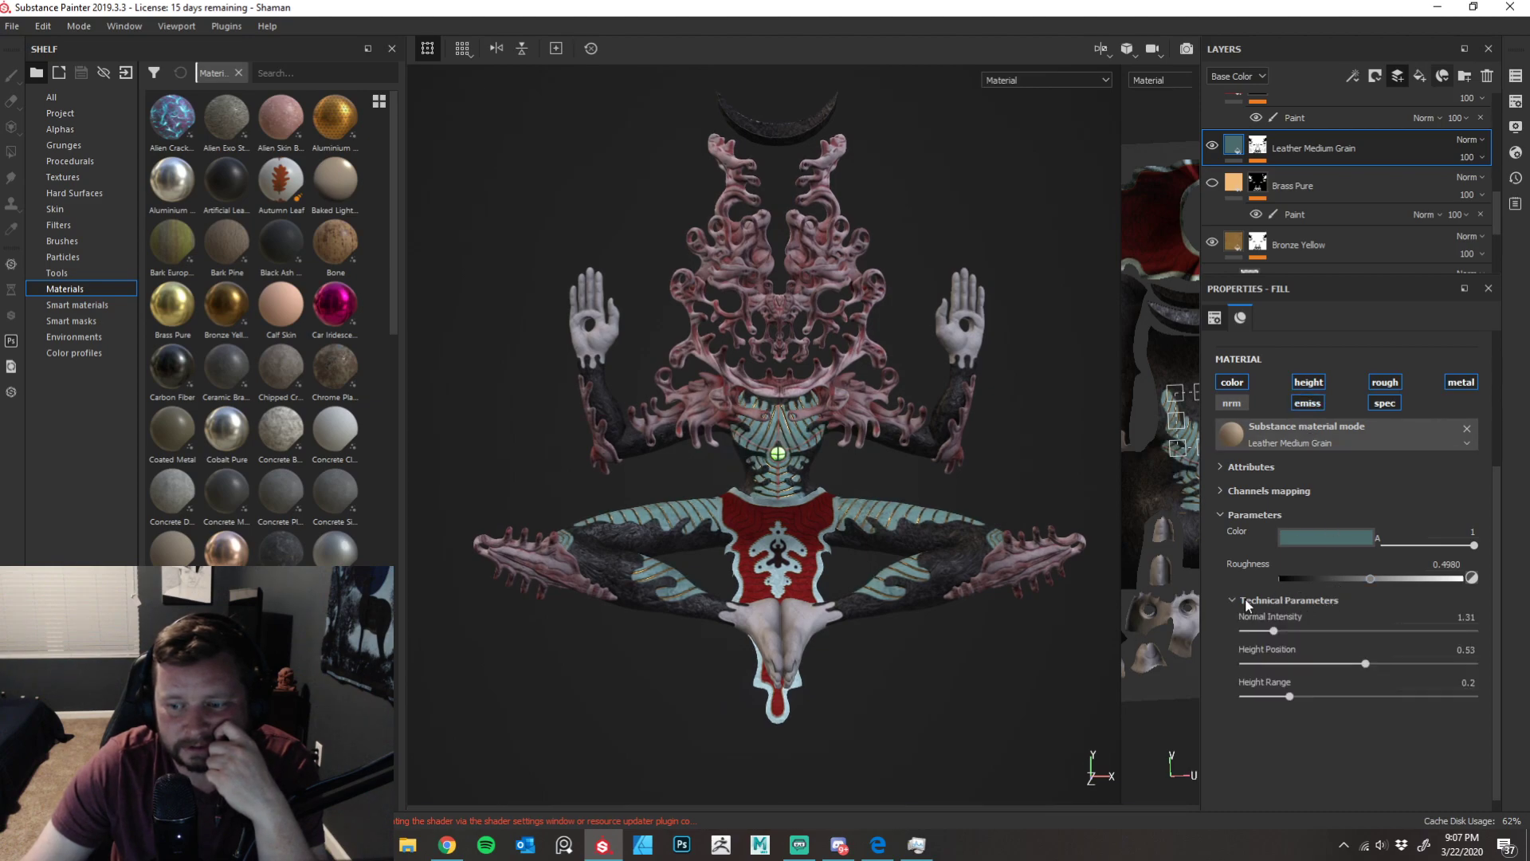
left_click(1248, 602)
left_click(1236, 492)
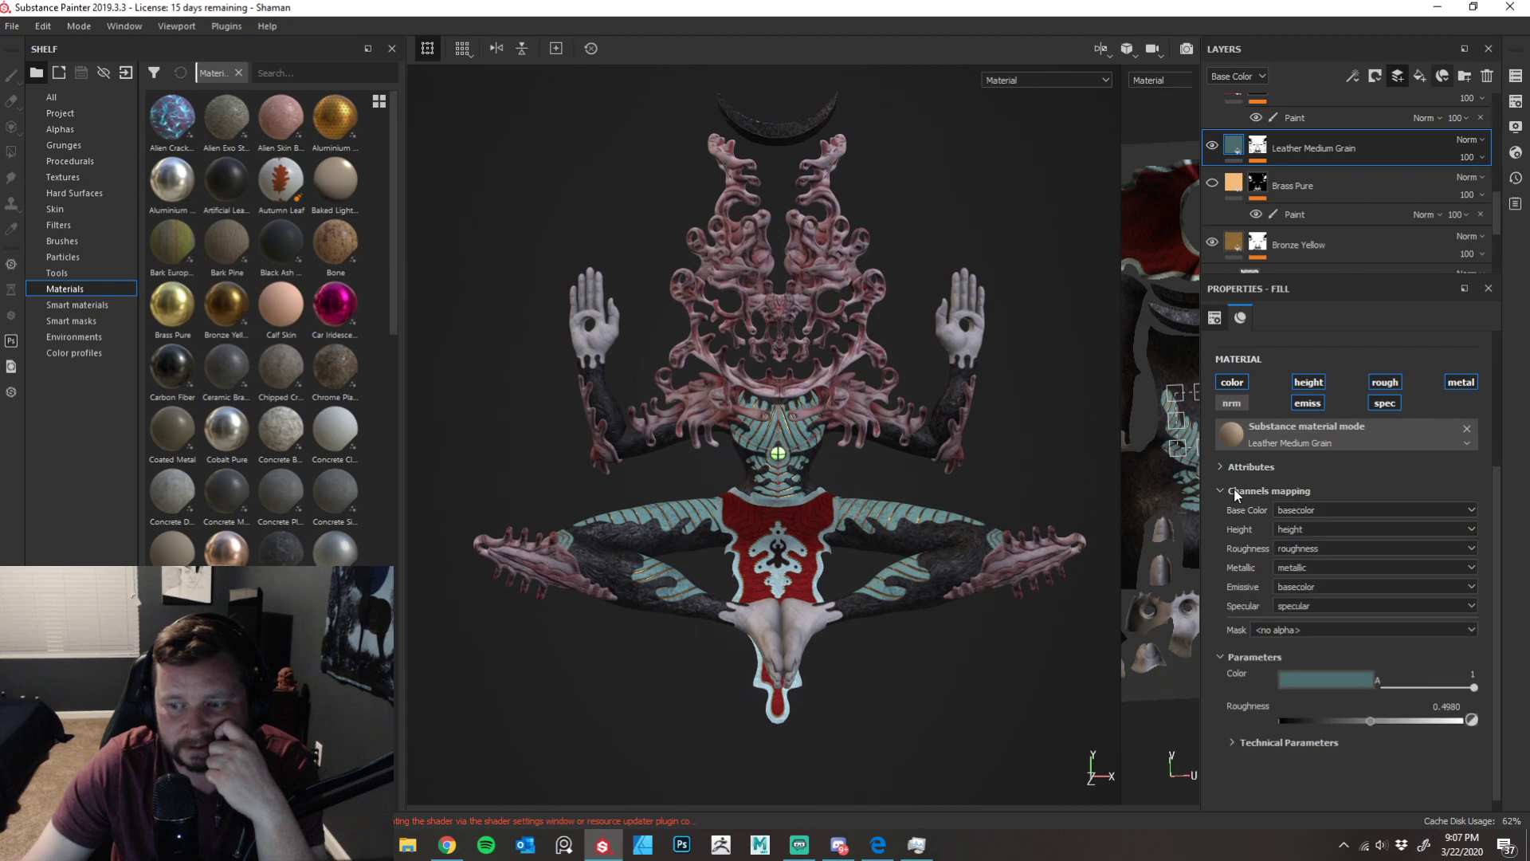
left_click(1236, 492)
left_click(1235, 470)
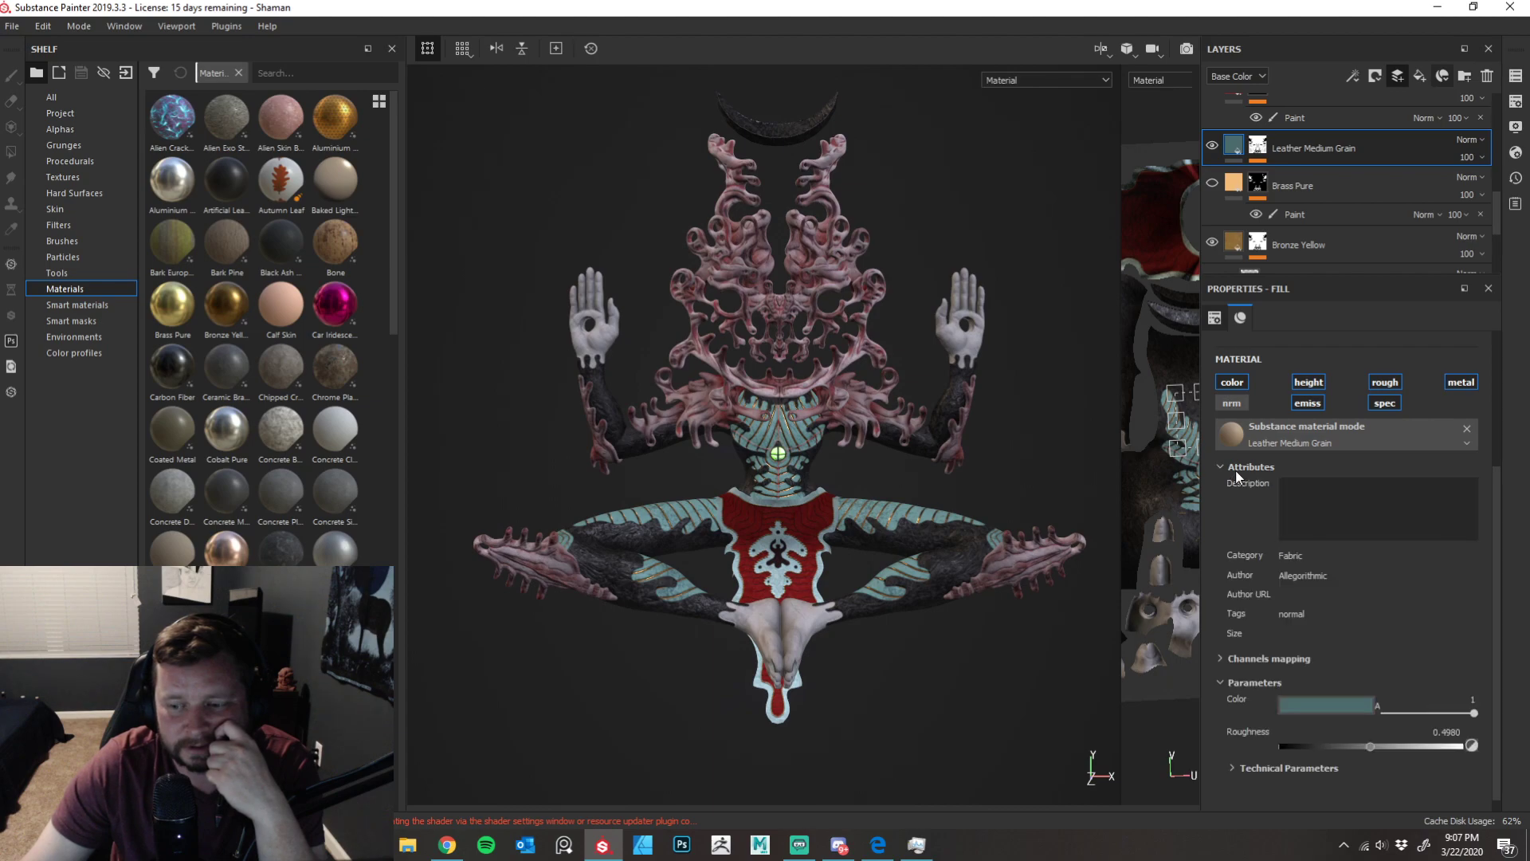
left_click(1235, 470)
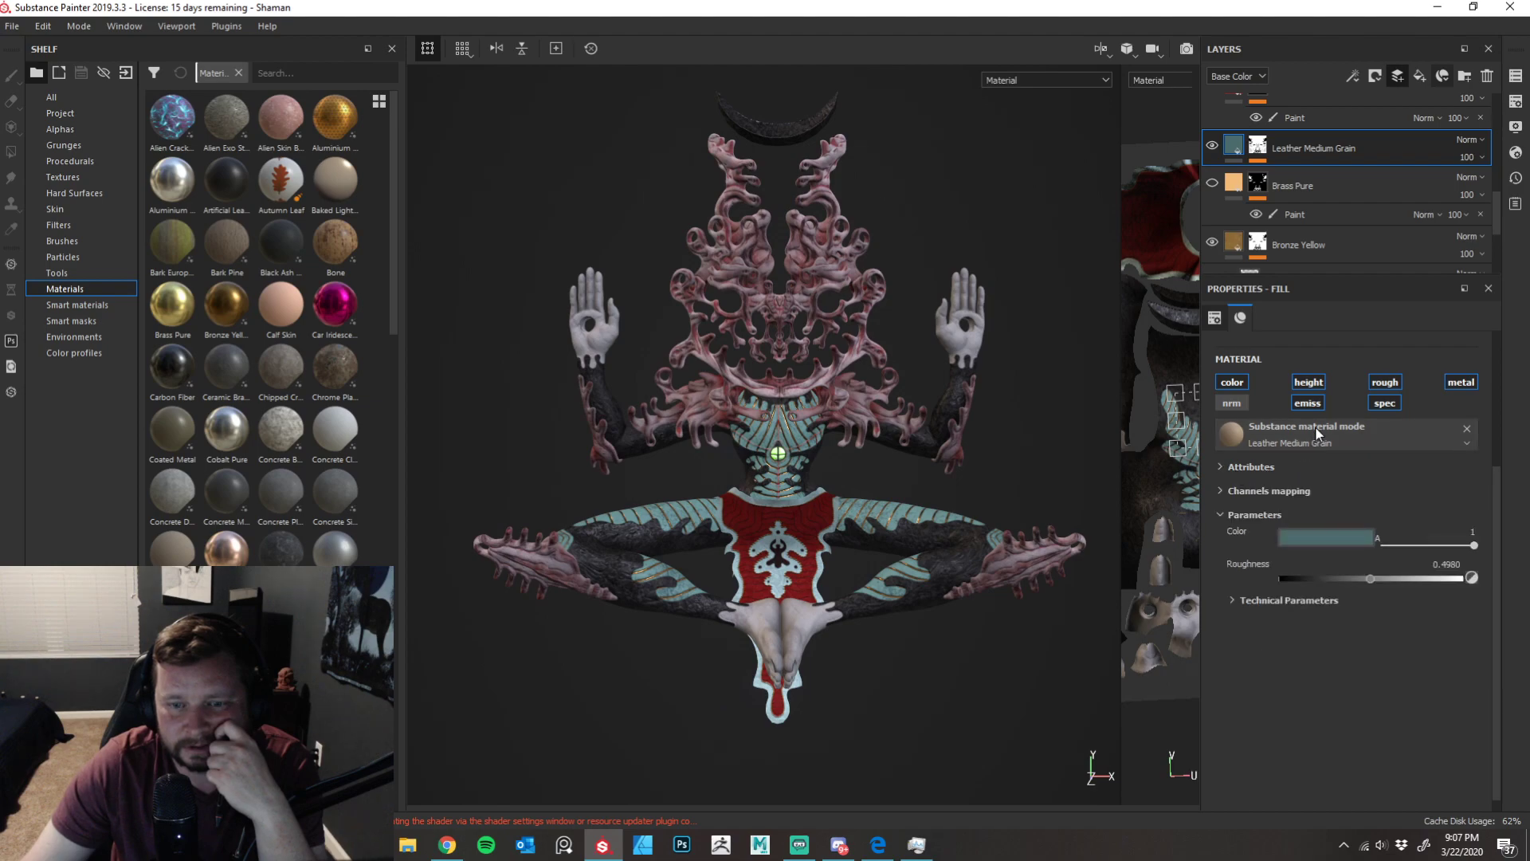
- Inspect the torso up close and disable the emissive channel of the Leather Medium Grain layer
left_click_drag(769, 518, 782, 518, "alt")
scroll(782, 518, "up", 6)
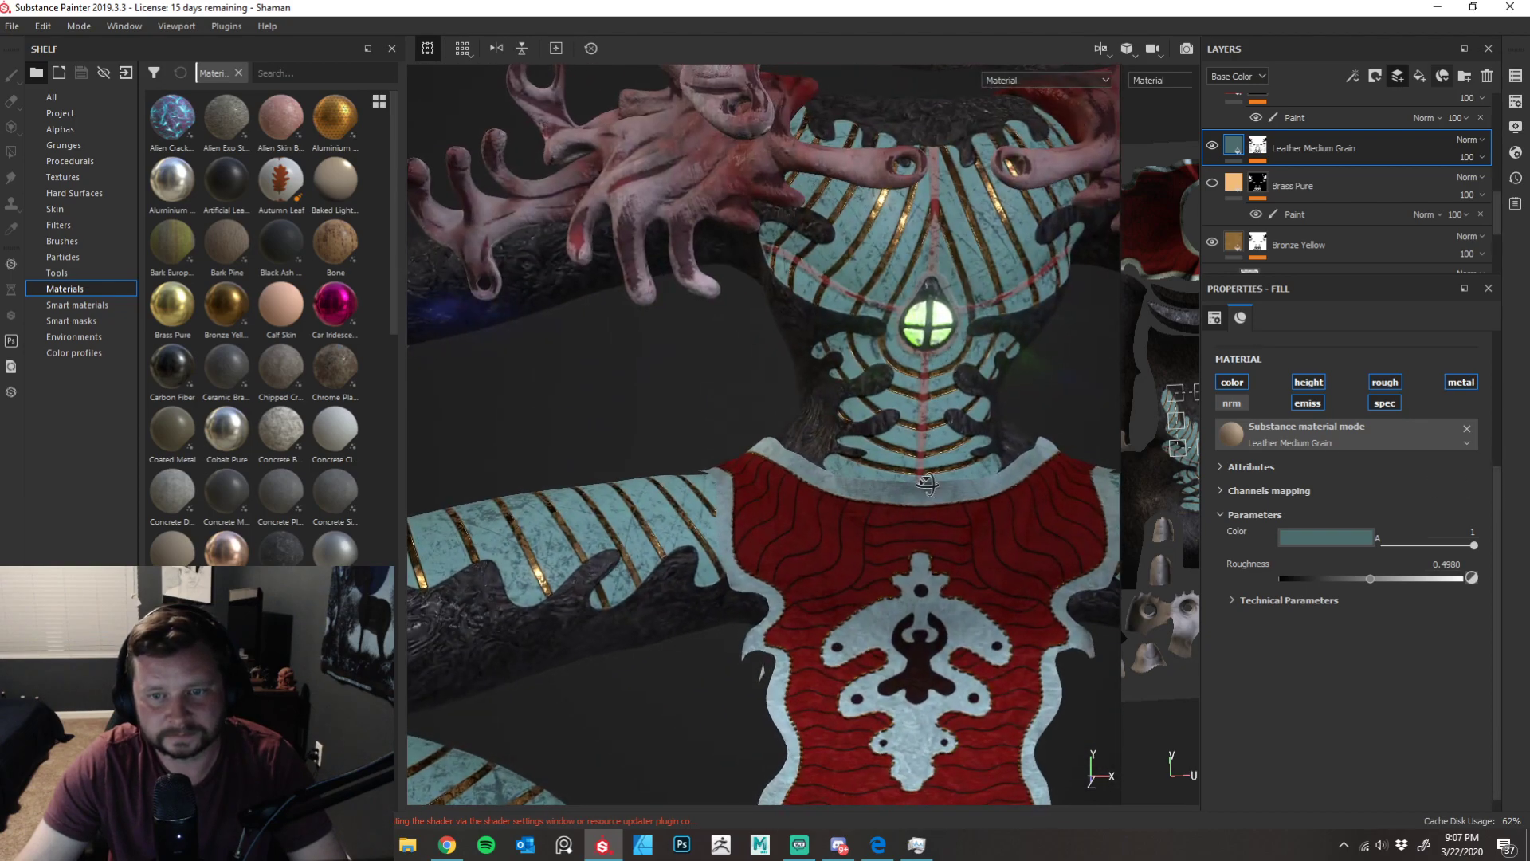
left_click(1307, 403)
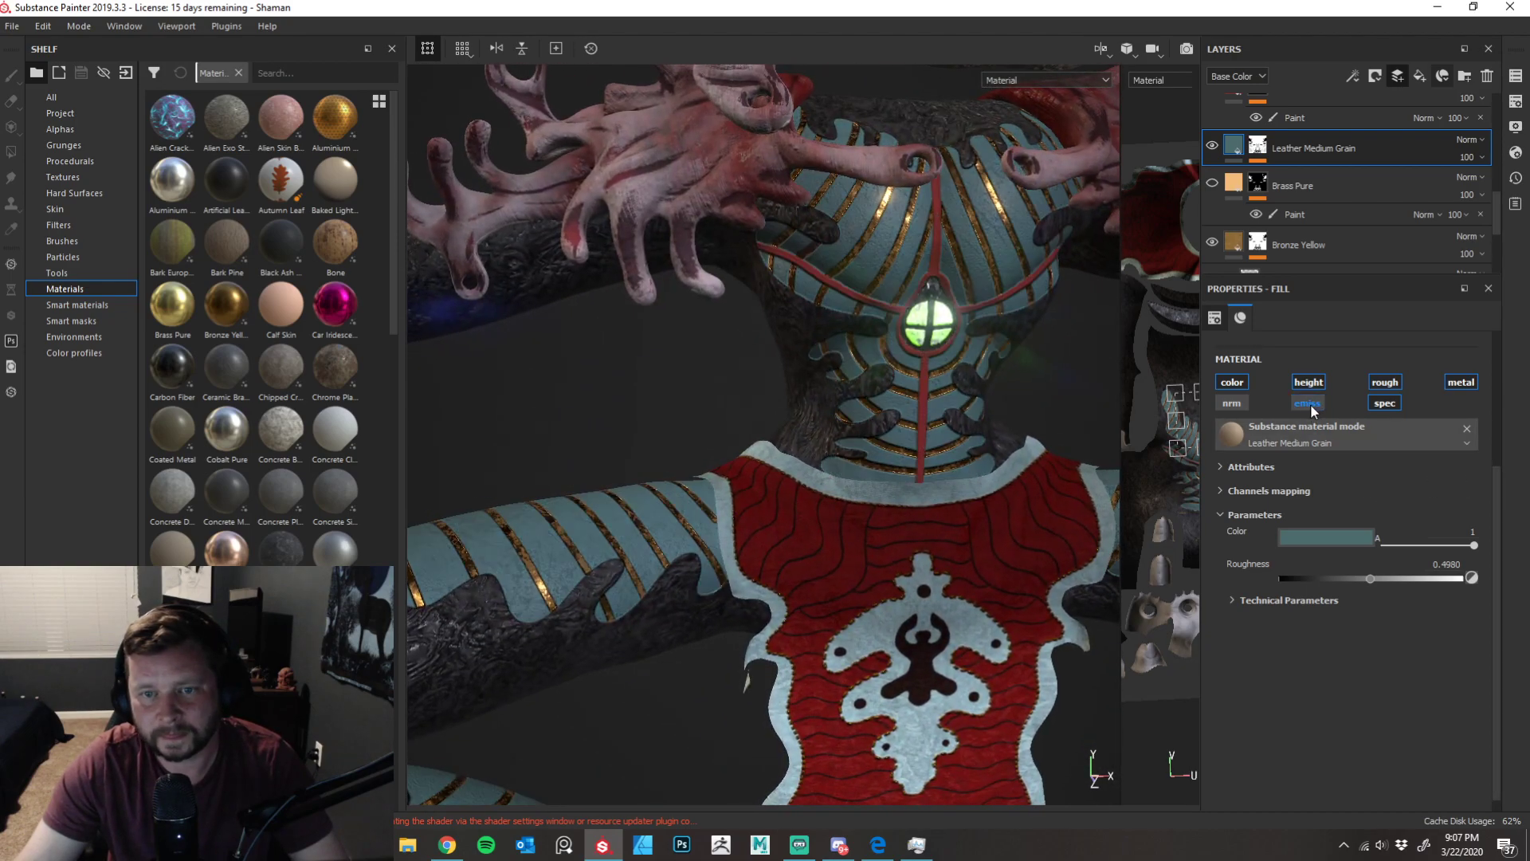
- Examine the whole figure from several angles and frame the raised hand beside the head ornament
scroll(938, 428, "down", 4)
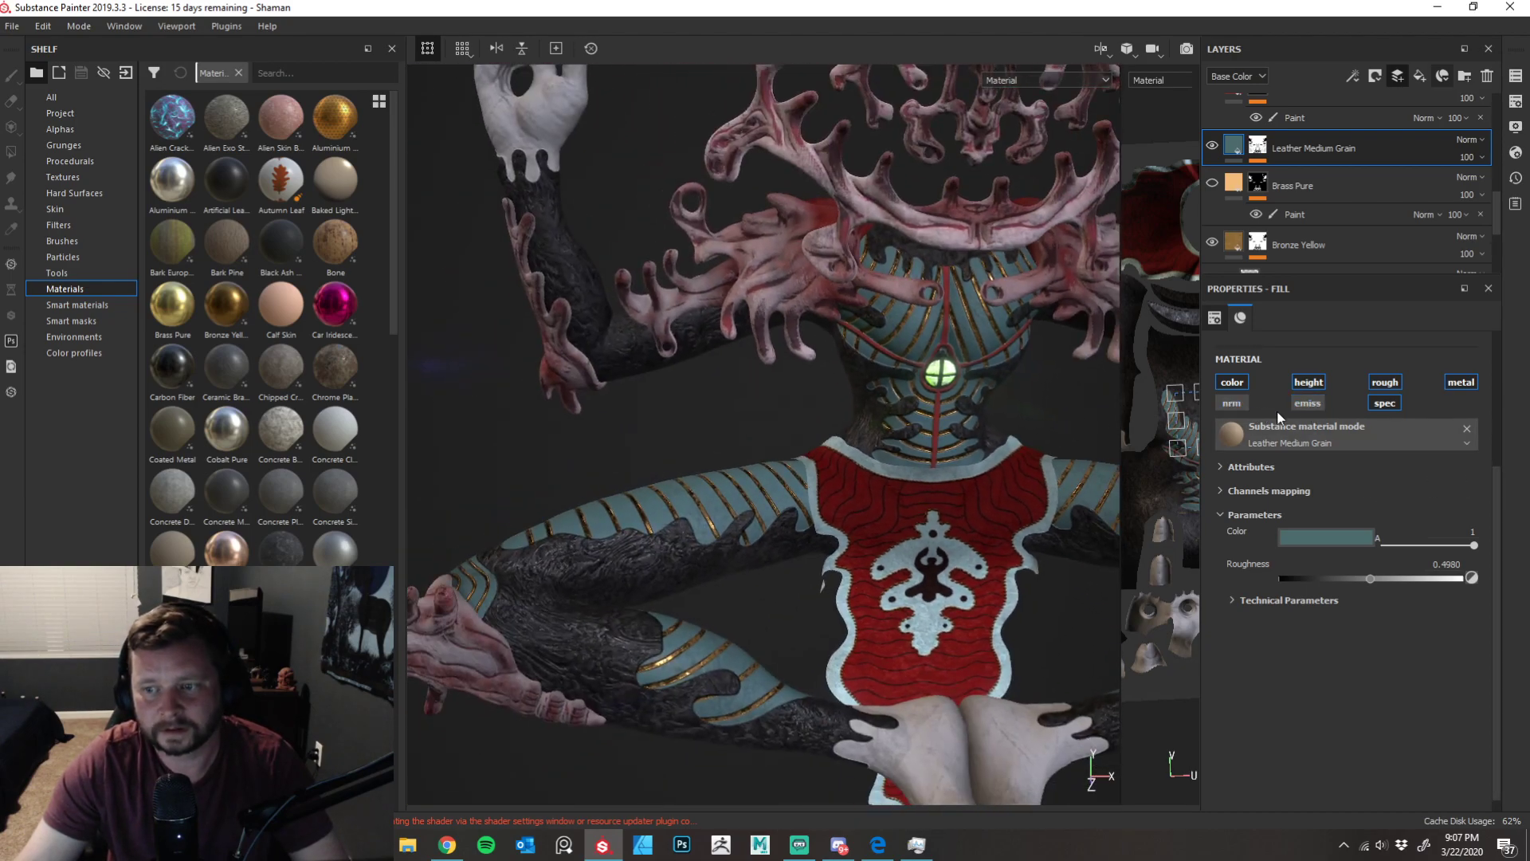
scroll(988, 526, "down", 5)
left_click_drag(696, 545, 853, 579, "alt")
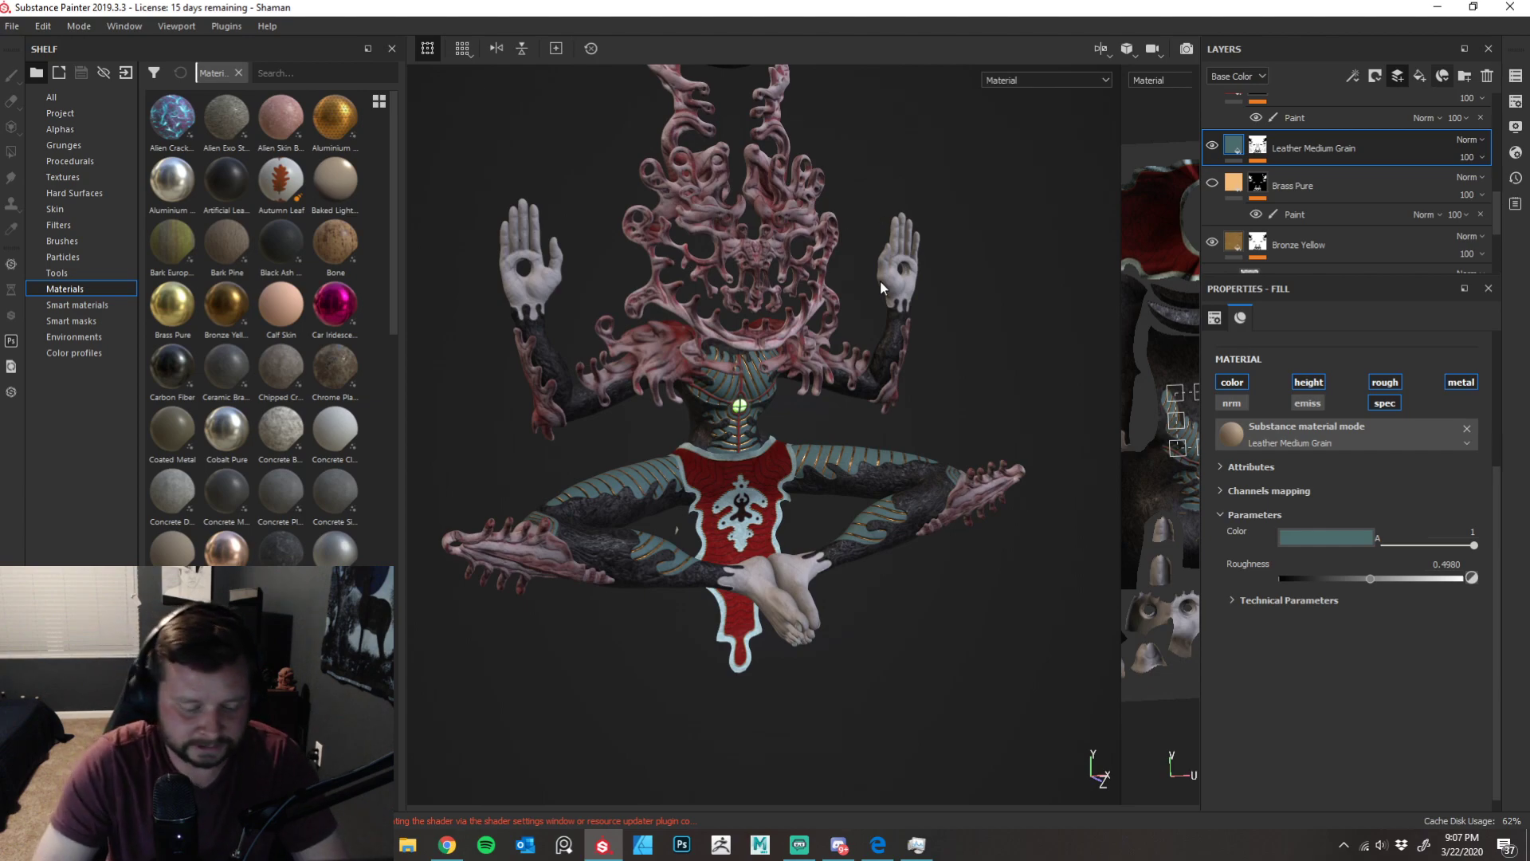
left_click_drag(957, 345, 925, 303, "alt")
scroll(1355, 183, "up", 5)
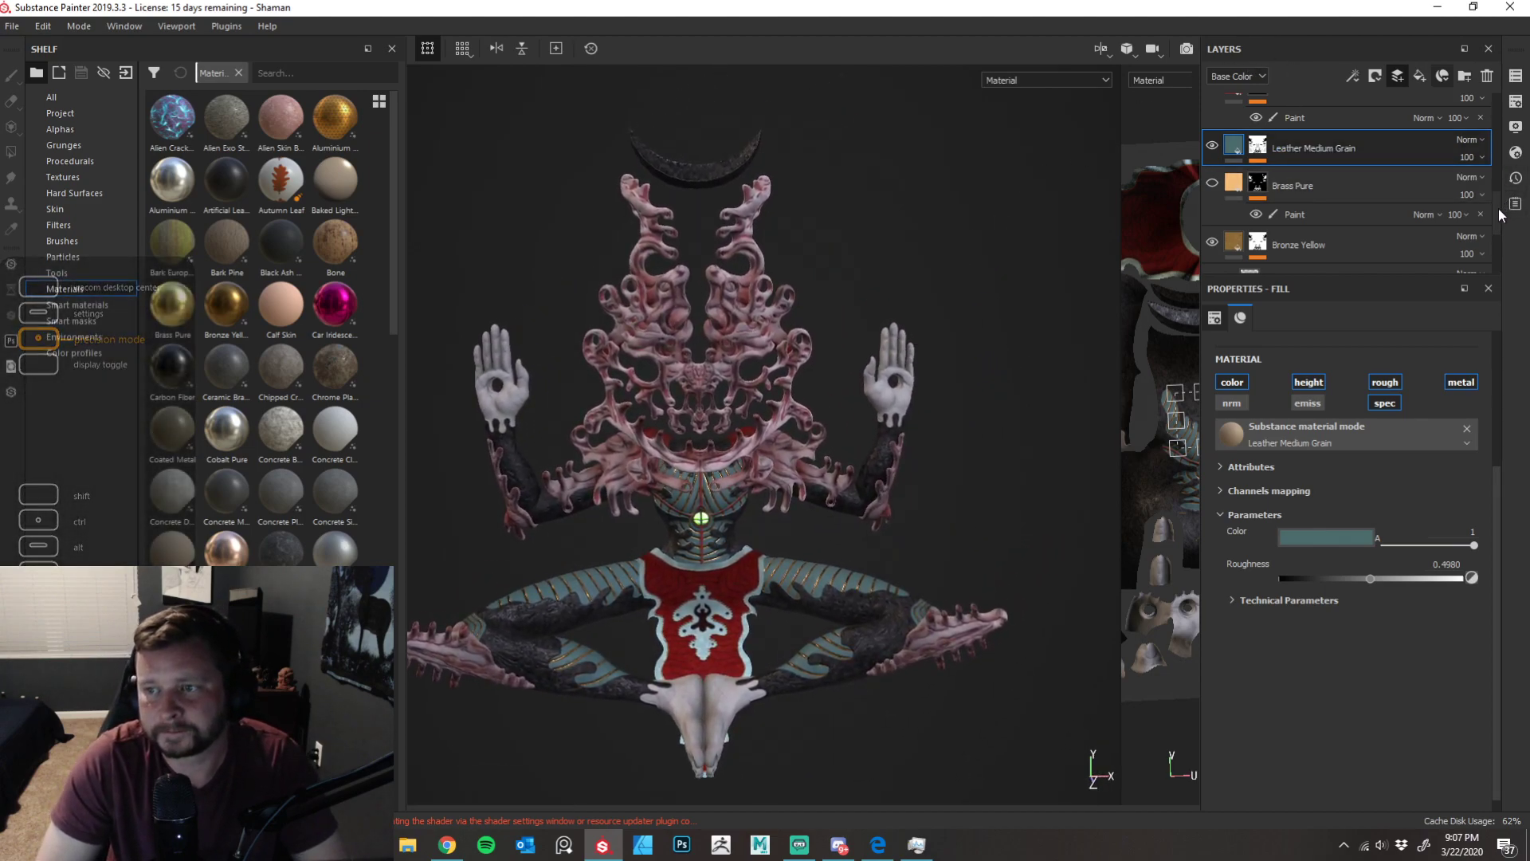
middle_click_drag(949, 219, 863, 318, "alt")
left_click_drag(942, 263, 1102, 112, "alt")
left_click_drag(947, 265, 925, 199, "alt")
right_click_drag(922, 270, 880, 518, "alt")
left_click_drag(925, 259, 852, 518, "ctrl+alt")
left_click_drag(879, 415, 809, 434, "ctrl+alt")
mouse_move(855, 351)
left_mouse_down("alt")
mouse_move(809, 342)
mouse_move(862, 334)
left_mouse_up("alt")
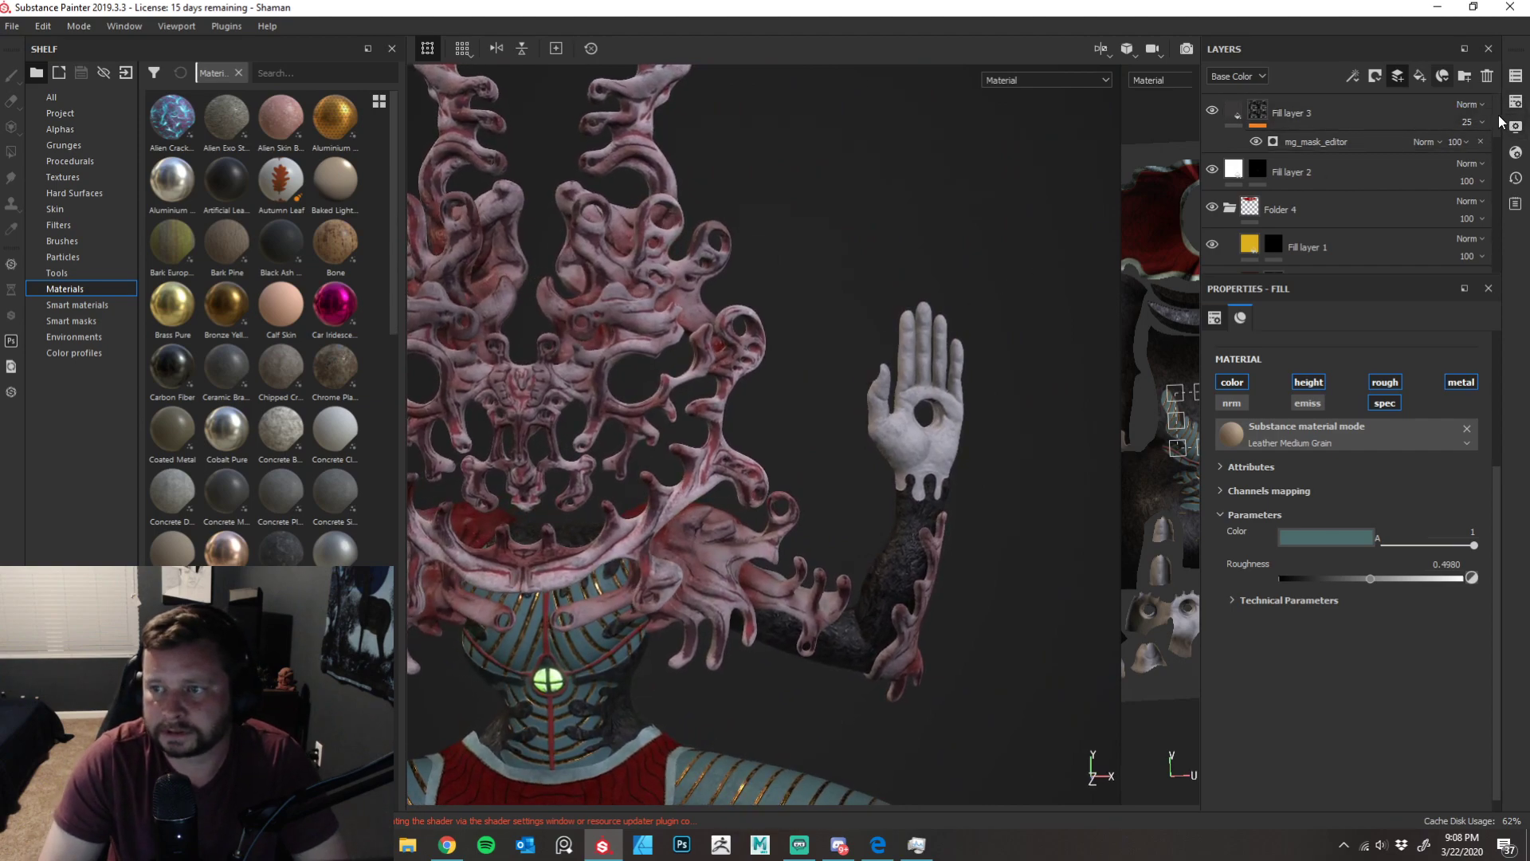
- Add a new fill layer at the top of the stack, above Fill layer 3
left_click(1420, 78)
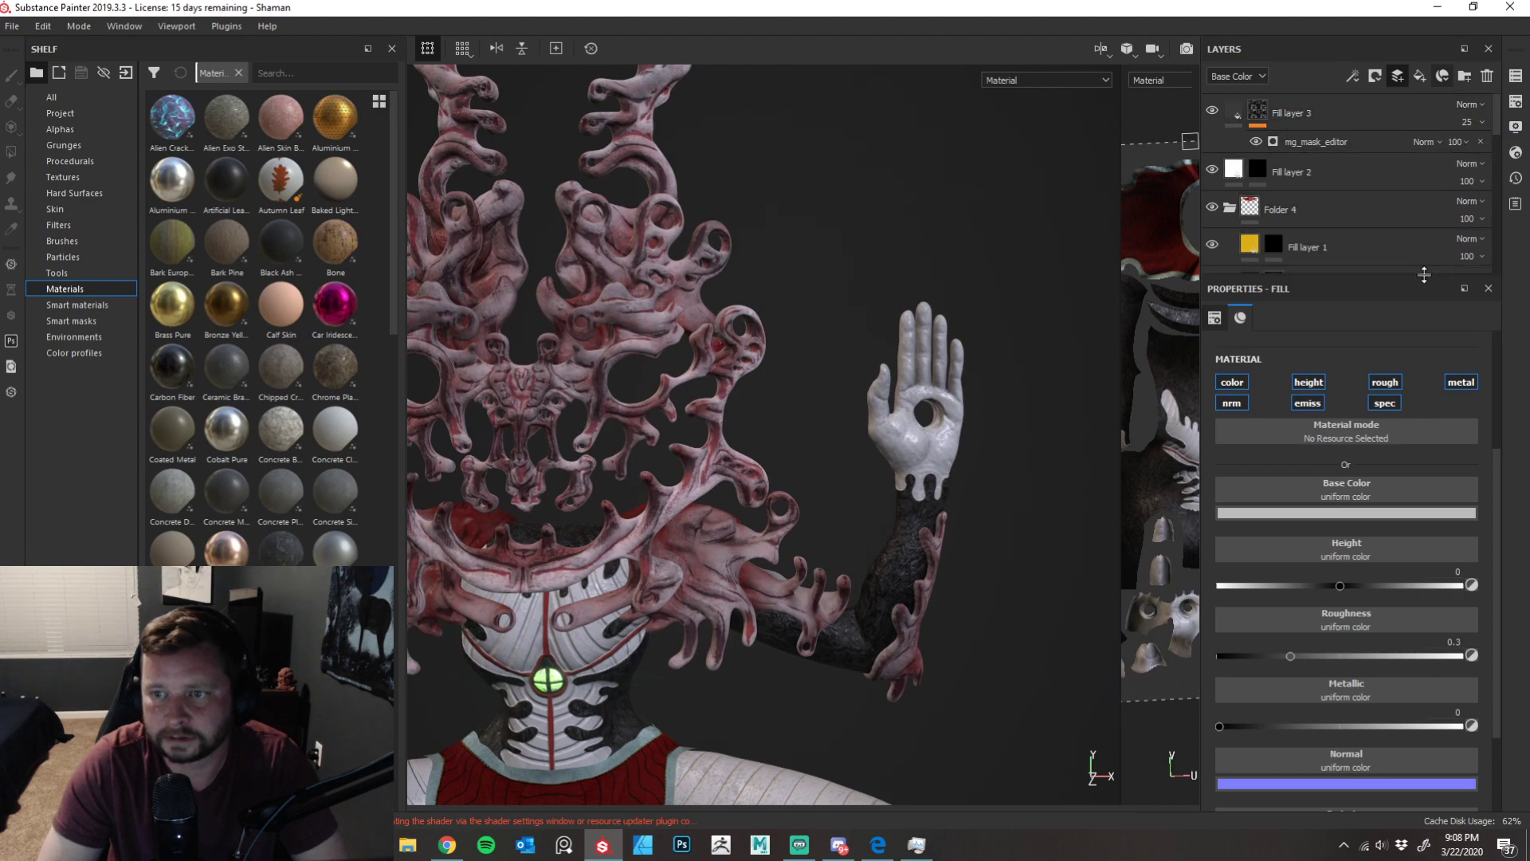
left_click(1382, 171)
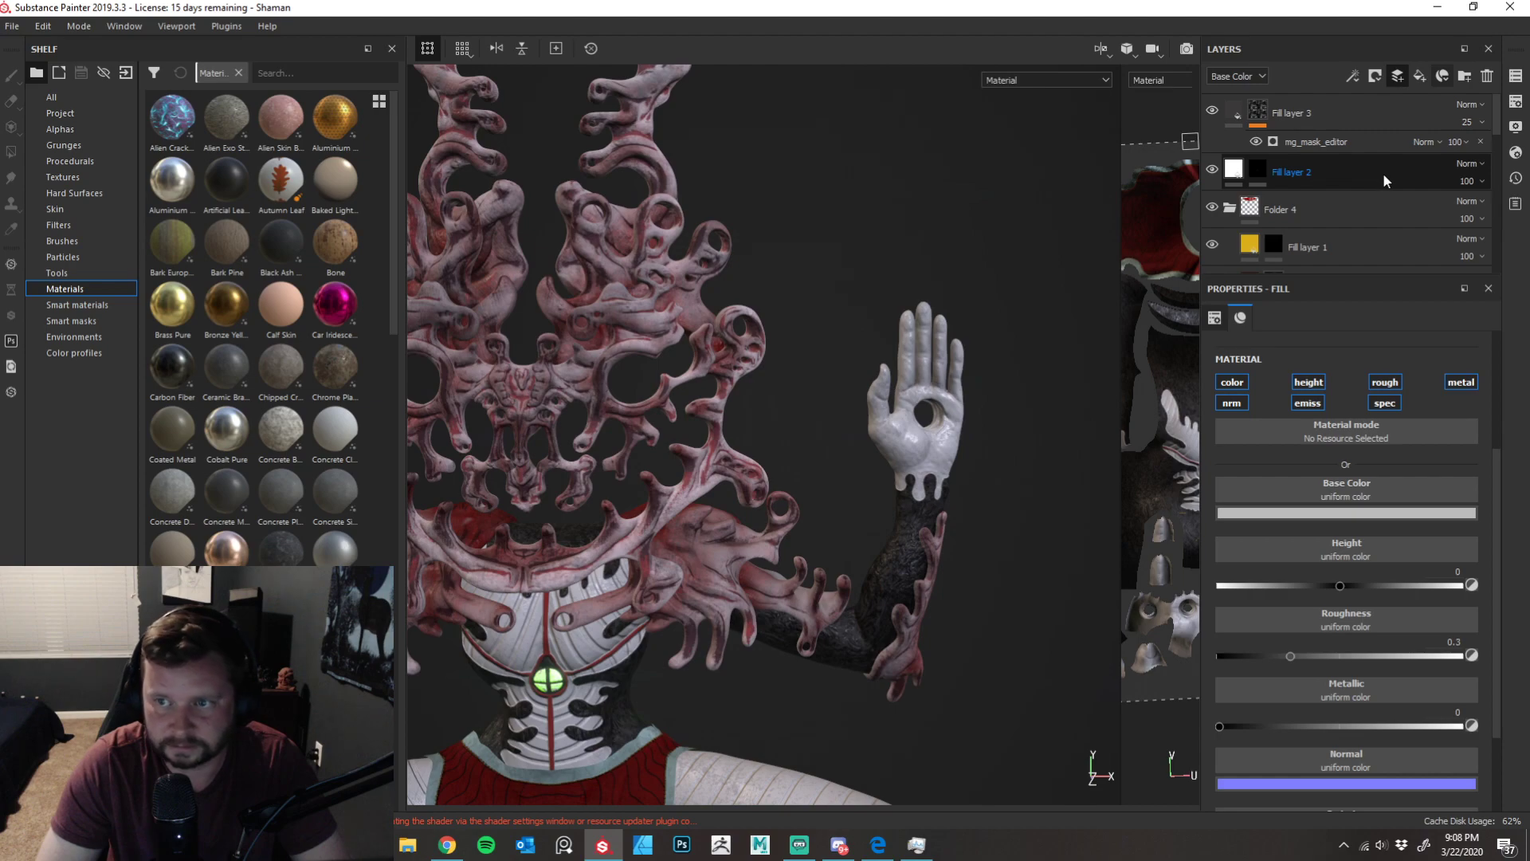
left_click(1384, 107)
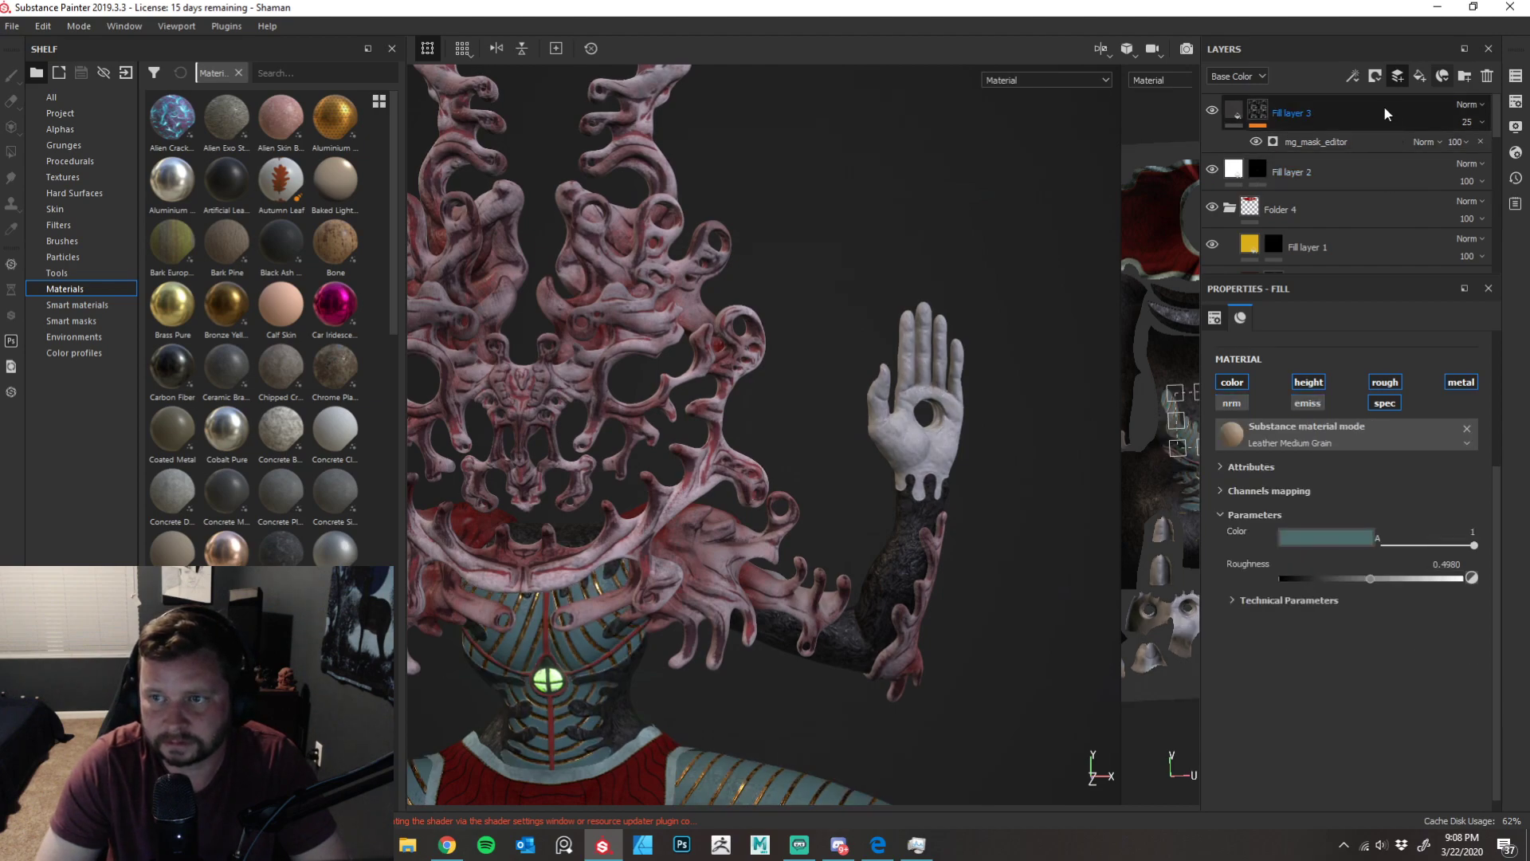
key("1")
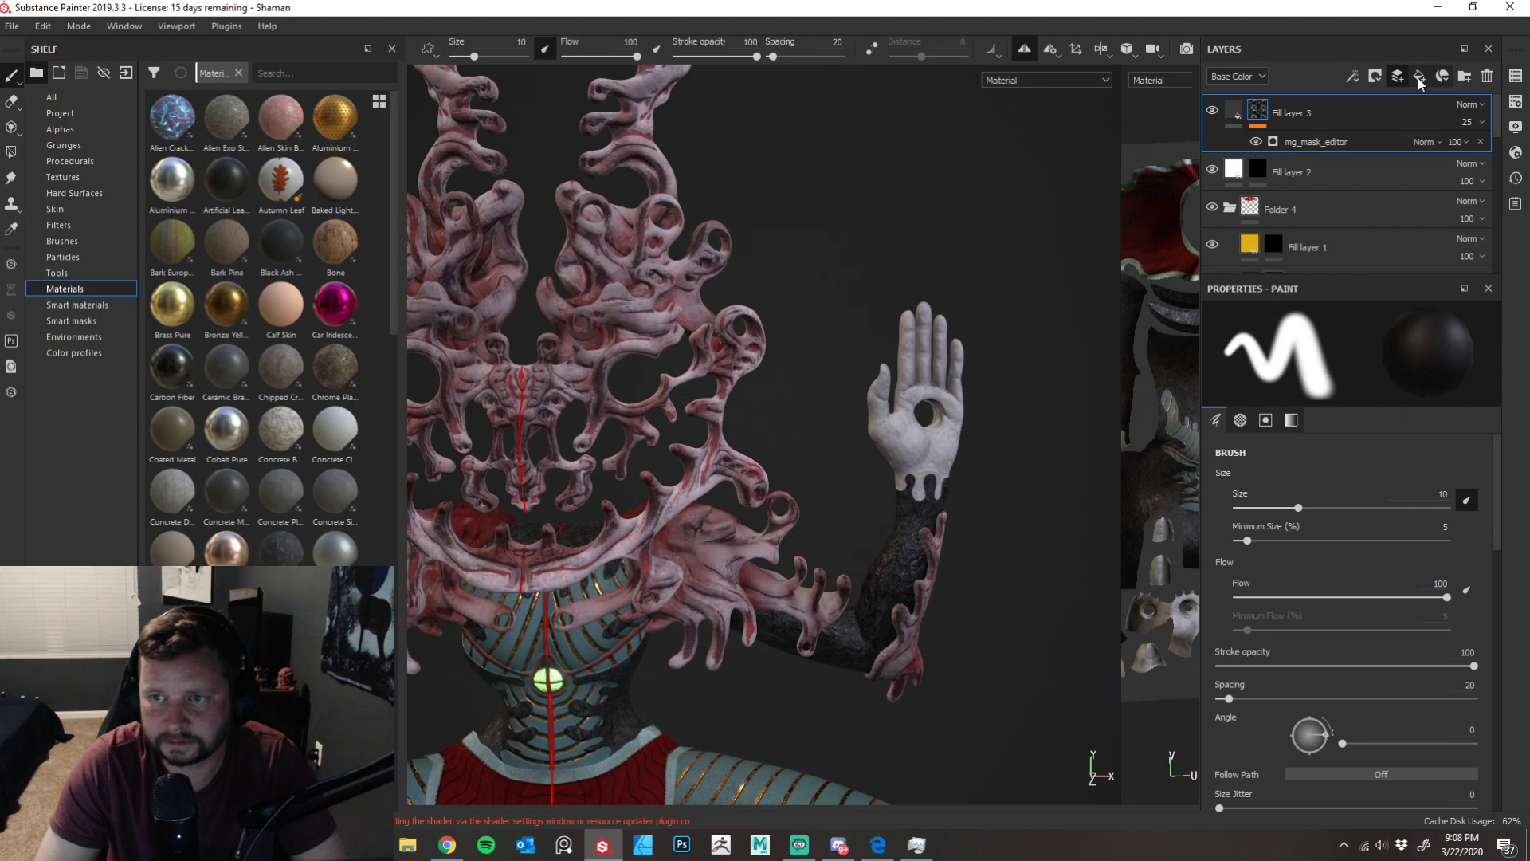
left_click(1419, 77)
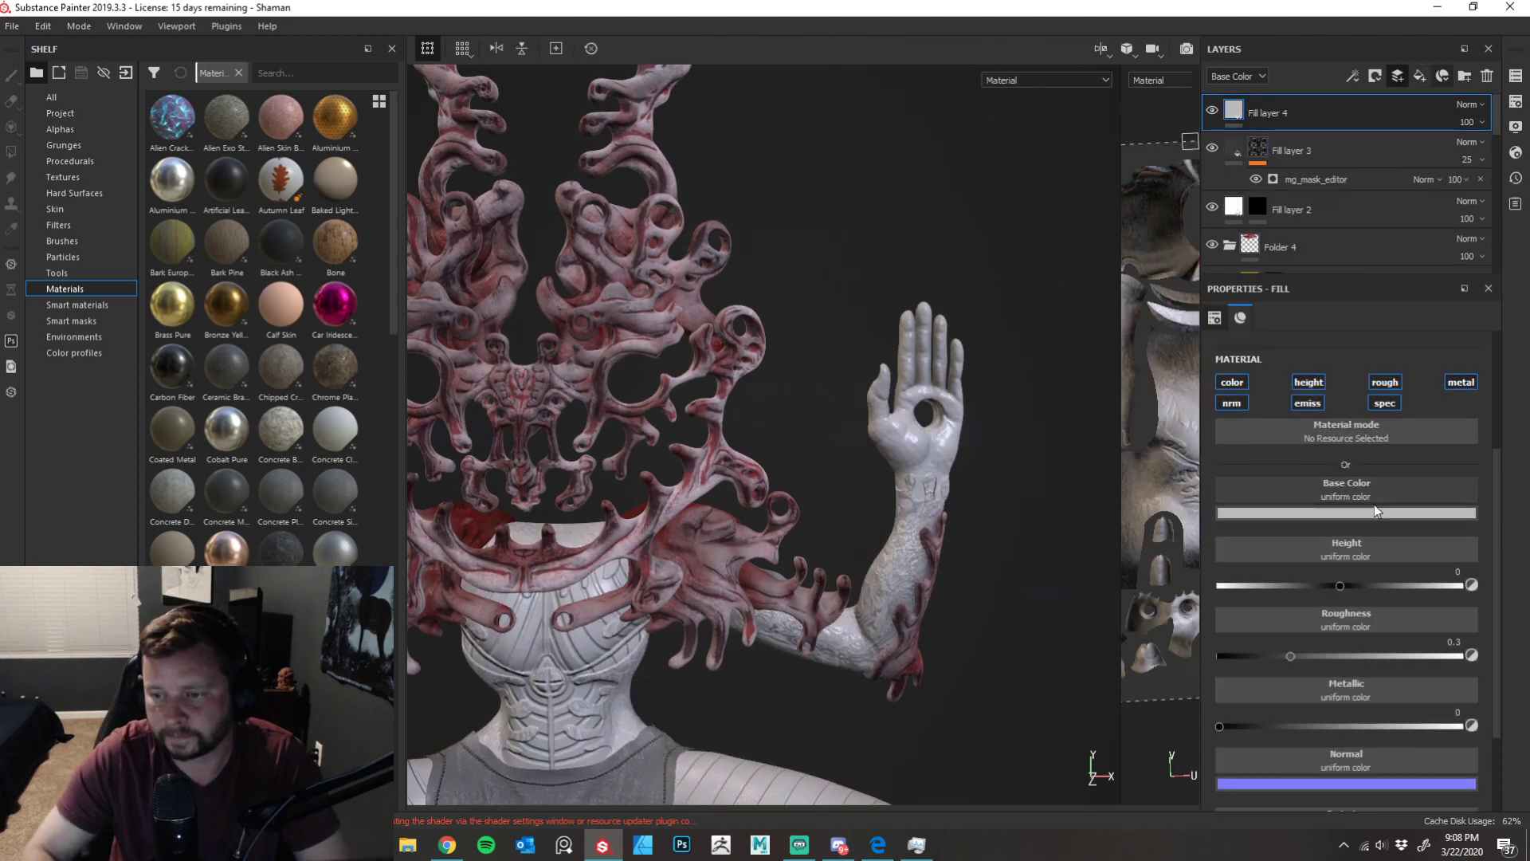
- Give Fill layer 4 a light pink base color (0.973, 0.559, 0.559) and a roughness of 0.8831
left_click(1344, 514)
left_click_drag(1358, 586, 1339, 549)
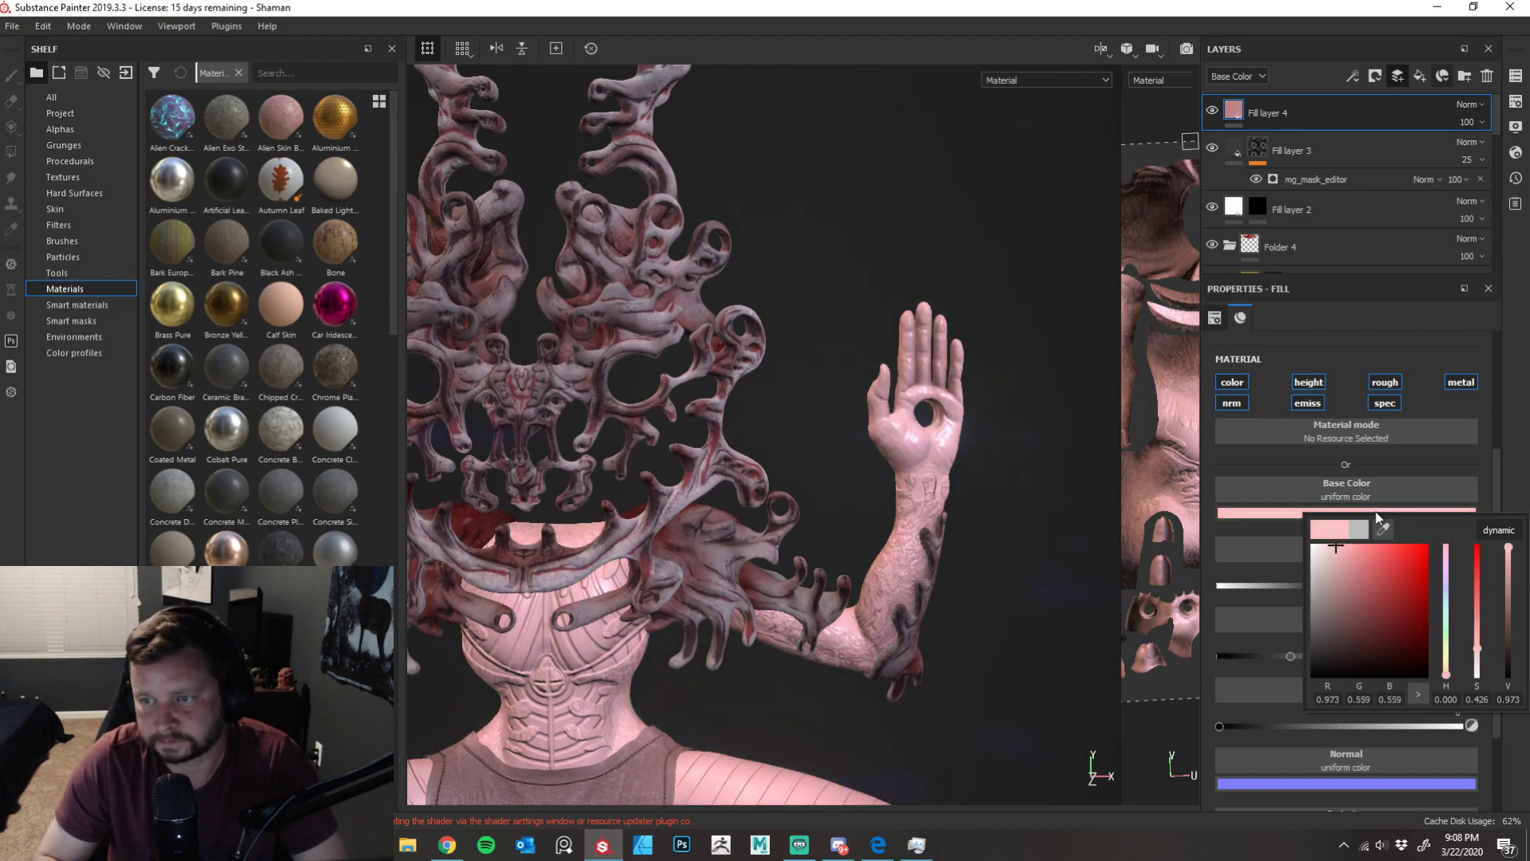
left_click(1518, 504)
left_click_drag(1291, 655, 1427, 655)
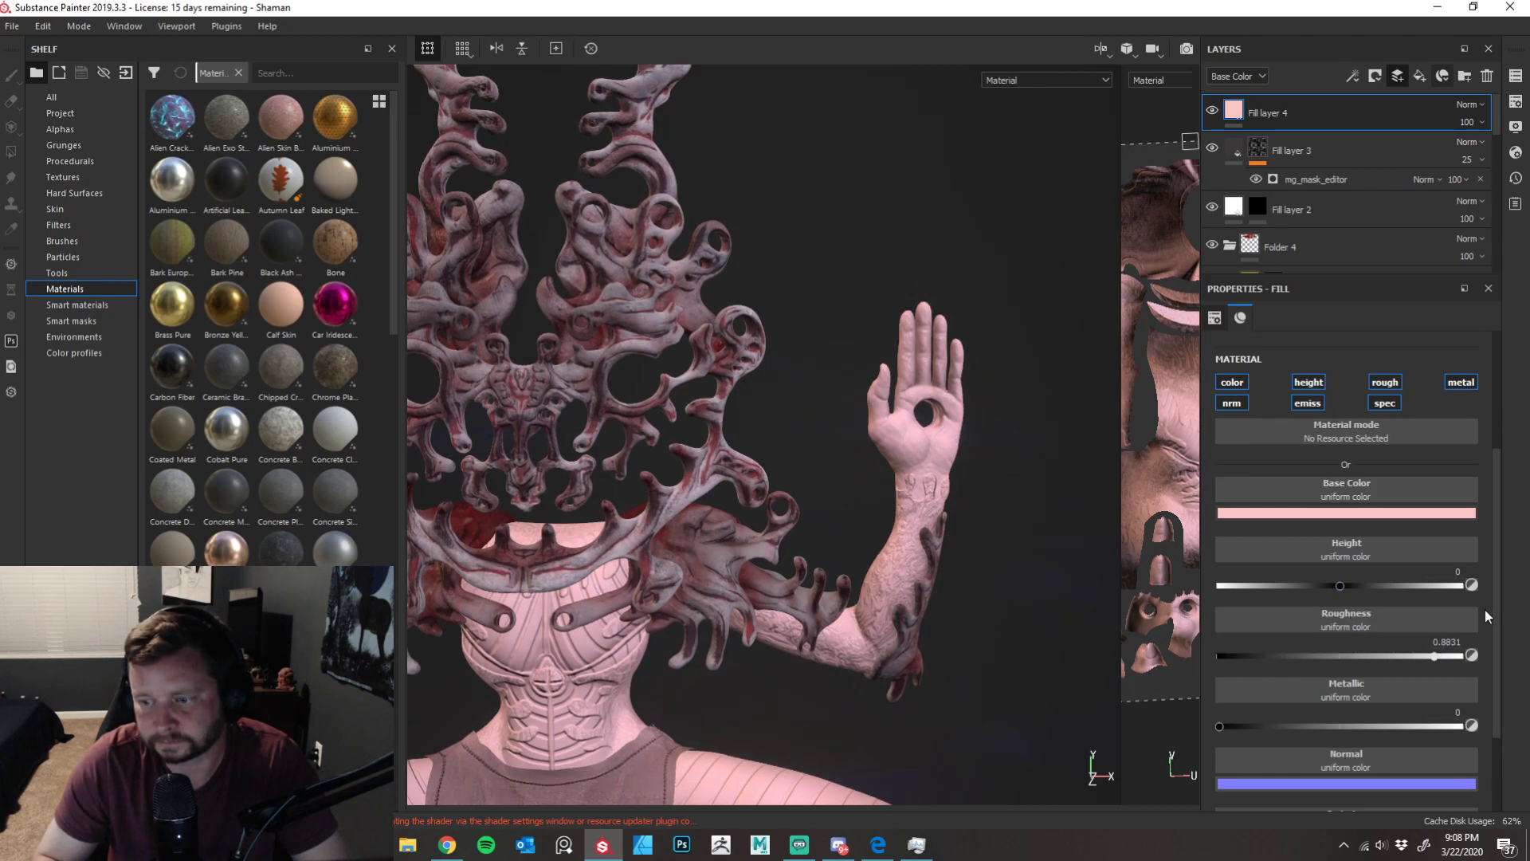
left_click_drag(1497, 610, 1489, 714)
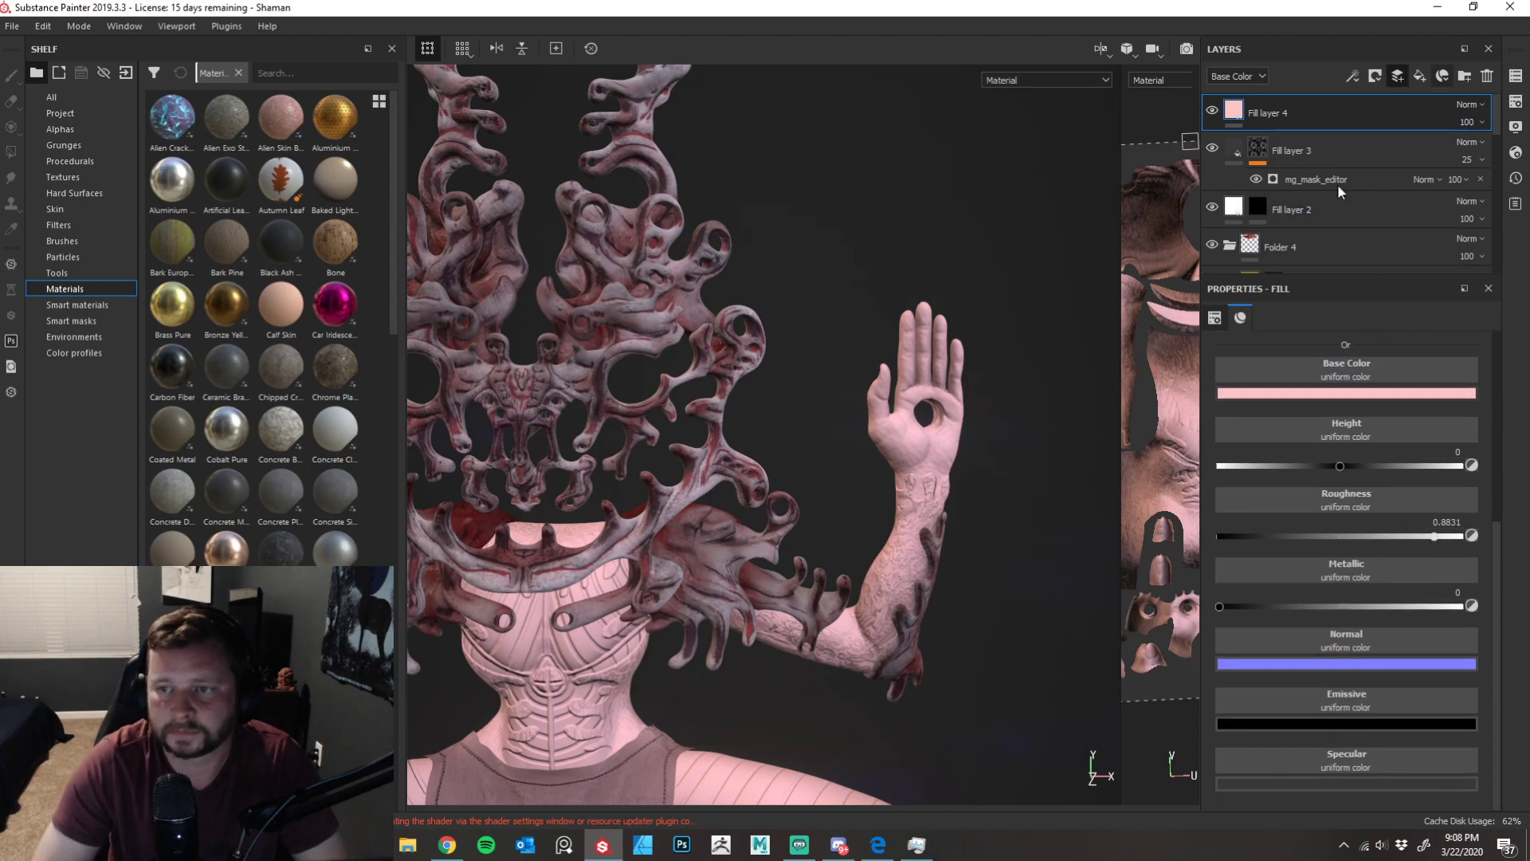
- Compare Multiply and Passthrough blending for the base color of Fill layer 4, and set its blend mode to Overlay
left_click(1476, 104)
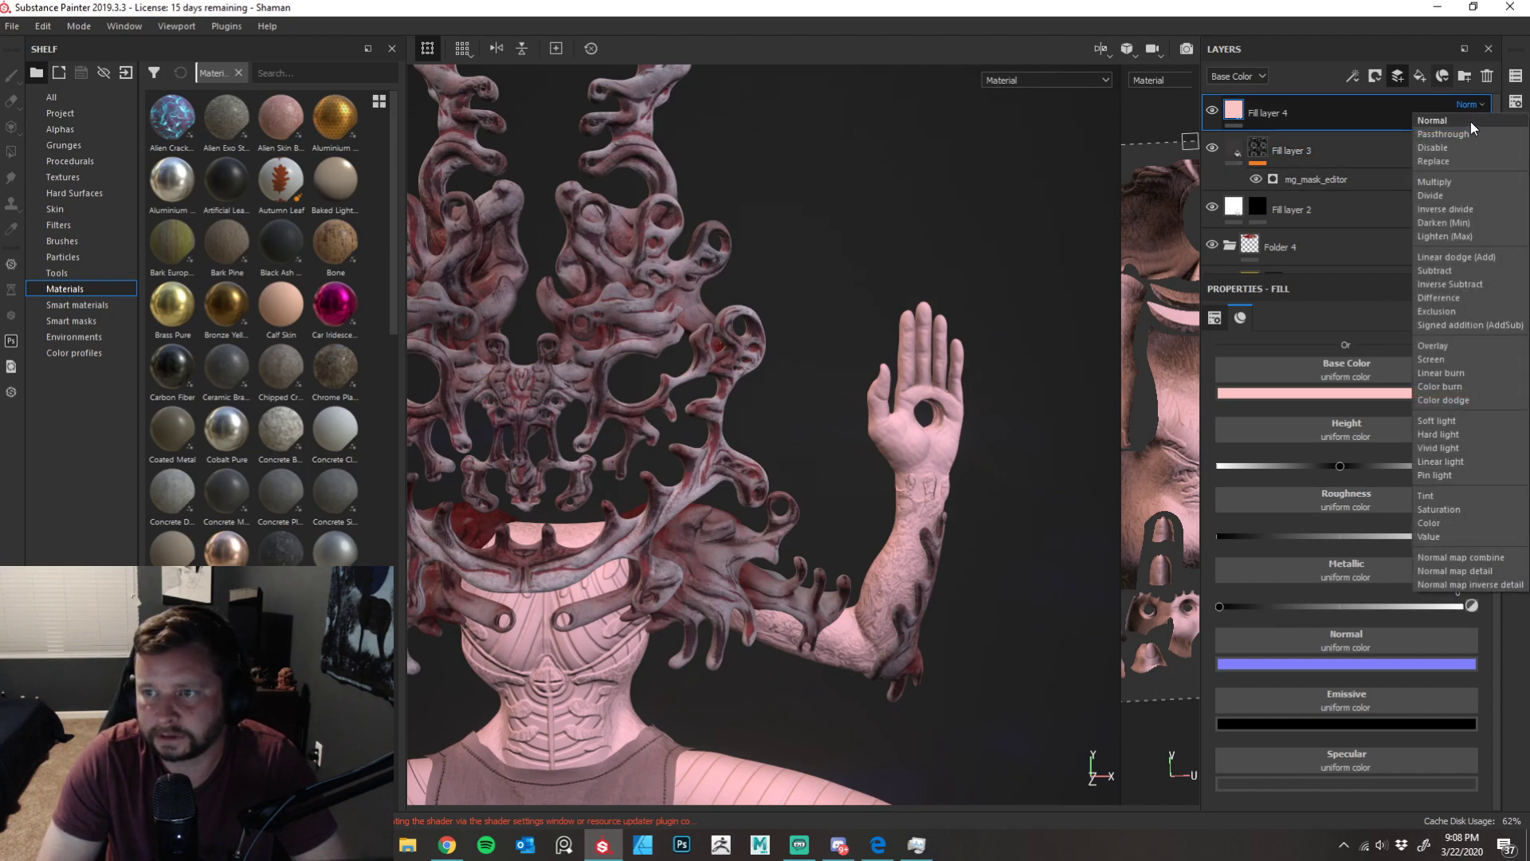
left_click(1442, 181)
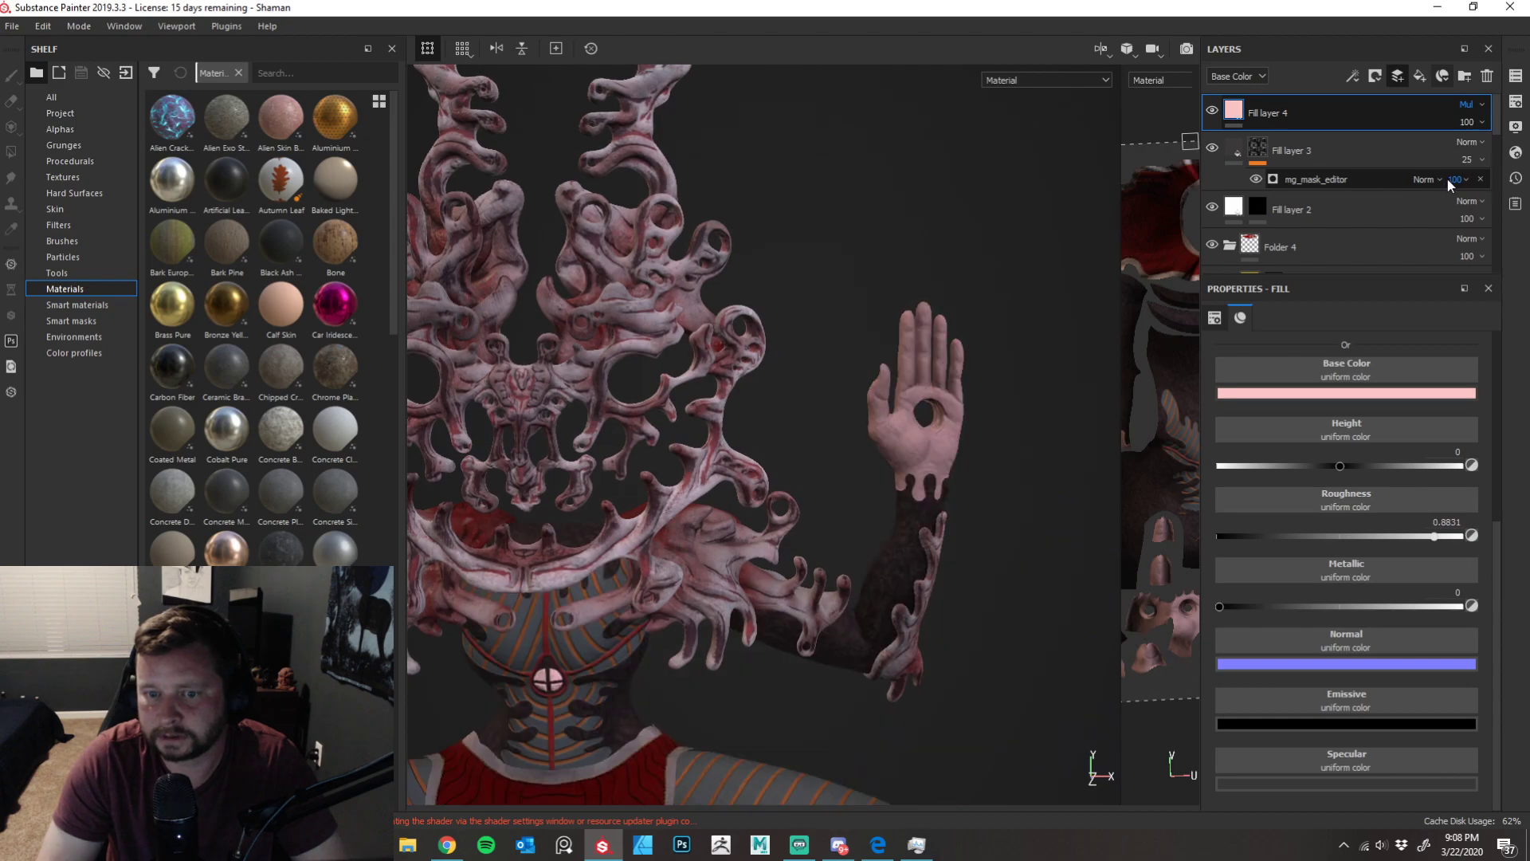
left_click(1479, 104)
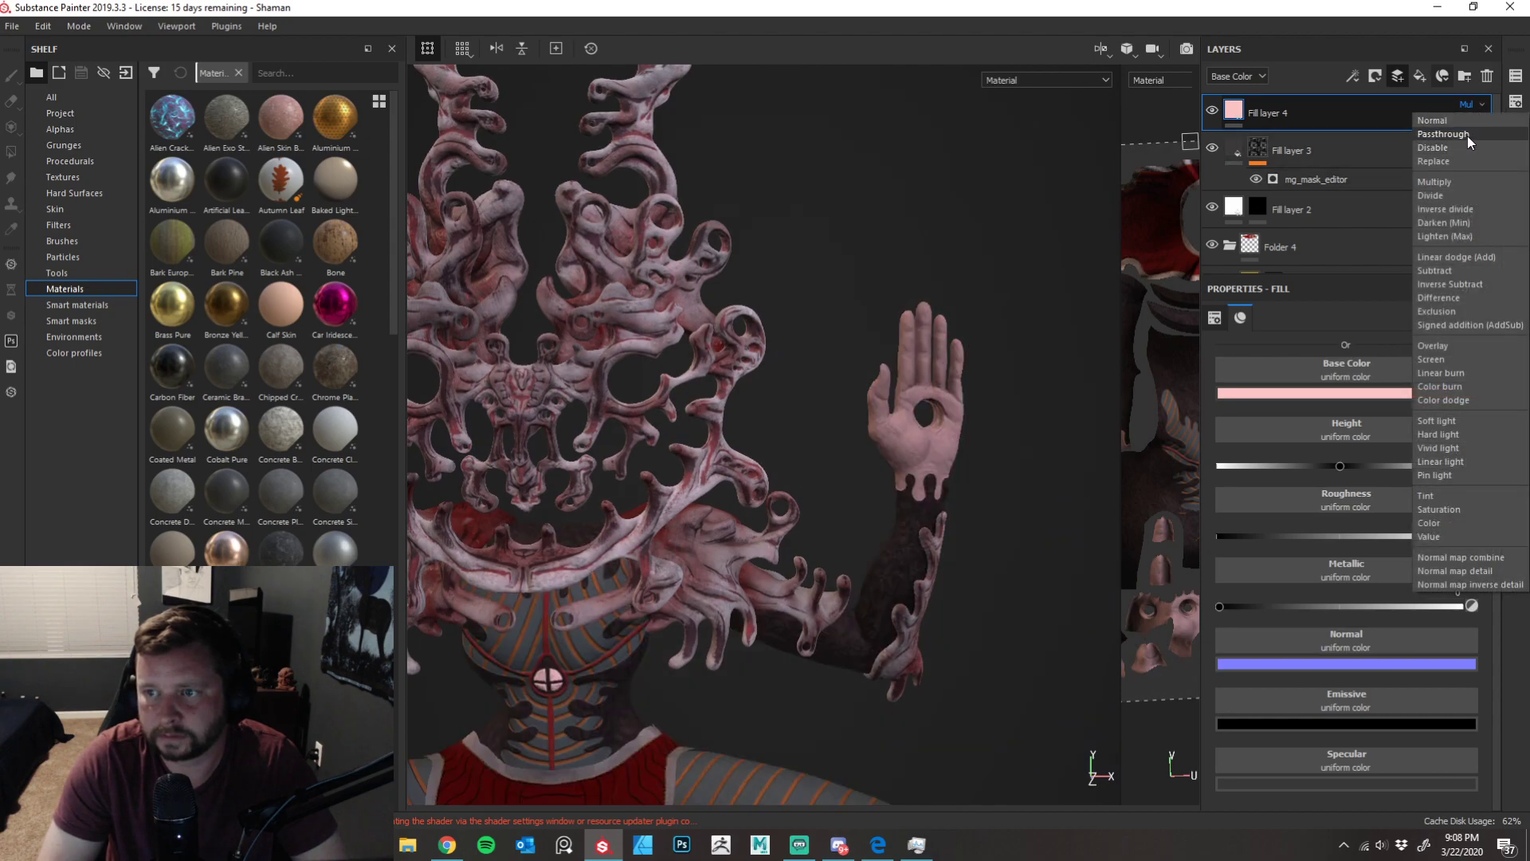
left_click(1467, 135)
left_click(1475, 107)
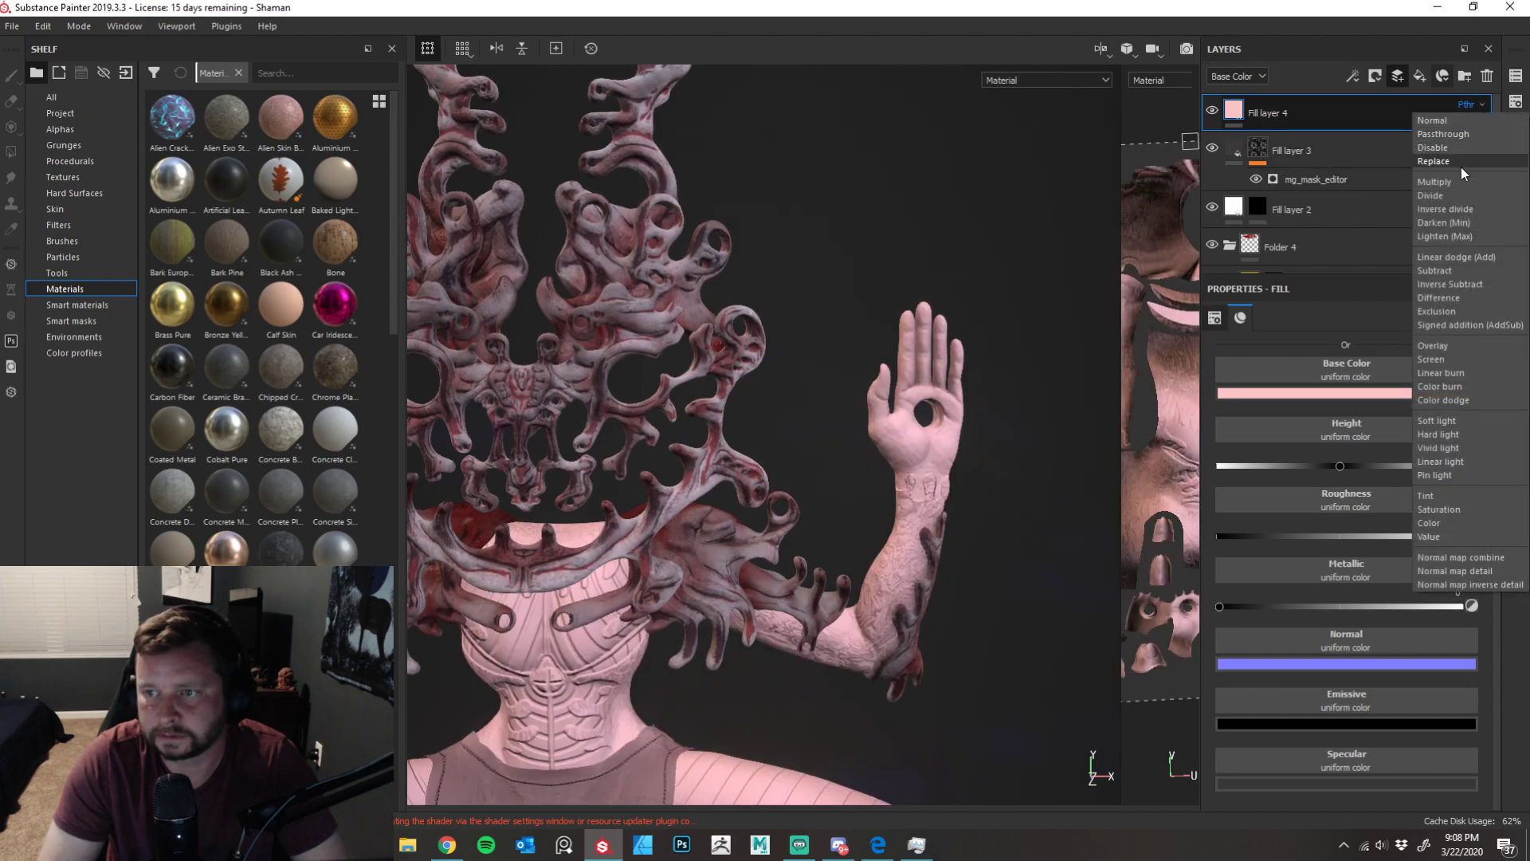
left_click(1456, 182)
left_click(1481, 104)
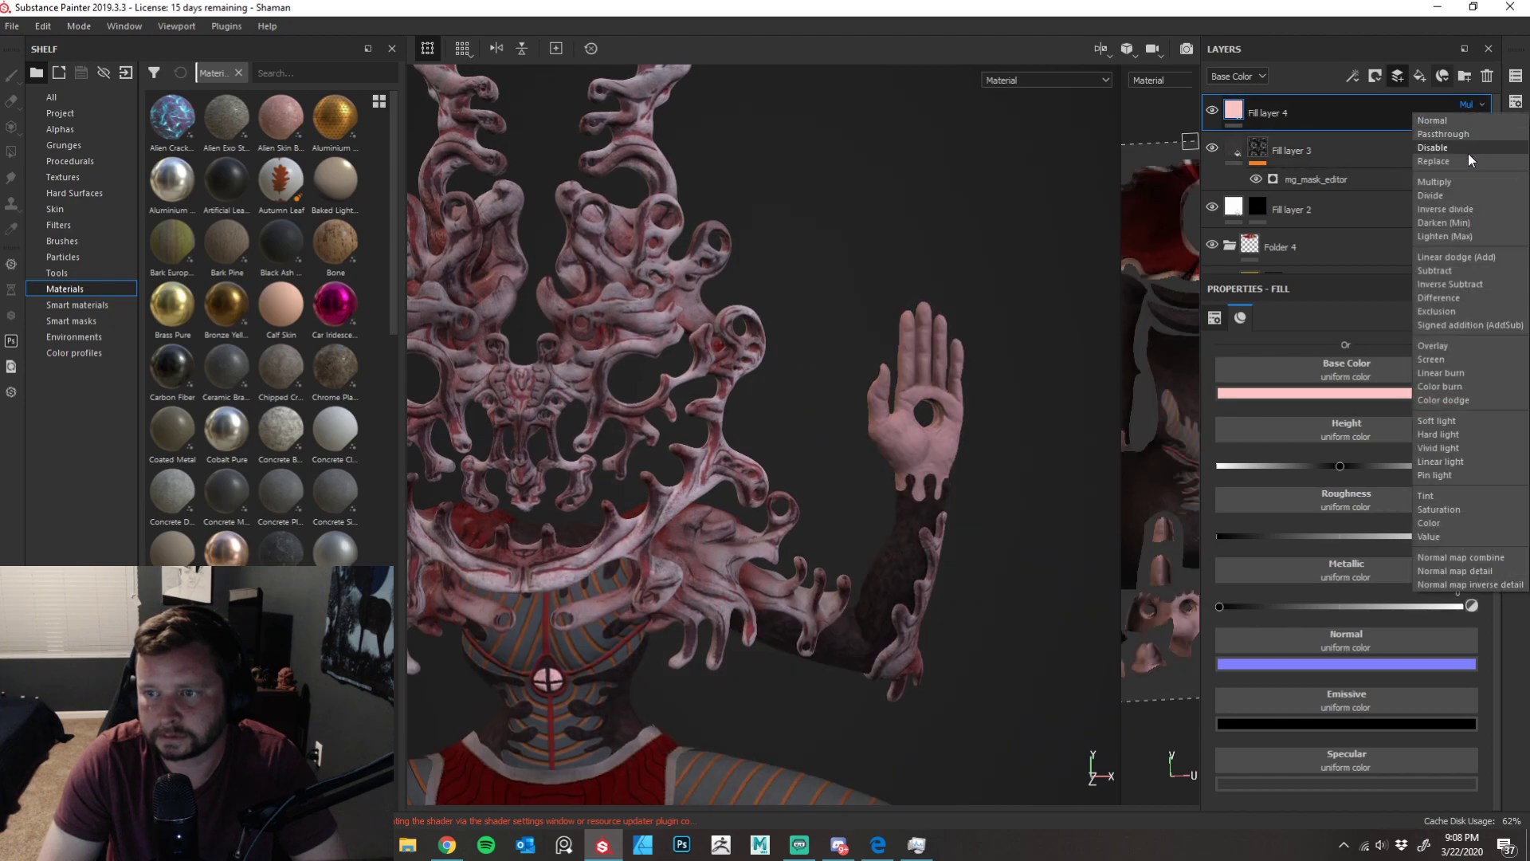
left_click(1439, 344)
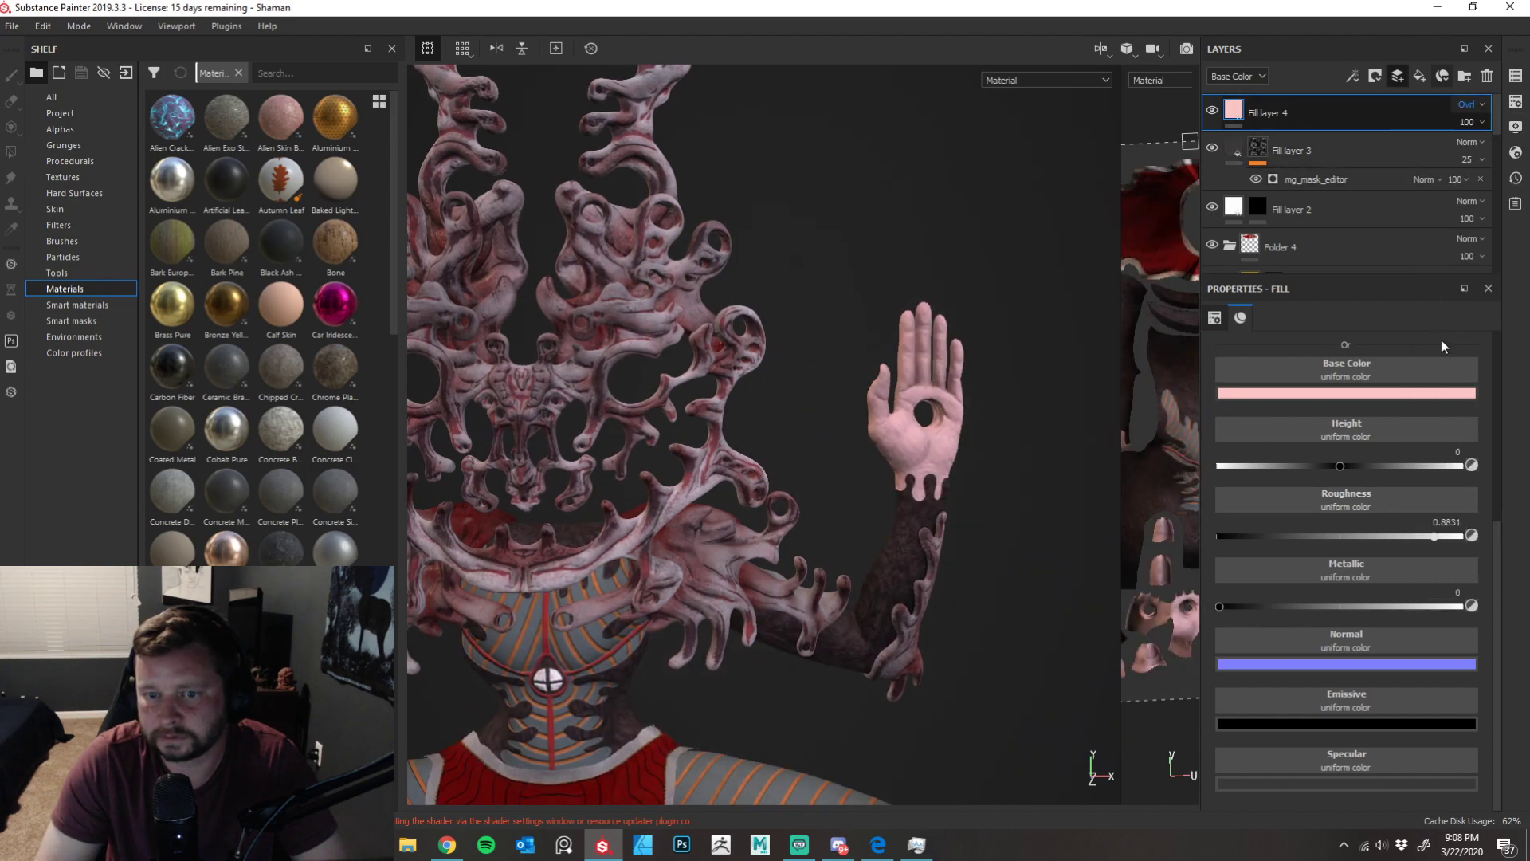
- Add a black mask to Fill layer 4 and put a paint effect on that mask
left_click_drag(1071, 462, 996, 422, "alt")
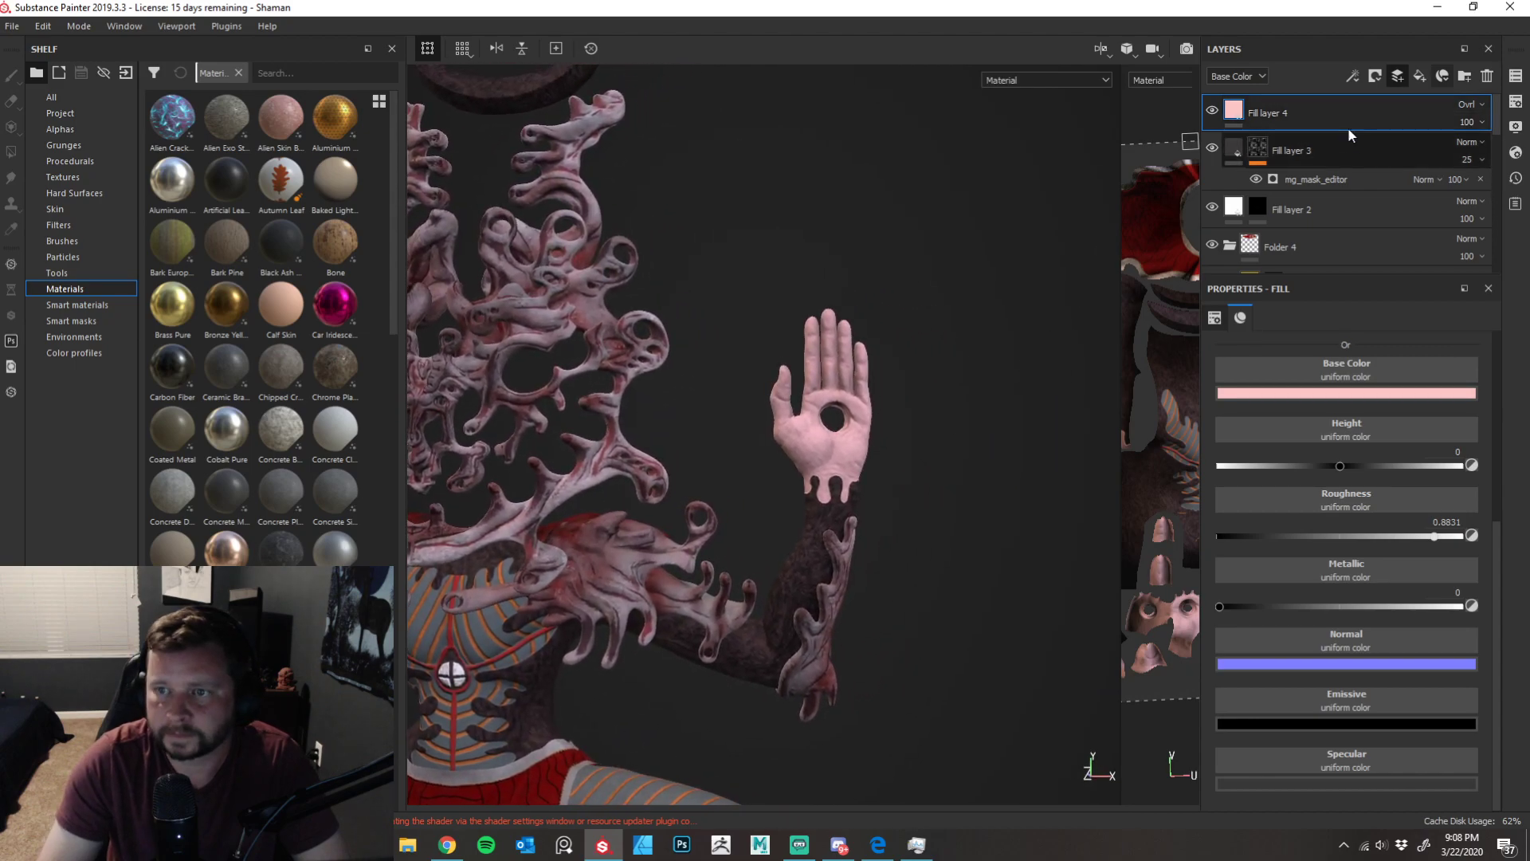
left_click(1376, 76)
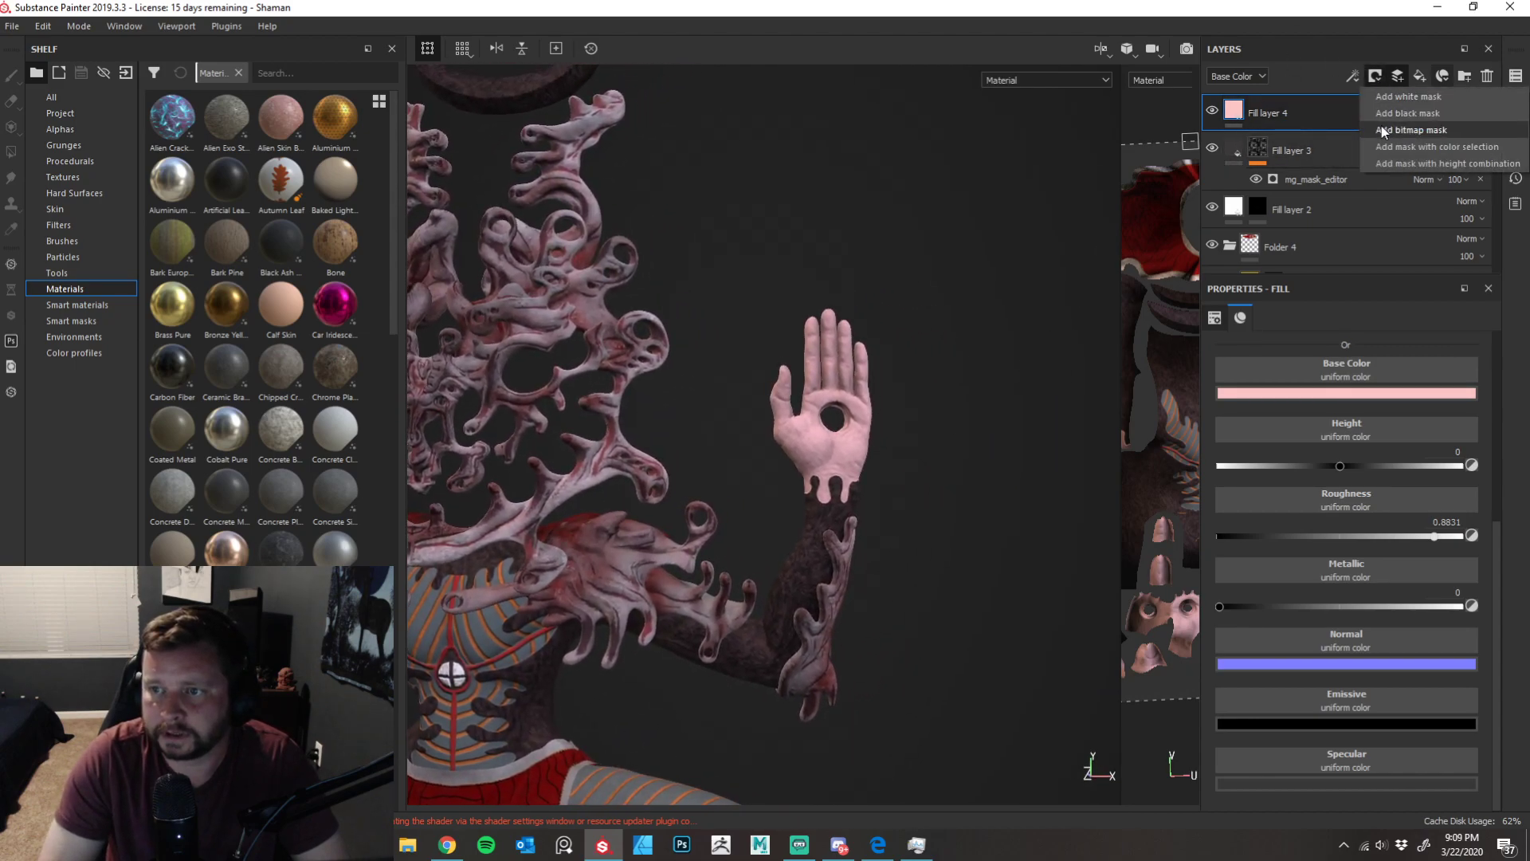
left_click(1387, 117)
key("1")
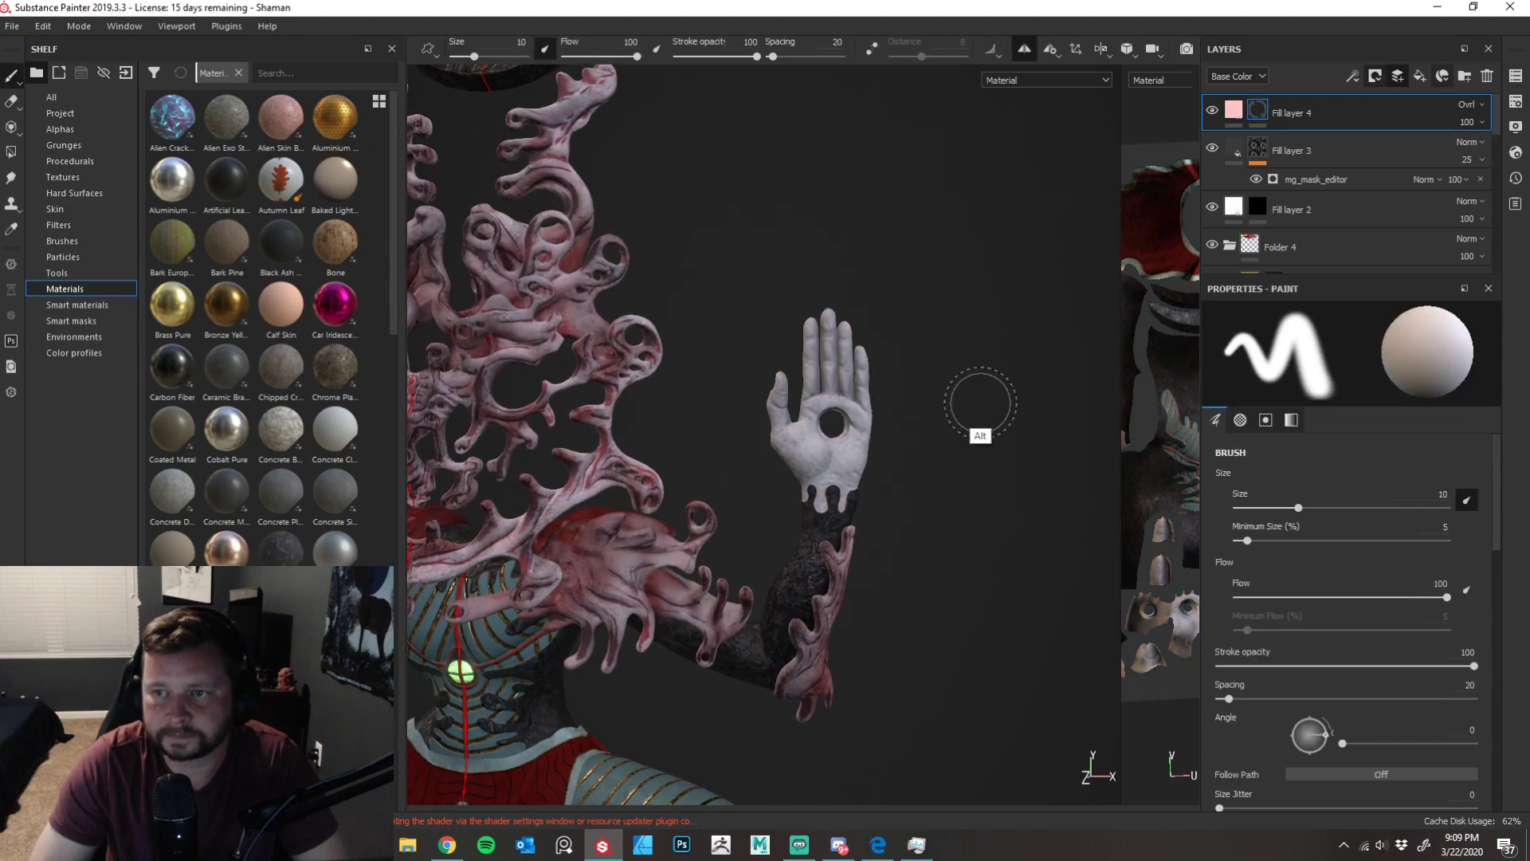
left_click(1353, 76)
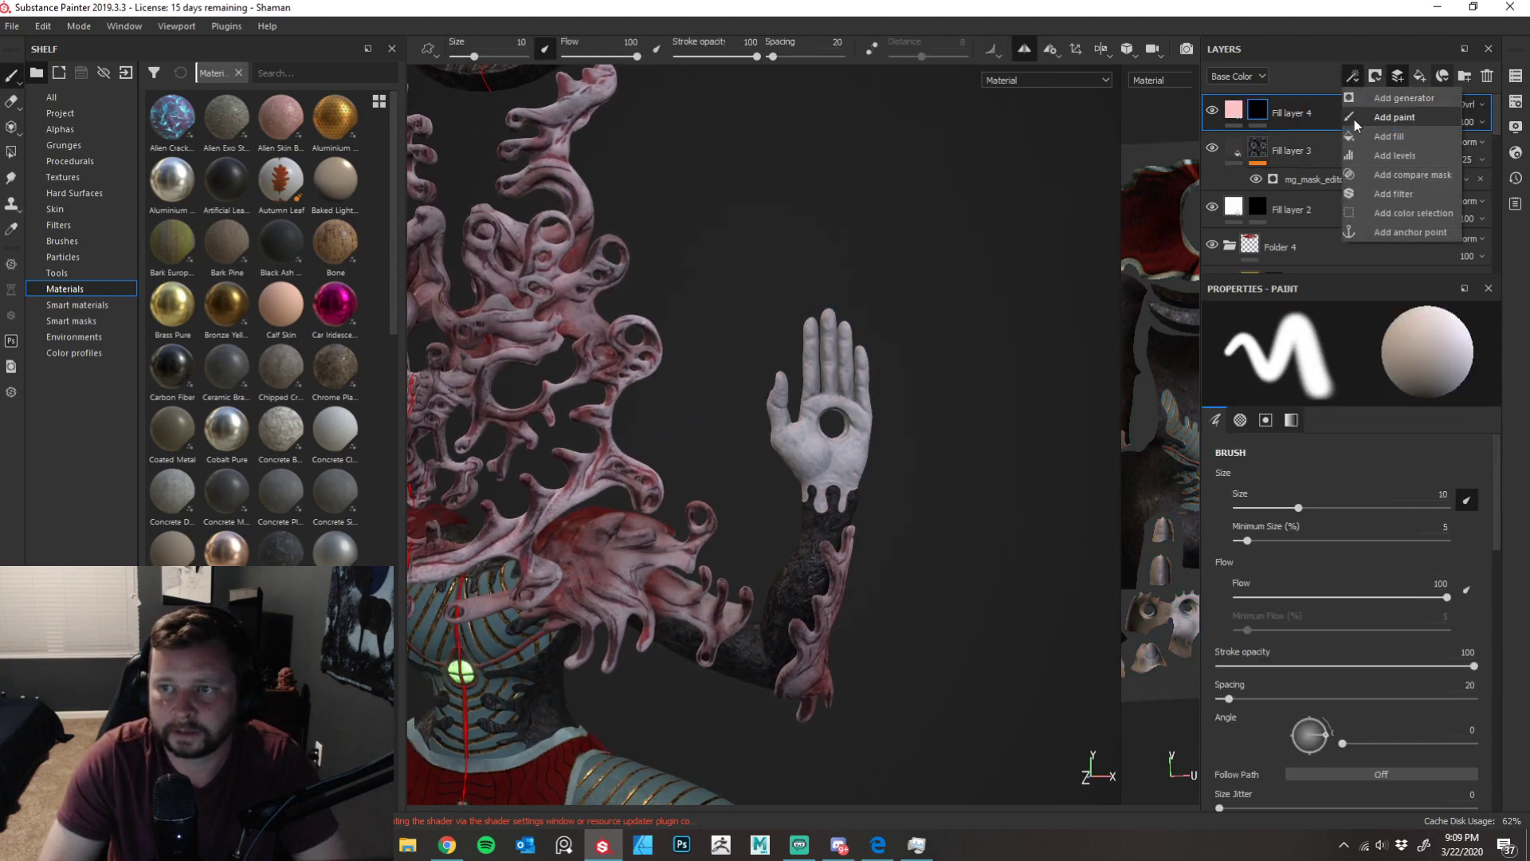
left_click(1371, 127)
- Choose the Cement 1 brush at size 7.31 and paint the pink tint onto the palm of the raised hand
mouse_move(1049, 308)
left_mouse_down("alt")
mouse_move(1007, 404)
mouse_move(895, 332)
left_mouse_up("alt")
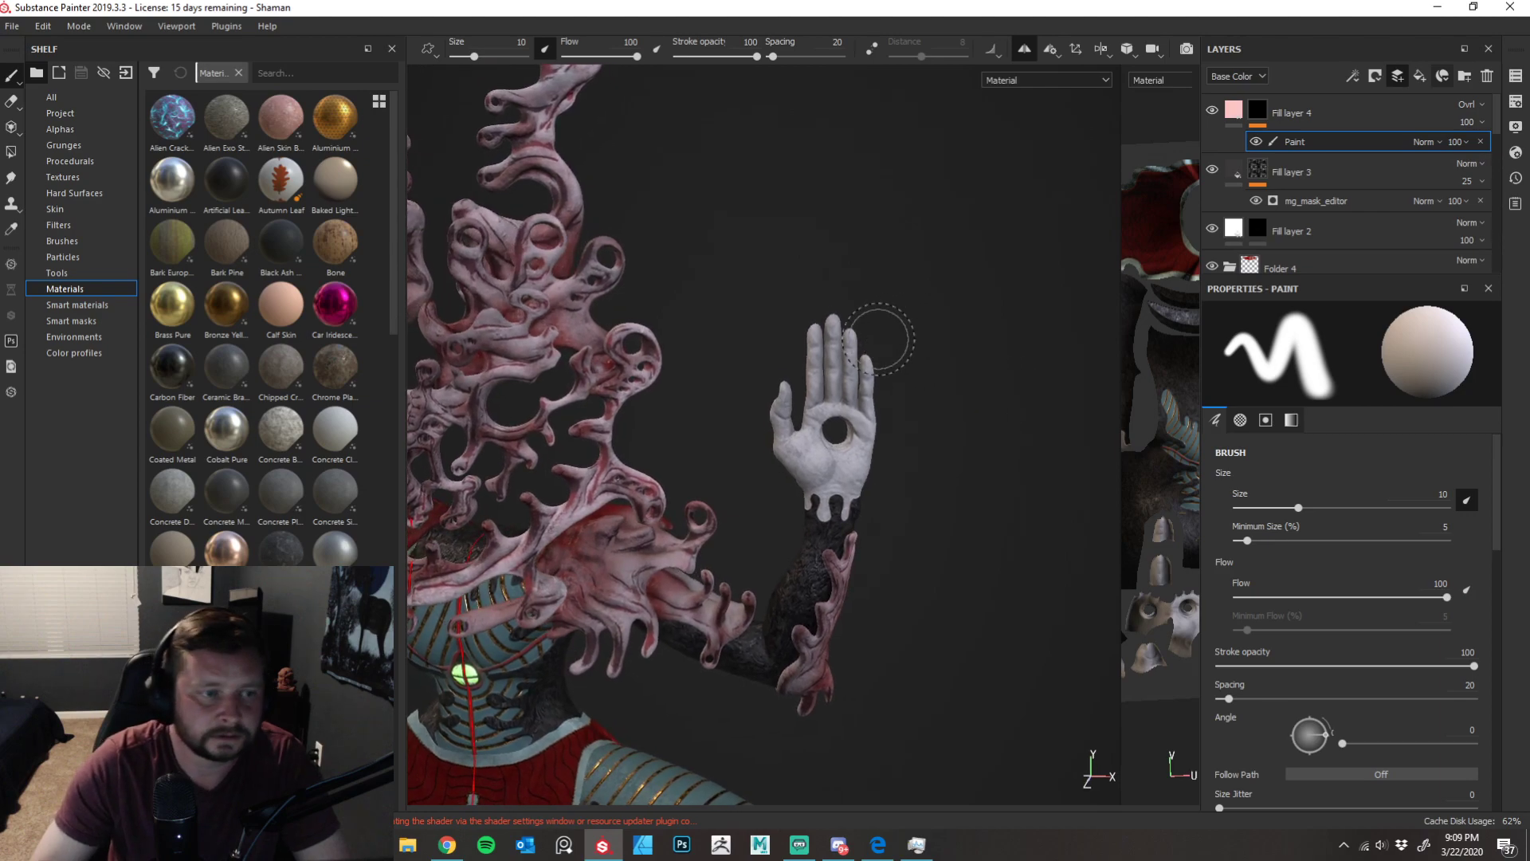
left_click(73, 242)
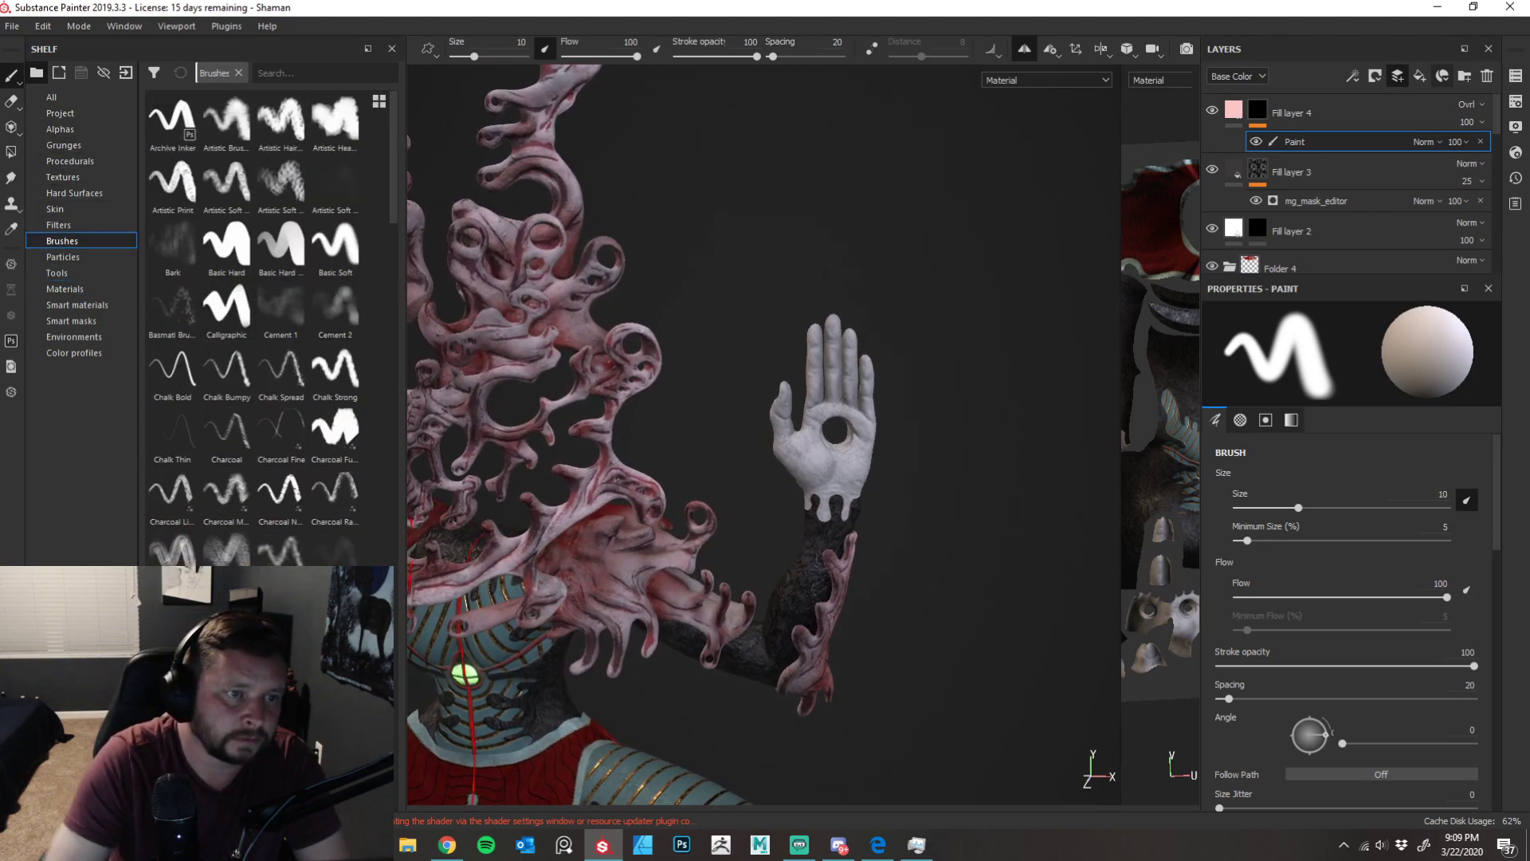
left_click(283, 307)
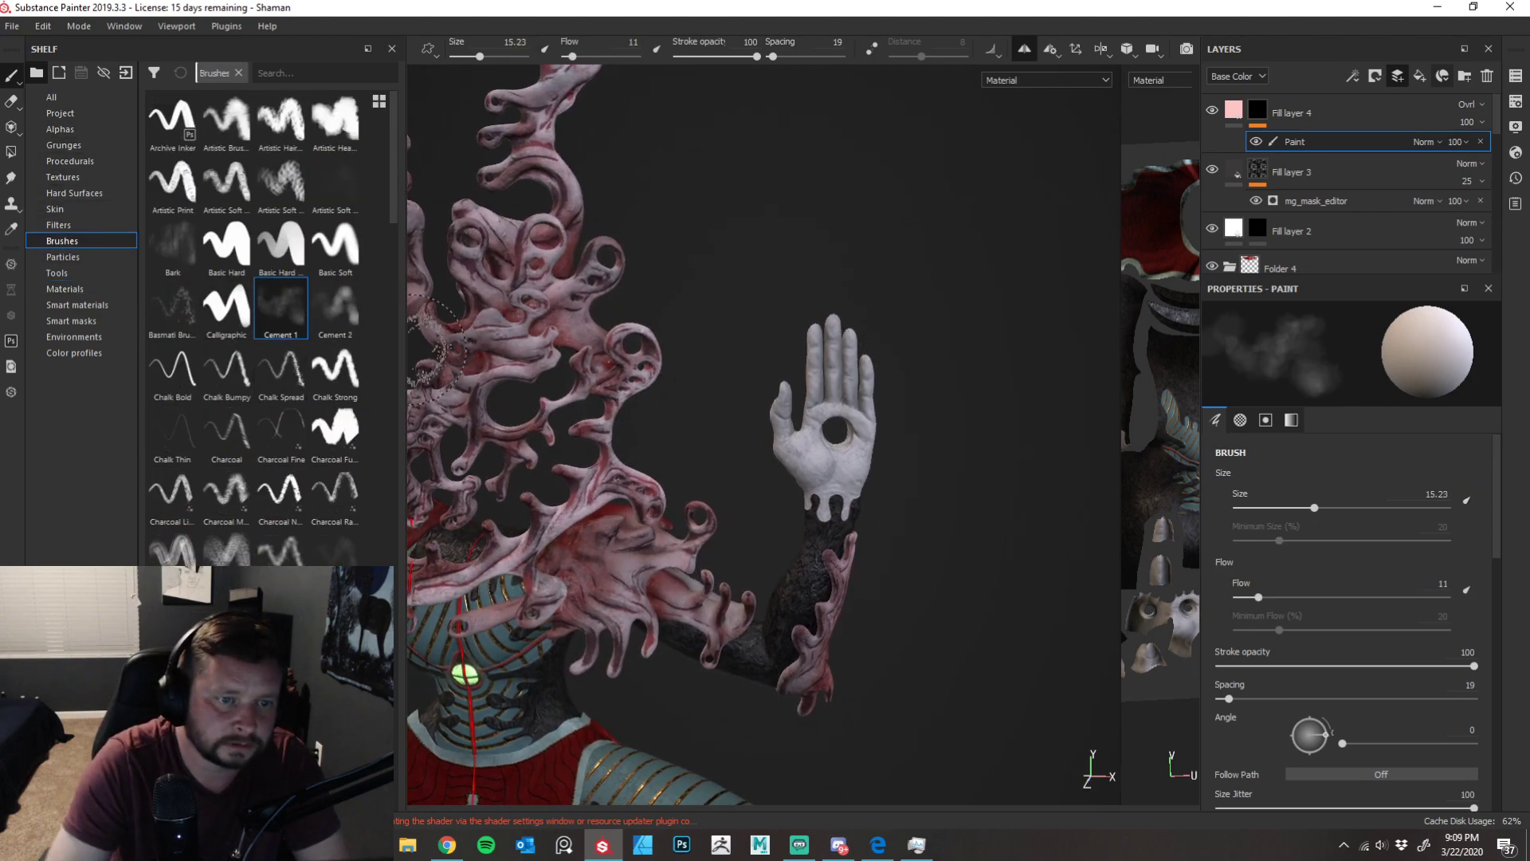
mouse_move(835, 443)
right_mouse_down("ctrl")
mouse_move(805, 442)
mouse_move(821, 443)
right_mouse_up("ctrl")
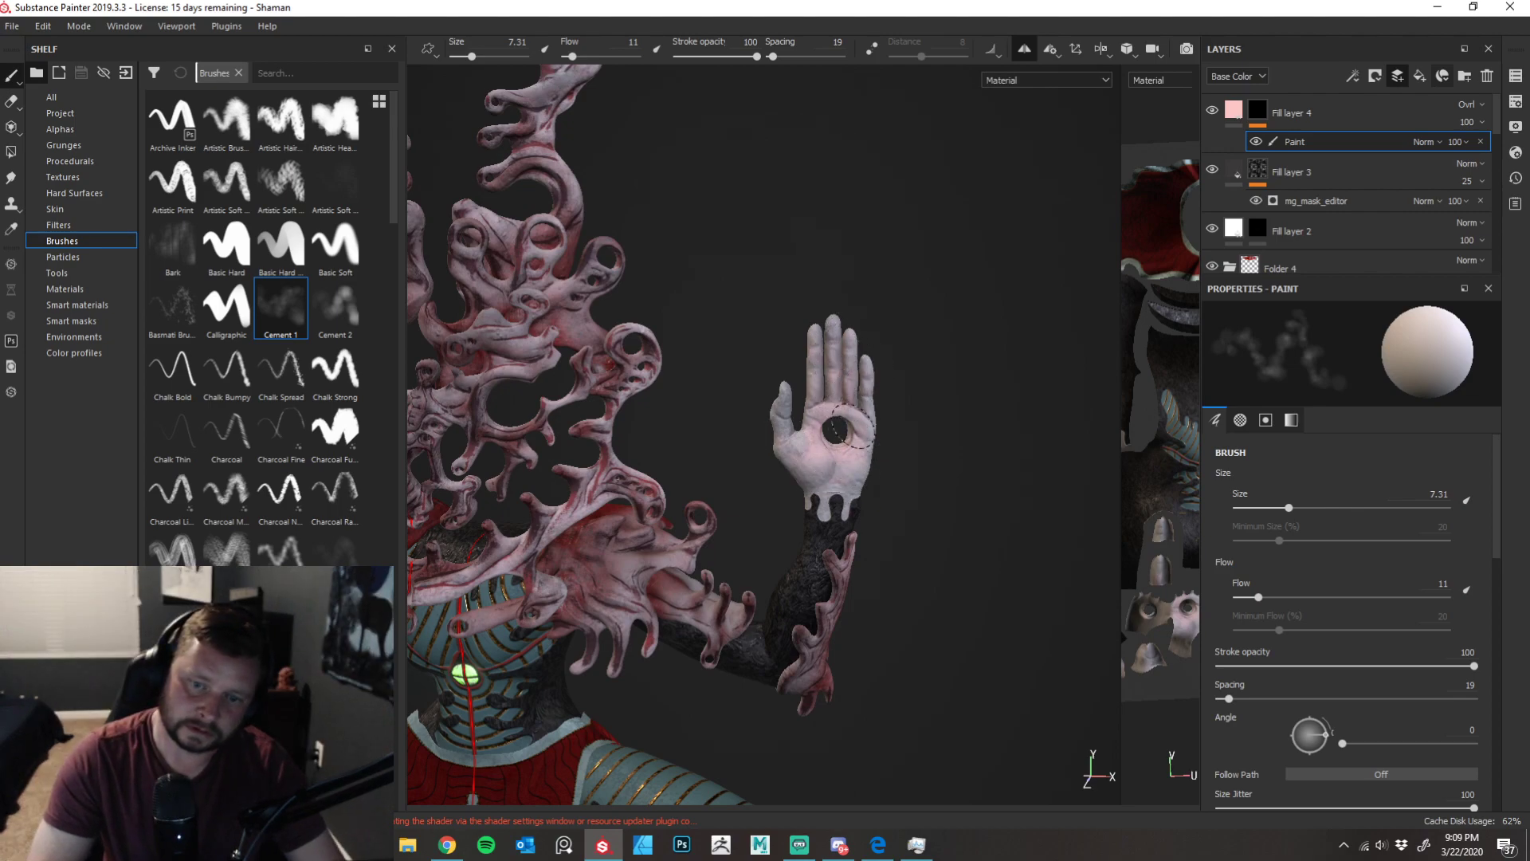
key("Delete")
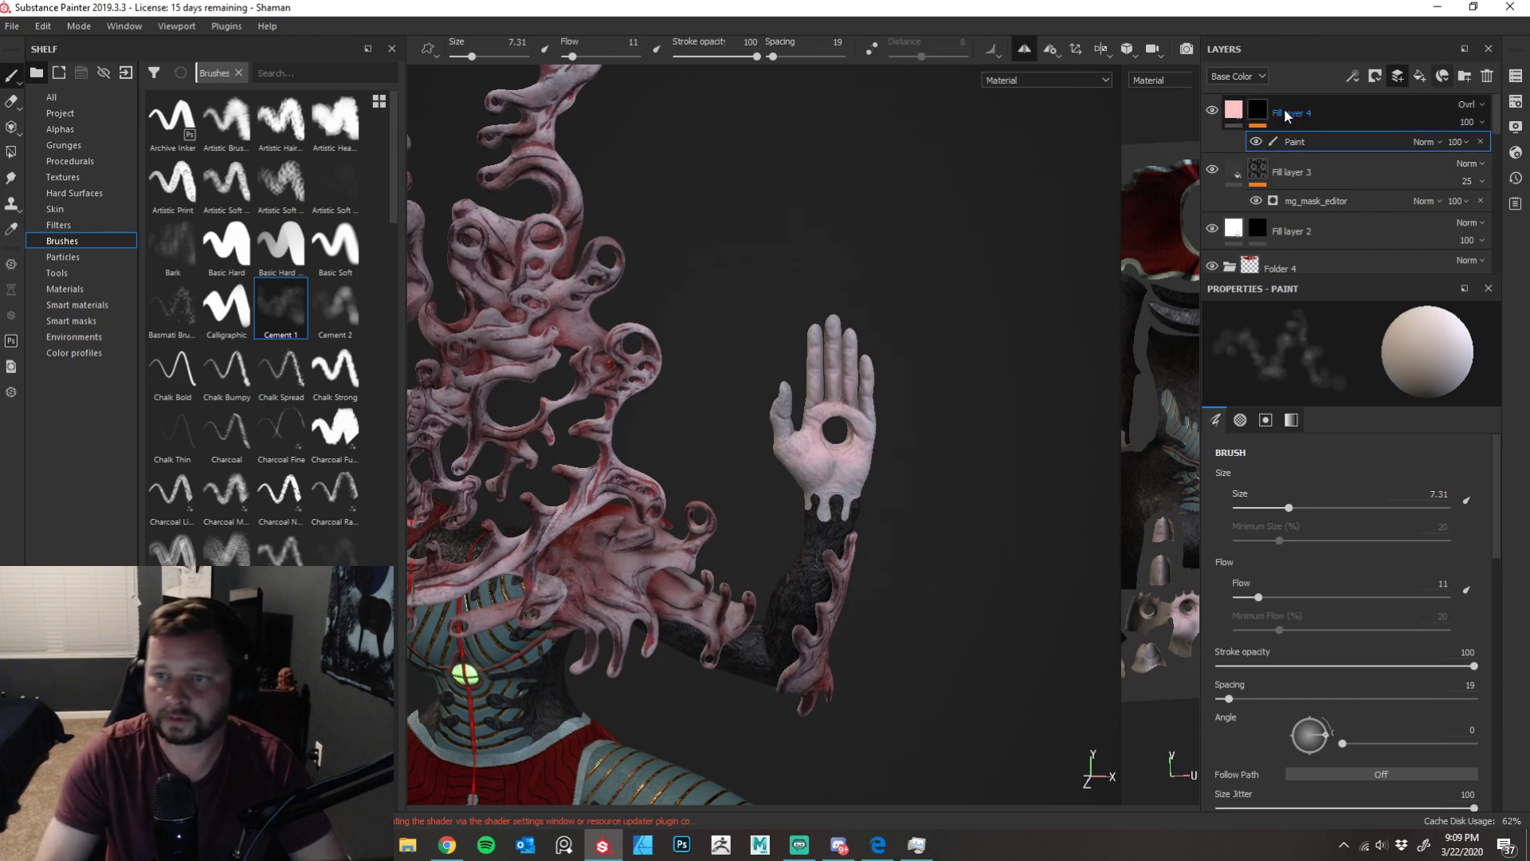
- Shift the base color of Fill layer 4 to a magenta pink (0.973, 0.559, 0.871)
left_click(1238, 106)
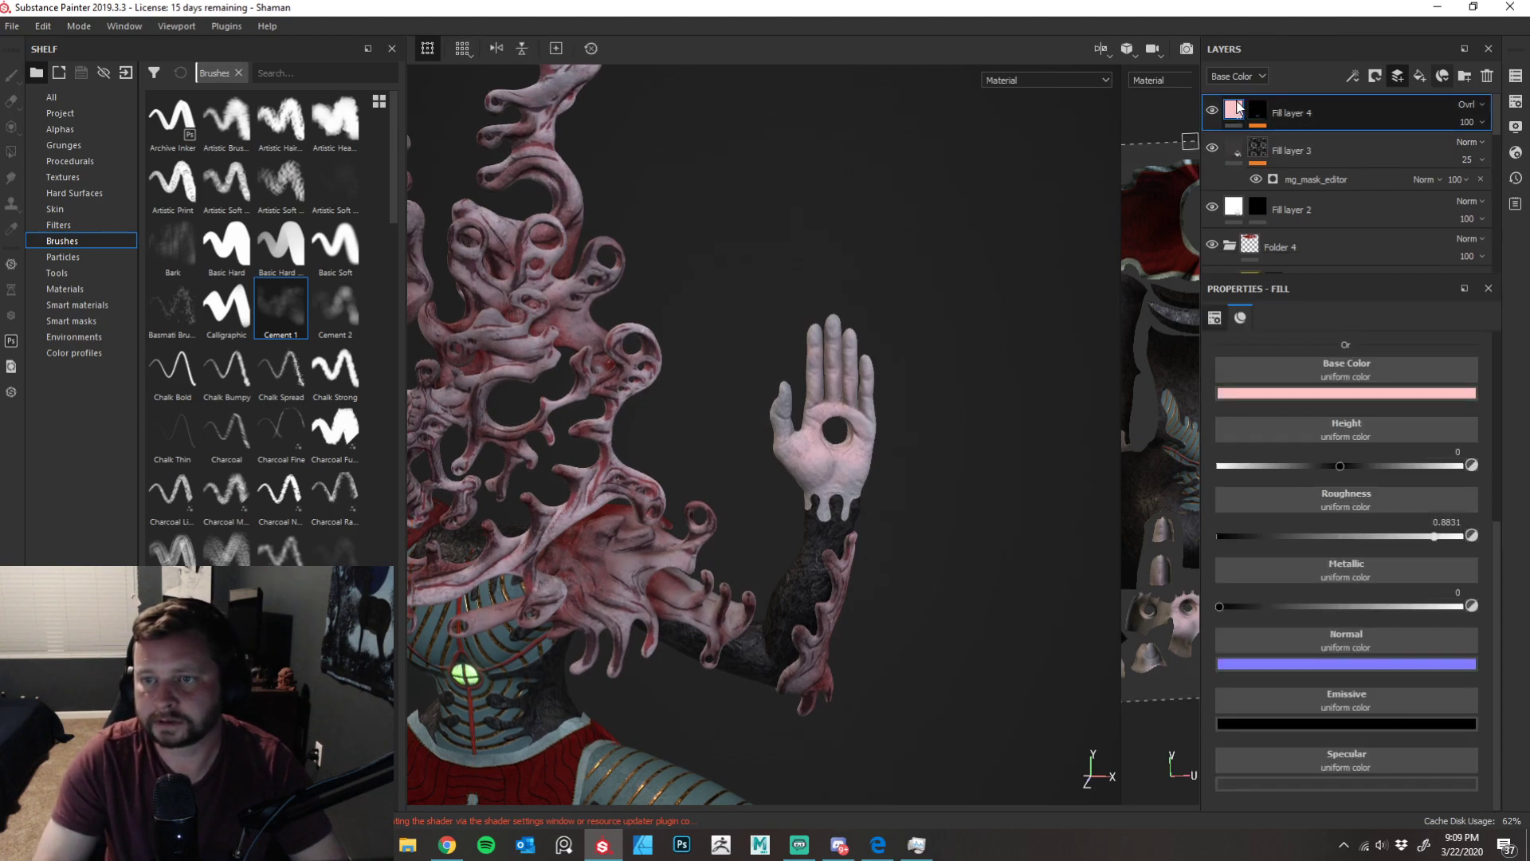
left_click(1331, 393)
left_click_drag(1448, 555, 1451, 443)
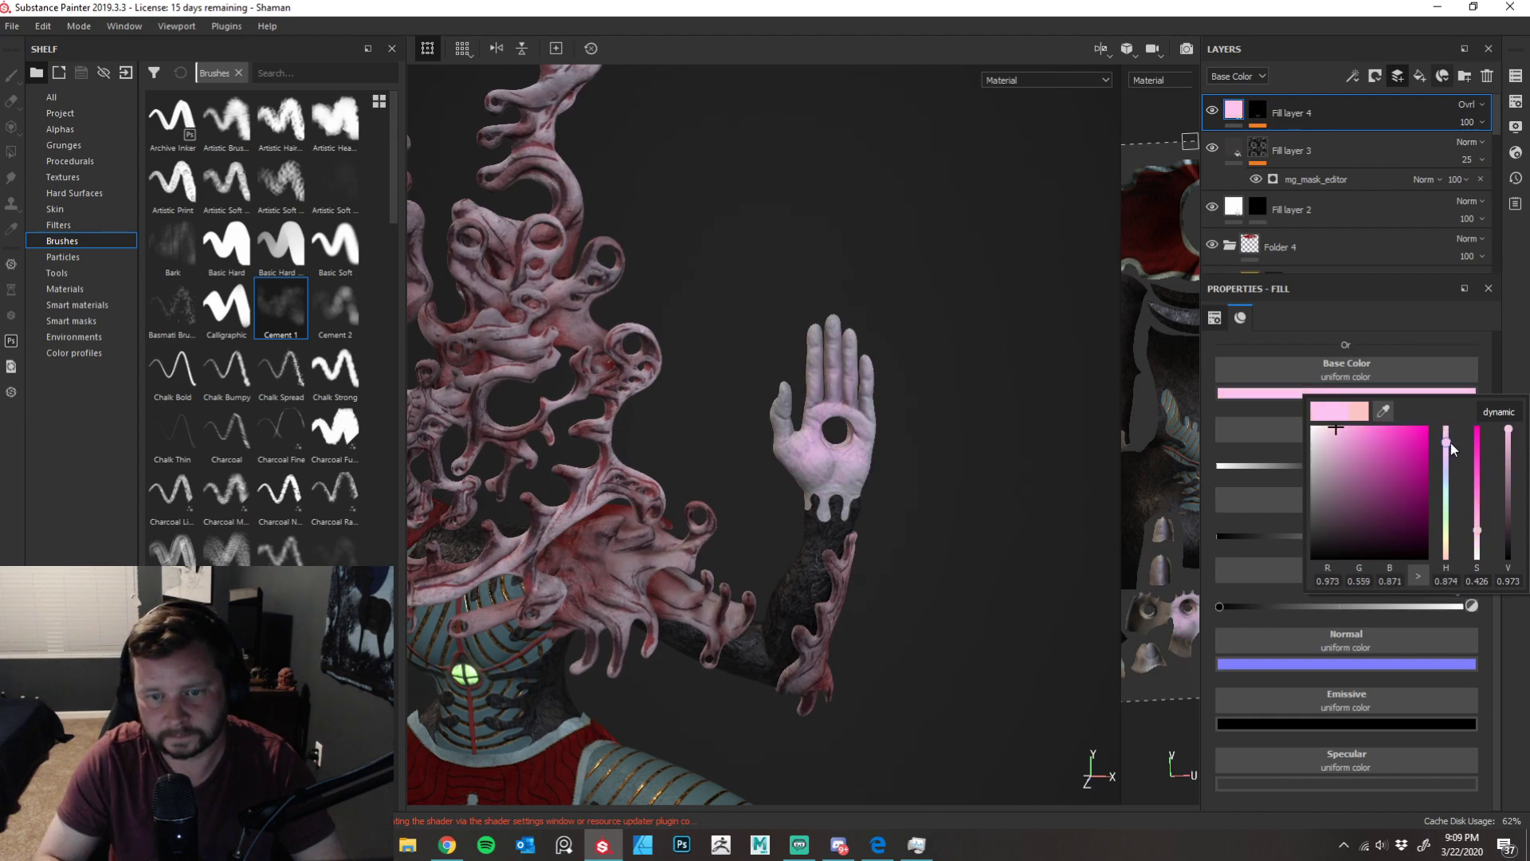
left_click(843, 461)
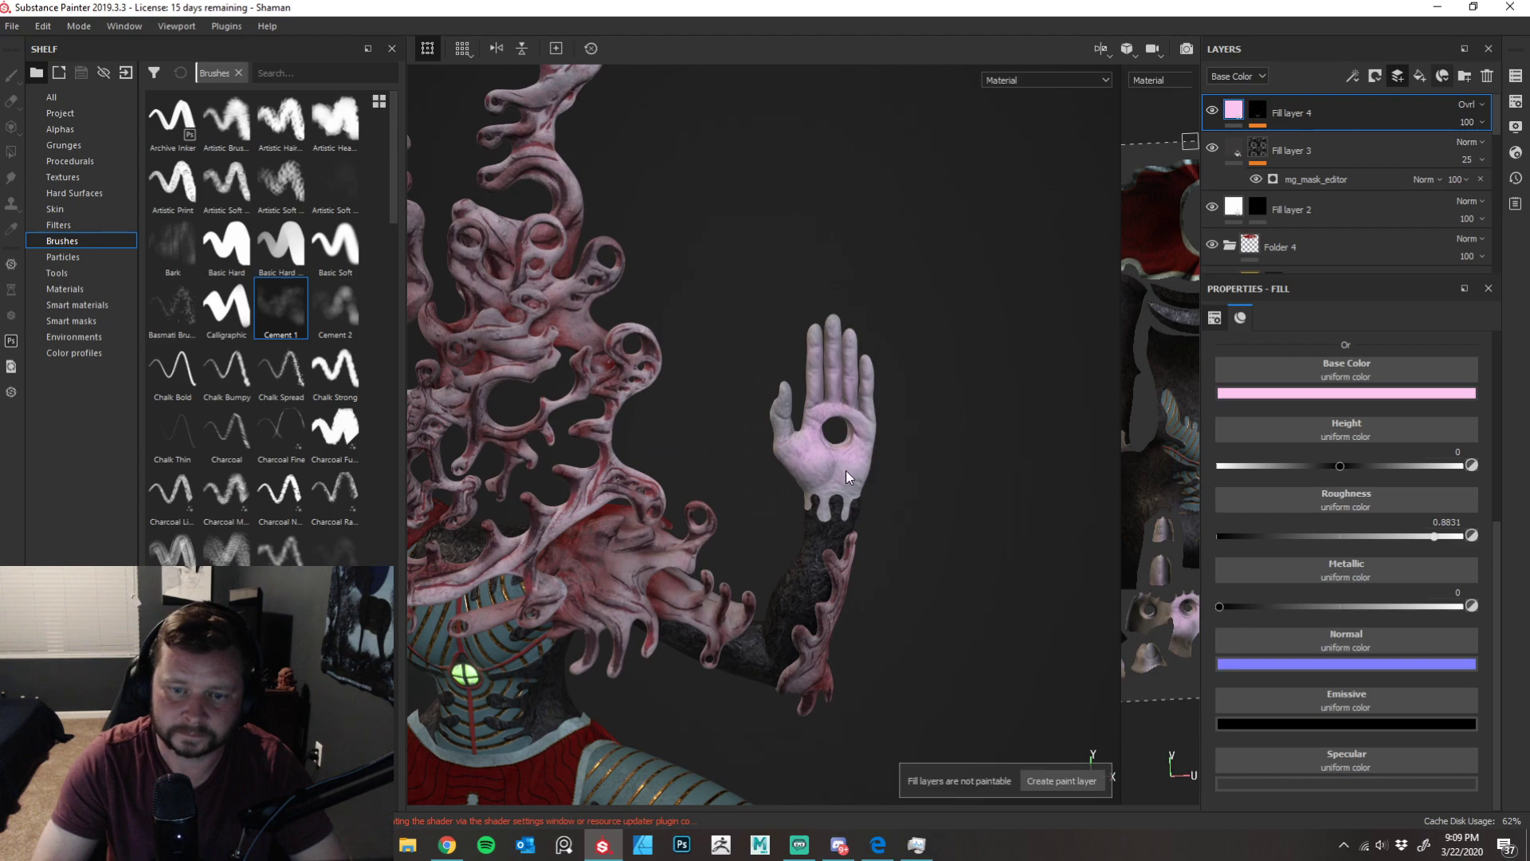
- Paint on the mask of Fill layer 4 with the Cement 1 brush to tint the fingers and both feet
left_click(1257, 112)
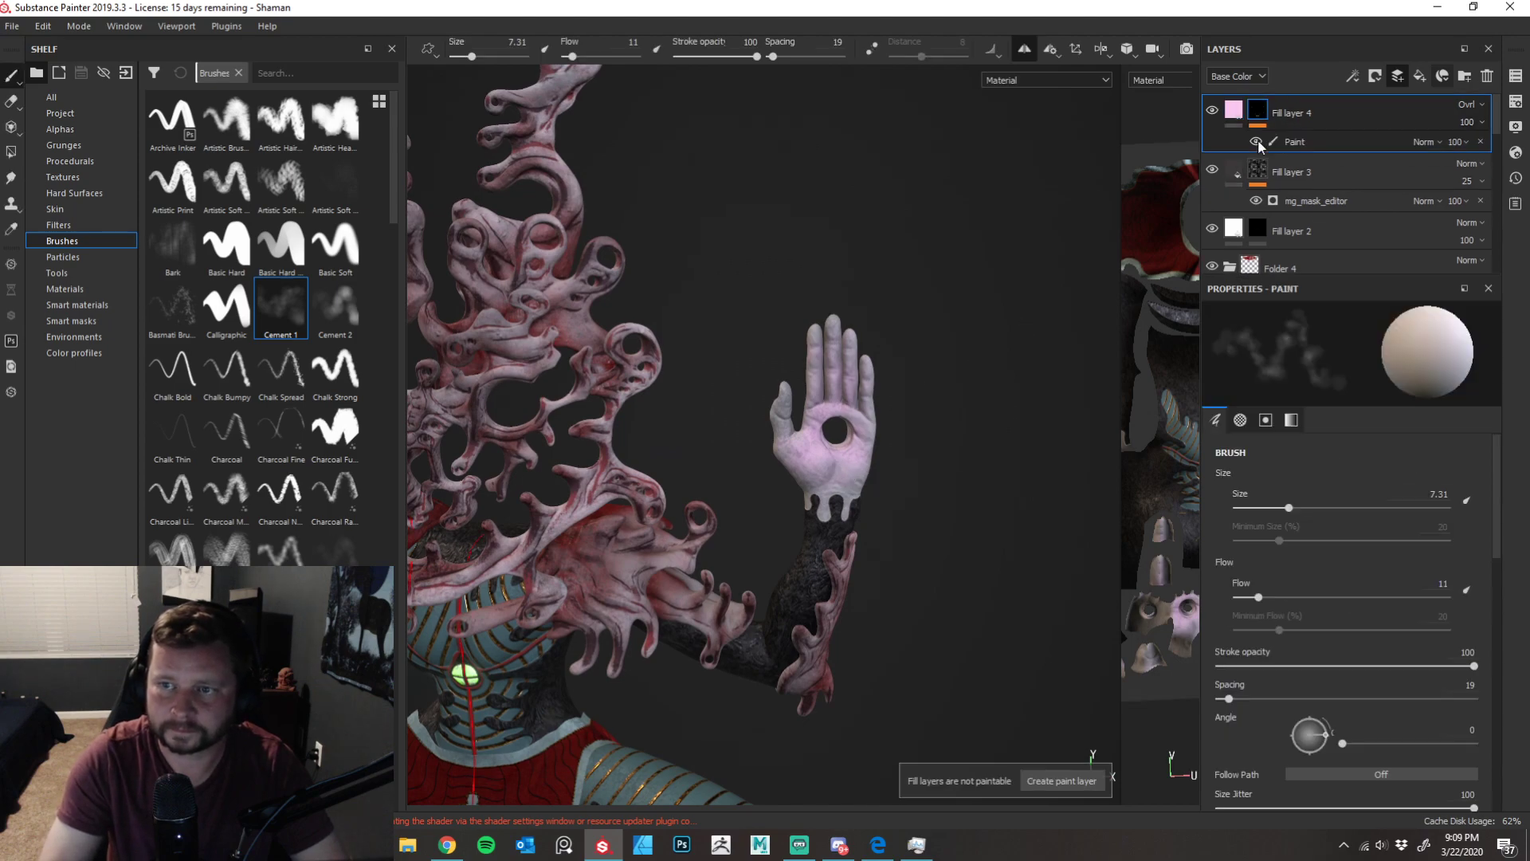
left_click(1293, 144)
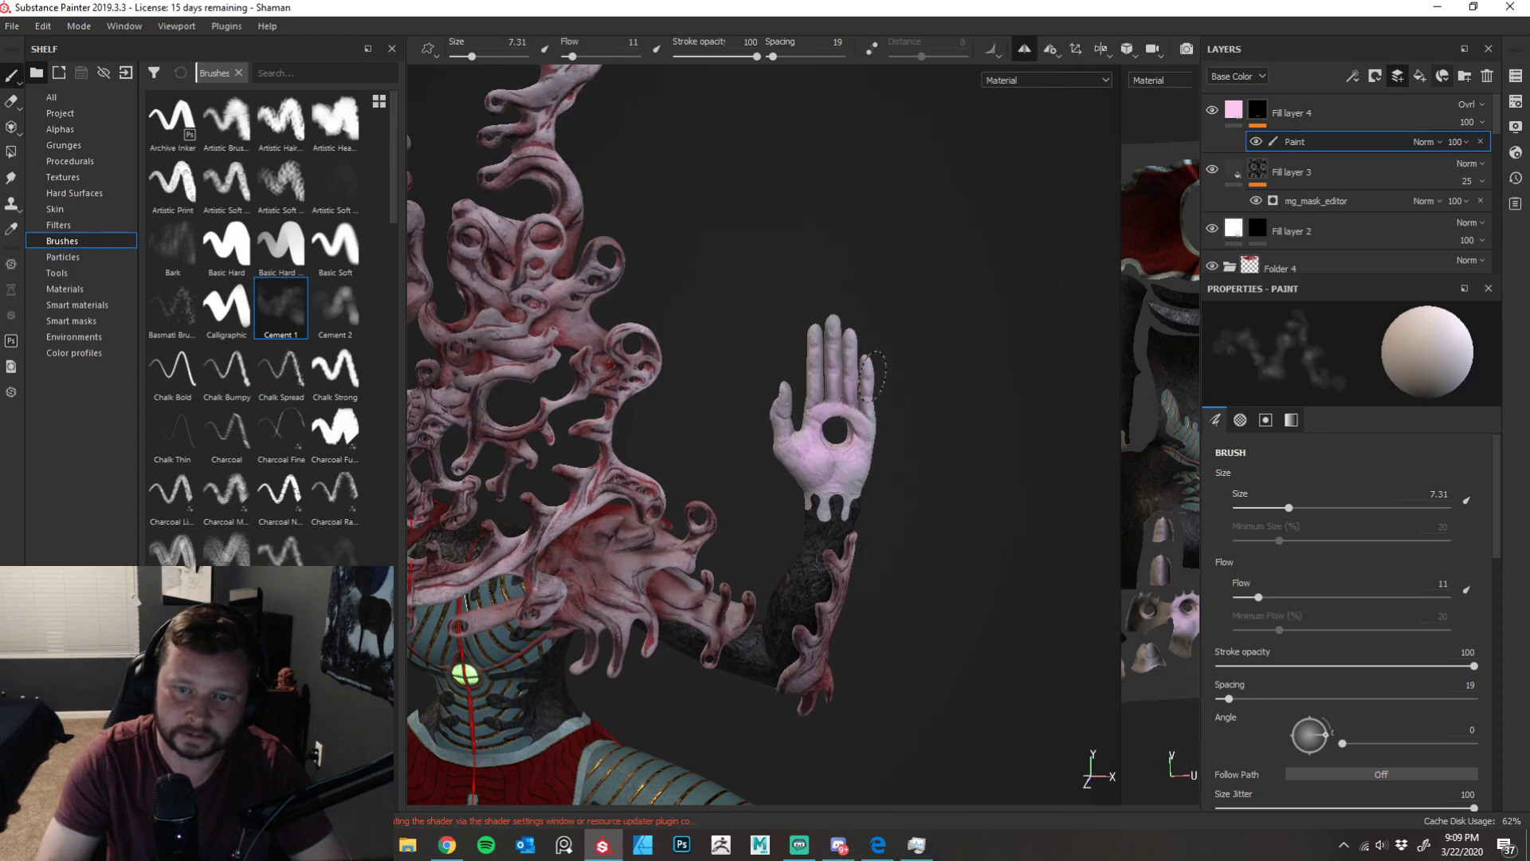
mouse_move(1001, 485)
left_mouse_down("ctrl+alt")
mouse_move(1022, 253)
mouse_move(1043, 244)
mouse_move(853, 632)
mouse_move(876, 634)
left_mouse_up("ctrl+alt")
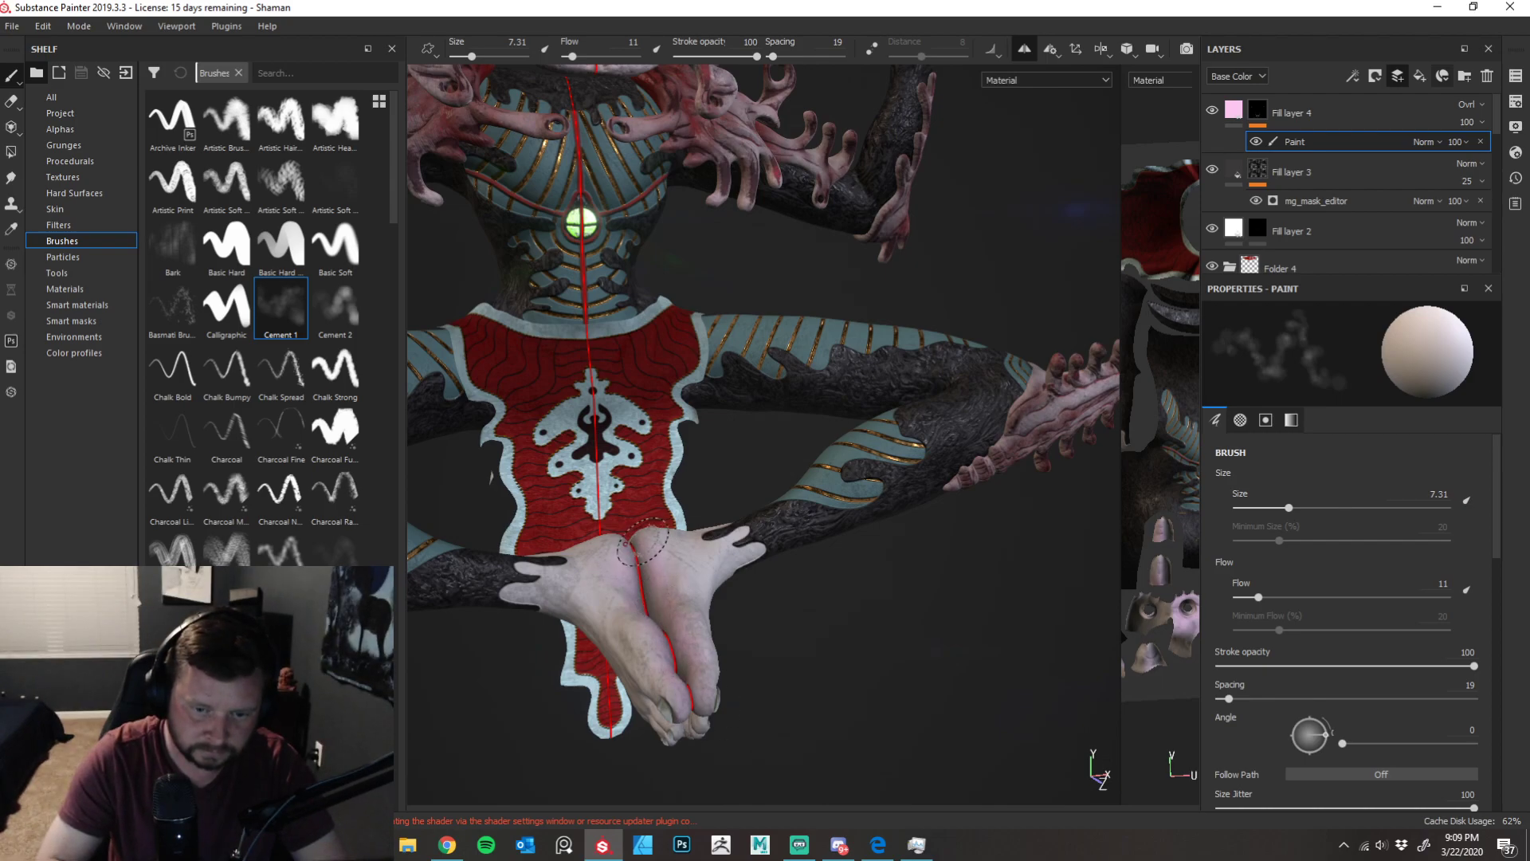
mouse_move(827, 690)
left_mouse_down("ctrl+alt")
mouse_move(761, 671)
mouse_move(539, 661)
mouse_move(719, 628)
mouse_move(726, 485)
left_mouse_up("ctrl+alt")
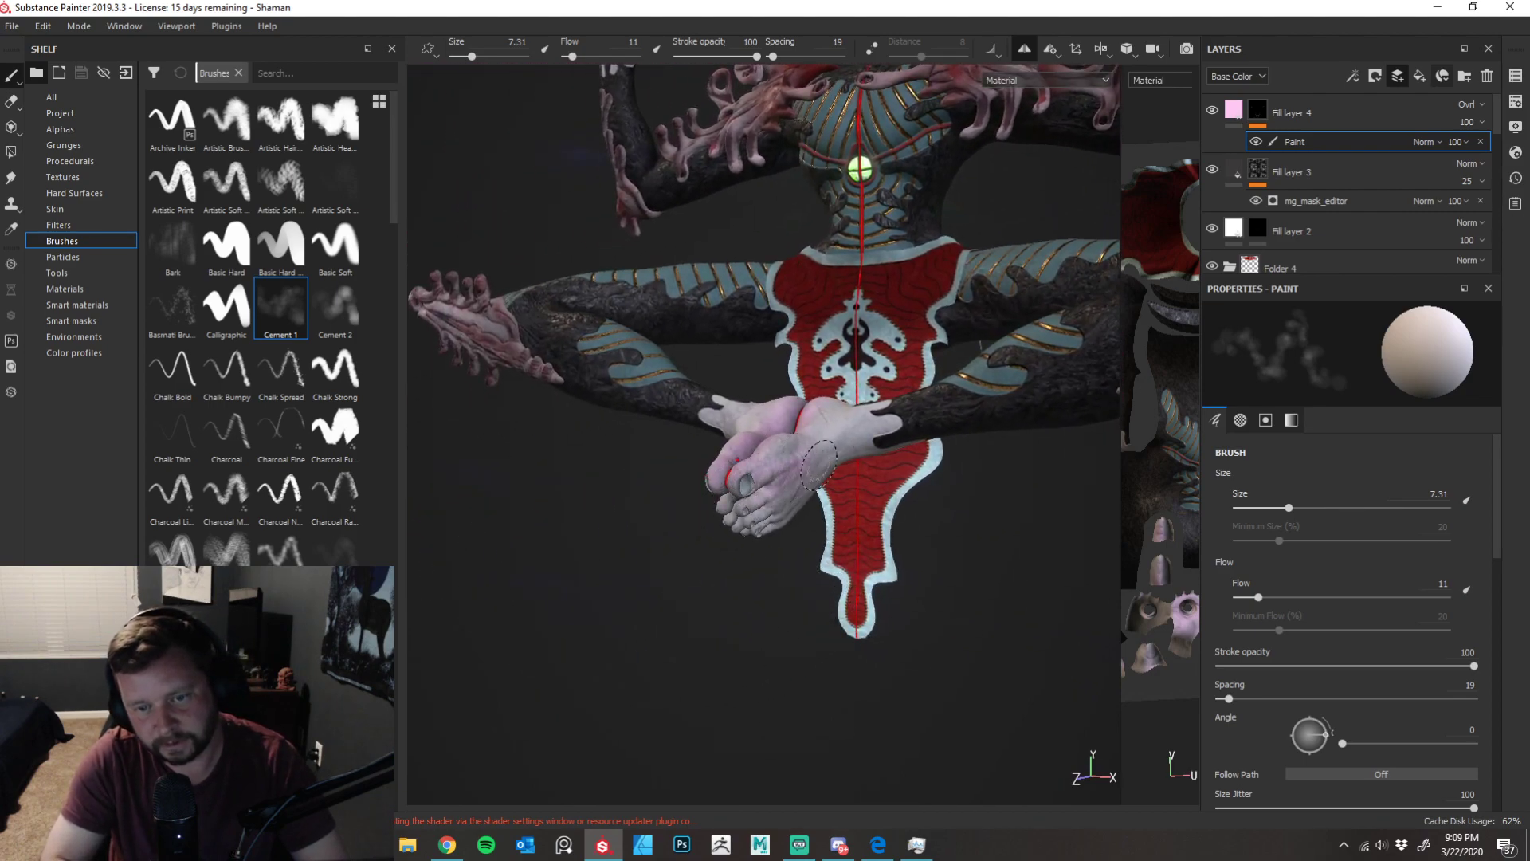
mouse_move(836, 534)
left_mouse_down("ctrl+alt")
mouse_move(738, 608)
mouse_move(720, 483)
left_mouse_up("ctrl+alt")
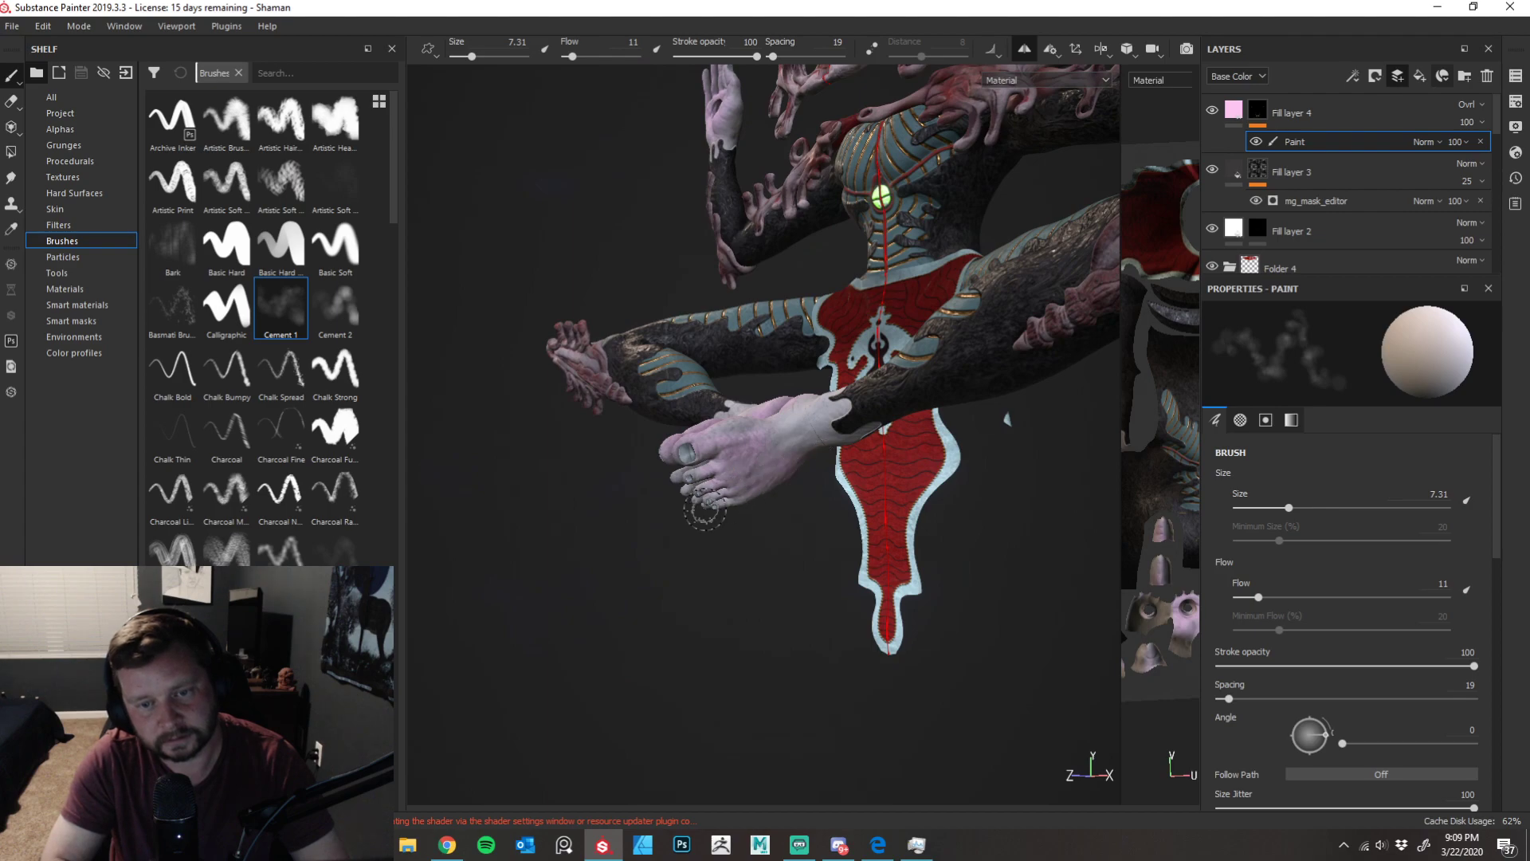
- Try a more purple hue for the base color of Fill layer 4, and return it to a light salmon pink
left_click(1480, 141)
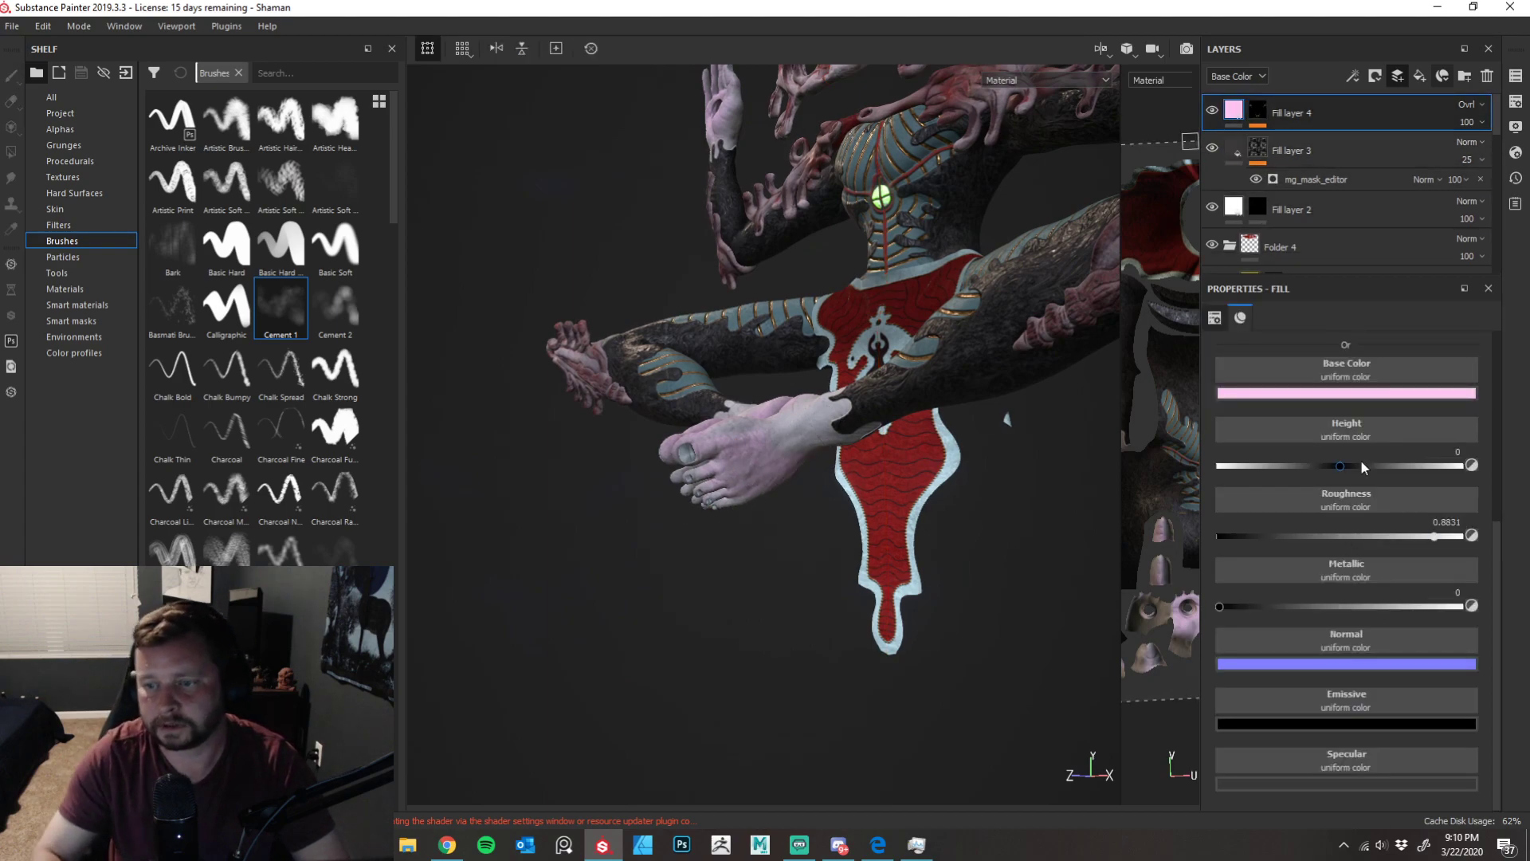
left_click(1347, 393)
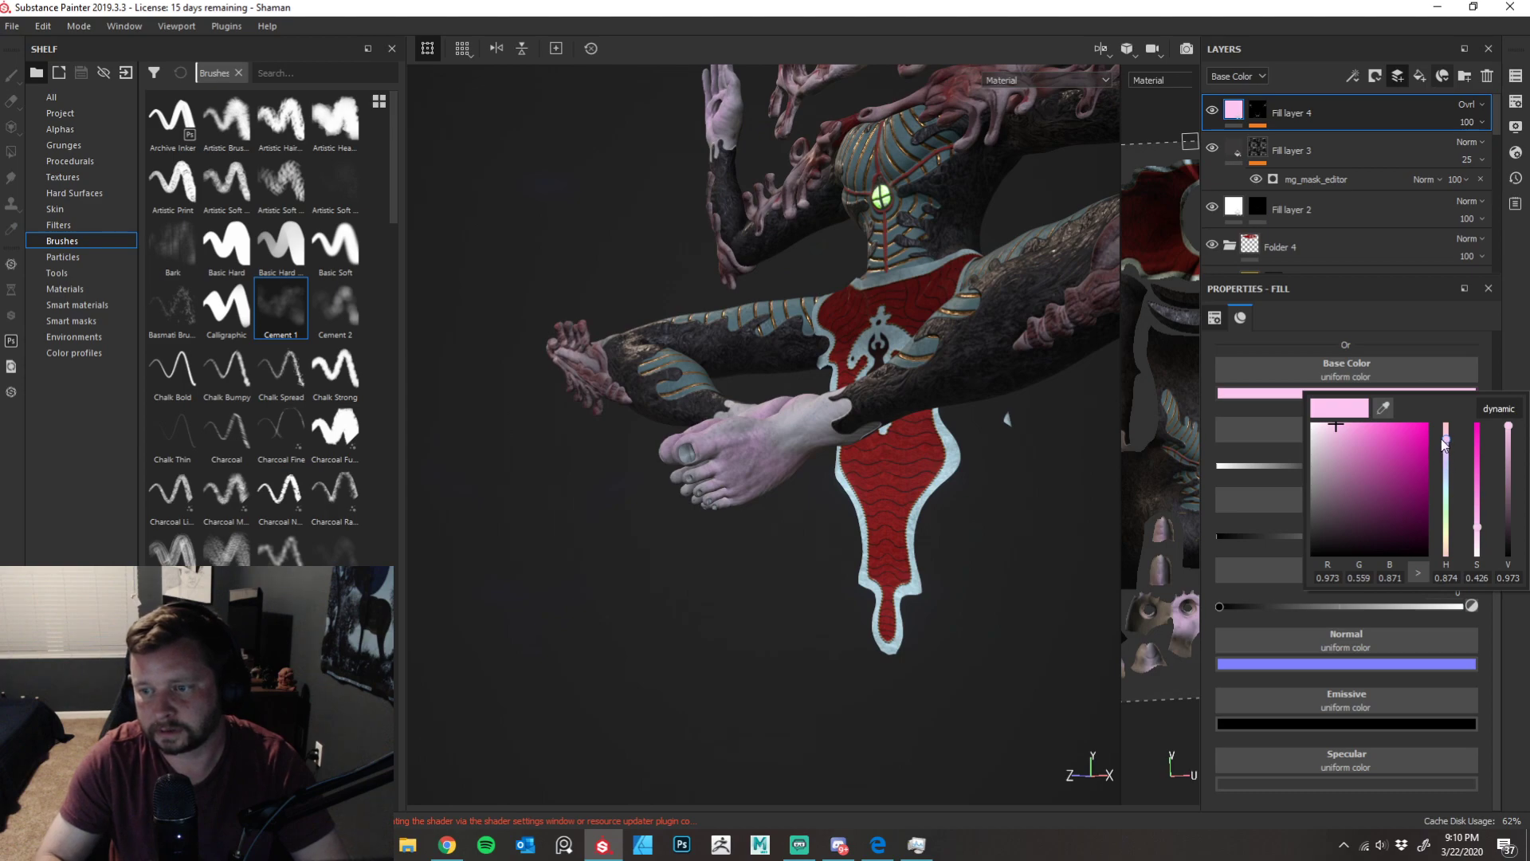
left_click_drag(1447, 436, 1447, 451)
left_click_drag(875, 724, 916, 721, "alt")
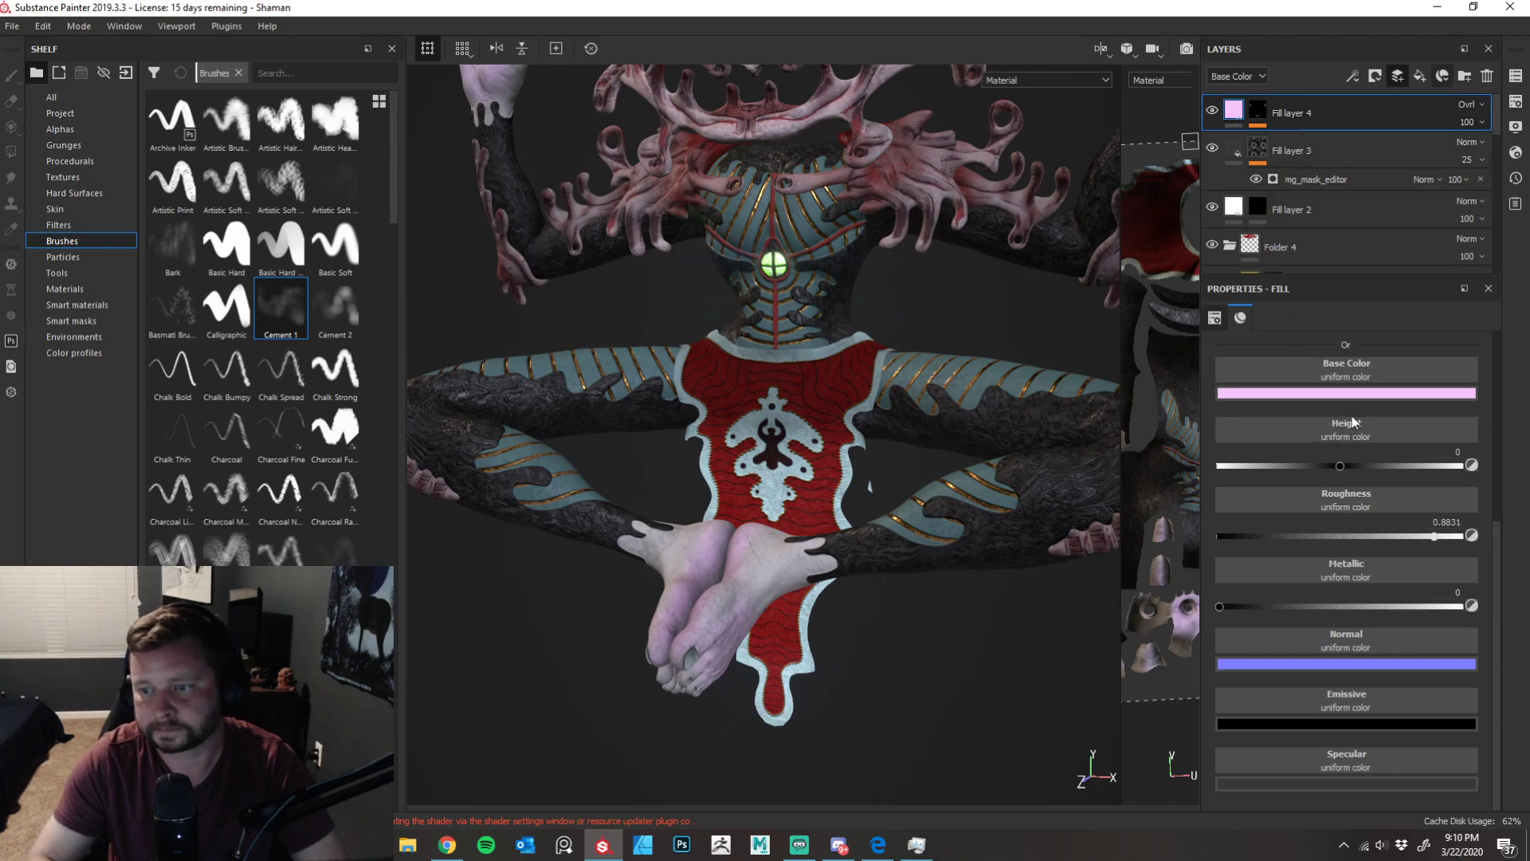
left_click(1362, 393)
left_click_drag(1448, 452, 1444, 434)
- Examine the tinted hands and feet and the whole figure from several angles and distances
left_click_drag(919, 682, 952, 711, "alt")
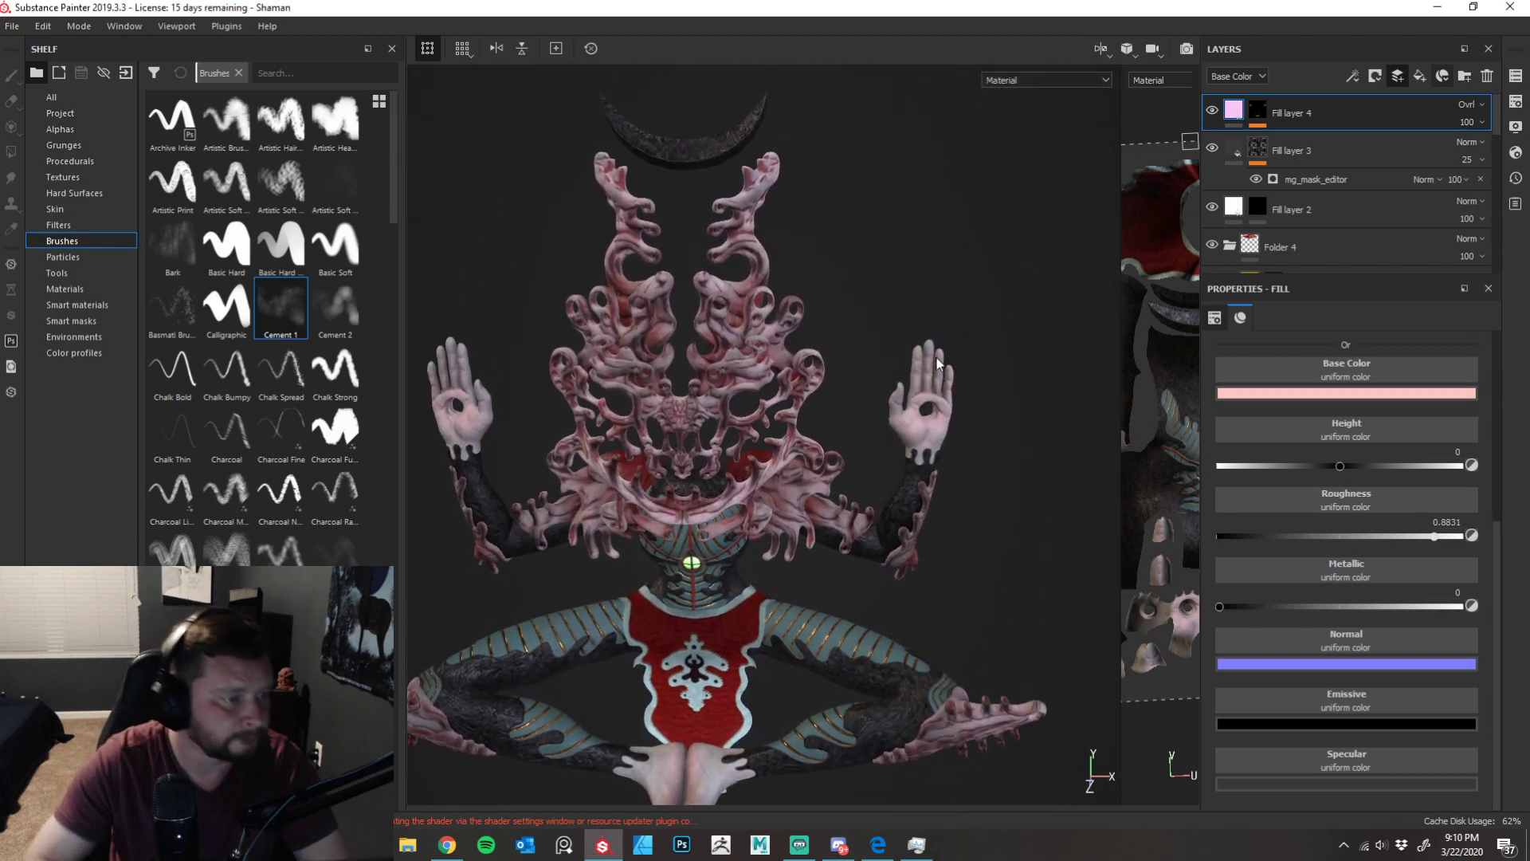
left_click_drag(982, 458, 1044, 365, "alt")
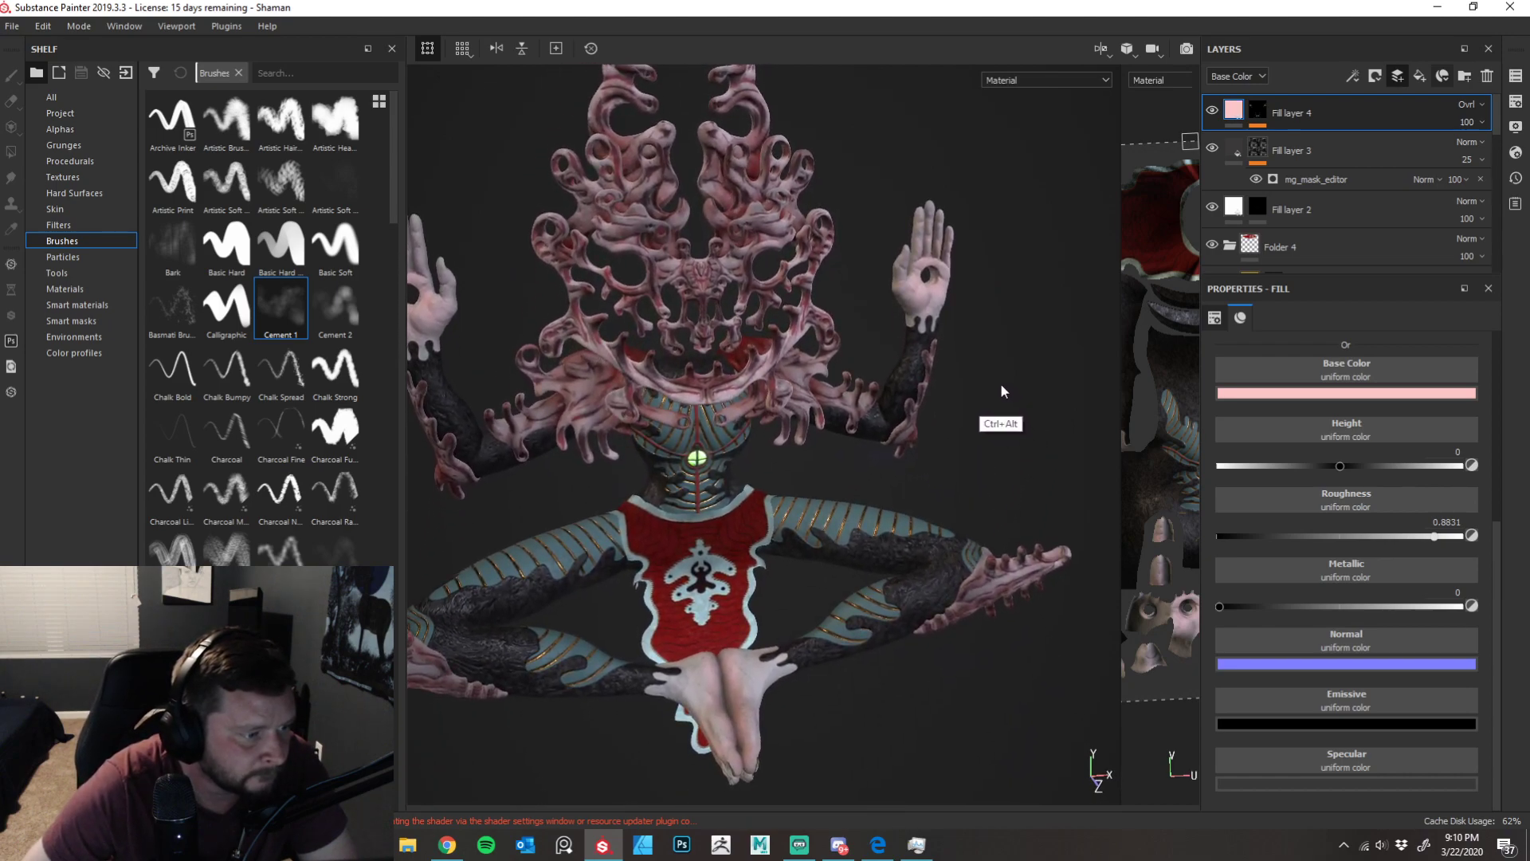
left_click_drag(954, 375, 1054, 392, "alt")
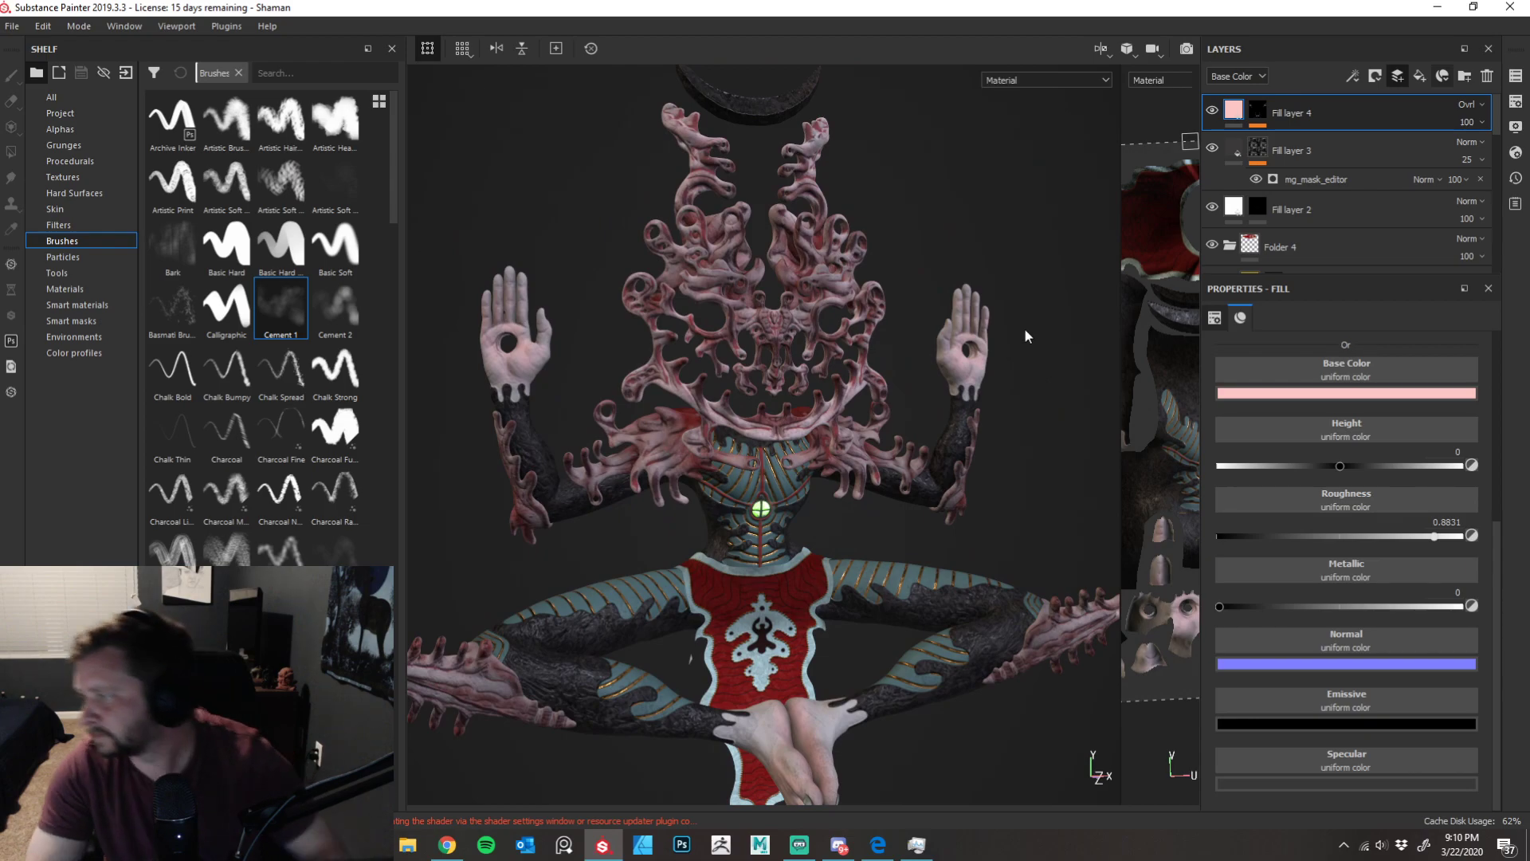
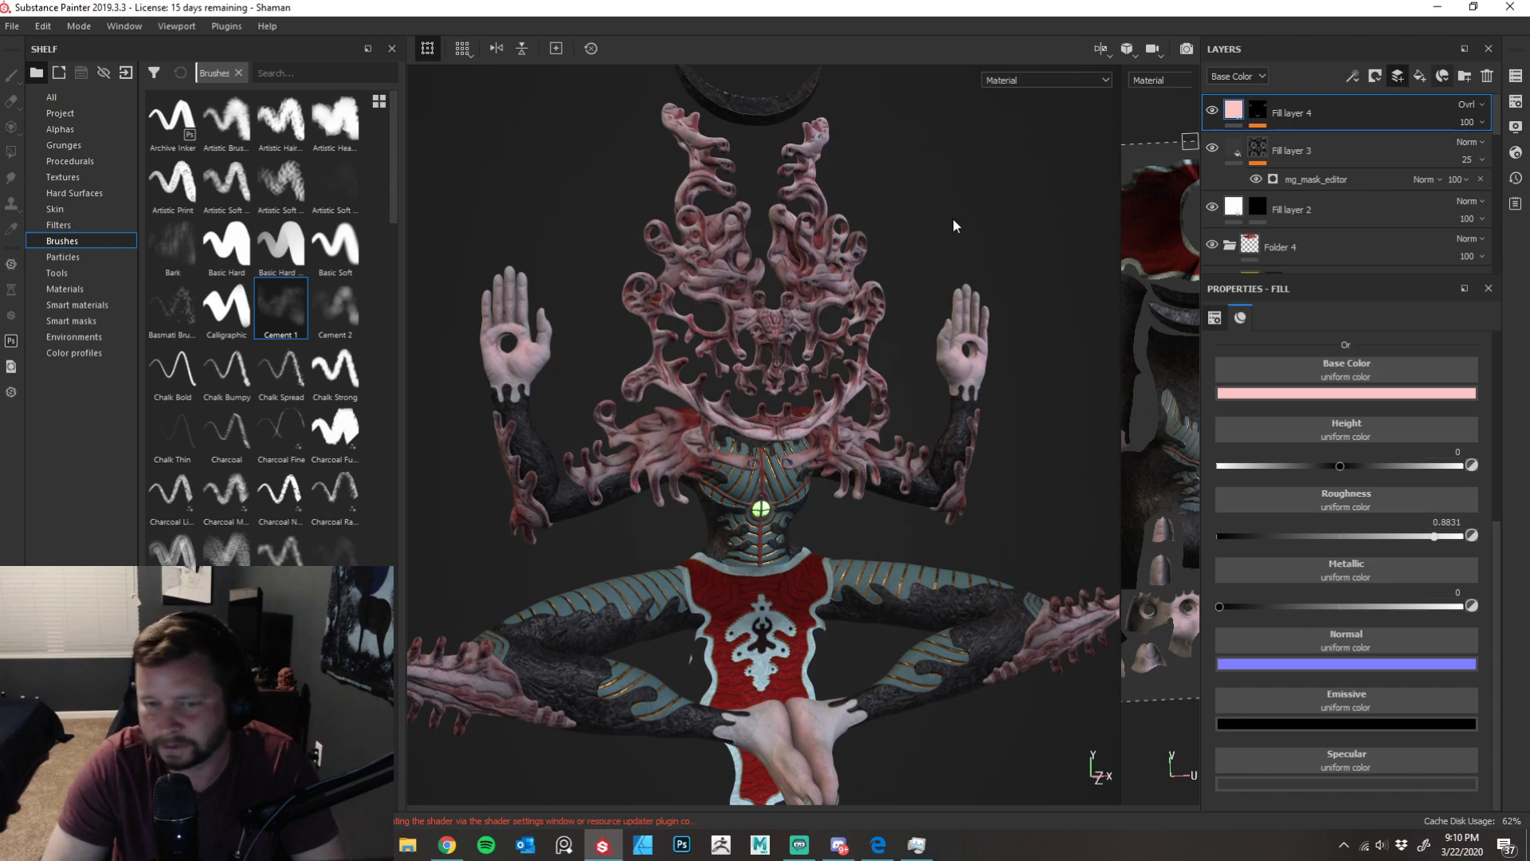
left_click_drag(980, 214, 939, 97, "alt")
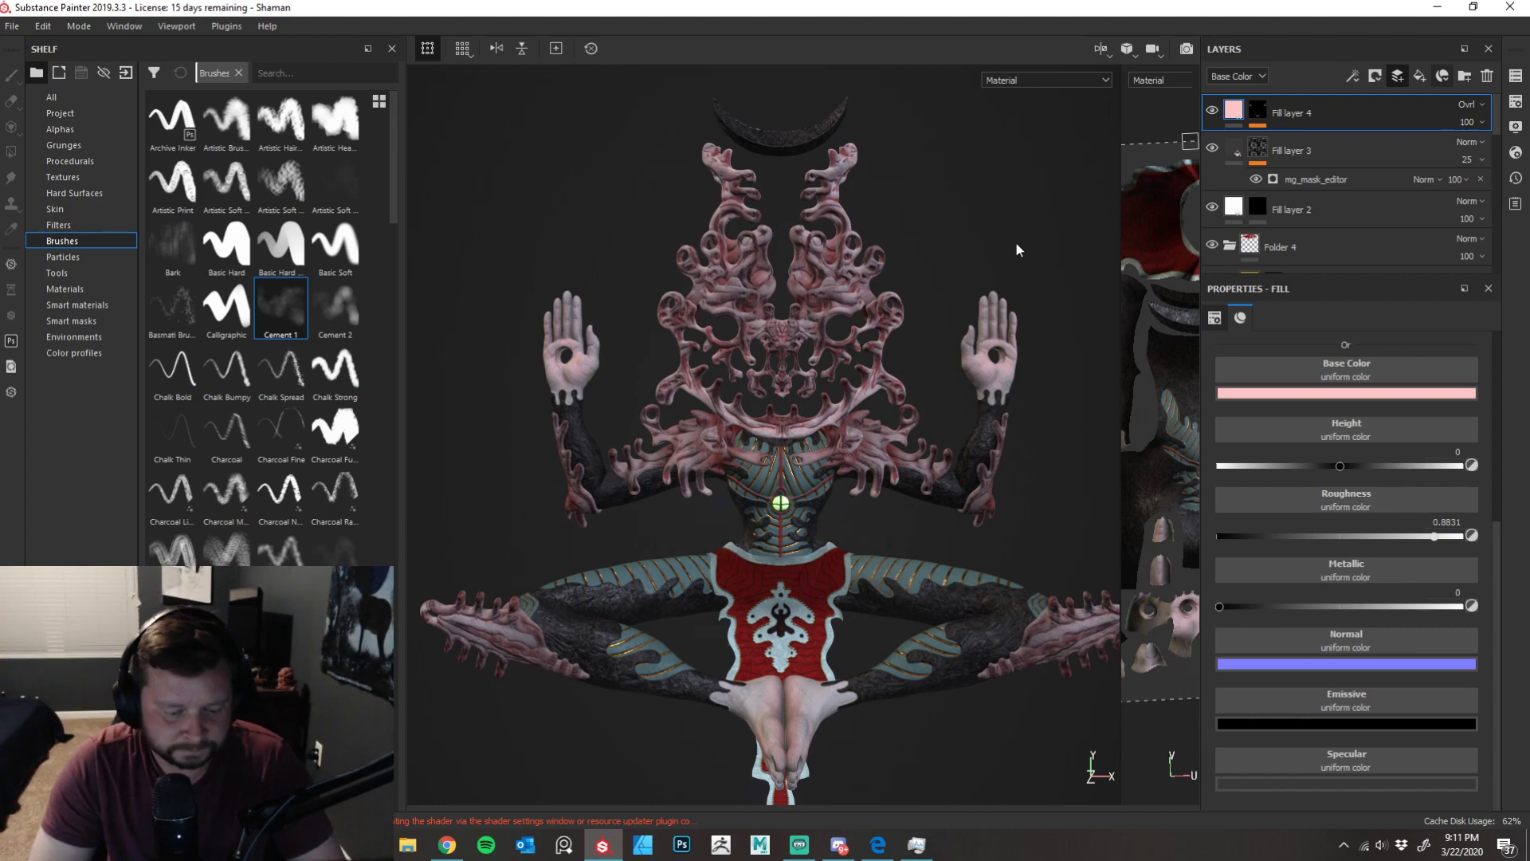
left_click_drag(1003, 166, 906, 314, "alt")
right_click_drag(905, 314, 993, 289, "alt")
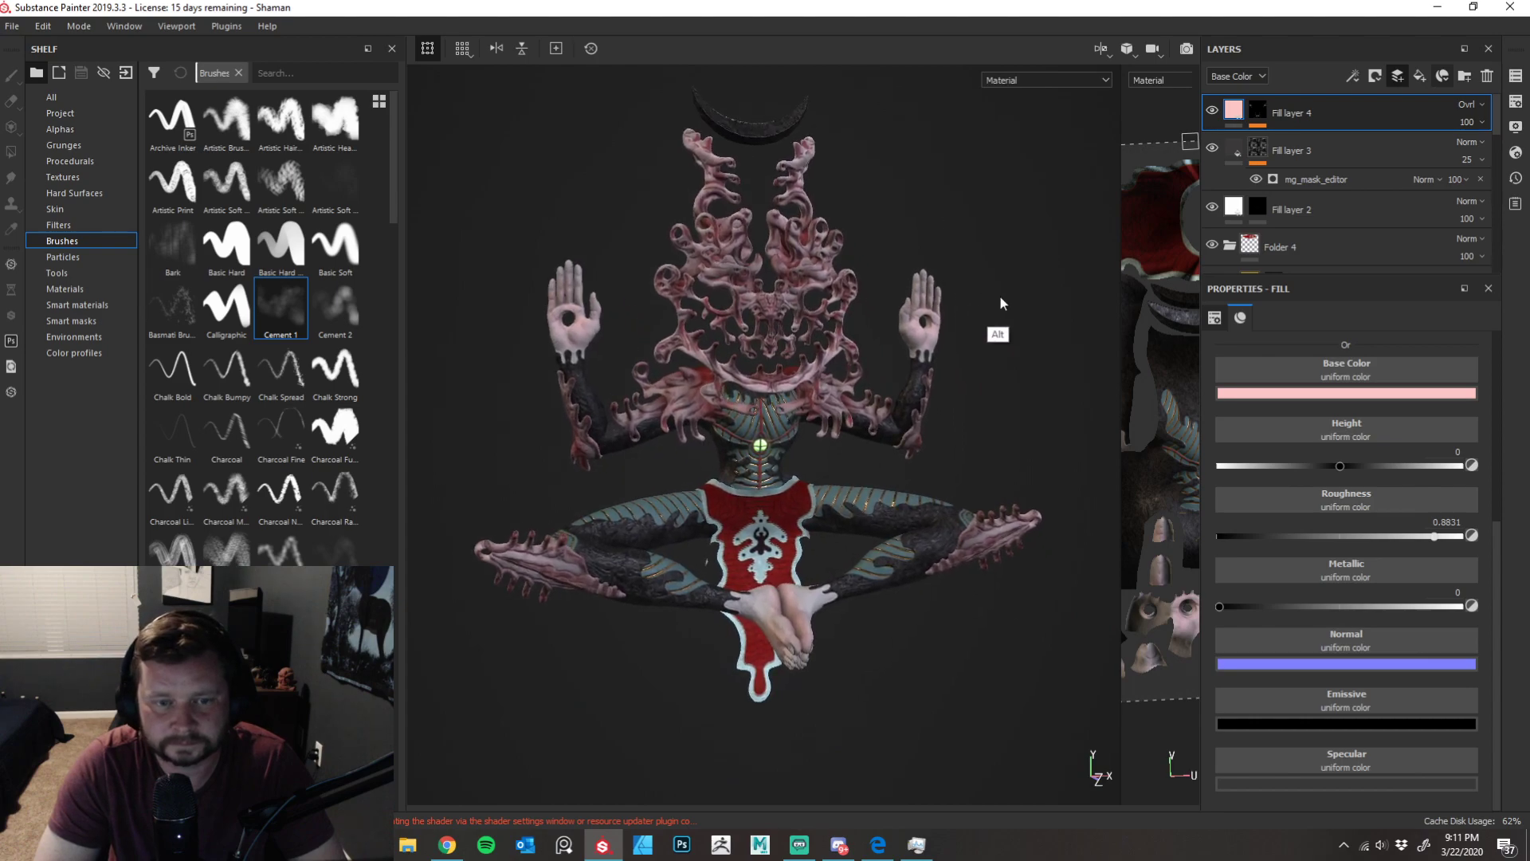
mouse_move(1022, 335)
left_mouse_down("alt")
mouse_move(967, 353)
mouse_move(993, 345)
left_mouse_up("alt")
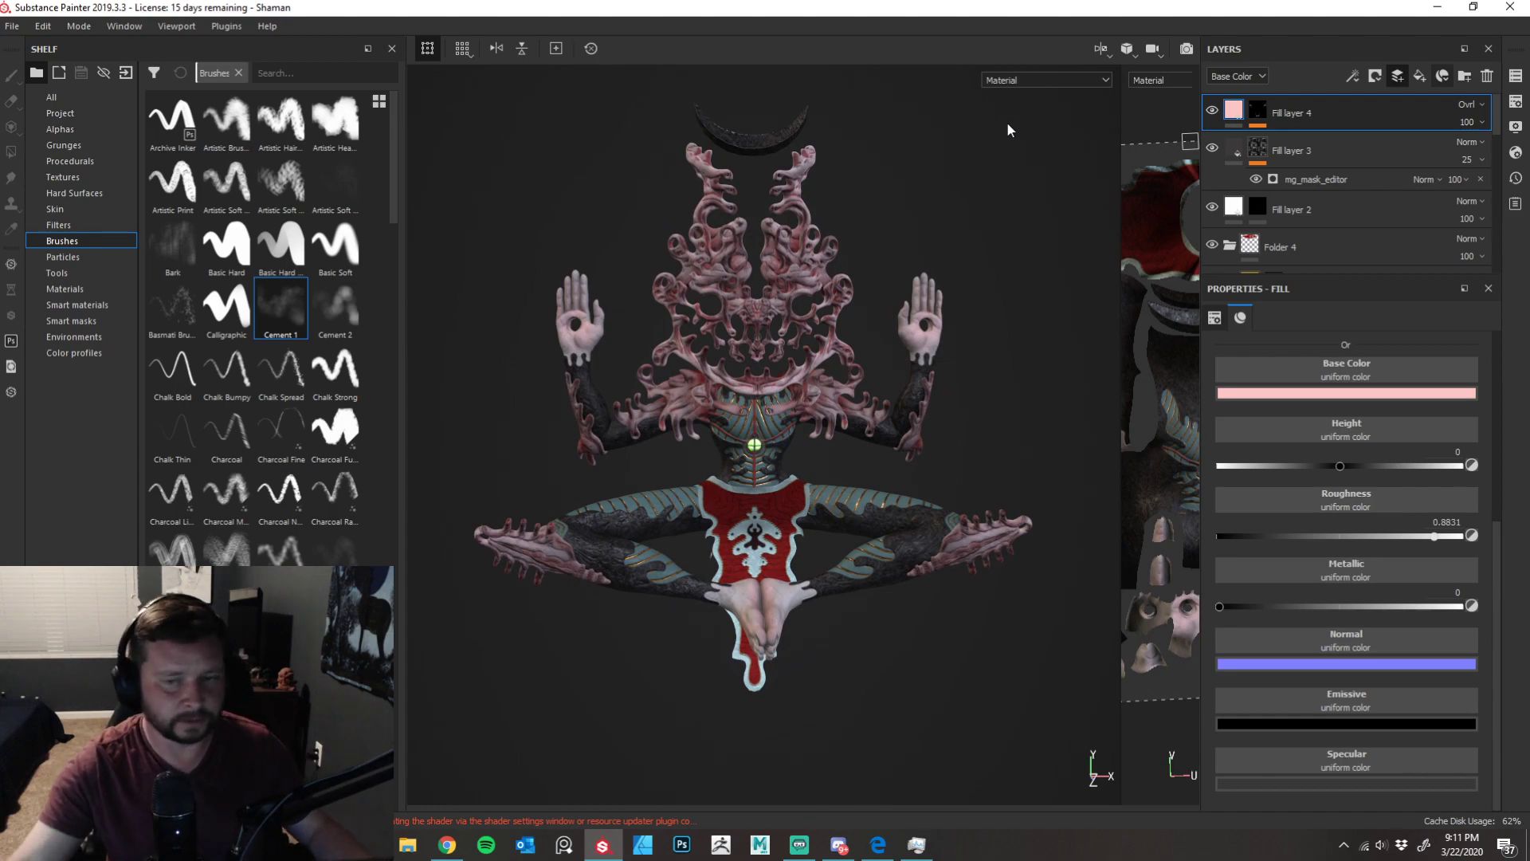
right_click_drag(698, 459, 780, 509, "alt")
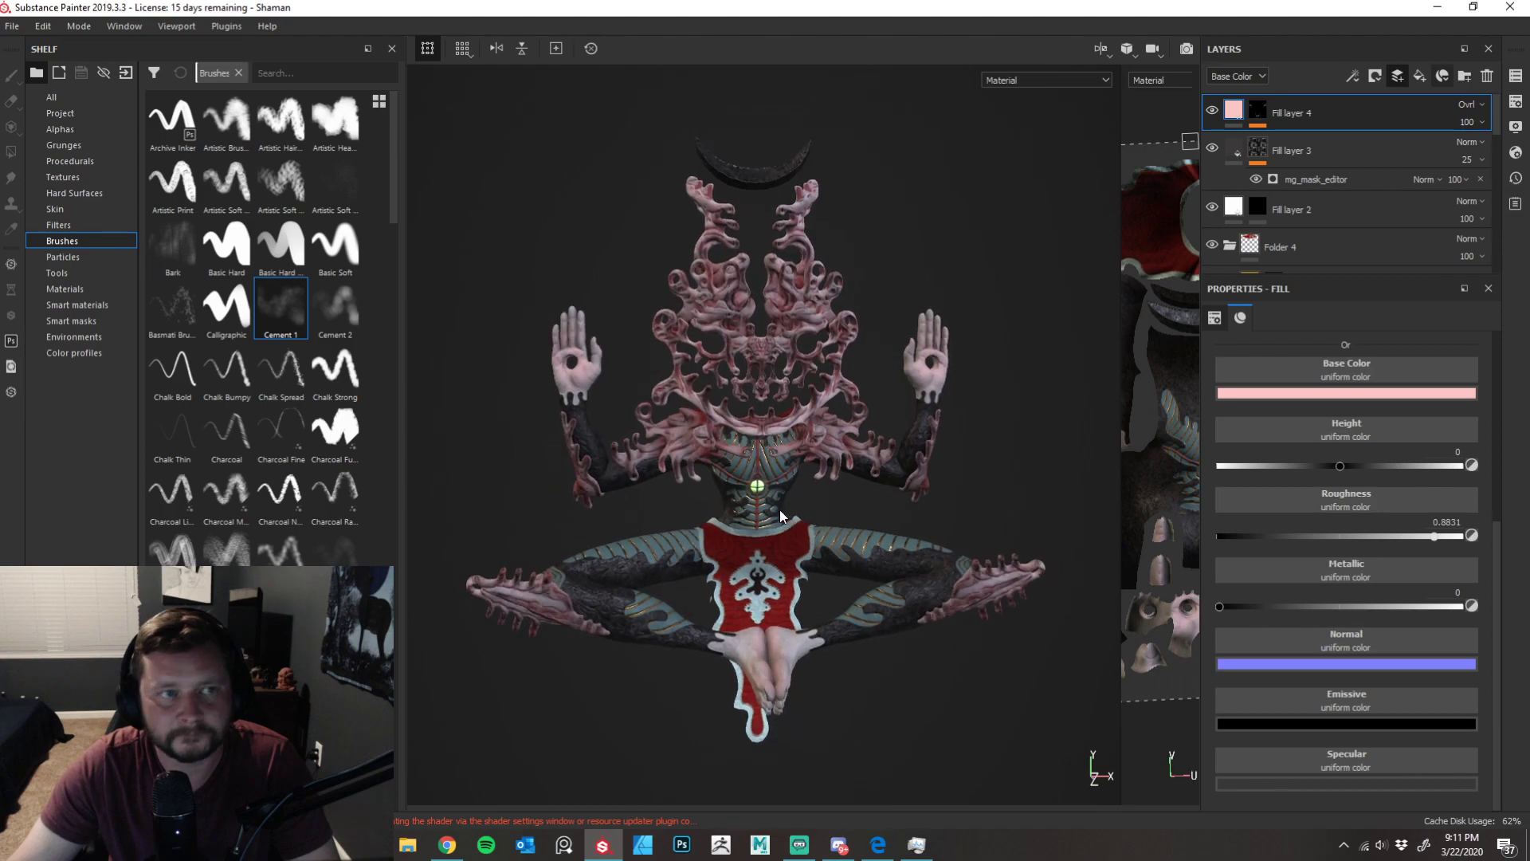
- Create a new texture export preset and name it ArnoldCustom
left_click(13, 27)
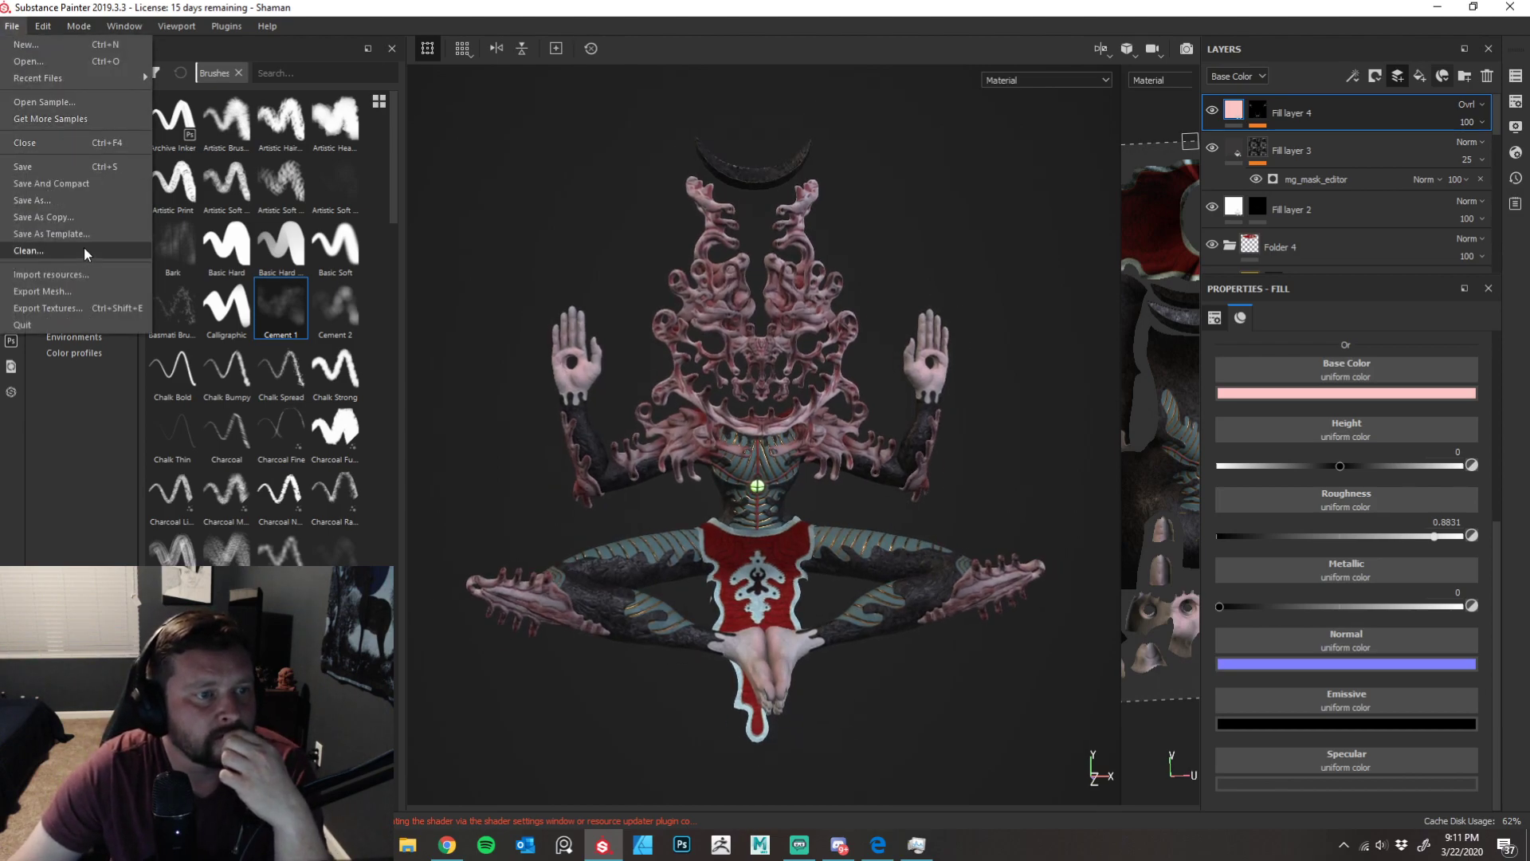
left_click(75, 309)
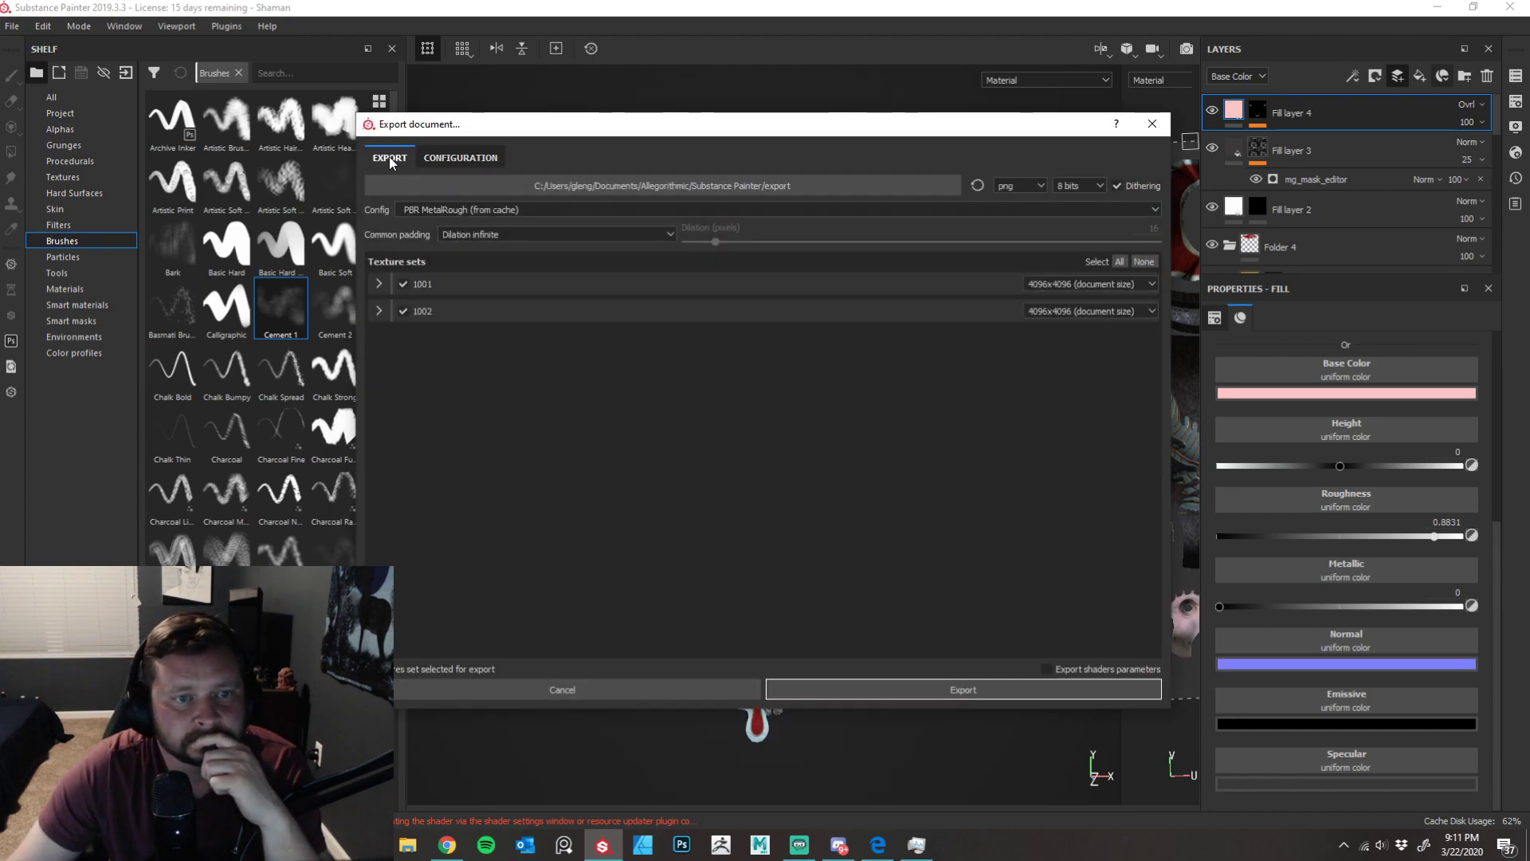
left_click(446, 158)
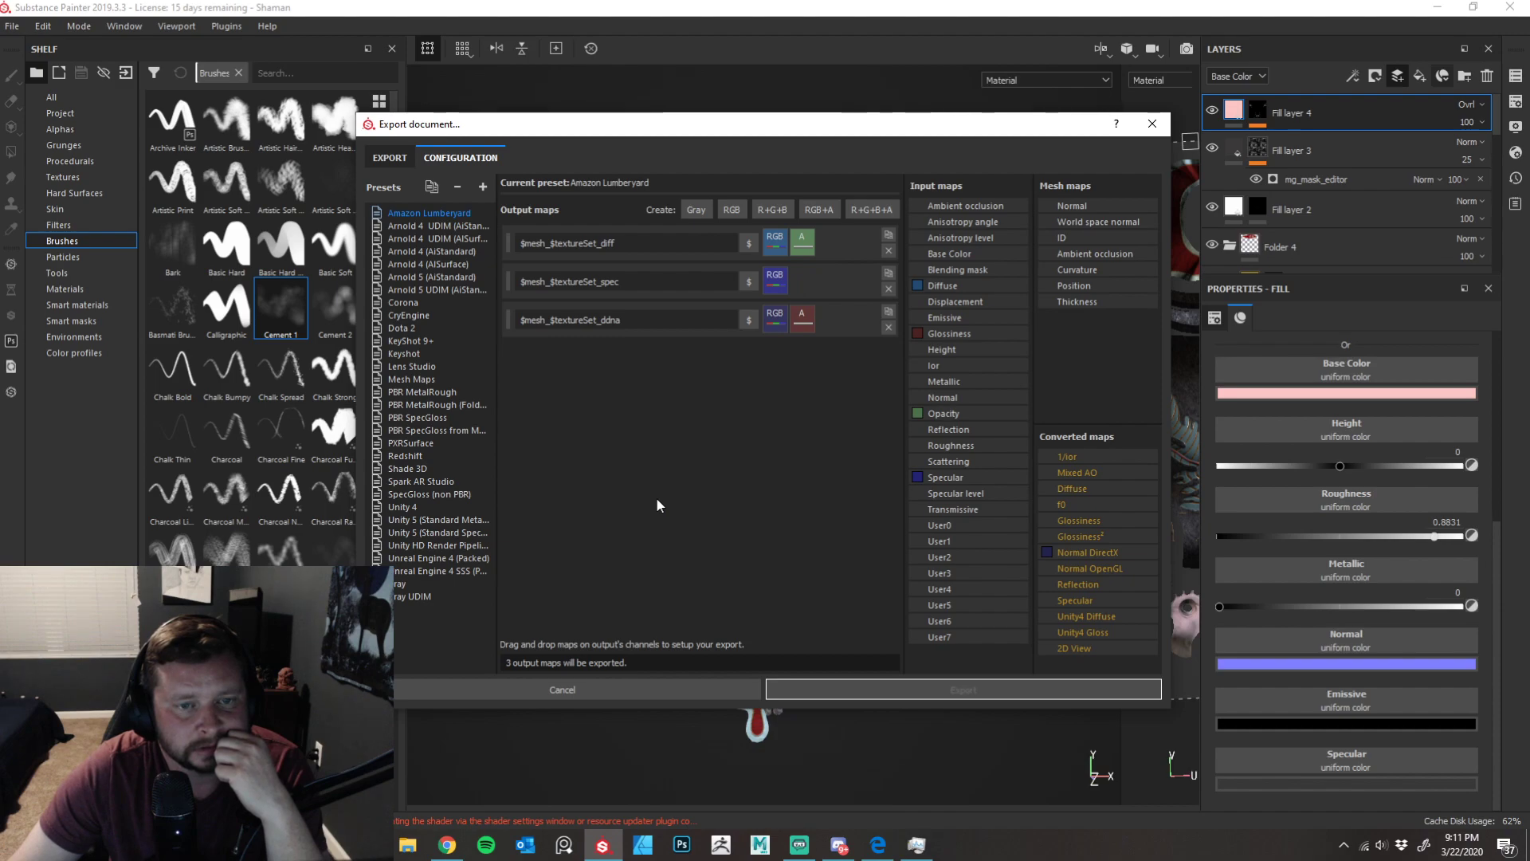
left_click(482, 188)
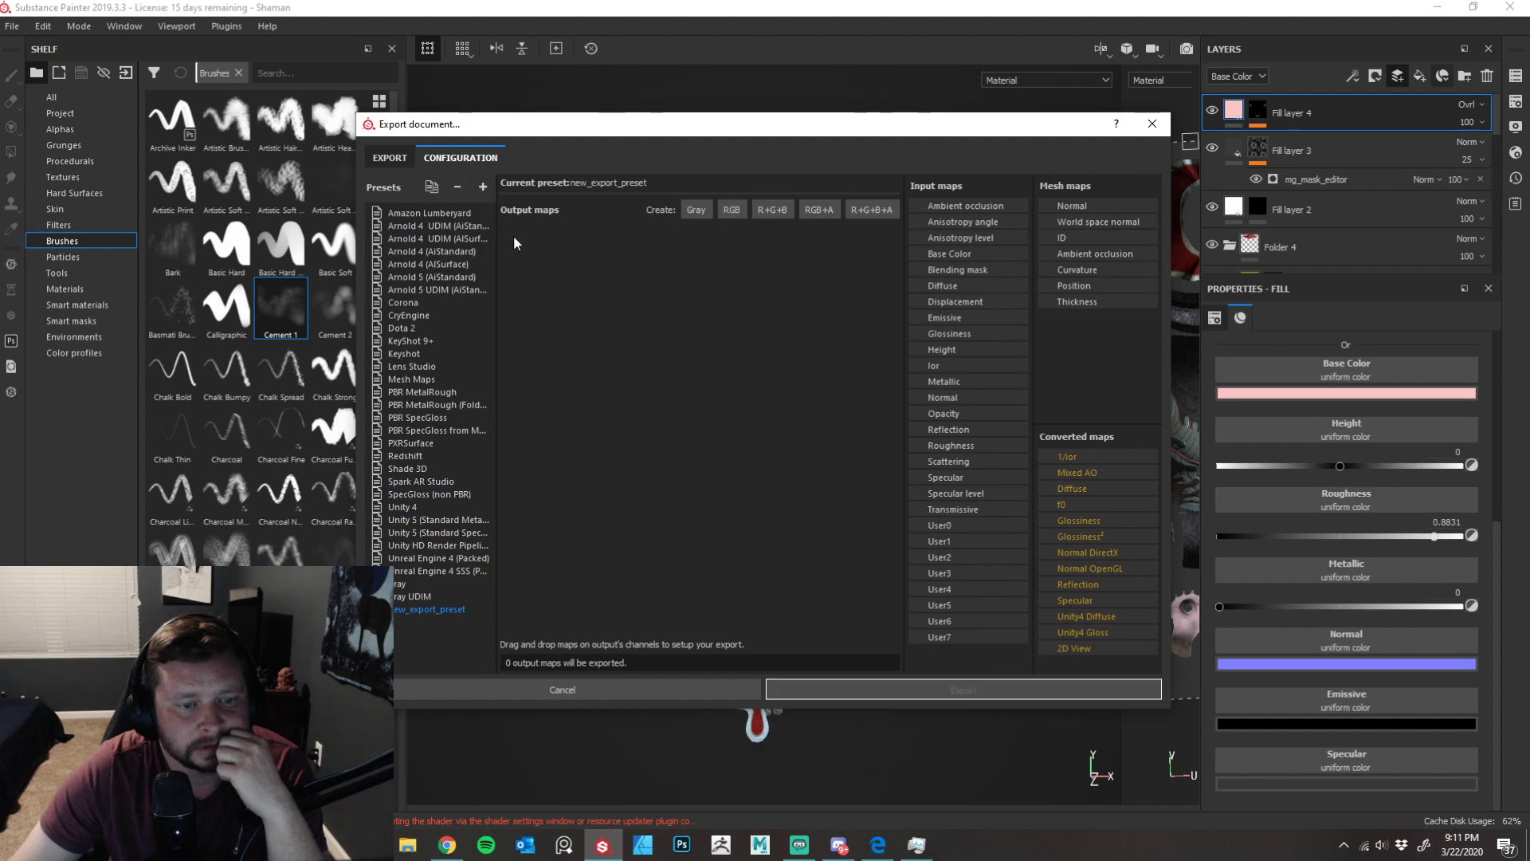
double_click(422, 611)
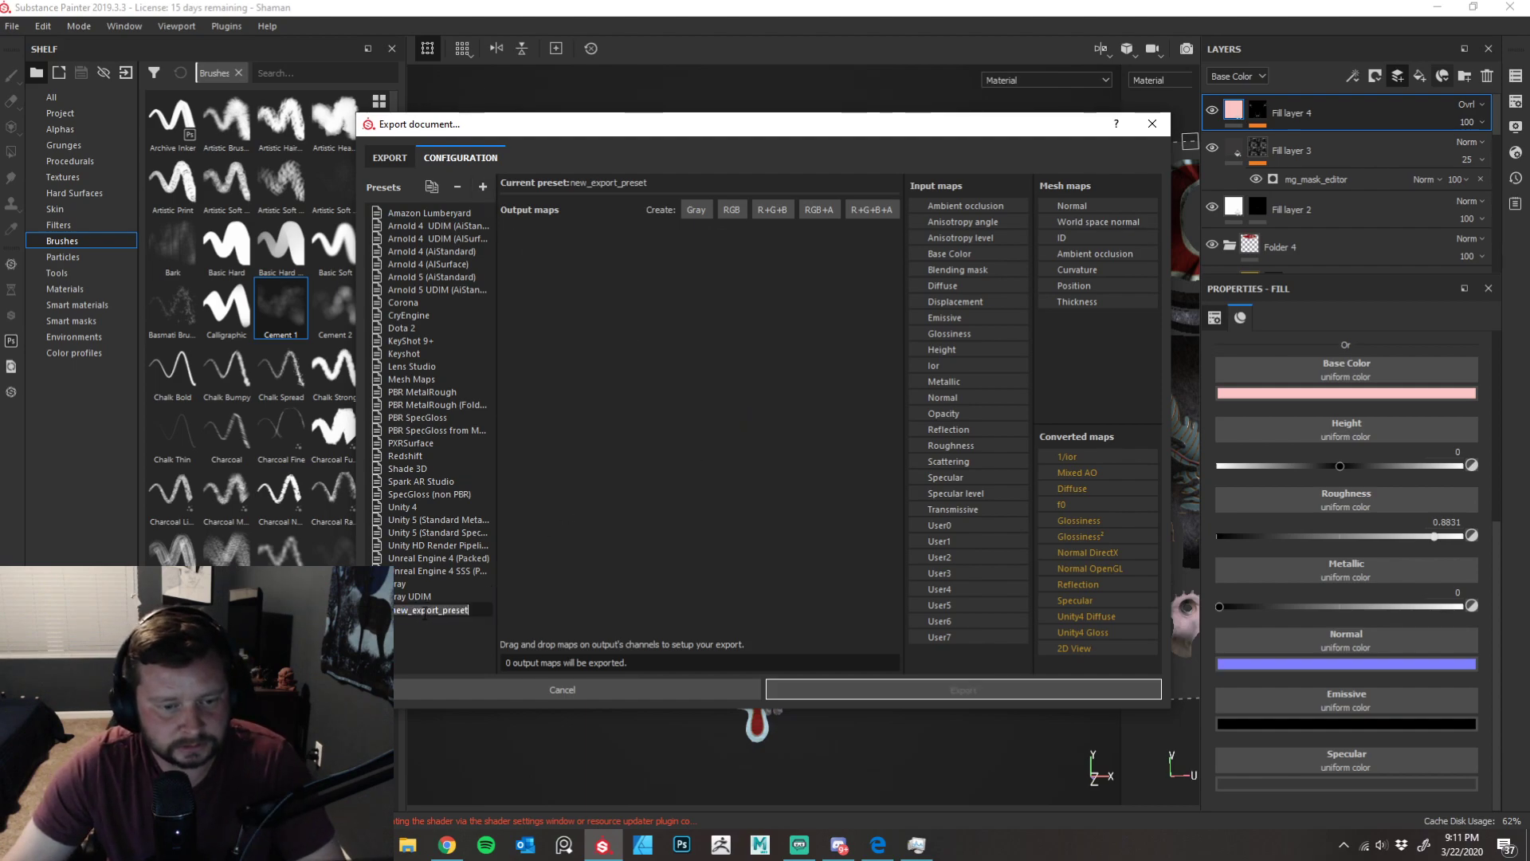
type("Arnold")
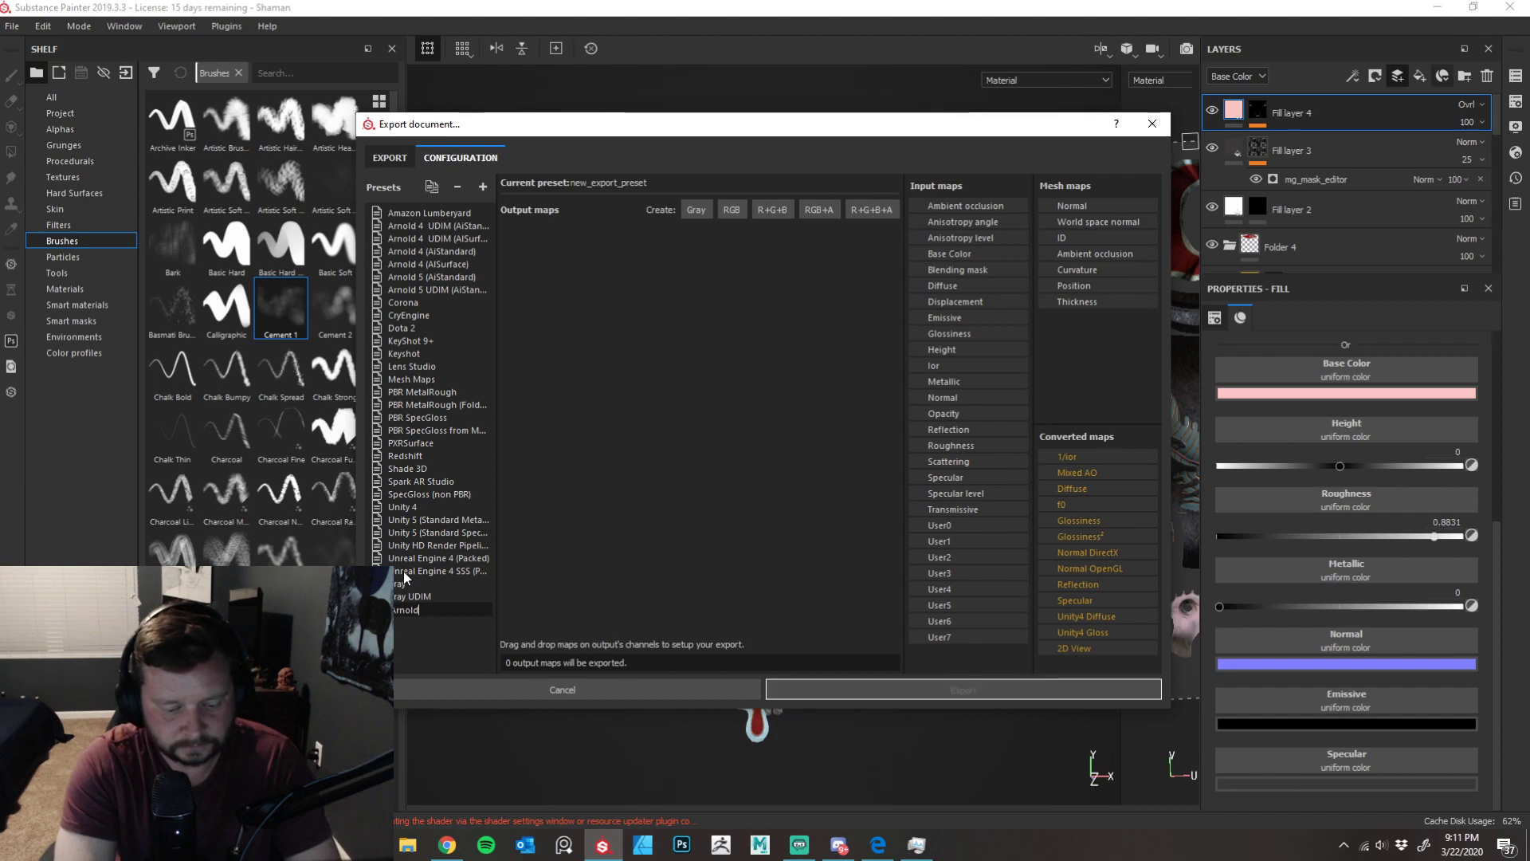
type("Custom")
key("Return")
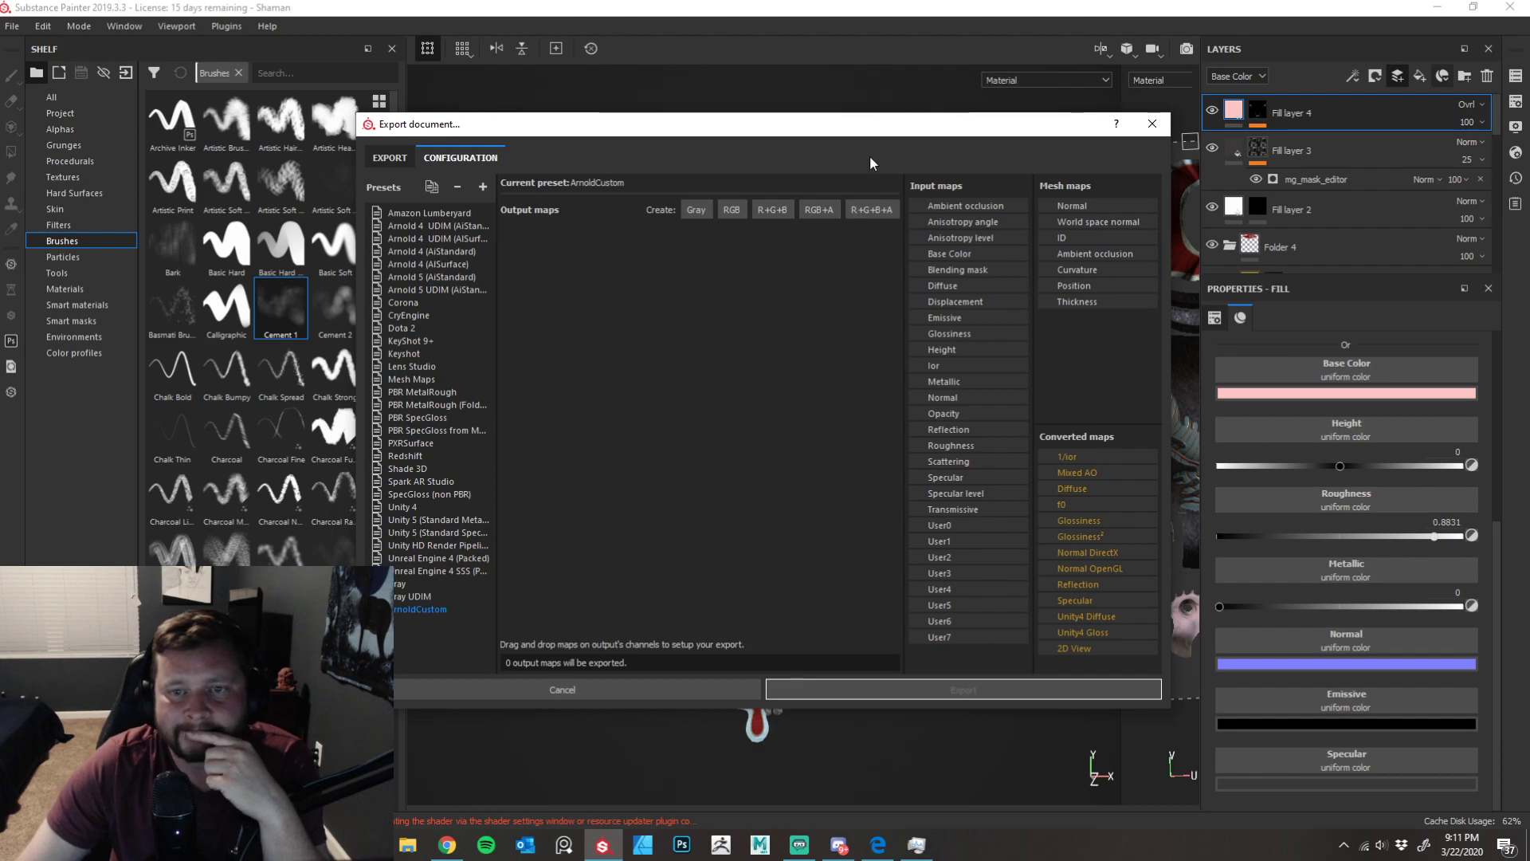
- Add an RGB output map to the ArnoldCustom preset, assign Base Color to it and name it Color
left_click_drag(882, 123, 800, 63)
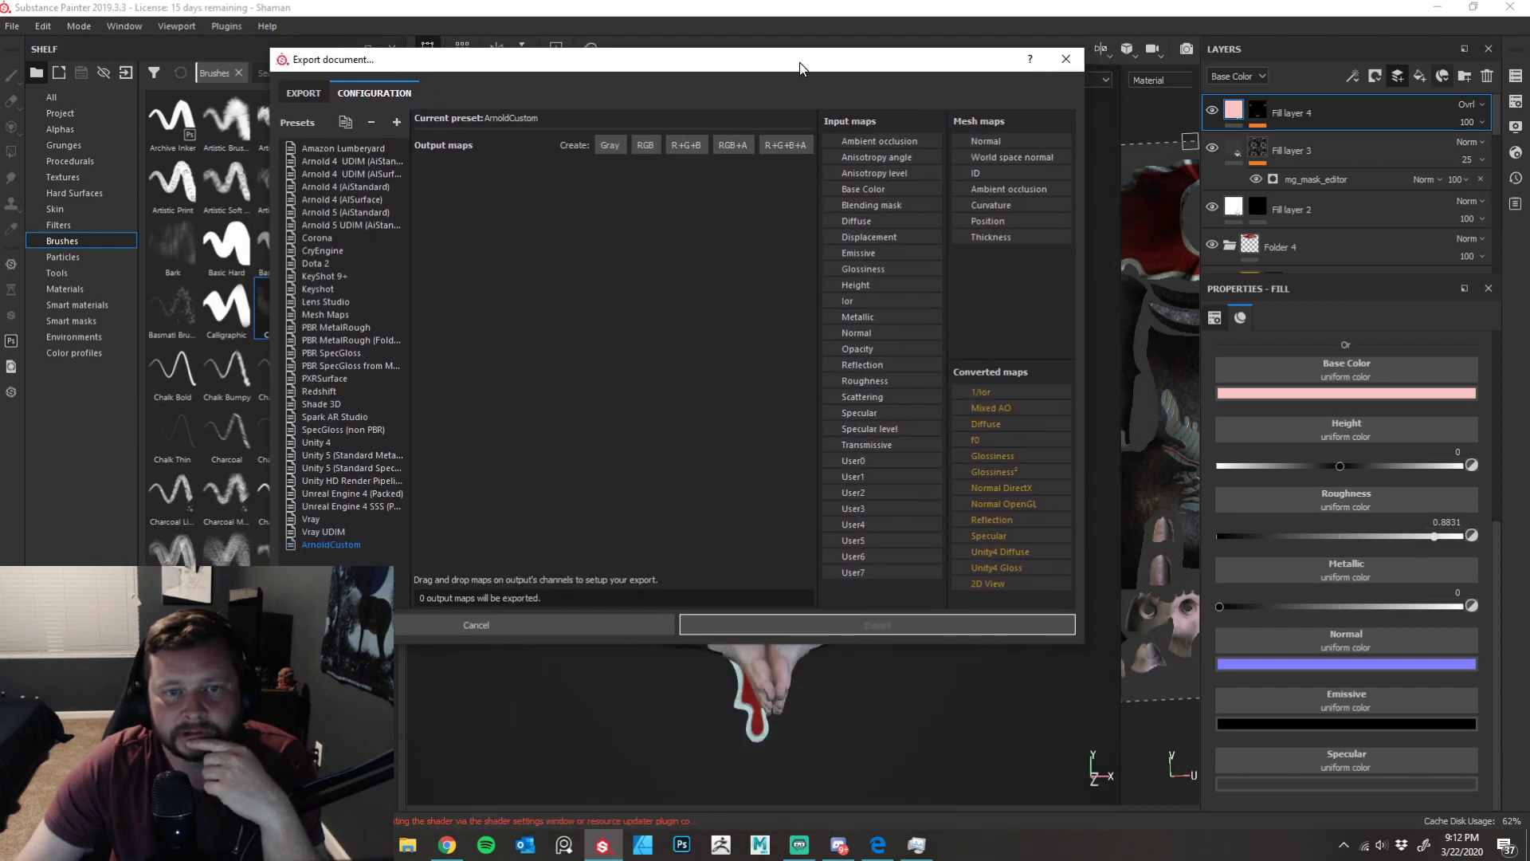
left_click(644, 150)
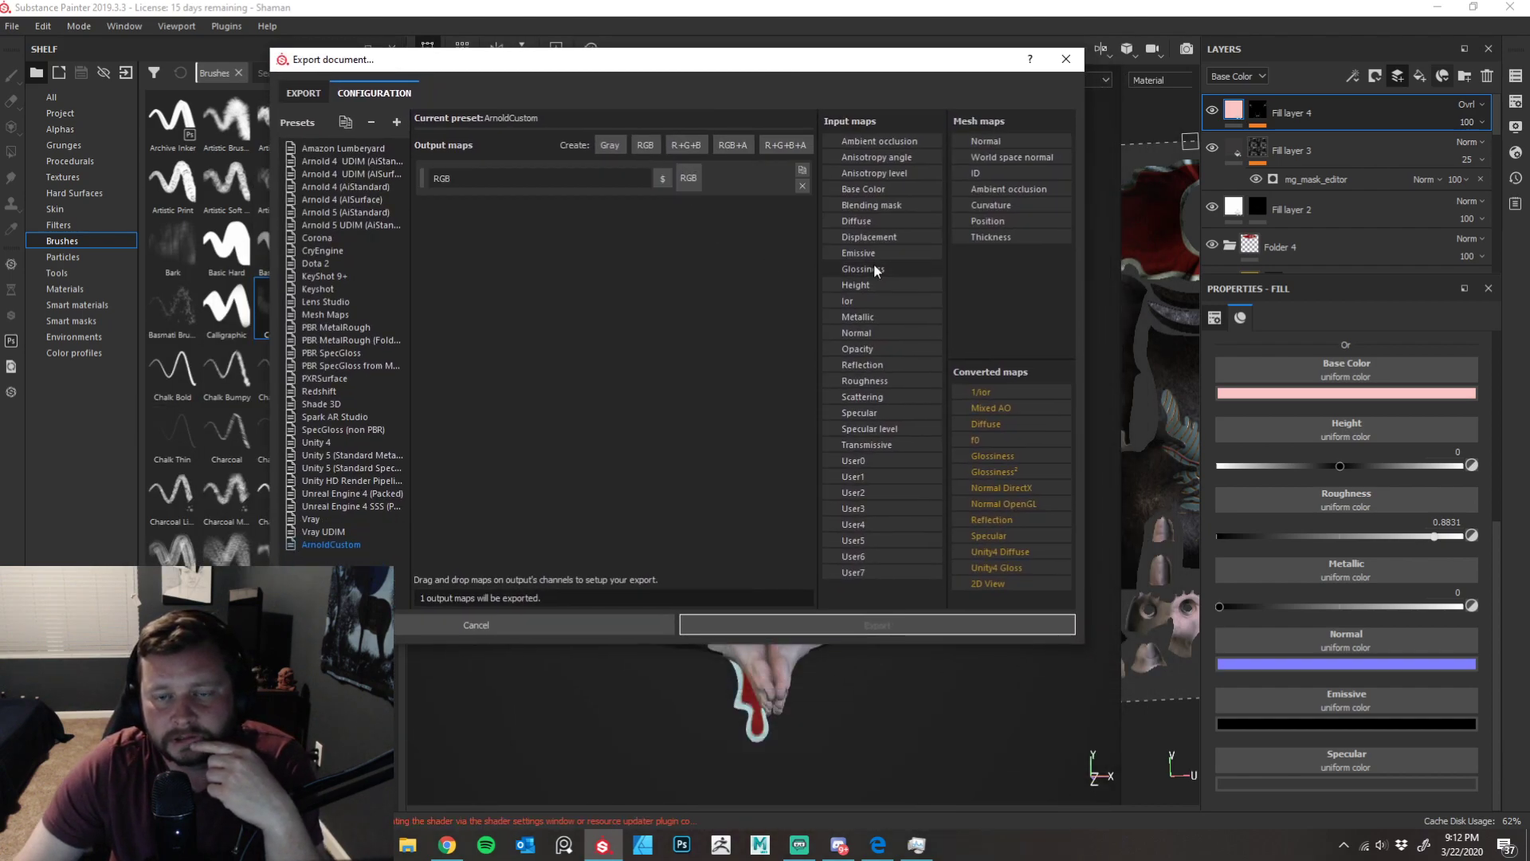
left_click_drag(863, 192, 694, 184)
left_click(732, 210)
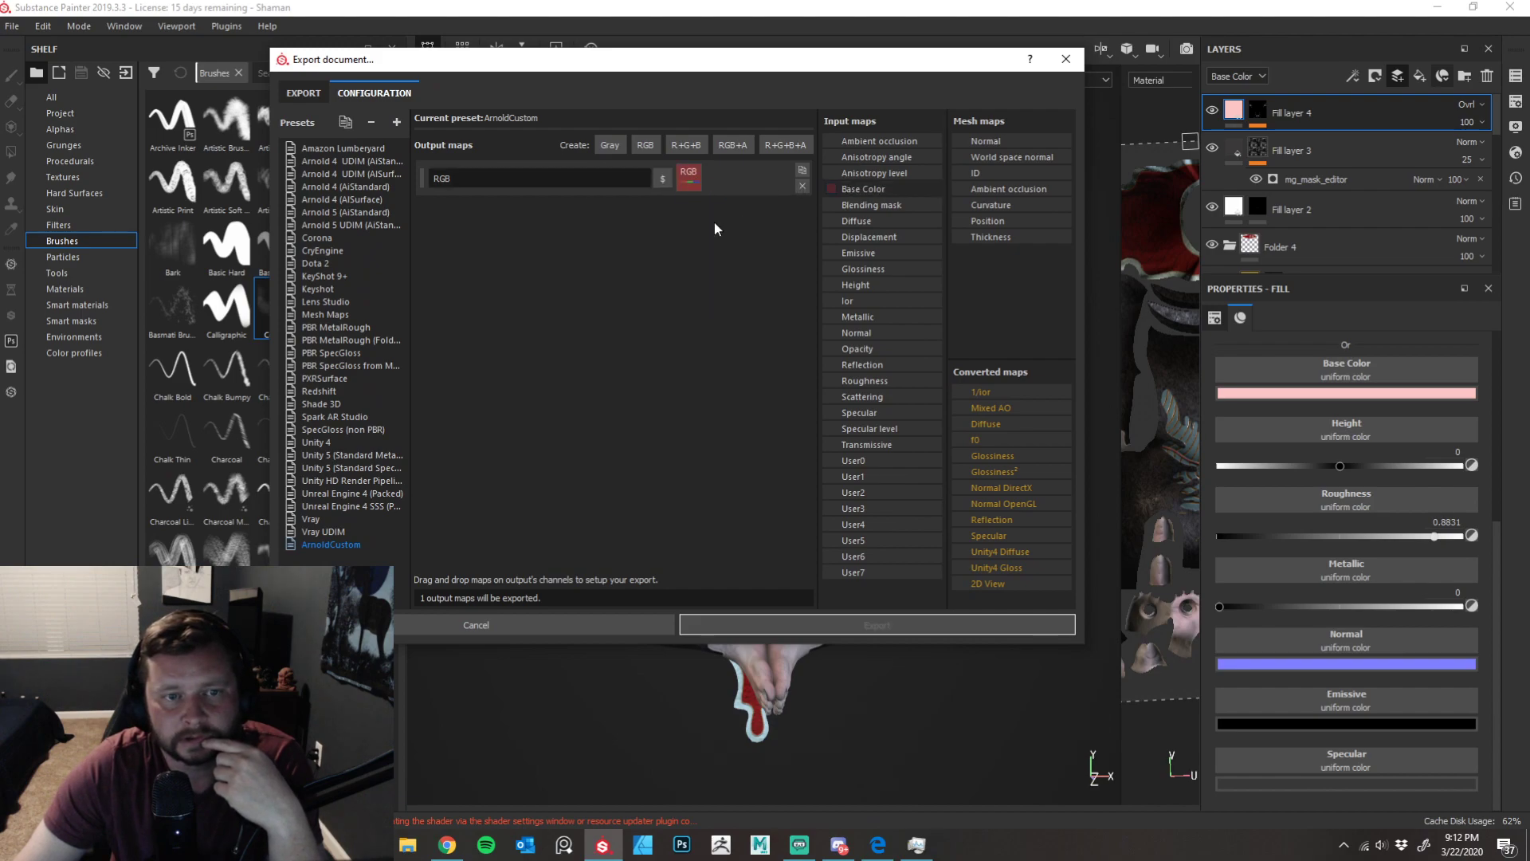
left_click_drag(496, 178, 333, 196)
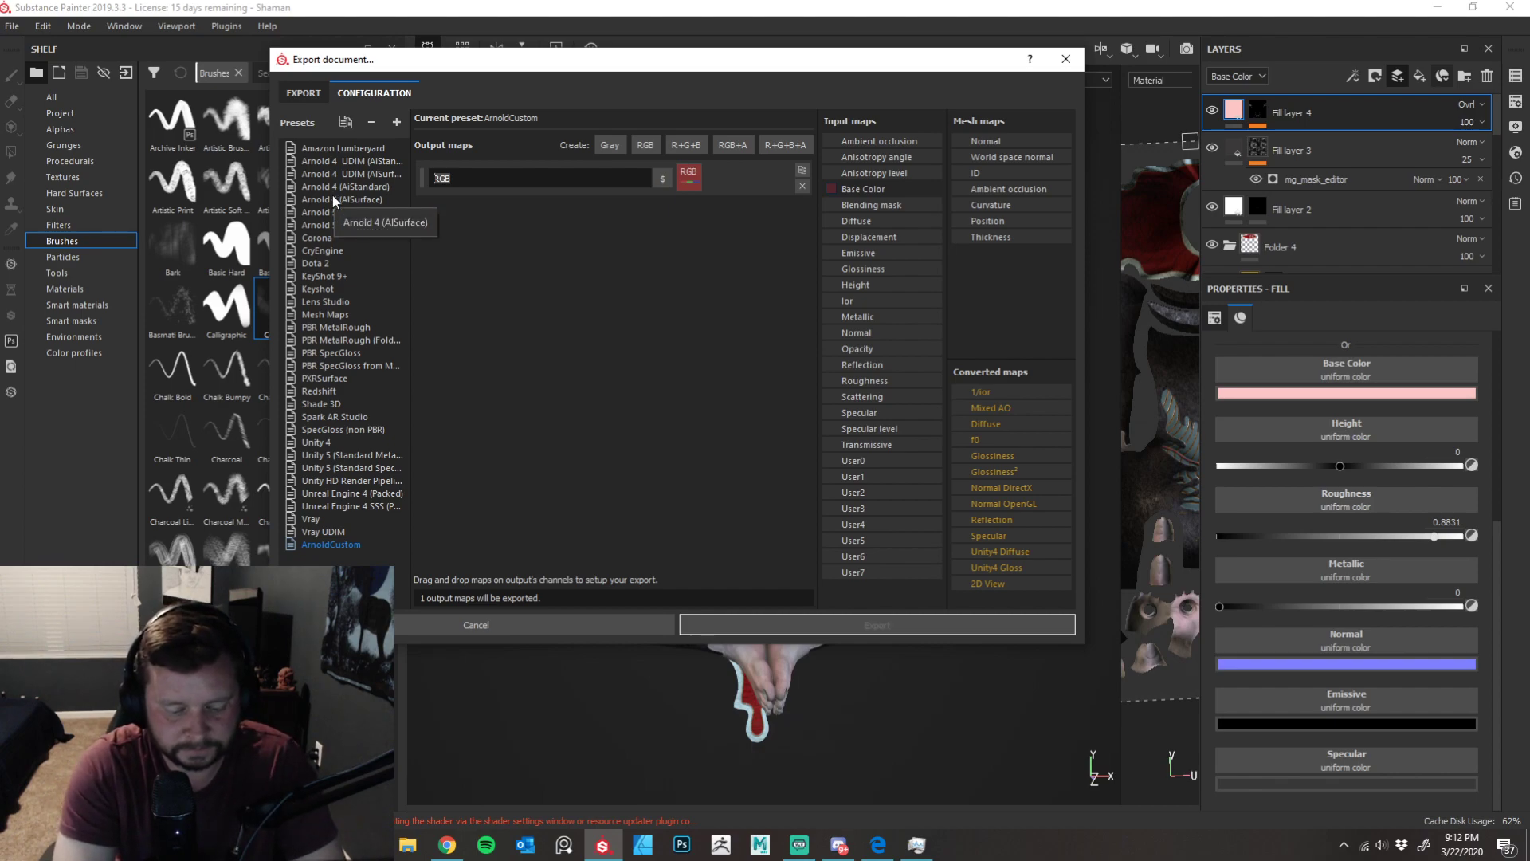
type("Color")
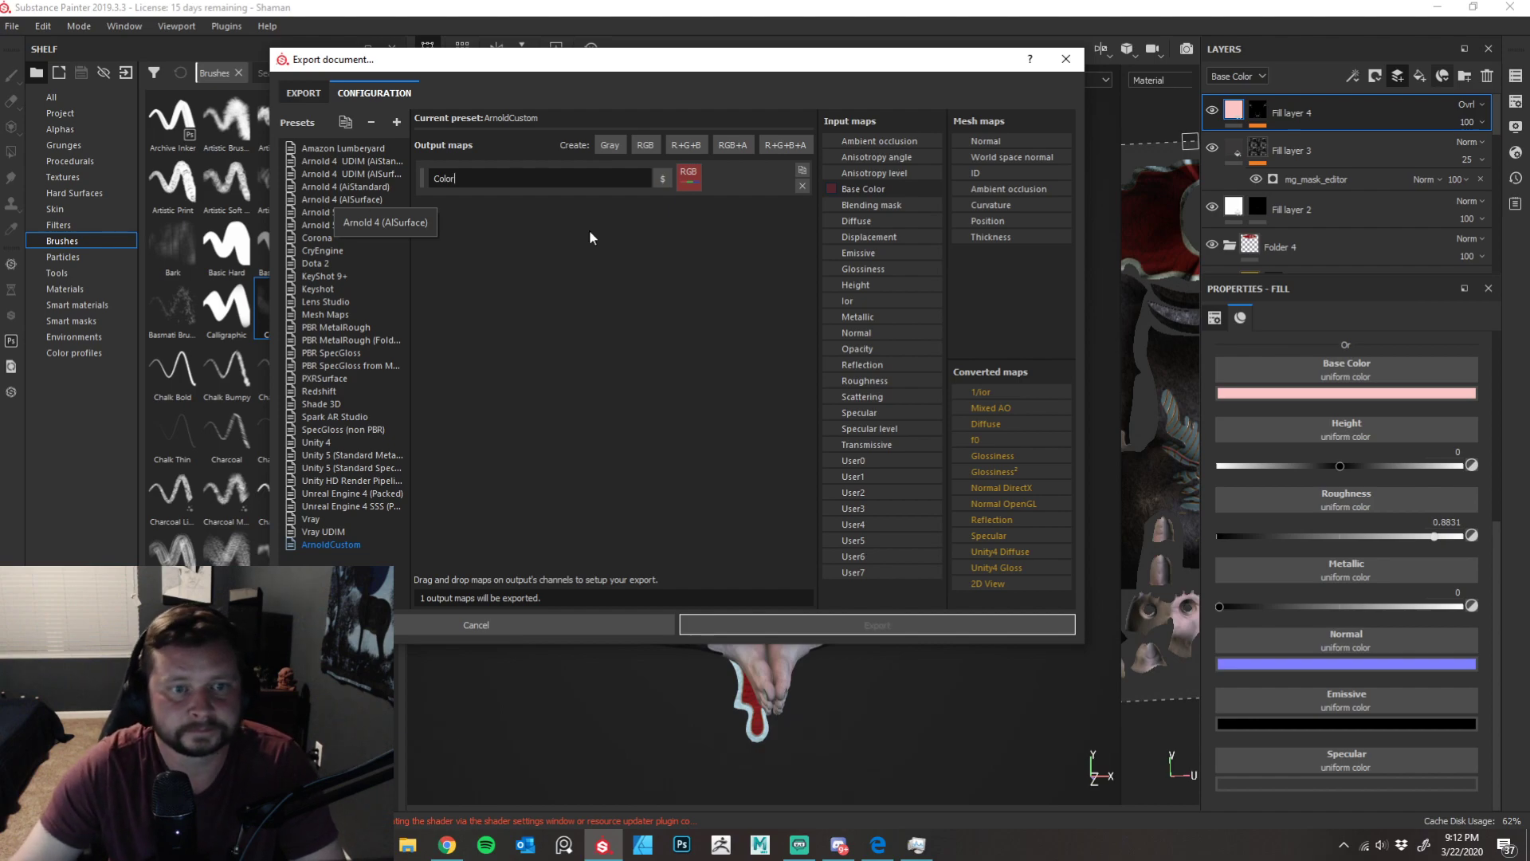
key("Return")
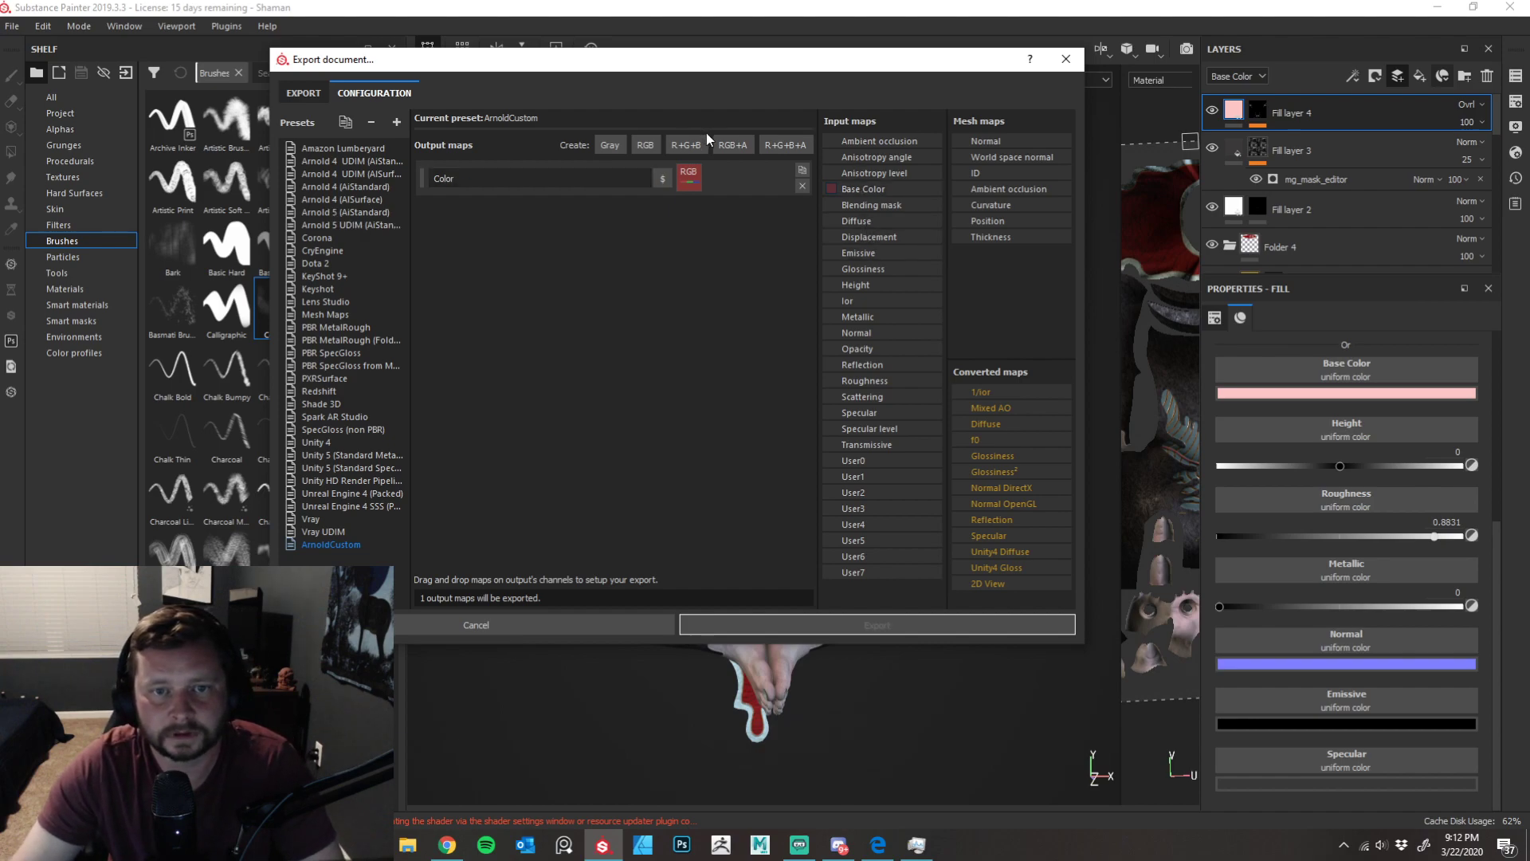
- Add a second RGB output map, assign the converted Normal DirectX map to it and name it NormalDX
left_click_drag(694, 74, 719, 95)
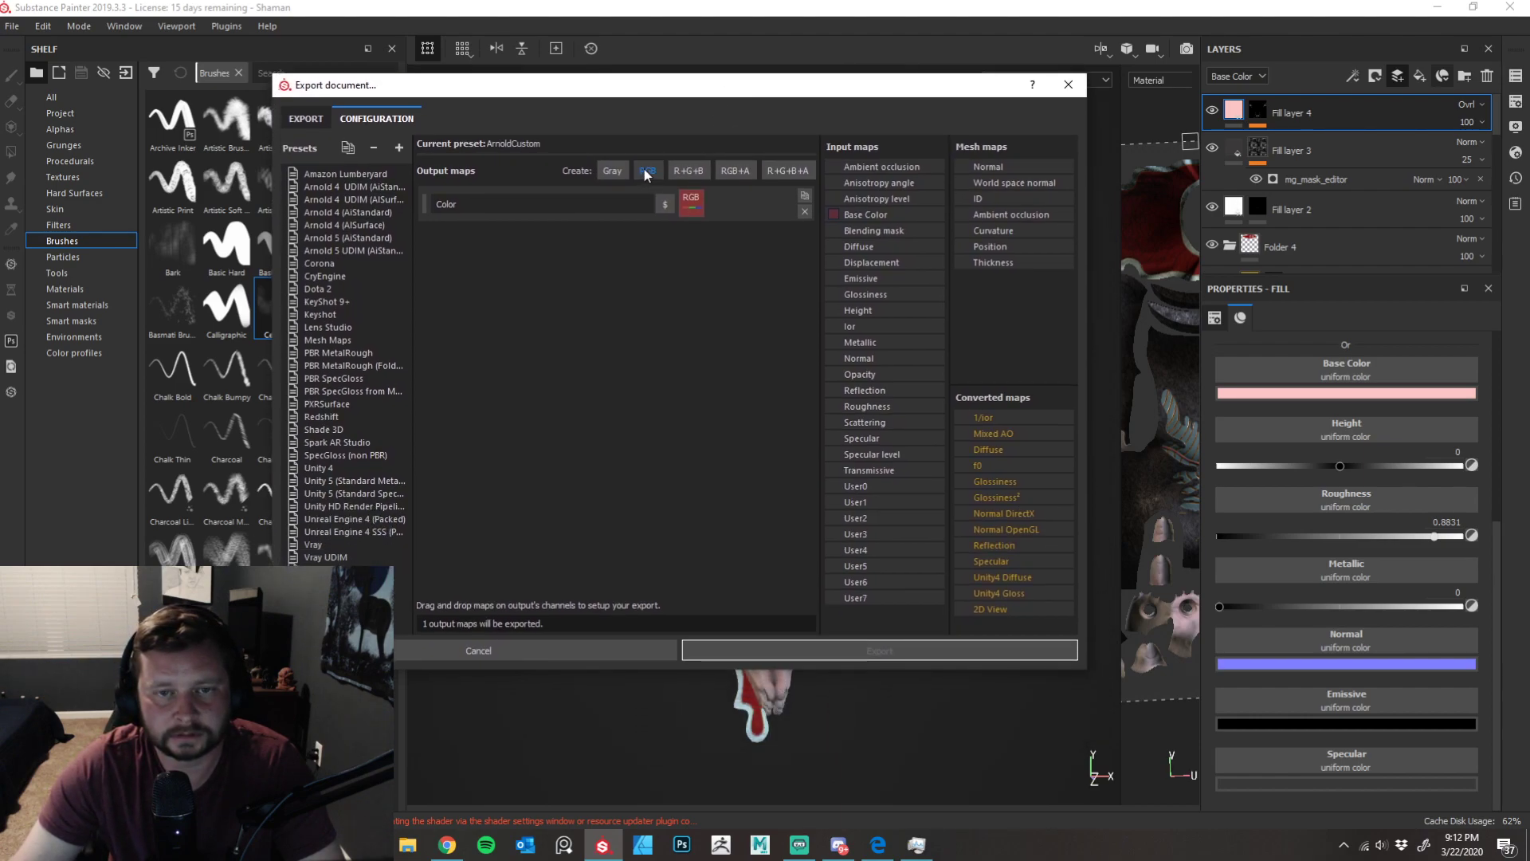
left_click(646, 171)
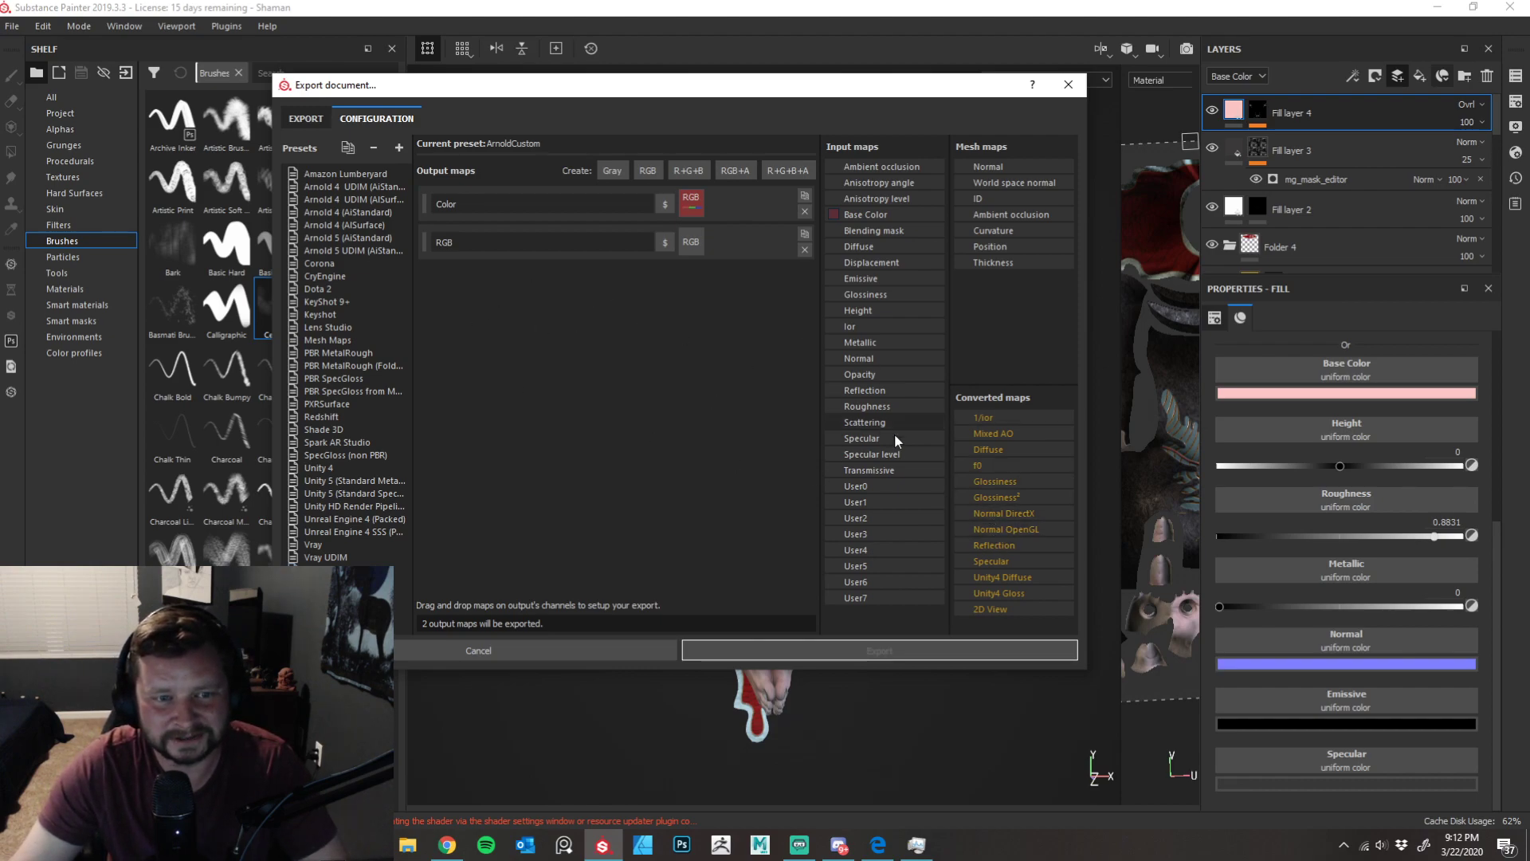
left_click_drag(1004, 513, 693, 242)
left_click(717, 267)
double_click(478, 242)
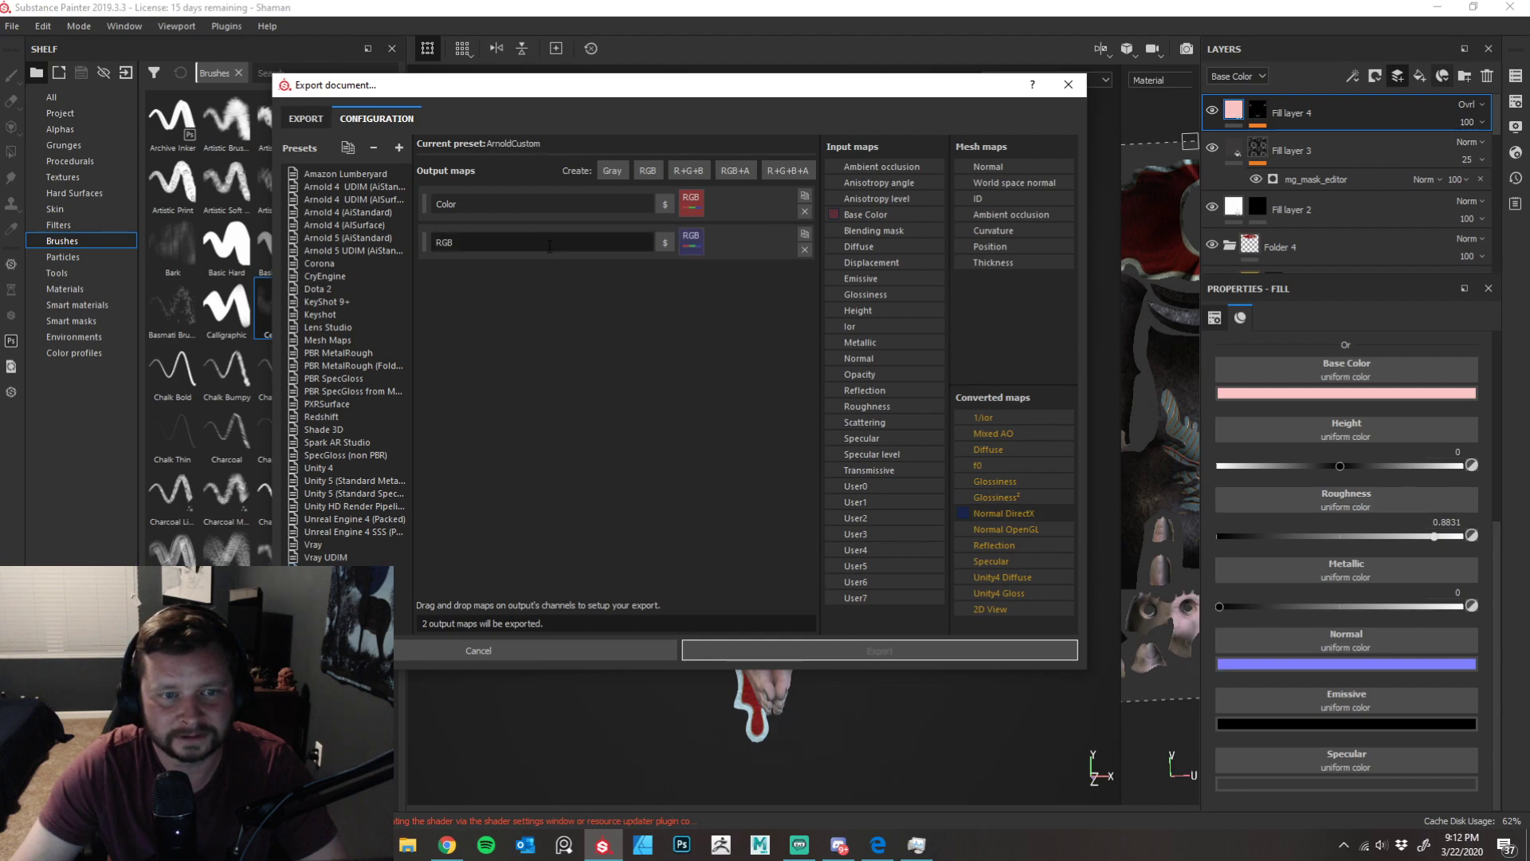
type("No")
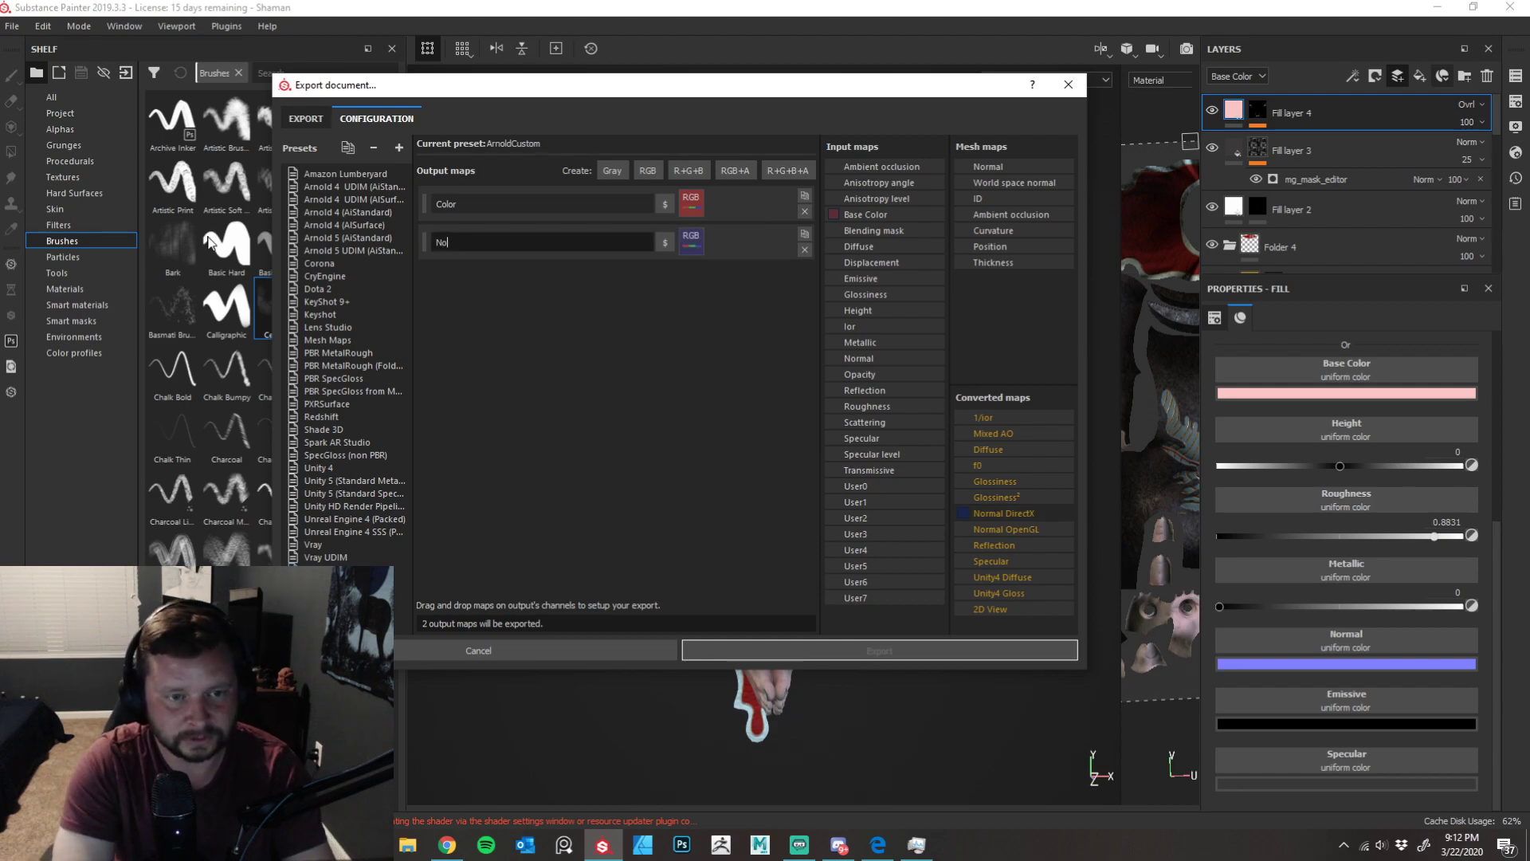
type("rmal")
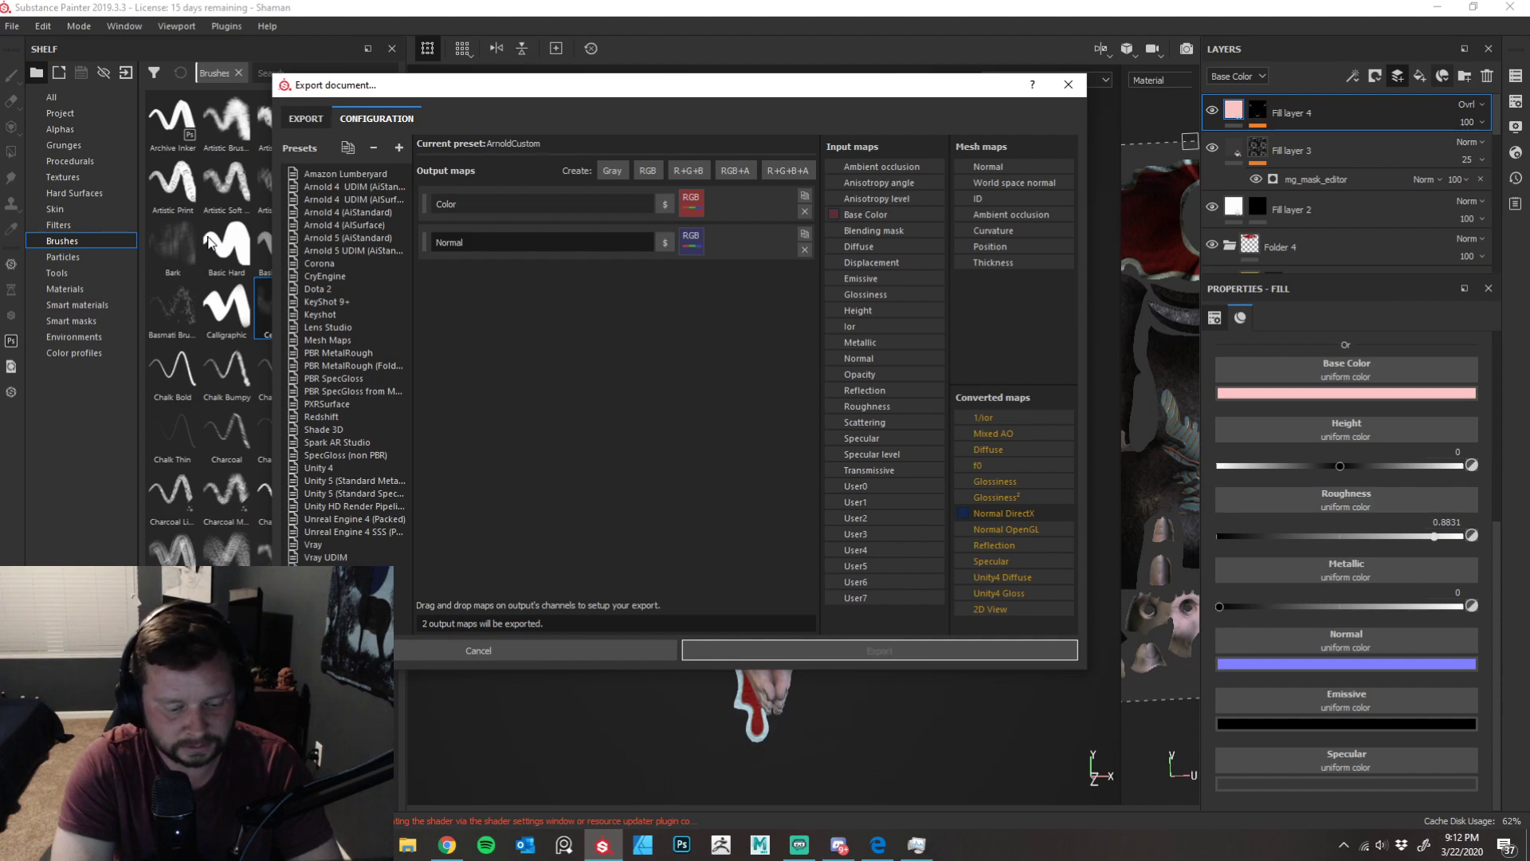
type("DX")
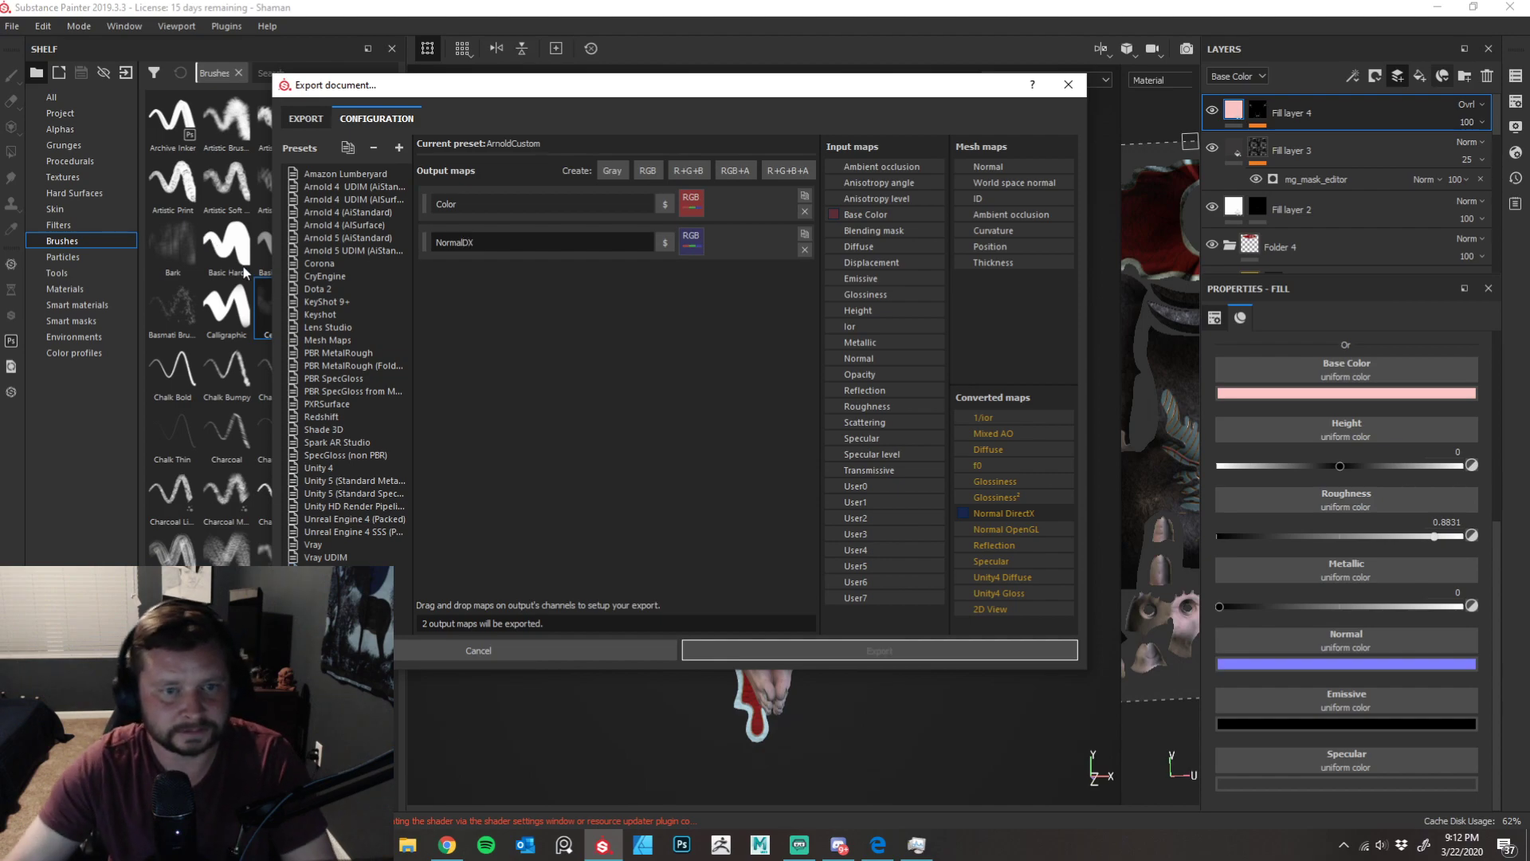
left_click(620, 320)
- Add a third RGB output map fed by the converted Normal OpenGL map and name it NormalGL
left_click(645, 171)
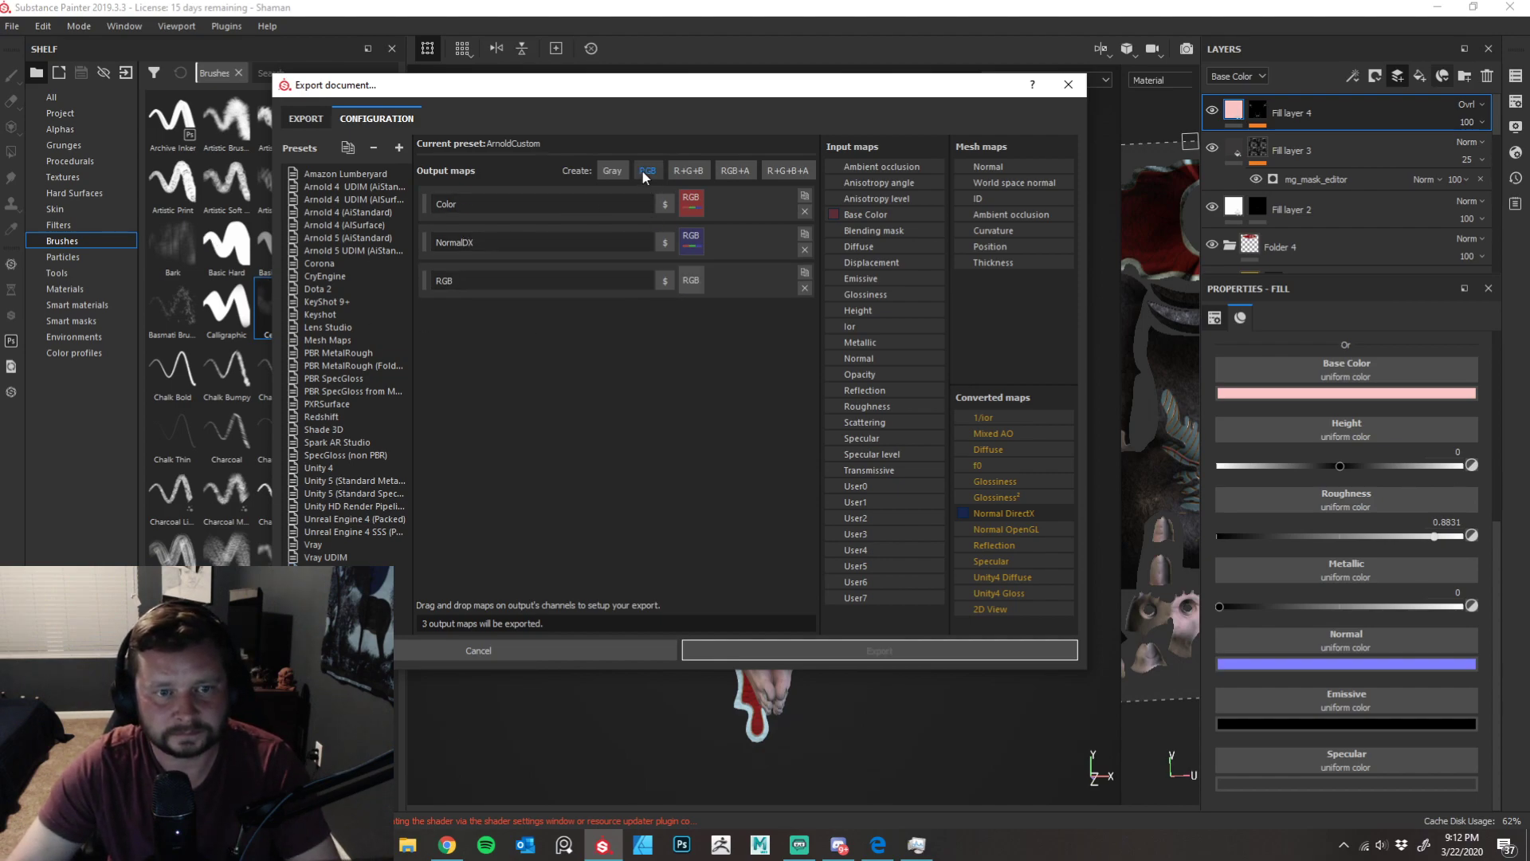
left_click_drag(1001, 530, 693, 282)
left_click(702, 305)
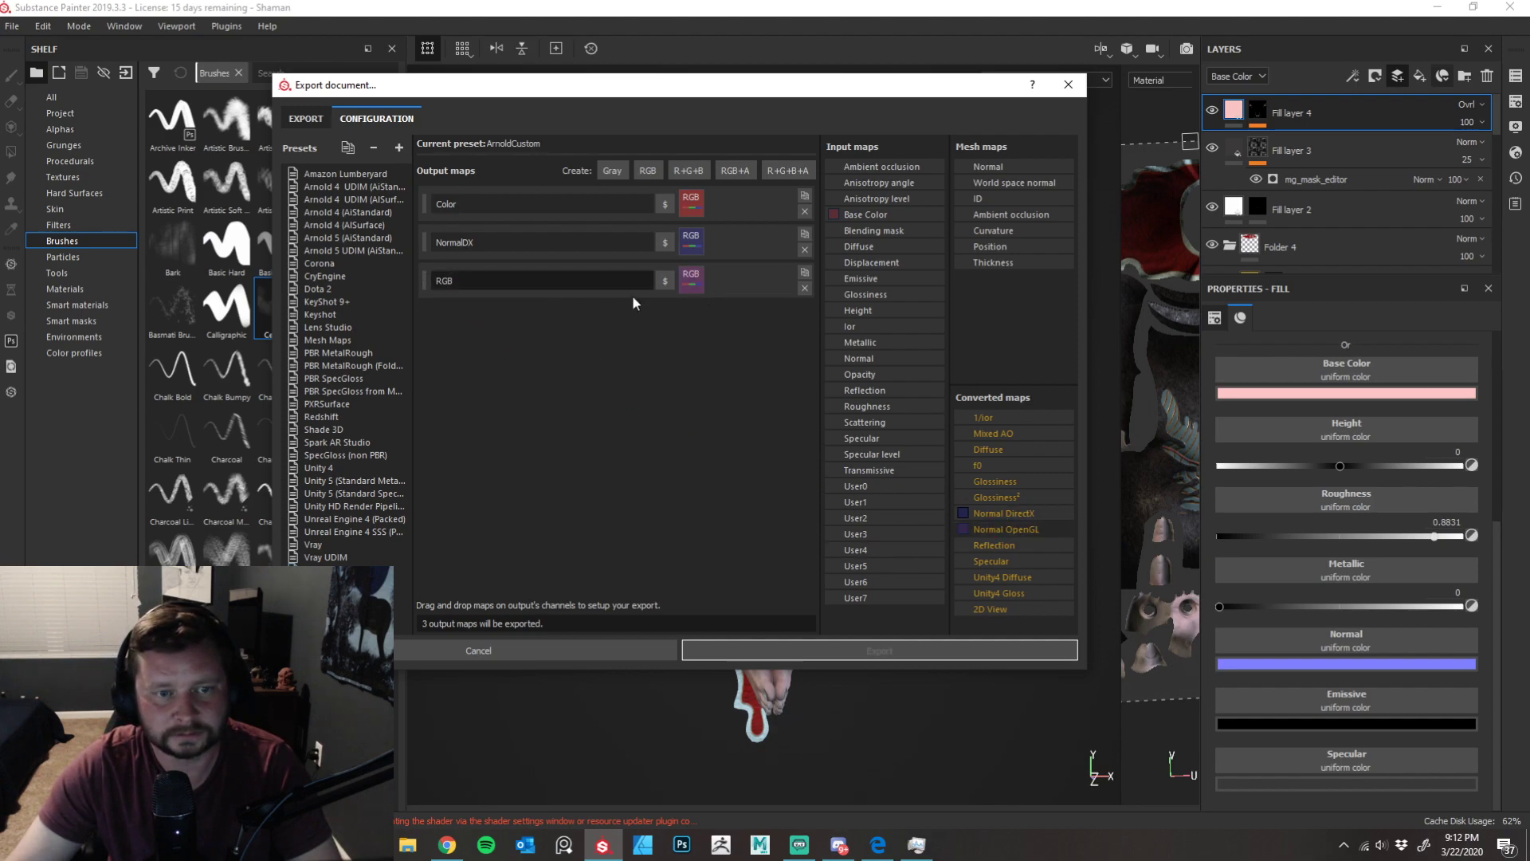
type("NormalGL")
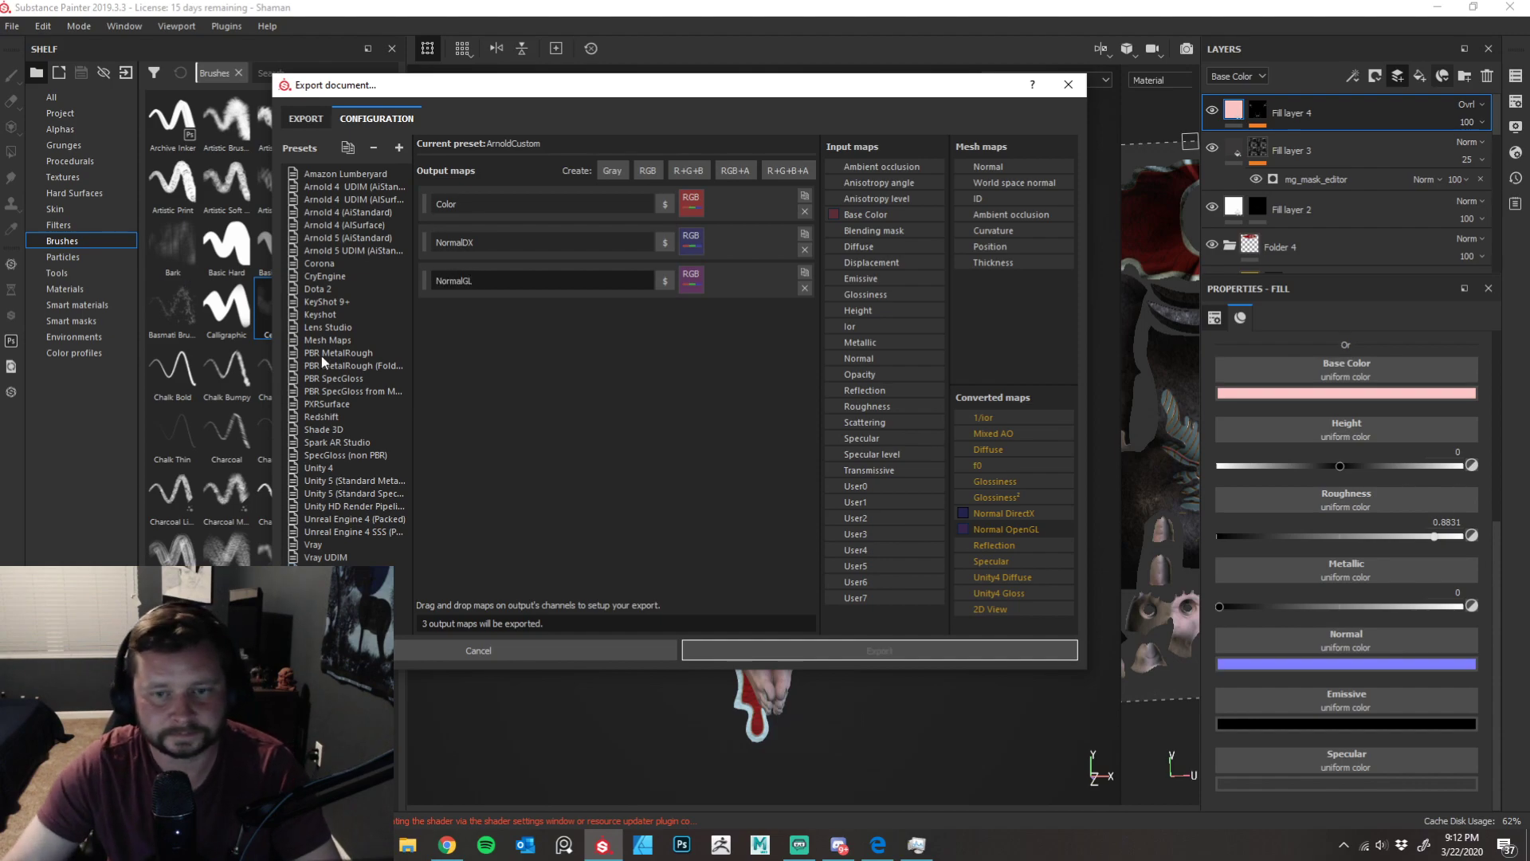
key("Return")
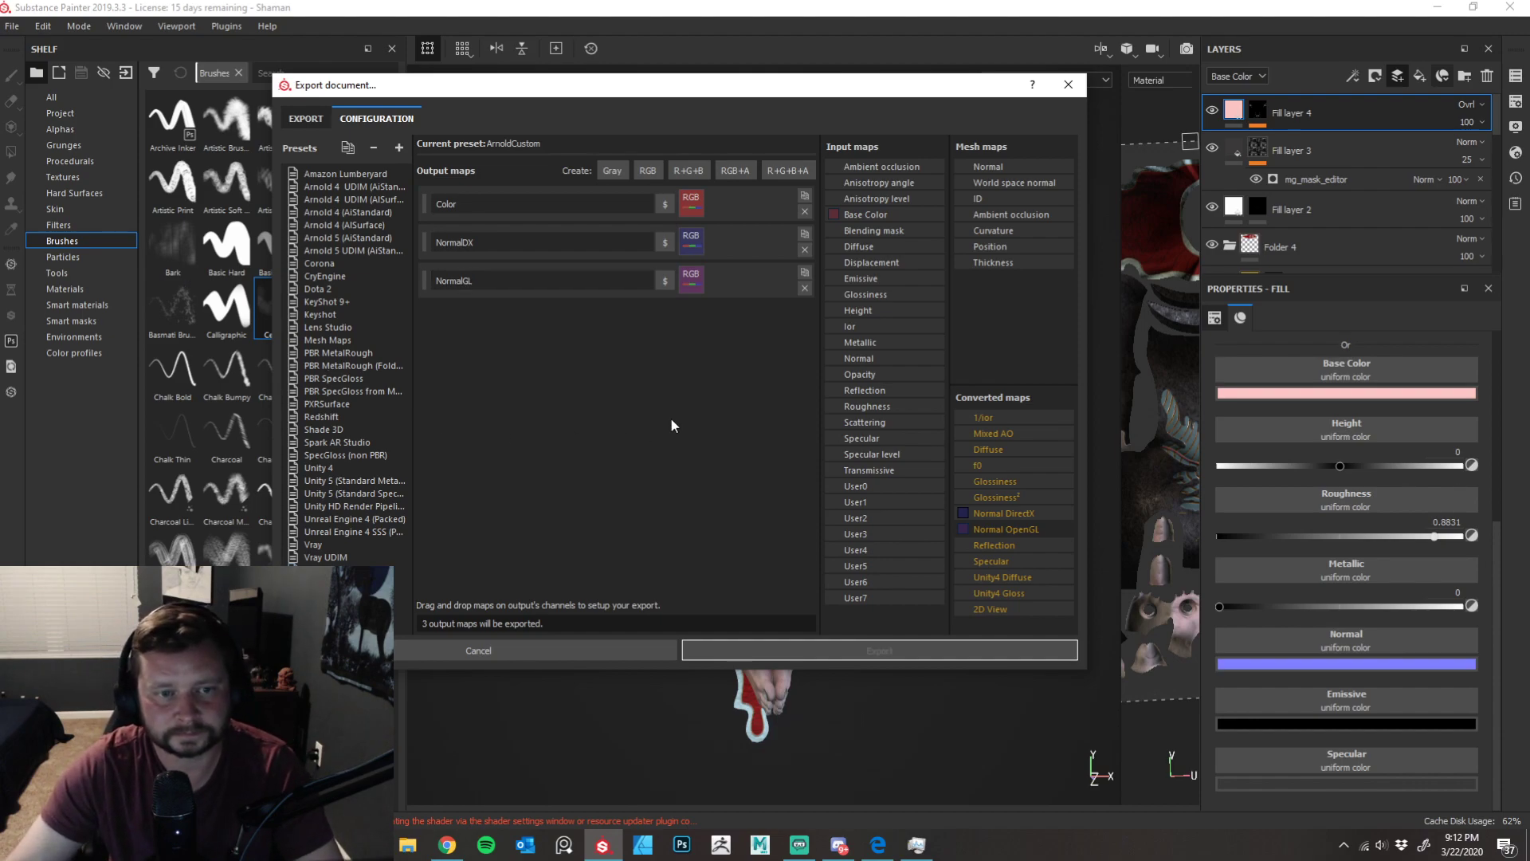
mouse_move(797, 89)
left_mouse_down()
mouse_move(793, 102)
mouse_move(783, 88)
left_mouse_up()
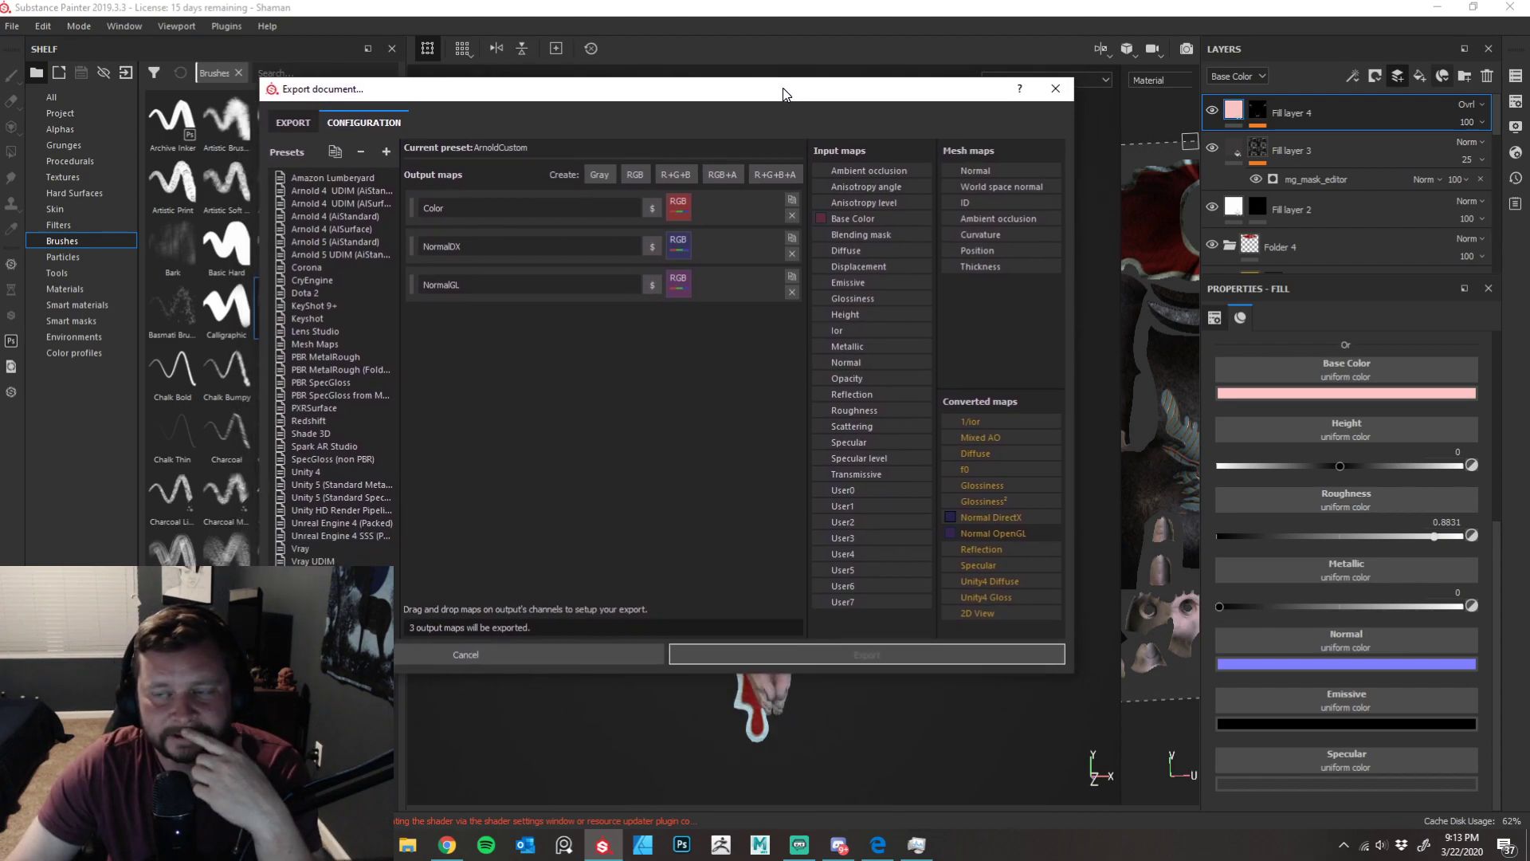
- Add another RGB output map, assign the Specular input map to it and name it Spec
left_click(1517, 77)
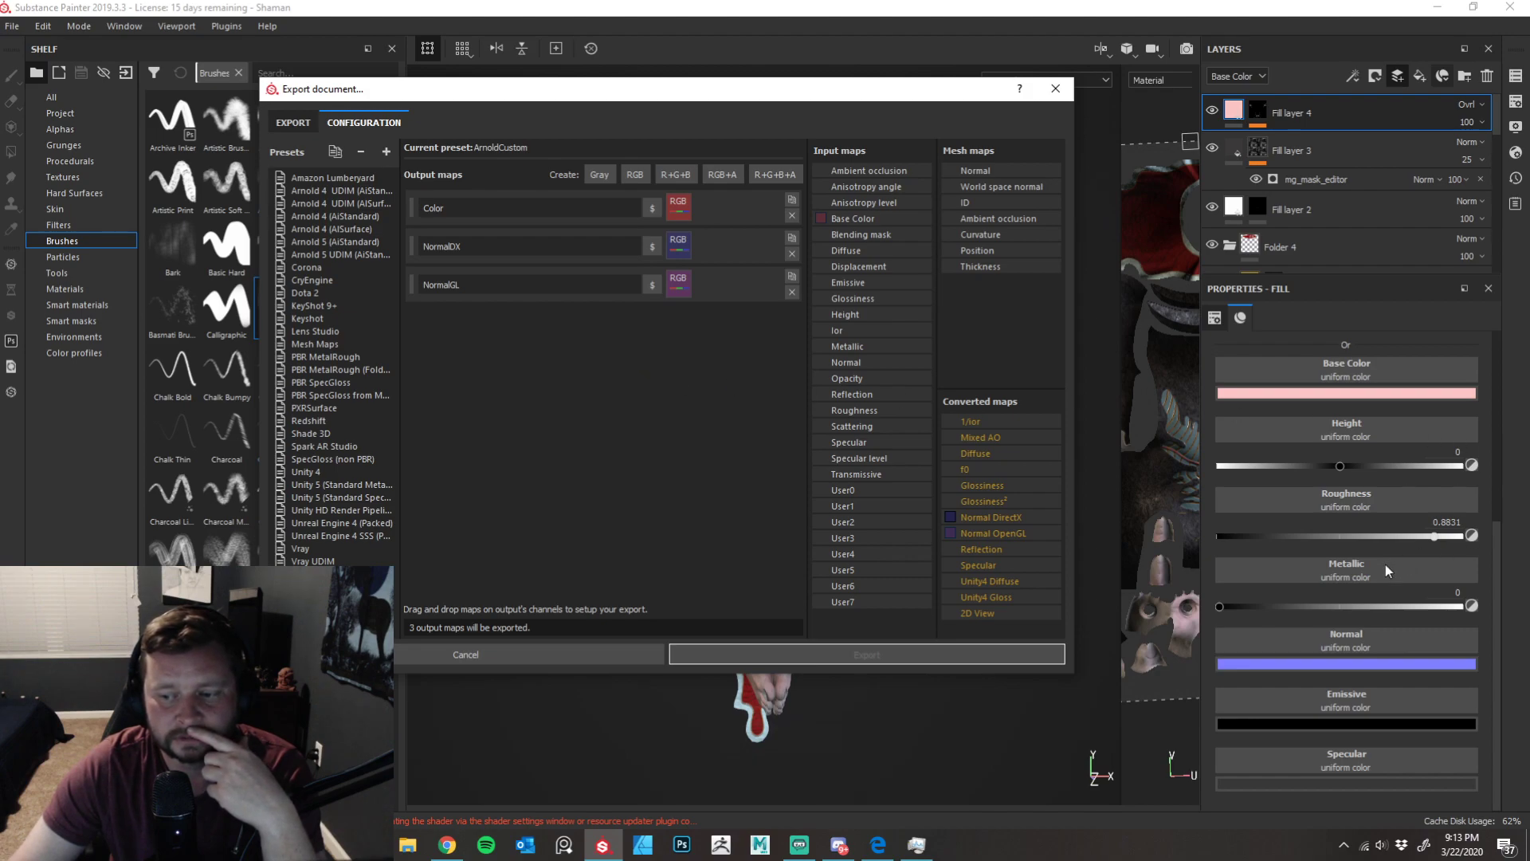
left_click(639, 175)
double_click(447, 323)
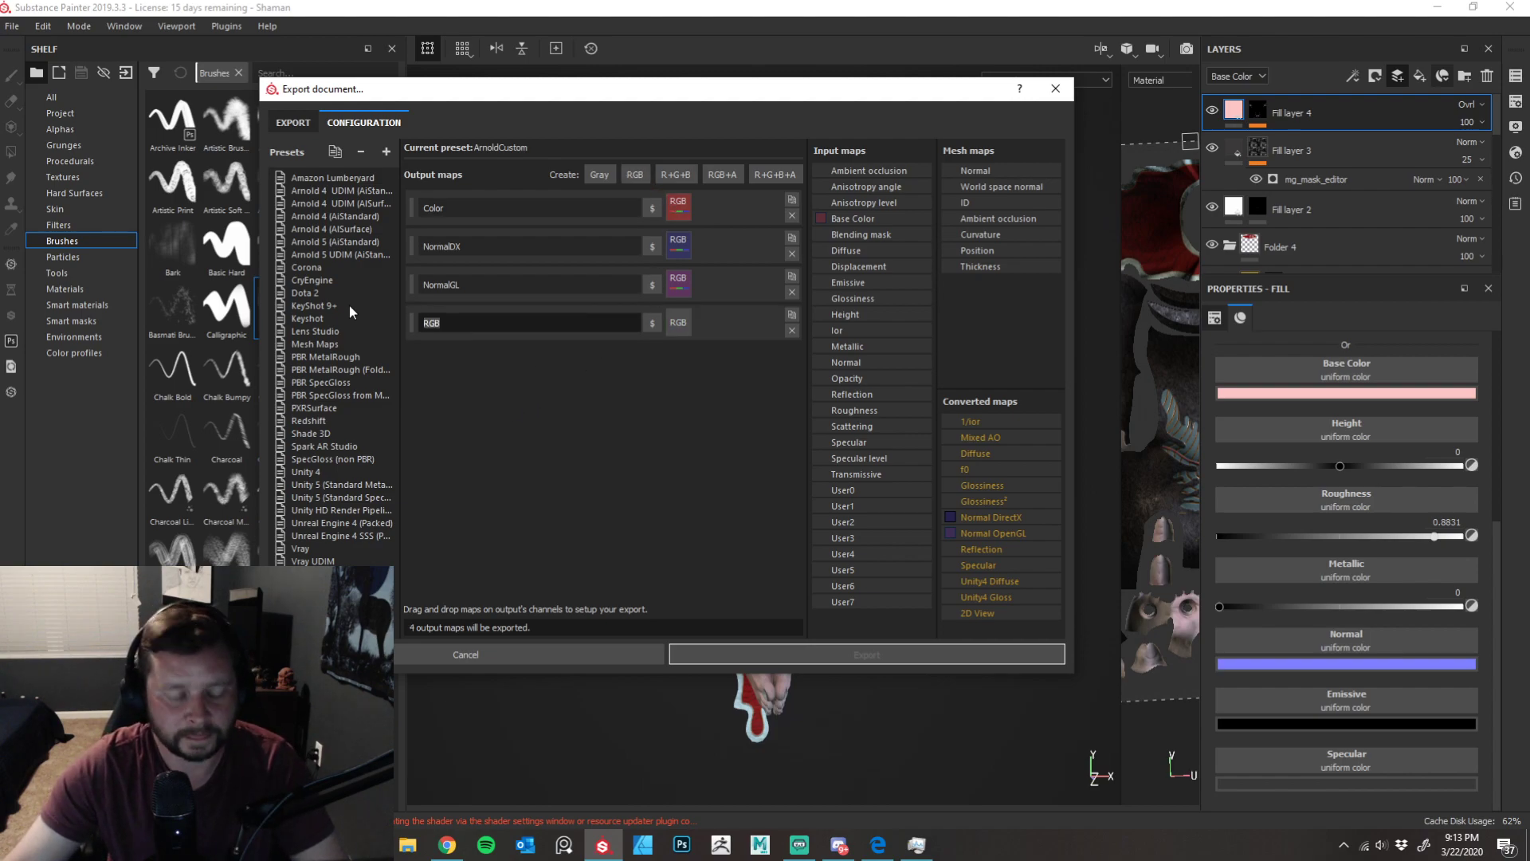
type("pec")
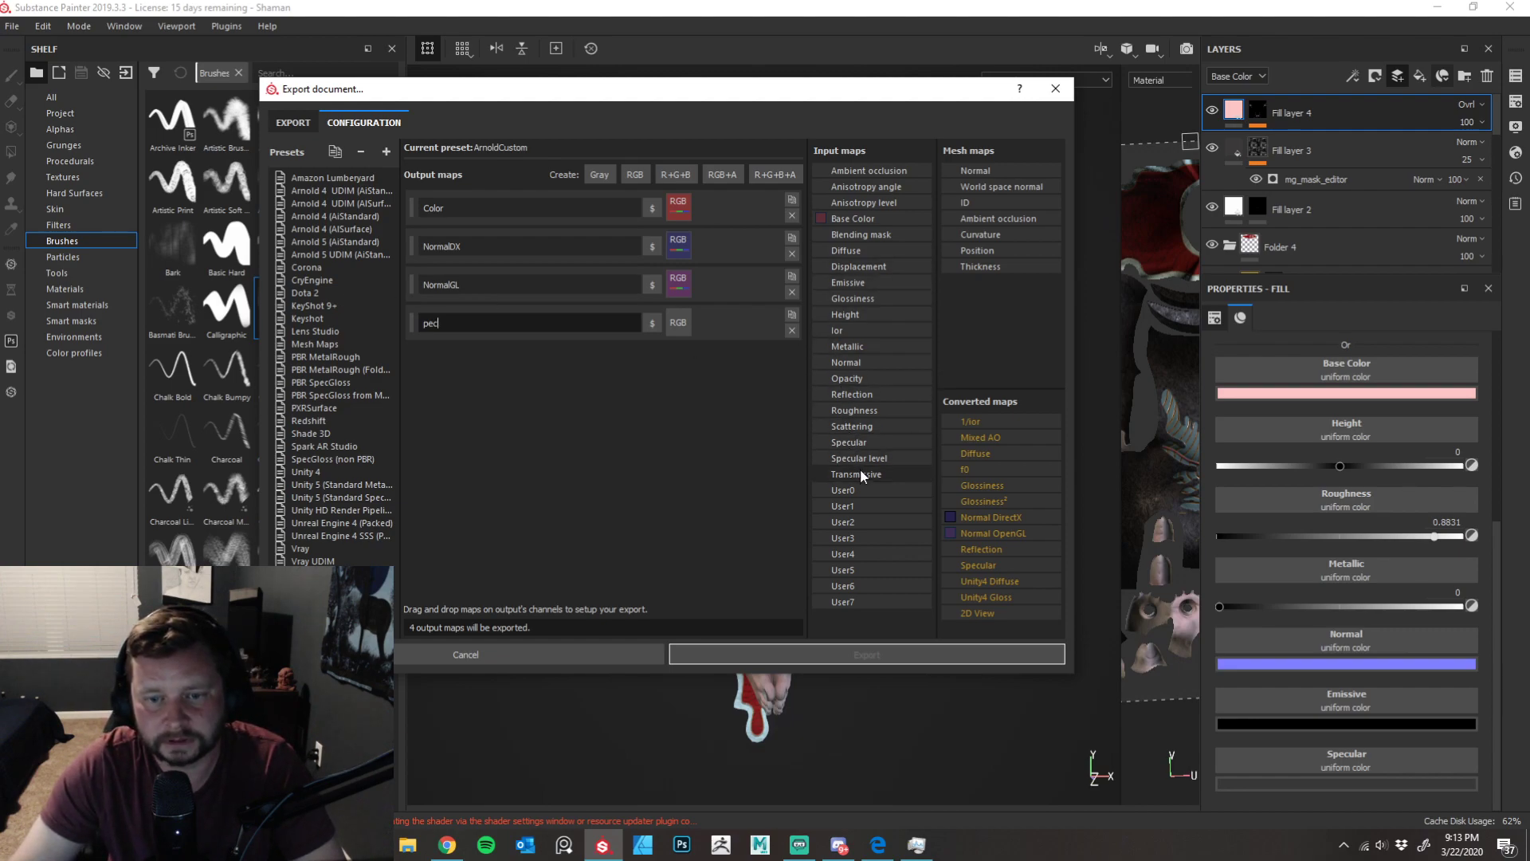
left_click_drag(854, 443, 684, 324)
left_click(708, 357)
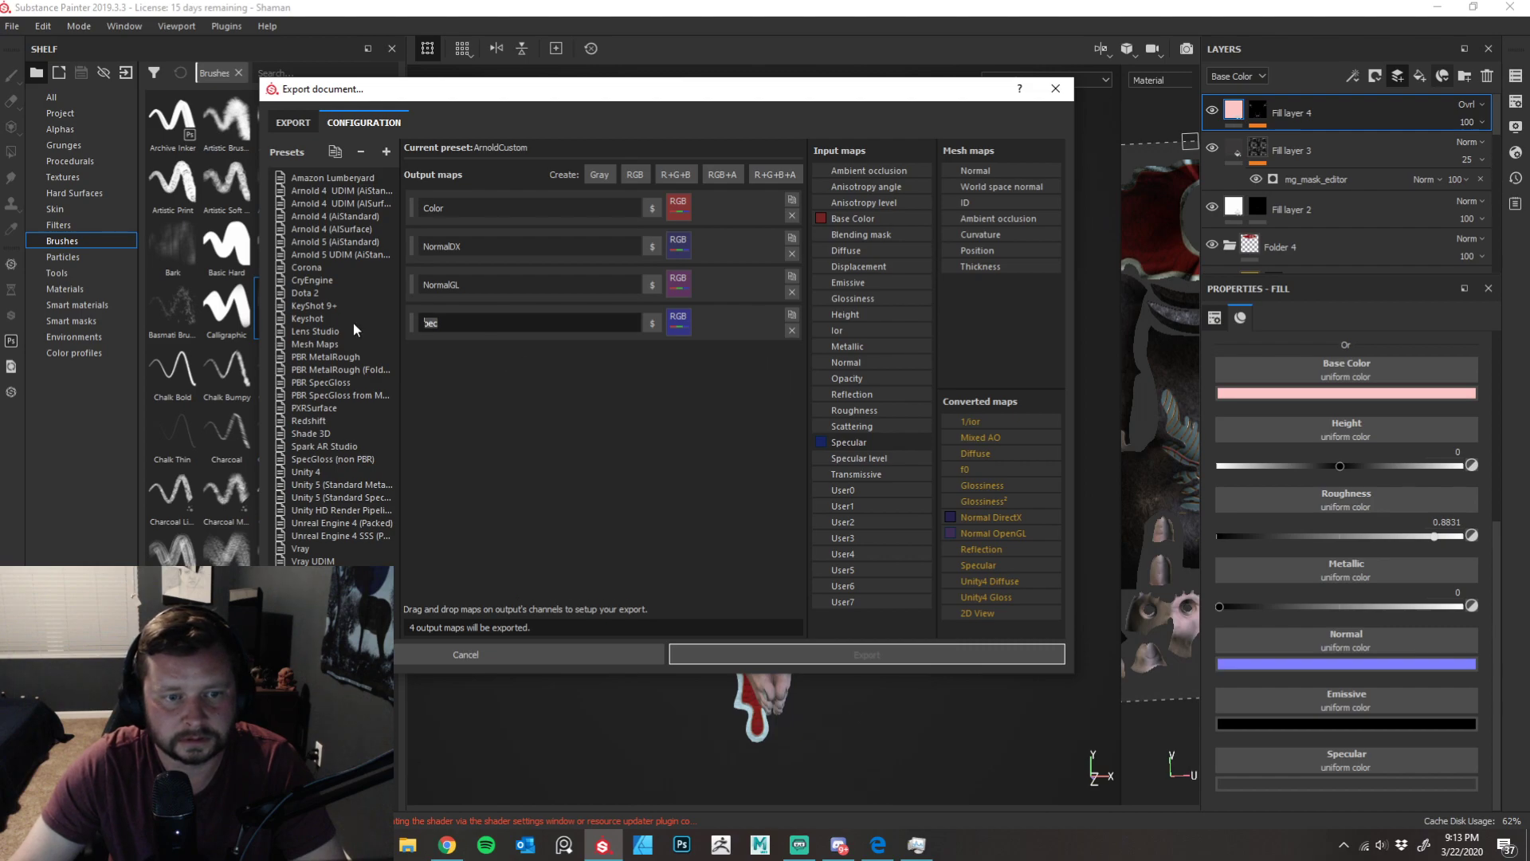
type("Spec")
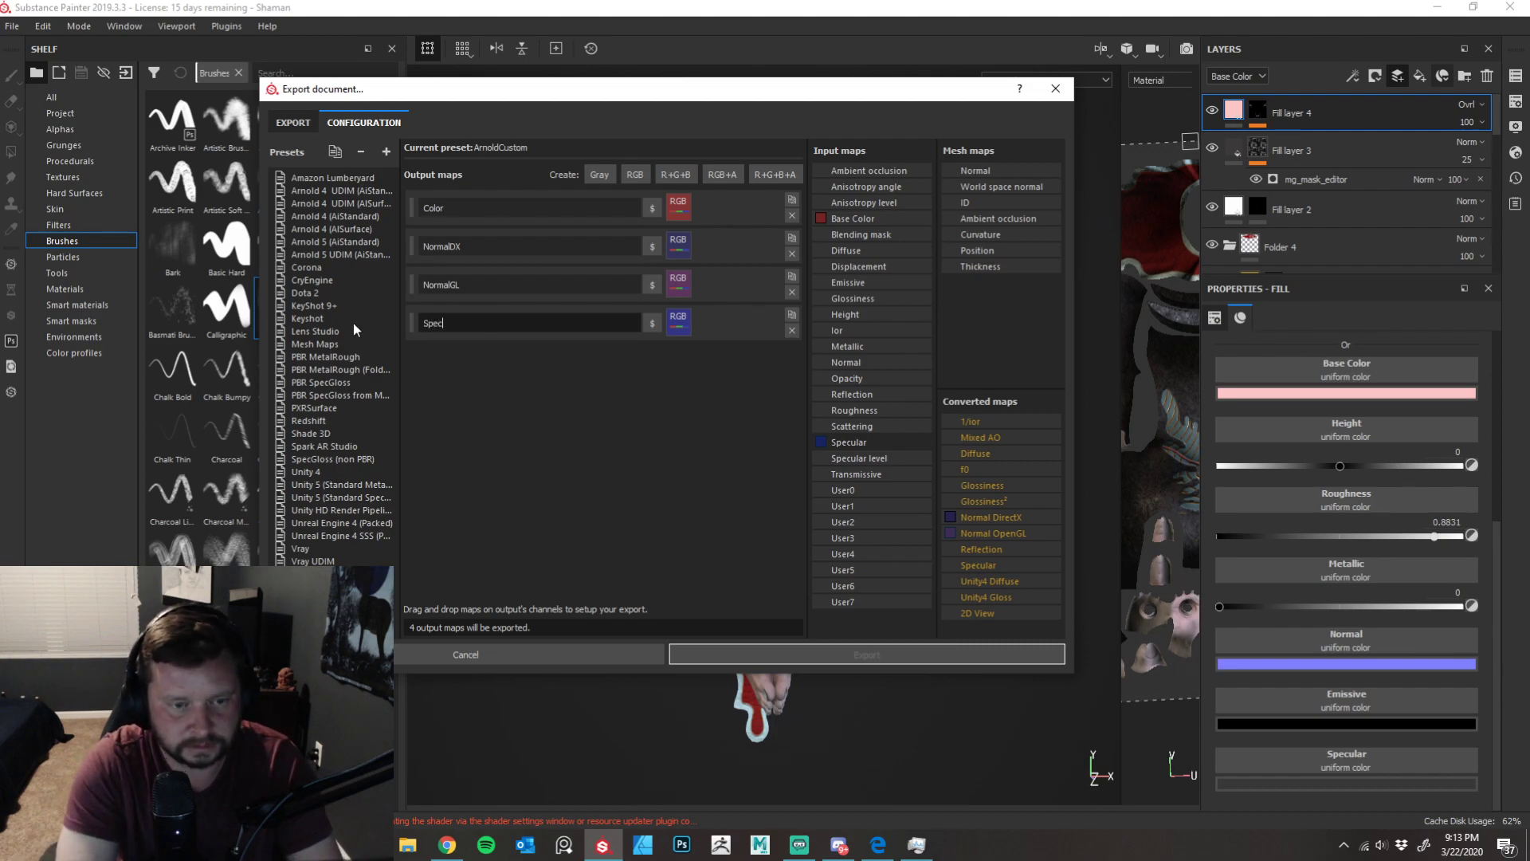
key("Return")
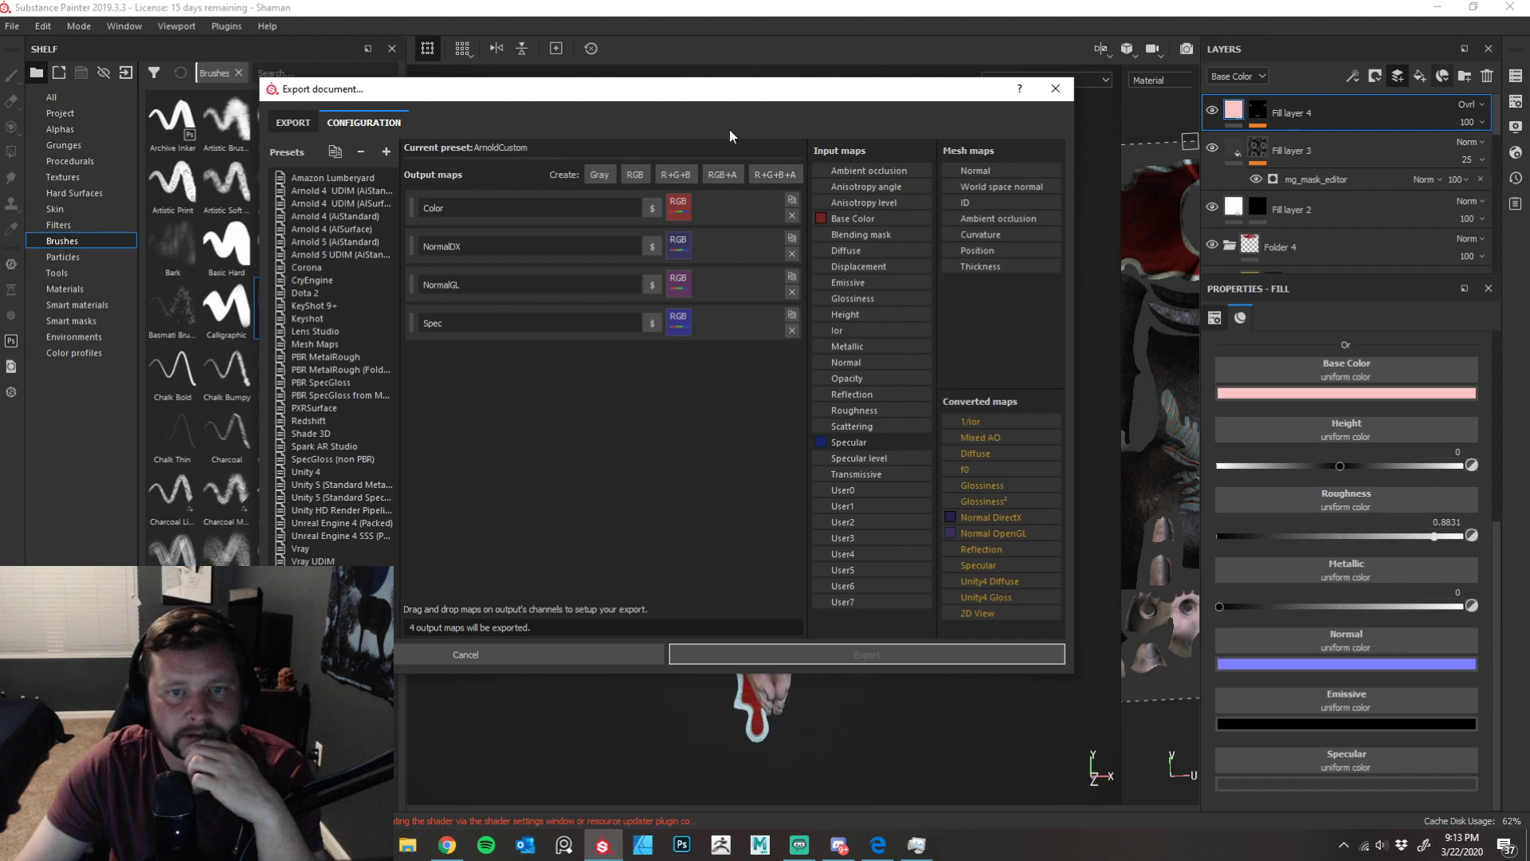
- Add an output map with separate R+G+B channels to the preset and name it HRM
left_click(667, 180)
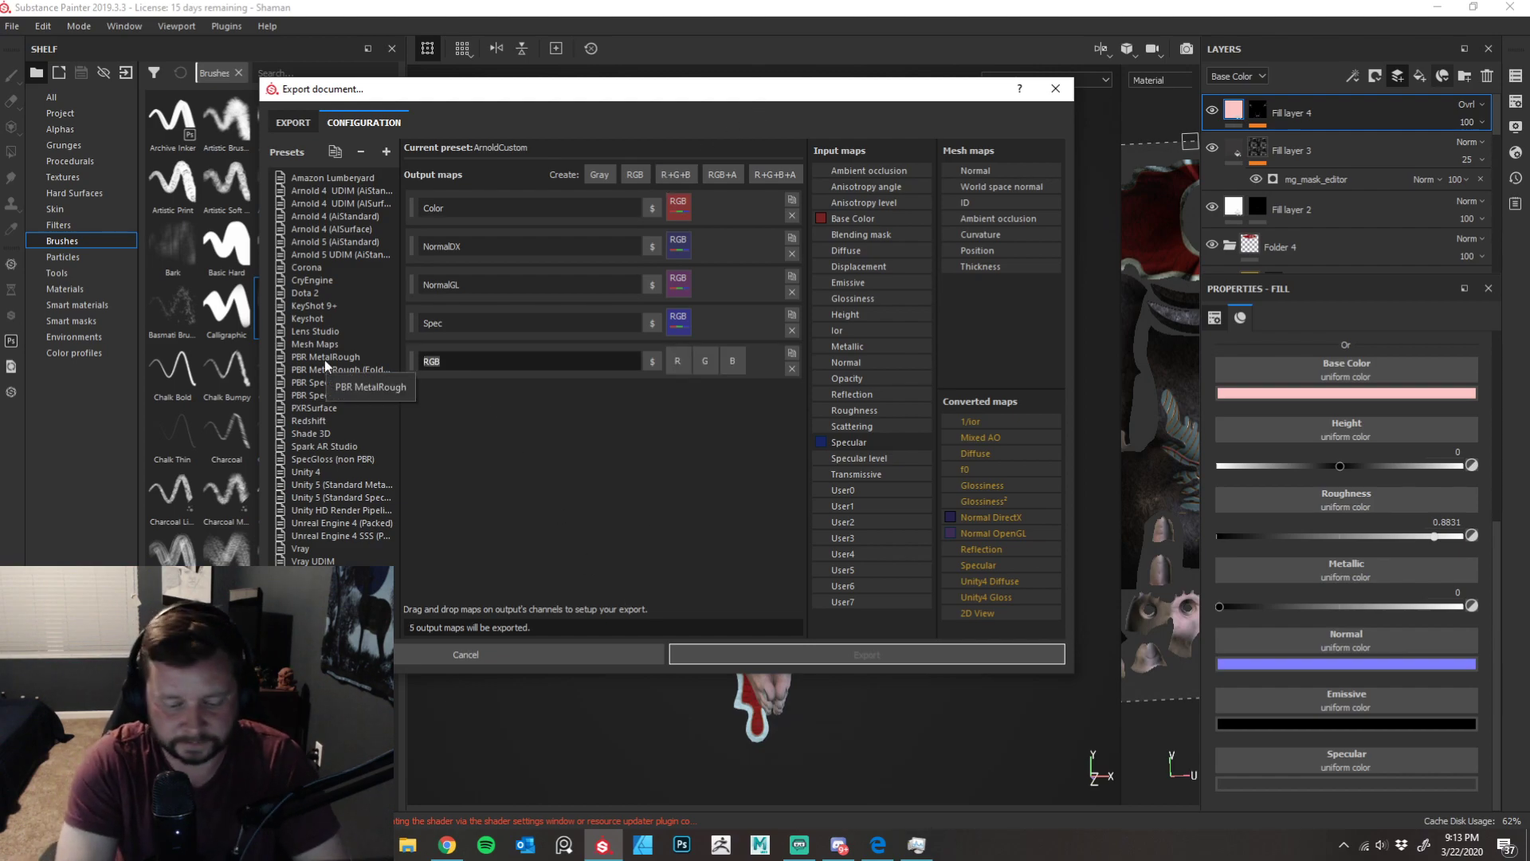
type("H")
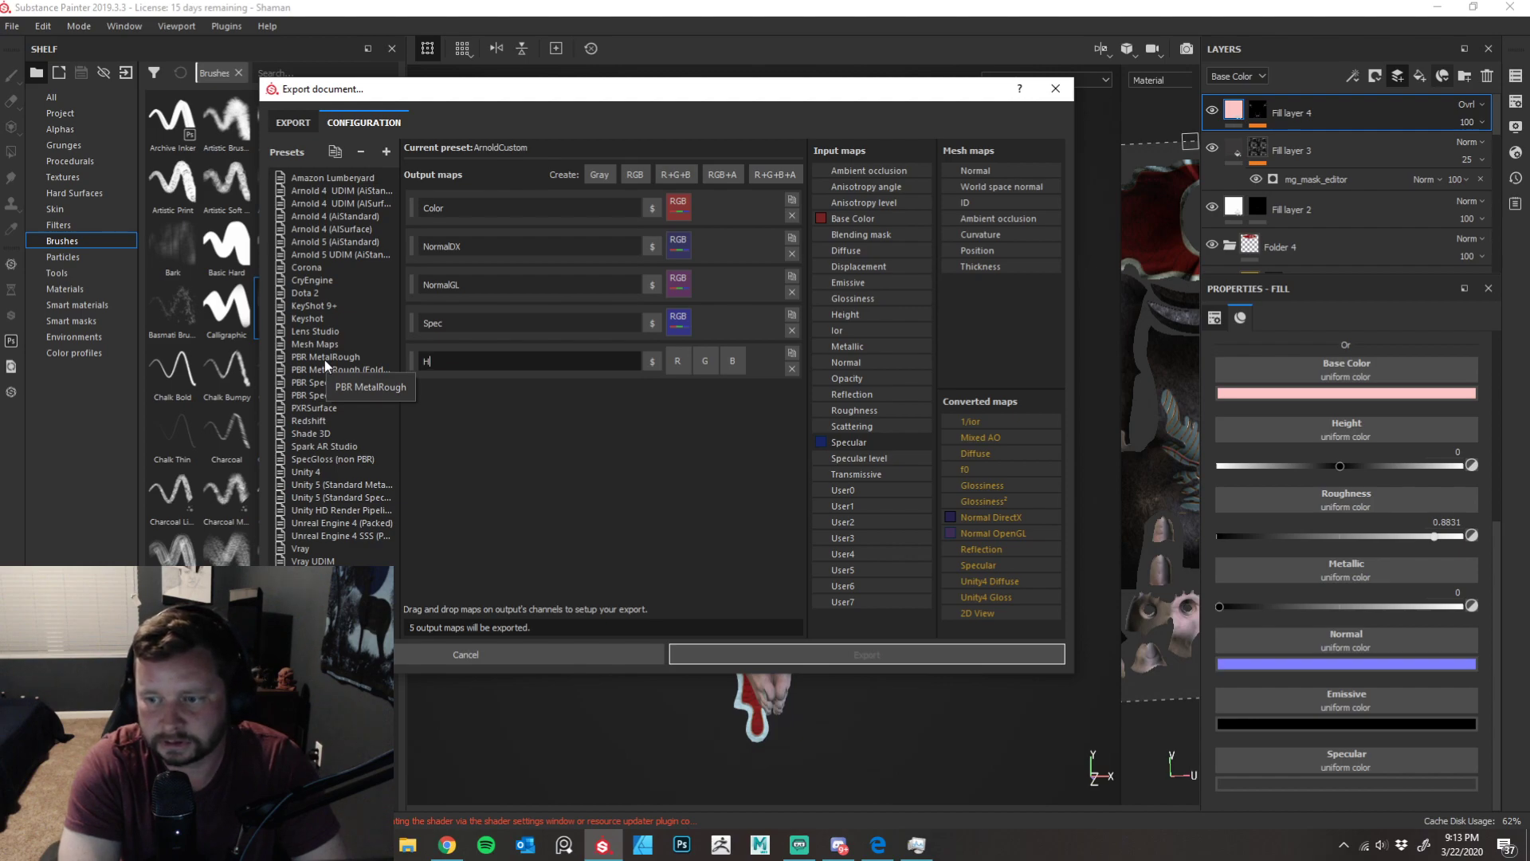
type("R")
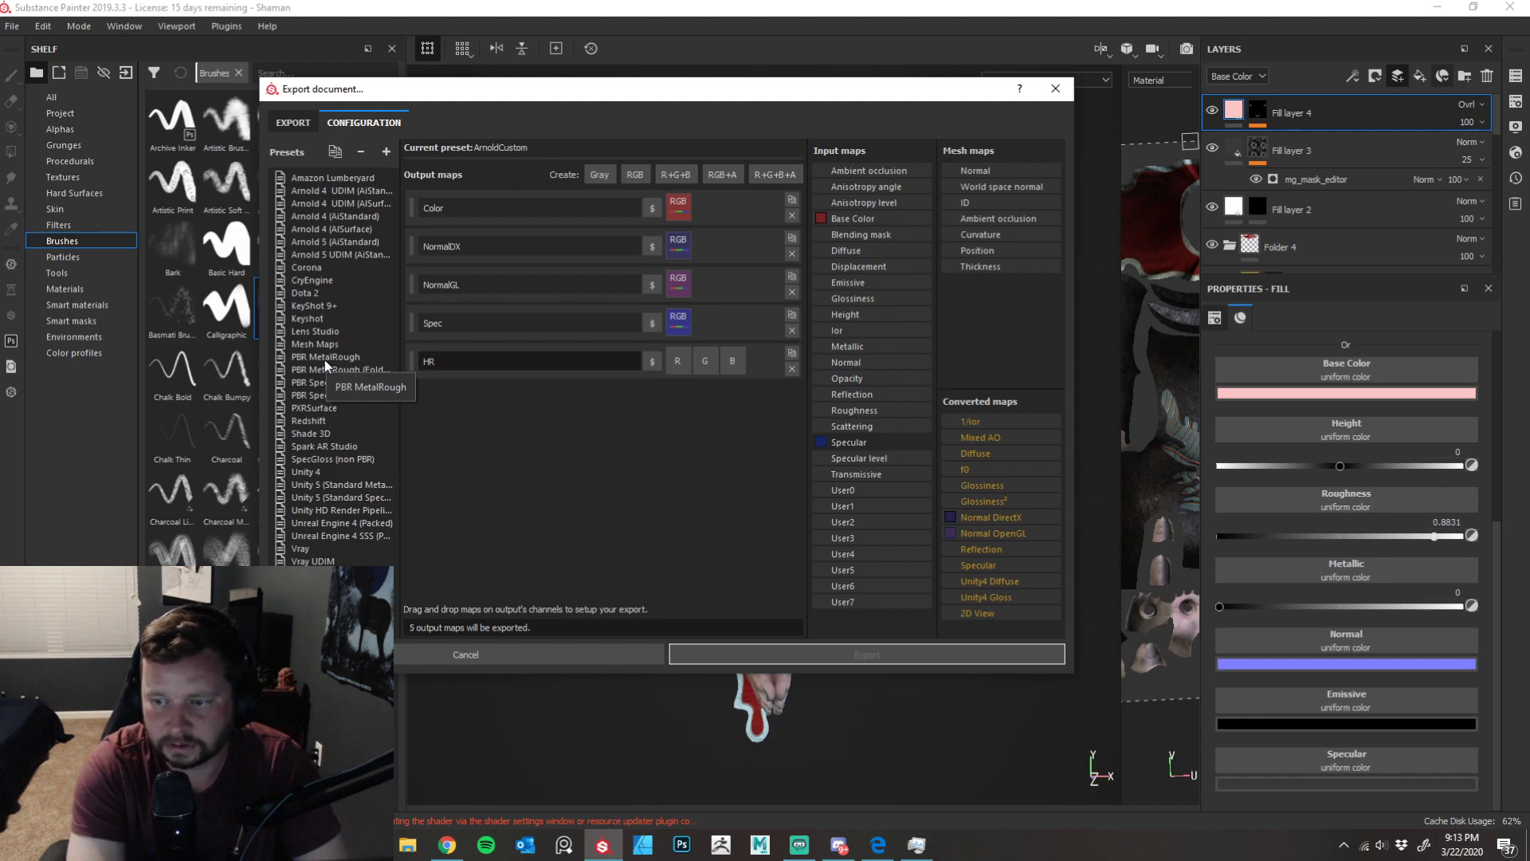
type("M")
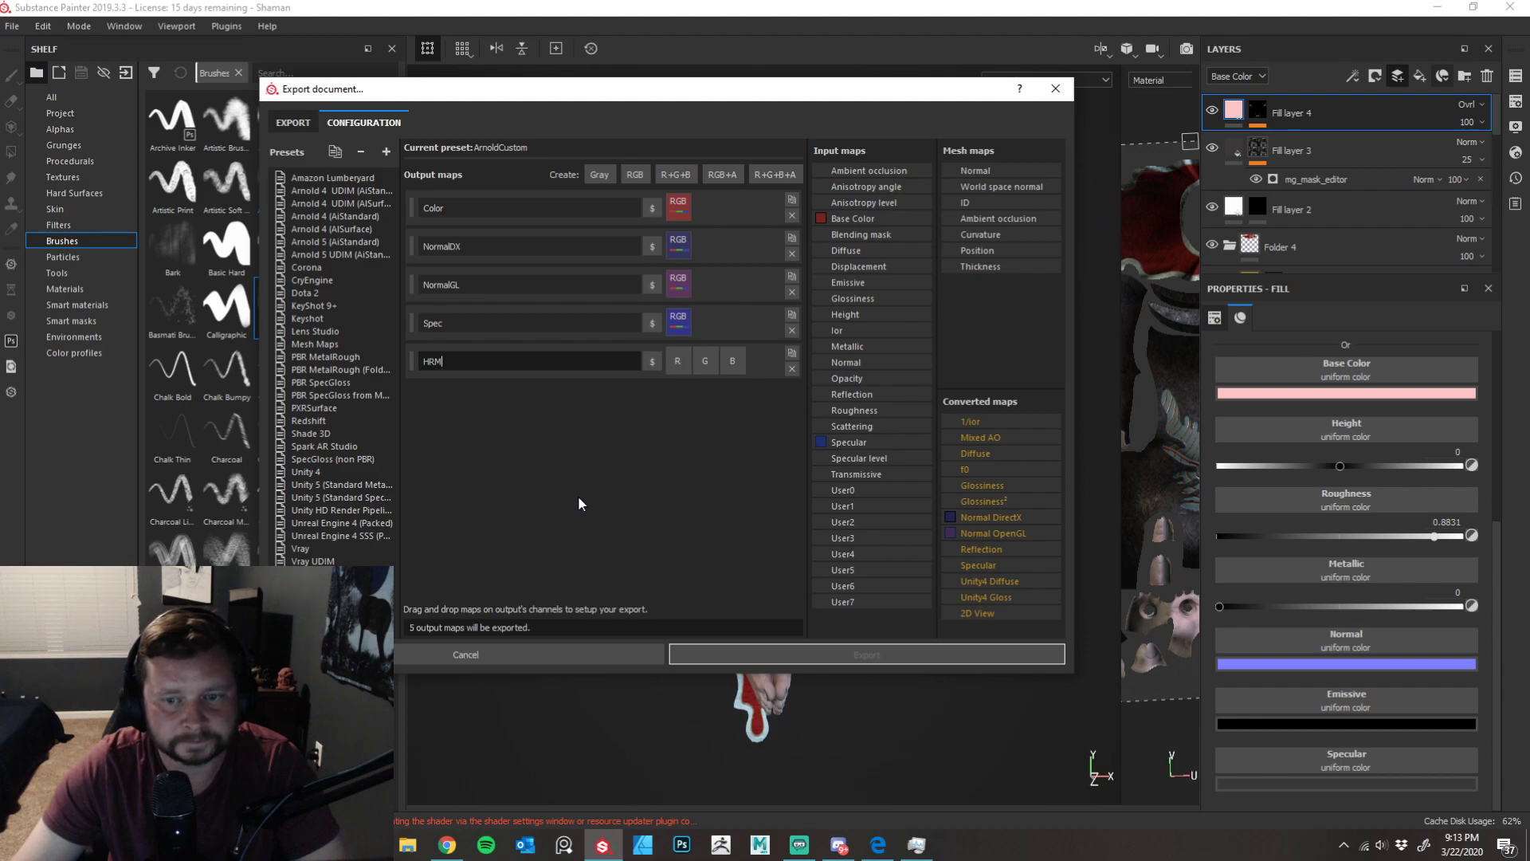
key("Return")
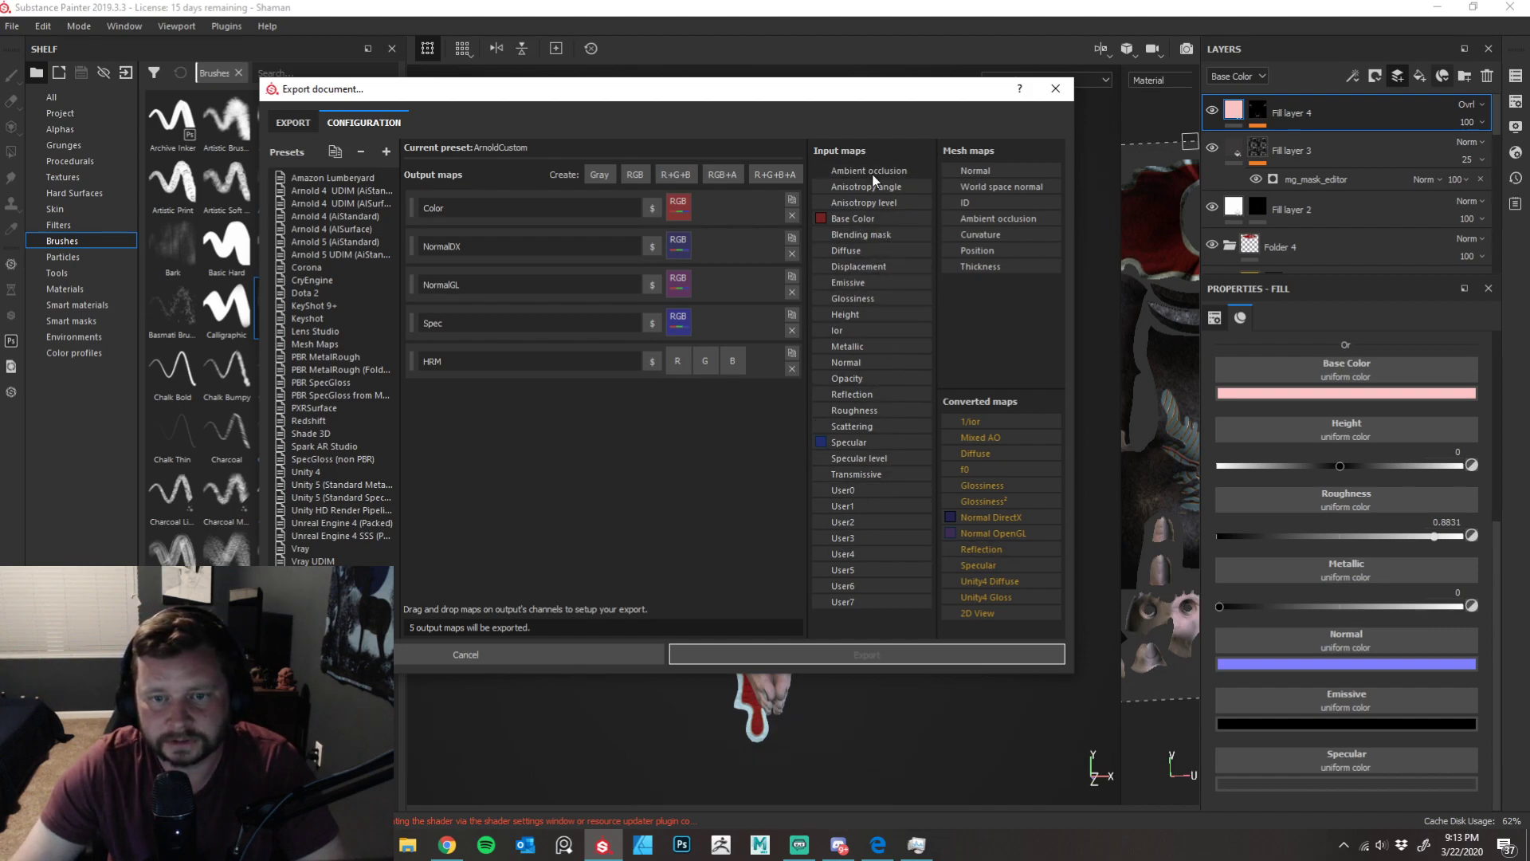
- Assign the gray channels of the Height, Roughness and Metallic input maps to the HRM output's R, G and B channels respectively
left_click_drag(853, 314, 673, 360)
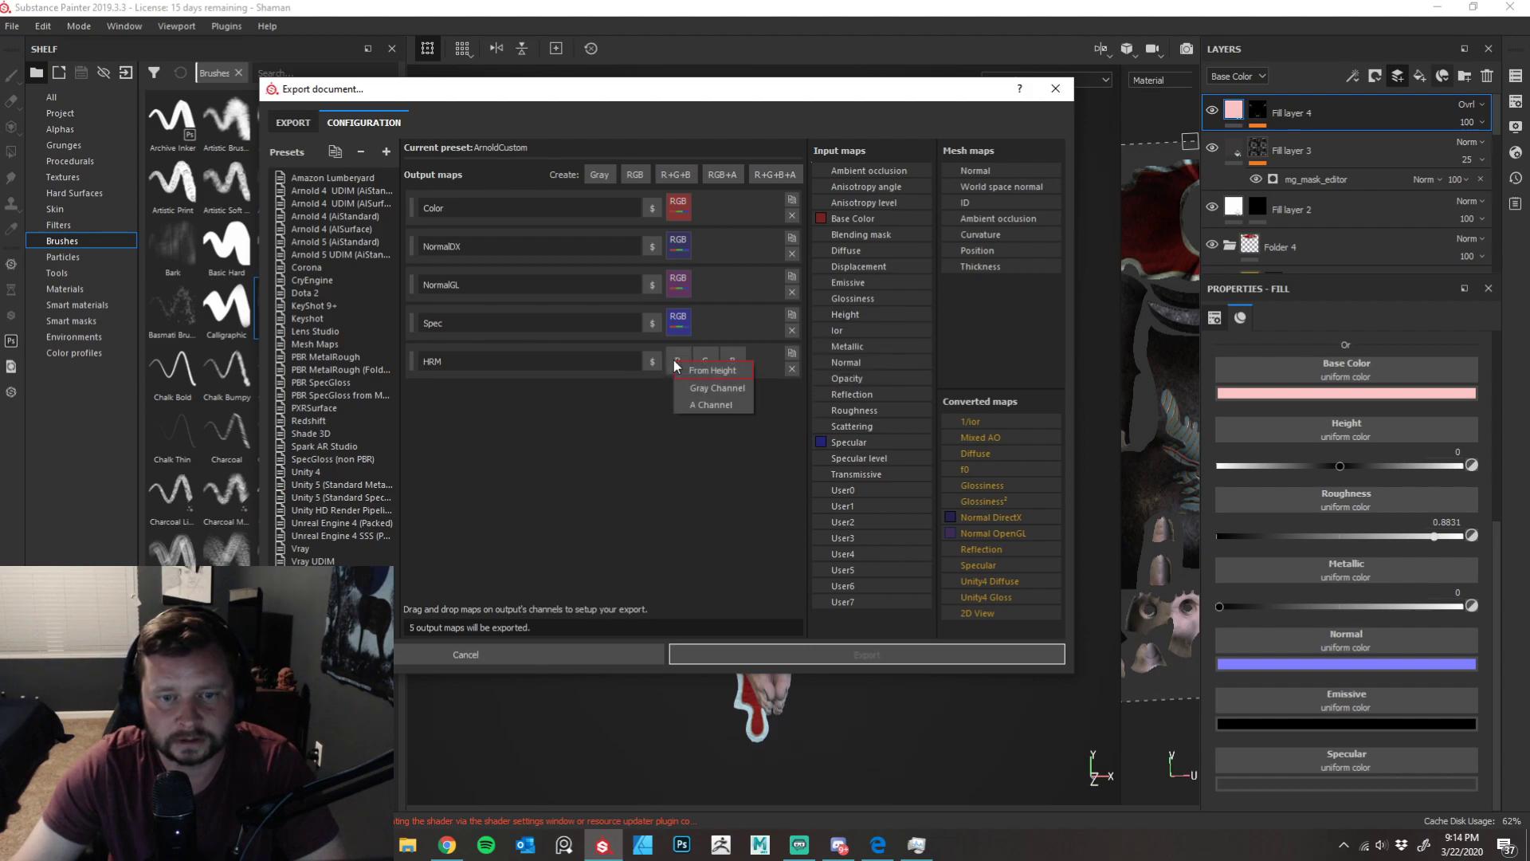
left_click(709, 371)
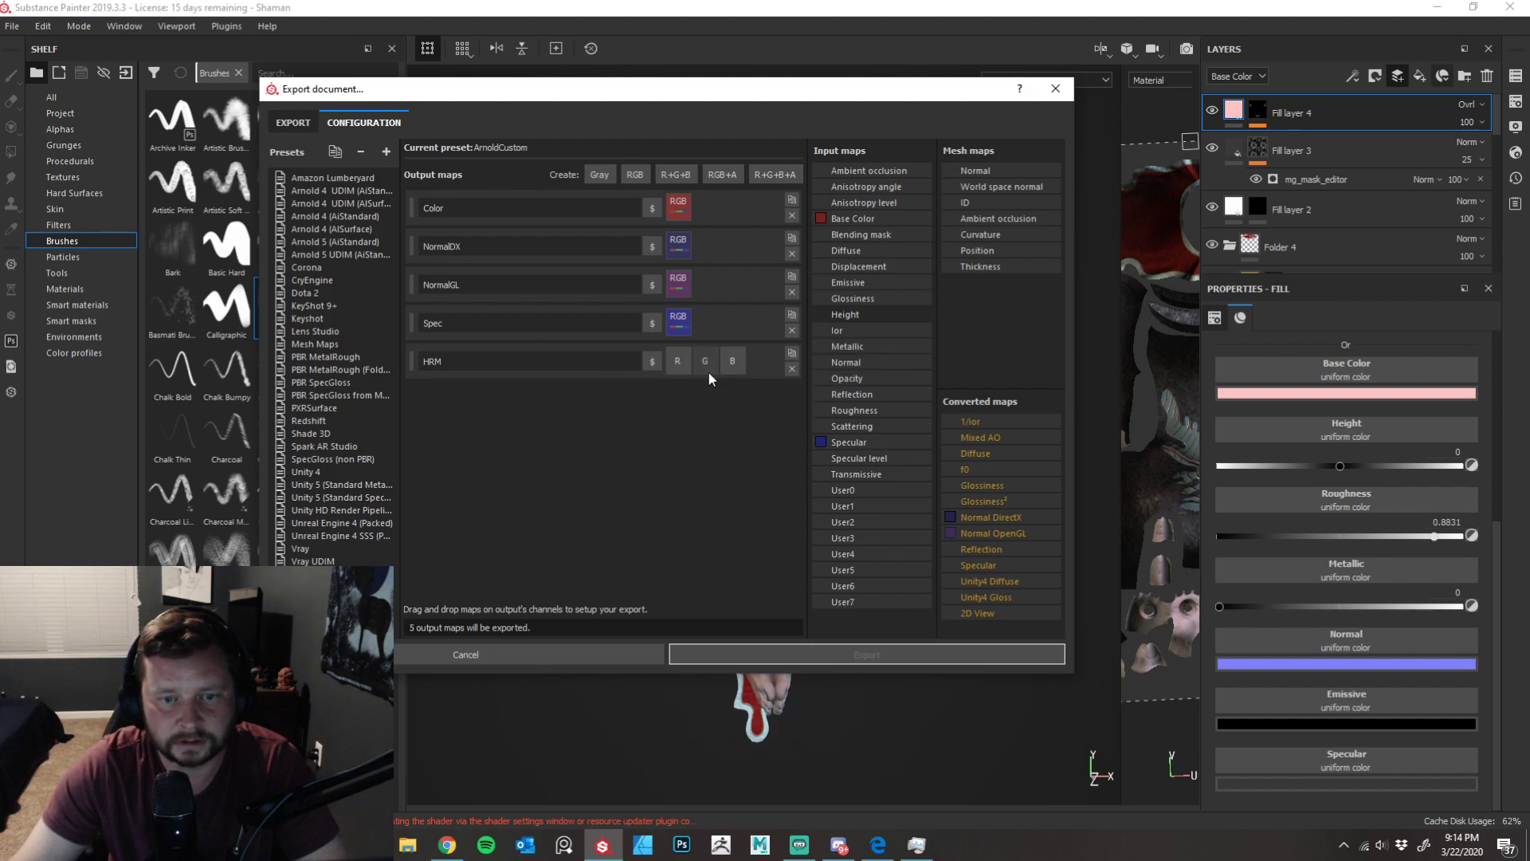
left_click_drag(883, 314, 676, 357)
left_click(692, 385)
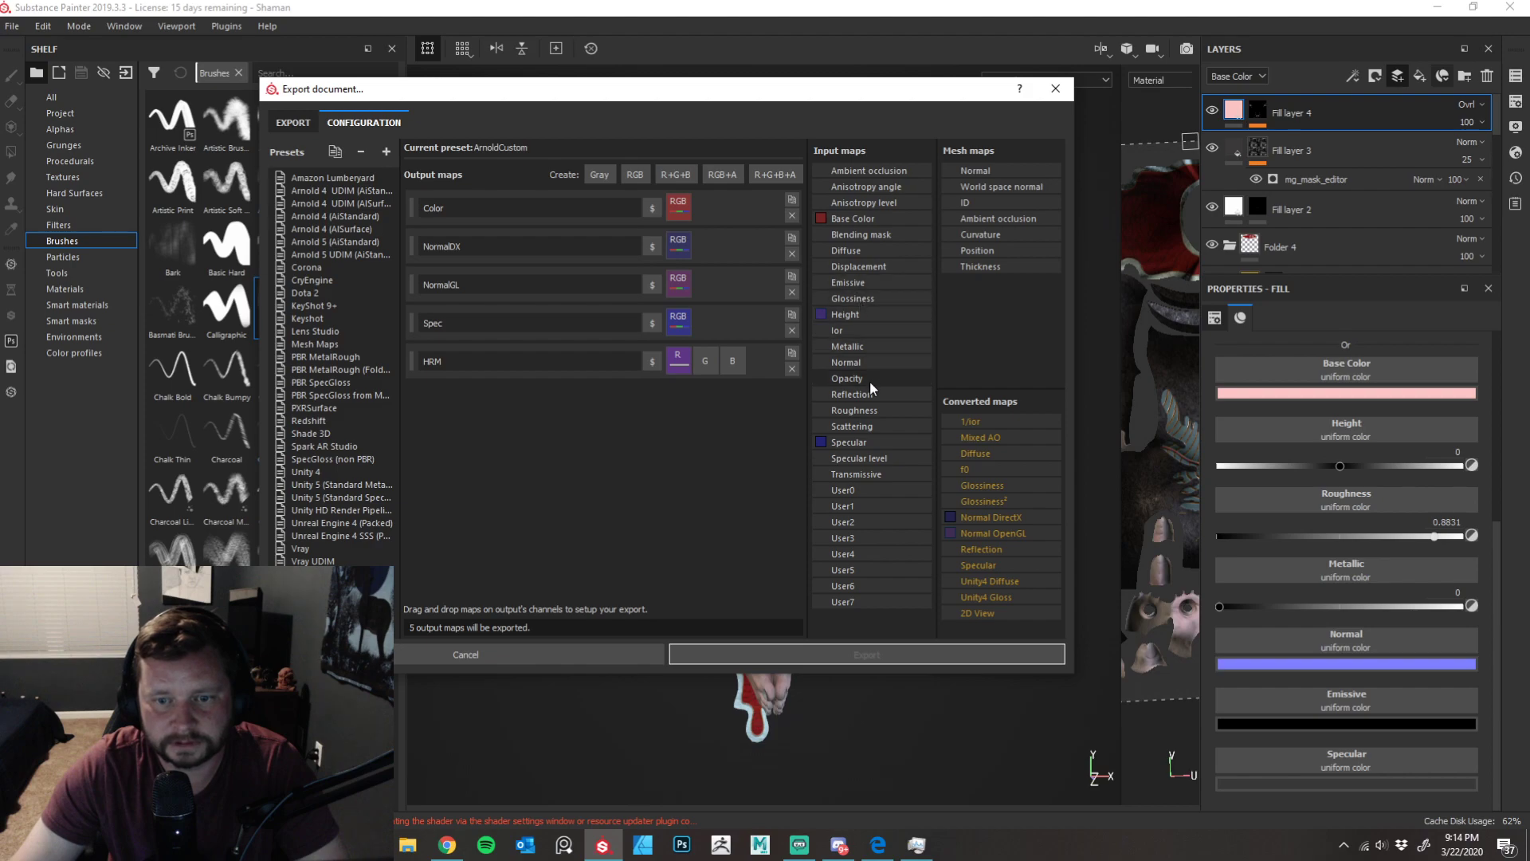
left_click_drag(852, 410, 704, 358)
left_click(729, 382)
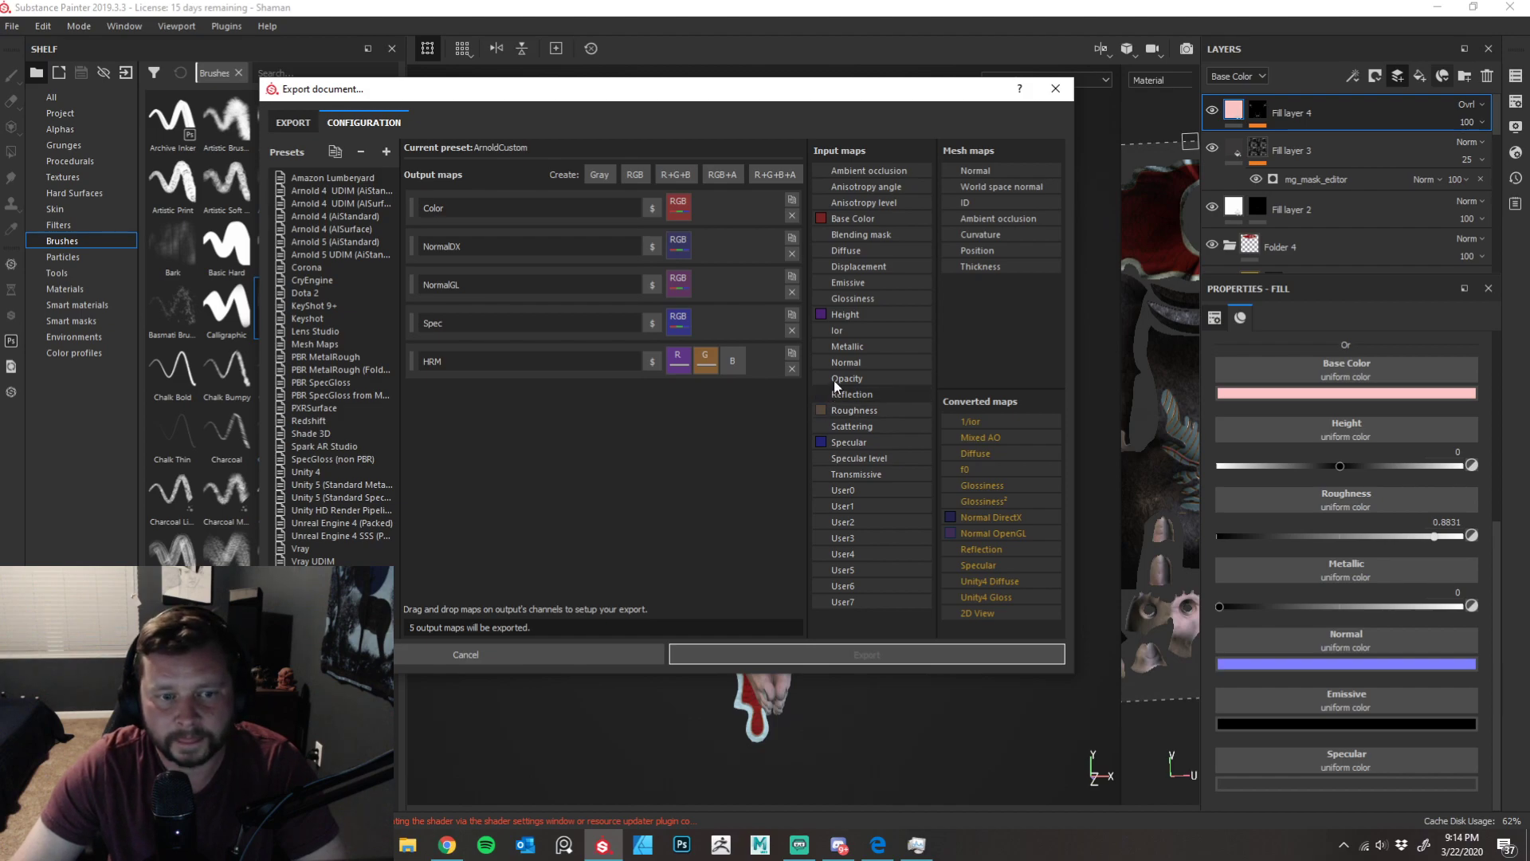
left_click_drag(851, 345, 735, 356)
left_click(752, 380)
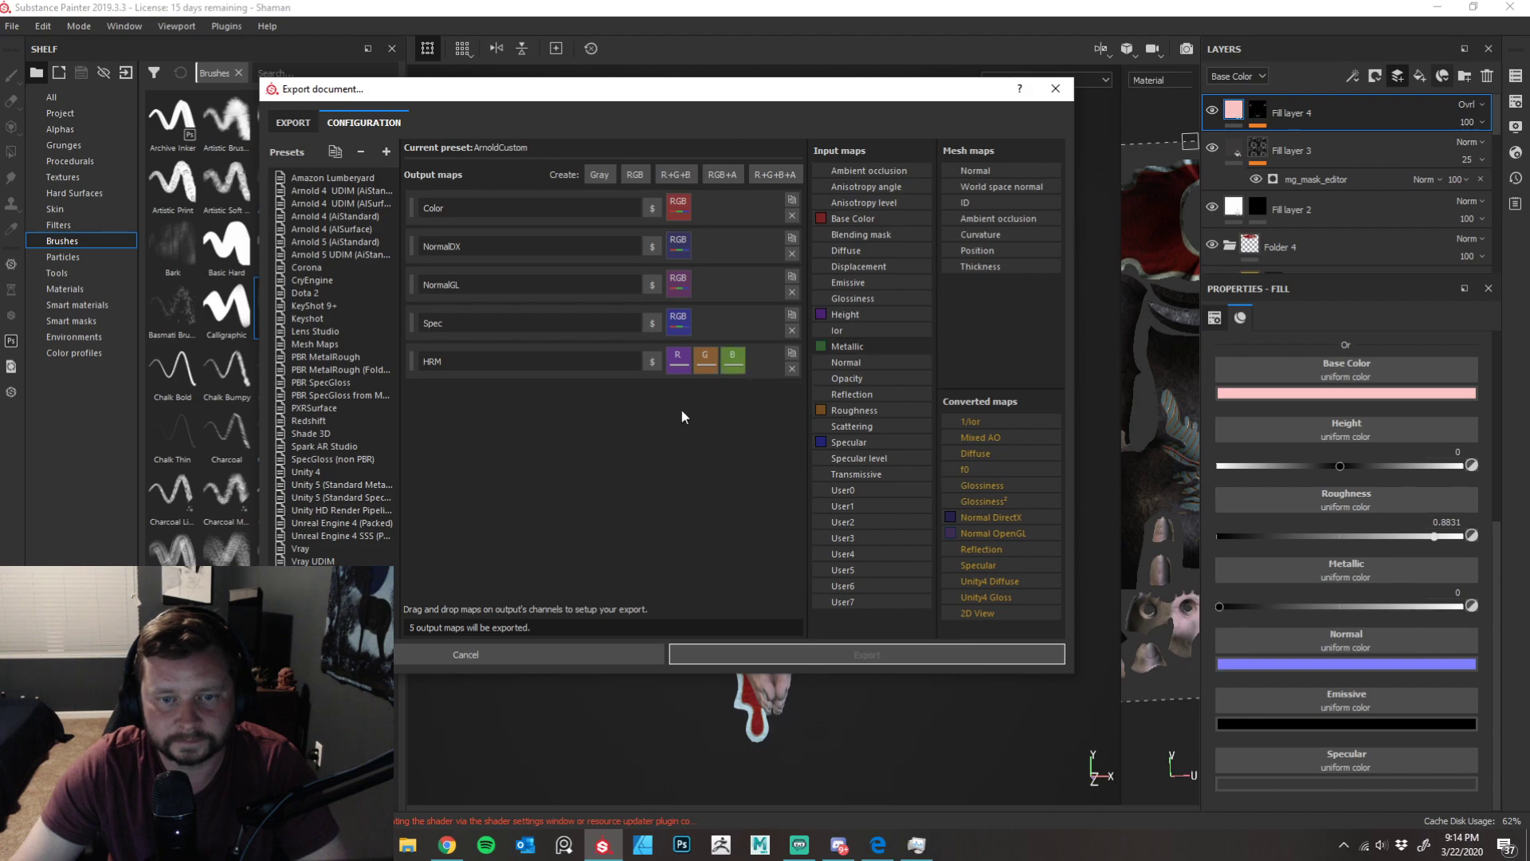
- Add another RGB output map to the preset, name it Emissive and assign the Emissive input map to it
left_click(635, 175)
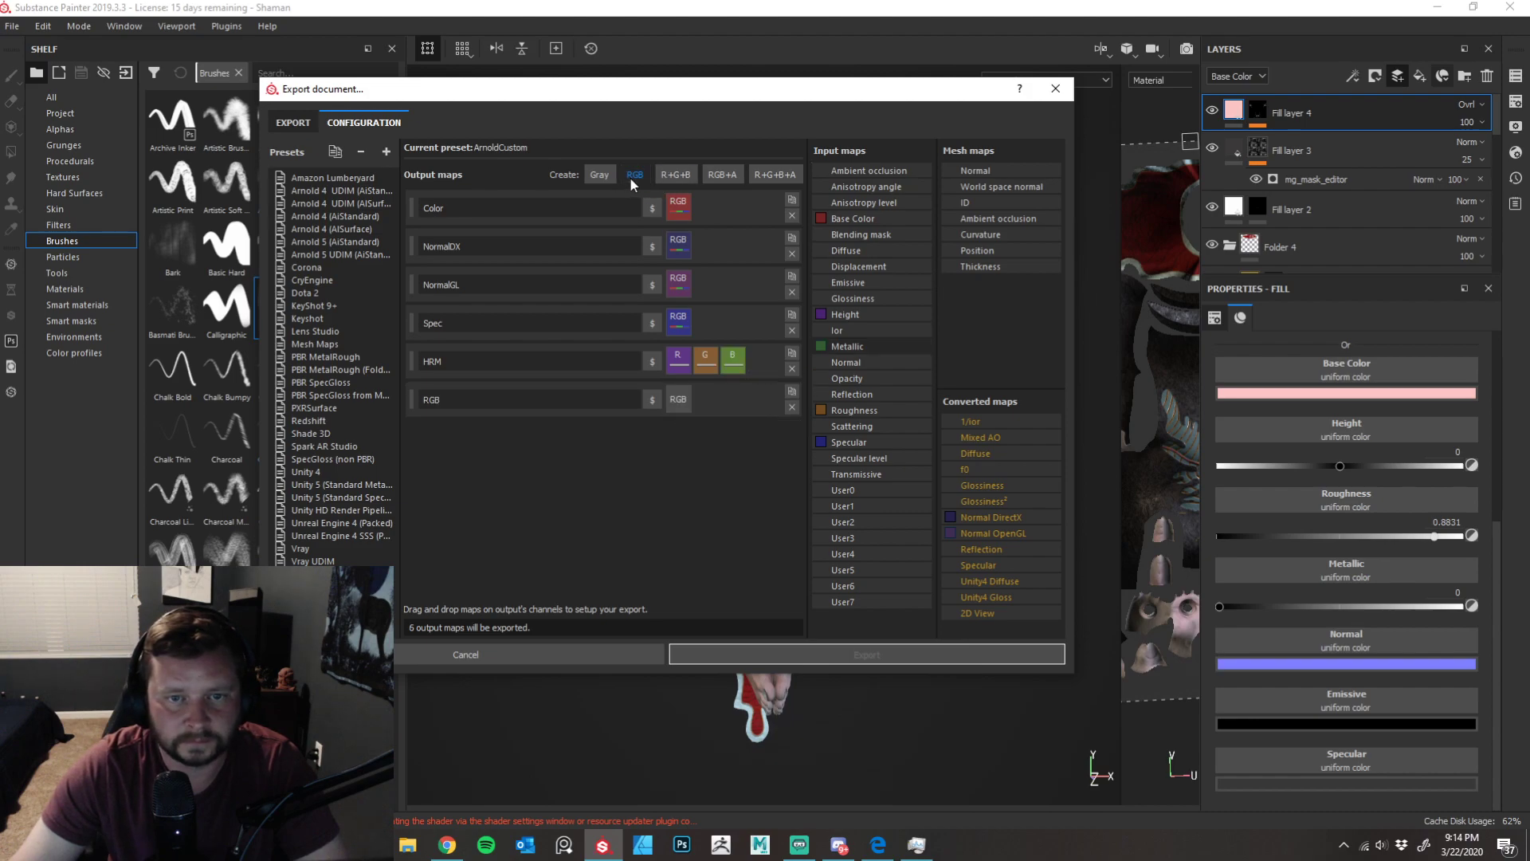
double_click(537, 398)
type("E")
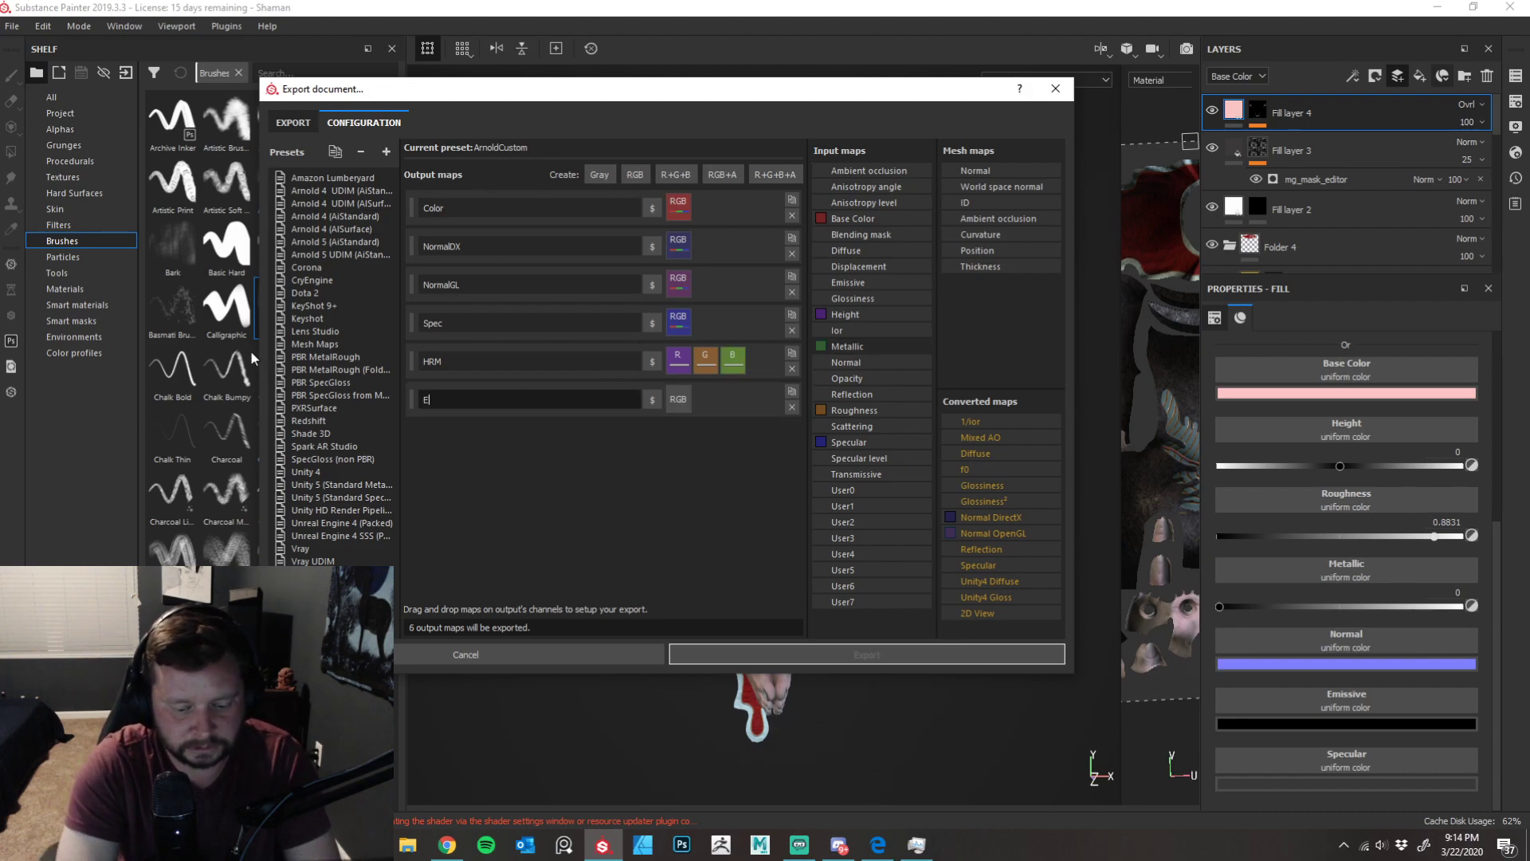
type("mmisive")
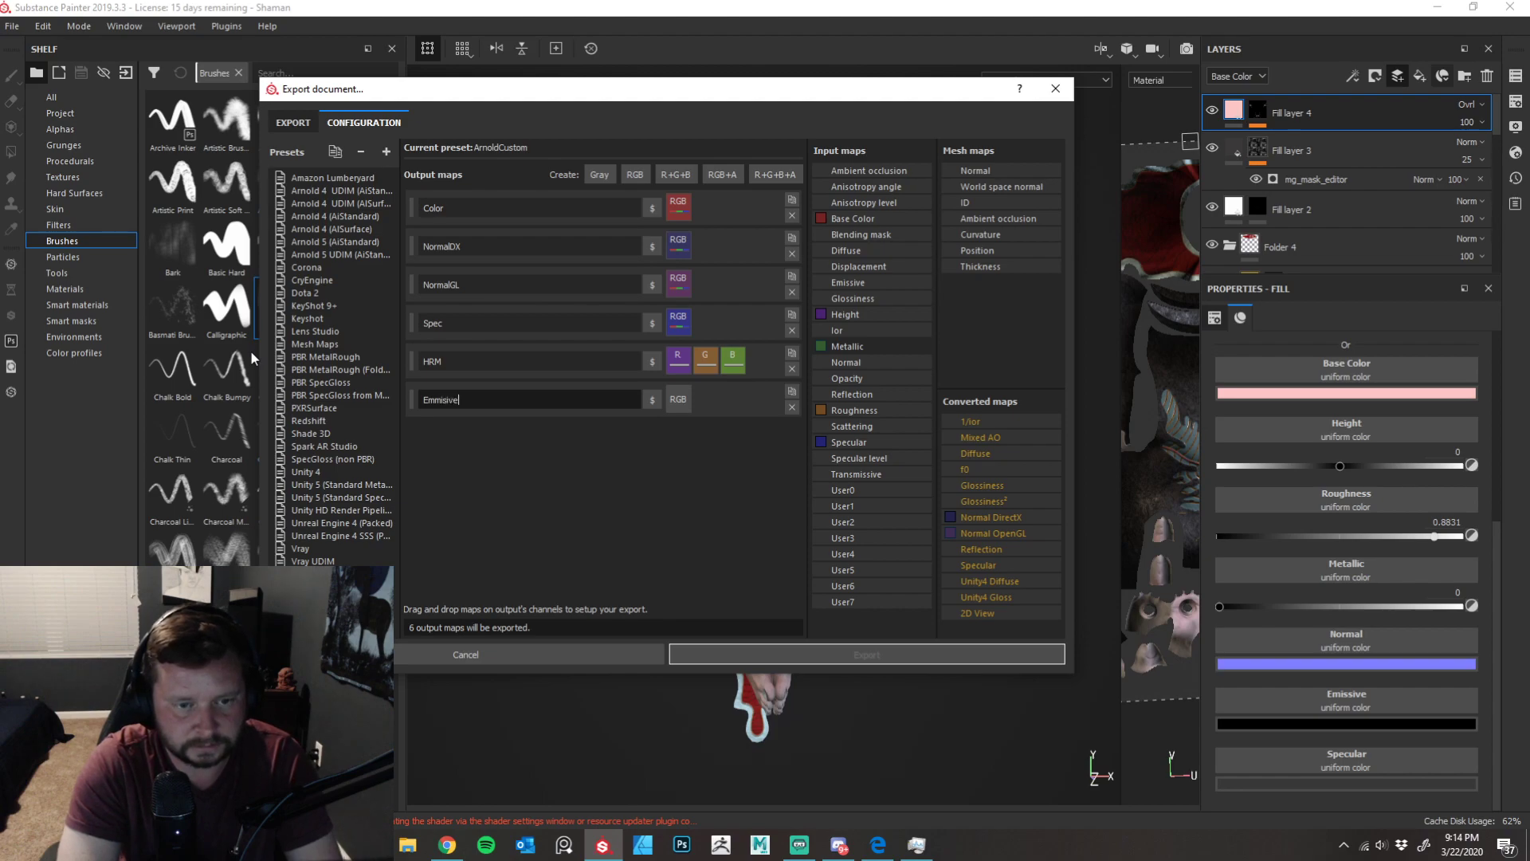
key("Return")
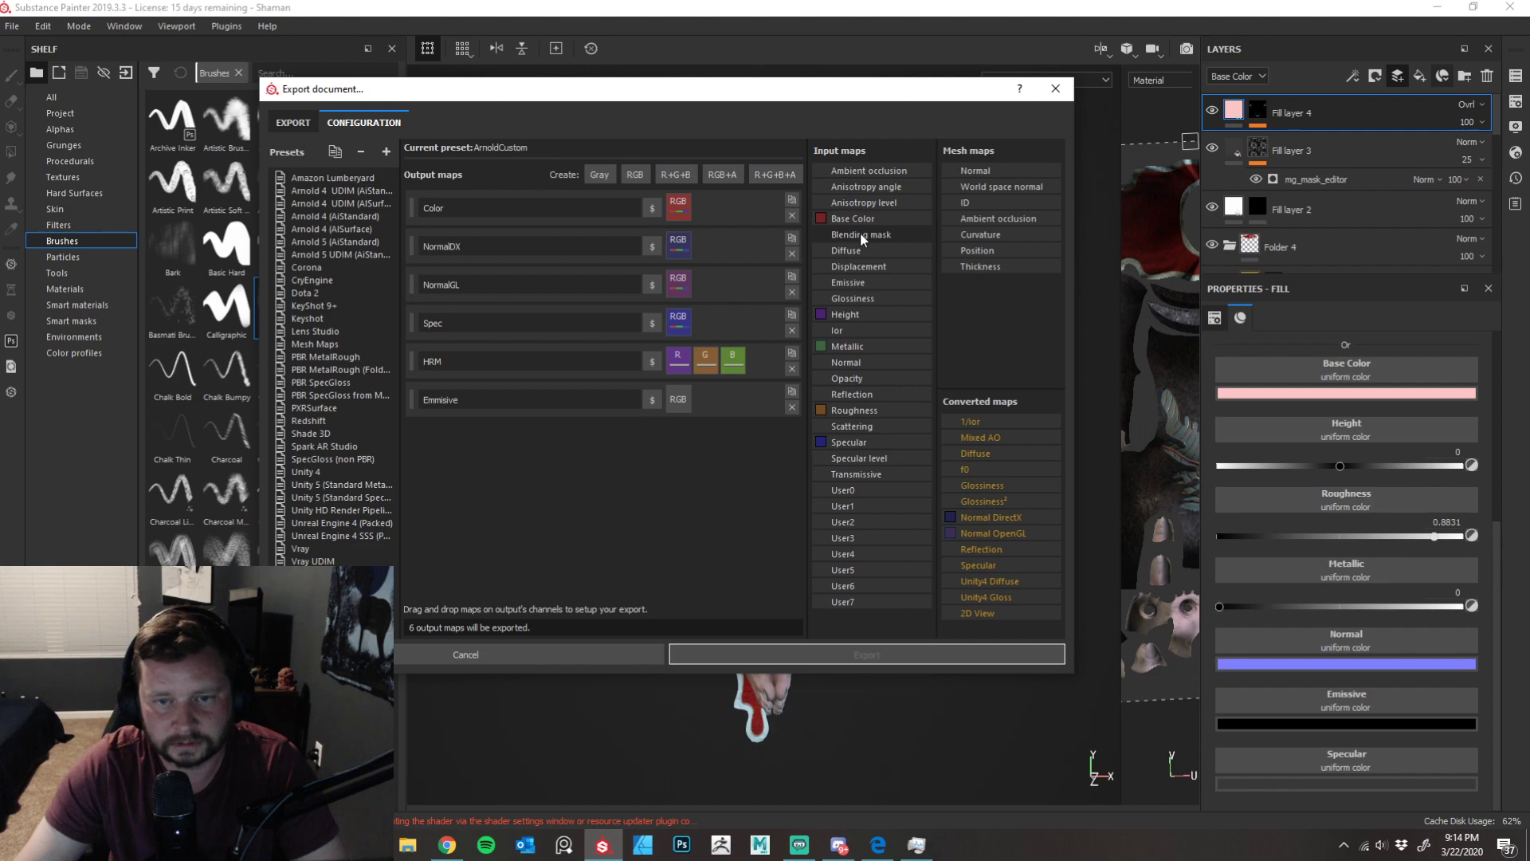
left_click_drag(857, 282, 680, 399)
left_click(692, 423)
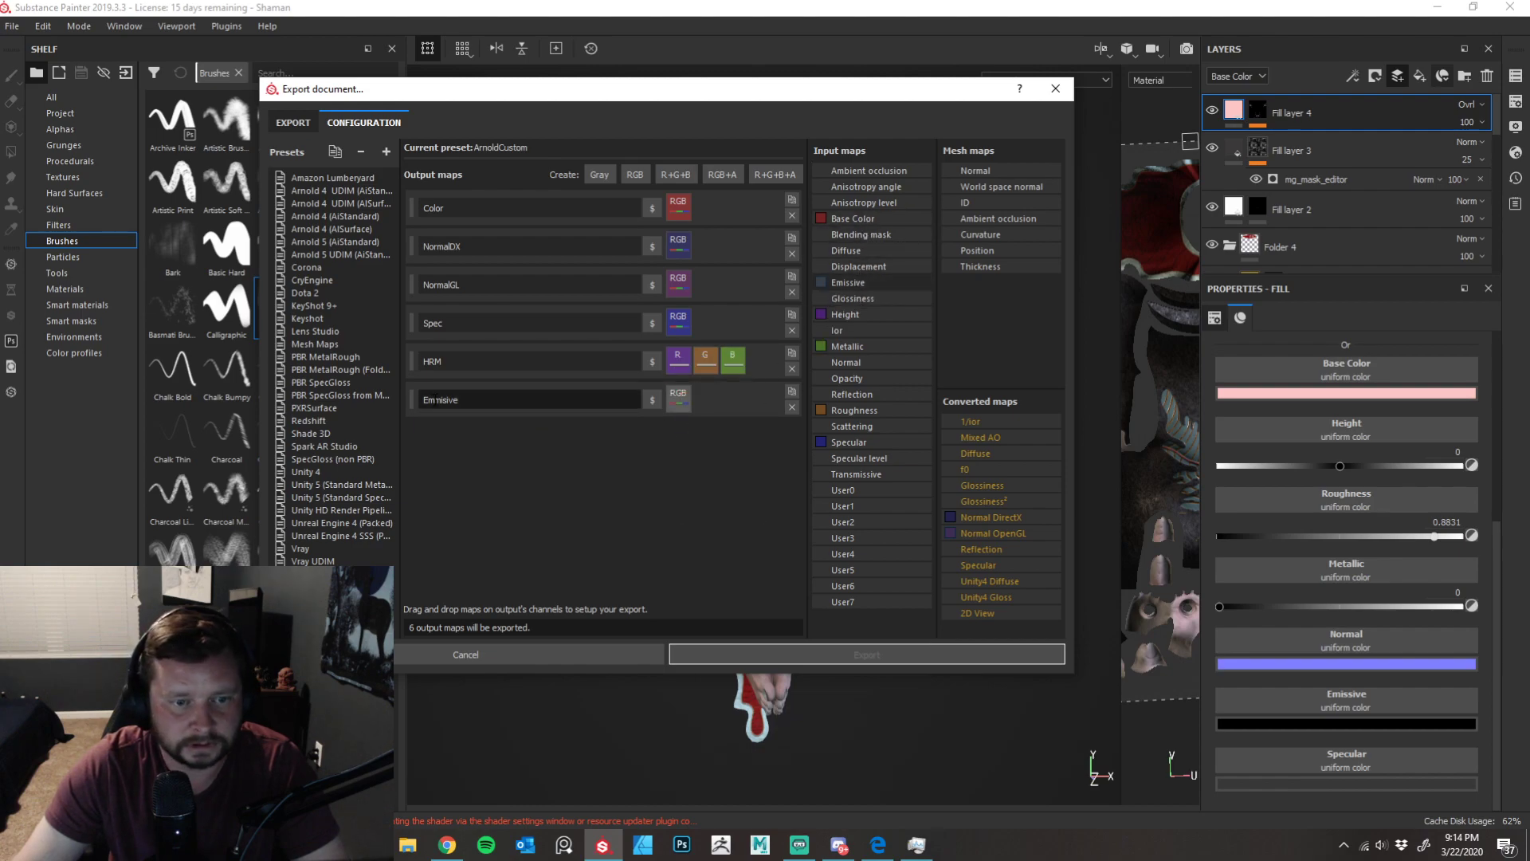
key("Delete")
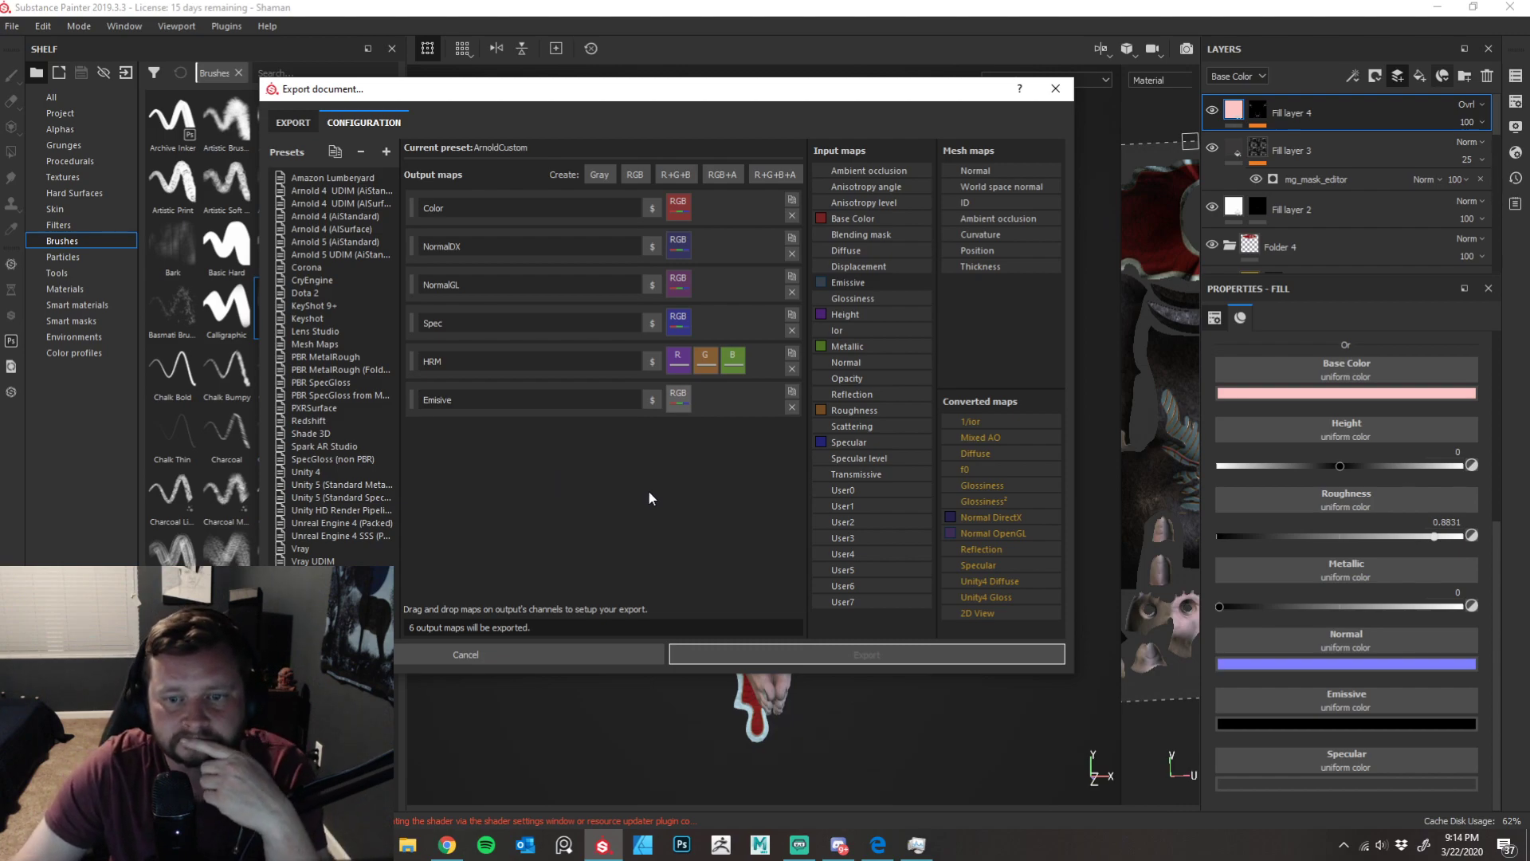
left_click(442, 401)
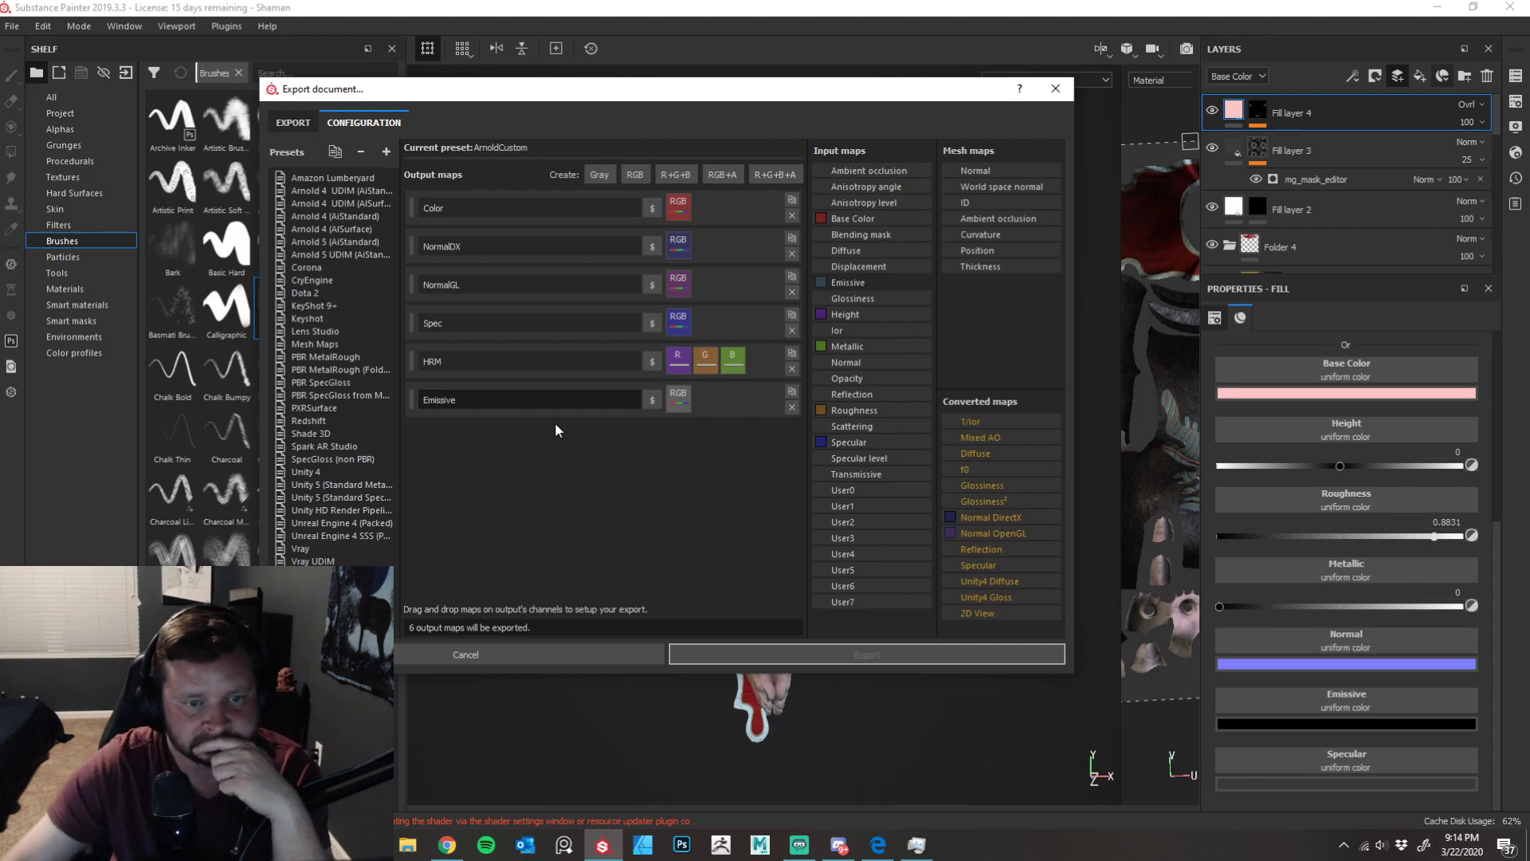
left_click(644, 520)
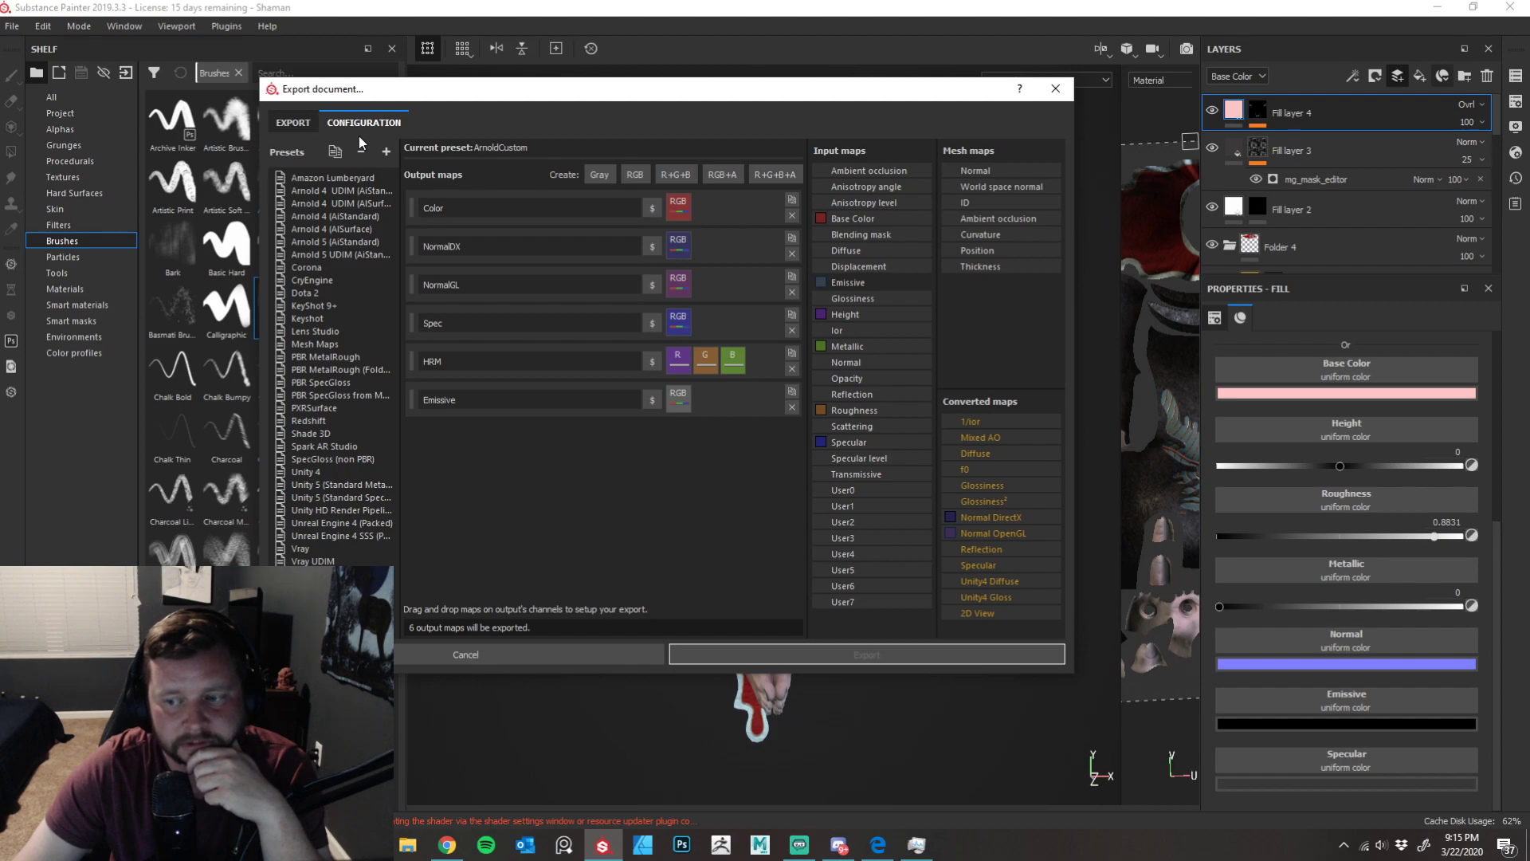
- Return to the export settings and browse for an output folder in D:/Studio/Current Projects/Shaman
left_click(297, 126)
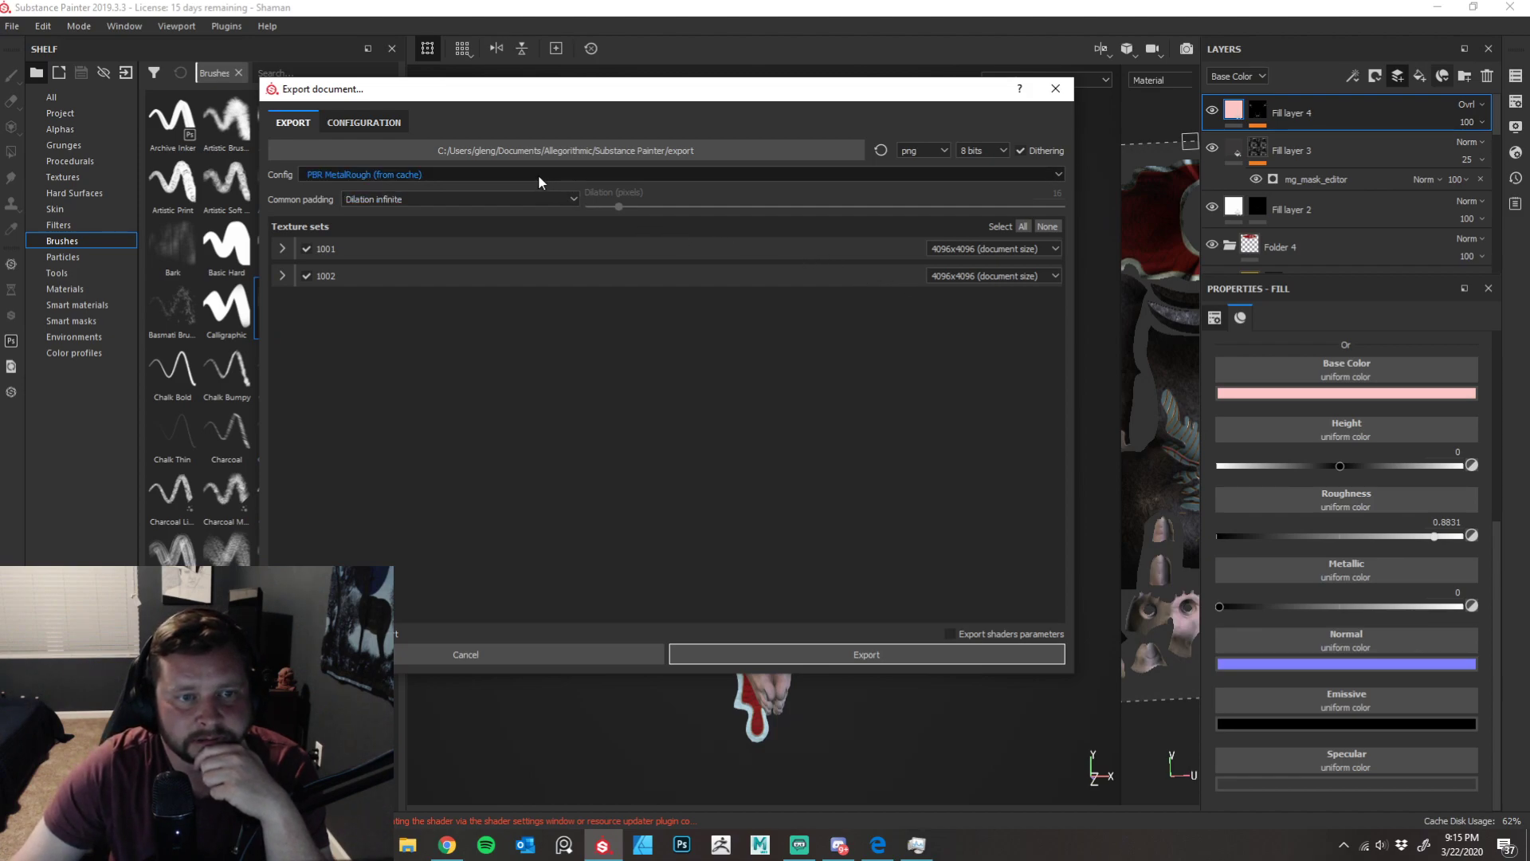
left_click(615, 151)
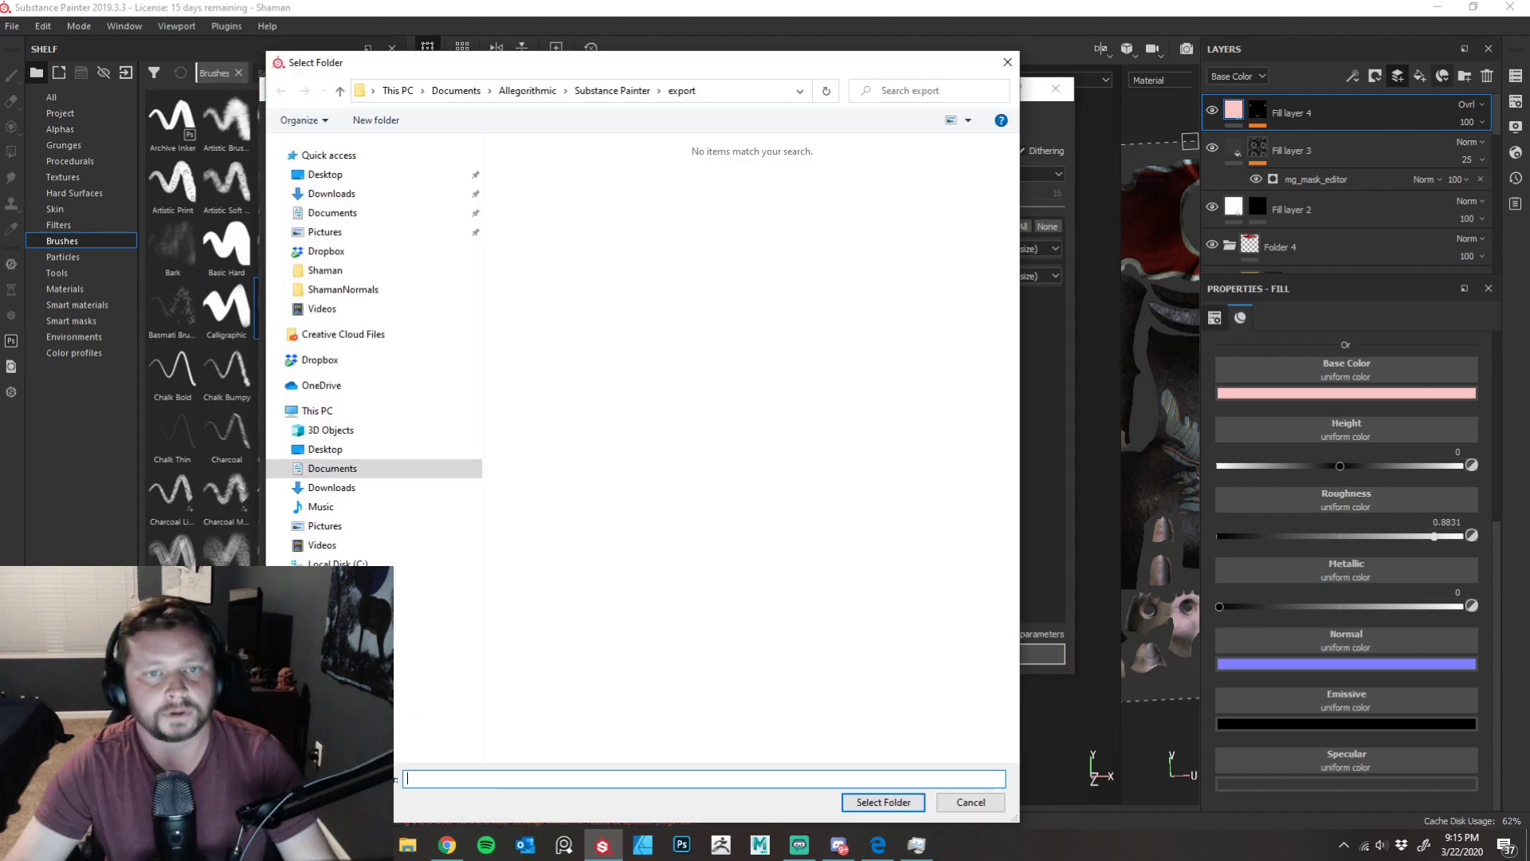
left_click(447, 583)
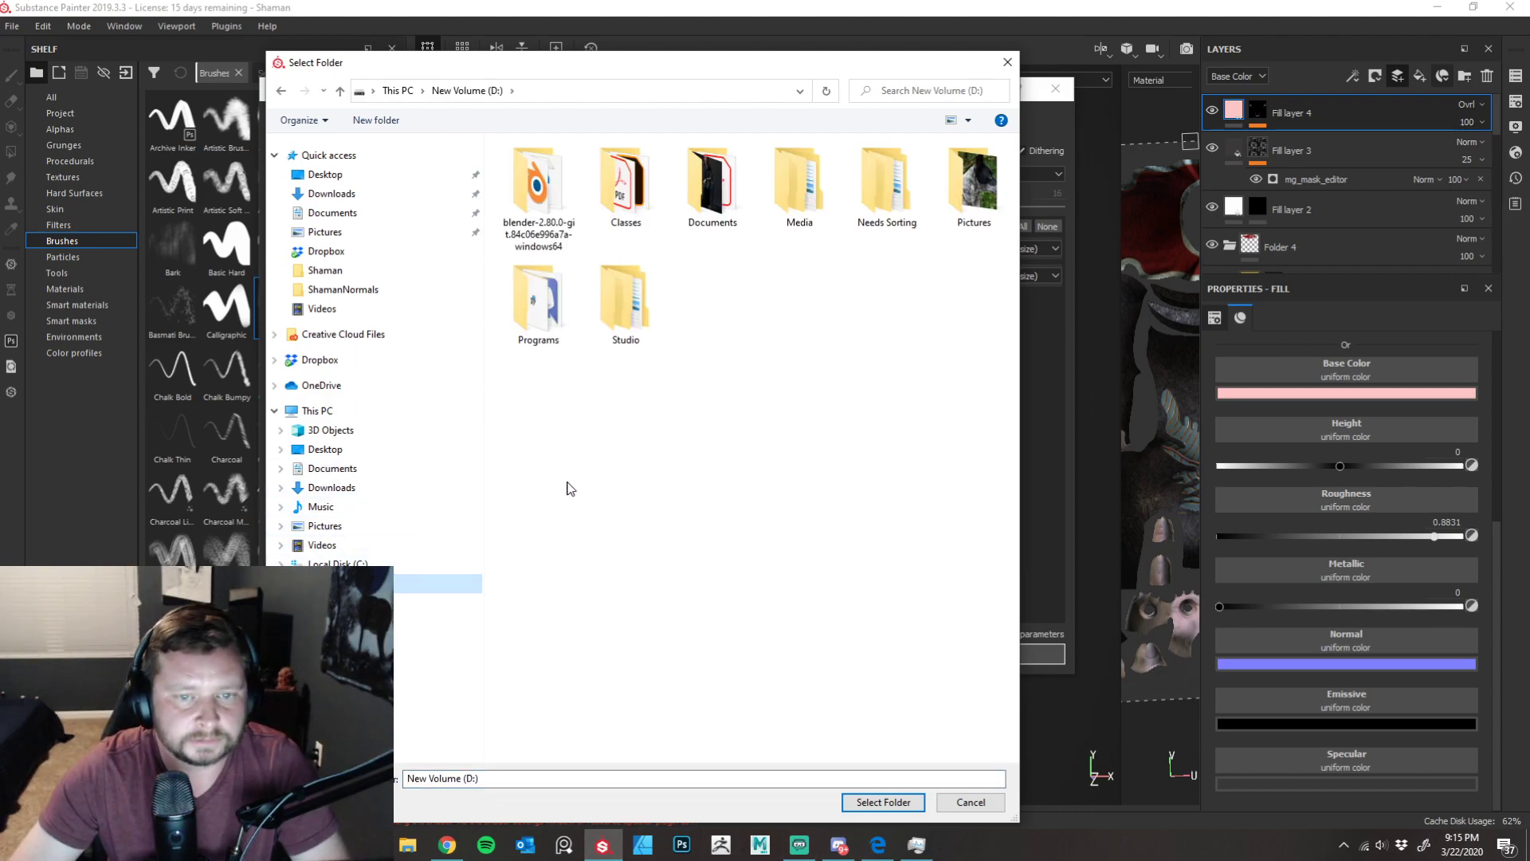
double_click(626, 301)
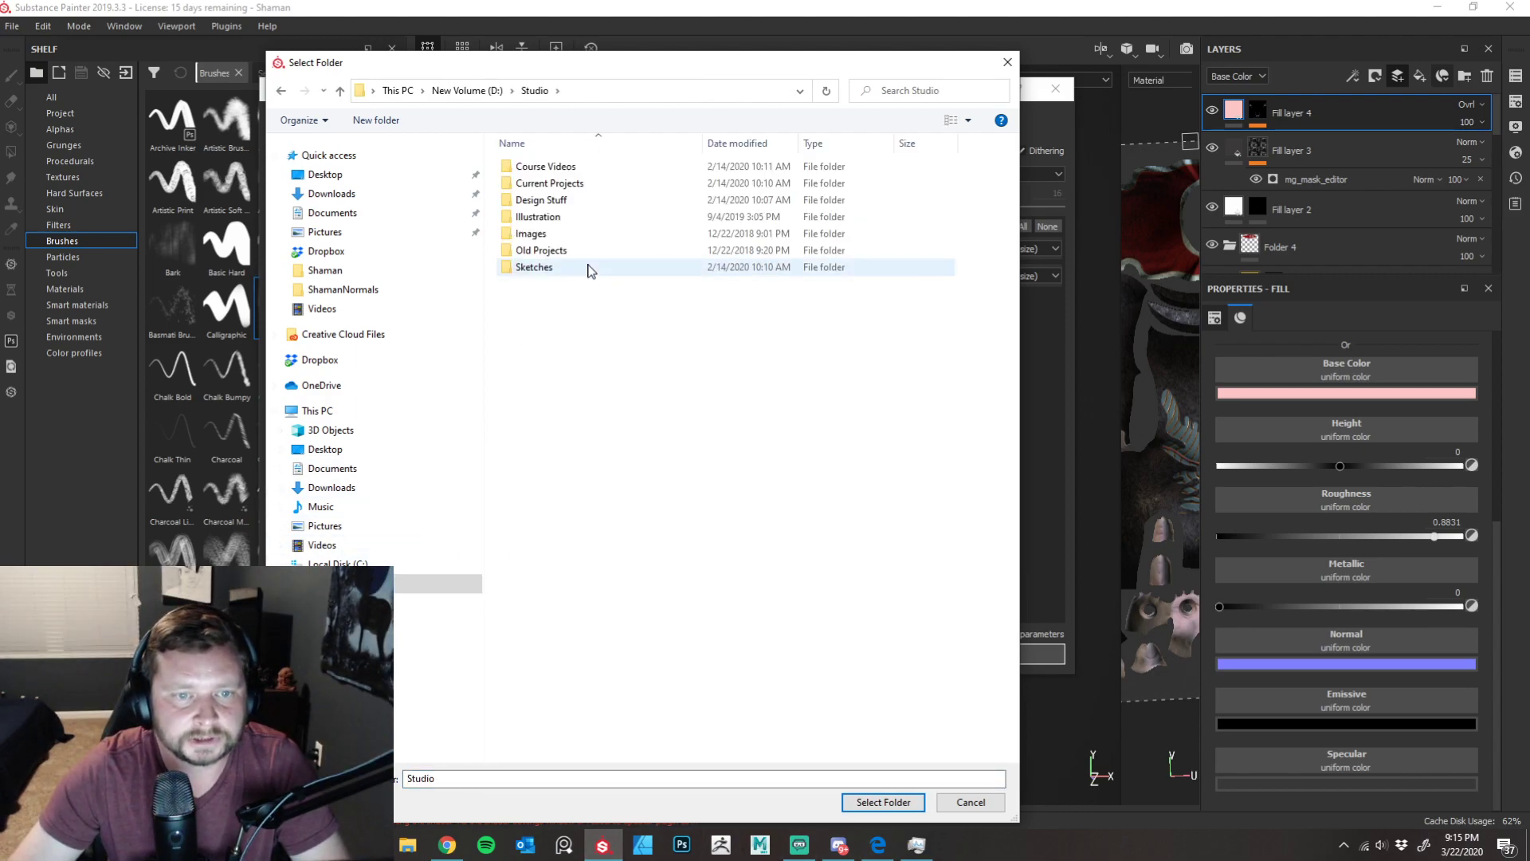
double_click(612, 185)
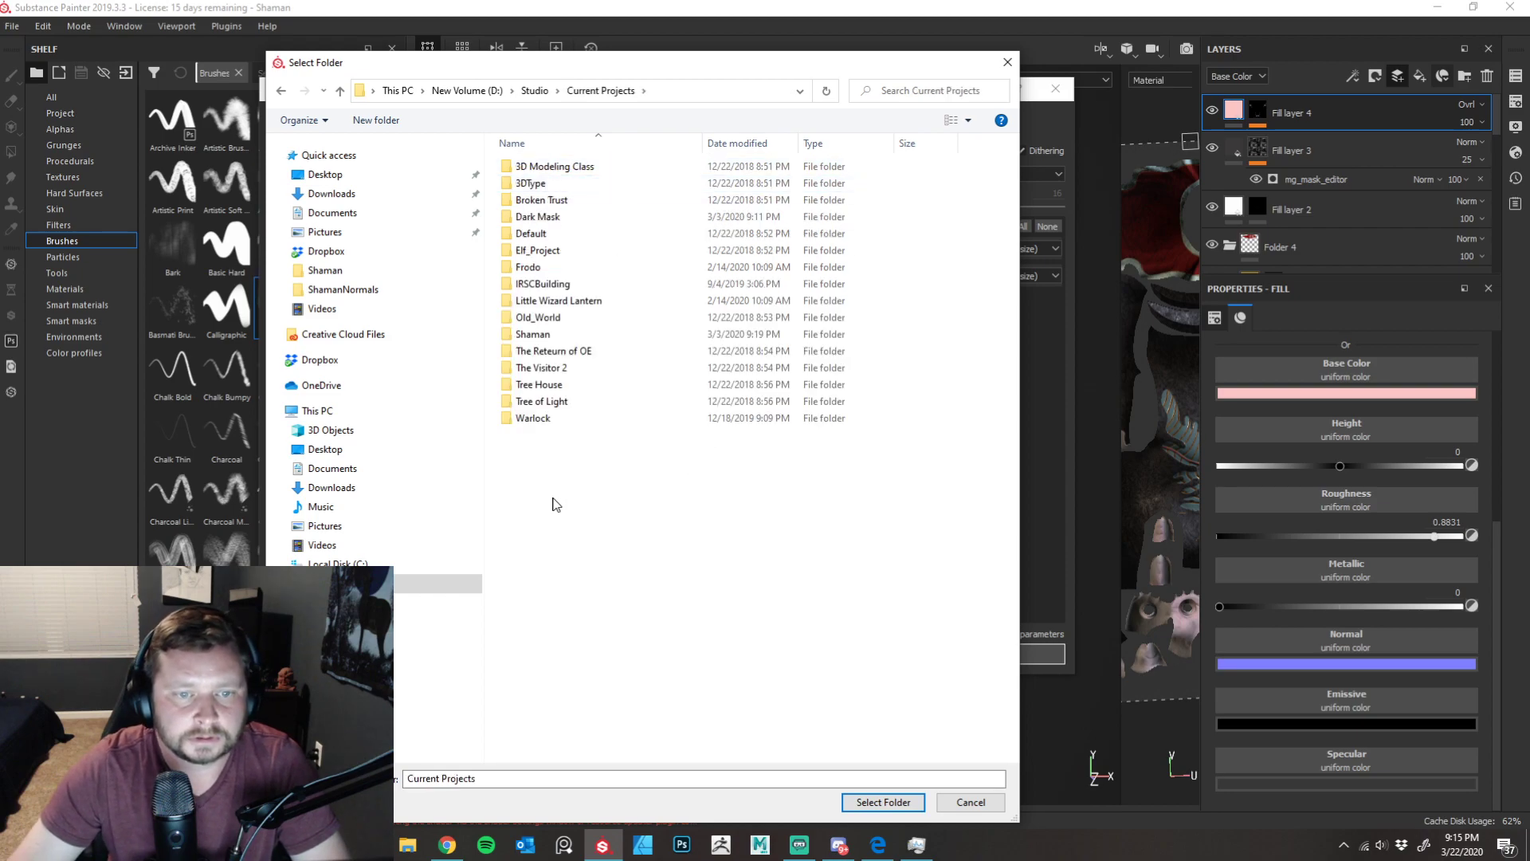
left_click(536, 335)
double_click(538, 338)
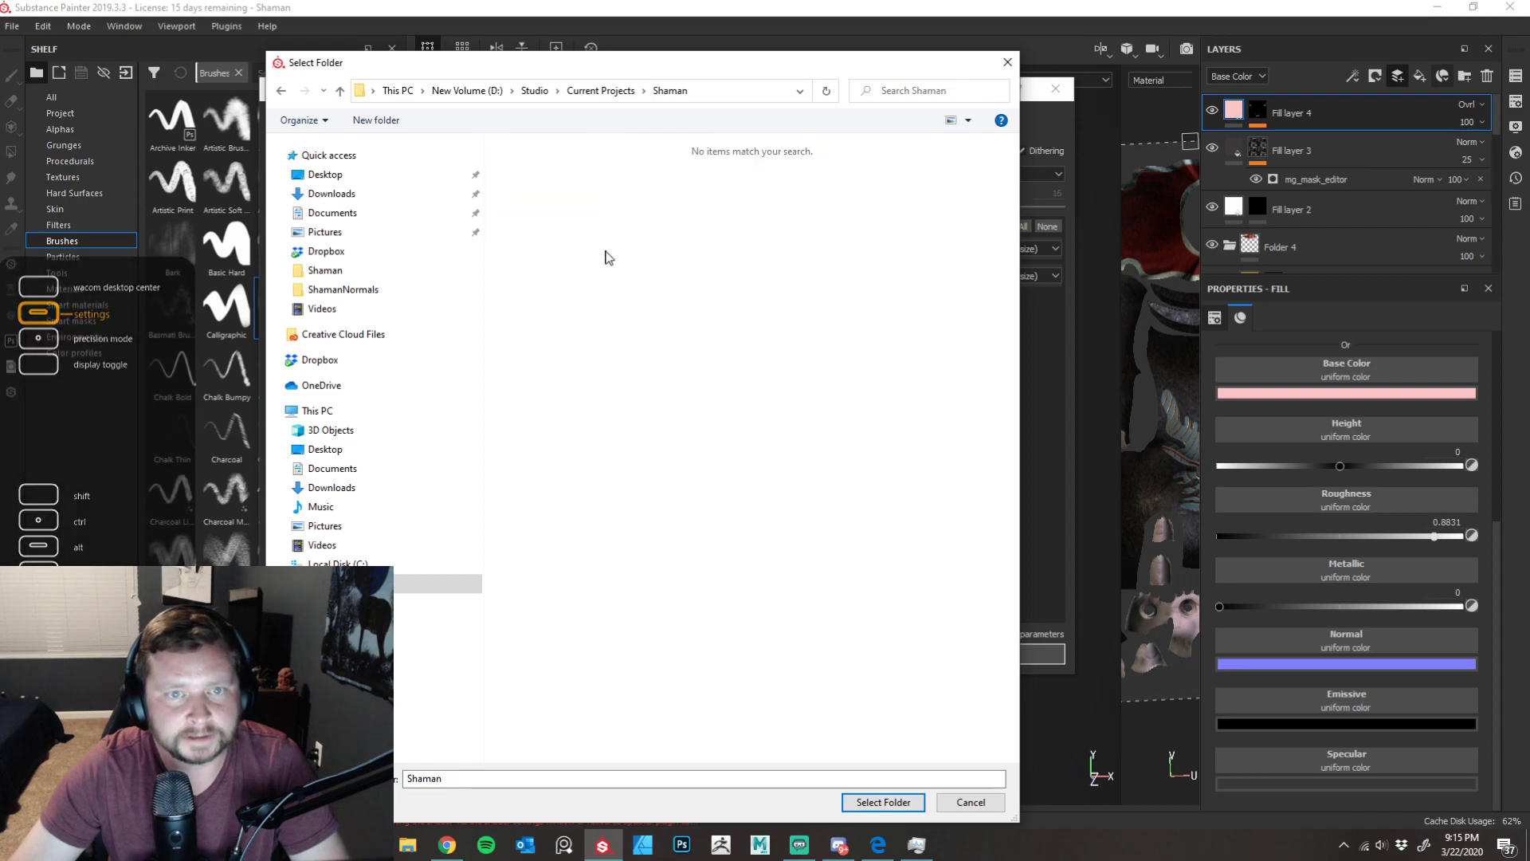
- Create a folder named Substance Texture inside the Shaman project folder and choose it as the export destination
right_click(583, 247)
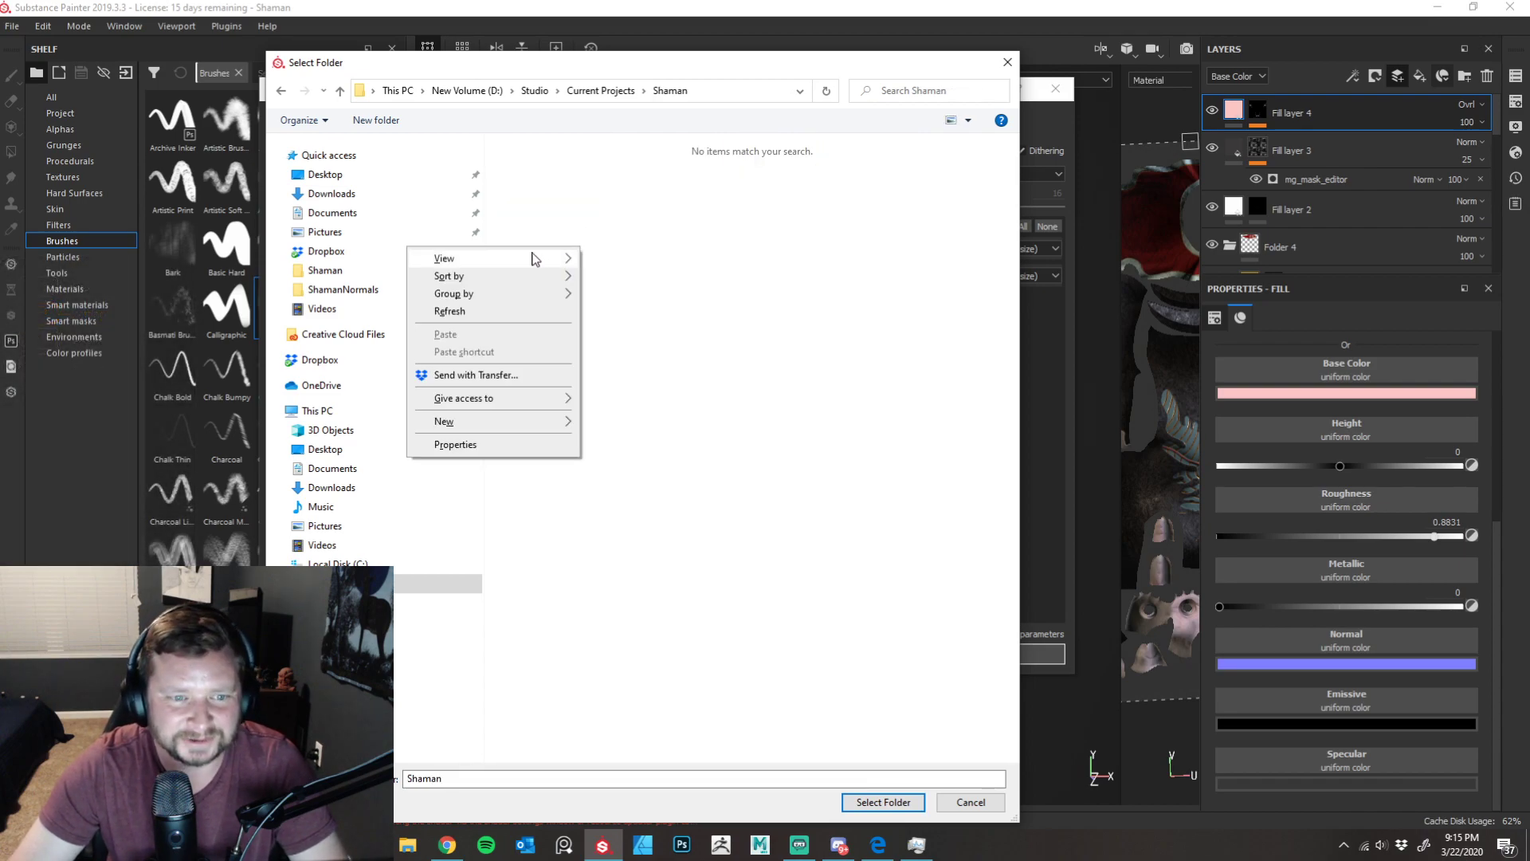
mouse_move(526, 422)
left_click(632, 425)
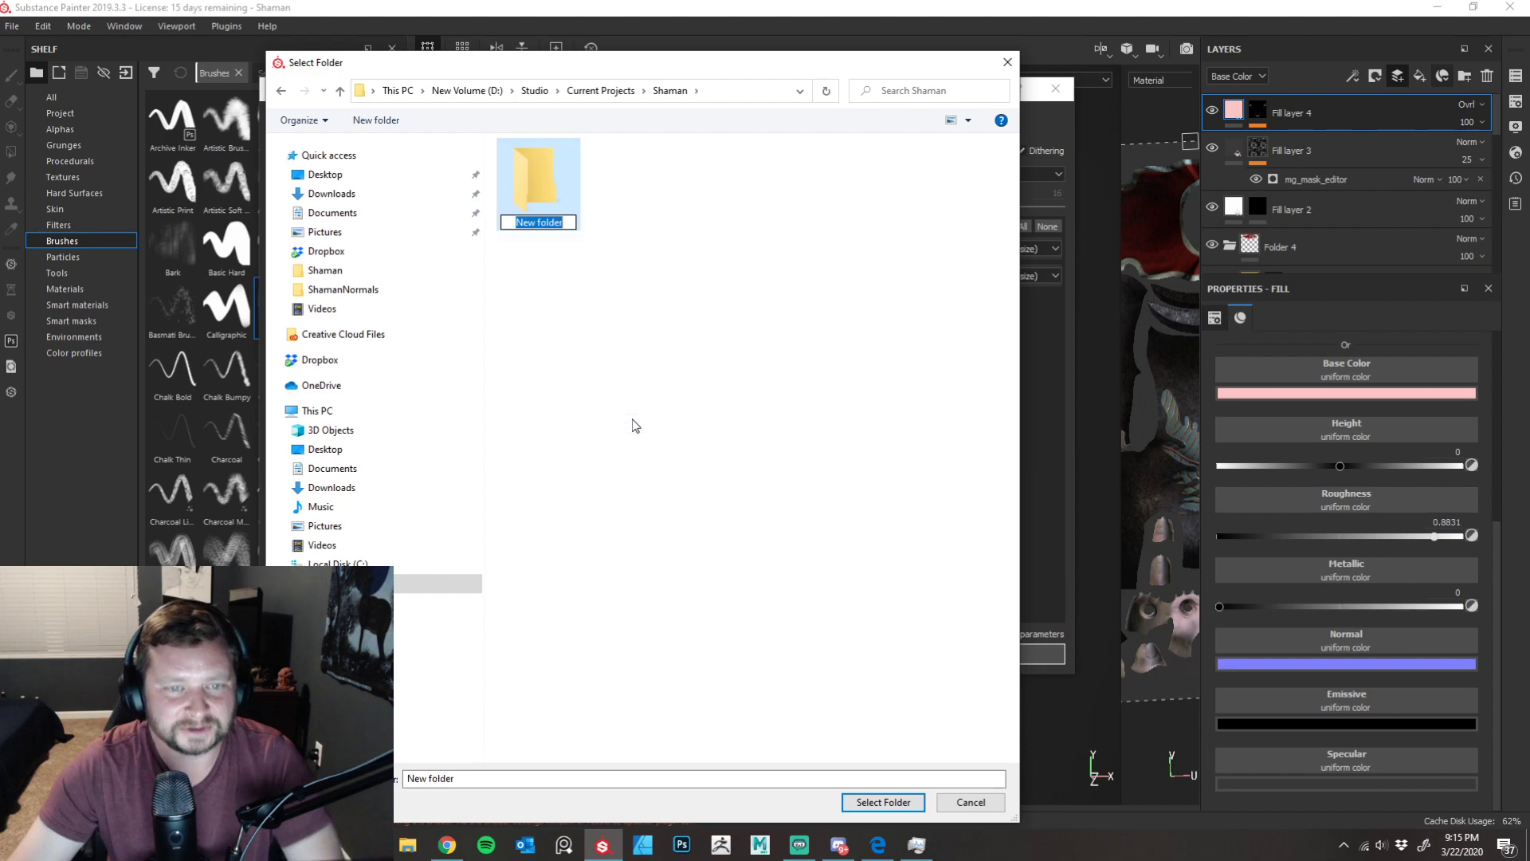
type("Sub")
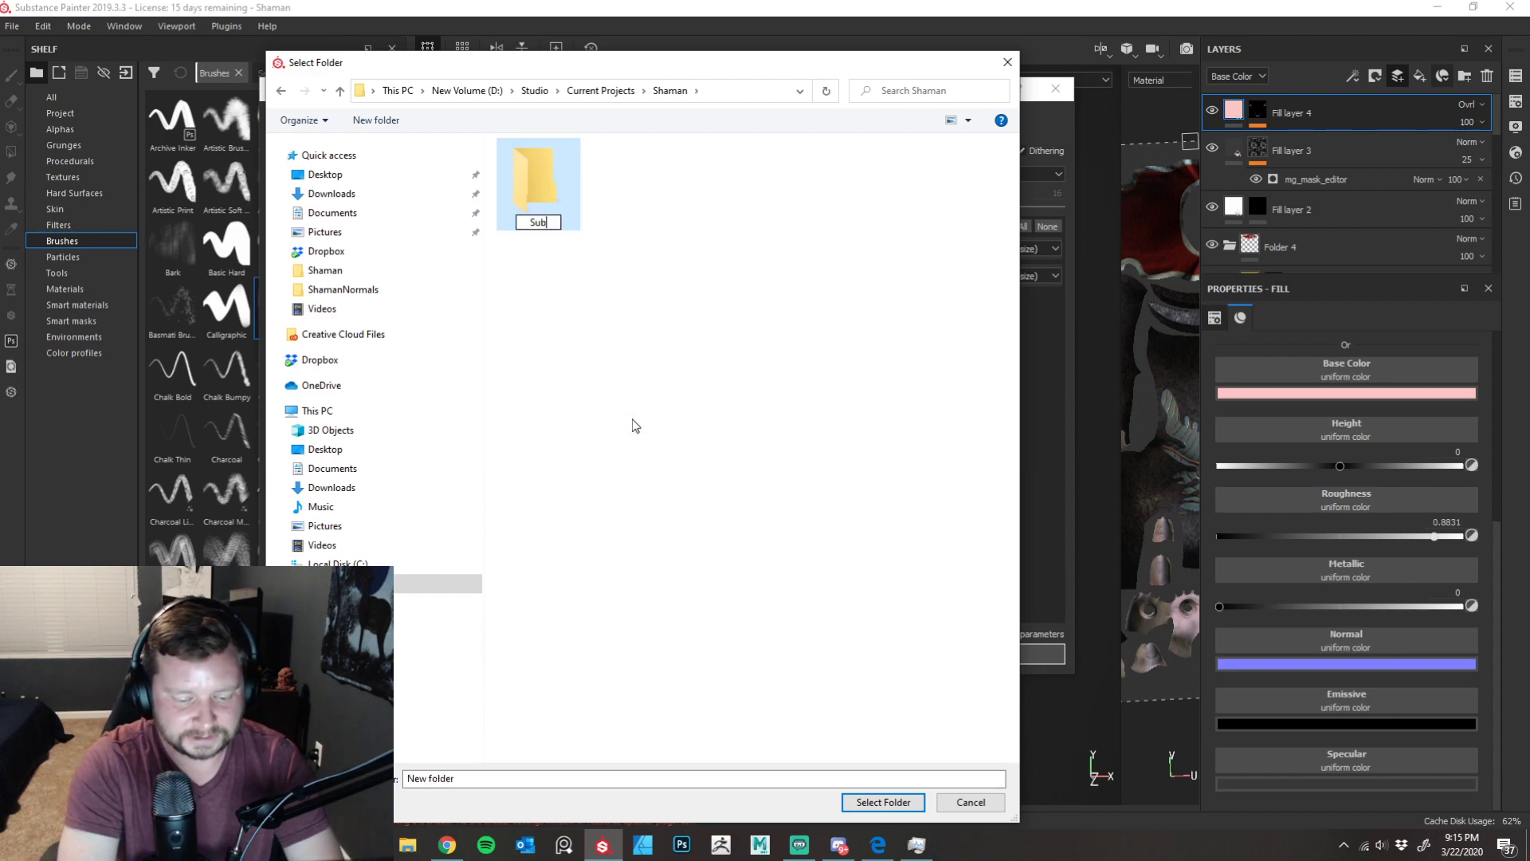
type("stance T")
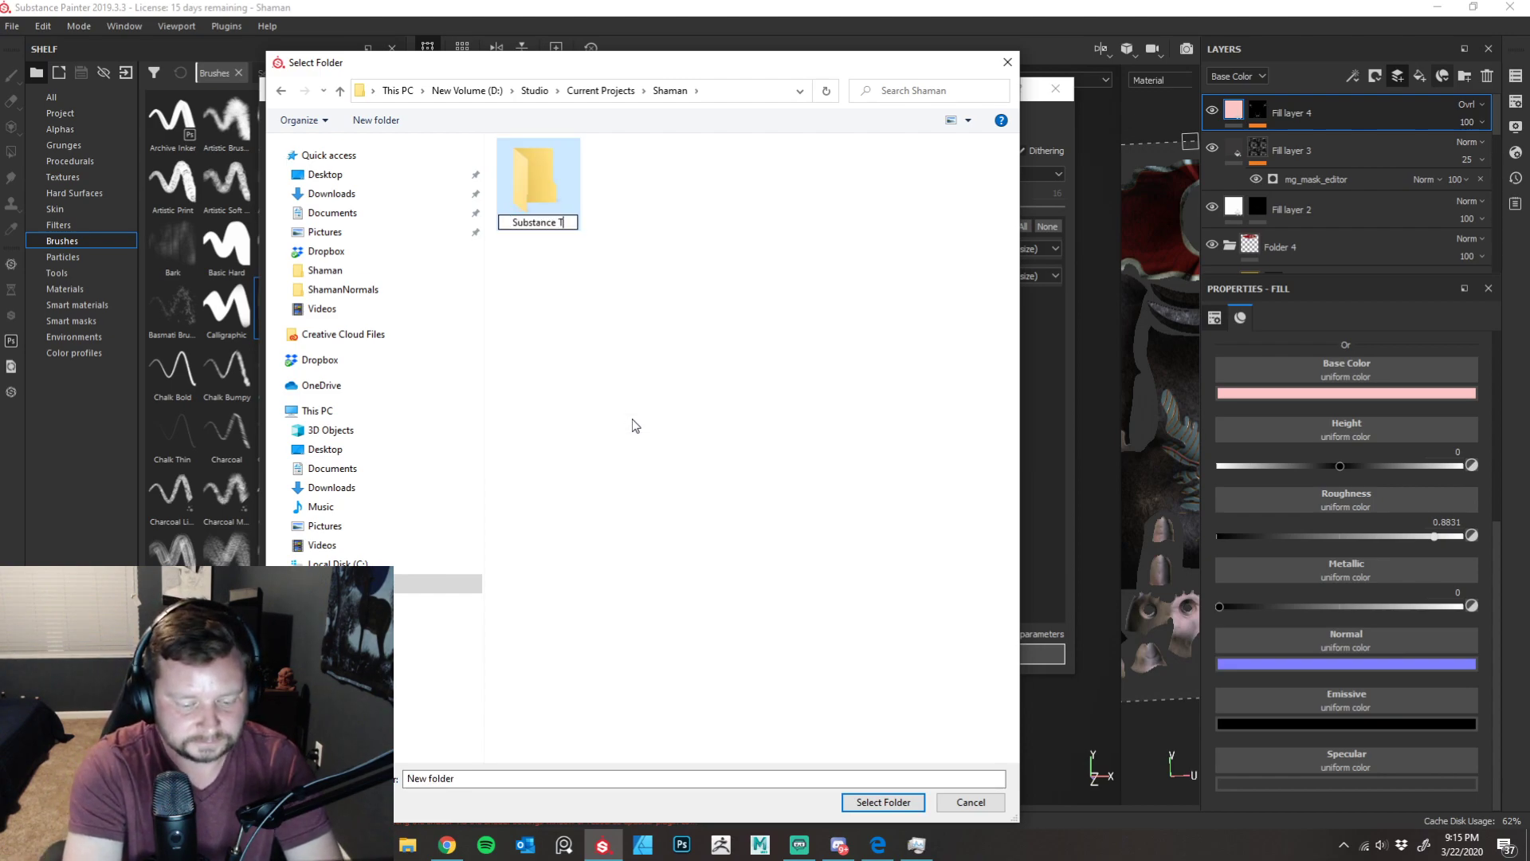
type("exture")
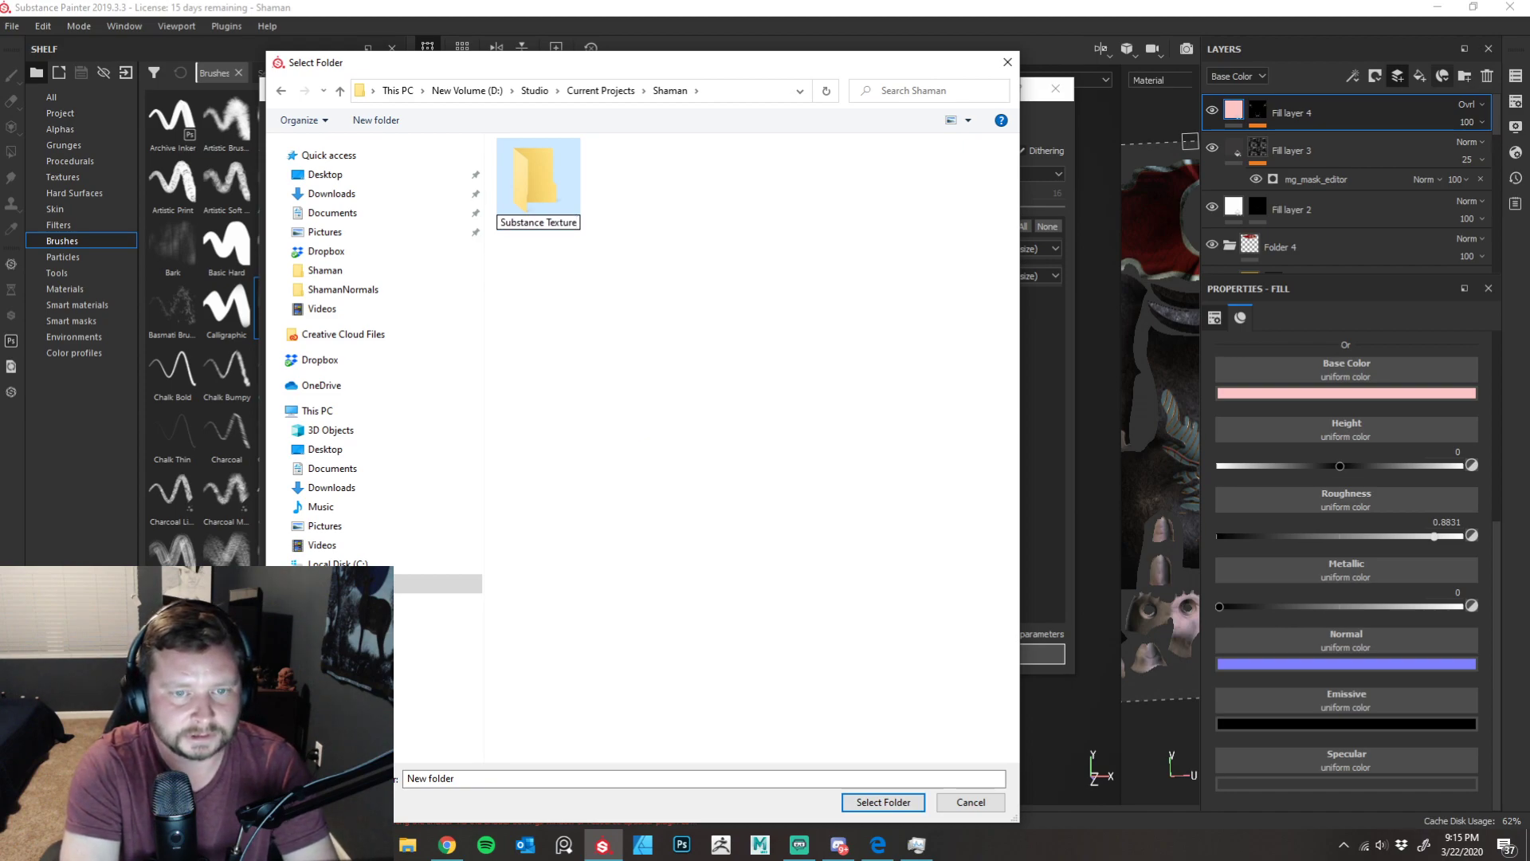
key("Return")
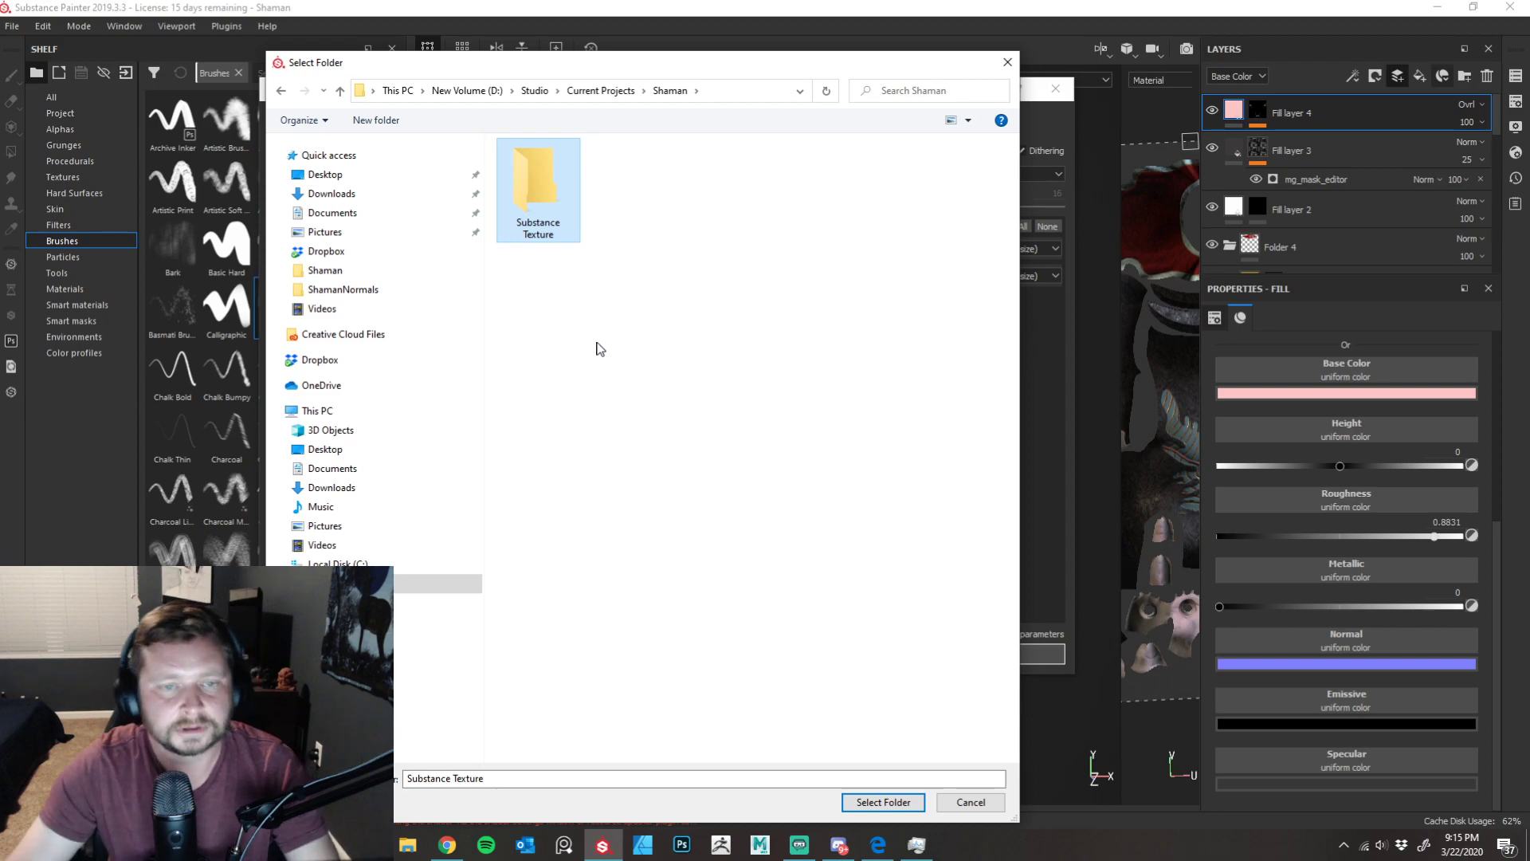
double_click(547, 198)
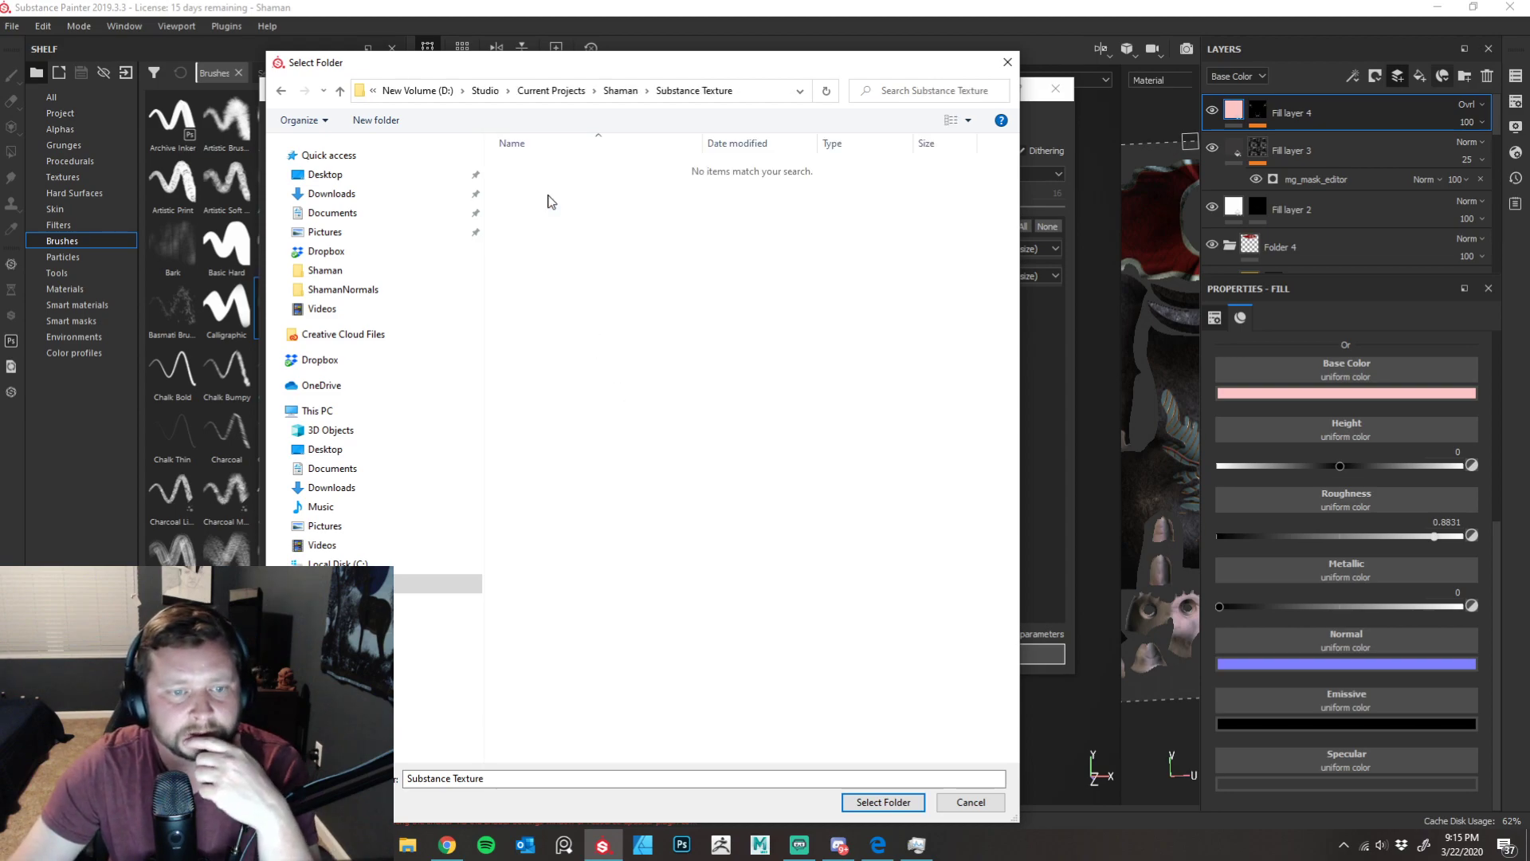
left_click(874, 801)
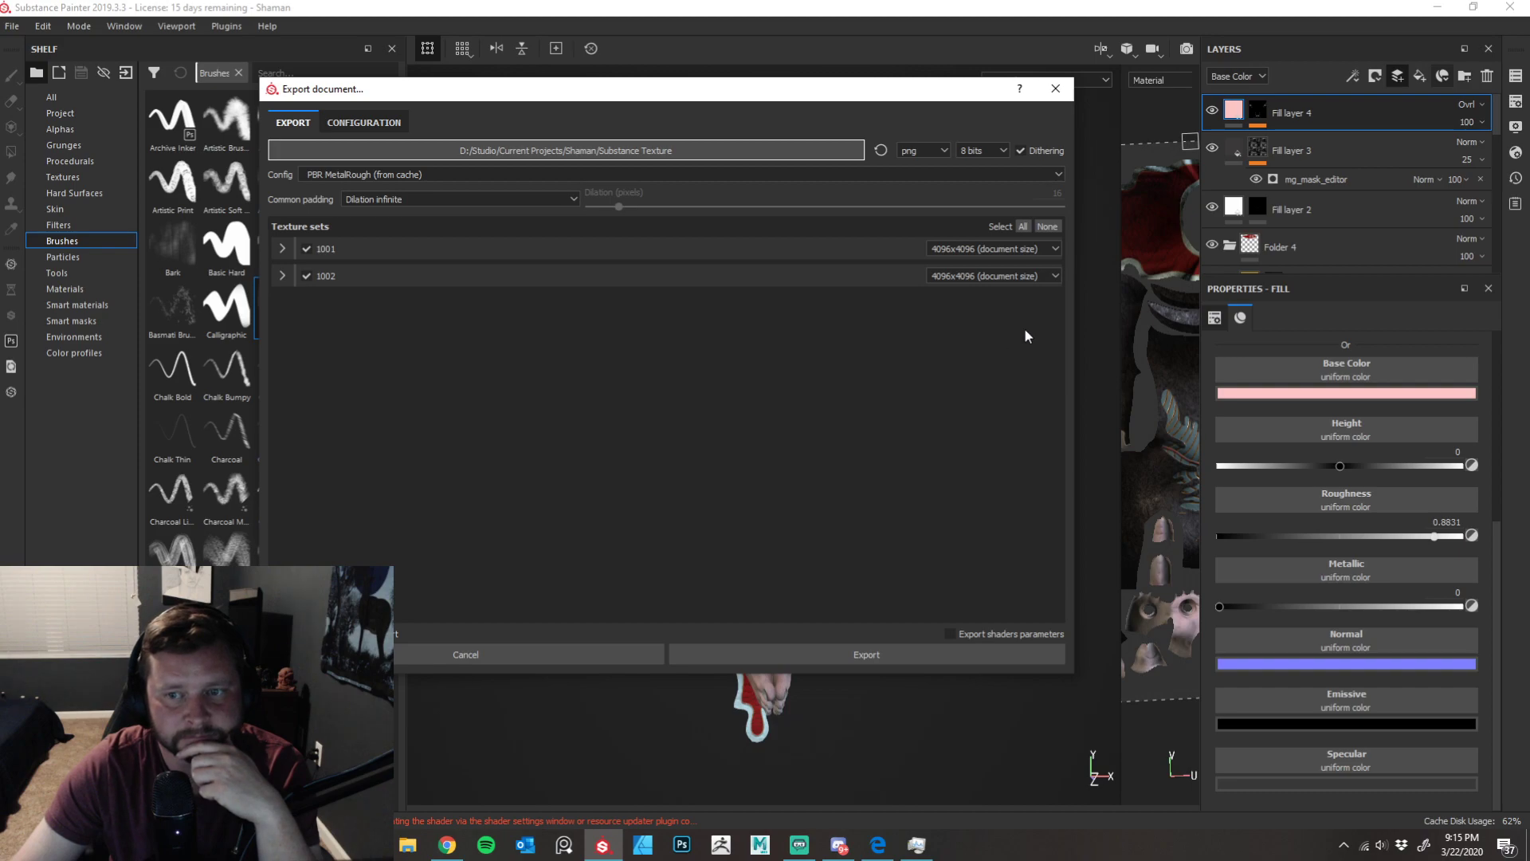
- Set the export size of texture sets 1001 and 1002 to 8192x8192 (experimental)
left_click(1035, 250)
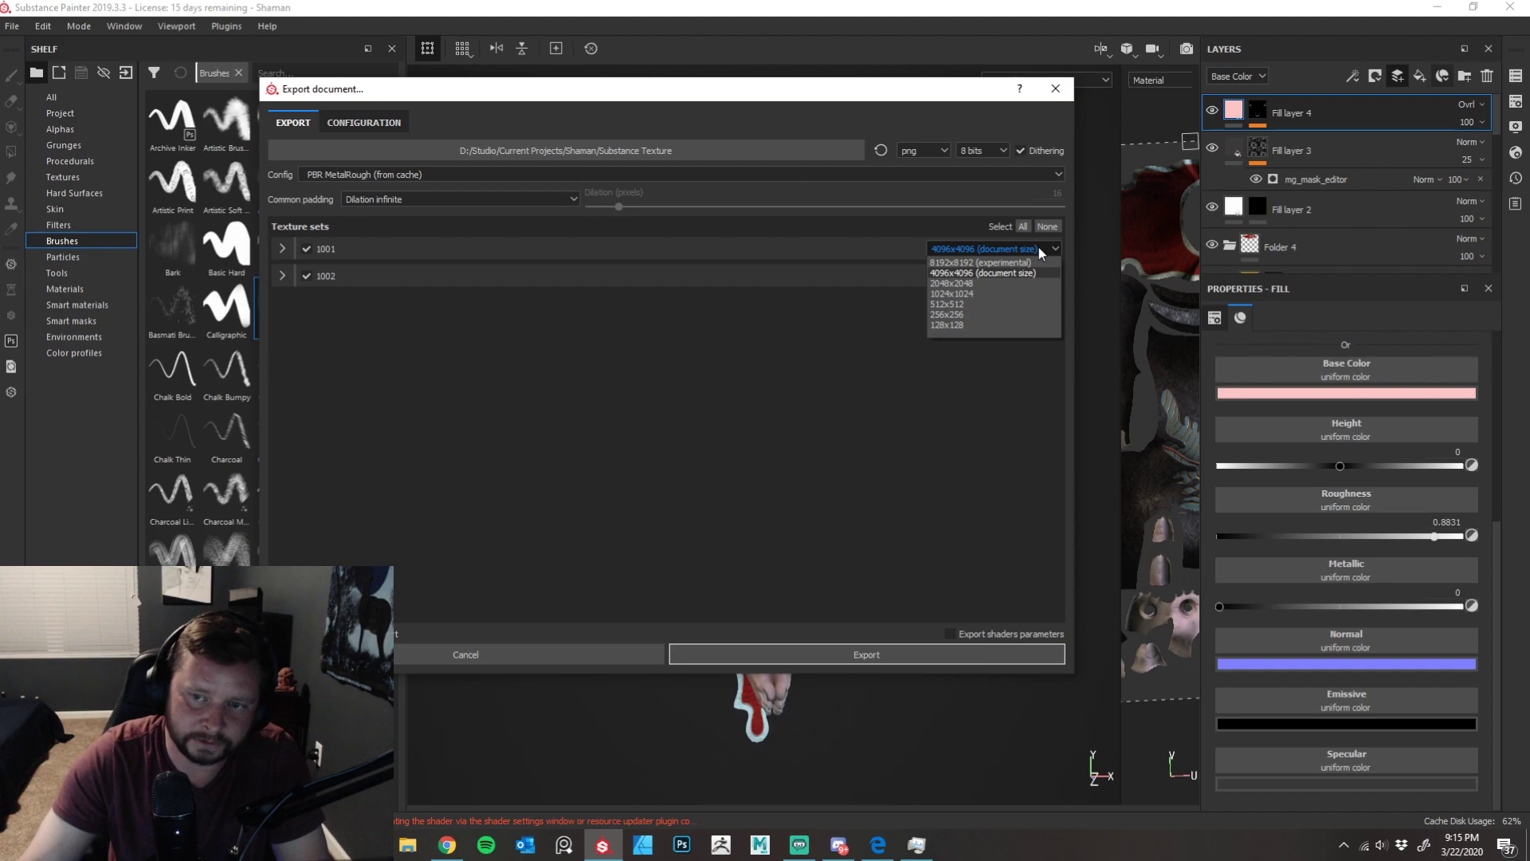
left_click(1014, 261)
left_click(976, 275)
left_click(975, 290)
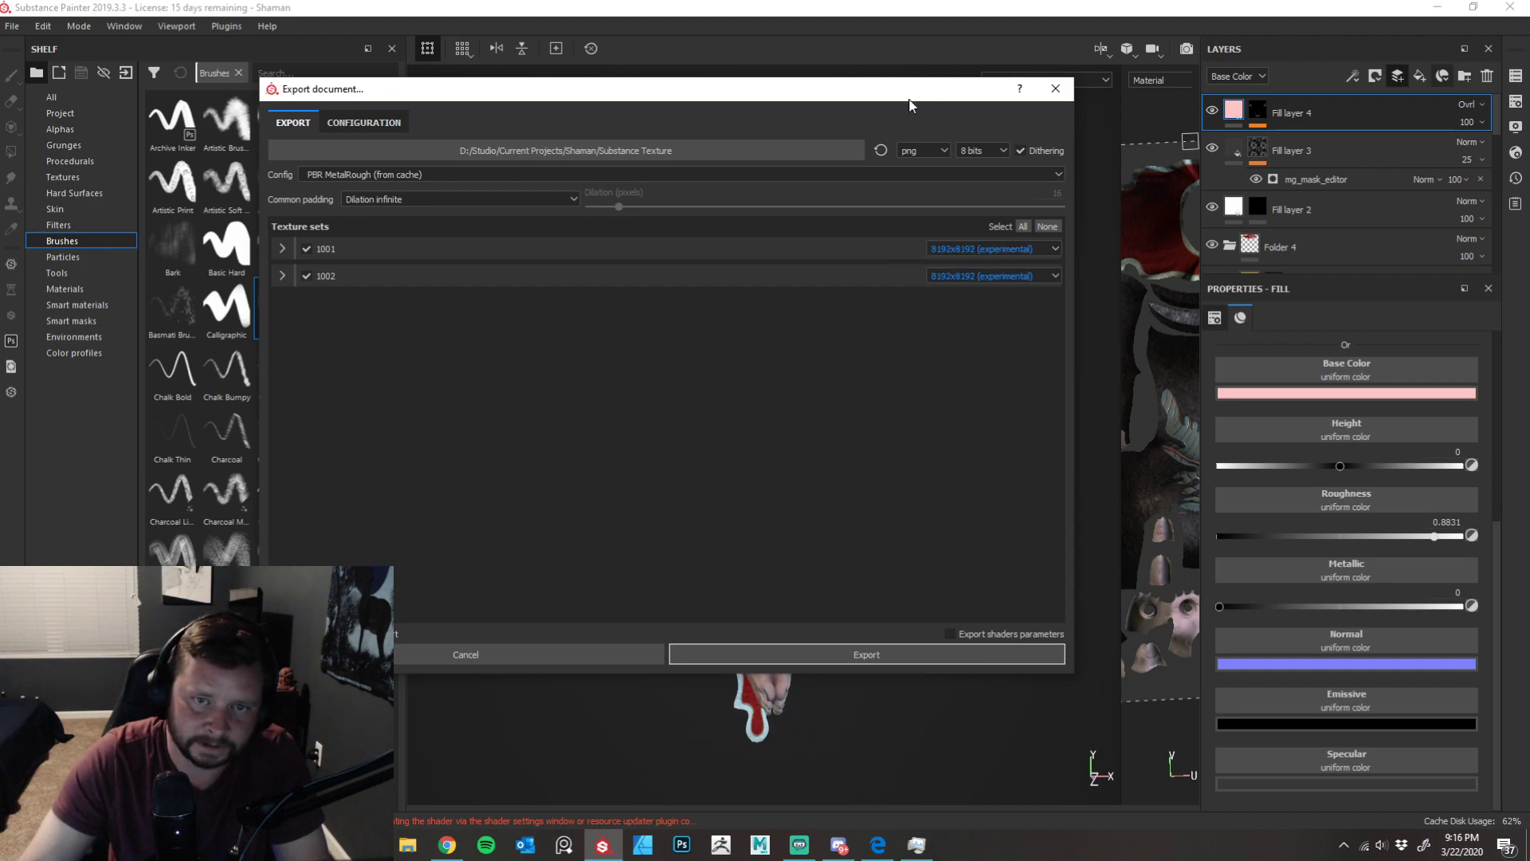
- Export both texture sets and open the folder containing the exported files
left_click_drag(870, 100, 946, 96)
left_click(887, 650)
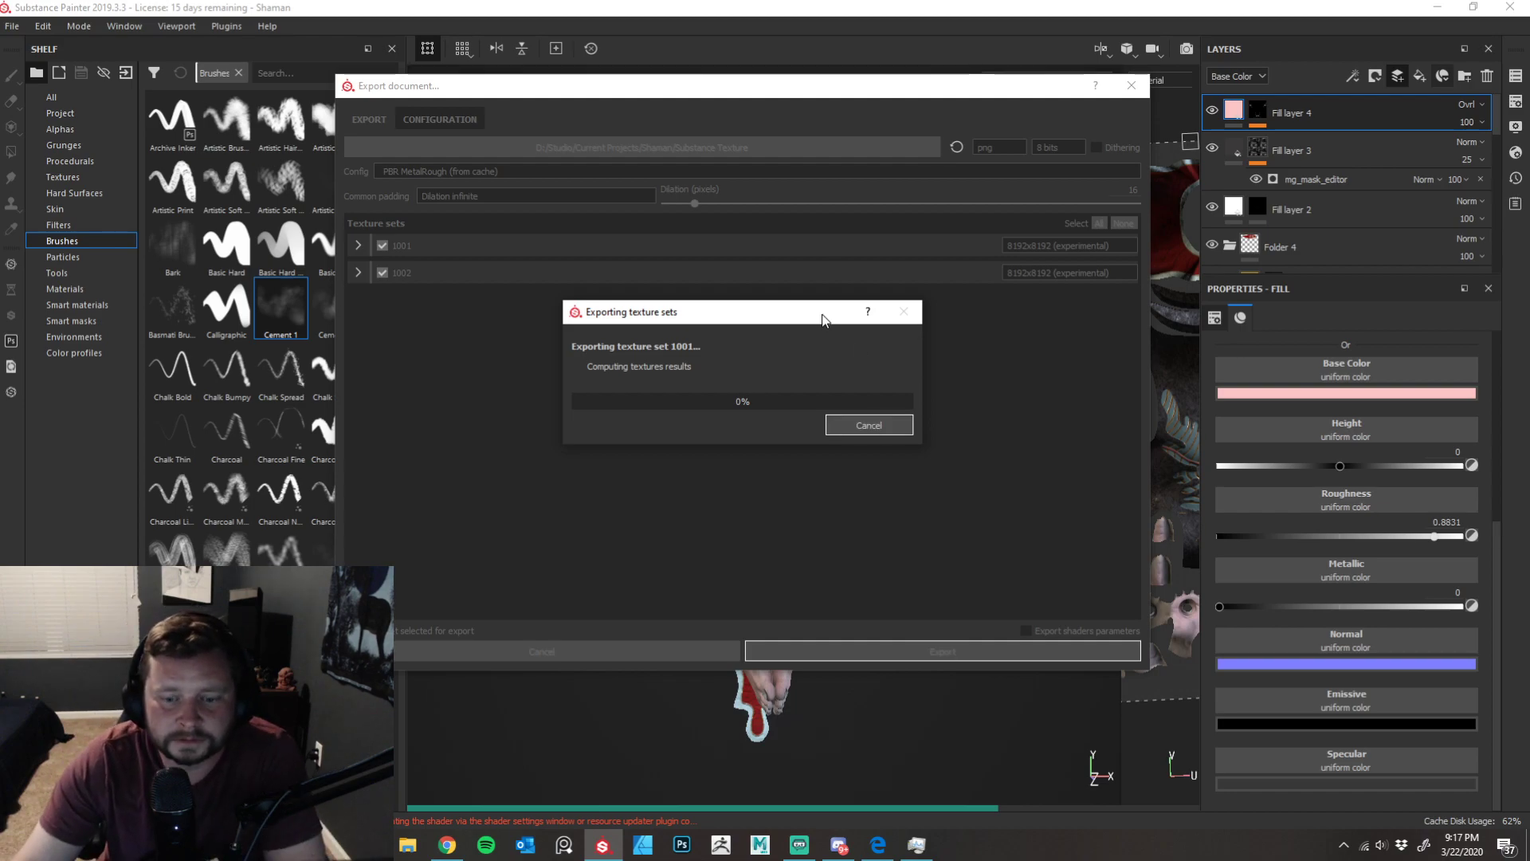
left_click(408, 853)
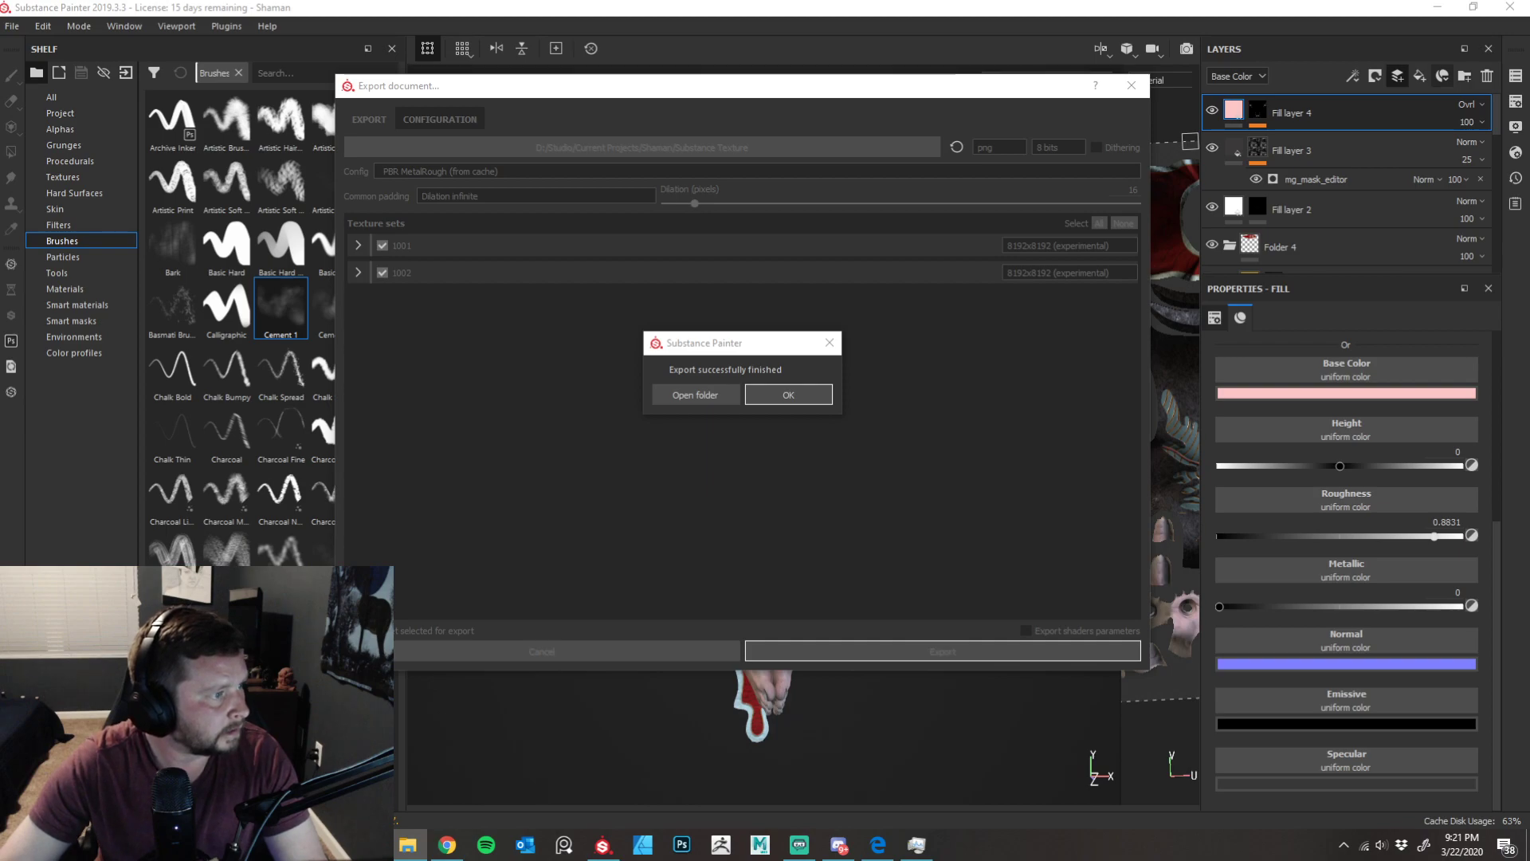
left_click(695, 395)
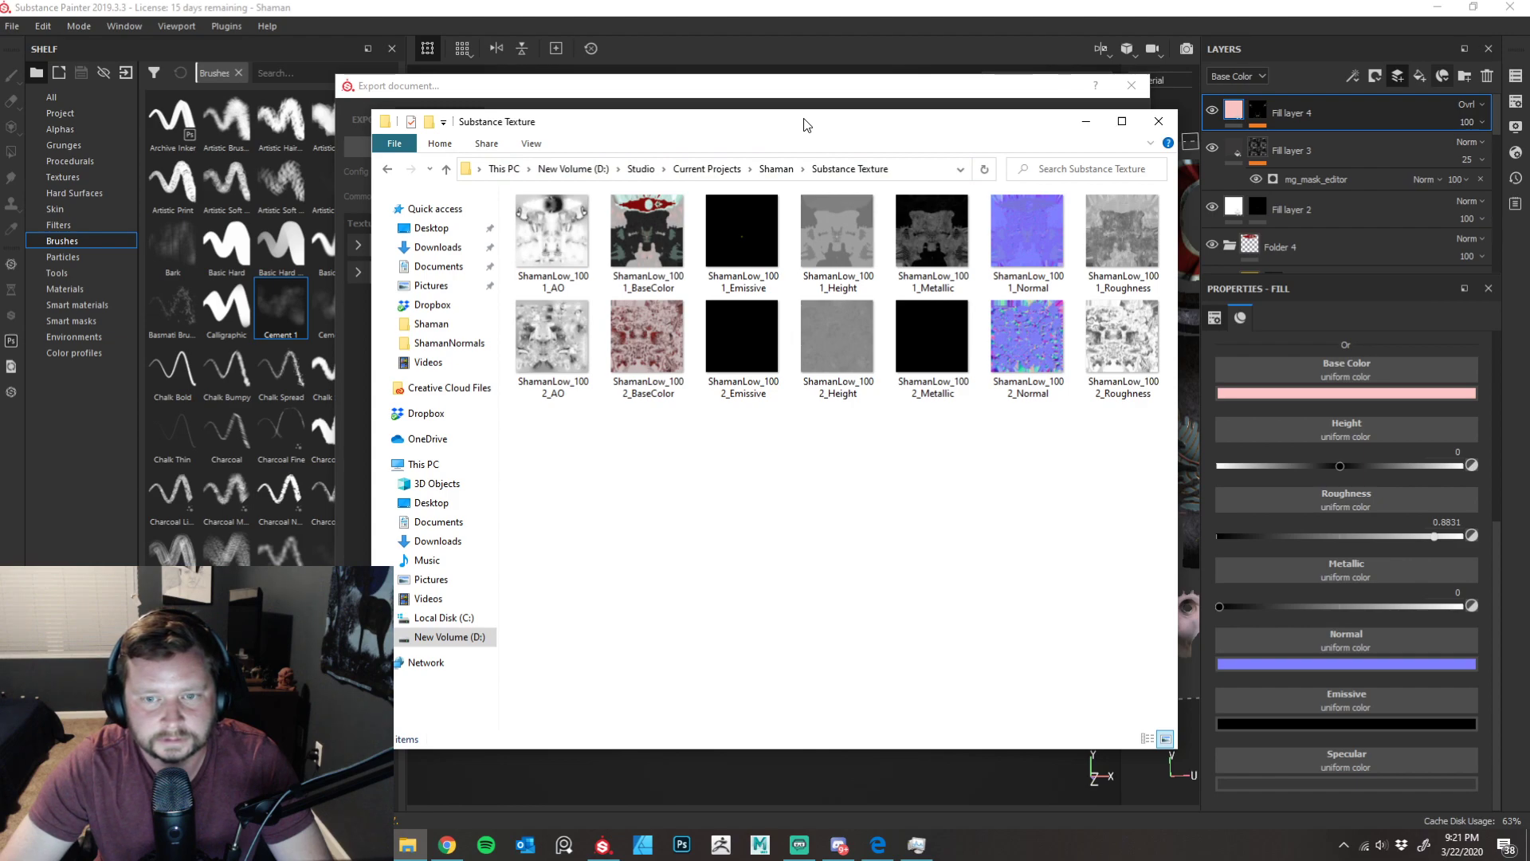
- Inspect the exported ShamanLow_1001_AO image in the photo viewer and close it
left_click(530, 243)
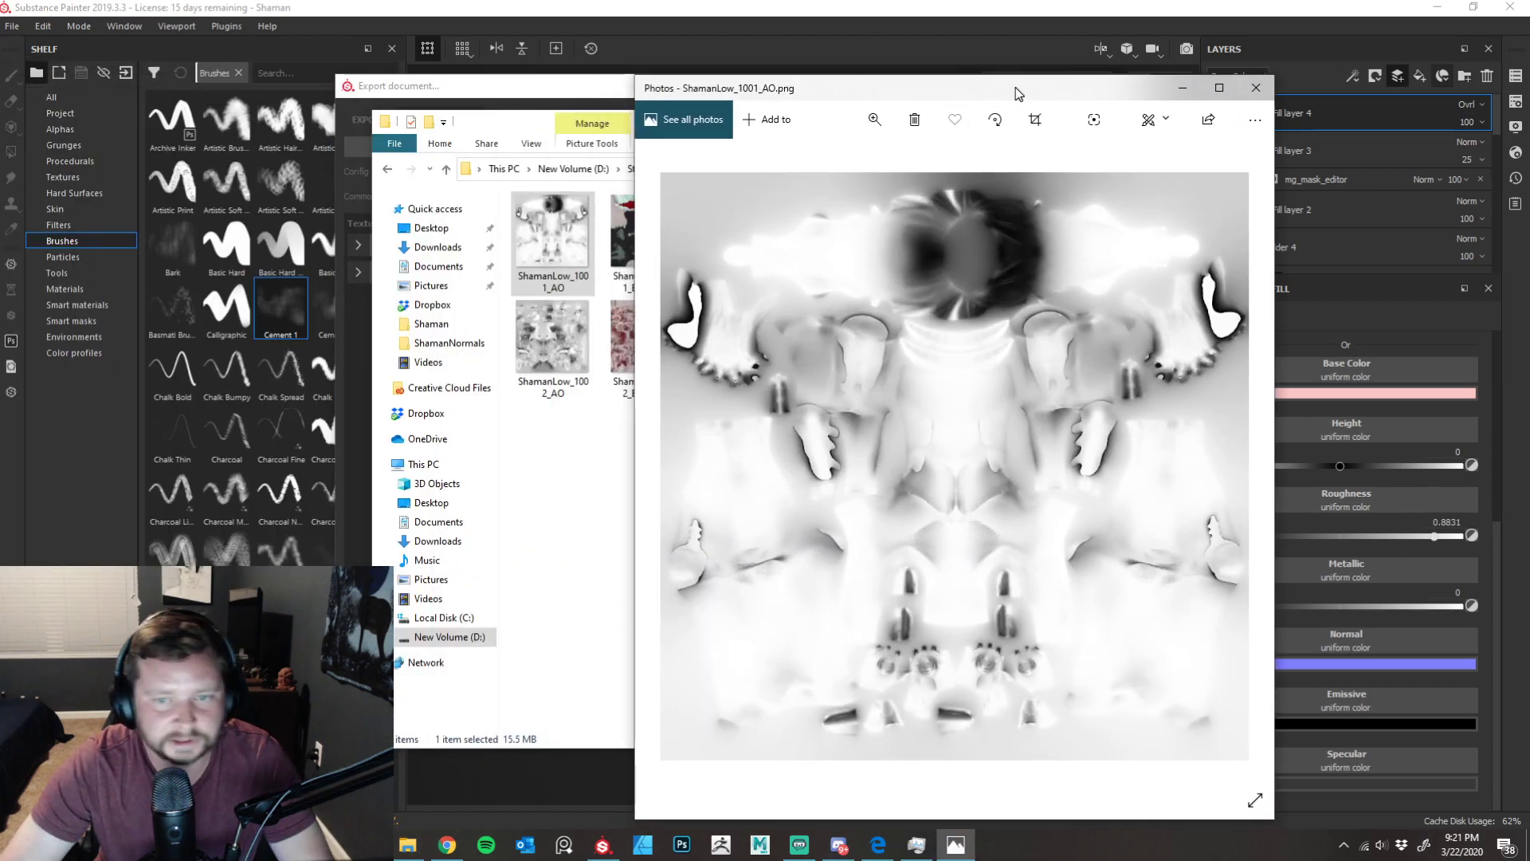
left_click_drag(1015, 93, 853, 62)
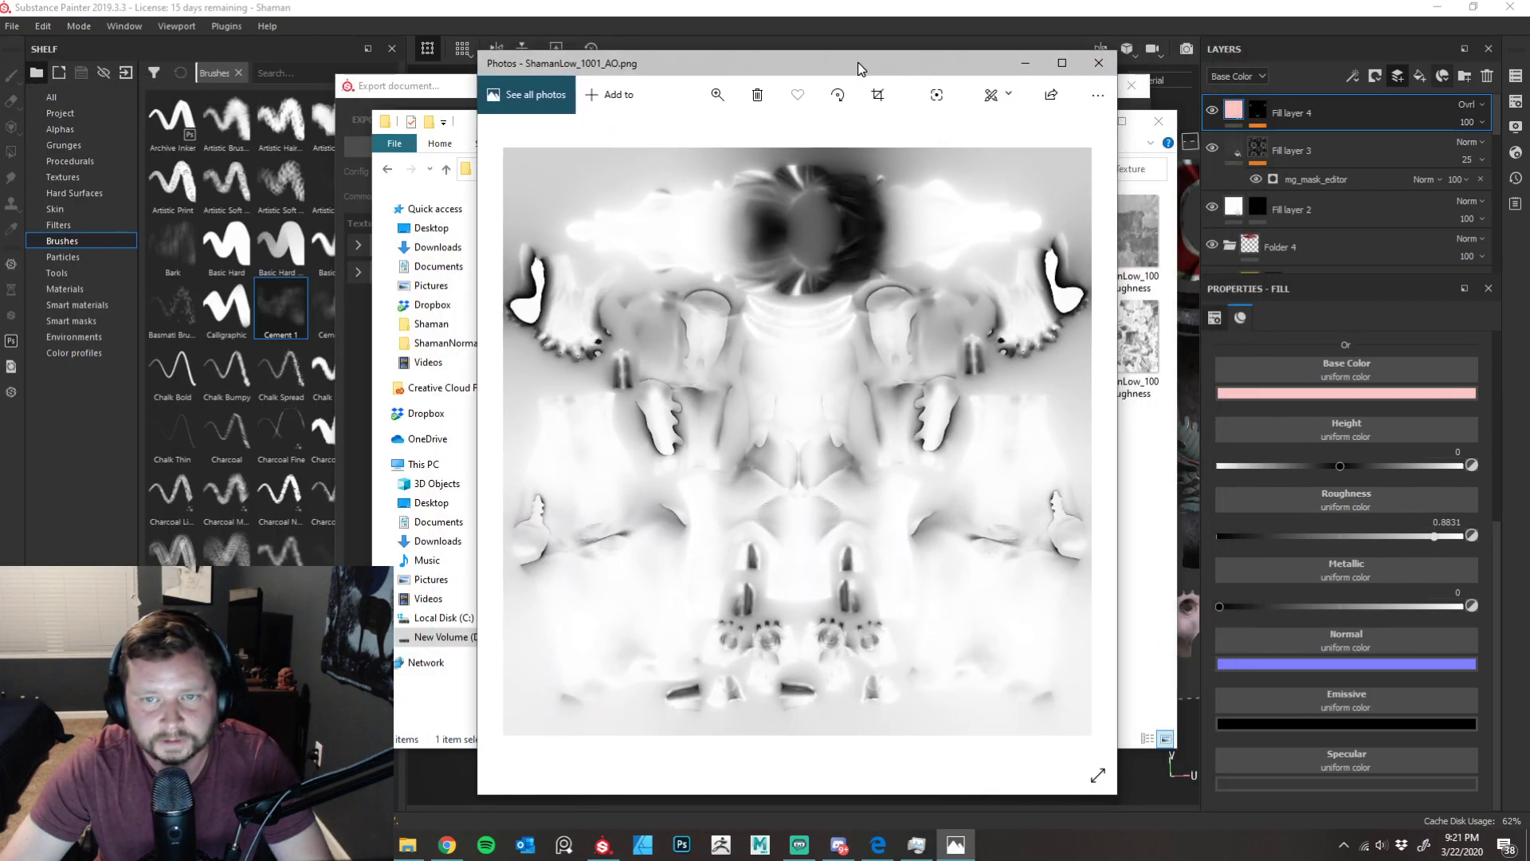
left_click(1087, 70)
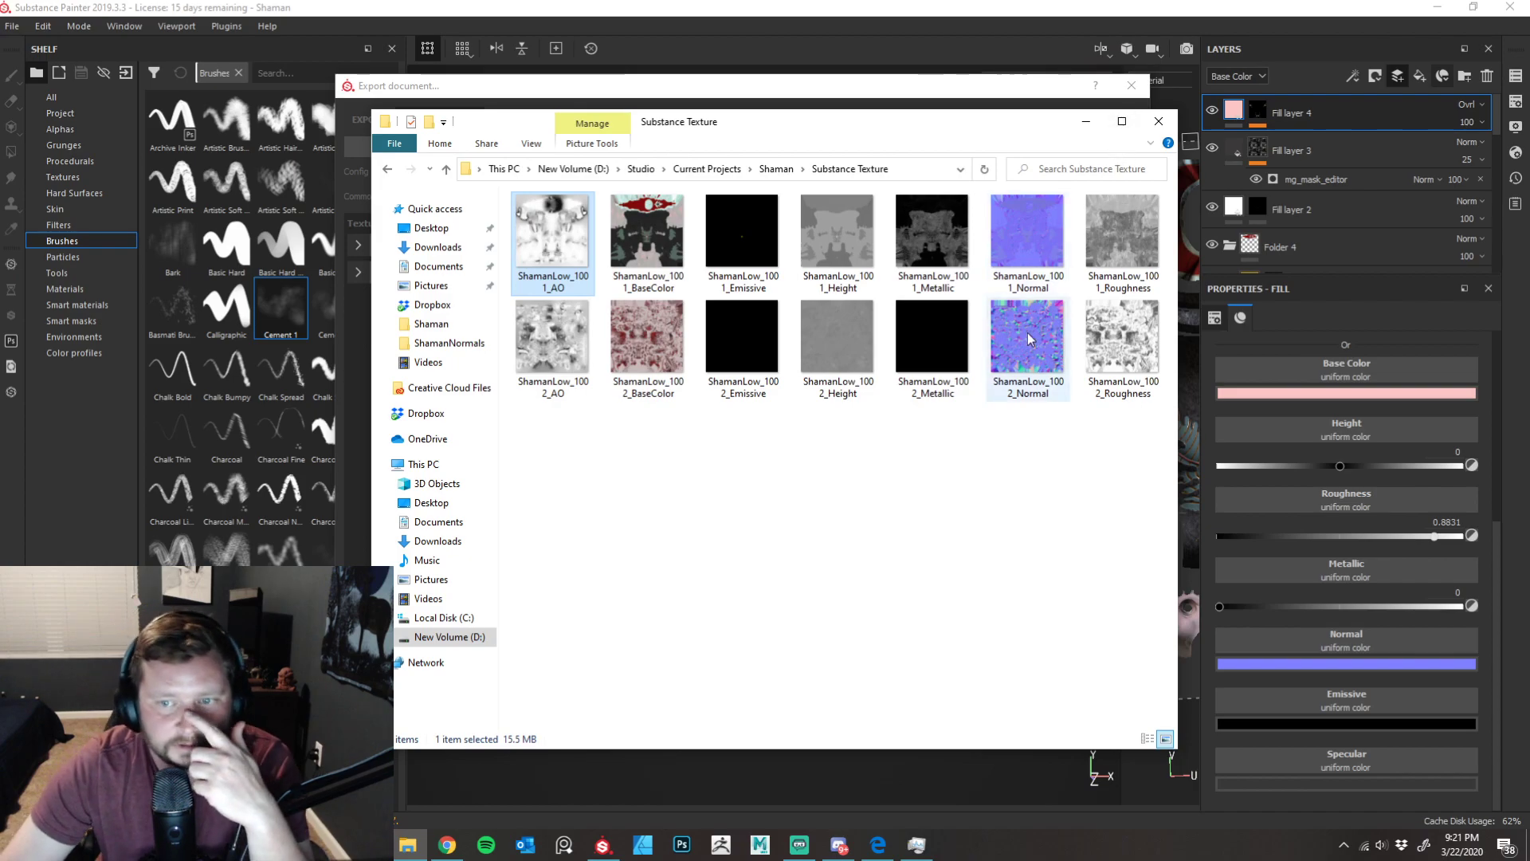
- Inspect the exported ShamanLow_1001_Normal and ShamanLow_1002_Normal images in the photo viewer, closing each one
double_click(1049, 235)
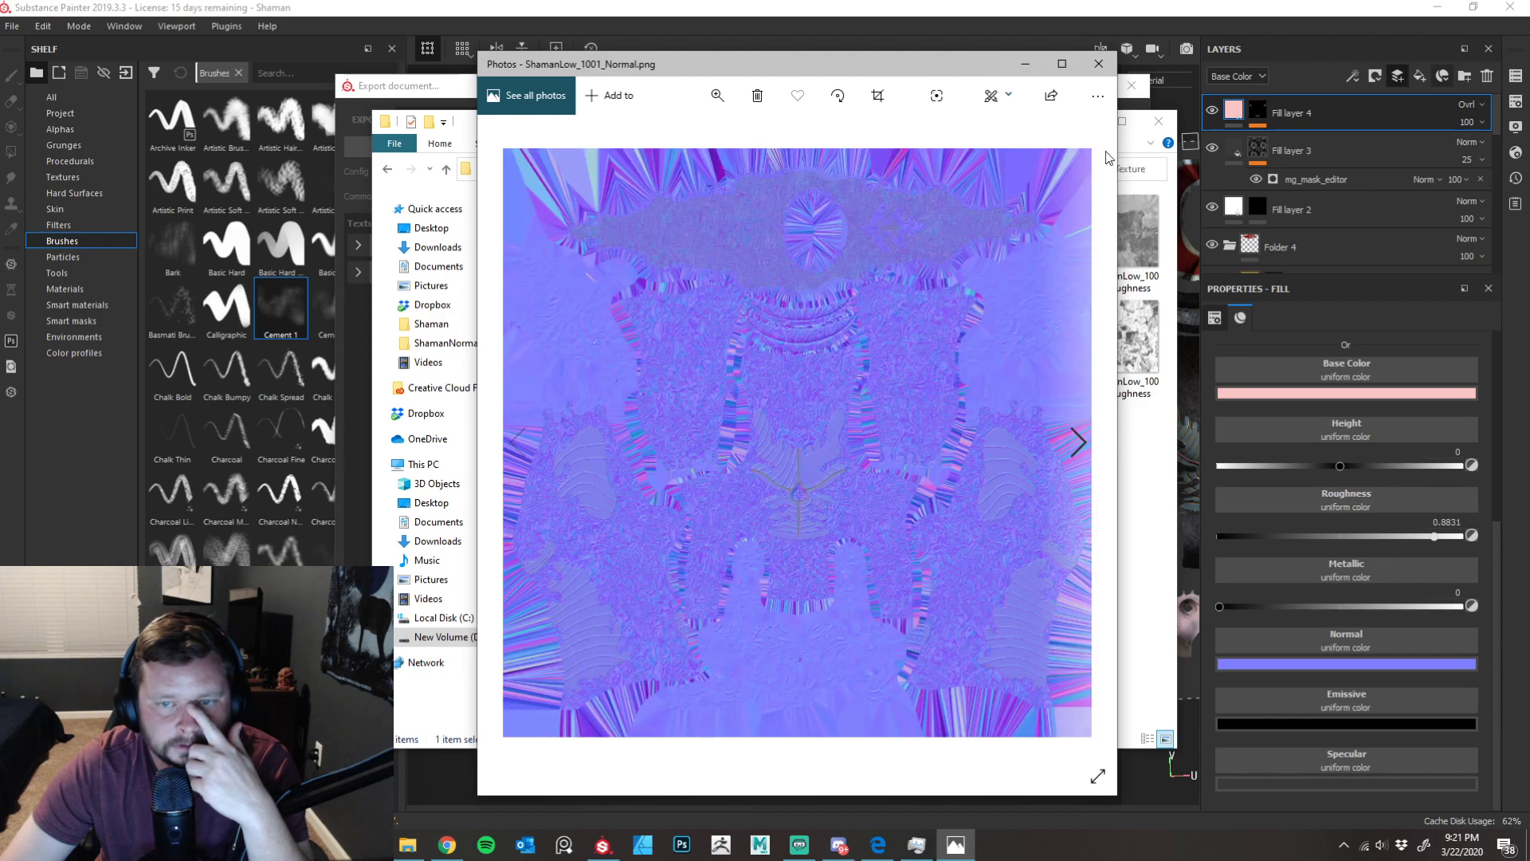
left_click(1098, 64)
double_click(1035, 341)
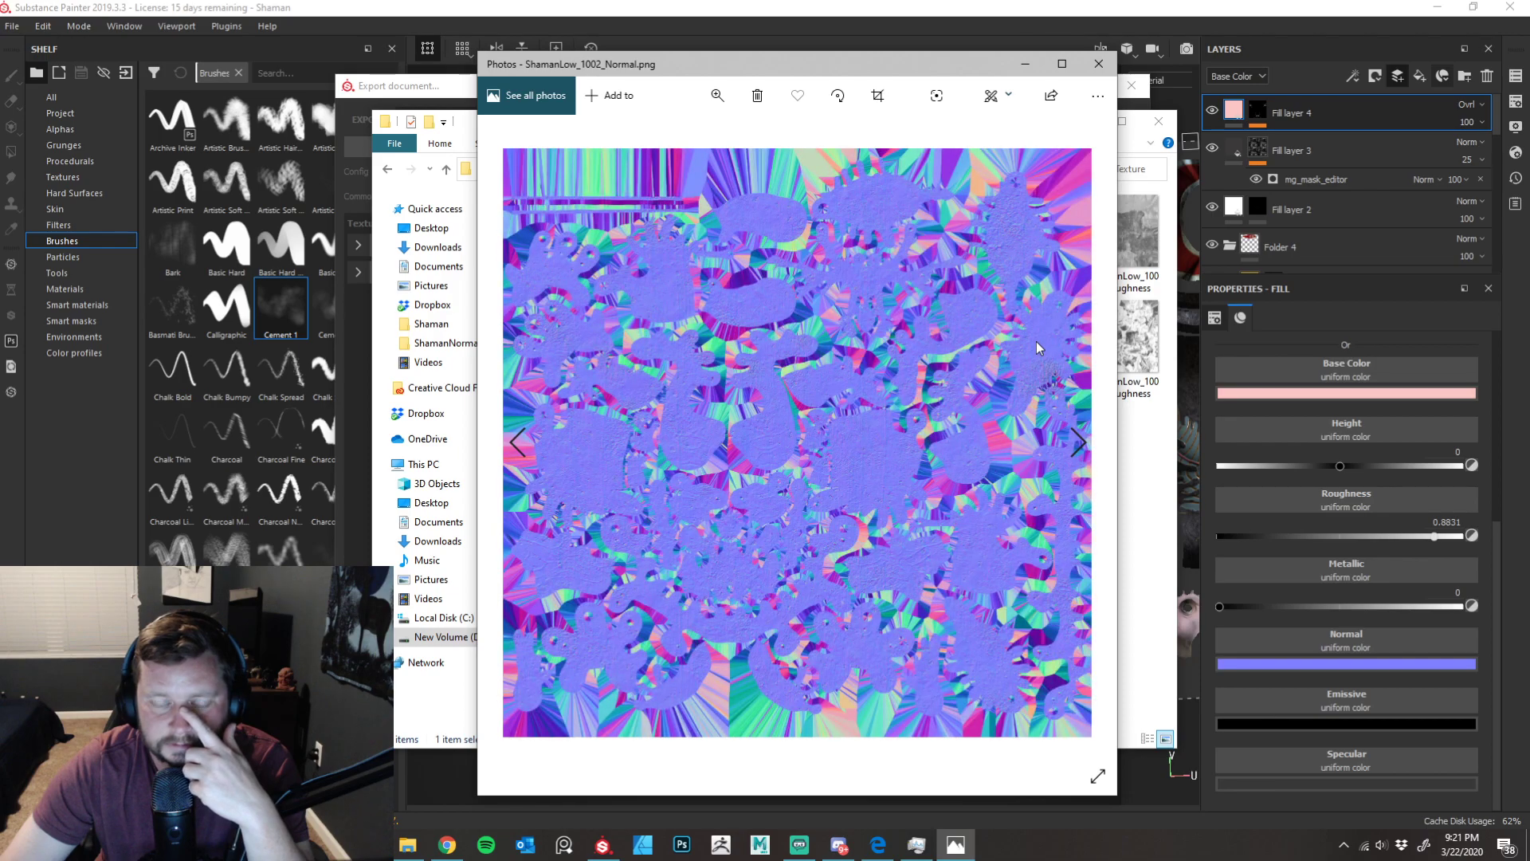
left_click(1098, 64)
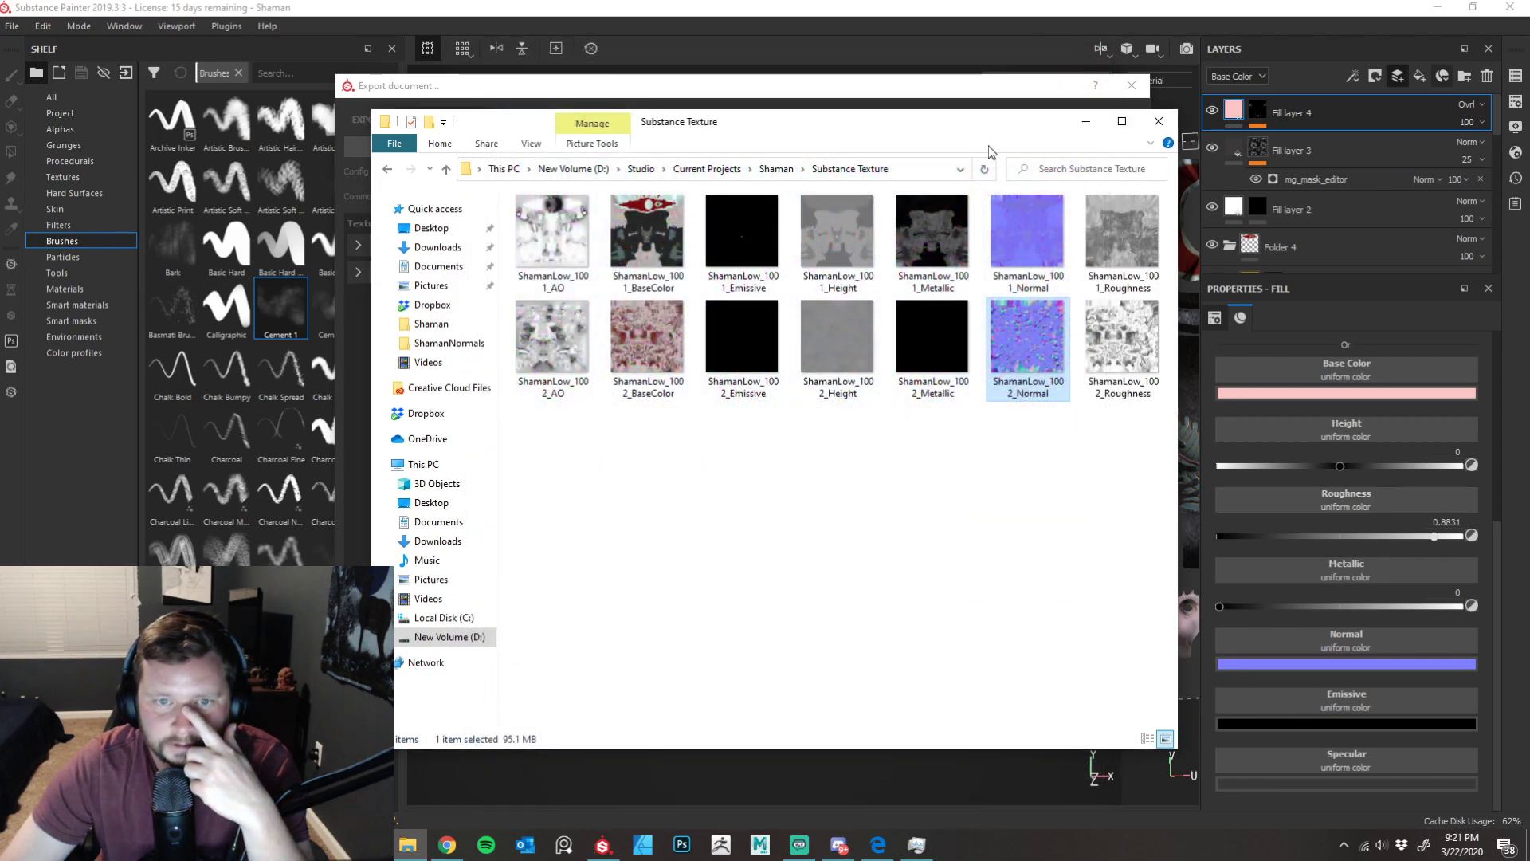
- Inspect the exported ShamanLow_1001_BaseColor and ShamanLow_1002_BaseColor images in the photo viewer, closing each one
double_click(650, 239)
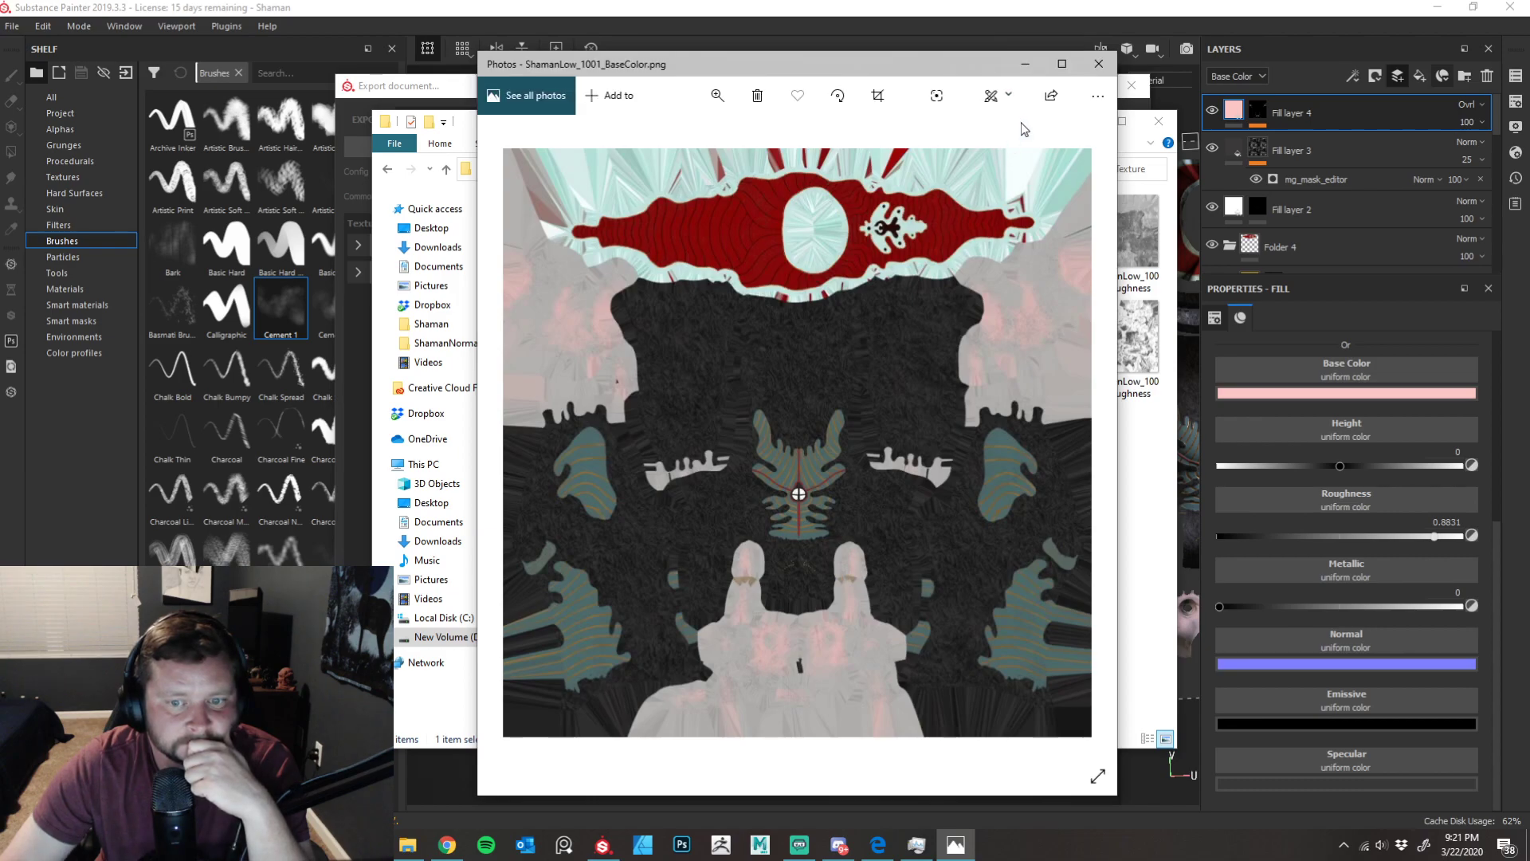
left_click(1098, 63)
double_click(644, 351)
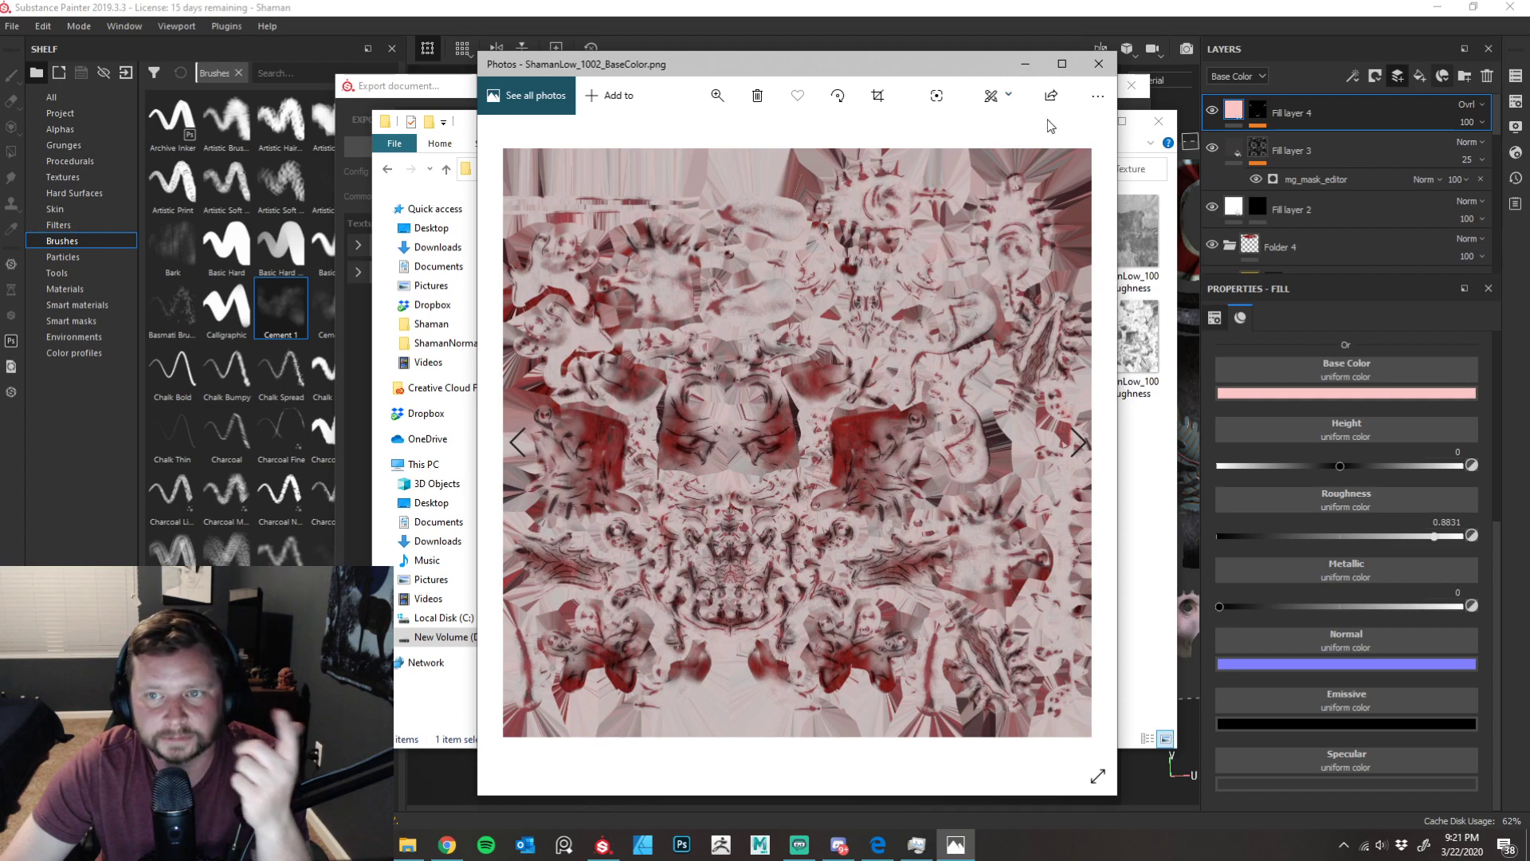
left_click(1098, 63)
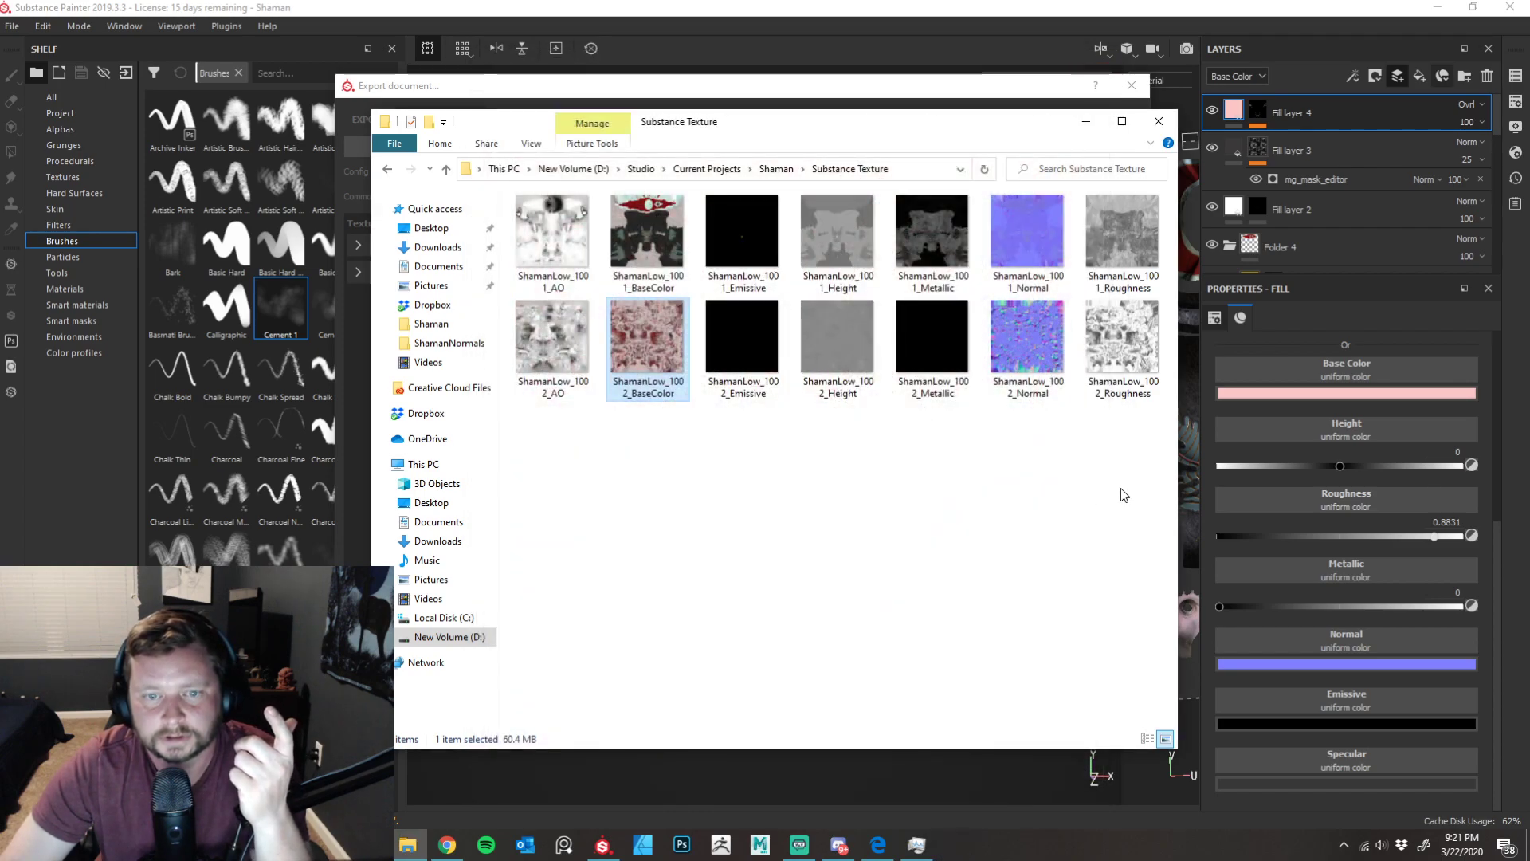
- Delete all exported maps from the Substance Texture folder and dismiss the finished export message in Substance Painter
left_click_drag(1126, 485, 514, 195)
right_click(762, 236)
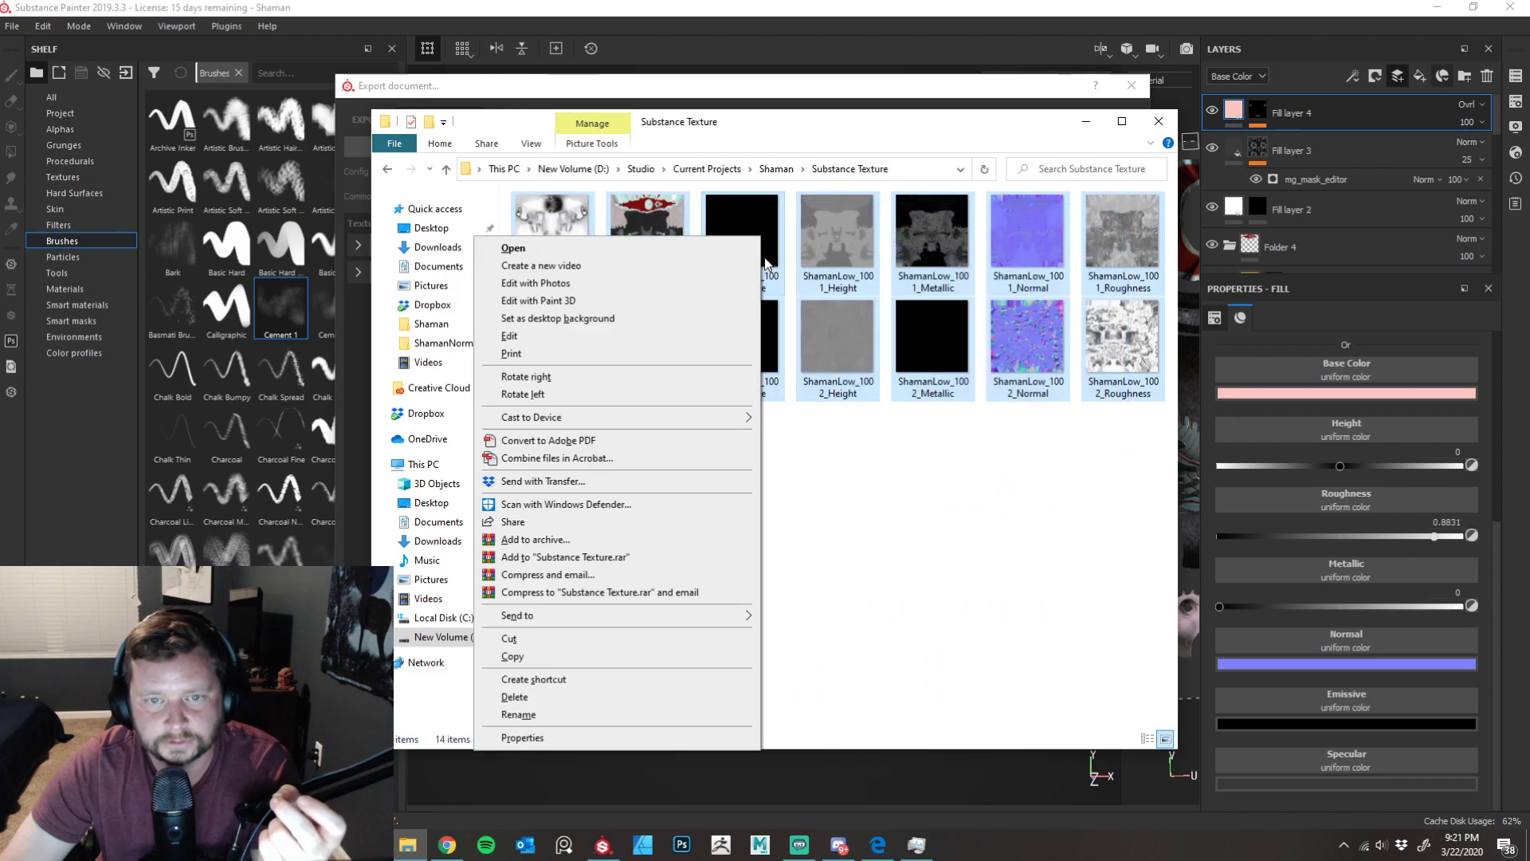
left_click(631, 697)
left_click(810, 84)
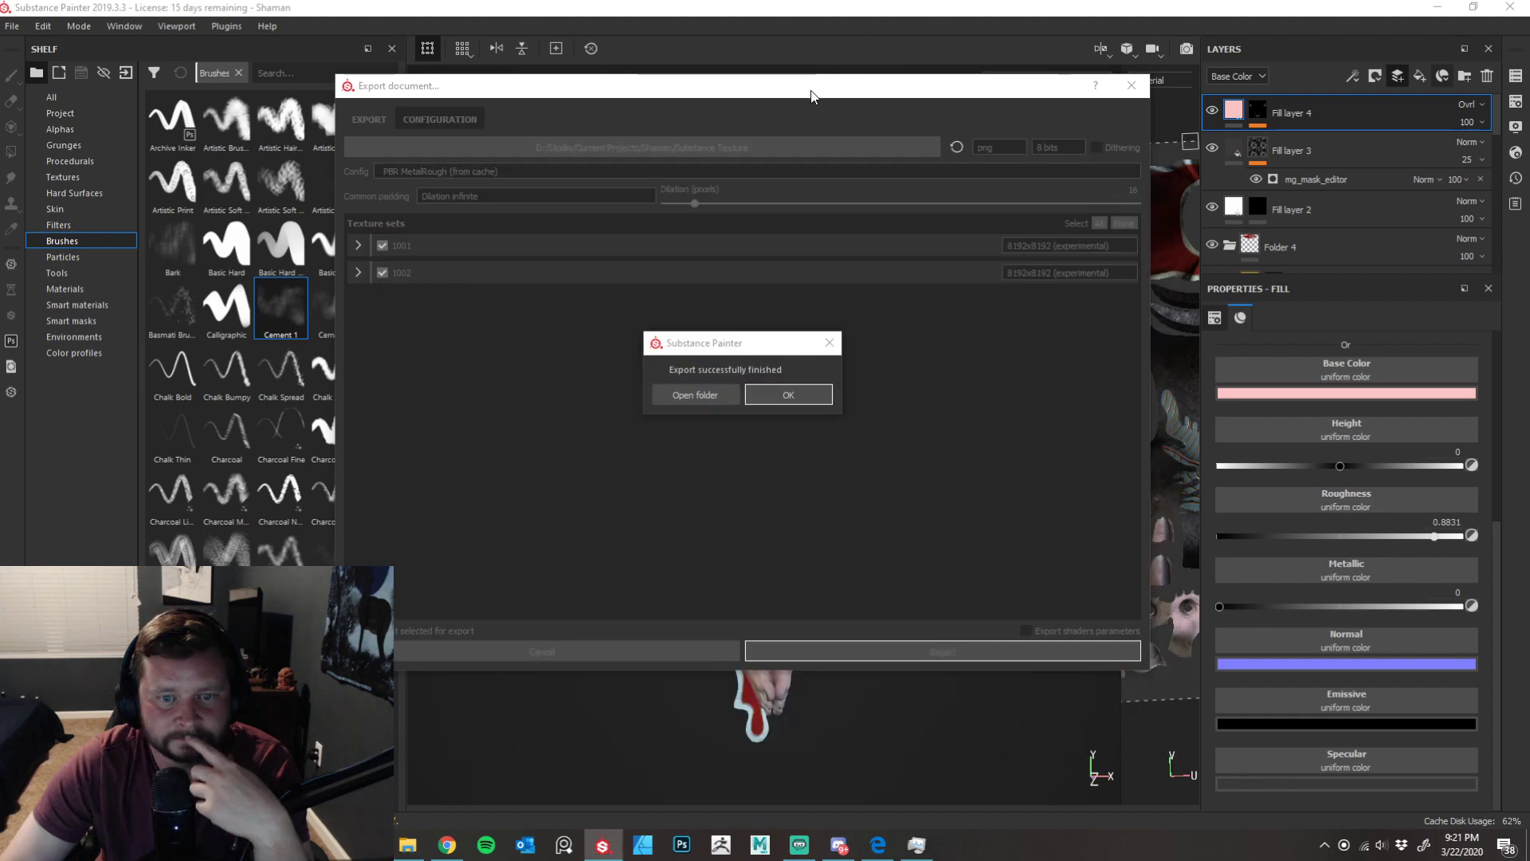
left_click(789, 395)
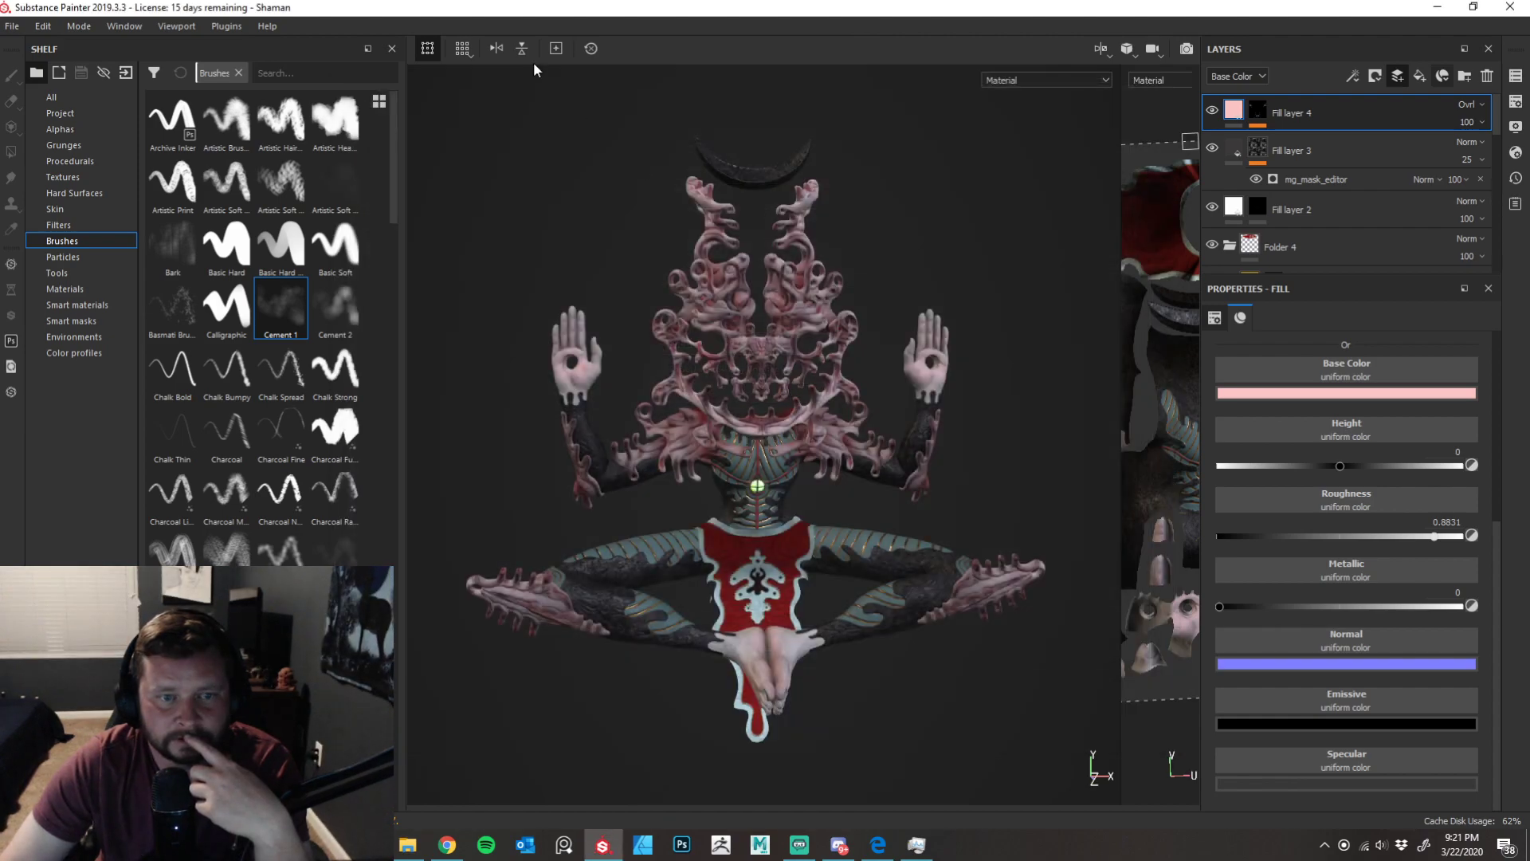
- Export texture sets 1001 and 1002 again using the ArnoldCustom config
left_click(12, 25)
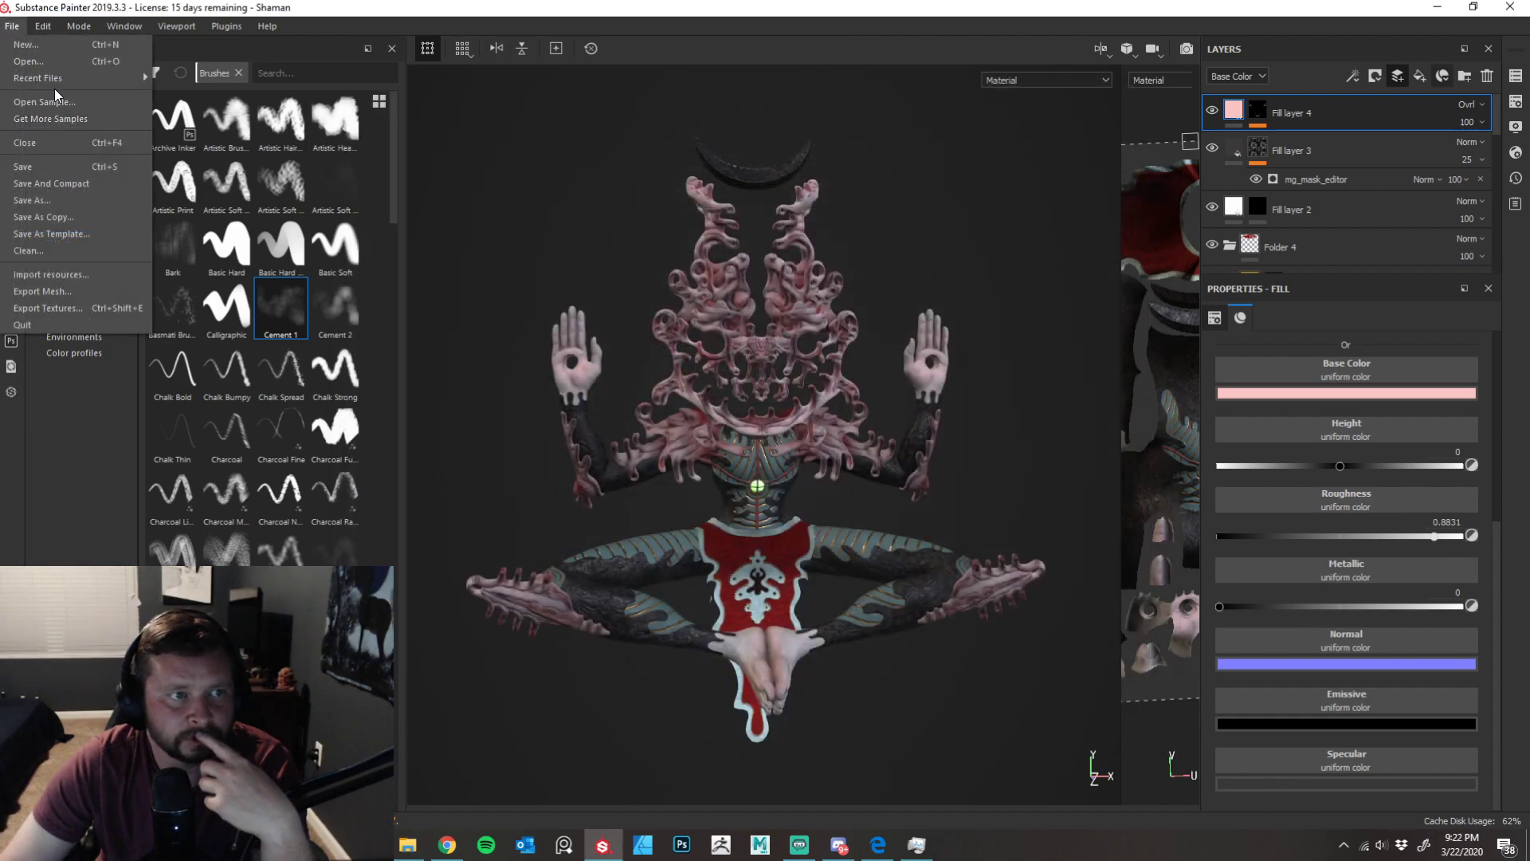
left_click(78, 308)
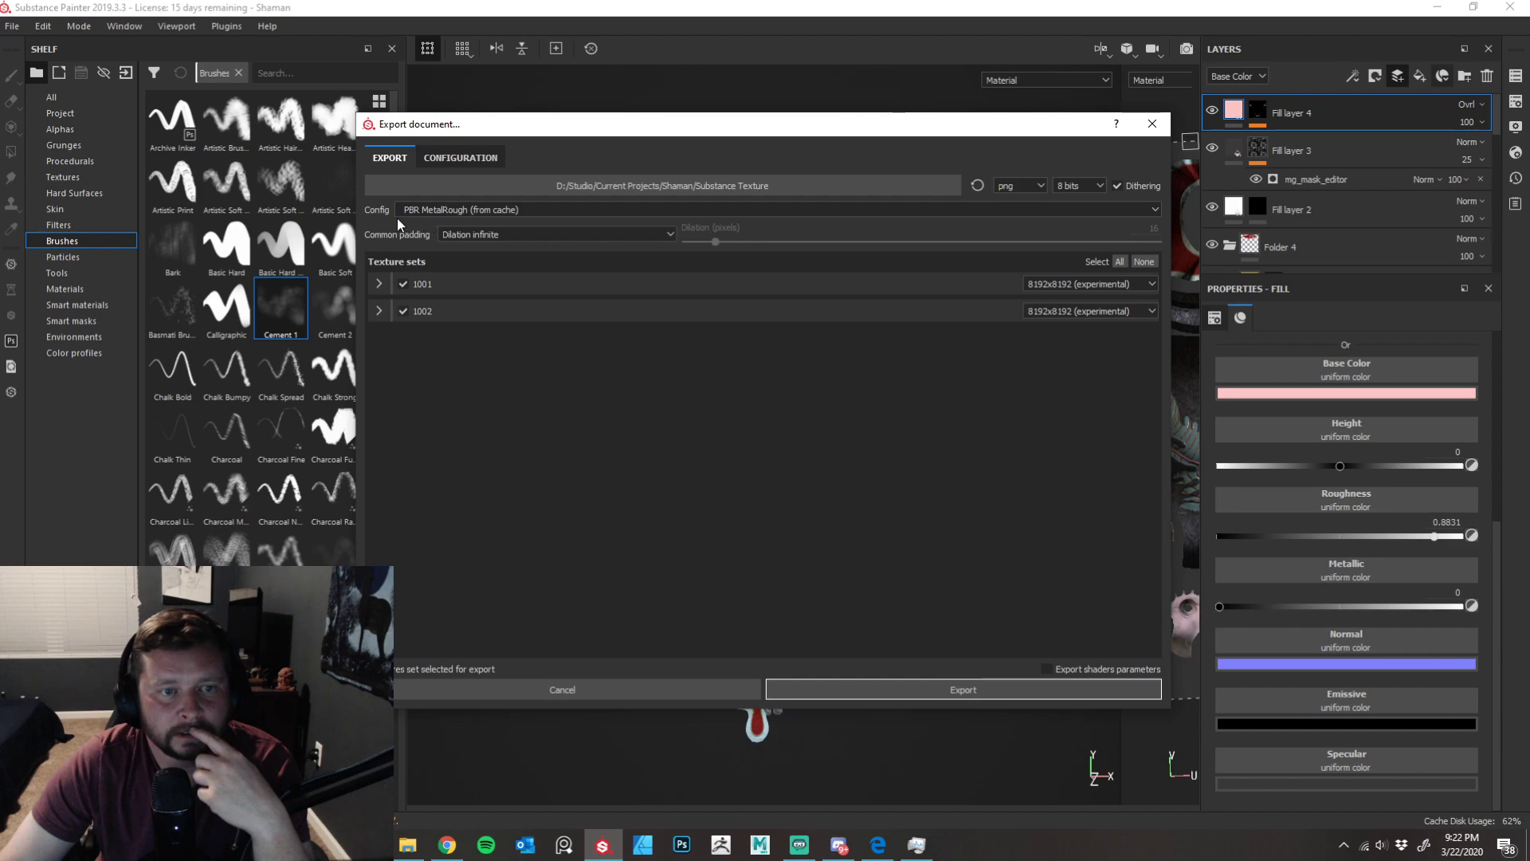
left_click(494, 209)
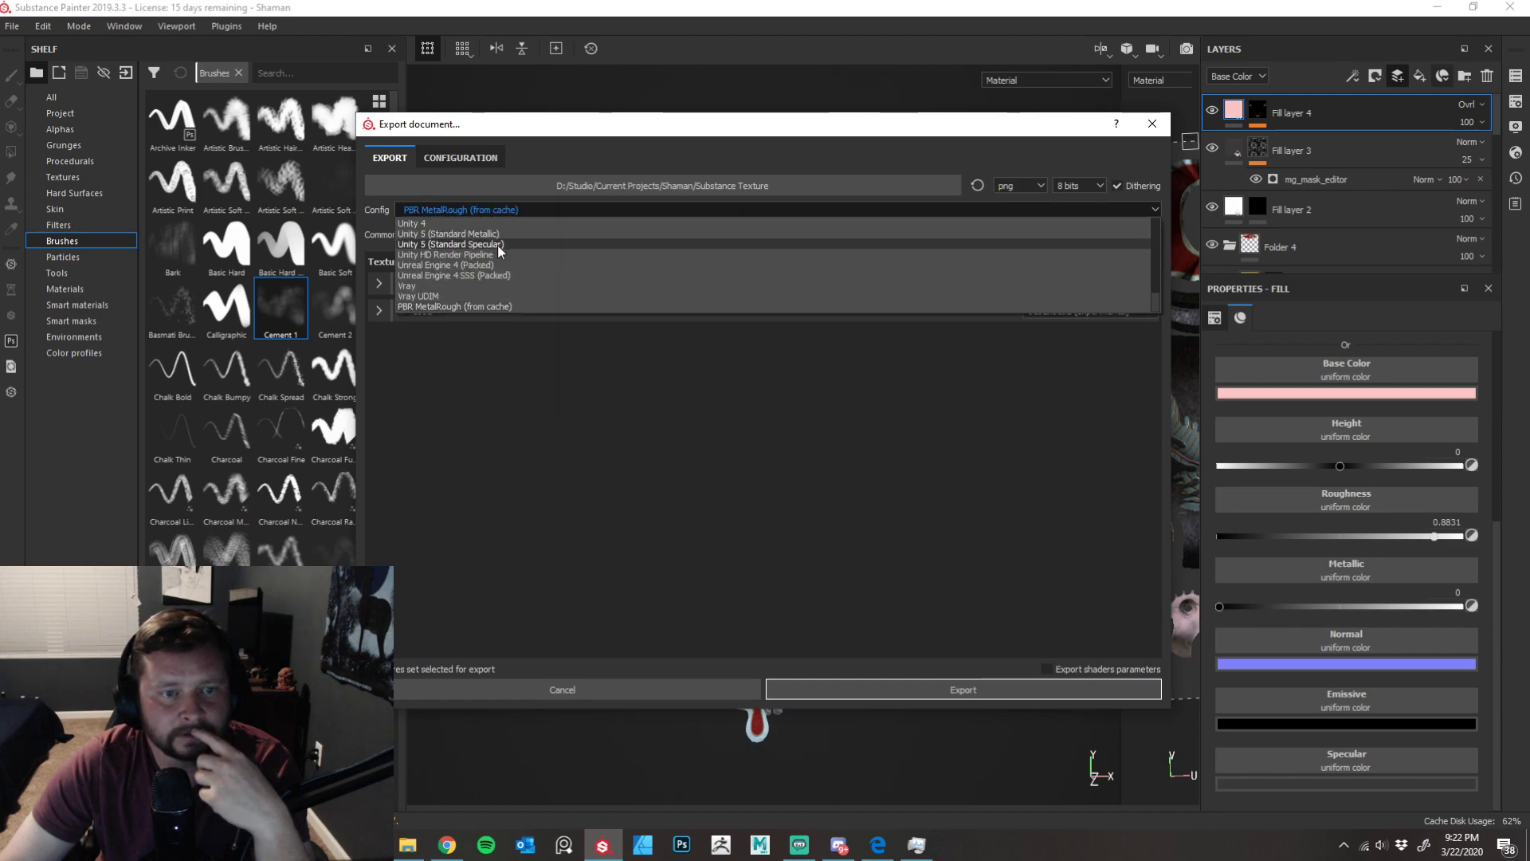
scroll(497, 251, "up", 5)
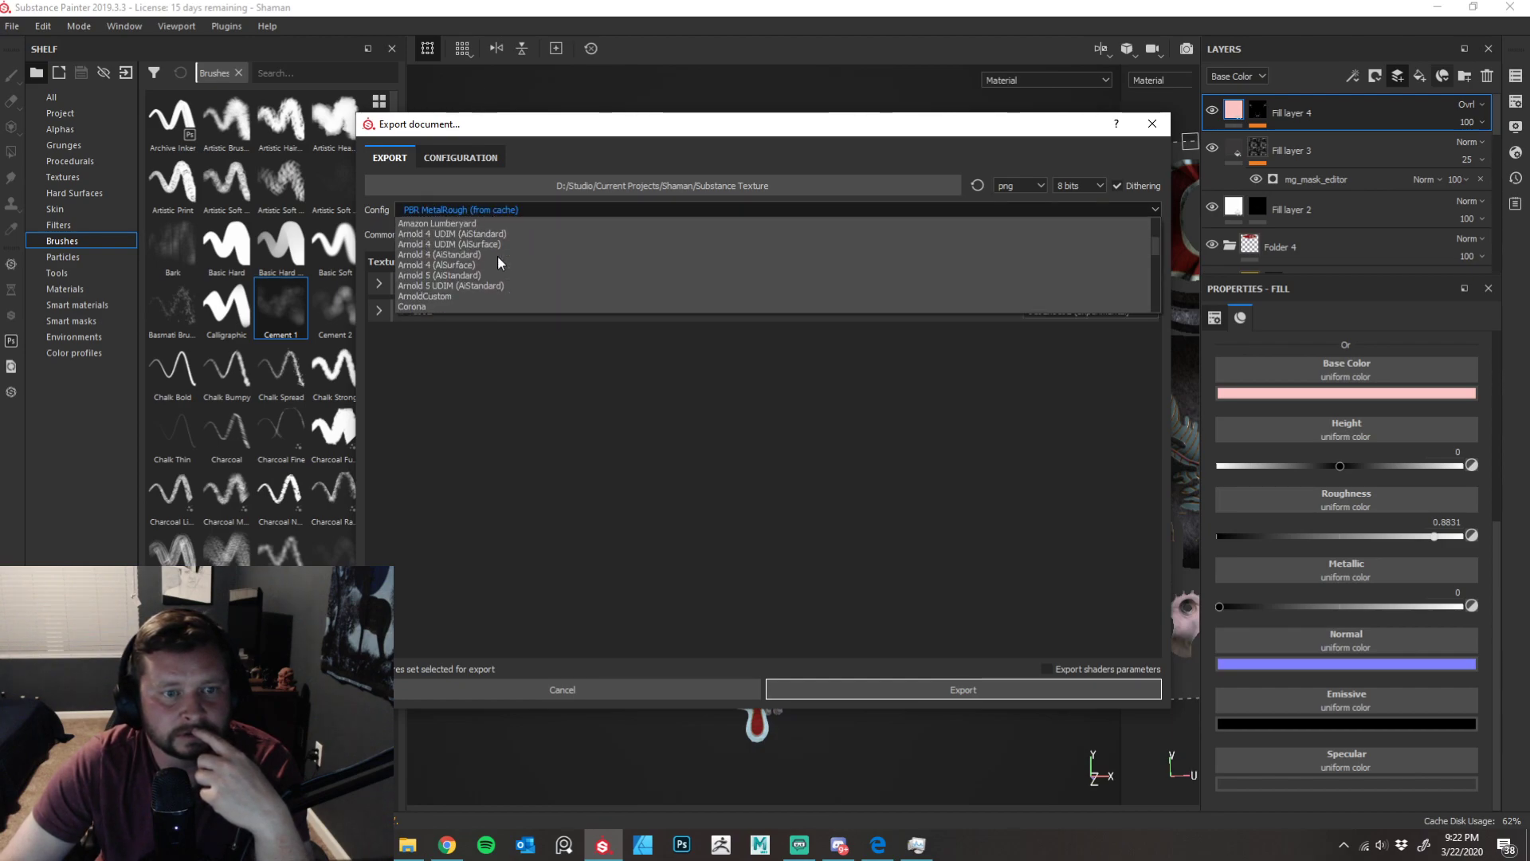
scroll(498, 257, "down", 2)
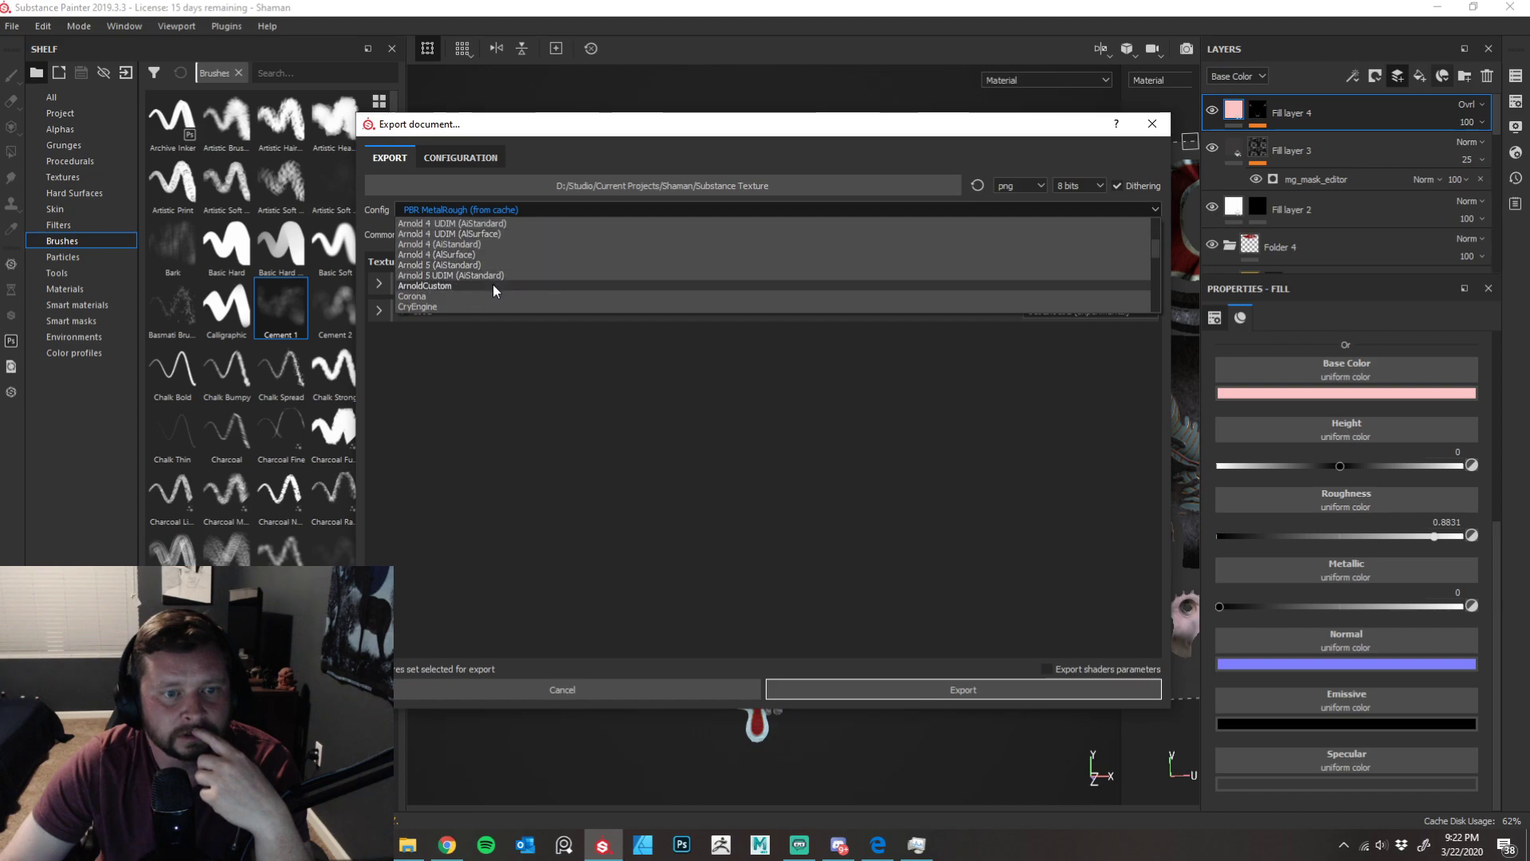
left_click(493, 283)
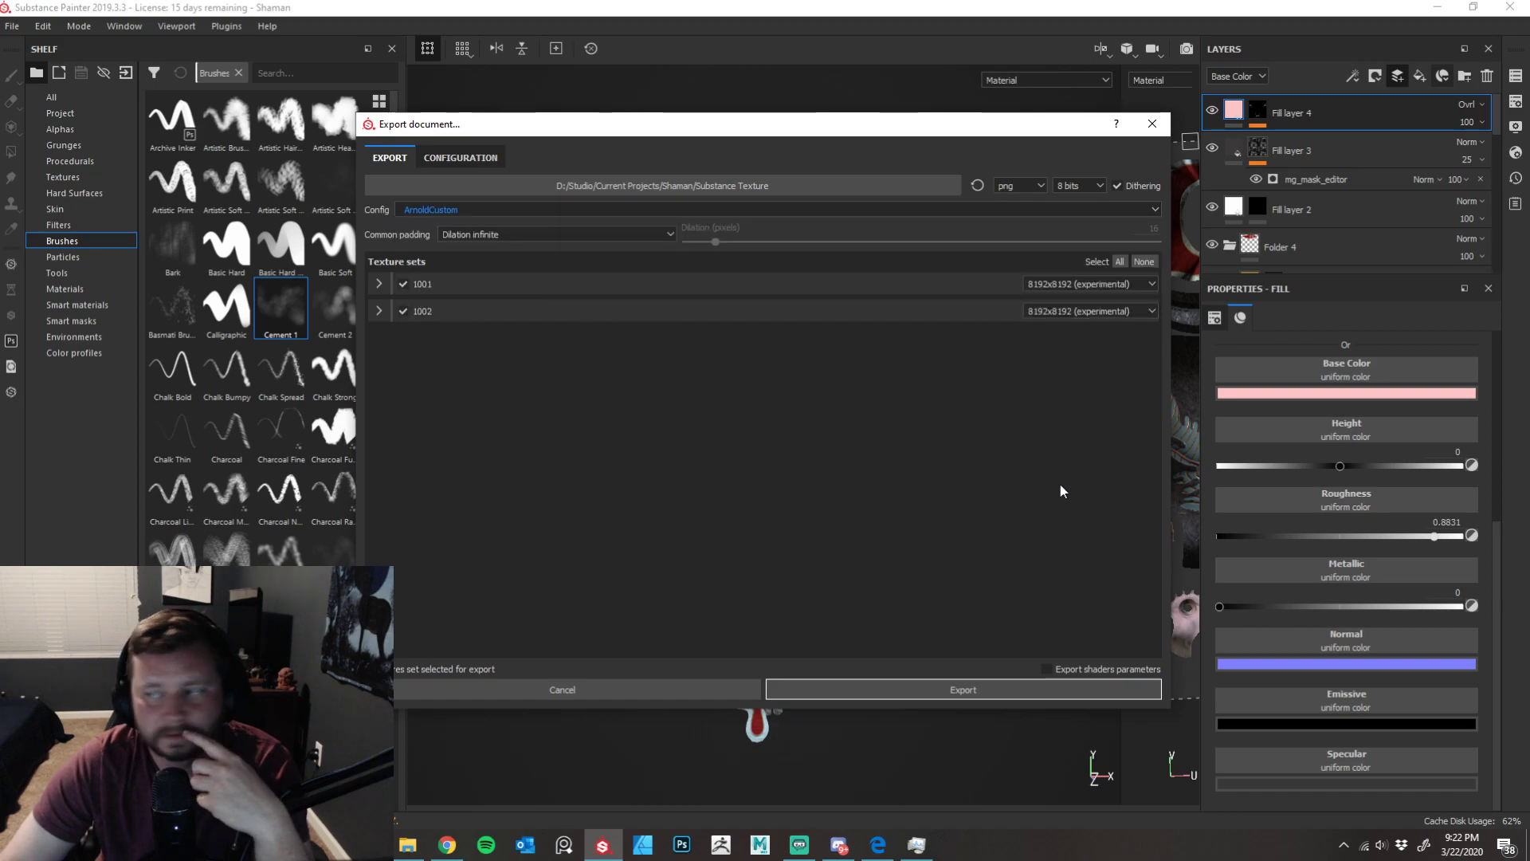
left_click(962, 690)
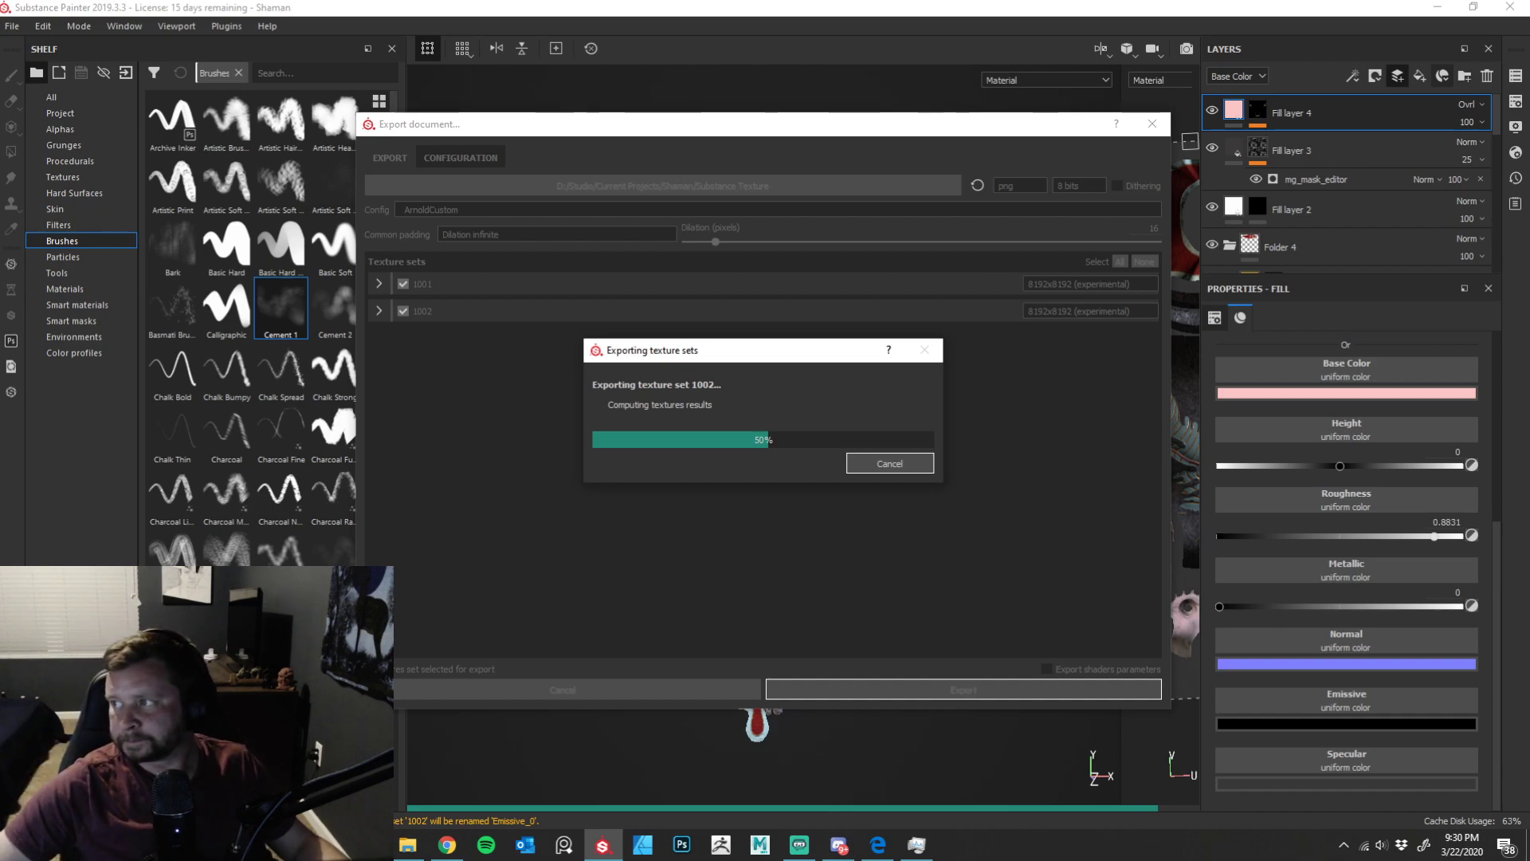
- Switch to Chrome and browse the Google image results for the go game while the textures export
key("alt+Tab")
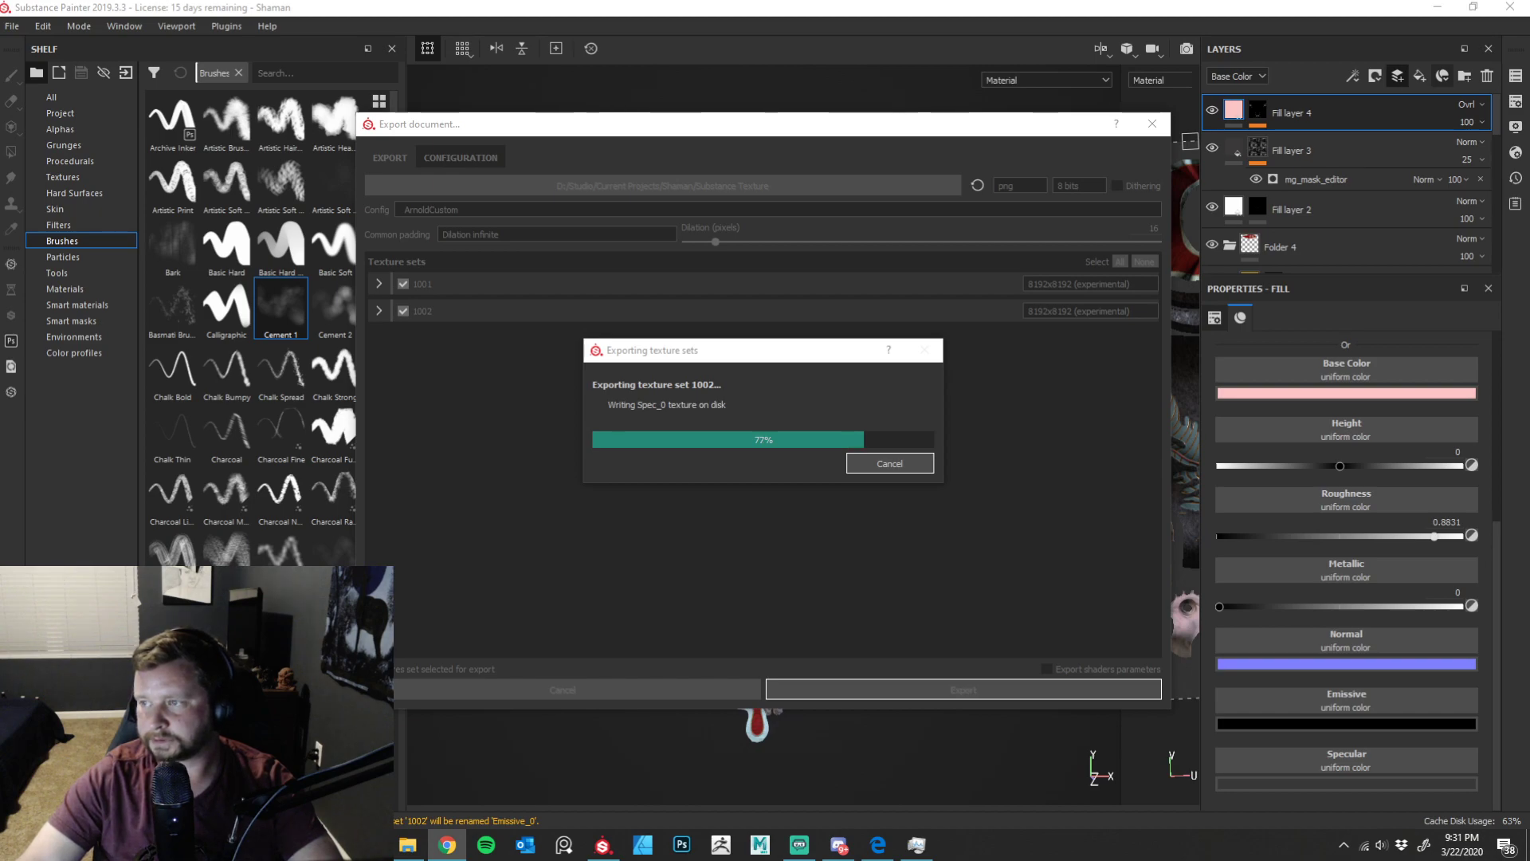
key("alt+Tab")
mouse_move(1491, 227)
left_mouse_down()
mouse_move(834, 107)
mouse_move(660, 1)
left_mouse_up()
scroll(625, 476, "down", 3)
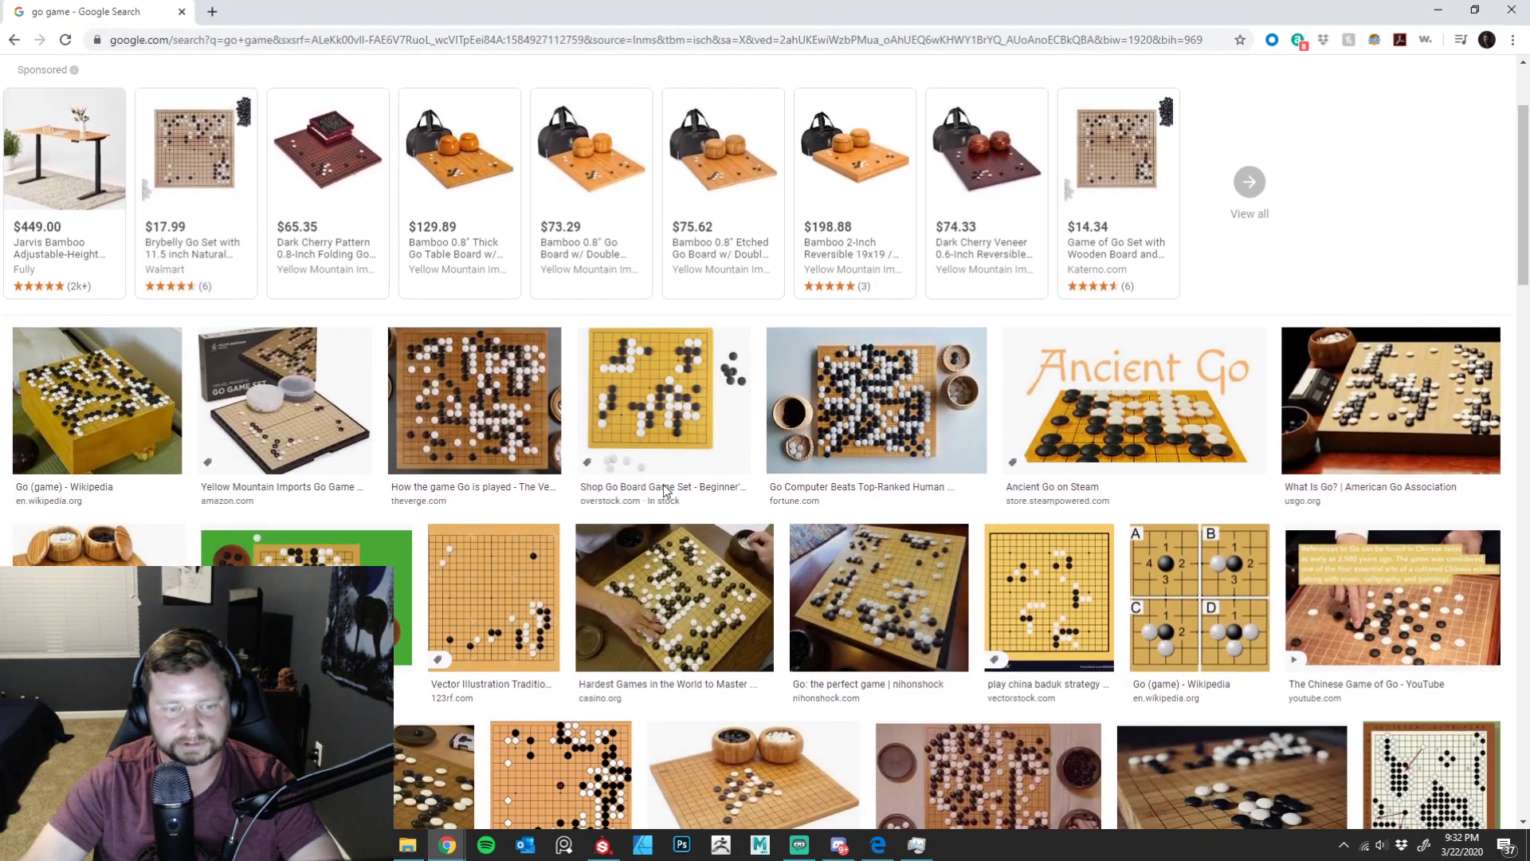
scroll(665, 491, "down", 1)
scroll(666, 491, "down", 2)
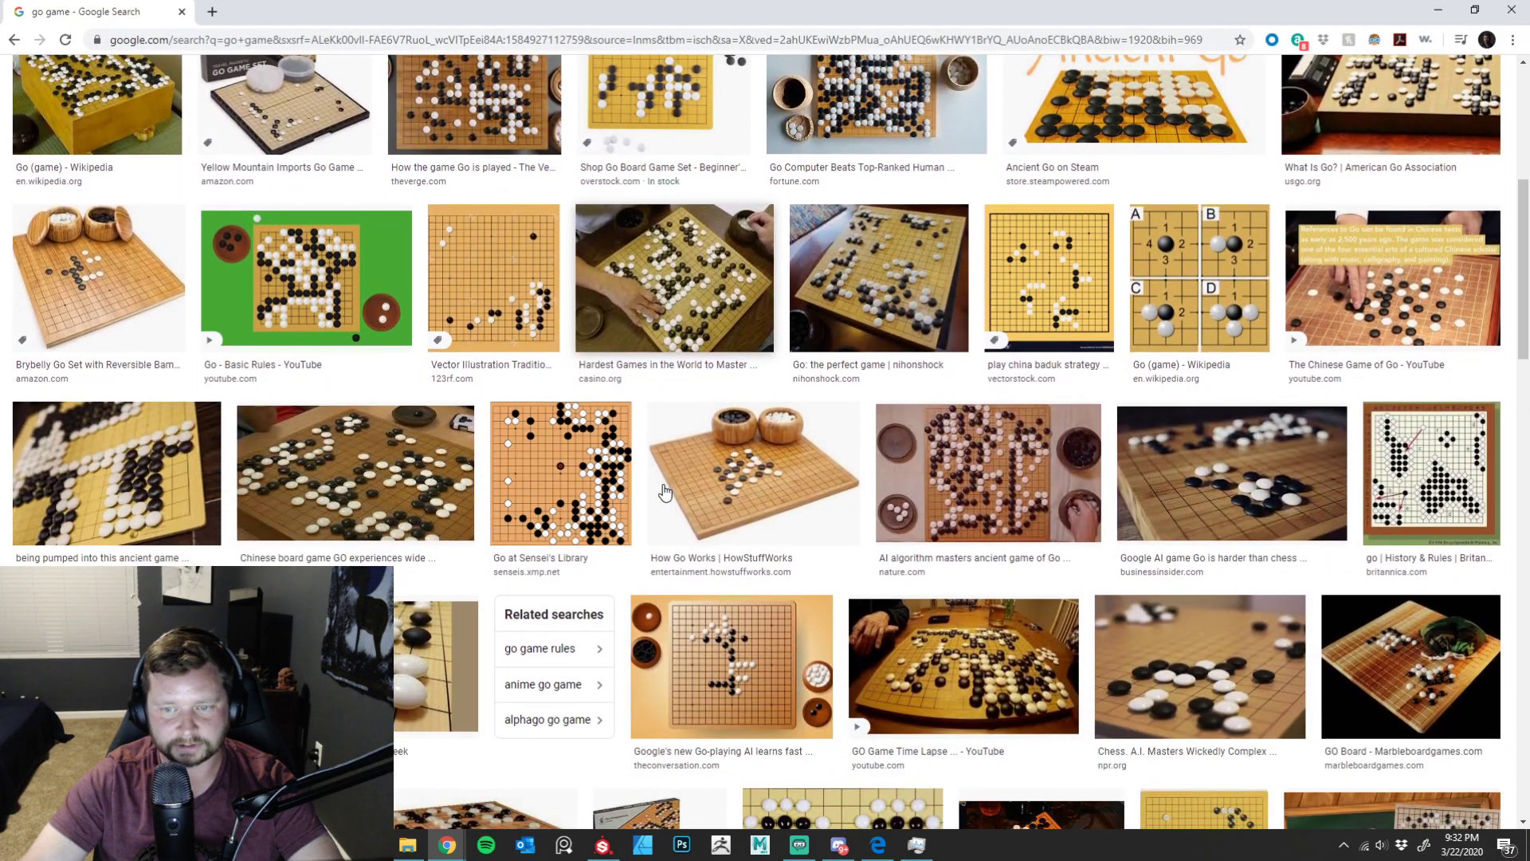
scroll(665, 491, "down", 1)
scroll(665, 491, "down", 3)
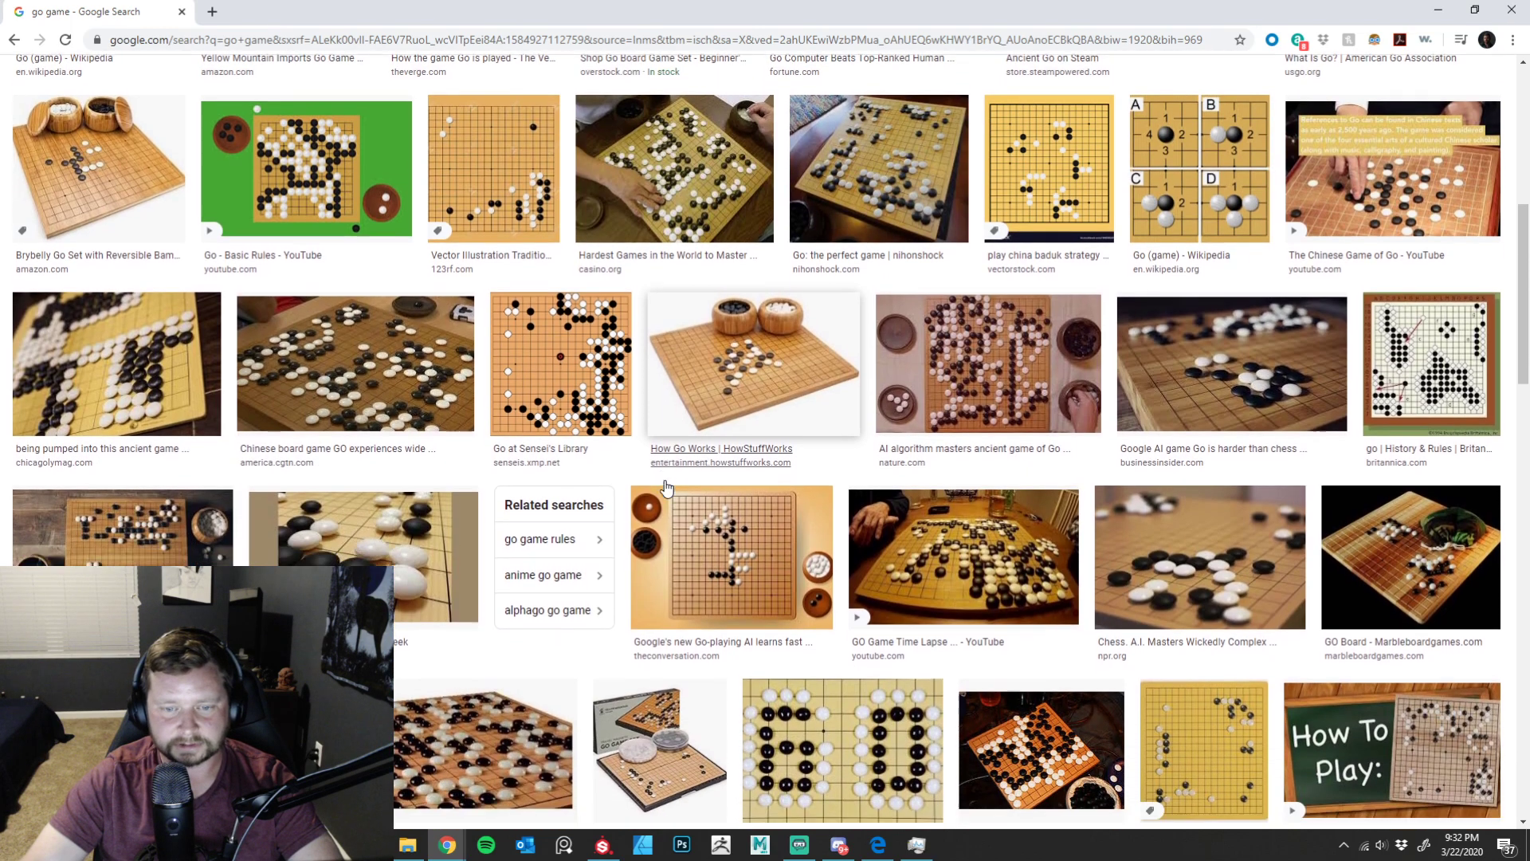
scroll(668, 488, "down", 1)
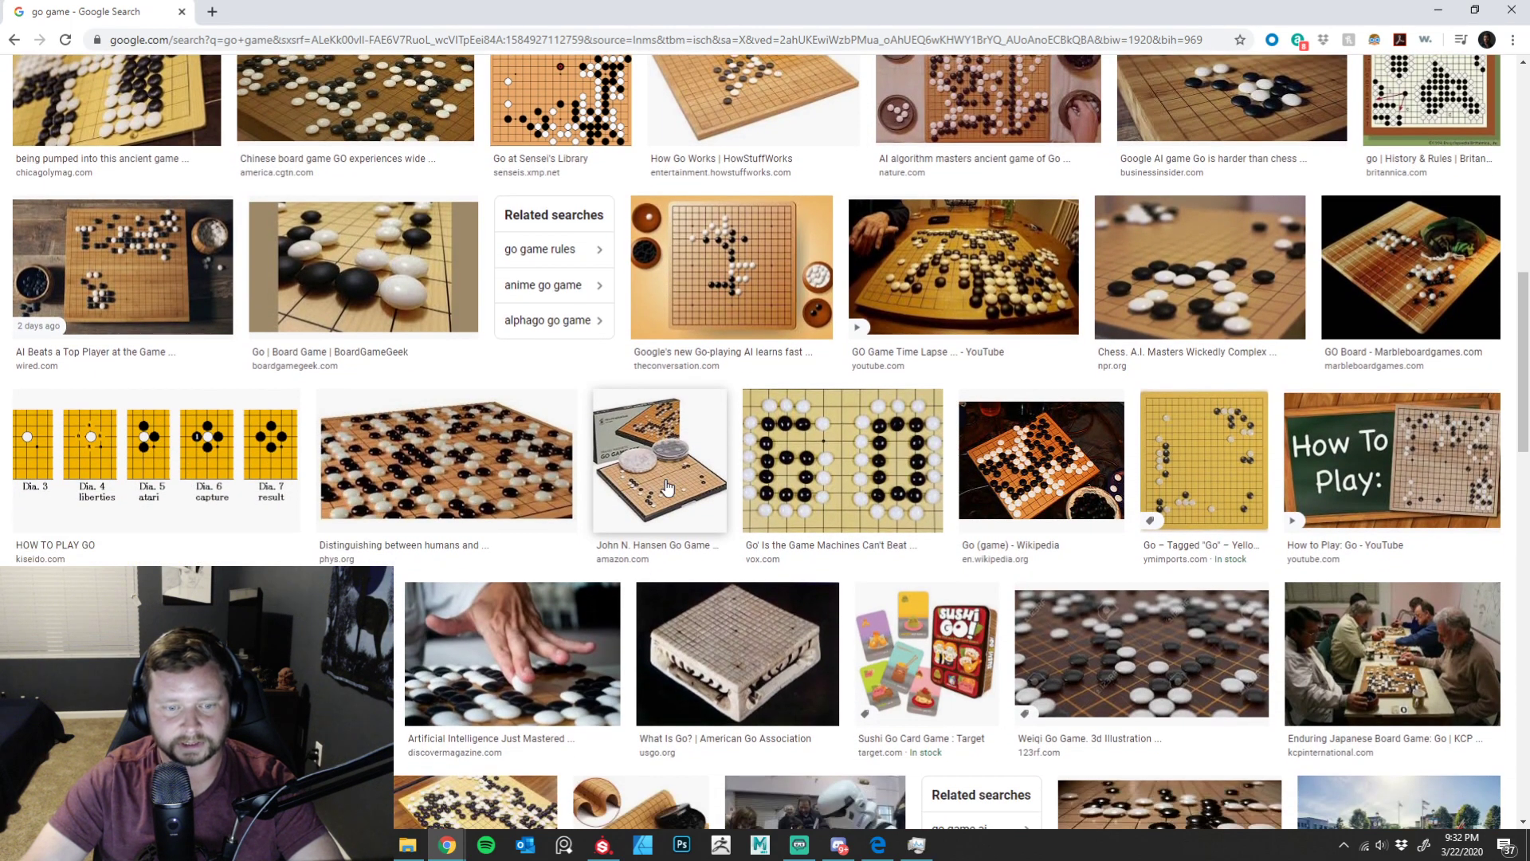
scroll(668, 488, "down", 3)
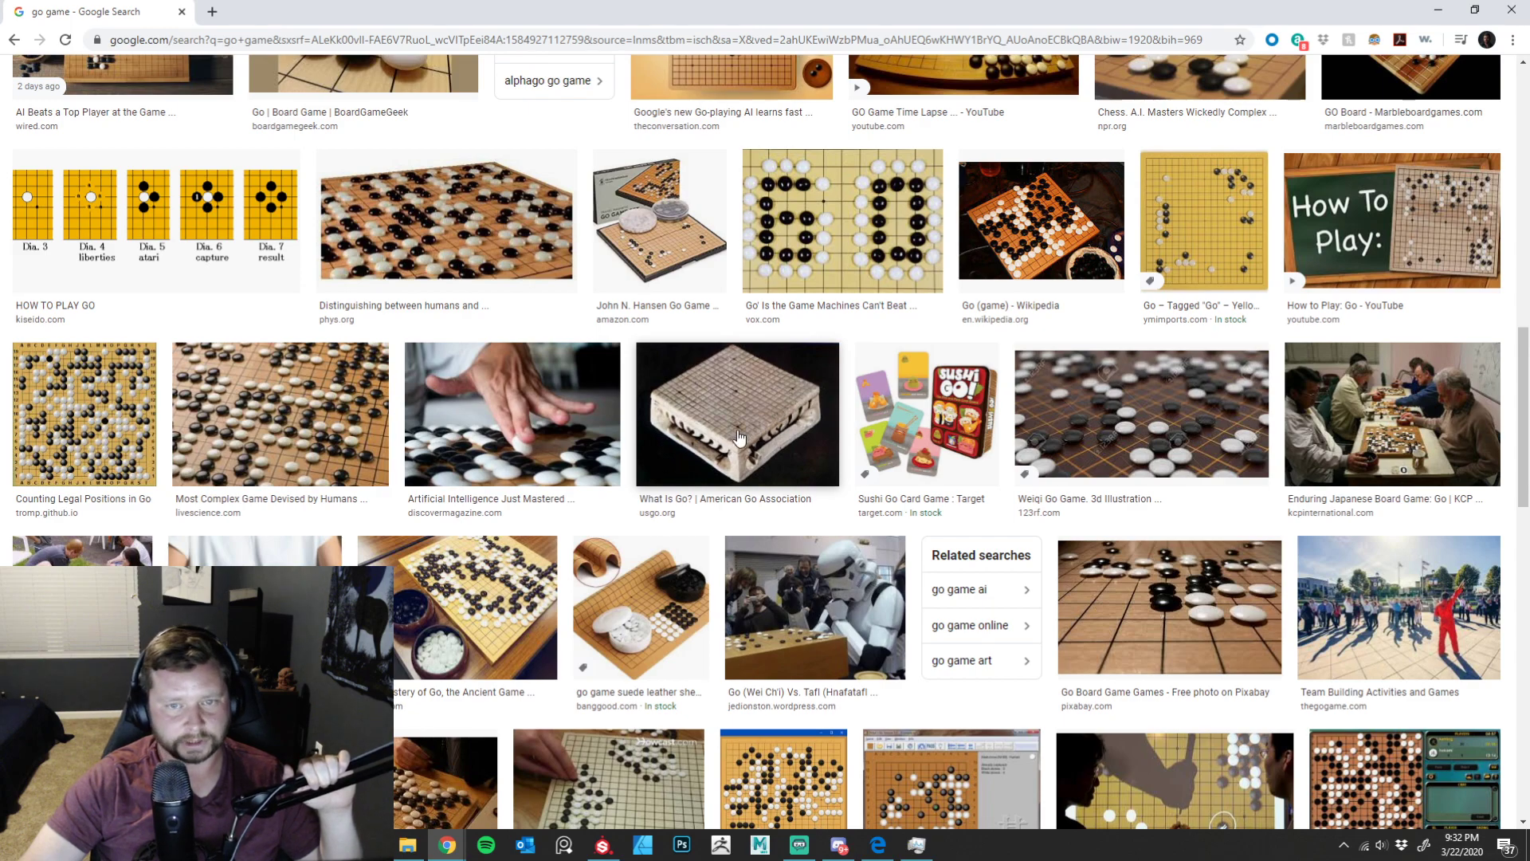
scroll(741, 437, "up", 7)
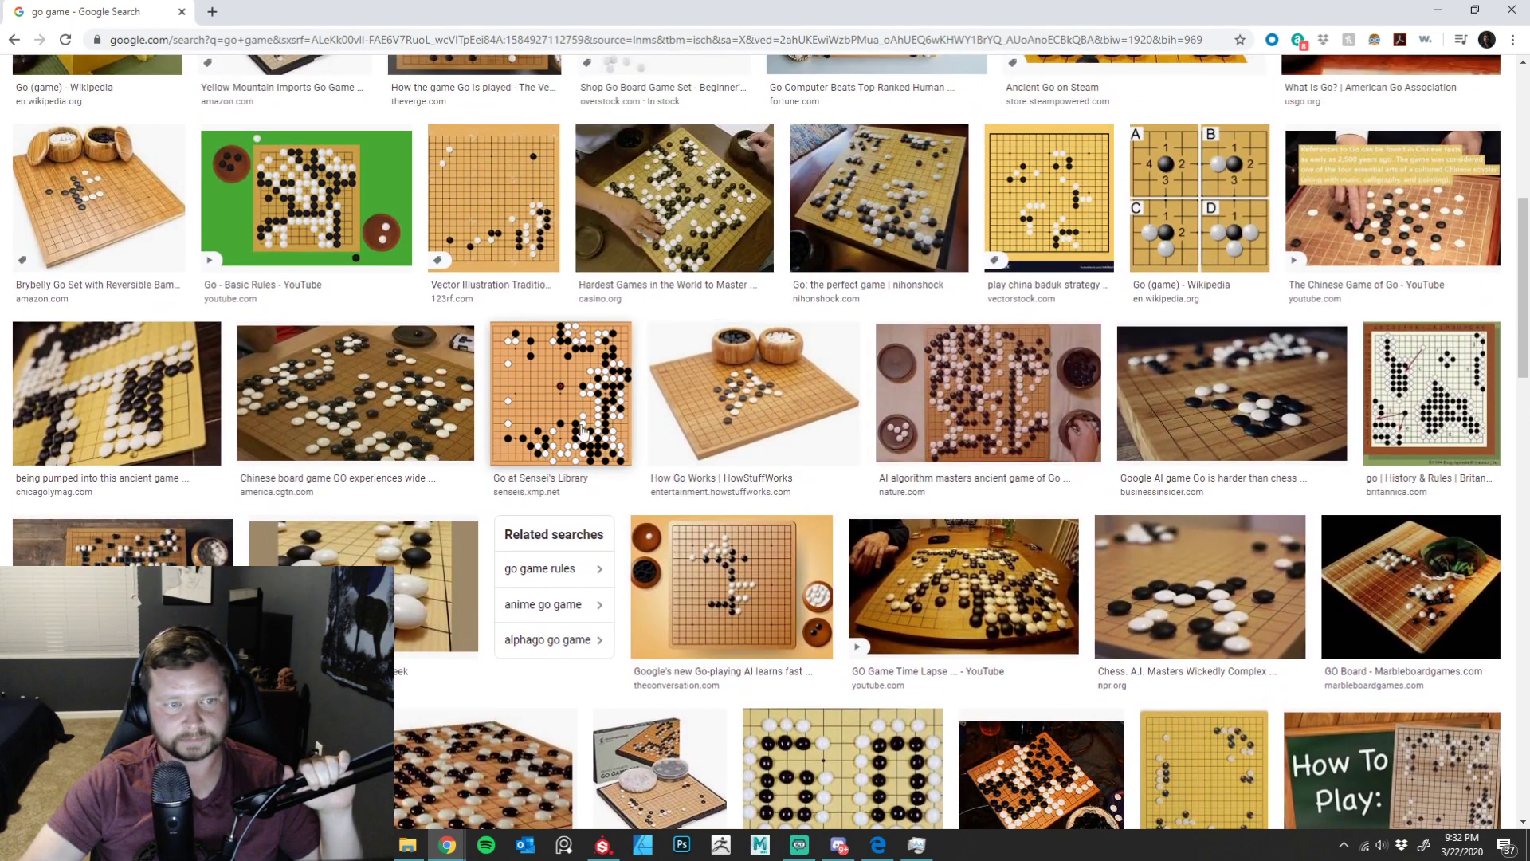
- Switch from the Go board image search to Substance Painter and dismiss the finished texture export message
scroll(779, 358, "up", 6)
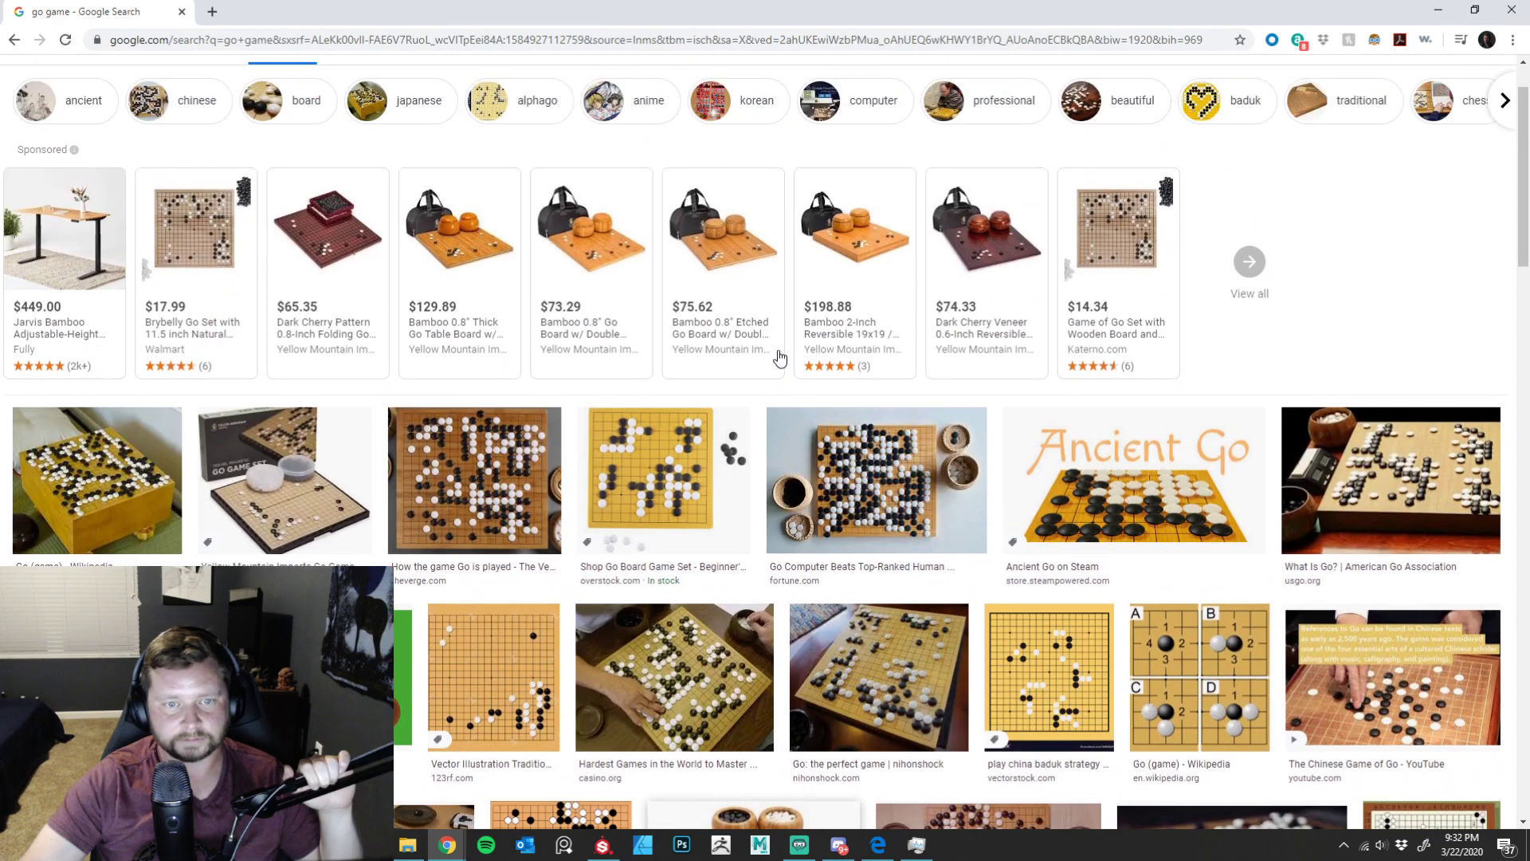
scroll(780, 358, "up", 1)
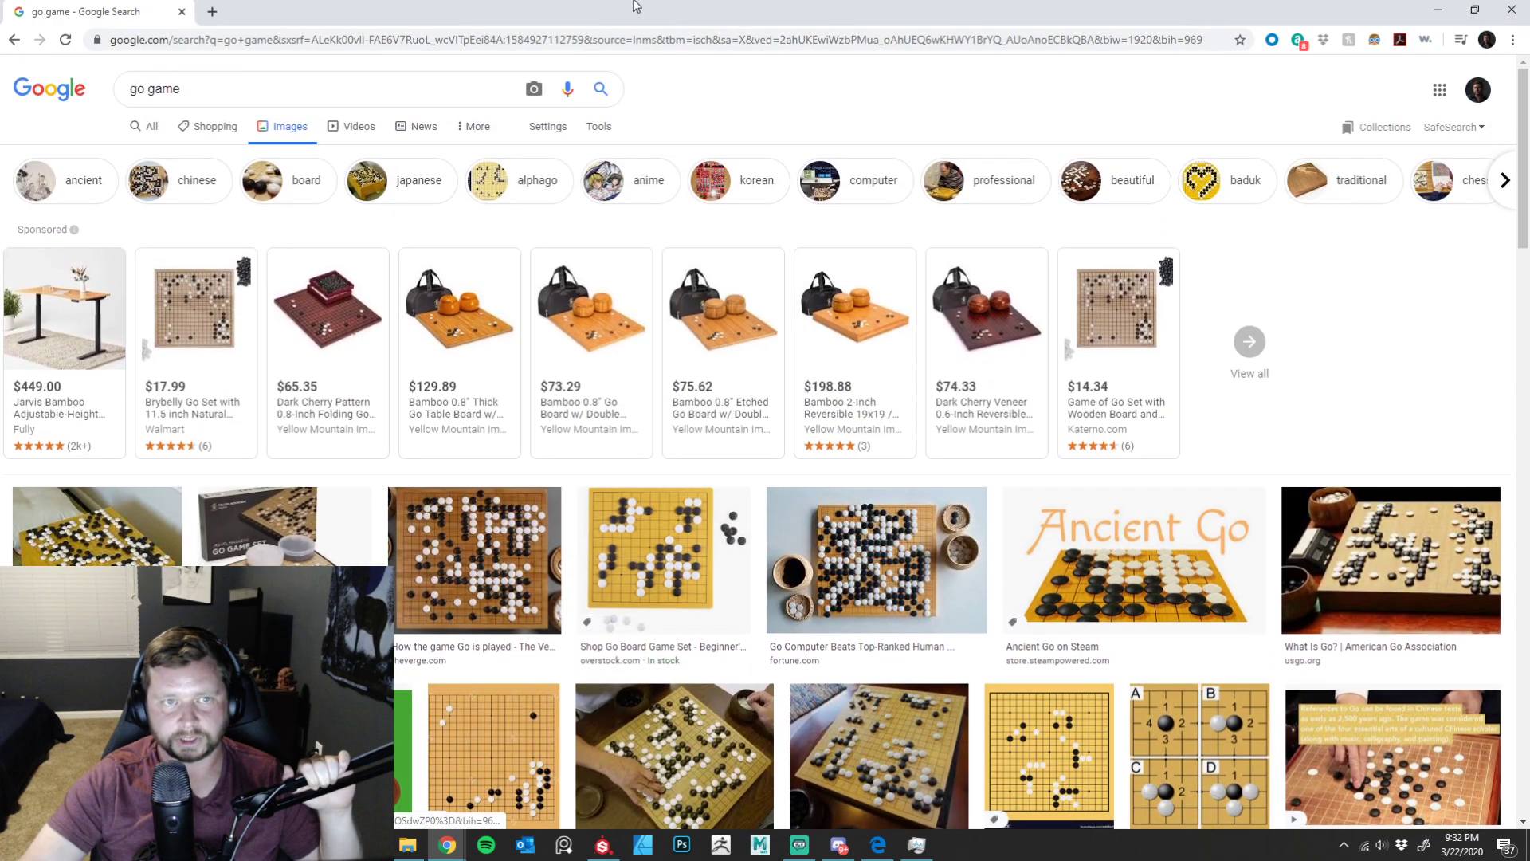
key("alt+Tab")
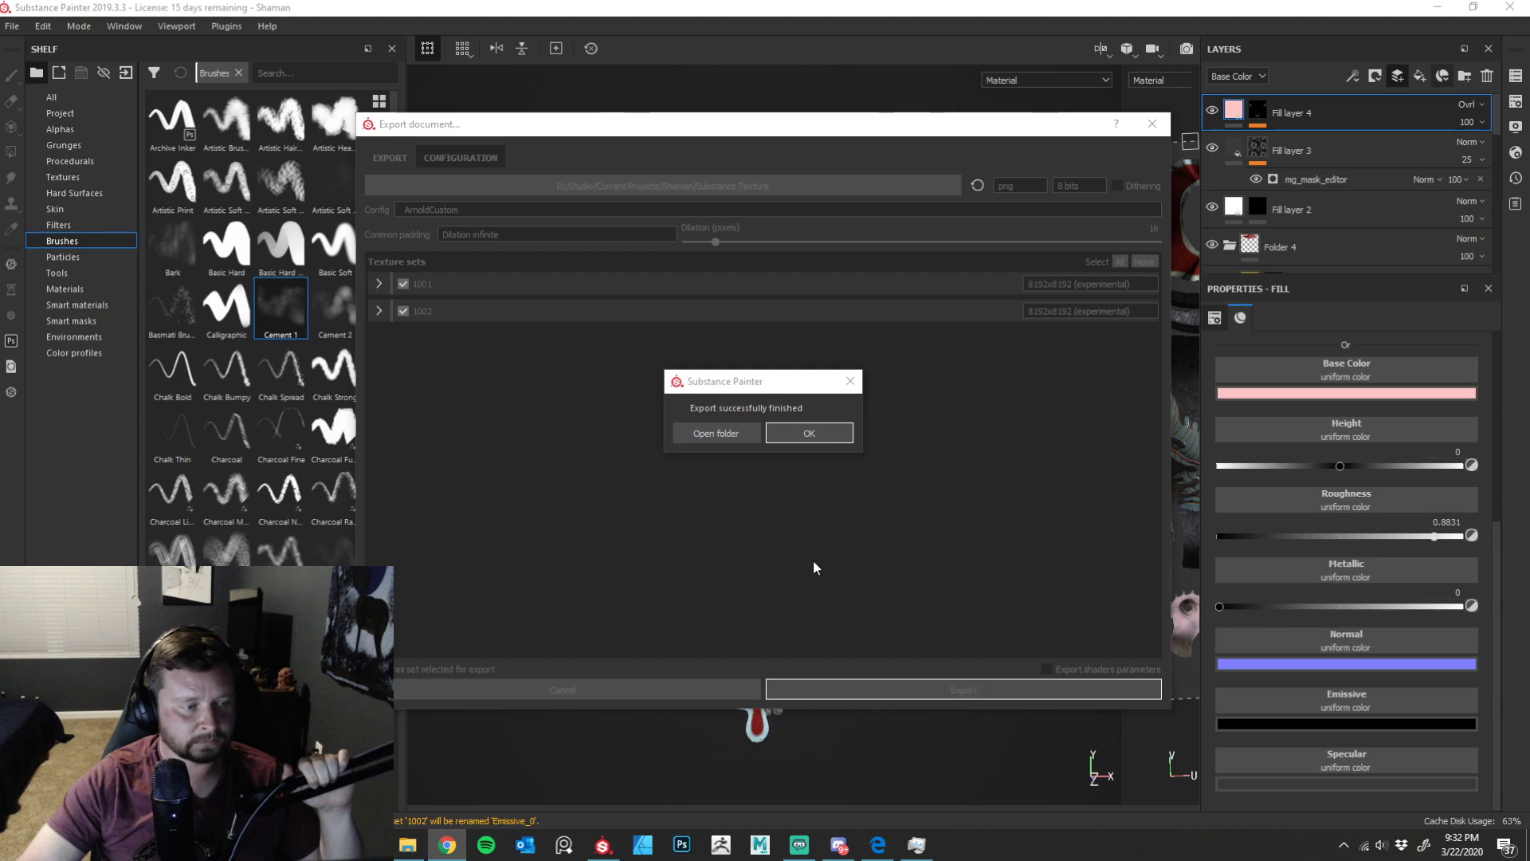
left_click(805, 437)
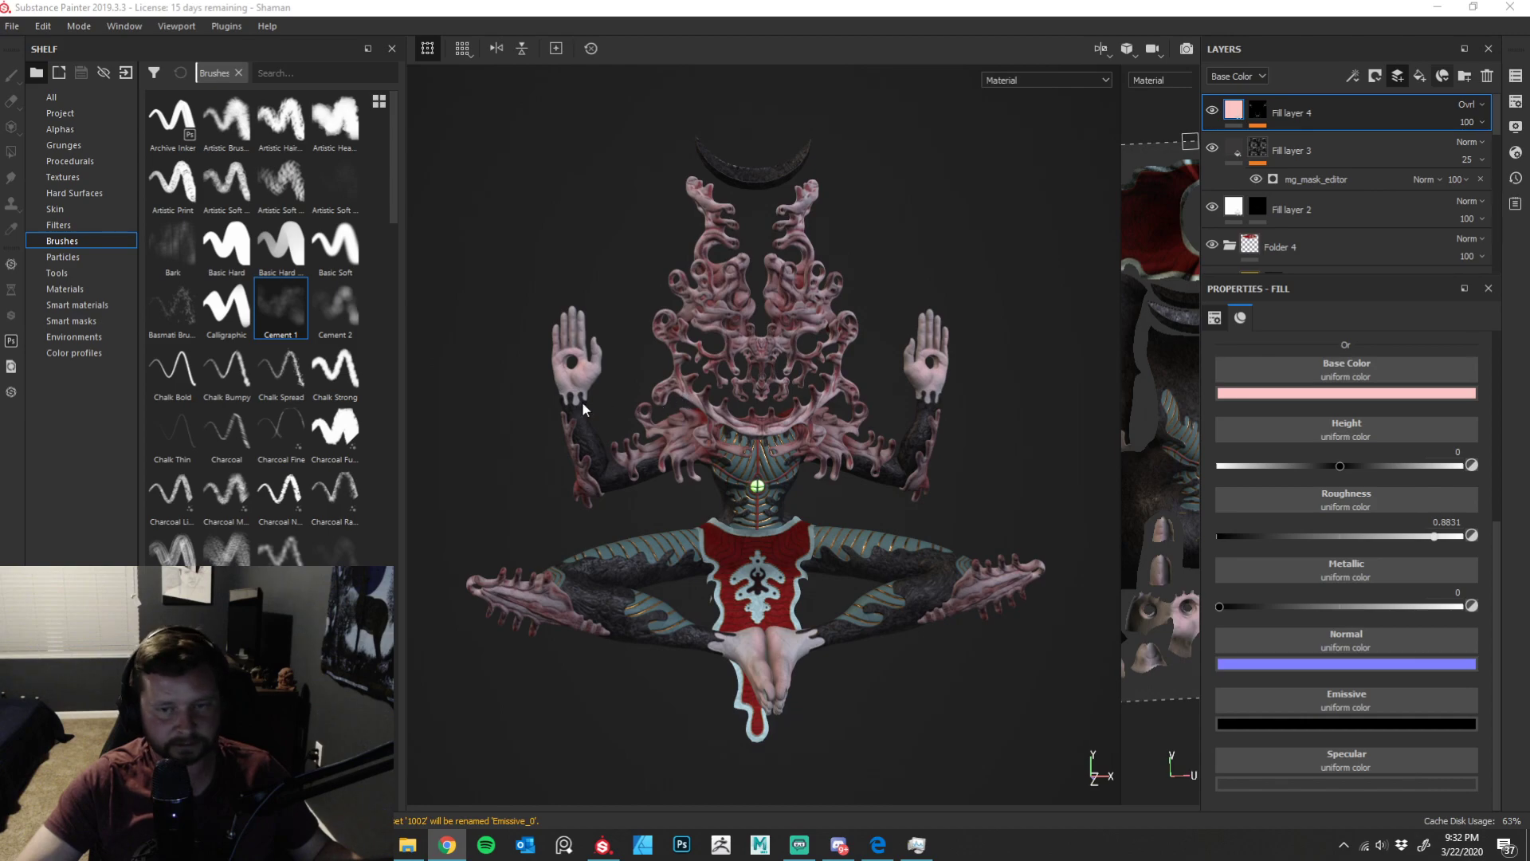
- Open the exported Color texture from the Substance Texture folder and view Color_0 in a wider image window
left_click(409, 846)
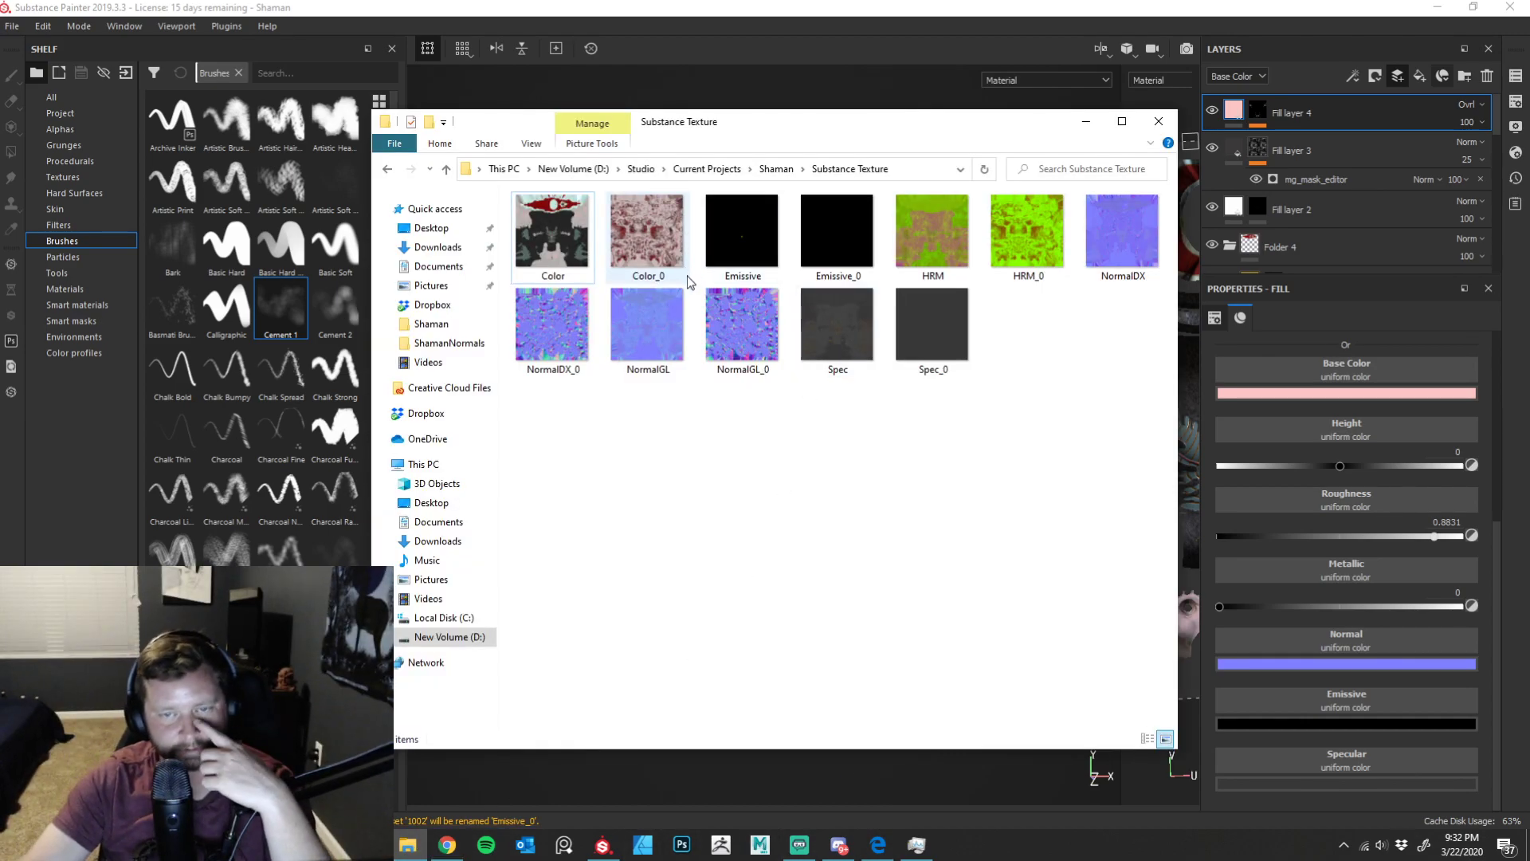
left_click(574, 241)
double_click(573, 239)
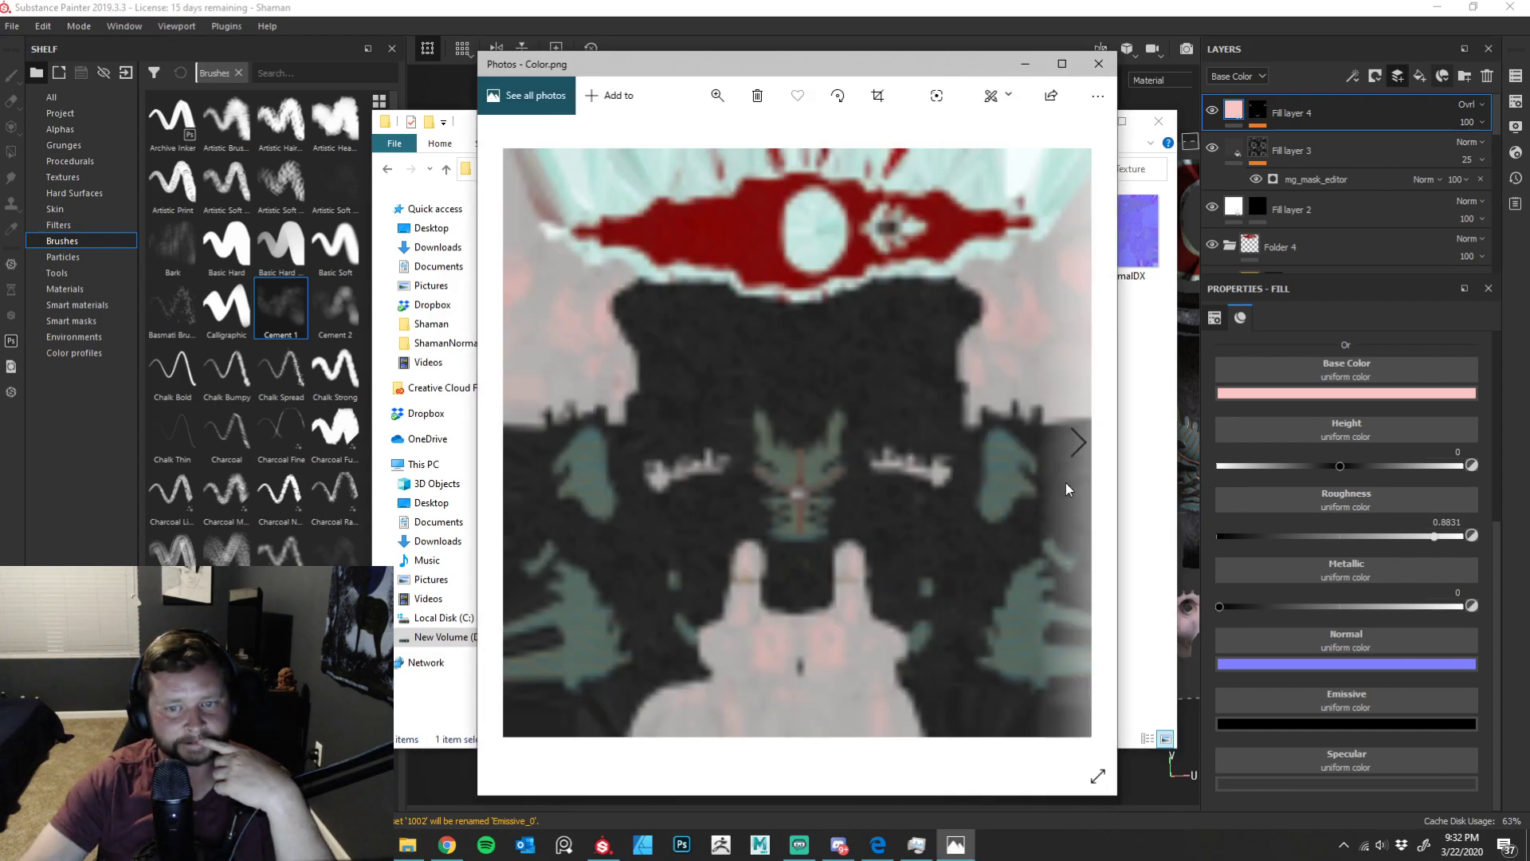
left_click(1077, 442)
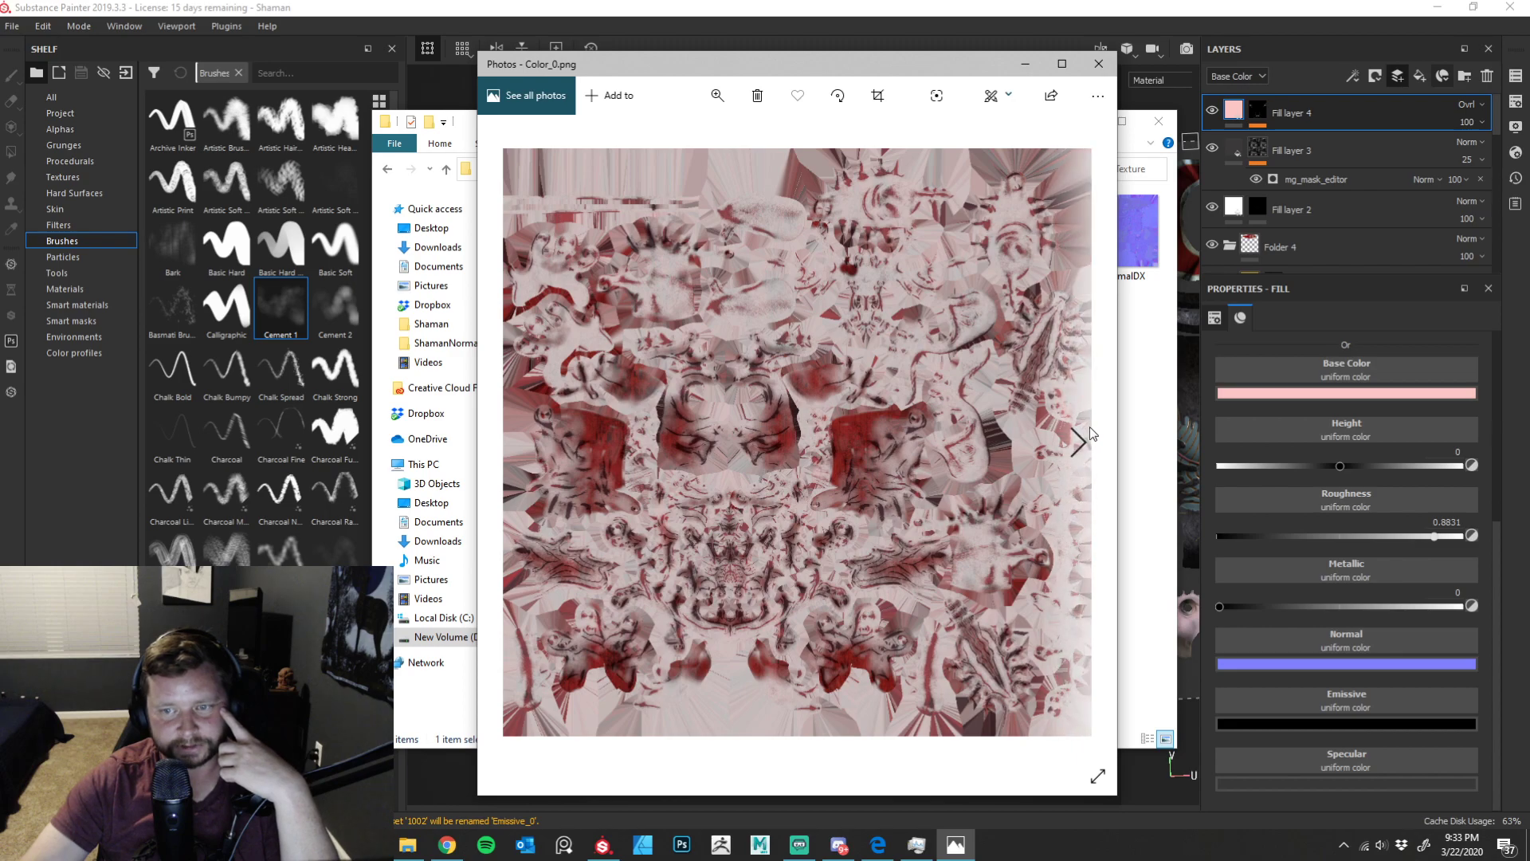
left_click_drag(1117, 451, 1371, 449)
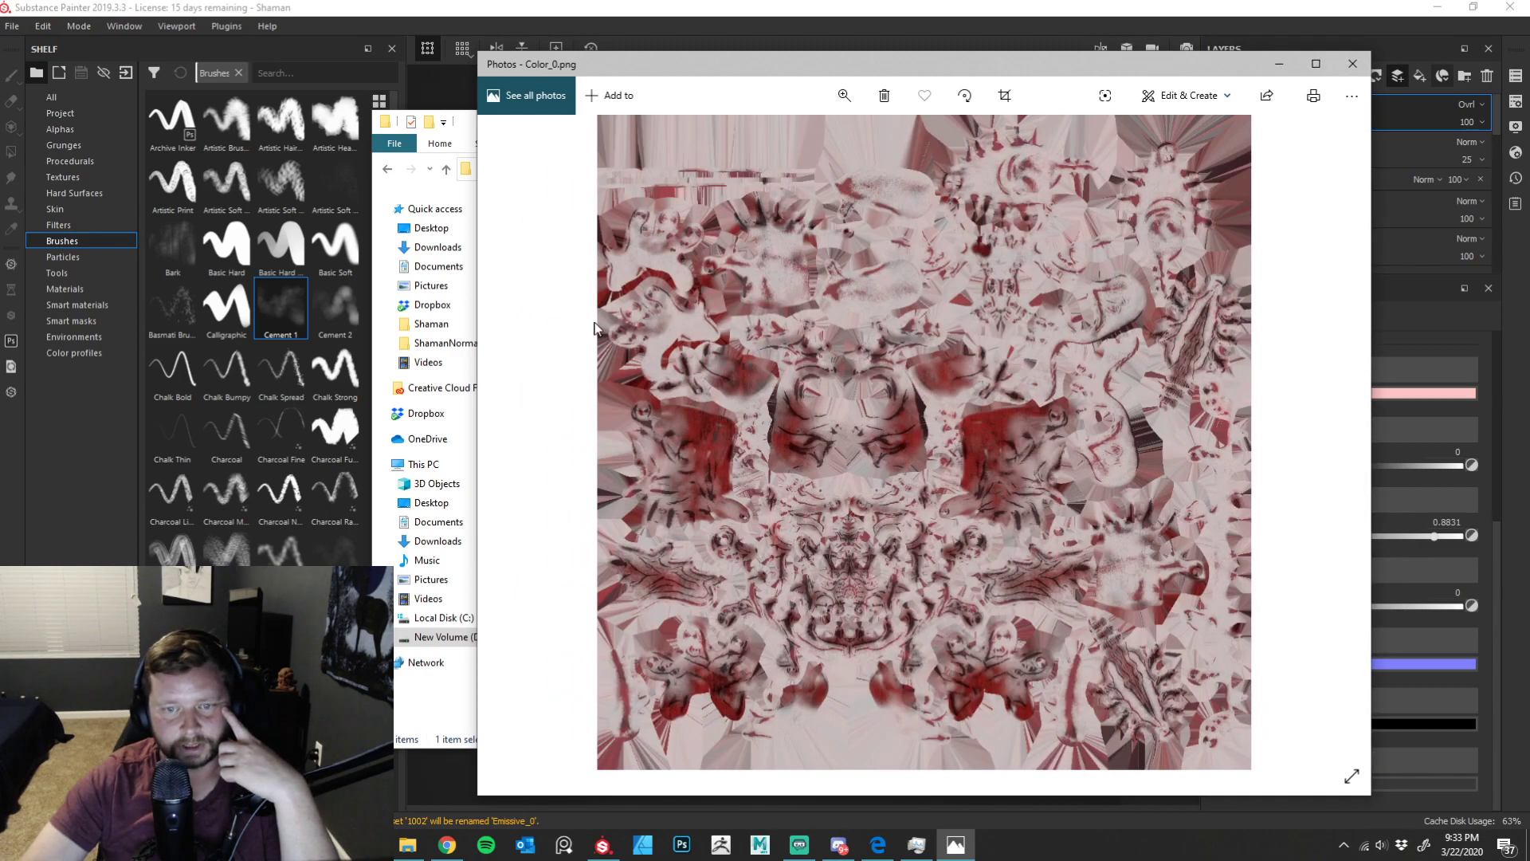
left_click_drag(919, 75, 709, 60)
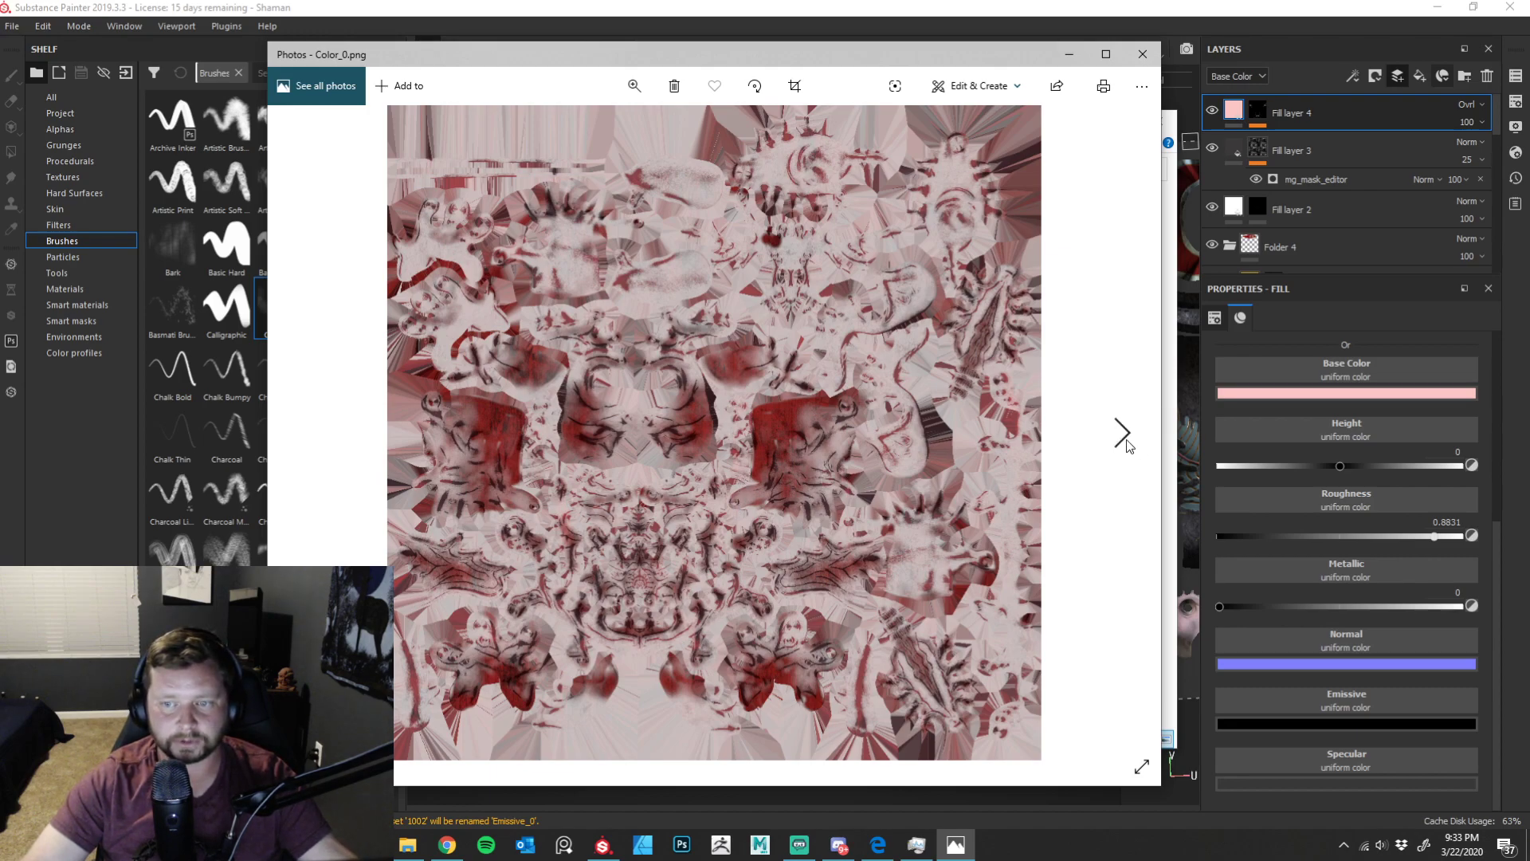
- Compare the exported Color, Color_0 and Emissive texture maps
left_click(1125, 442)
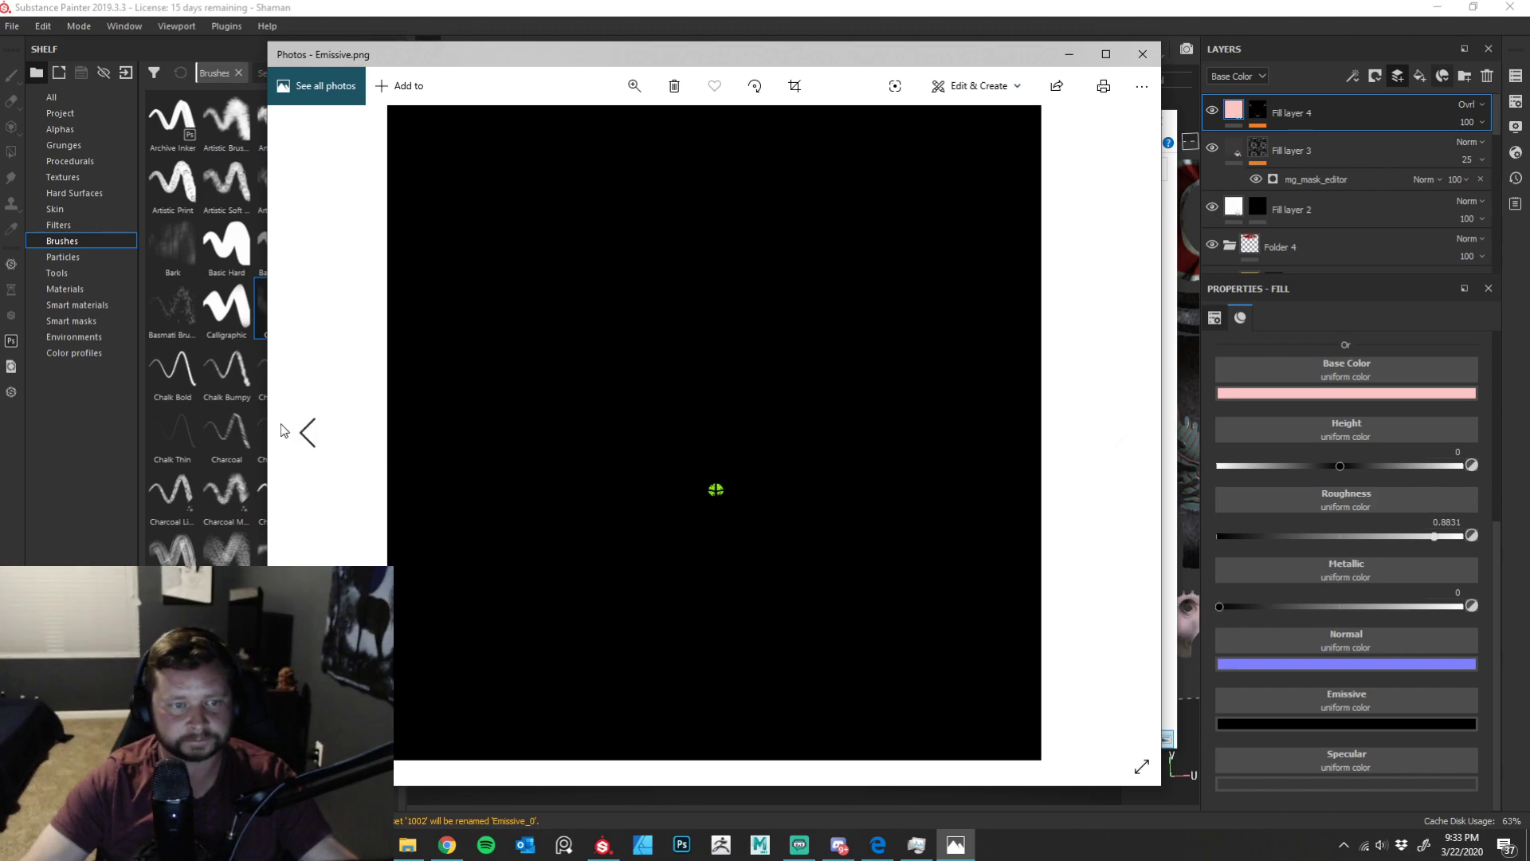
left_click(281, 431)
left_click(308, 436)
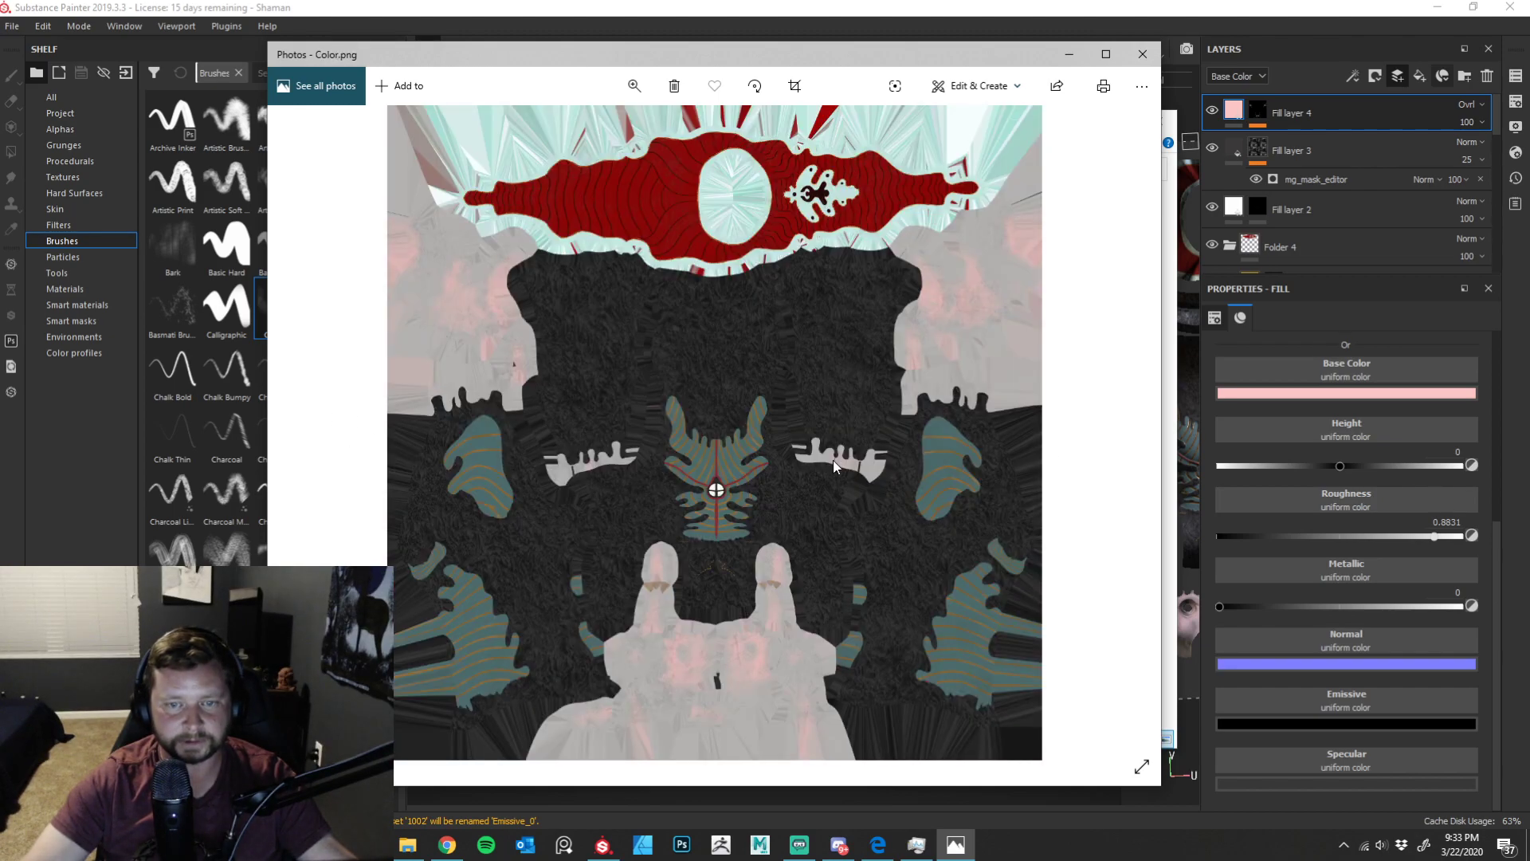
left_click(1122, 434)
left_click(1120, 439)
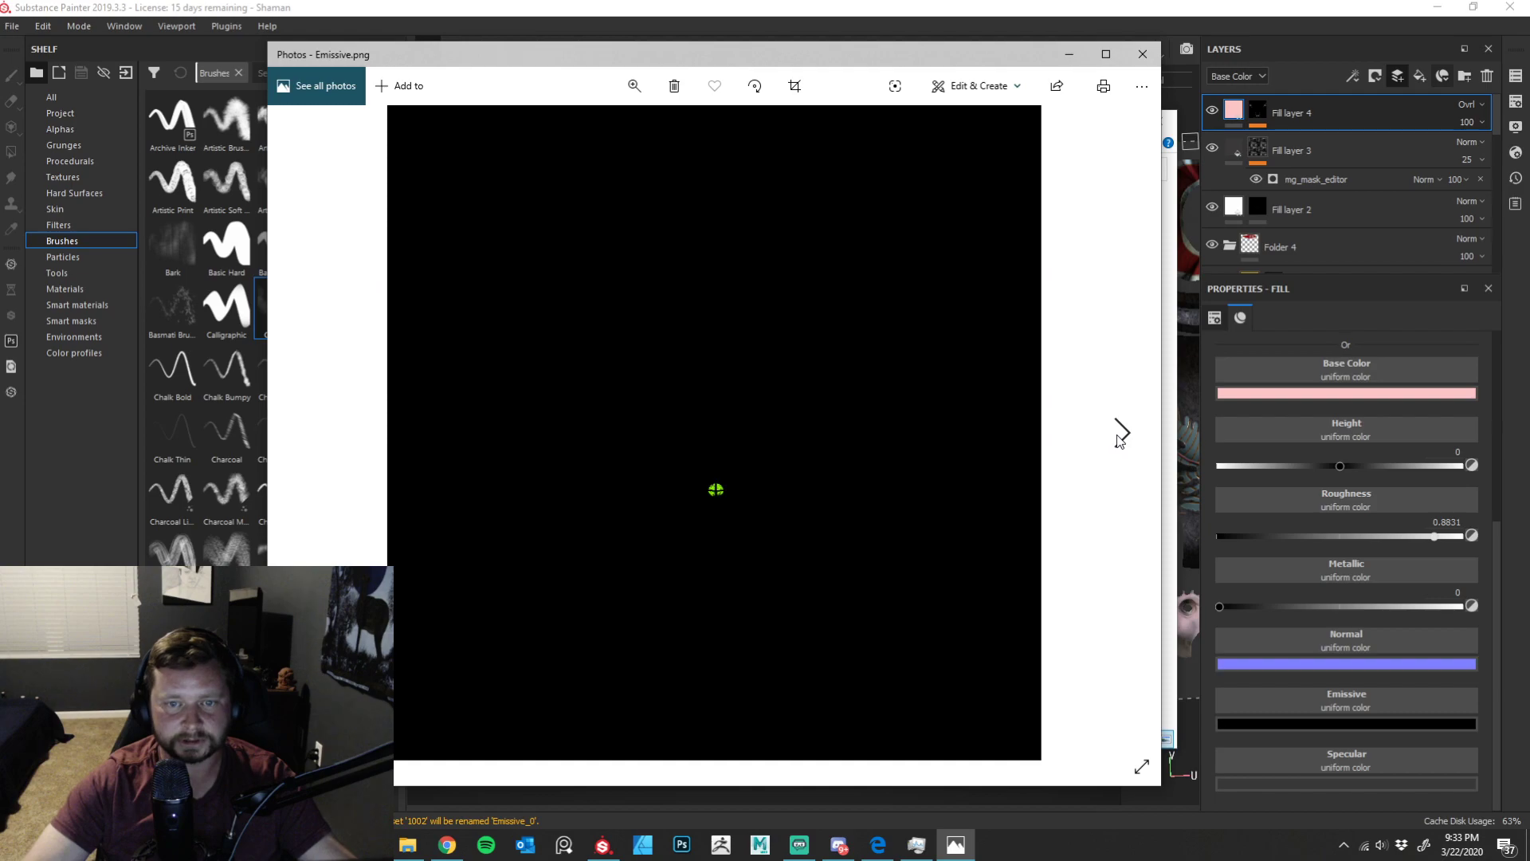
left_click(306, 433)
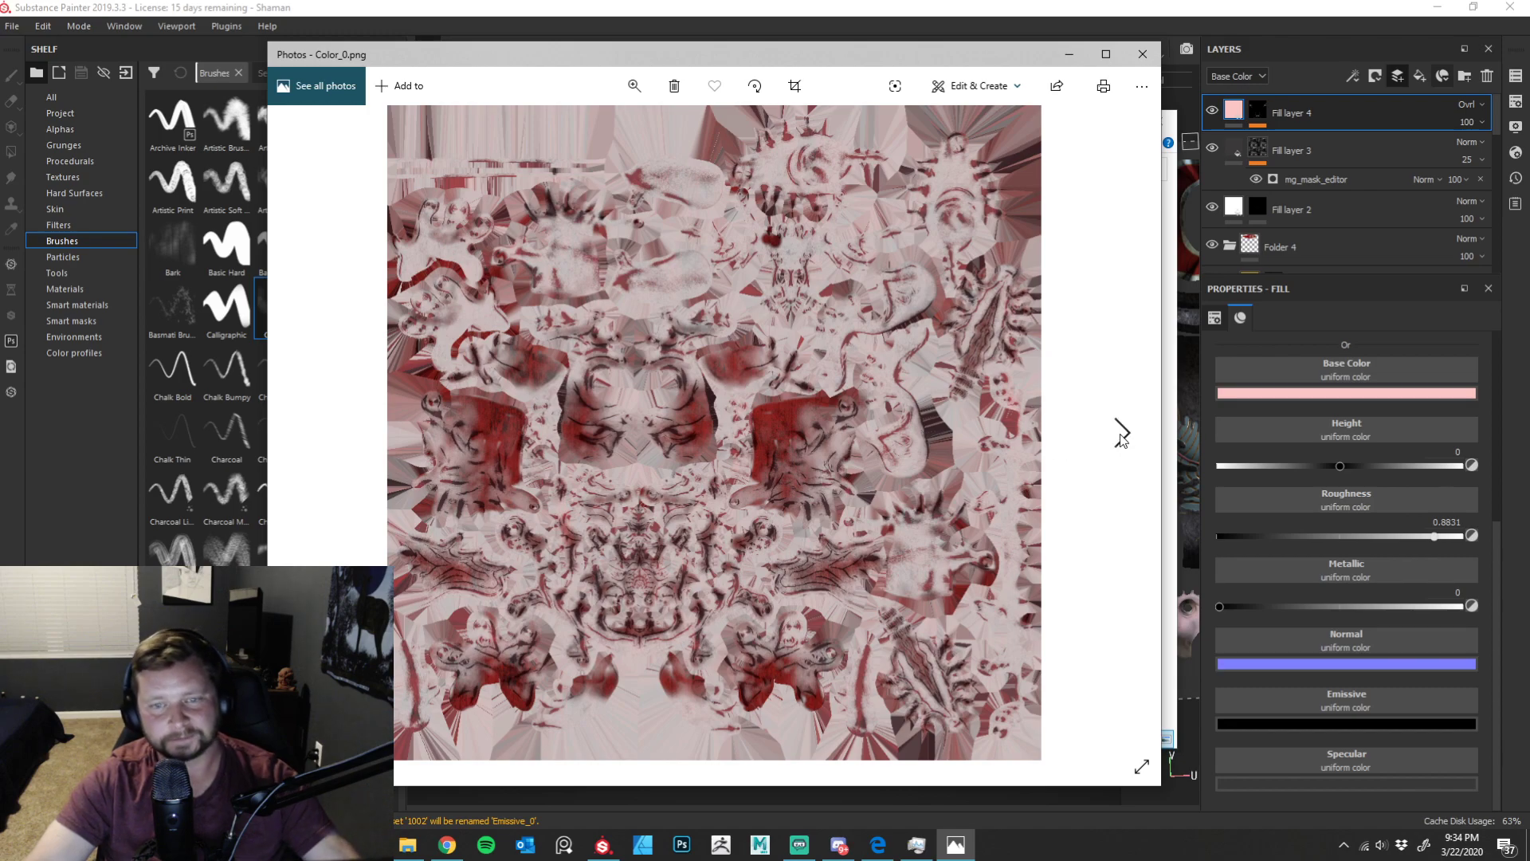
left_click(1121, 435)
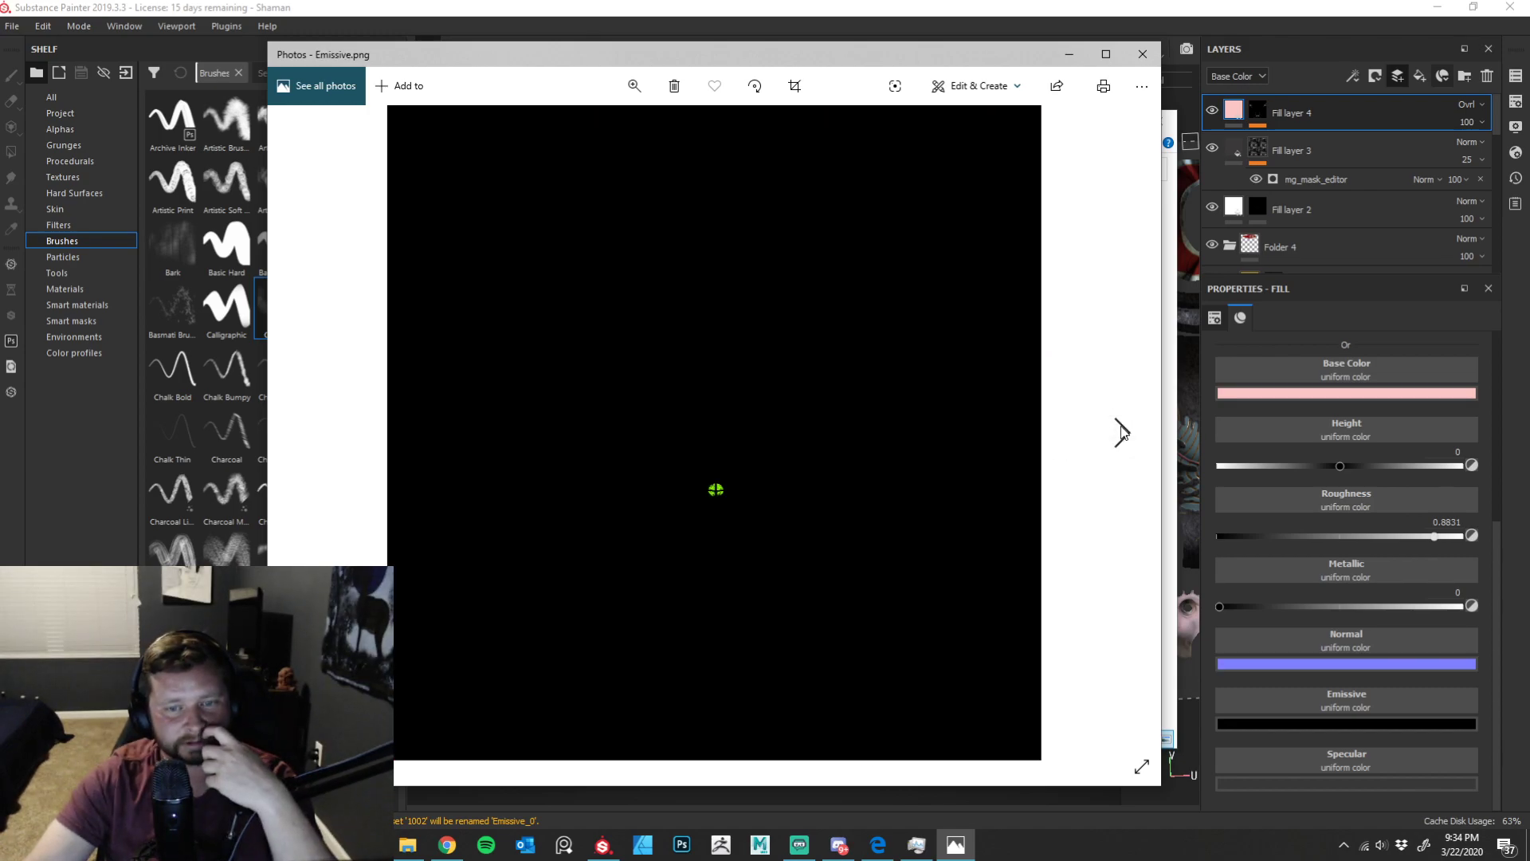
- Examine the exported HRM and HRM_0 texture maps
left_click(1121, 434)
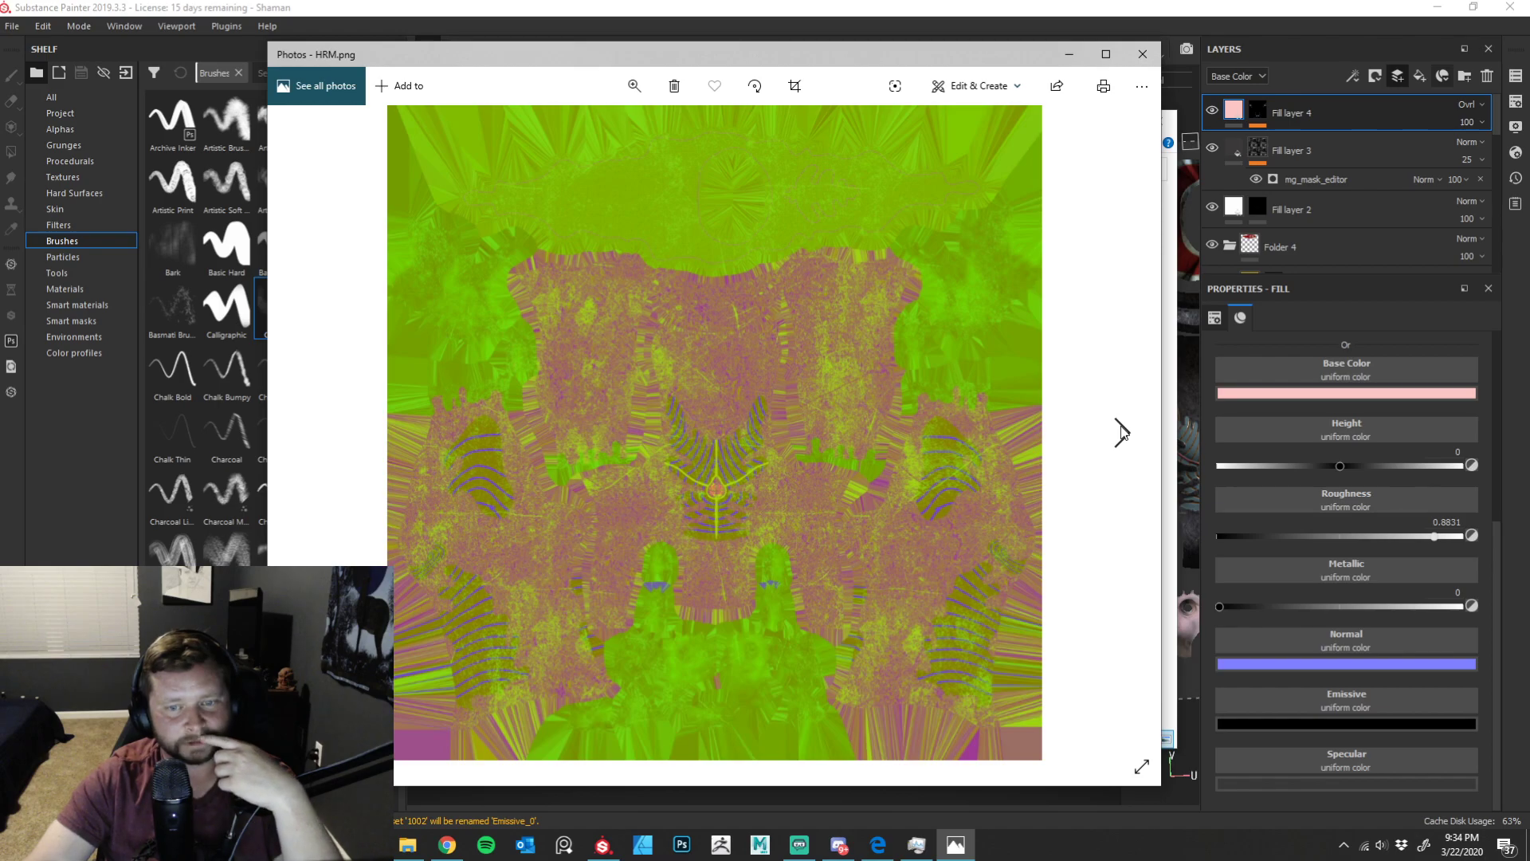
left_click(1121, 434)
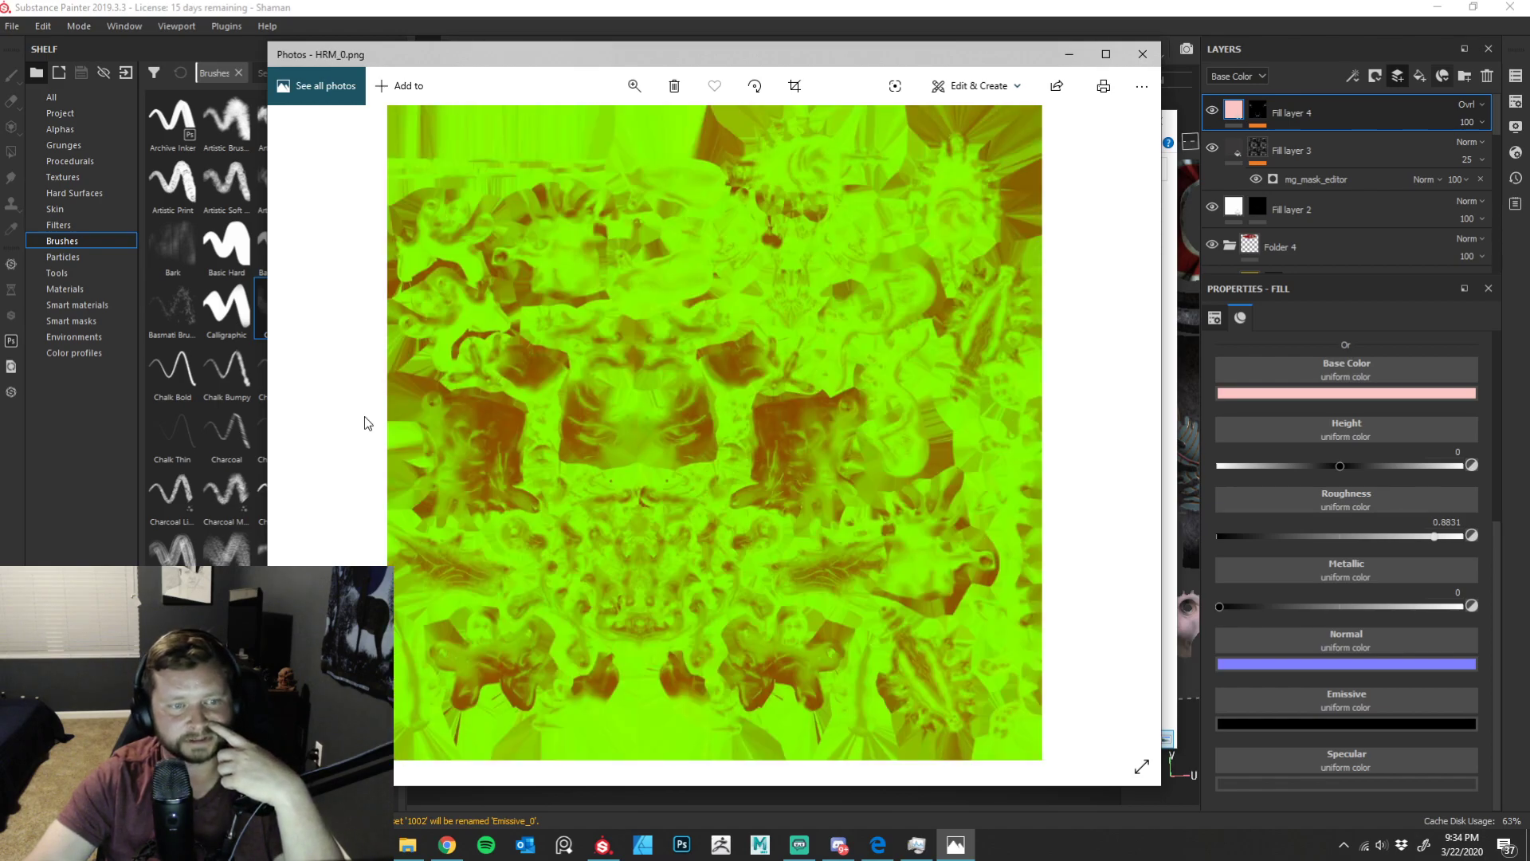
left_click(306, 435)
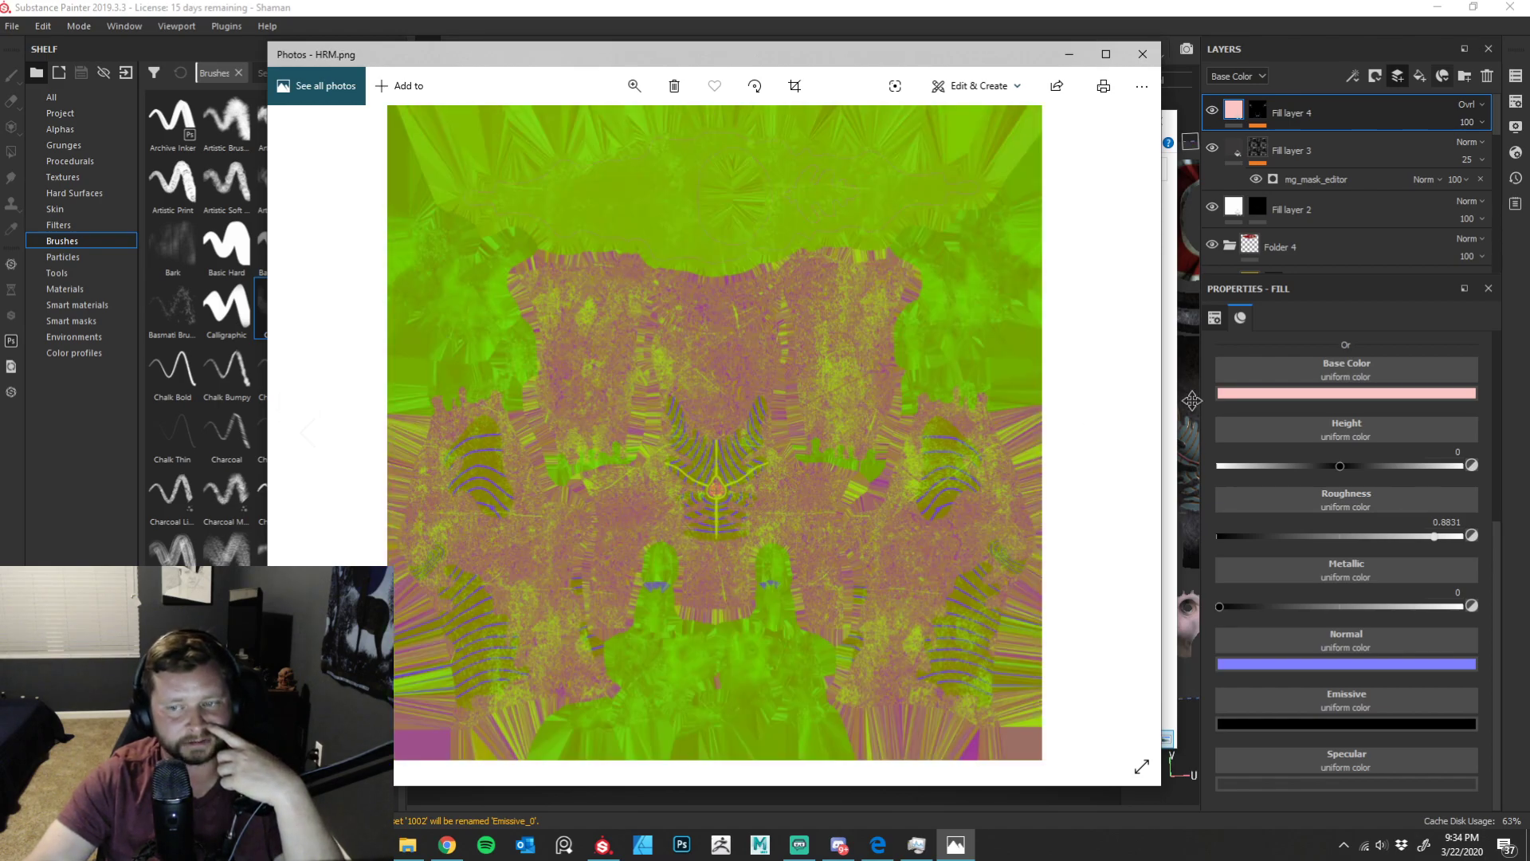
left_click(1121, 442)
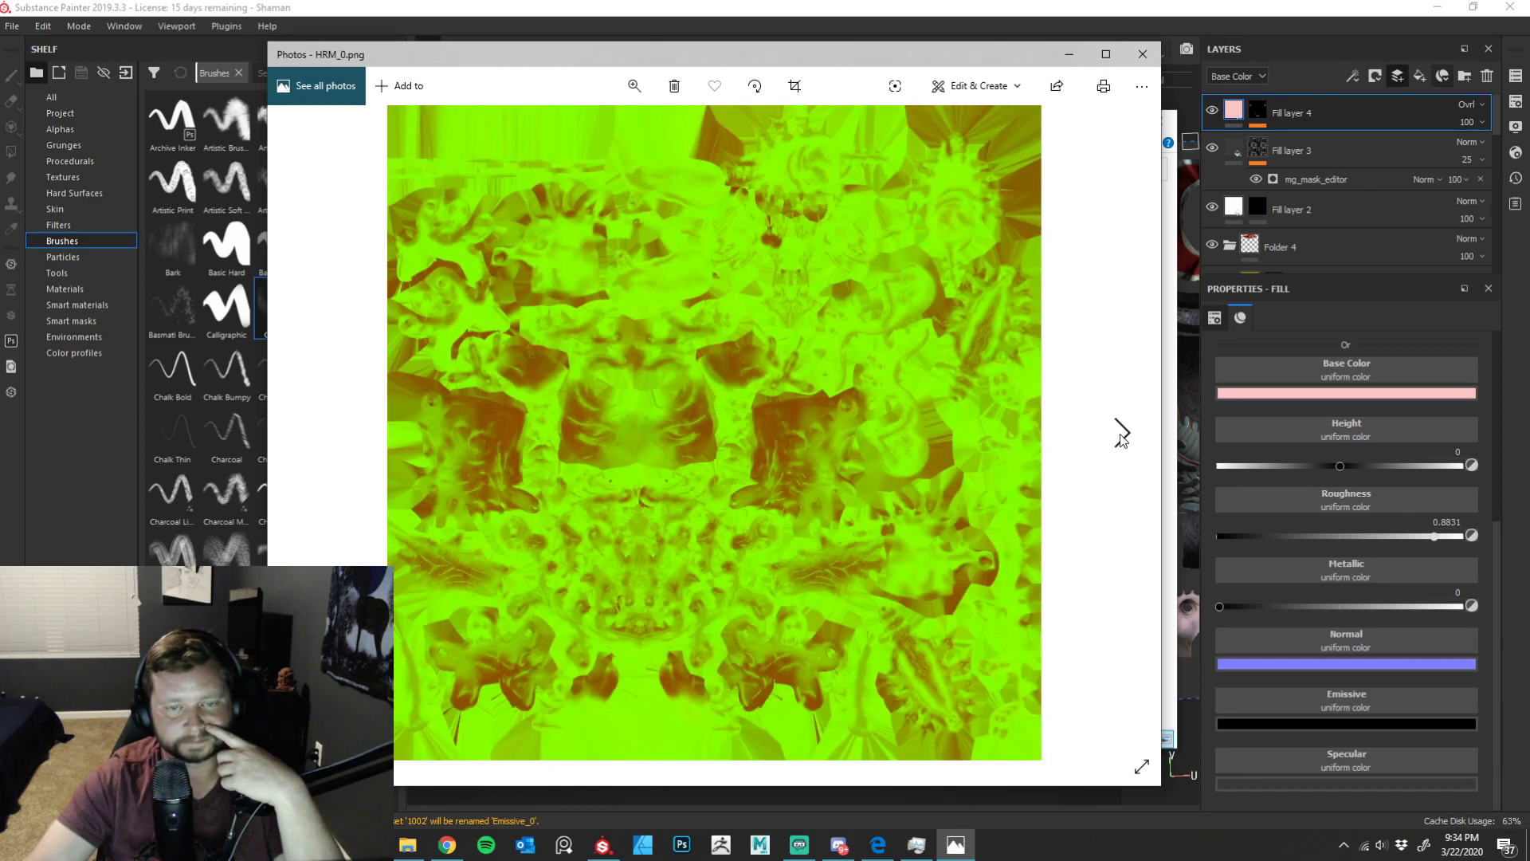
- Review the exported normal maps and the Spec_0 map, and close the image viewer
left_click(1121, 437)
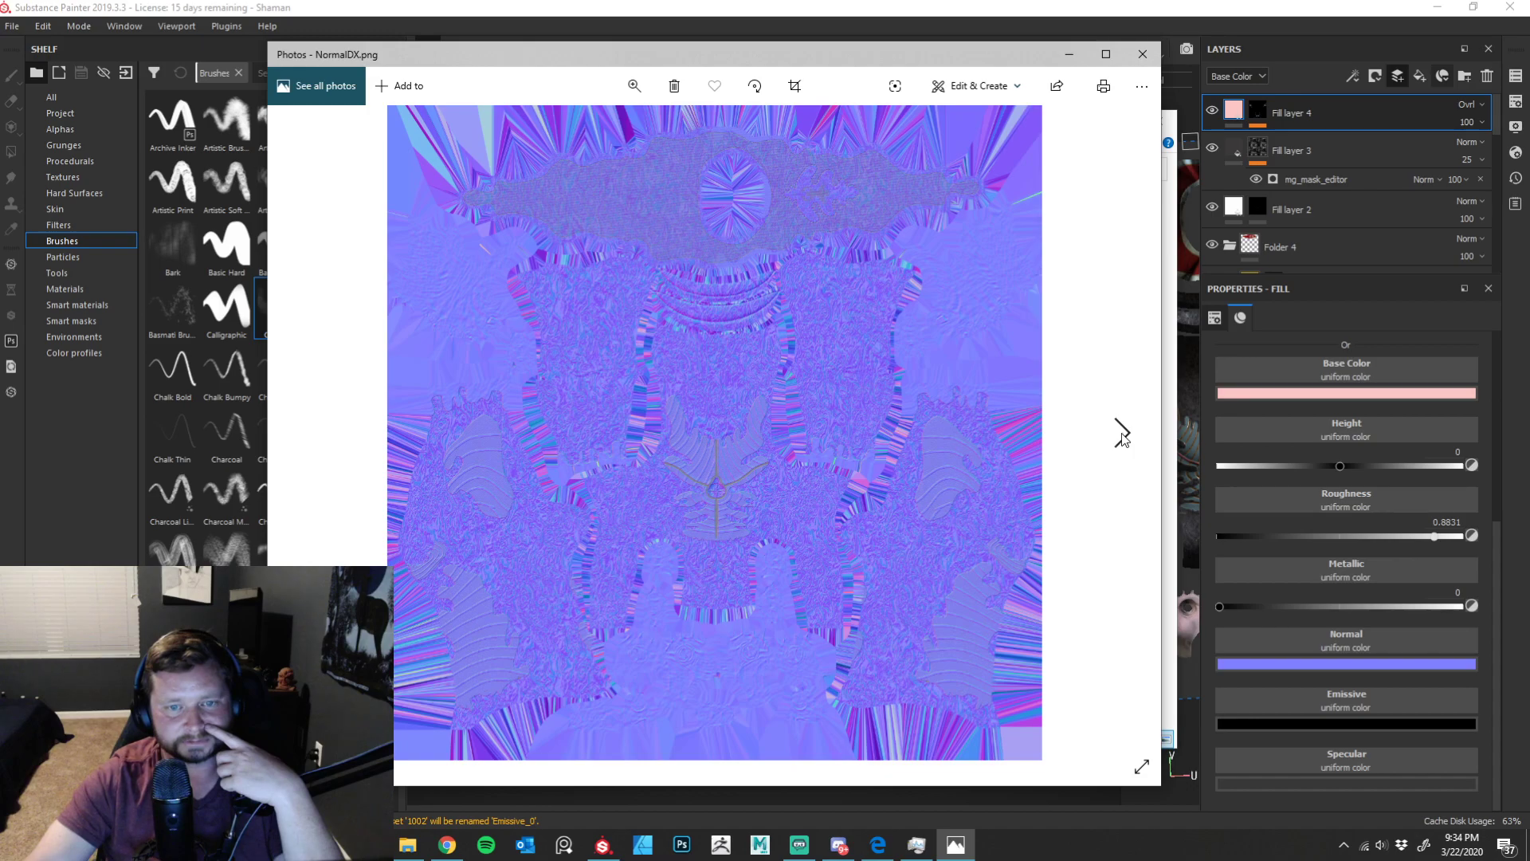
left_click(1123, 435)
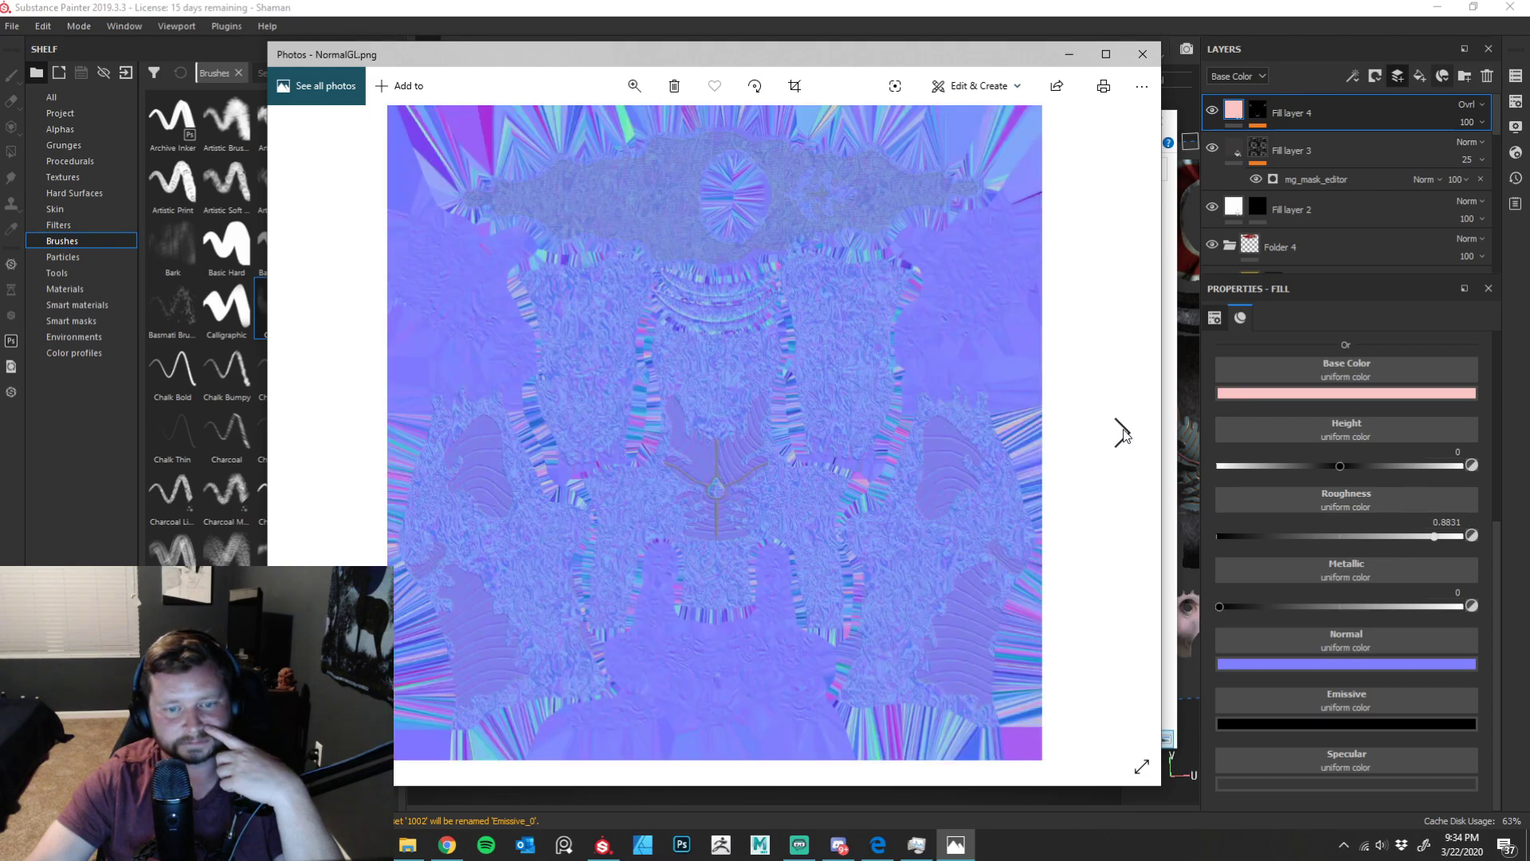
left_click(1123, 434)
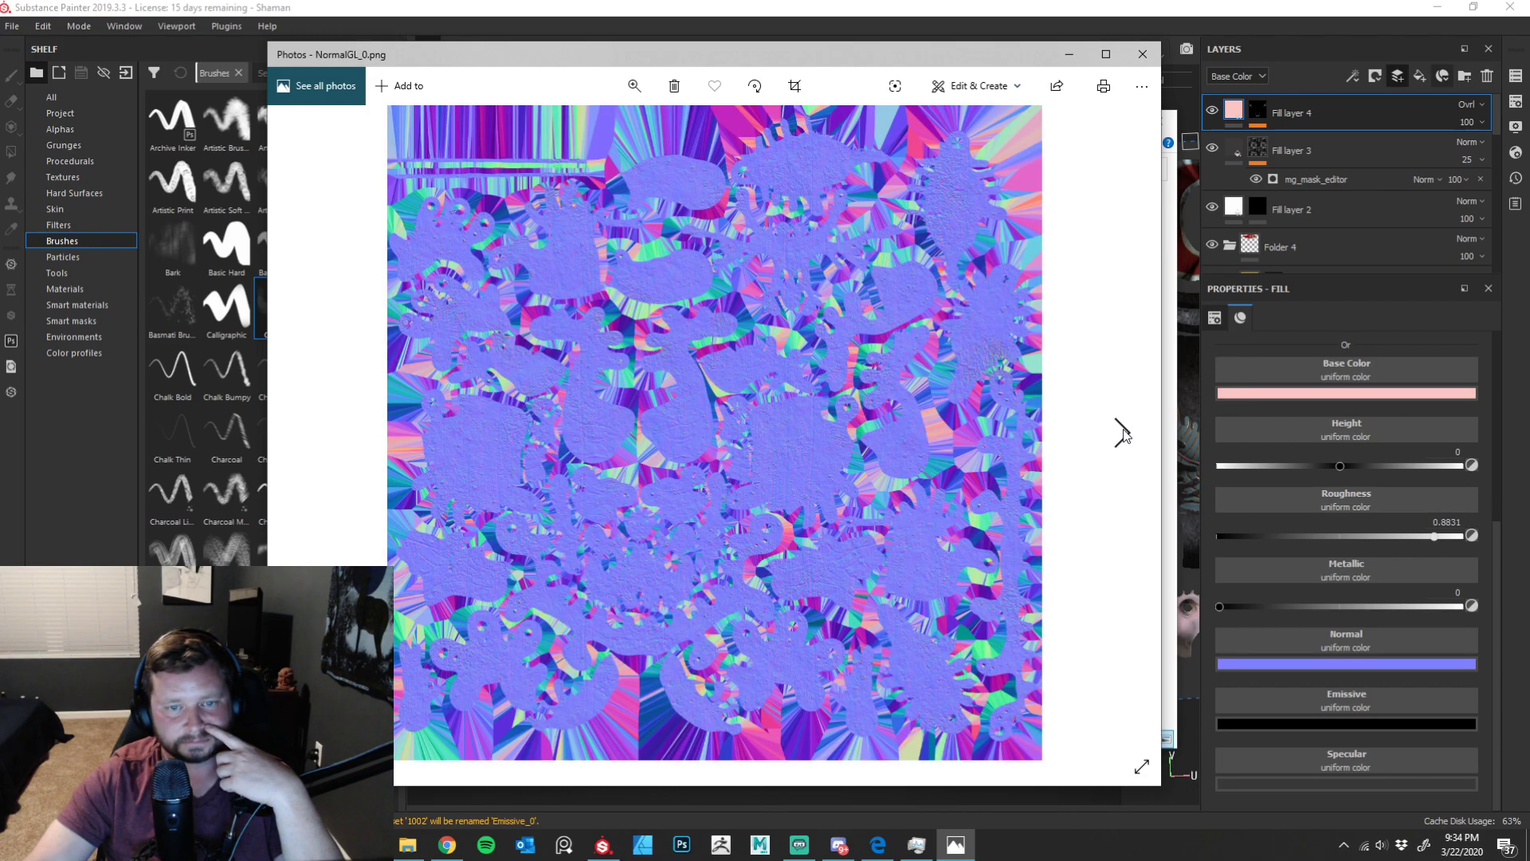
left_click(1123, 435)
left_click(1123, 435)
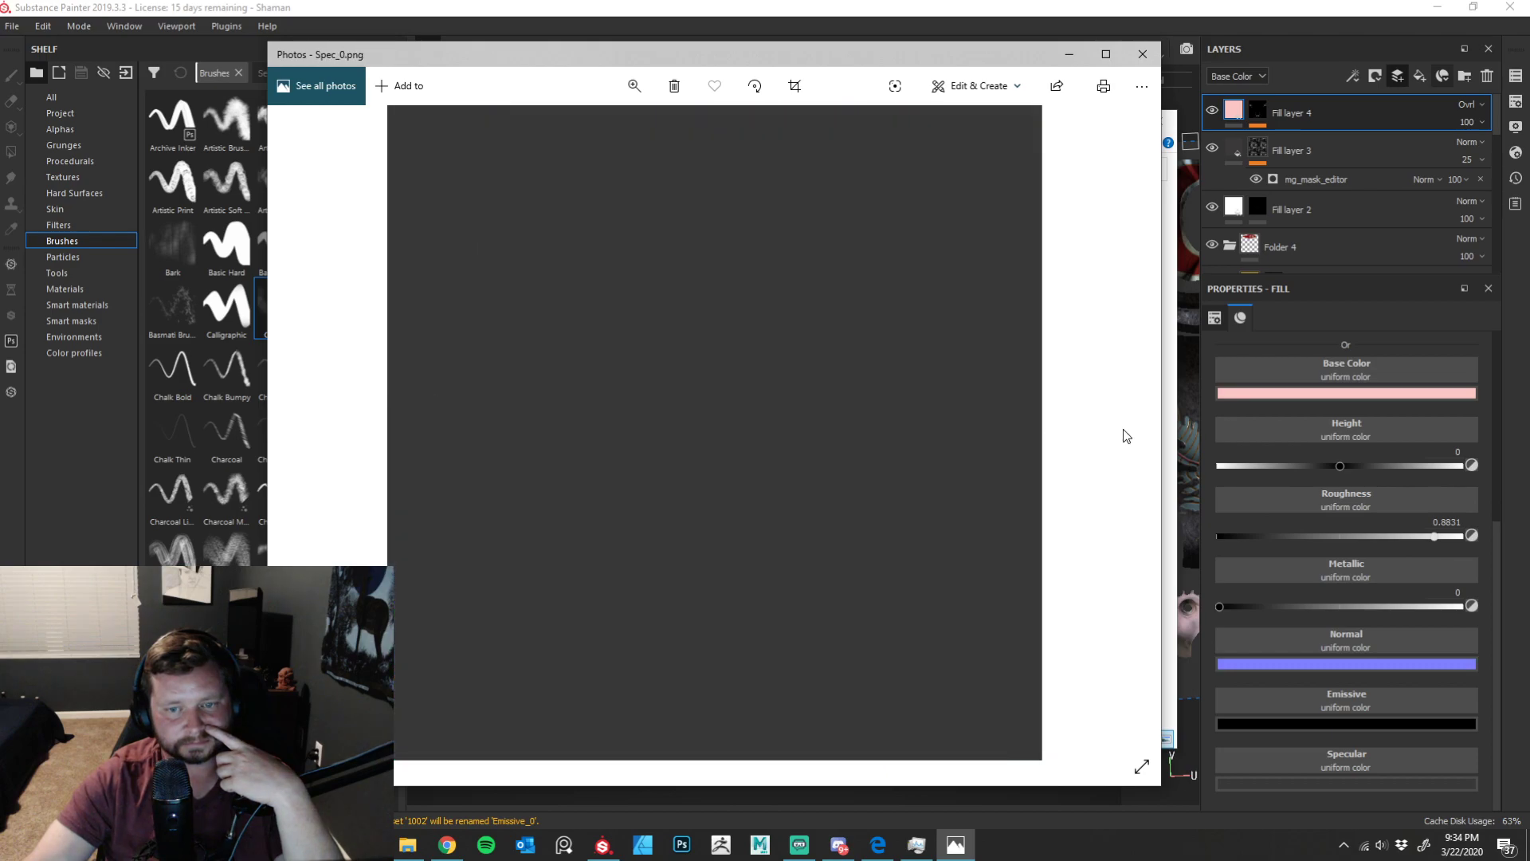
left_click(1142, 53)
left_click(913, 611)
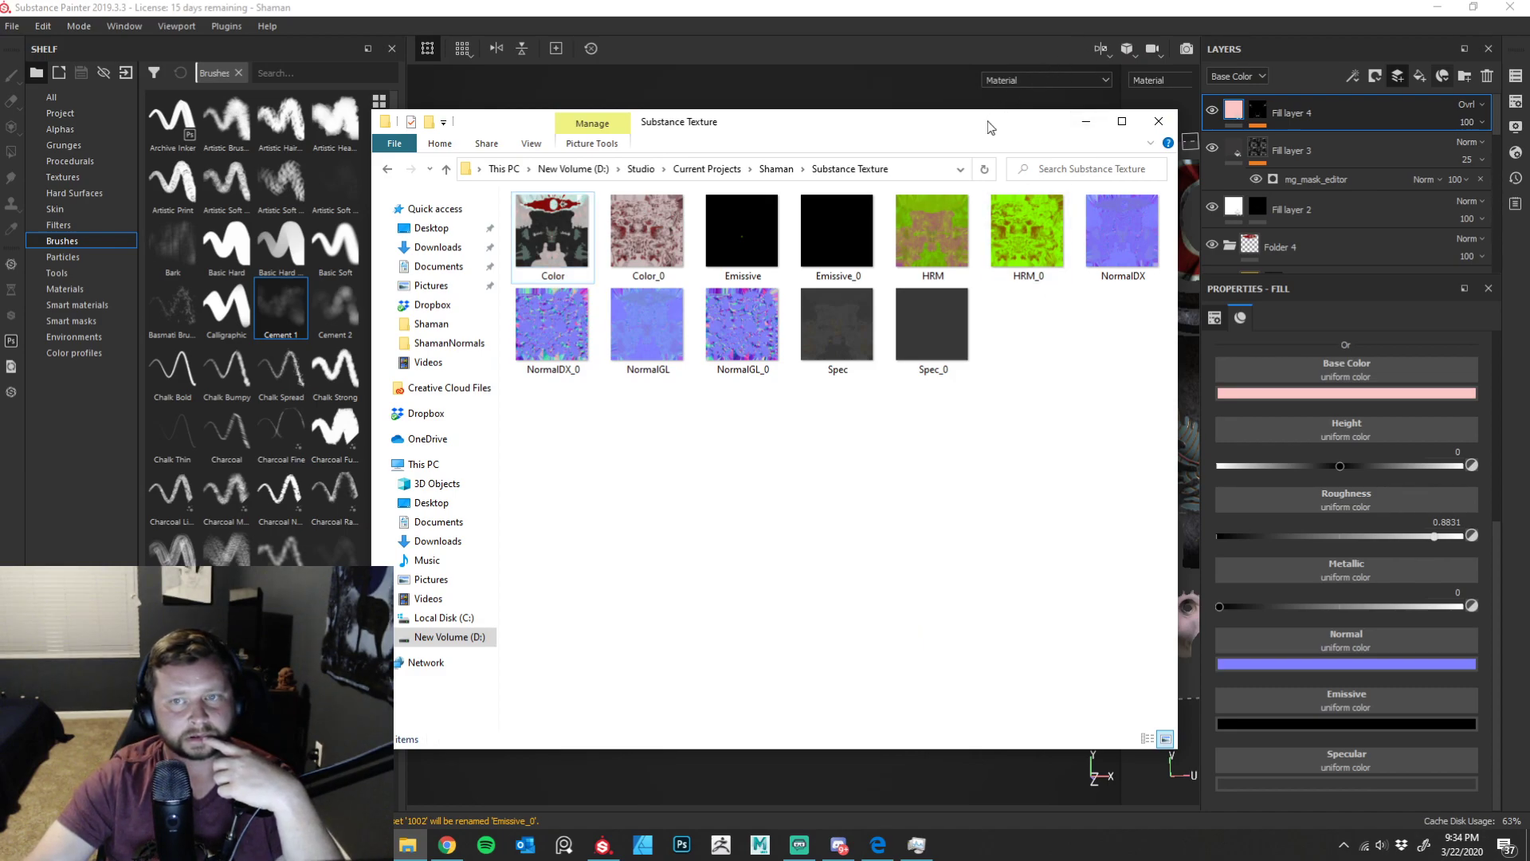
- Close the Substance Texture folder window and save the Shaman project in Substance Painter
left_click_drag(992, 127, 946, 128)
left_click(1107, 122)
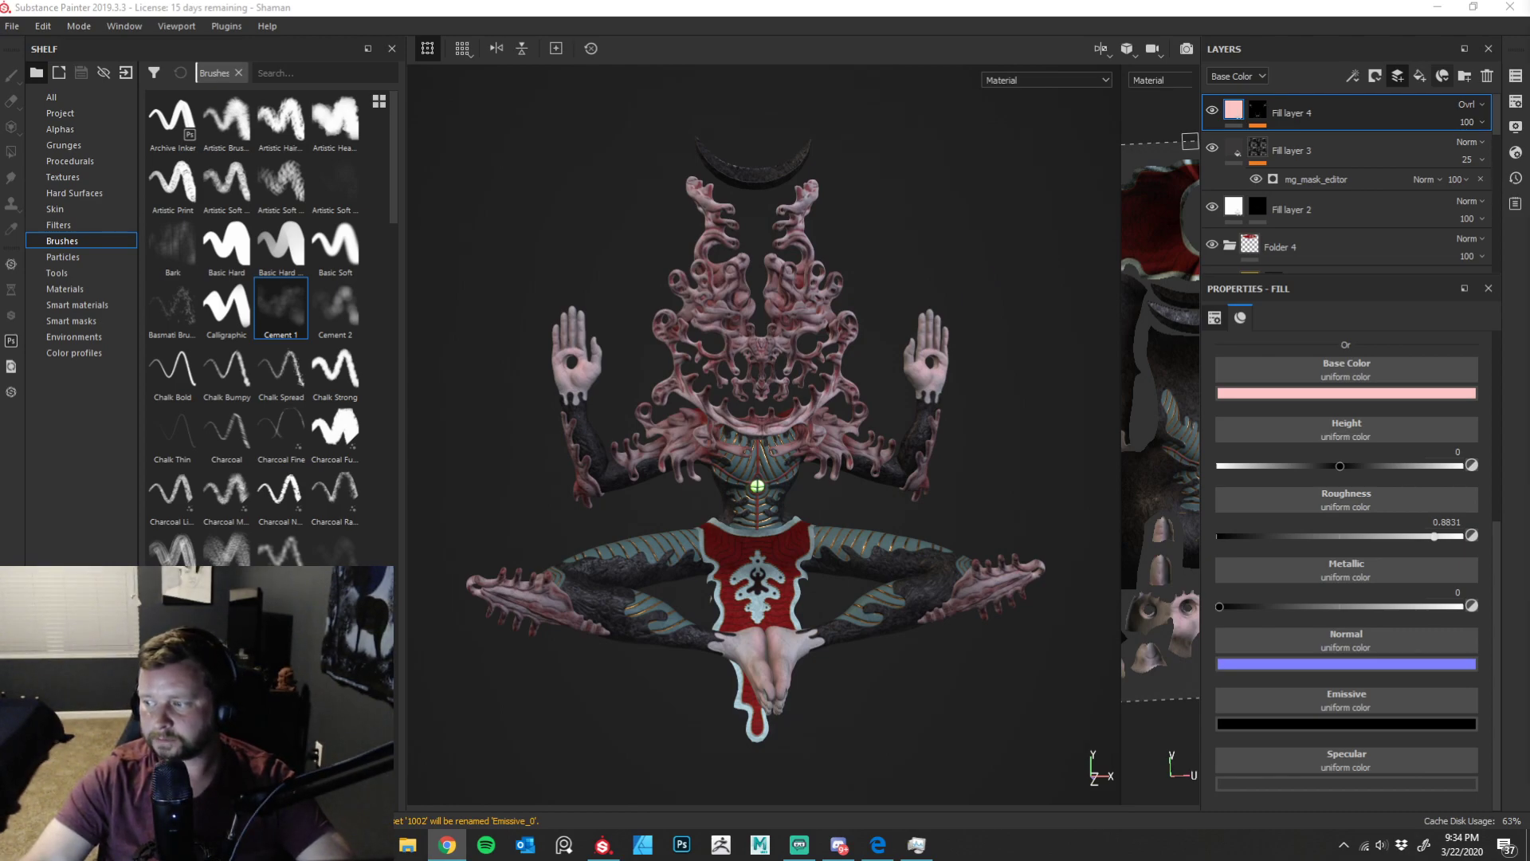
left_click(741, 16)
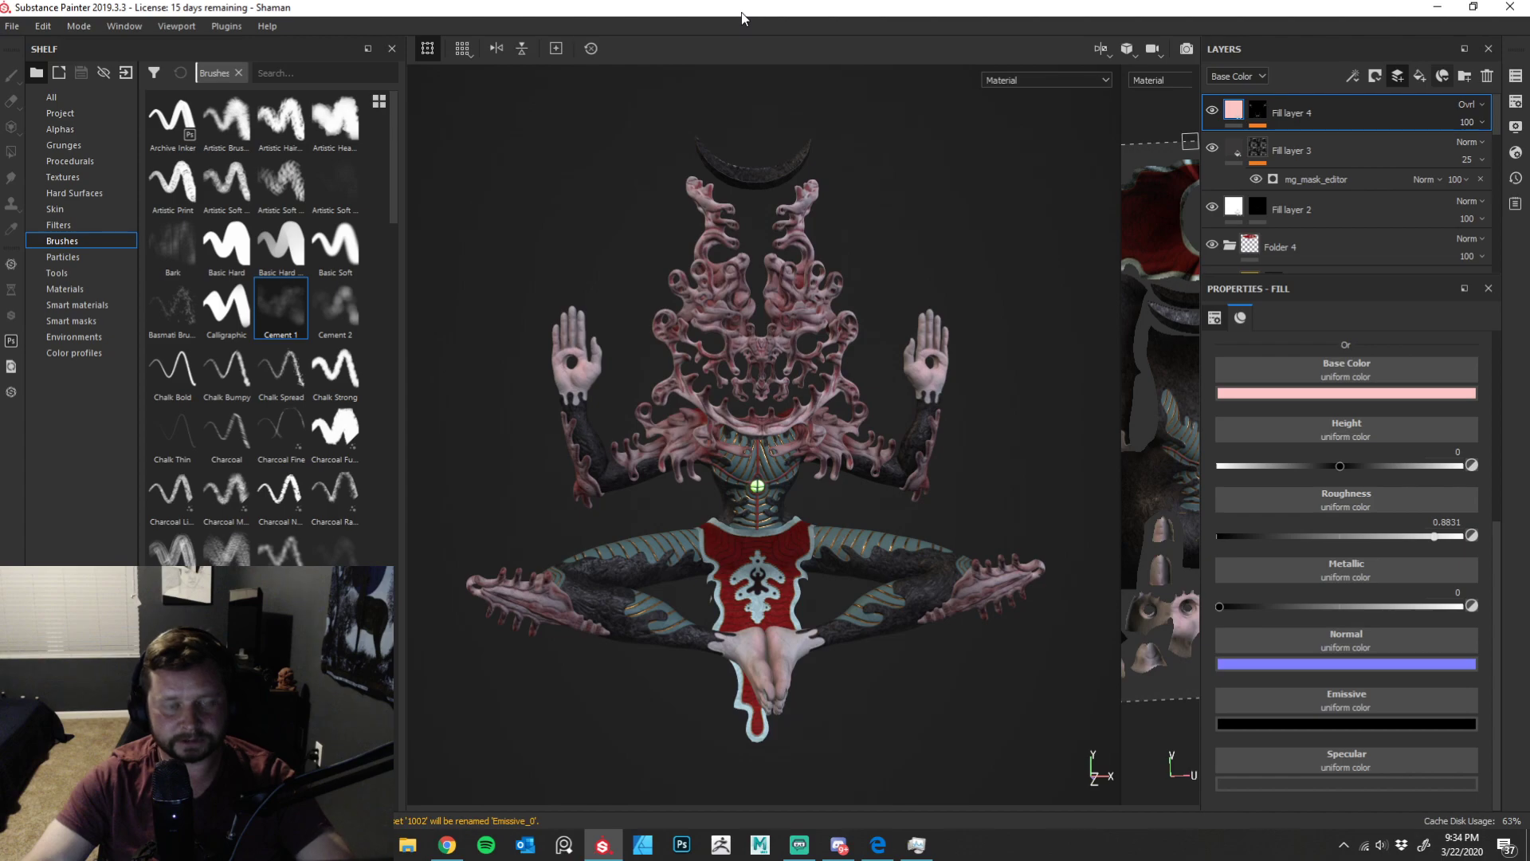
key("ctrl+s")
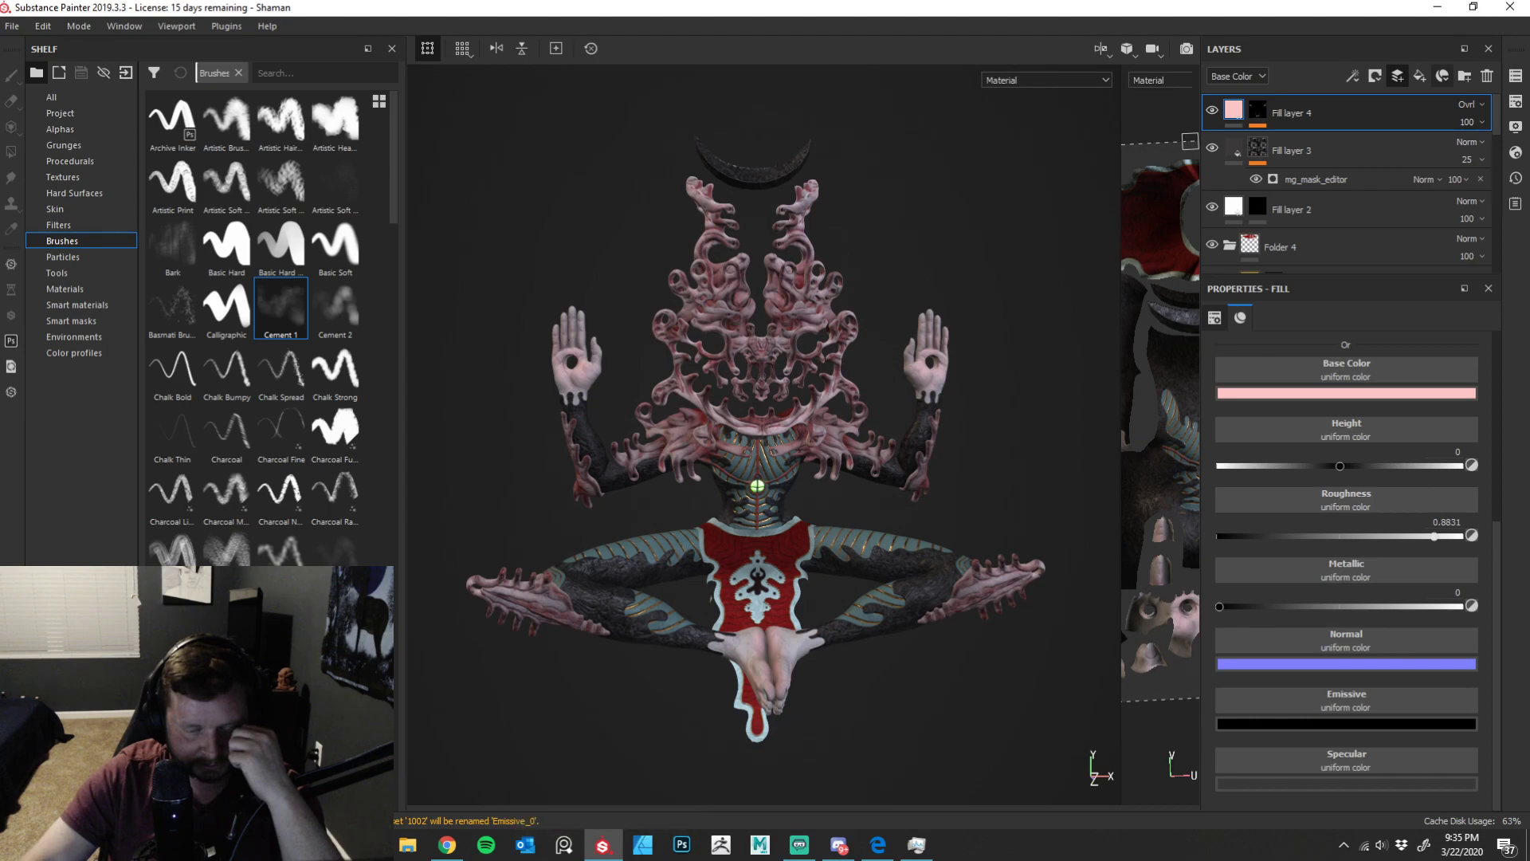
- Search the installed apps for "maya" and launch Maya 2020
left_click(761, 845)
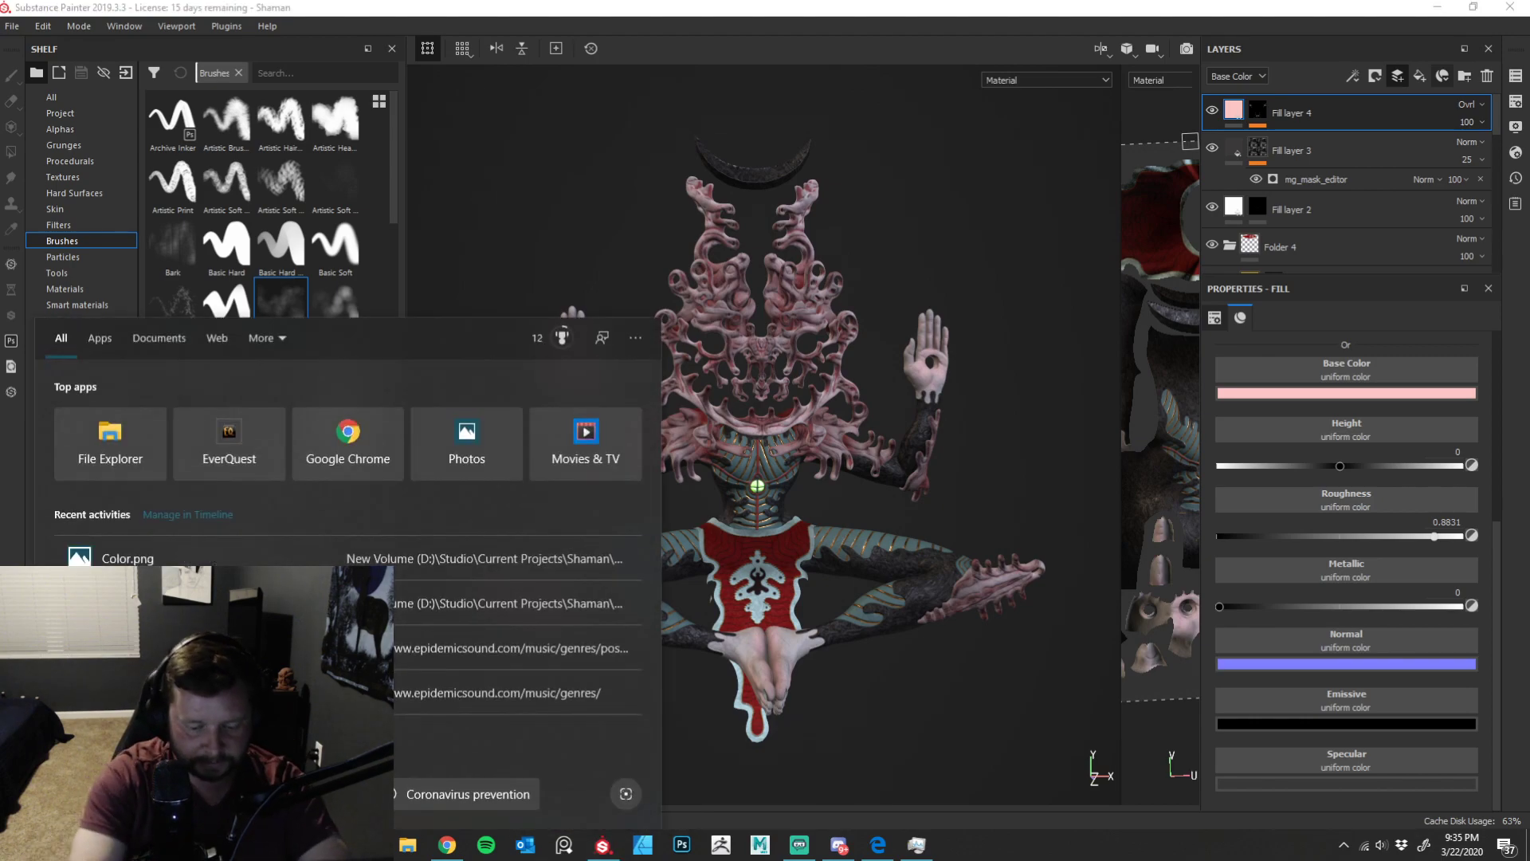
type("maya")
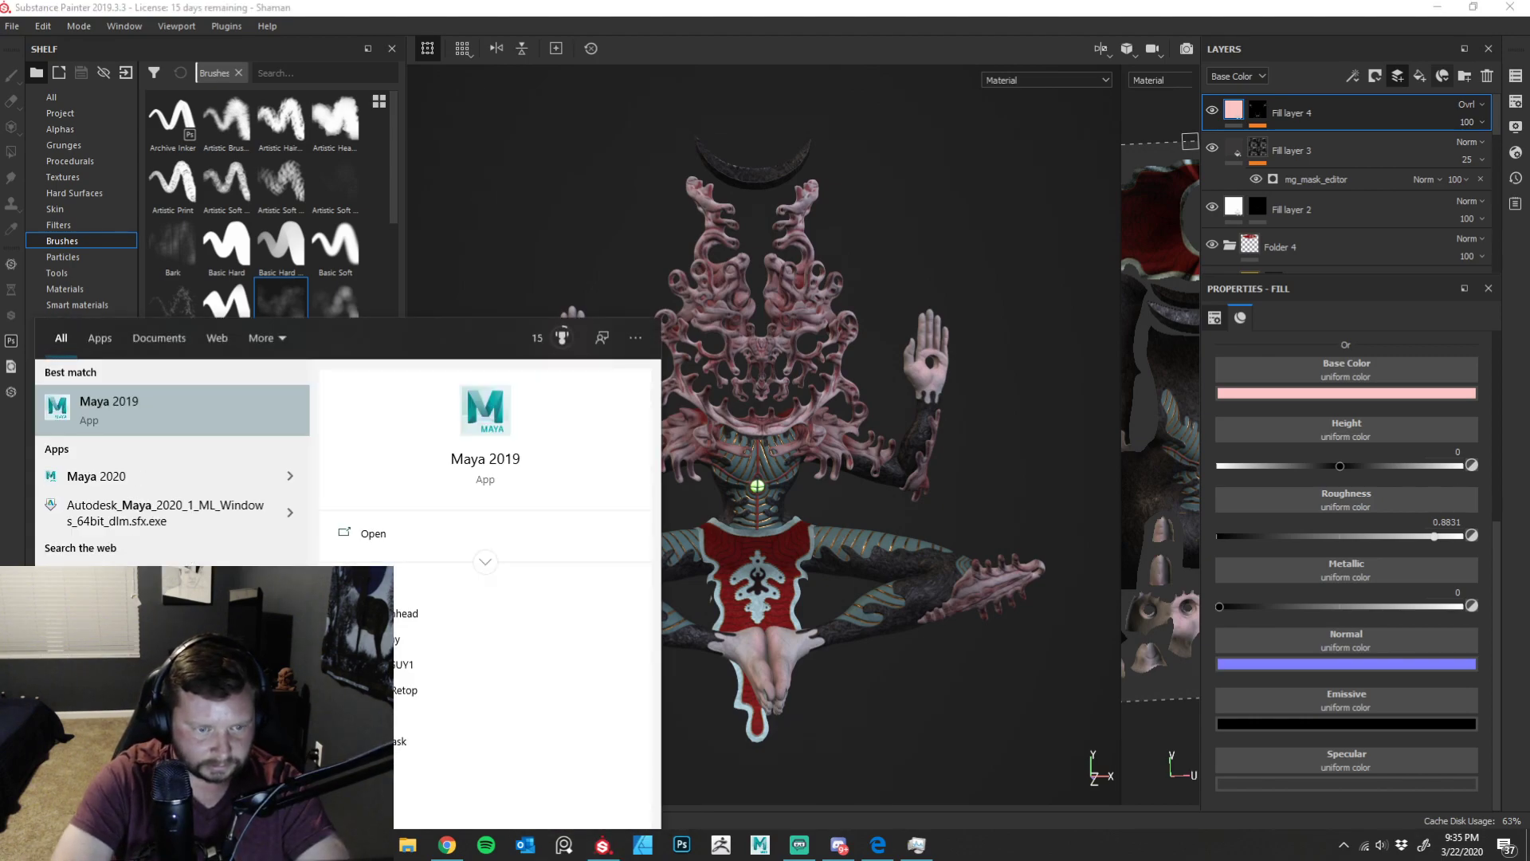
key("Down")
key("Down")
key("Return")
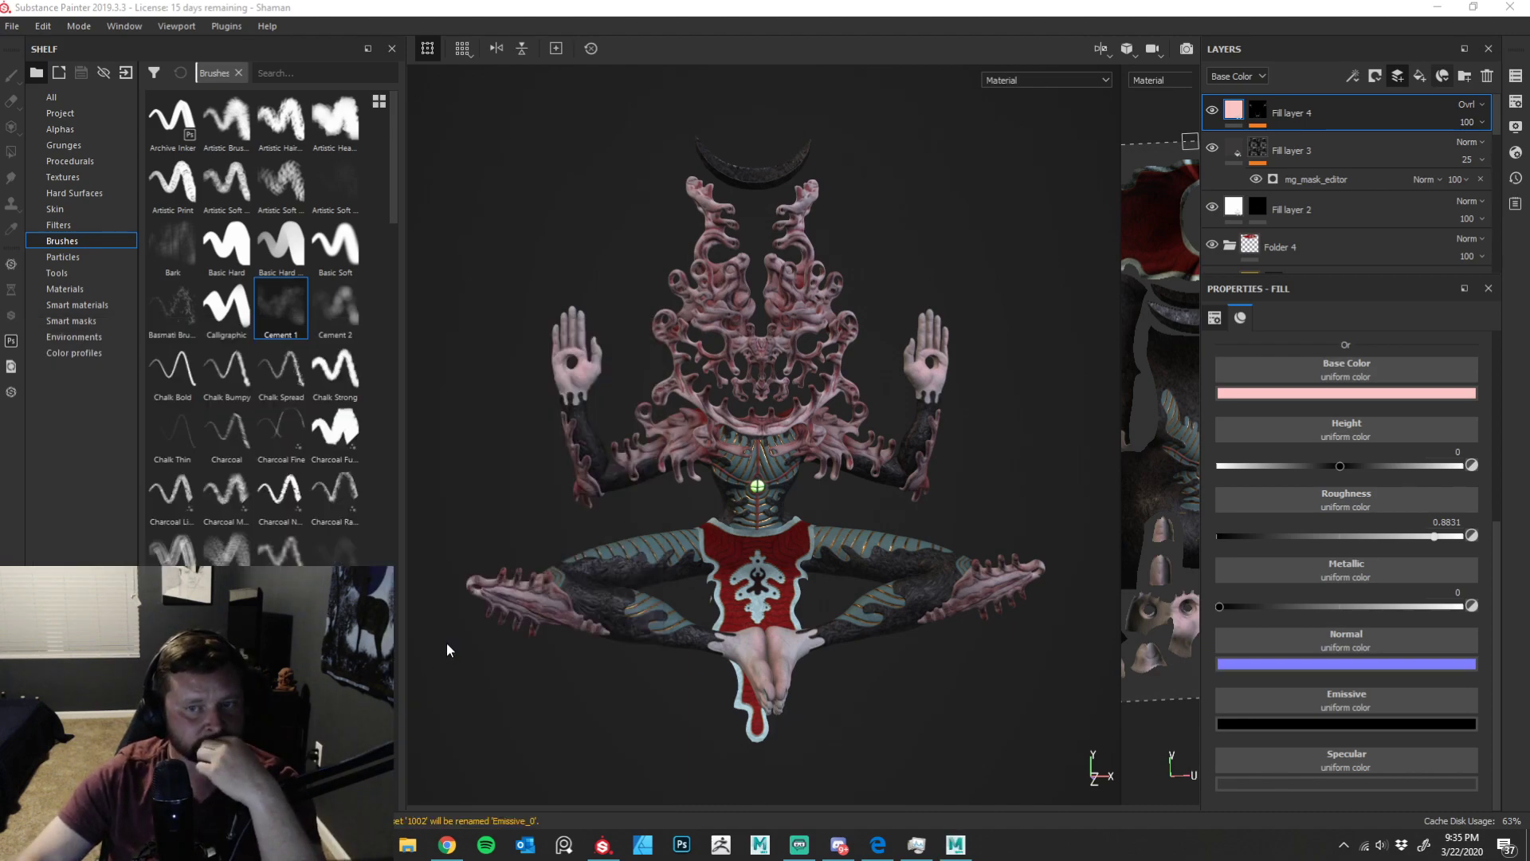
left_click(1522, 6)
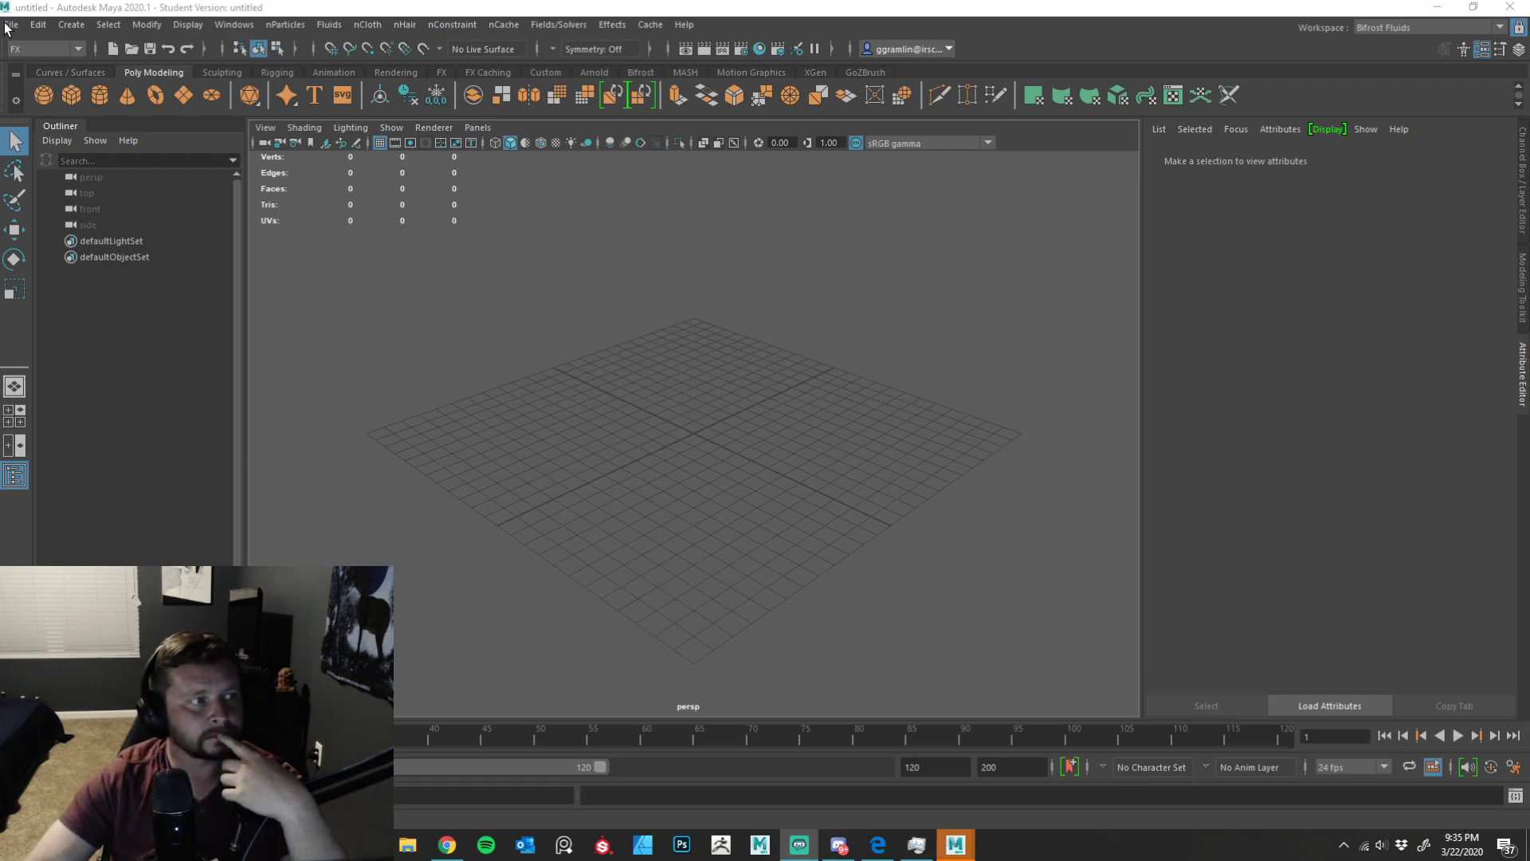
left_click(327, 24)
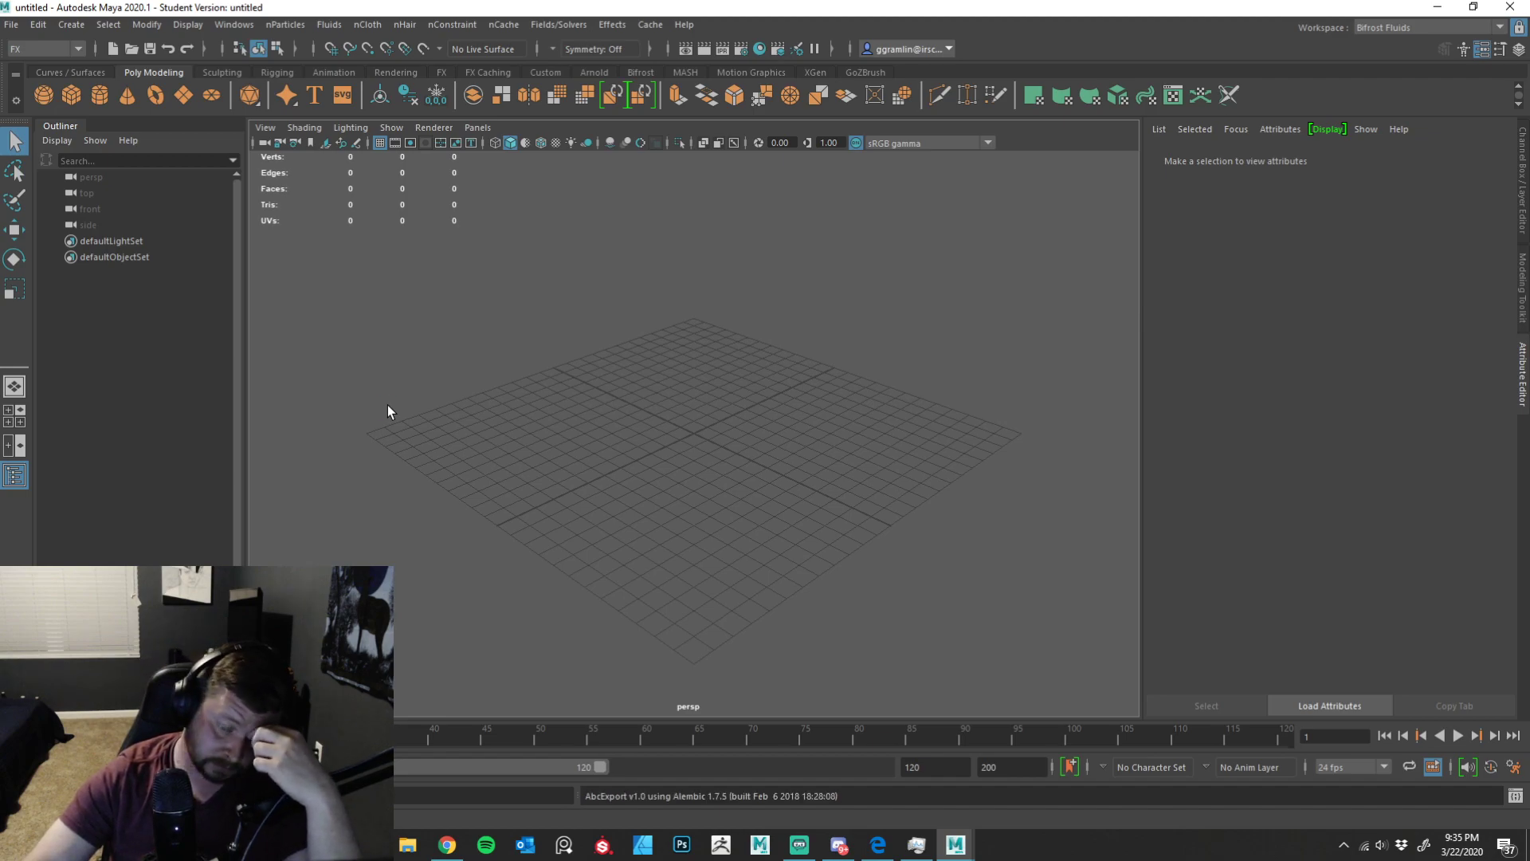
- Set the project to the Shaman folder from the Import dialog, create a default workspace there, and leave without importing
left_click(11, 24)
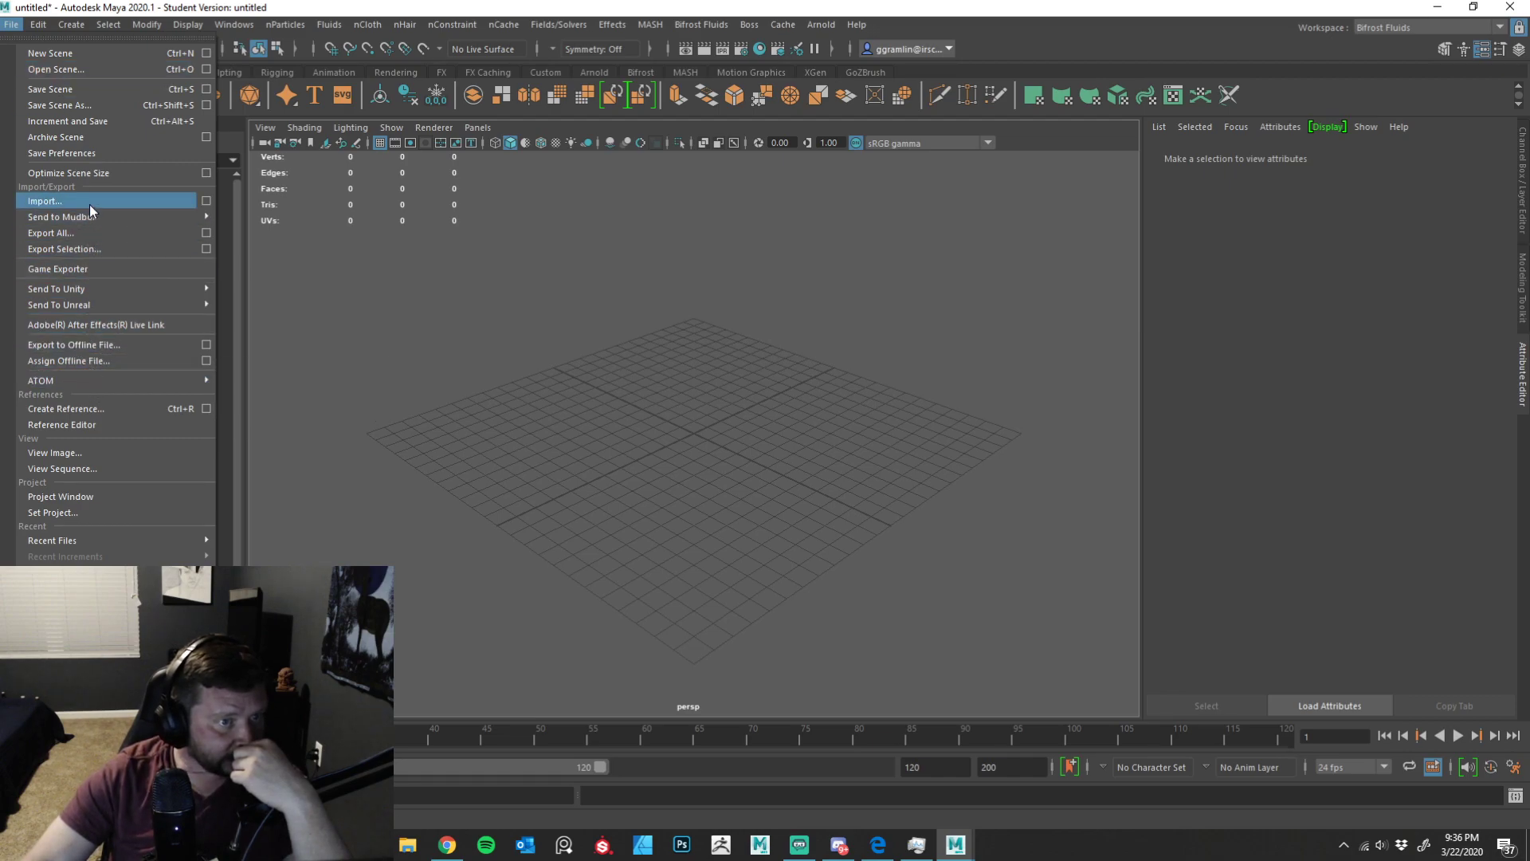
mouse_move(110, 292)
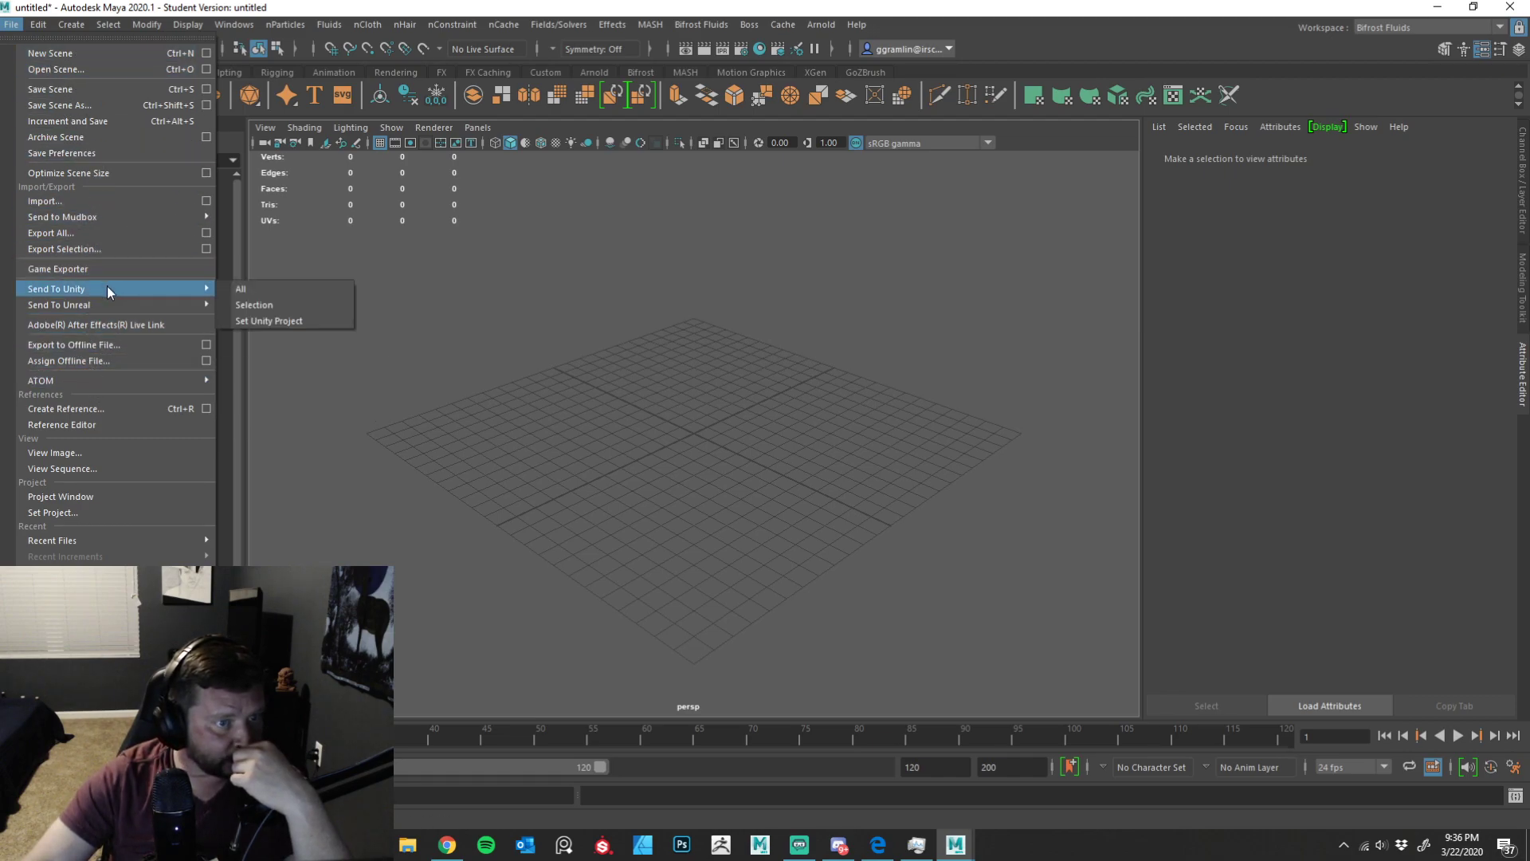
left_click(112, 201)
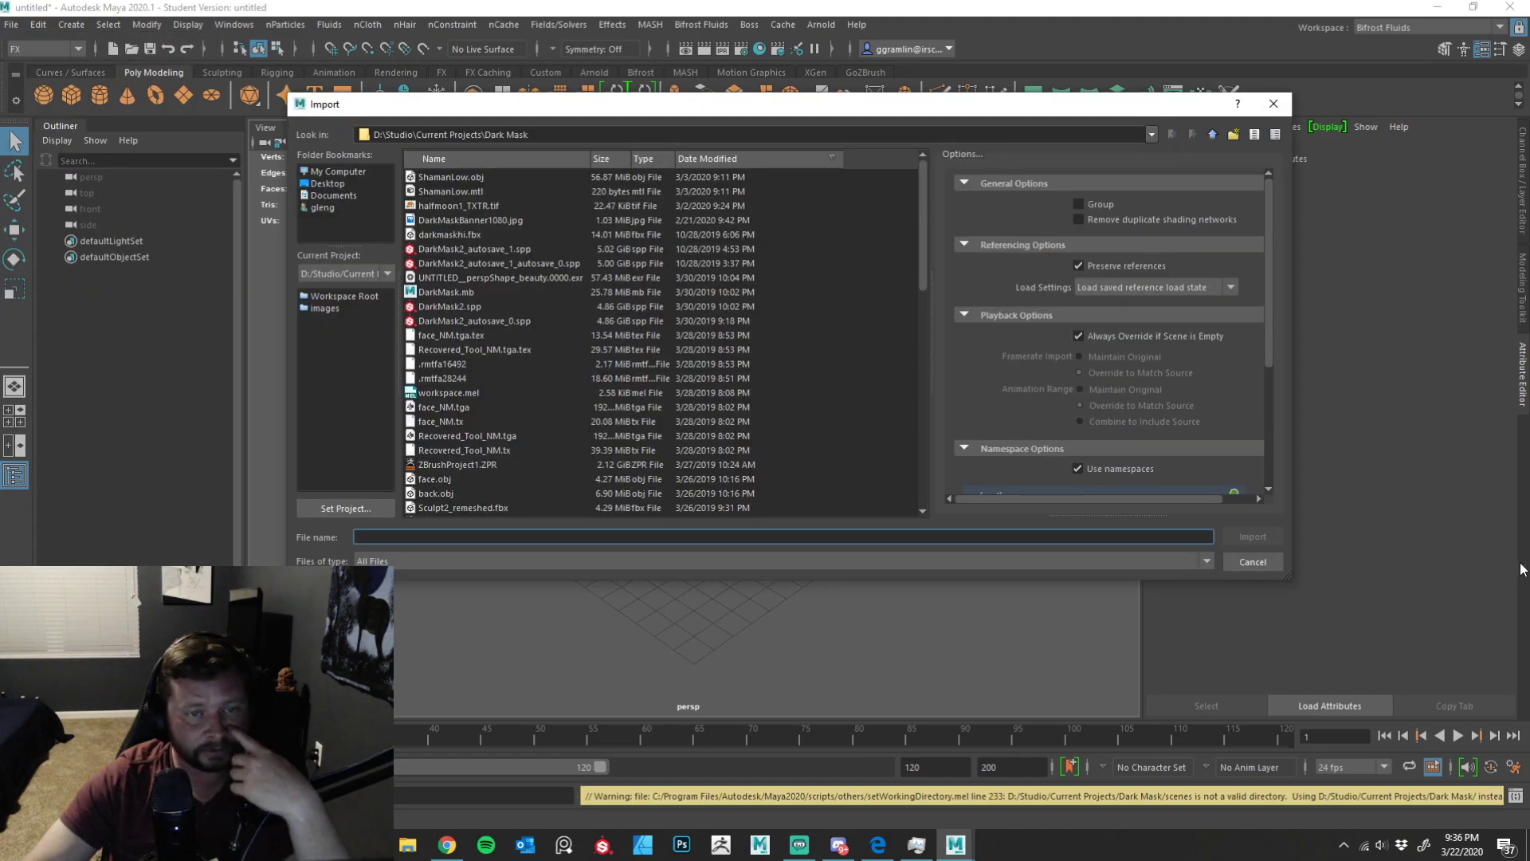
left_click(345, 508)
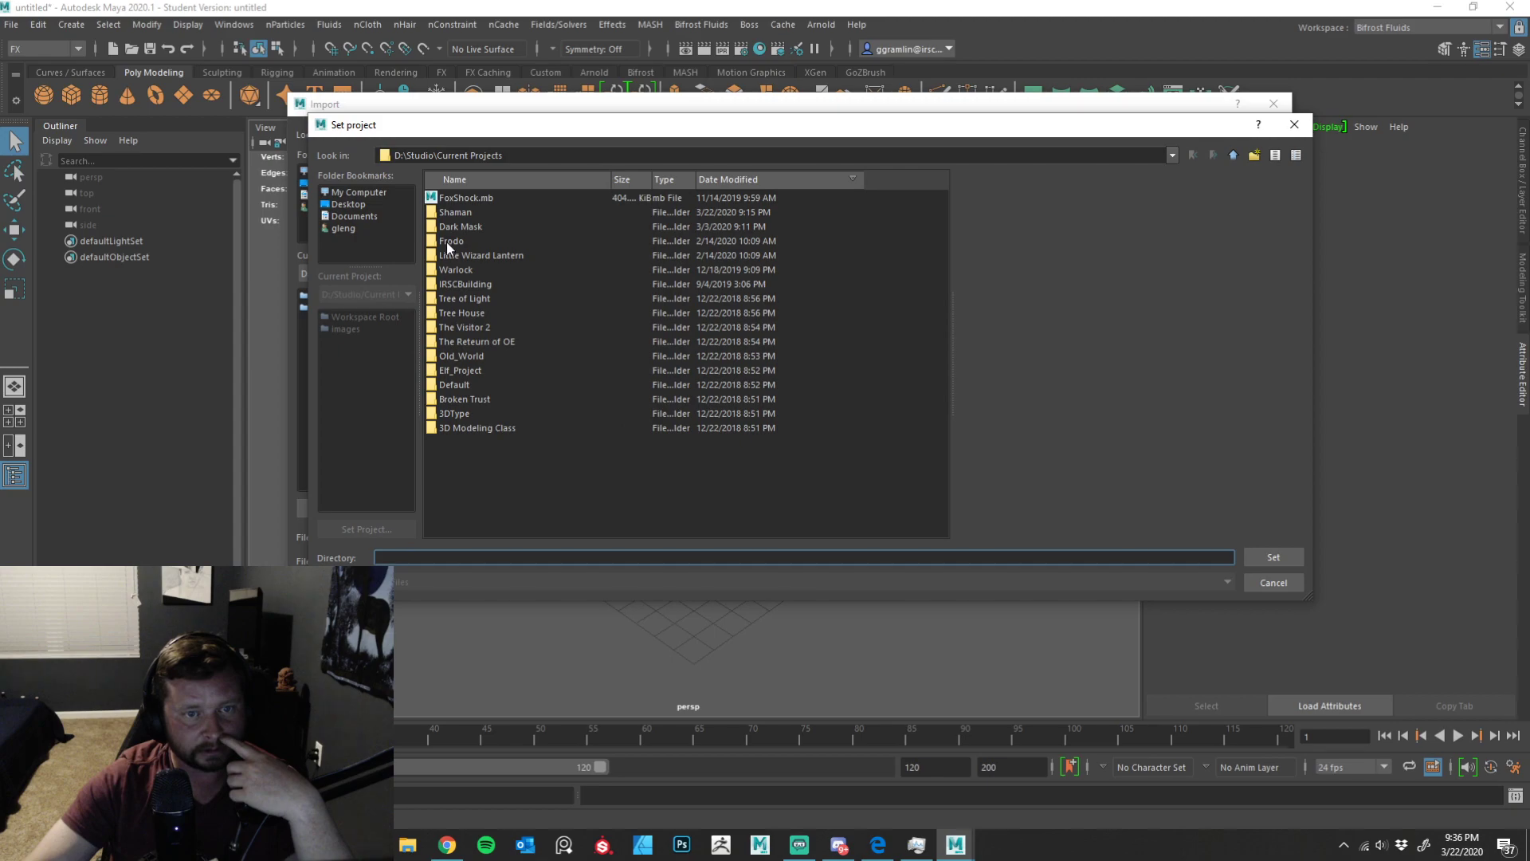
left_click(443, 212)
left_click(1273, 557)
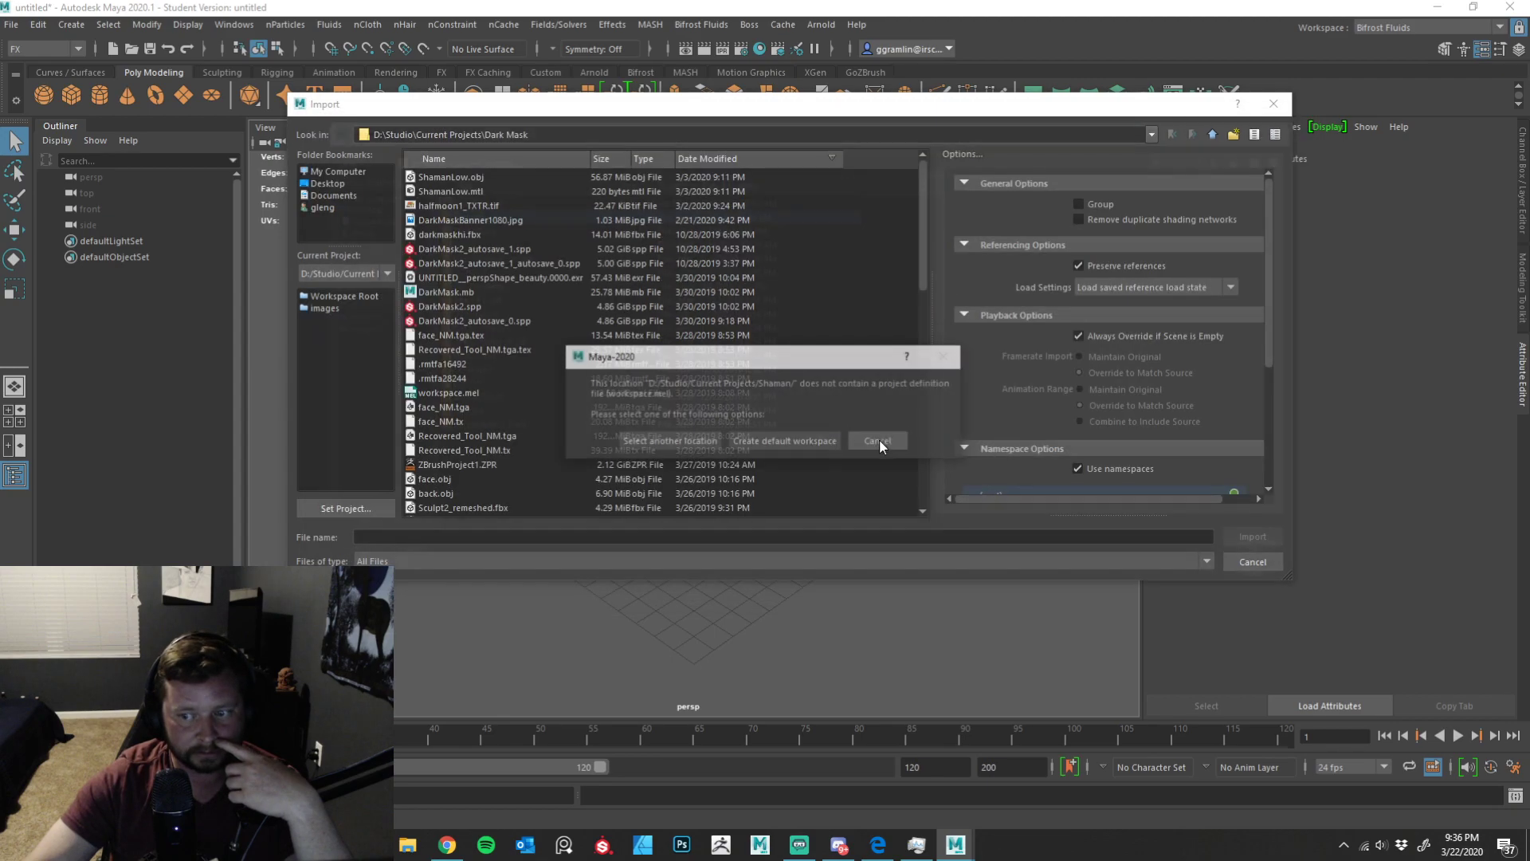
left_click(811, 440)
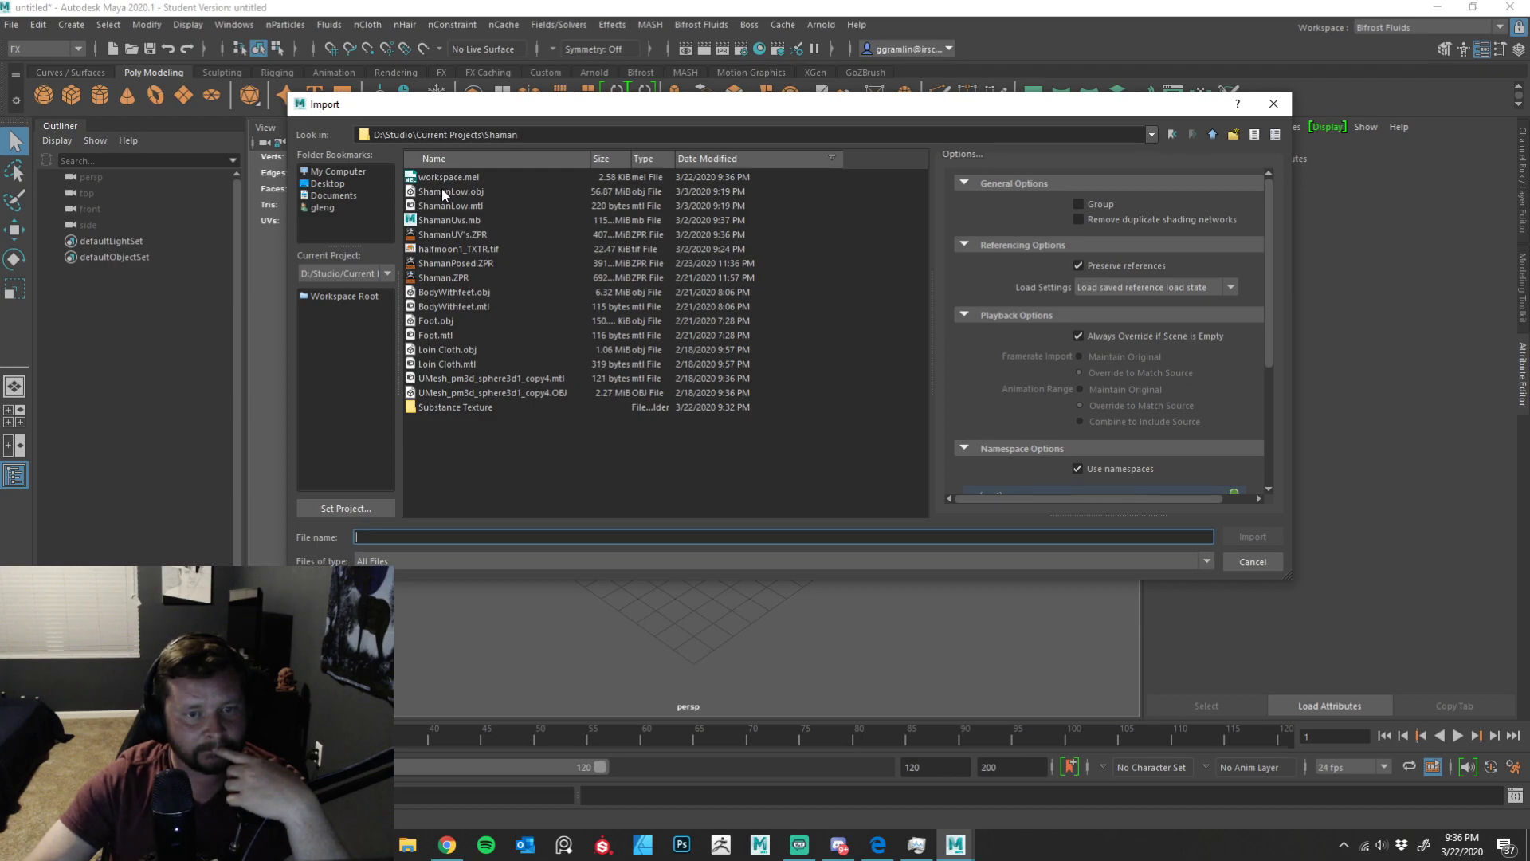
left_click(1252, 561)
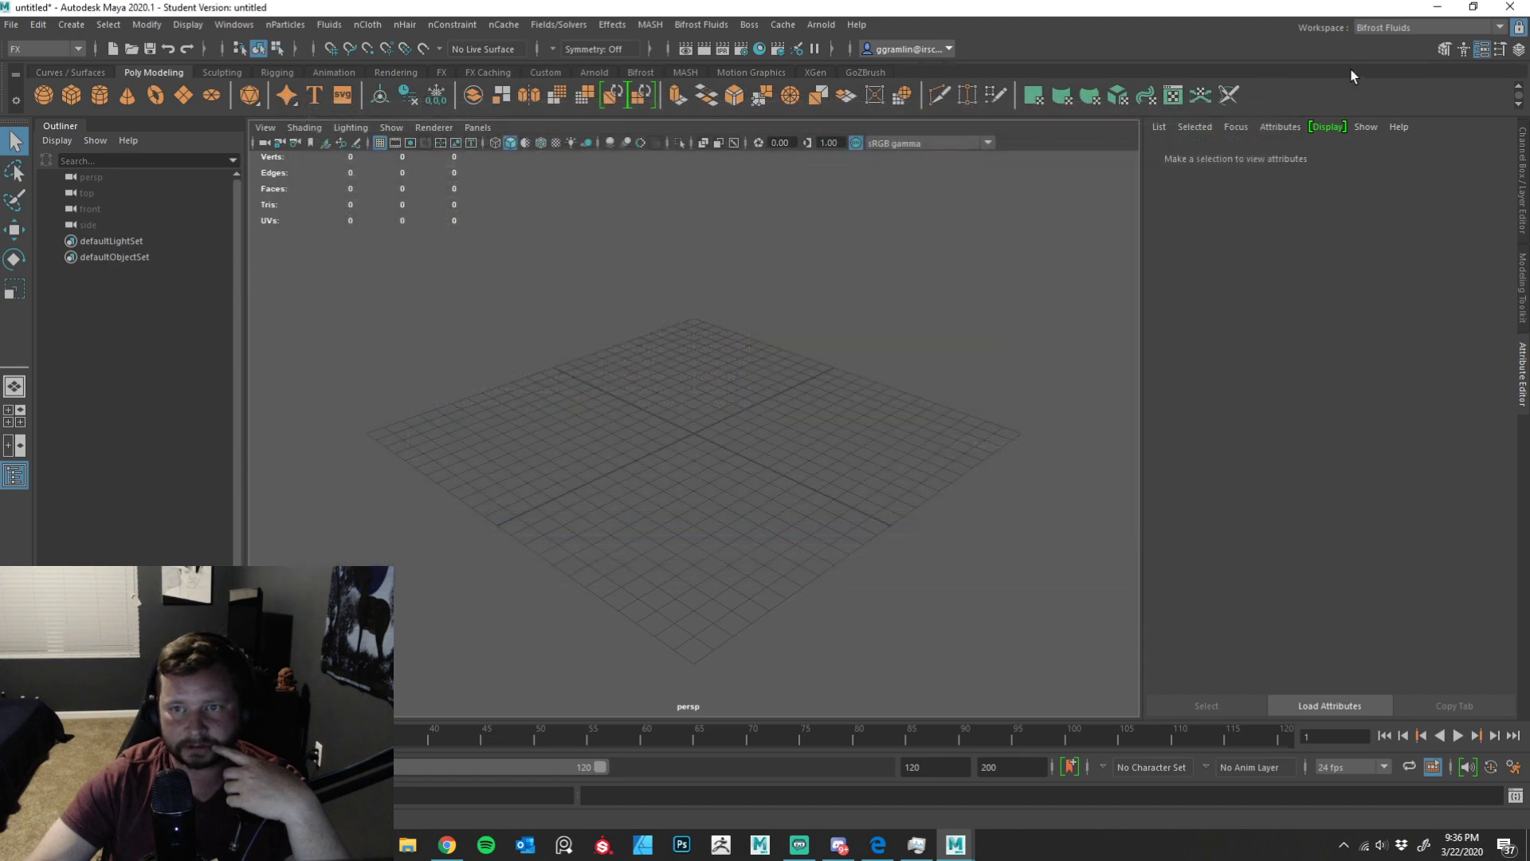
left_click(1437, 7)
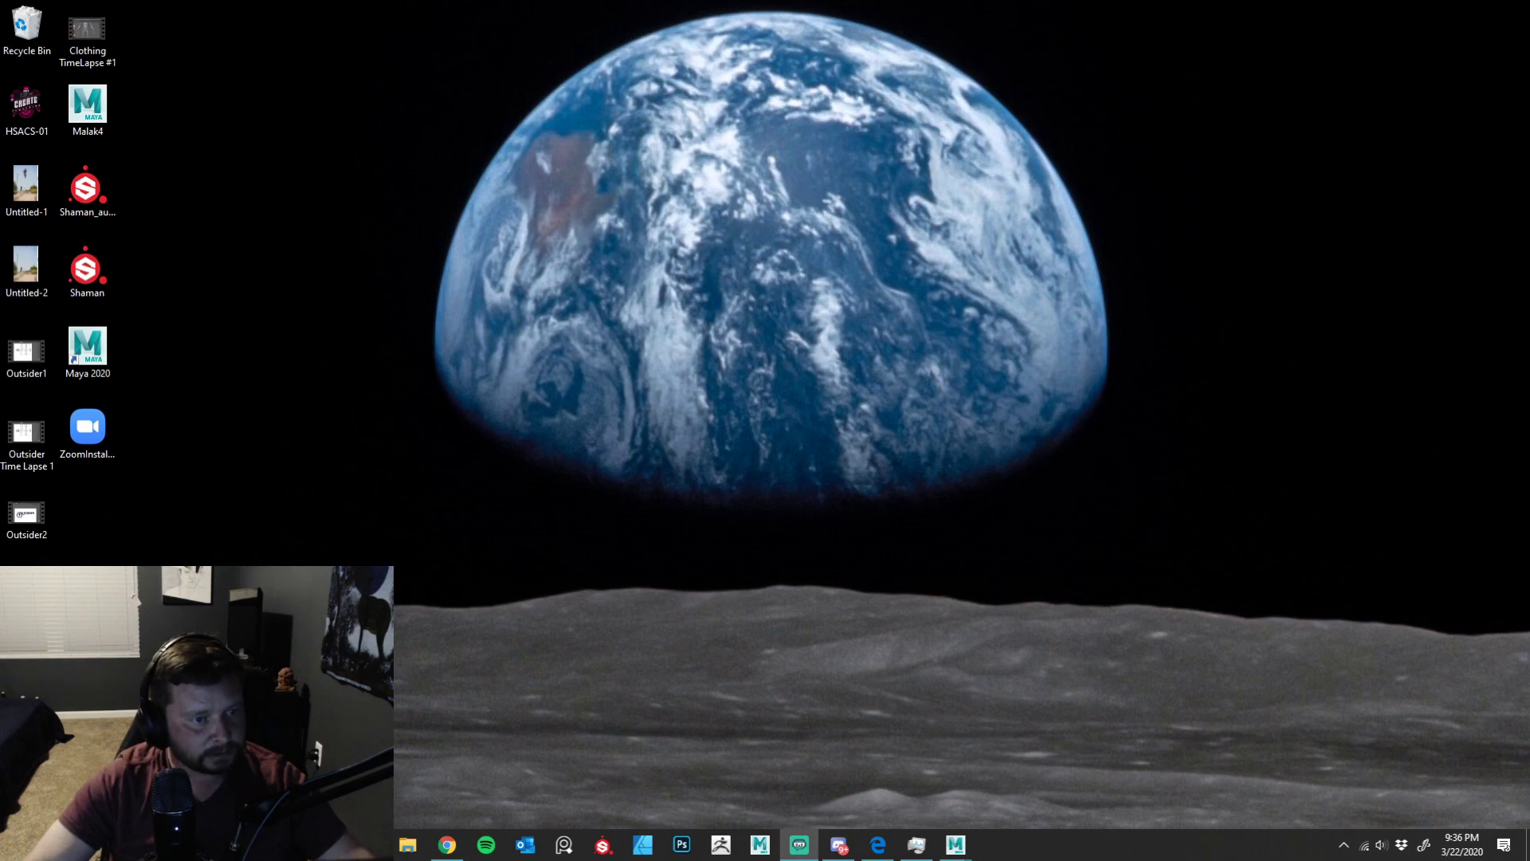
mouse_move(956, 846)
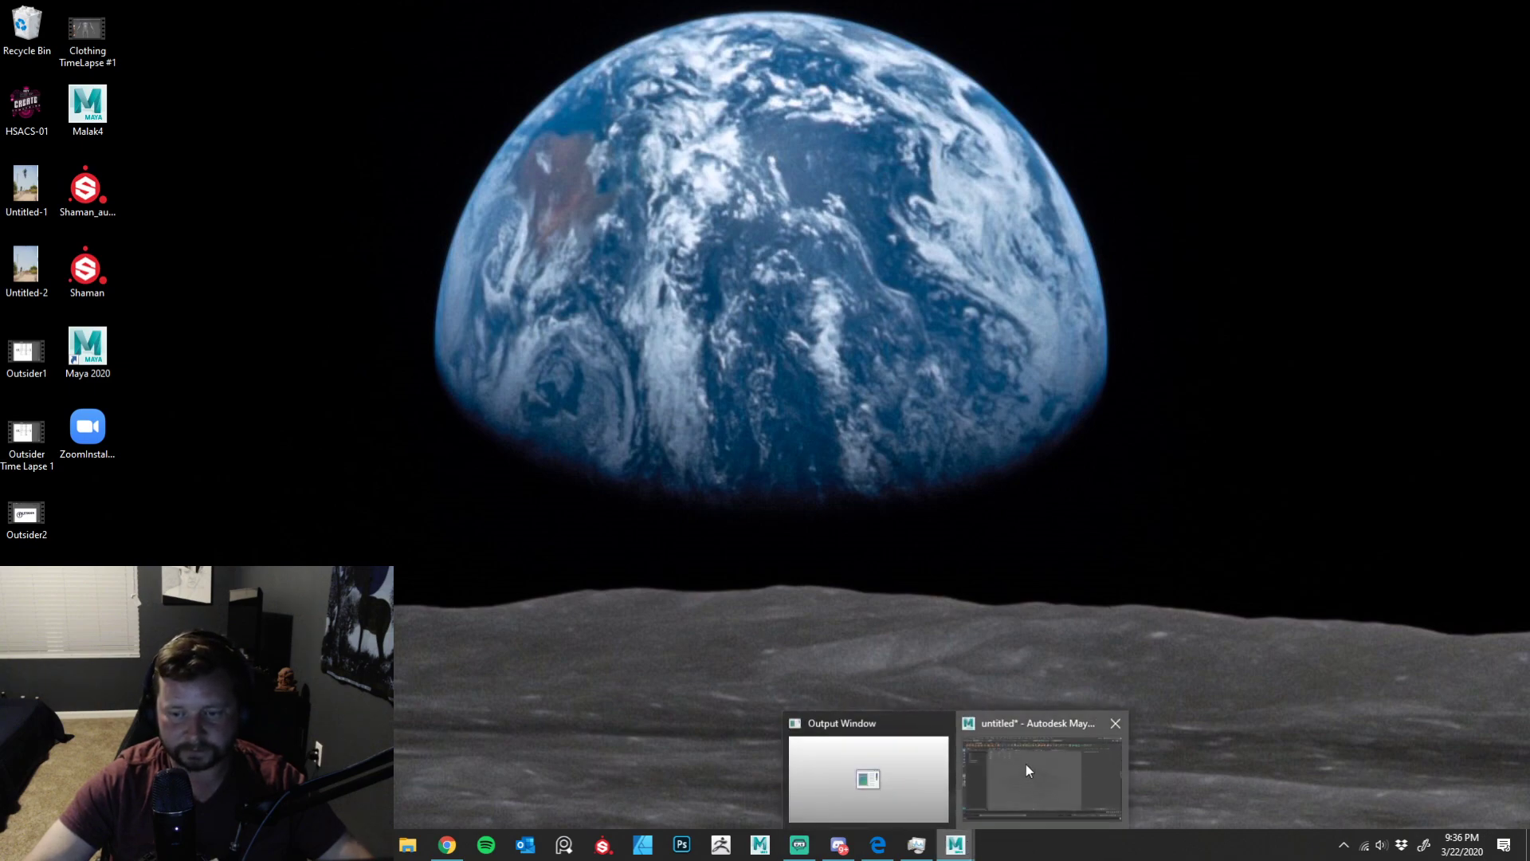
left_click(1026, 763)
- Look through the Dark Mask files offered for import, set the project to the Shaman folder again, and cancel the import
left_click(12, 23)
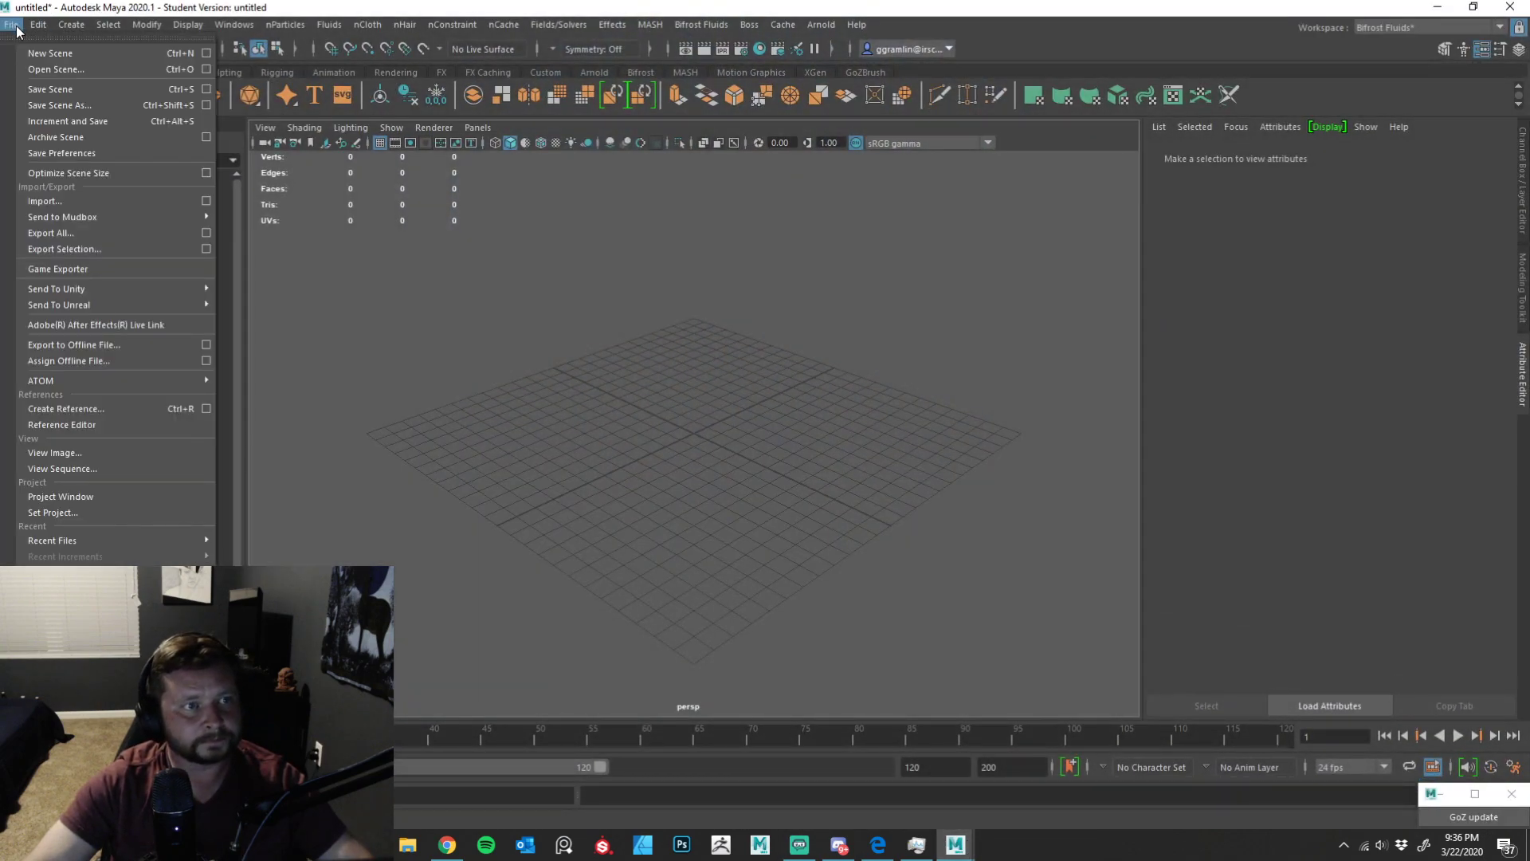
left_click(92, 204)
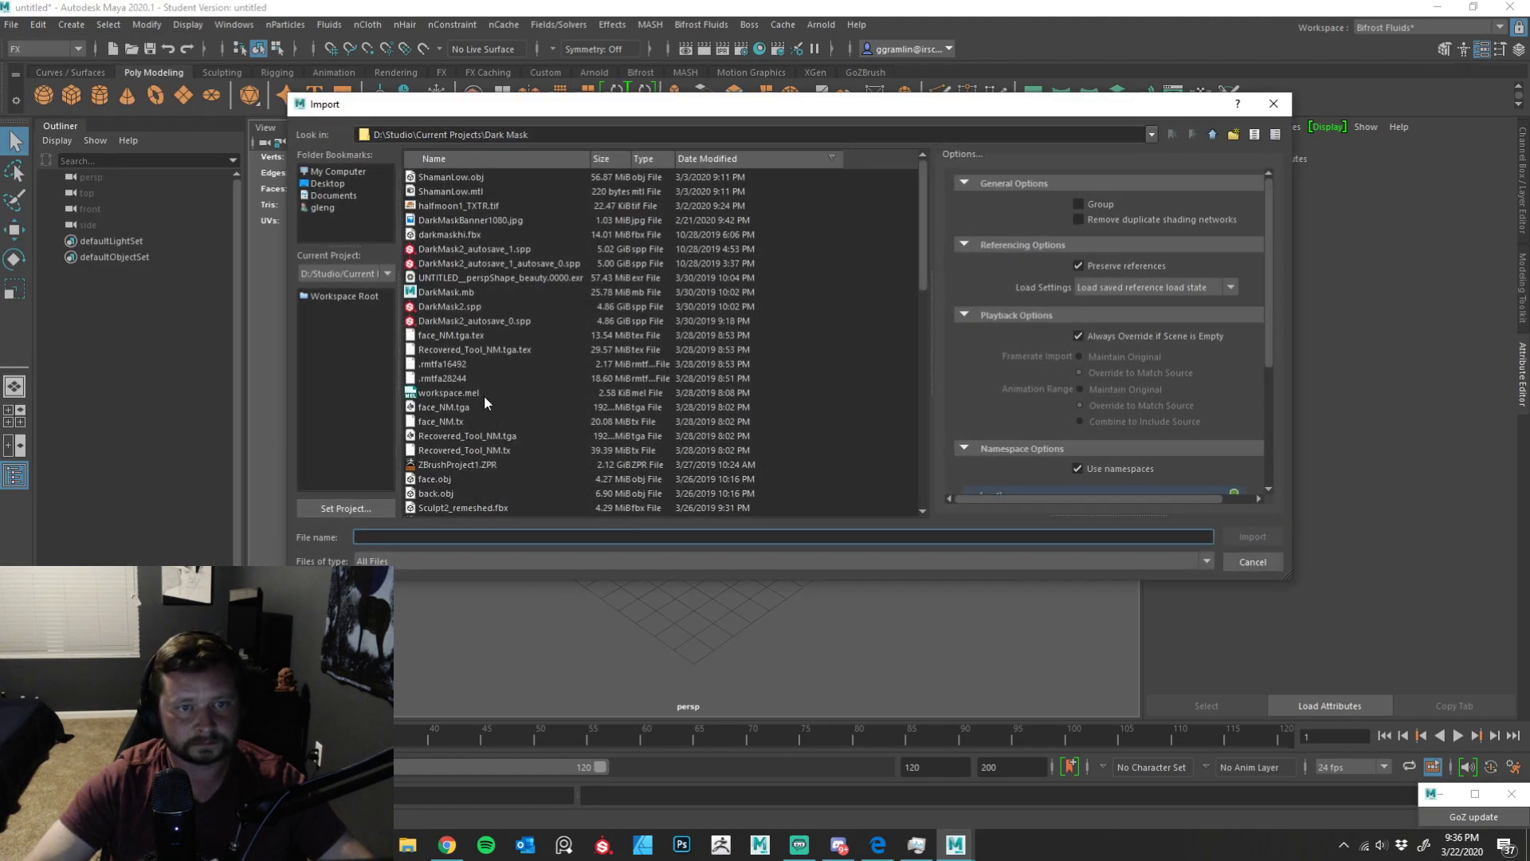
scroll(524, 445, "down", 6)
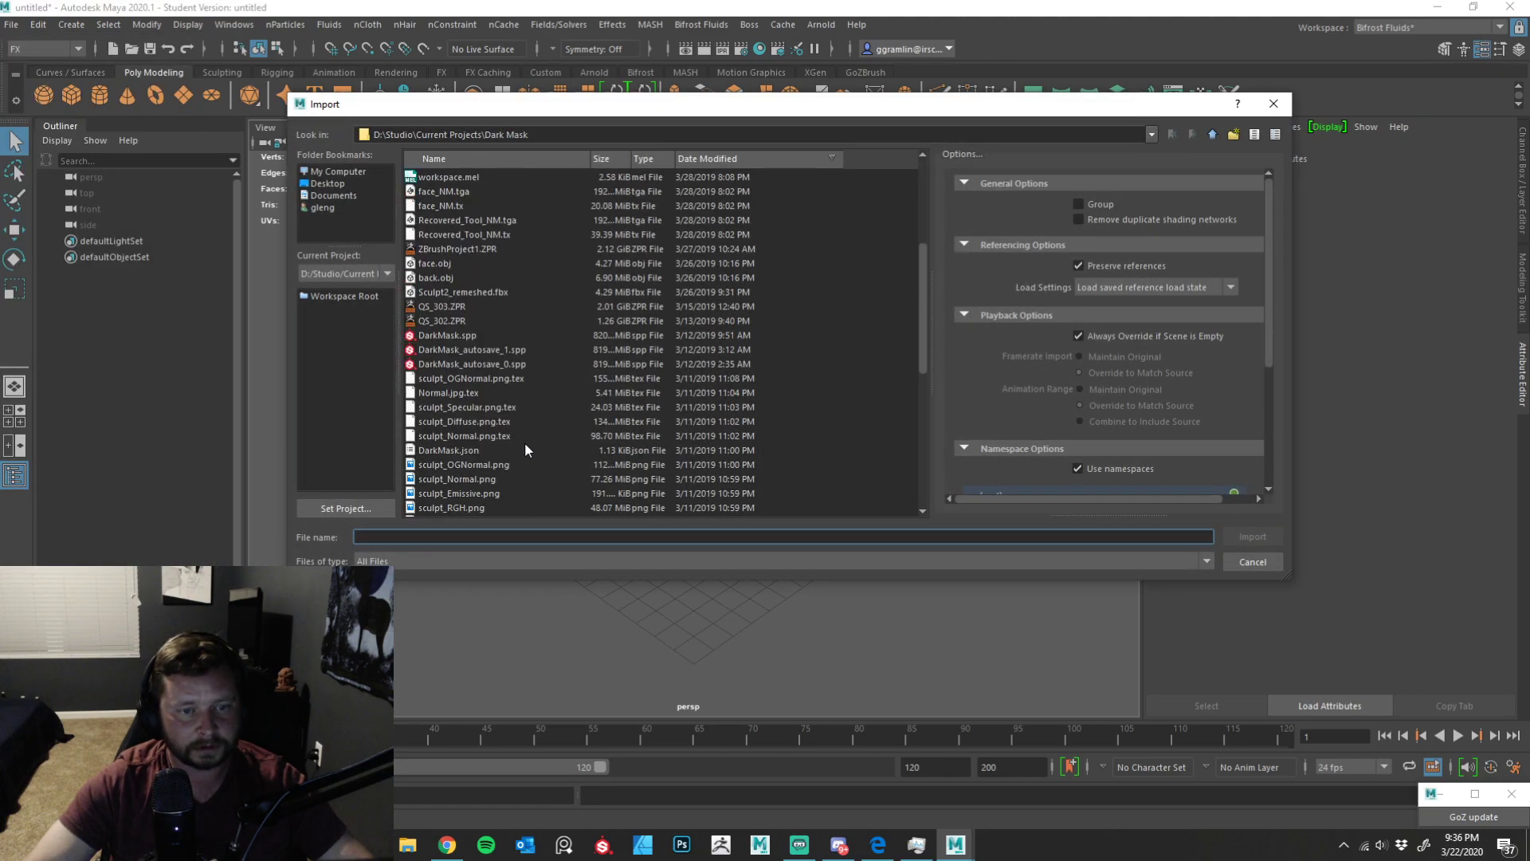
scroll(525, 450, "down", 7)
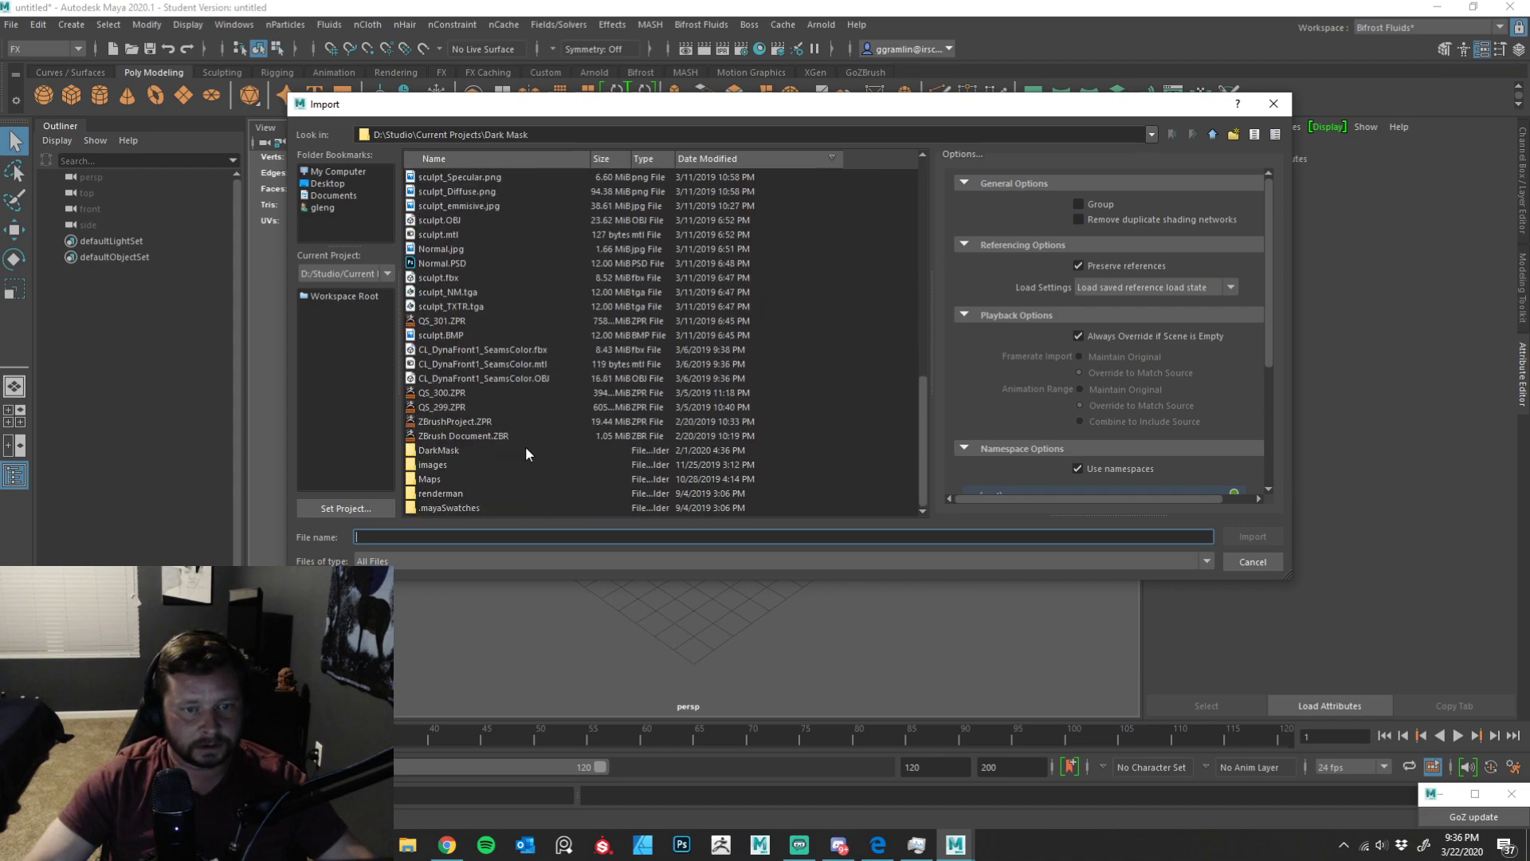
scroll(531, 449, "up", 13)
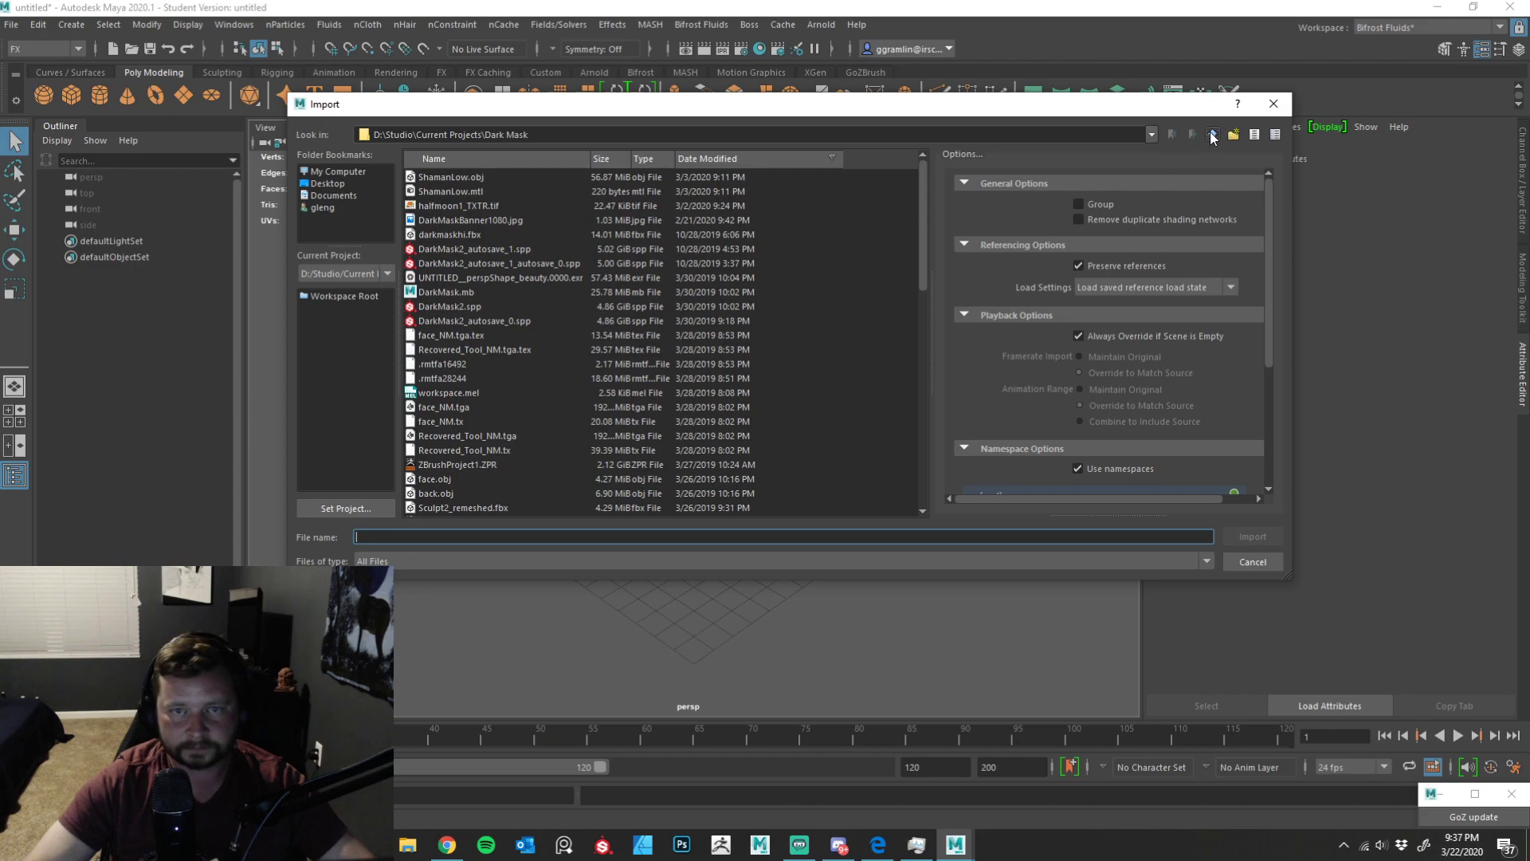
left_click(346, 509)
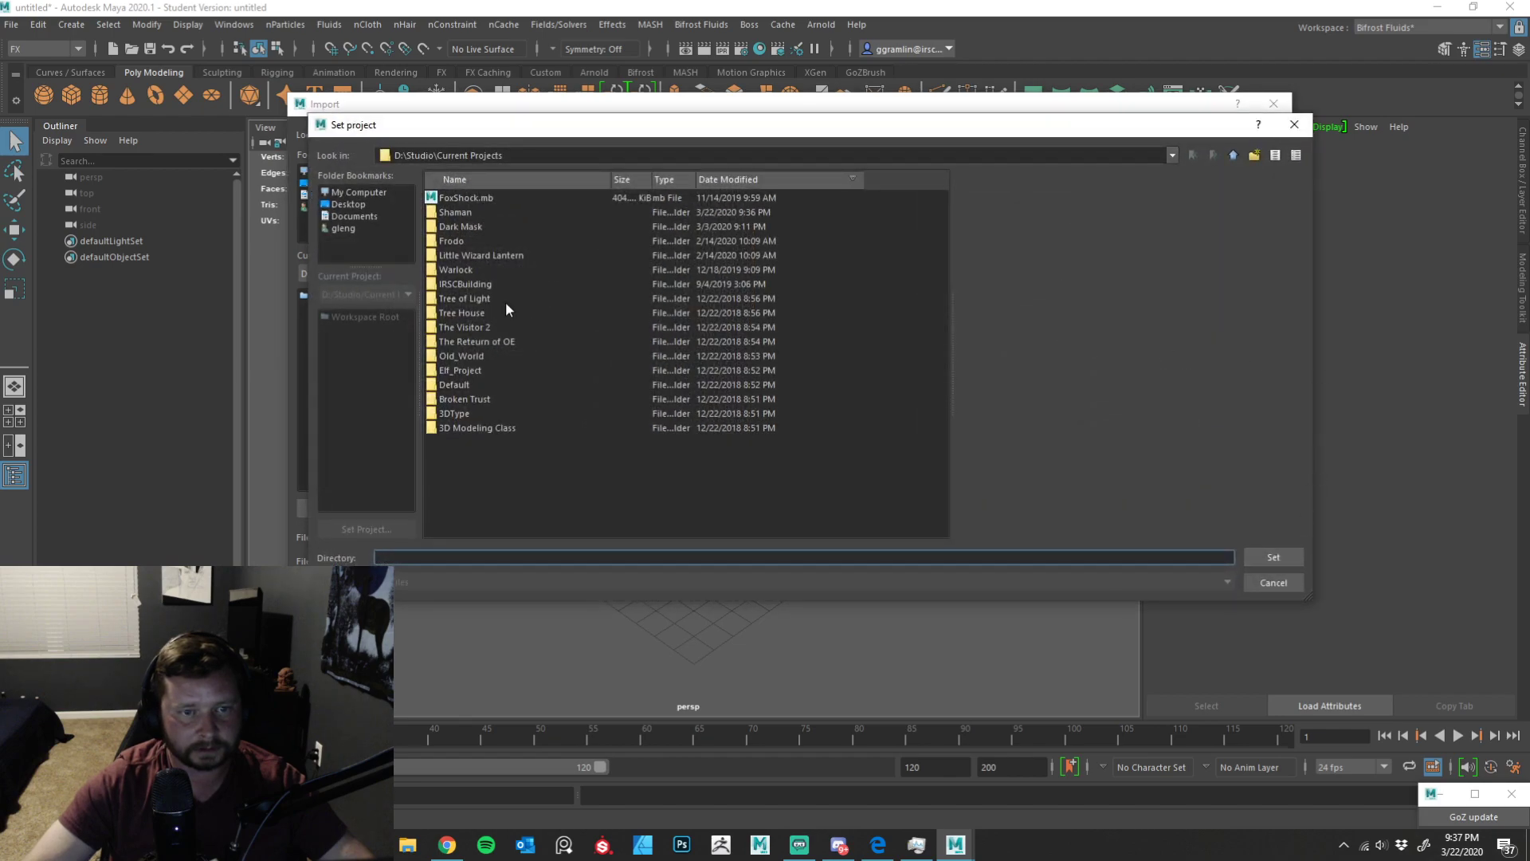
left_click(450, 213)
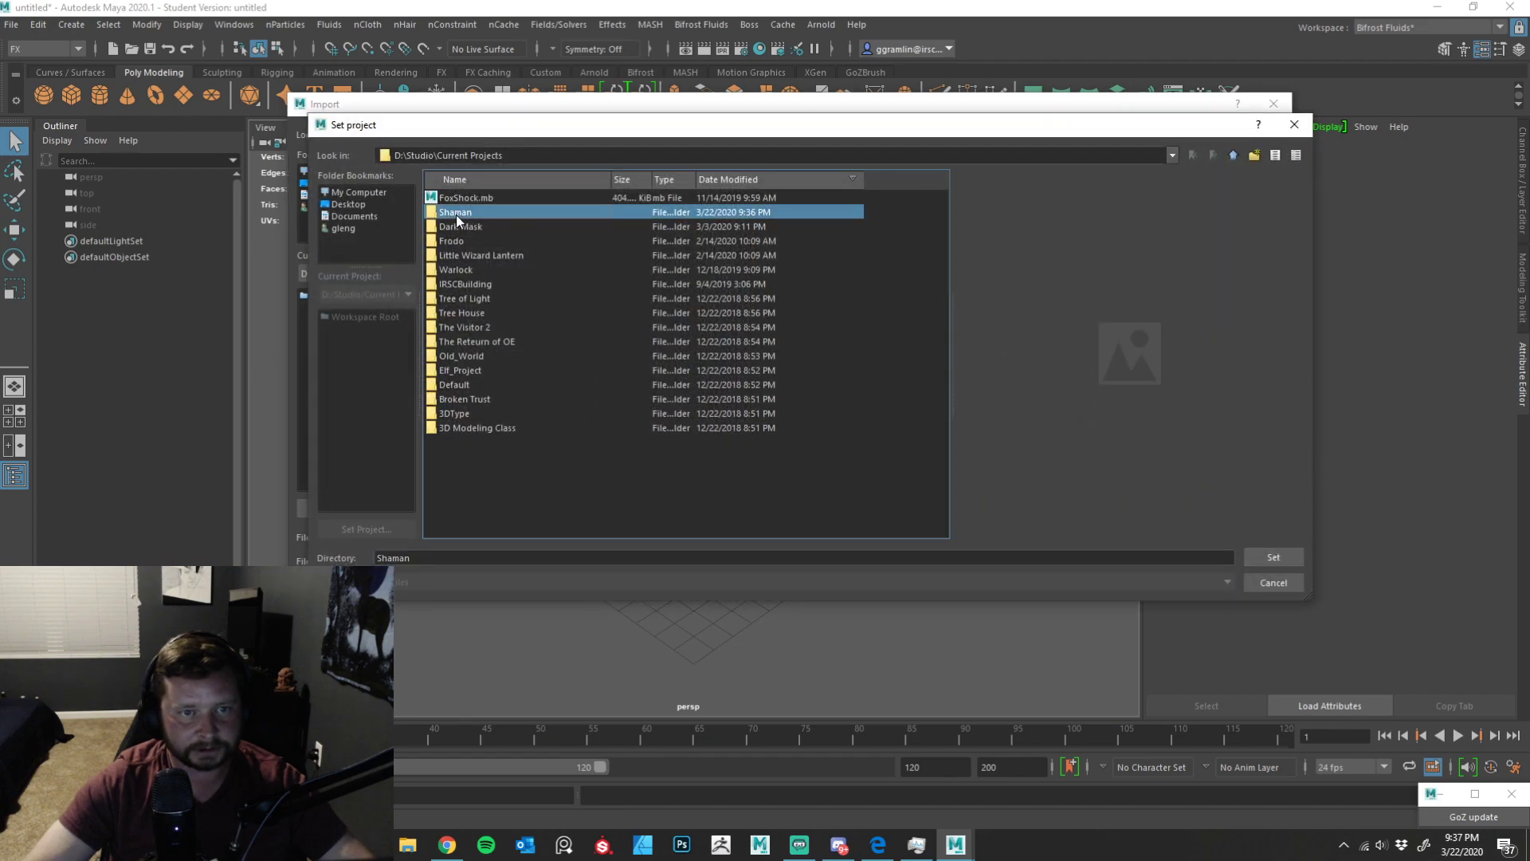
left_click(1267, 557)
left_click(1260, 562)
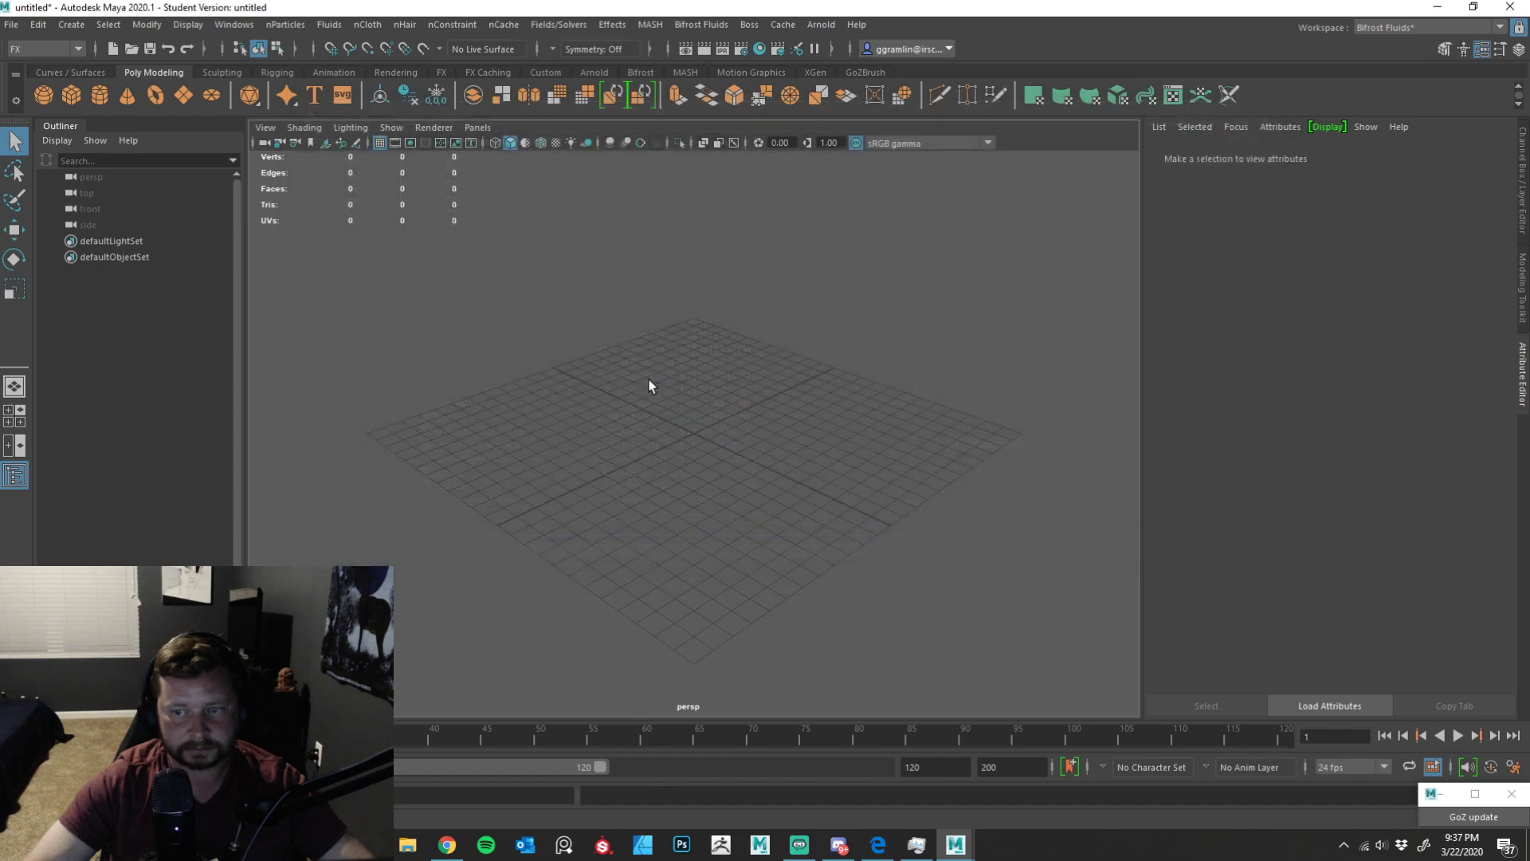
- Import ShamanLow.obj from the Shaman project folder into the empty scene
left_click(11, 24)
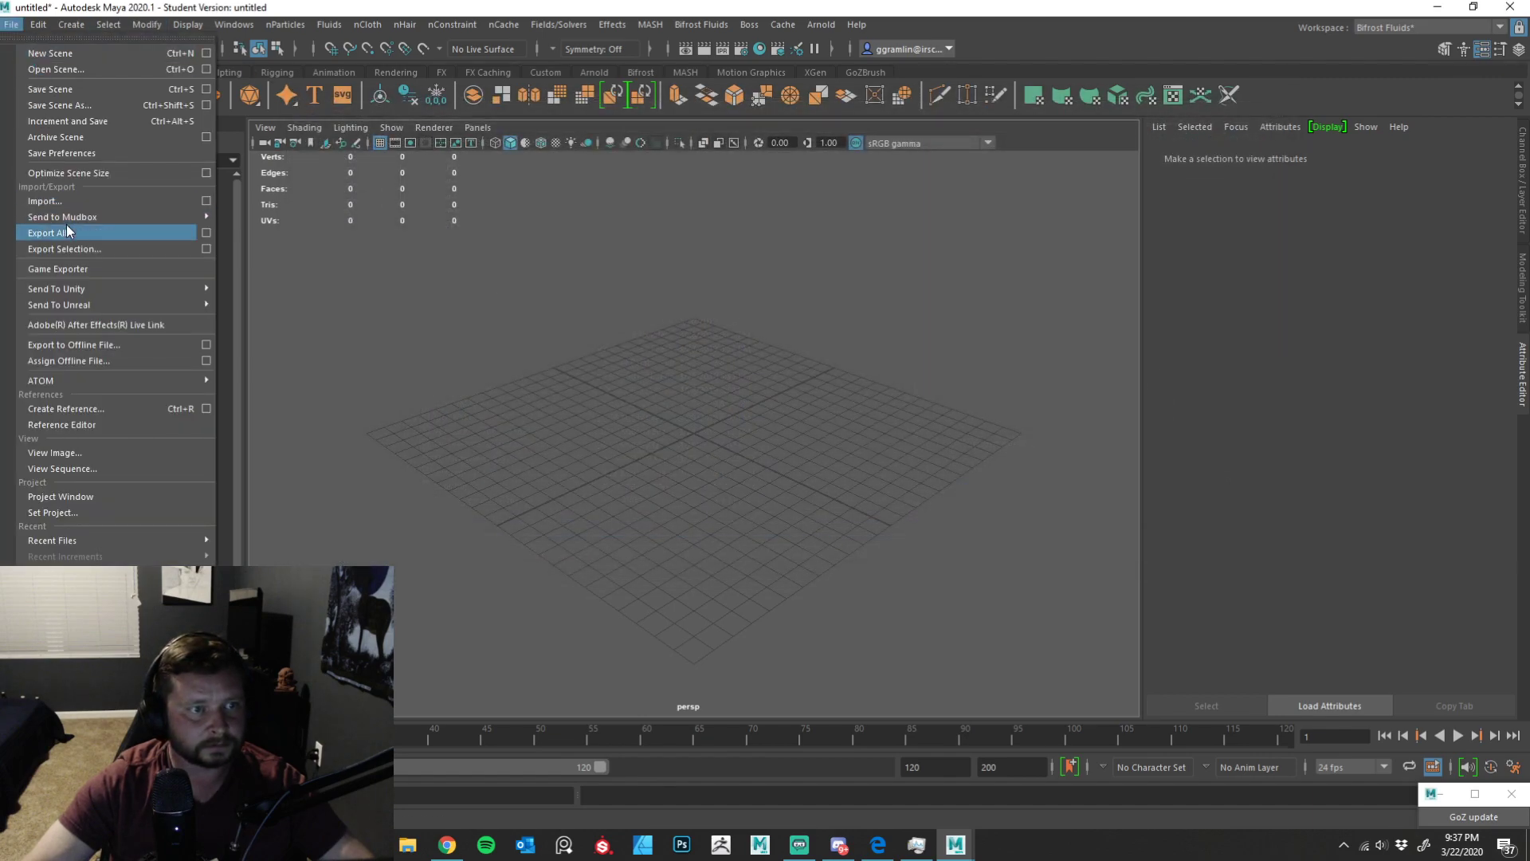
left_click(48, 205)
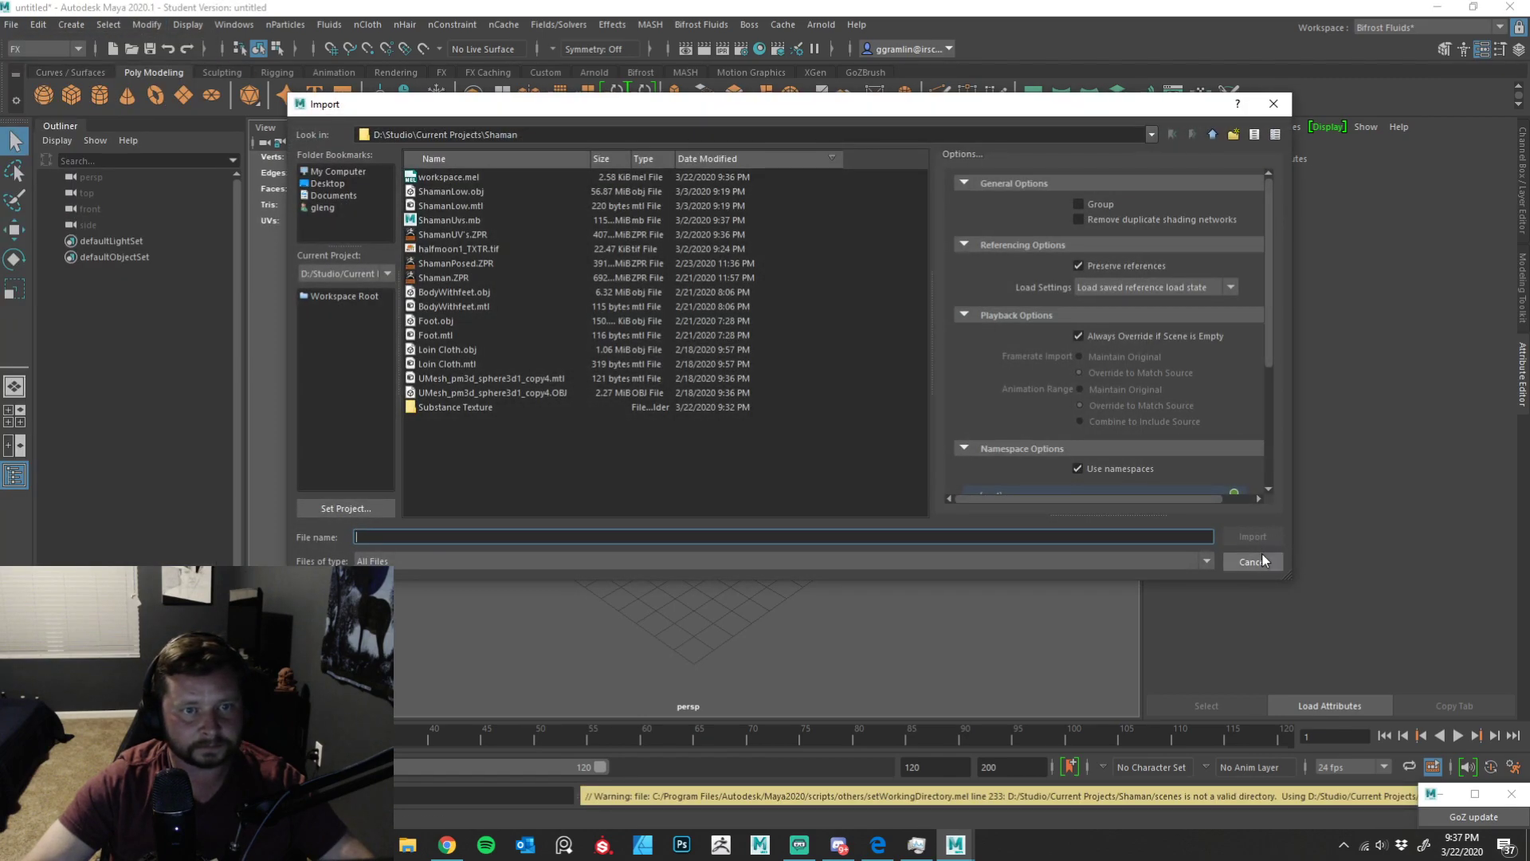
left_click(488, 222)
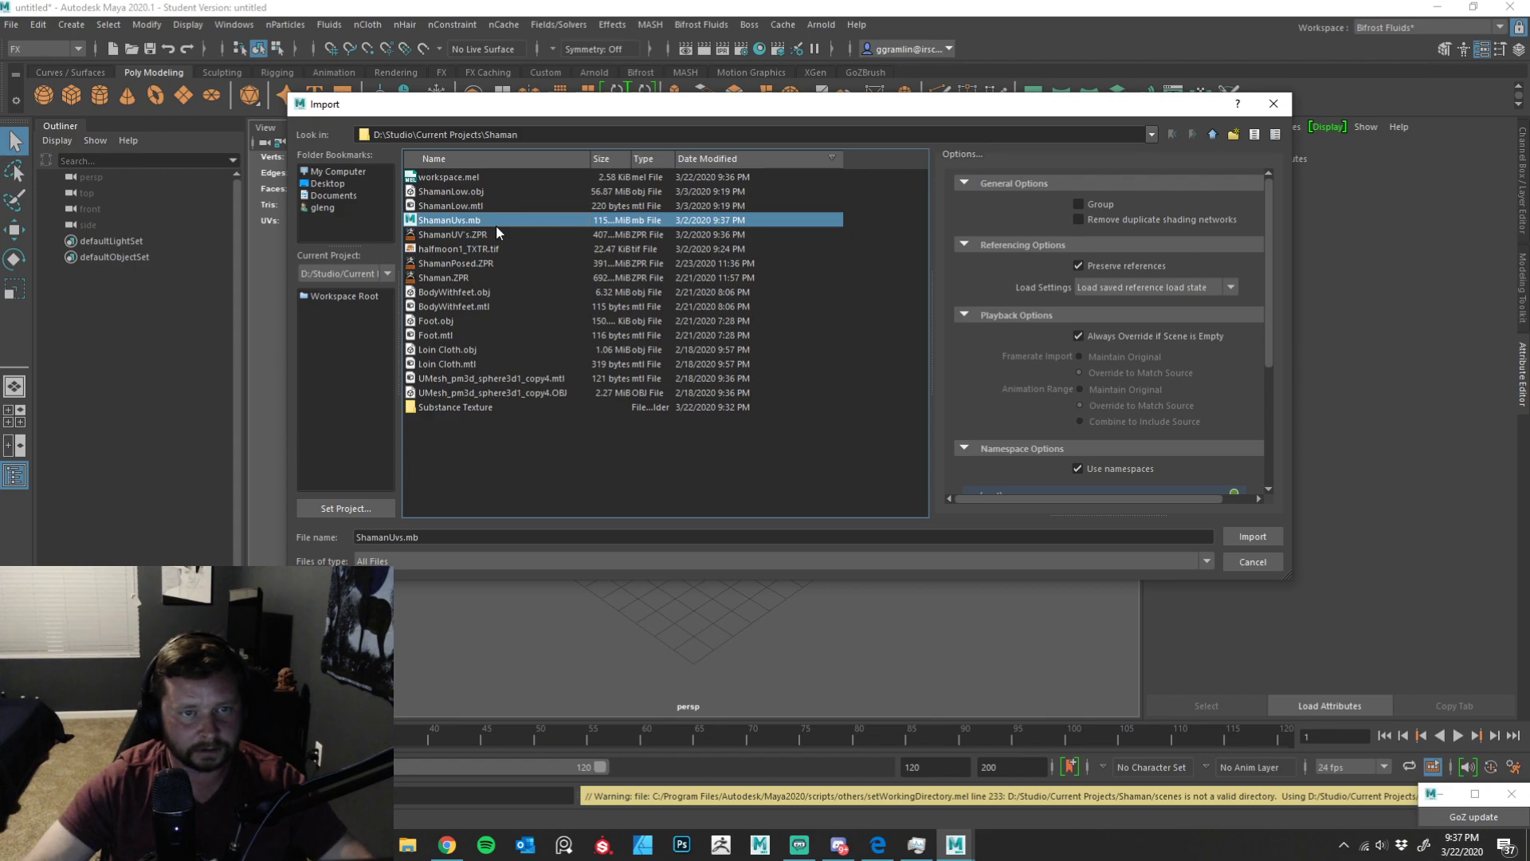
left_click(498, 194)
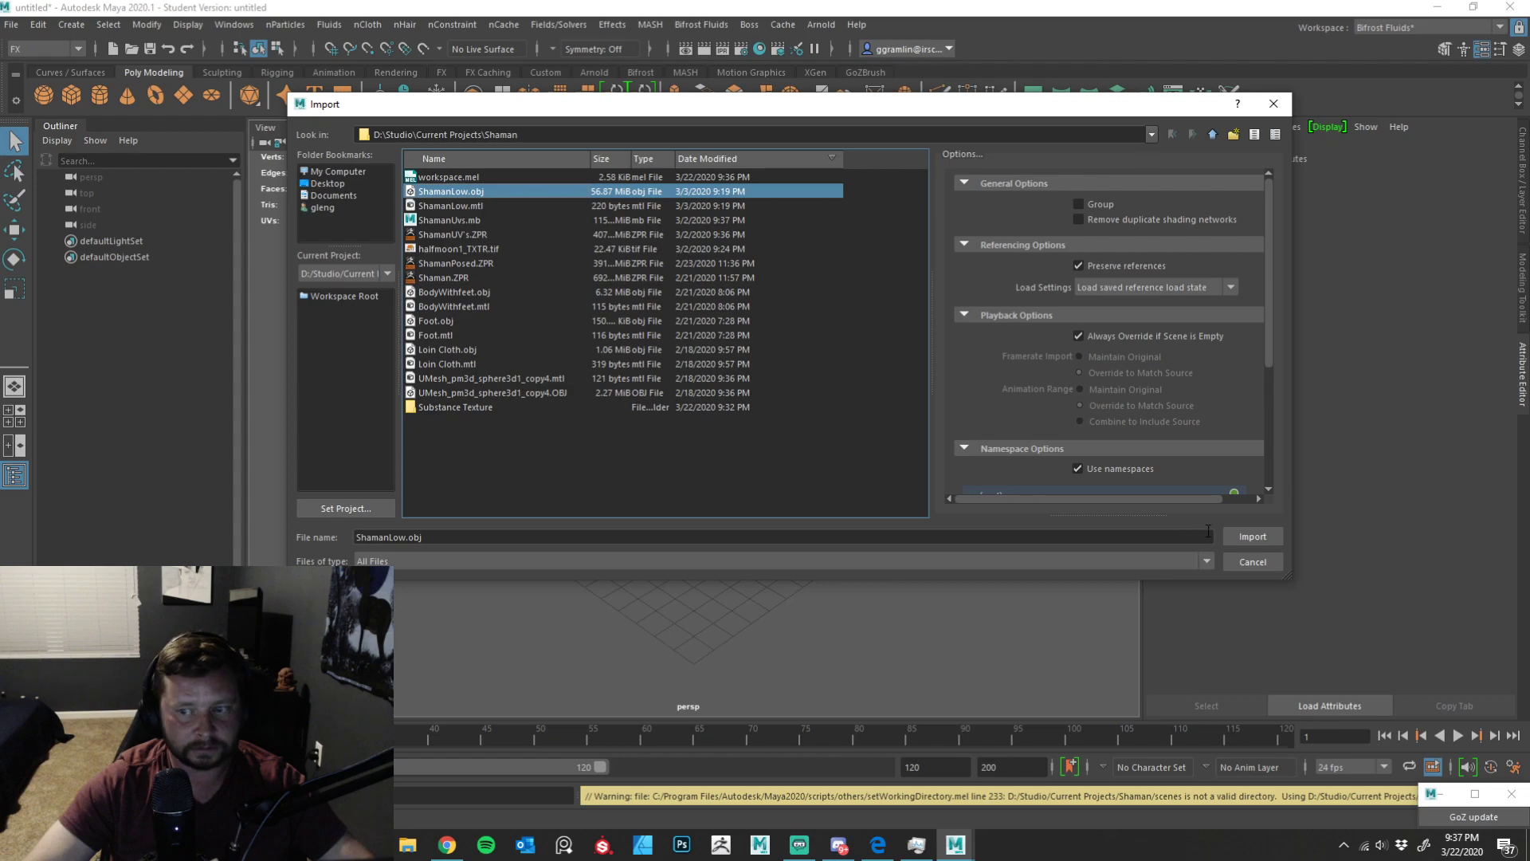
left_click(1252, 536)
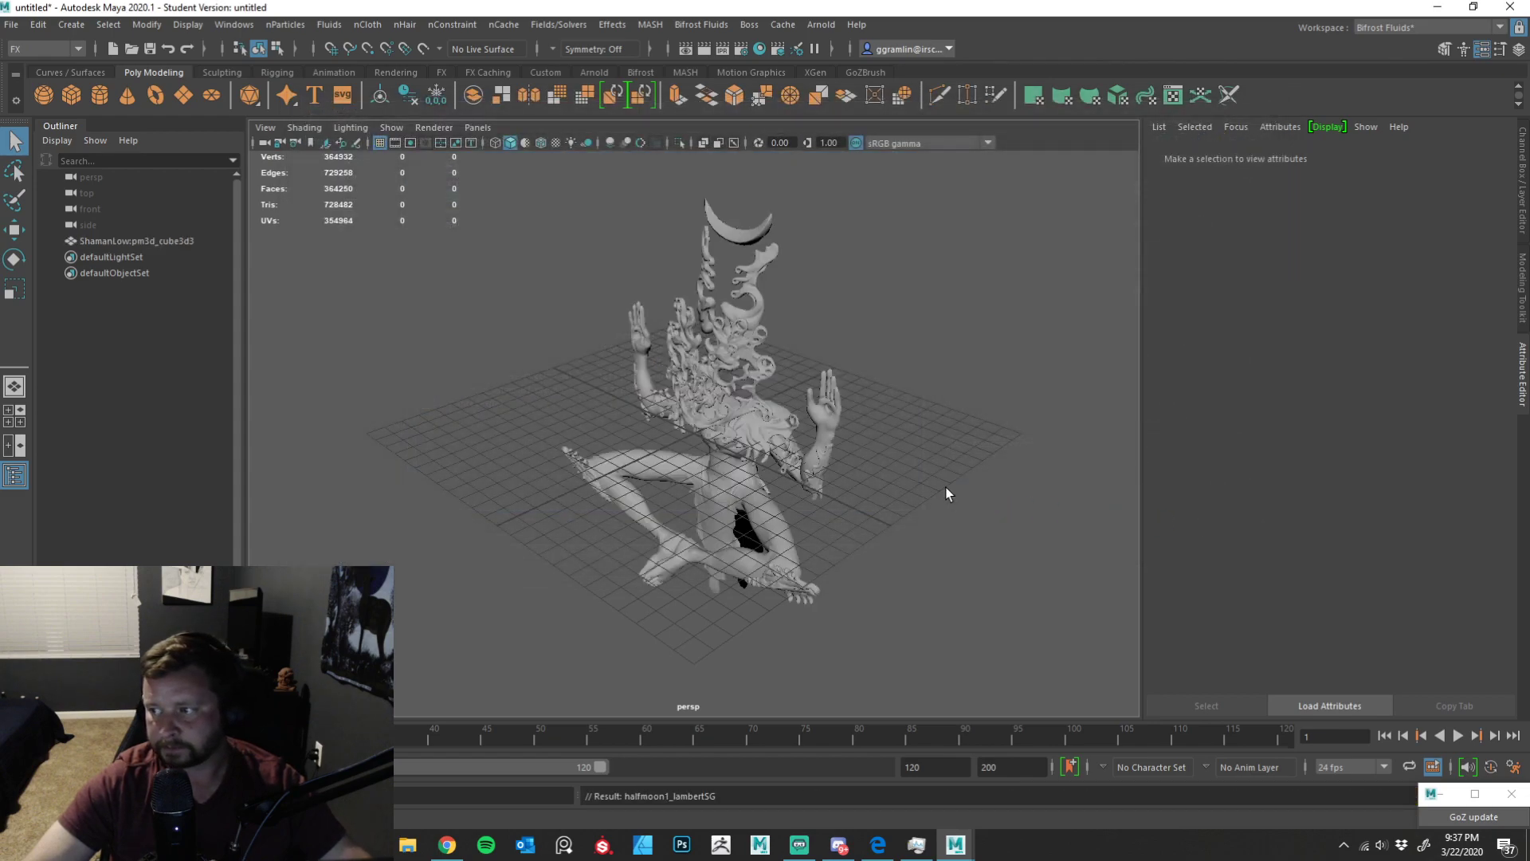
- Examine the imported Shaman mesh and its UV layout in the UV Editor, close the UV windows, and deselect the mesh
left_click(810, 452)
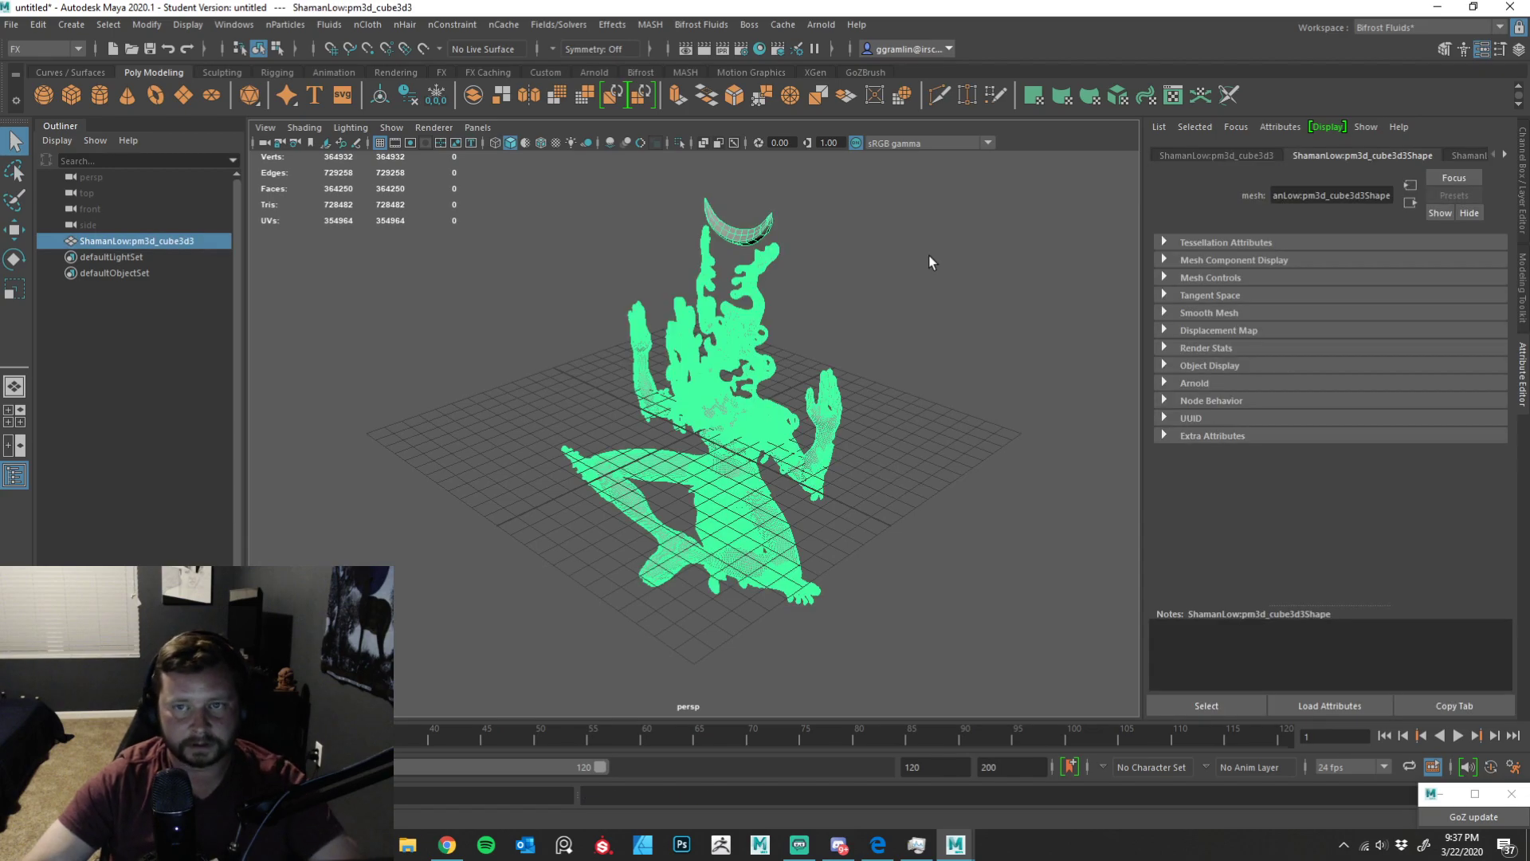
left_click(894, 468)
left_click(824, 427)
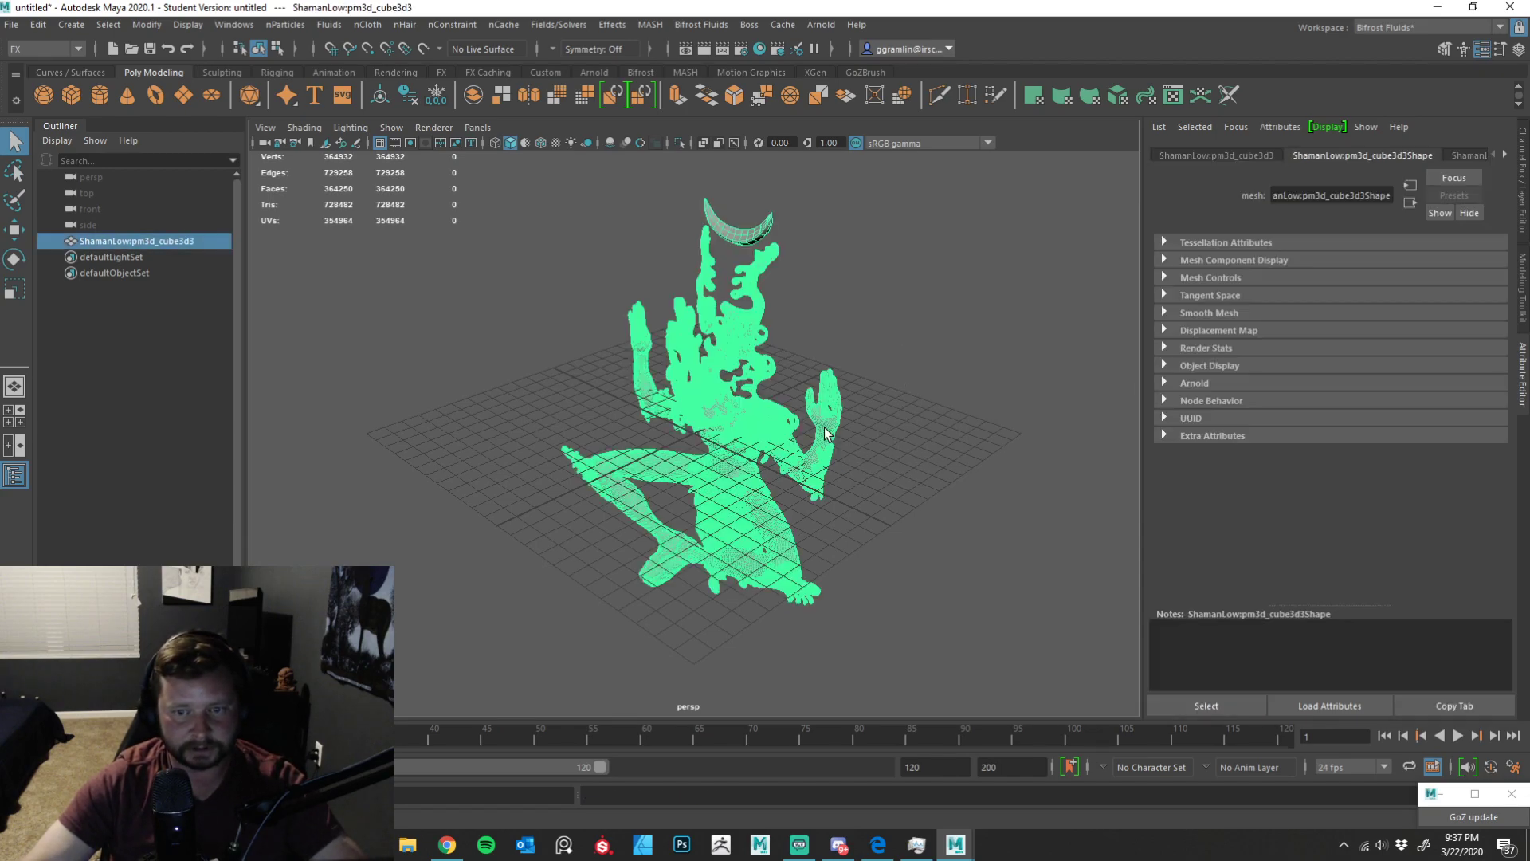
left_click_drag(917, 435, 965, 423, "alt")
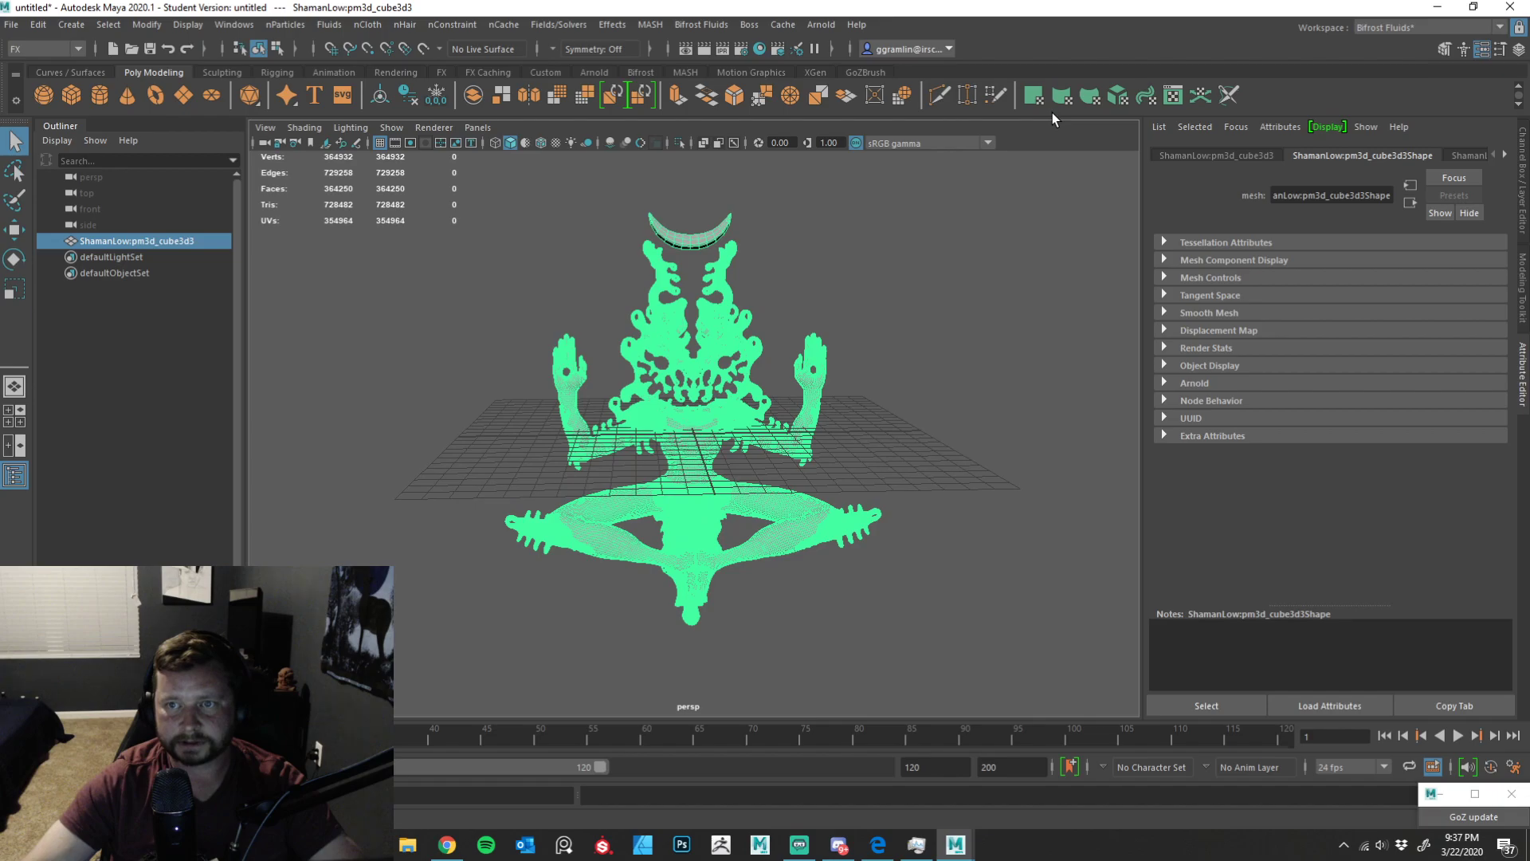
left_click(1172, 95)
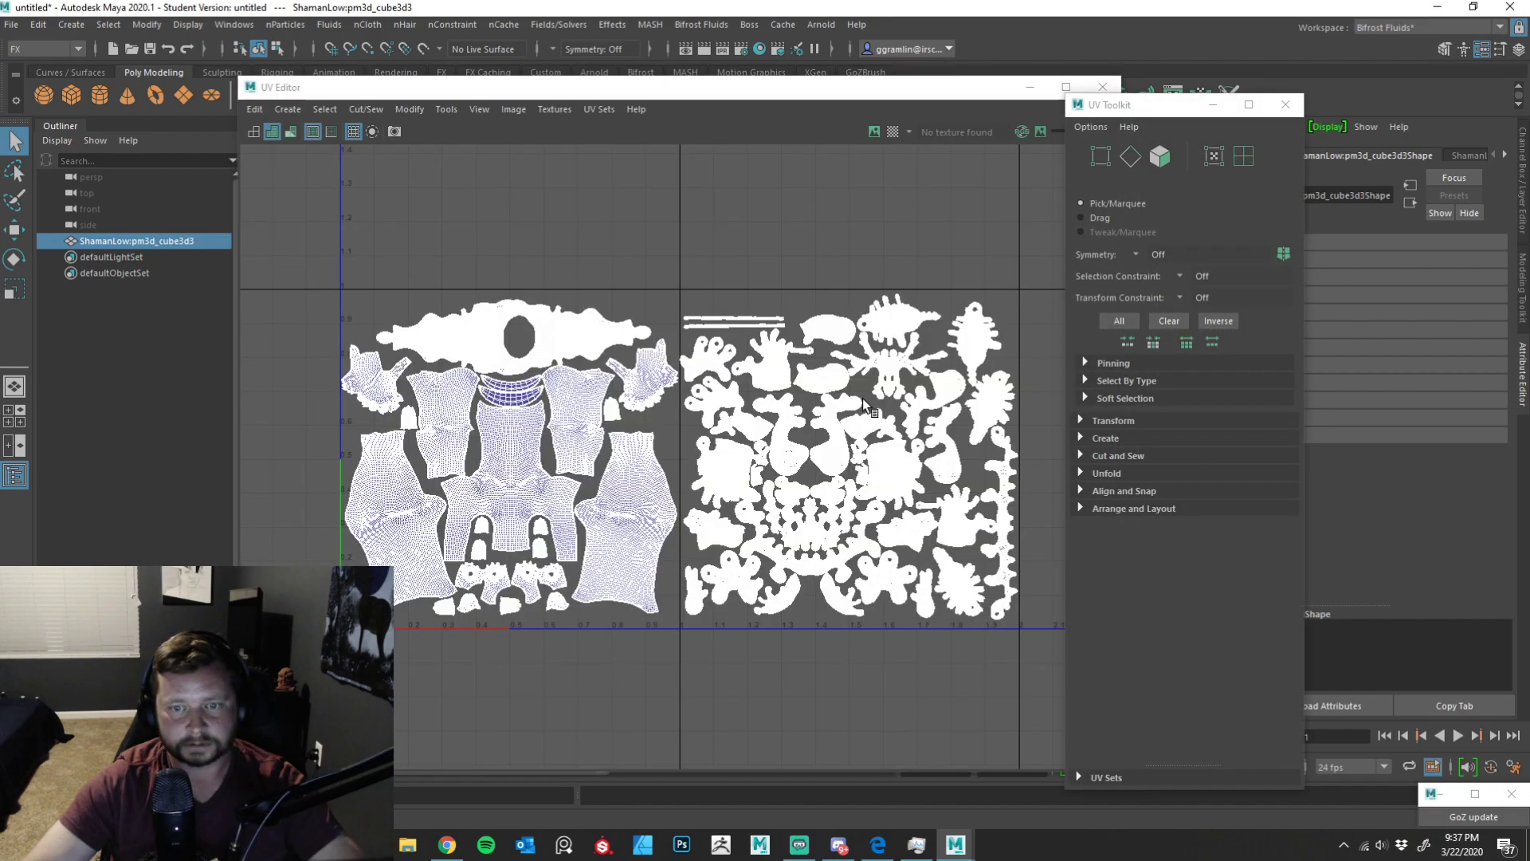
left_click(869, 403)
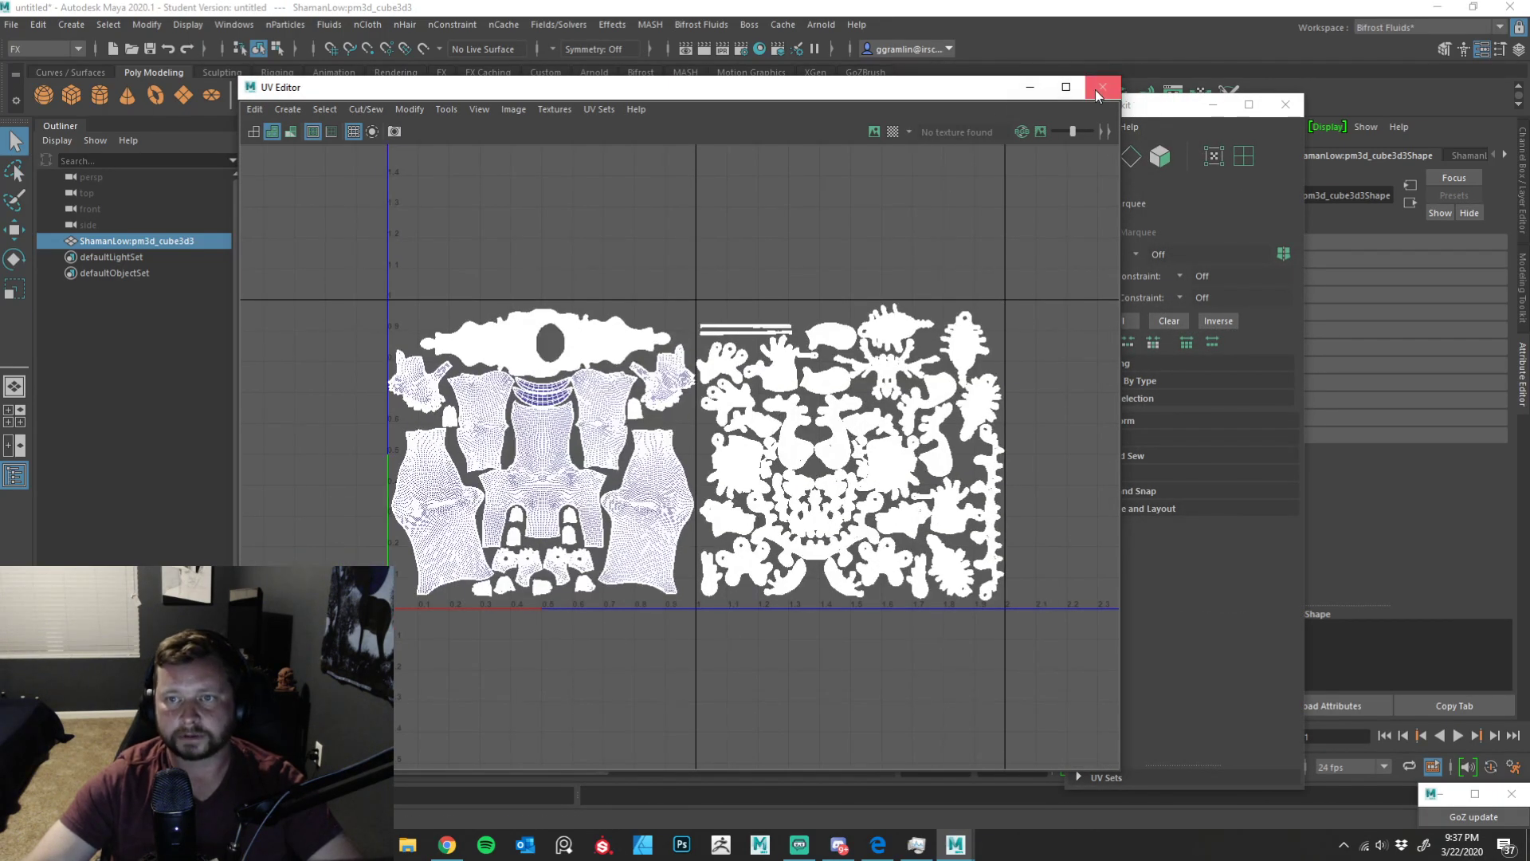
left_click(1104, 87)
left_click(1283, 104)
mouse_move(1029, 311)
left_mouse_down("alt")
mouse_move(861, 420)
mouse_move(648, 428)
mouse_move(836, 416)
mouse_move(781, 502)
mouse_move(801, 500)
left_mouse_up("alt")
left_click(910, 395)
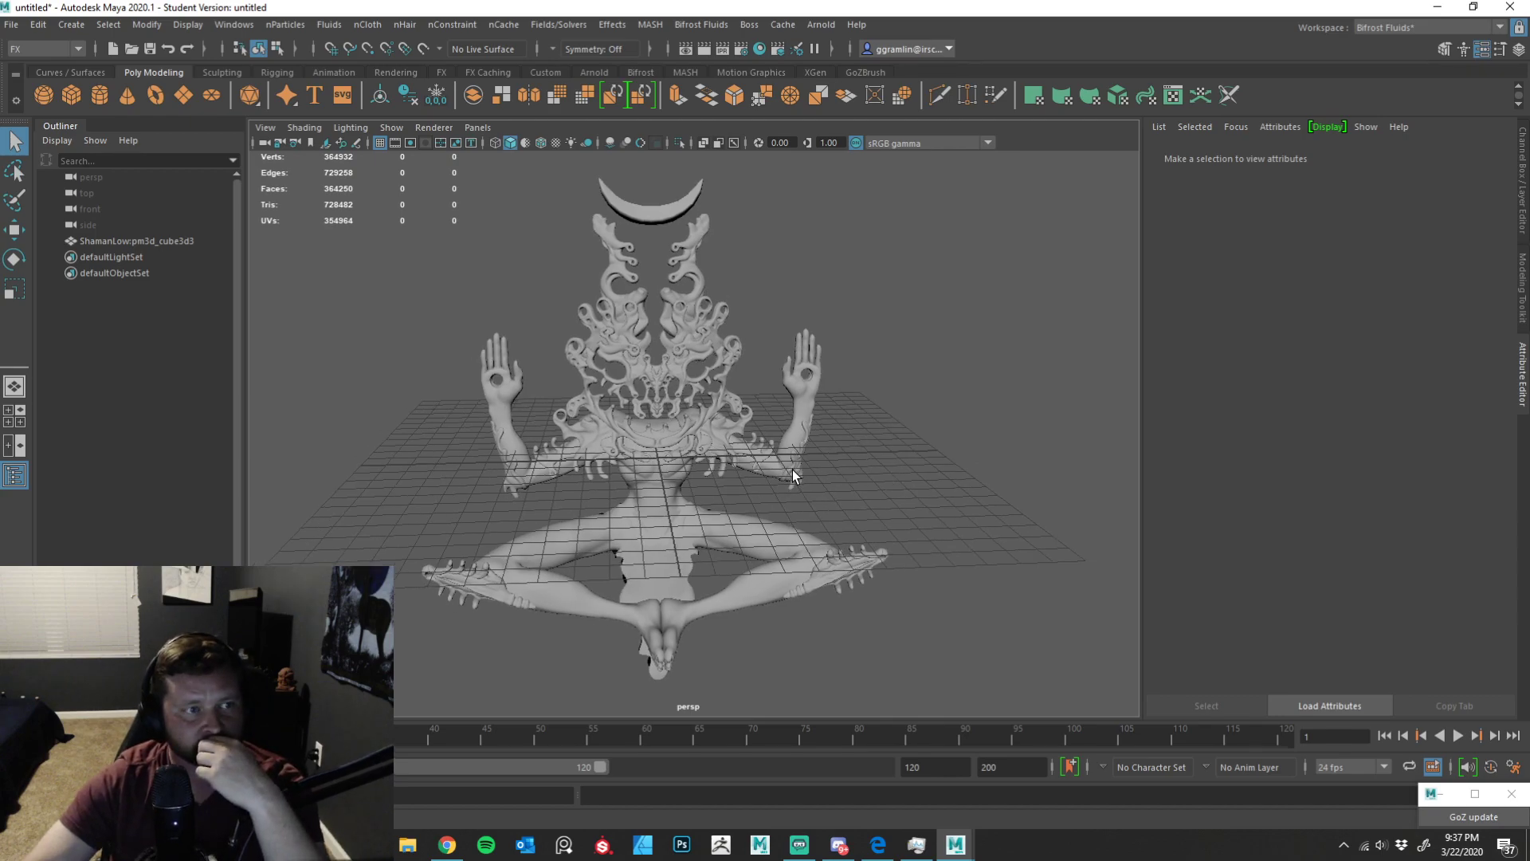
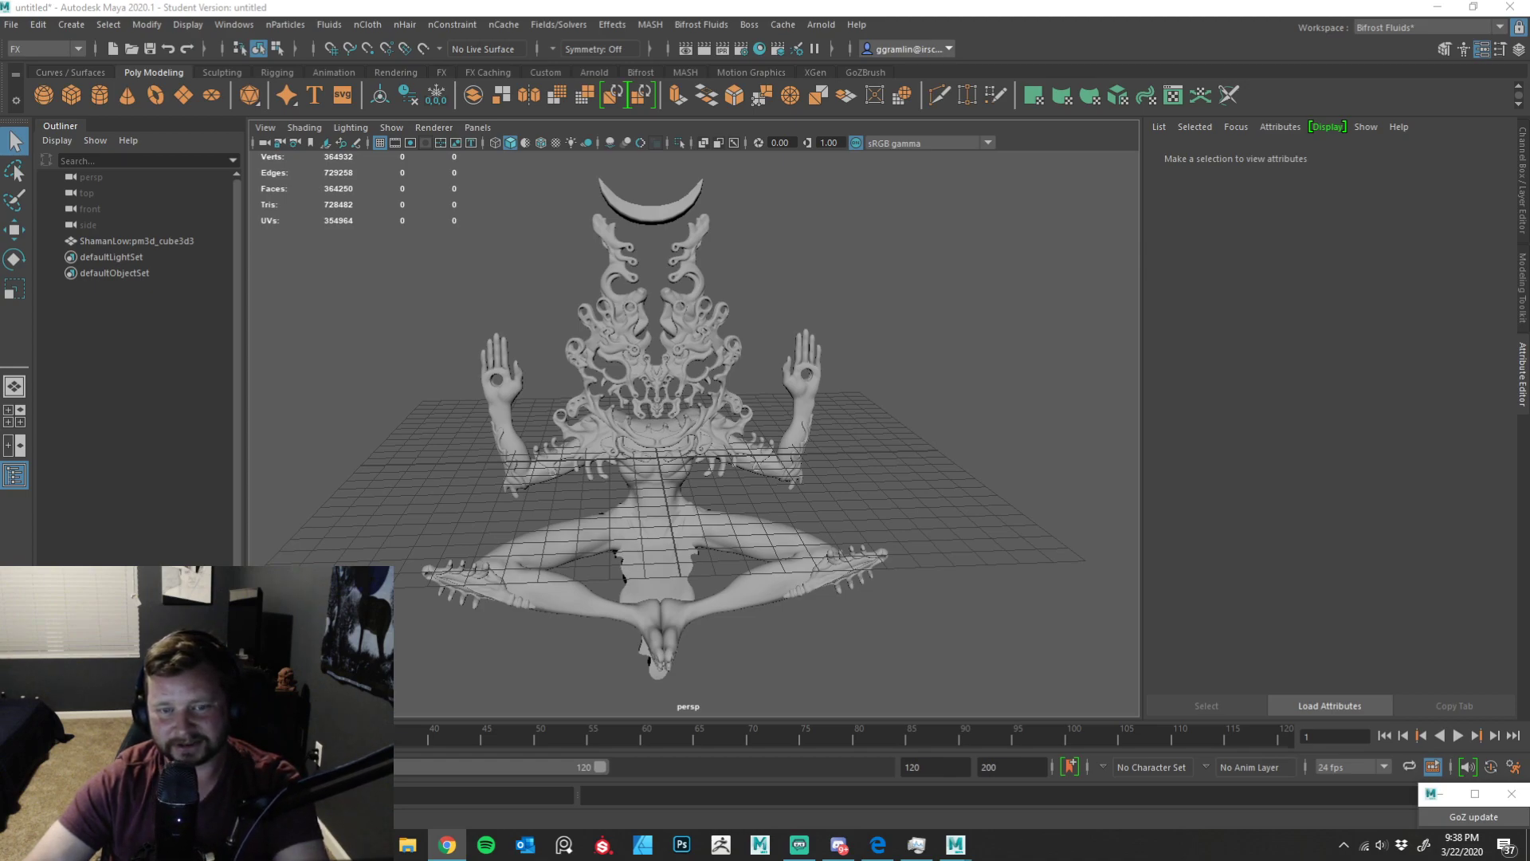
- Close the GoZ update window and select the Shaman mesh
left_click(1511, 794)
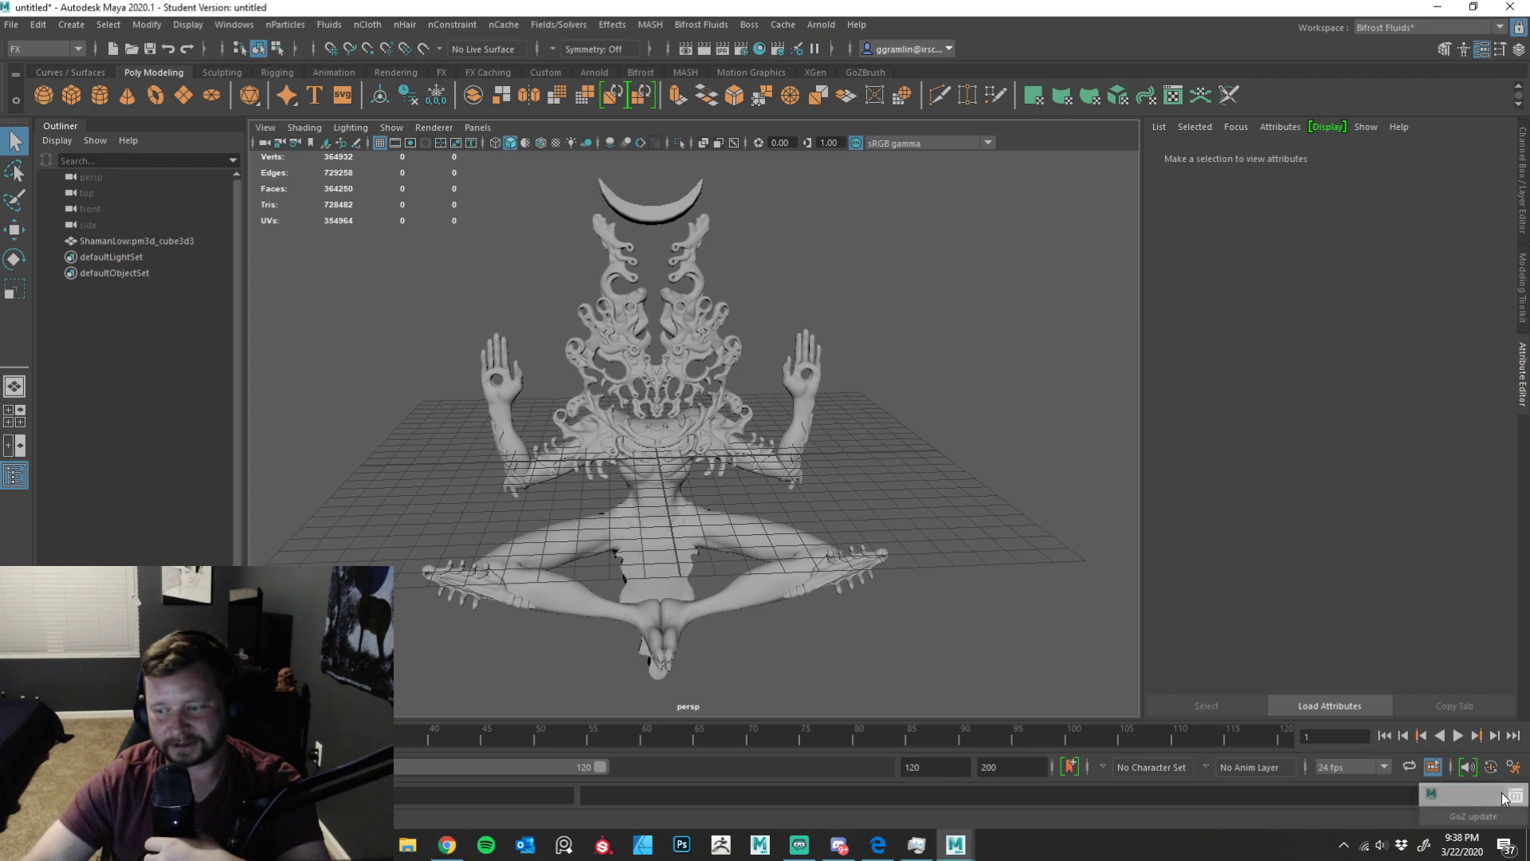
left_click(826, 580)
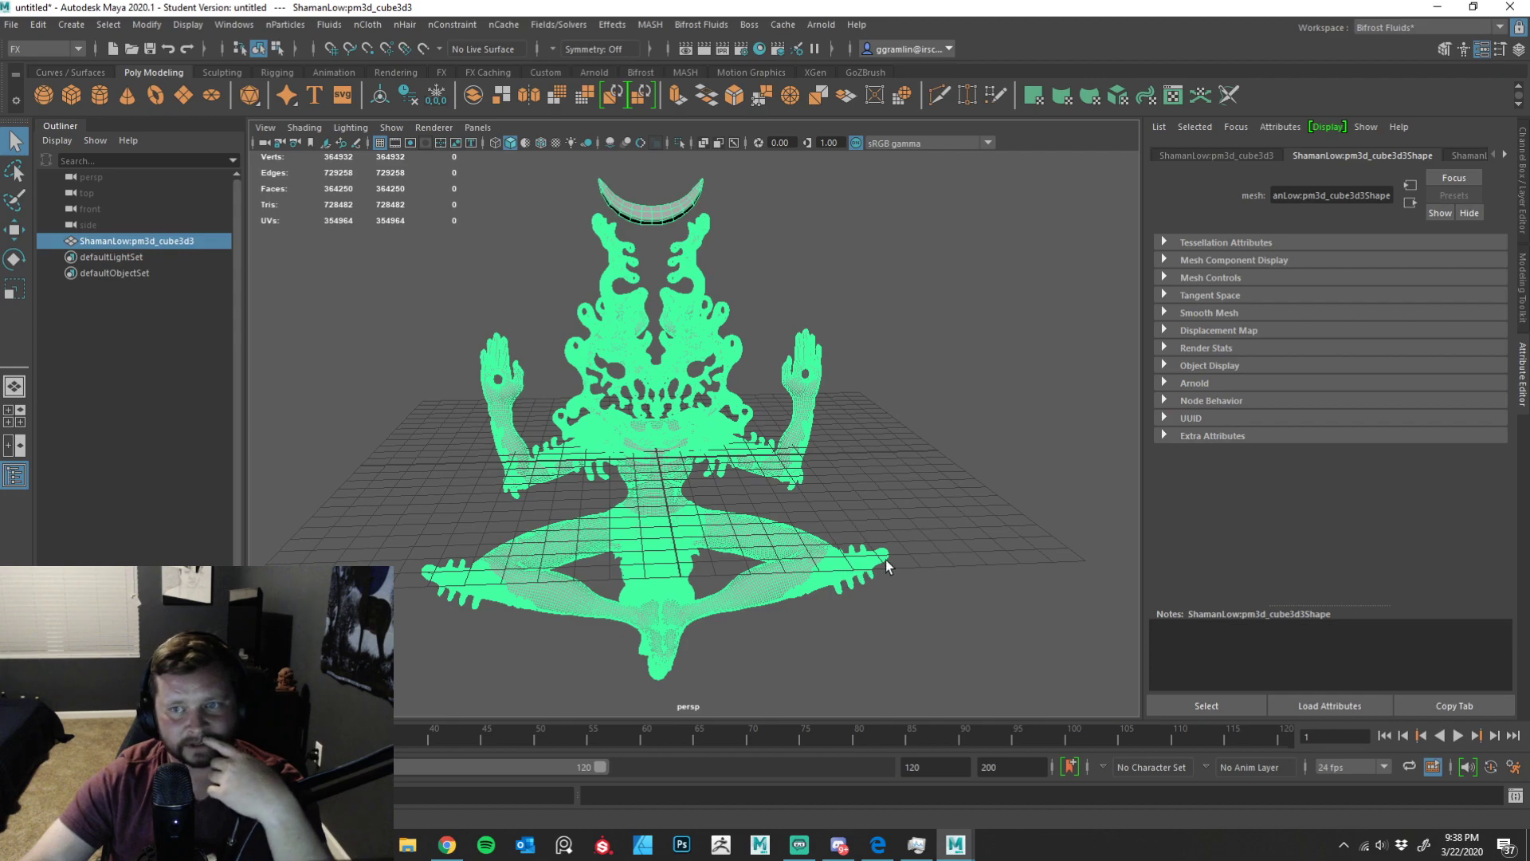
left_click(1015, 409)
left_click(813, 331)
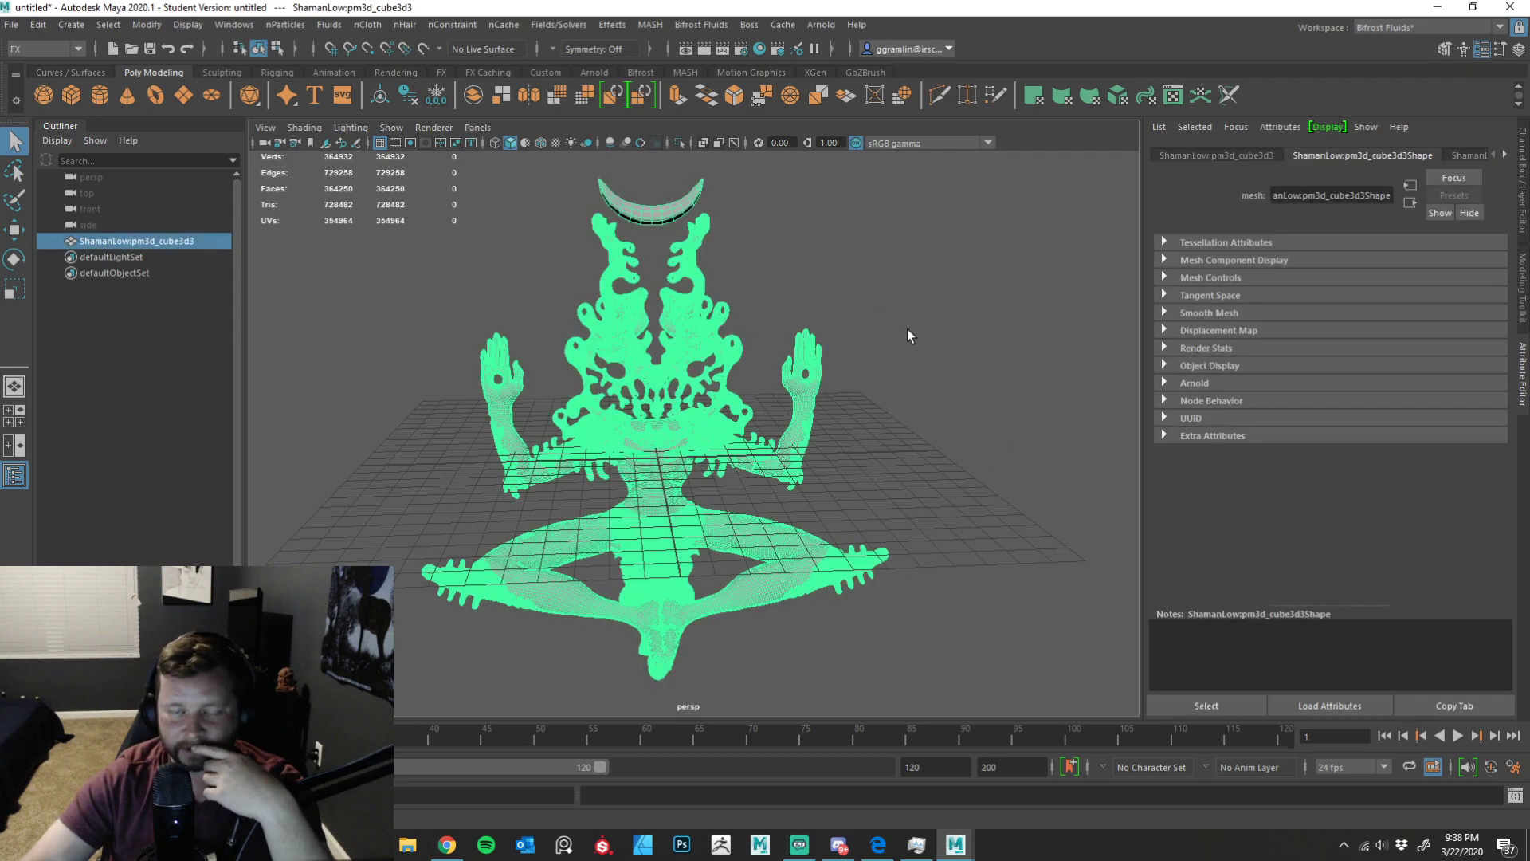
- Assign a new Maya Standard Surface material to the selected Shaman mesh
left_click_drag(907, 415, 659, 492, "alt")
right_click_drag(635, 471, 657, 759)
left_click(547, 417)
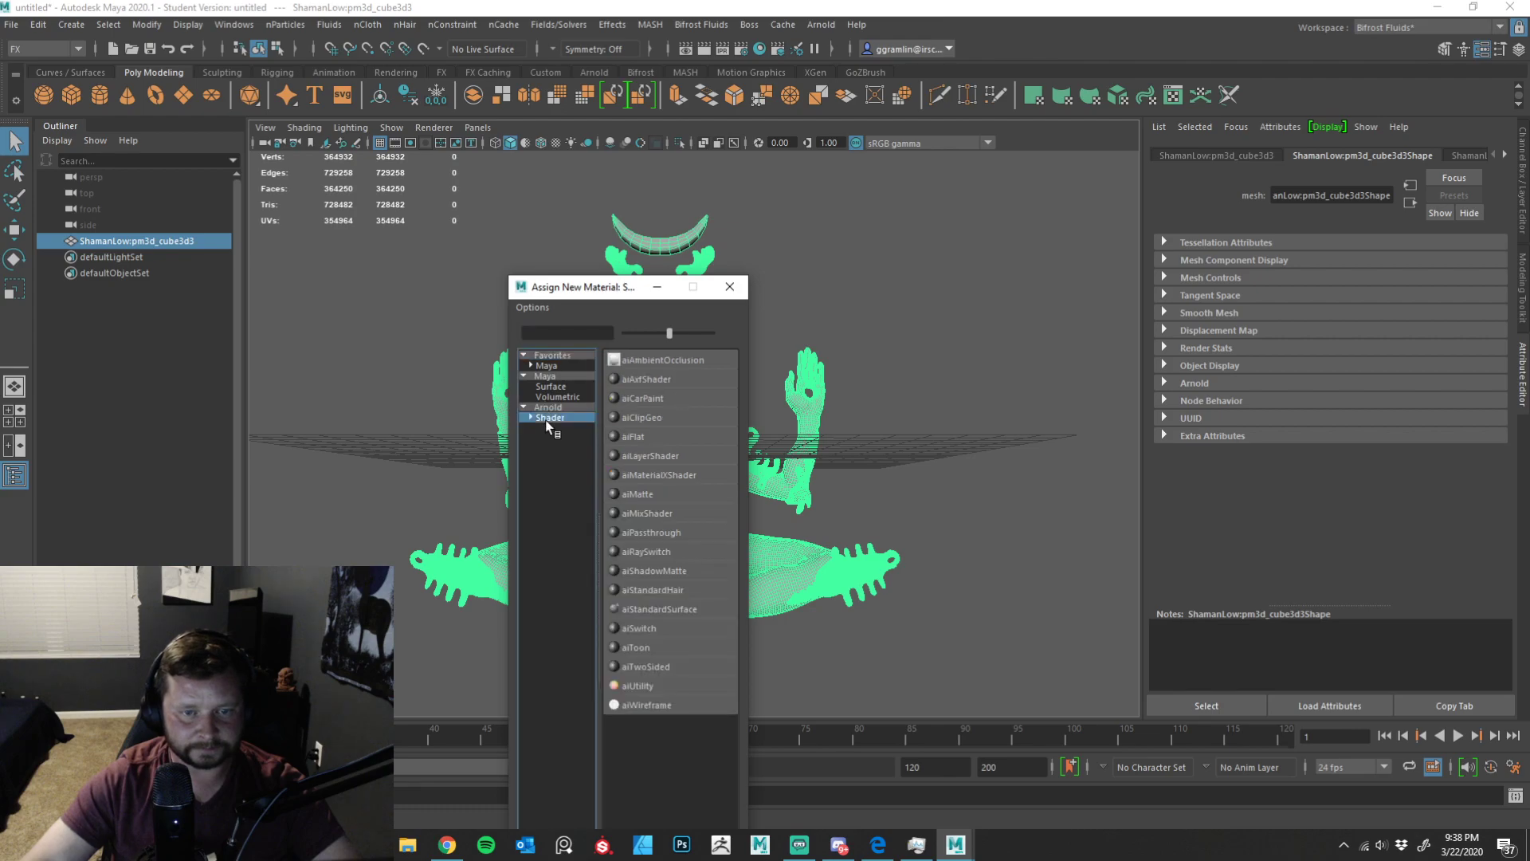
left_click_drag(599, 290, 577, 141)
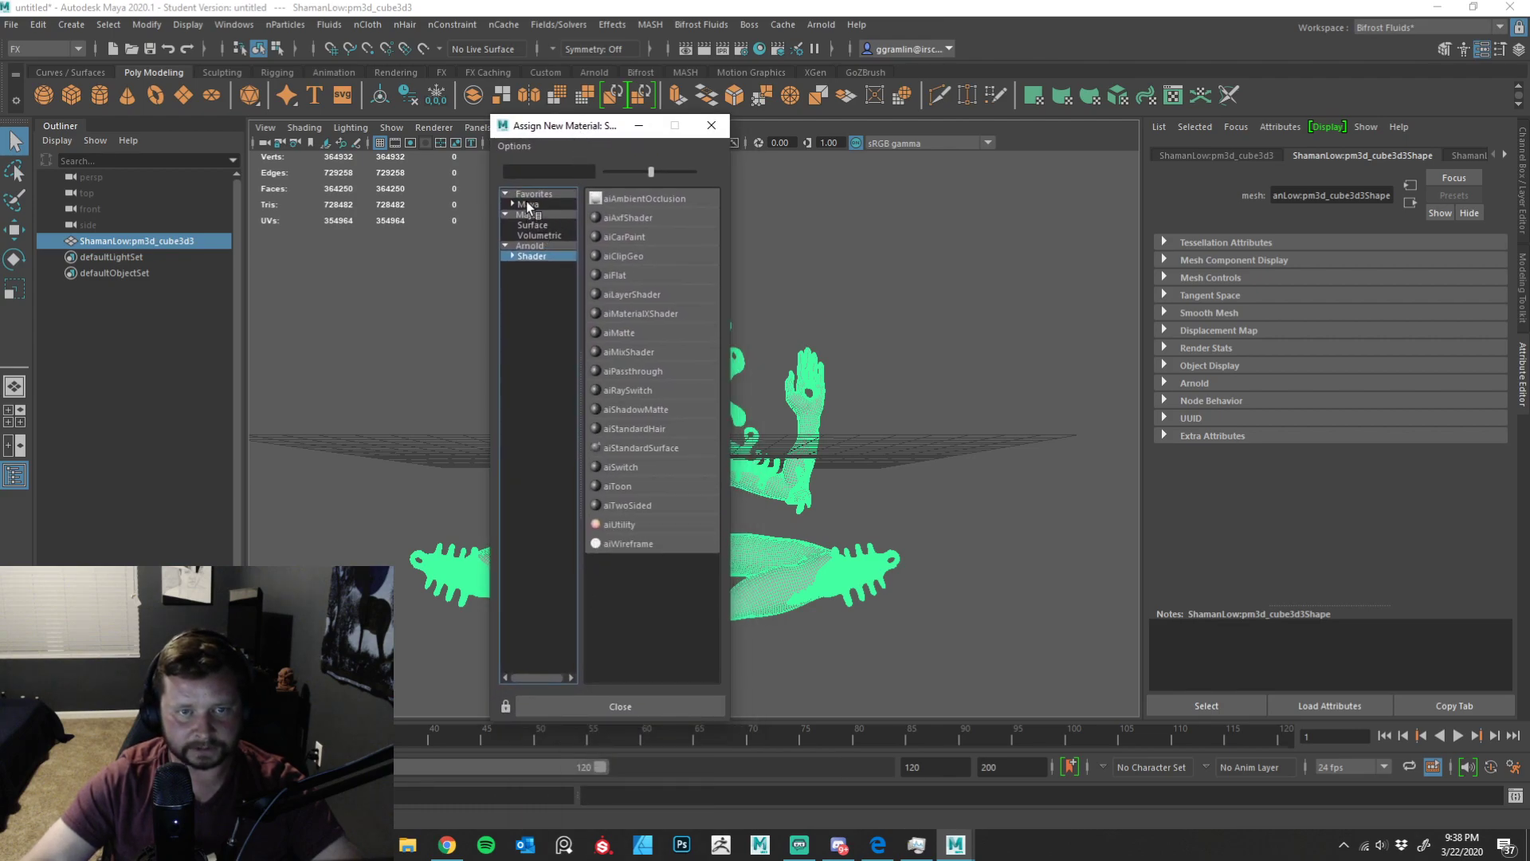
left_click(530, 225)
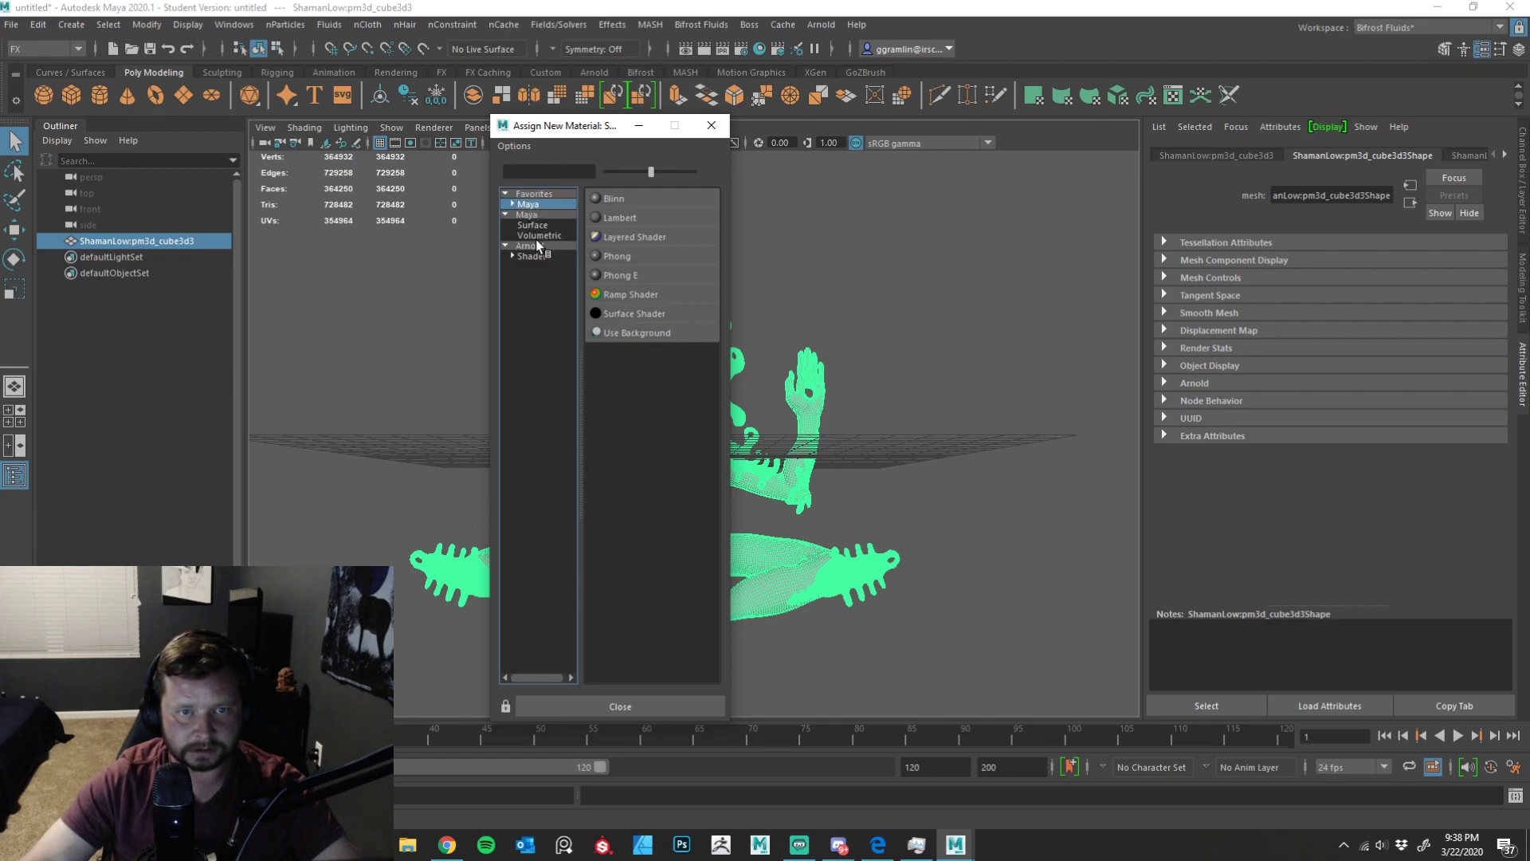
left_click(539, 226)
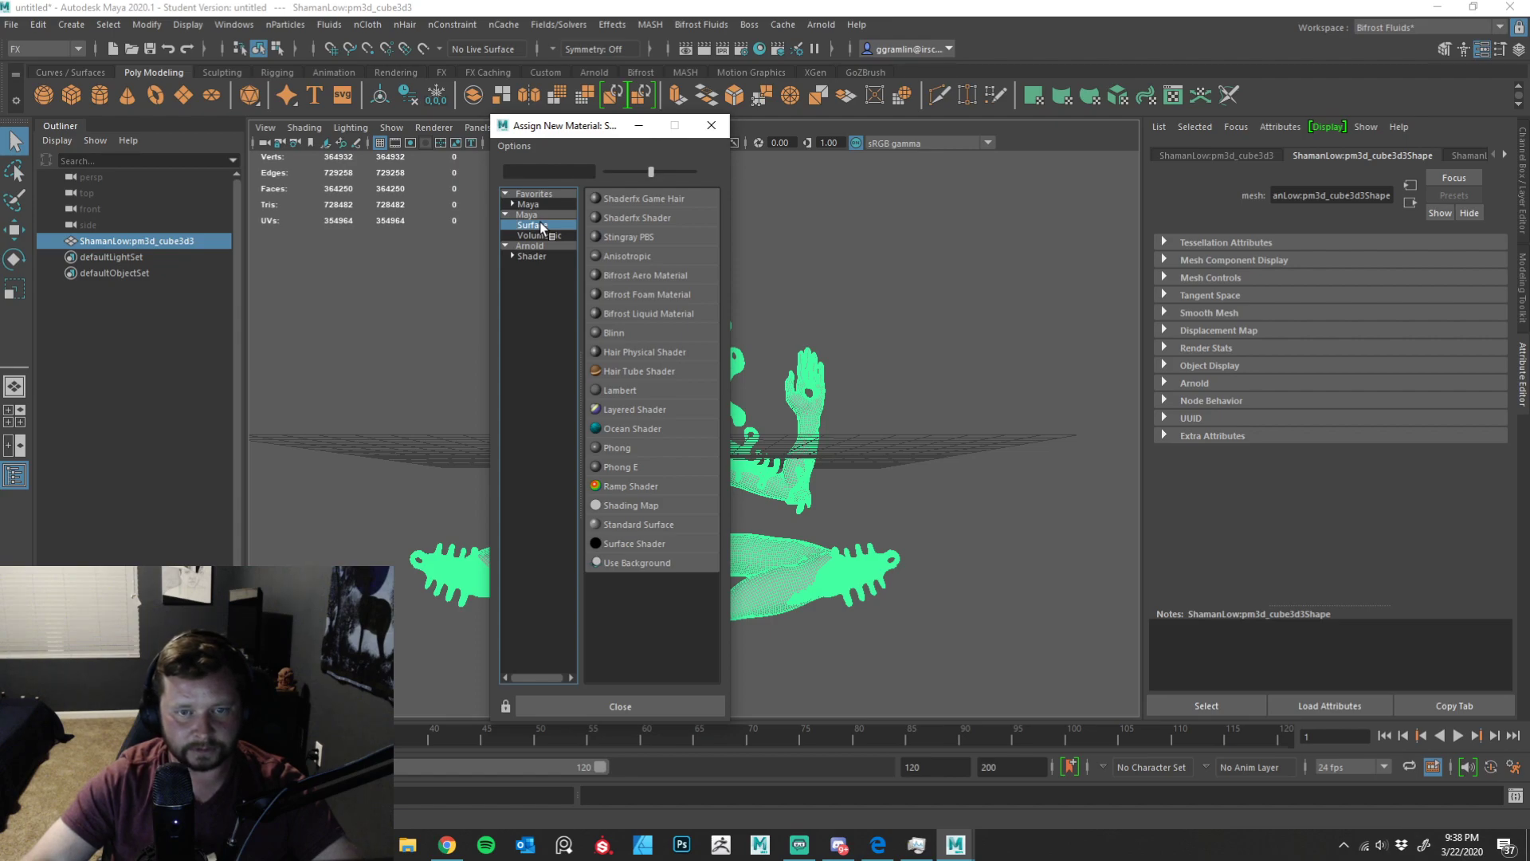
left_click(533, 255)
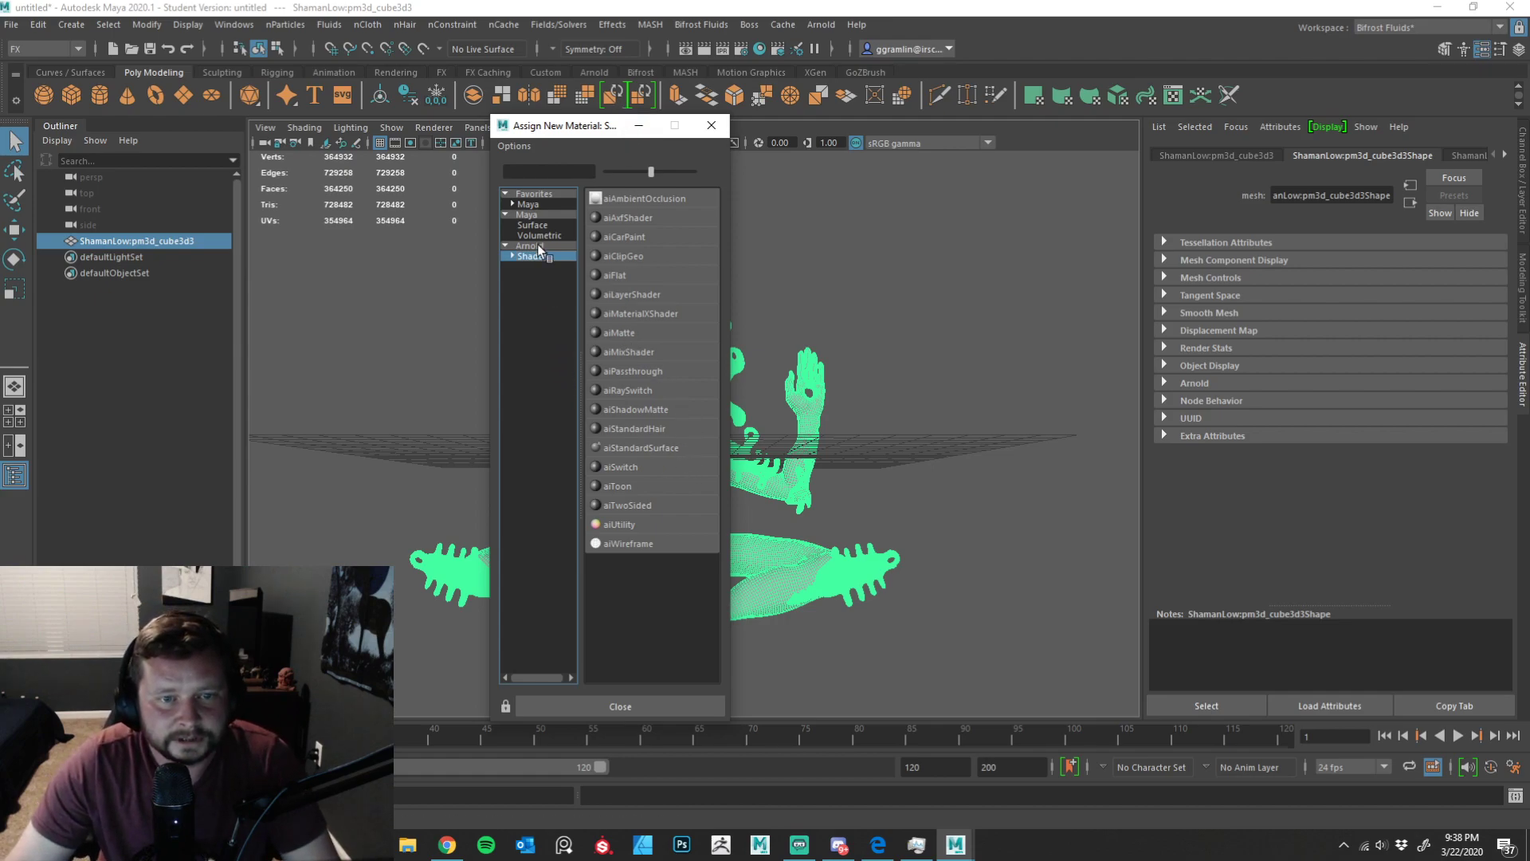
left_click(546, 215)
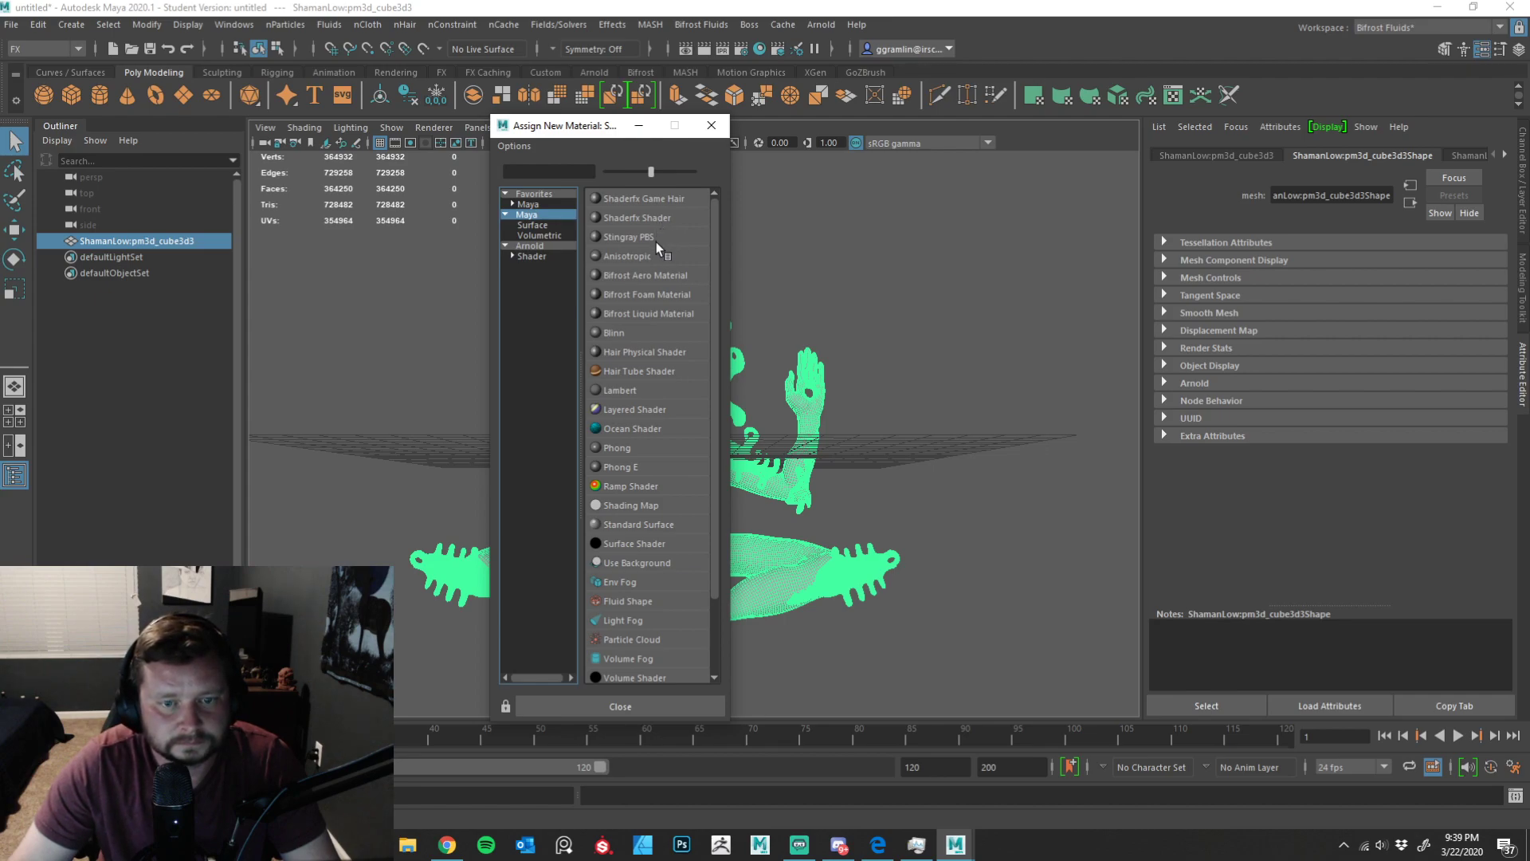
scroll(656, 243, "down", 2)
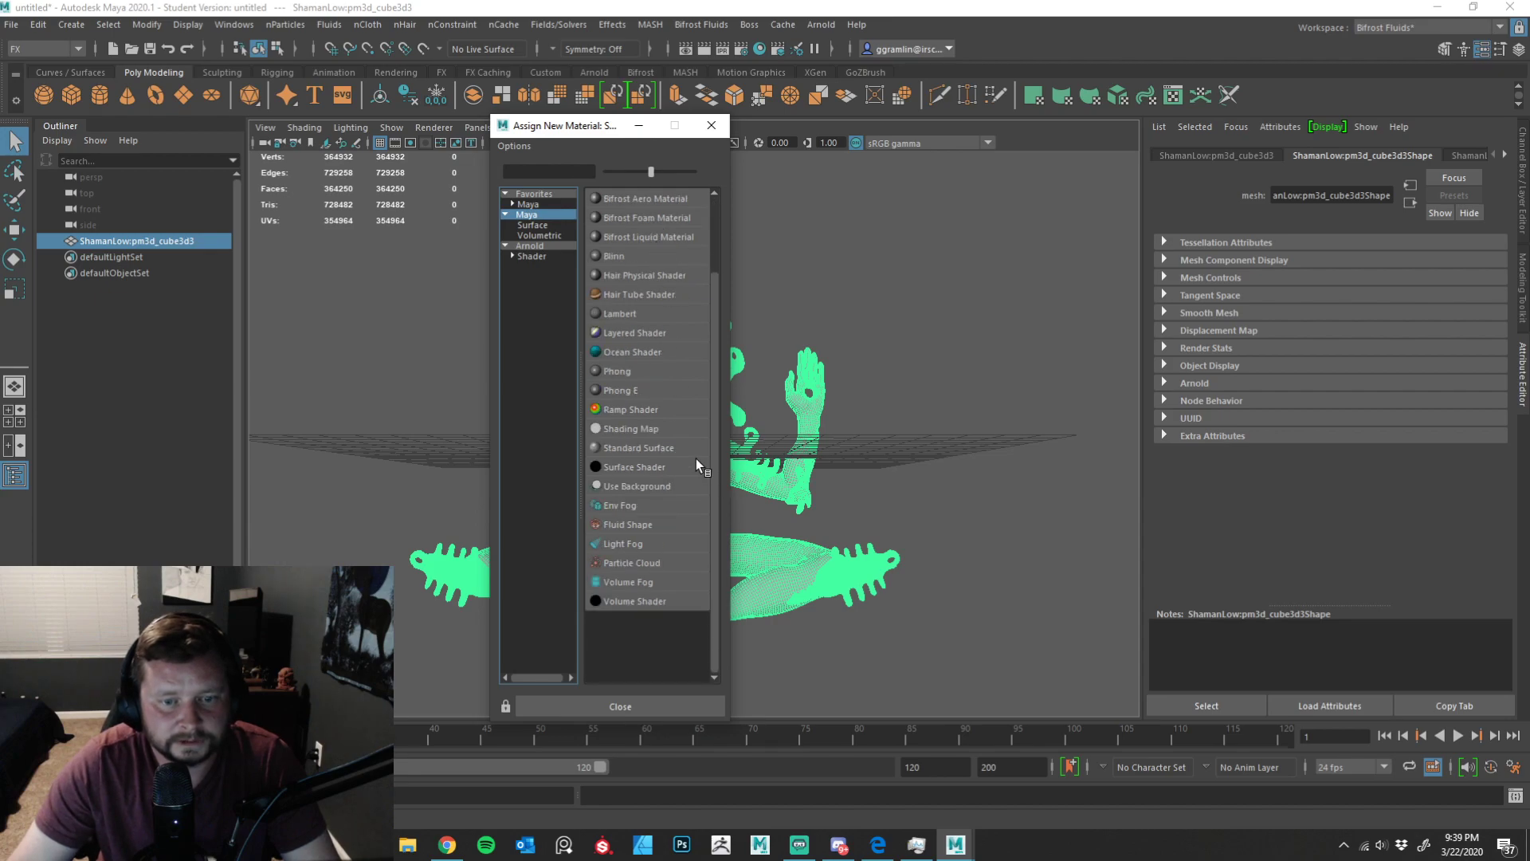
left_click(673, 447)
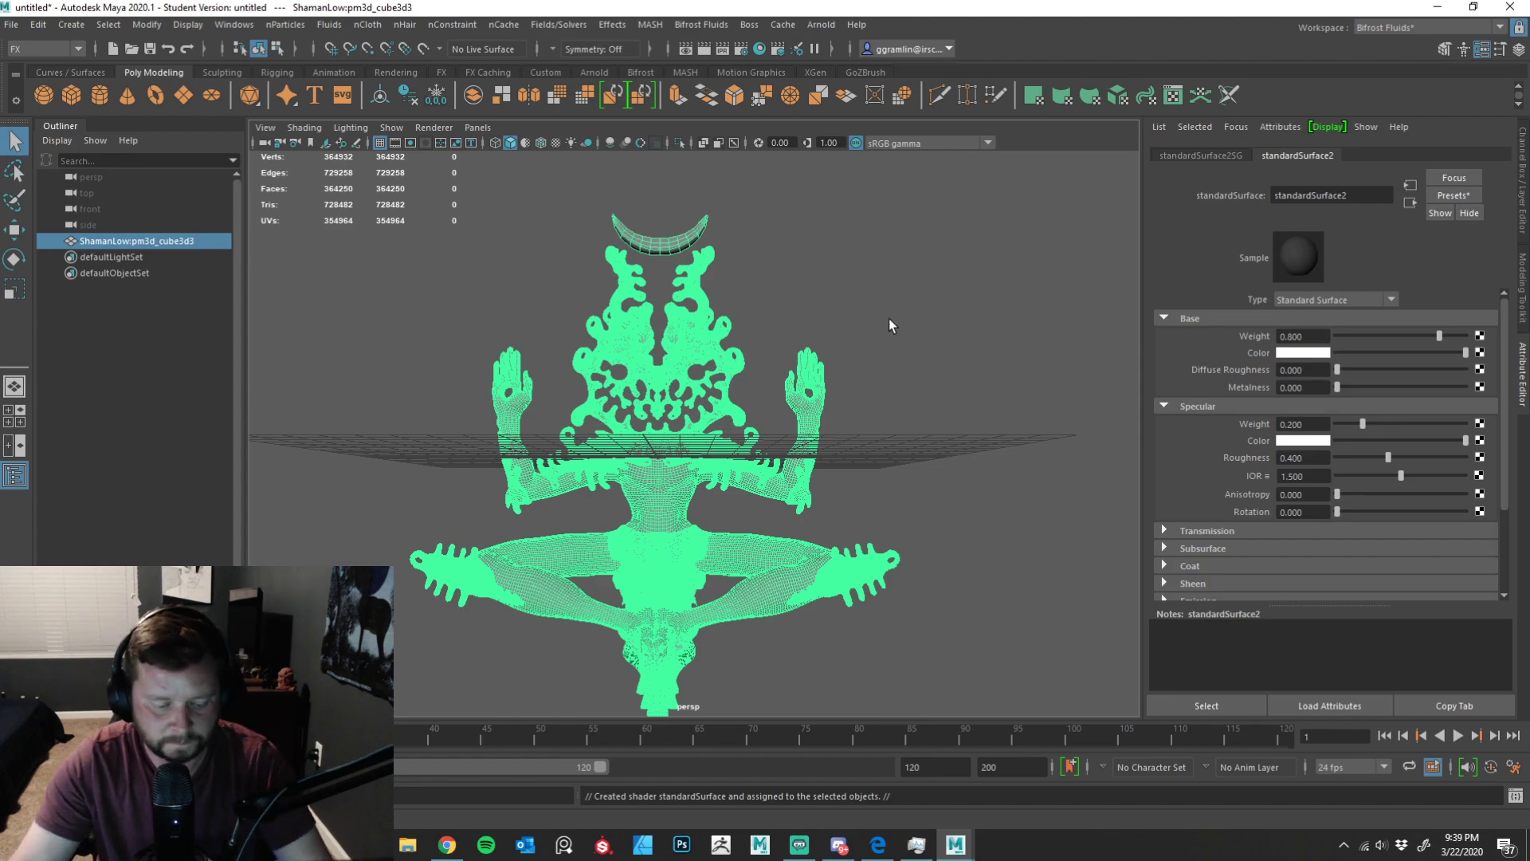
- Hide the viewport grid and deselect the Shaman mesh to show it shaded
left_click_drag(757, 365, 763, 389, "alt")
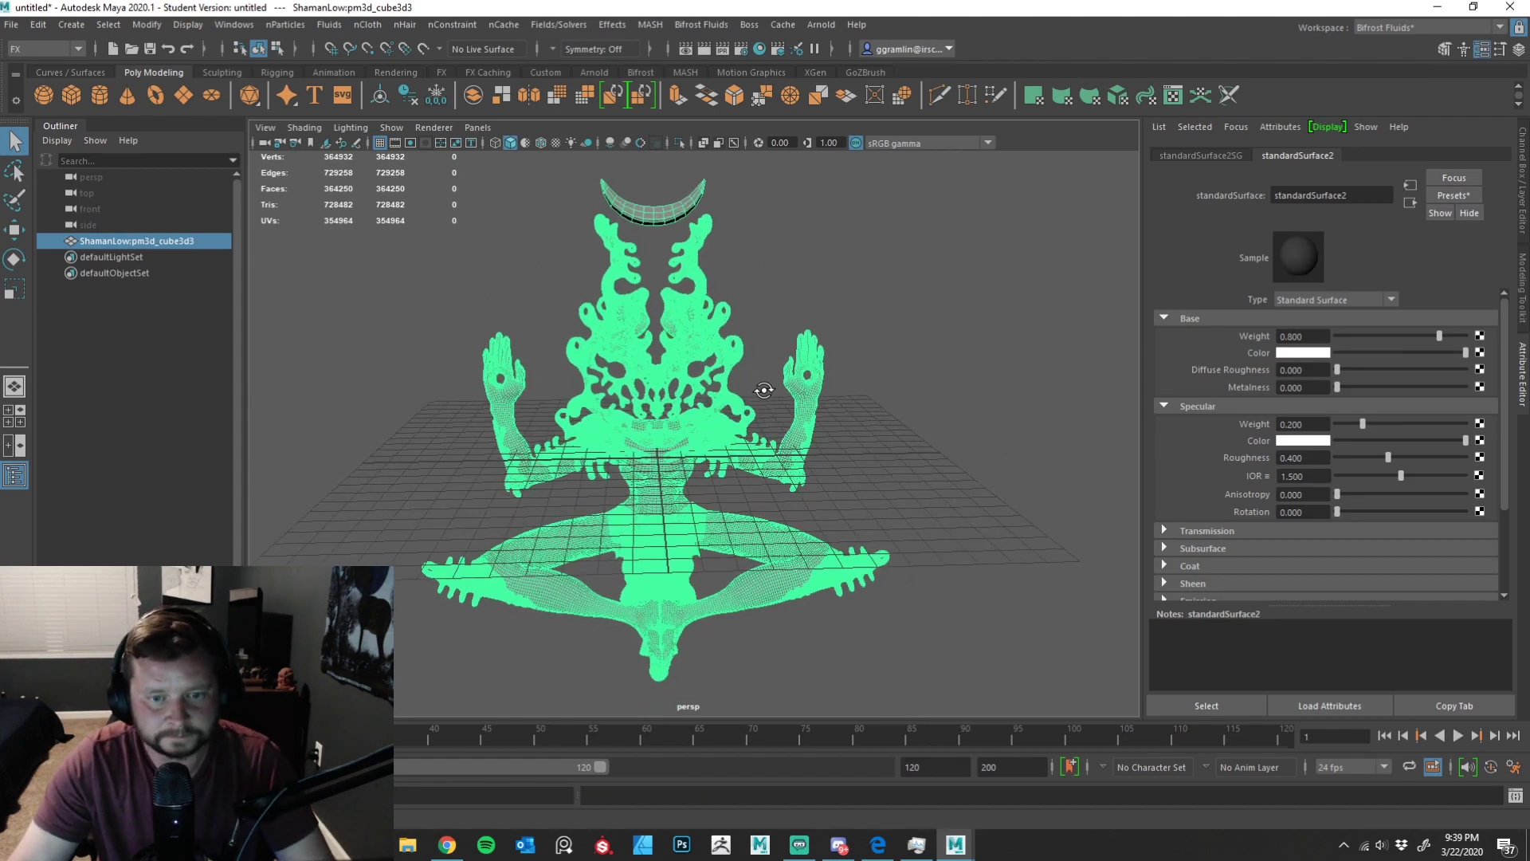
left_click(379, 142)
scroll(915, 462, "up", 5)
left_click_drag(934, 484, 806, 438, "alt")
middle_click_drag(806, 437, 811, 506, "alt")
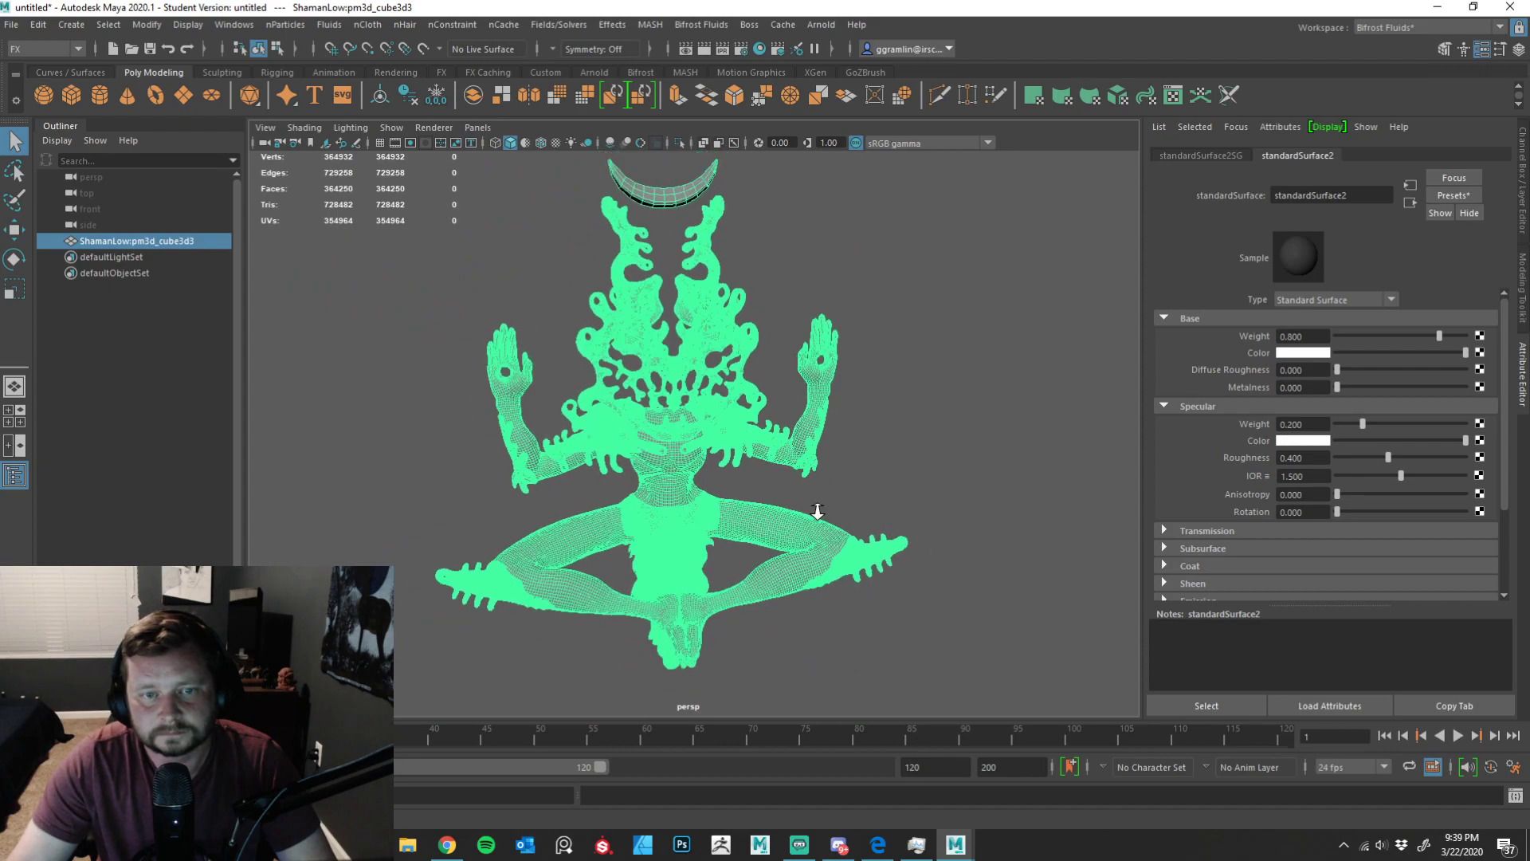
left_click(1004, 478)
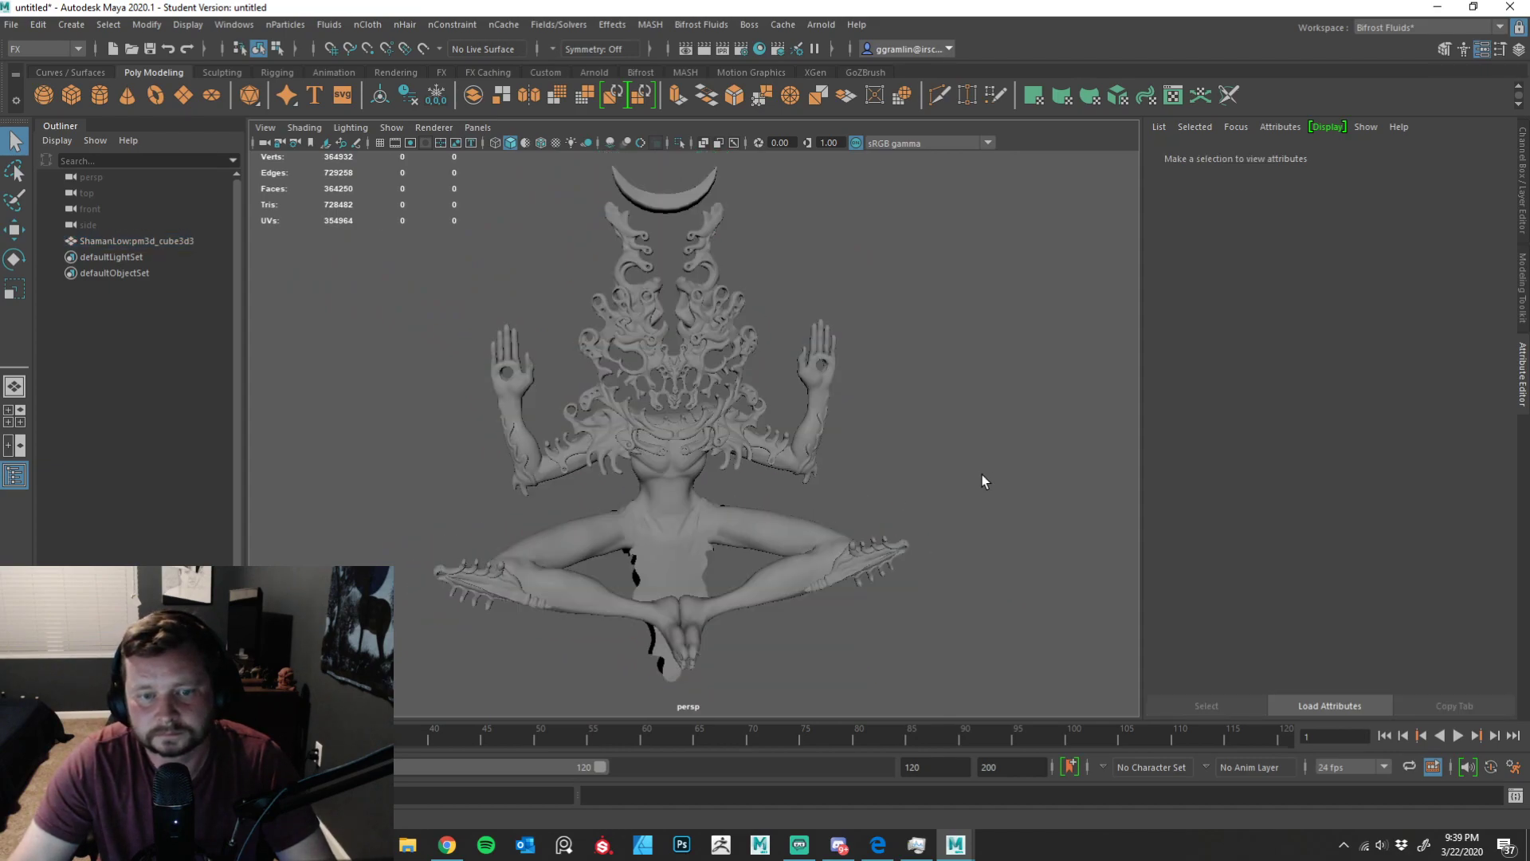
left_click(806, 537)
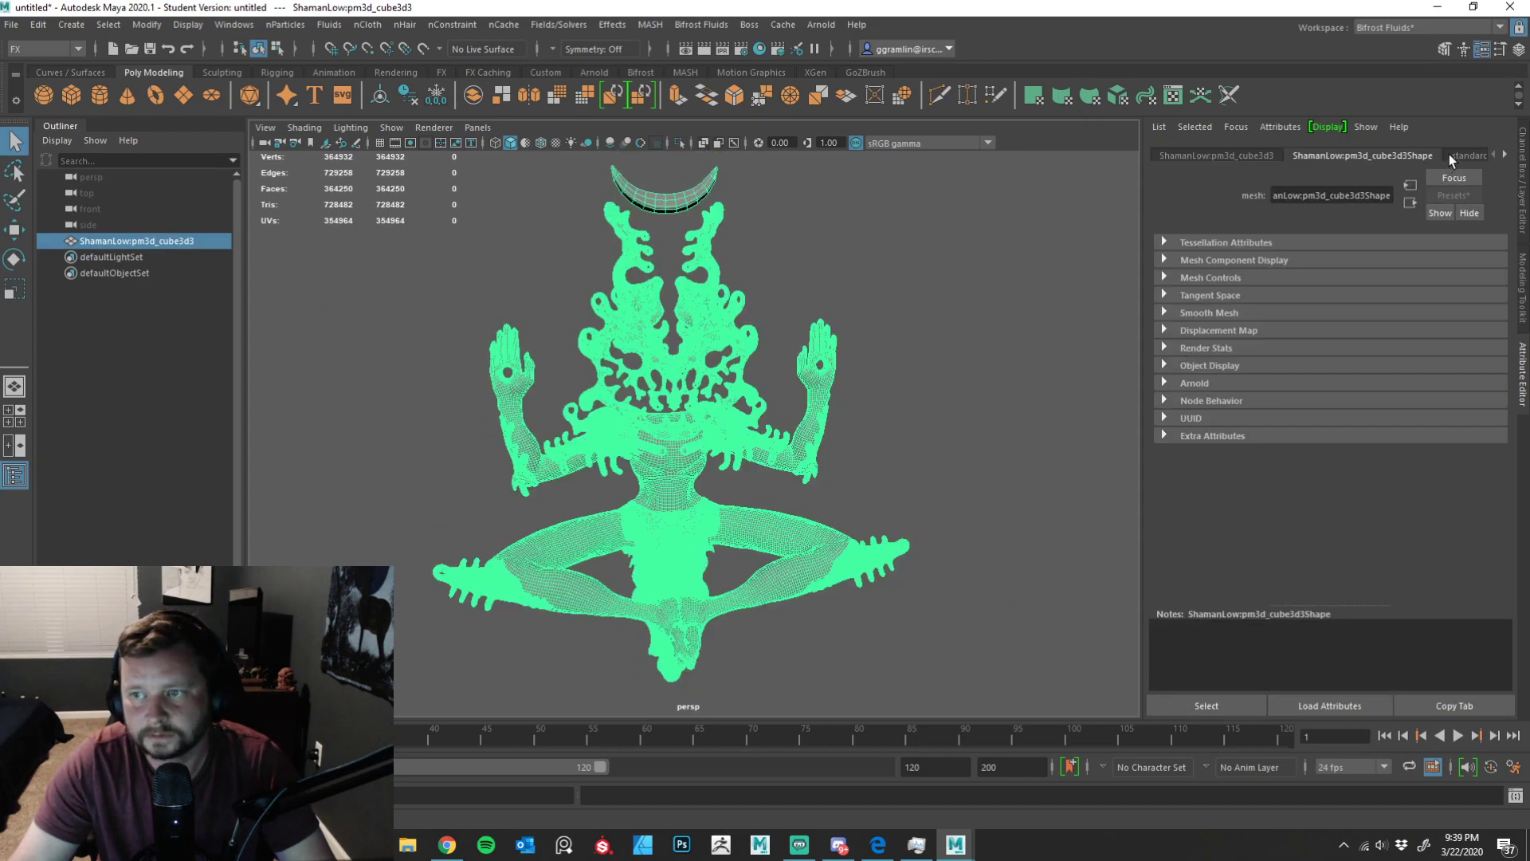
right_click_drag(640, 408, 705, 724)
left_click_drag(992, 606, 993, 555, "alt")
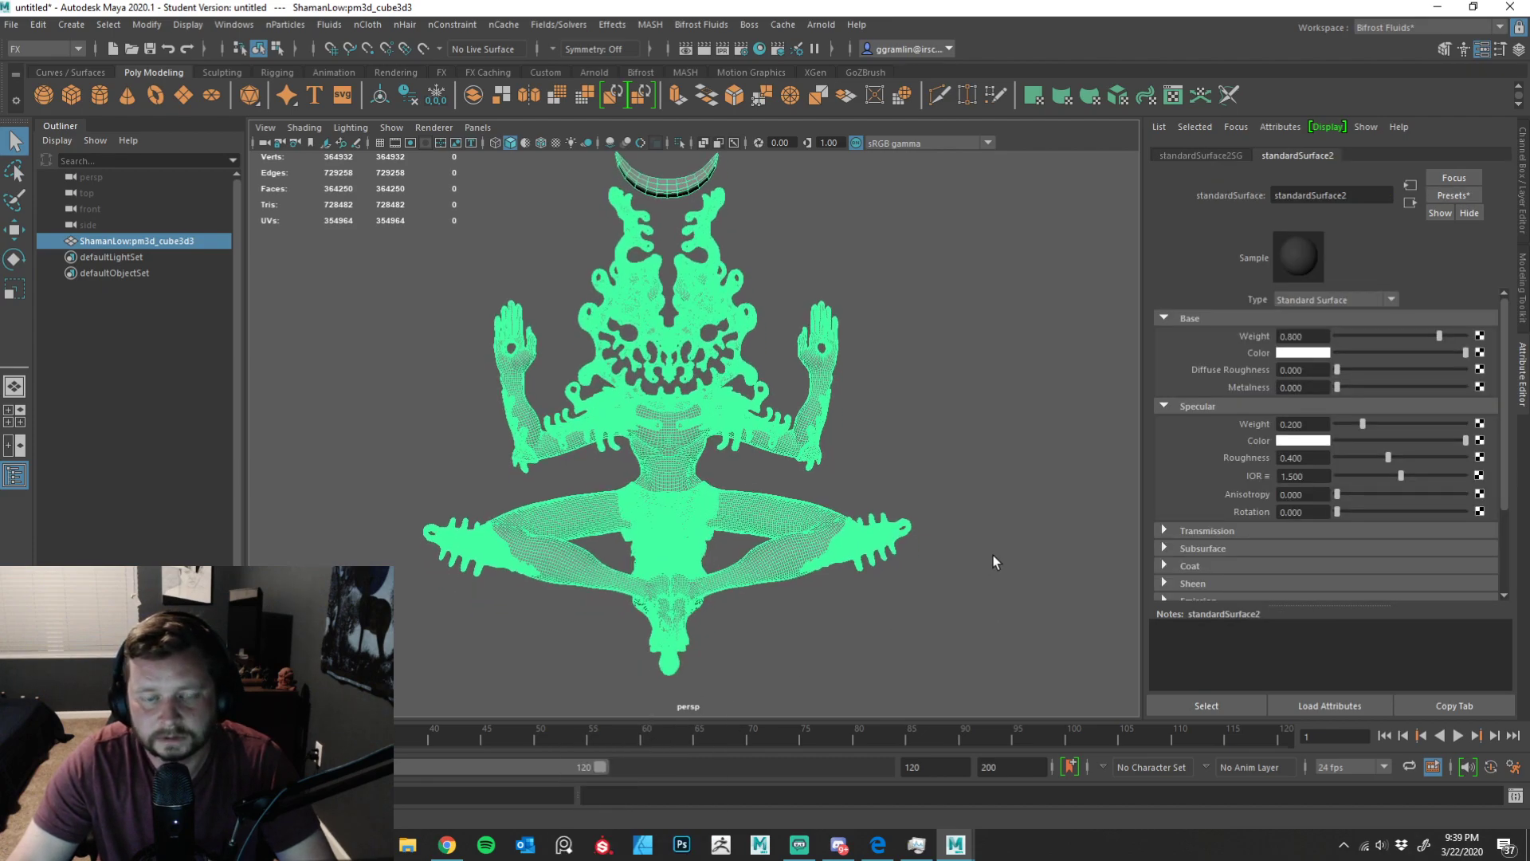
left_click(993, 553)
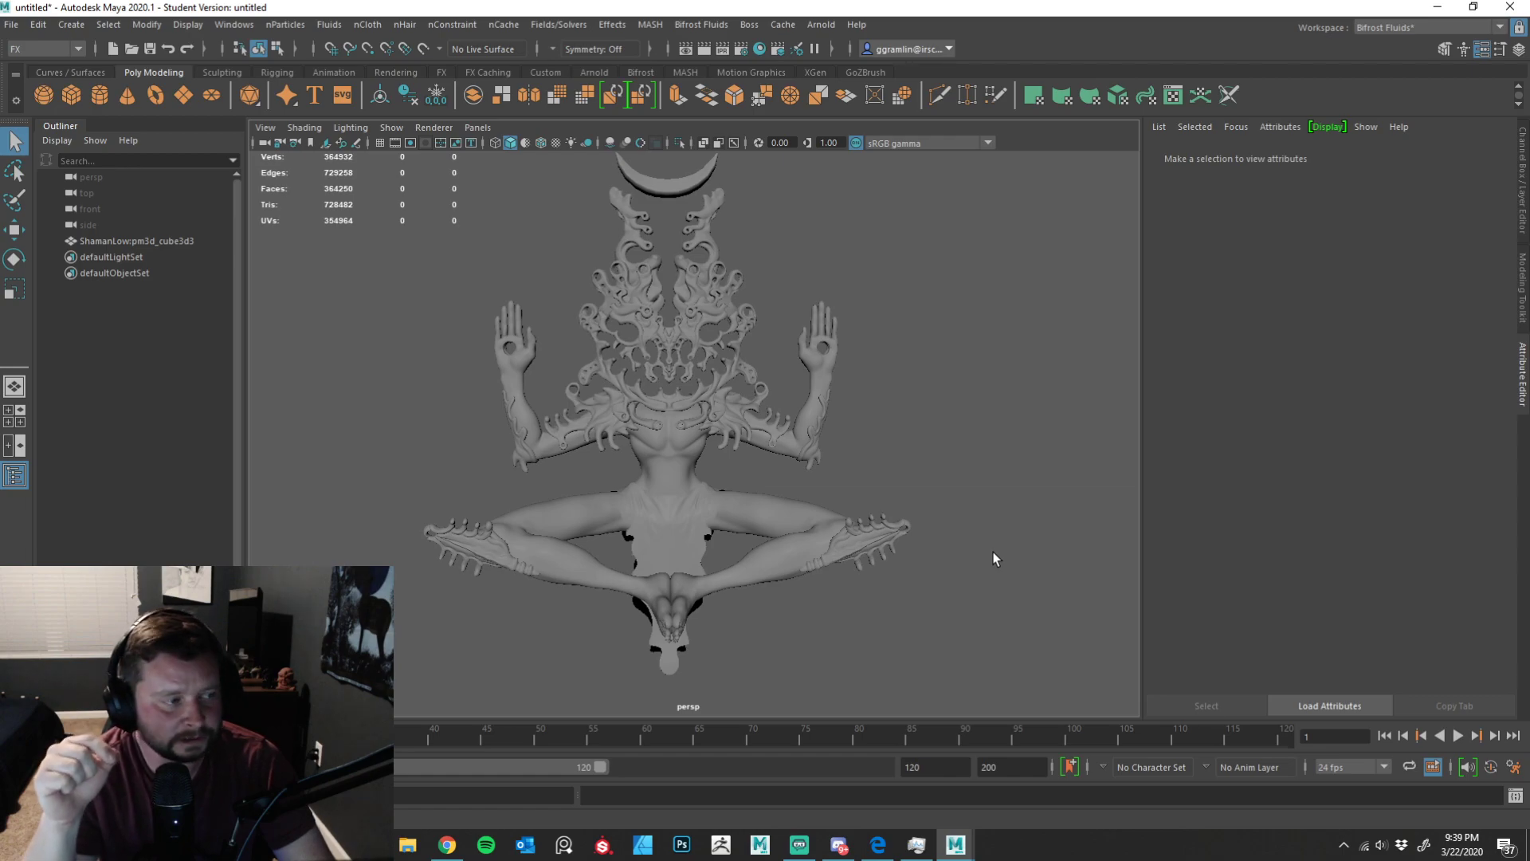
left_click_drag(993, 551, 913, 571, "alt")
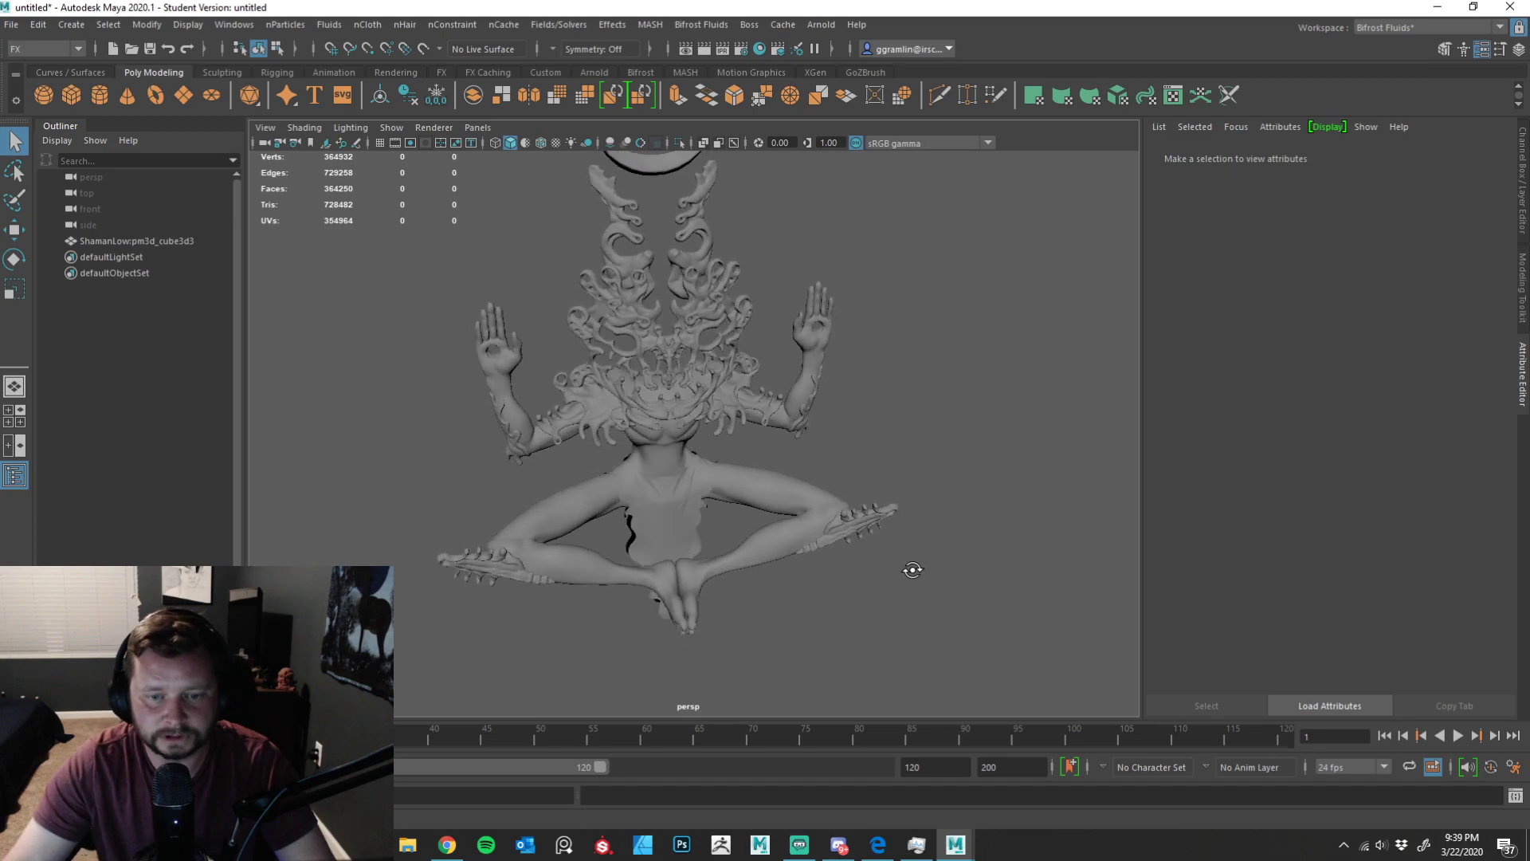
- Select the Shaman mesh and show the Geometry attributes of its Standard Surface material
left_click(758, 509)
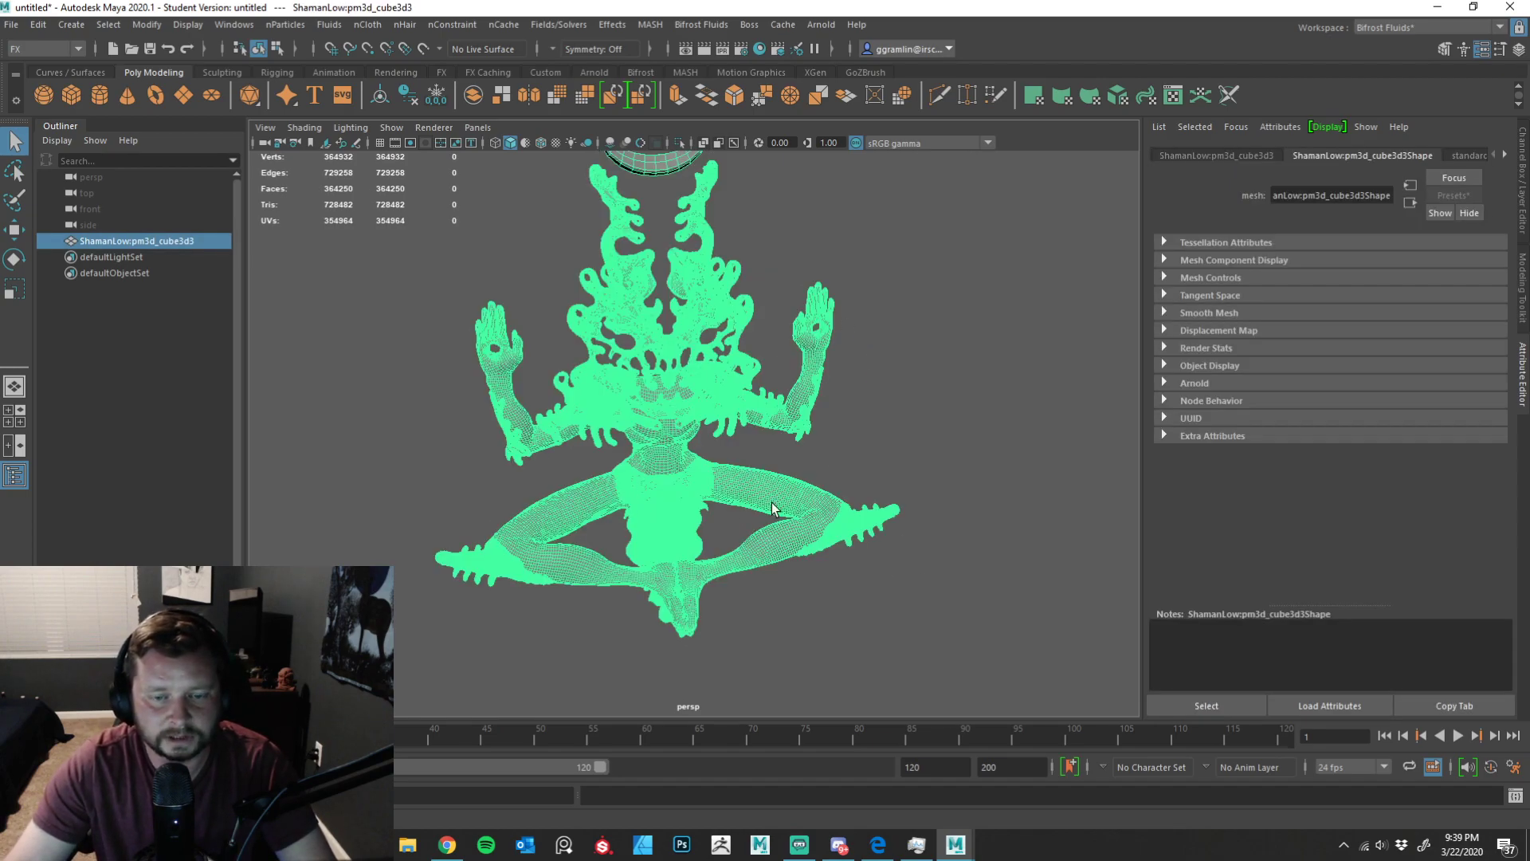
left_click_drag(809, 380, 797, 371, "alt")
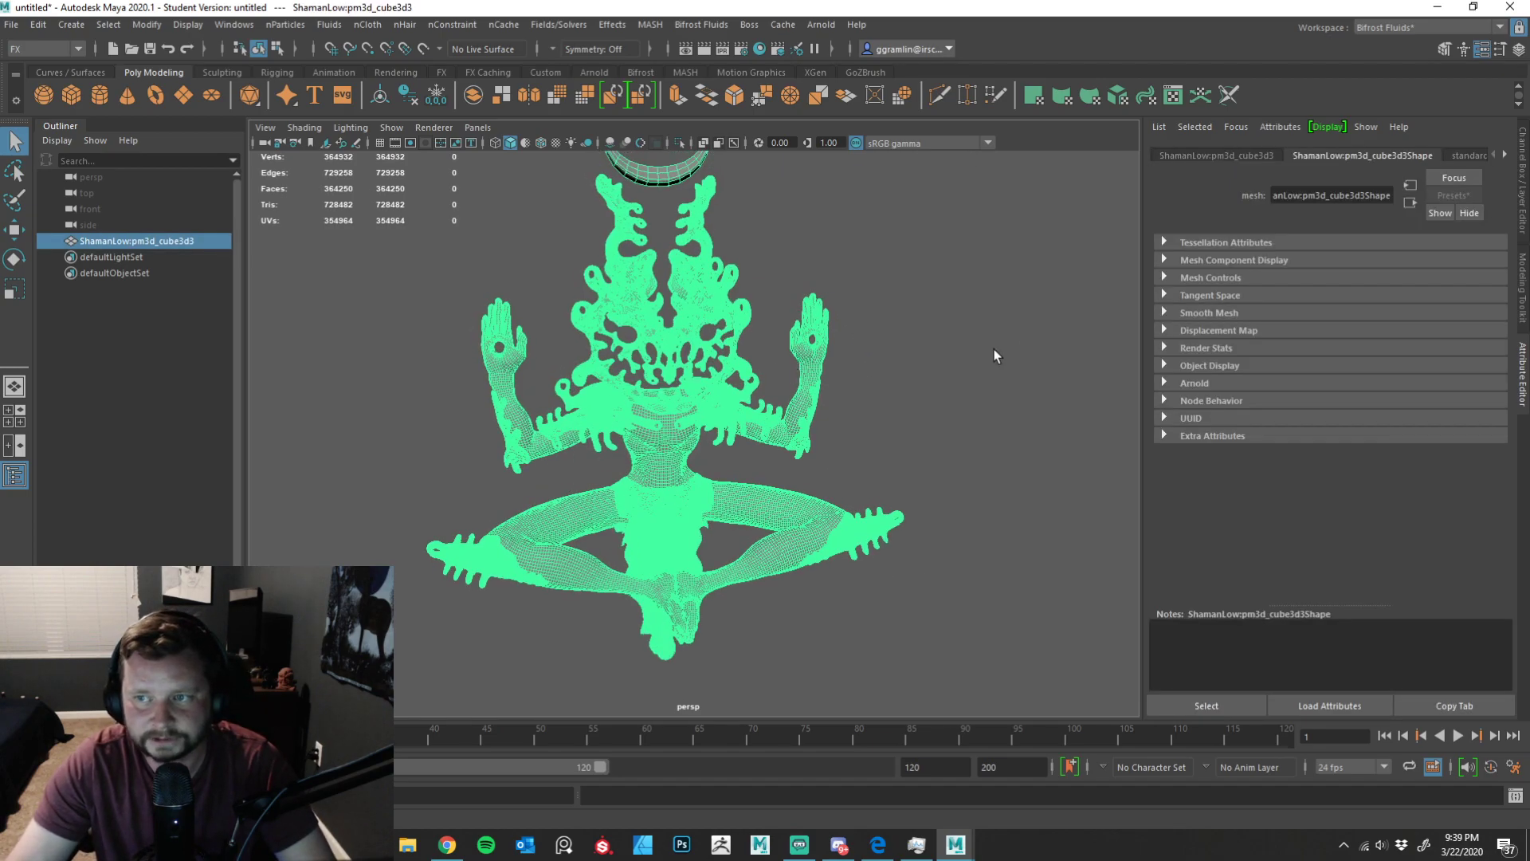
right_click_drag(653, 352, 671, 742)
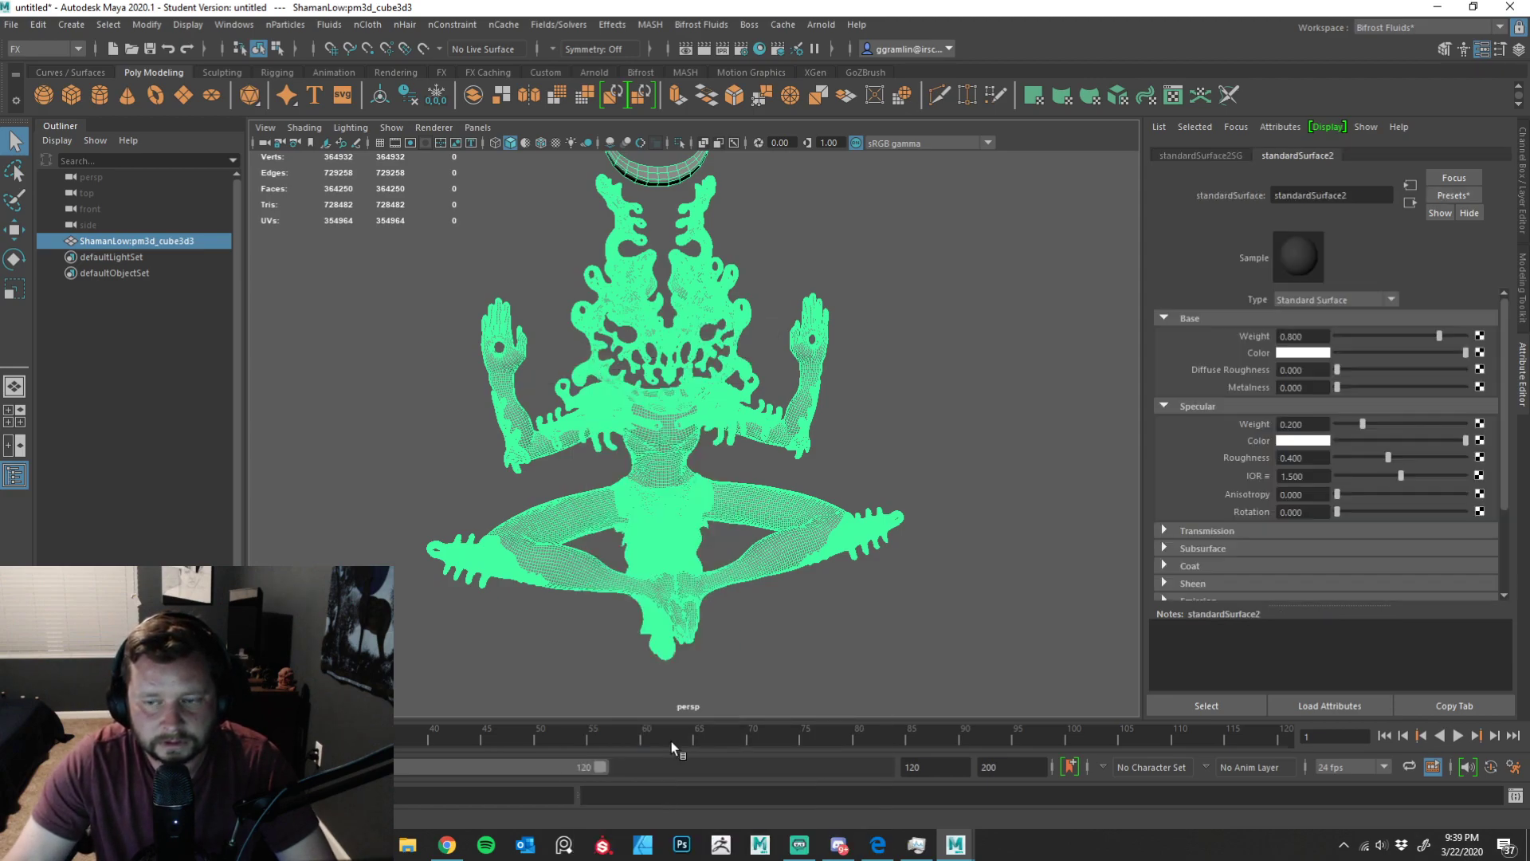
scroll(1280, 458, "down", 3)
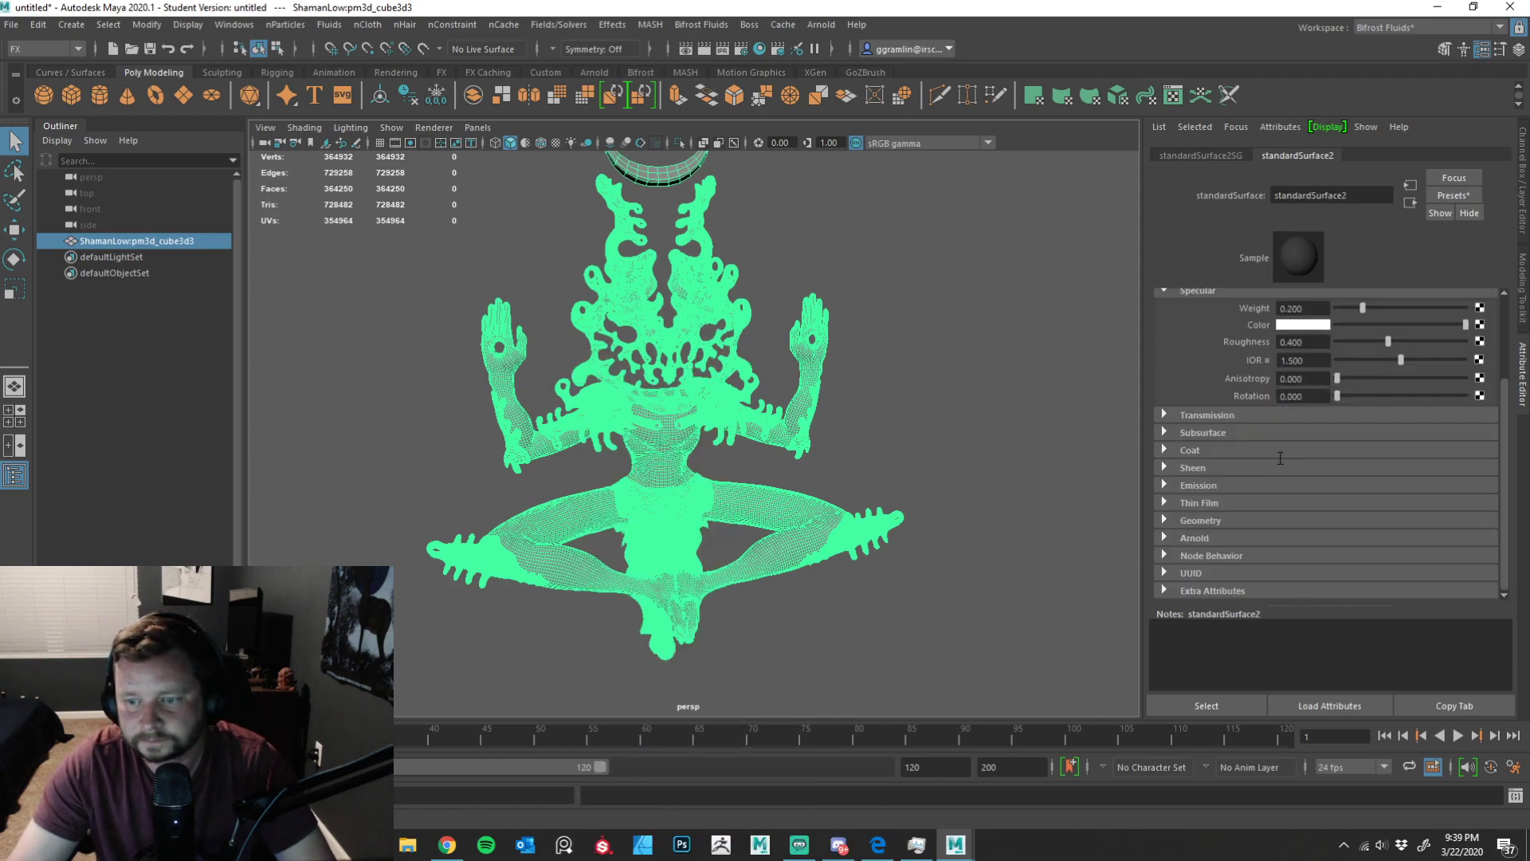
left_click(1201, 520)
scroll(1022, 341, "down", 5)
scroll(1021, 356, "up", 5)
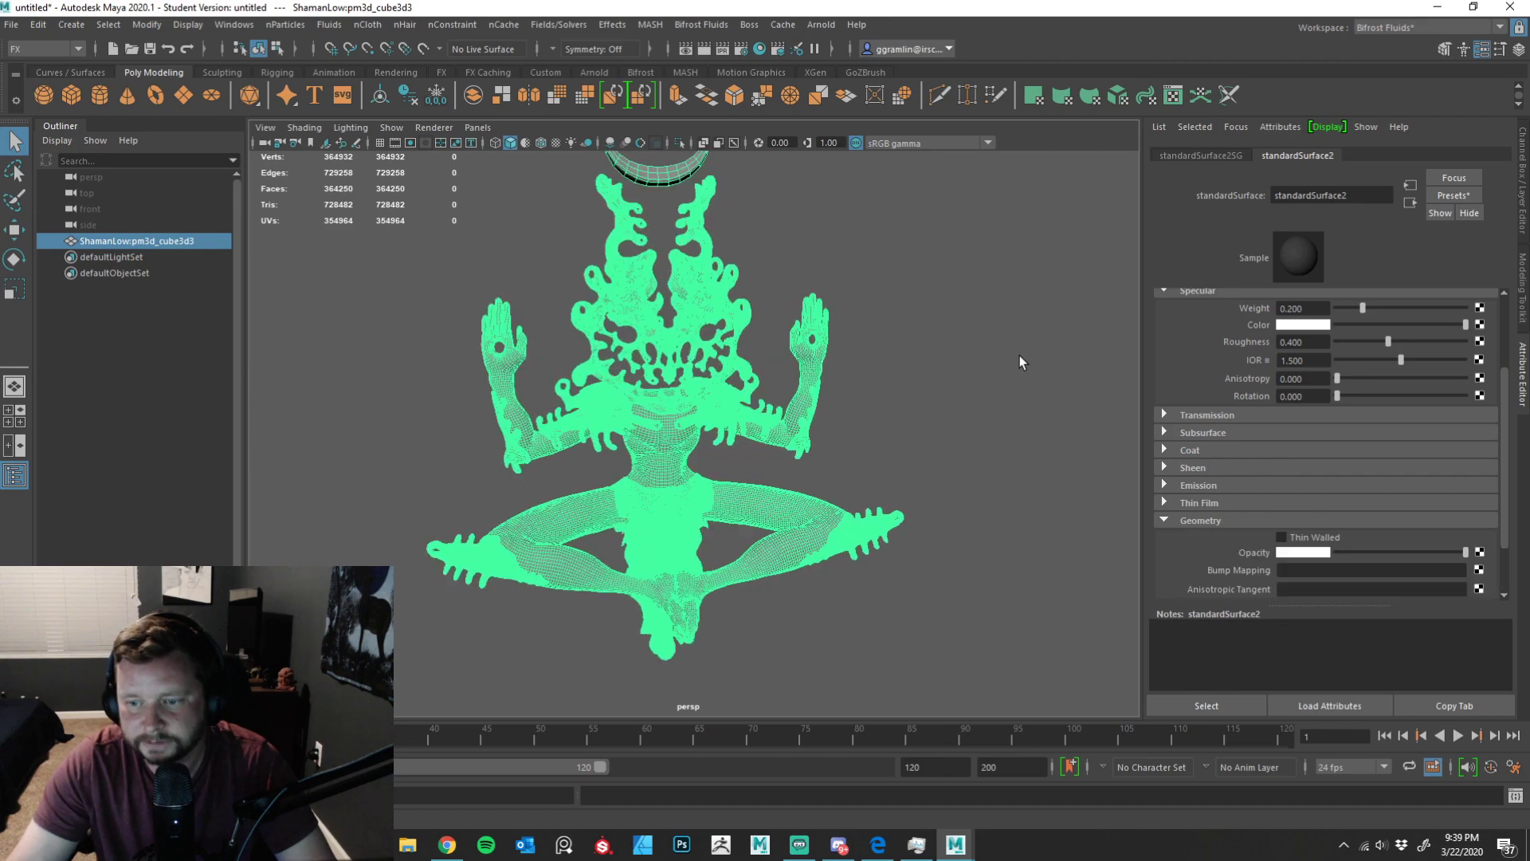
- Connect a File texture to the material's Bump Mapping and set the bump node to use it as Tangent Space Normals
middle_click_drag(1019, 375, 1026, 424, "alt")
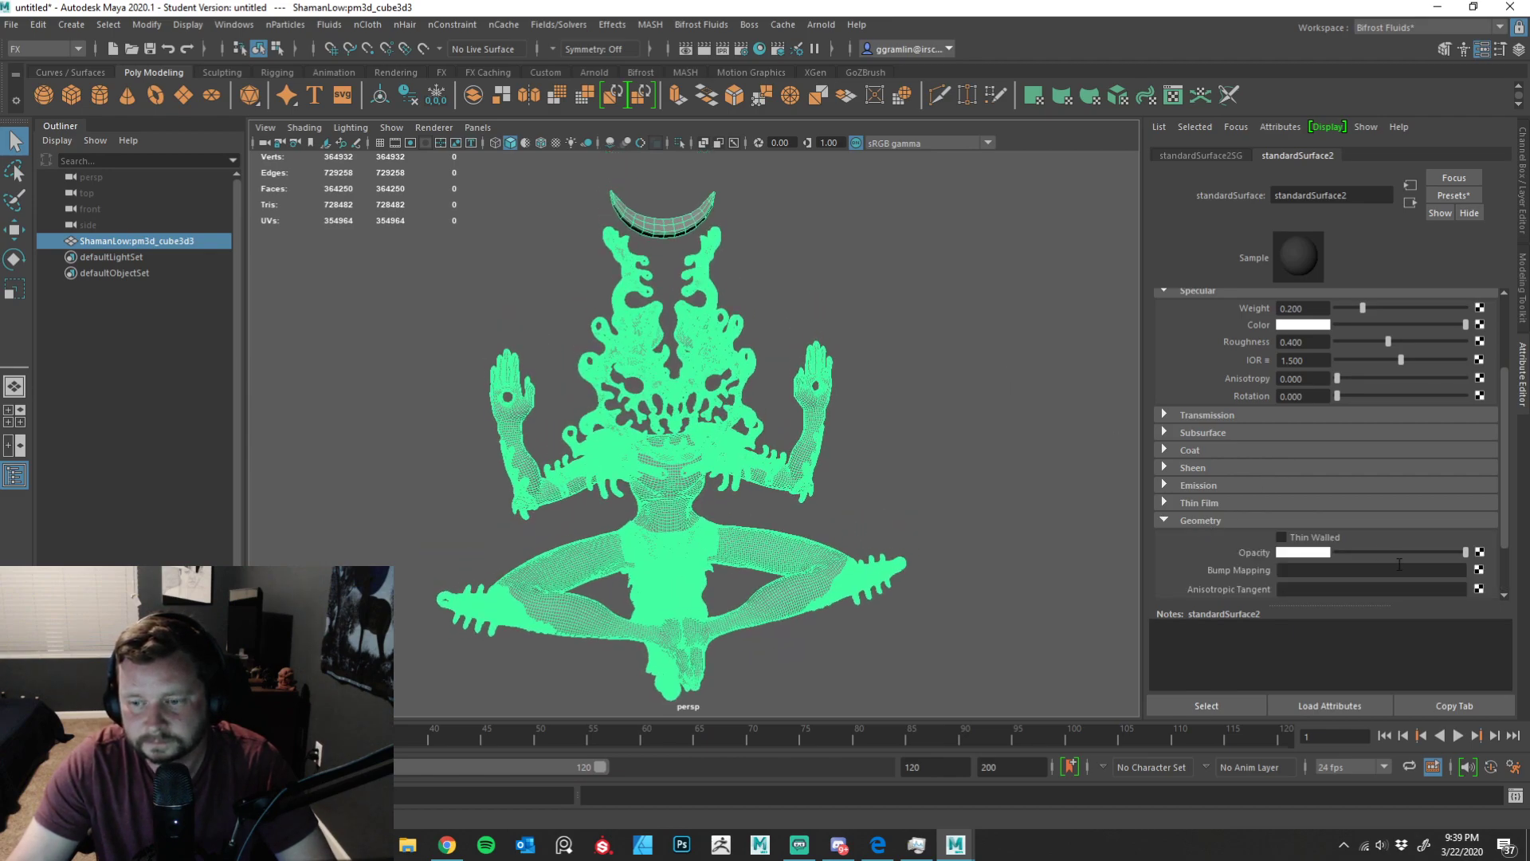
scroll(1388, 563, "down", 3)
left_click(1479, 499)
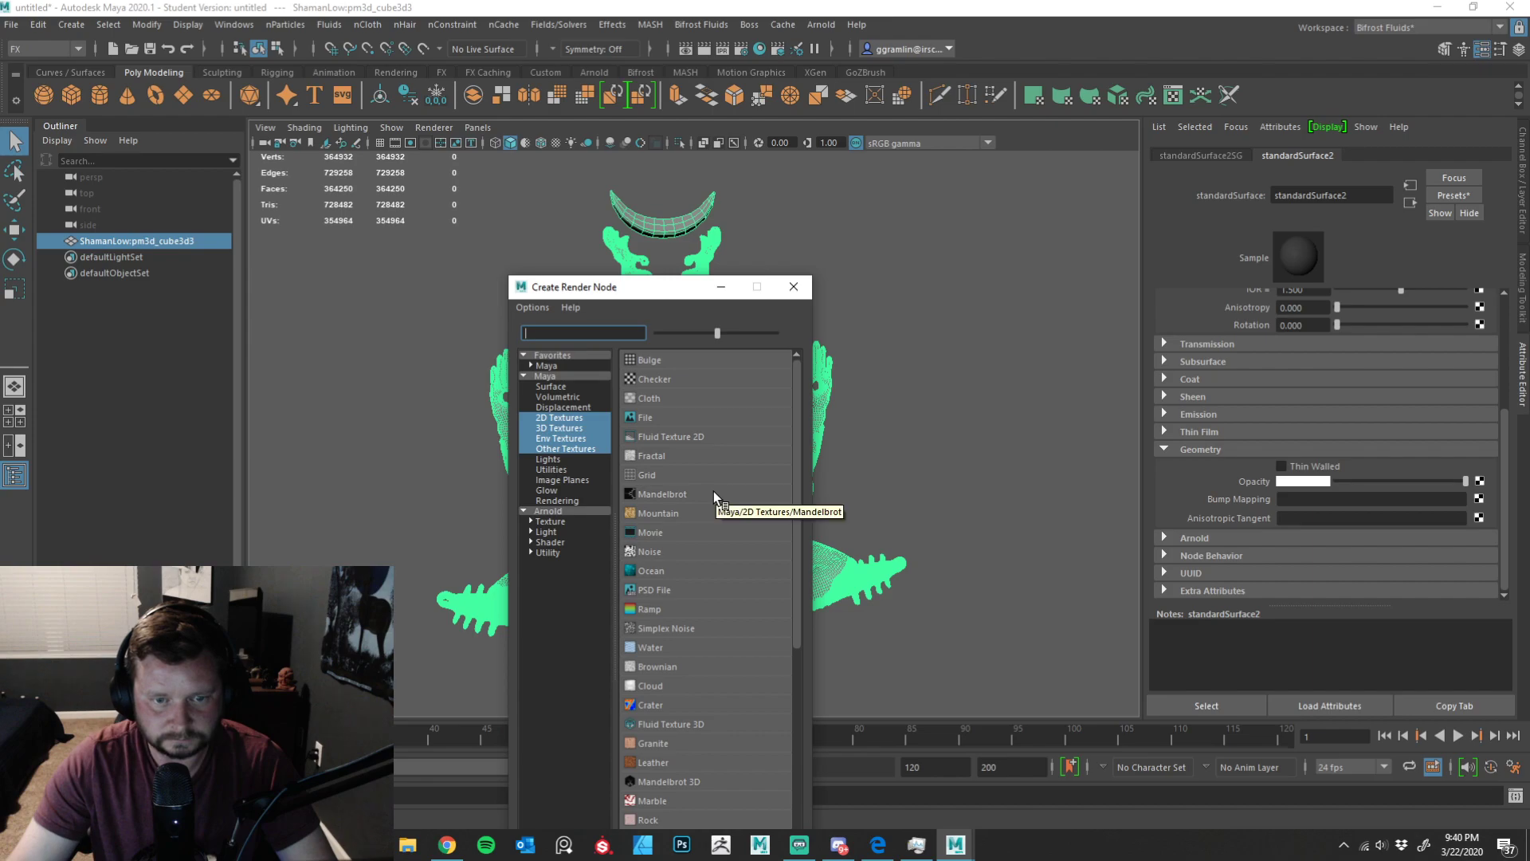
left_click(711, 418)
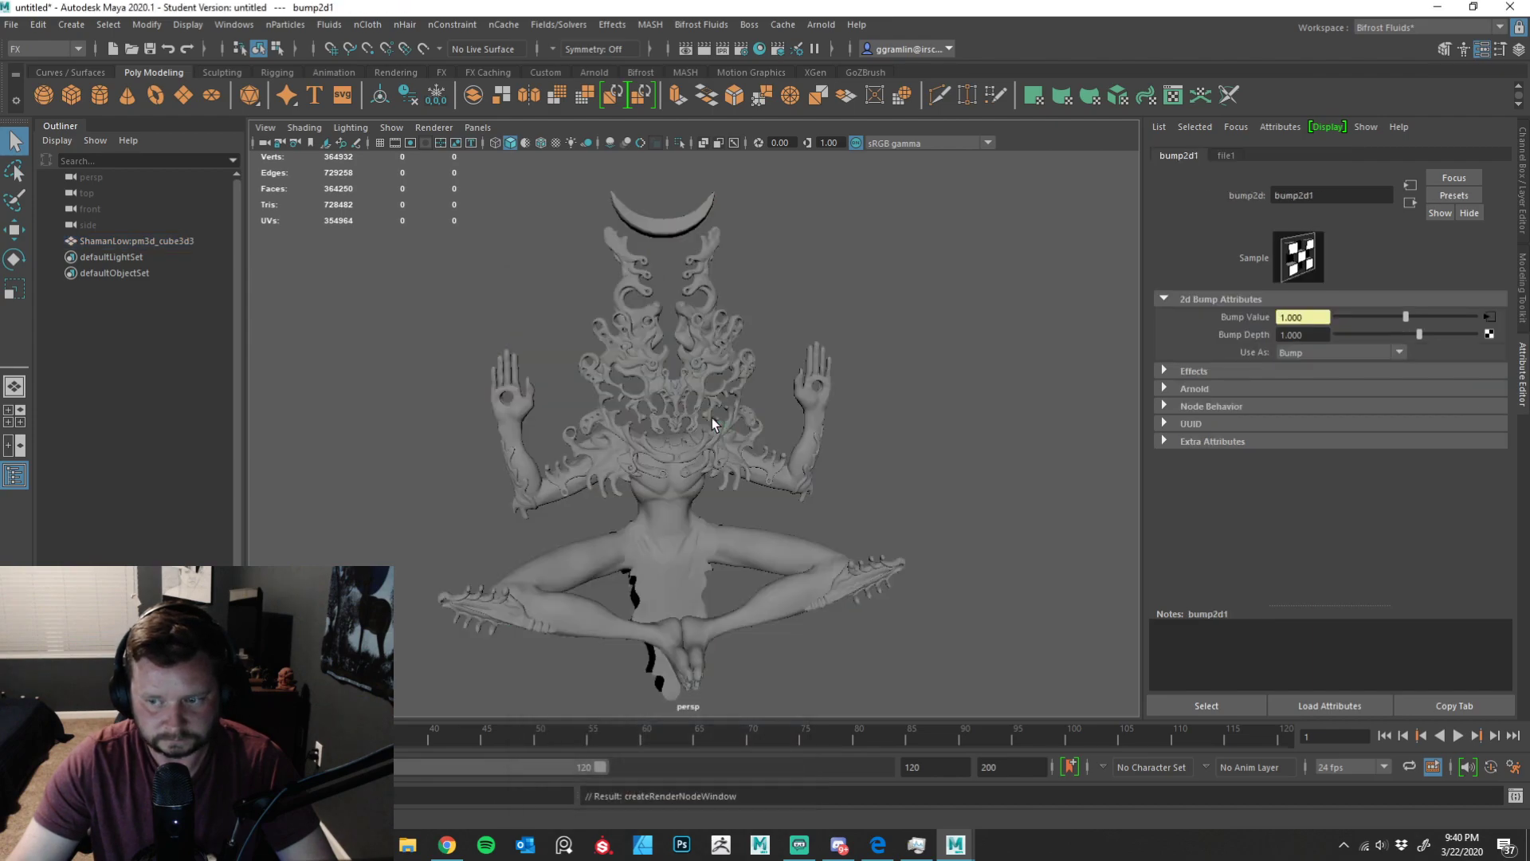
left_click(1372, 356)
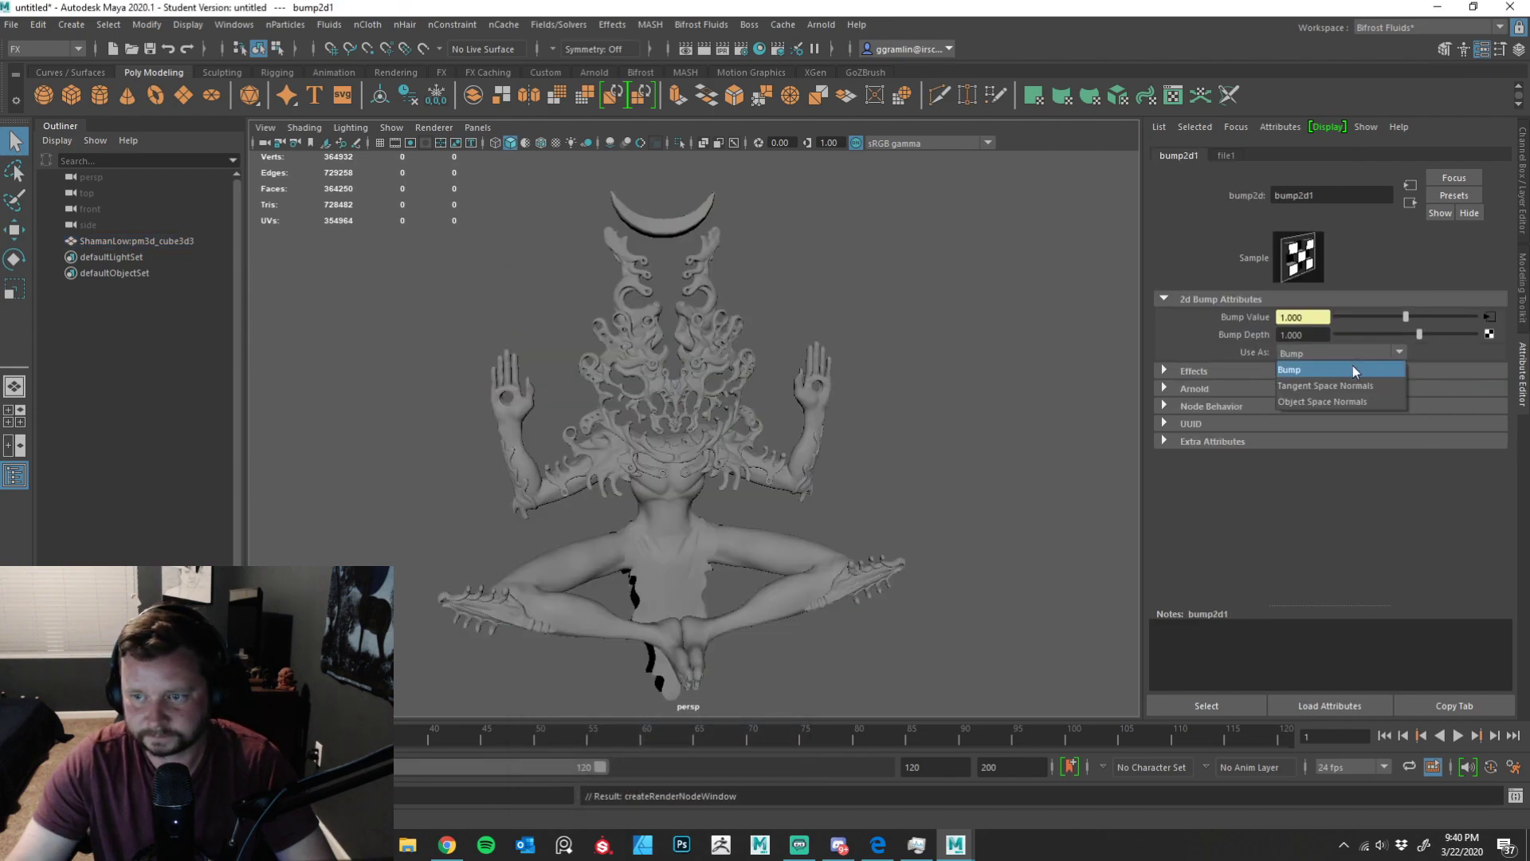
left_click(1315, 388)
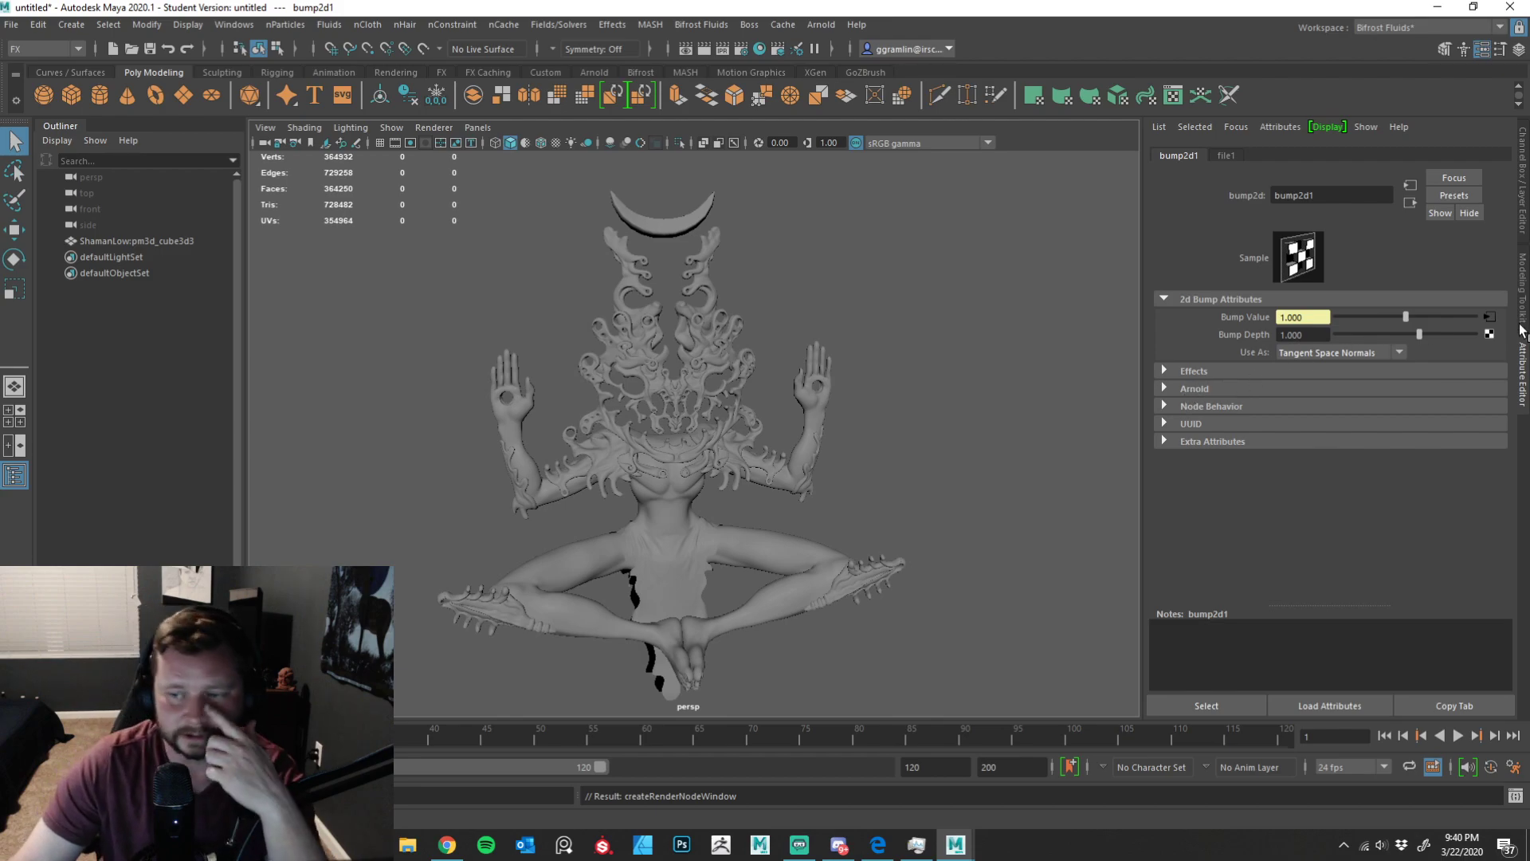
- Compare the normal maps in the Substance Texture folder and load NormalDX.png as the bump File texture's image
left_click(1489, 319)
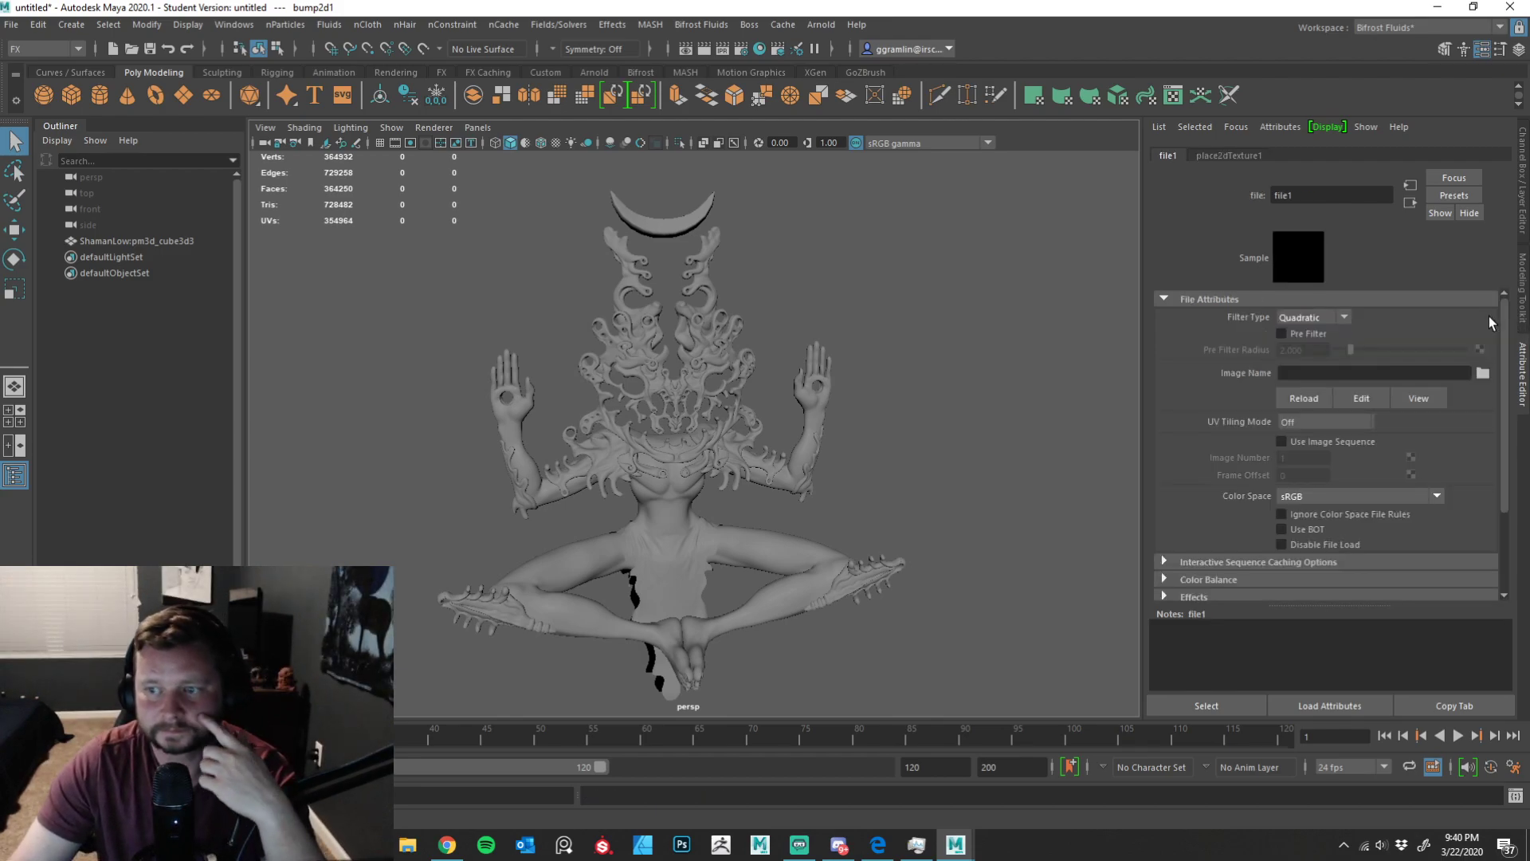
left_click(1483, 374)
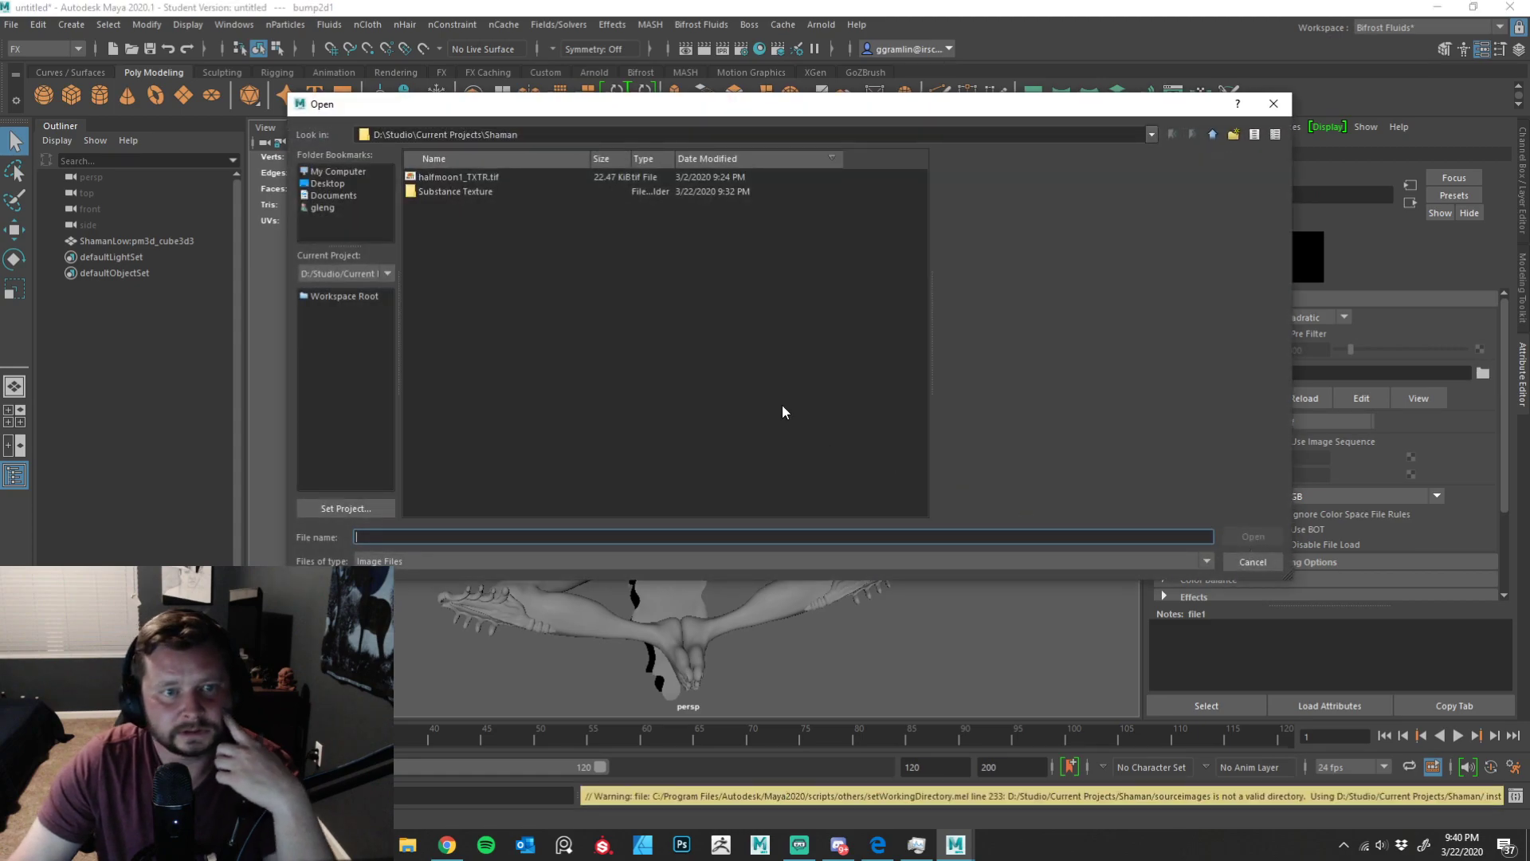
double_click(477, 193)
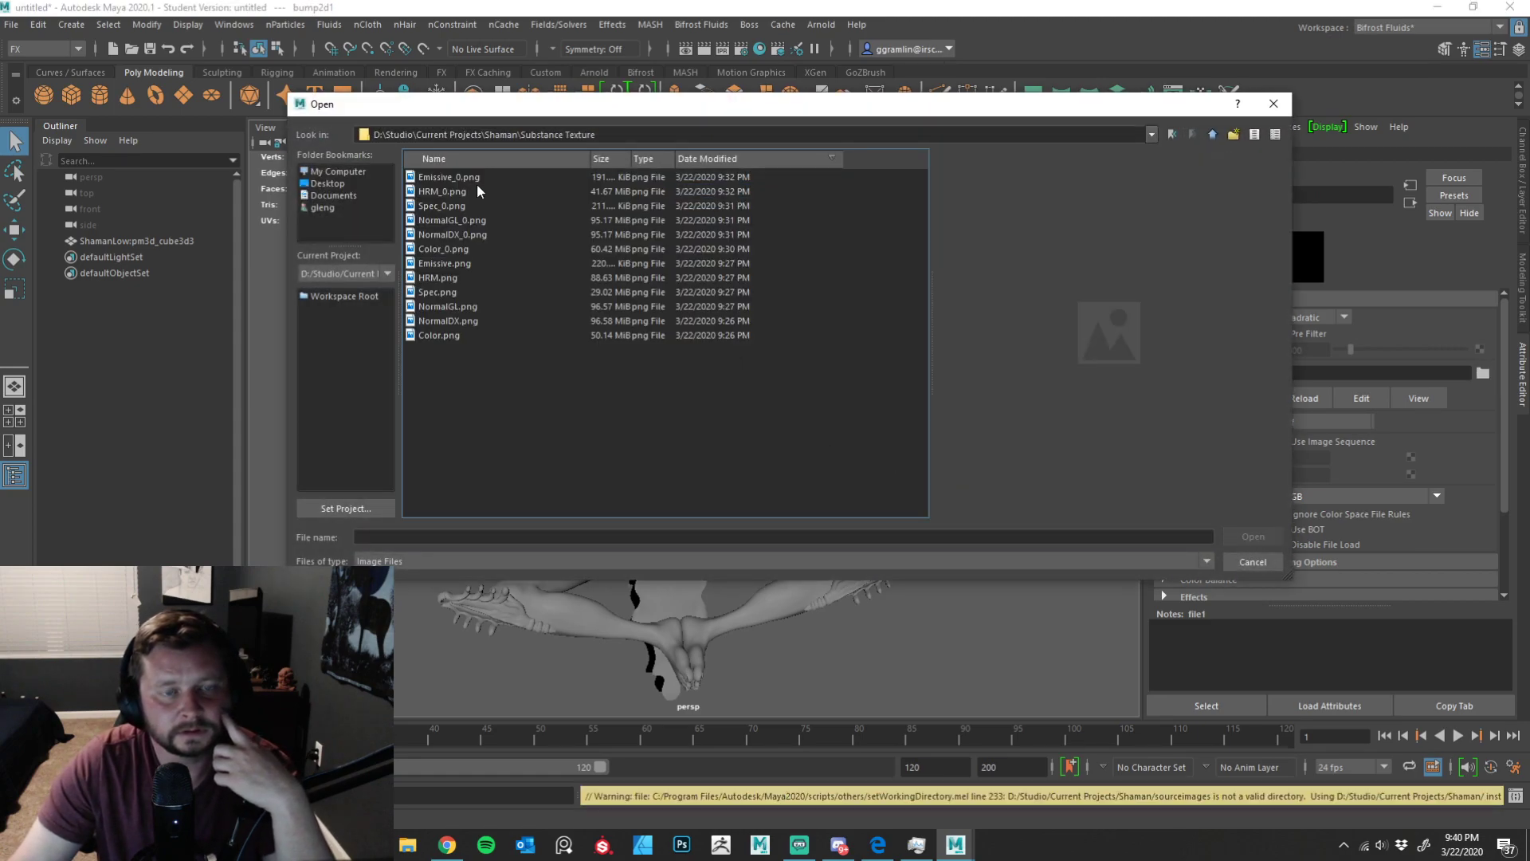
left_click(457, 222)
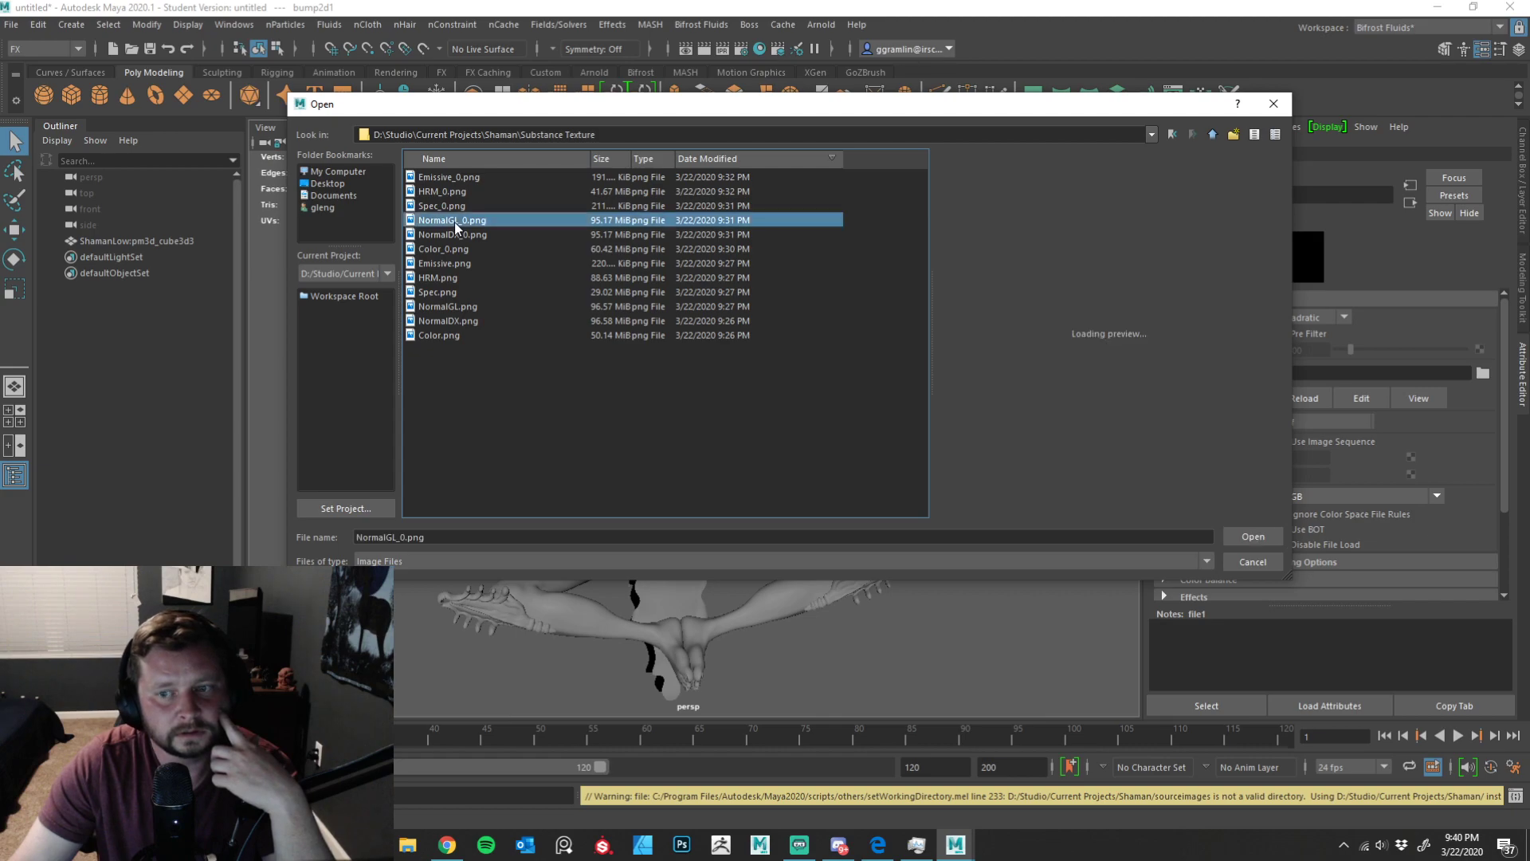
left_click(451, 236)
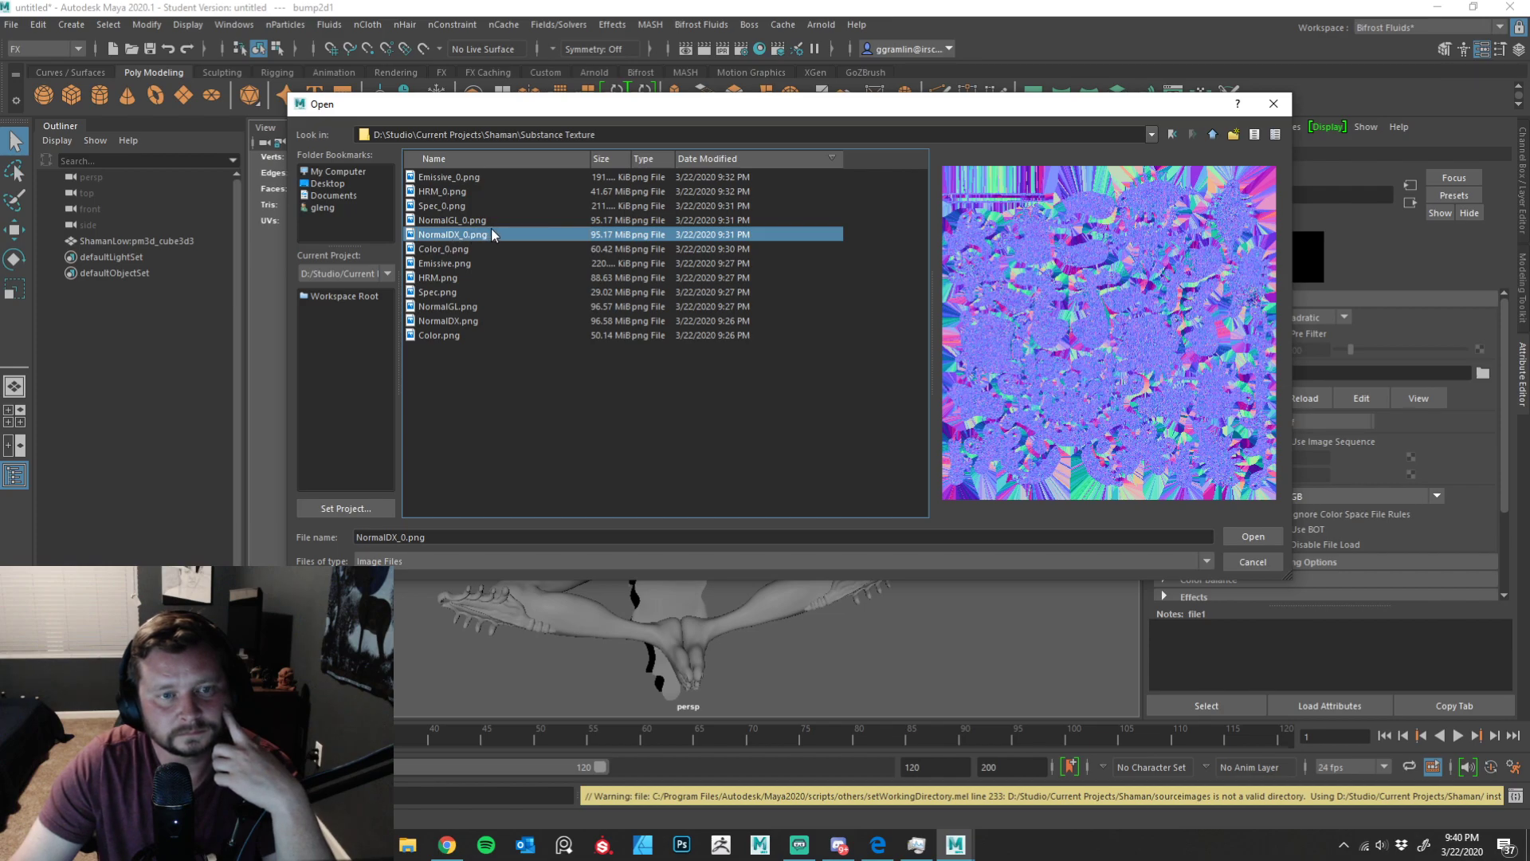
left_click(494, 223)
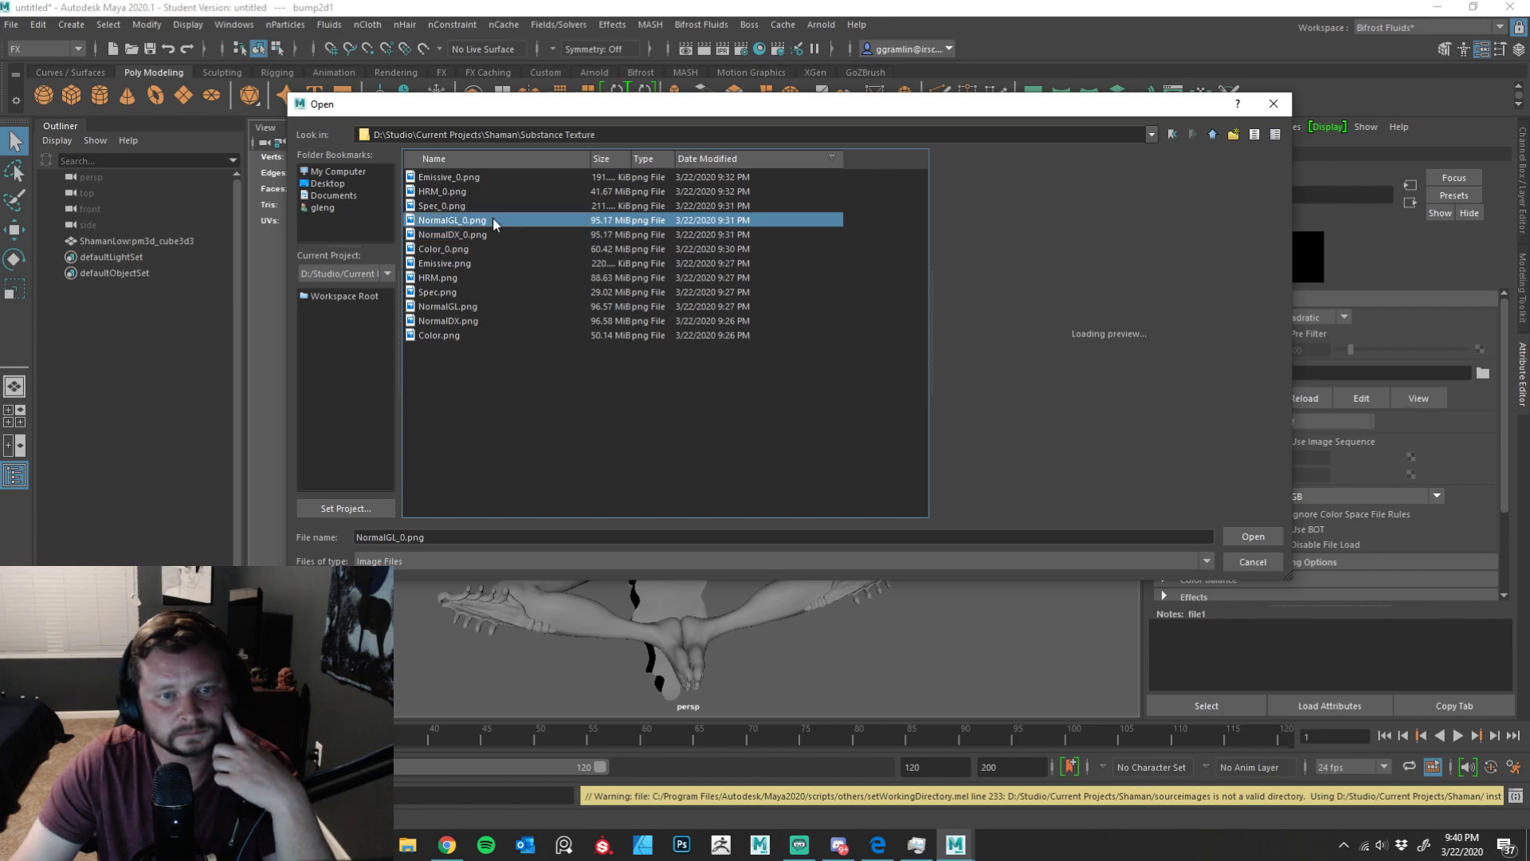
left_click(476, 308)
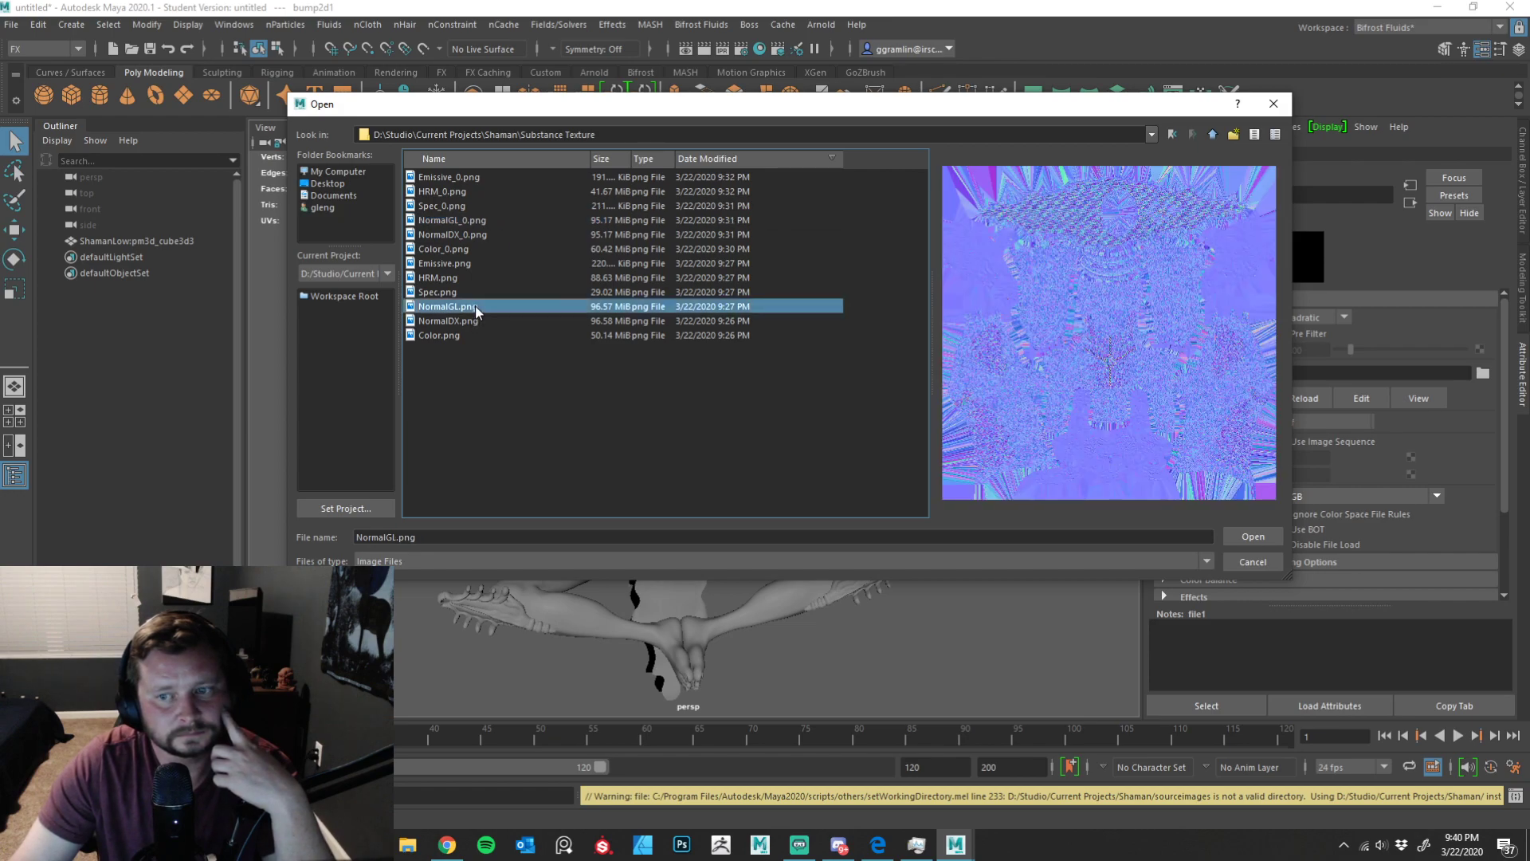
left_click(480, 320)
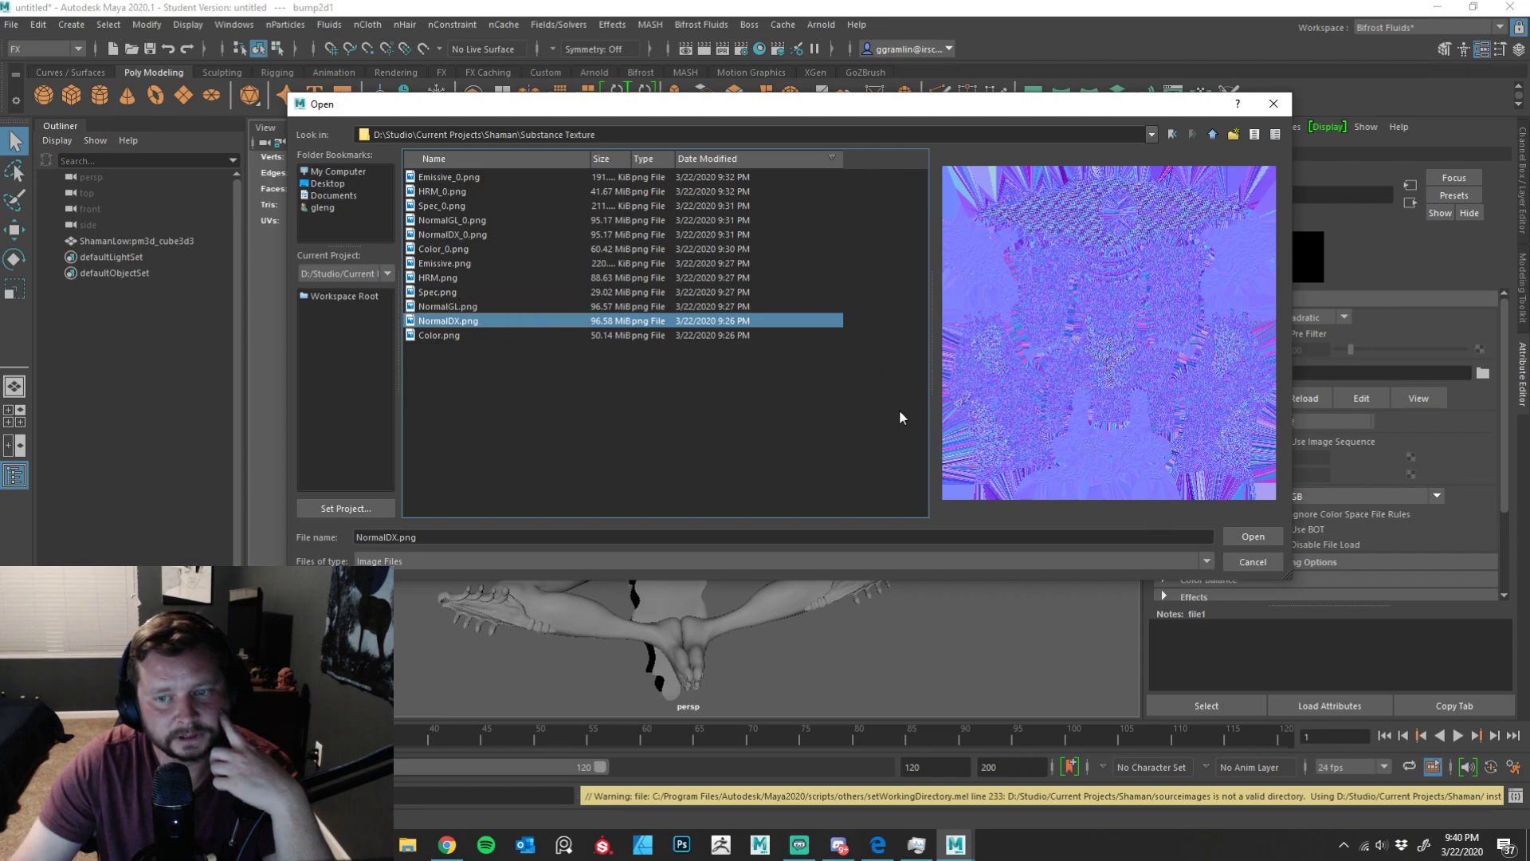
left_click(1251, 536)
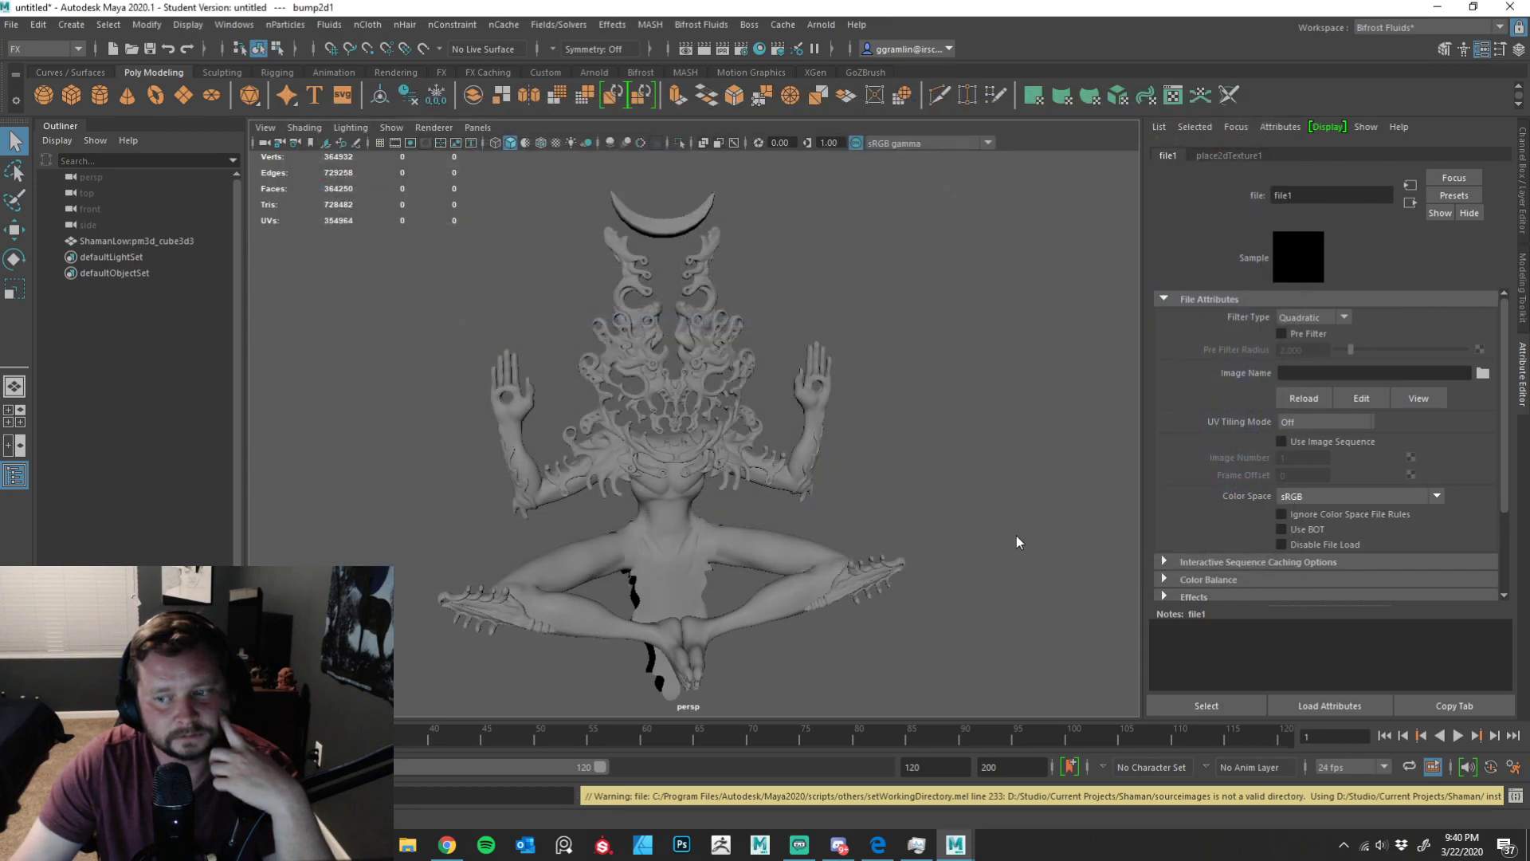
- Set the NormalDX texture's Color Space to Raw and its UV Tiling Mode to UDIM (Mari)
left_click(1334, 496)
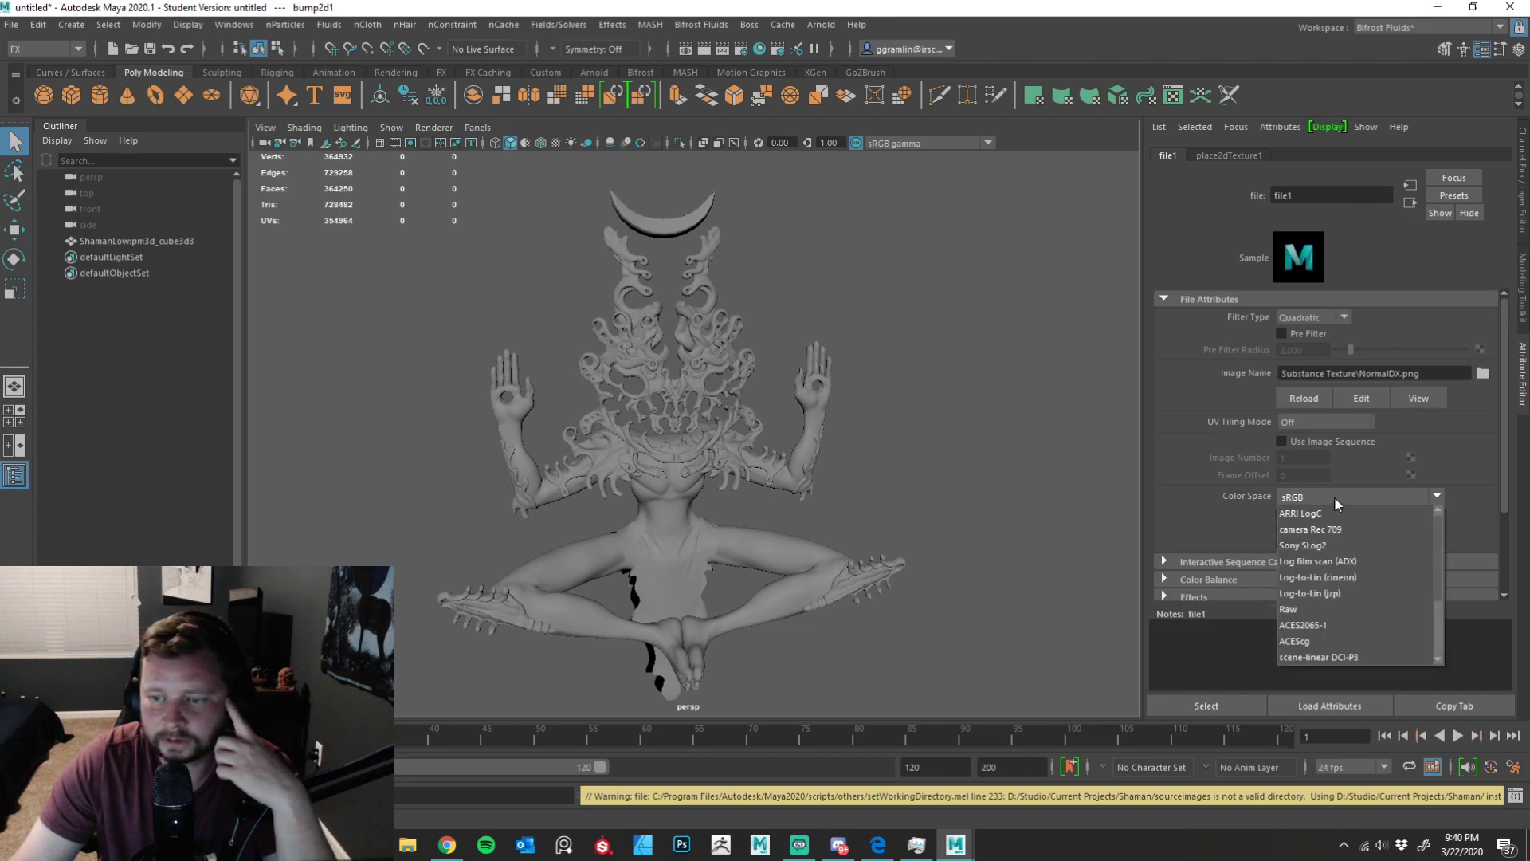
left_click(1360, 610)
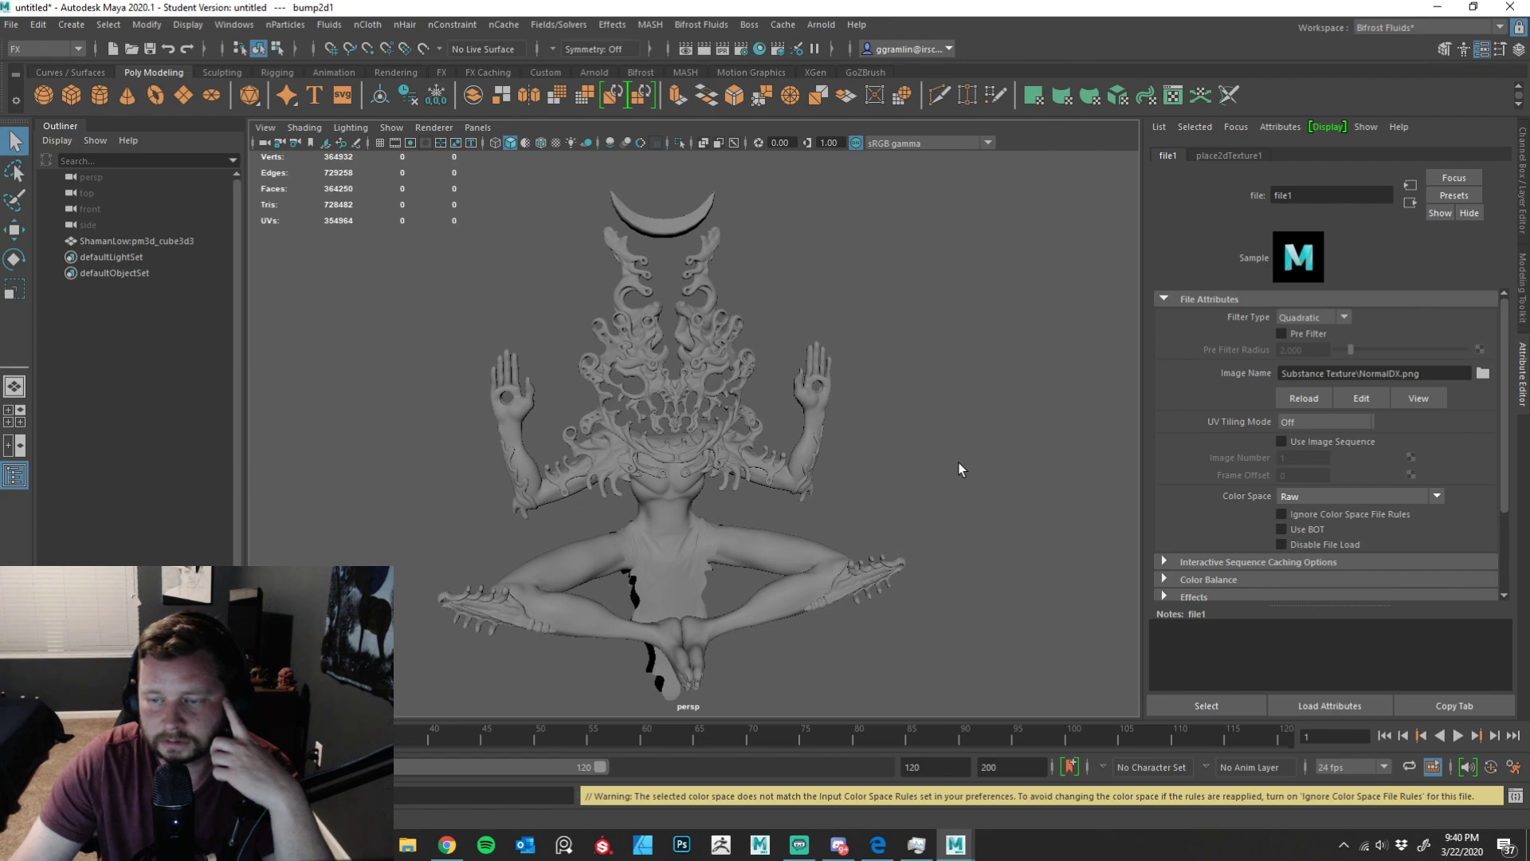
left_click(1328, 426)
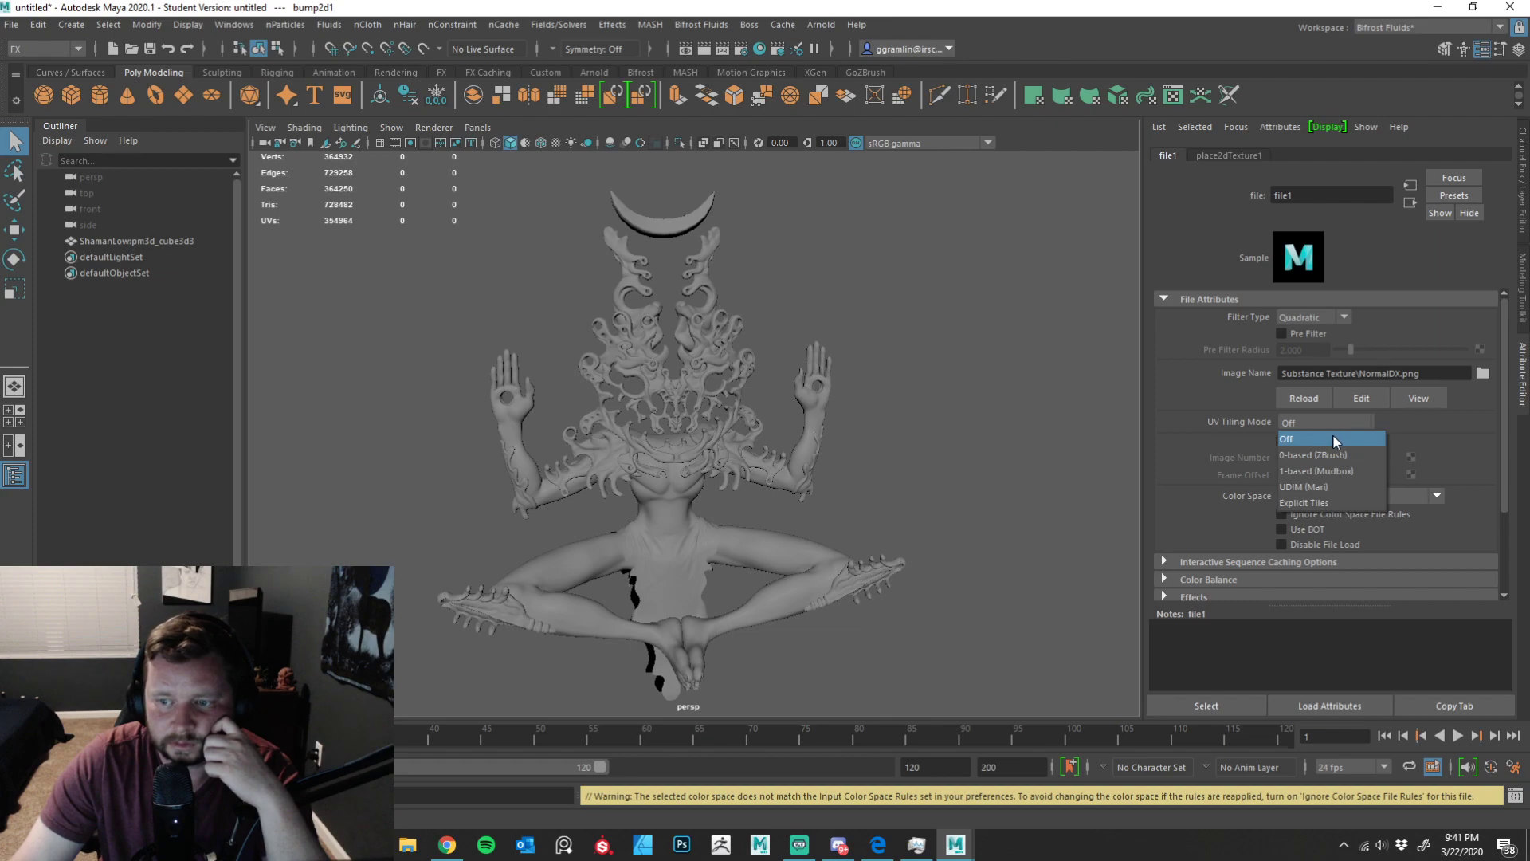
left_click(1323, 487)
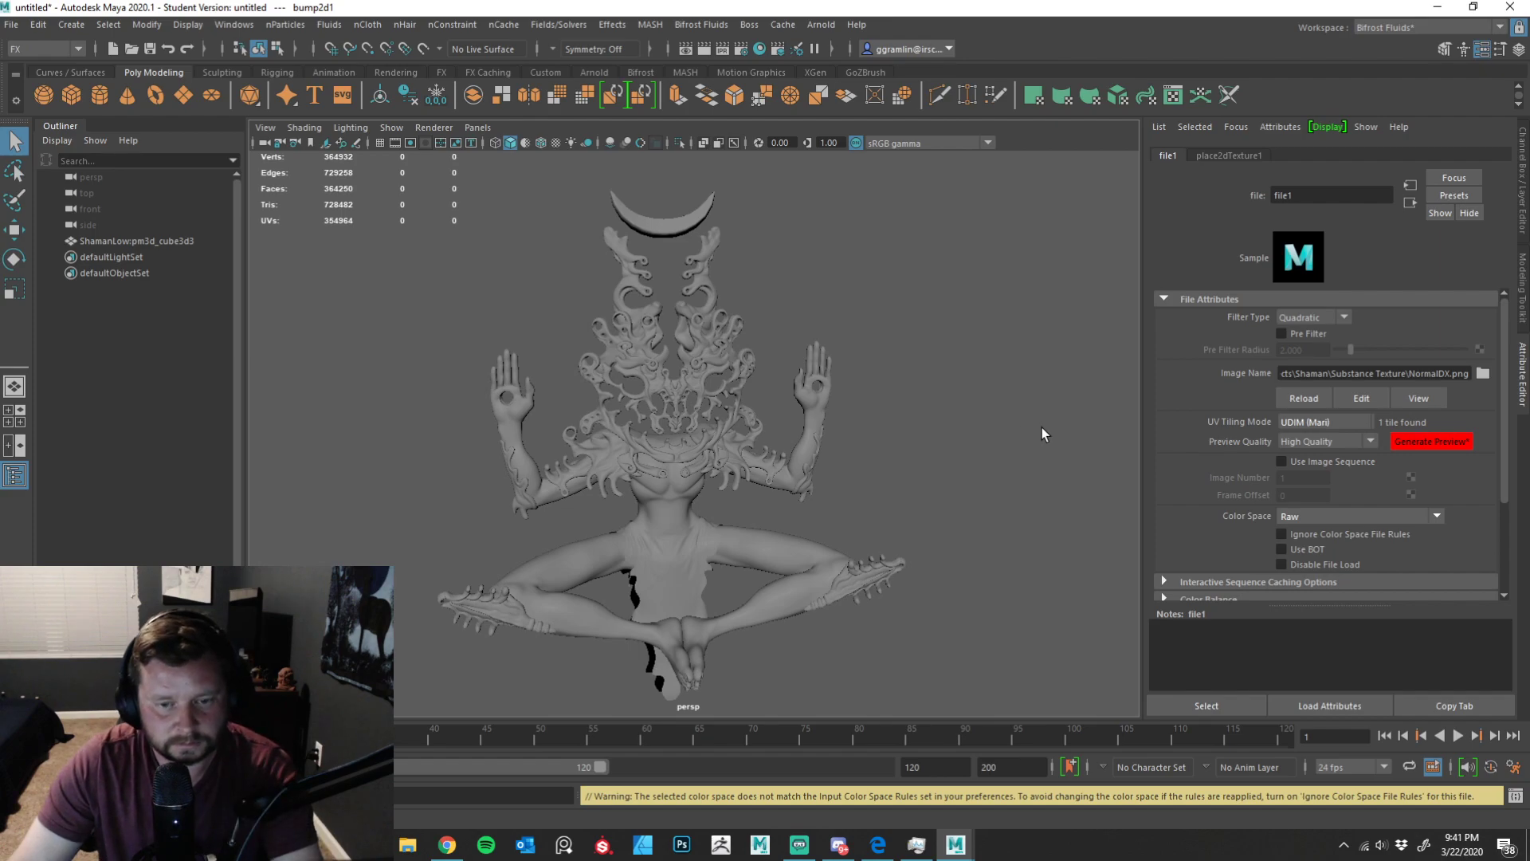
- Display the deselected Shaman with texture maps and examine the normal map detail on its chest, torso and limbs
left_click(986, 432)
key("6")
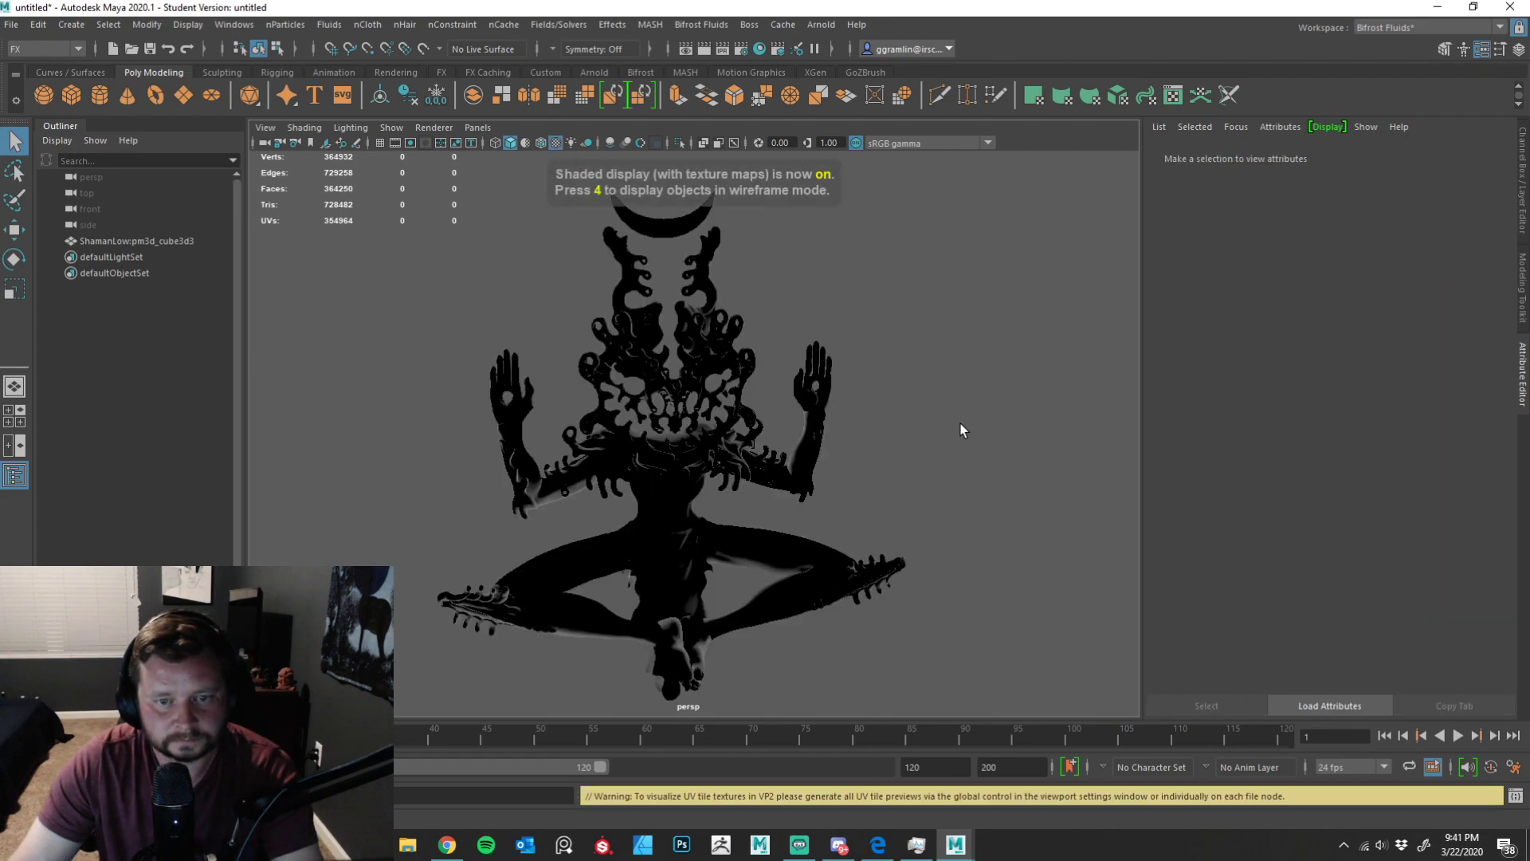
mouse_move(881, 431)
middle_mouse_down("alt")
mouse_move(829, 475)
mouse_move(538, 565)
middle_mouse_up("alt")
right_click_drag(538, 565, 976, 549, "alt")
left_click_drag(635, 515, 750, 503, "alt")
middle_click_drag(751, 504, 589, 596, "alt")
right_click_drag(589, 596, 1233, 517, "alt")
right_click_drag(737, 492, 505, 462, "alt")
left_click_drag(505, 462, 528, 485, "alt")
right_click_drag(527, 484, 658, 500, "alt")
middle_click_drag(588, 502, 917, 454, "alt")
middle_click_drag(710, 470, 907, 430, "alt")
left_click_drag(599, 421, 577, 413, "alt")
mouse_move(597, 413)
left_mouse_down("alt")
mouse_move(624, 418)
mouse_move(626, 450)
mouse_move(481, 448)
mouse_move(492, 469)
mouse_move(587, 447)
mouse_move(625, 413)
mouse_move(733, 414)
mouse_move(635, 434)
mouse_move(534, 425)
mouse_move(552, 354)
mouse_move(540, 359)
mouse_move(905, 566)
mouse_move(849, 510)
left_mouse_up("alt")
left_click_drag(735, 520, 762, 585, "alt")
right_click_drag(816, 591, 556, 529, "alt")
middle_click_drag(556, 529, 640, 549, "alt")
scroll(641, 550, "up", 10)
left_click_drag(623, 507, 824, 481, "alt")
middle_click_drag(823, 481, 930, 453, "alt")
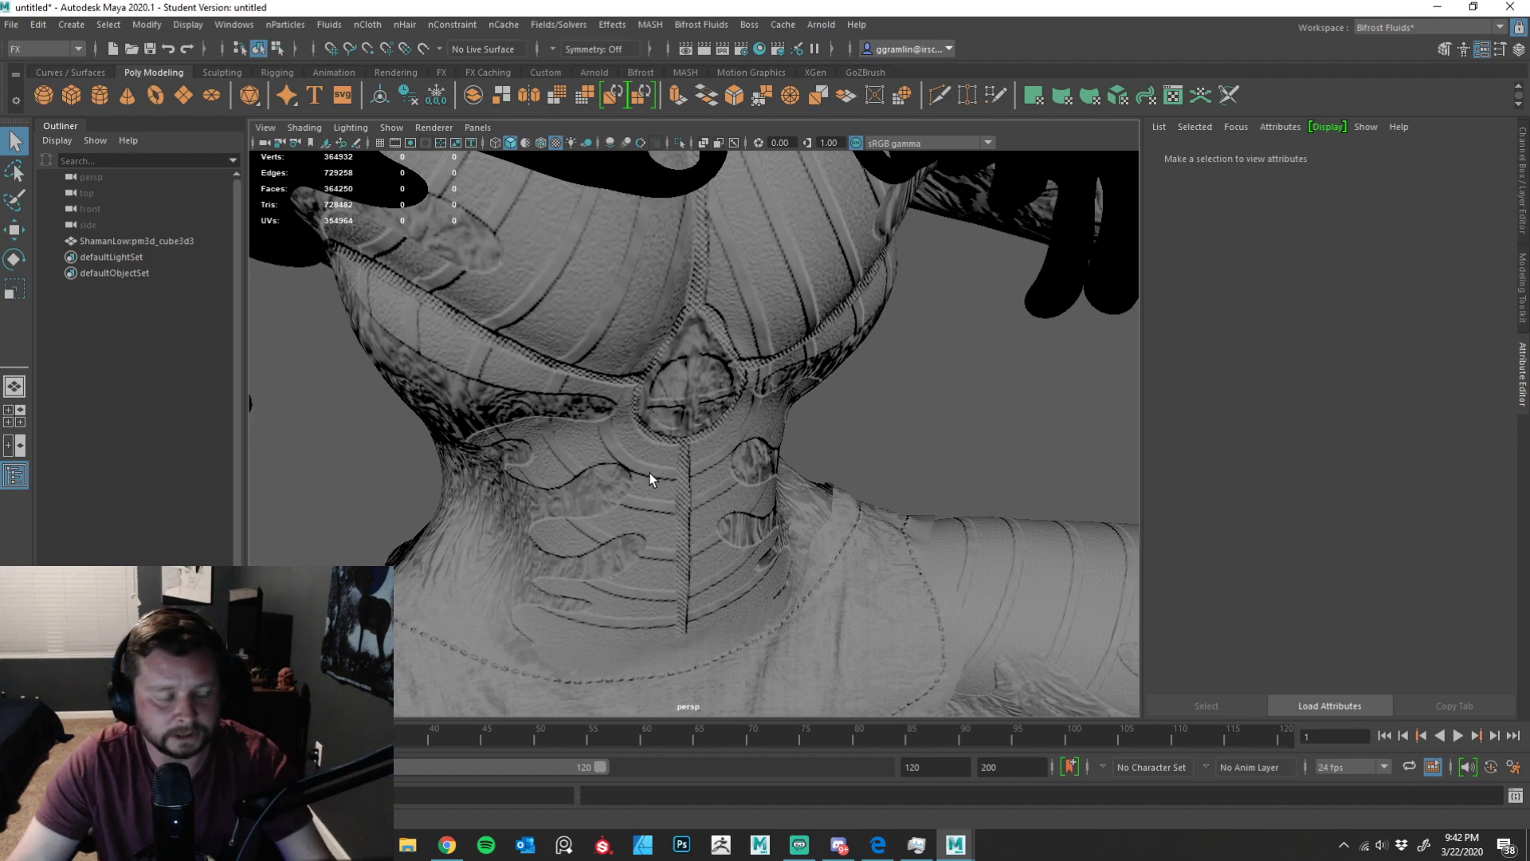
scroll(668, 517, "down", 8)
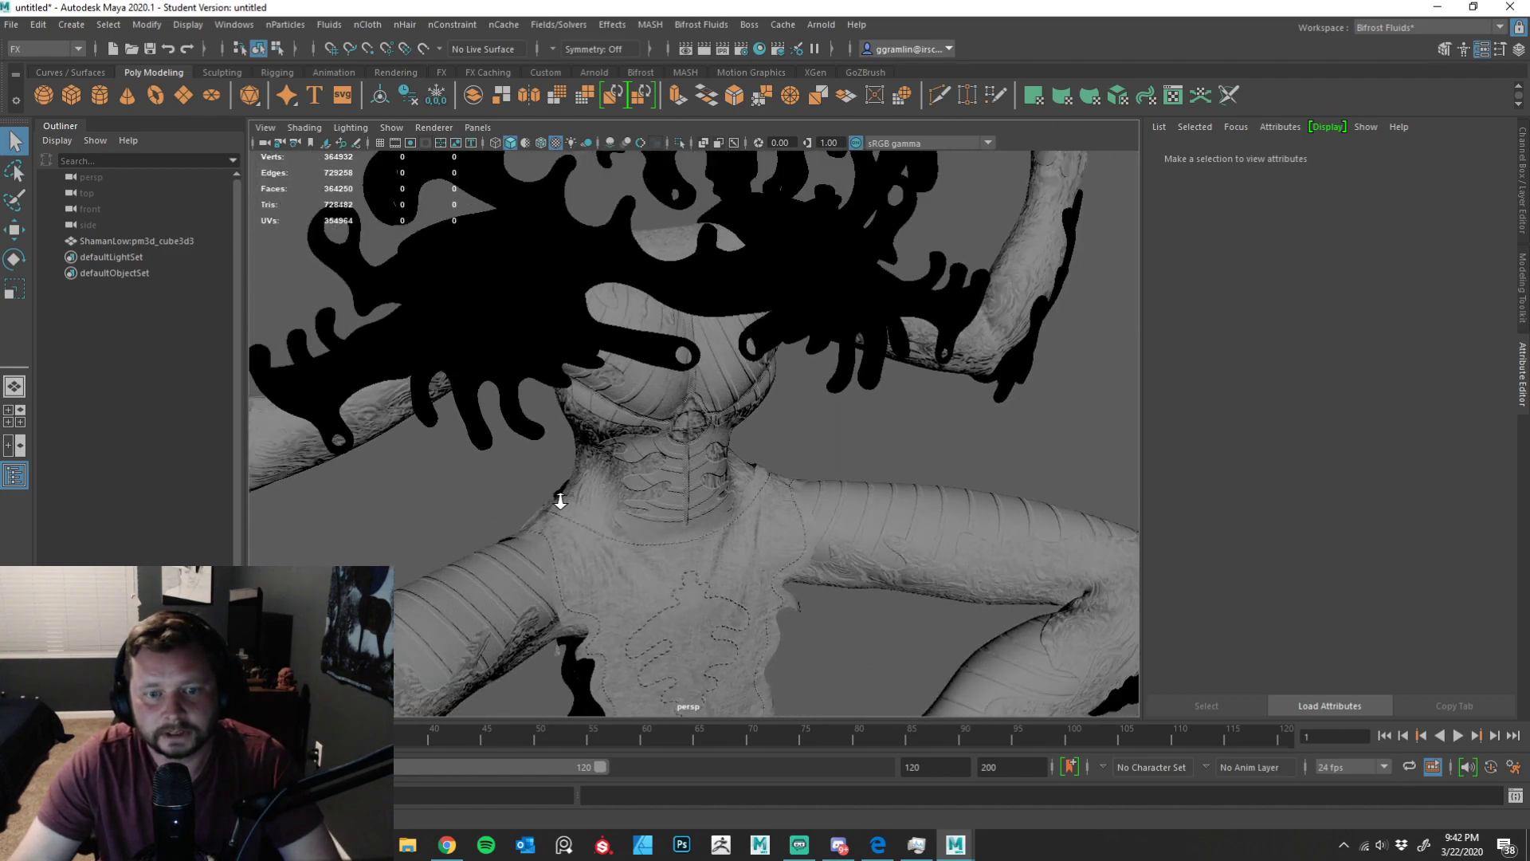
- Inspect the File texture in the Shaman material's Bump Mapping, including its settings and connected nodes
left_click(1022, 515)
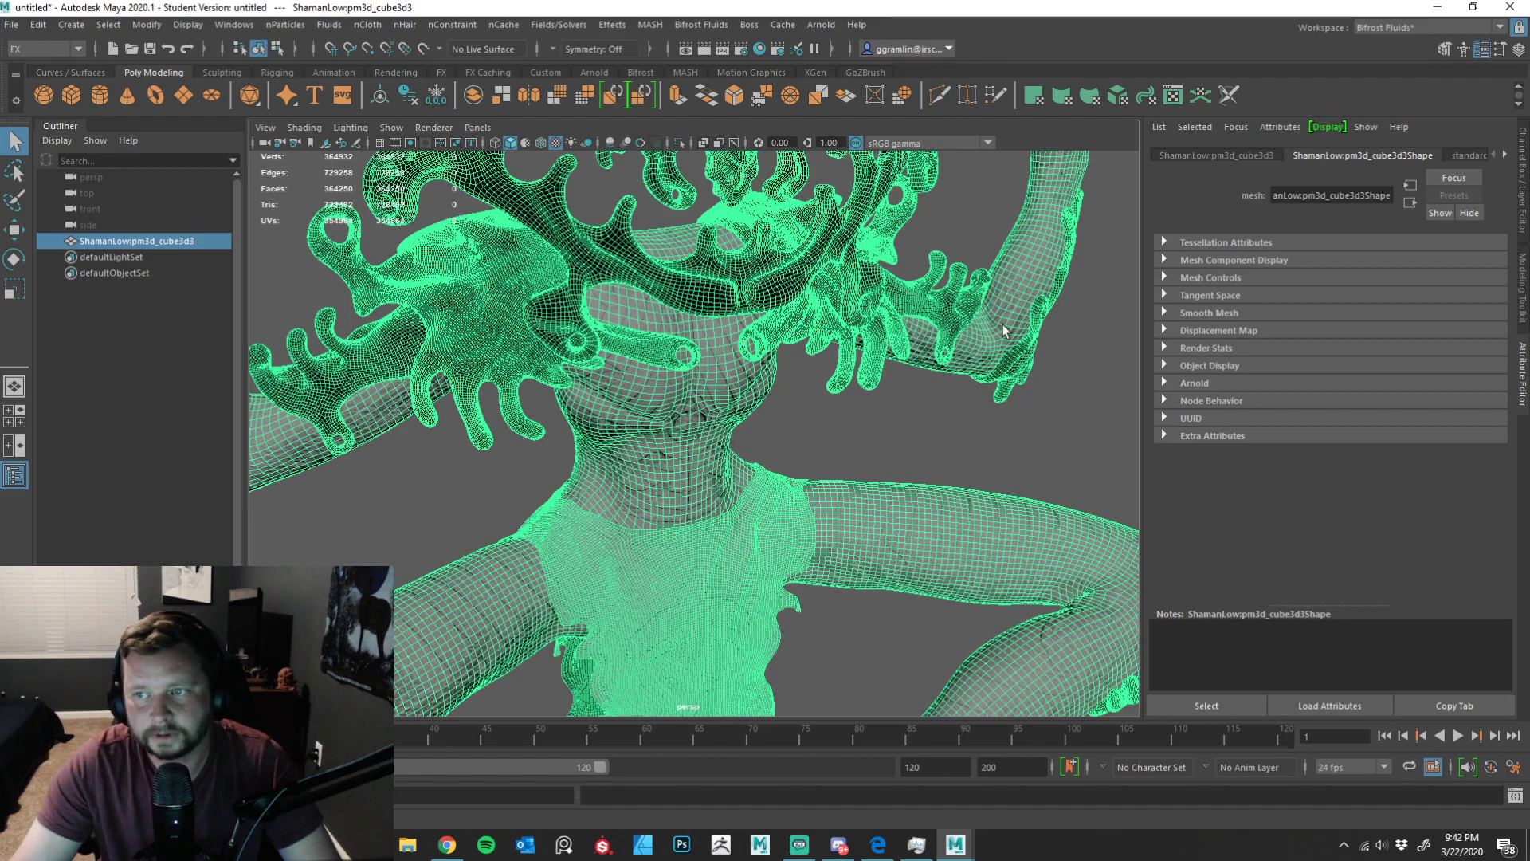
right_click(828, 532)
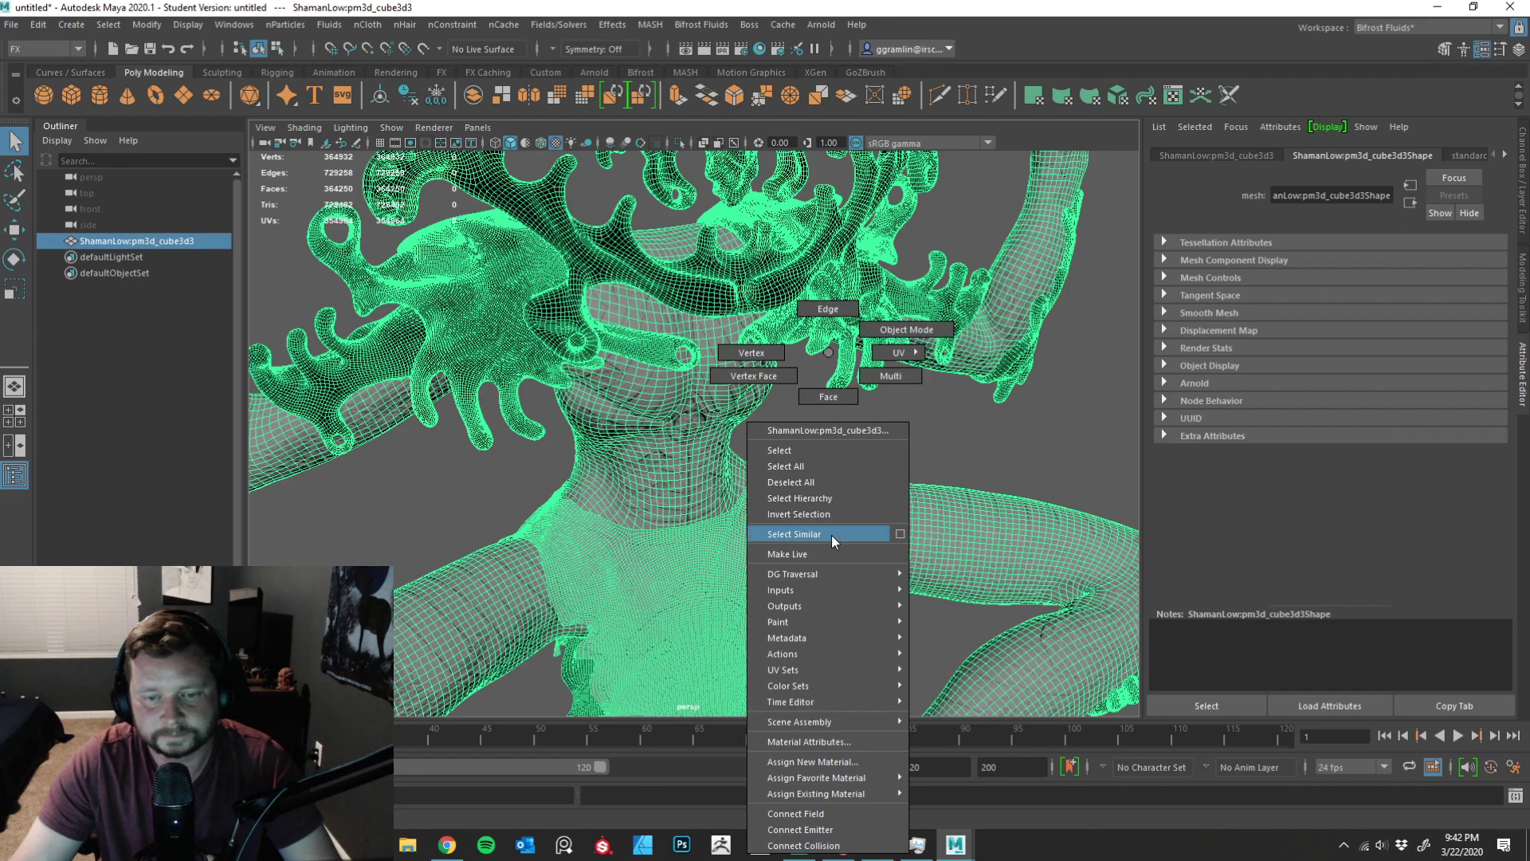
left_click(821, 742)
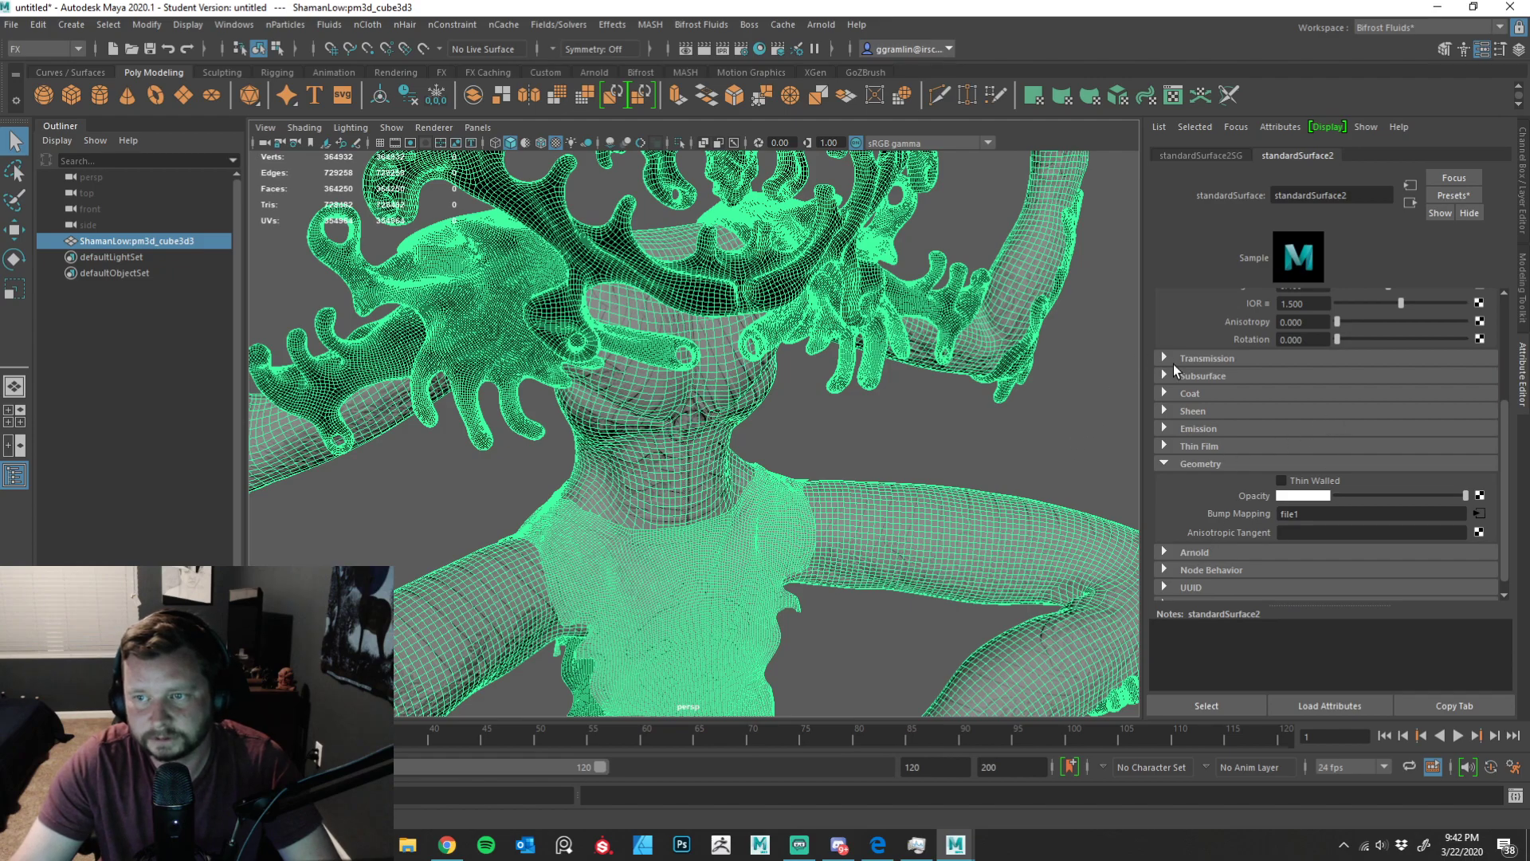
left_click(1478, 514)
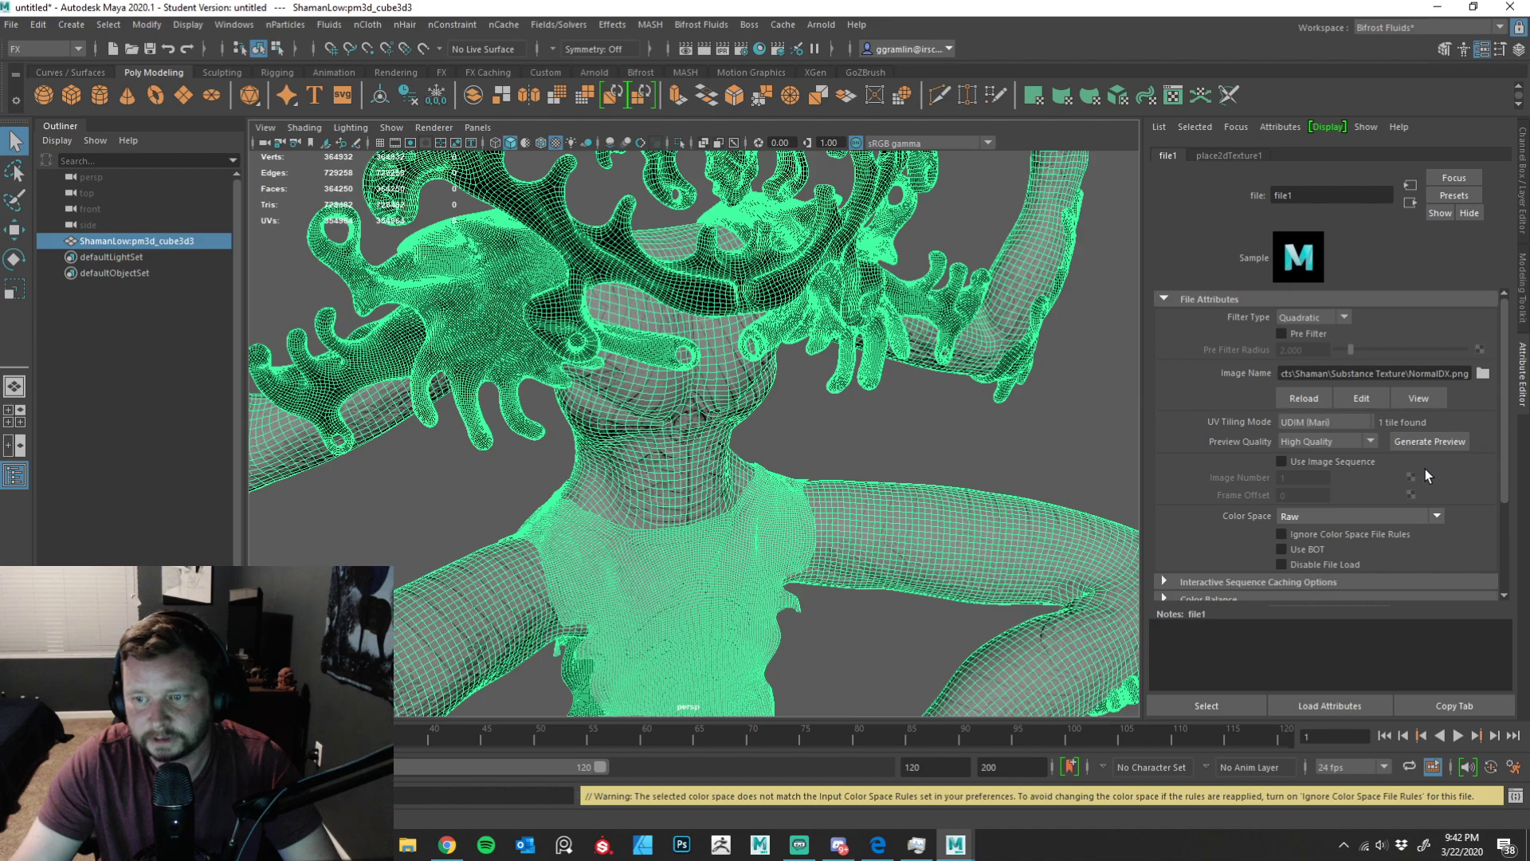
scroll(1437, 478, "down", 4)
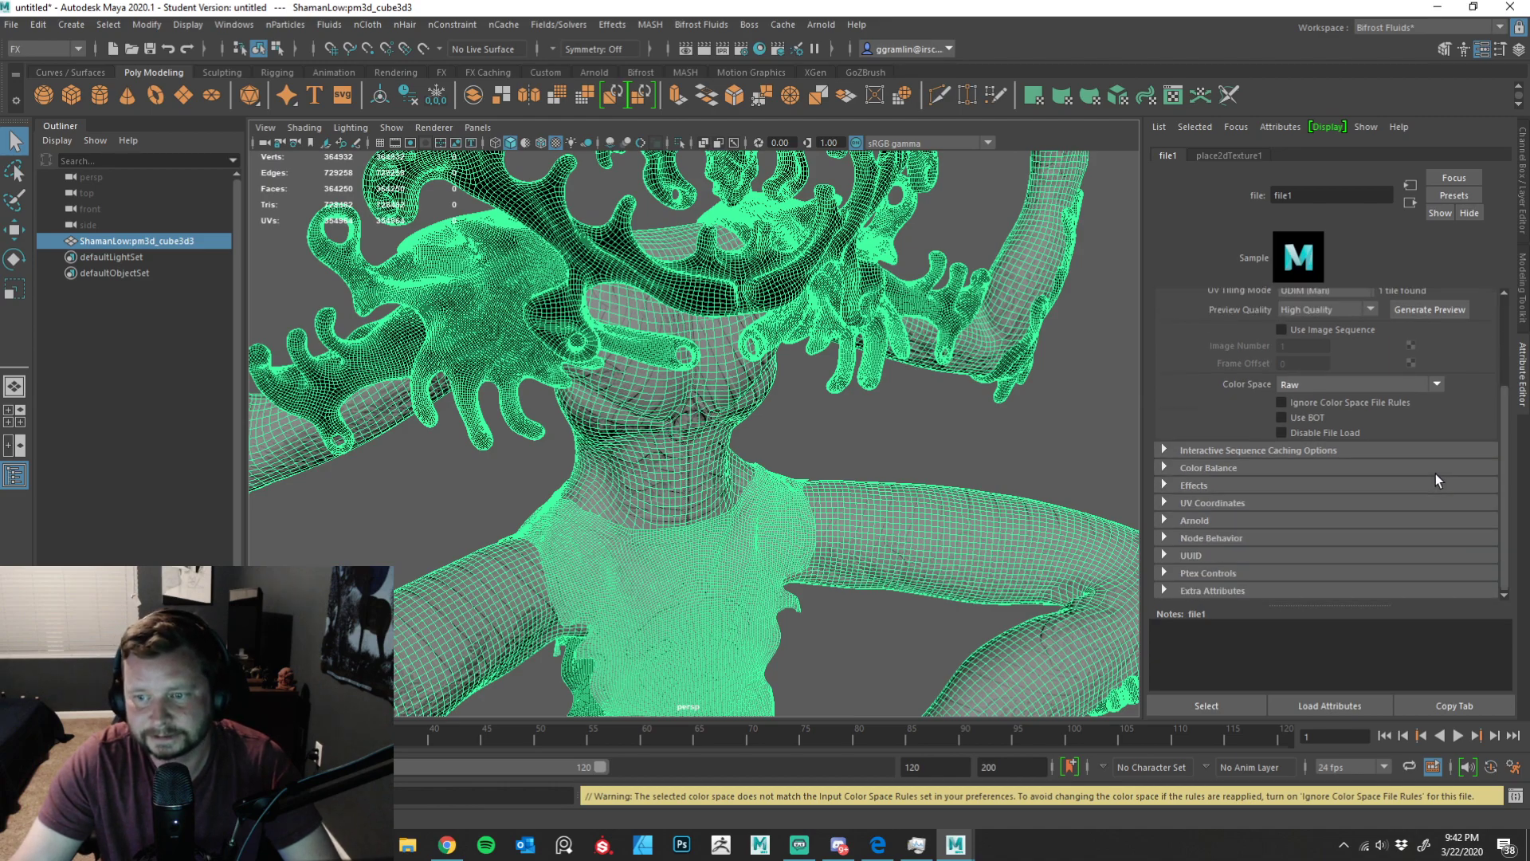
scroll(1437, 472, "up", 4)
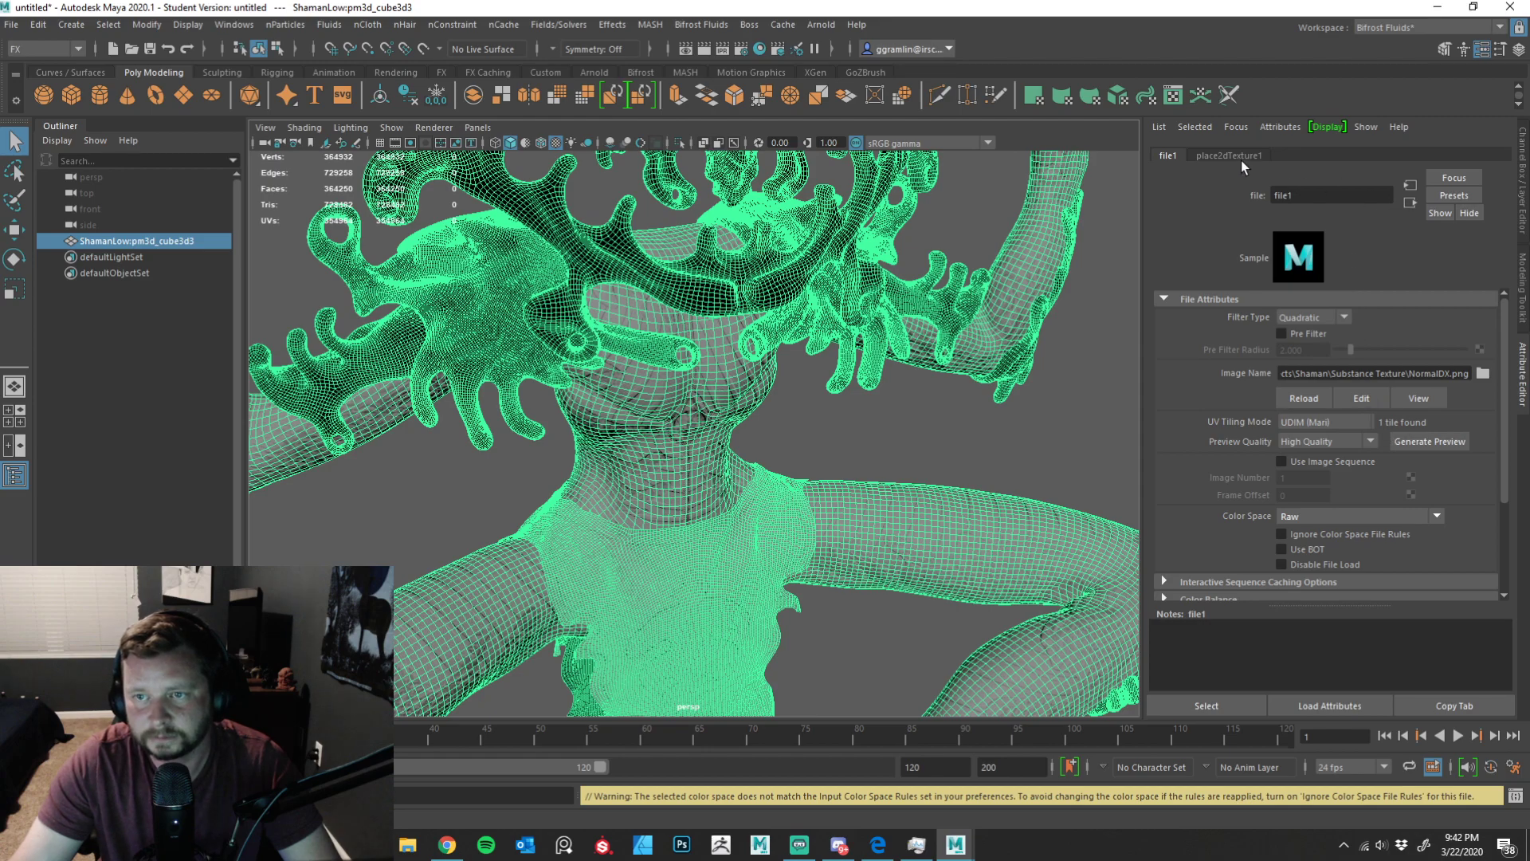
left_click(1412, 185)
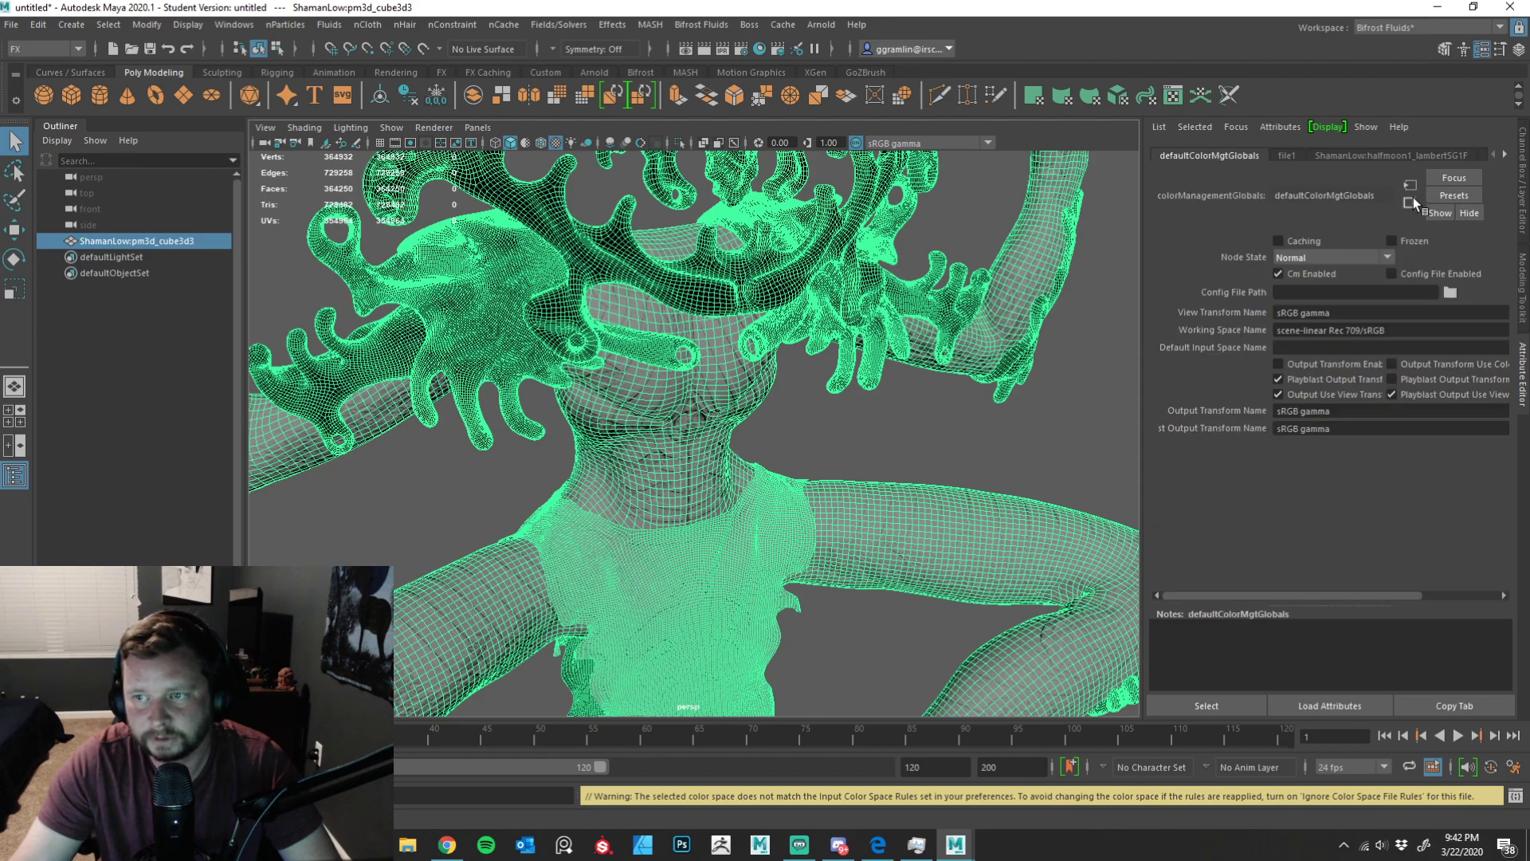
left_click(1288, 156)
left_click(1374, 160)
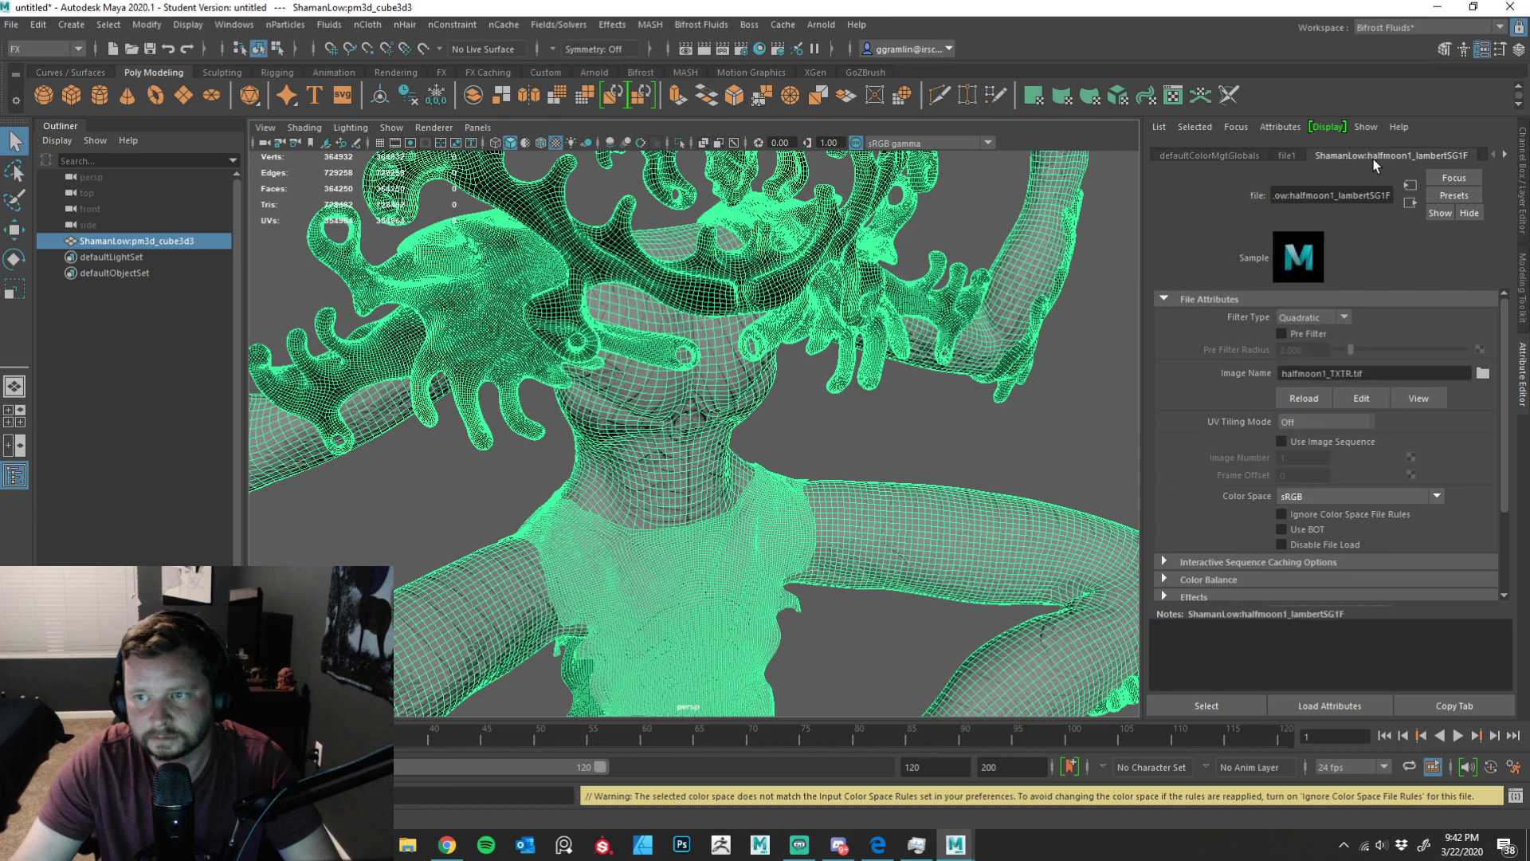
- Load NormalGL.png from the Substance Texture folder as the image of the File texture in the material's Bump Mapping
left_click(993, 464)
left_click(983, 527)
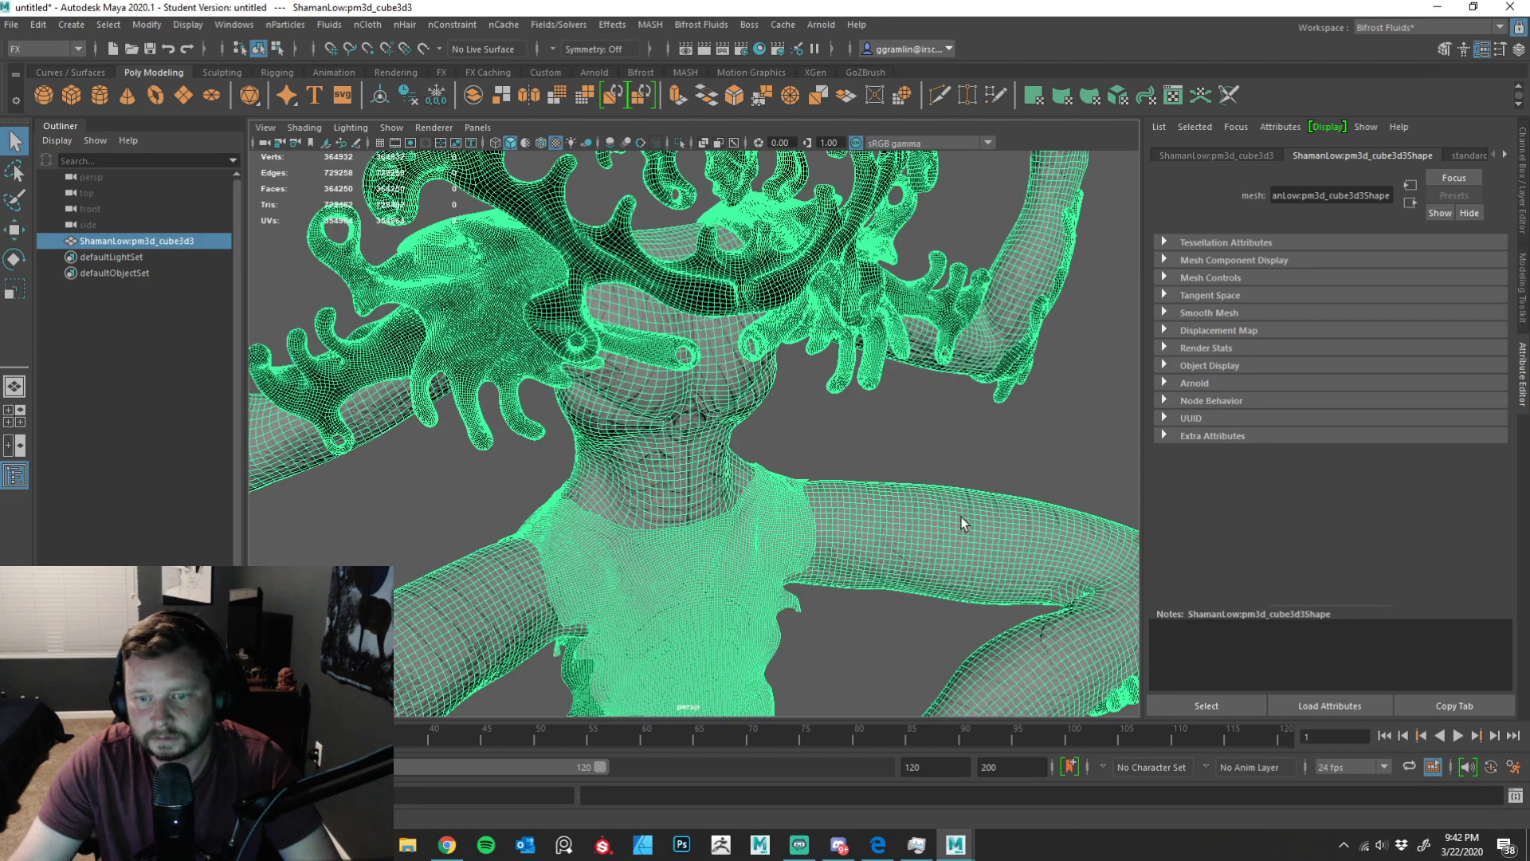
right_click_drag(909, 352, 1063, 484)
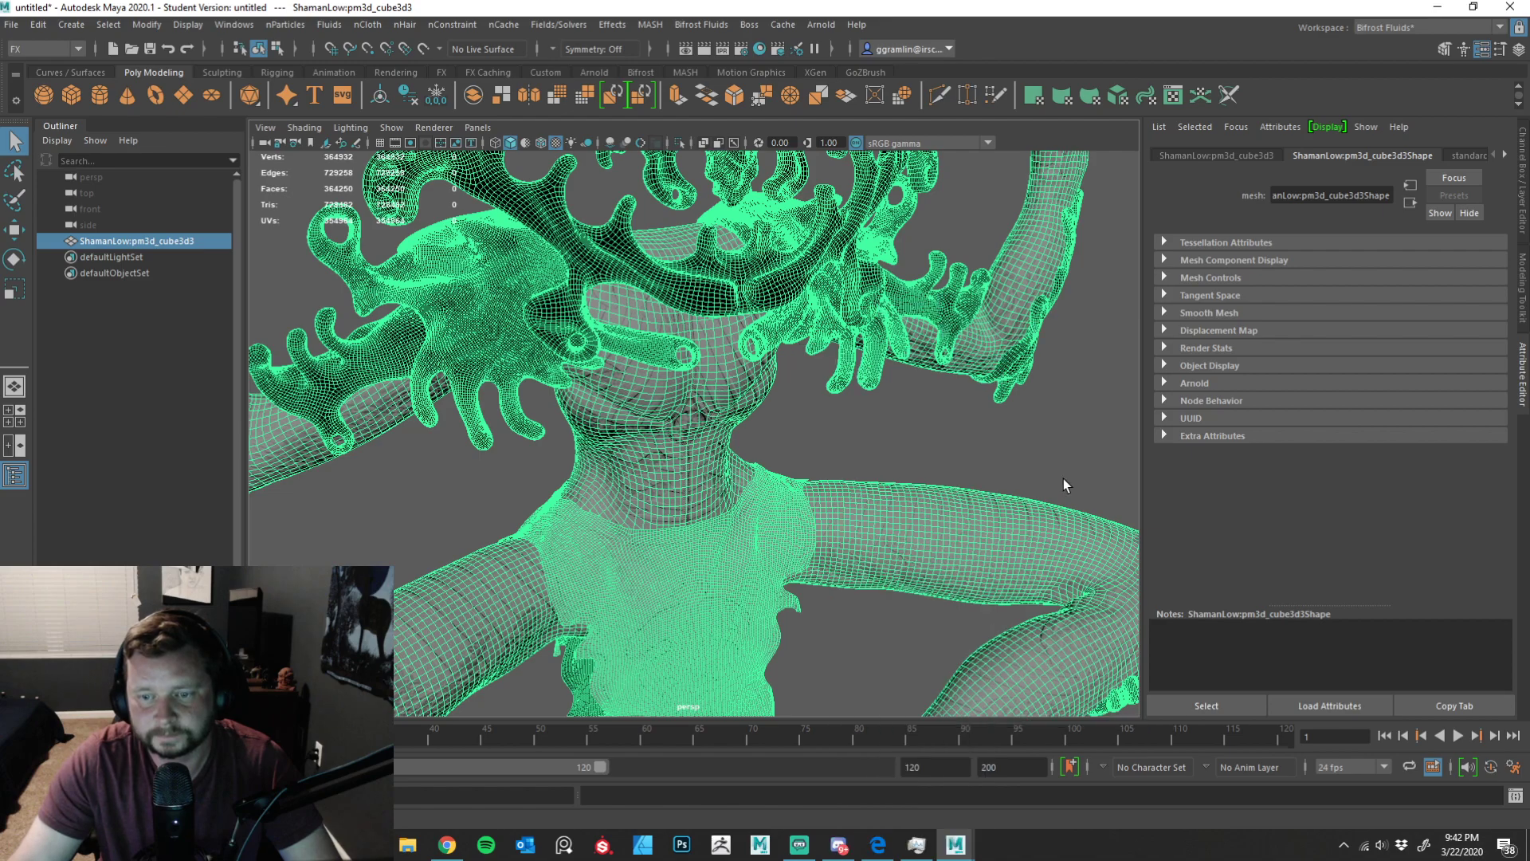
right_click_drag(865, 505, 850, 744)
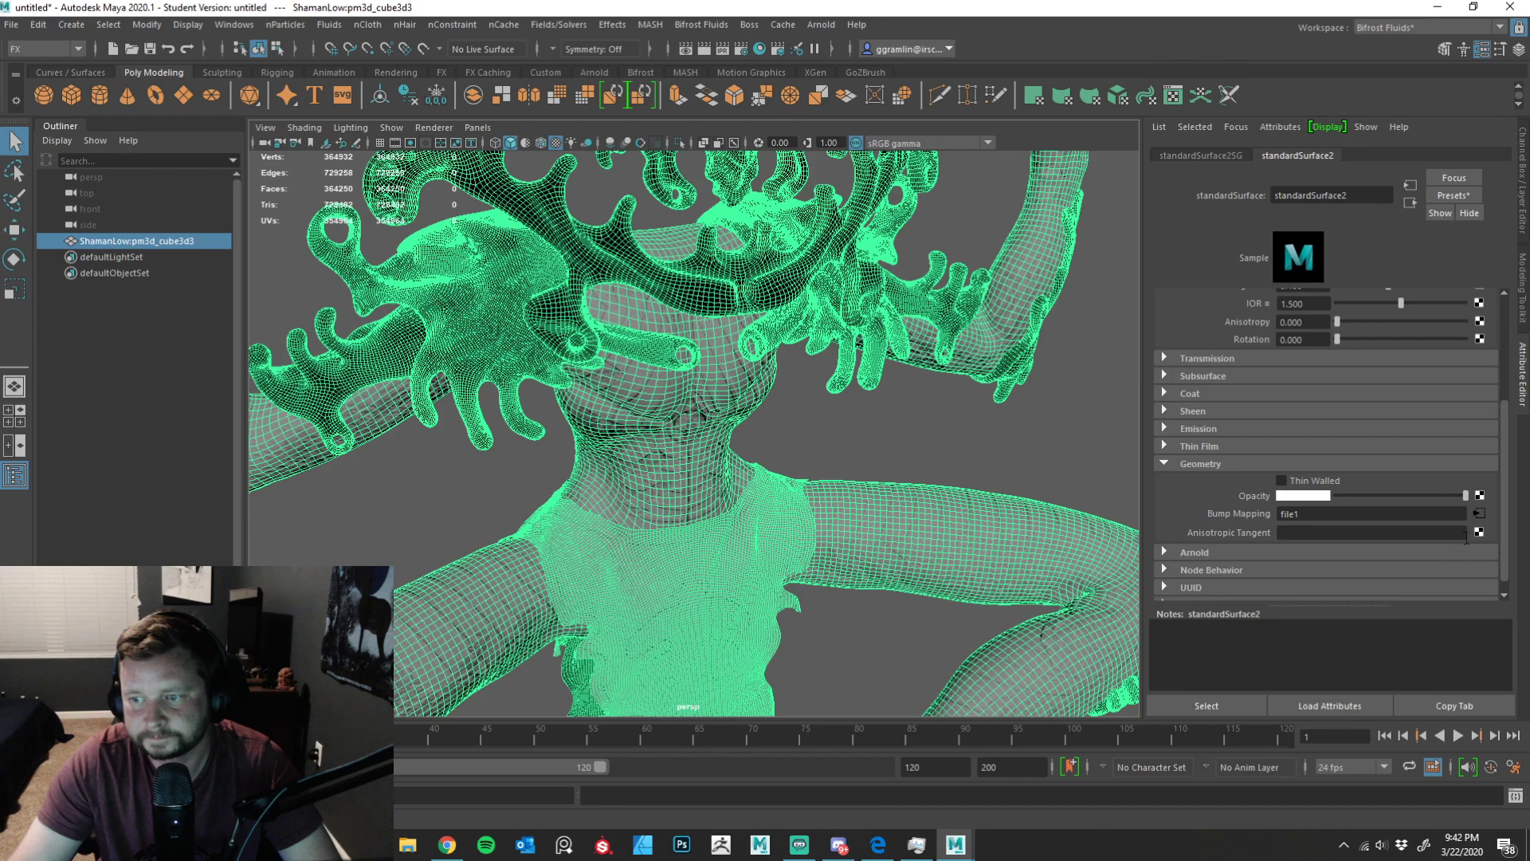
left_click(1480, 515)
left_click(1482, 375)
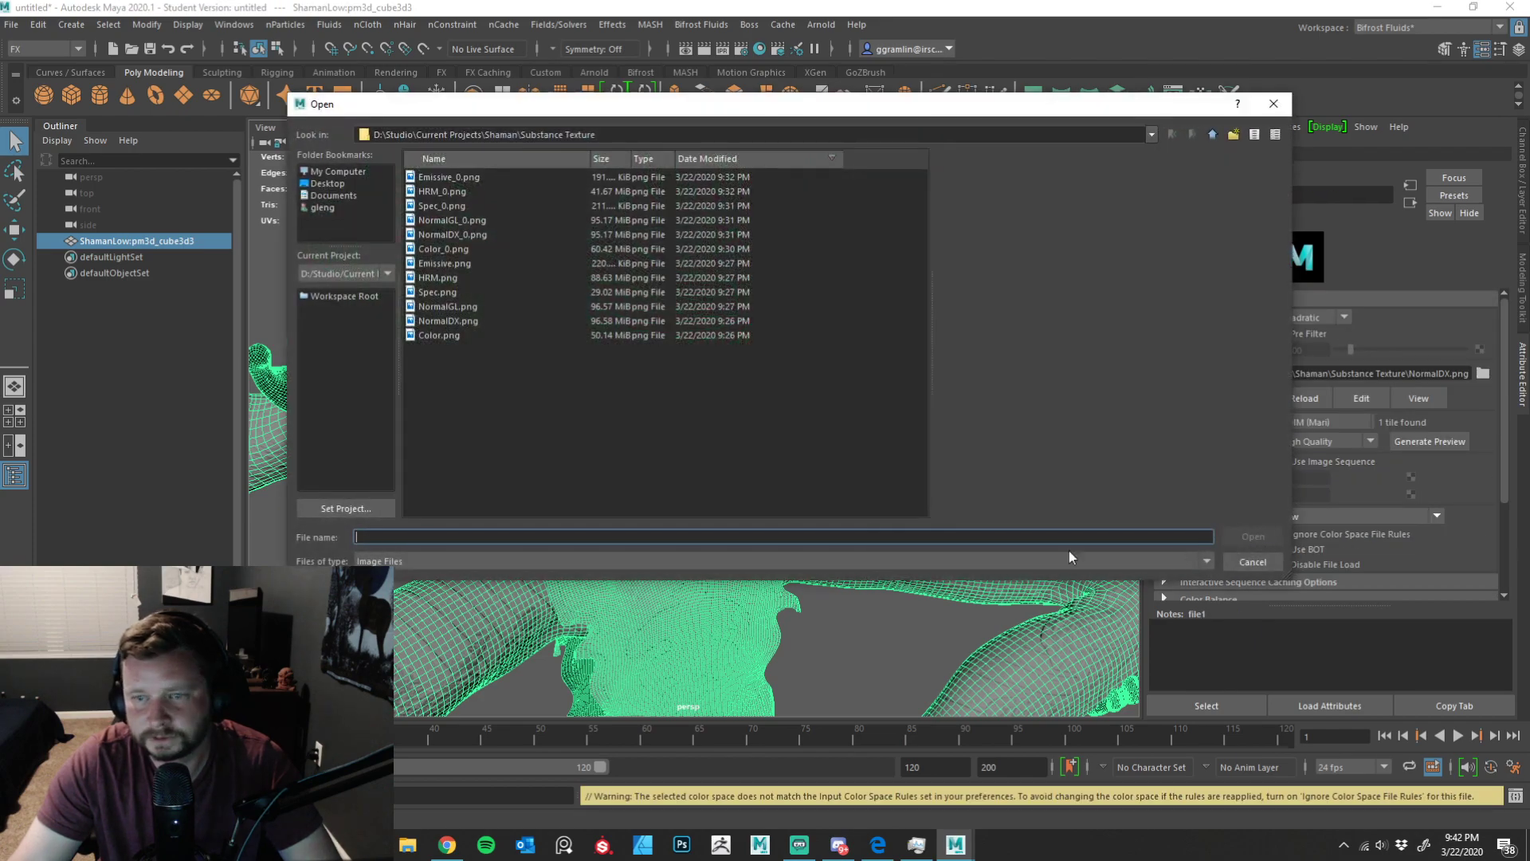
left_click(446, 306)
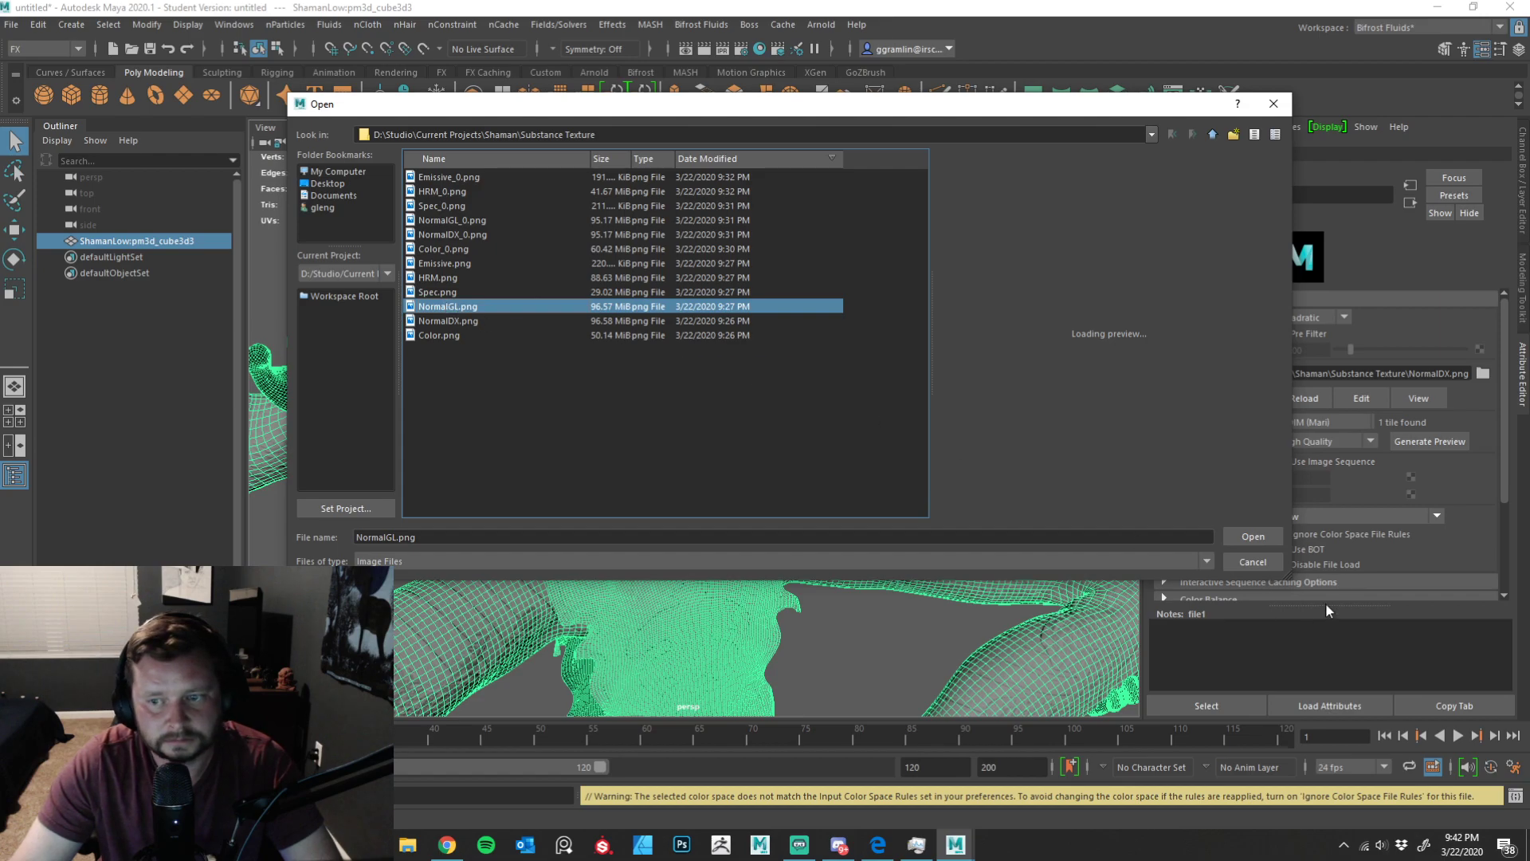
left_click(1256, 538)
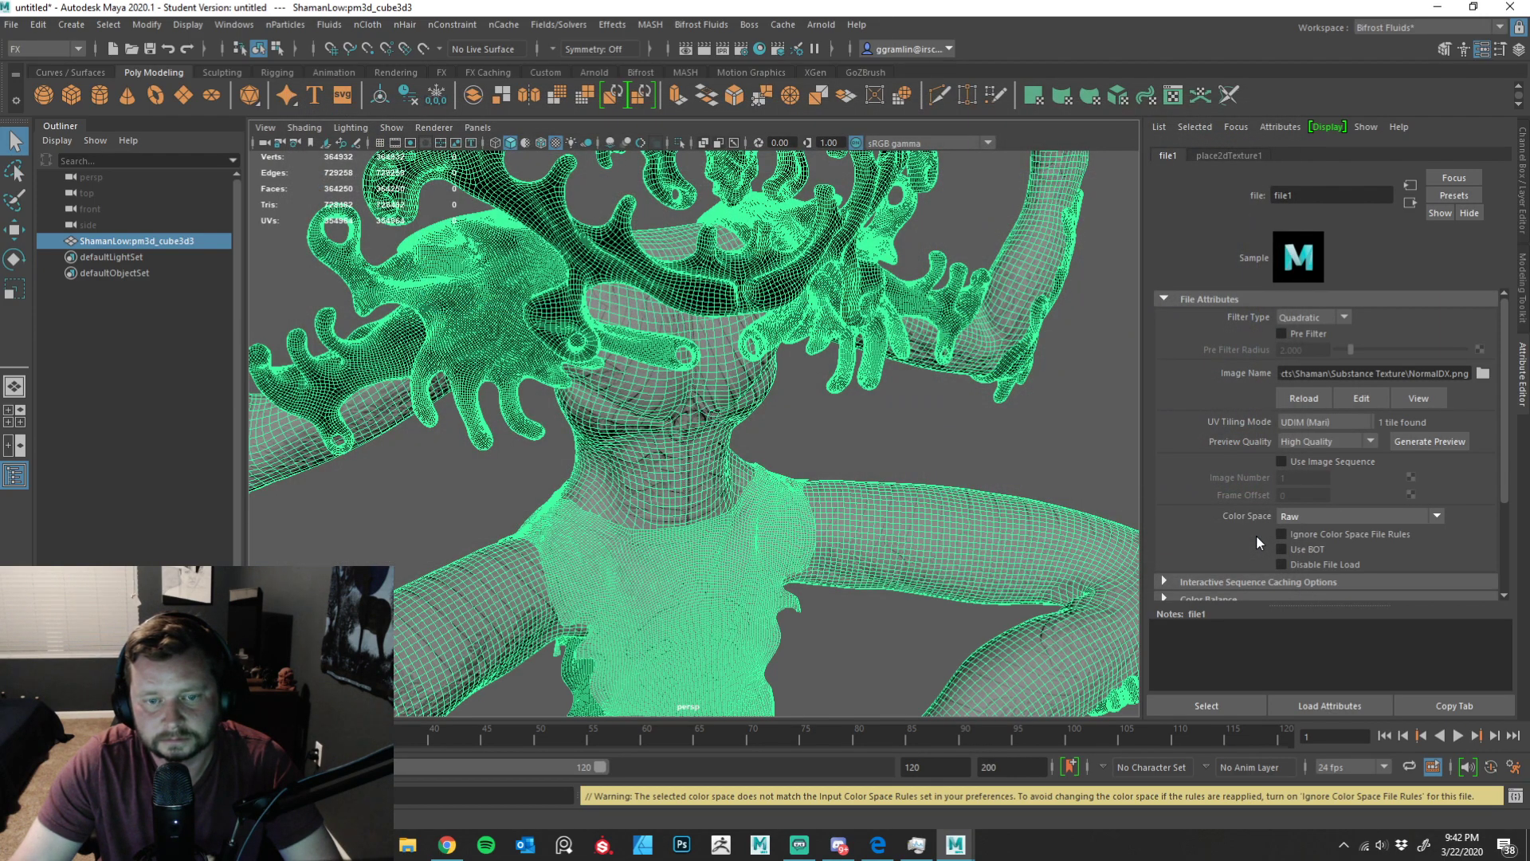
- Deselect the mesh and examine how the NormalGL map shades the torso, arms and headdress
left_click_drag(868, 419, 884, 458, "alt")
left_click(932, 478)
right_click_drag(885, 459, 1425, 528, "alt")
right_click_drag(926, 651, 757, 514, "alt")
left_click_drag(757, 514, 688, 540, "alt")
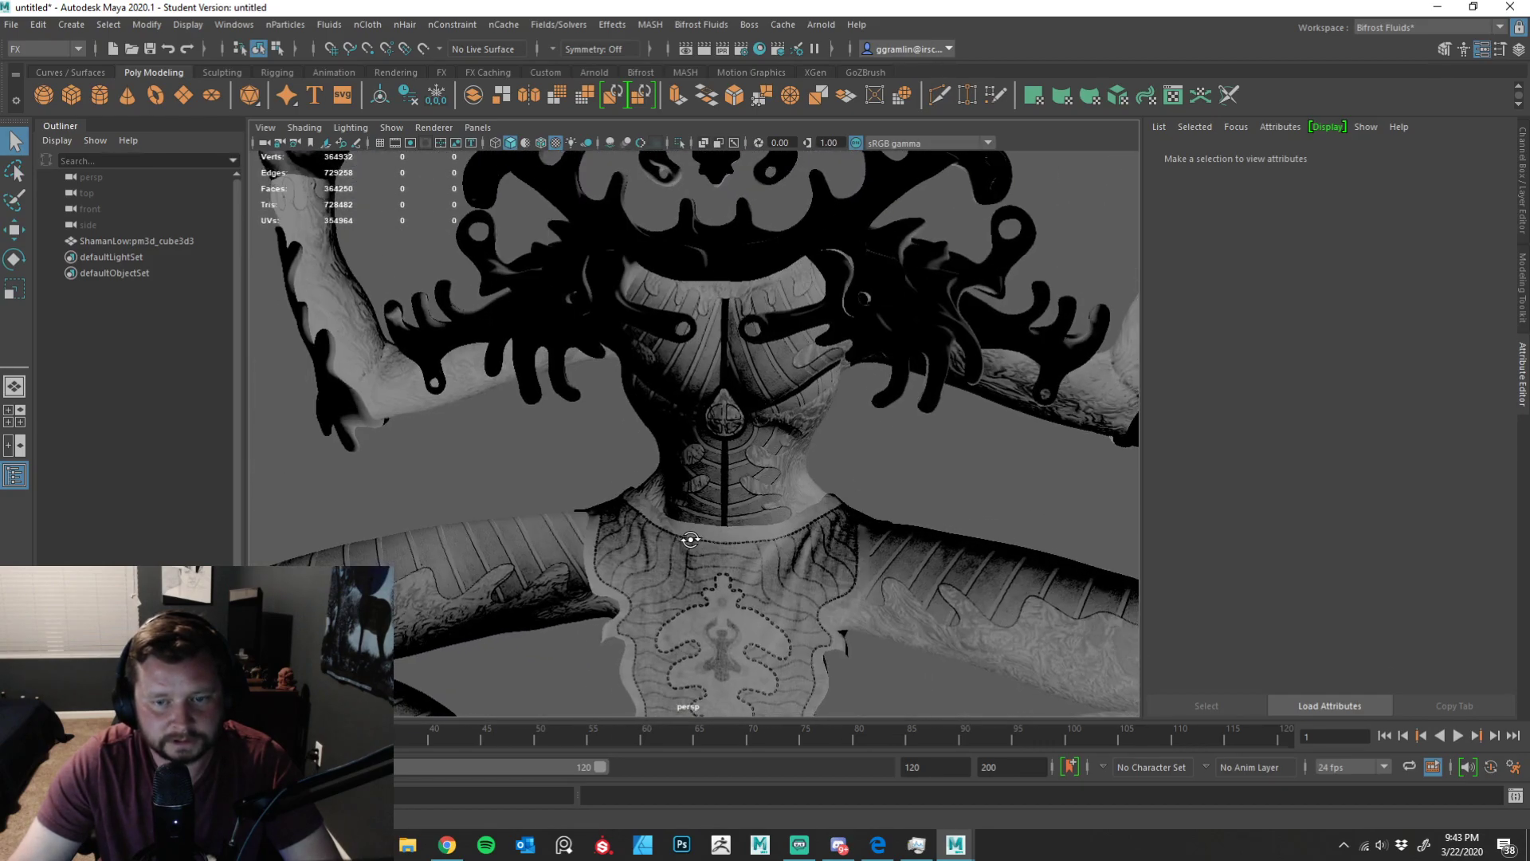
scroll(773, 481, "down", 8)
left_click_drag(773, 480, 755, 513, "alt")
right_click_drag(755, 512, 891, 634, "alt")
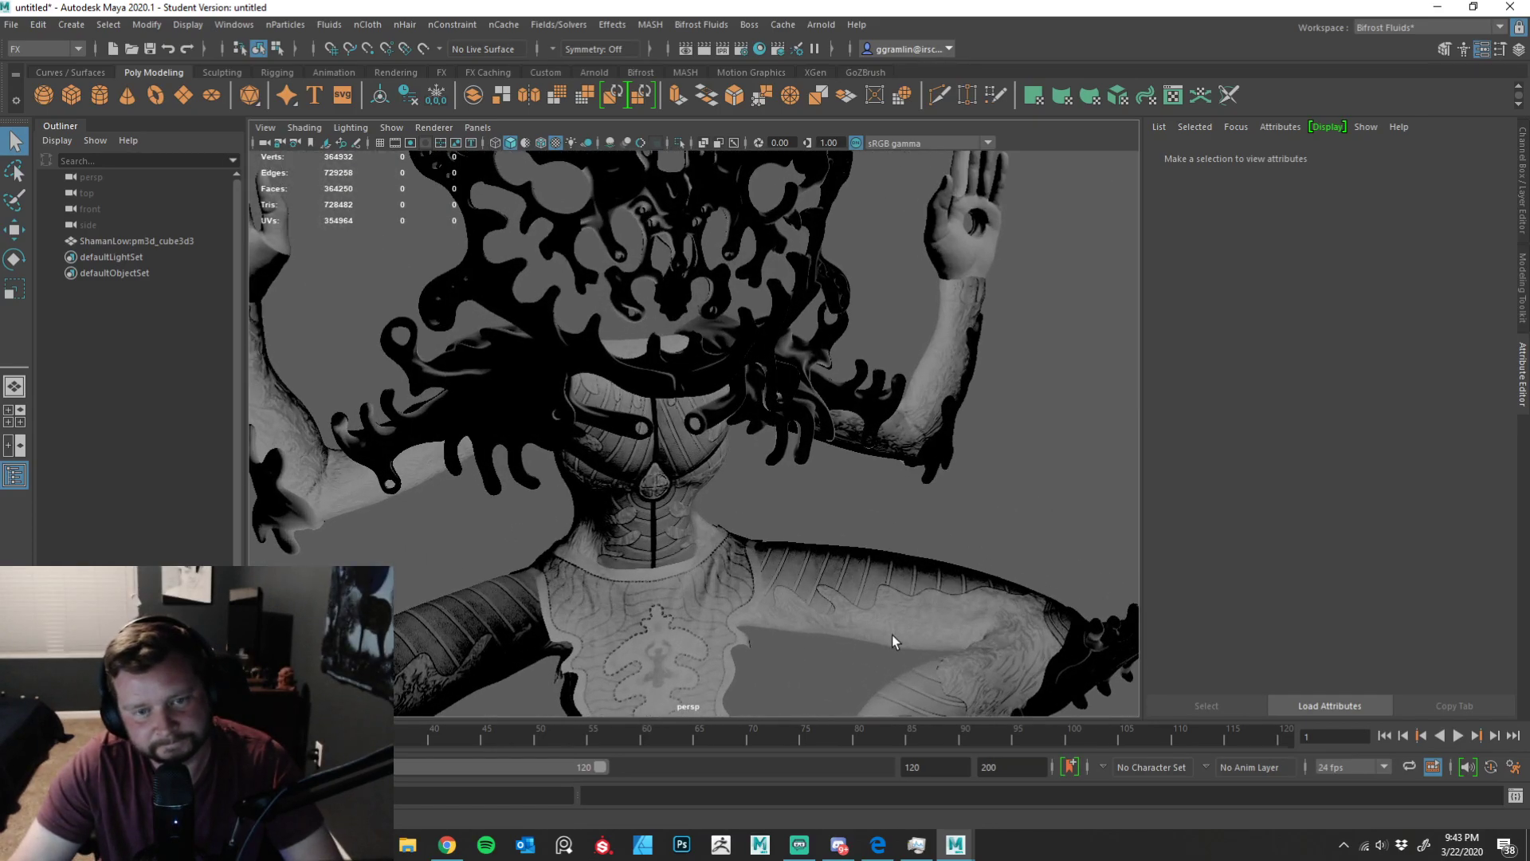
left_click_drag(892, 633, 845, 634, "alt")
- Check the Geometry attributes of the Shaman mesh's Standard Surface material, then view the deselected model again
left_click(136, 241)
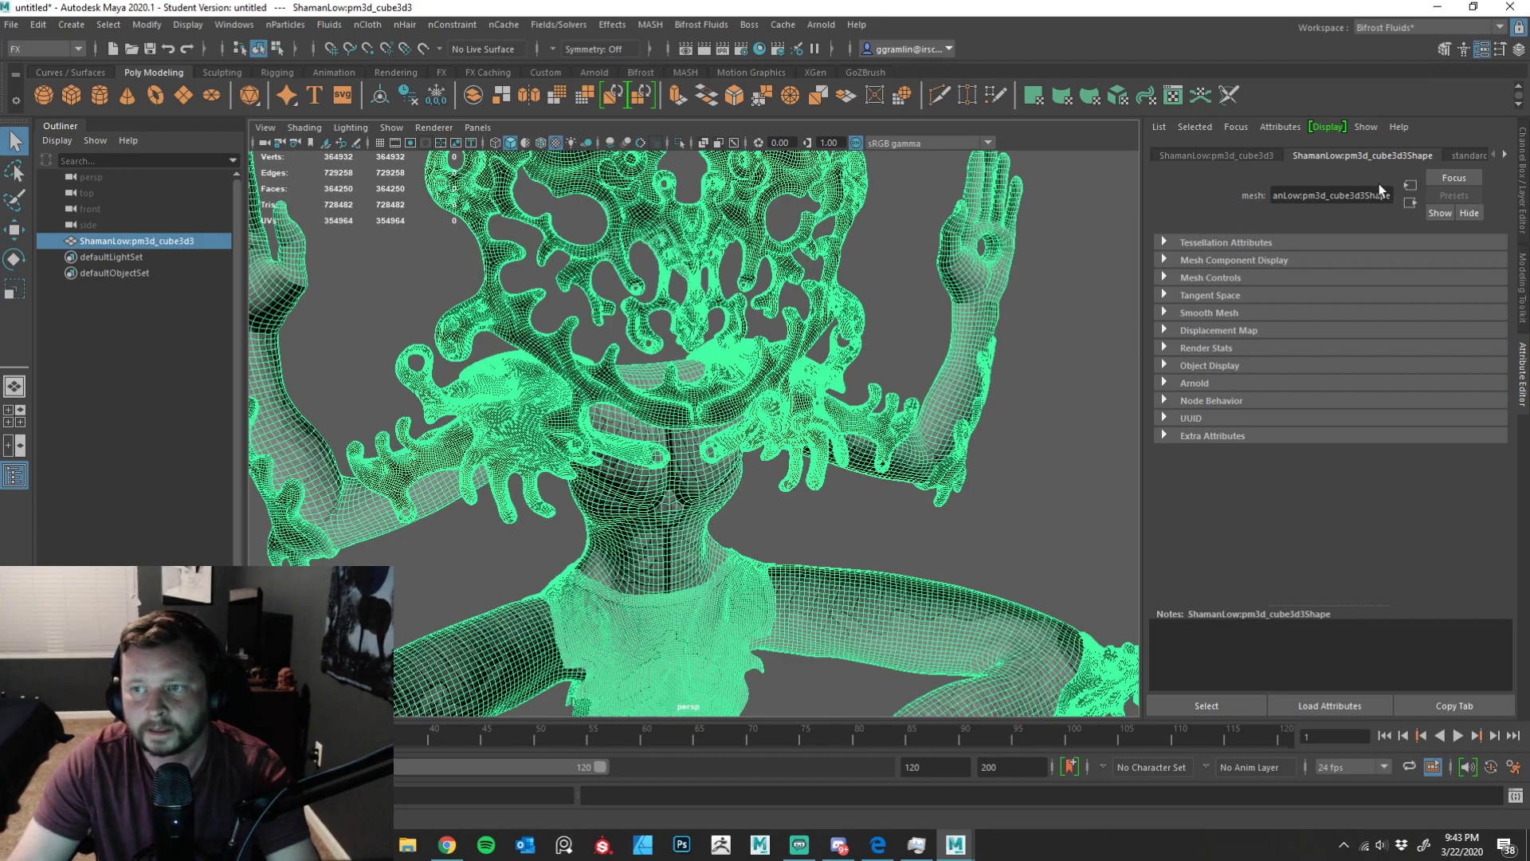
right_click(645, 351)
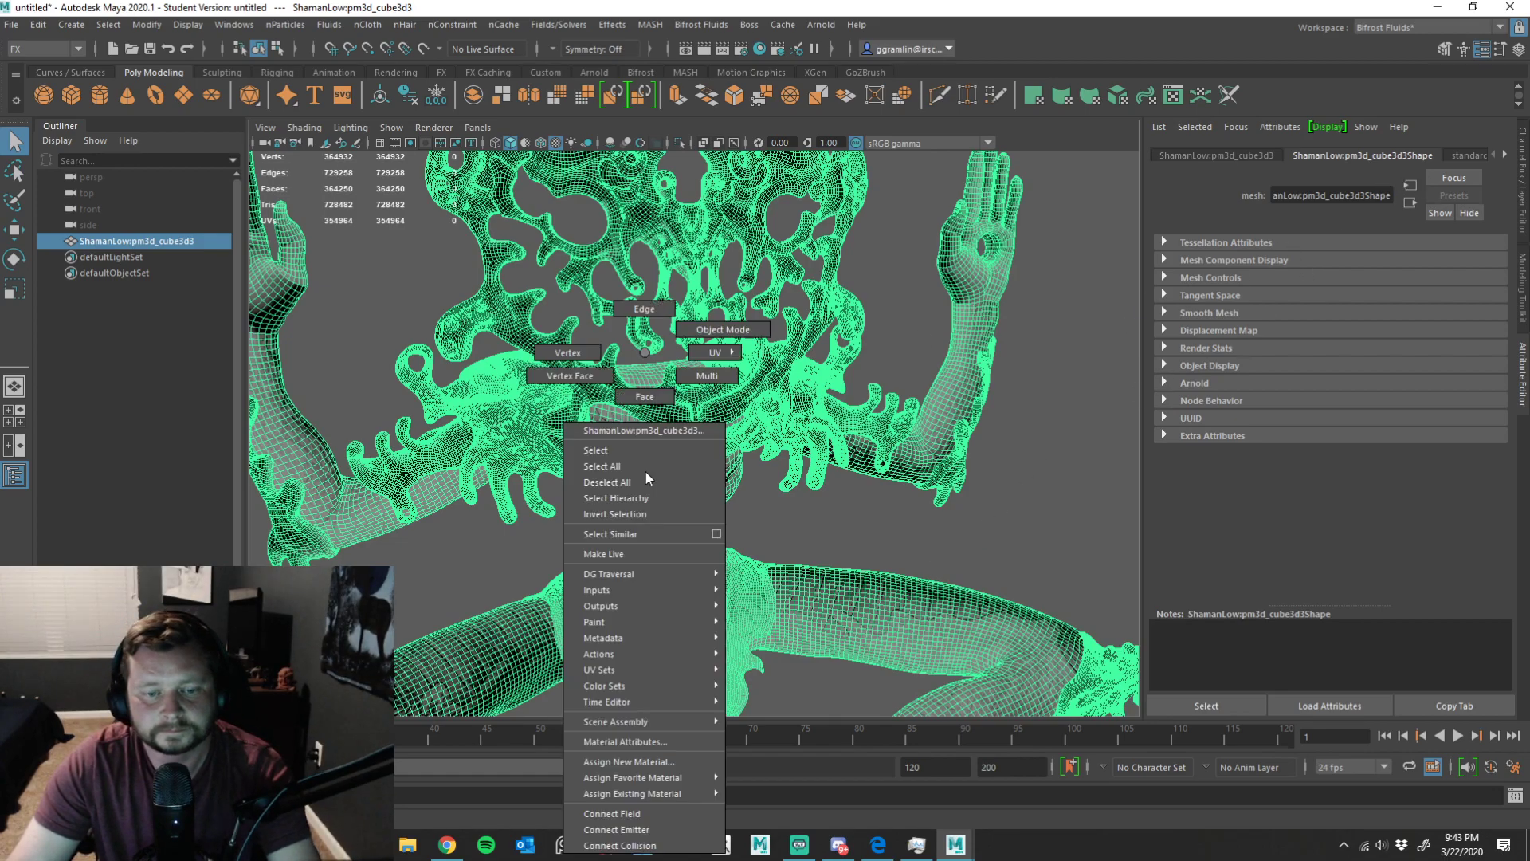
left_click(690, 743)
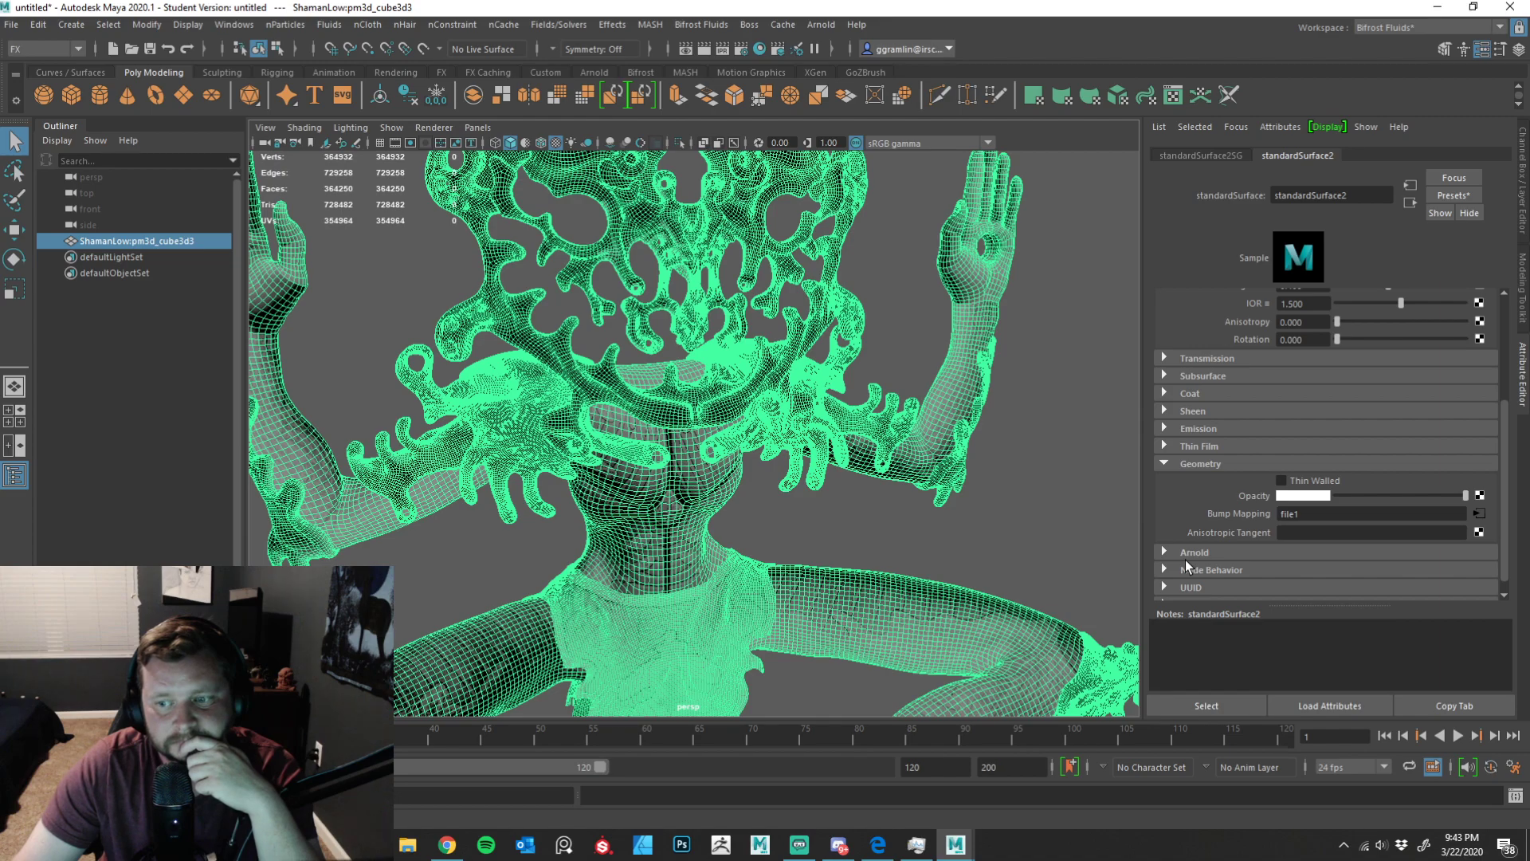
left_click(1130, 523)
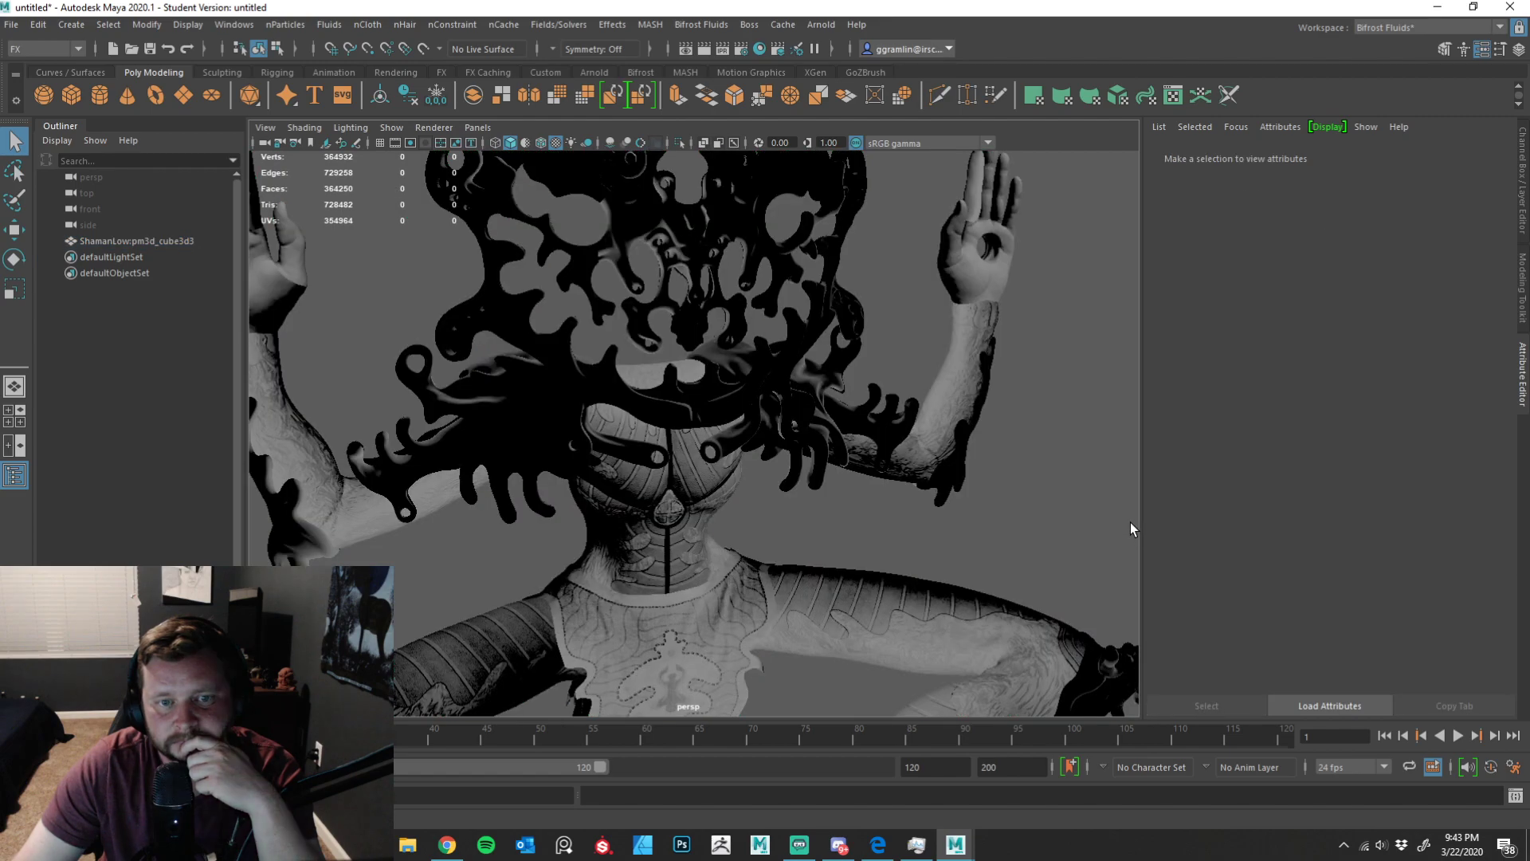
left_click_drag(1021, 529, 887, 611, "alt")
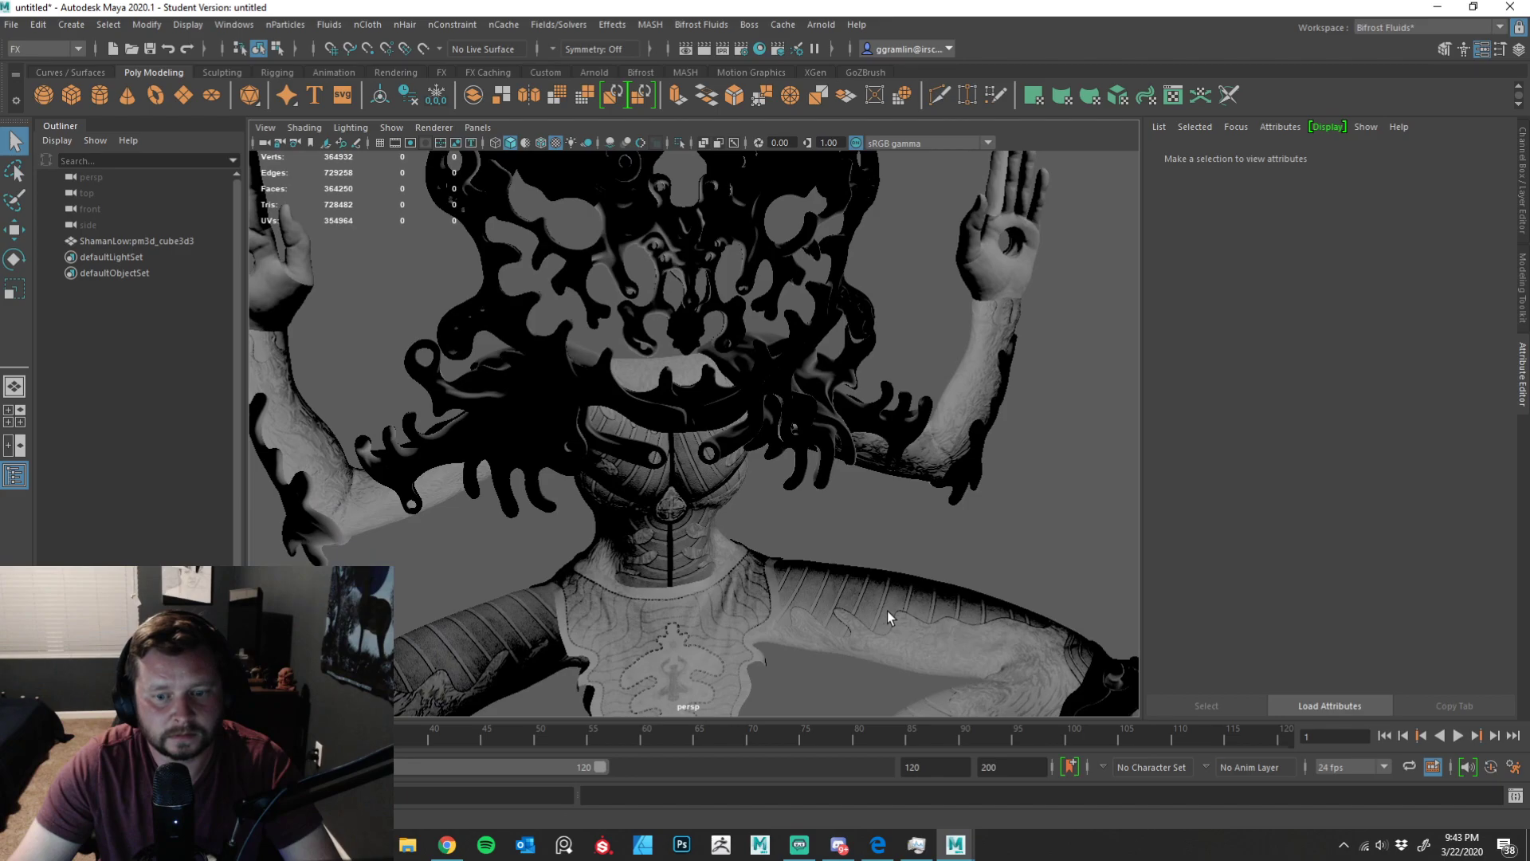
- Set the Color Space of the NormalGL texture in the Shaman material's Bump Mapping to Raw
left_click(888, 611)
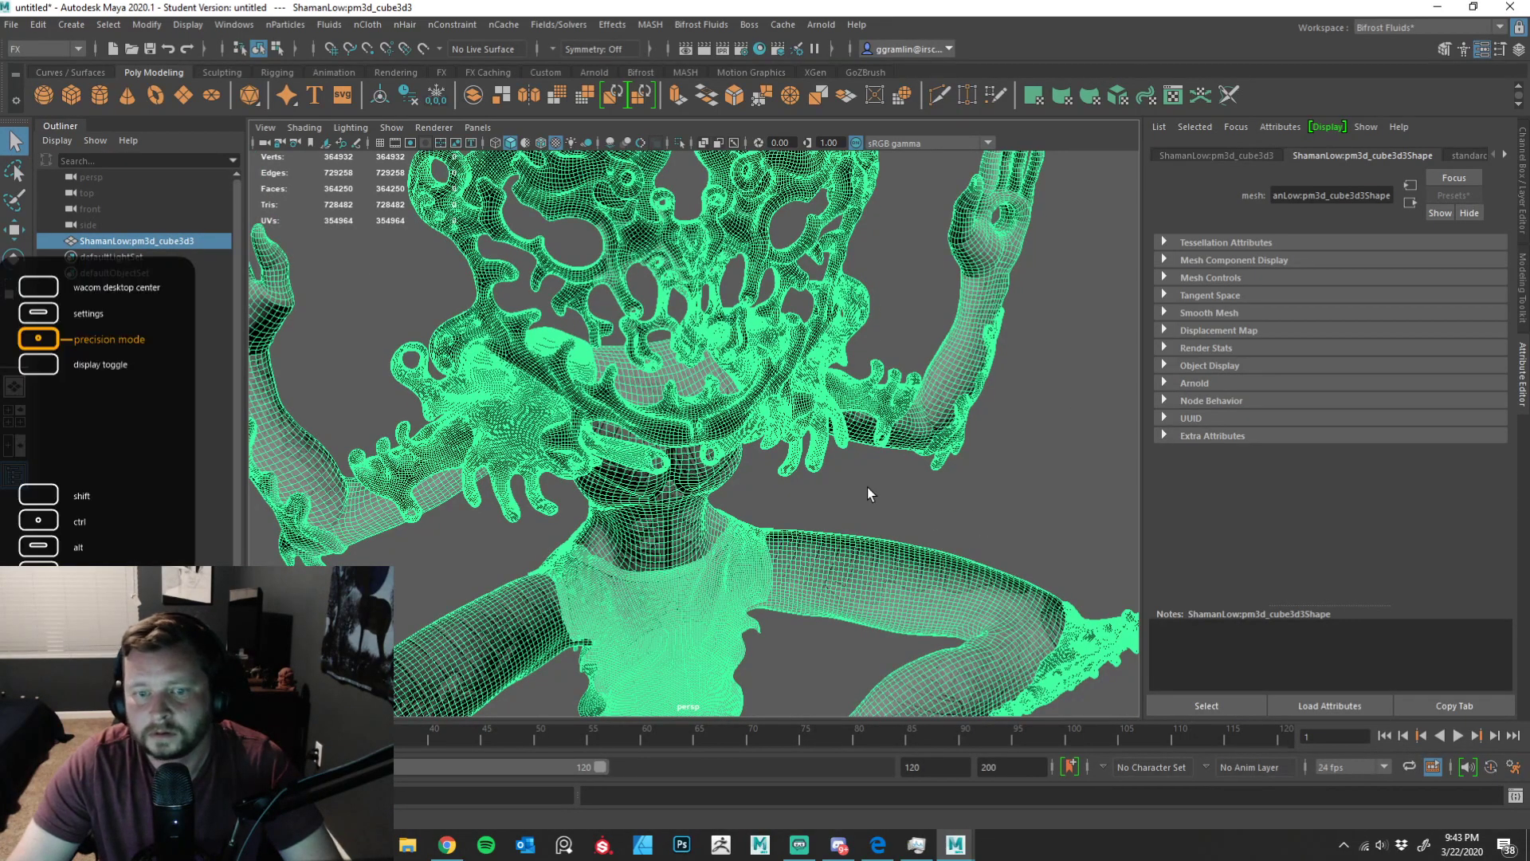
right_click(840, 606)
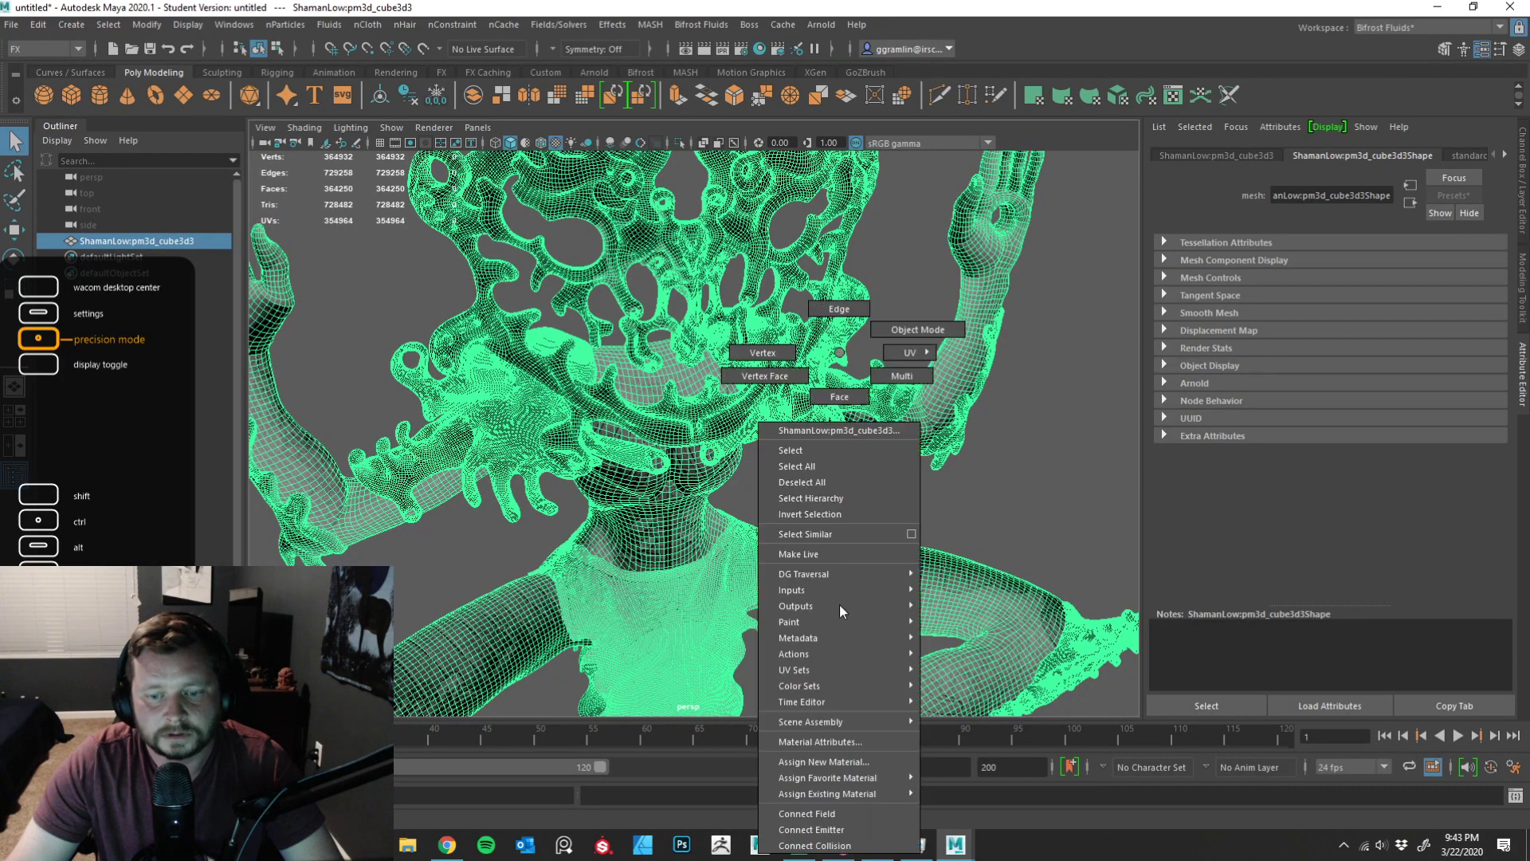
left_click(855, 741)
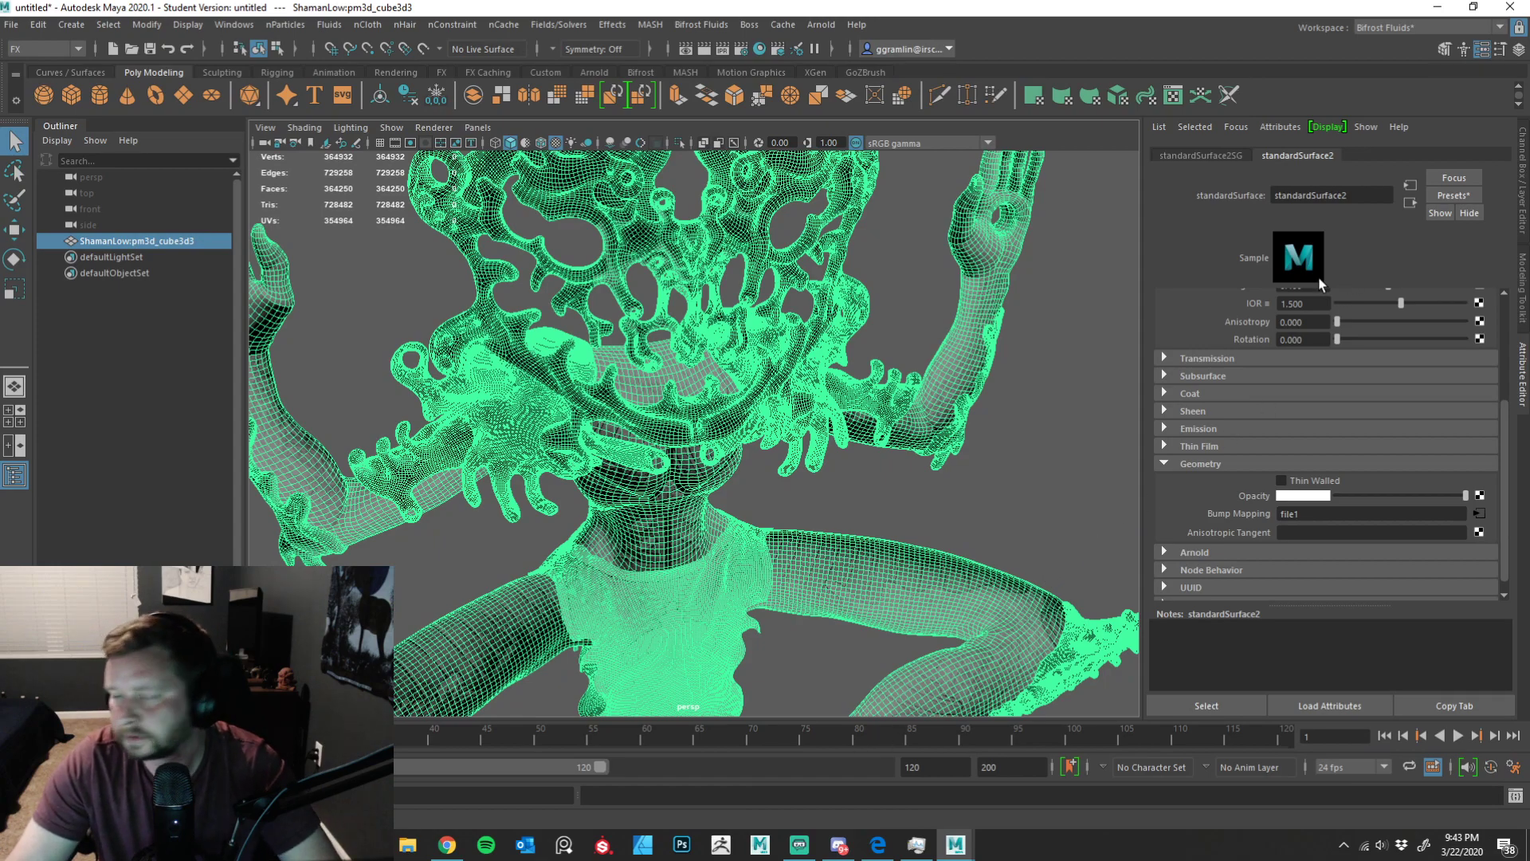
left_click(1479, 514)
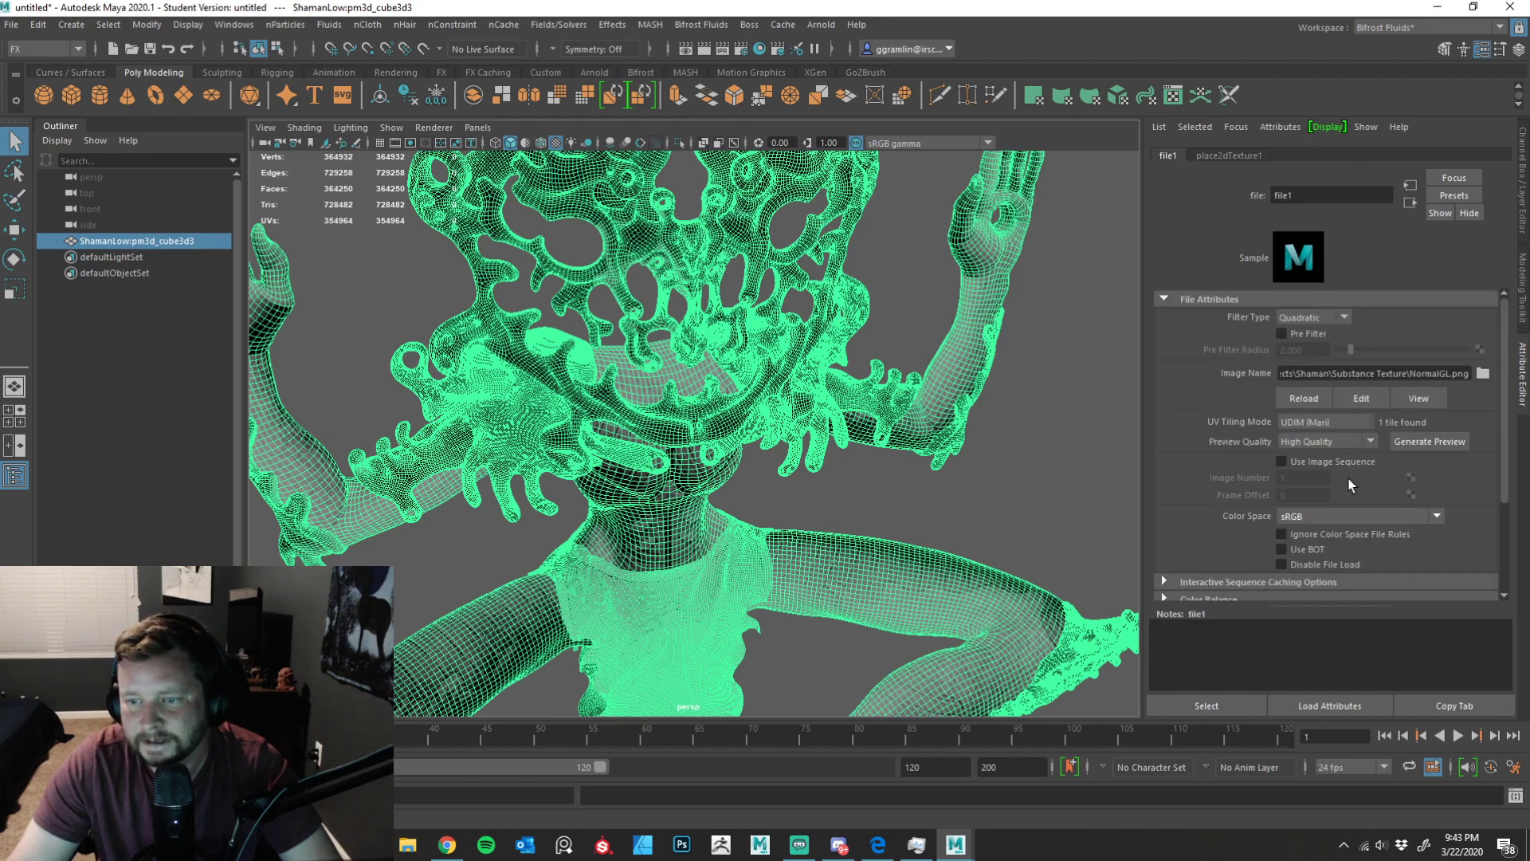
left_click(1338, 519)
left_click(1339, 529)
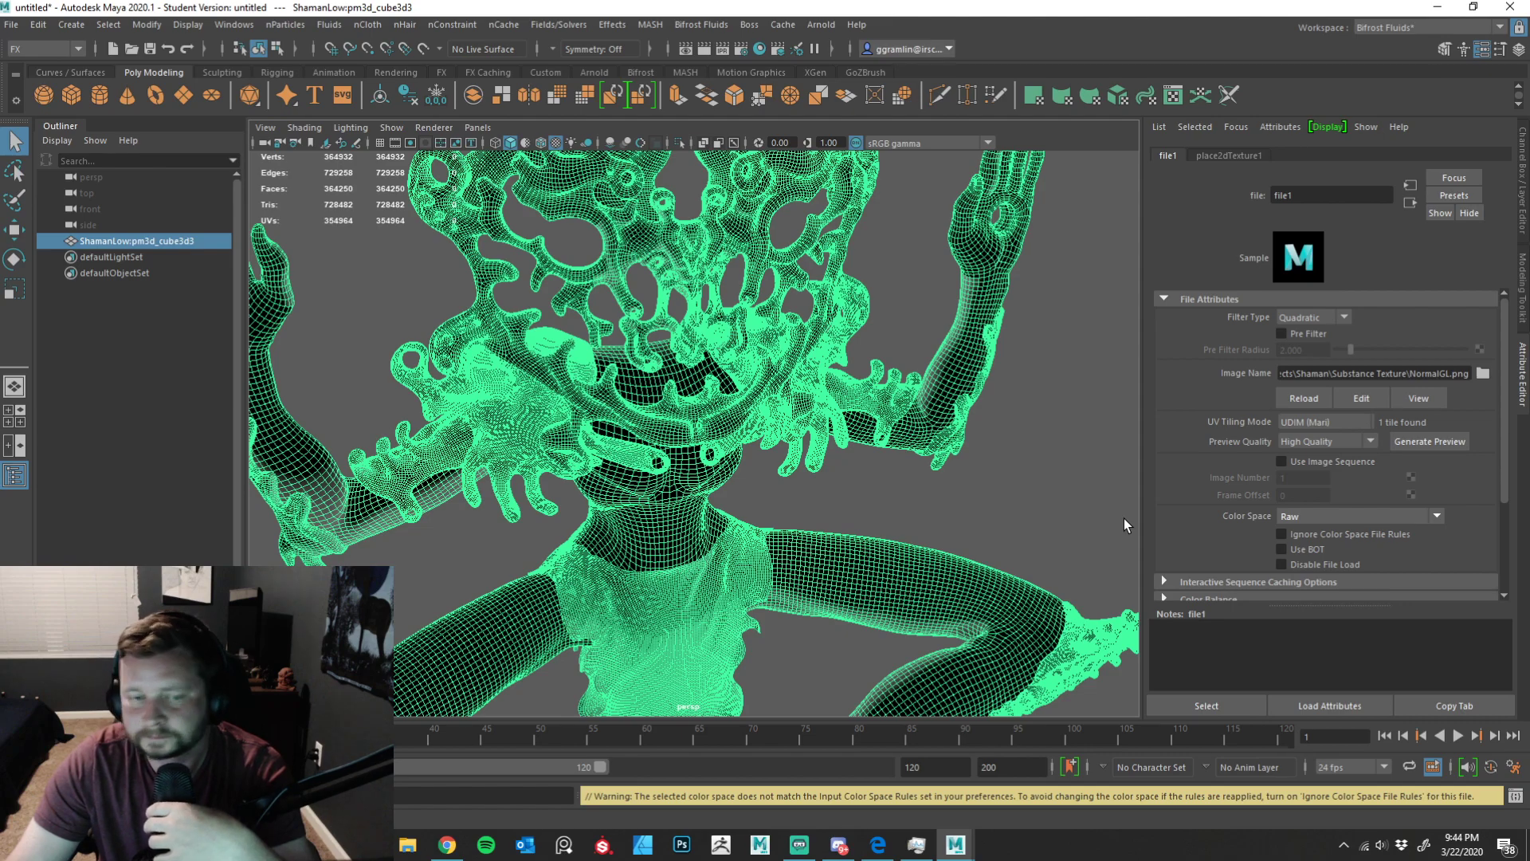
- Compare the Shaman in plain shaded and textured display, then reselect the mesh
left_click(1066, 517)
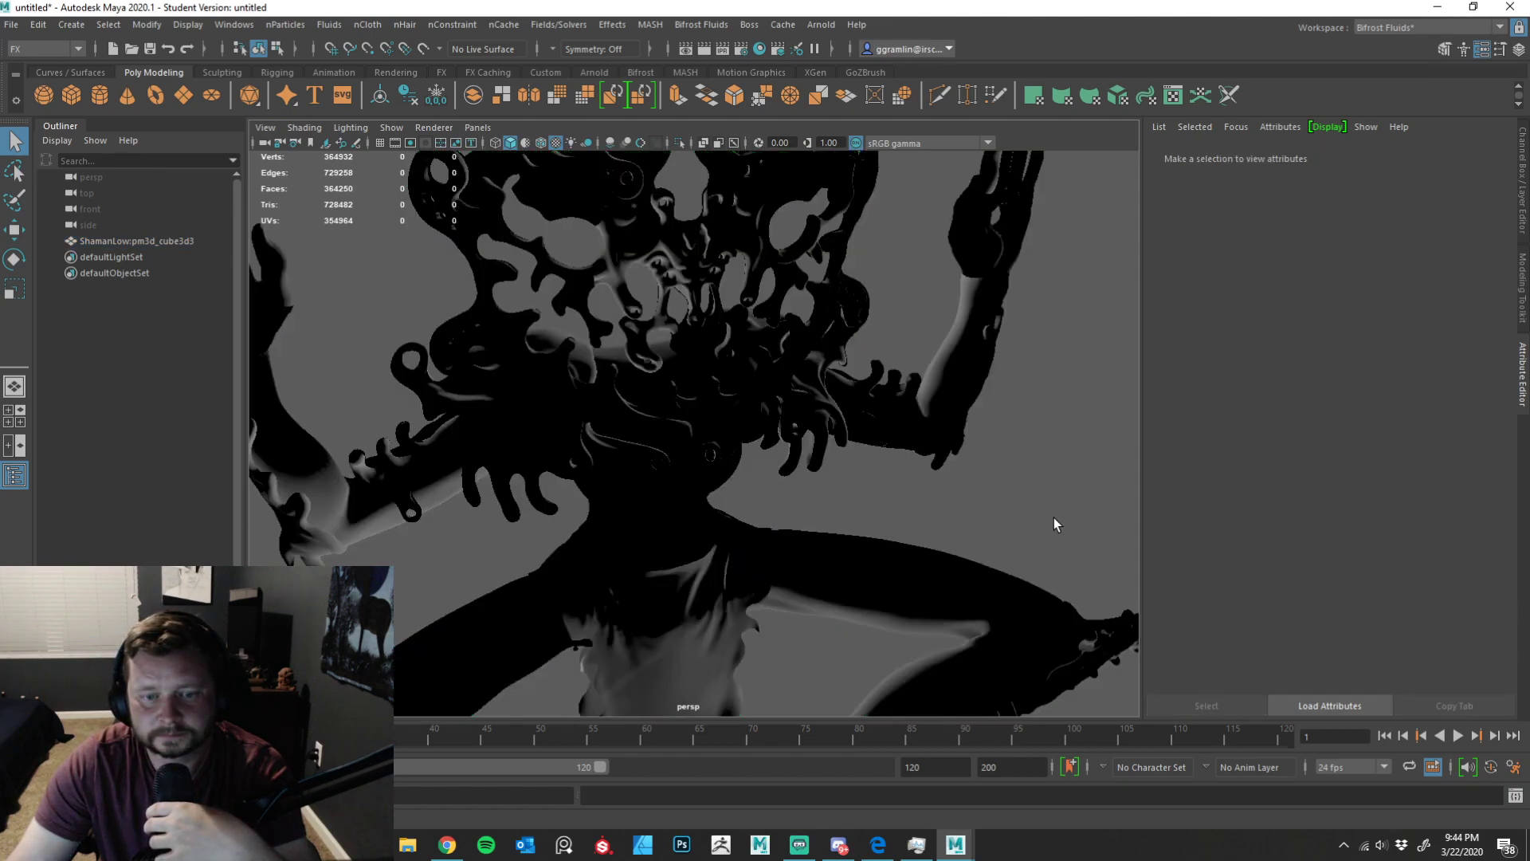
key("5")
key("6")
left_click(834, 557)
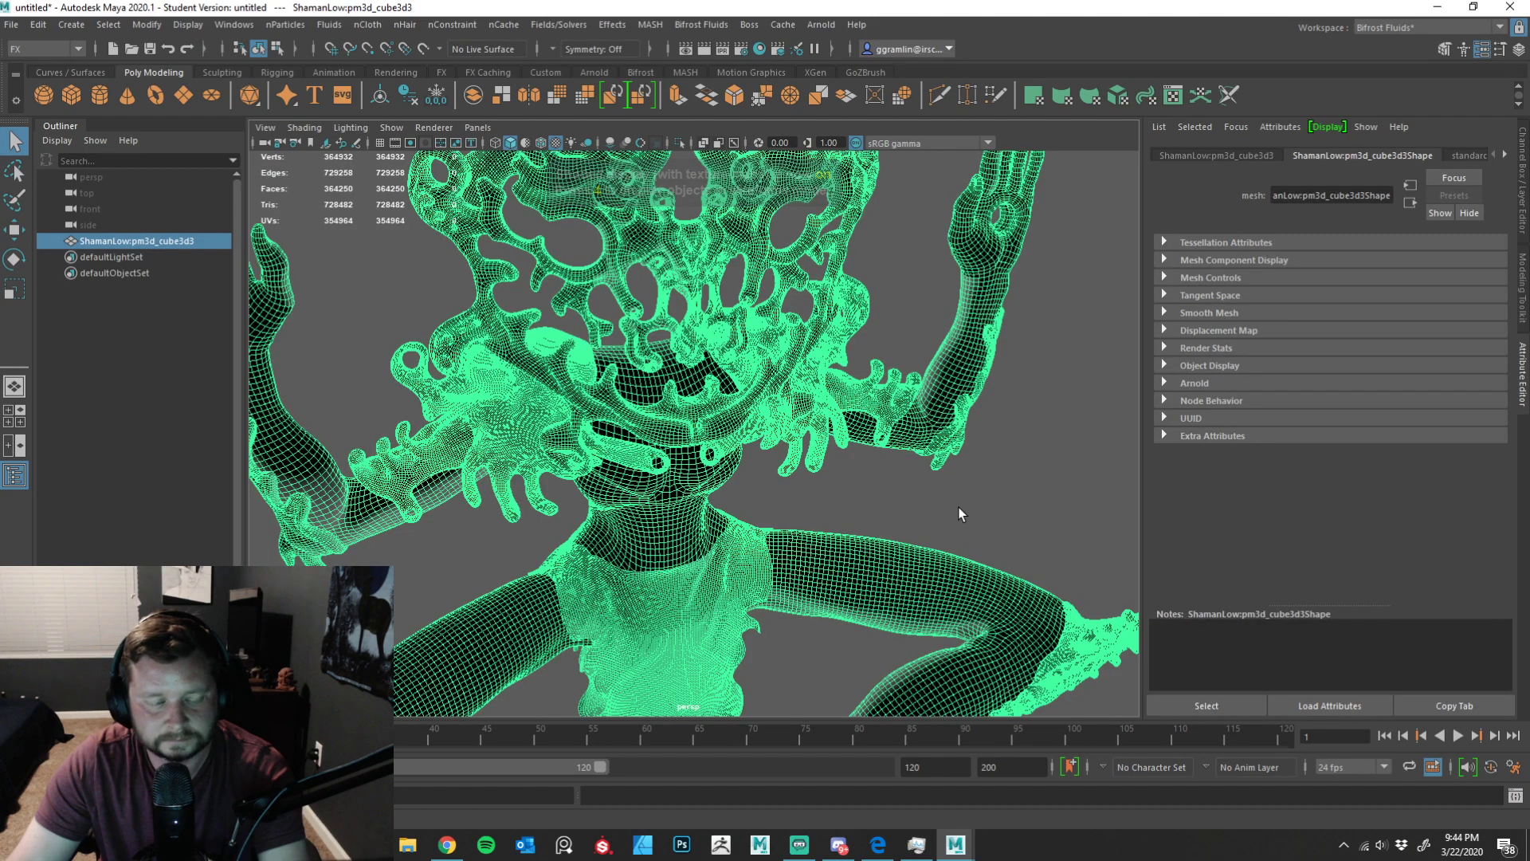
- Try NormalGL_0.png as the image of the Shaman material's Bump Mapping texture and generate its UDIM preview
scroll(929, 510, "down", 5)
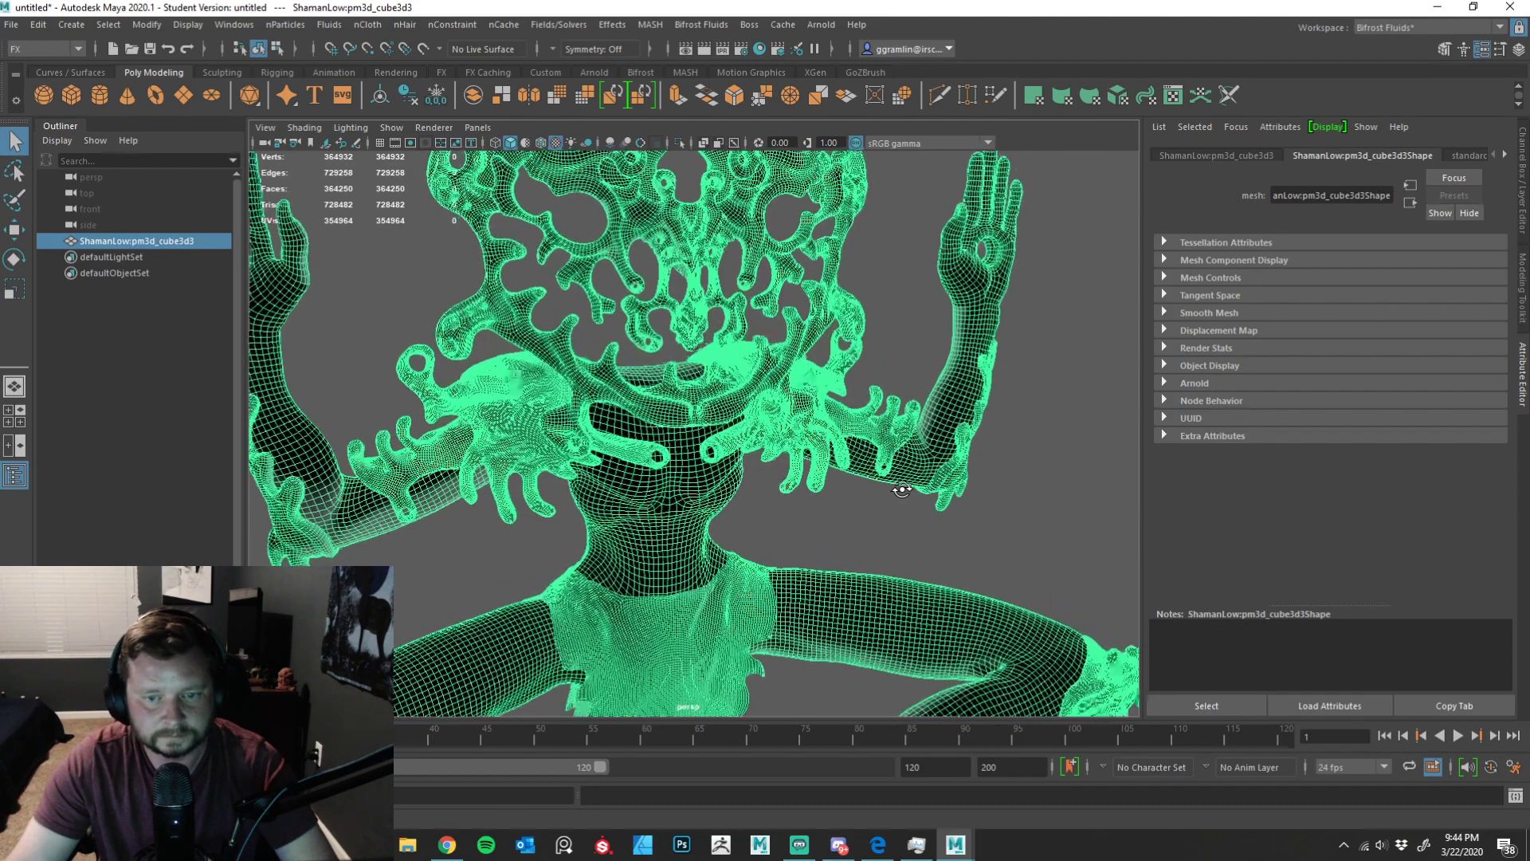
right_click_drag(882, 458, 877, 746)
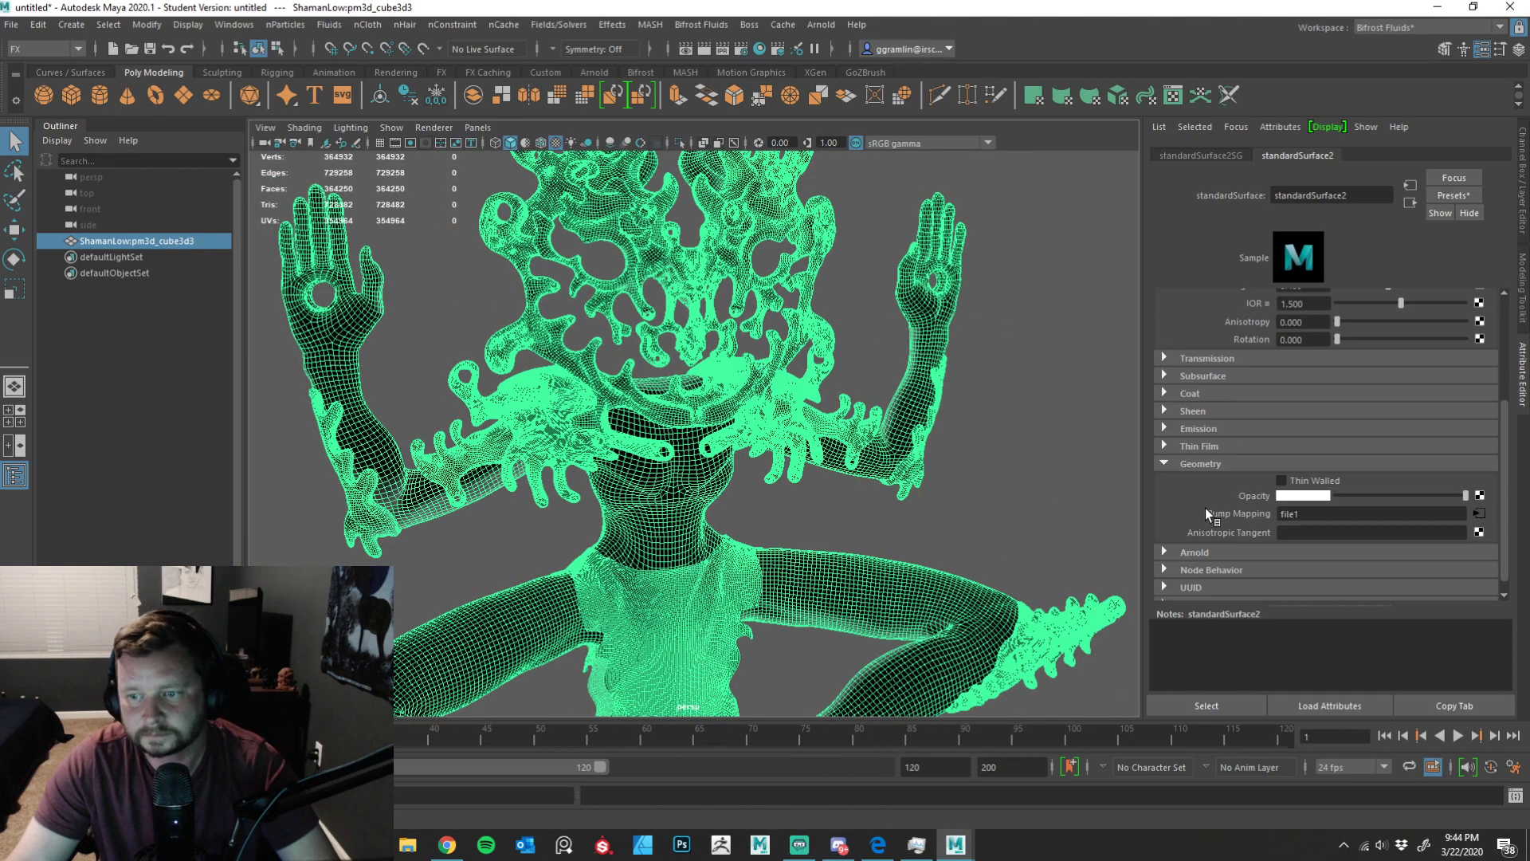
left_click(1477, 516)
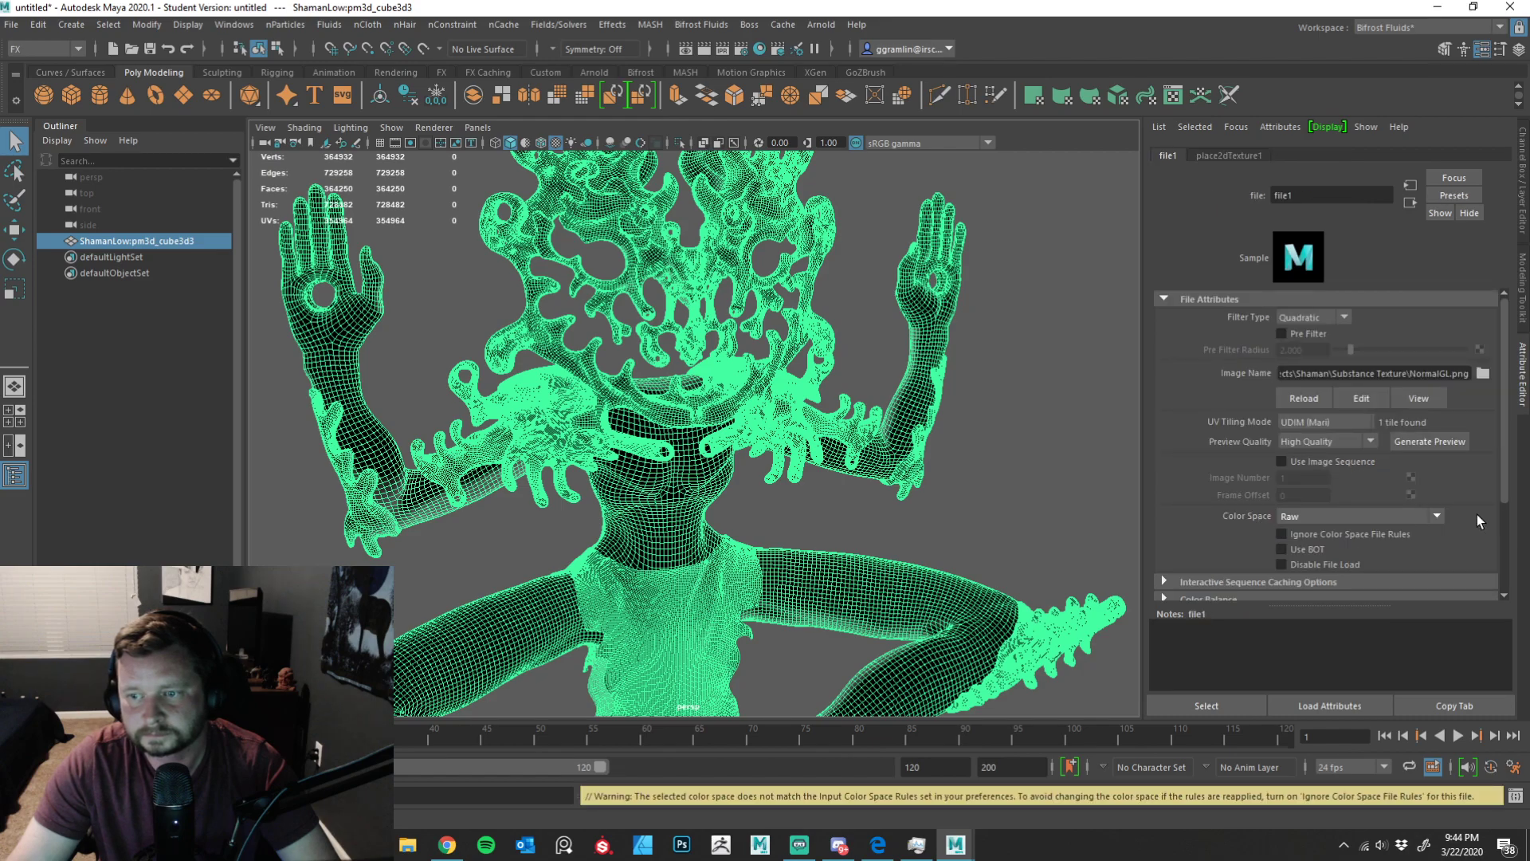
left_click_drag(943, 481, 985, 476, "alt")
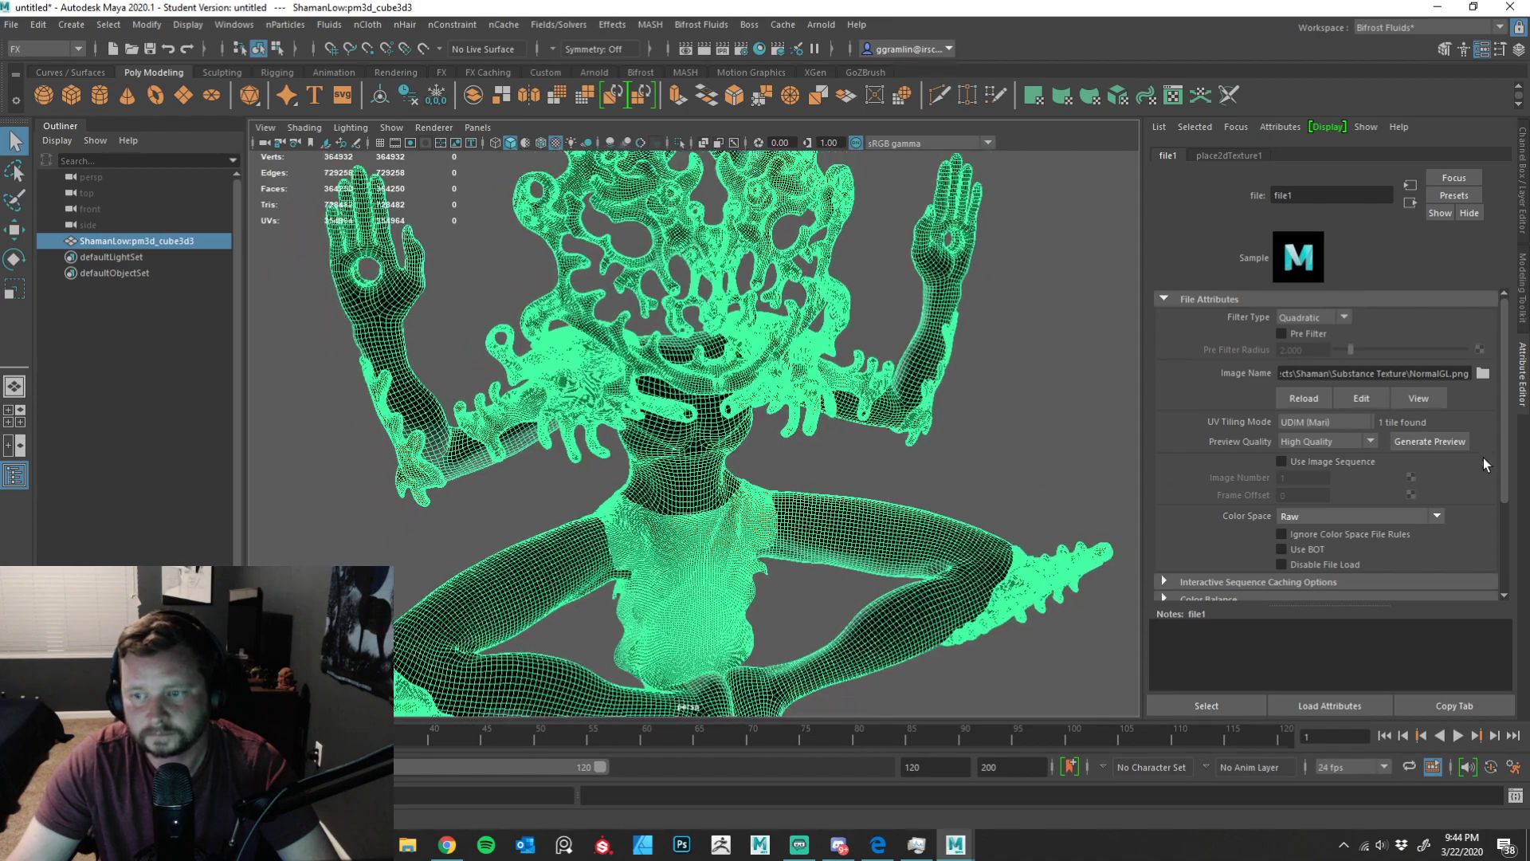
mouse_move(1081, 442)
left_mouse_down("alt")
mouse_move(1031, 444)
mouse_move(1080, 441)
left_mouse_up("alt")
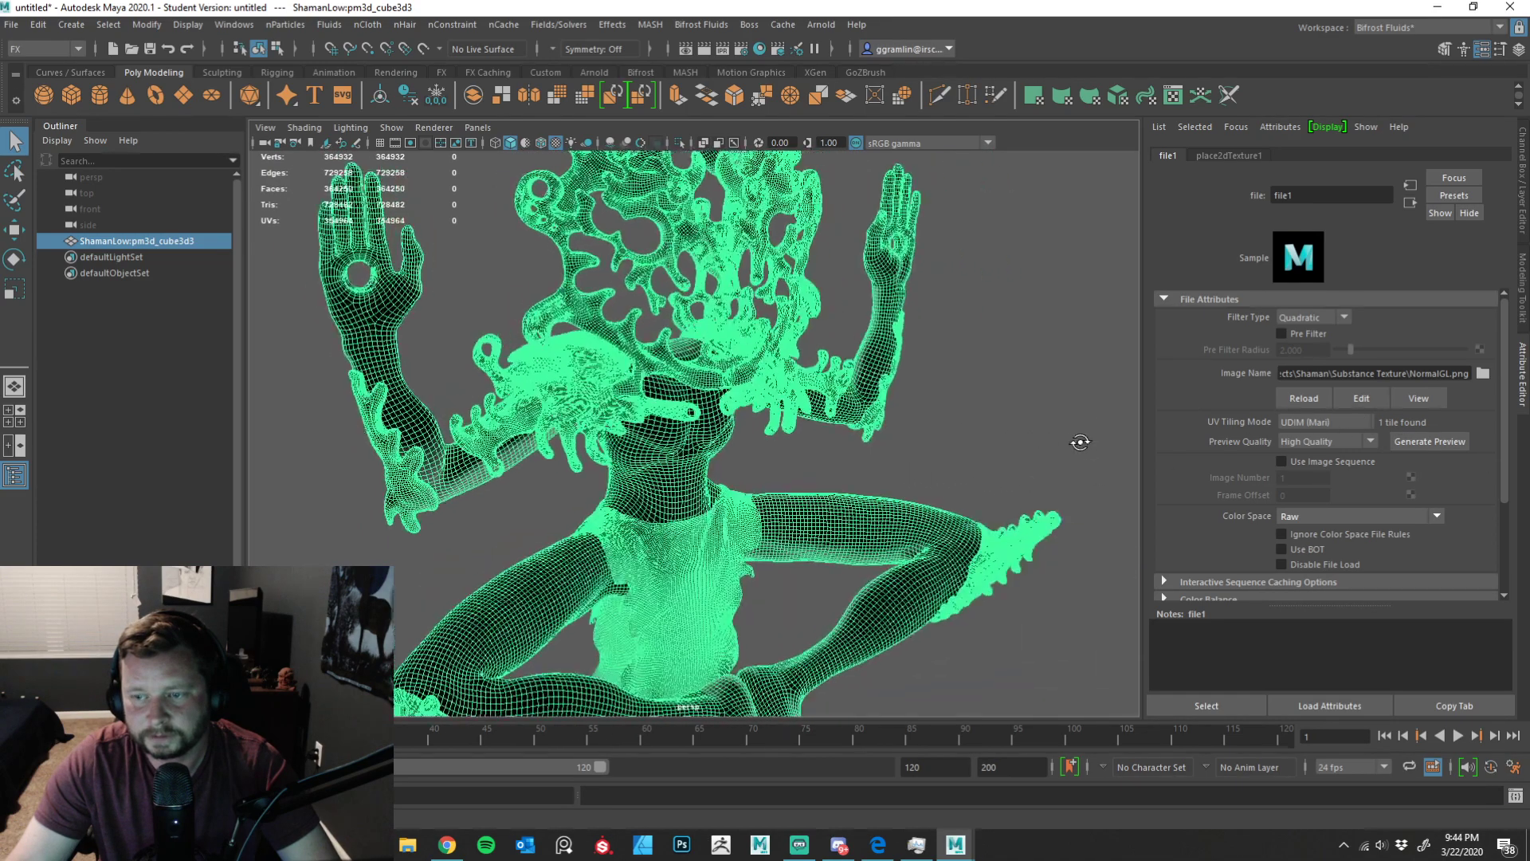
left_click(1483, 373)
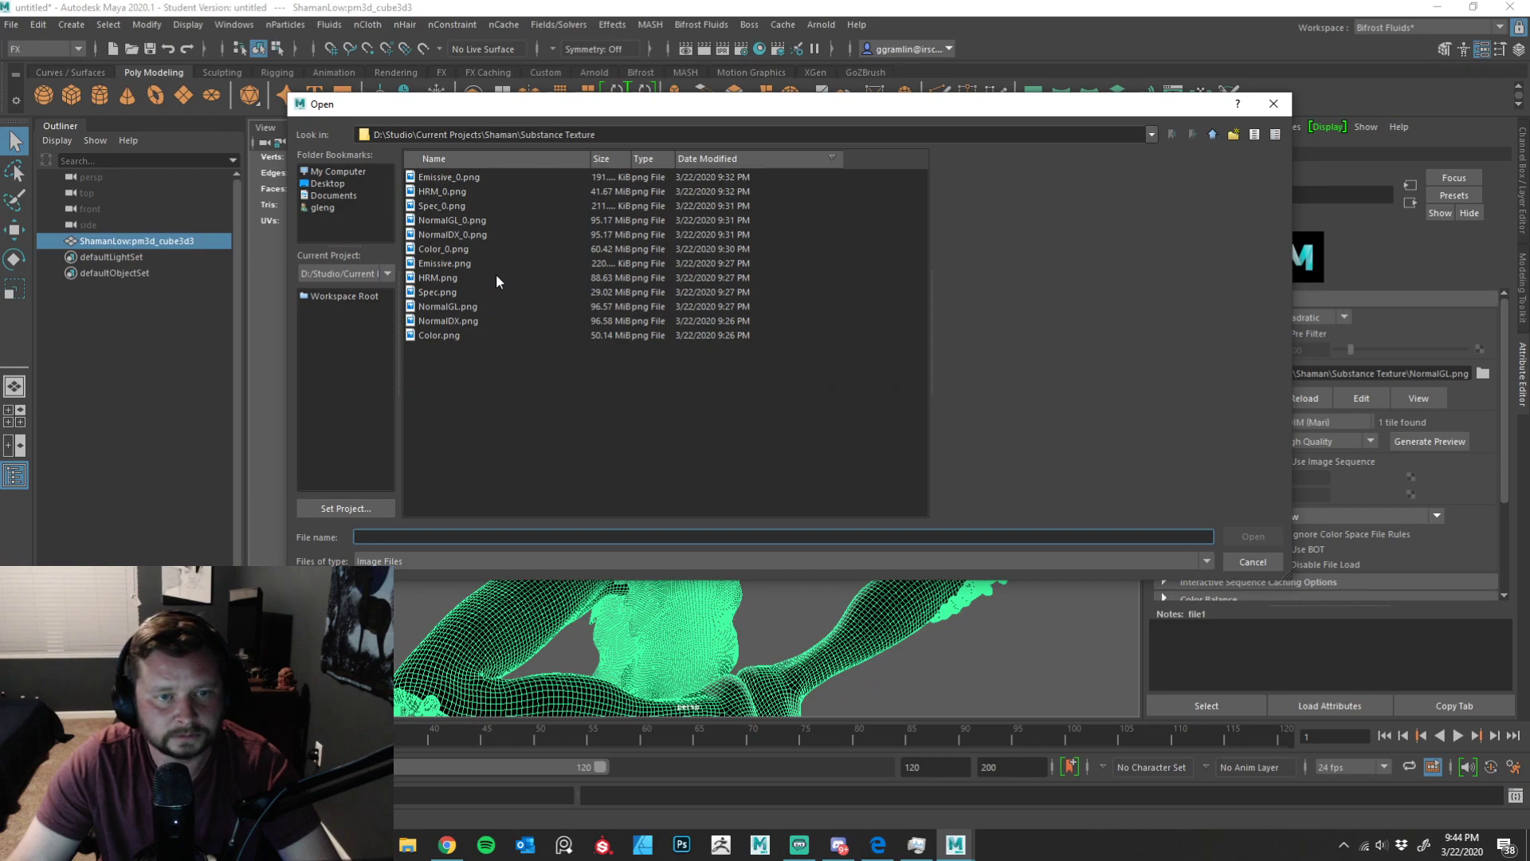
left_click(453, 221)
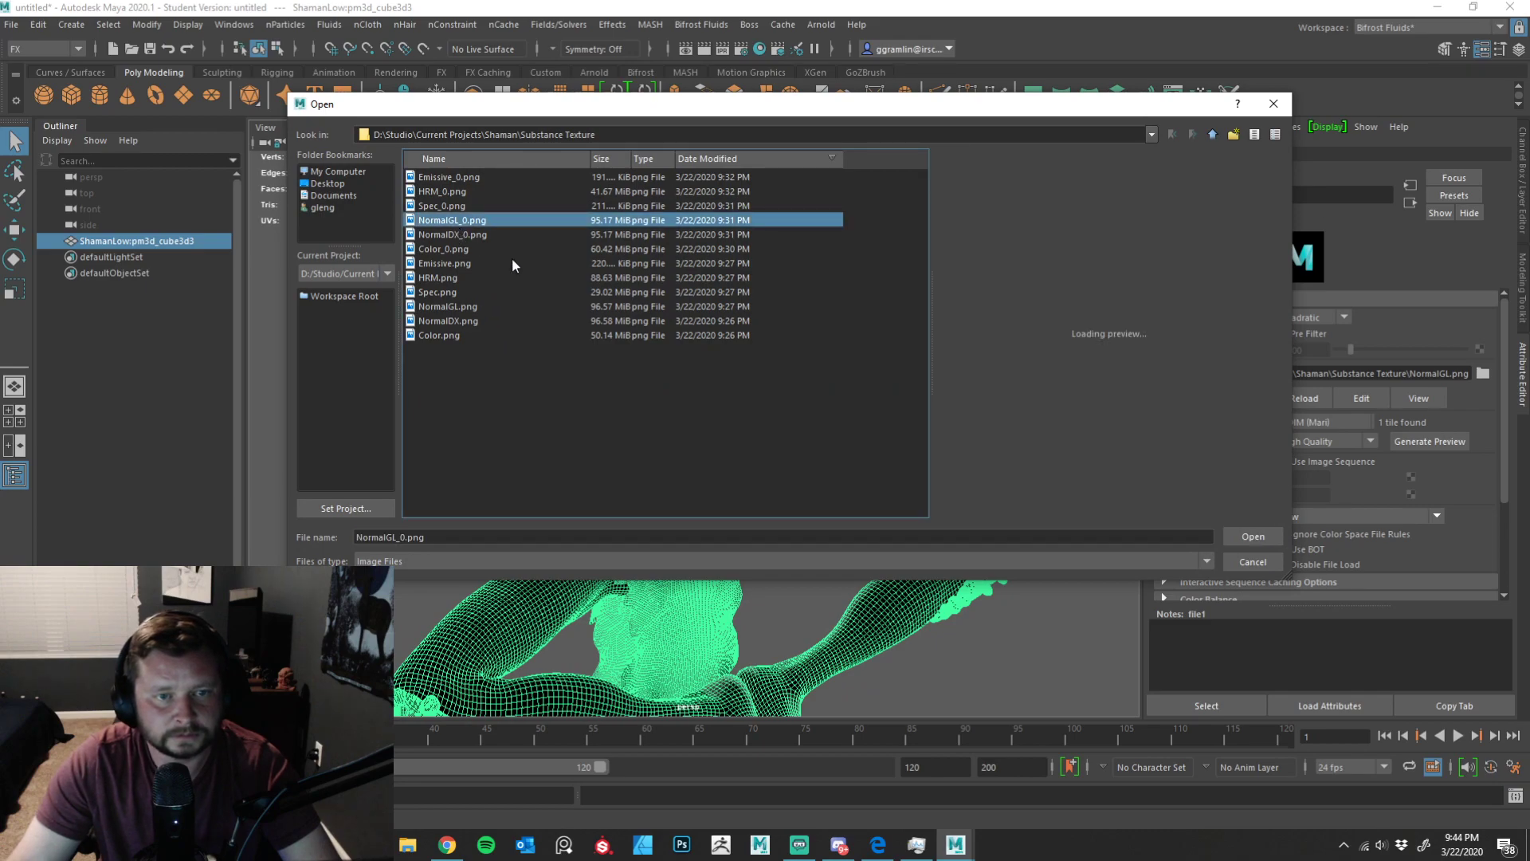
left_click(1253, 537)
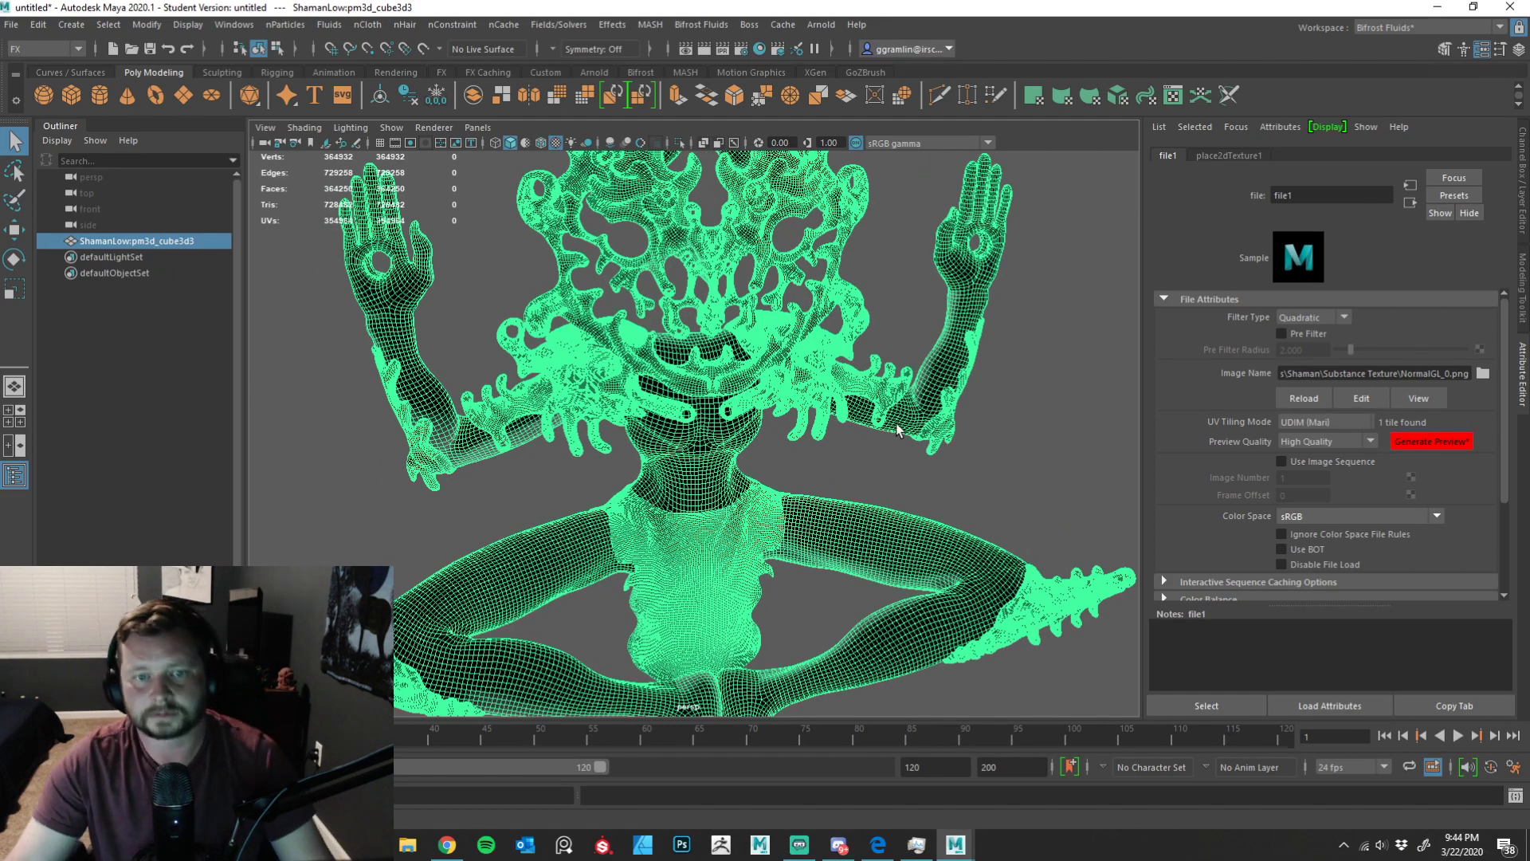
left_click(1427, 440)
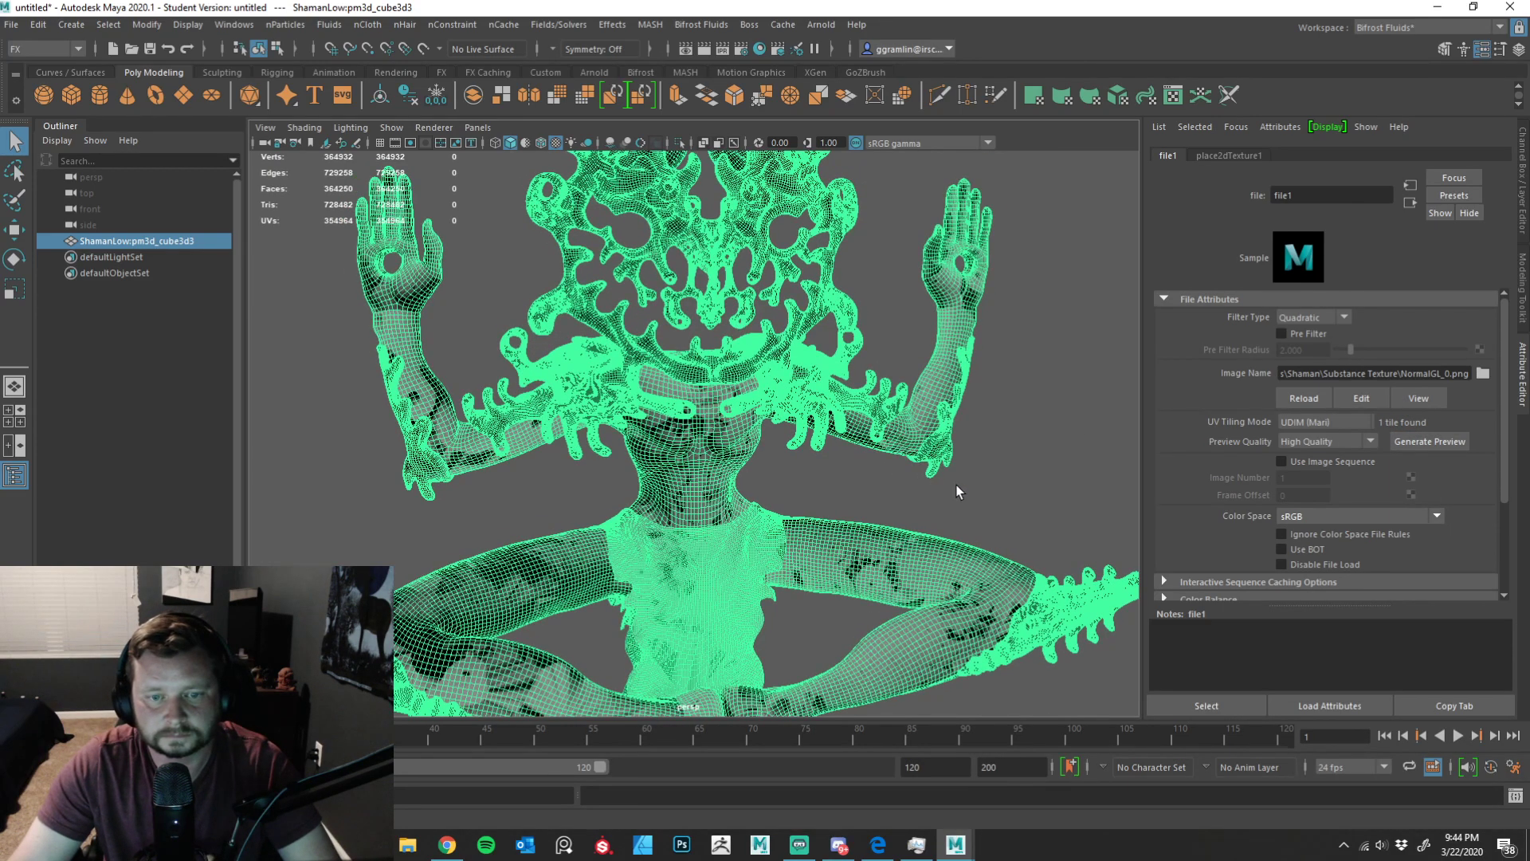
- View the deselected Shaman, then set the Color Space of the NormalGL_0 bump texture to Raw
left_click(1012, 494)
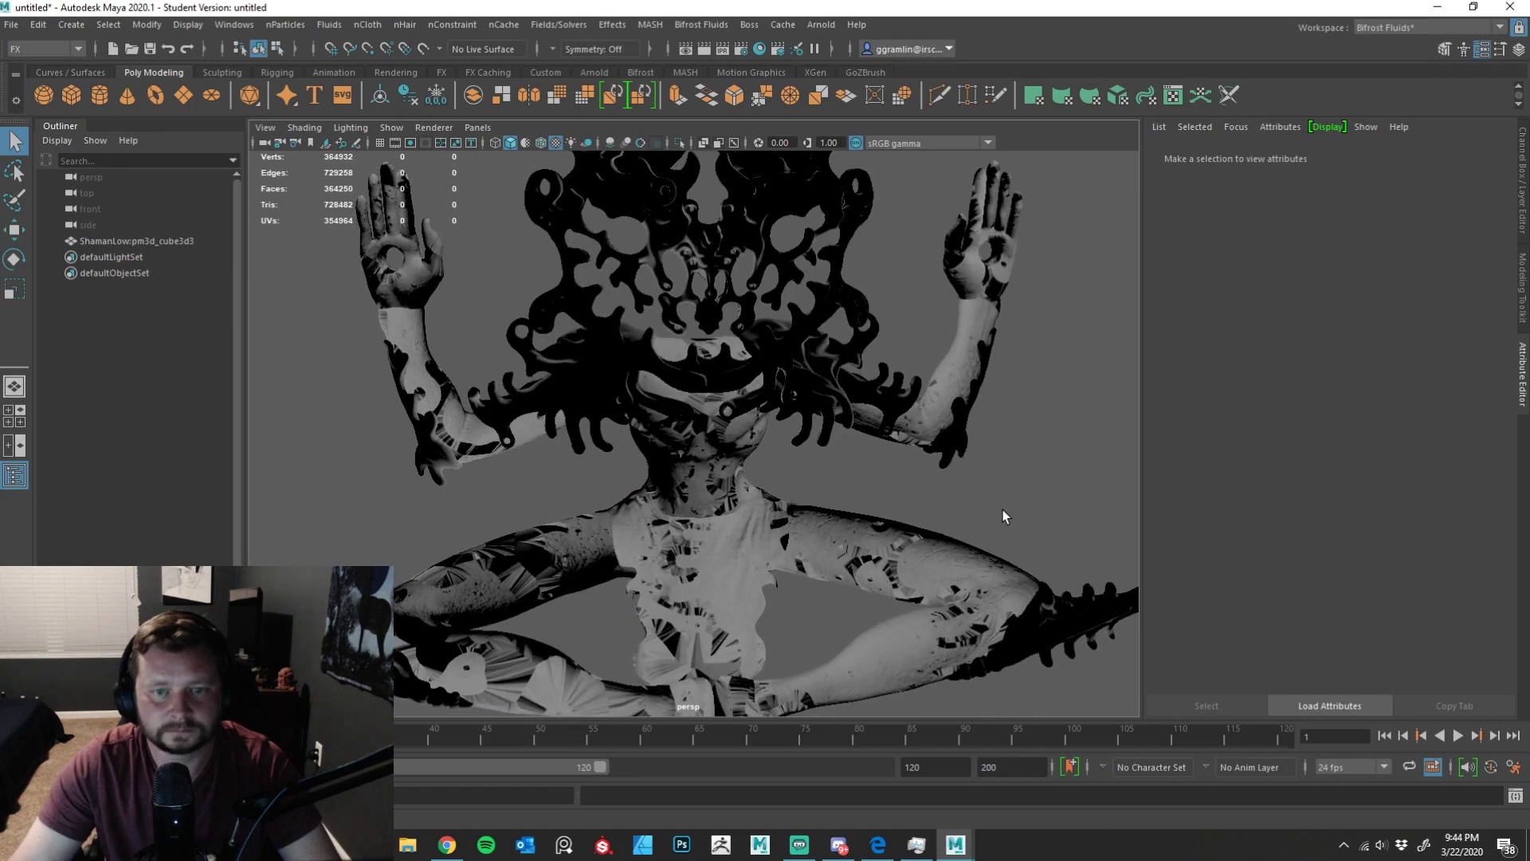
left_click(961, 435)
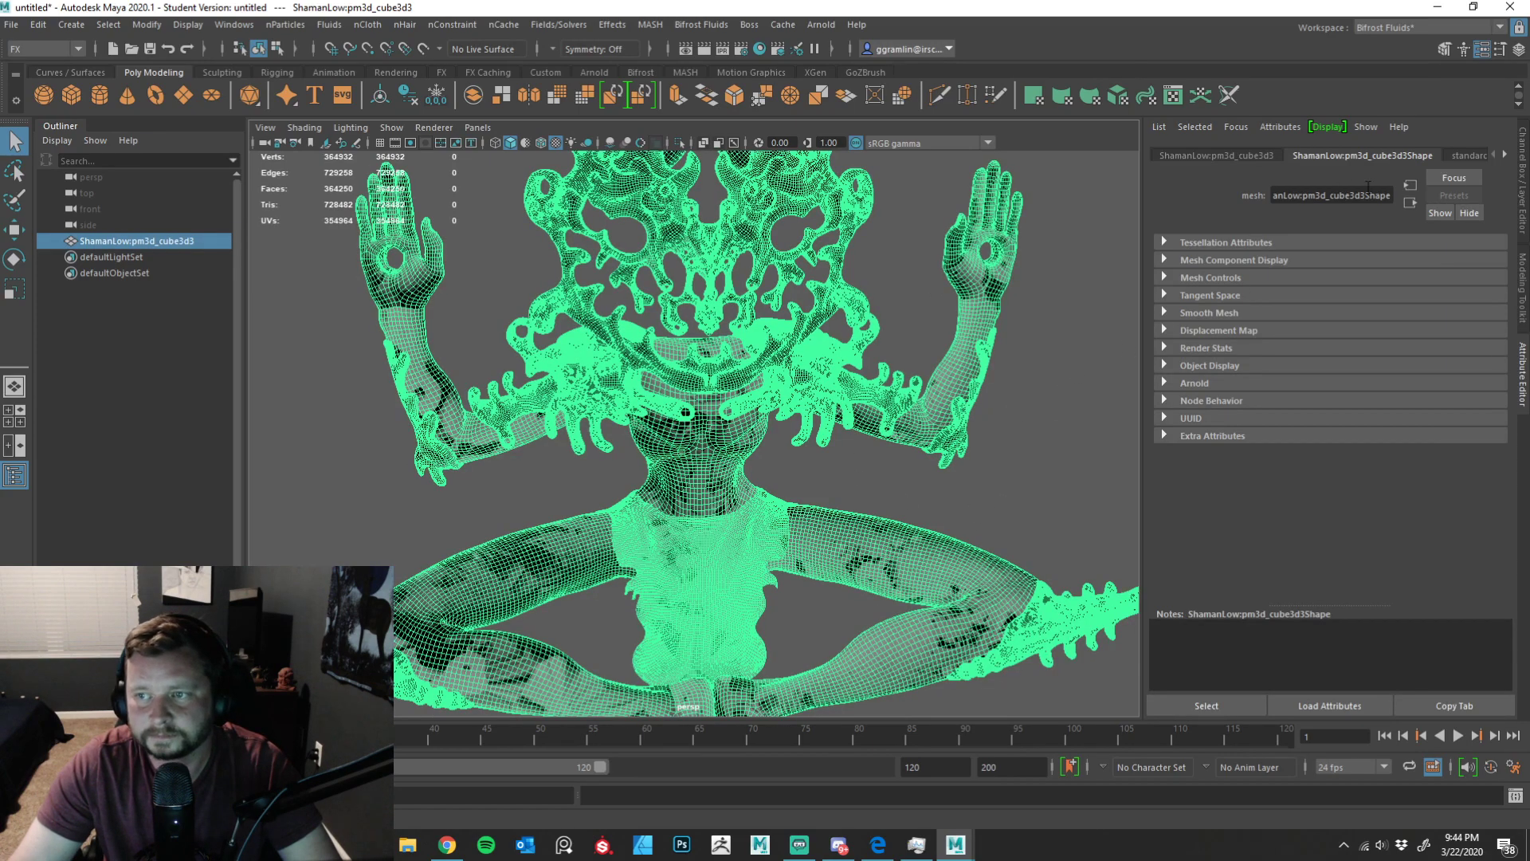
right_click_drag(817, 422, 832, 746)
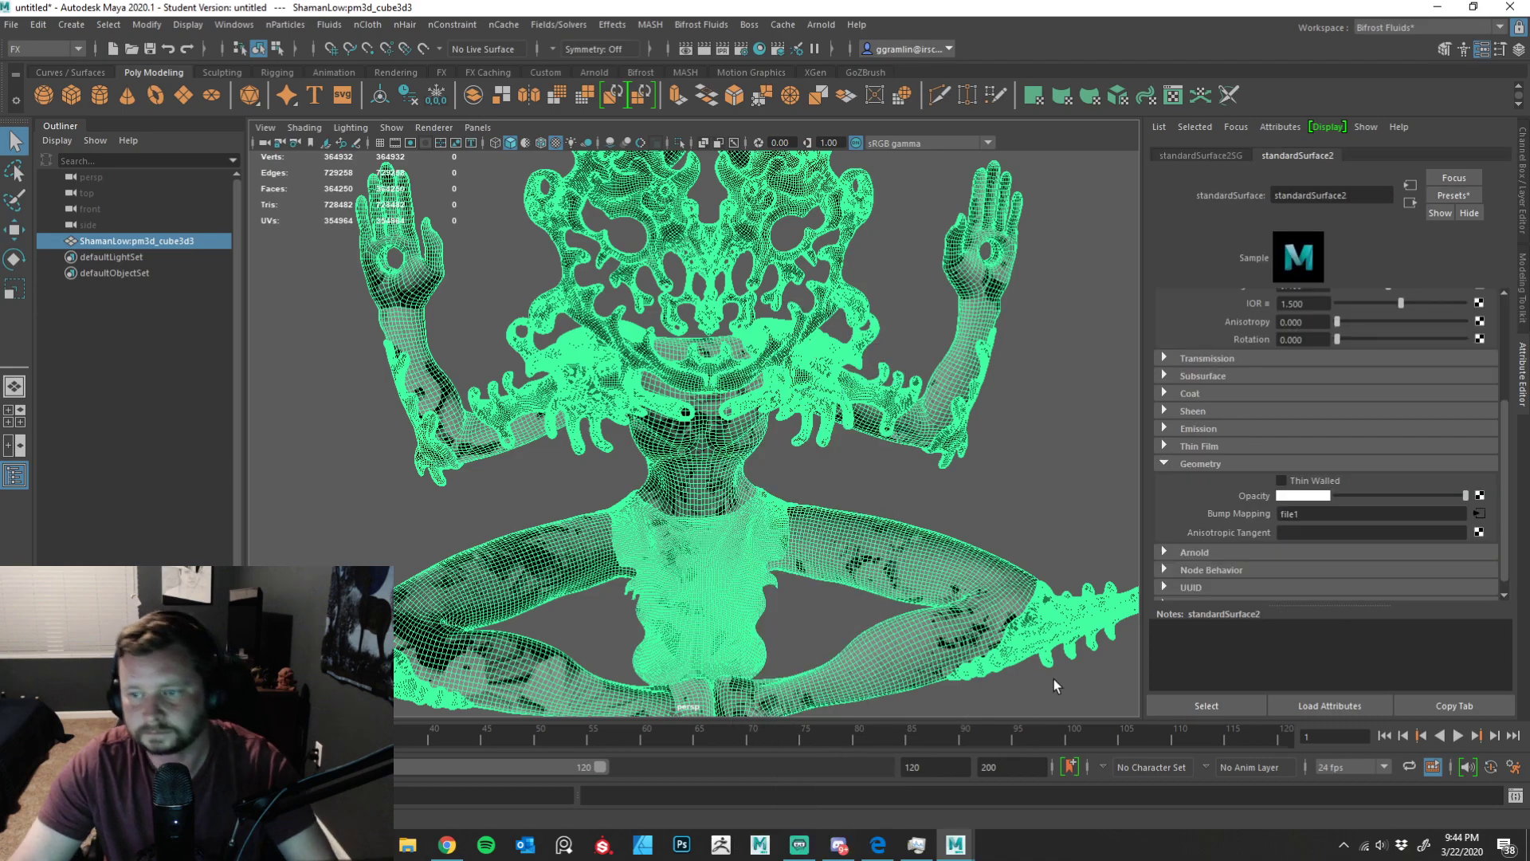
left_click(1479, 513)
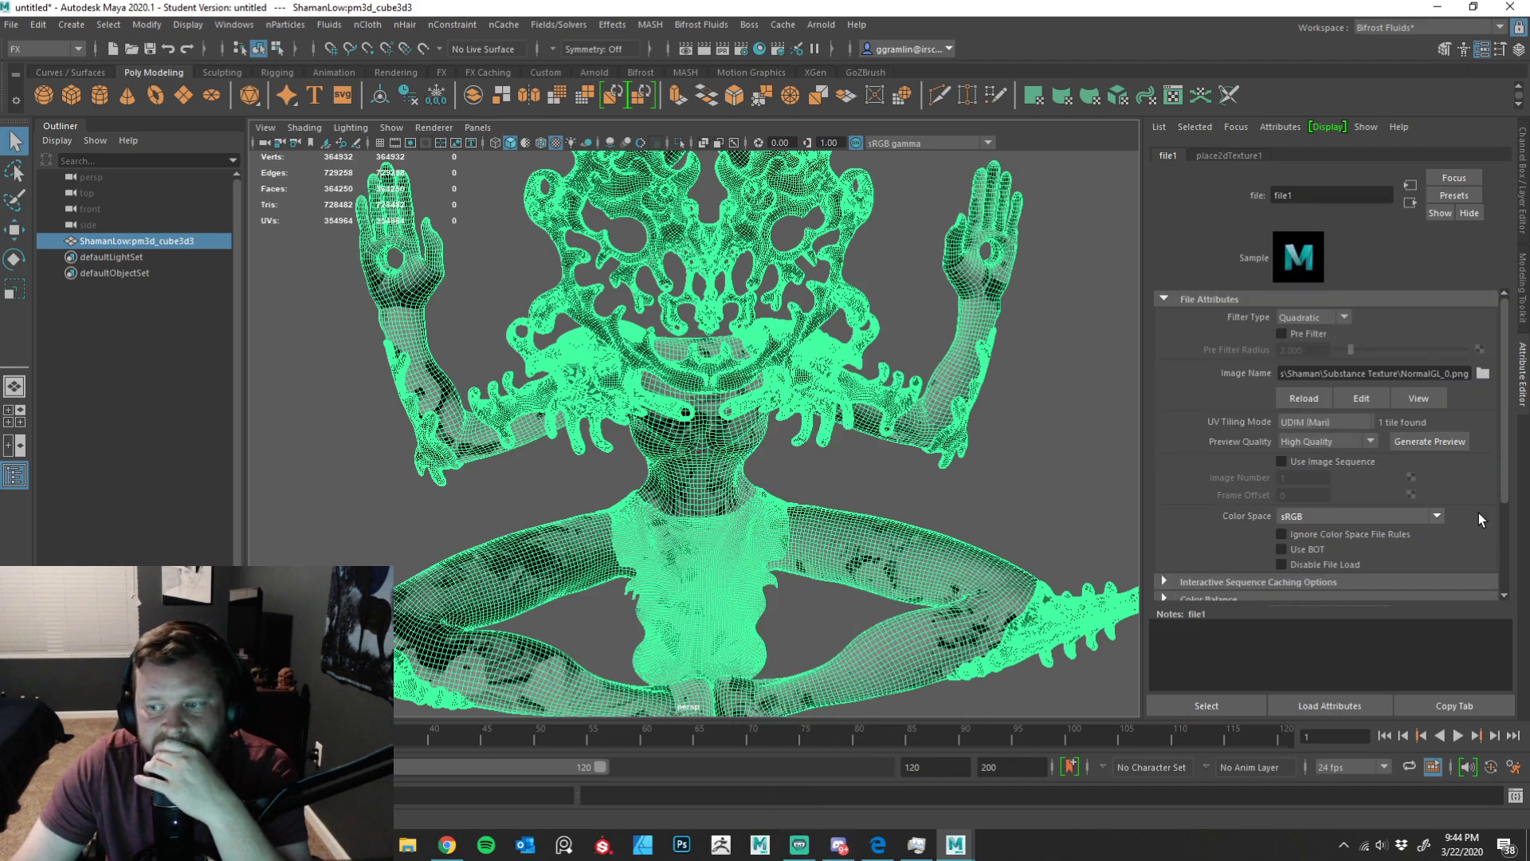
left_click(1350, 423)
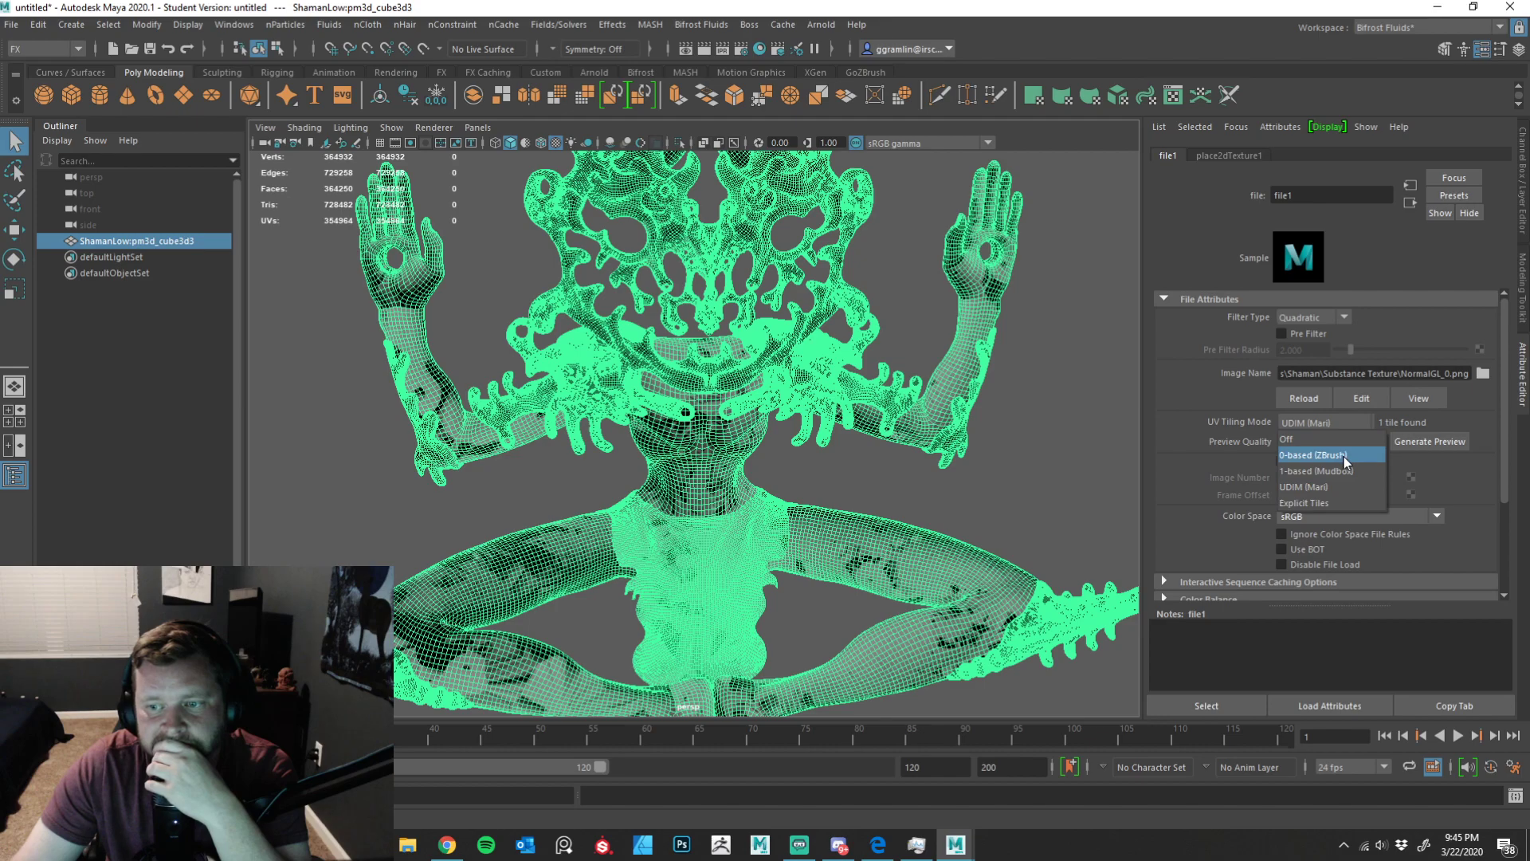
left_click(1496, 431)
left_click(1390, 515)
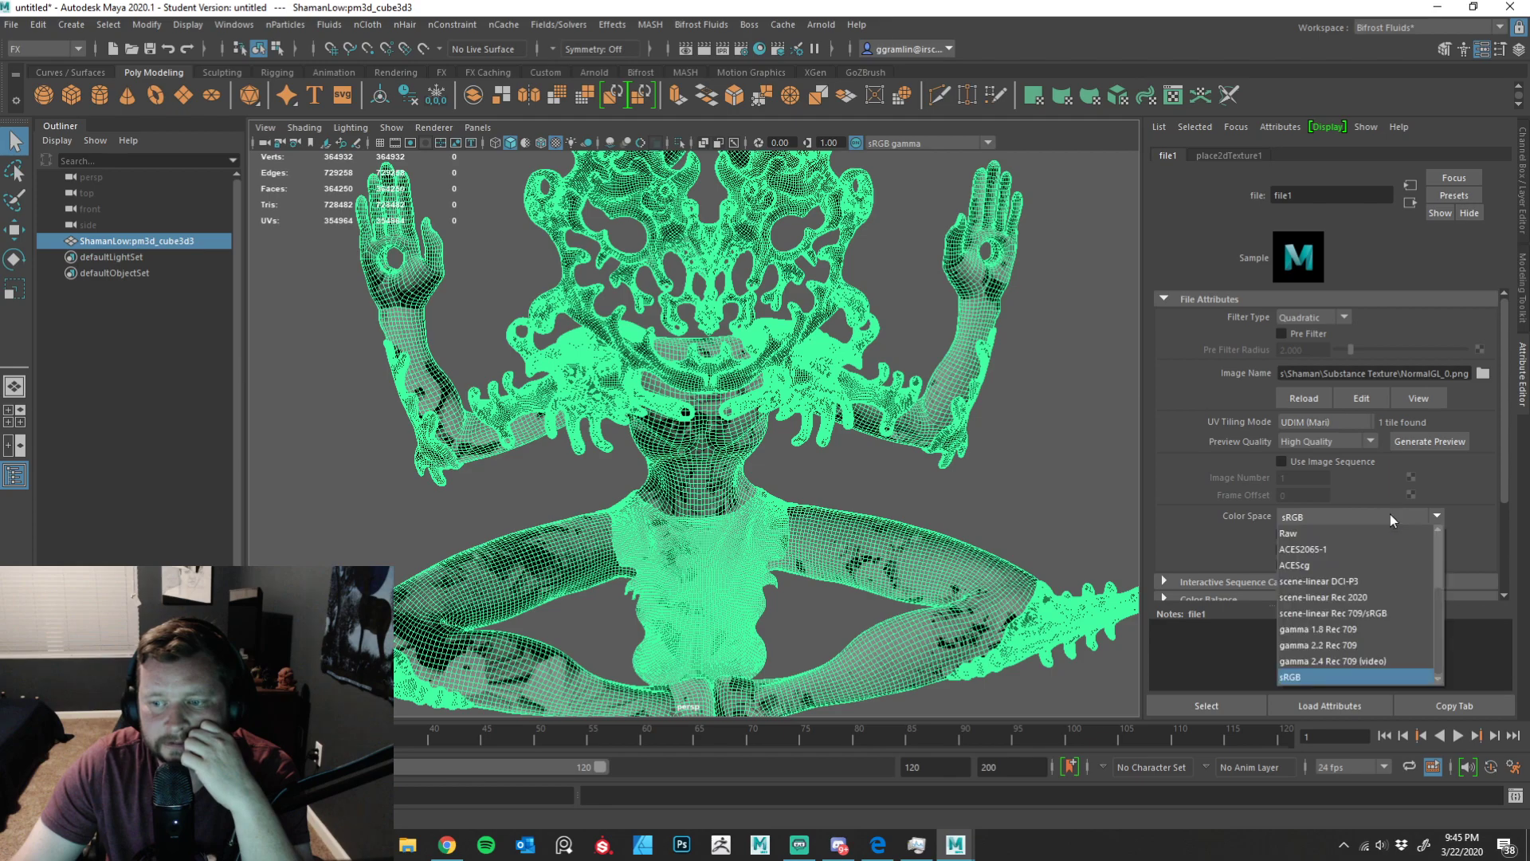
left_click(1359, 527)
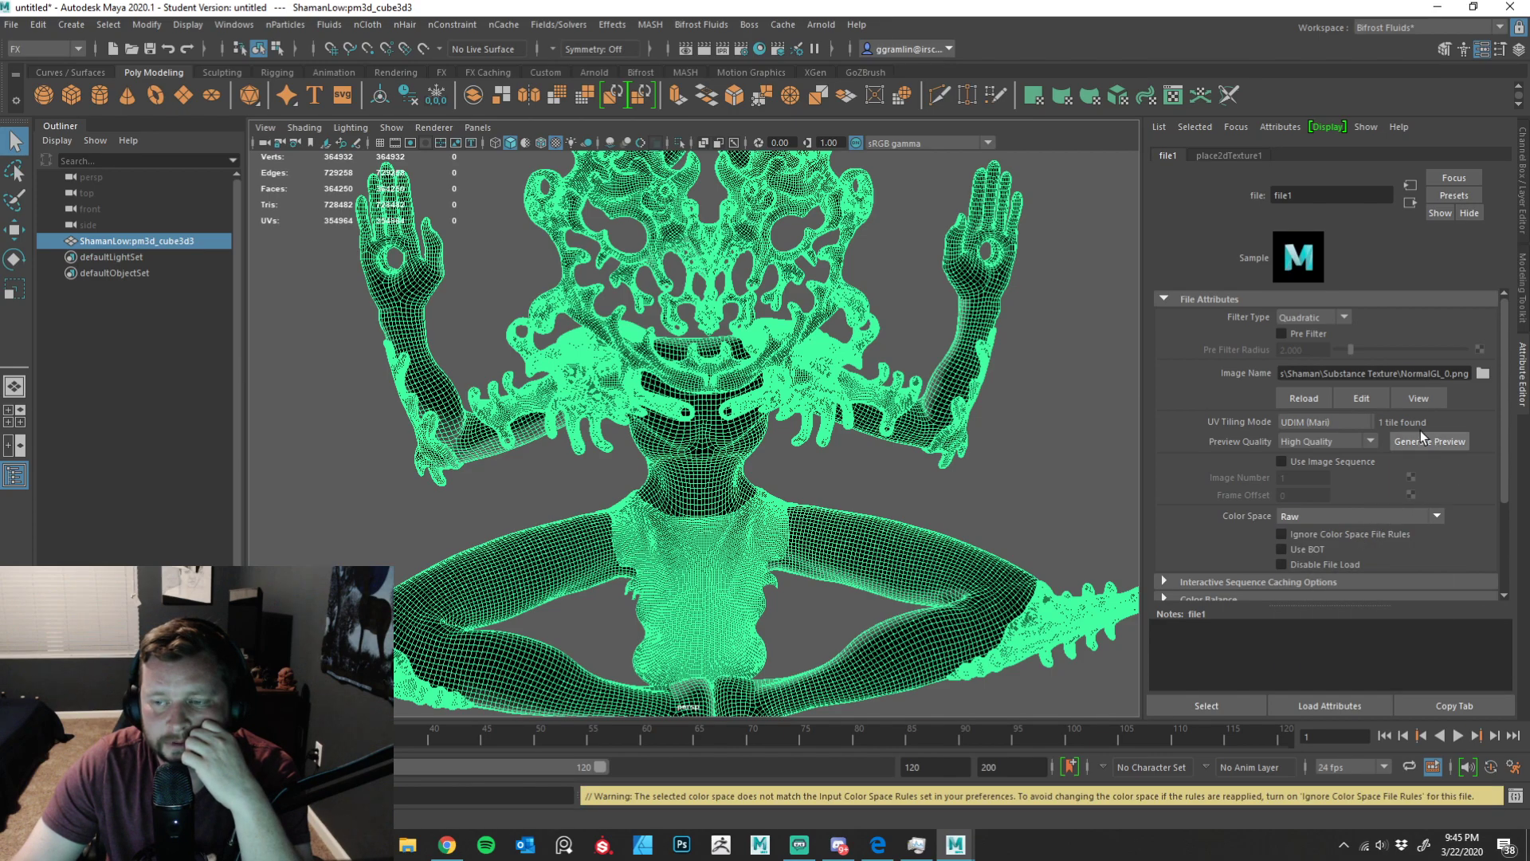
- Reapply UDIM (Mari) as the NormalGL_0 texture's UV Tiling Mode and deselect the mesh
left_click(1346, 421)
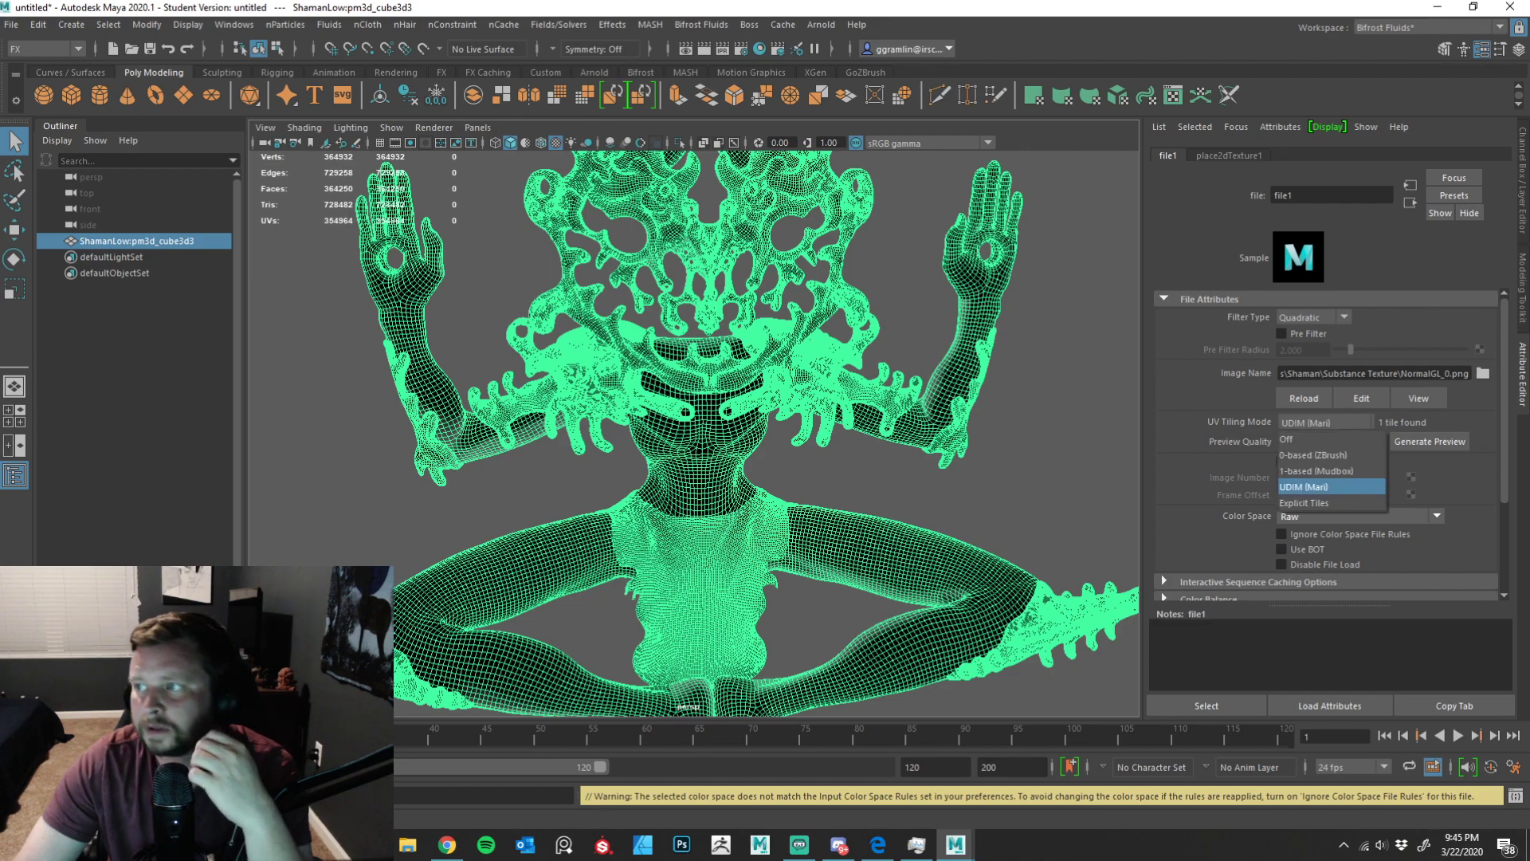
left_click(1323, 486)
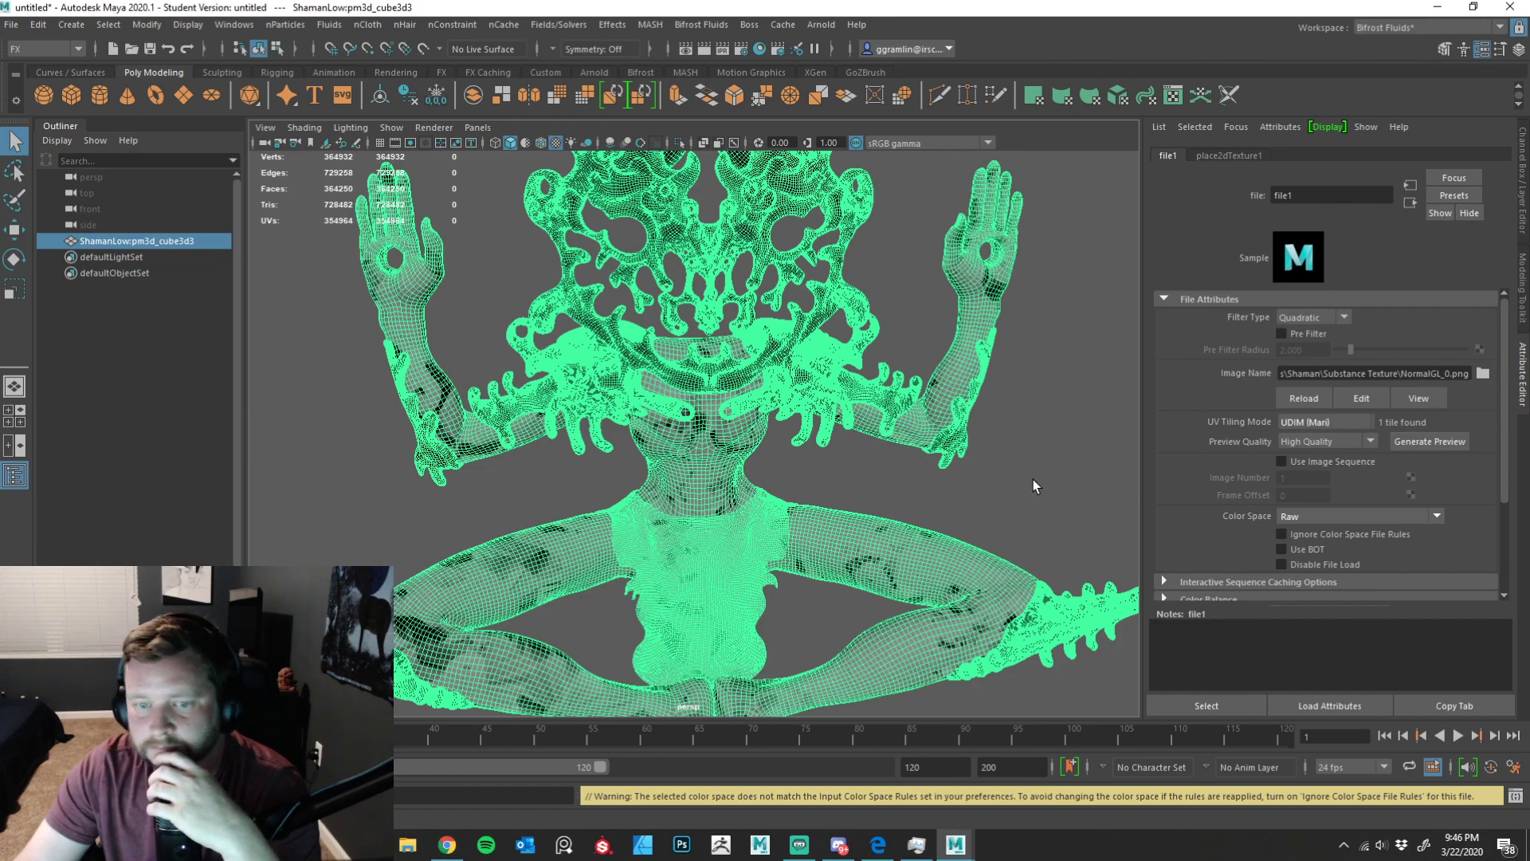
left_click(993, 490)
- Load NormalGL.png into the Shaman material's Bump Mapping texture, generate its preview, and view the deselected model
left_click(923, 453)
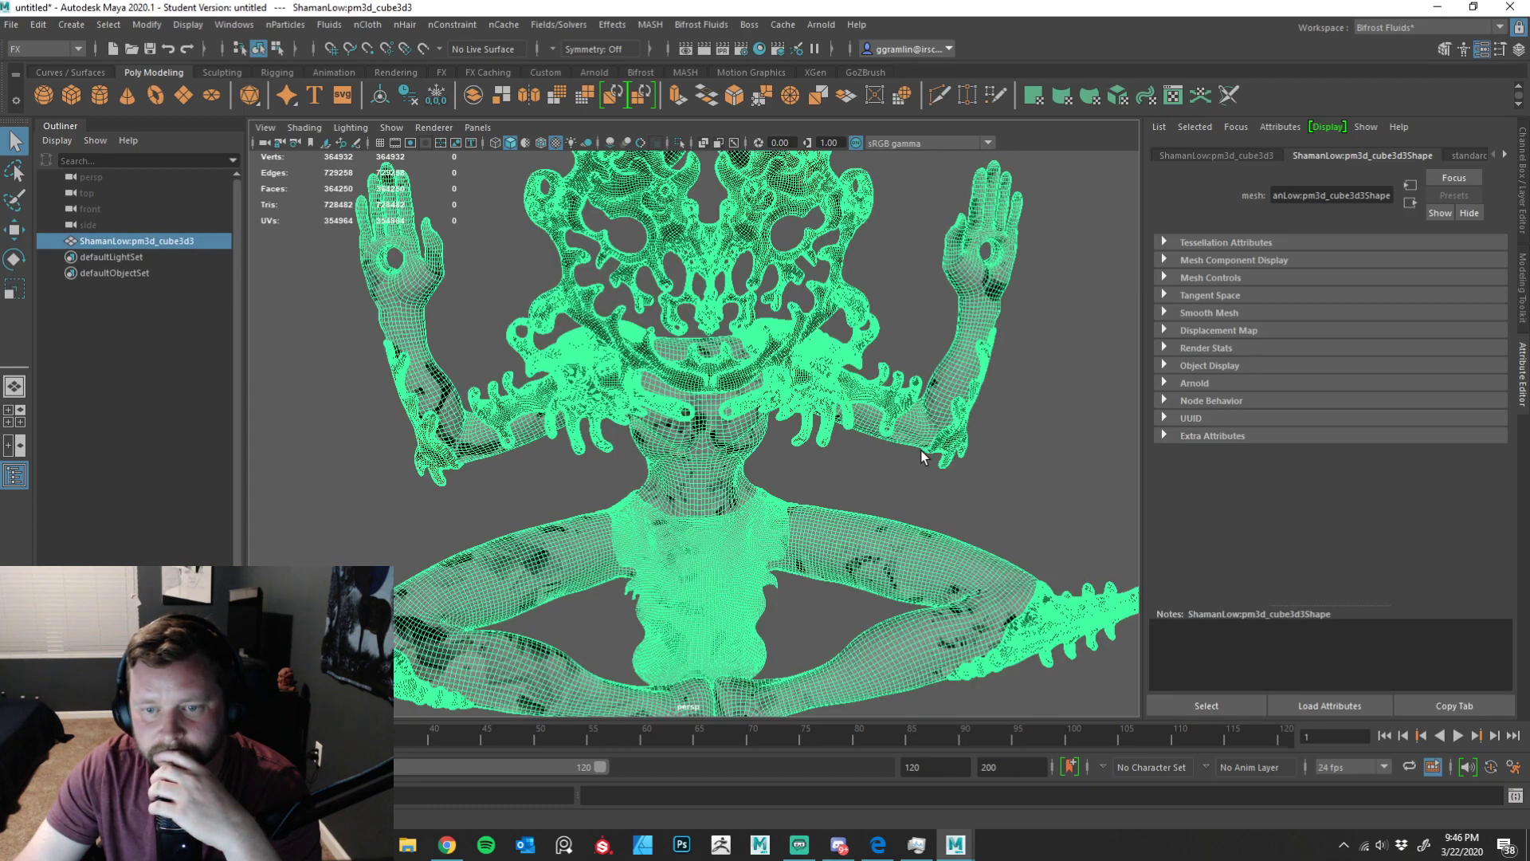
right_click_drag(913, 352, 920, 741)
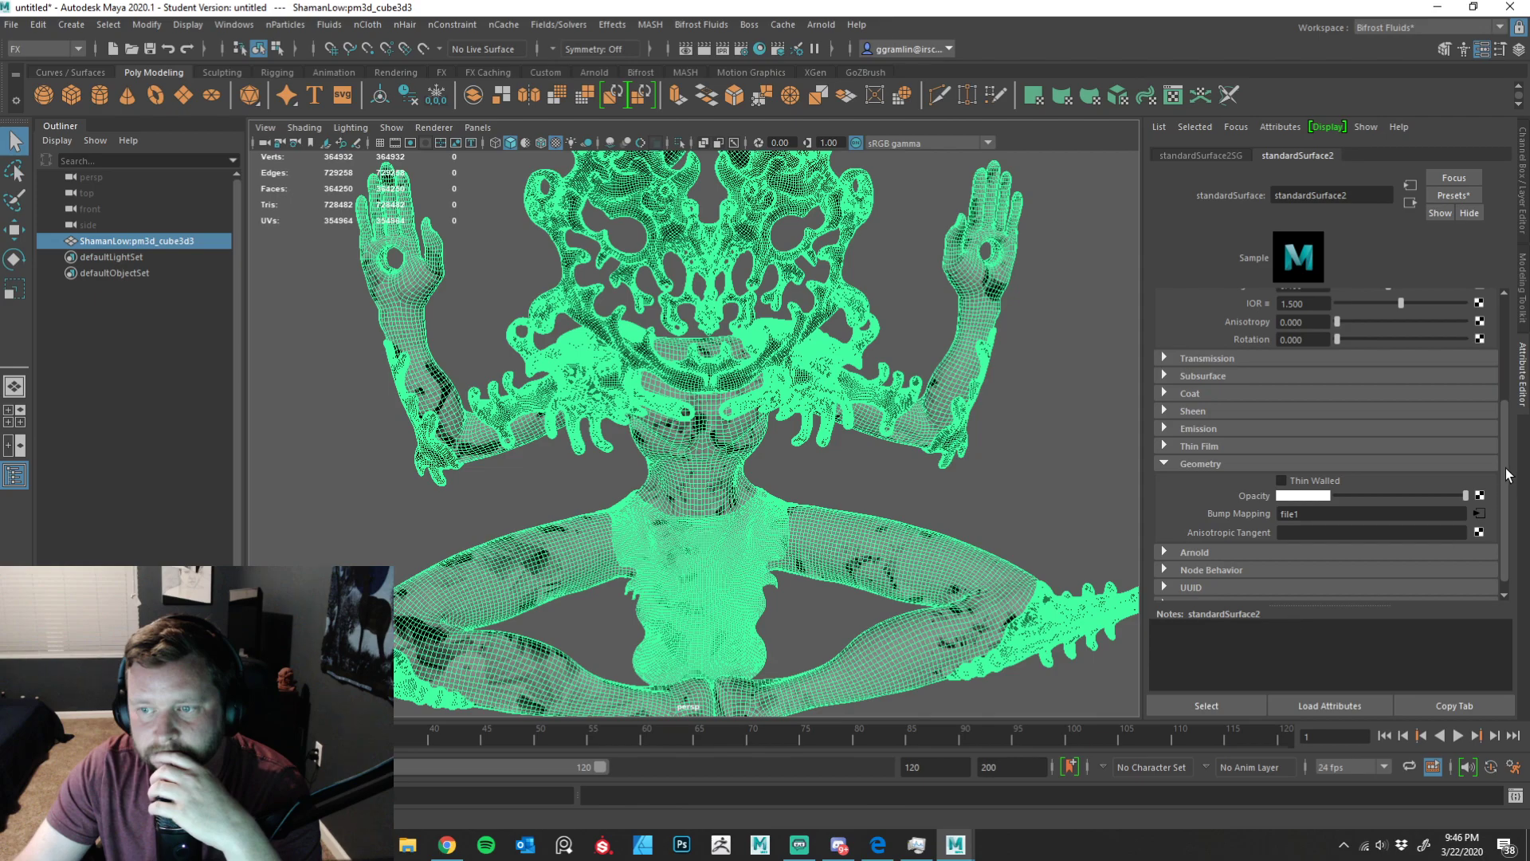
left_click(1481, 514)
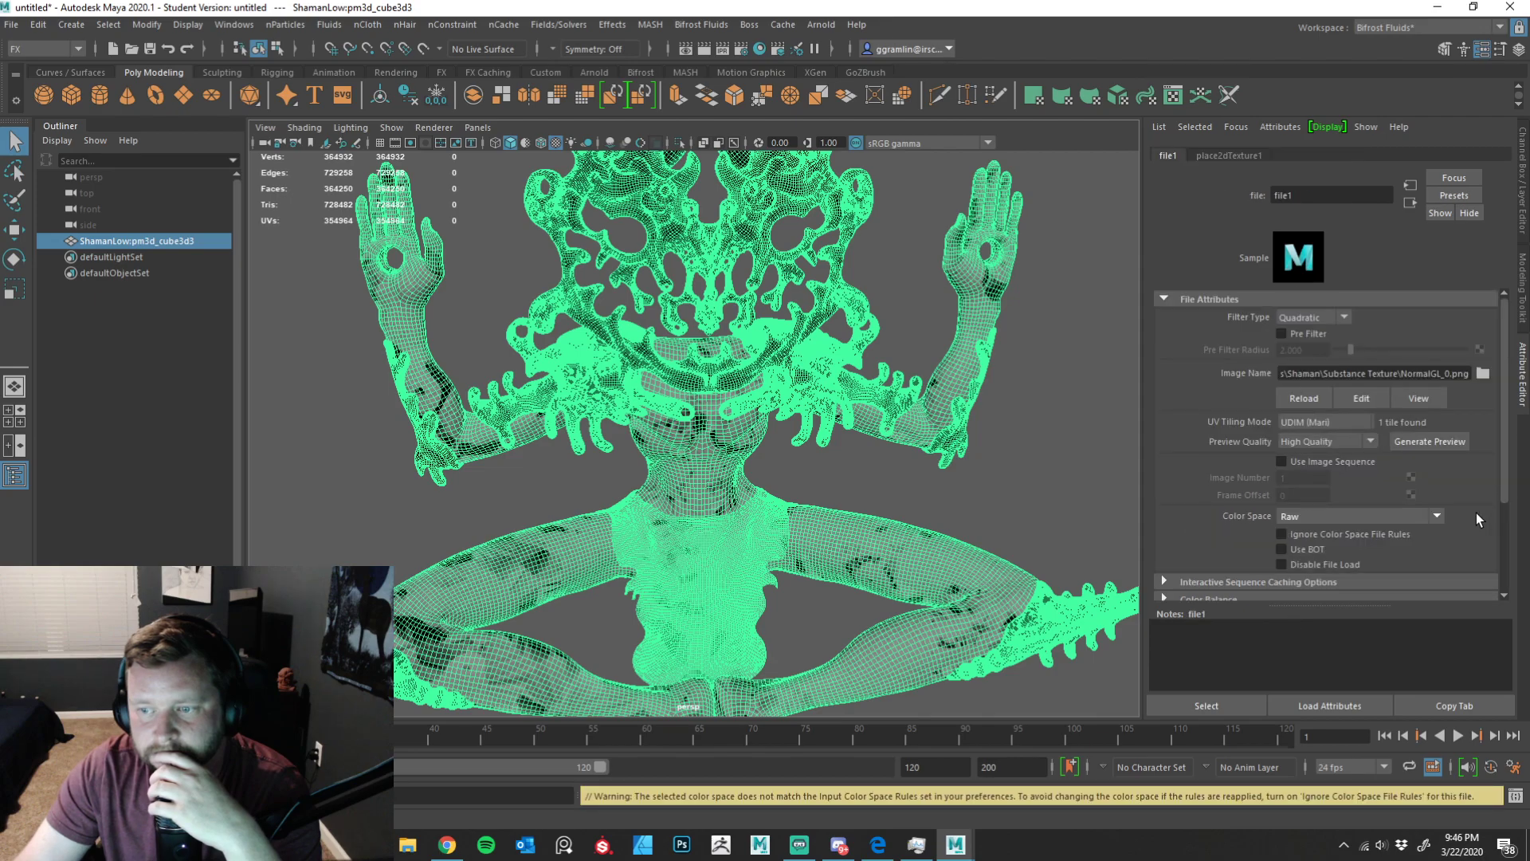
left_click(1481, 373)
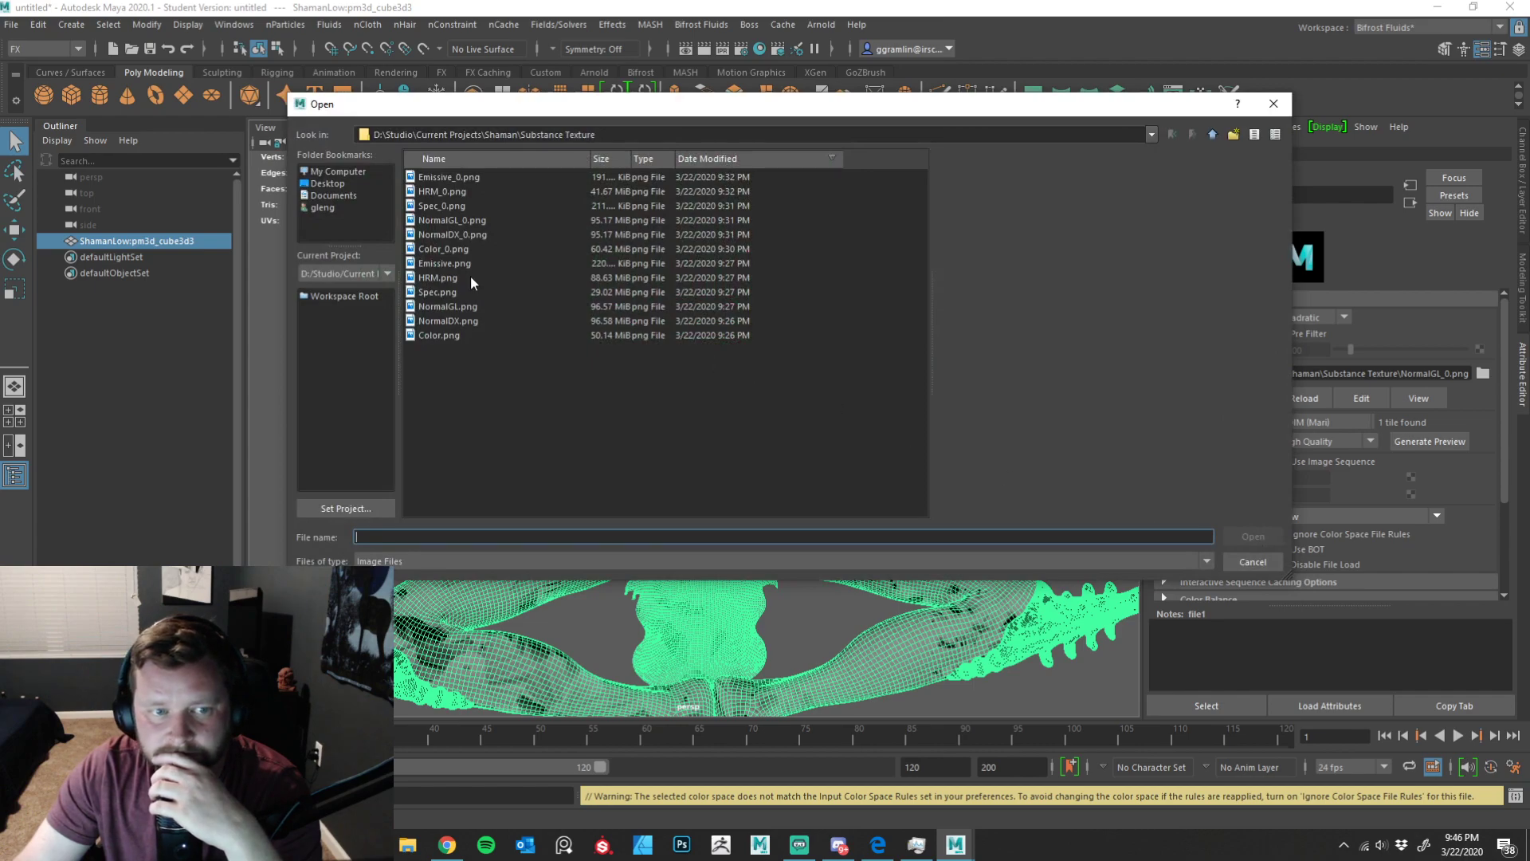
left_click(443, 223)
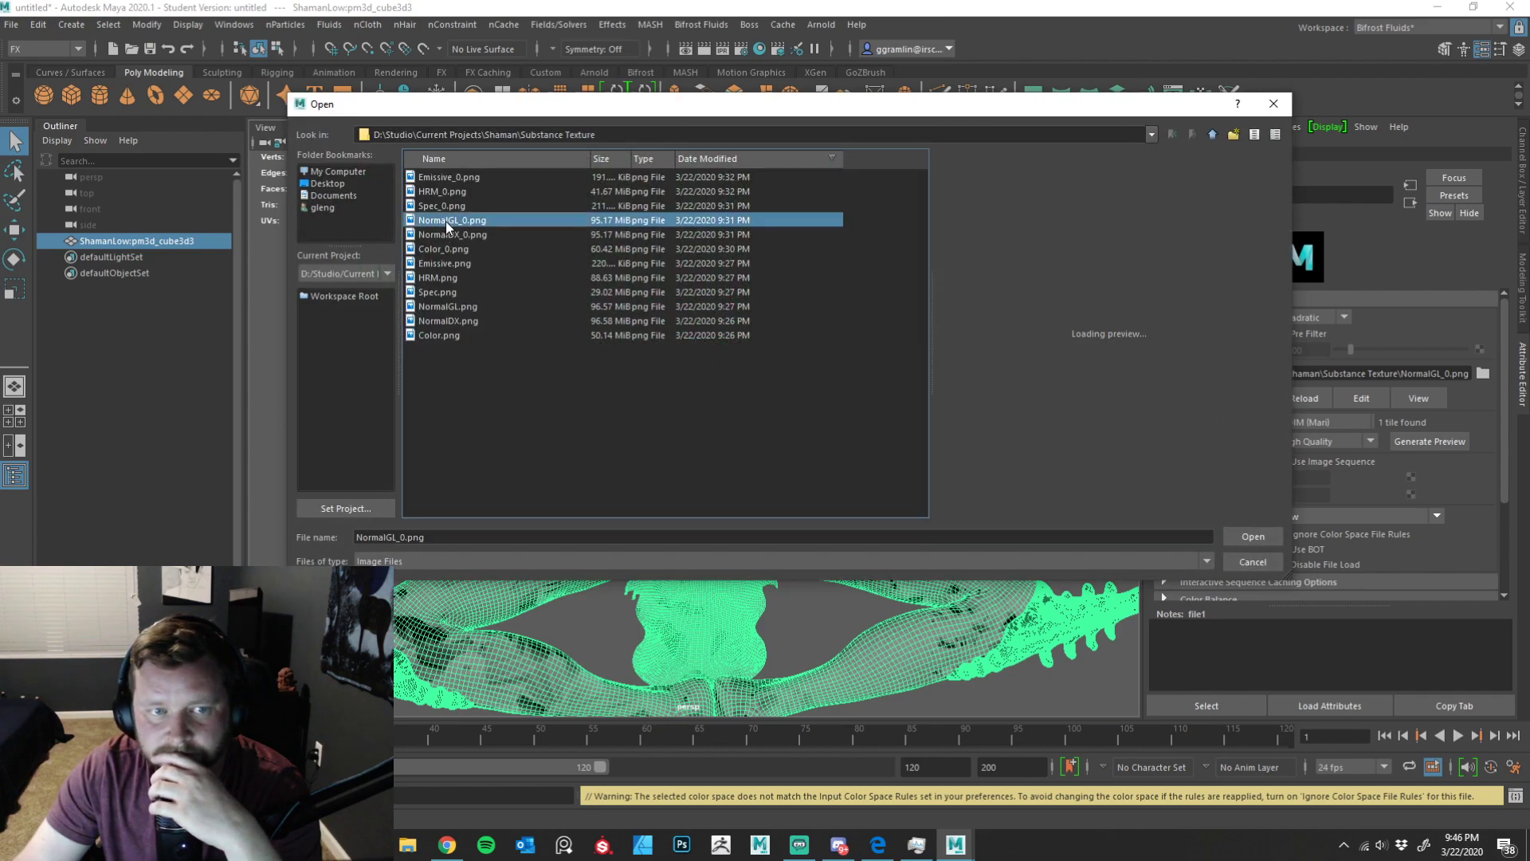
left_click(433, 307)
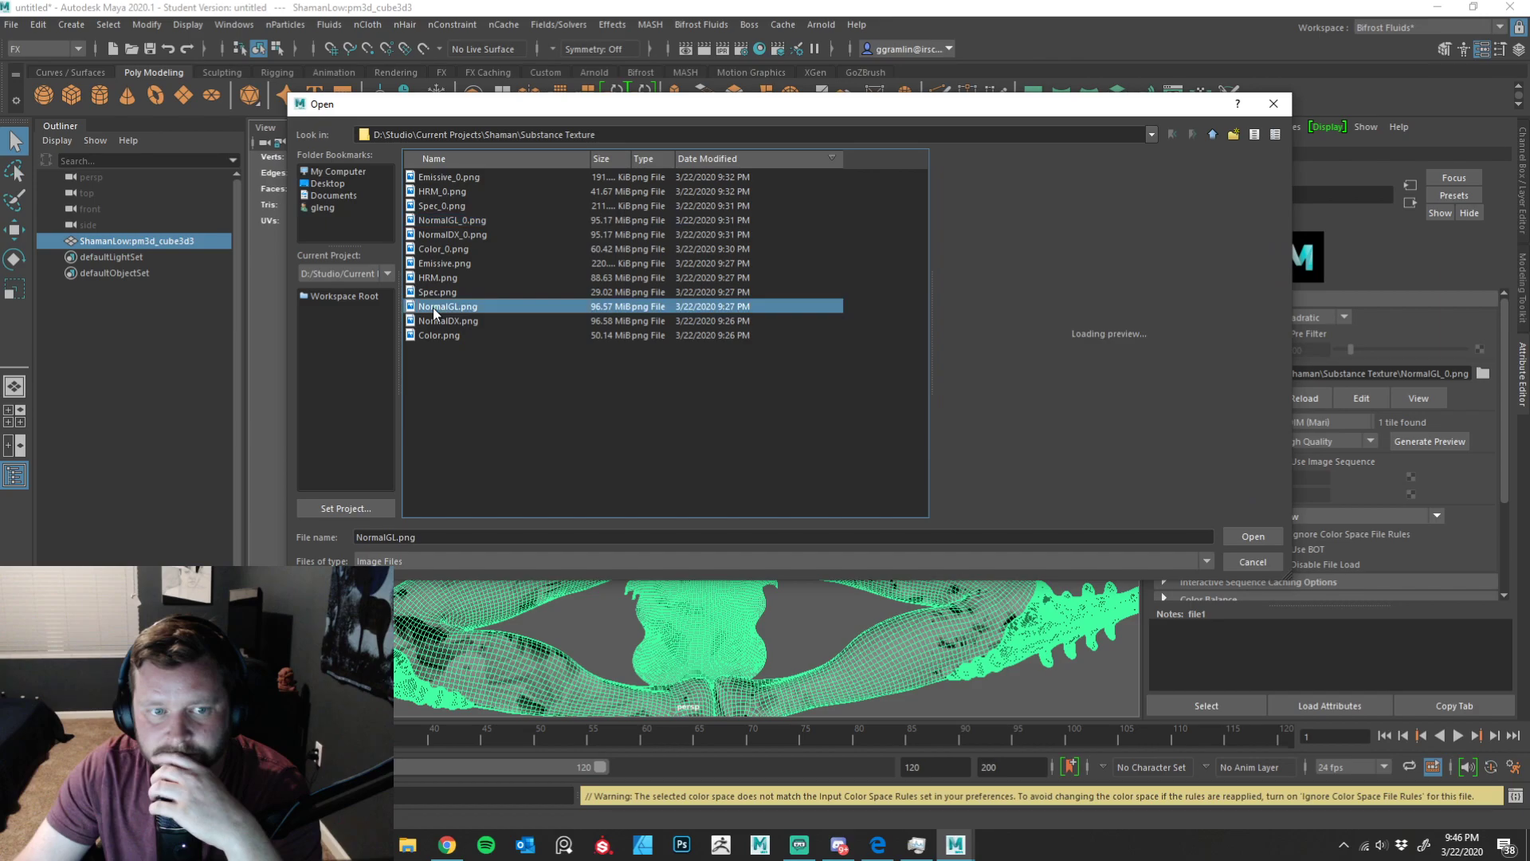
left_click(1268, 537)
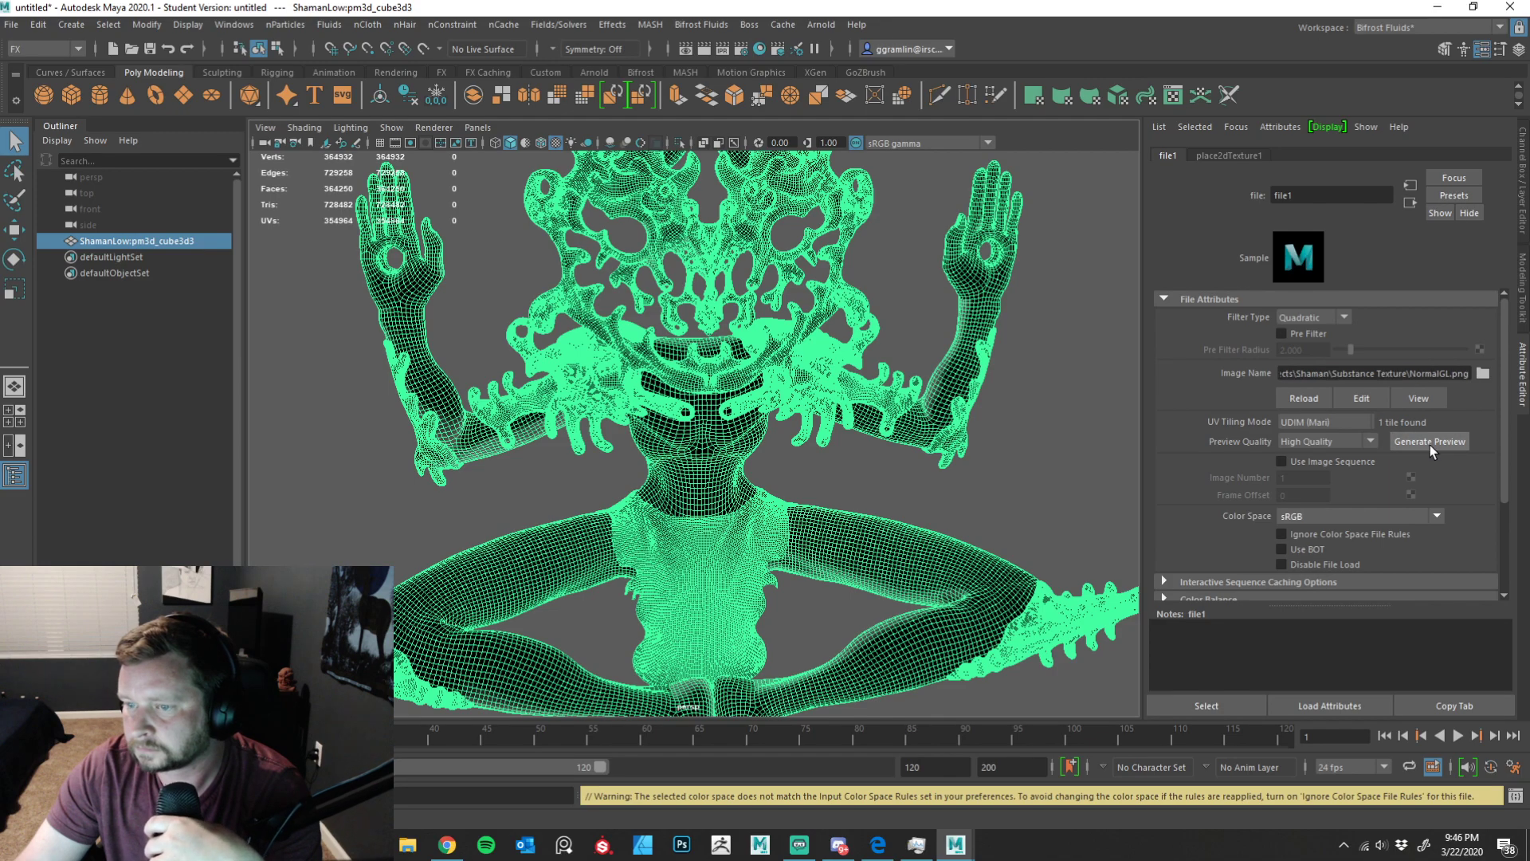
left_click(1060, 475)
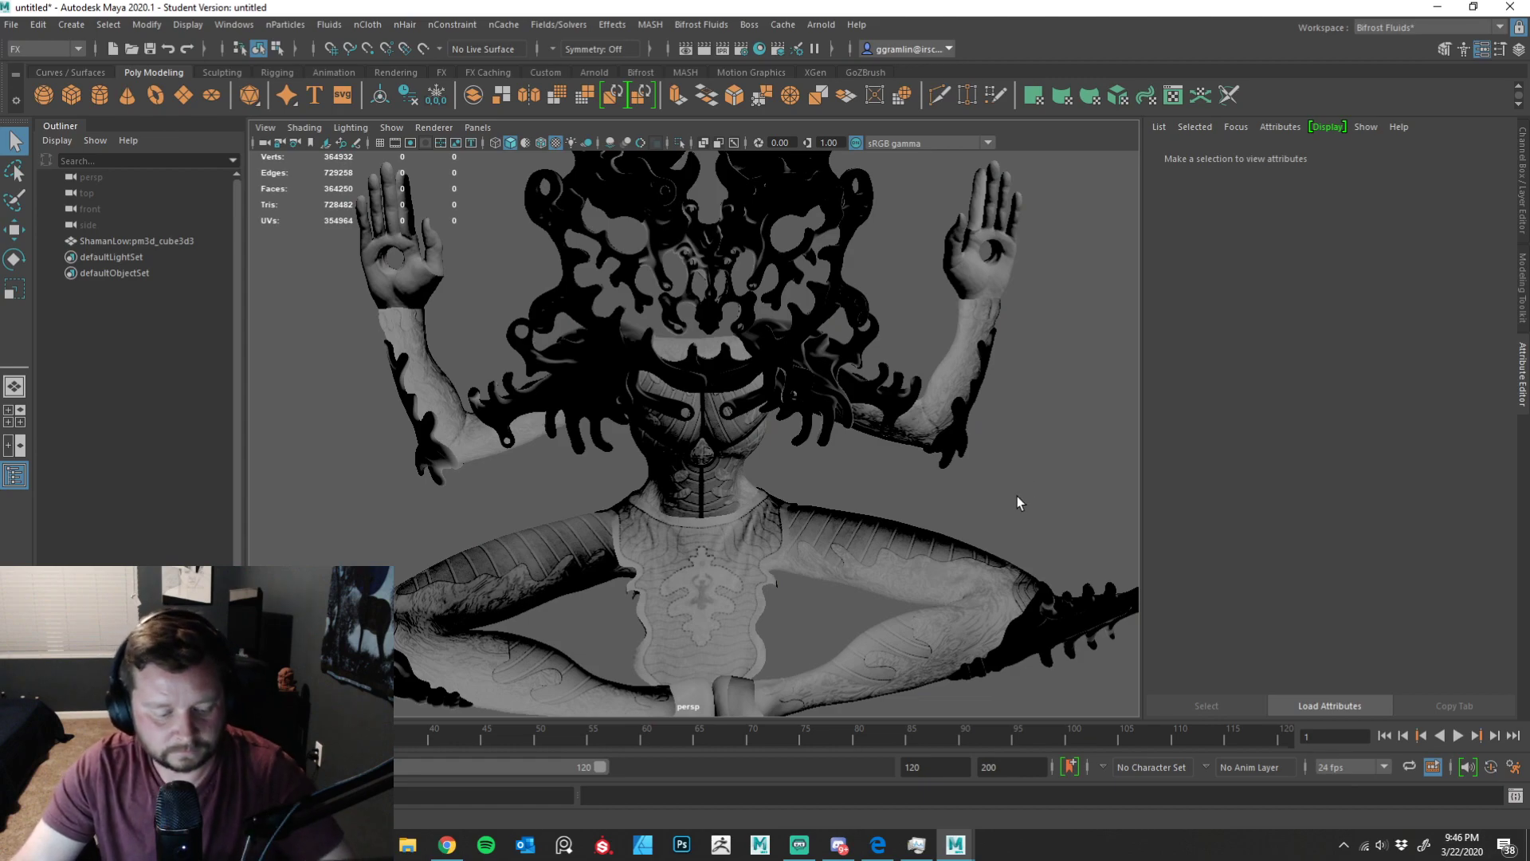
left_click_drag(865, 535, 874, 507, "alt")
- Set the Color Space of the NormalGL texture in the Shaman material's Bump Mapping to Raw
left_click(843, 575)
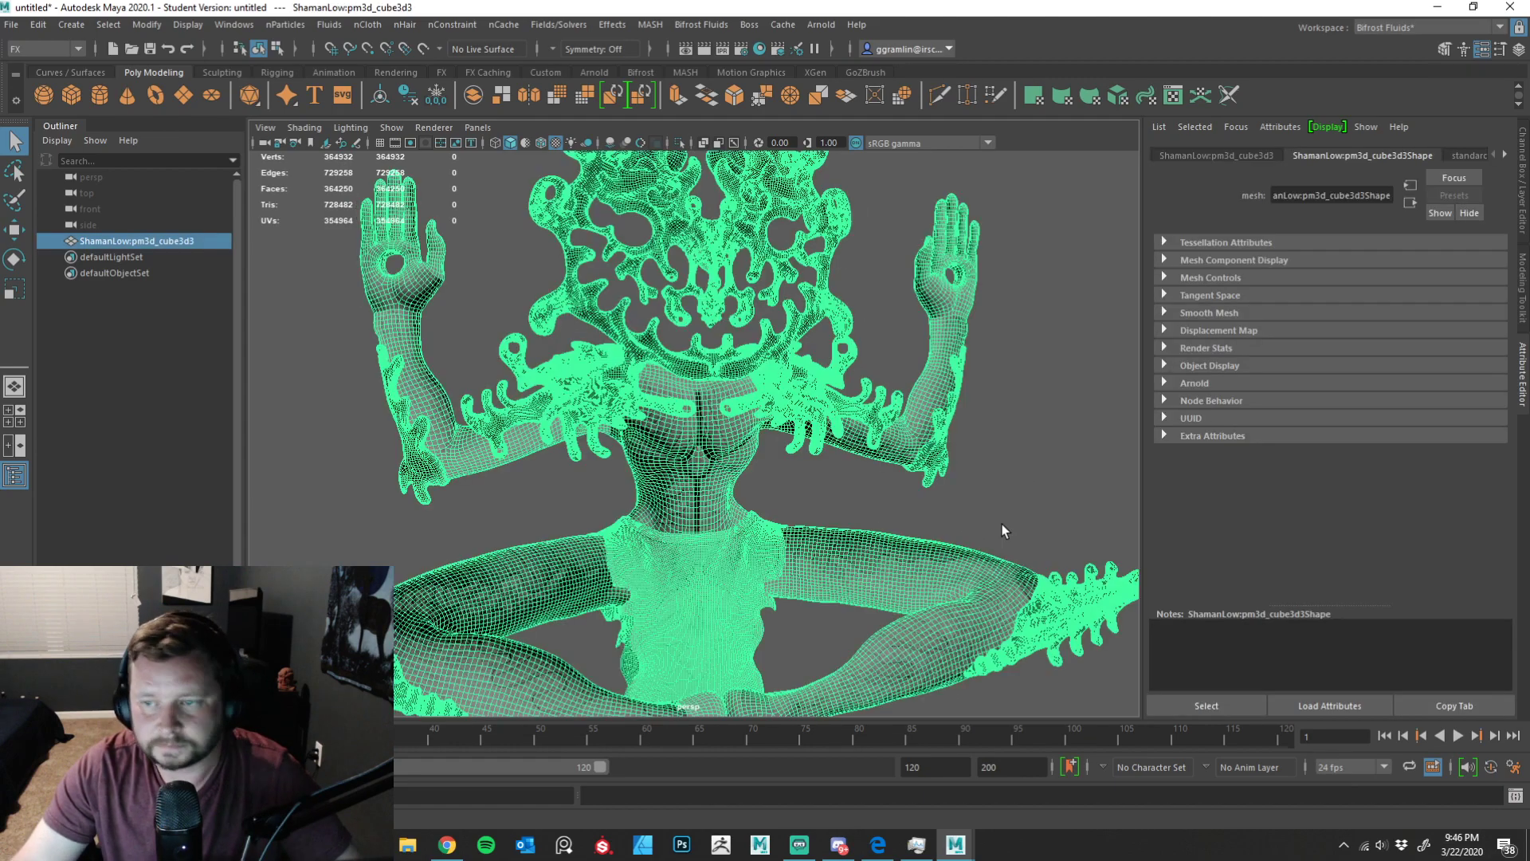
right_click_drag(867, 552, 868, 745)
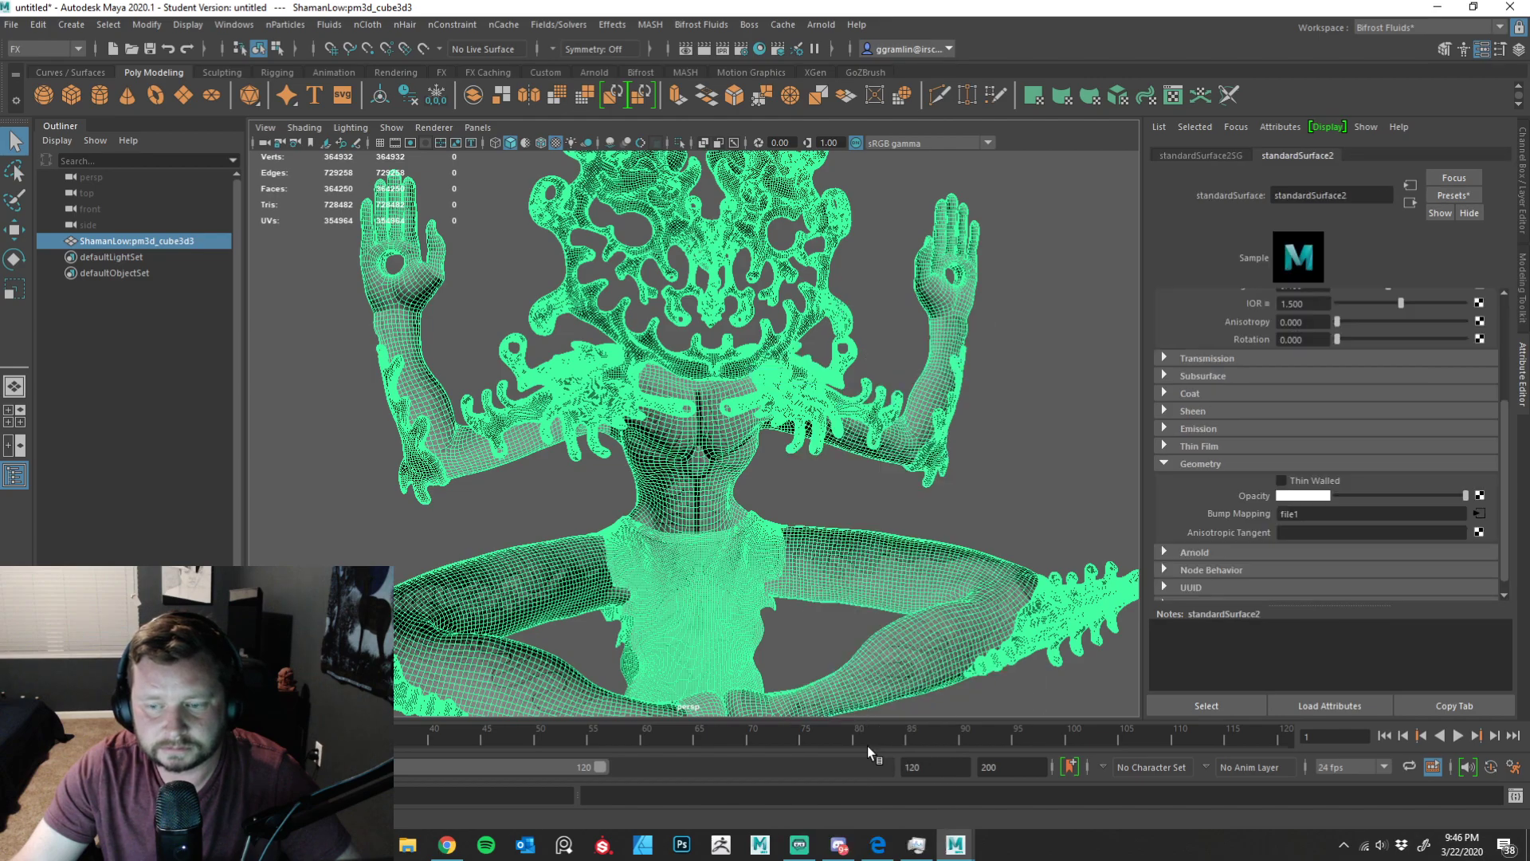
left_click_drag(992, 531, 950, 502, "alt")
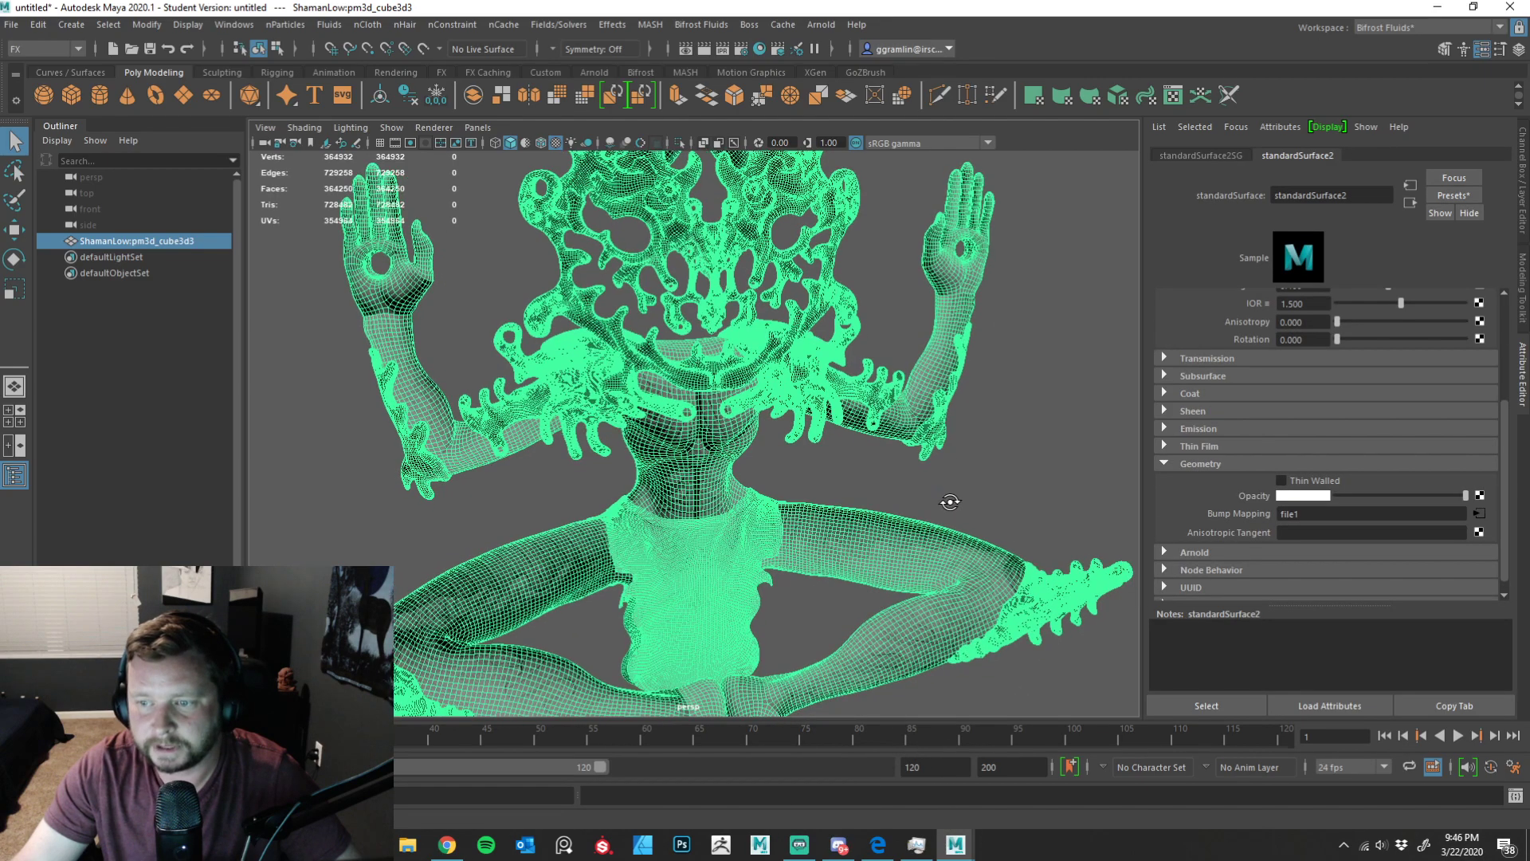
left_click(1478, 514)
left_click(1390, 514)
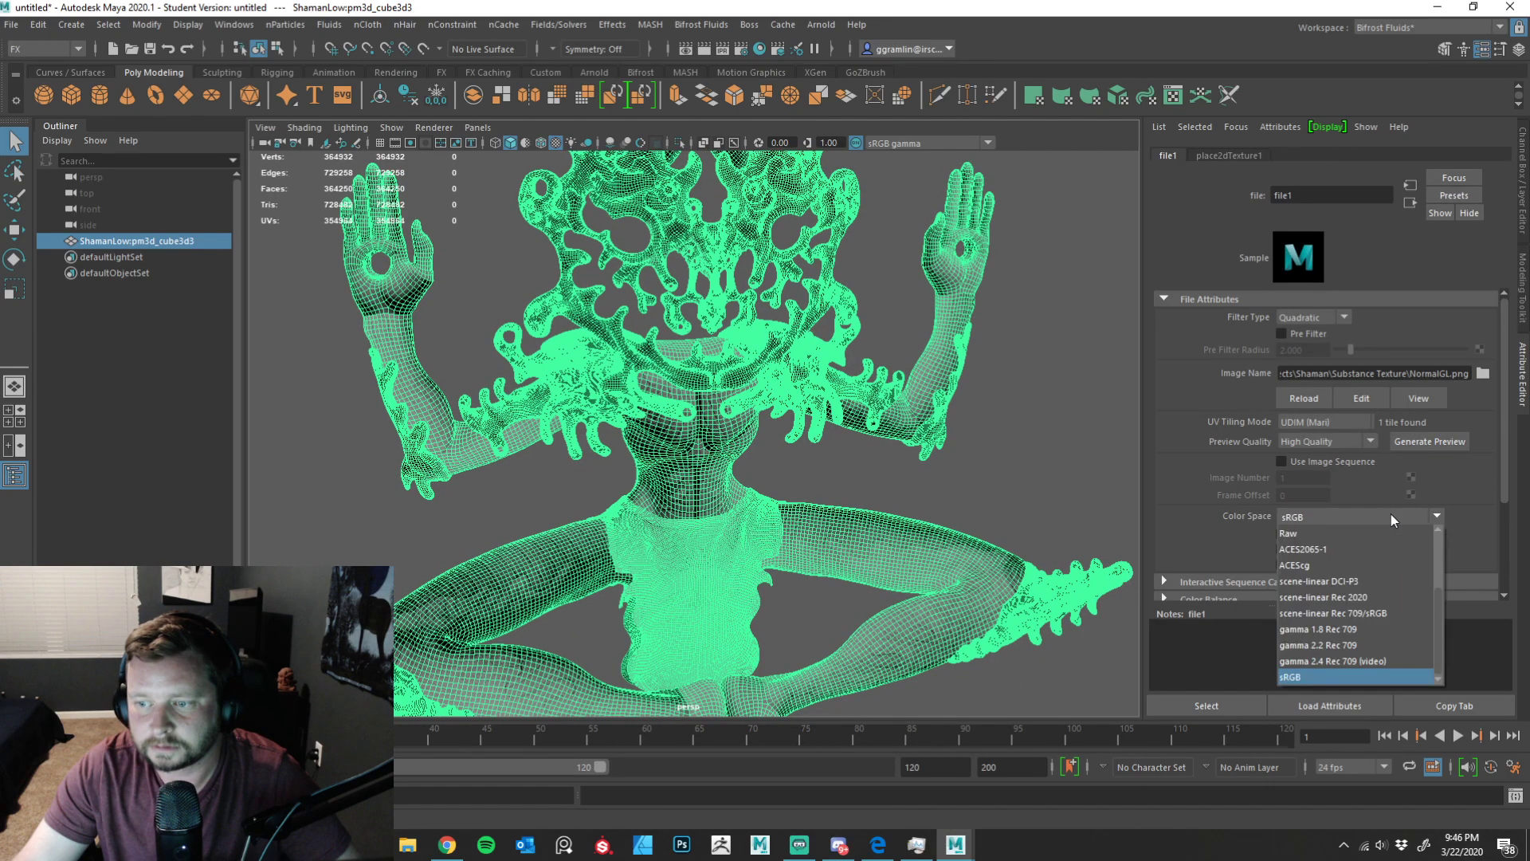
left_click(1327, 535)
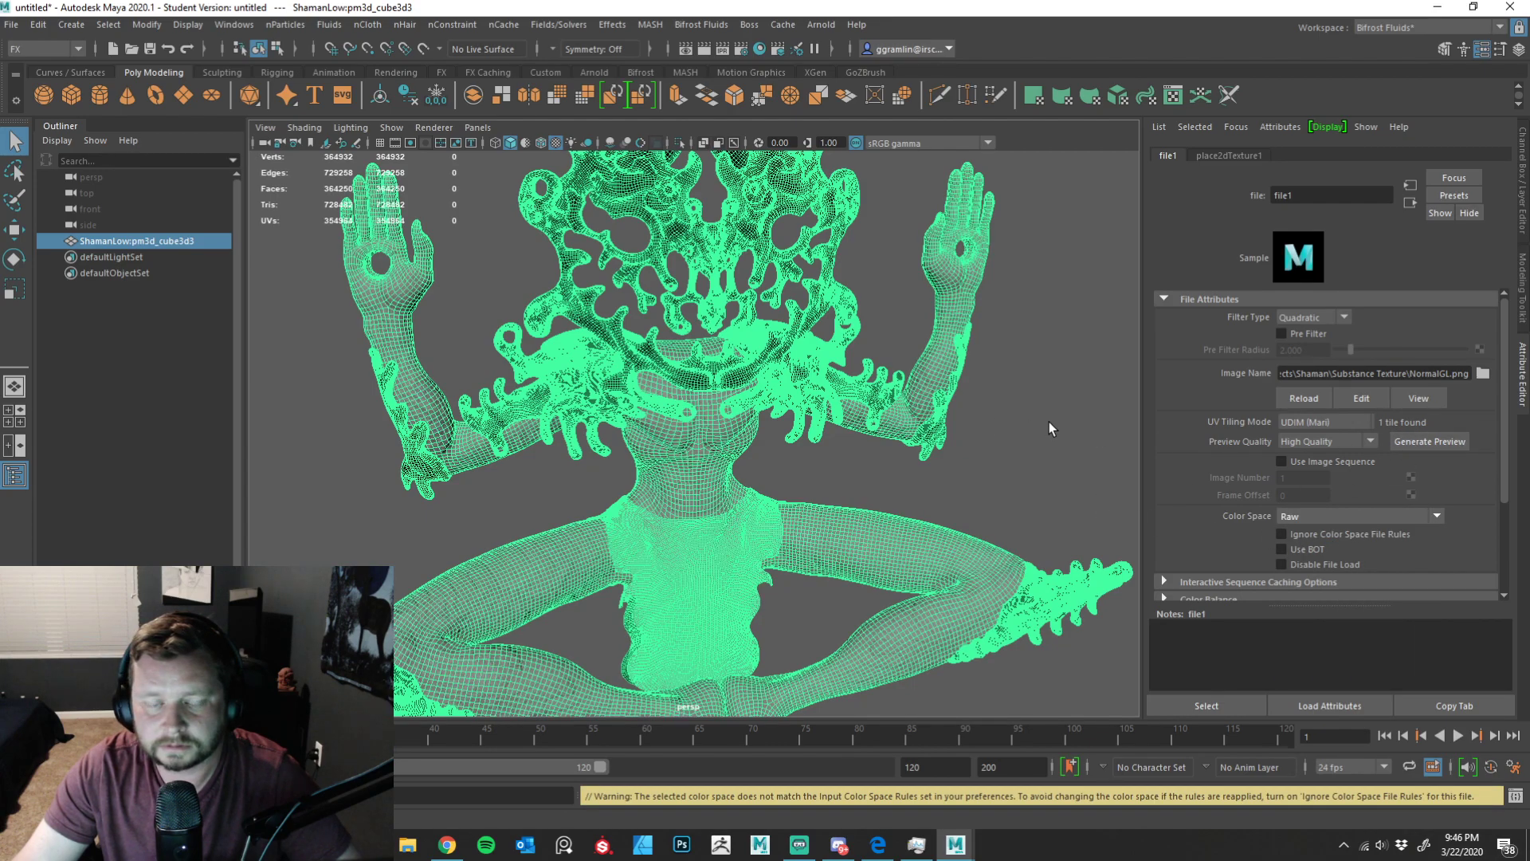
- Deselect the mesh and examine the normal map's detail on the chest, loincloth and legs, then on the whole figure
left_click(1049, 424)
left_click_drag(1036, 433, 980, 581, "alt")
middle_click_drag(981, 581, 779, 421, "alt")
left_click_drag(779, 421, 816, 469, "alt")
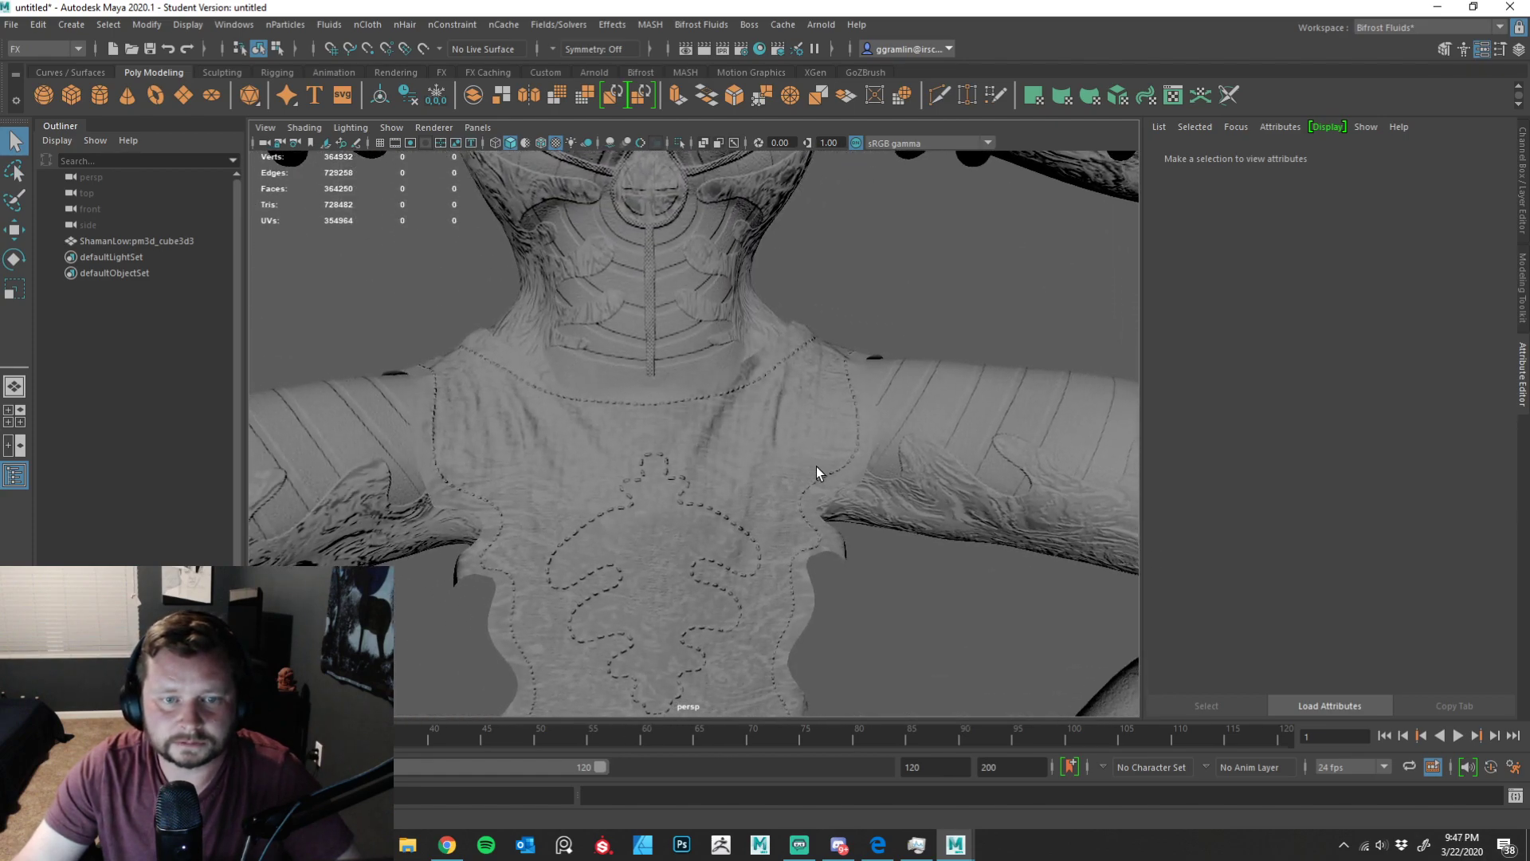
right_click_drag(816, 472, 739, 518, "alt")
left_click_drag(738, 518, 778, 581, "alt")
right_click_drag(779, 581, 434, 542, "alt")
middle_click_drag(577, 533, 510, 620, "alt")
left_click_drag(510, 620, 568, 577, "alt")
right_click_drag(567, 577, 700, 563, "alt")
left_click_drag(700, 564, 602, 524, "alt")
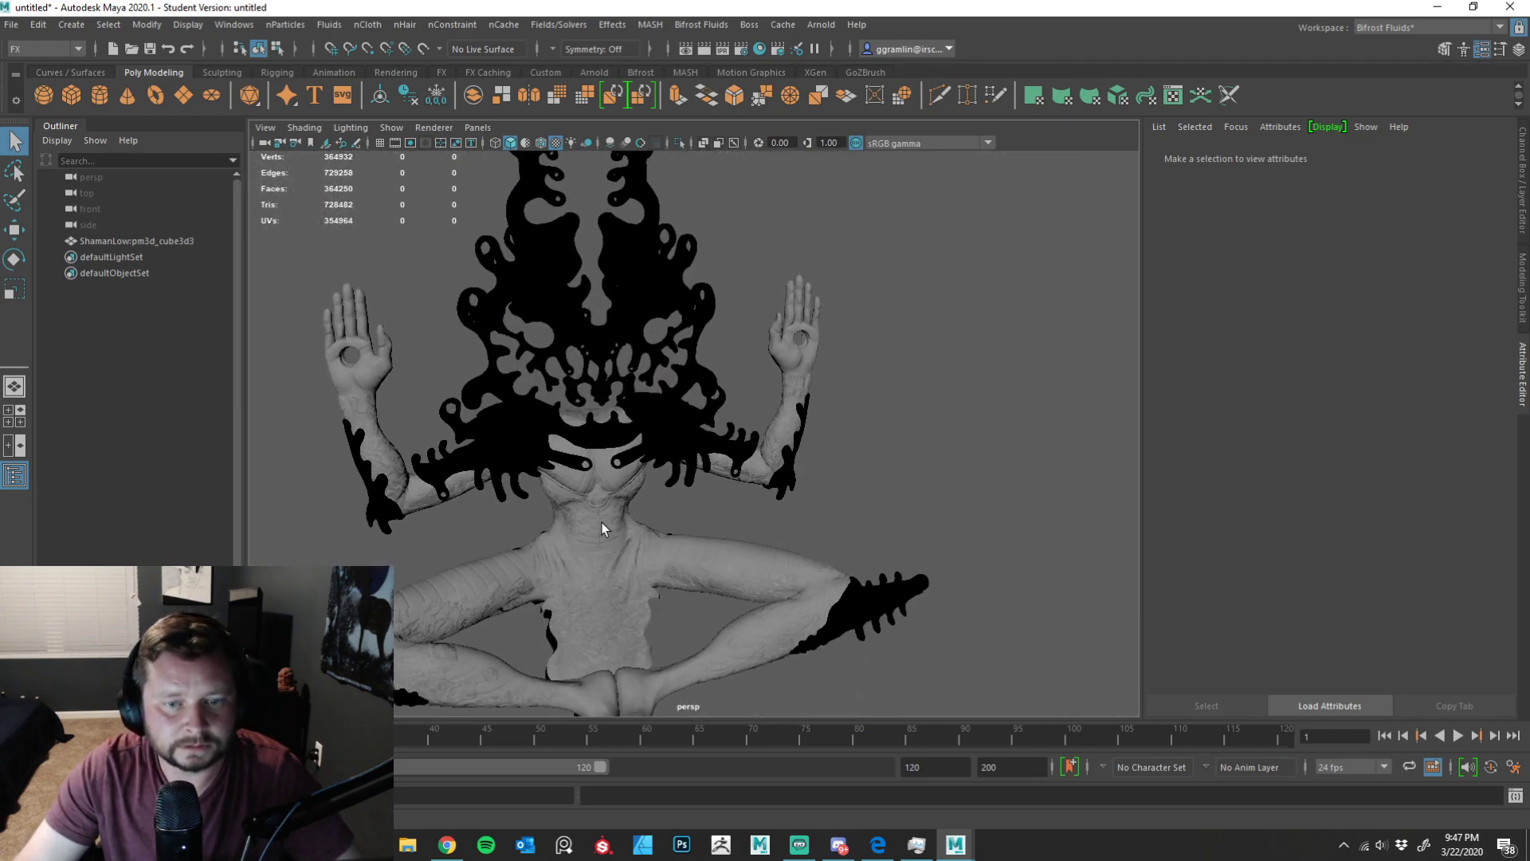
left_click(719, 563)
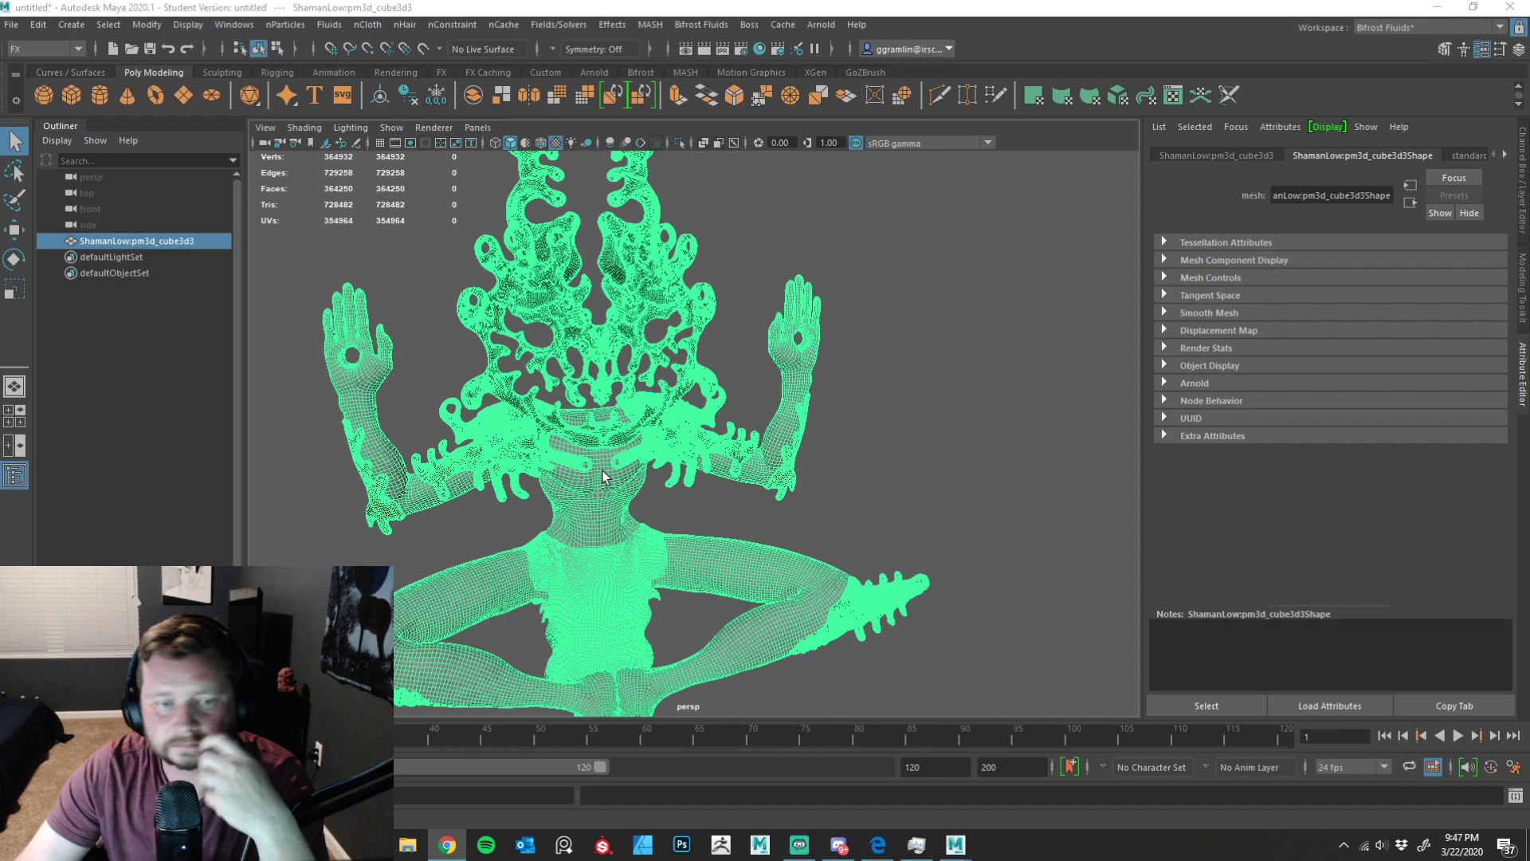
left_click(1002, 451)
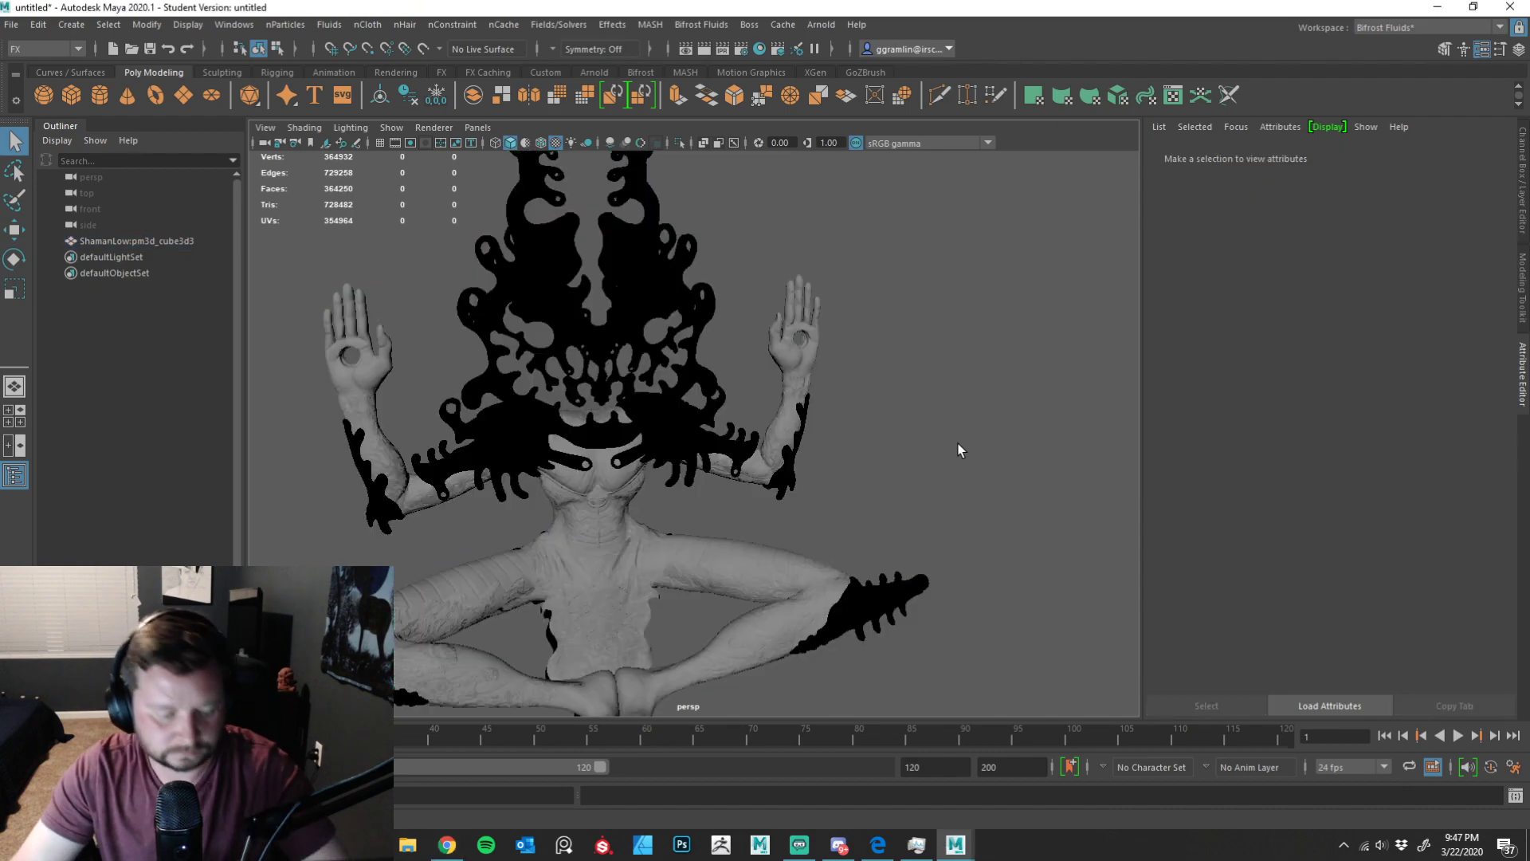
- Select the Shaman mesh, open the file texture in its material's Bump Mapping, and widen the attributes area to show the full image path
middle_click_drag(773, 472, 841, 461, "alt")
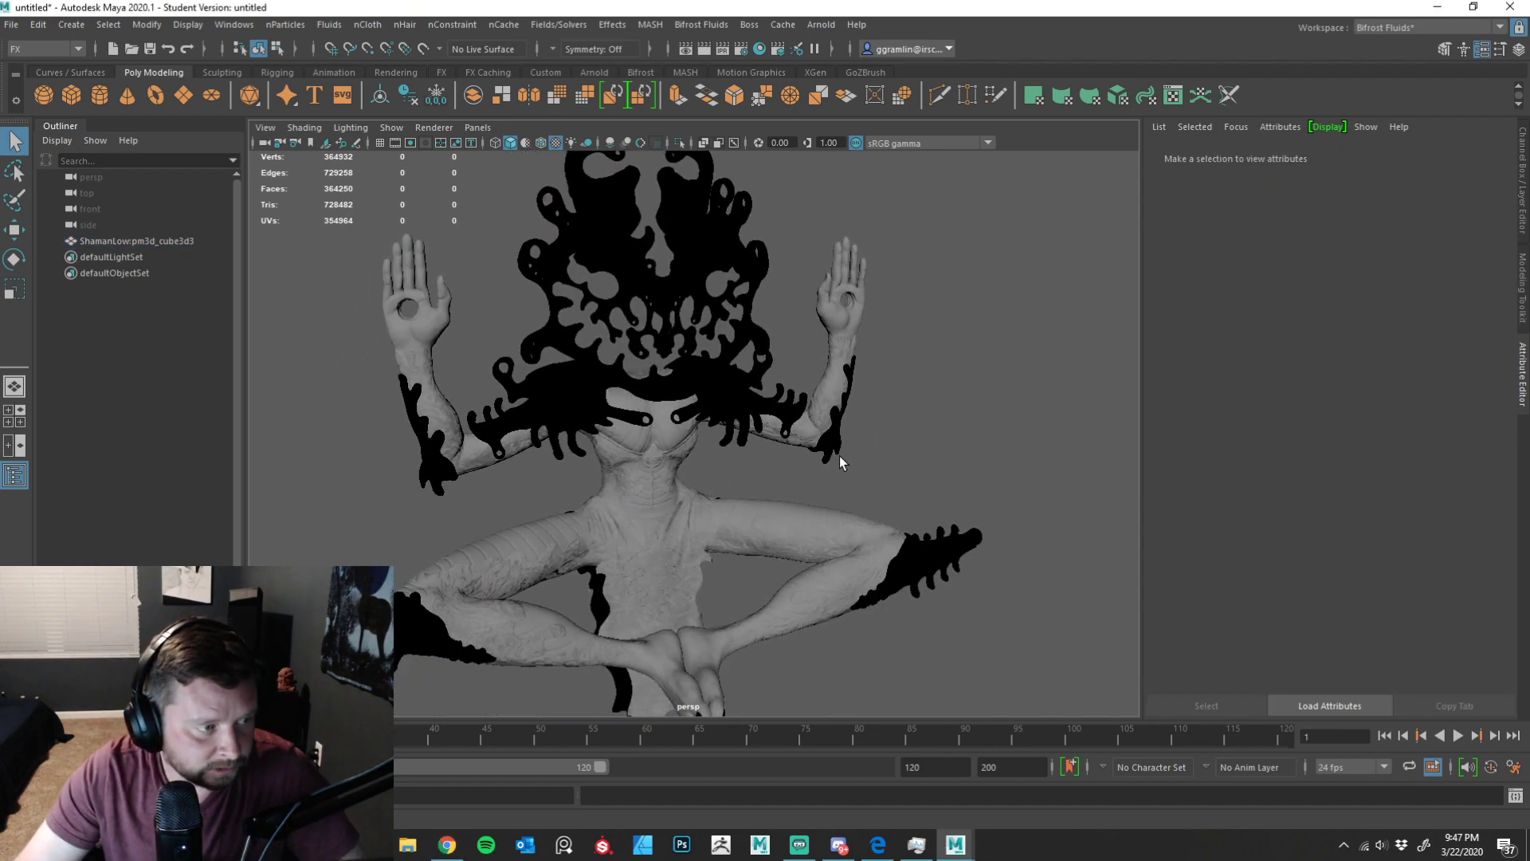
scroll(797, 475, "up", 5)
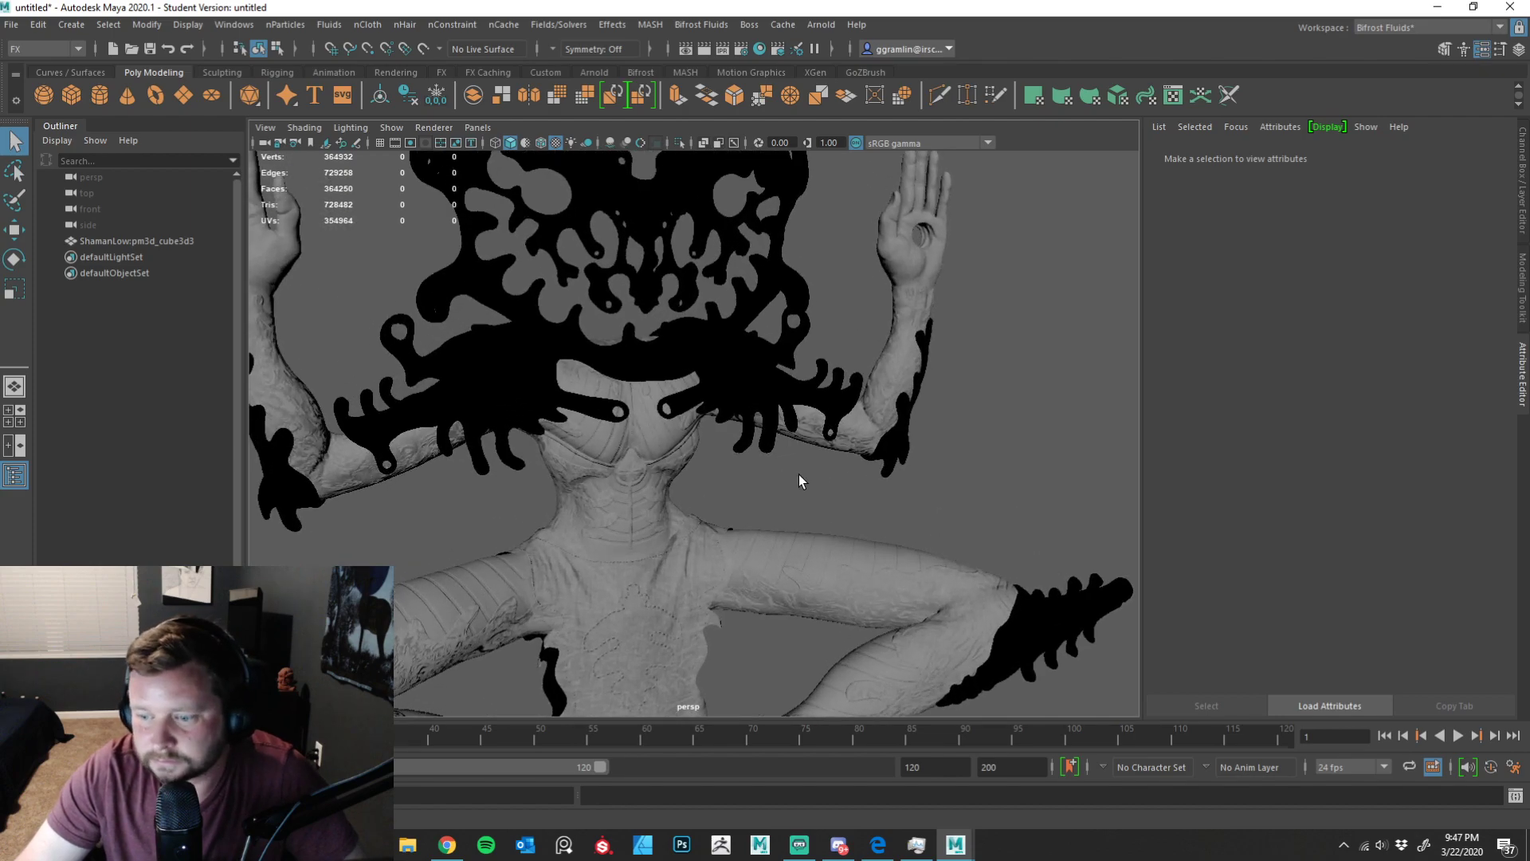
scroll(801, 480, "up", 6)
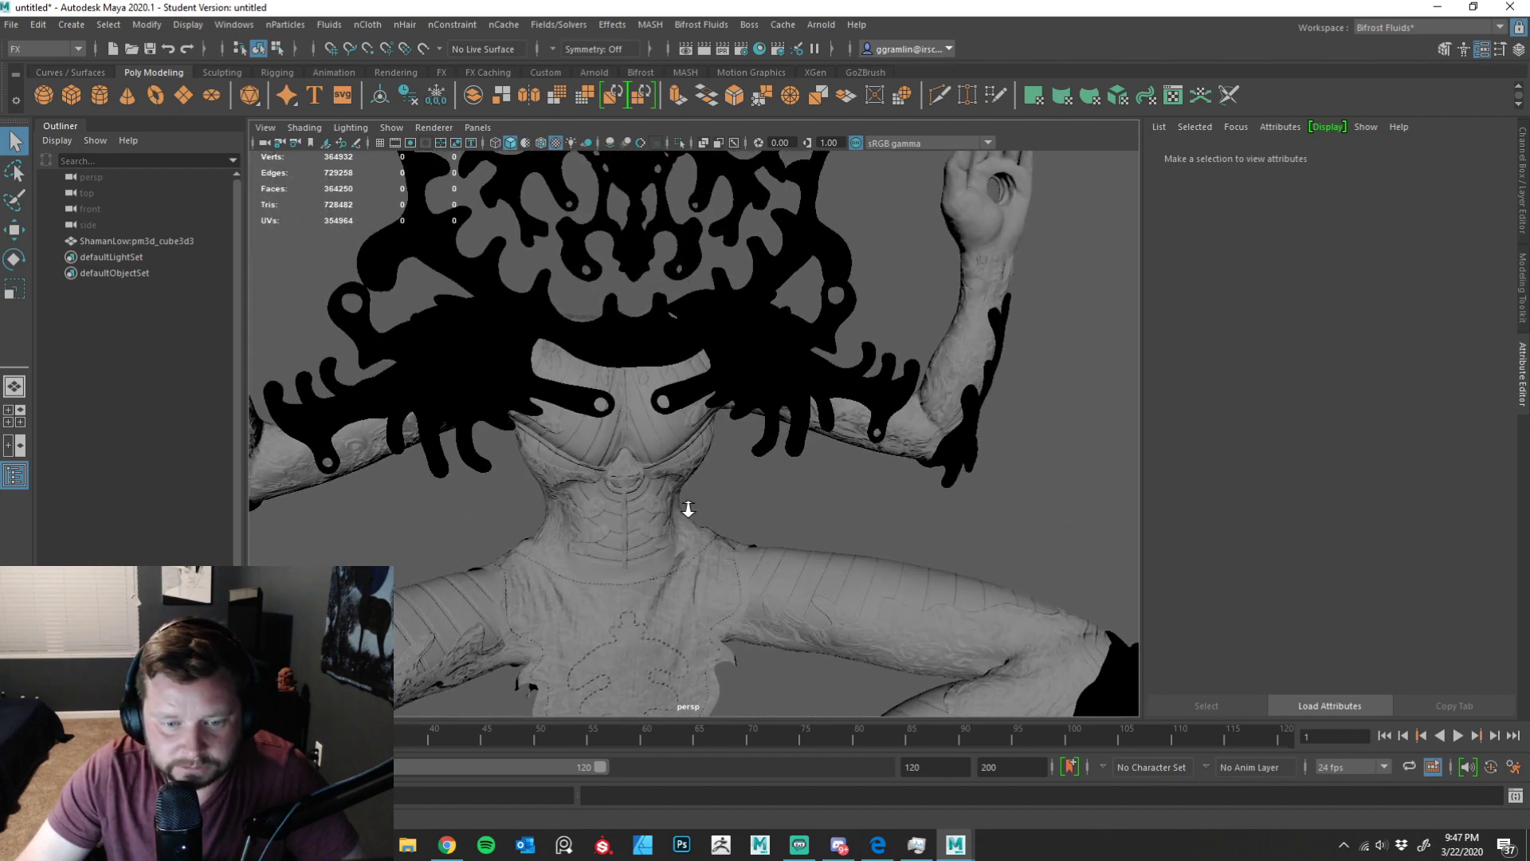
scroll(833, 428, "down", 6)
scroll(828, 462, "up", 2)
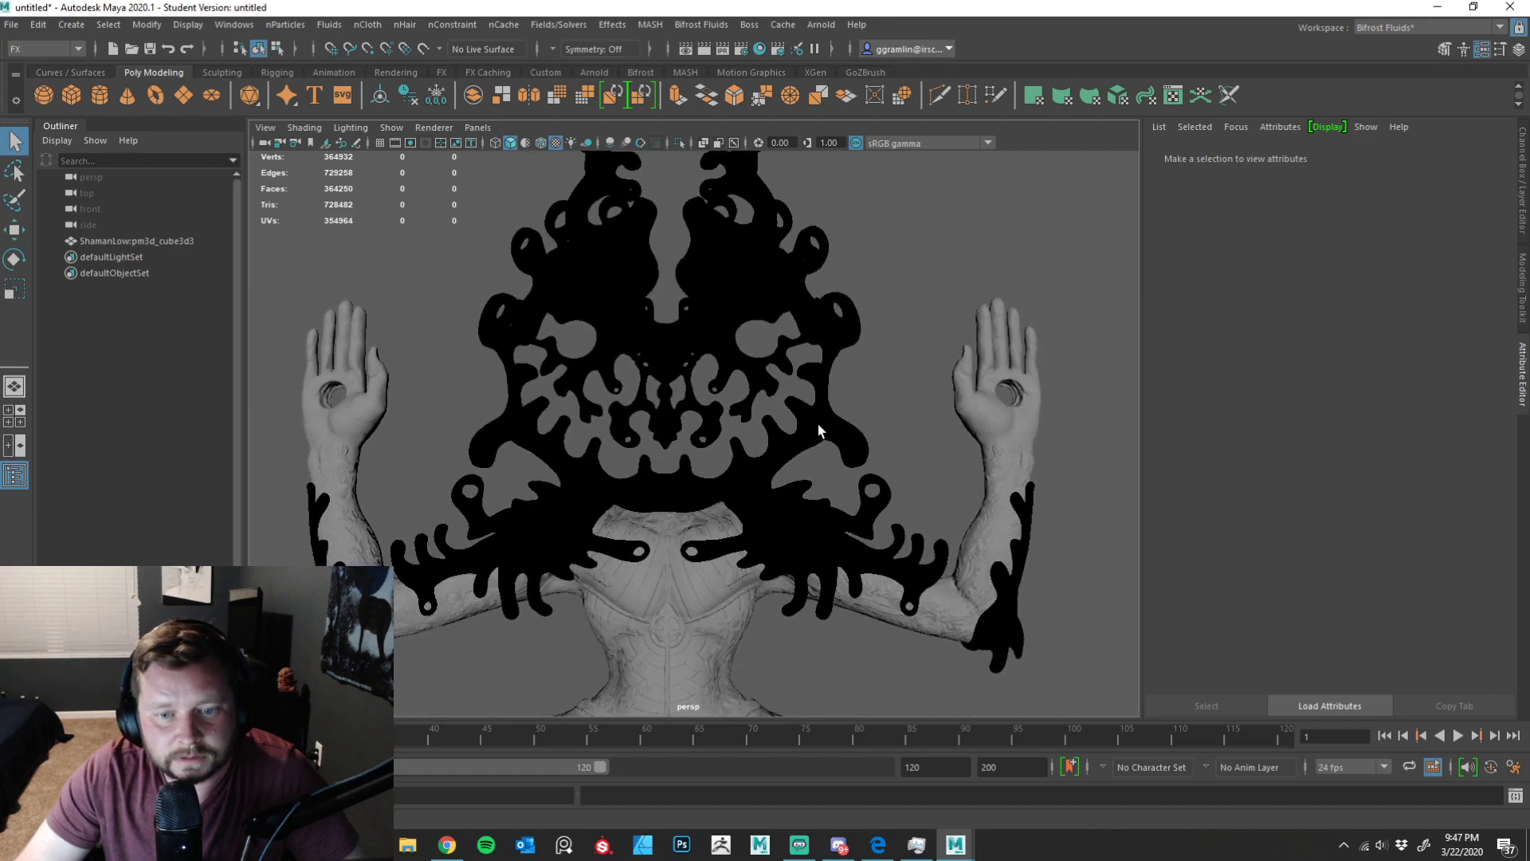
left_click(817, 424)
left_click_drag(718, 504, 845, 478, "alt")
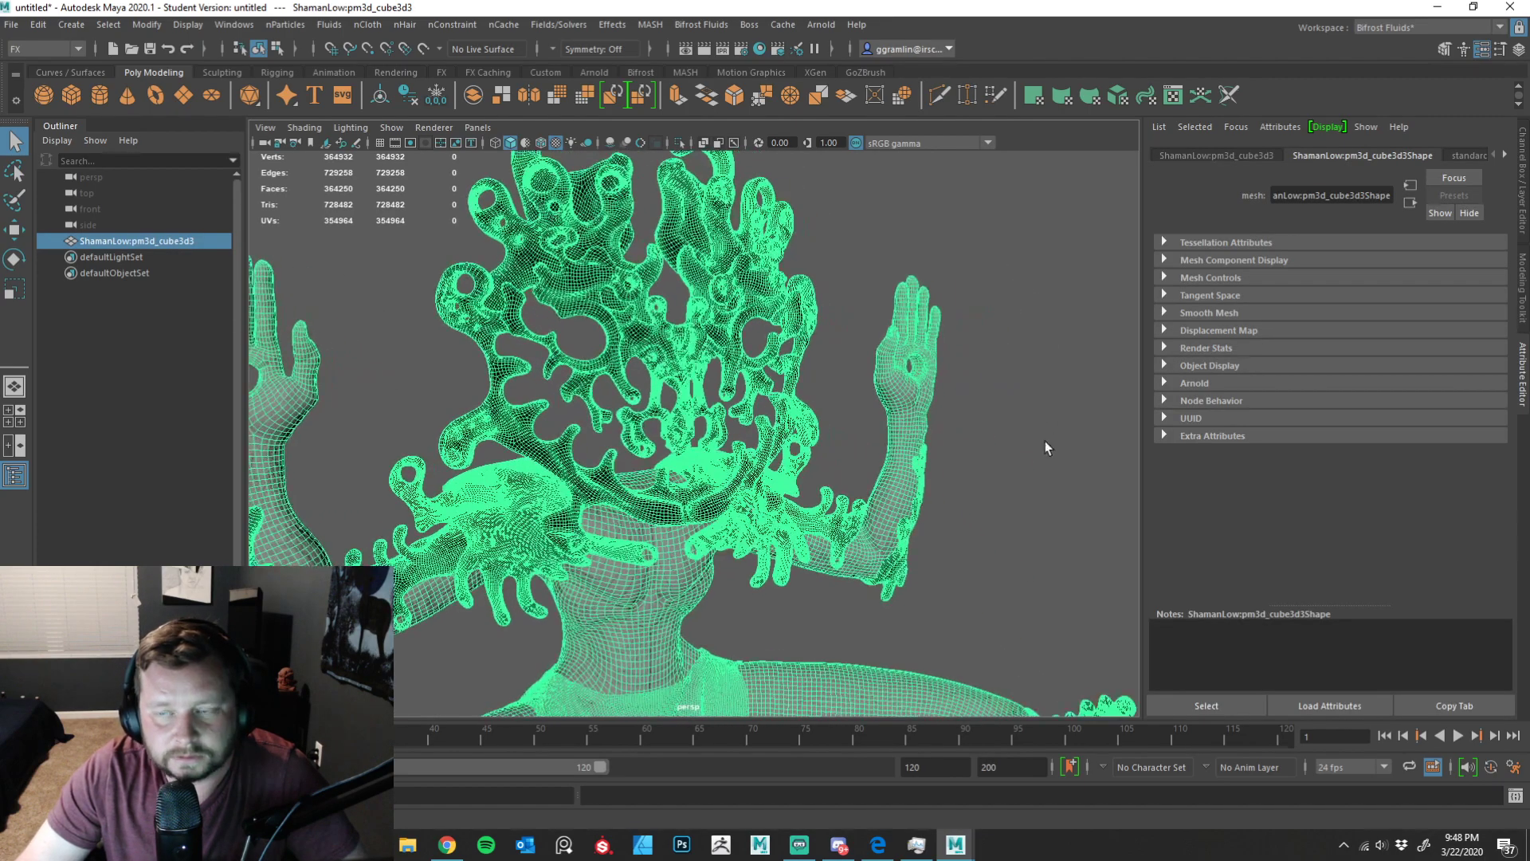
left_click(1503, 155)
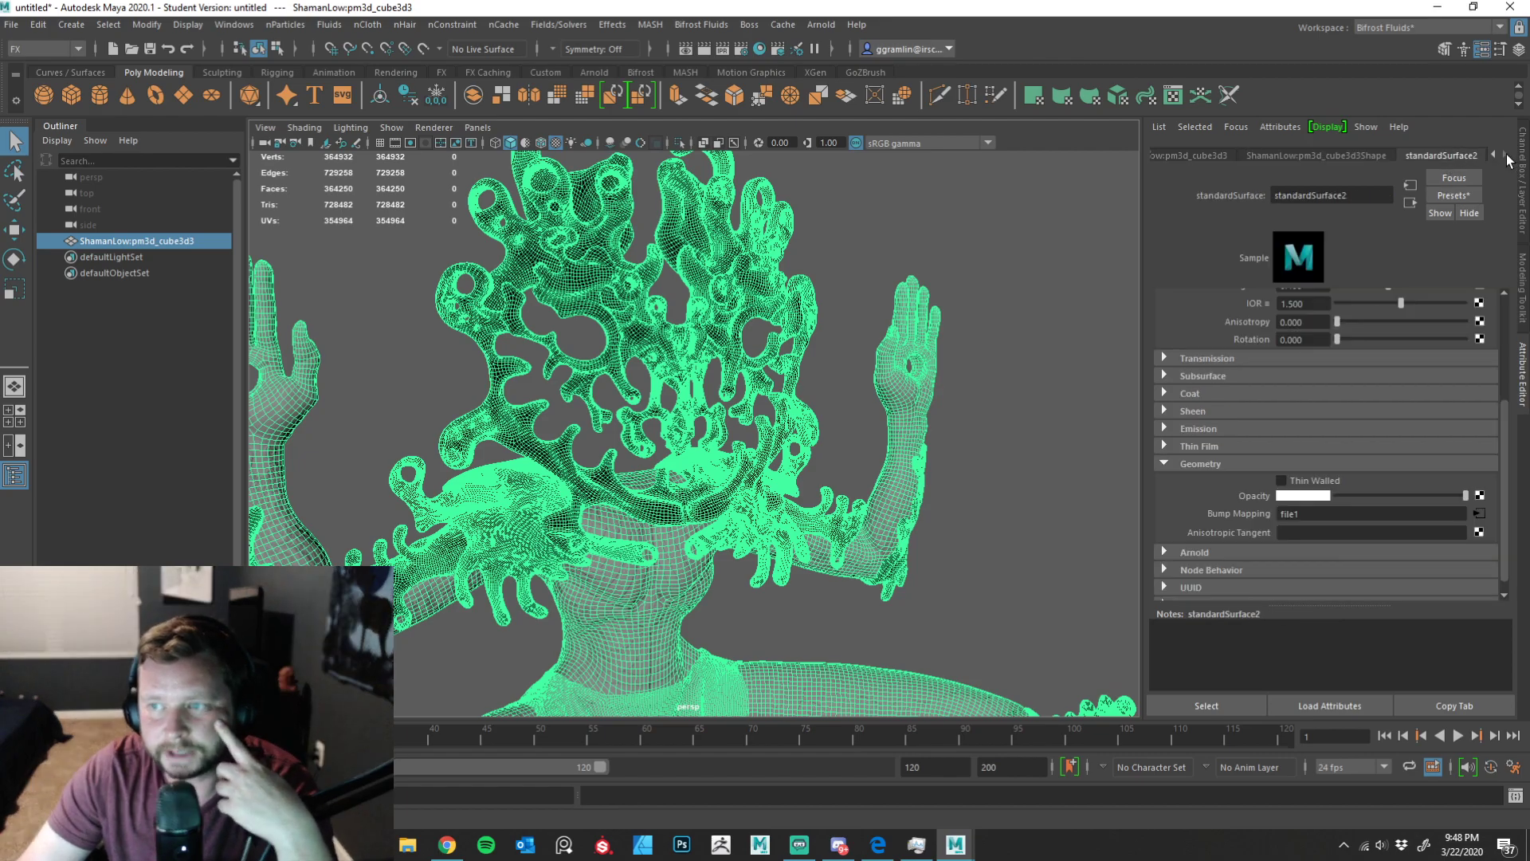
left_click(1479, 514)
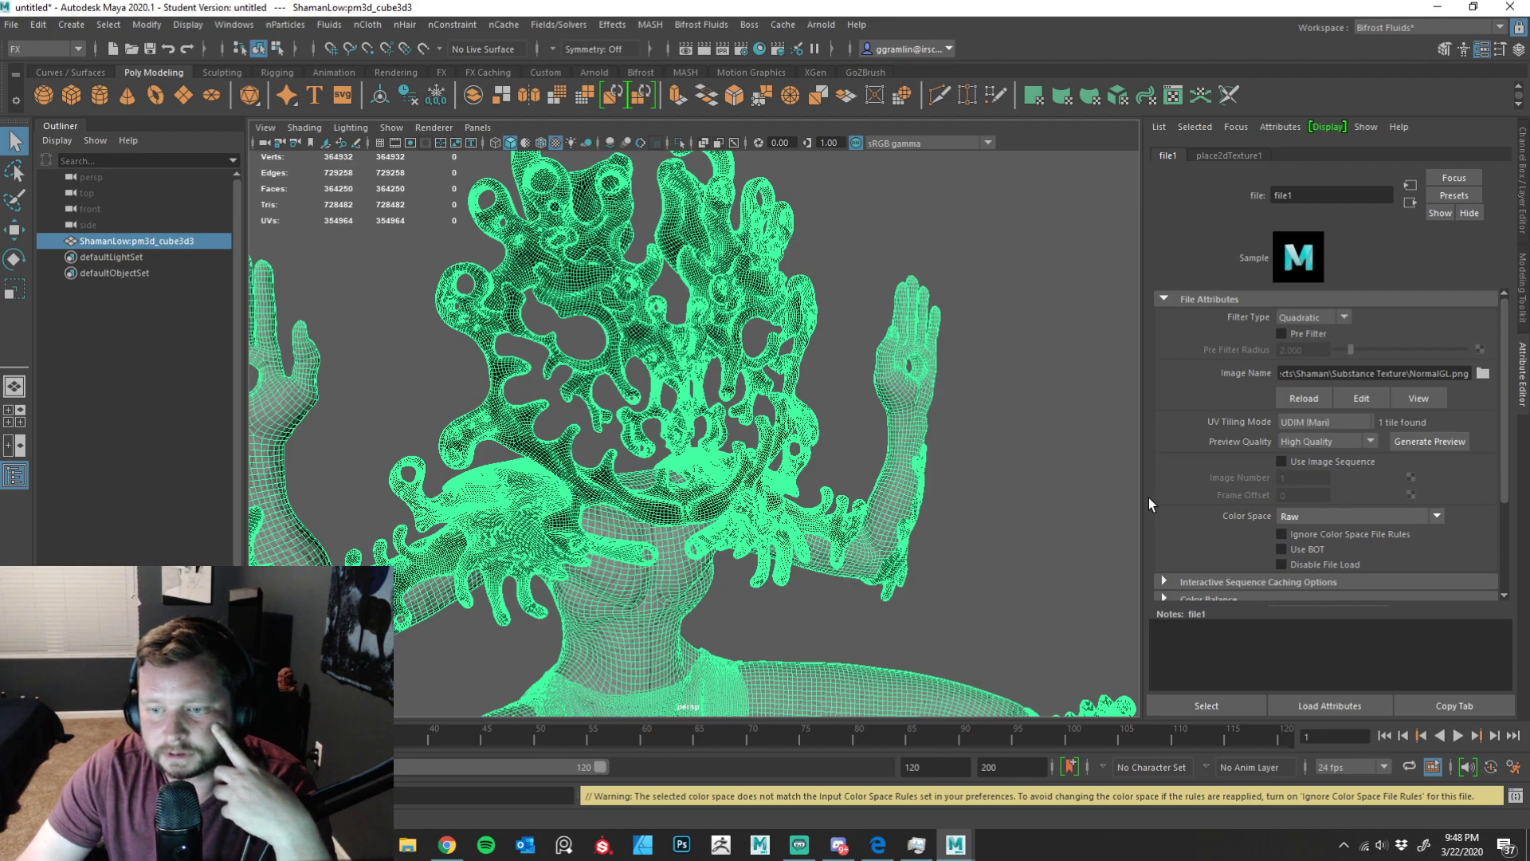
left_click_drag(1145, 498, 1036, 500)
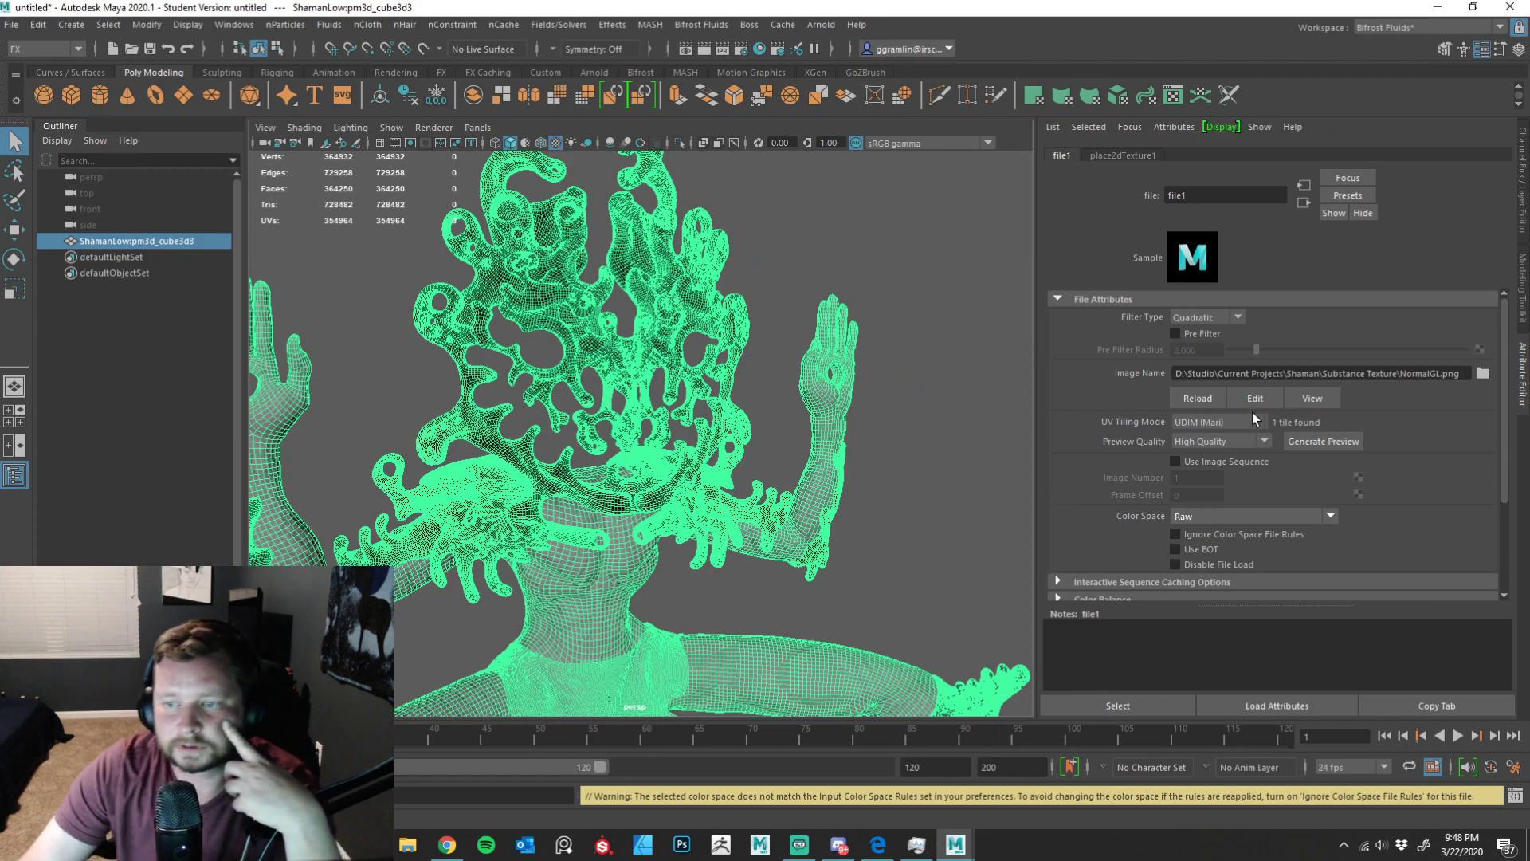
- Try 0-based (ZBrush) as the normal map texture's UV Tiling Mode, generate its preview, and deselect the mesh
left_click(1255, 421)
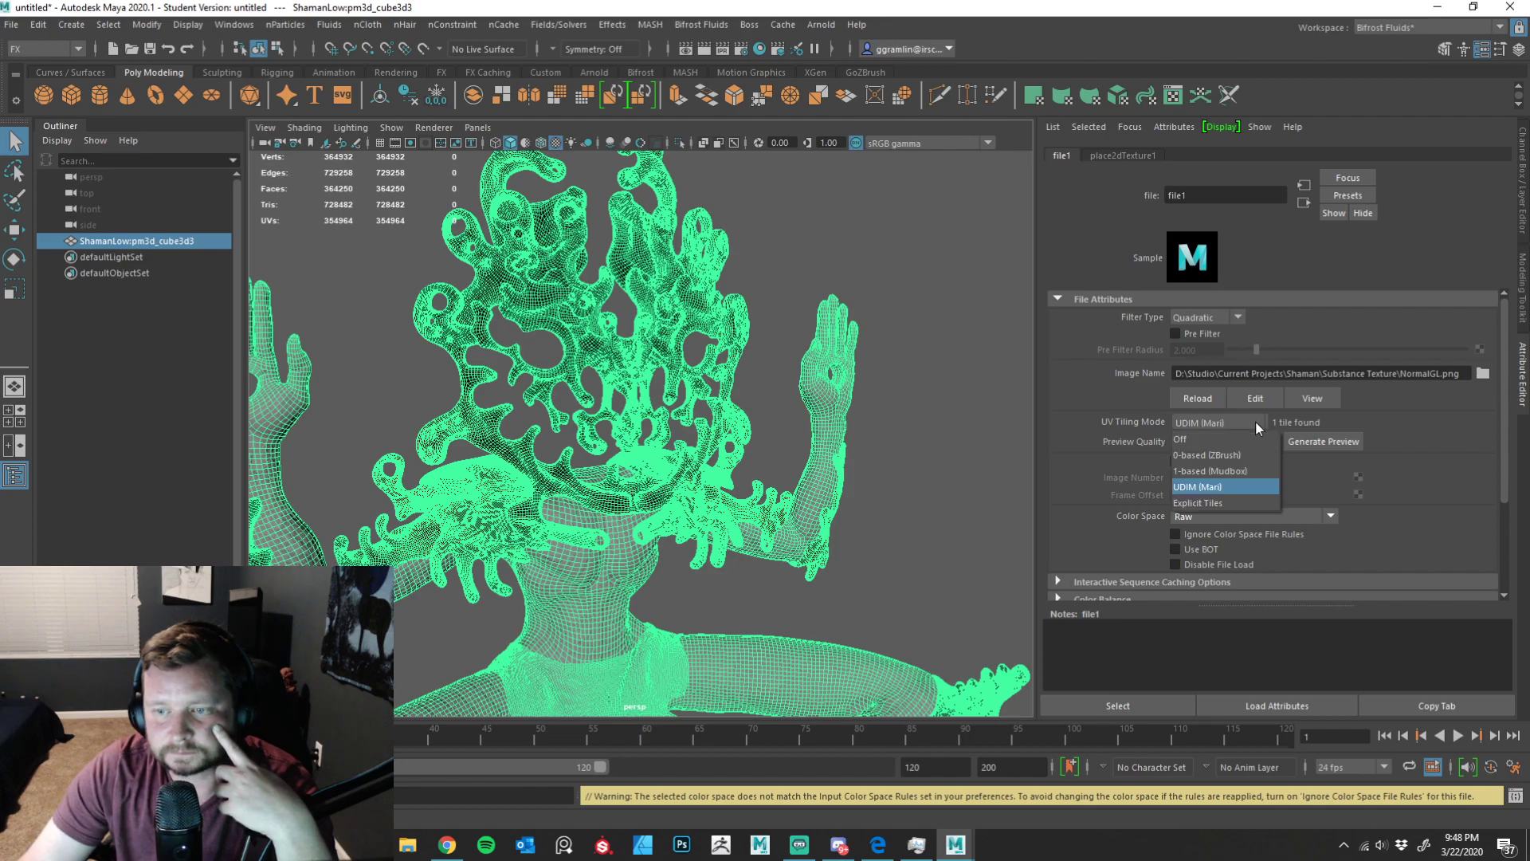
left_click(1244, 454)
left_click(1357, 443)
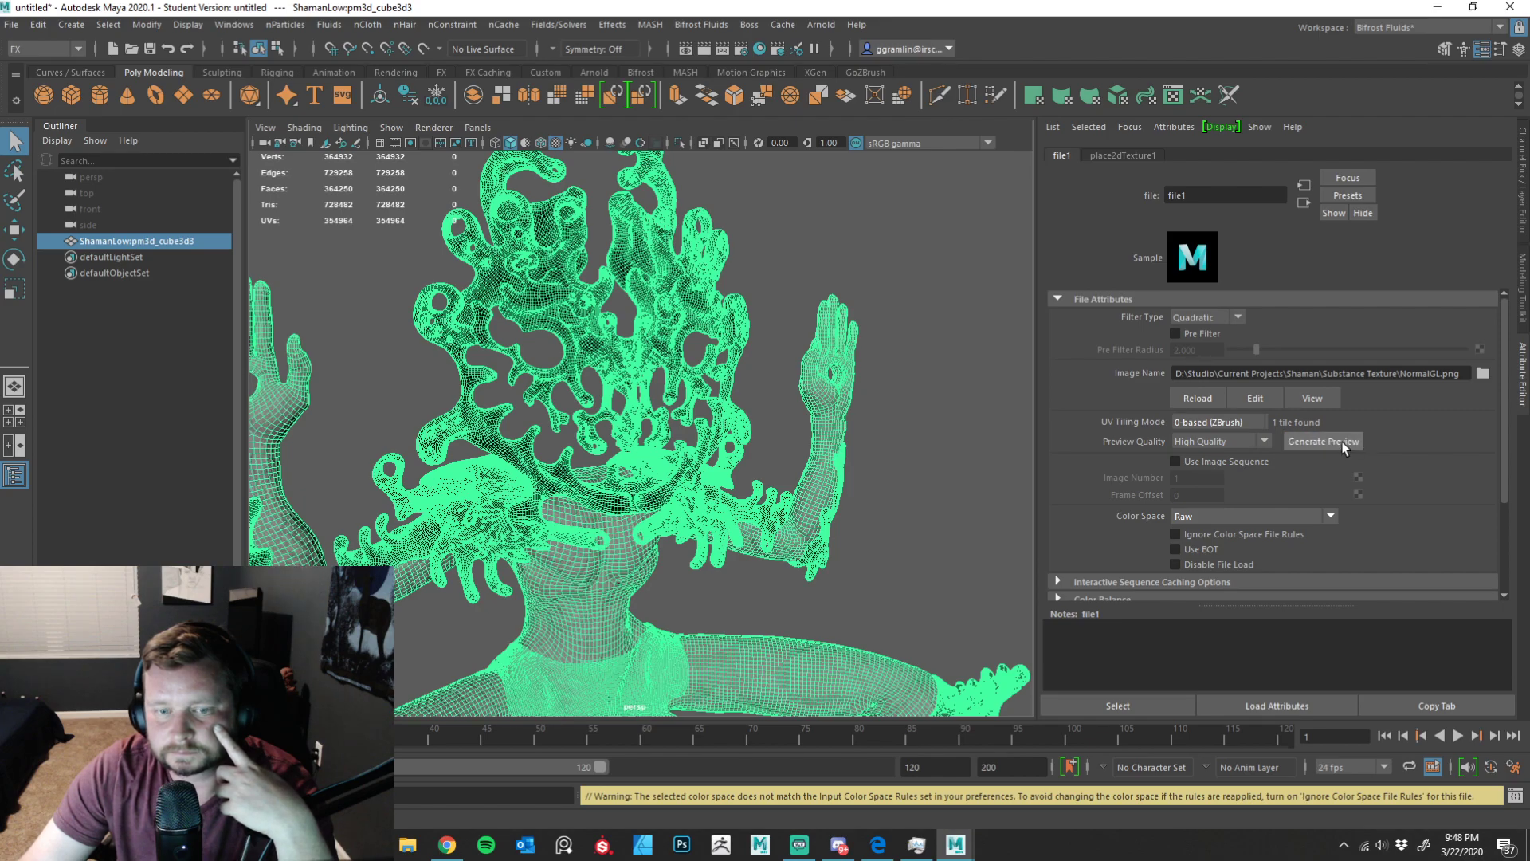
left_click(963, 526)
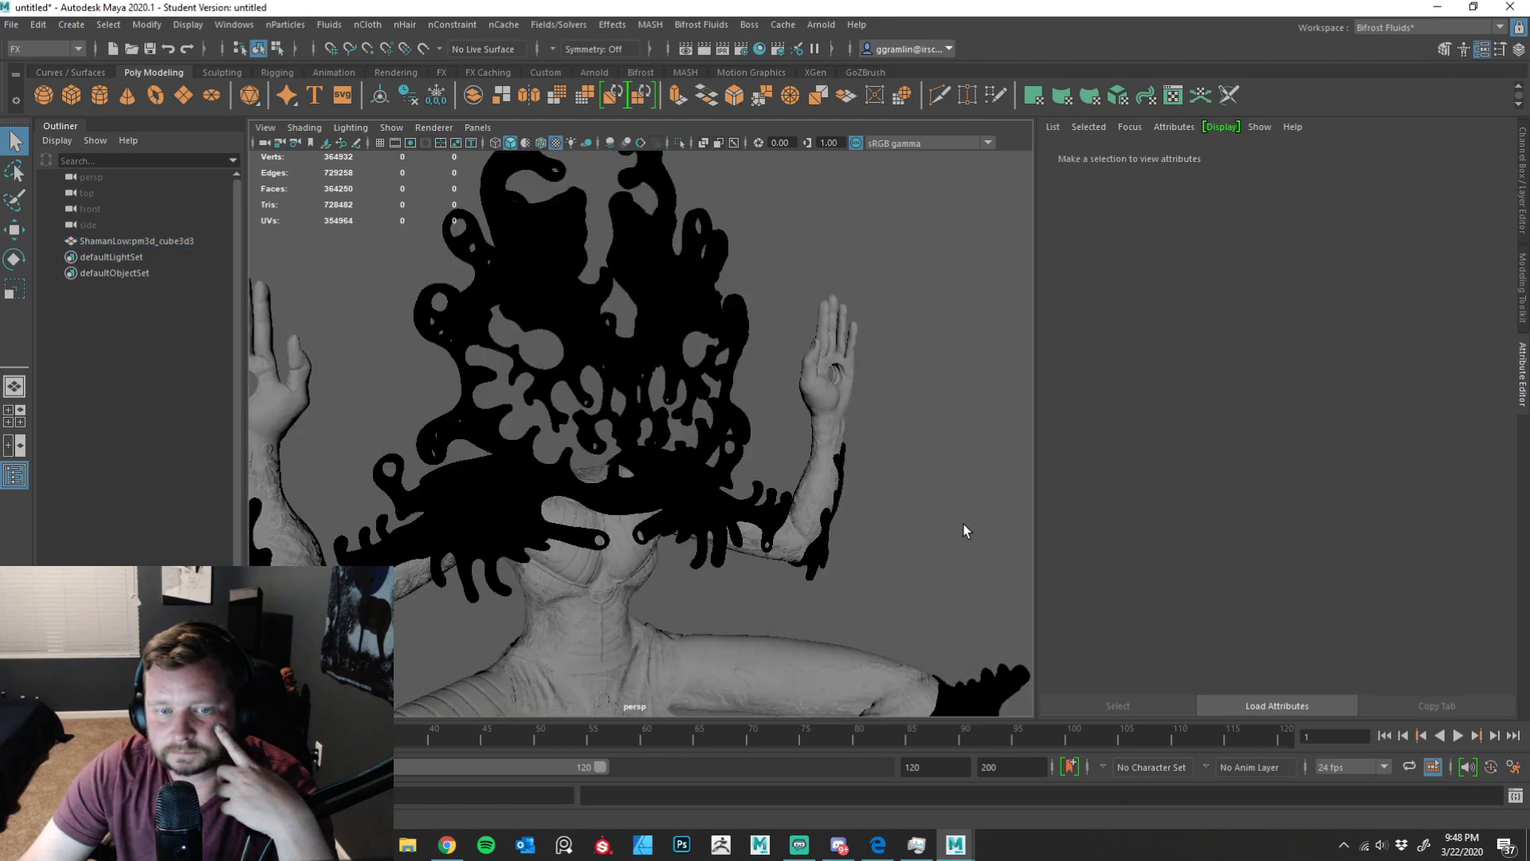
- Reopen the Shaman mesh's material attributes and bring up the file texture assigned to Bump Mapping
left_click(795, 505)
right_click_drag(806, 353, 792, 742)
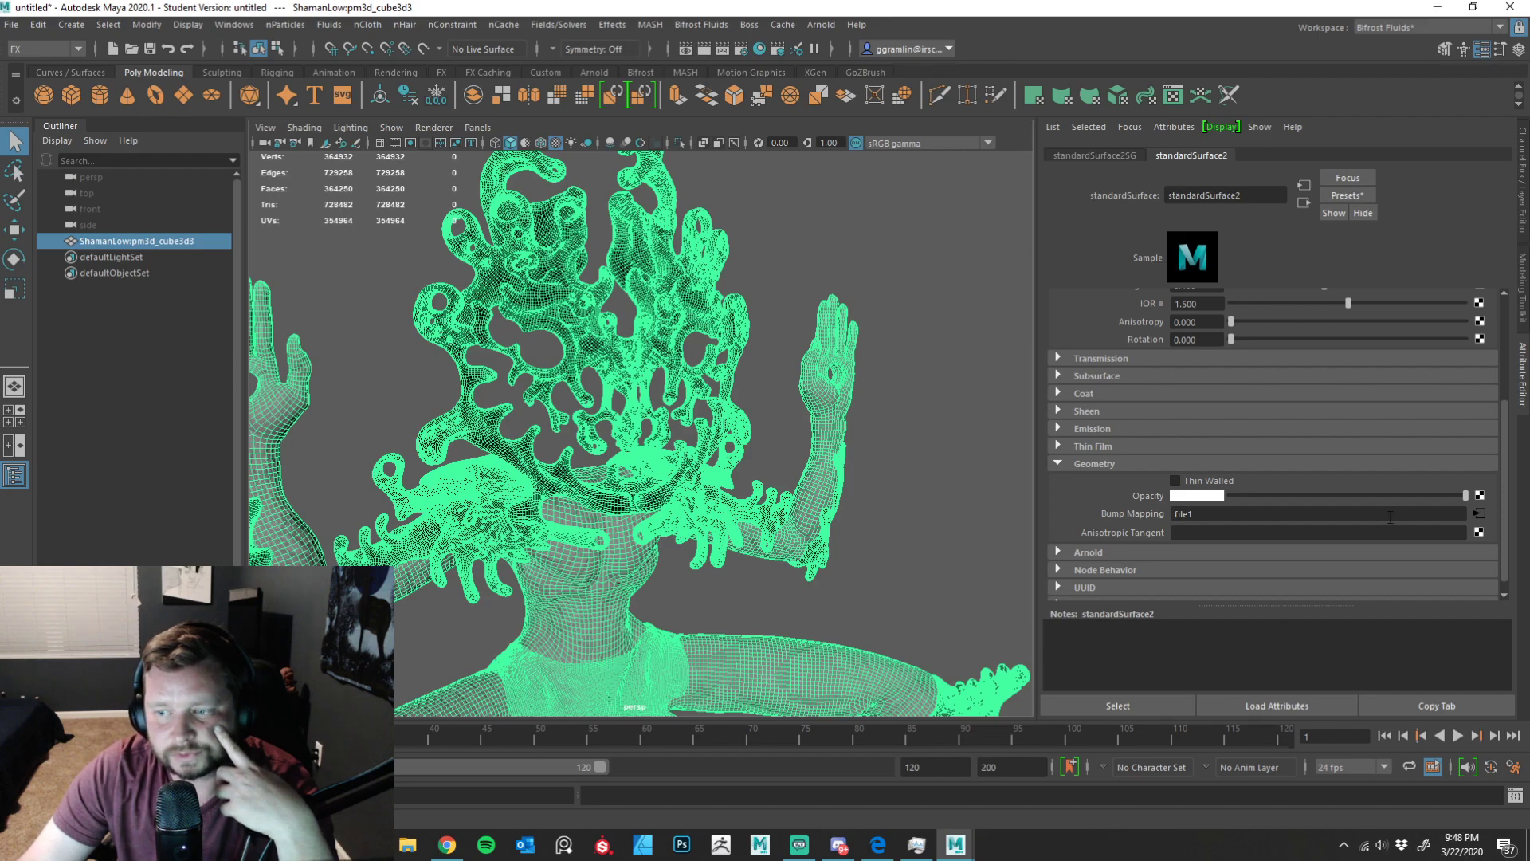
left_click(1480, 514)
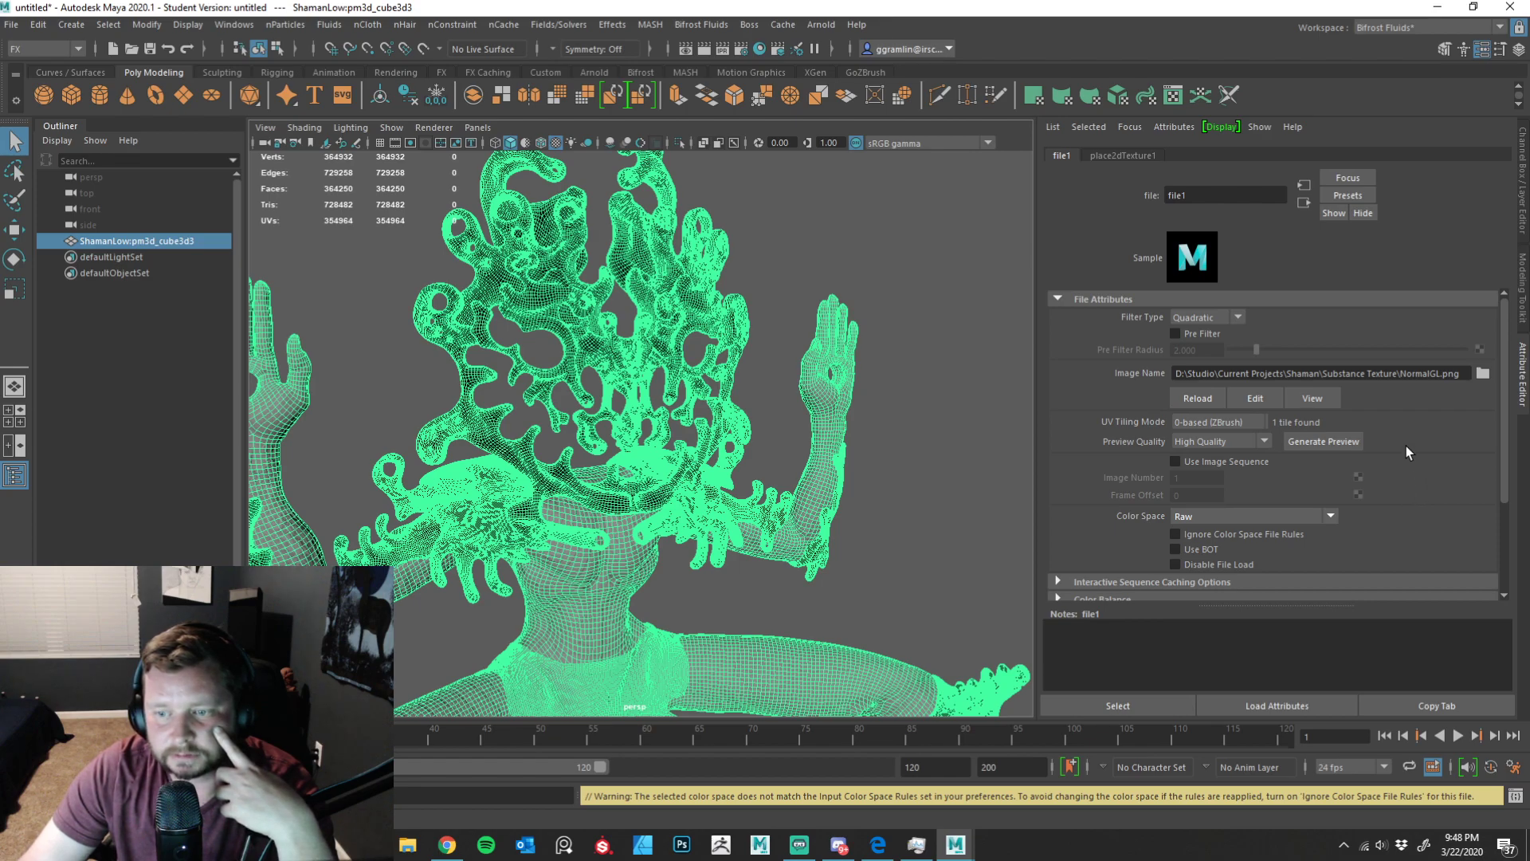
- Switch to File Explorer and open the folder D:\Studio\Current Projects\Shaman\Substance Texture
left_click(408, 847)
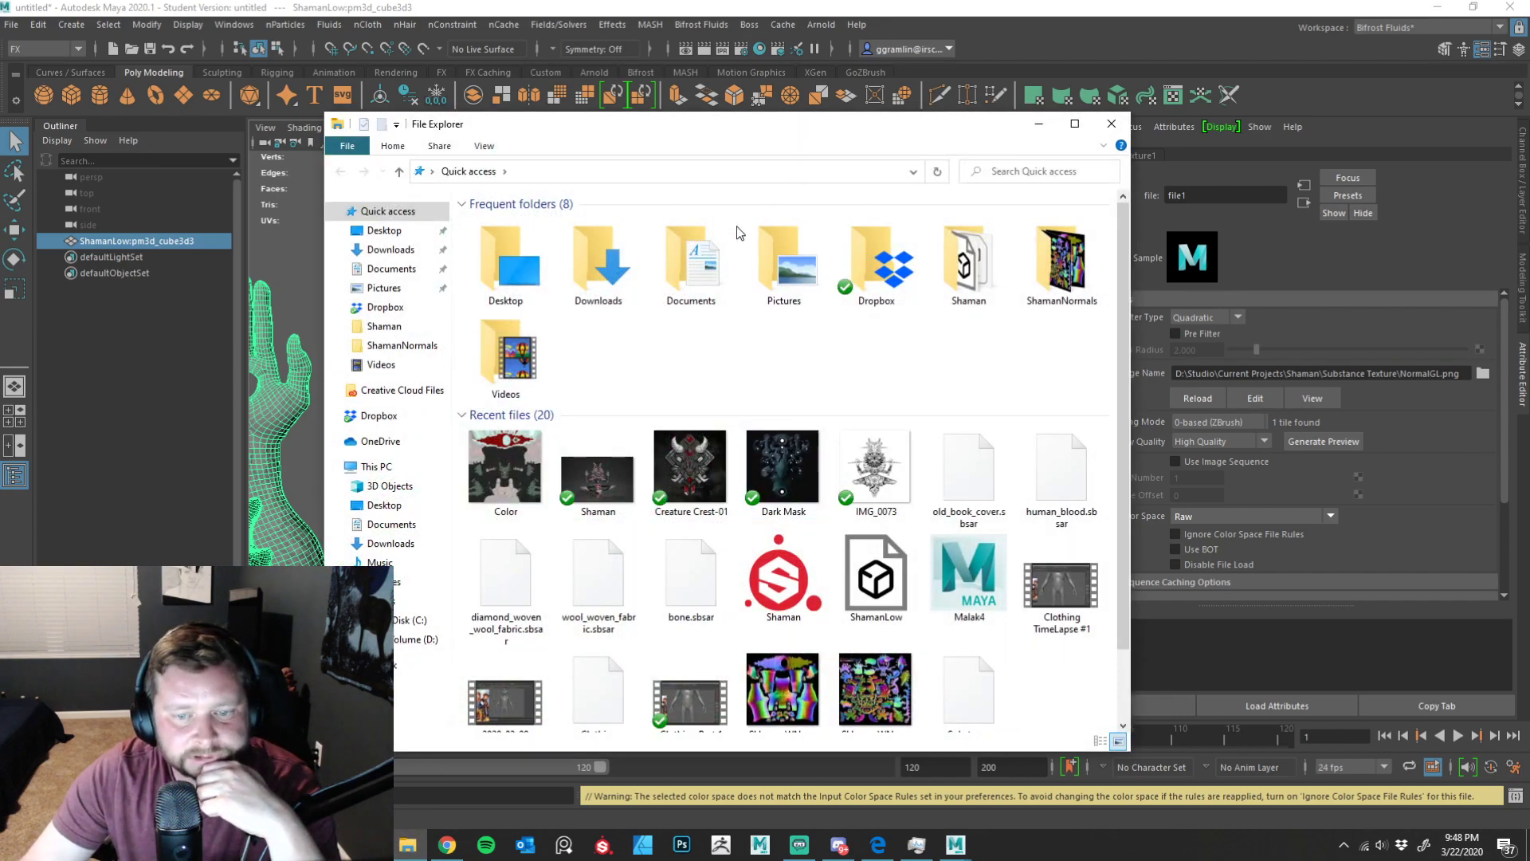
left_click(416, 639)
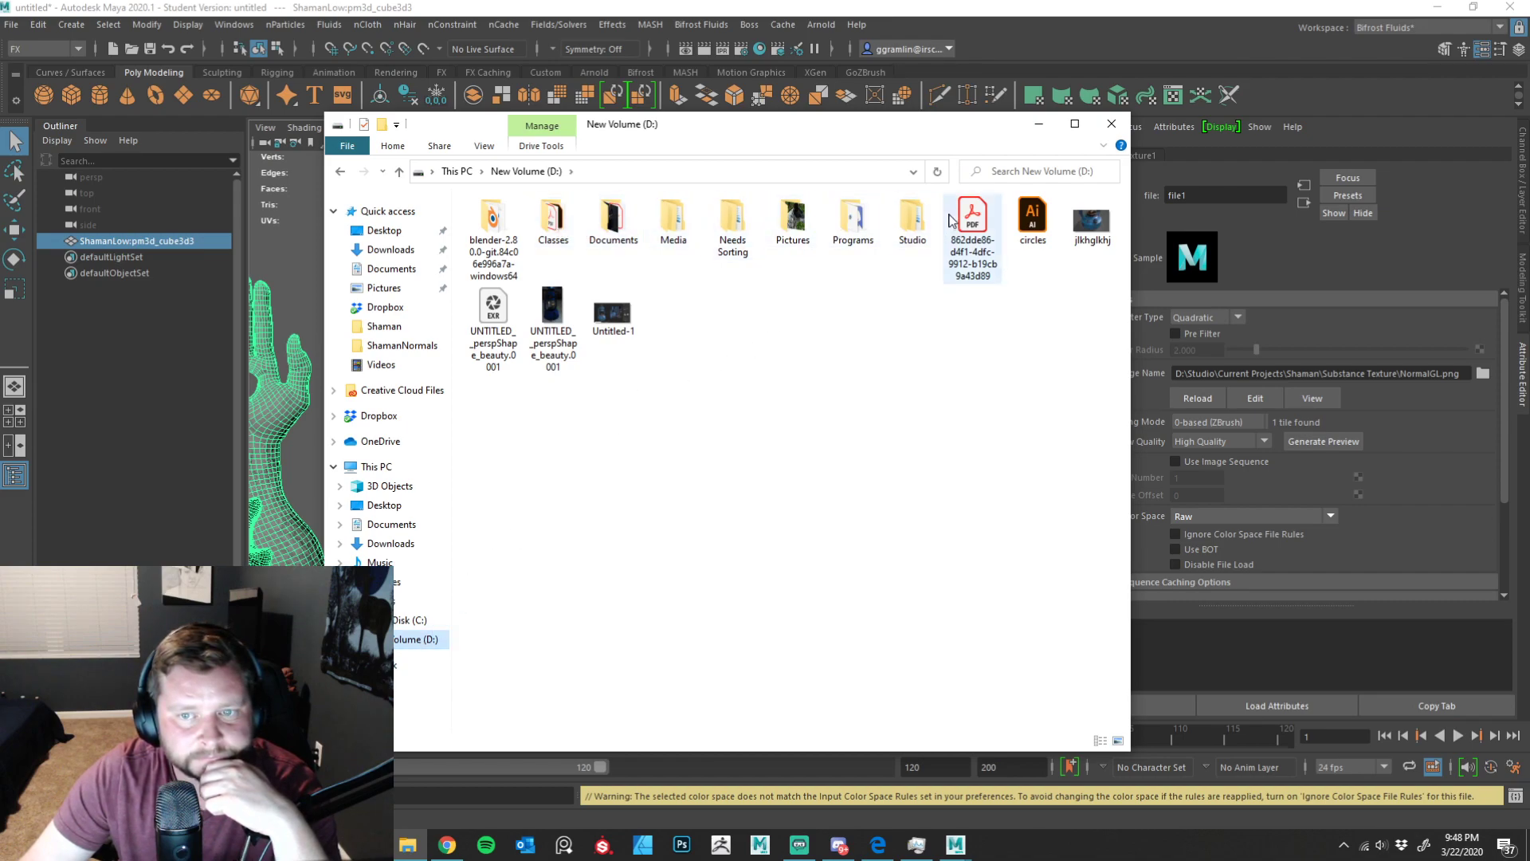
double_click(907, 220)
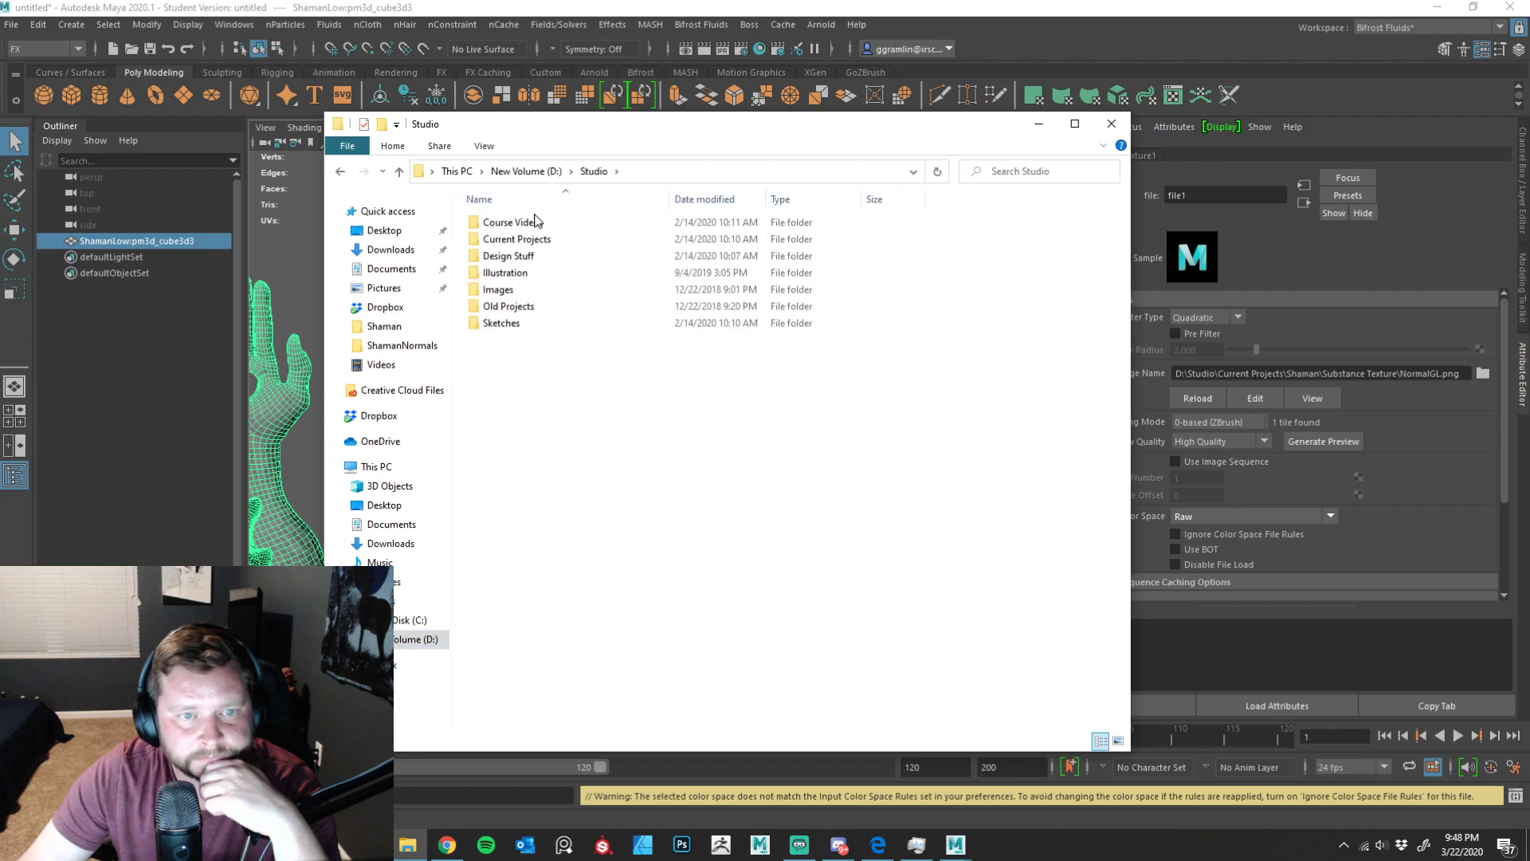
double_click(528, 239)
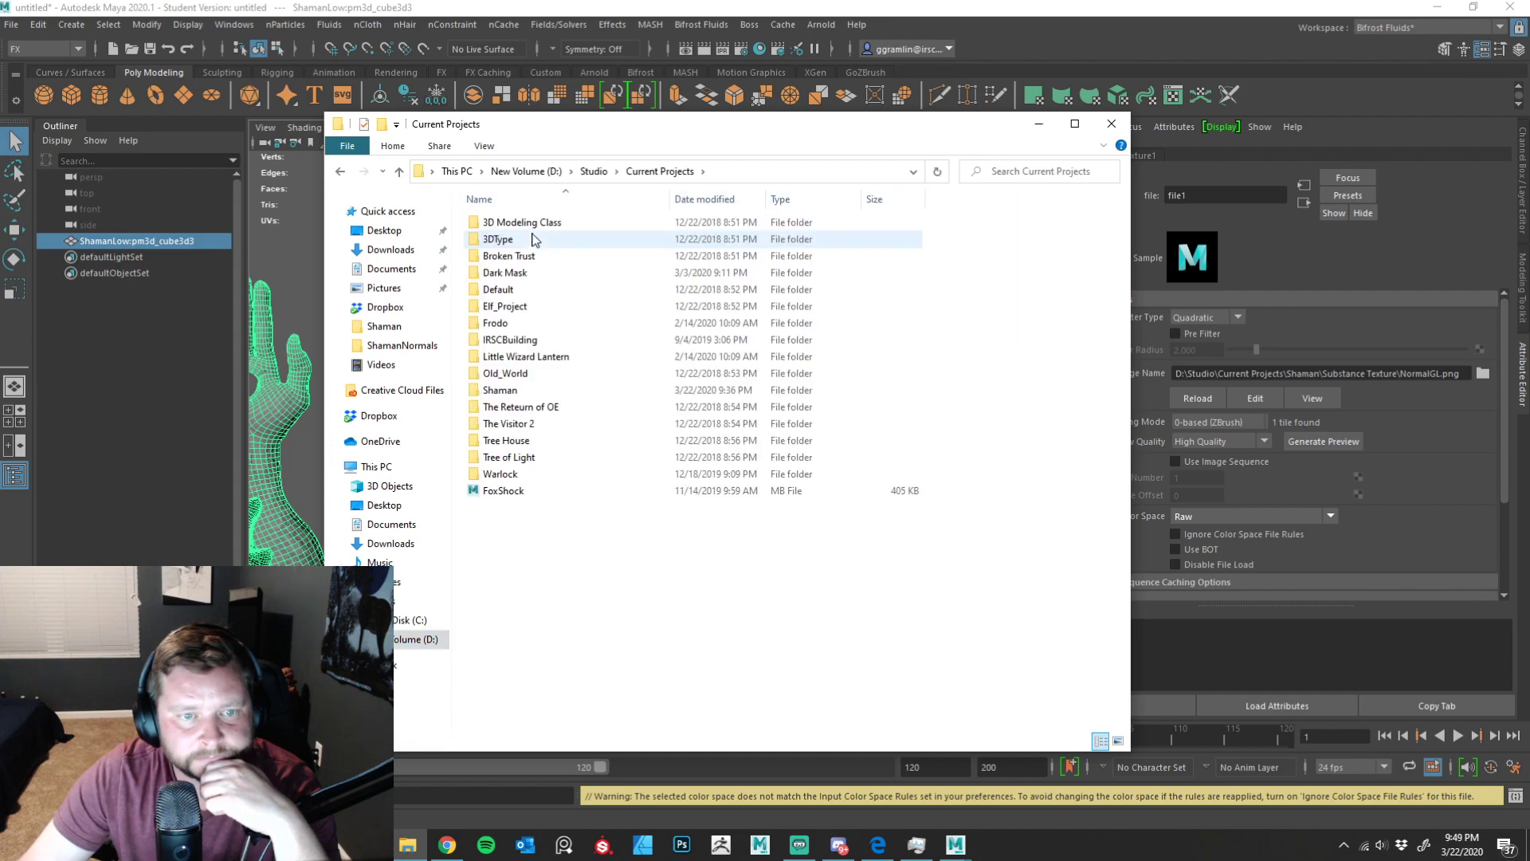
double_click(522, 394)
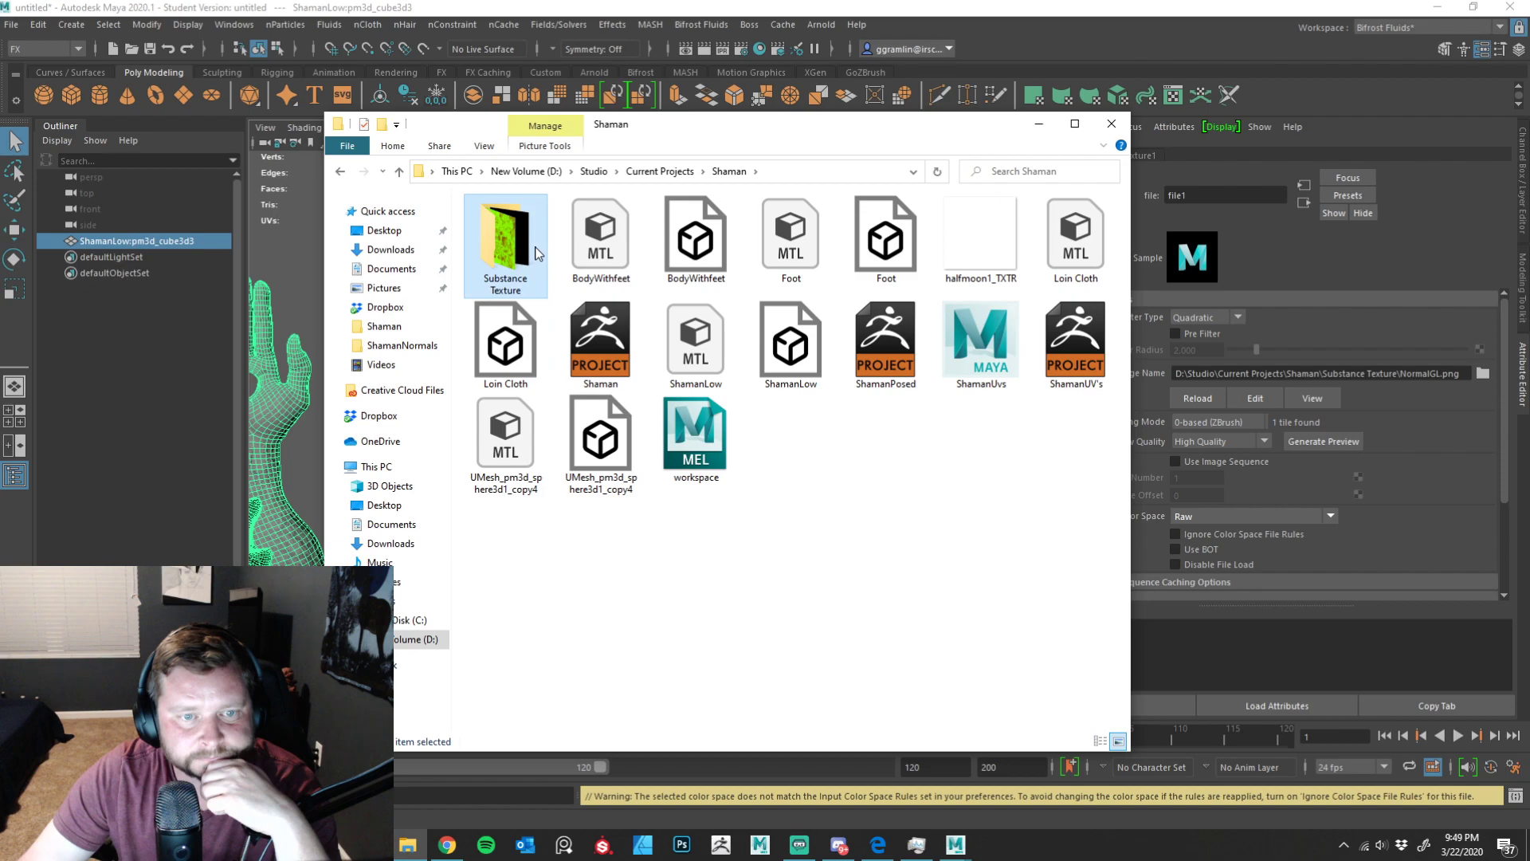
double_click(530, 255)
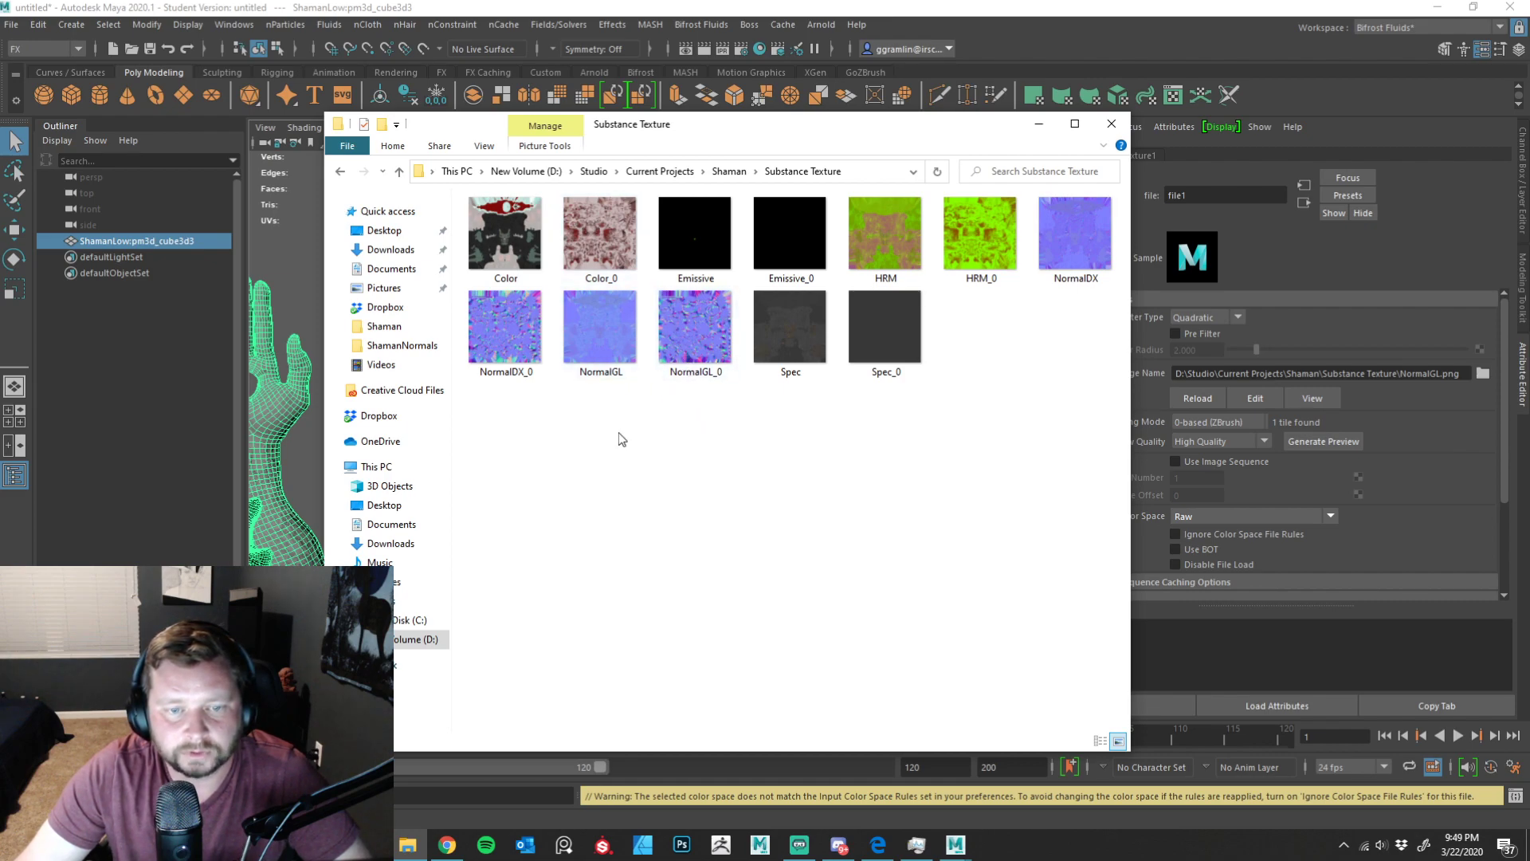
- Rename the NormalGL texture file as NormalGL_001
left_click(616, 381)
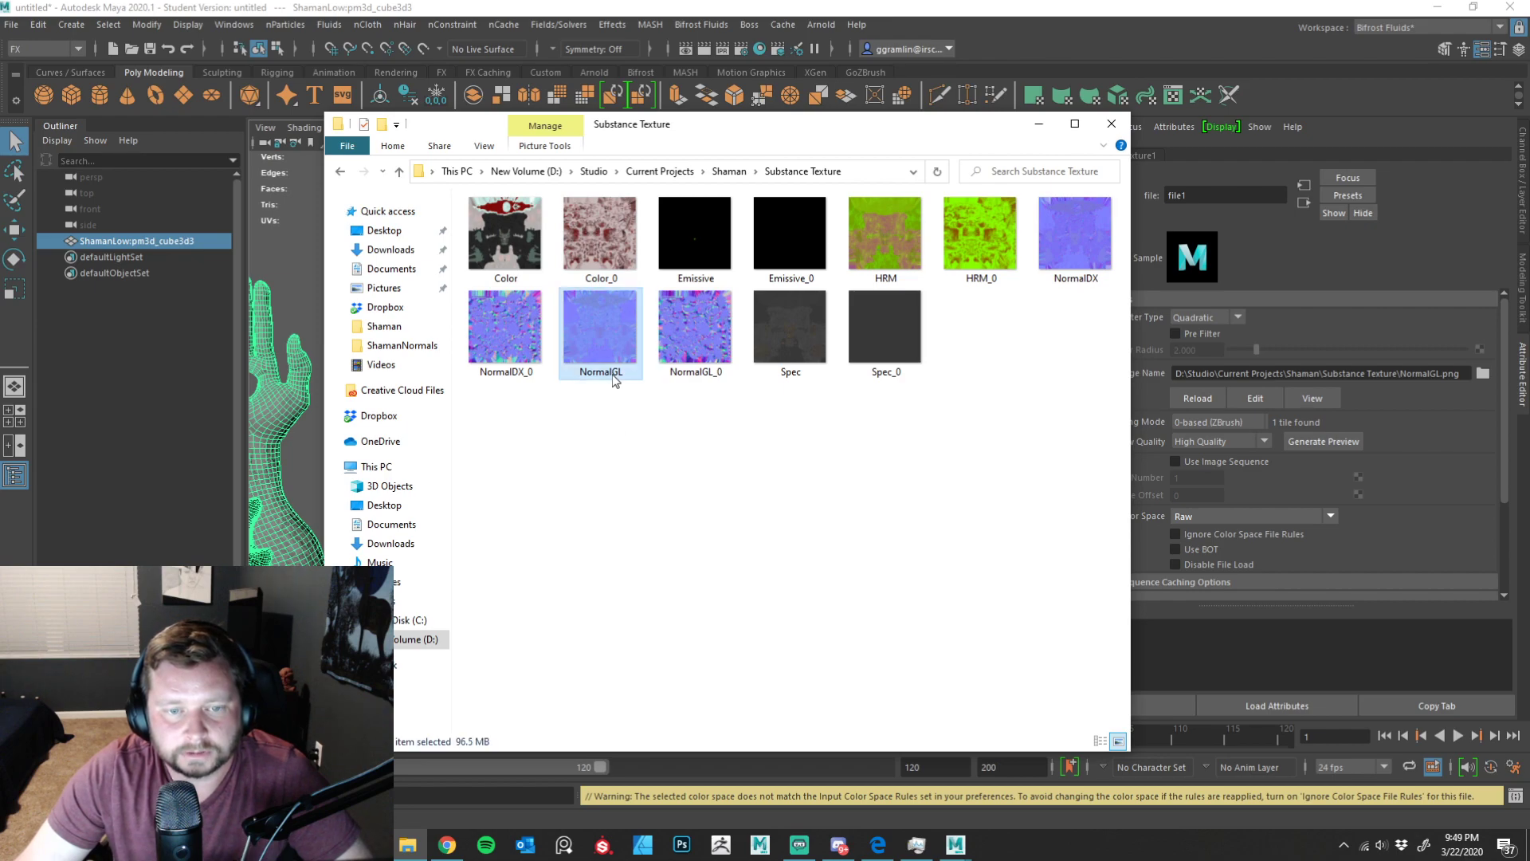
left_click(614, 375)
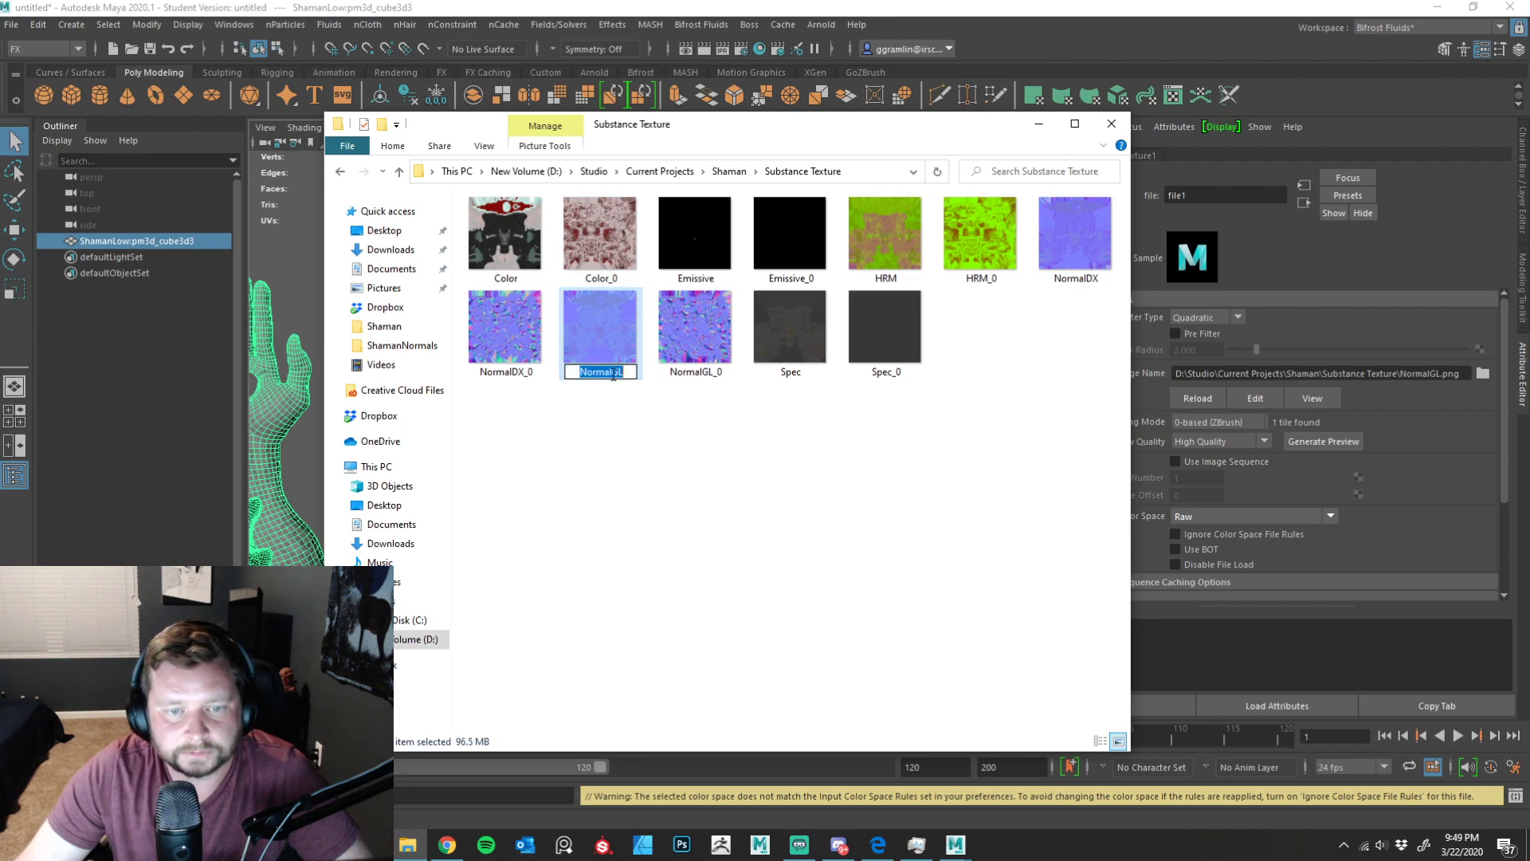
left_click(632, 373)
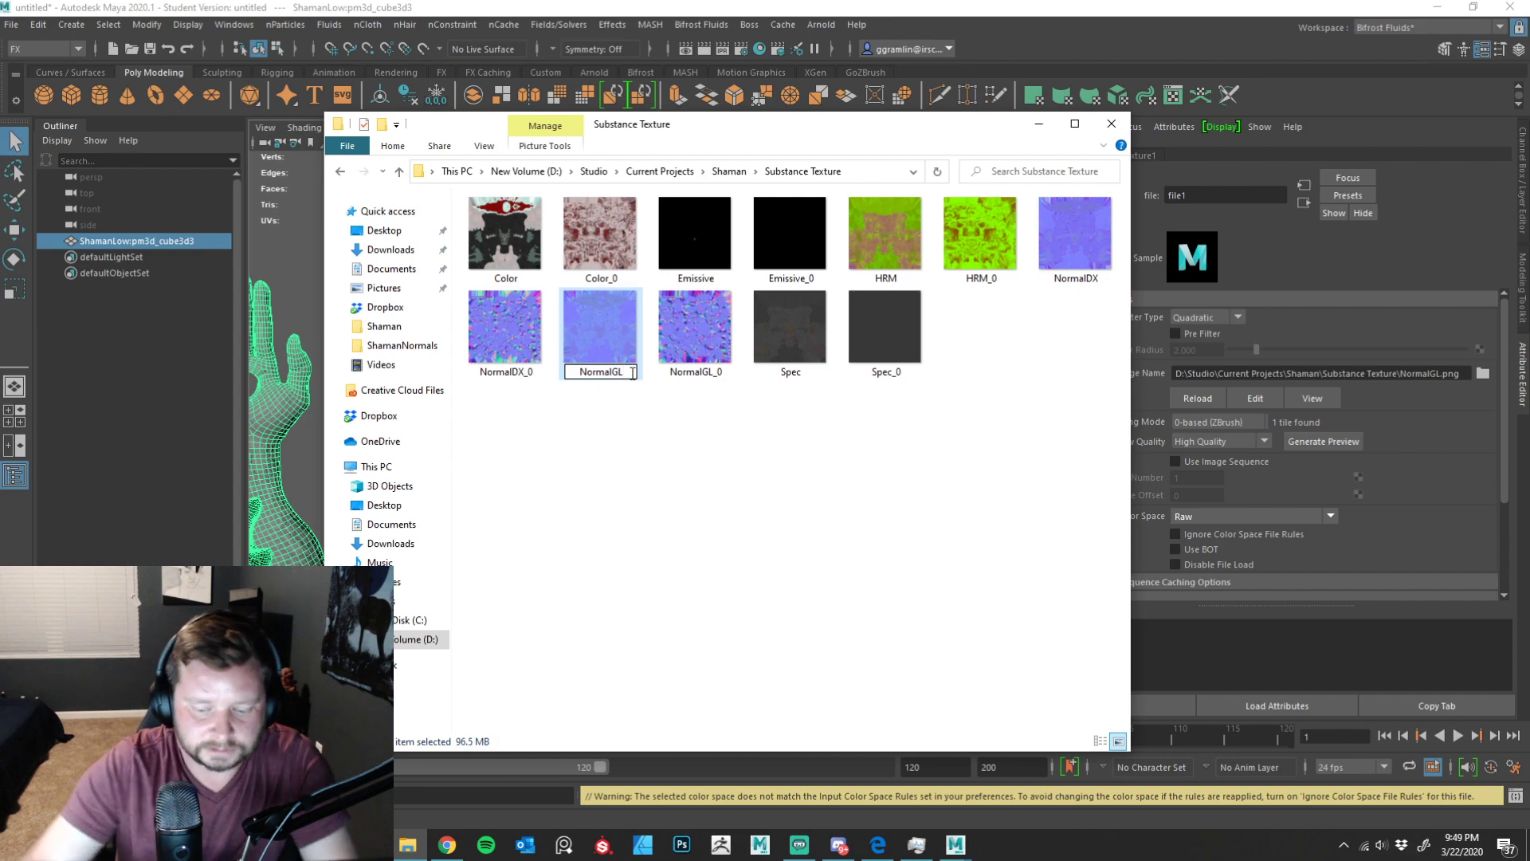
type("_001")
key("Return")
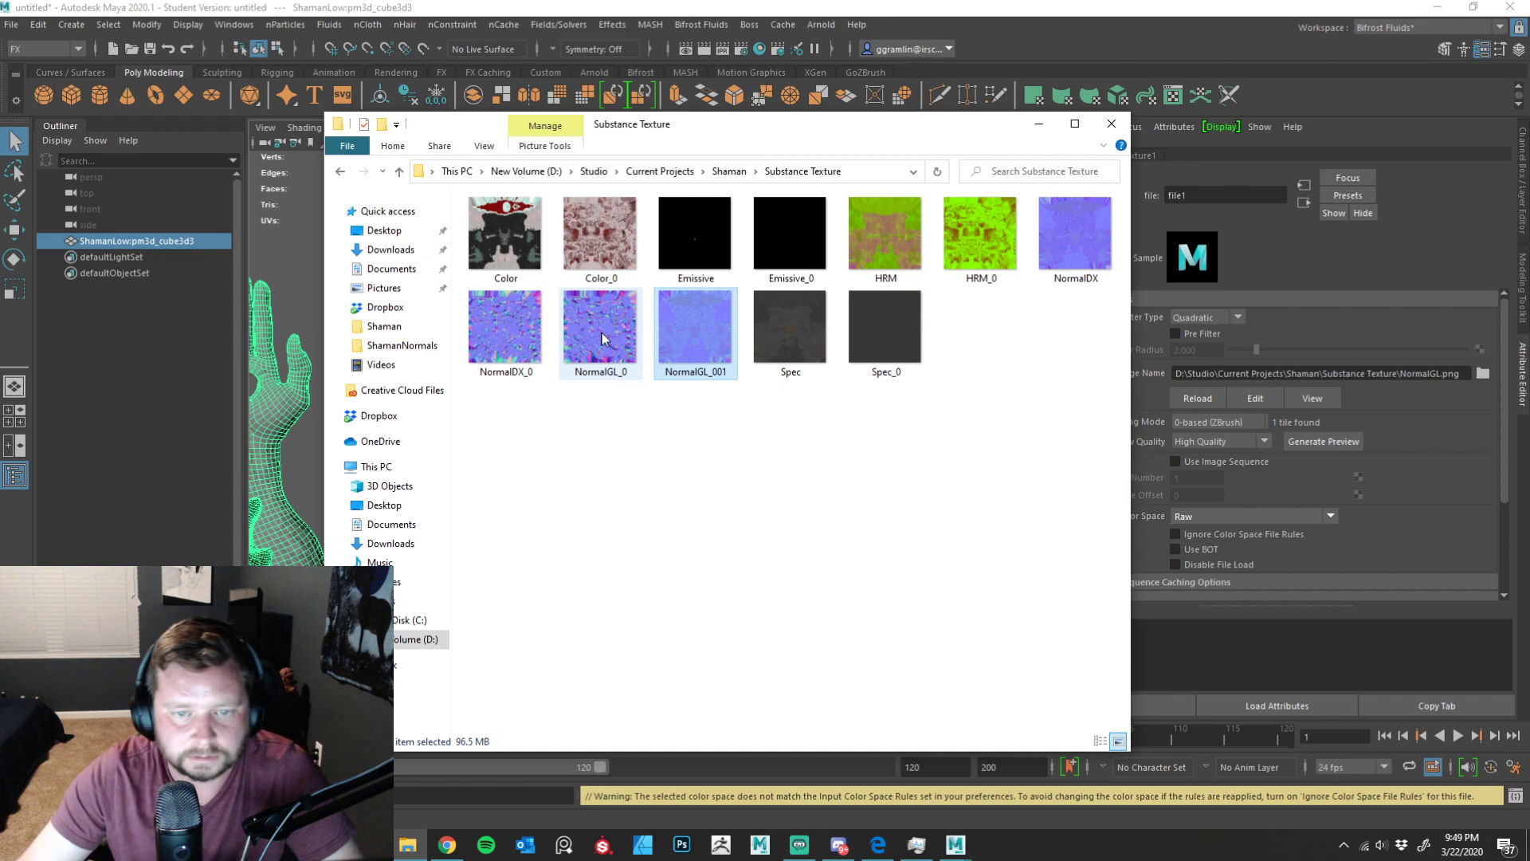
- Rename the NormalGL_0 texture file as NormalGL_002 and deselect it
left_click(610, 377)
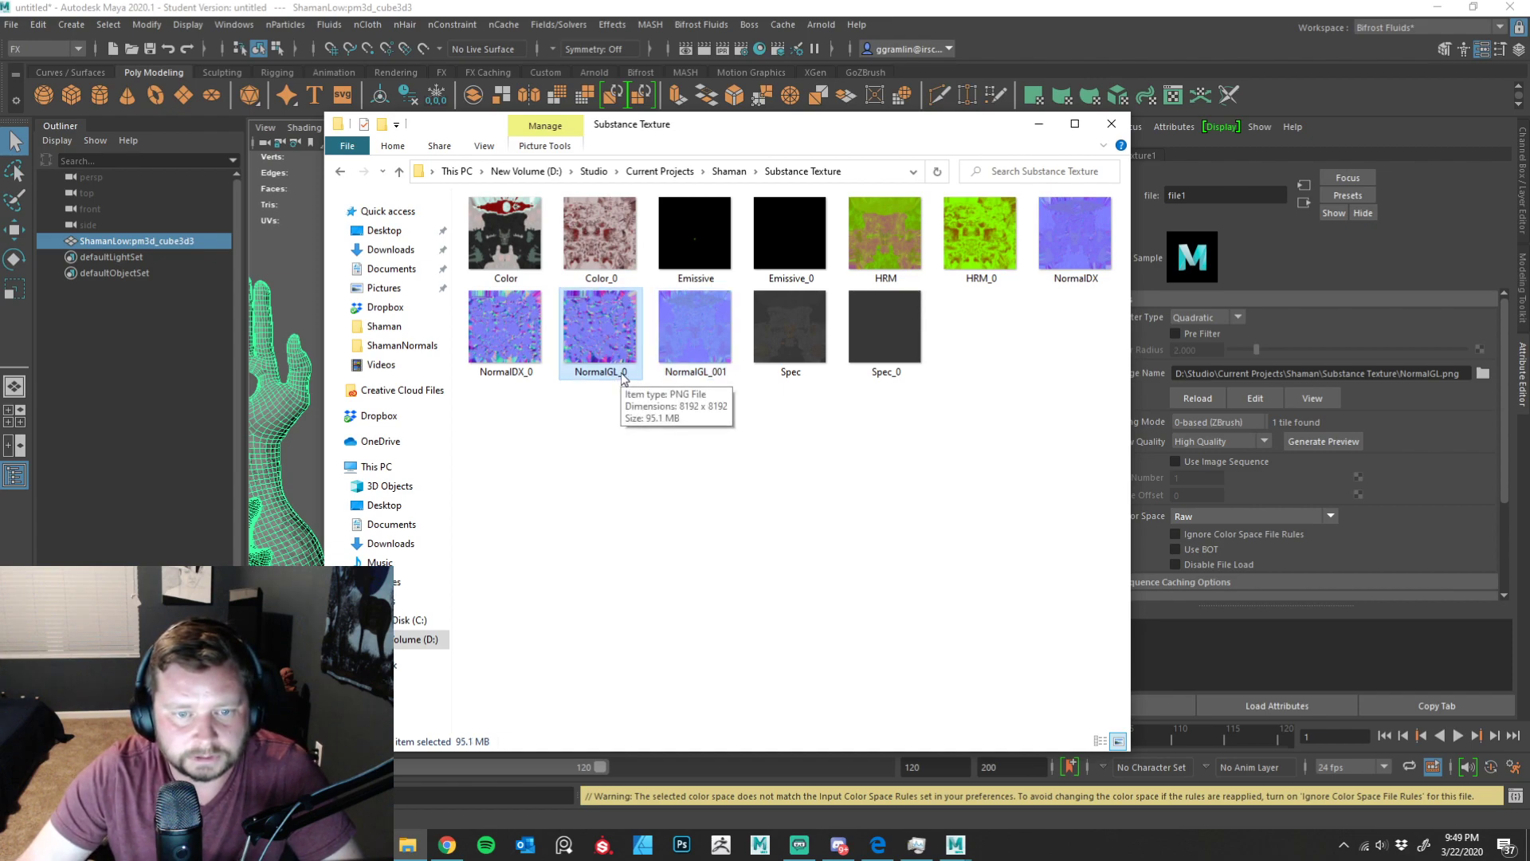
left_click(614, 372)
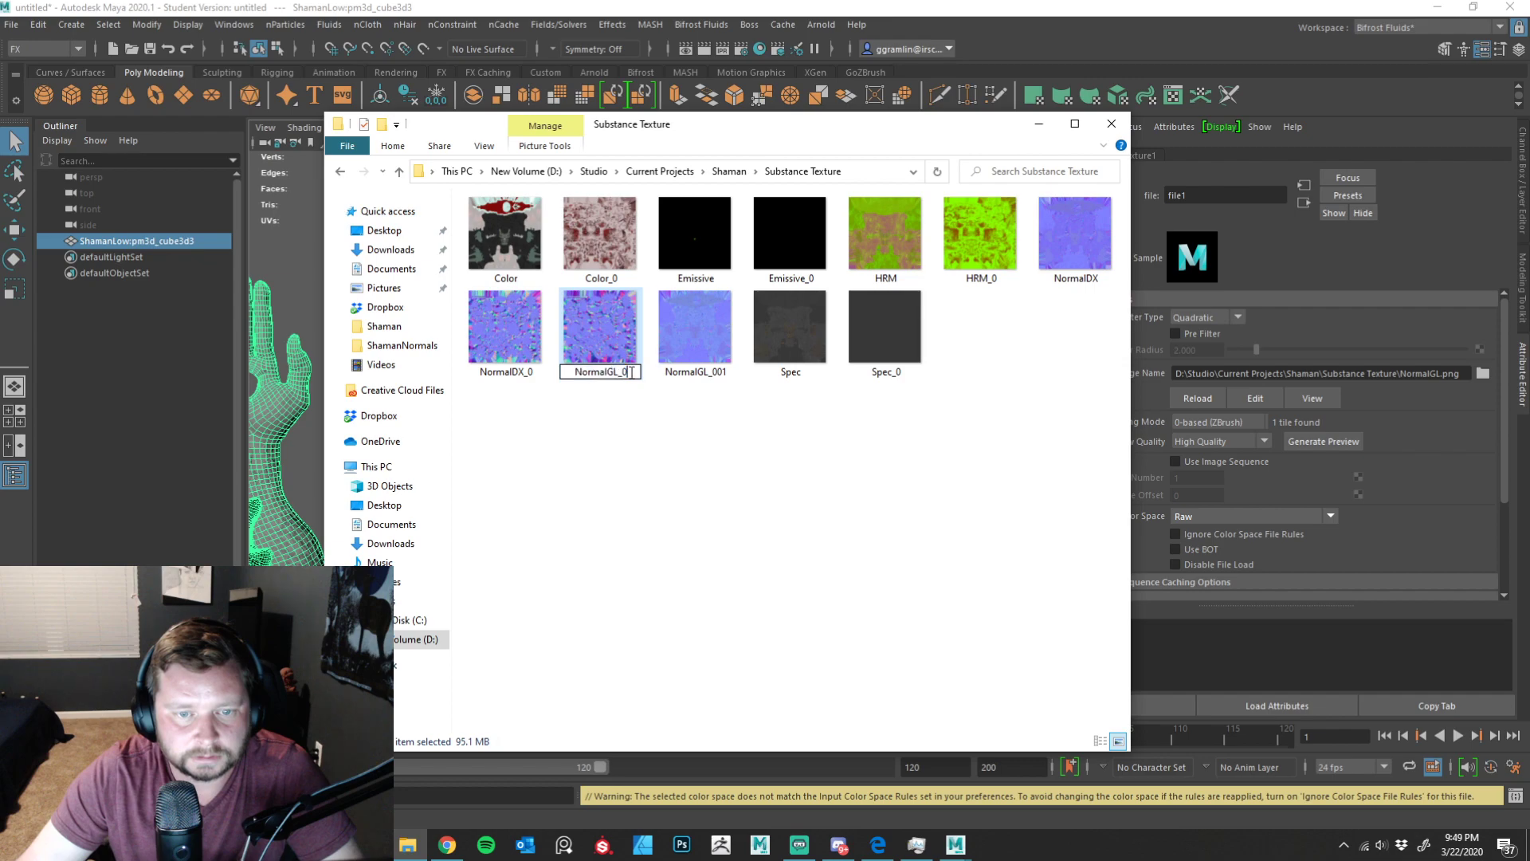
type("02")
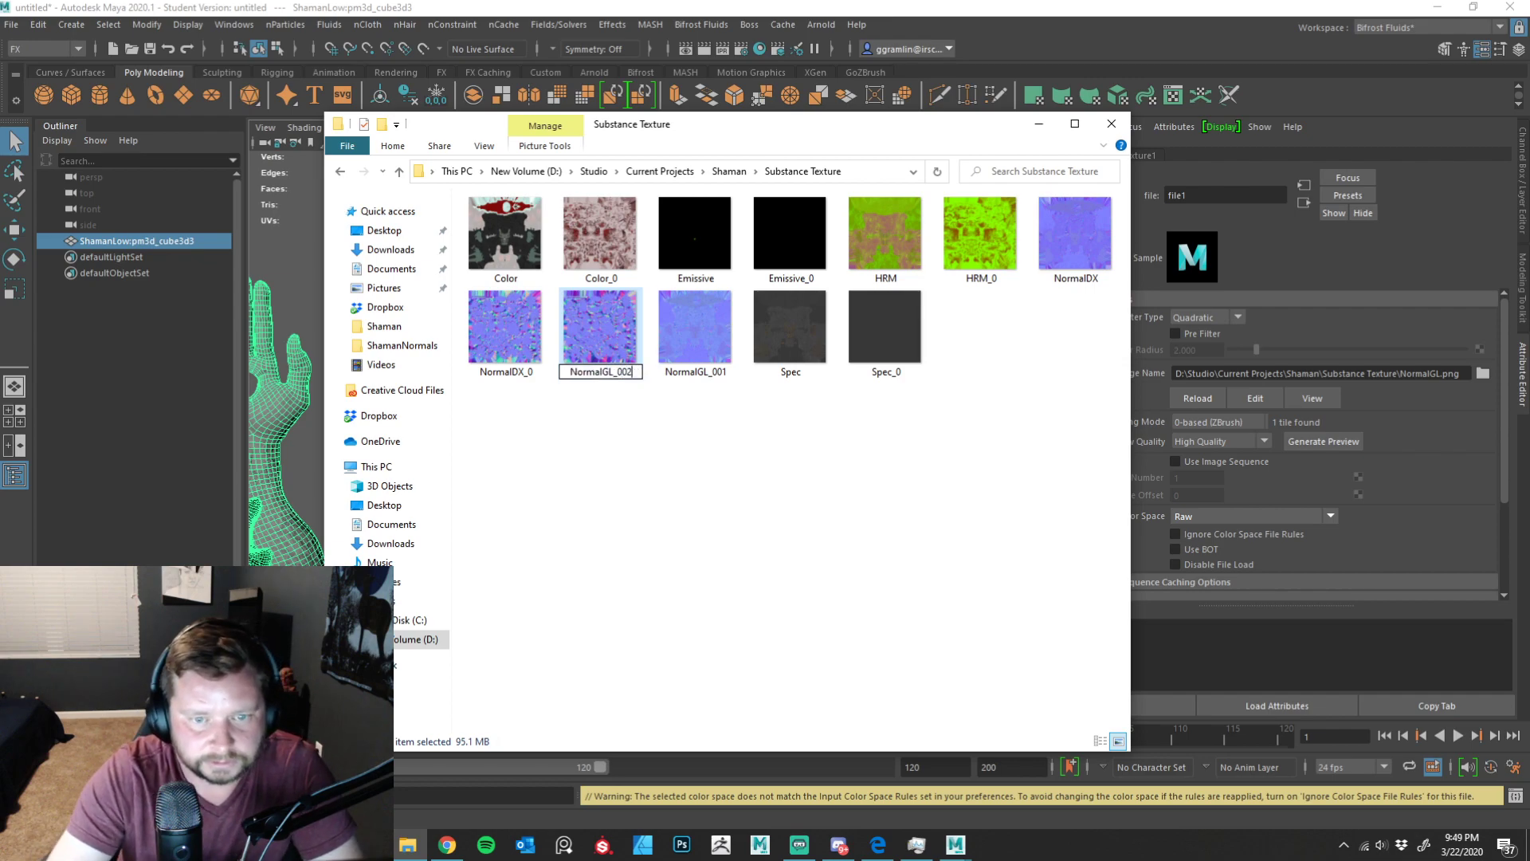
key("Return")
left_click(731, 470)
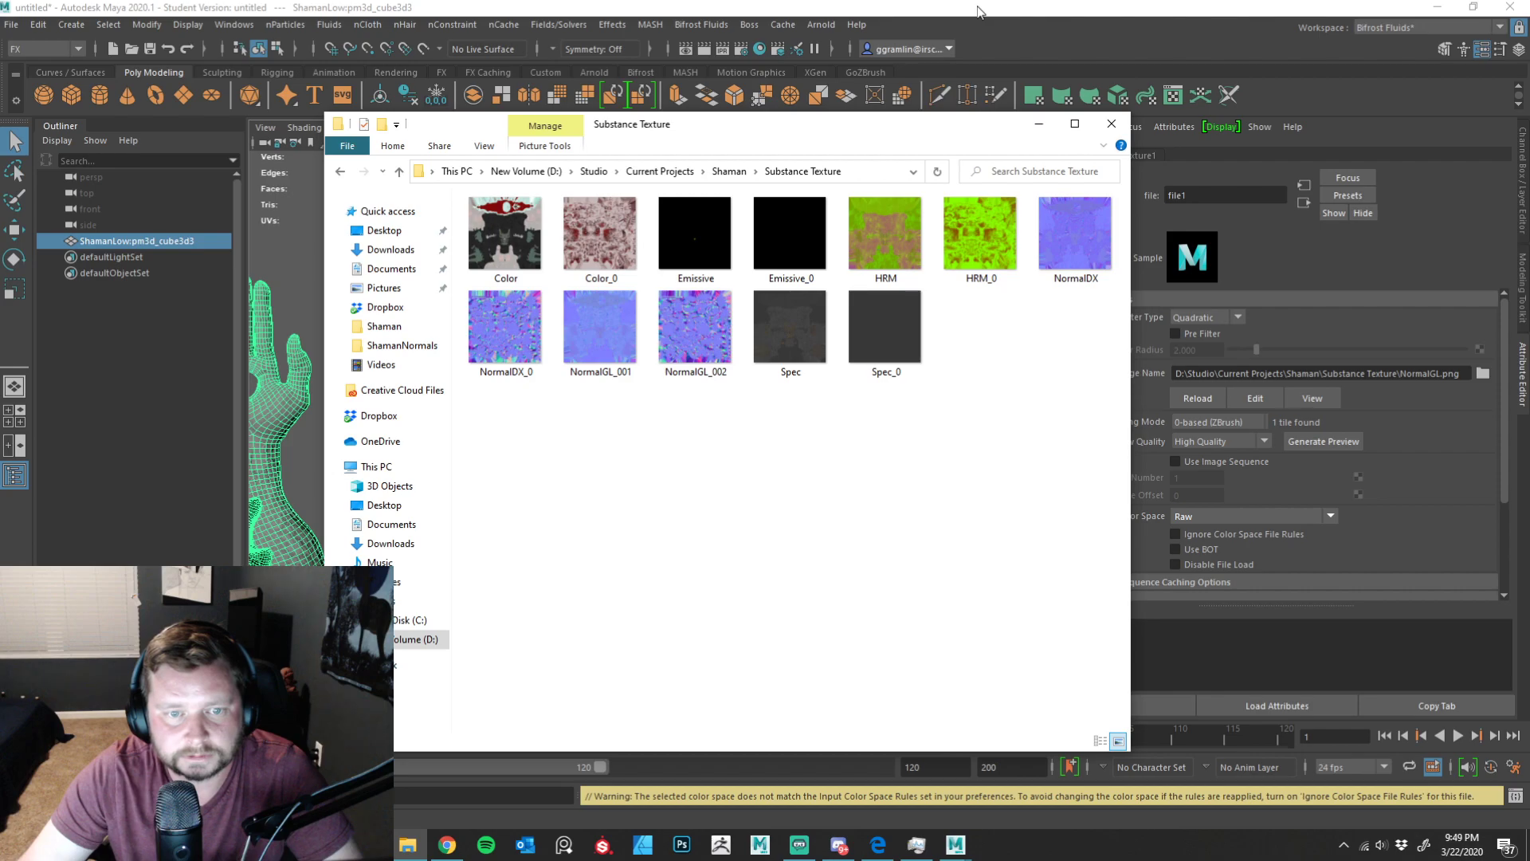
- Switch back to Maya, set the normal map texture's UV Tiling Mode to UDIM (Mari), and deselect the mesh
left_click(980, 12)
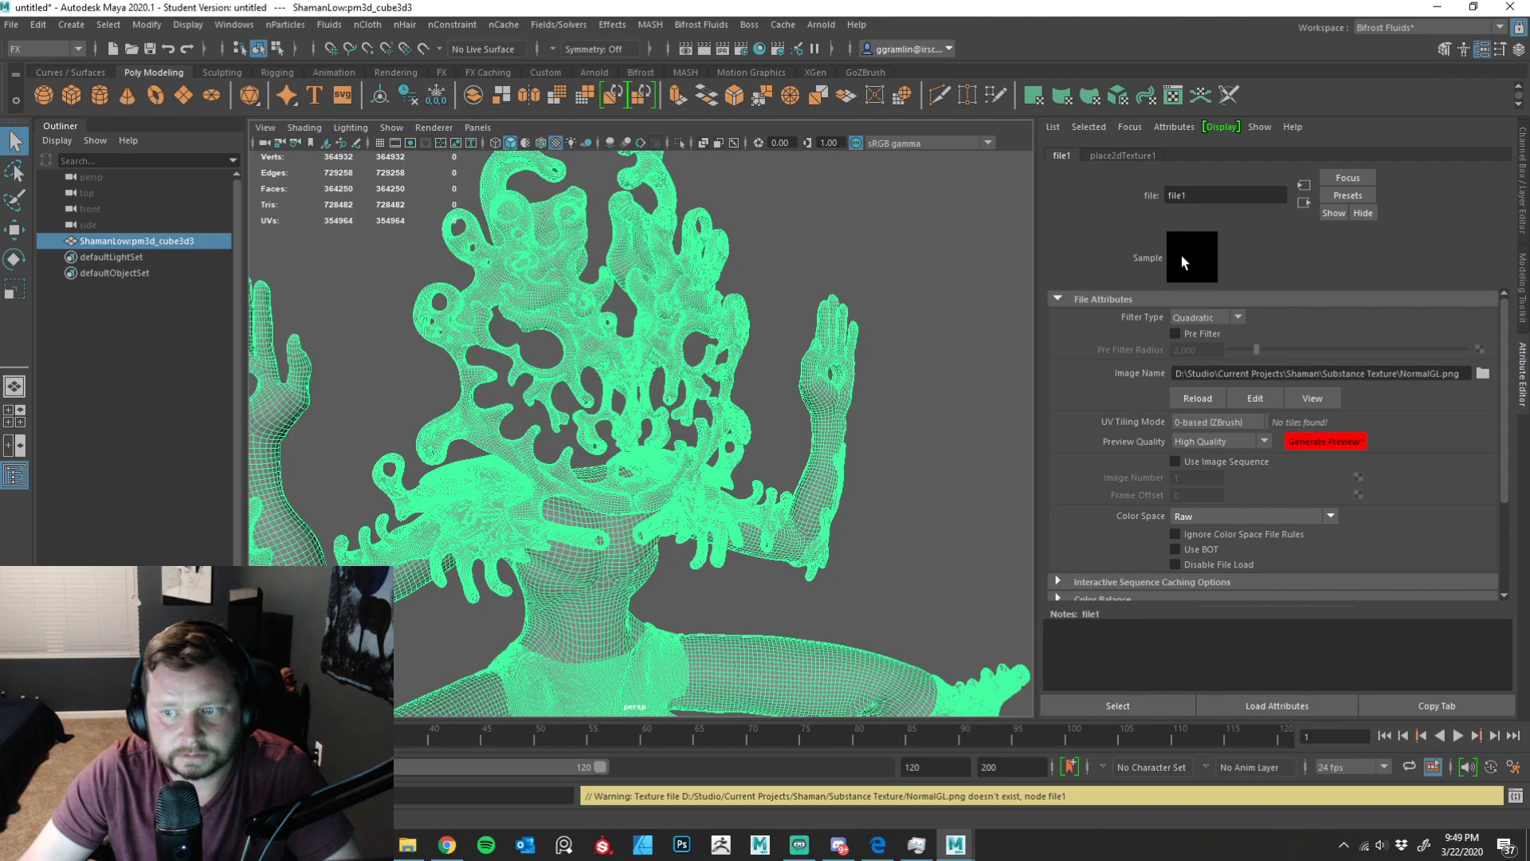
left_click(1235, 422)
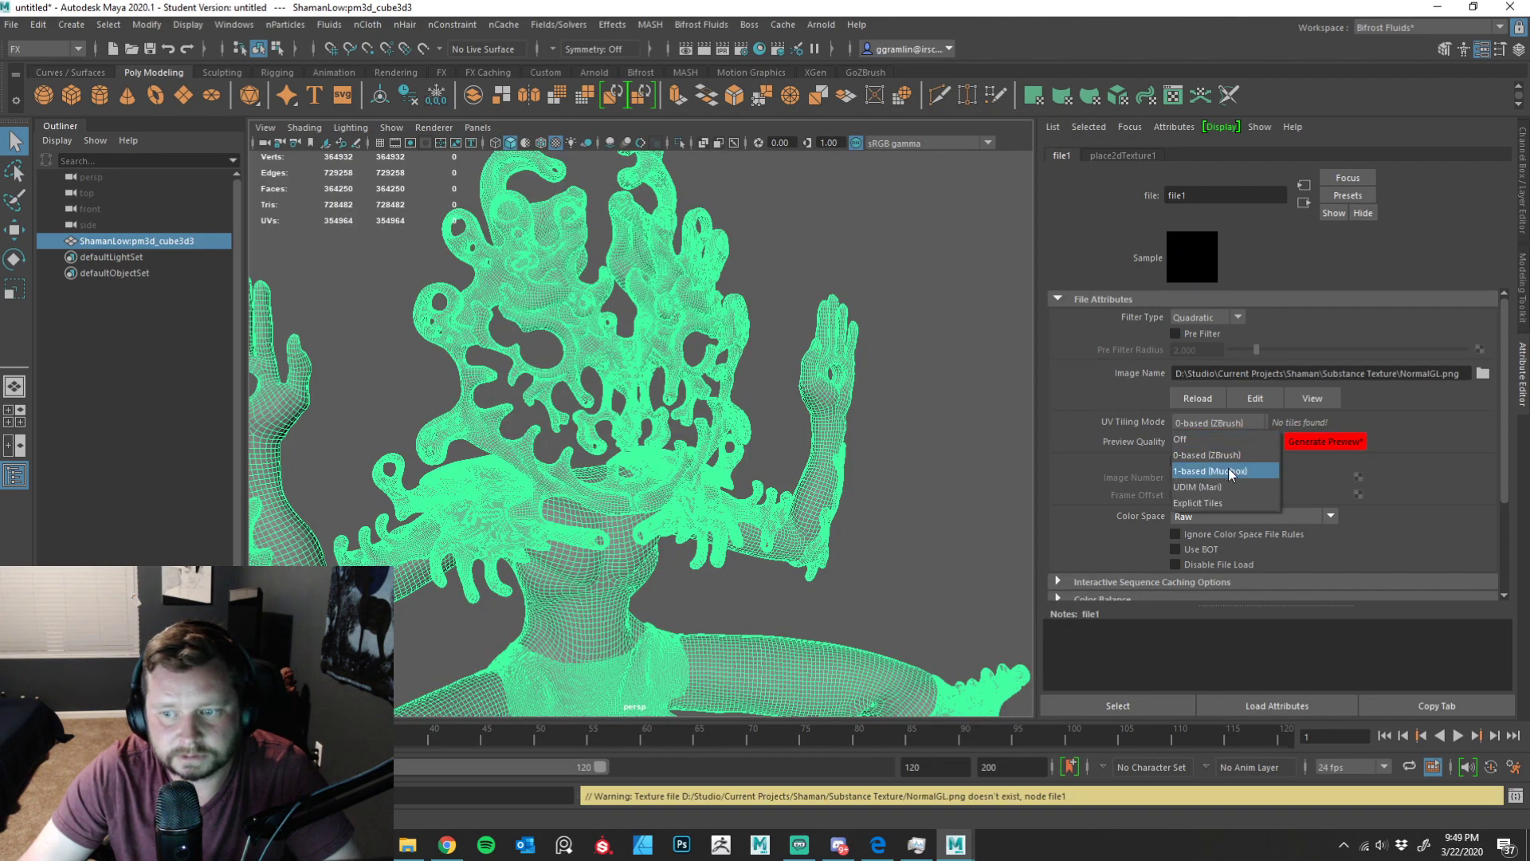
left_click(1226, 487)
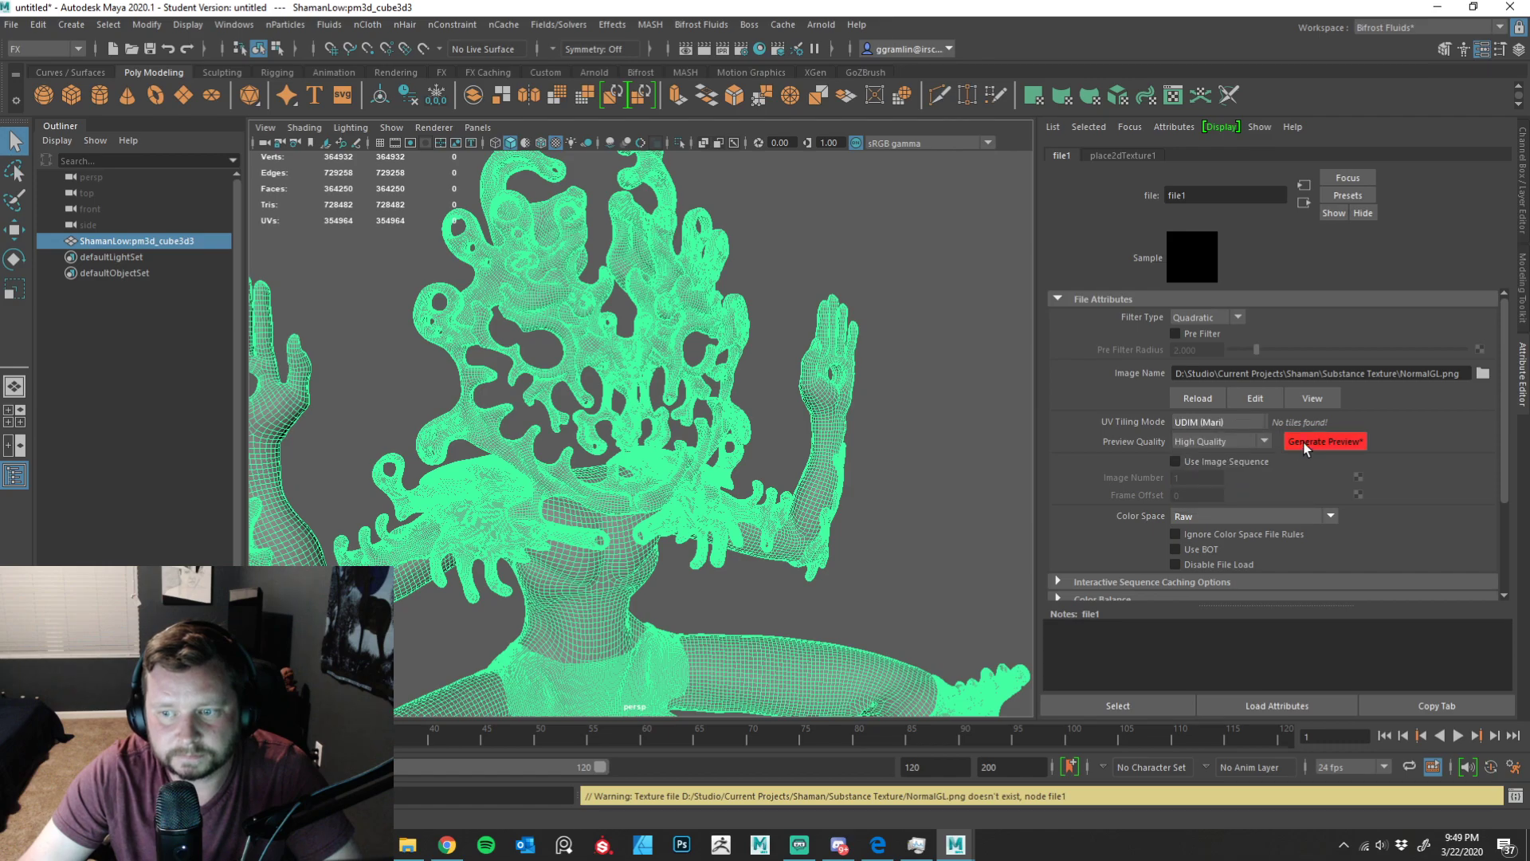
left_click(973, 429)
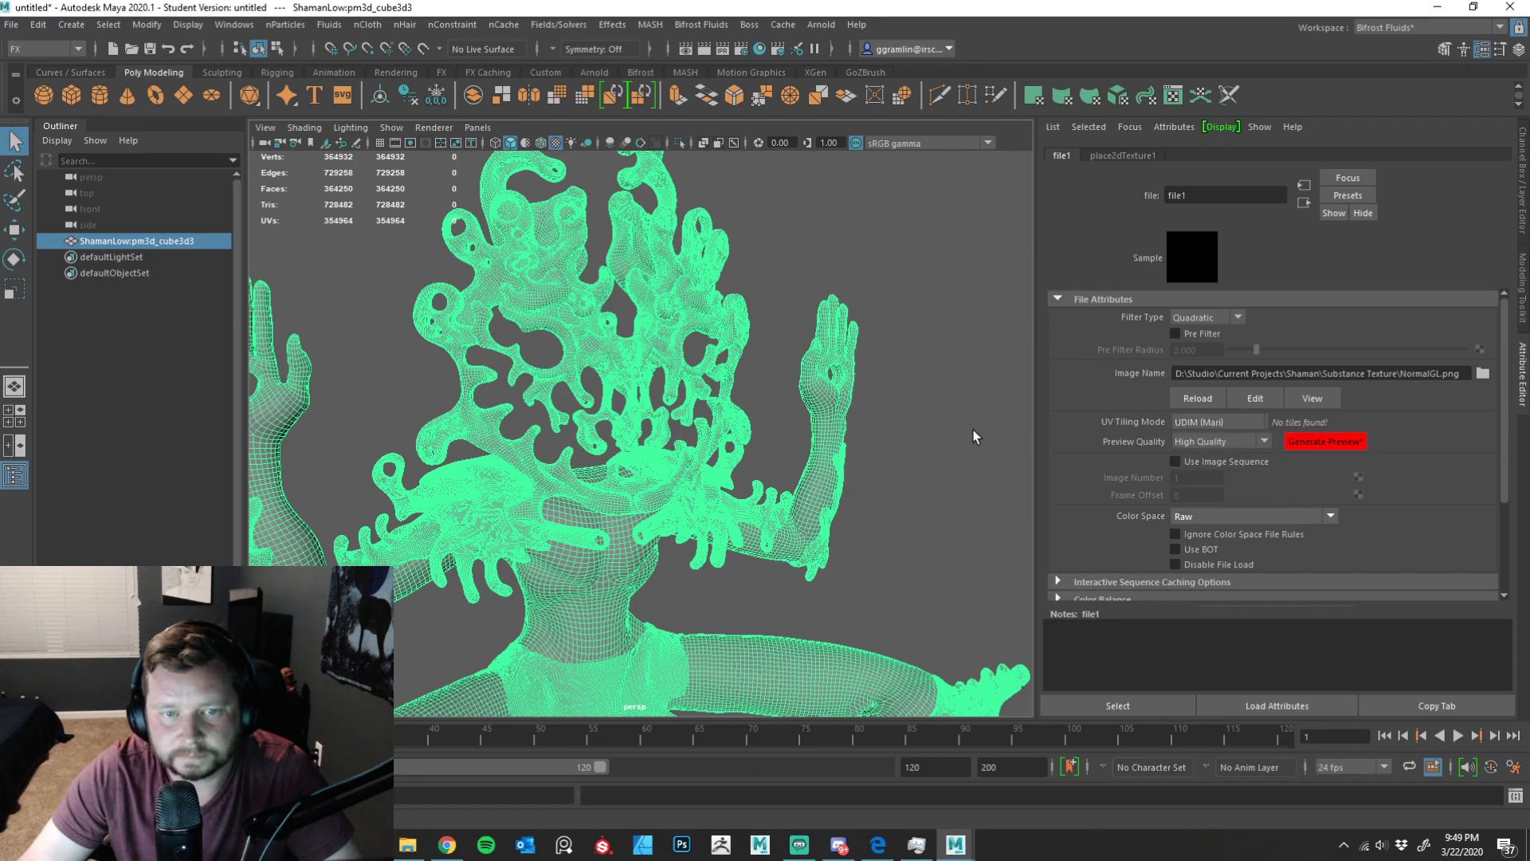
- Load NormalGL_001.png into the file texture on the Shaman material's Bump Mapping, generate its preview, and deselect the mesh
left_click(821, 458)
right_click_drag(824, 351, 839, 747)
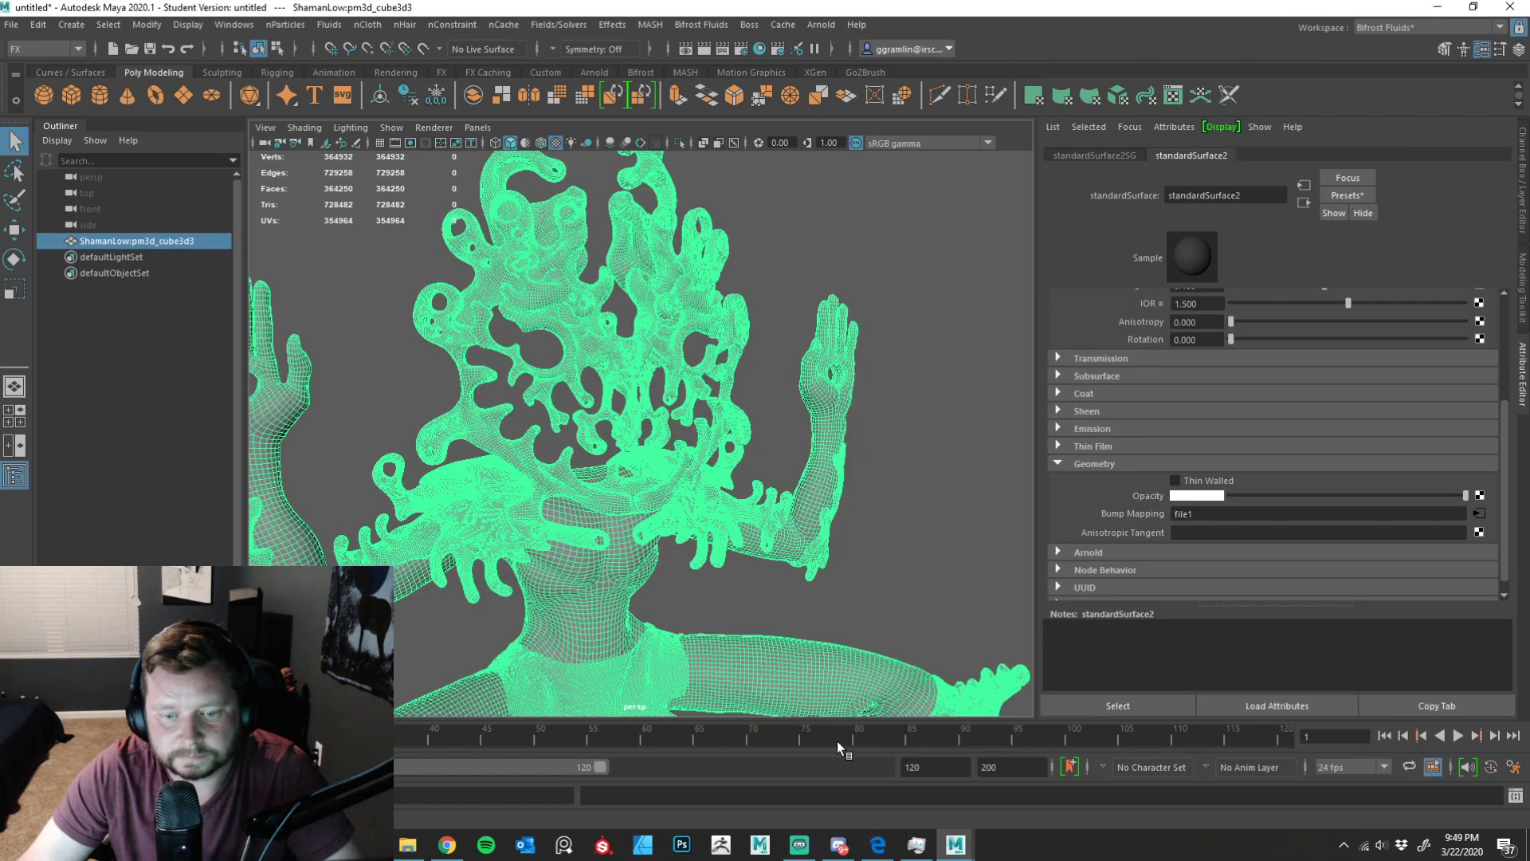
left_click(1479, 514)
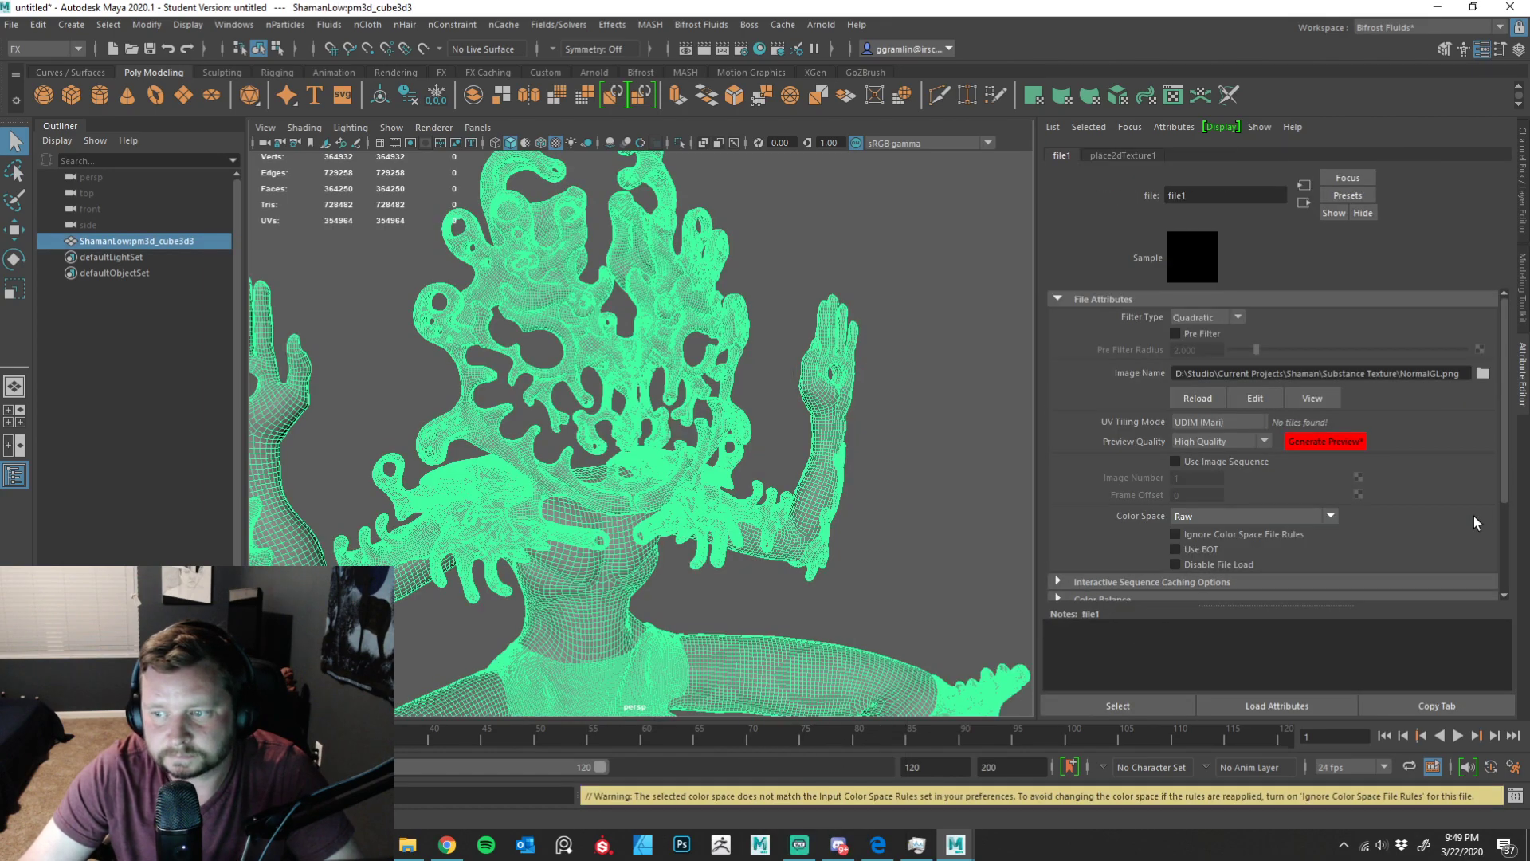
left_click(1483, 373)
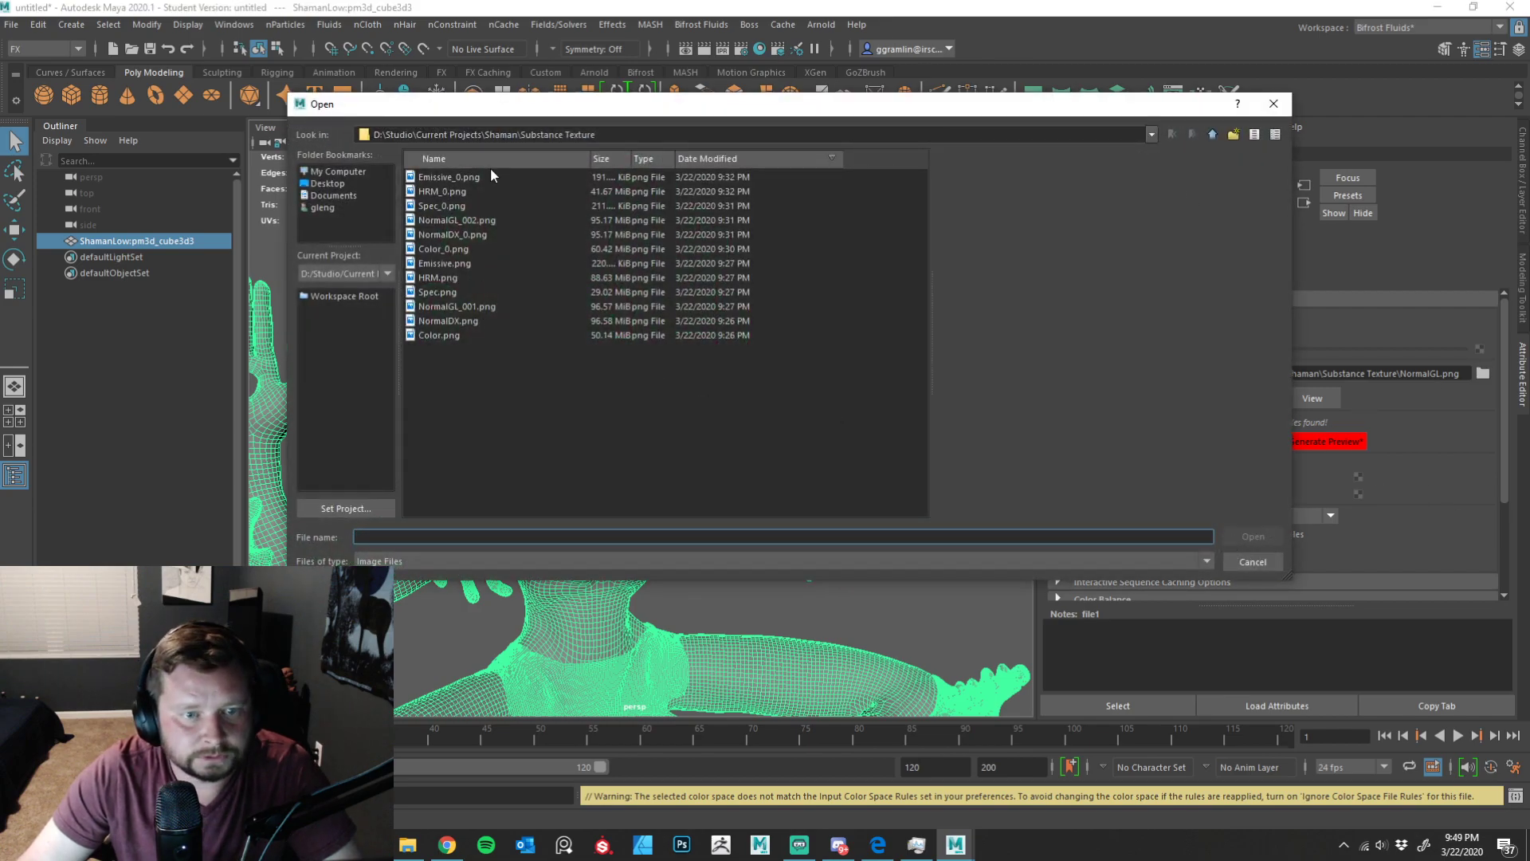
left_click(462, 307)
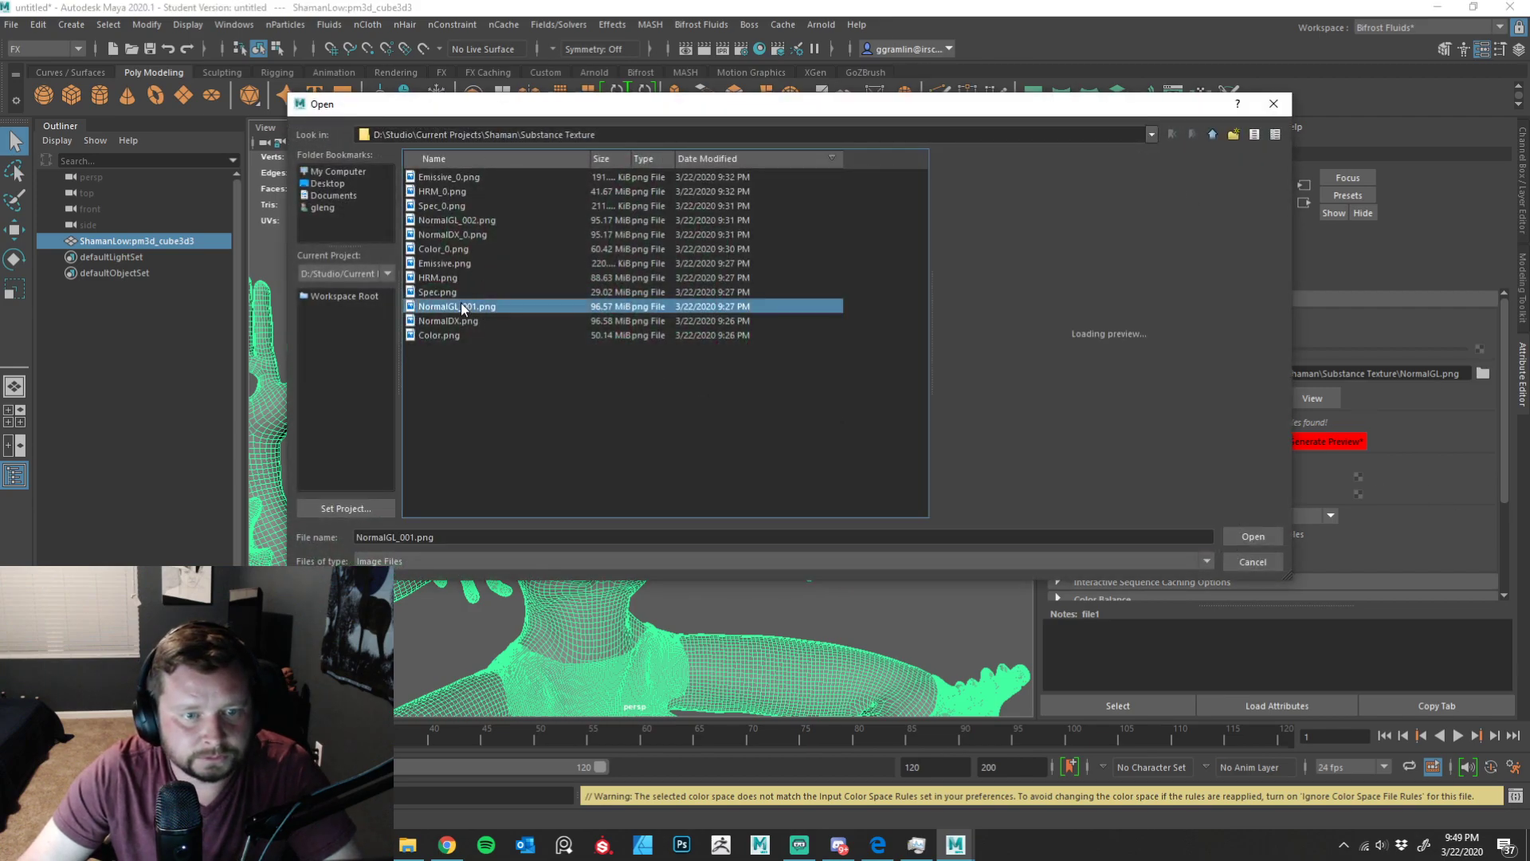
left_click(1250, 536)
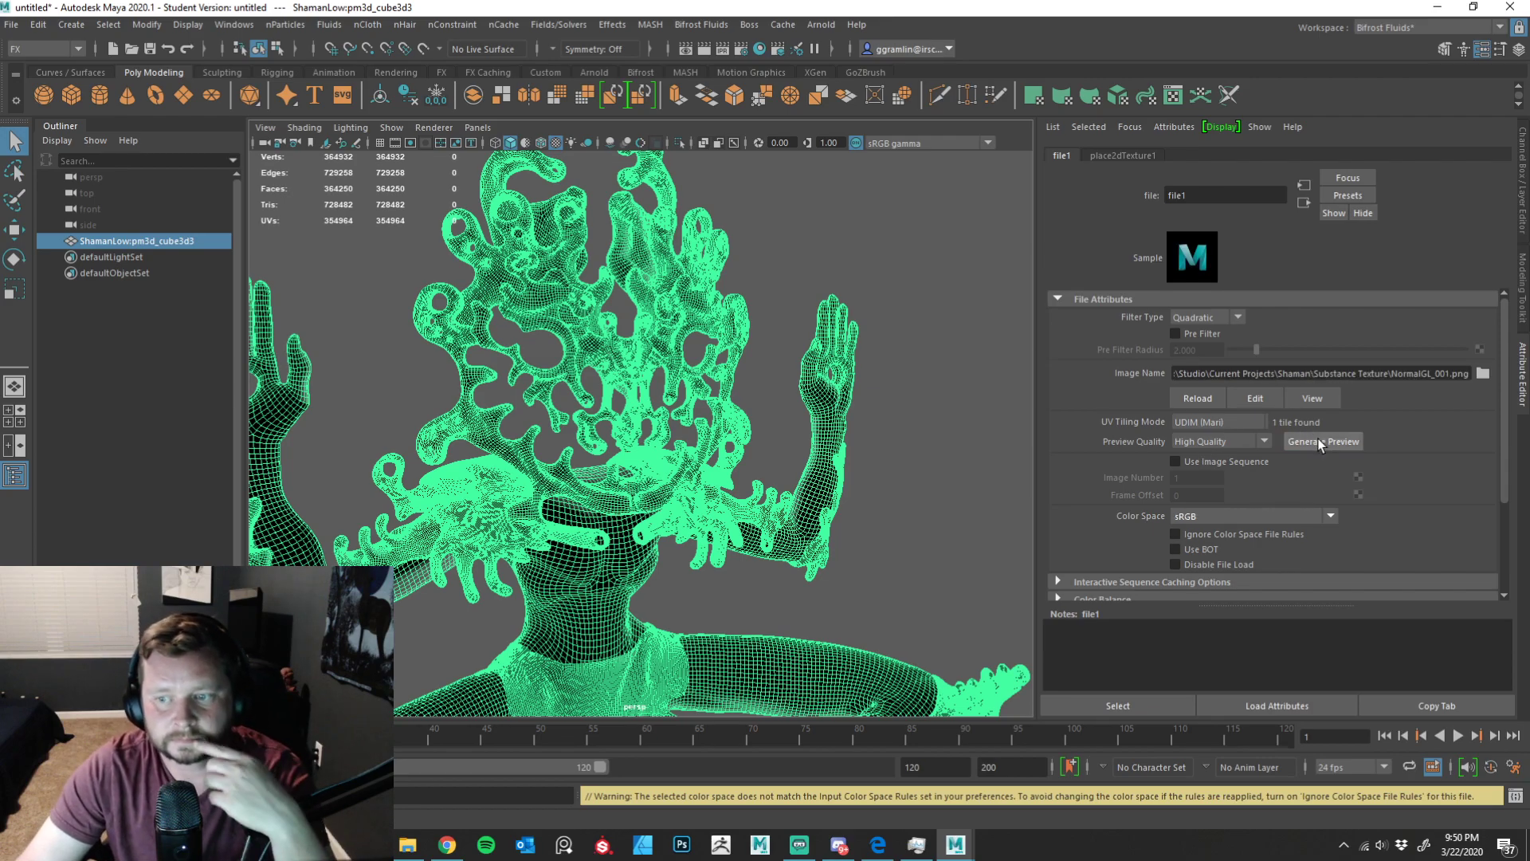
left_click(952, 430)
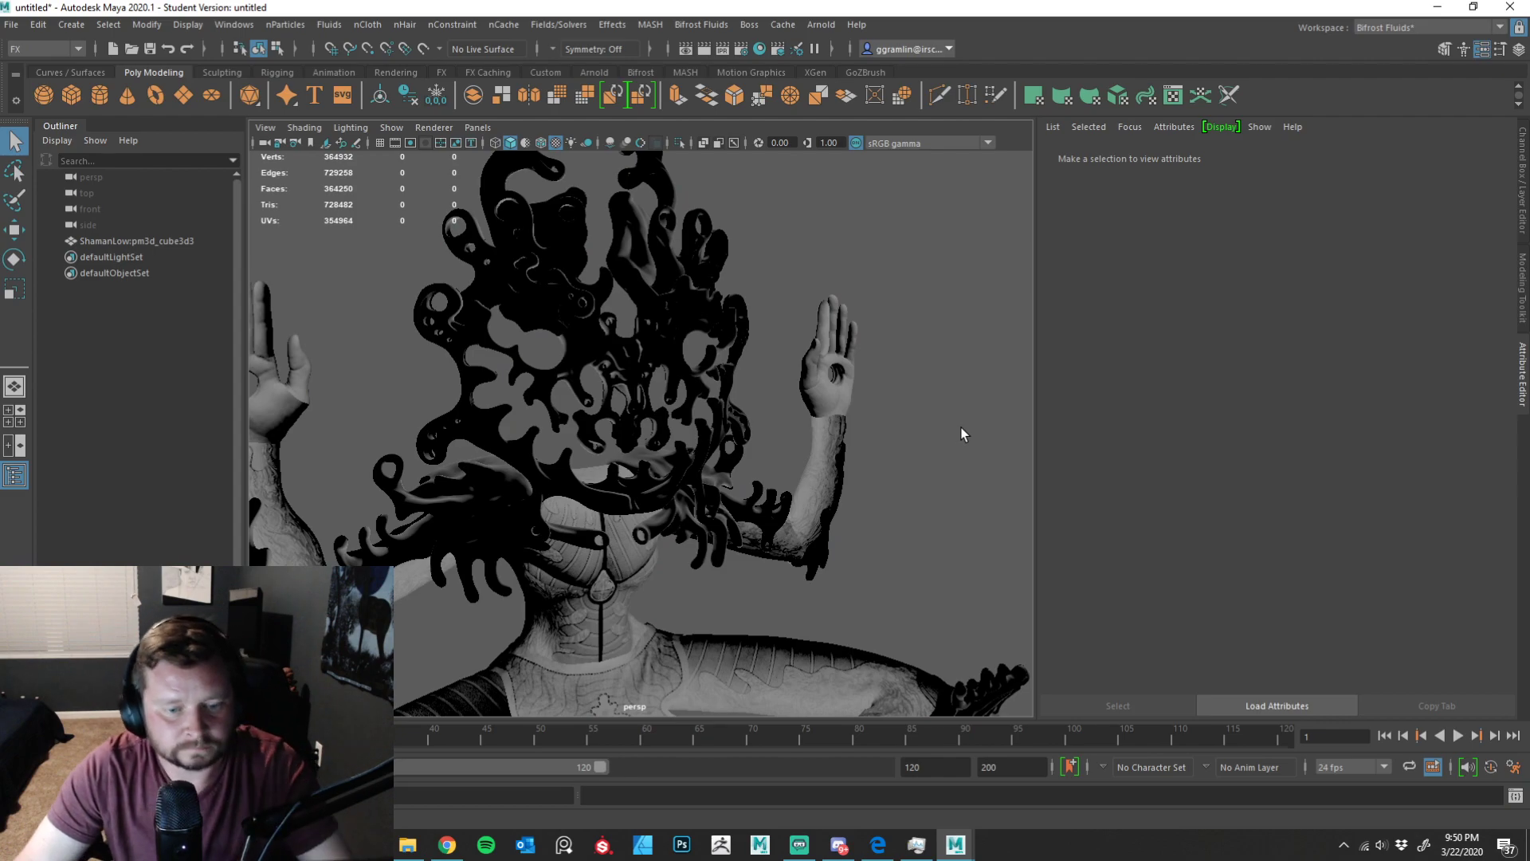
- Set the Color Space of the Shaman's bump mapping texture to Raw and deselect the mesh
left_click_drag(913, 458, 796, 444, "alt")
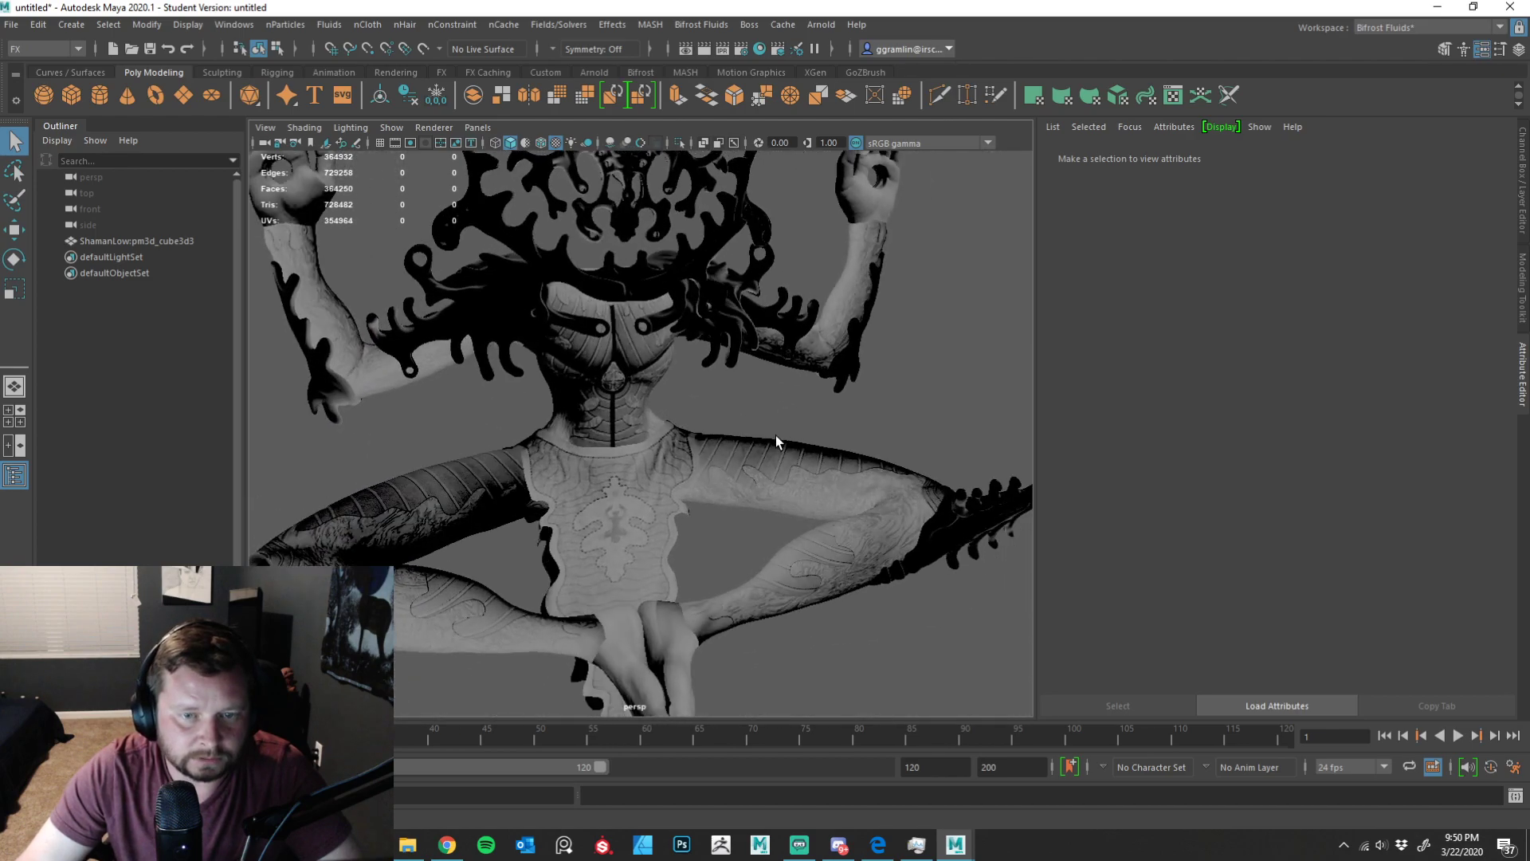
left_click(693, 482)
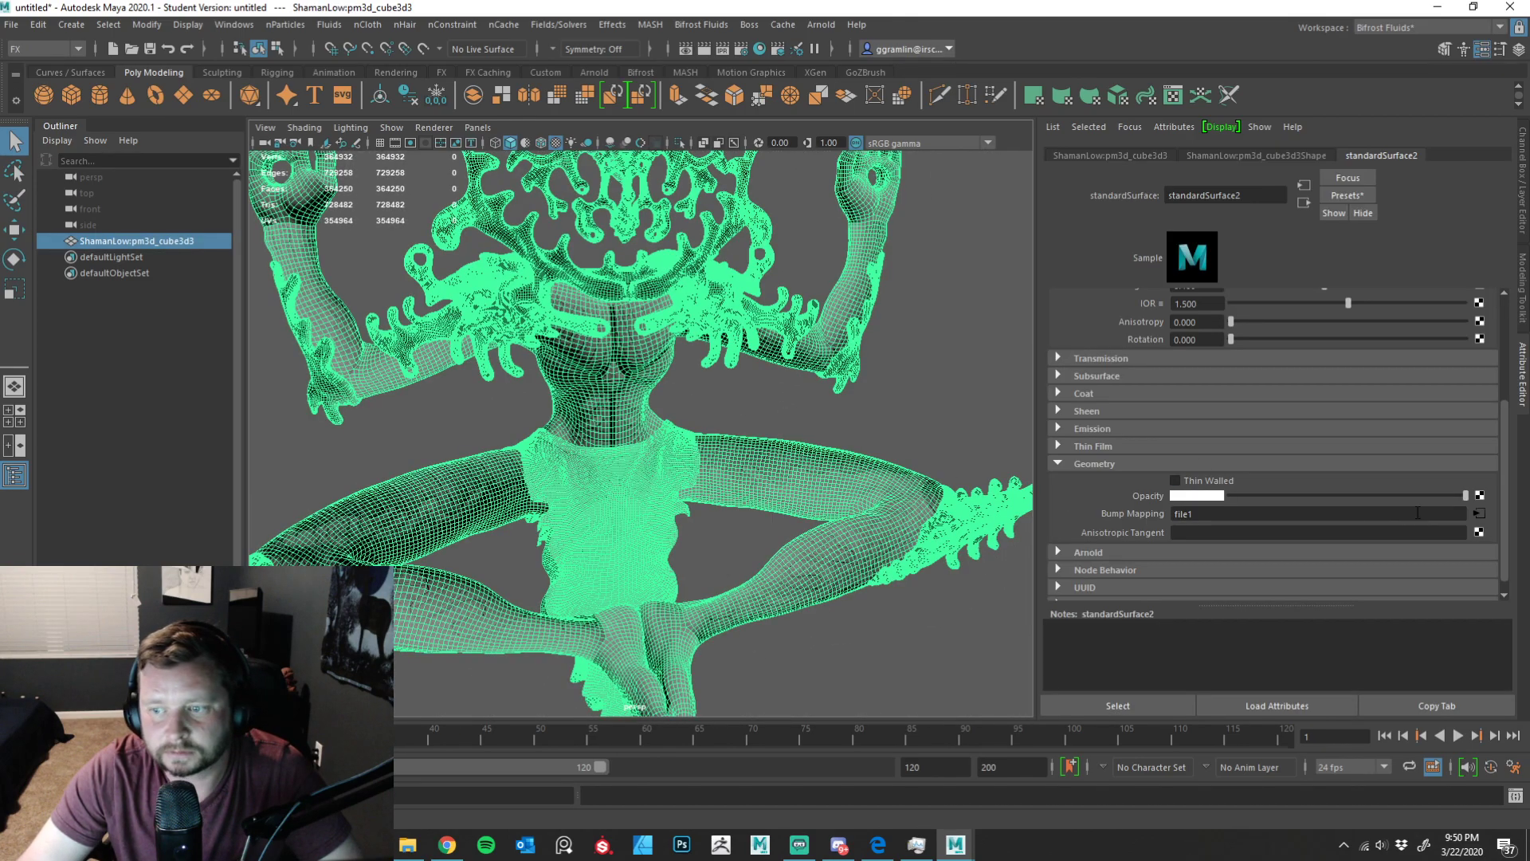
left_click(1477, 514)
left_click(1269, 516)
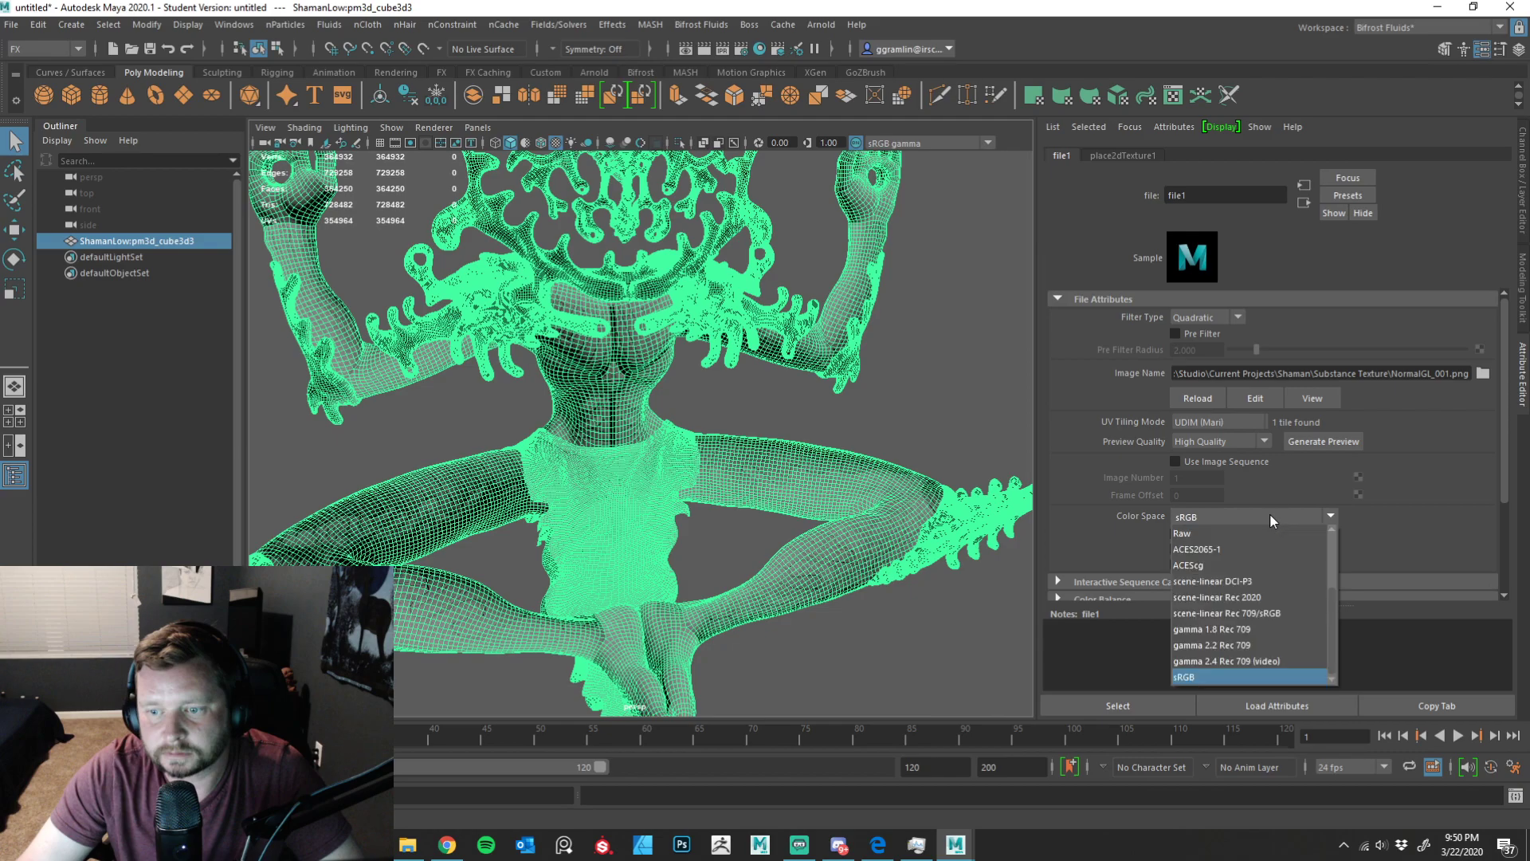
left_click(1222, 536)
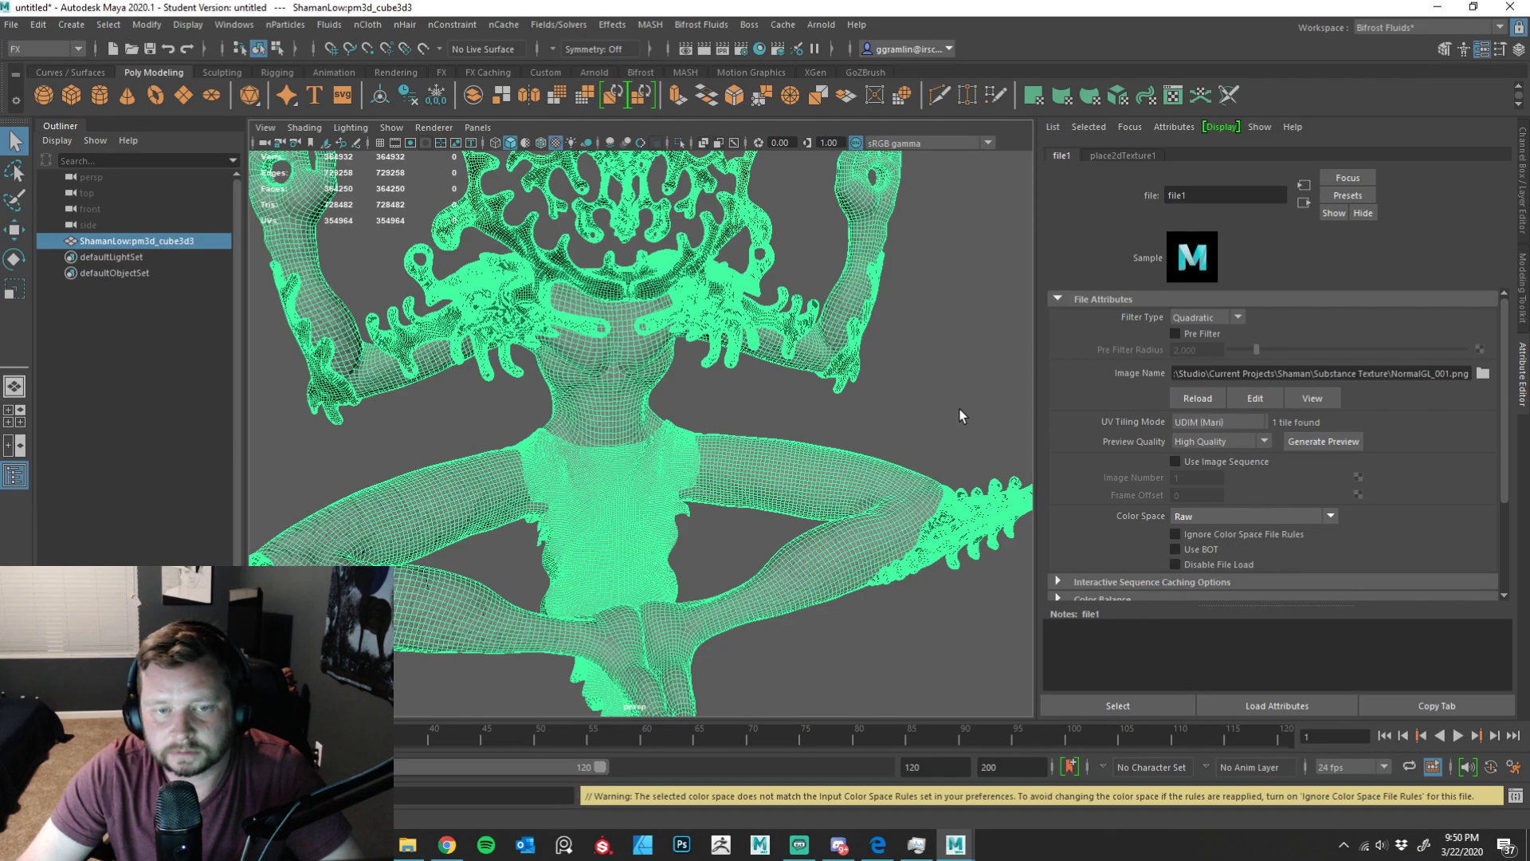
mouse_move(911, 403)
left_mouse_down("alt")
mouse_move(888, 411)
mouse_move(883, 385)
left_mouse_up("alt")
left_click(902, 397)
- Examine the normal map detail on the Shaman's arms, torso and legs from several angles
right_click_drag(882, 385, 639, 496, "alt")
scroll(653, 496, "down", 4)
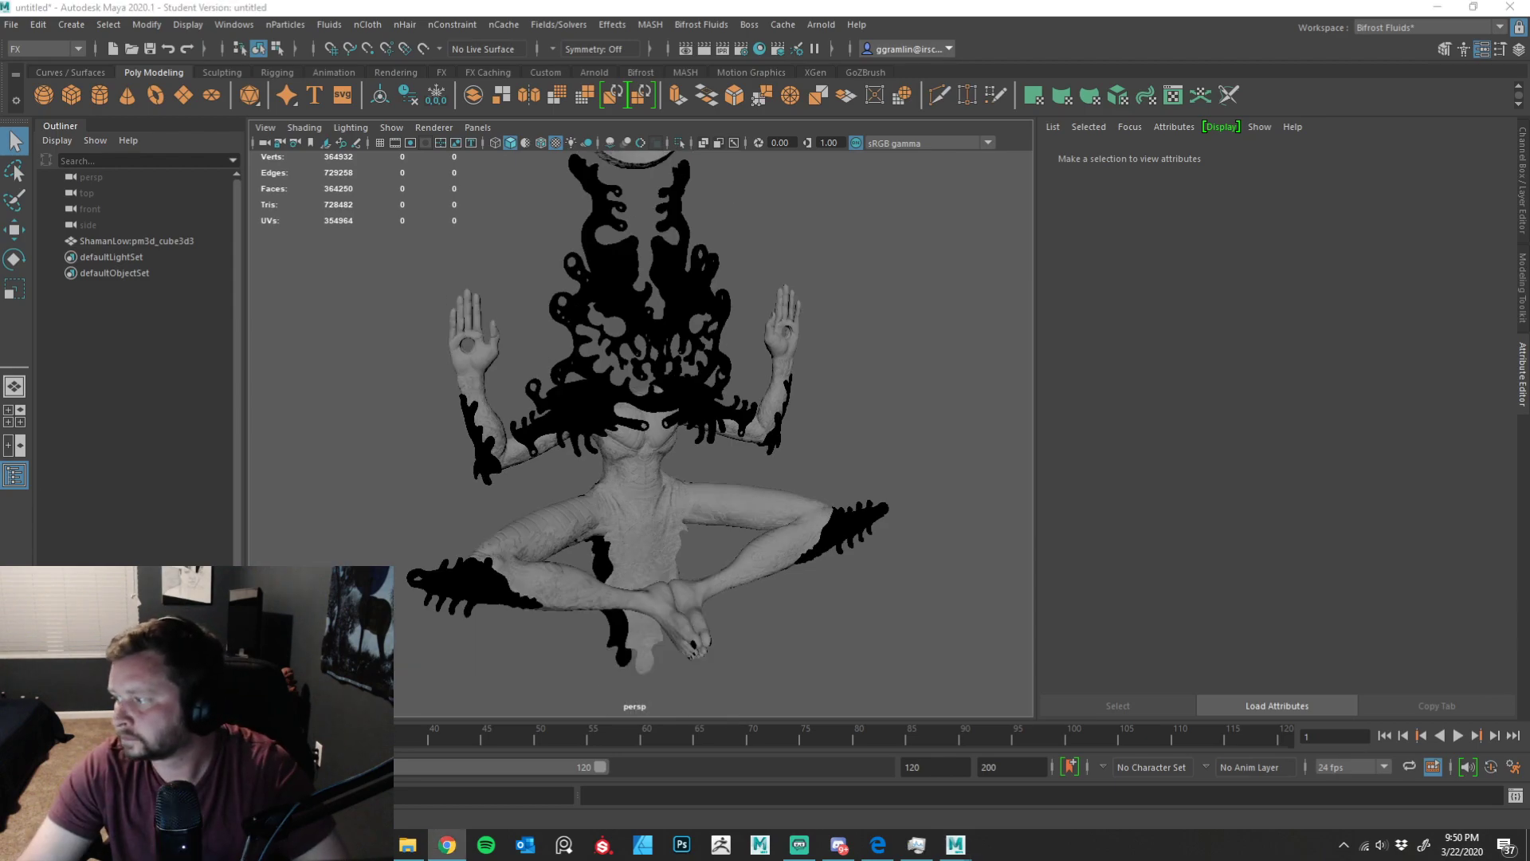
left_click_drag(830, 438, 830, 506, "alt")
scroll(776, 464, "up", 10)
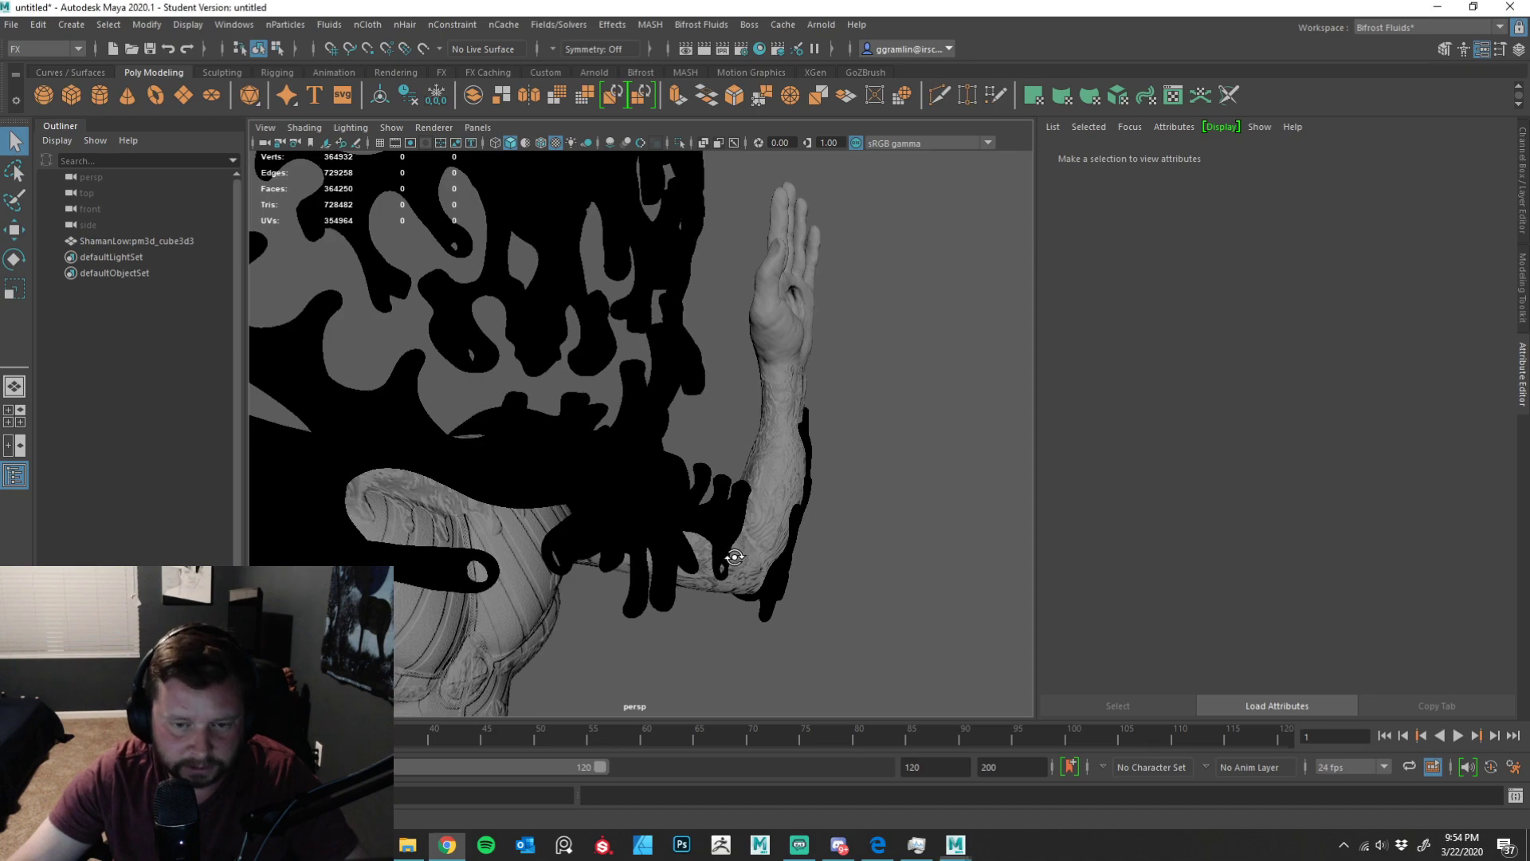
left_click_drag(812, 558, 679, 576, "alt")
middle_click_drag(679, 576, 772, 475, "alt")
right_click_drag(684, 466, 876, 494, "alt")
left_click_drag(671, 500, 794, 508, "alt")
middle_click_drag(695, 505, 771, 413, "alt")
right_click_drag(895, 416, 681, 439, "alt")
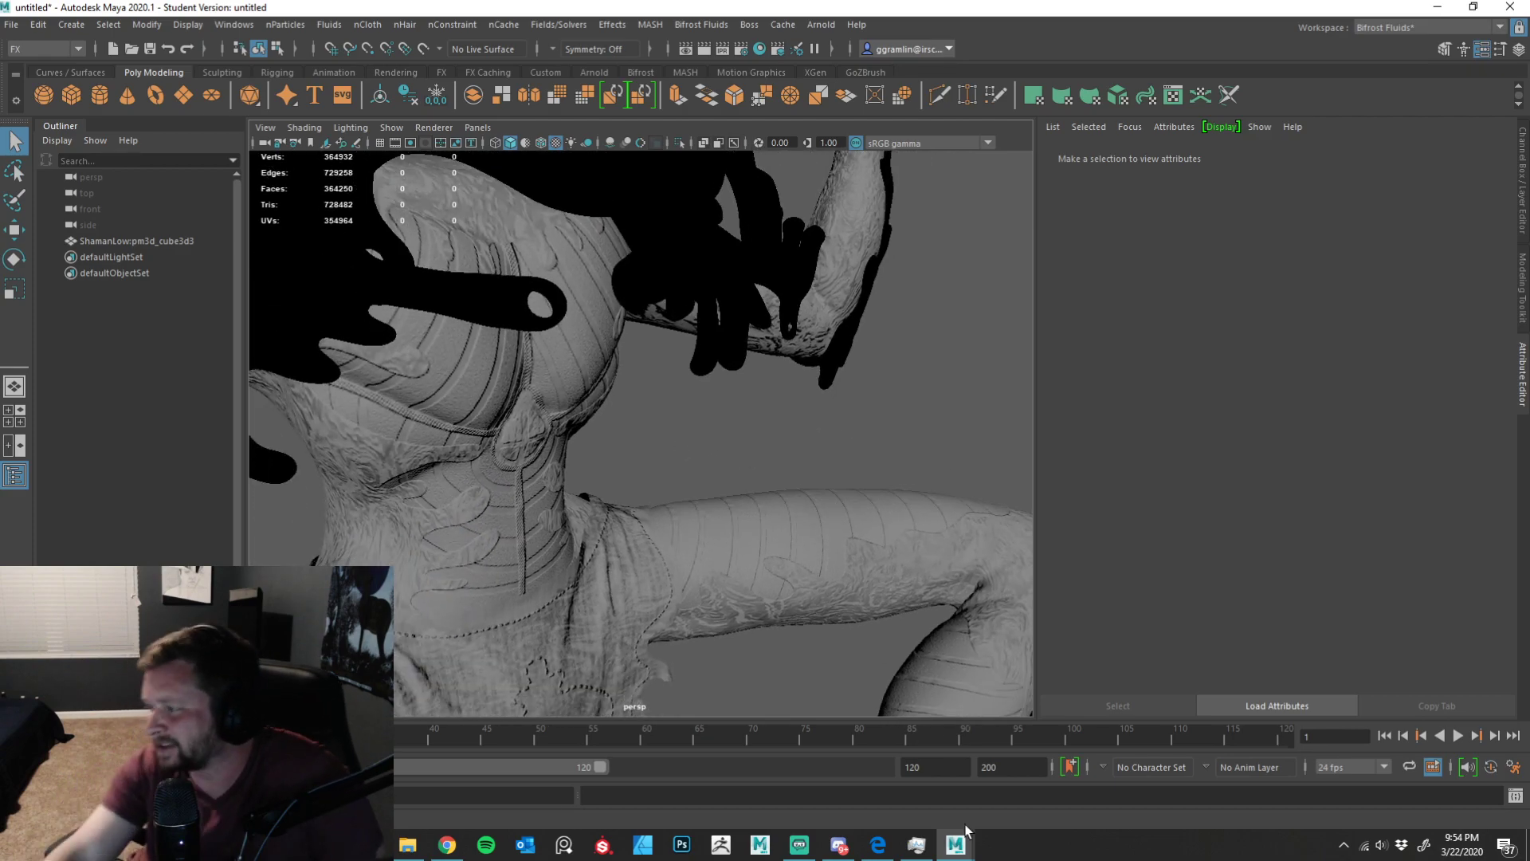
mouse_move(854, 525)
left_mouse_down("alt")
mouse_move(868, 424)
mouse_move(892, 447)
mouse_move(805, 454)
left_mouse_up("alt")
mouse_move(773, 529)
left_mouse_down("alt")
mouse_move(895, 405)
mouse_move(701, 433)
mouse_move(665, 455)
mouse_move(693, 430)
mouse_move(744, 457)
mouse_move(868, 594)
left_mouse_up("alt")
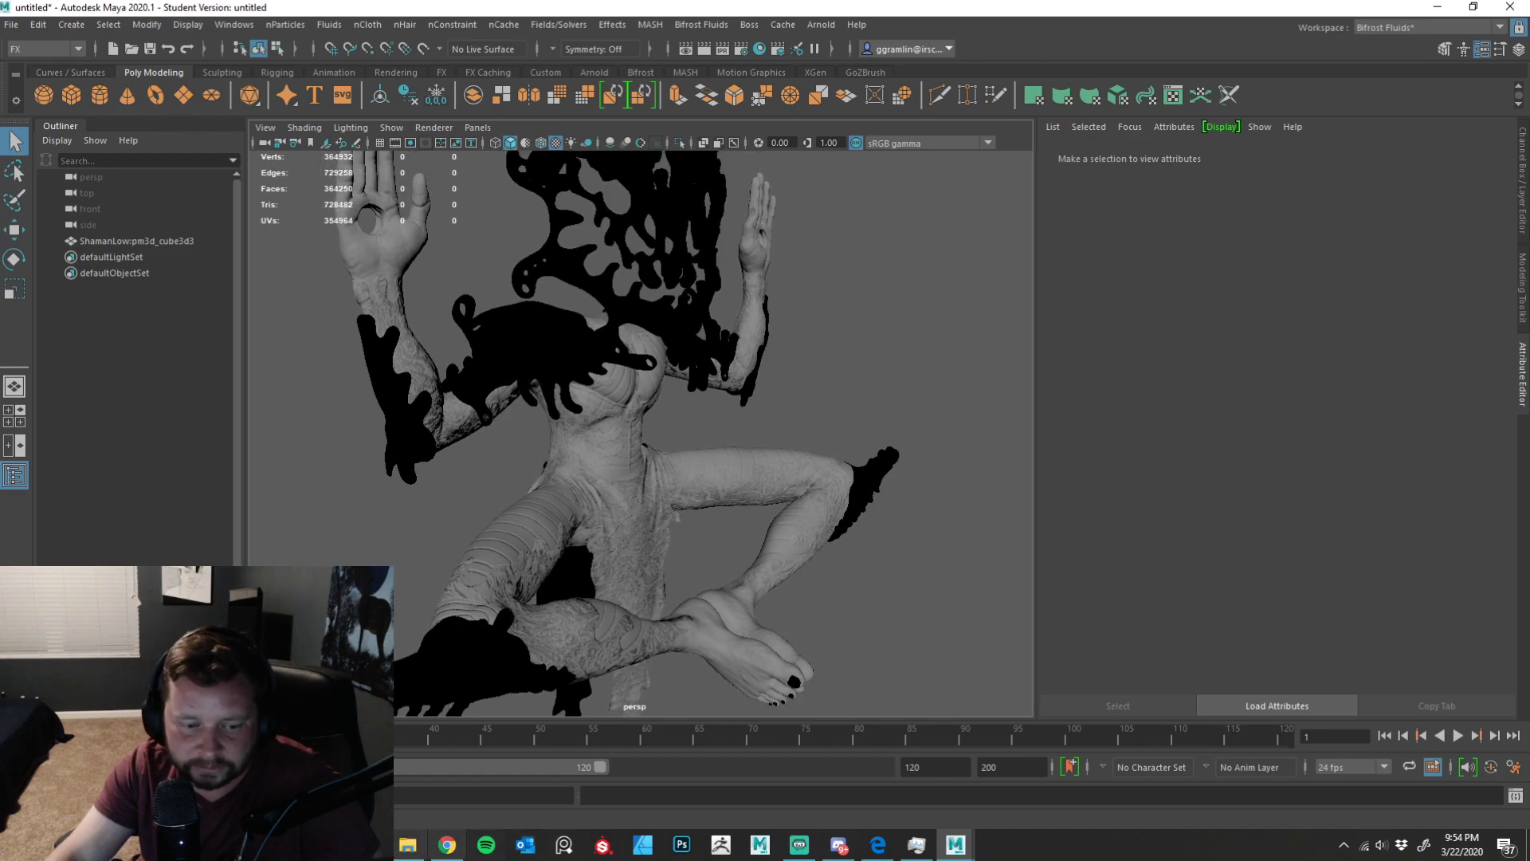
- Switch to File Explorer and rename the NormalGL_001 texture file as NormalGL_1001
left_click(407, 844)
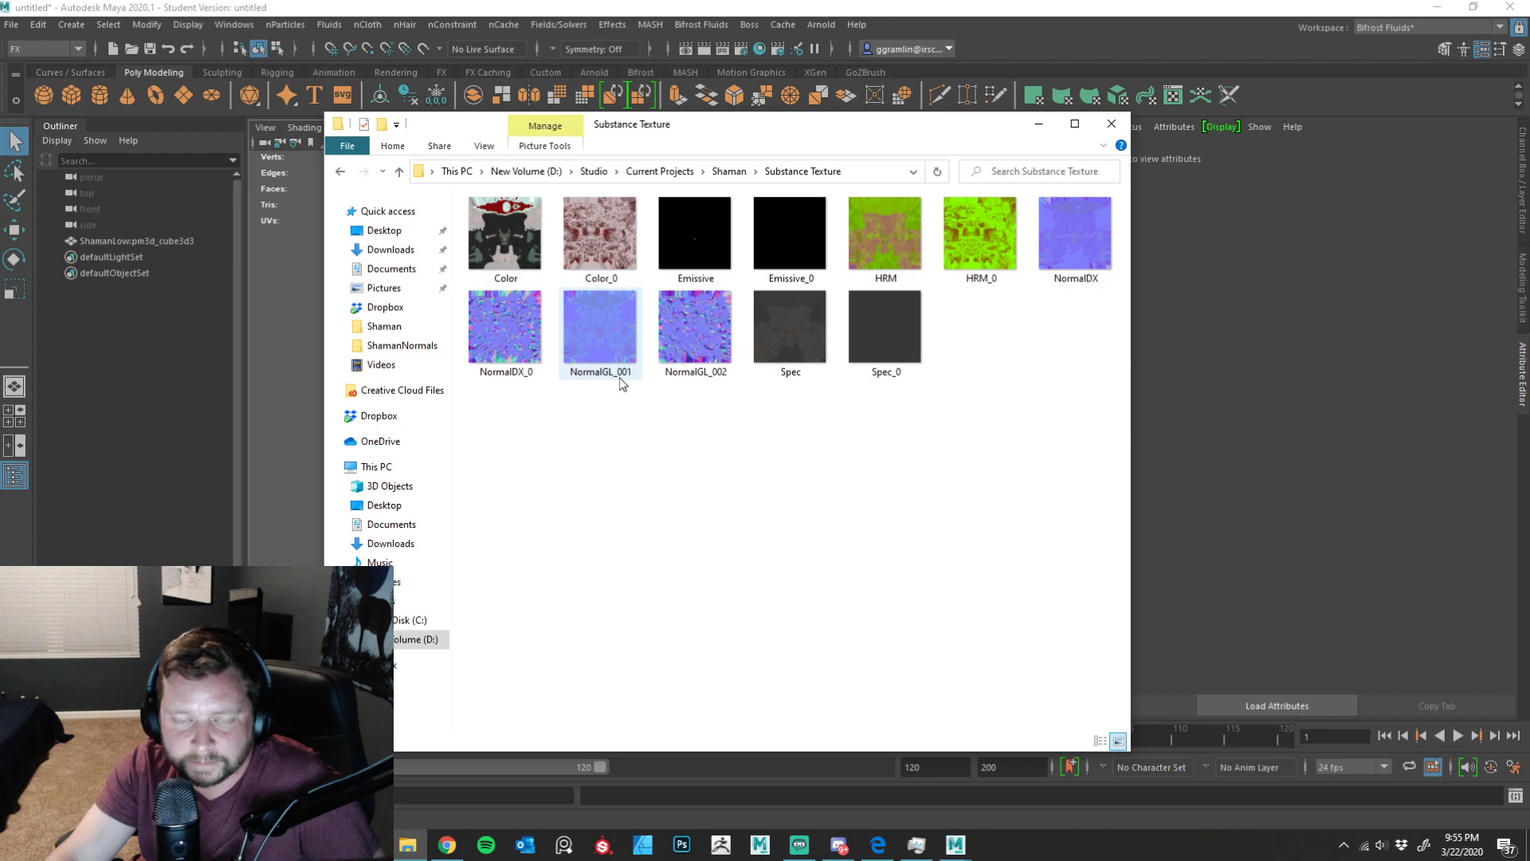
mouse_move(623, 382)
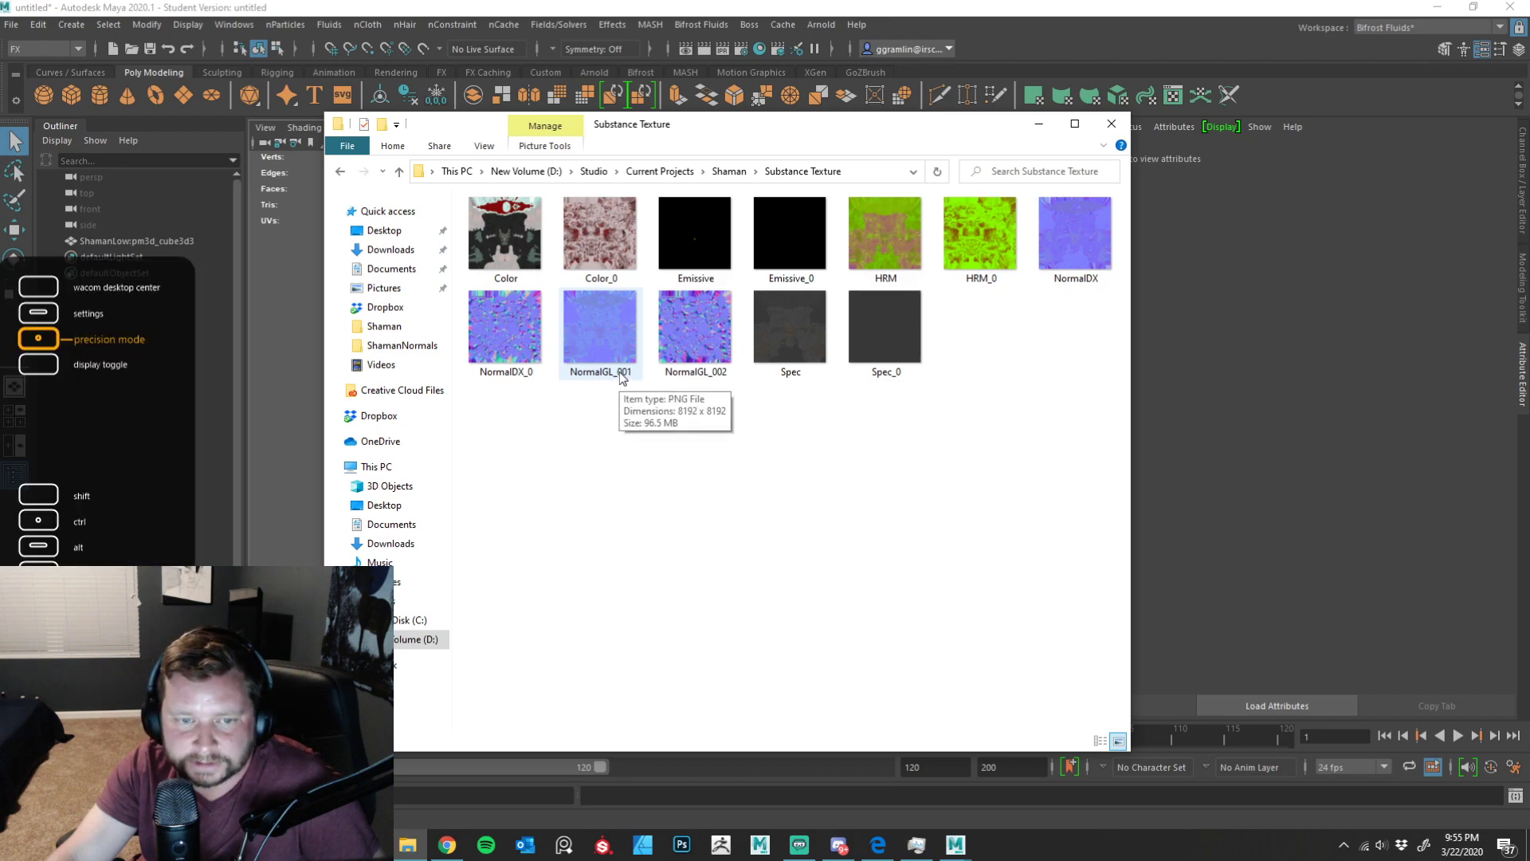
left_click(622, 377)
left_click(622, 377)
left_click(618, 373)
type("1")
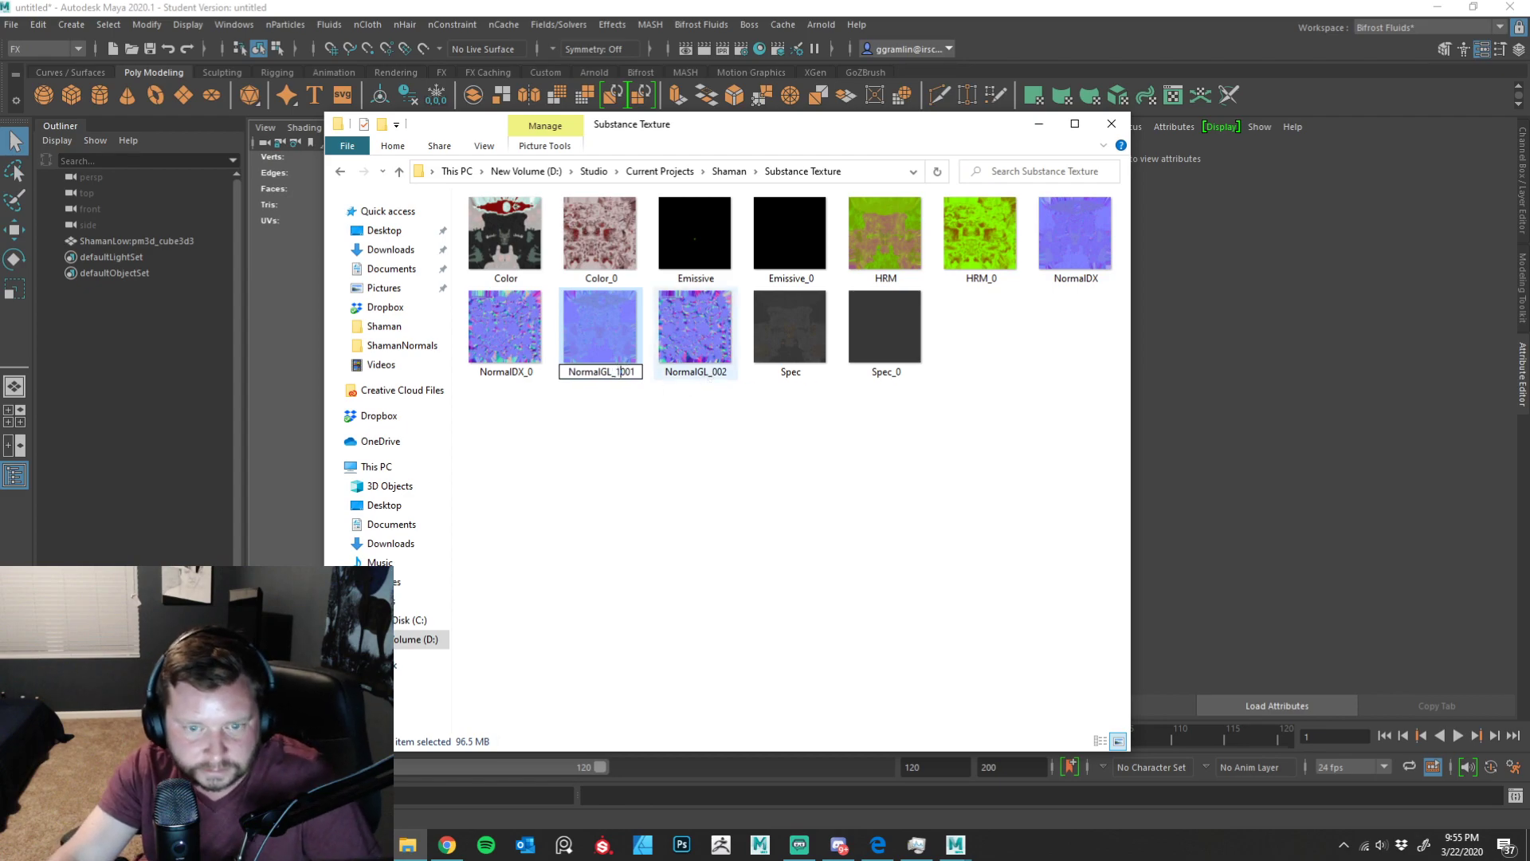
key("Return")
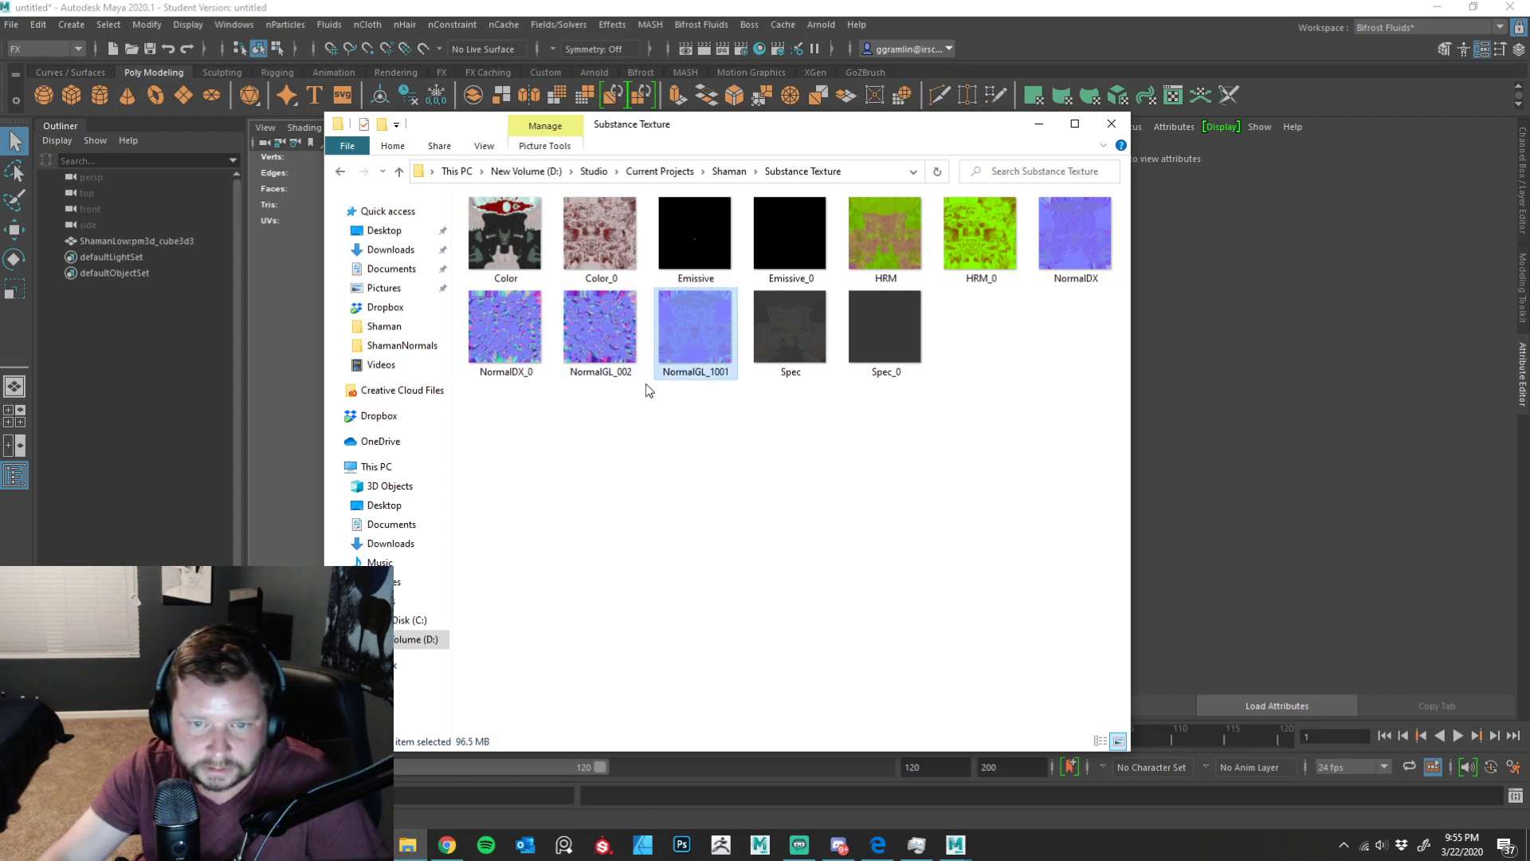
- Rename the NormalGL_002 texture file as NormalGL_1002 and deselect it
left_click(618, 375)
left_click(619, 374)
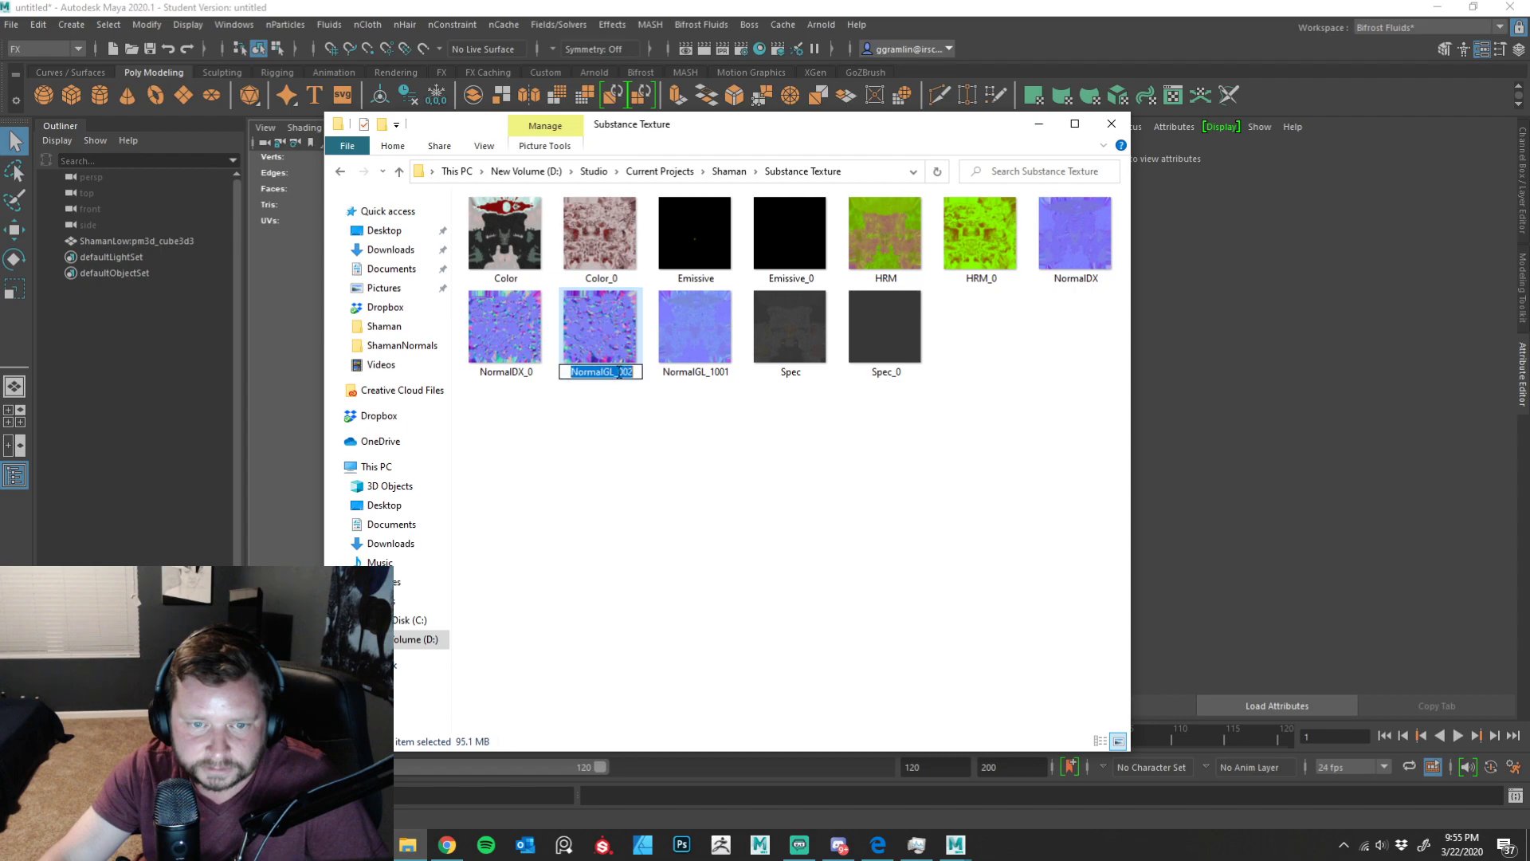
type("1")
key("Return")
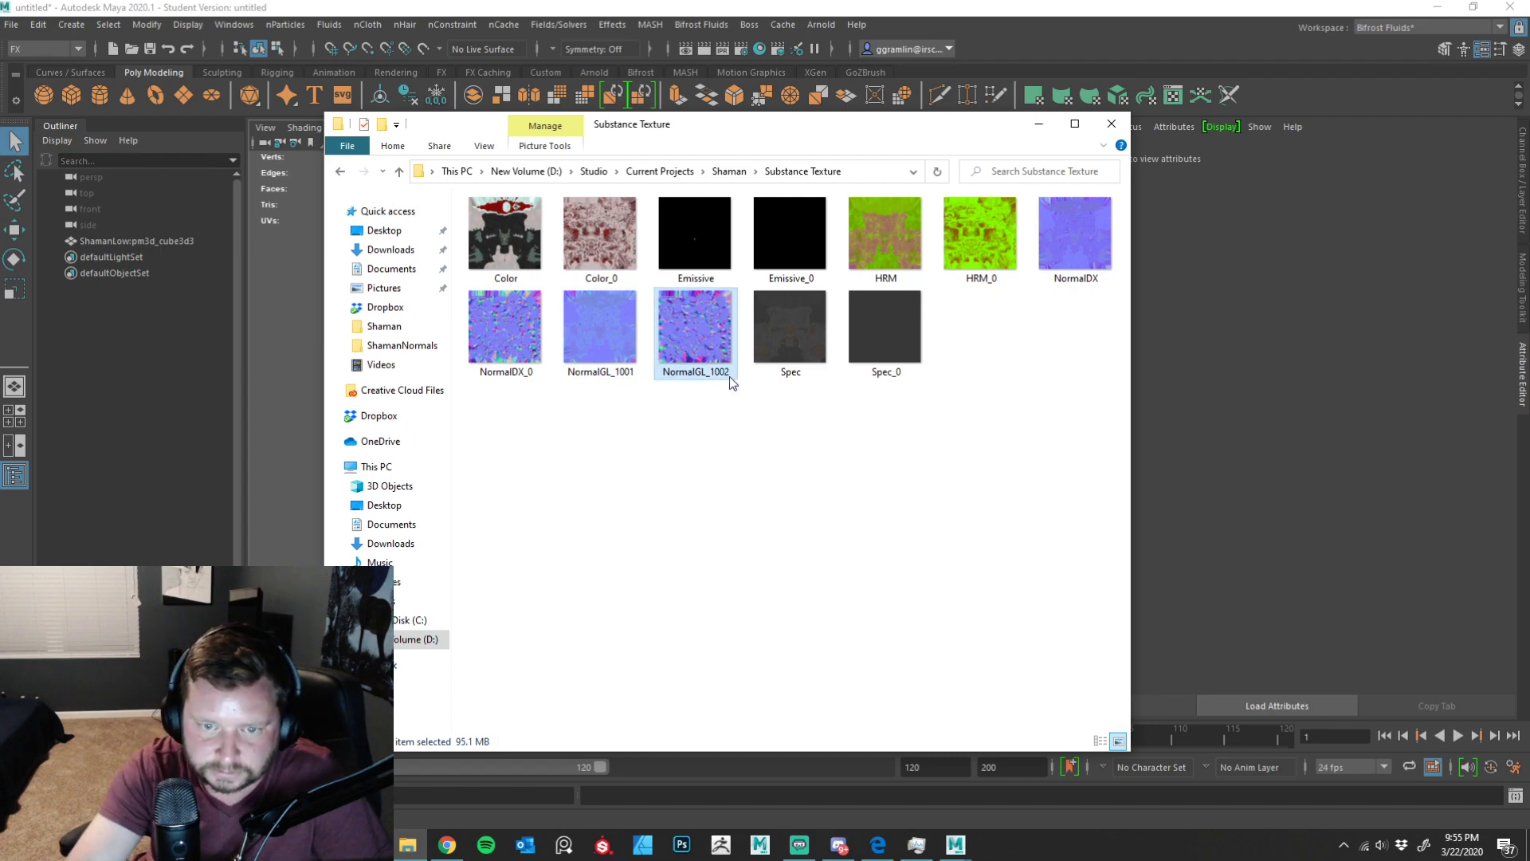
left_click(863, 472)
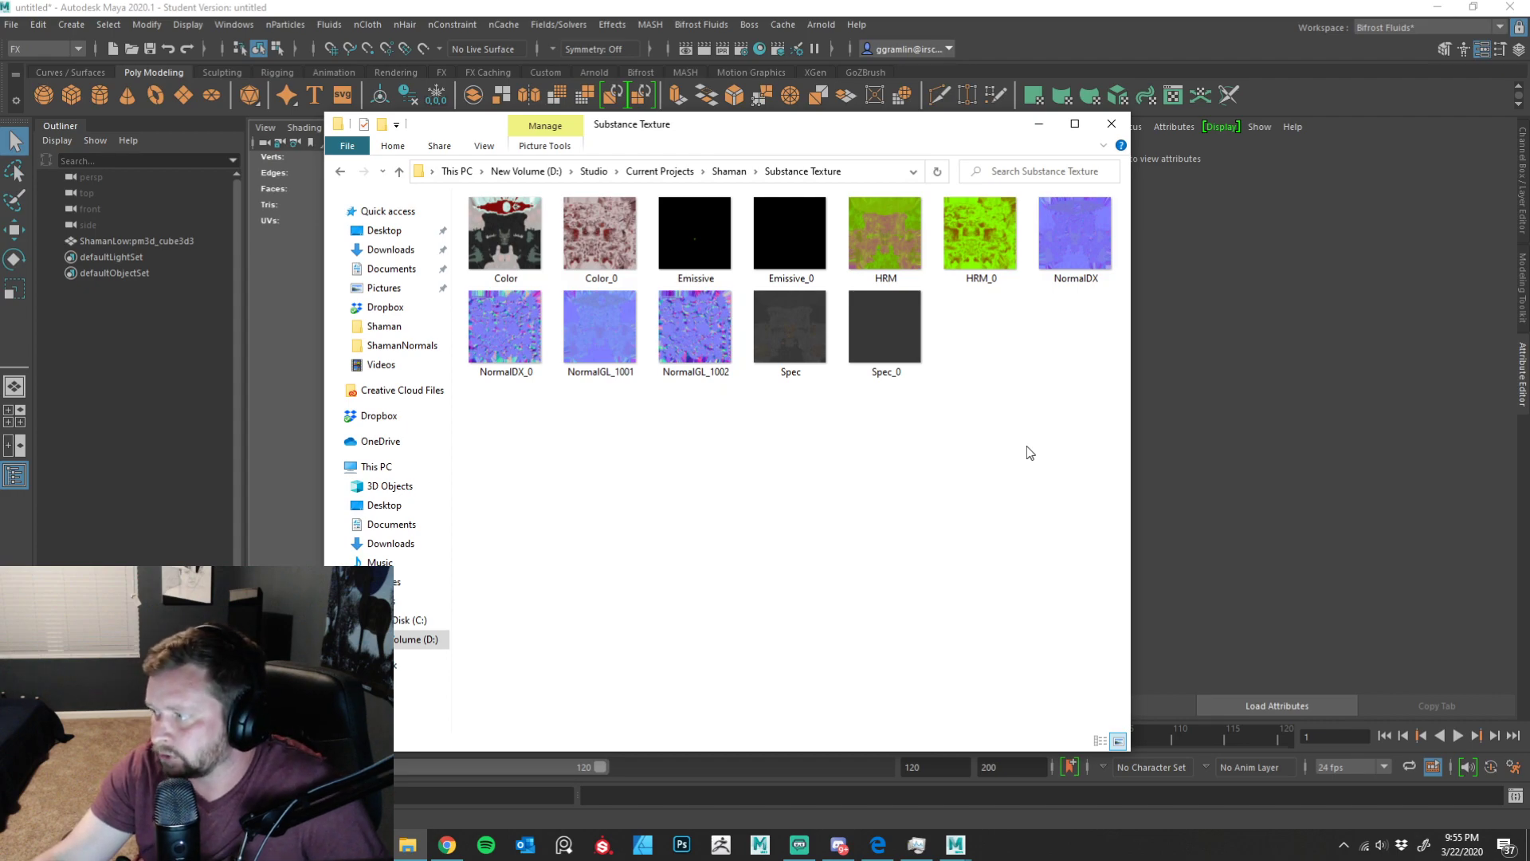
- Close File Explorer, load NormalGL_1001.png into the Shaman material's bump mapping texture in Maya, generate the UDIM preview, and deselect the mesh
left_click(1110, 125)
left_click(723, 486)
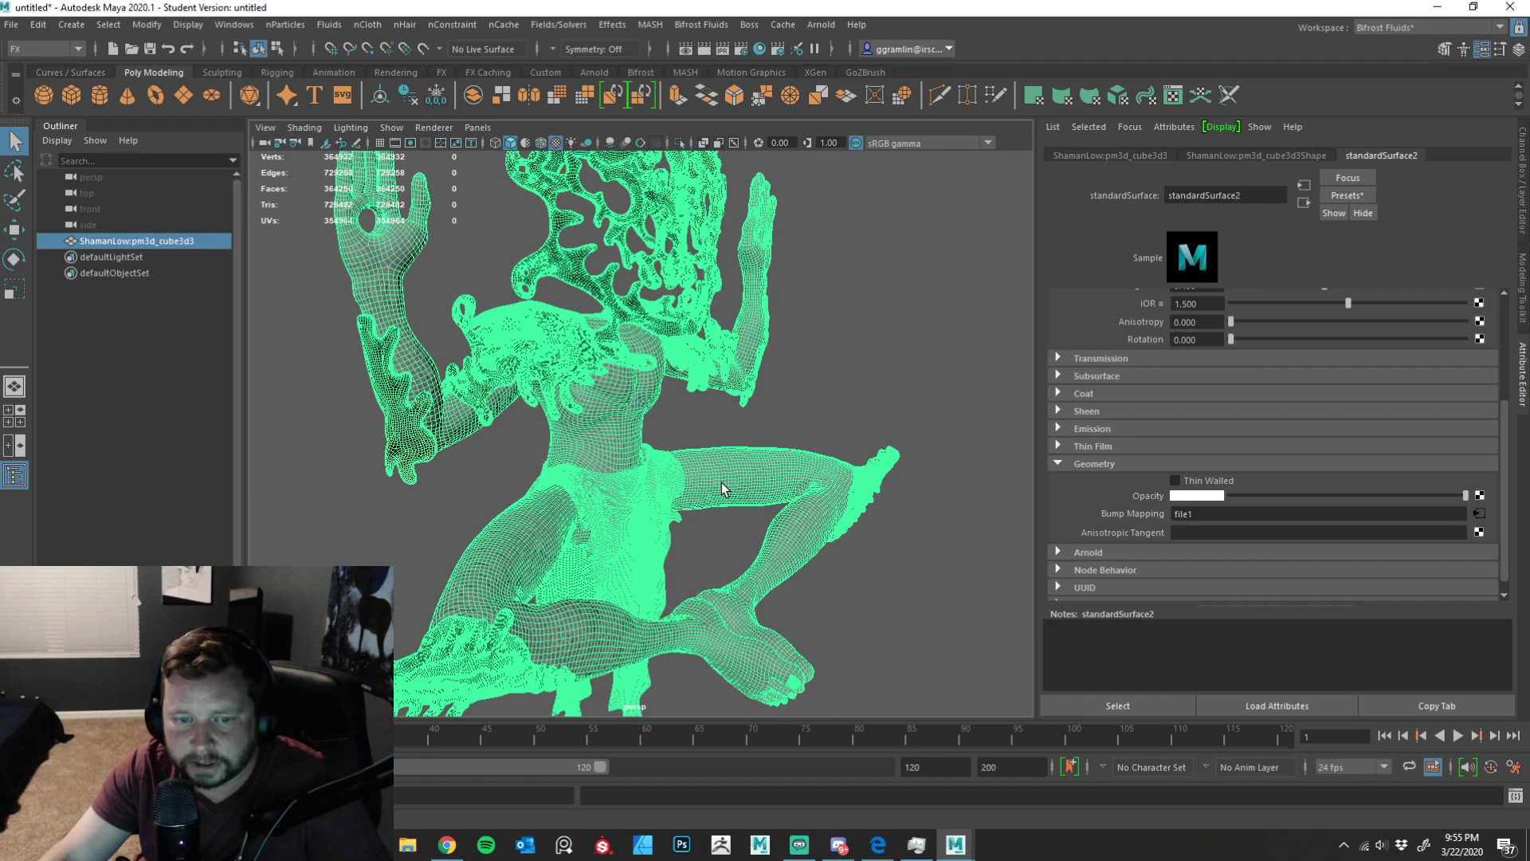
right_click_drag(768, 352, 779, 742)
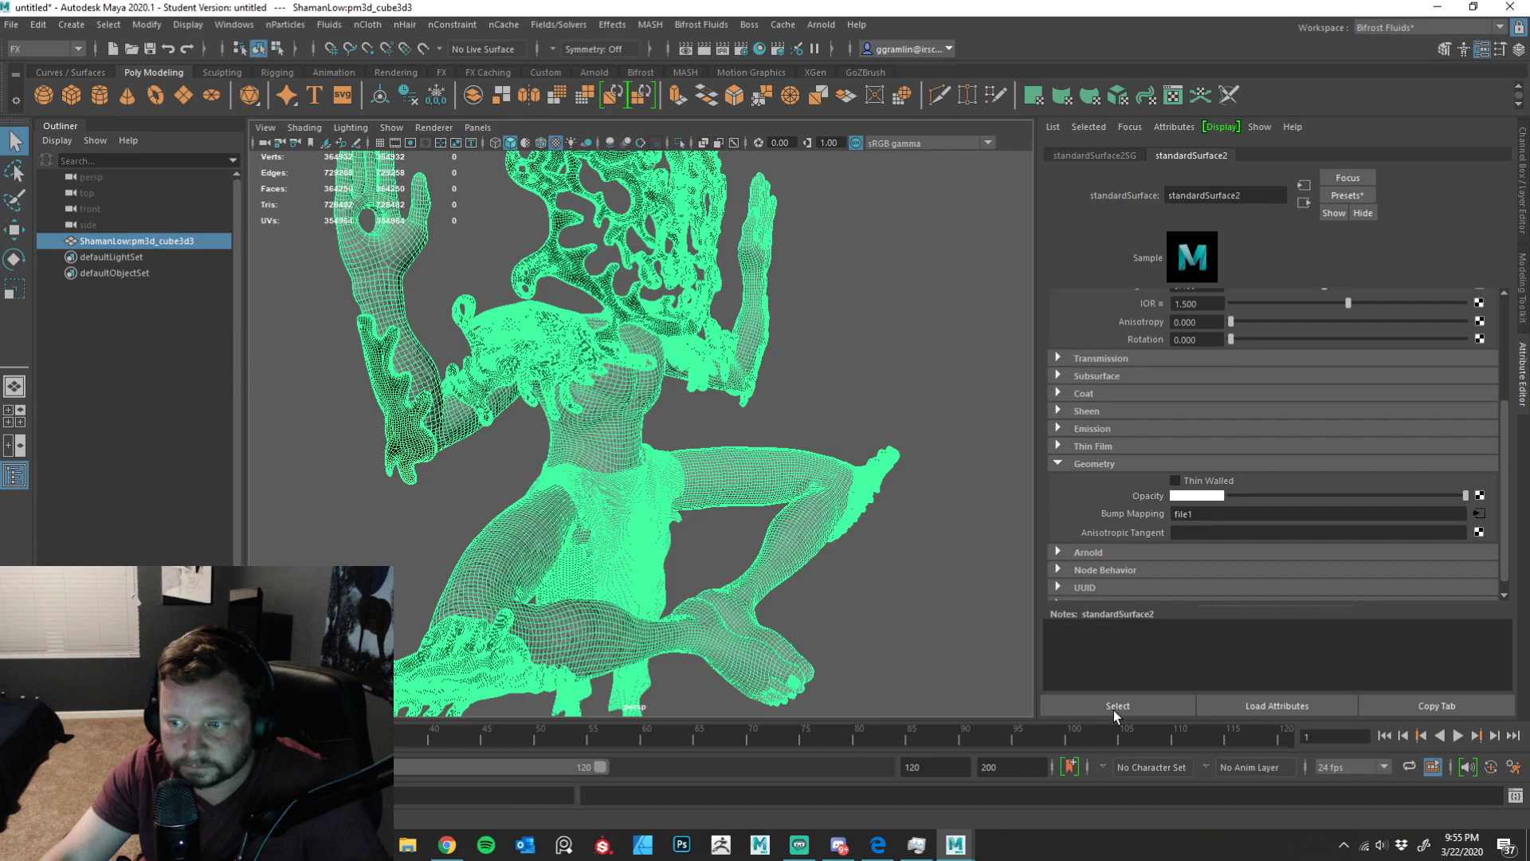
left_click(1479, 514)
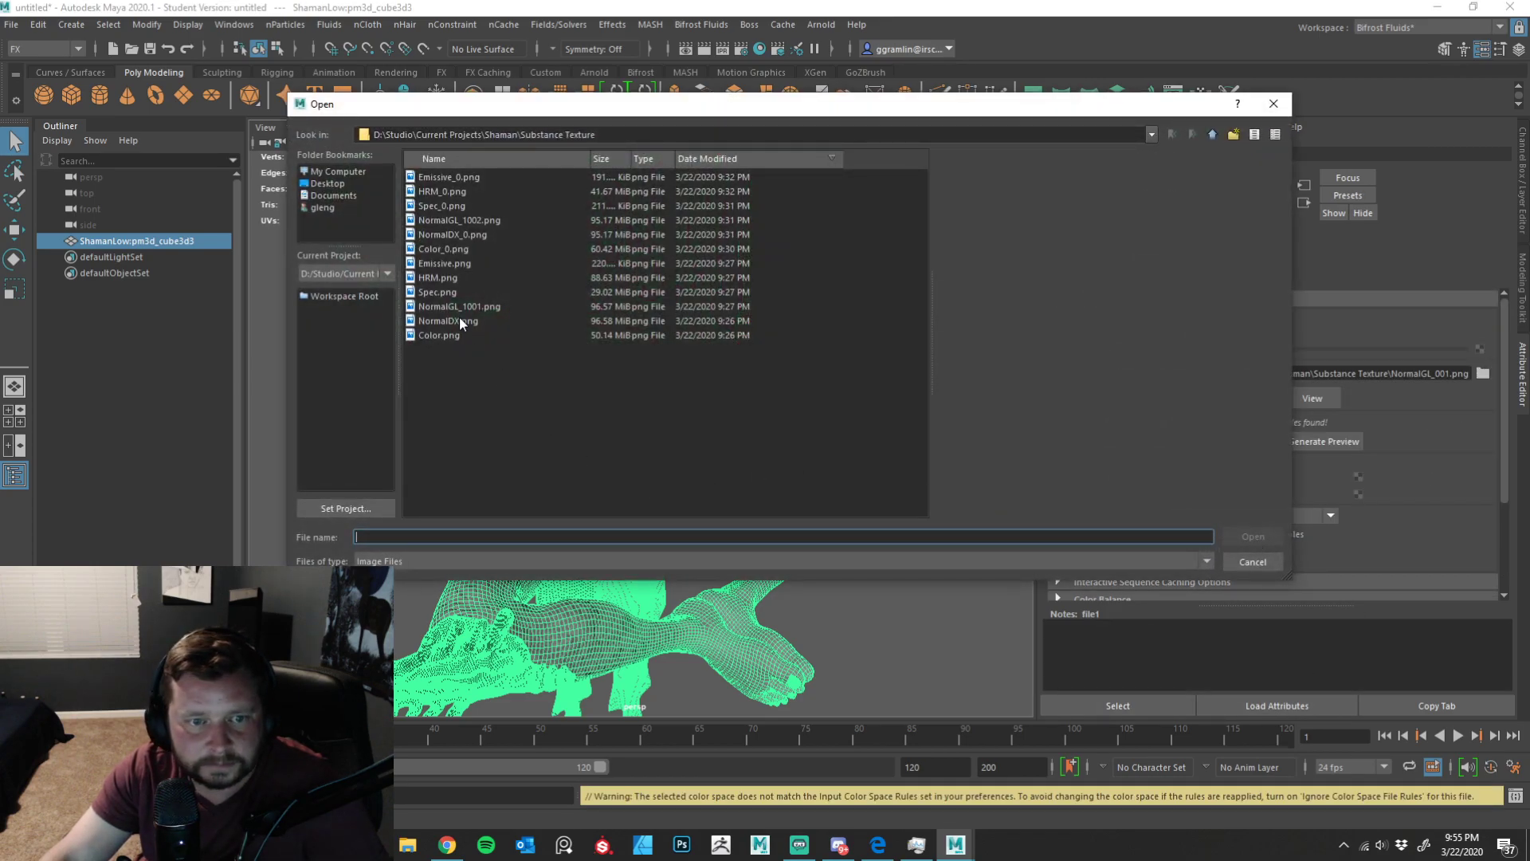
left_click(458, 307)
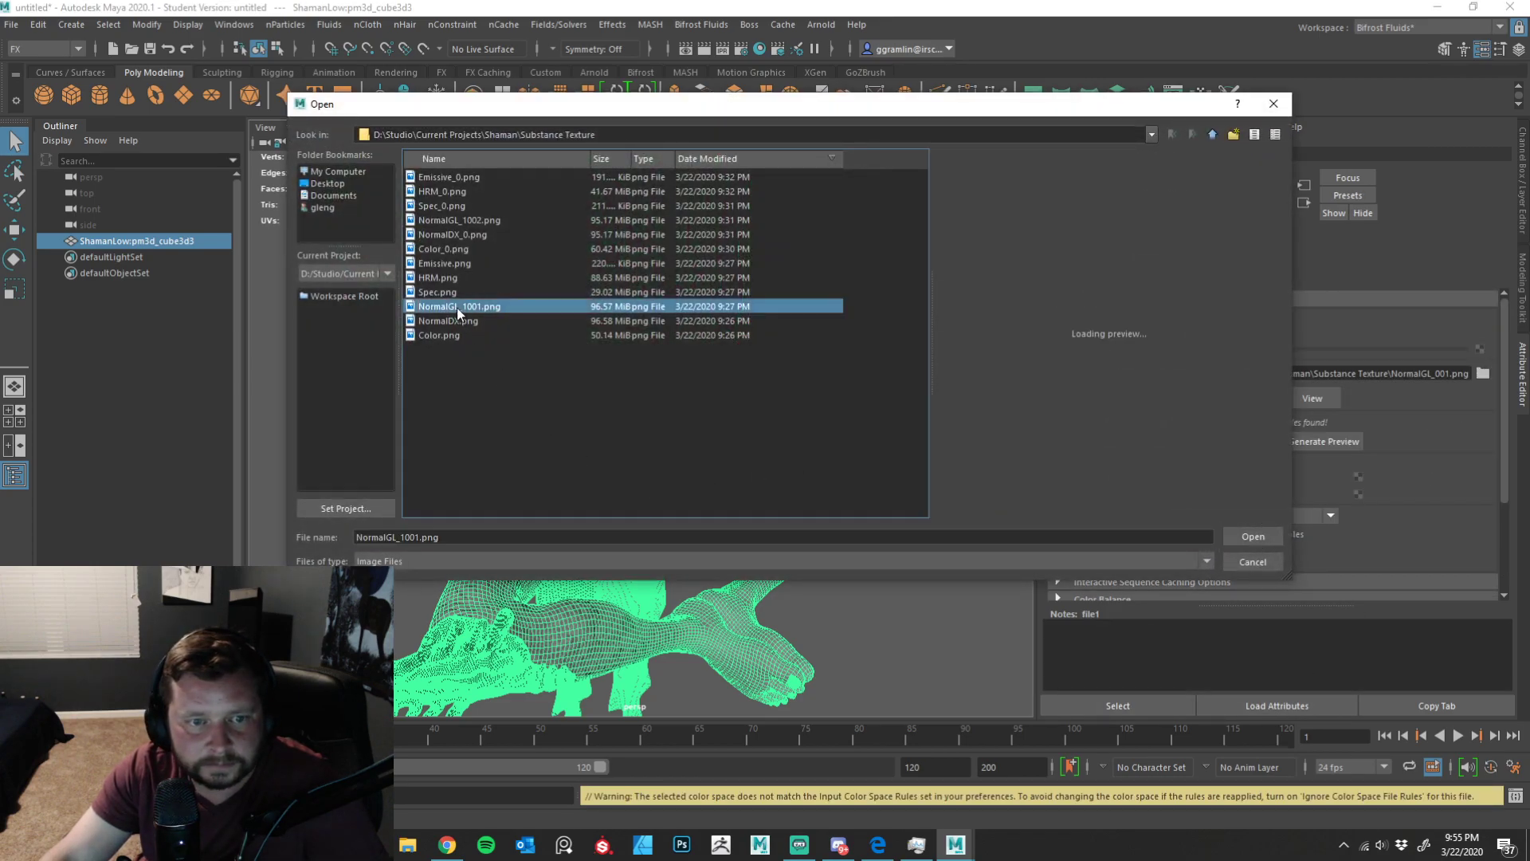
left_click(1264, 540)
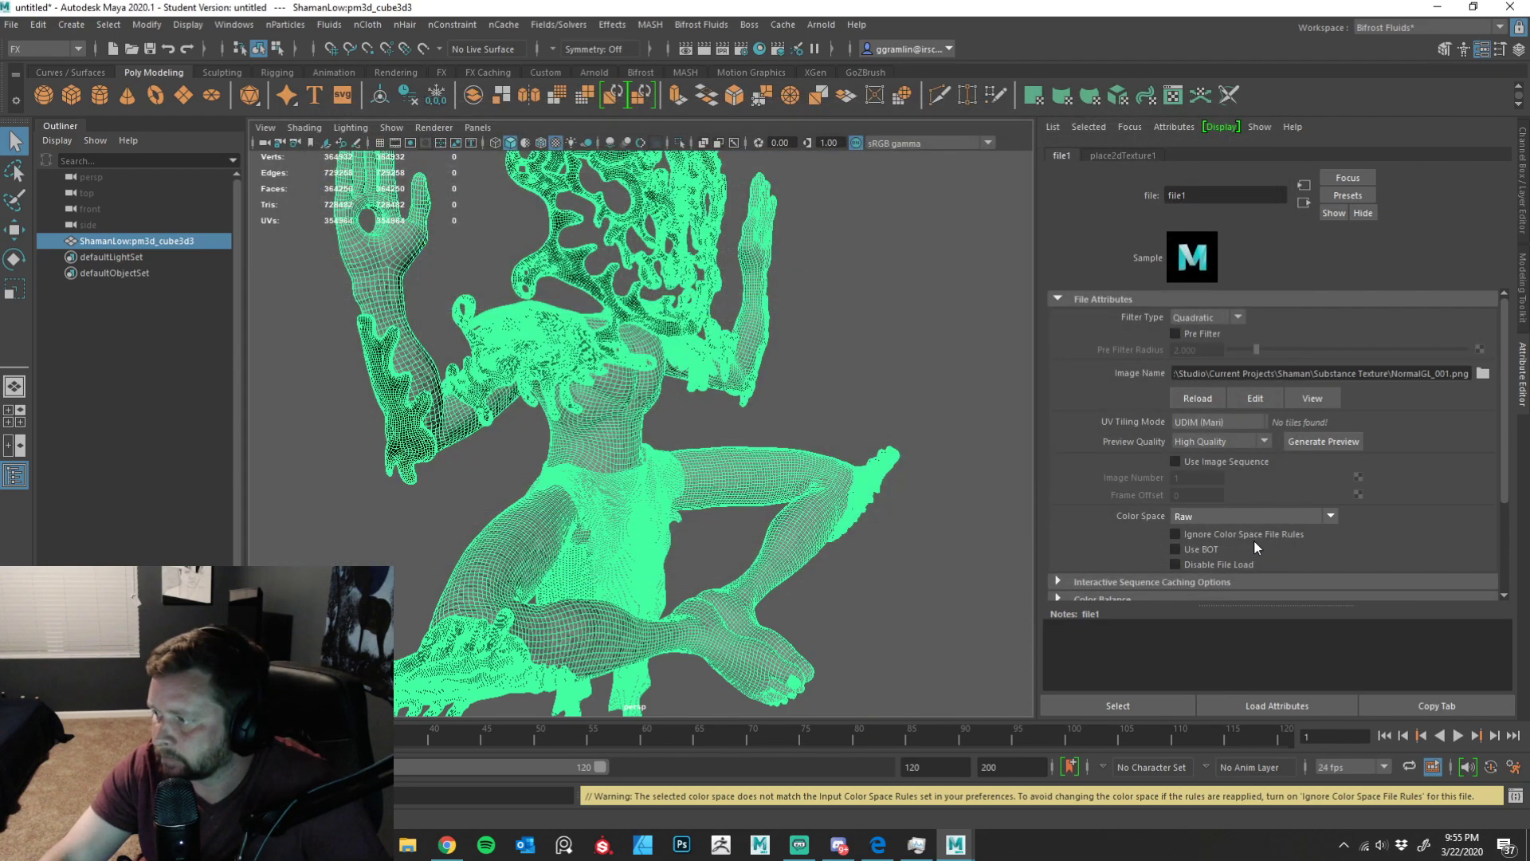
left_click(1332, 449)
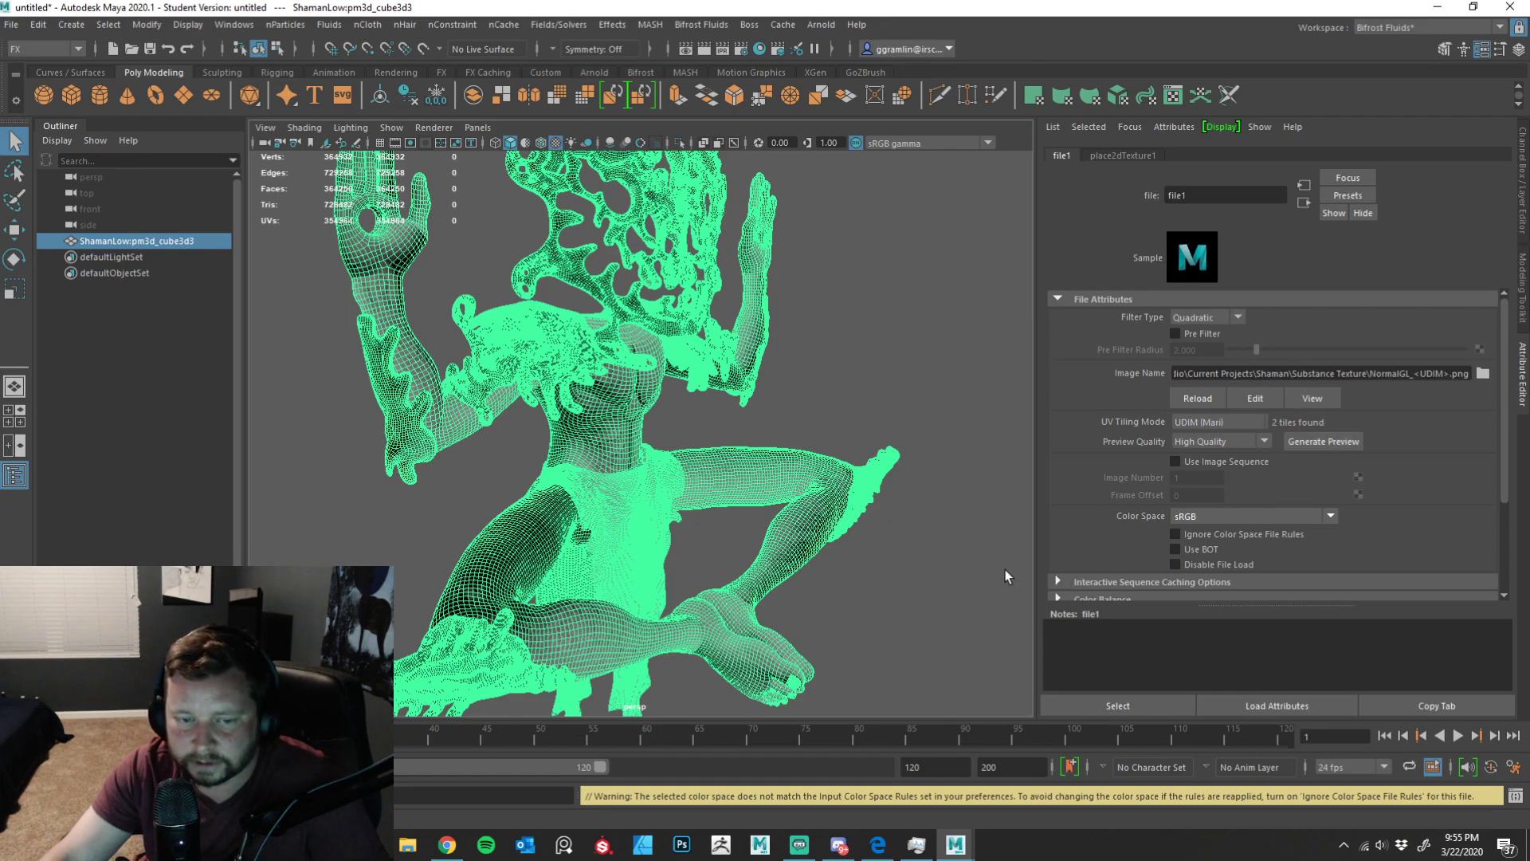
left_click(856, 590)
- Examine how the UDIM normal maps display on the Shaman's body, mask and headdress from several angles and up close
left_click_drag(888, 603, 696, 478, "alt")
left_click(696, 478)
left_click(920, 590)
left_click_drag(922, 628, 869, 508, "alt")
left_click(869, 502)
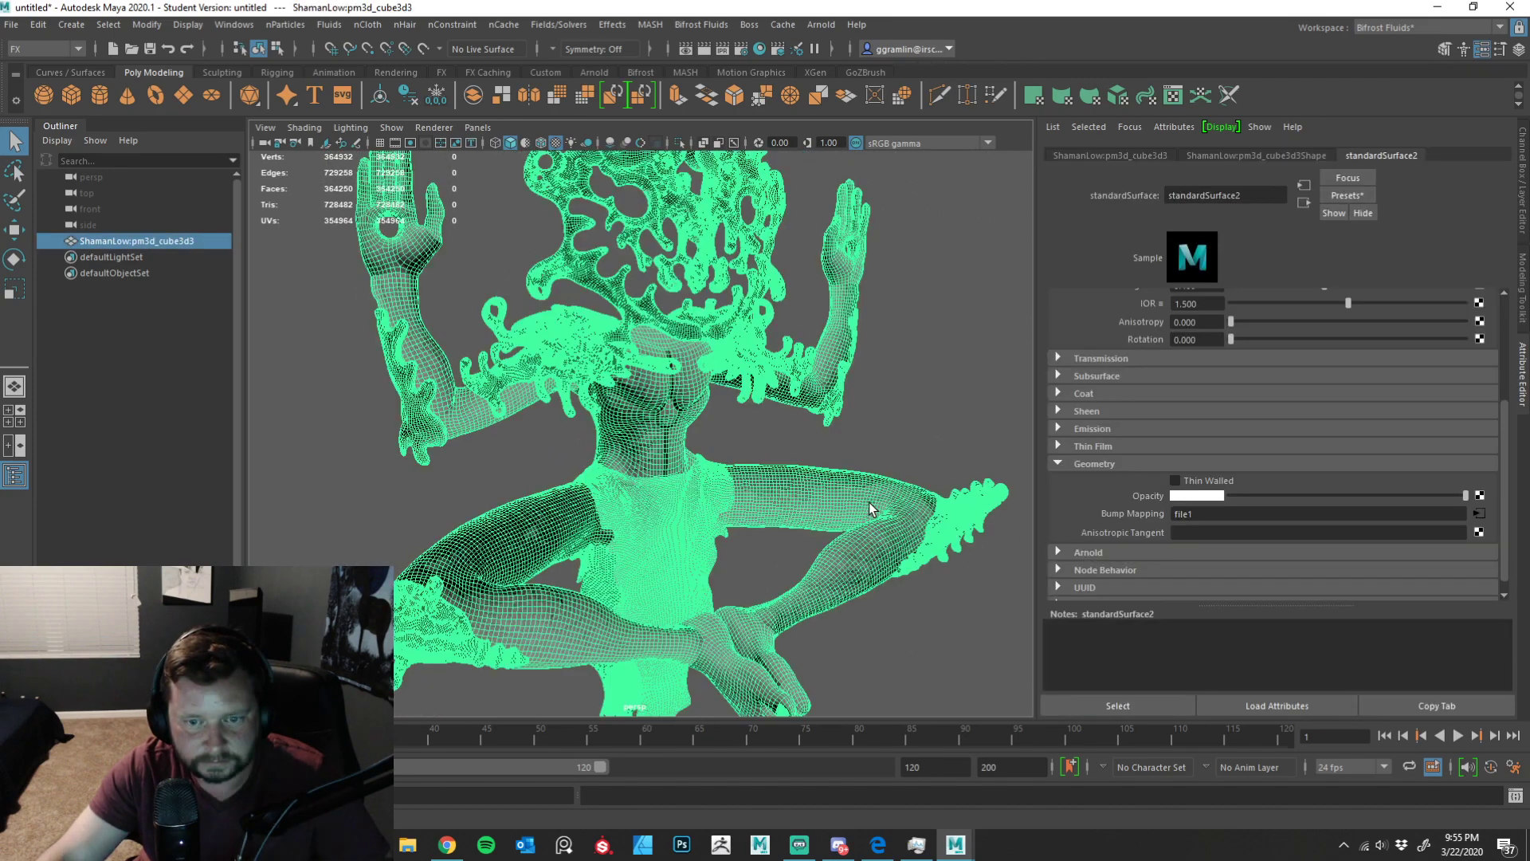
left_click(880, 435)
left_click_drag(932, 414, 751, 442, "alt")
middle_click_drag(751, 441, 674, 610, "alt")
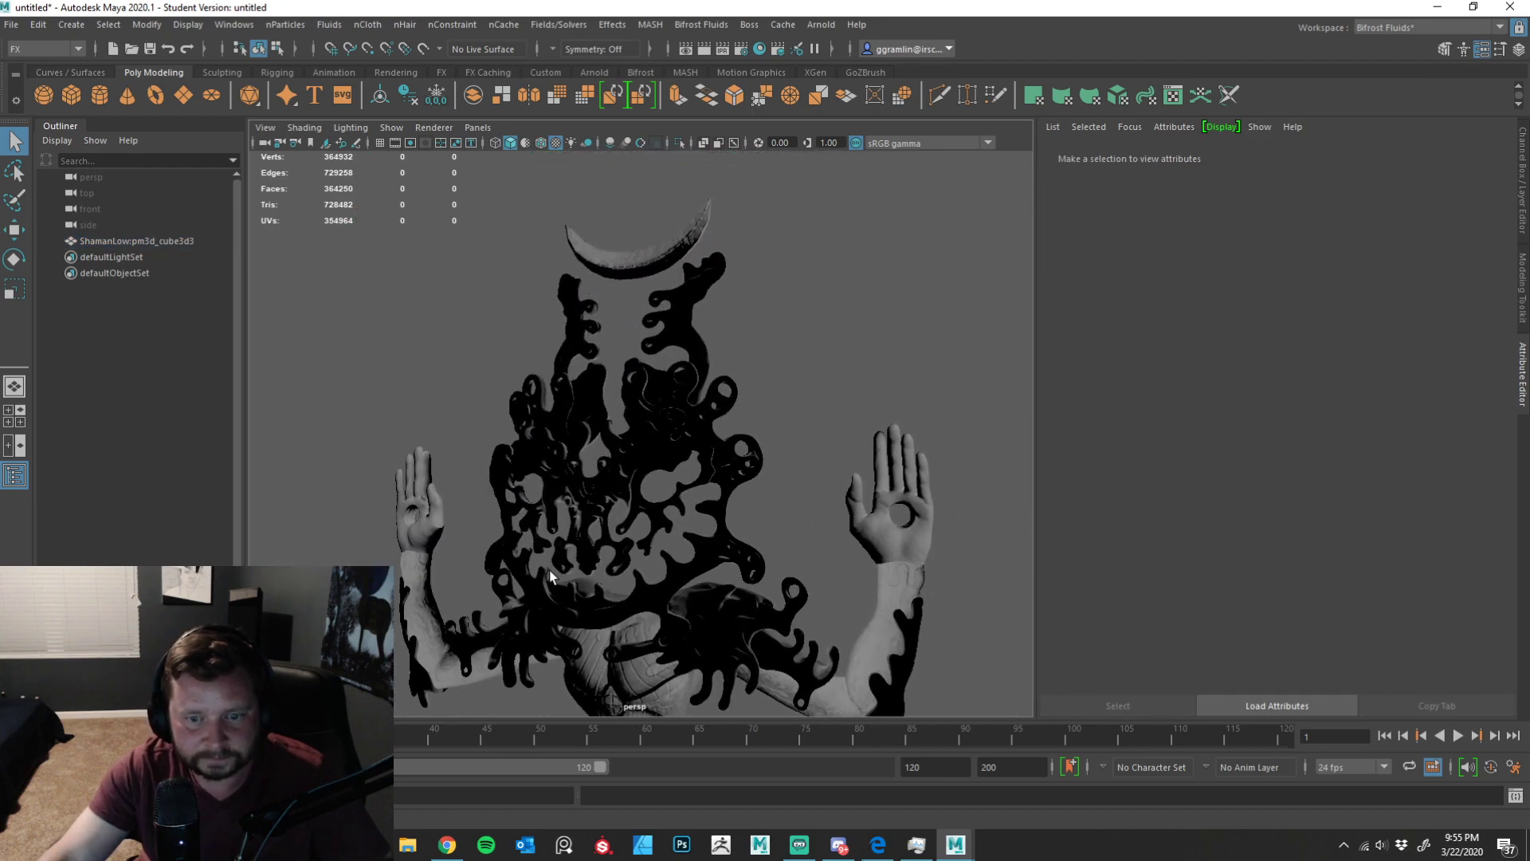
left_click_drag(550, 572, 681, 589, "alt")
left_click_drag(565, 604, 1039, 573, "alt")
left_click_drag(666, 589, 558, 558, "alt")
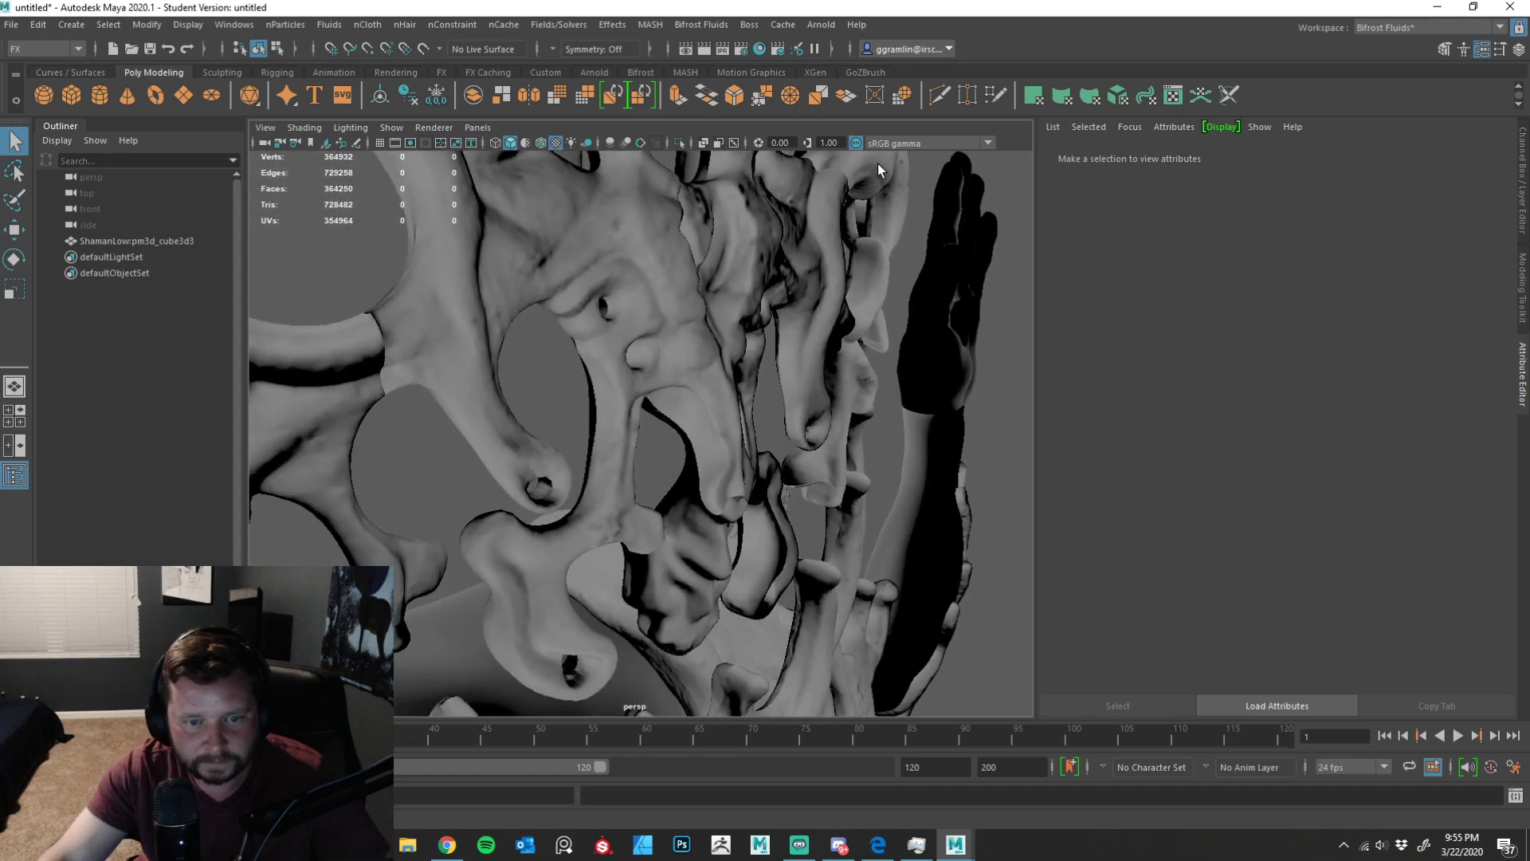
scroll(558, 558, "down", 8)
left_click_drag(466, 524, 635, 495, "alt")
scroll(550, 502, "up", 8)
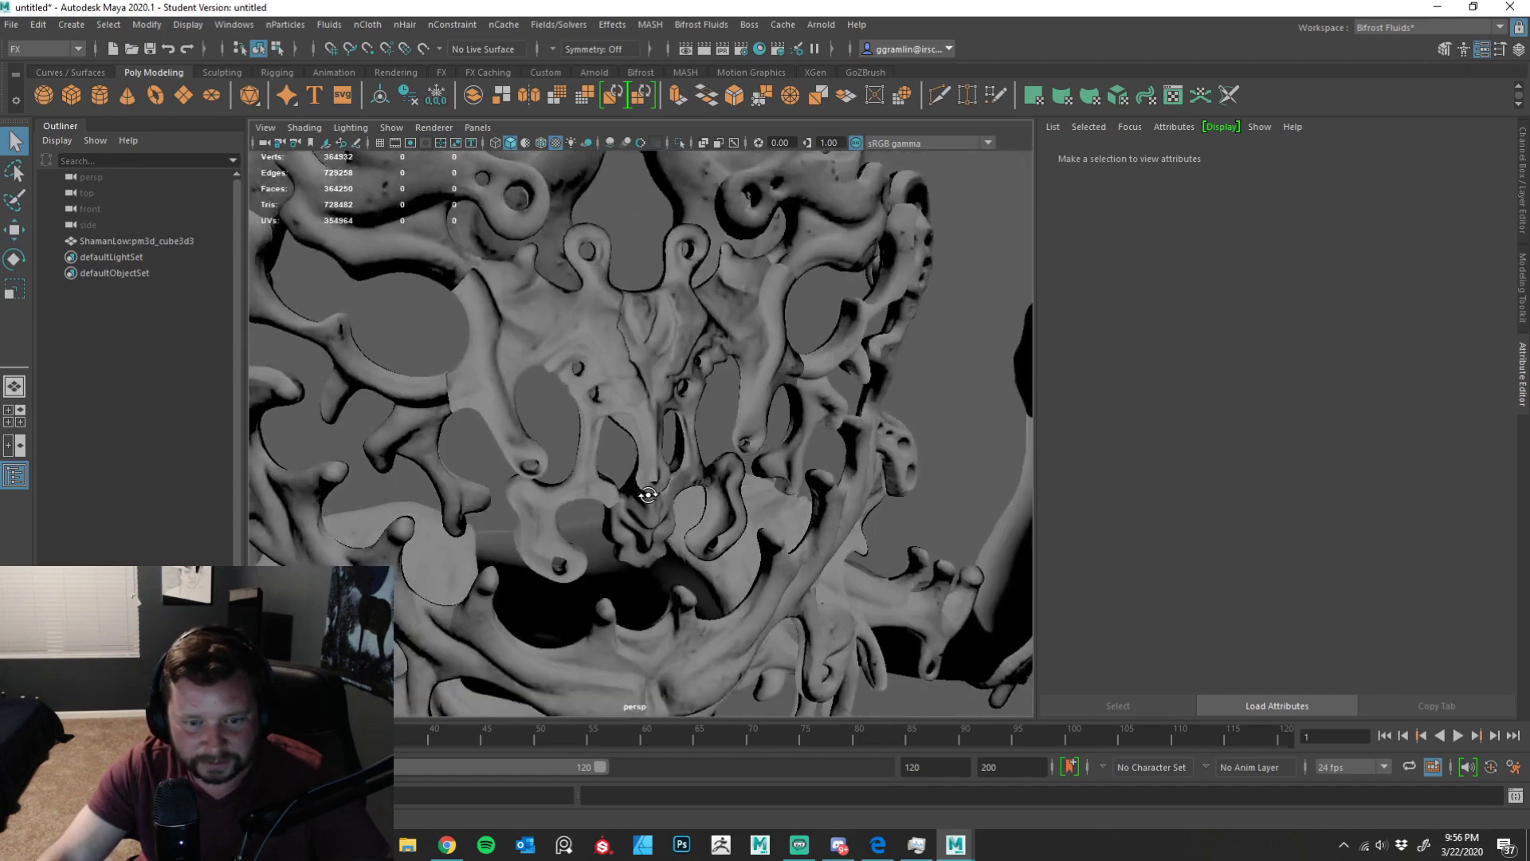
scroll(635, 495, "down", 6)
scroll(794, 534, "up", 4)
scroll(793, 534, "up", 6)
- Inspect the shading and normal map detail on the Shaman's torso, loincloth, arms and legs
left_click_drag(862, 533, 759, 591, "alt")
middle_click_drag(759, 592, 871, 319, "alt")
left_click_drag(871, 319, 1097, 430, "alt")
scroll(634, 457, "up", 6)
left_click_drag(841, 340, 853, 504, "alt")
left_click(863, 502)
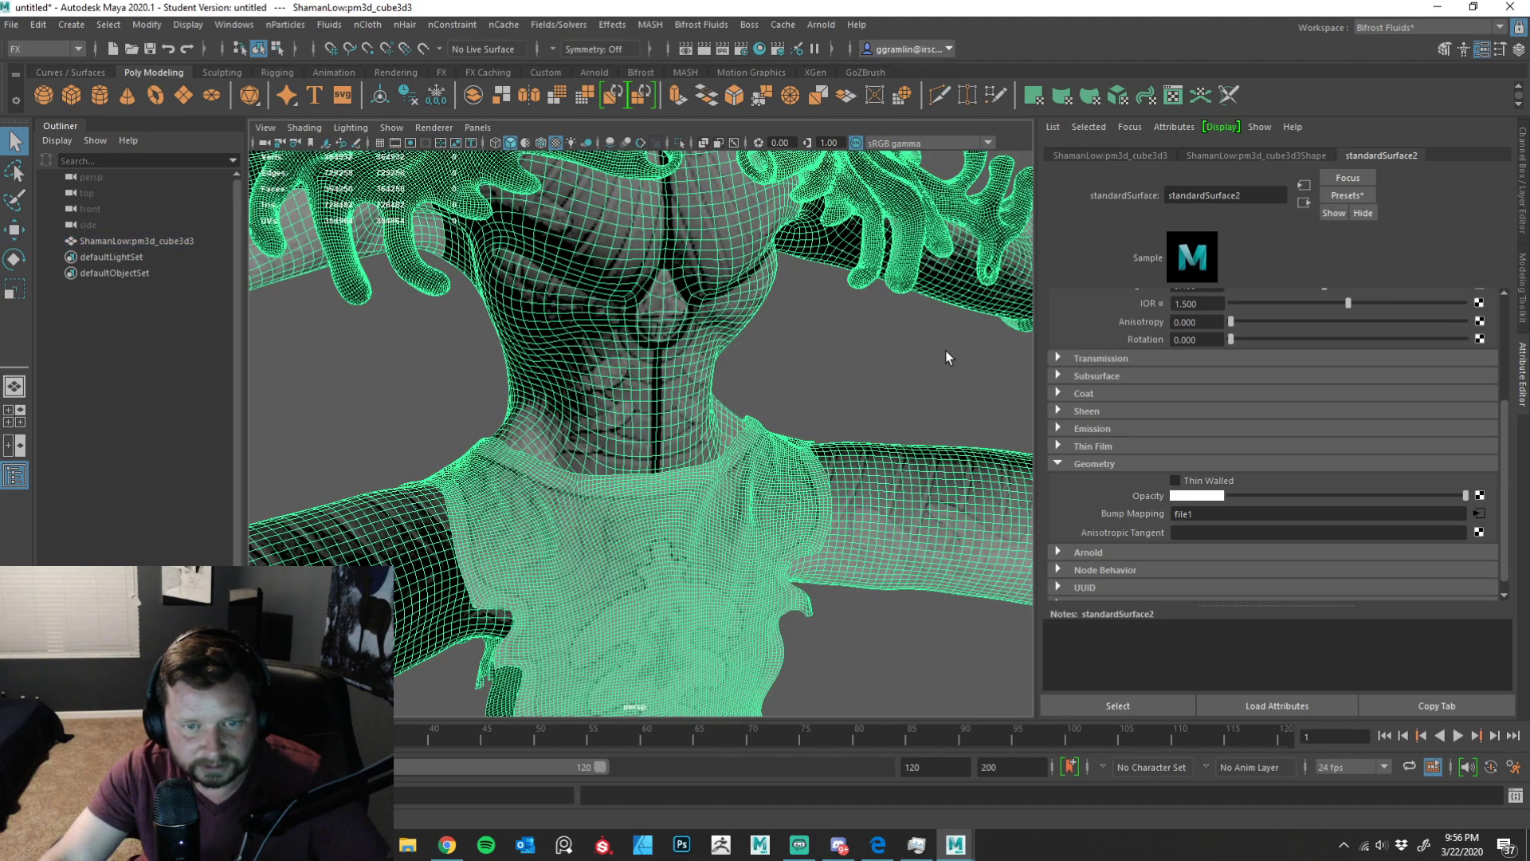
left_click(945, 349)
left_click_drag(943, 362, 984, 438, "alt")
right_click_drag(983, 437, 585, 408, "alt")
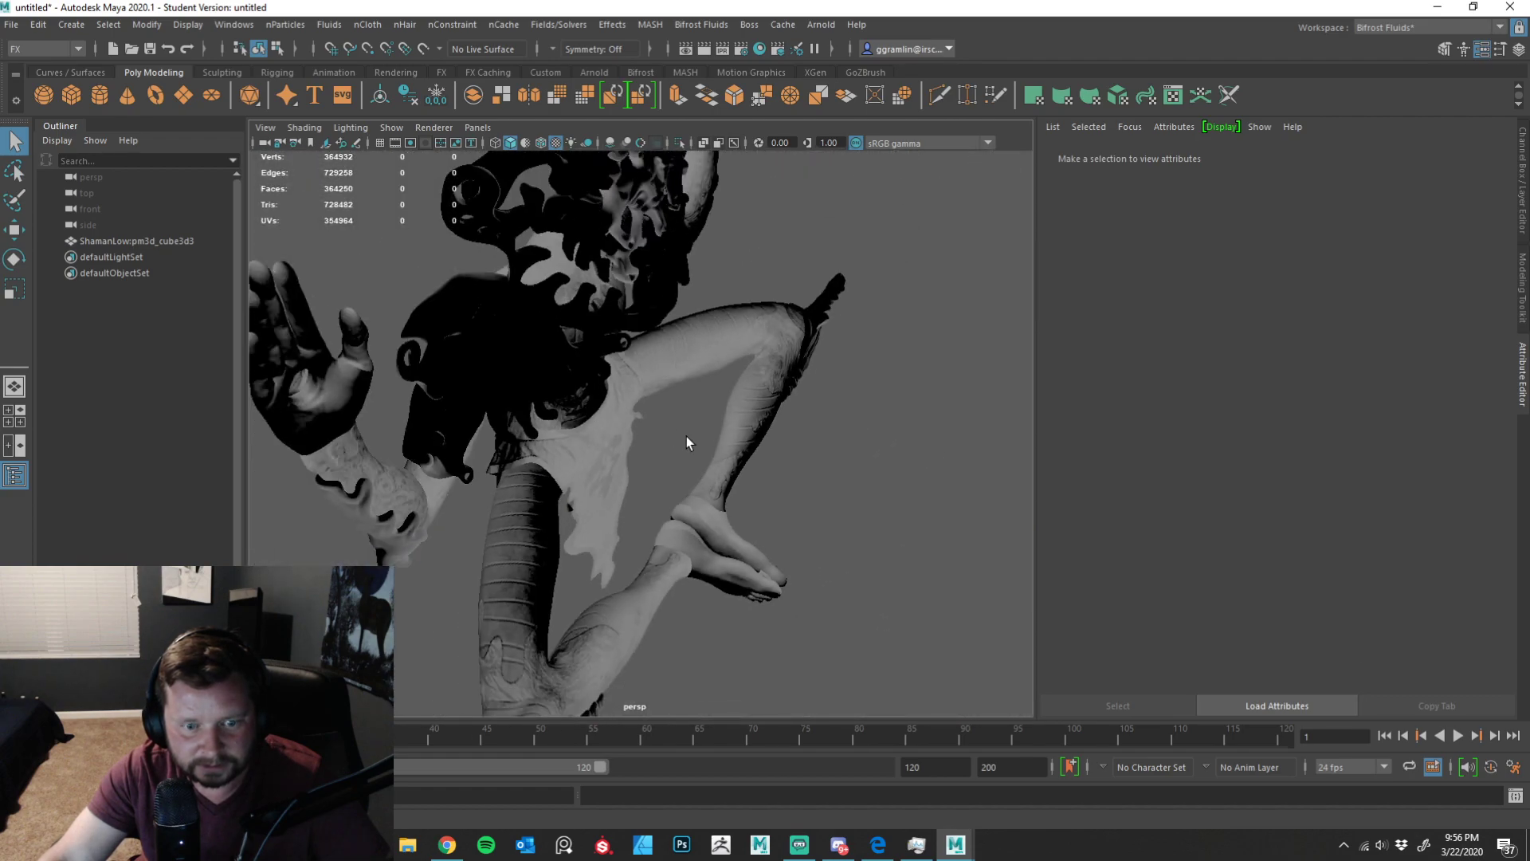
left_click(859, 512)
left_click_drag(862, 513, 883, 365, "alt")
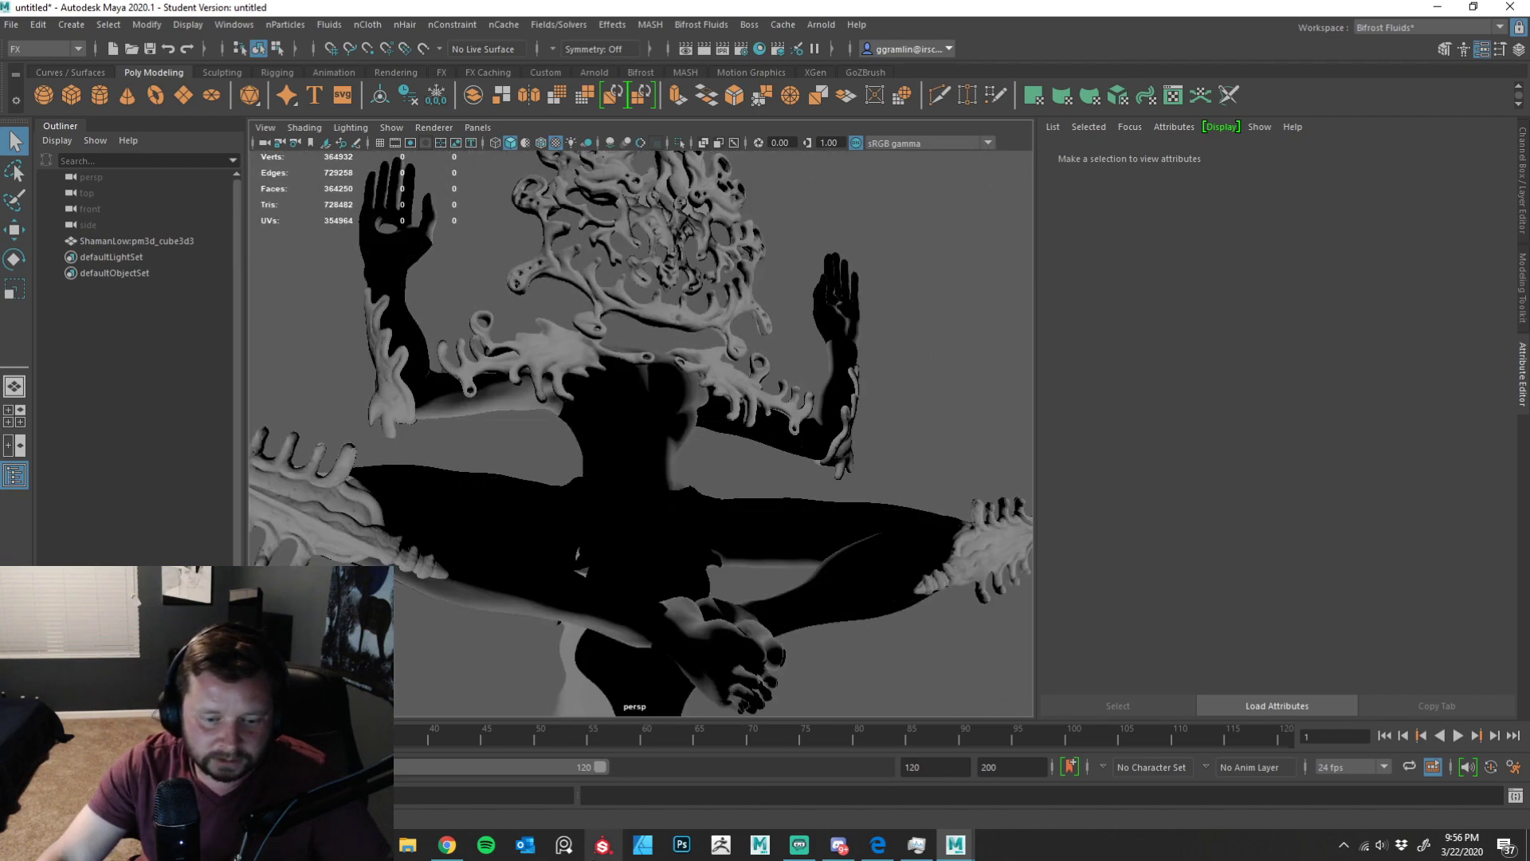
mouse_move(461, 852)
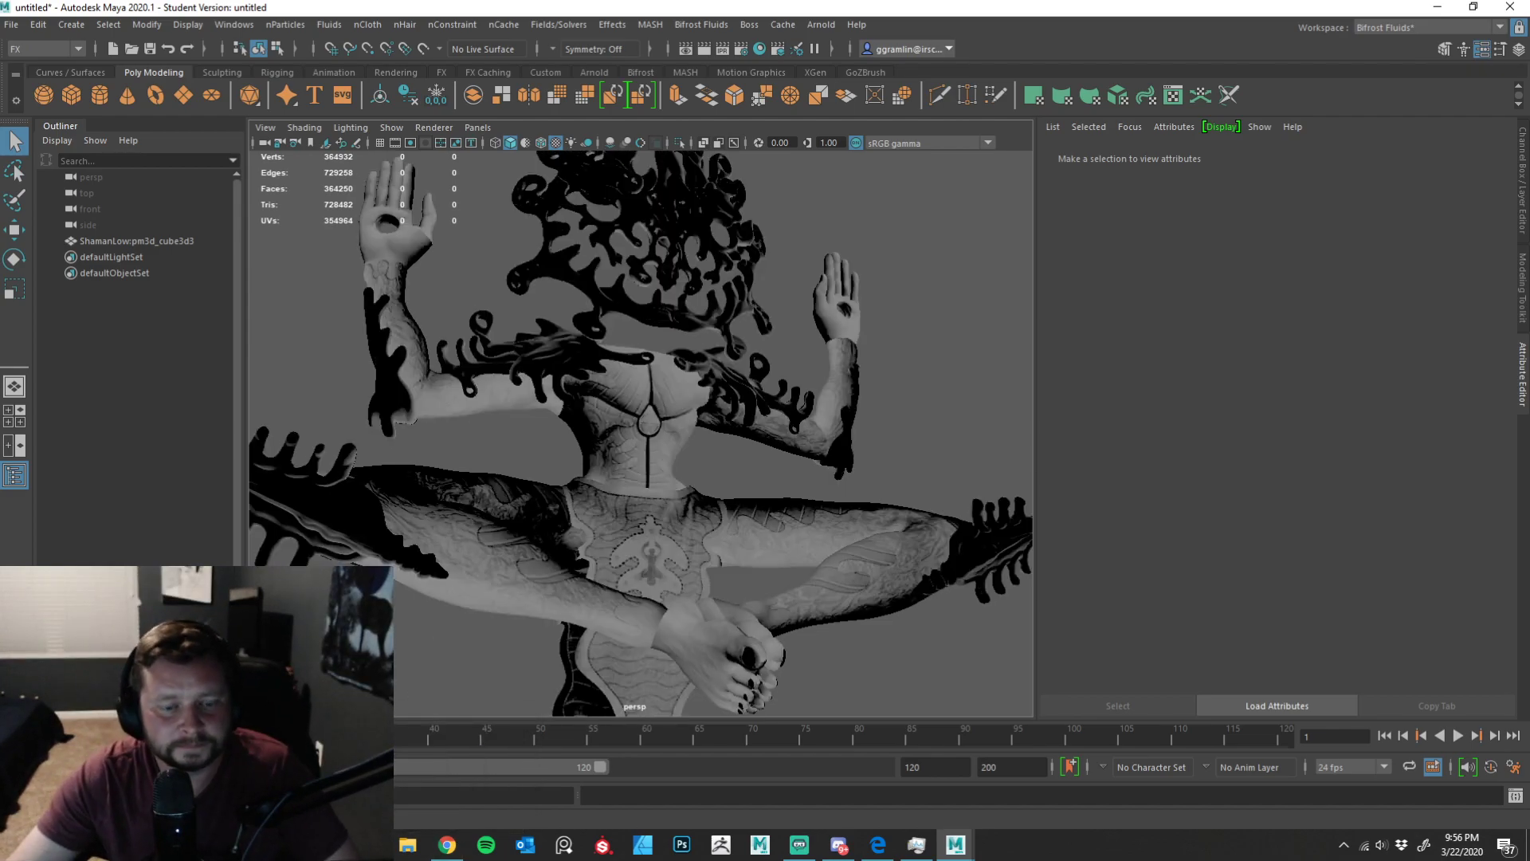
- Switch to File Explorer and open the Substance Texture folder under New Volume (D:), Studio, Current Projects, Shaman
left_click(408, 844)
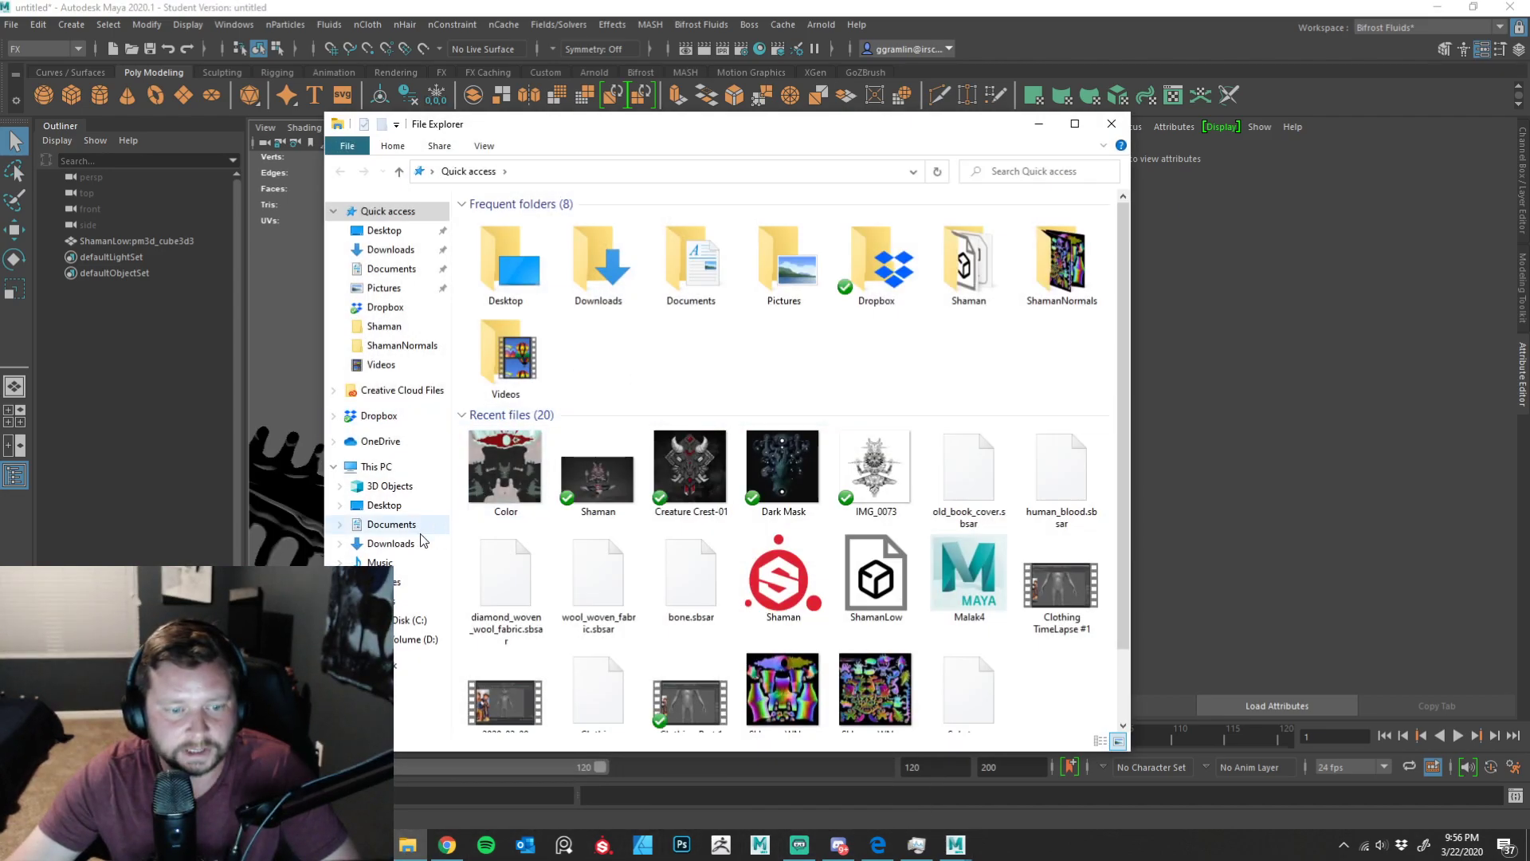
left_click(429, 638)
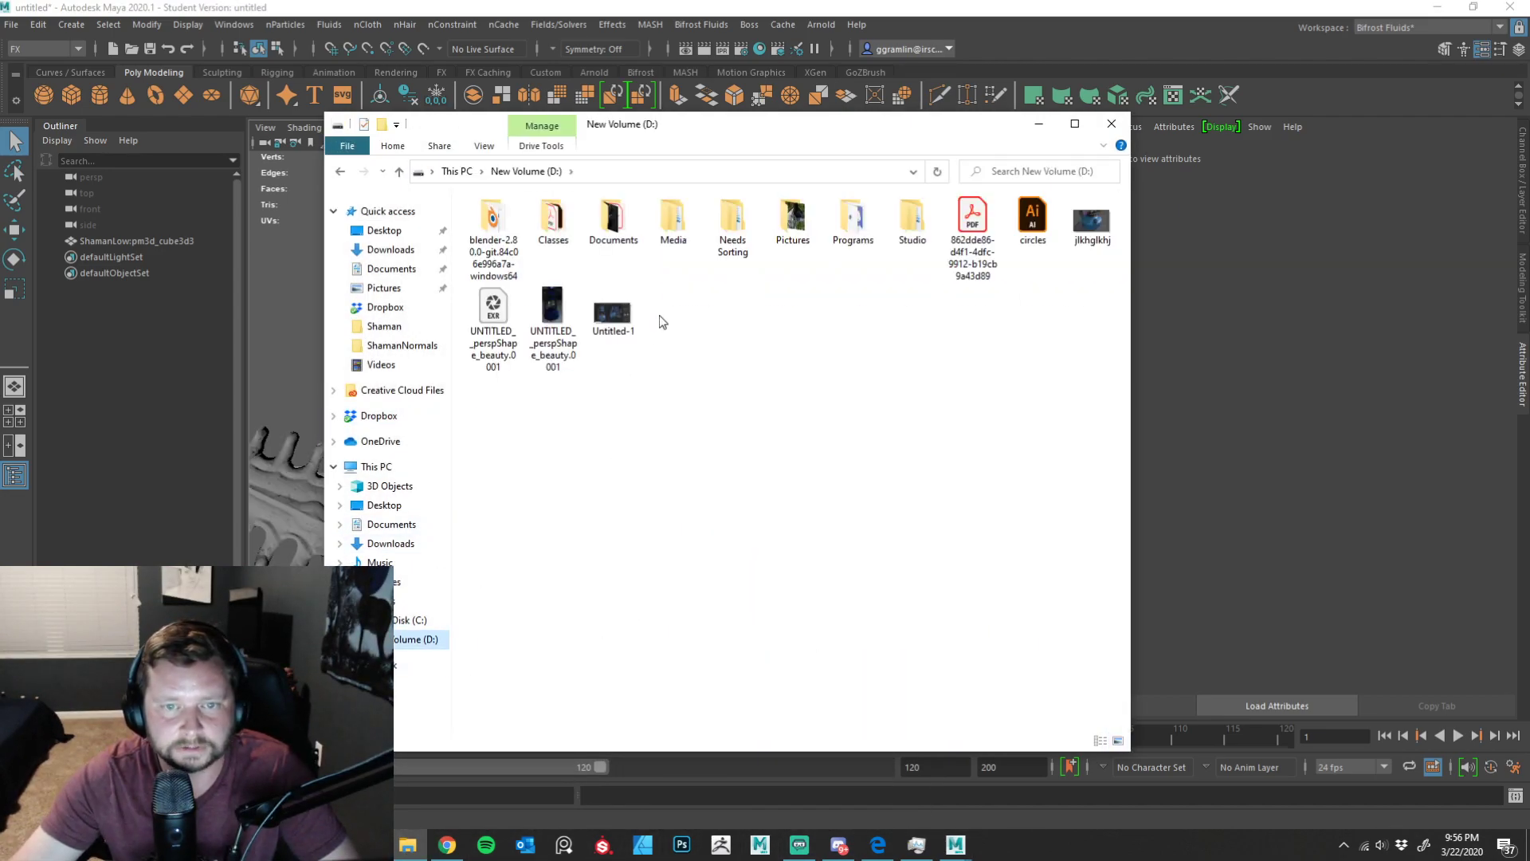
double_click(913, 221)
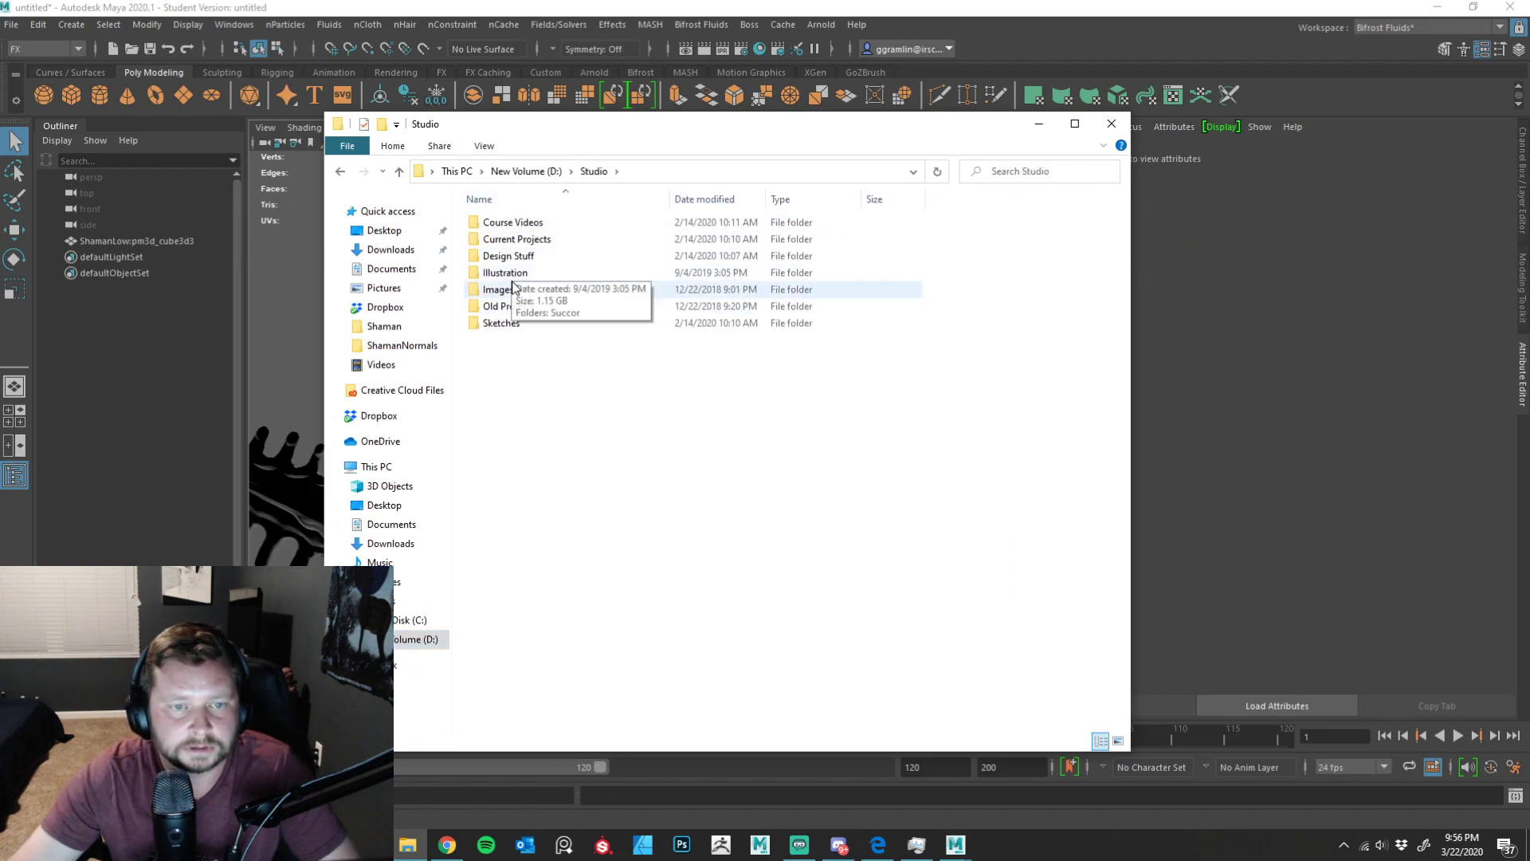
double_click(519, 239)
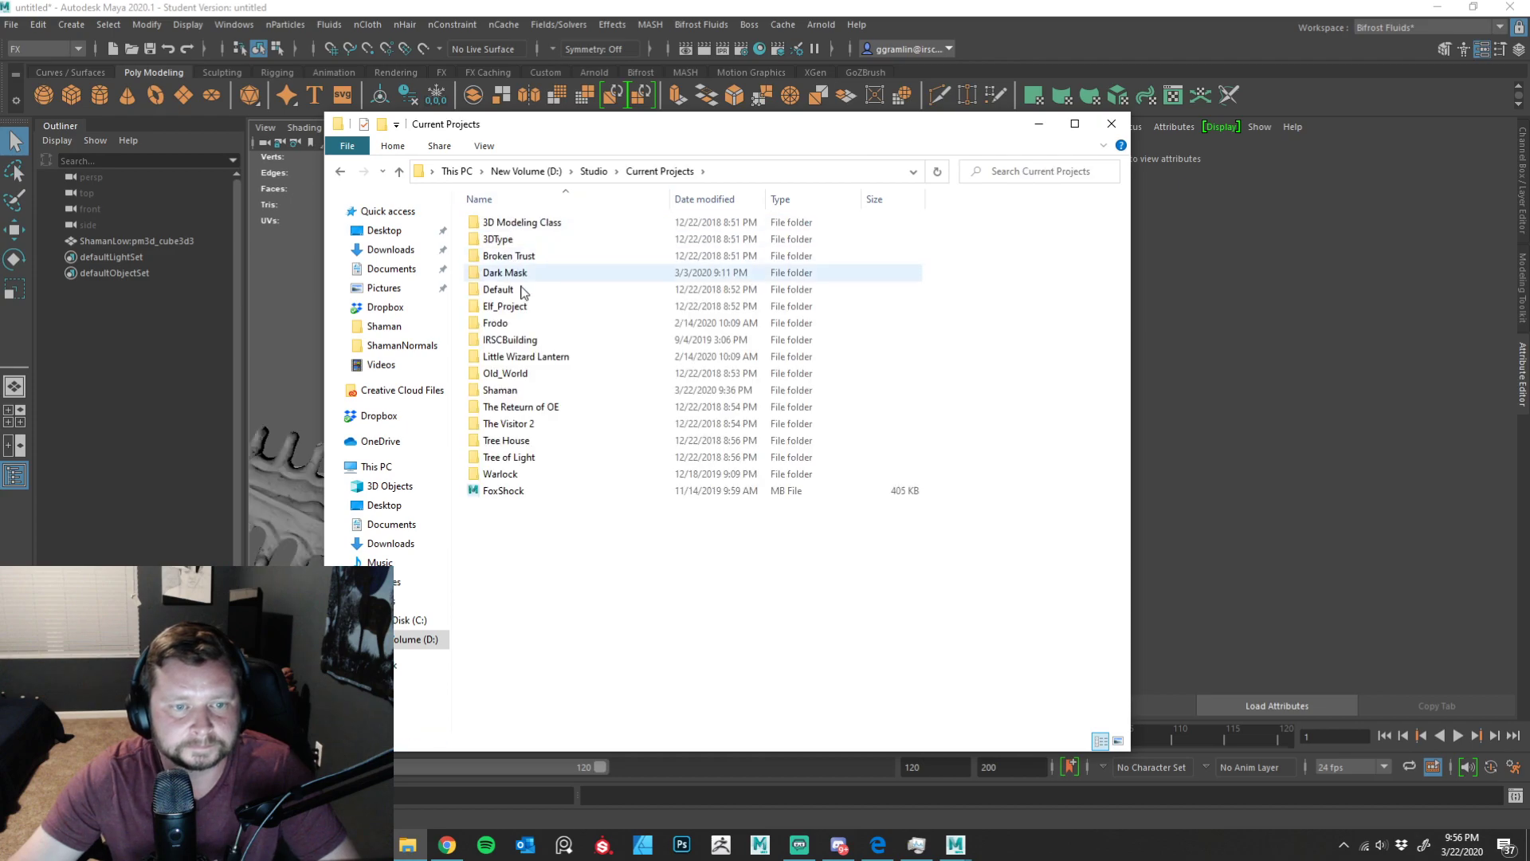
double_click(526, 391)
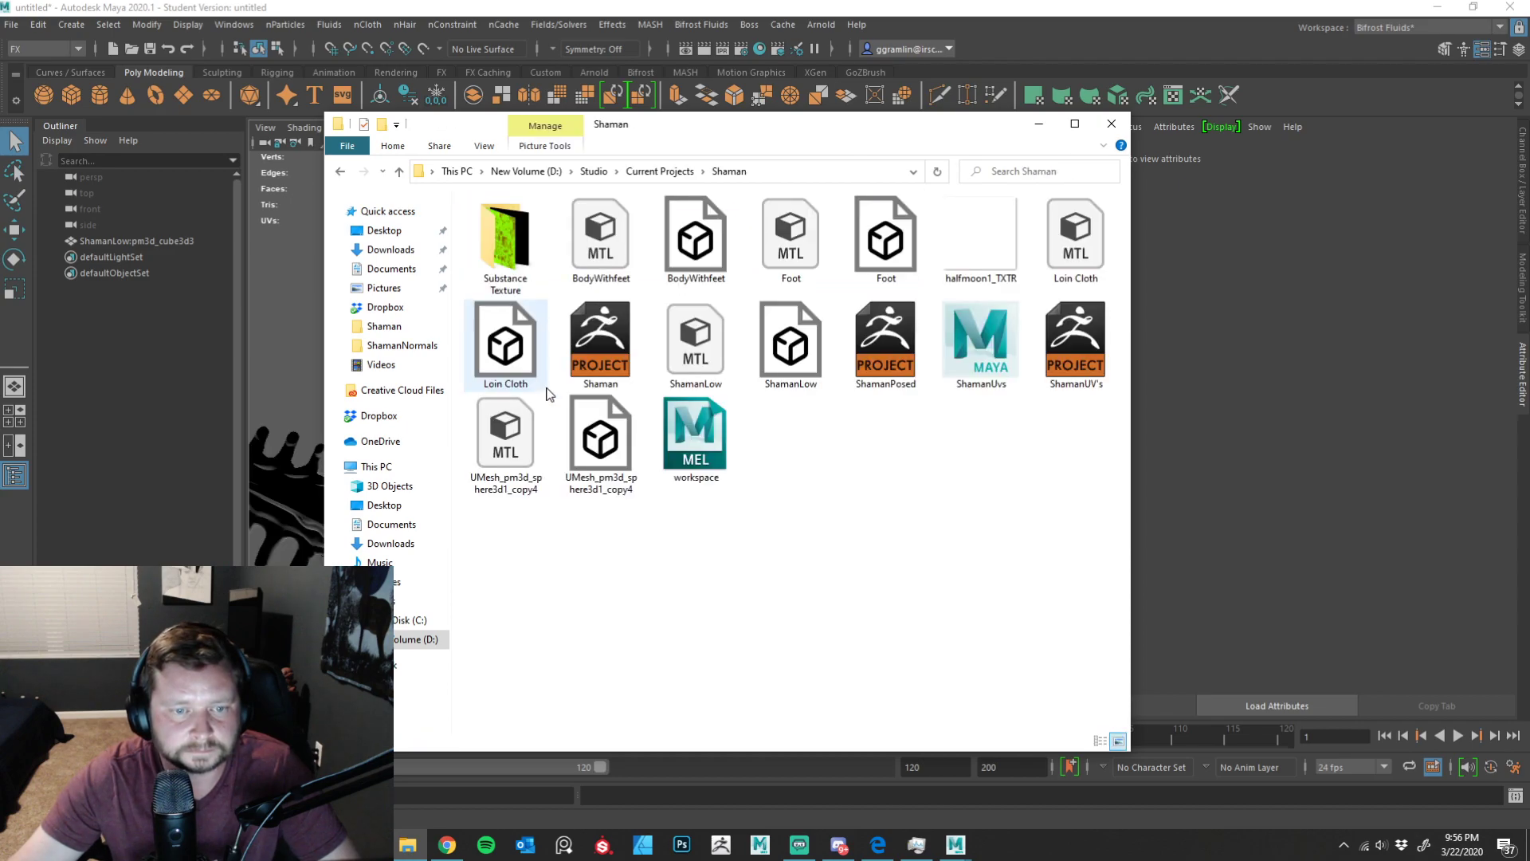
double_click(527, 274)
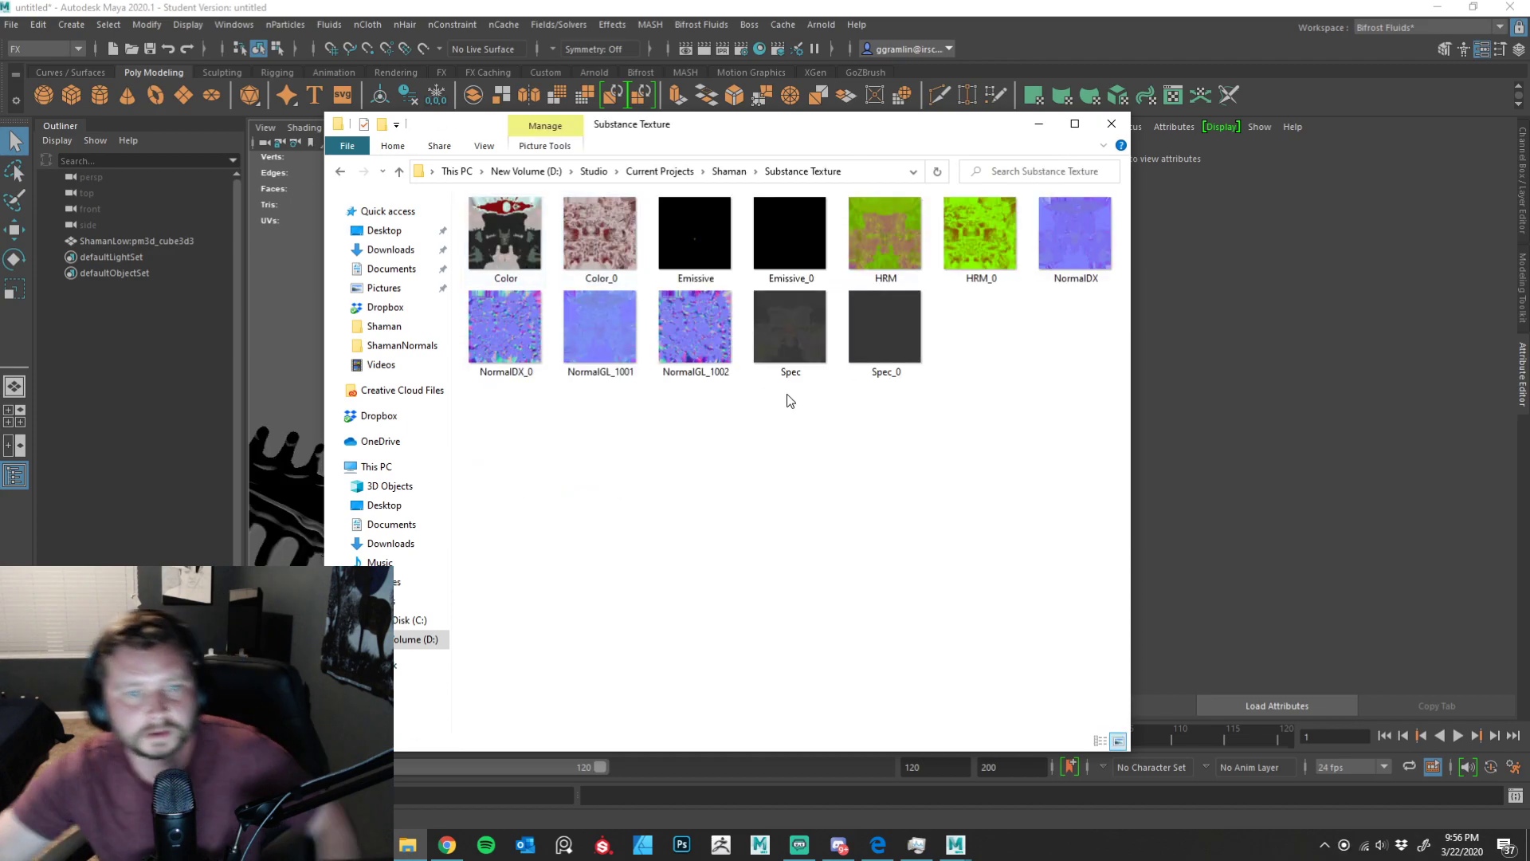
- Rename the Color texture file as Color_1001
left_click(505, 280)
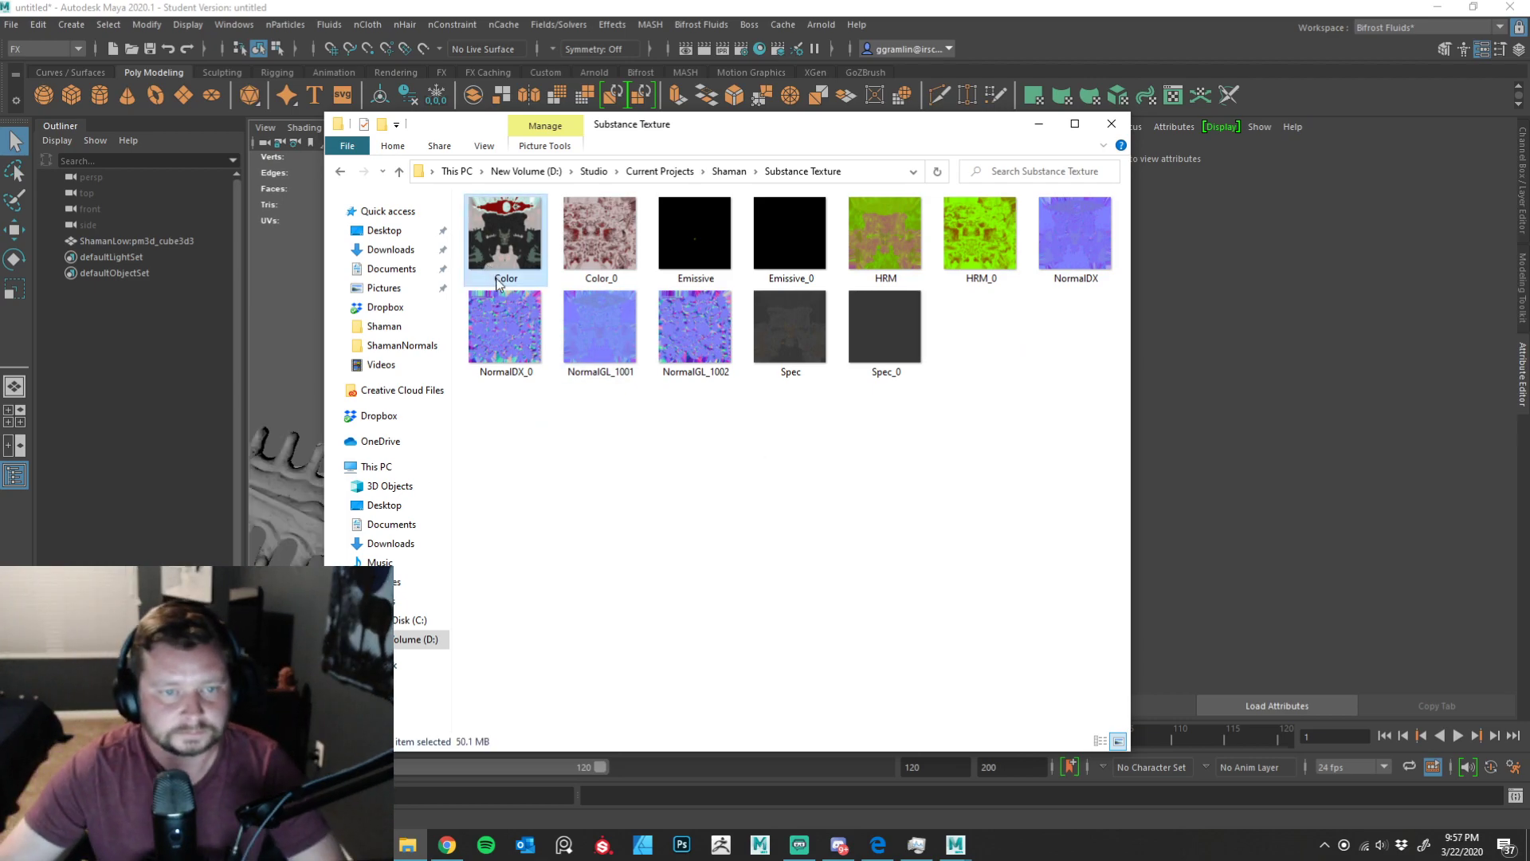
left_click(503, 279)
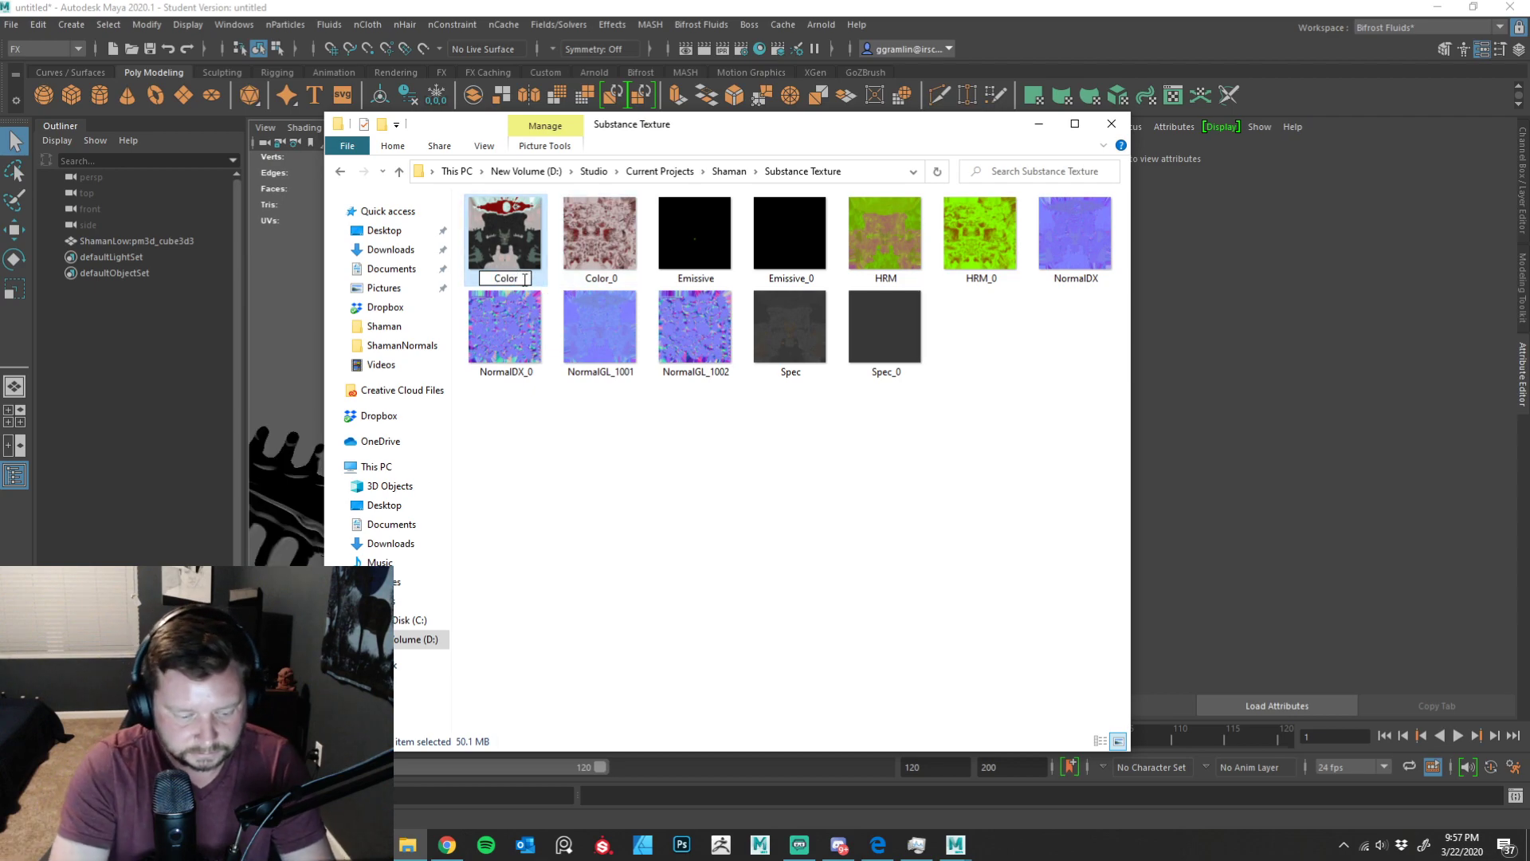
type("_1001")
key("Return")
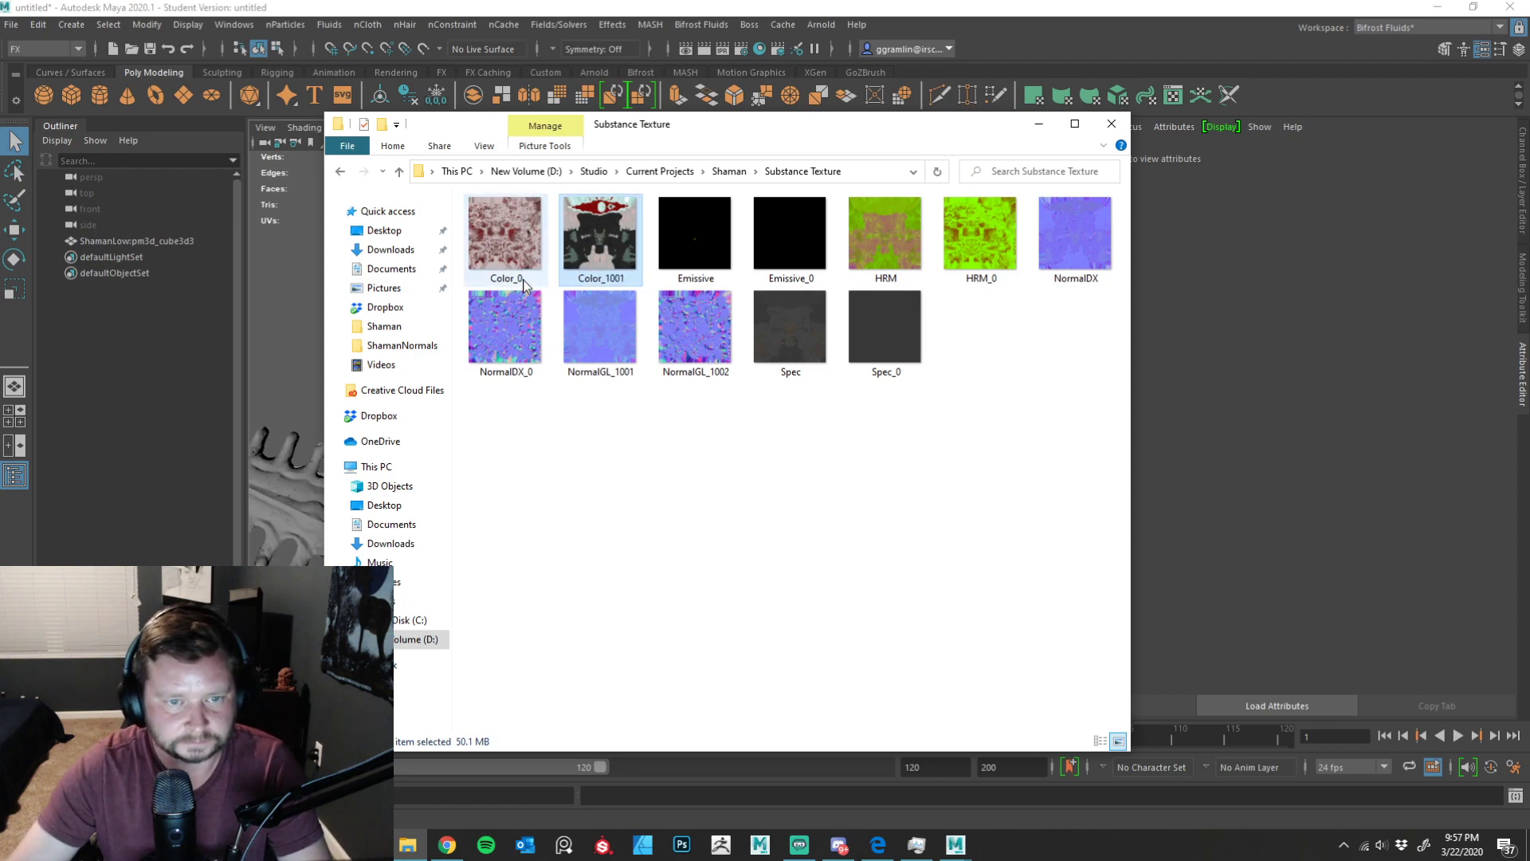
- Rename the Color_0 texture file as Color_1002
left_click(510, 283)
left_click(510, 279)
left_click(534, 278)
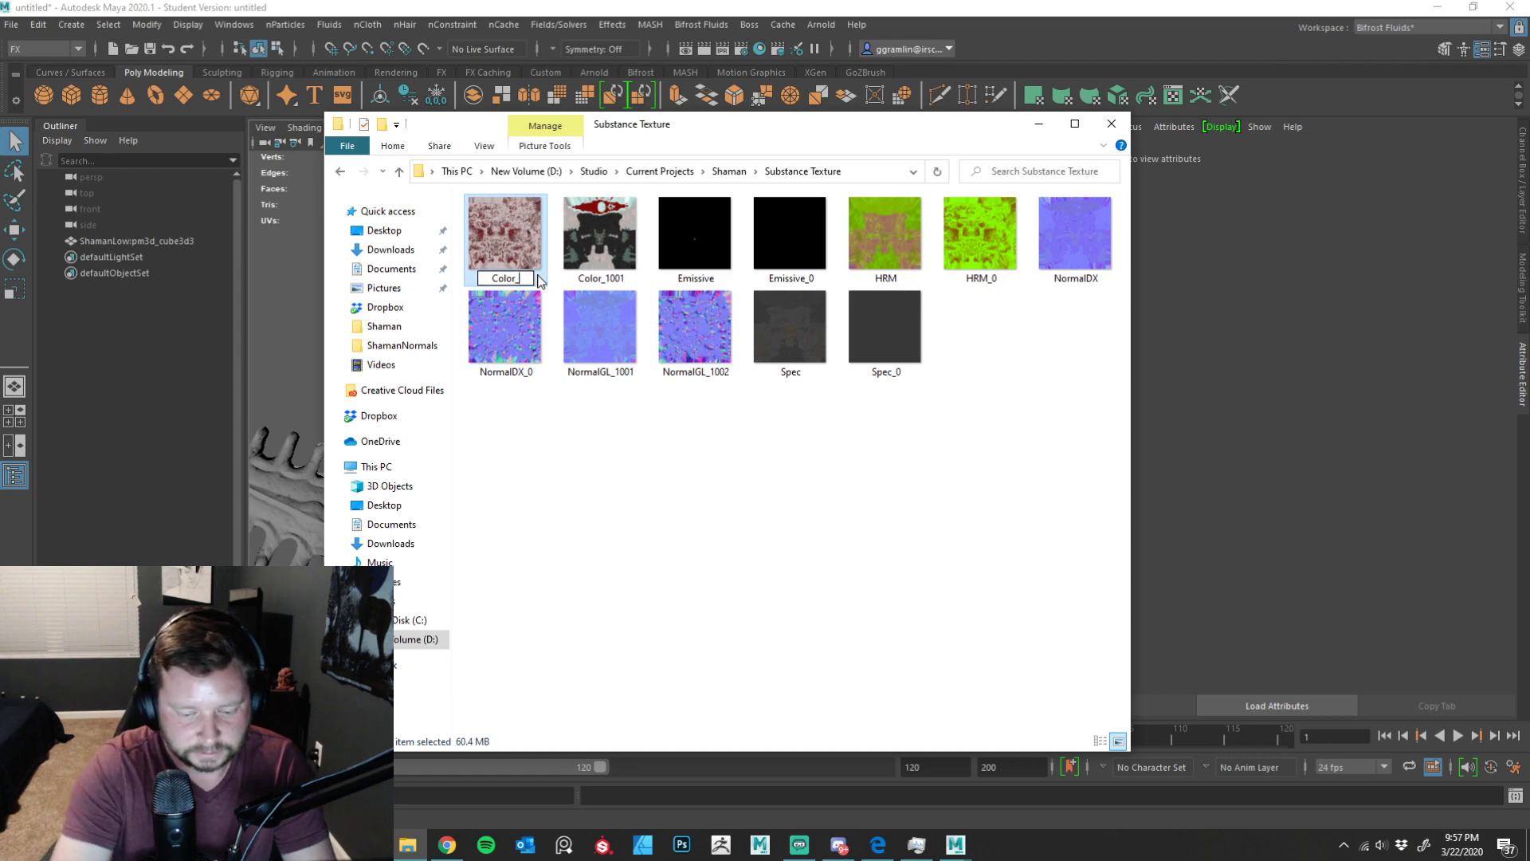
type("100")
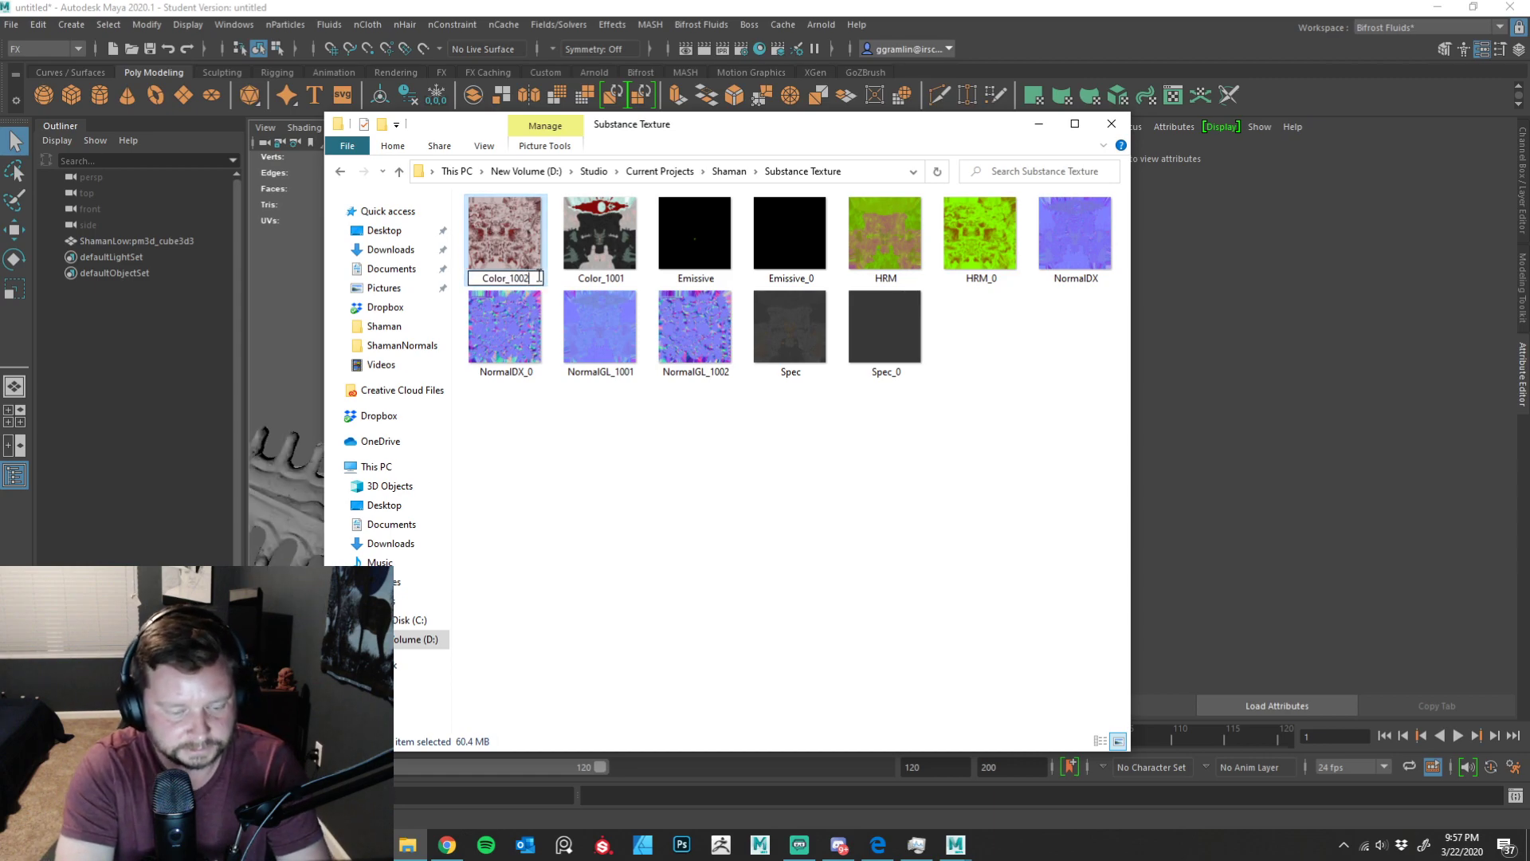
type("2")
key("Return")
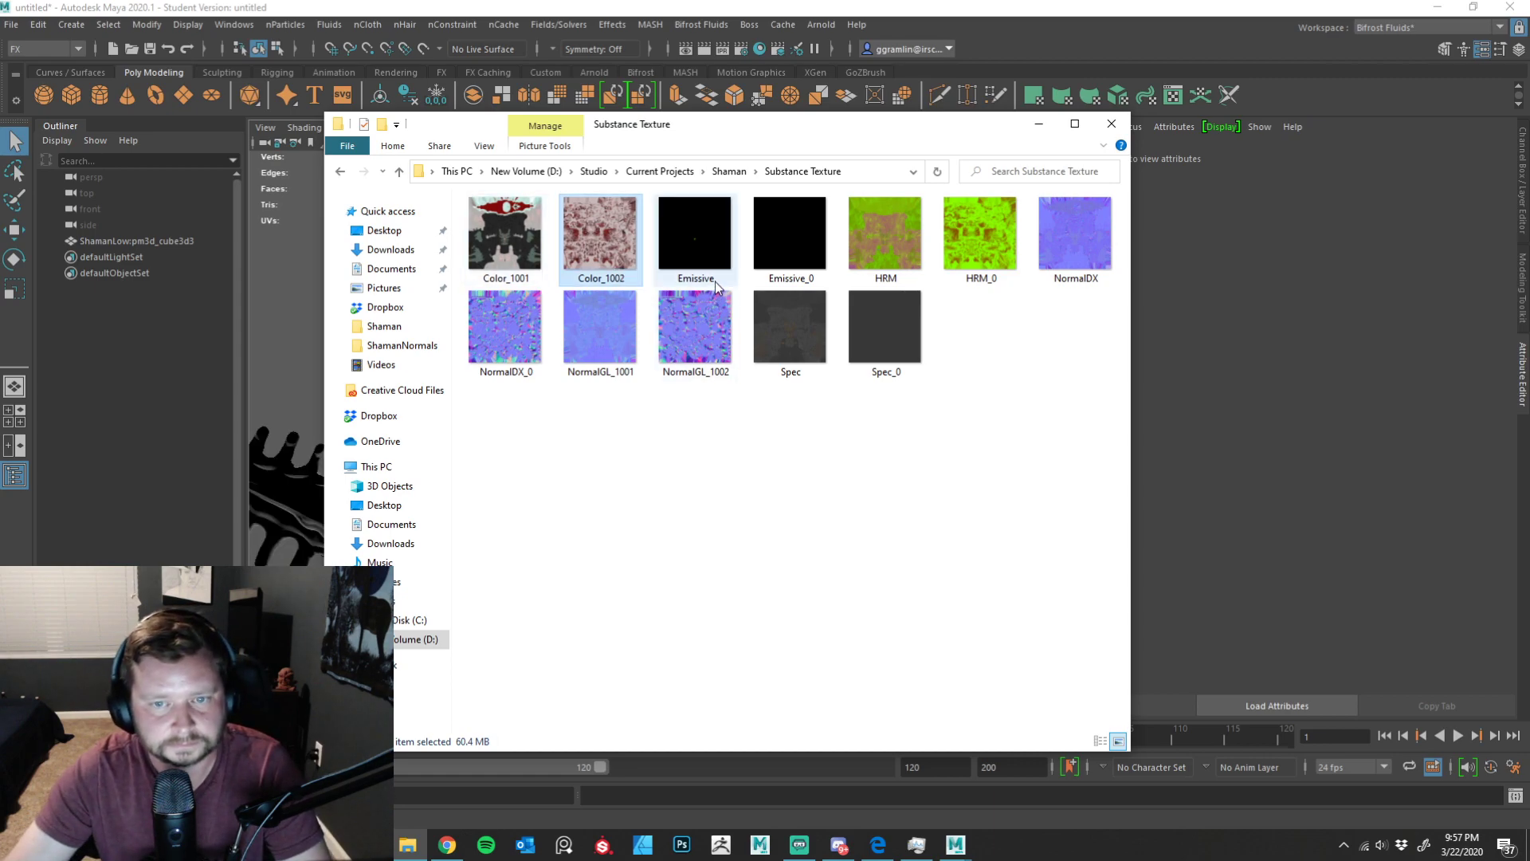
- Rename the Emissive texture file as Emissive_1001
left_click(717, 281)
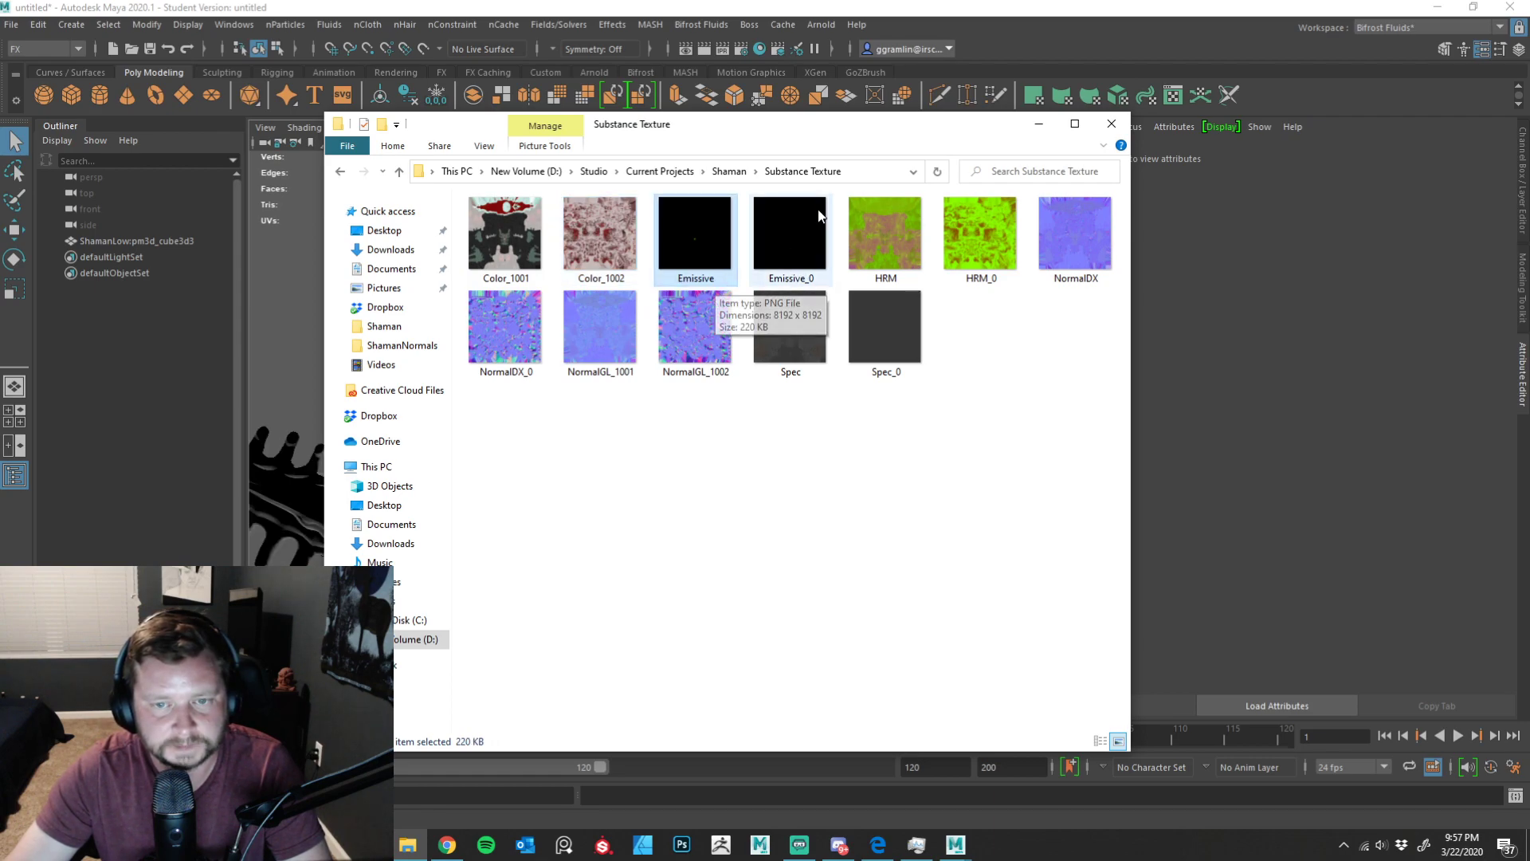
left_click(693, 279)
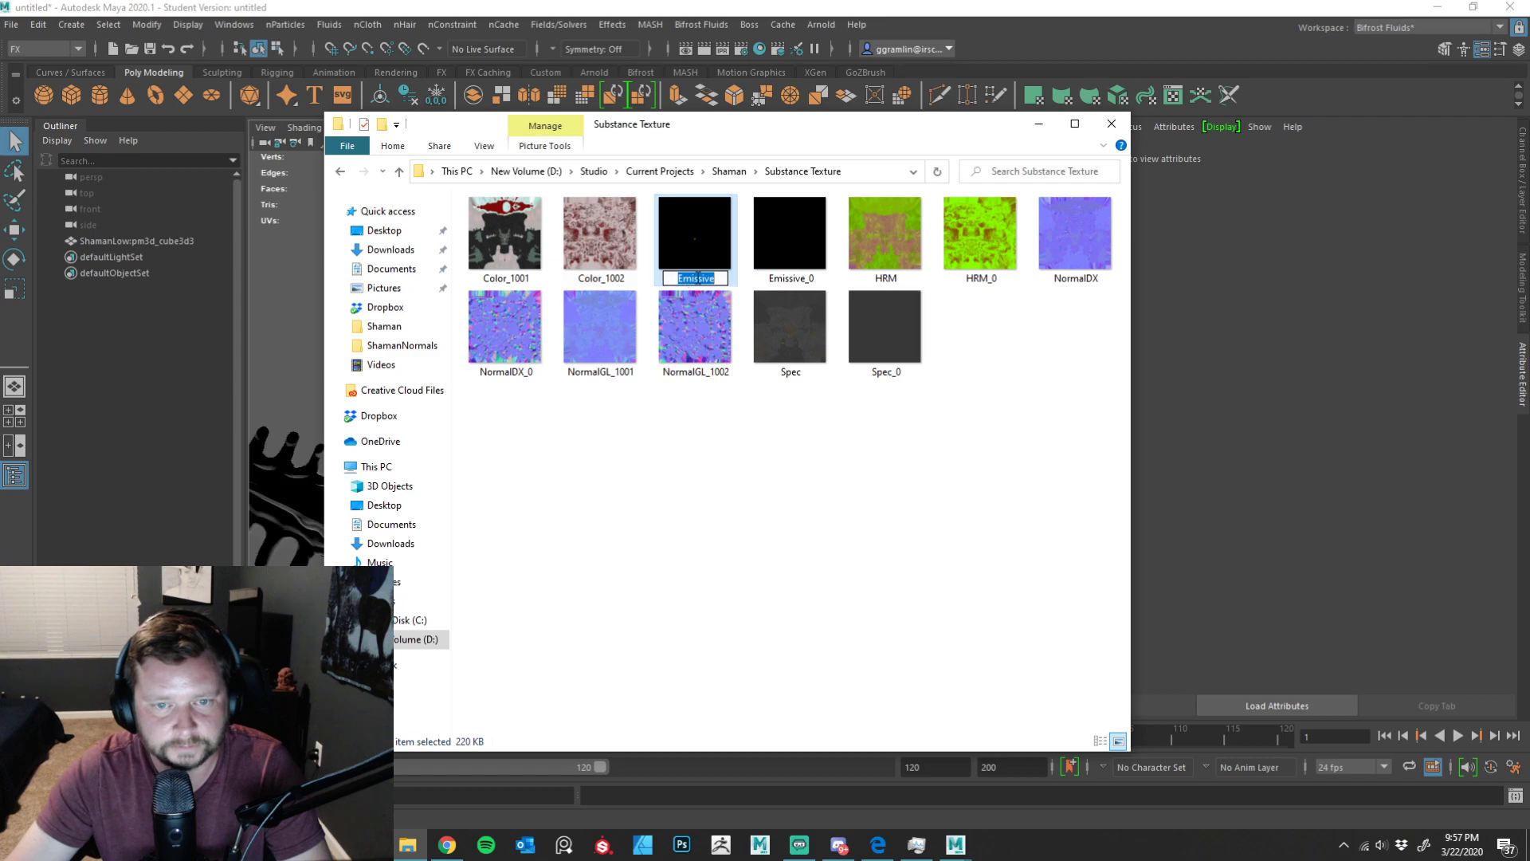
type("_")
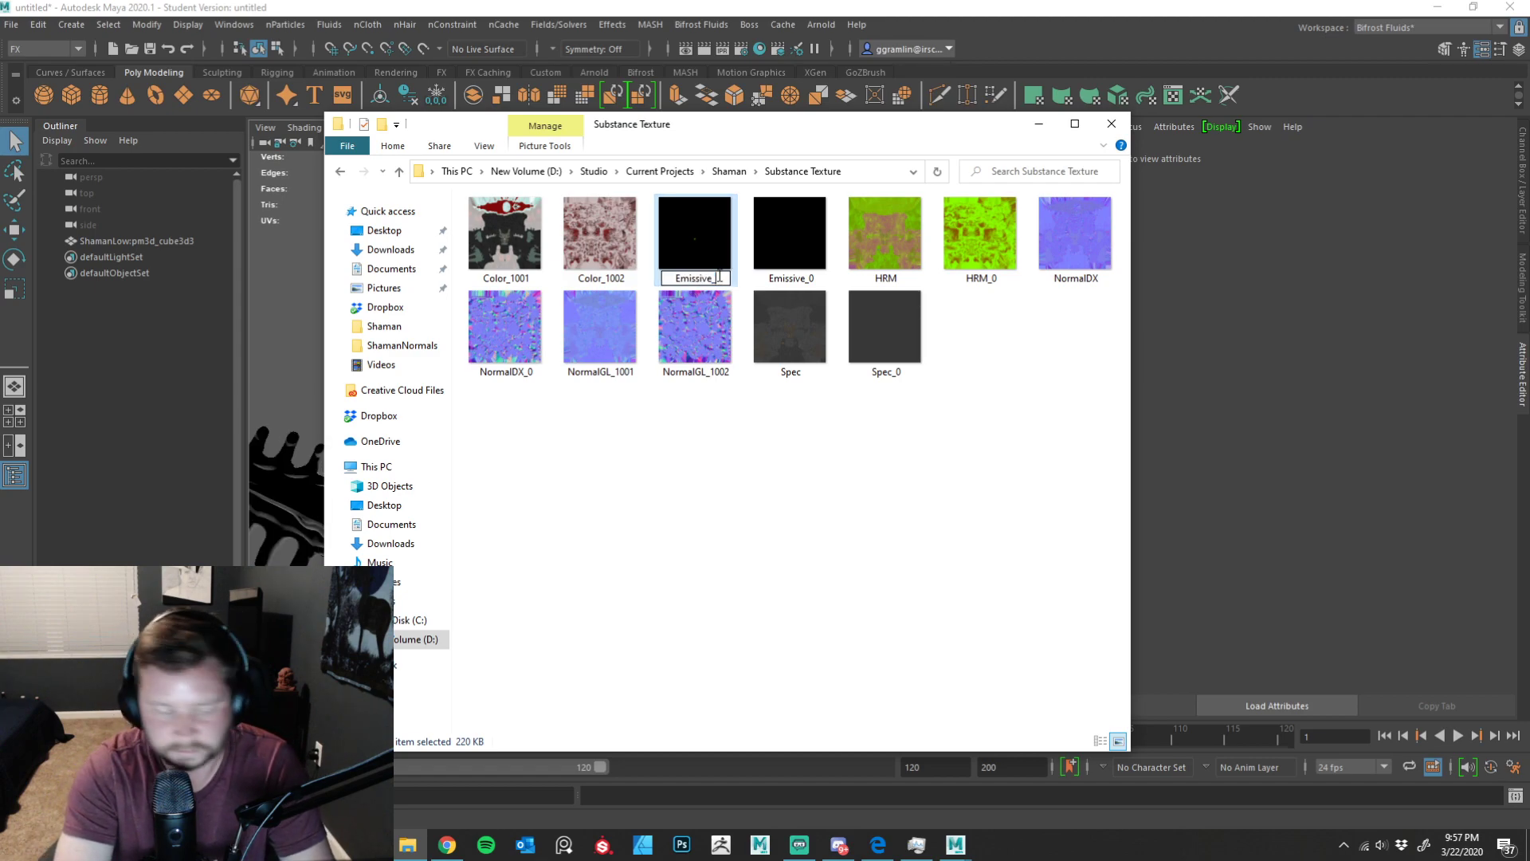
type("2001")
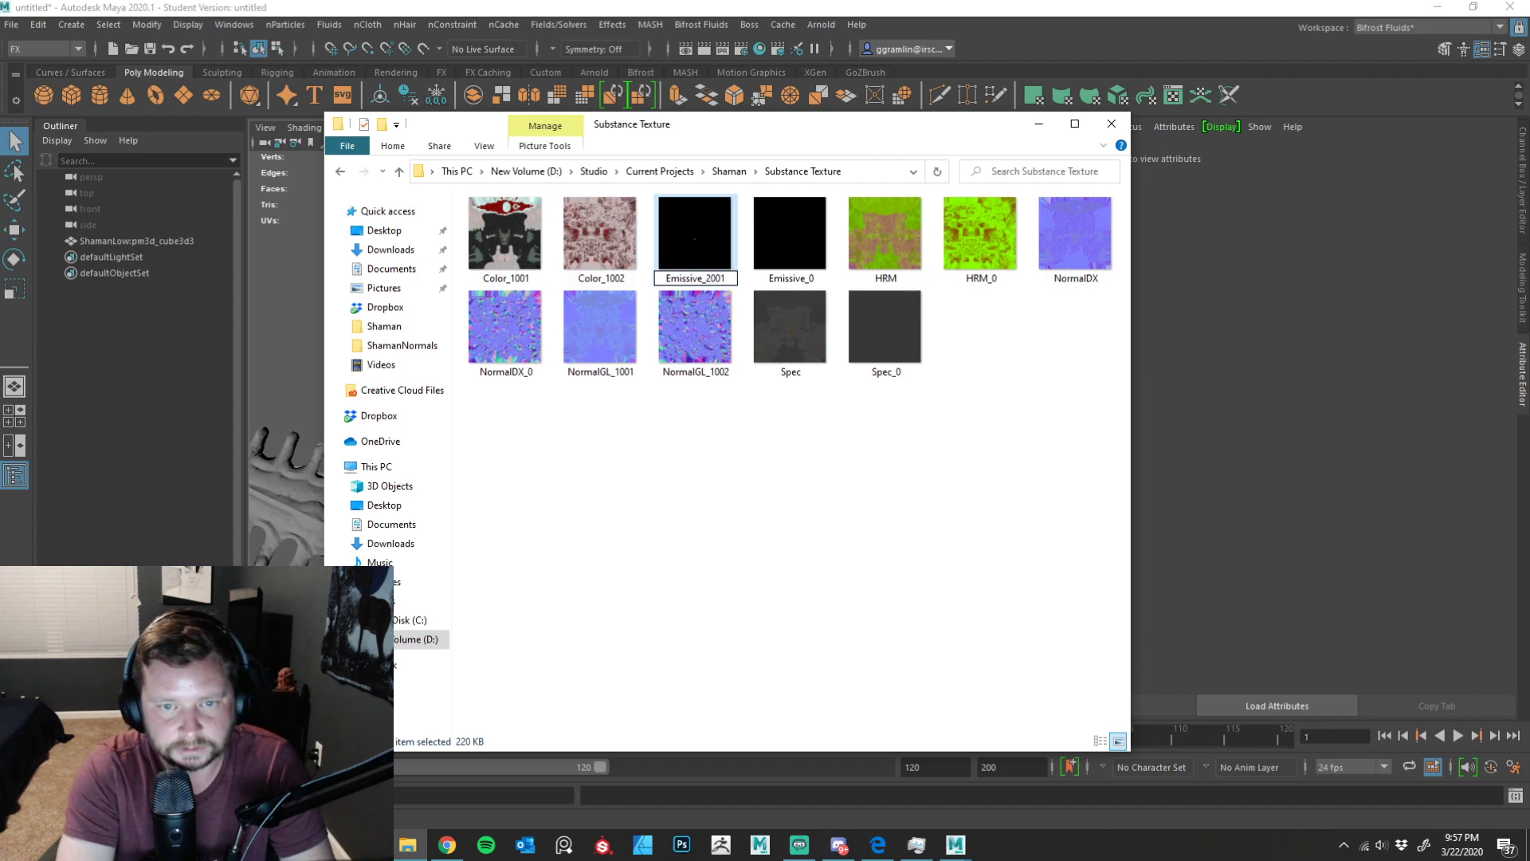
key("BackSpace")
key("BackSpace")
type("001")
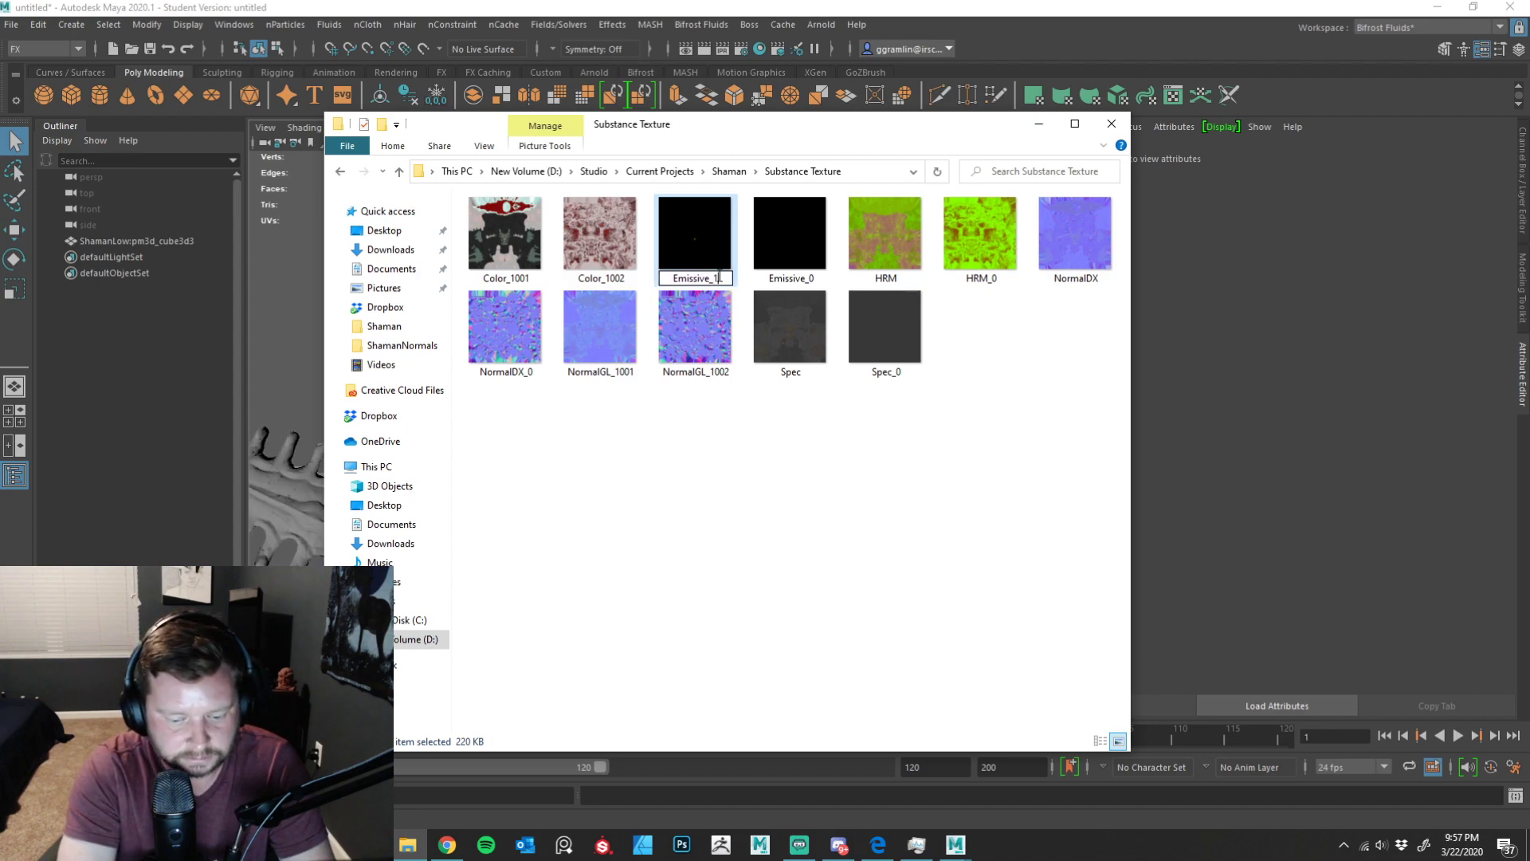
key("Return")
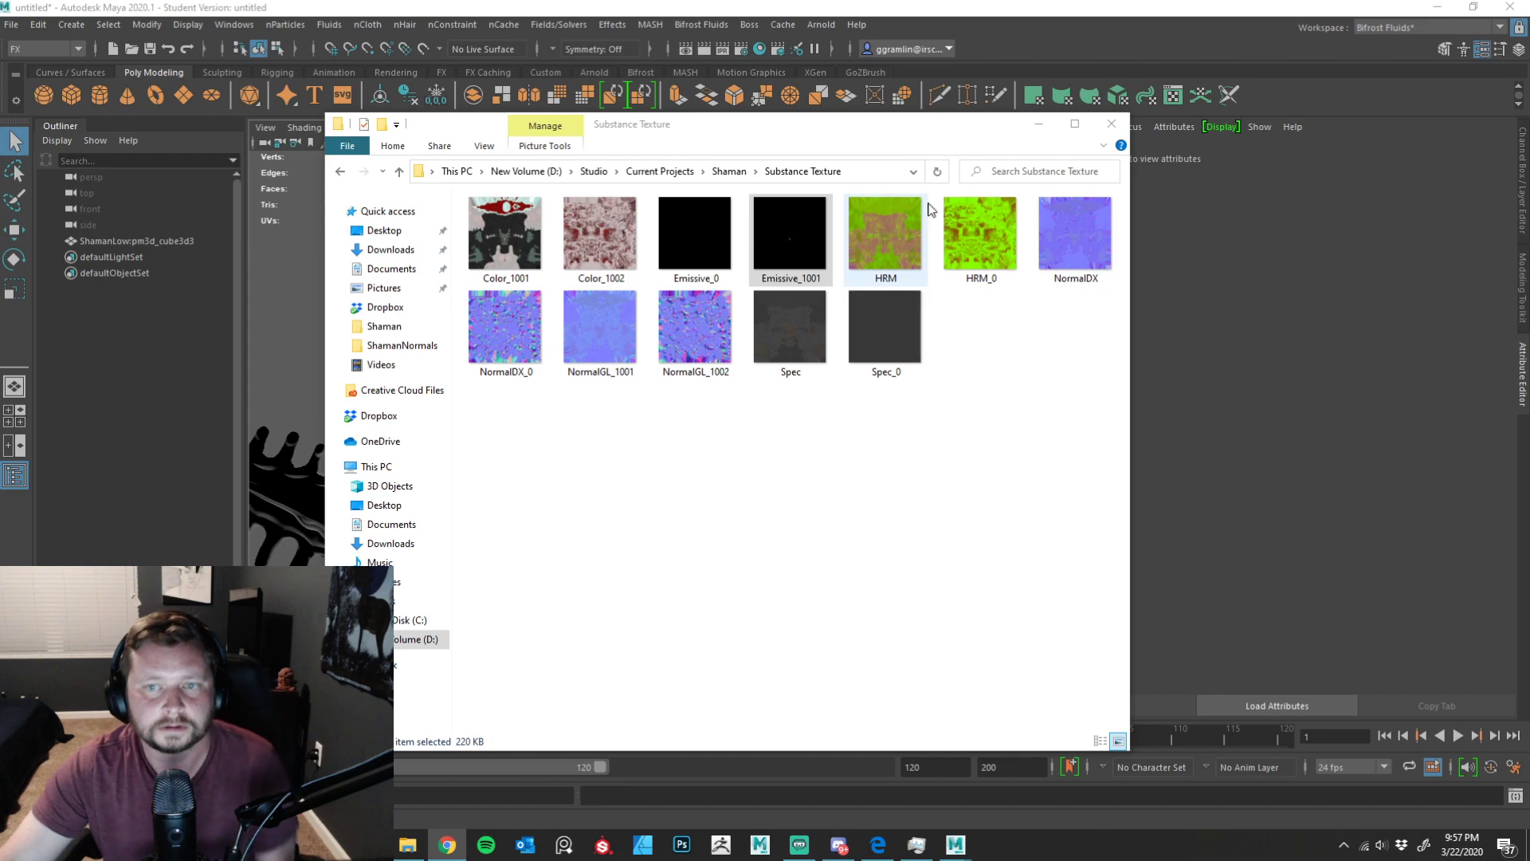
- Minimize File Explorer and add an Arnold physical sky to light the Shaman scene in Maya
left_click(1030, 129)
left_click_drag(861, 470, 653, 466, "alt")
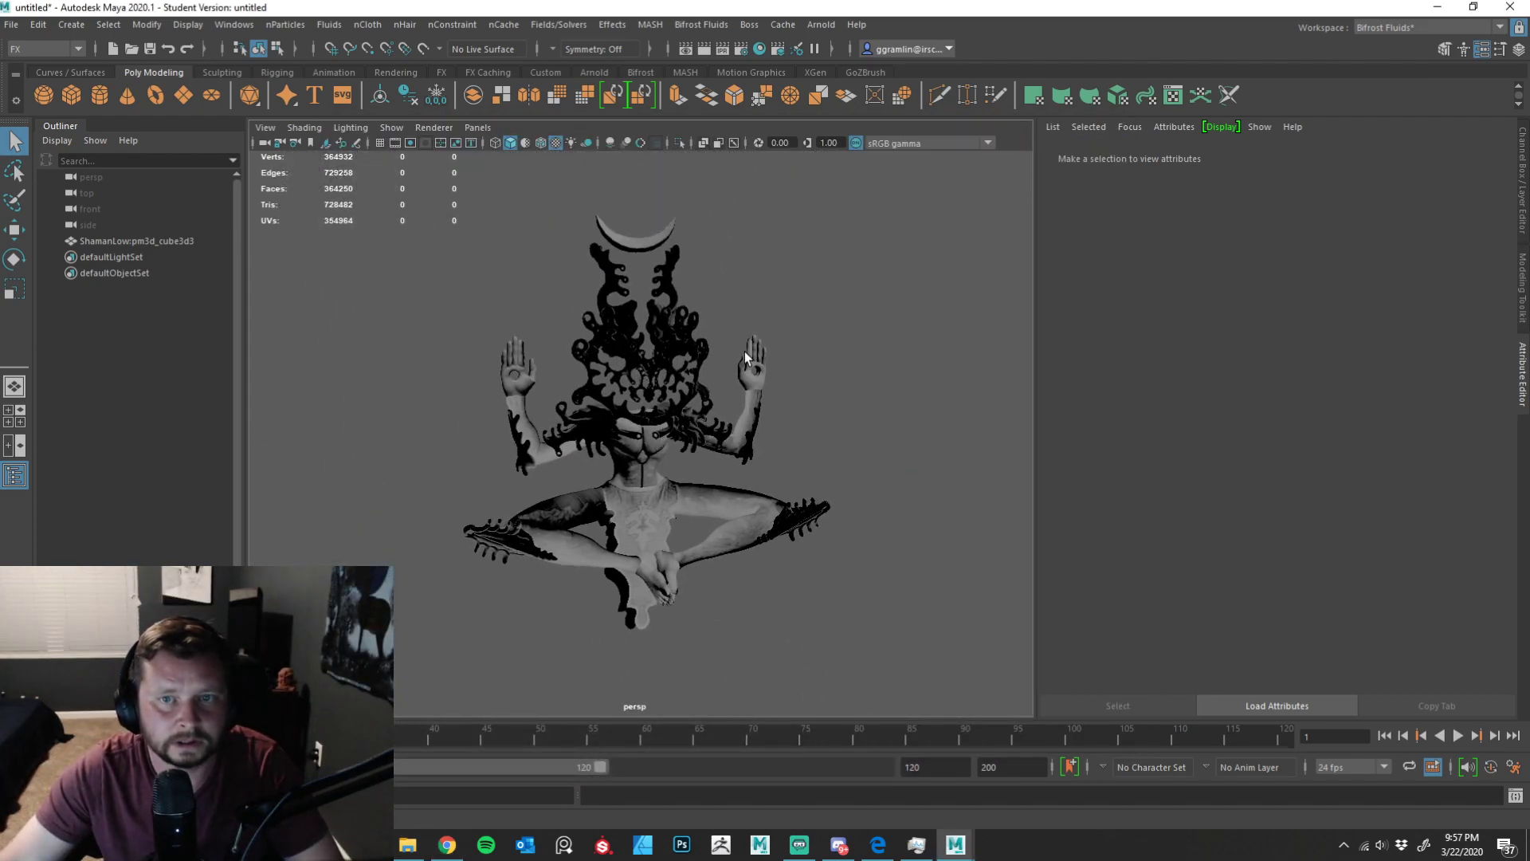
left_click(593, 72)
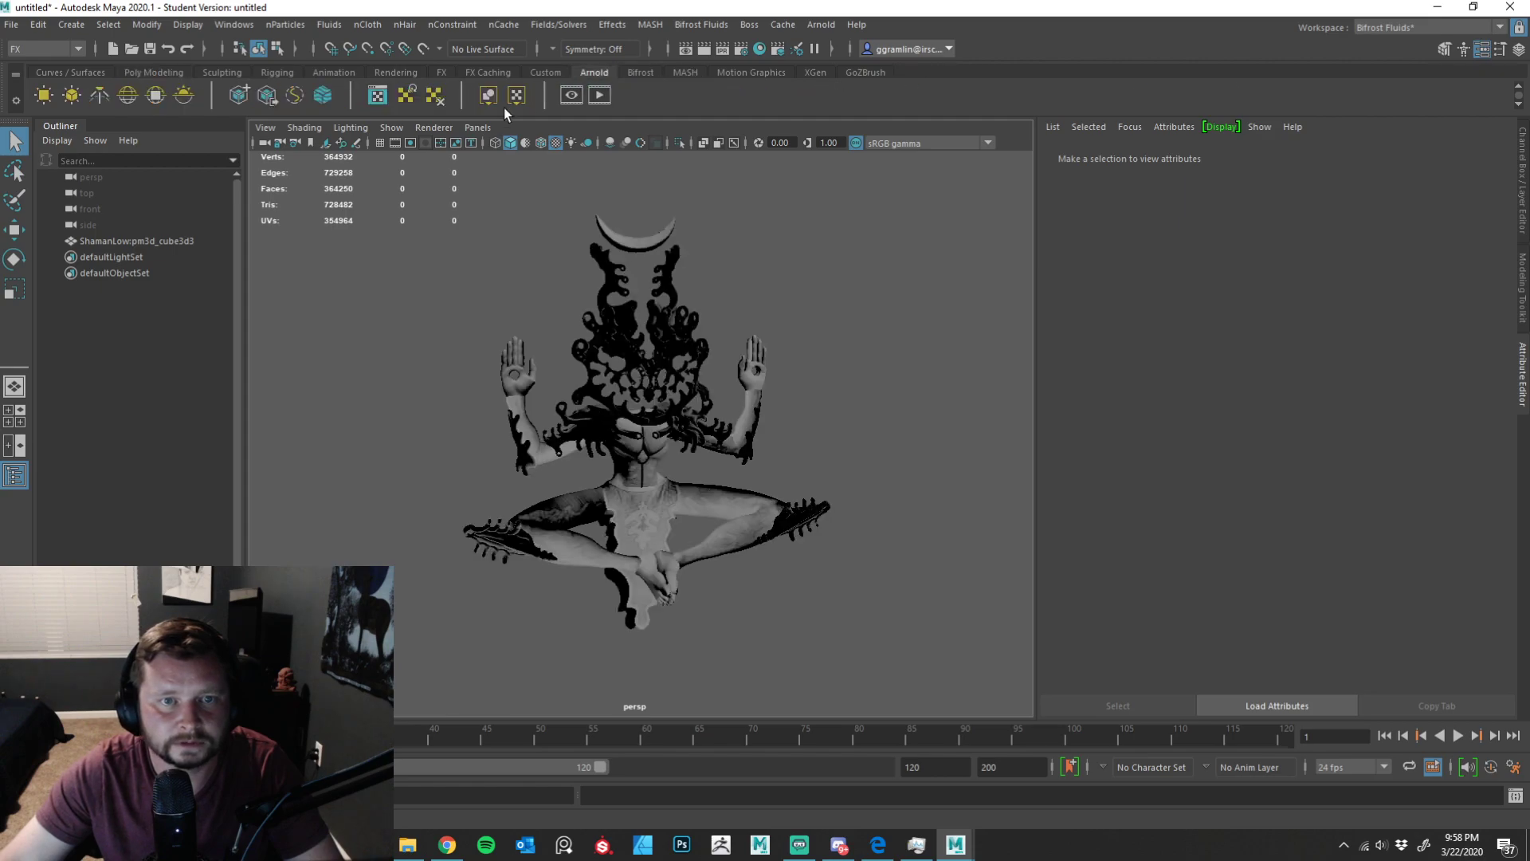
left_click(71, 96)
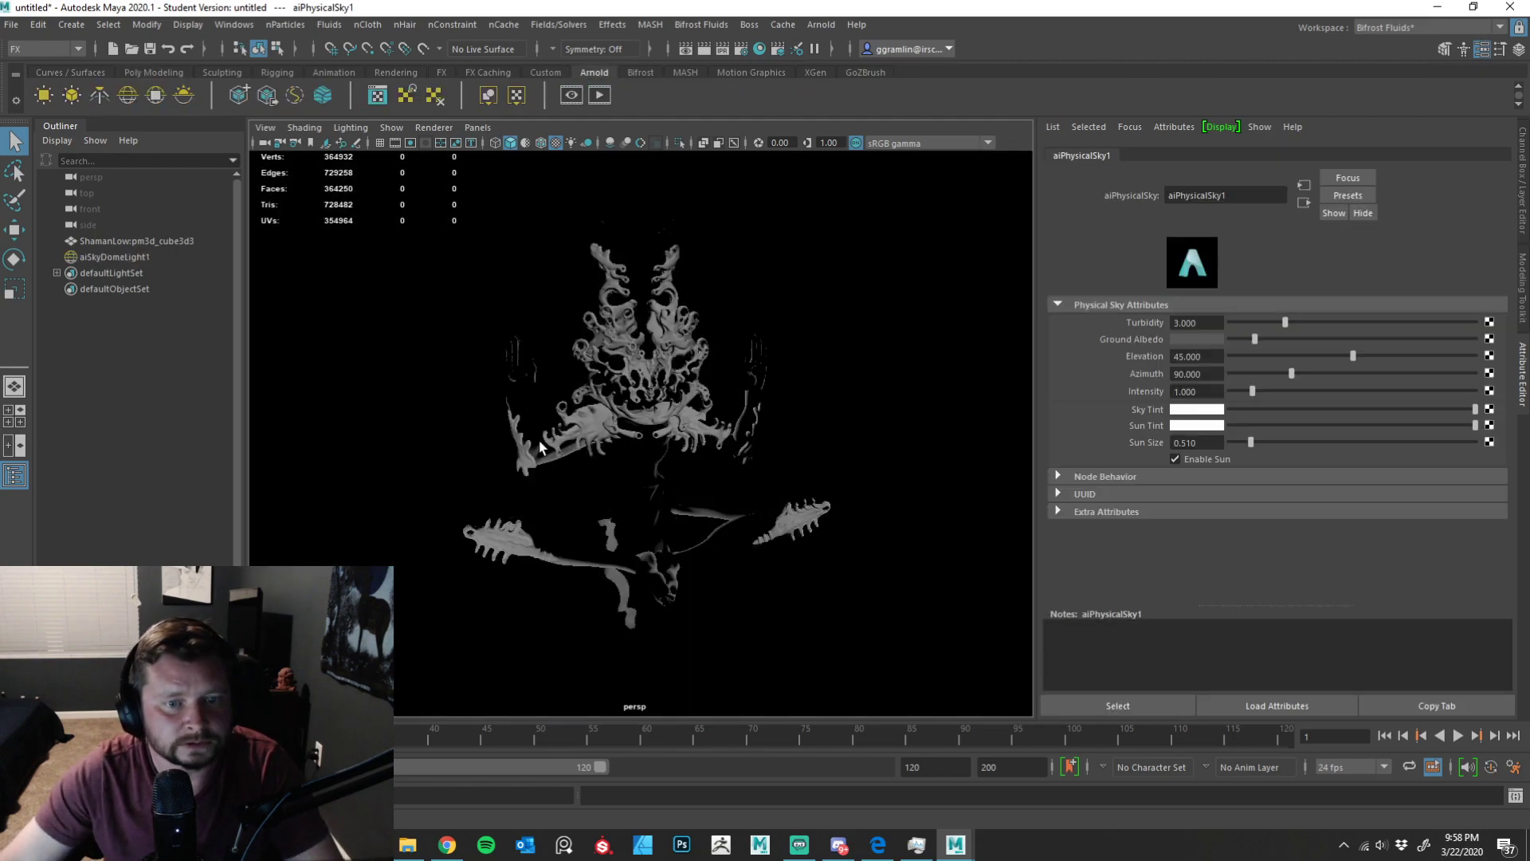
- Render the Shaman from a front view in Arnold RenderView, check the result, and close the render window
mouse_move(539, 446)
right_mouse_down("alt")
mouse_move(712, 445)
mouse_move(658, 436)
right_mouse_up("alt")
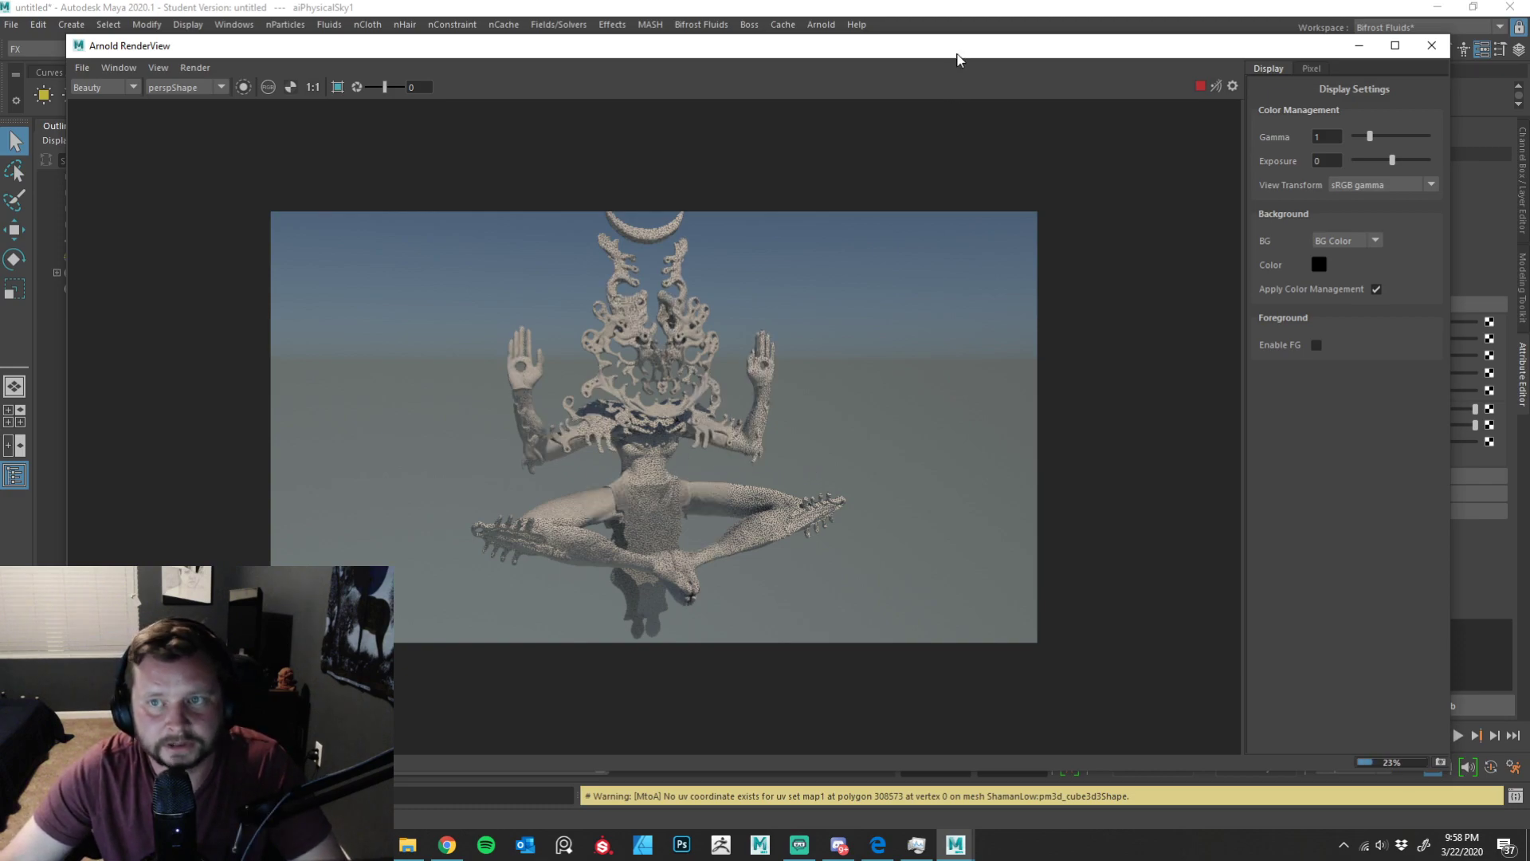
left_click_drag(962, 59, 918, 53)
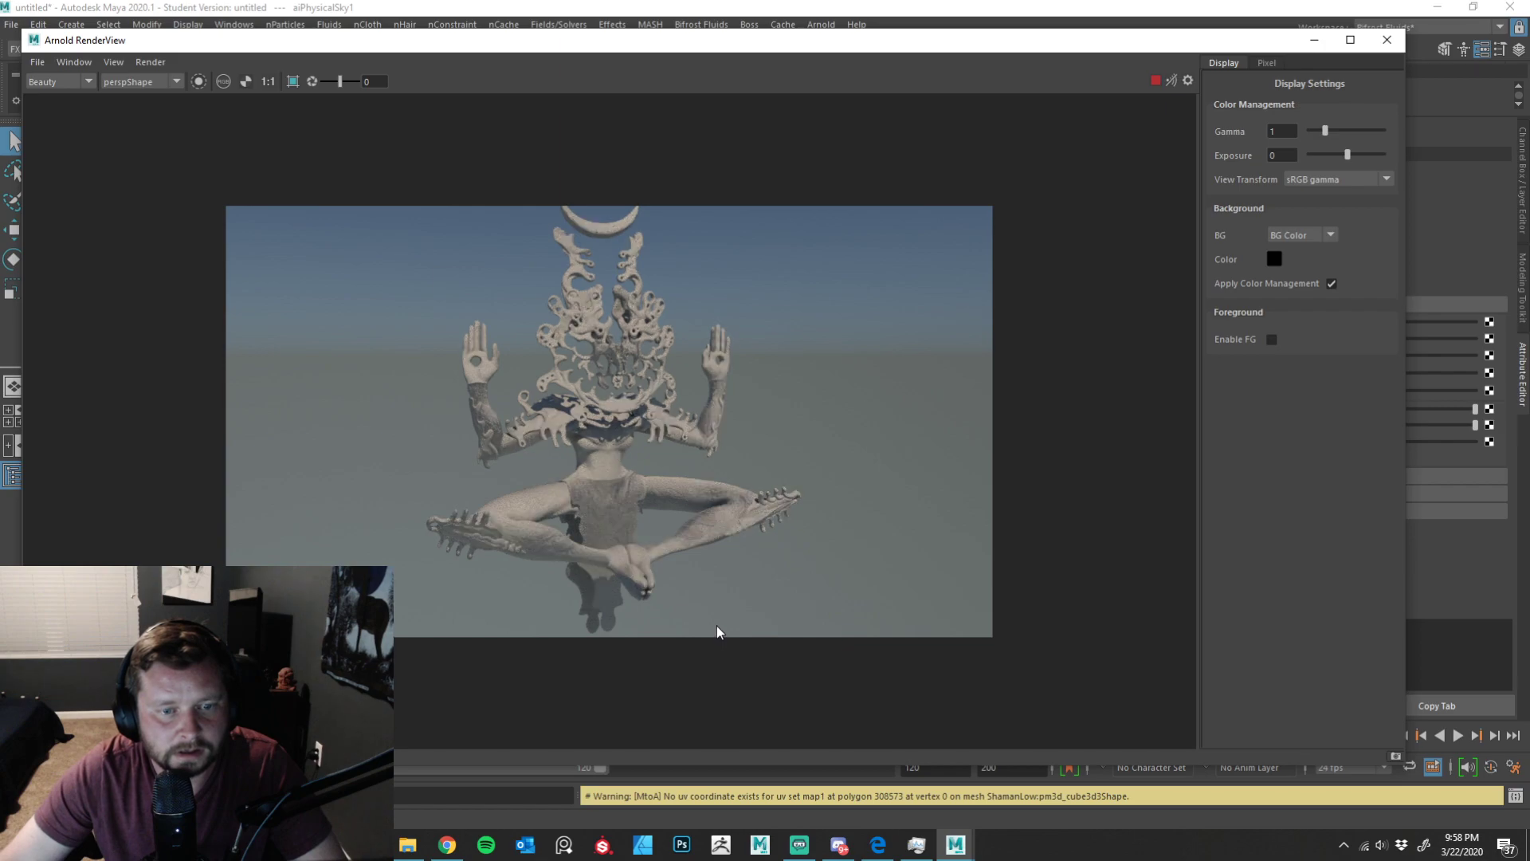
left_click(1387, 39)
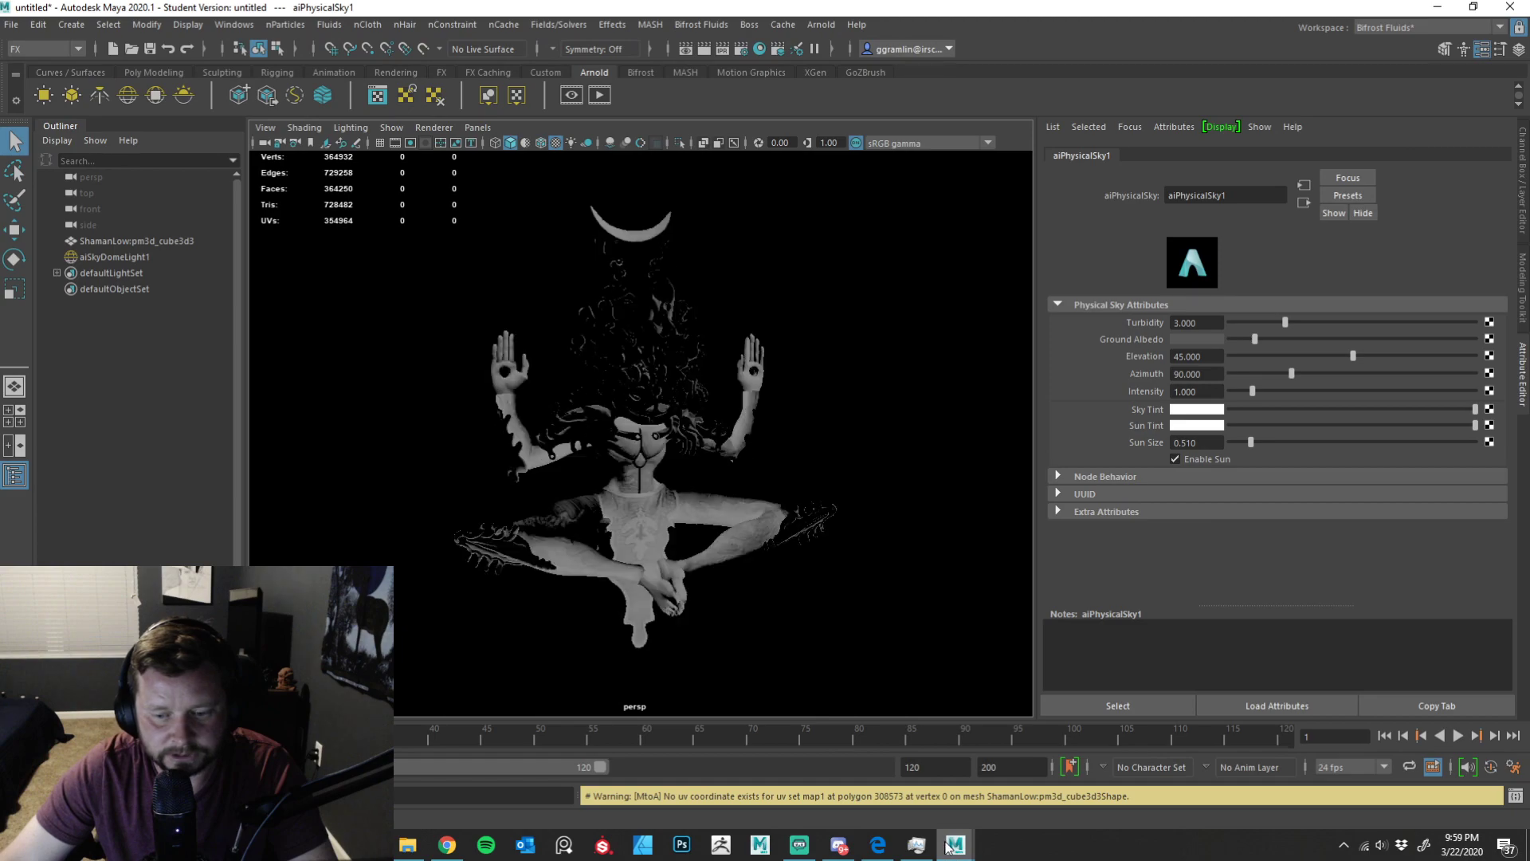
- Switch back to File Explorer and rename the NormalDX texture file as NormalDX_1001
mouse_move(939, 851)
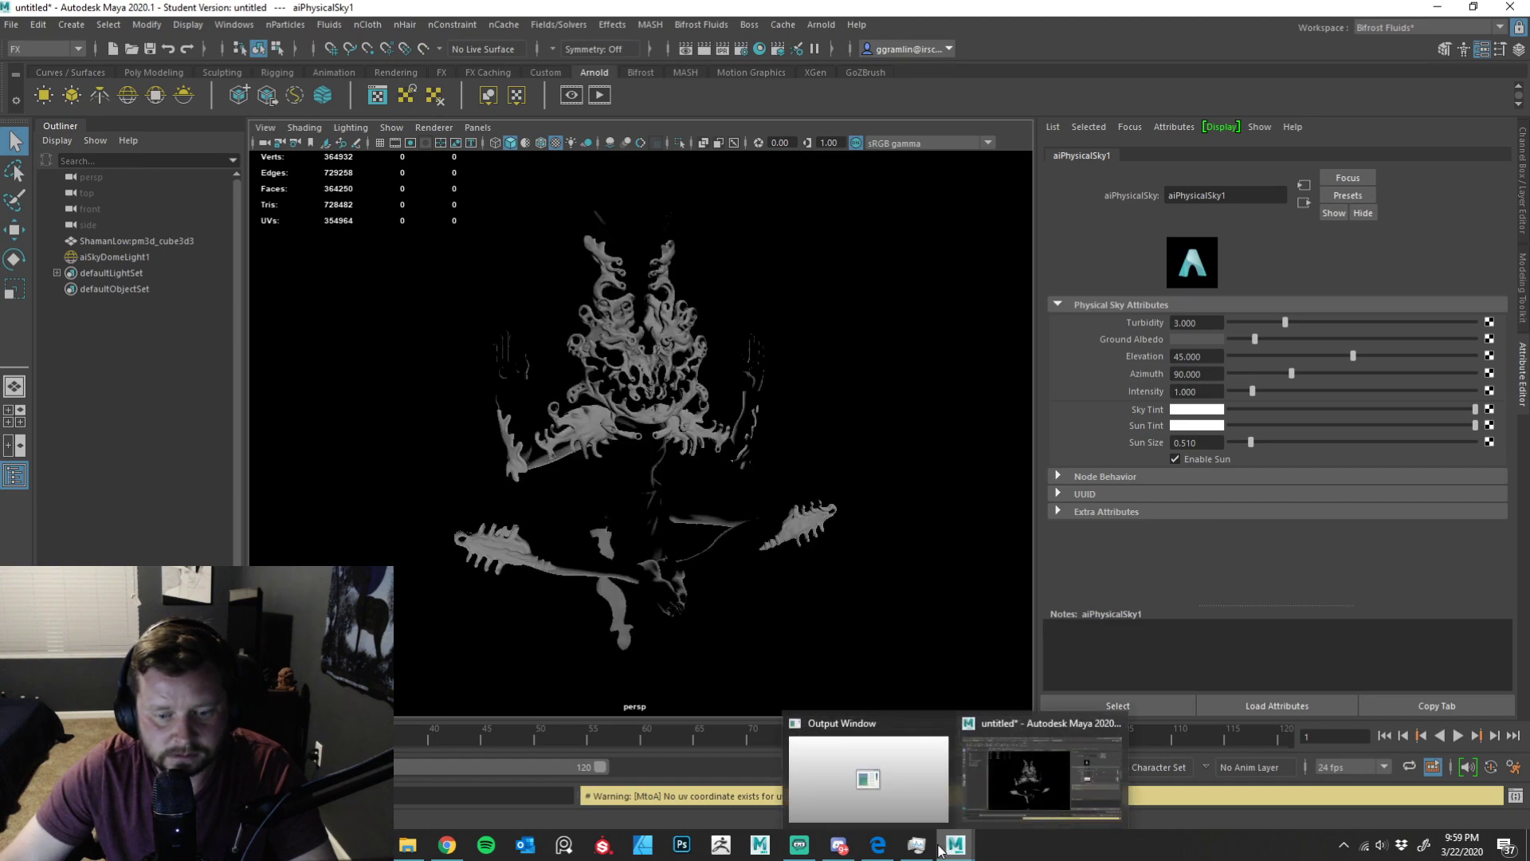
left_click(439, 850)
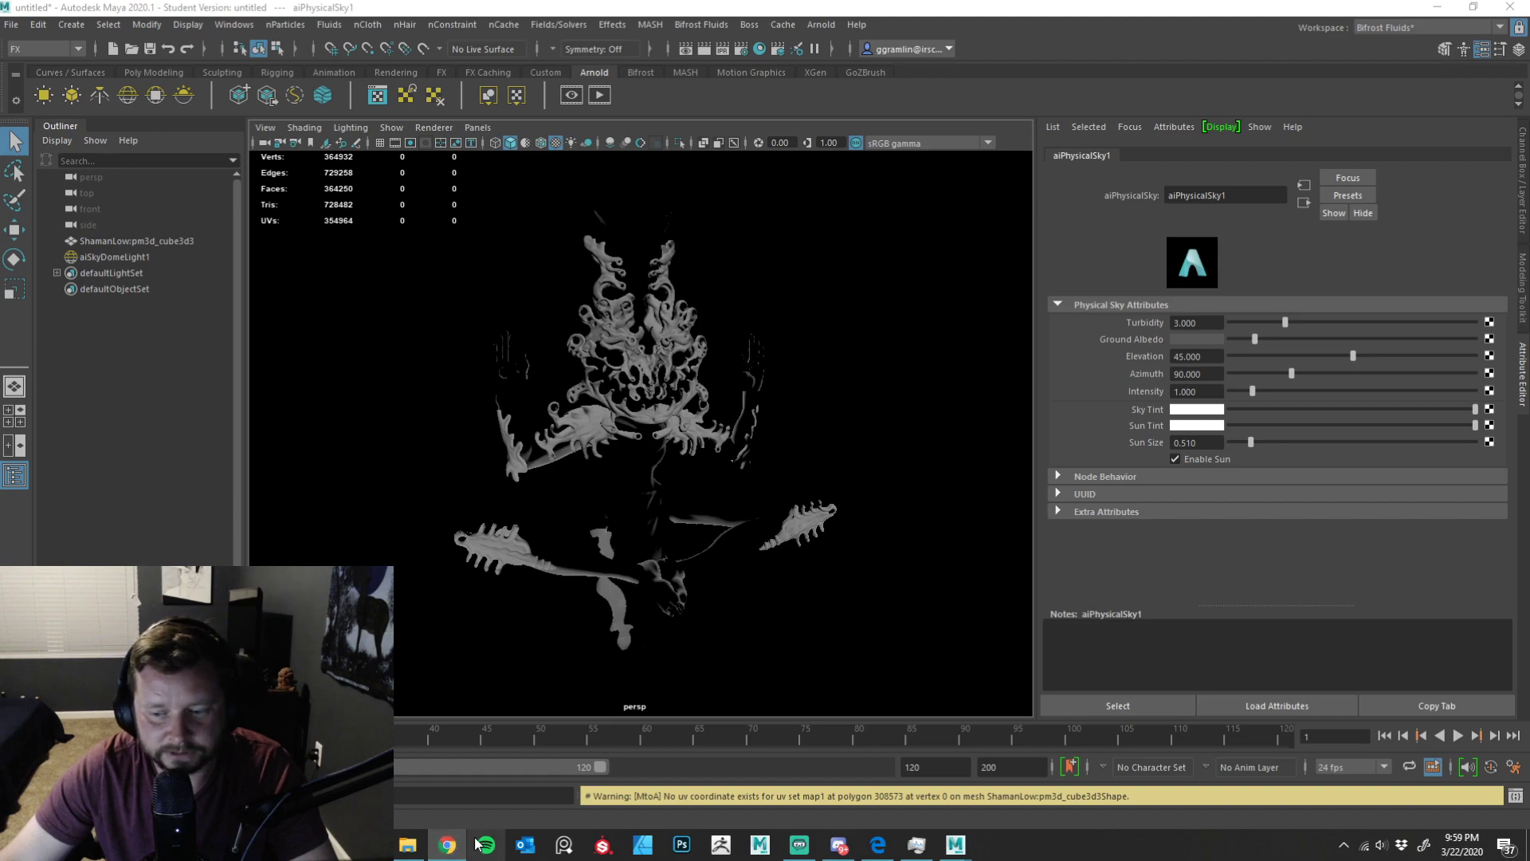
left_click(407, 846)
left_click(634, 467)
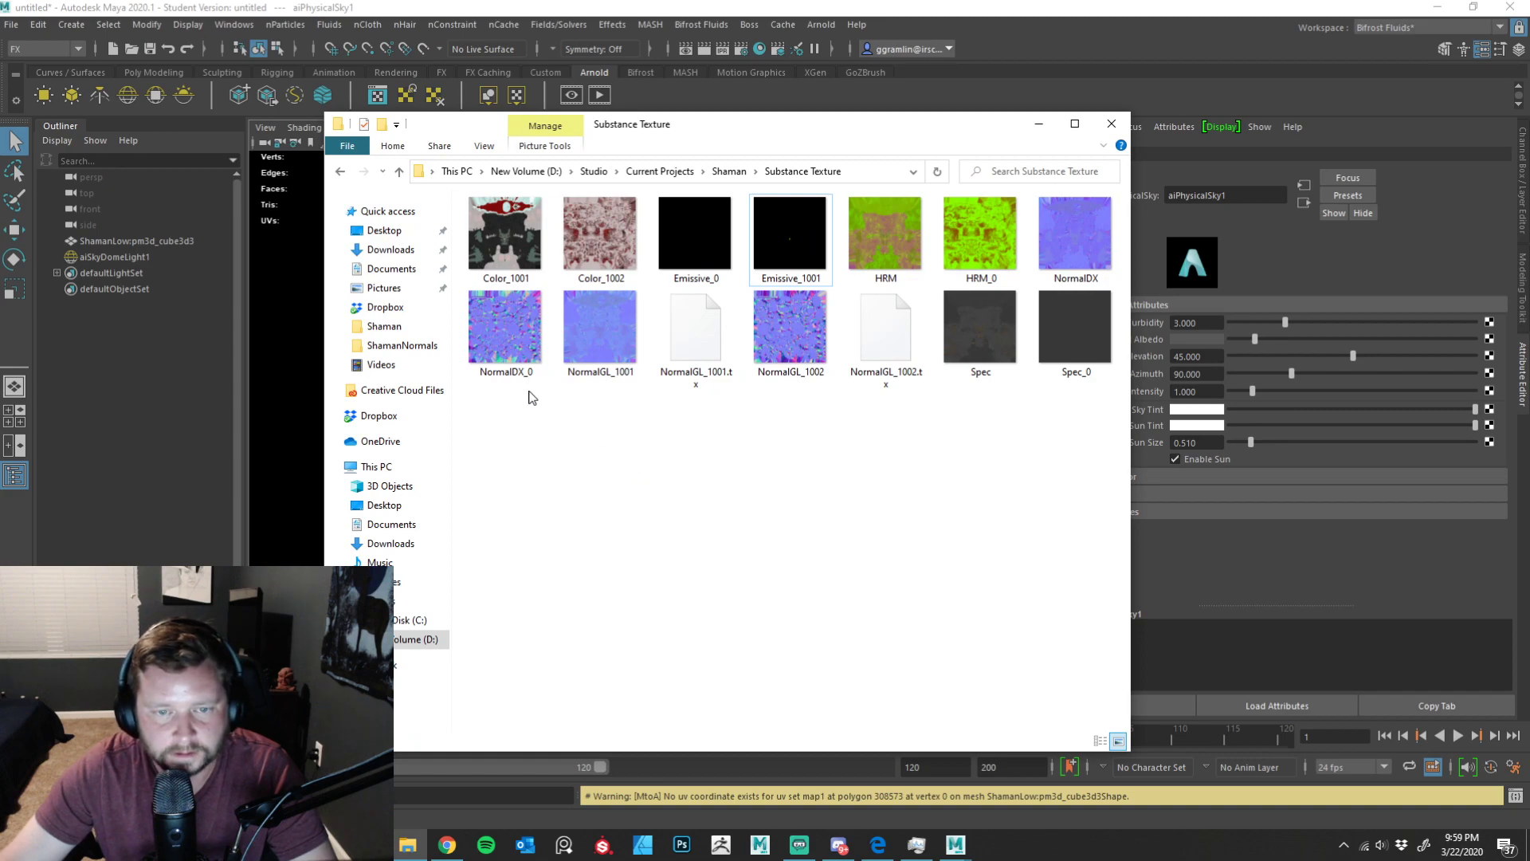
left_click(1086, 280)
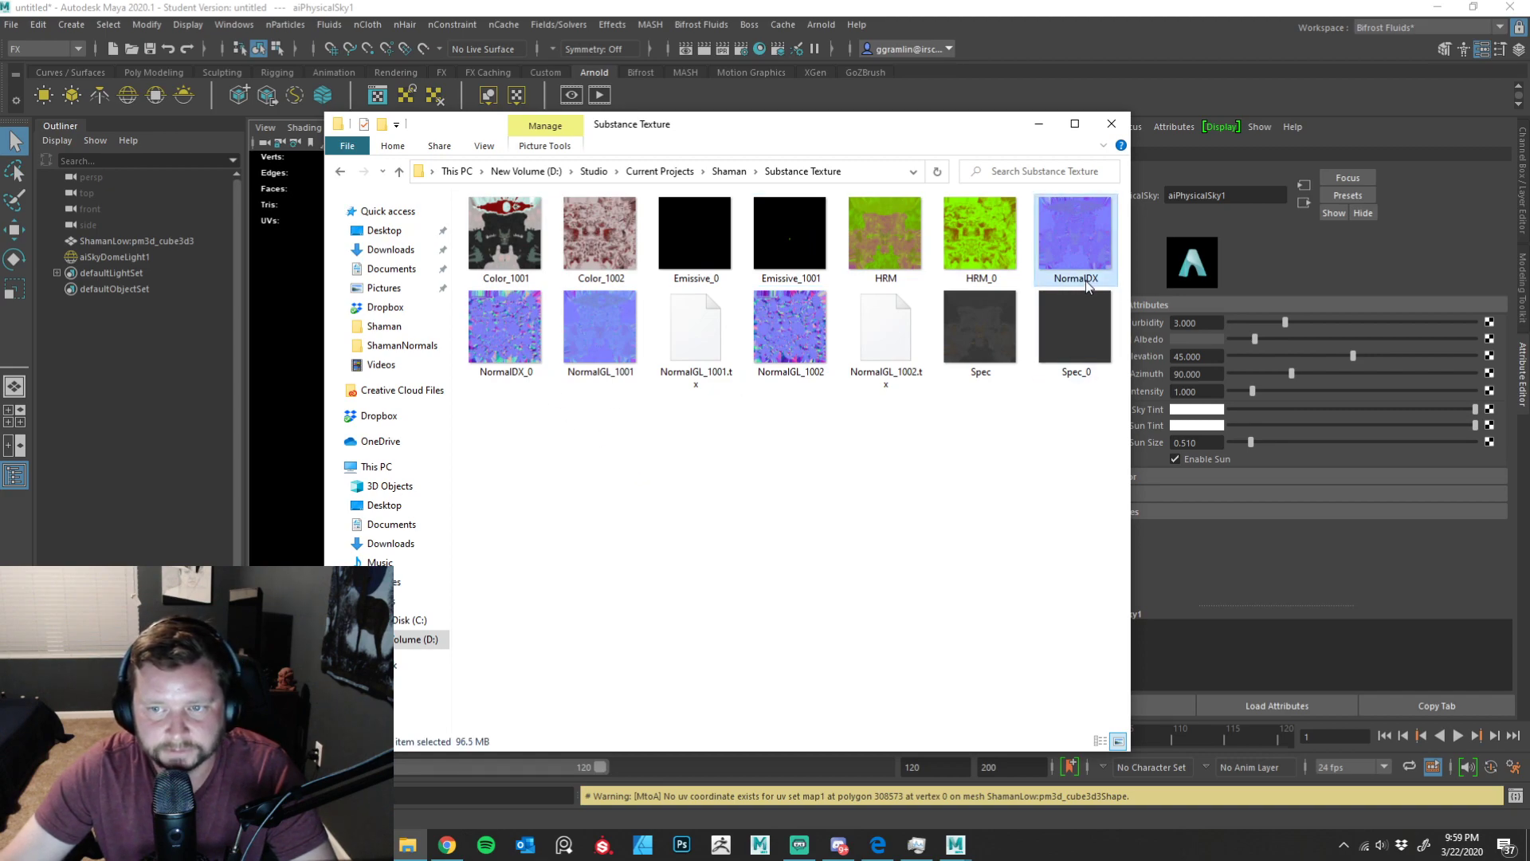
left_click(1086, 280)
key("End")
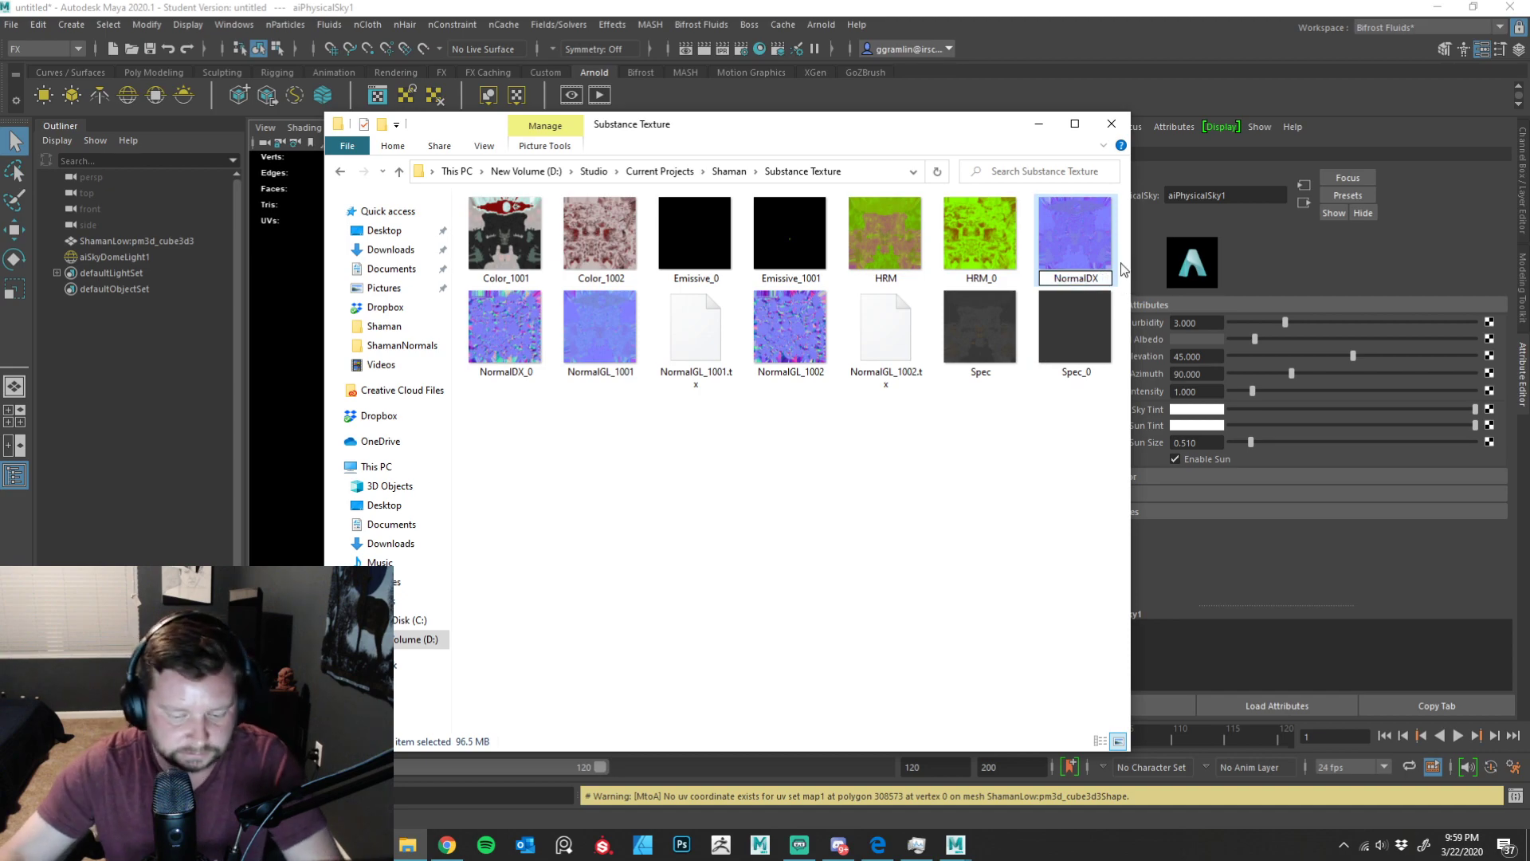
type("_")
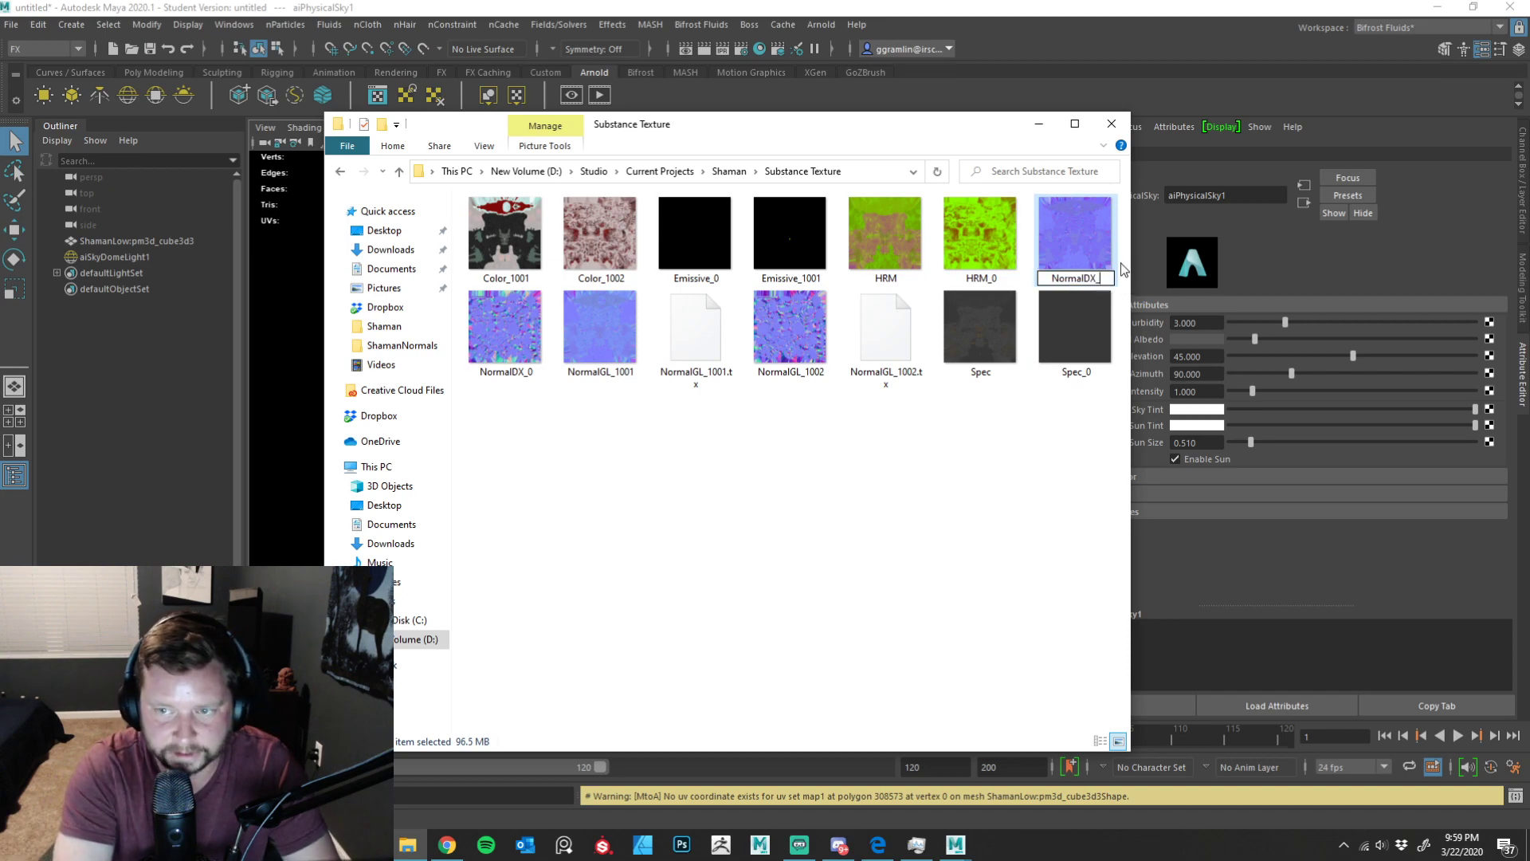
type("1")
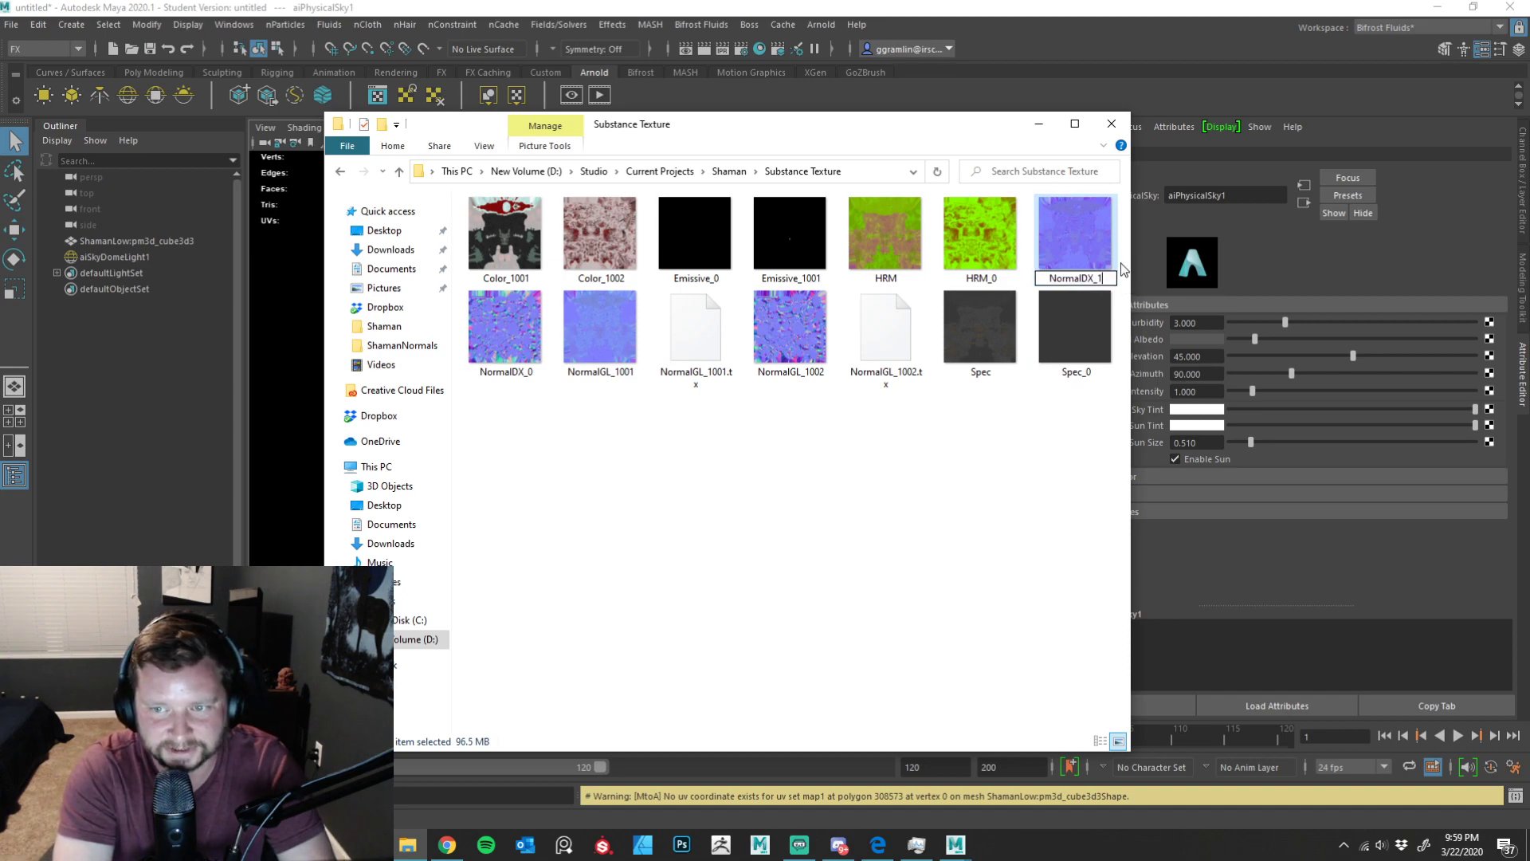
type("001")
key("Return")
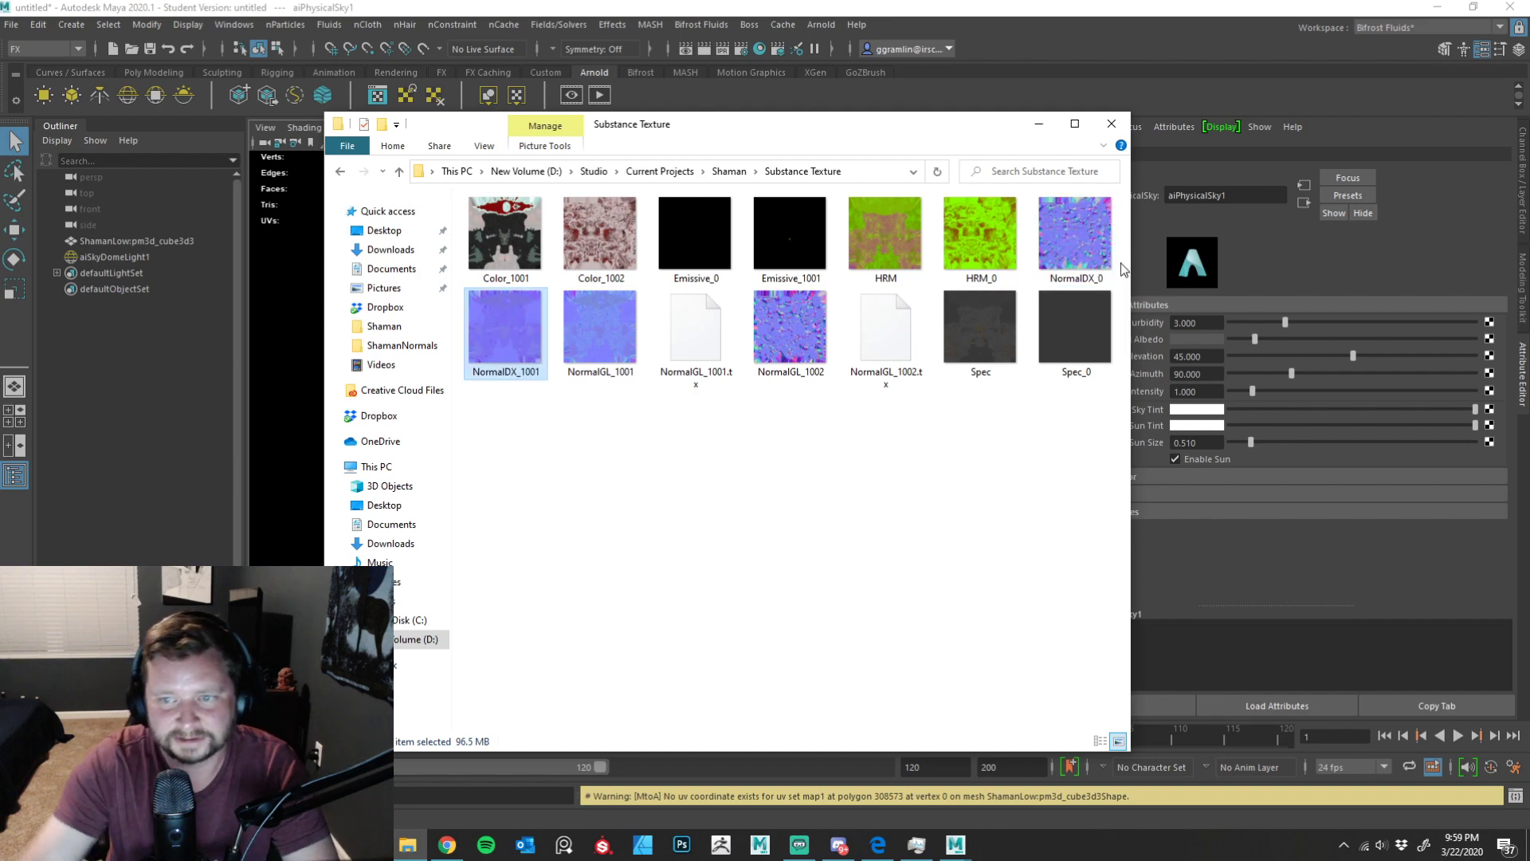
- Rename the NormalDX_0 texture file as NormalDX_1002
left_click(1100, 277)
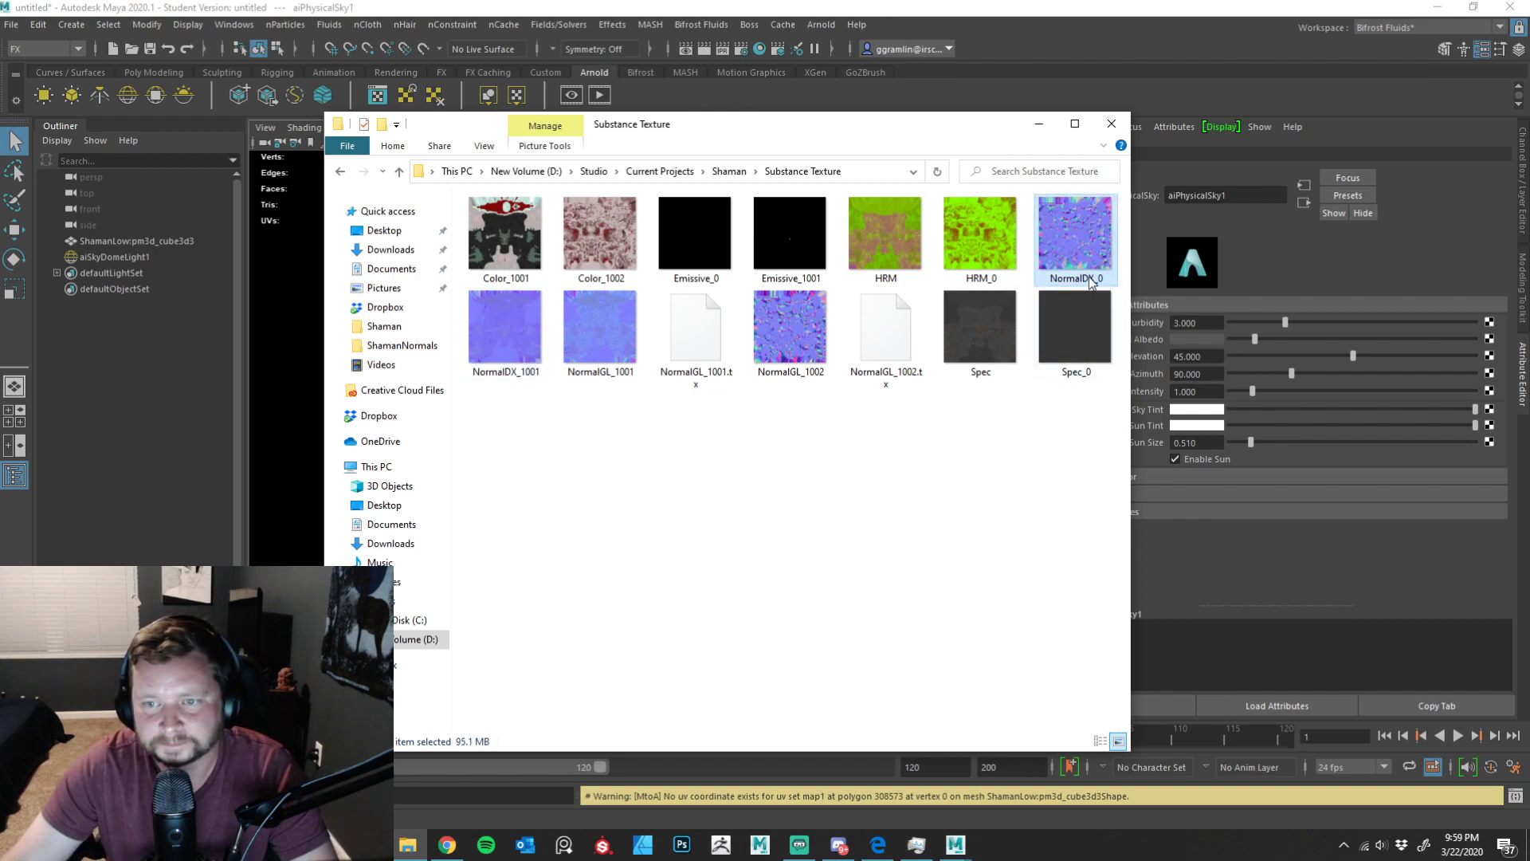
left_click(1103, 280)
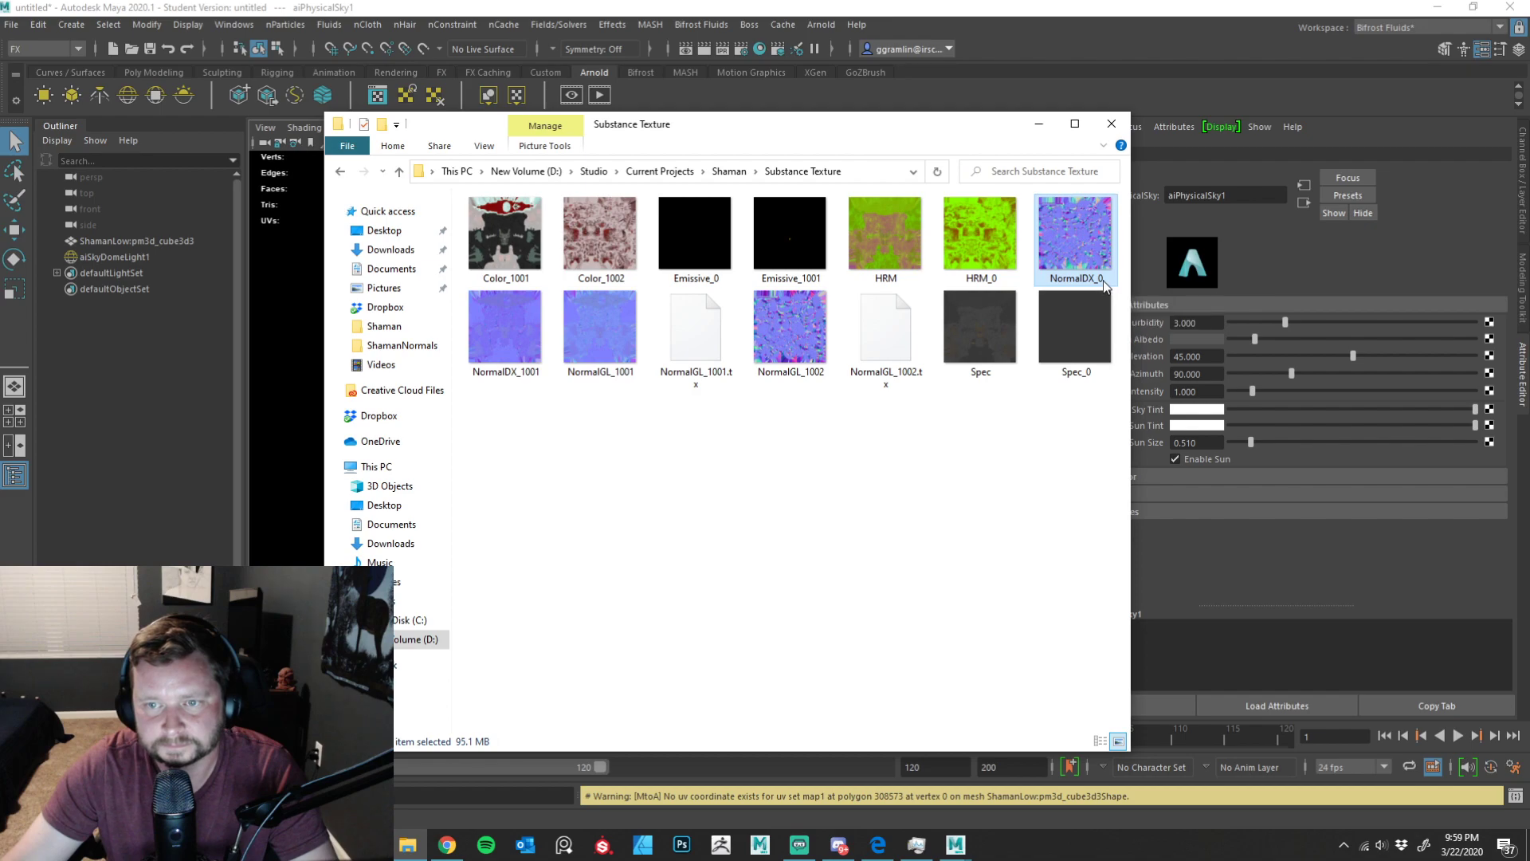
left_click(1111, 278)
key("BackSpace")
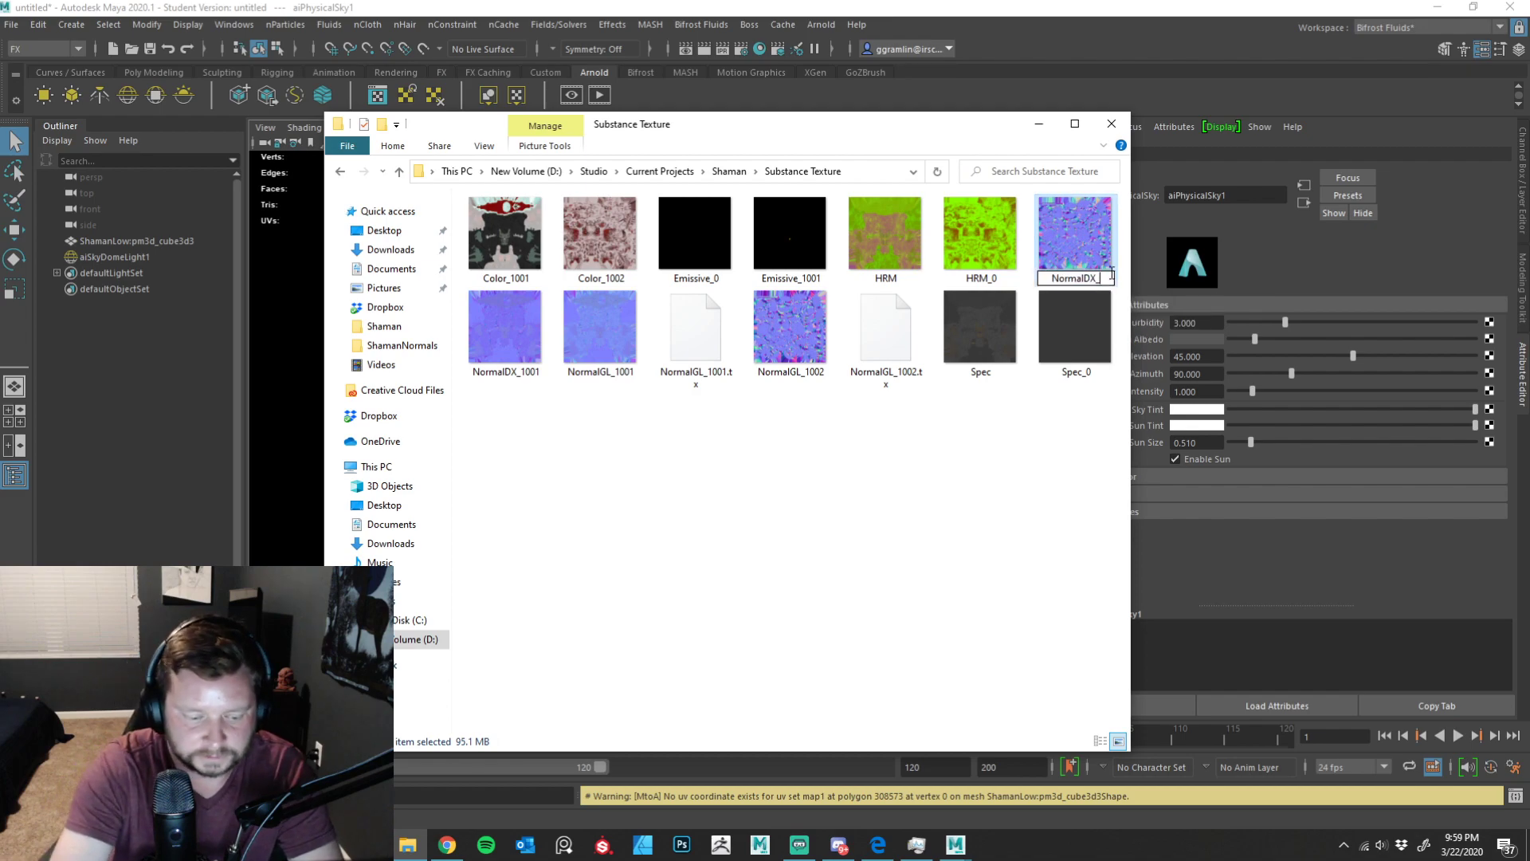
type("1002")
key("Return")
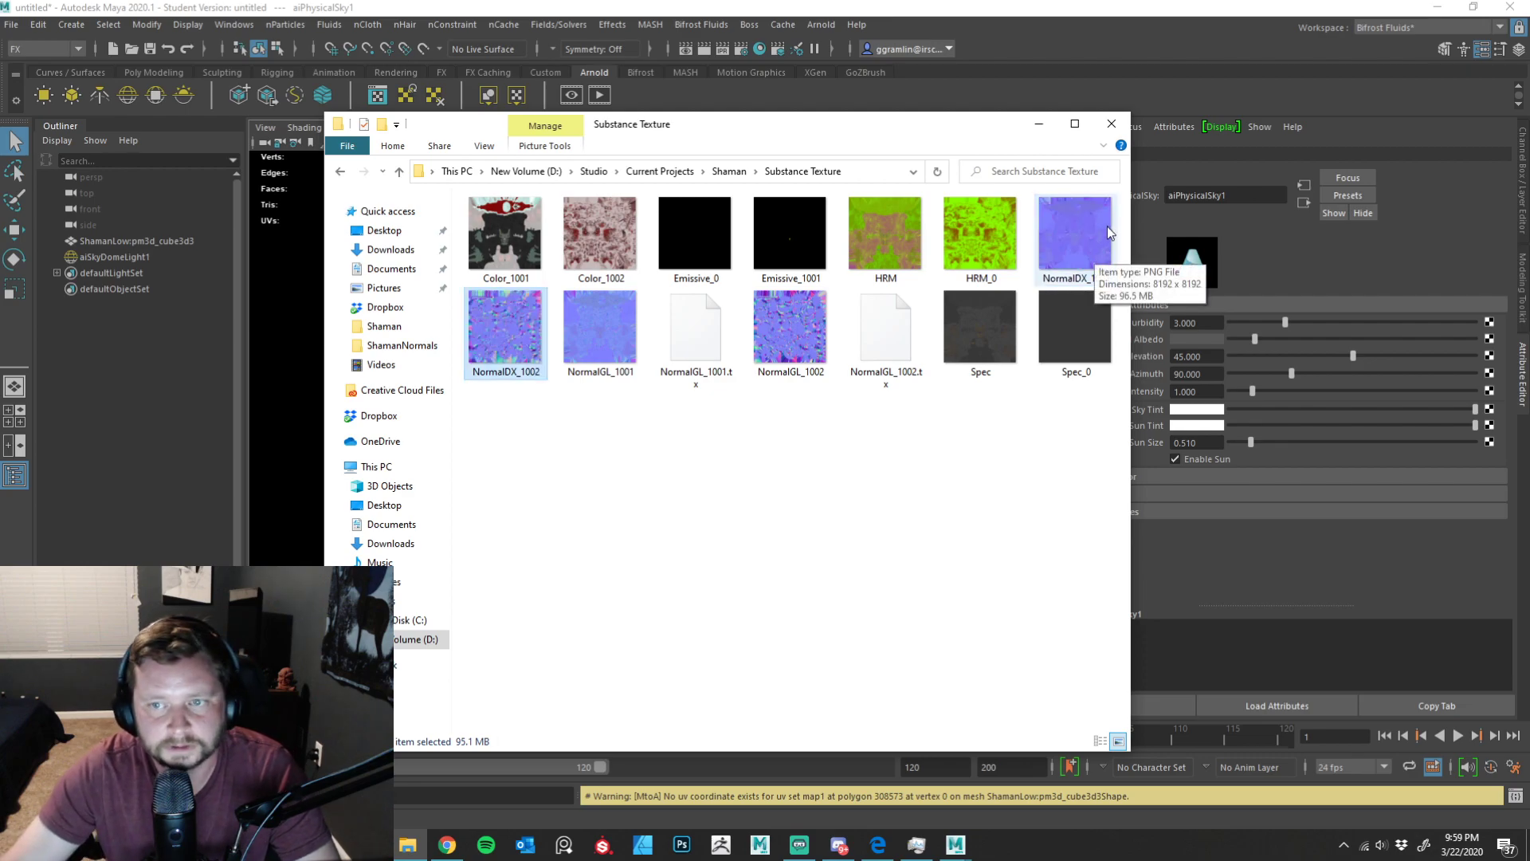
- Close File Explorer and, back in Maya, replace the Shaman material's bump mapping image with NormalDX_1001.png from the Substance Texture folder
left_click(1112, 124)
left_click(638, 455)
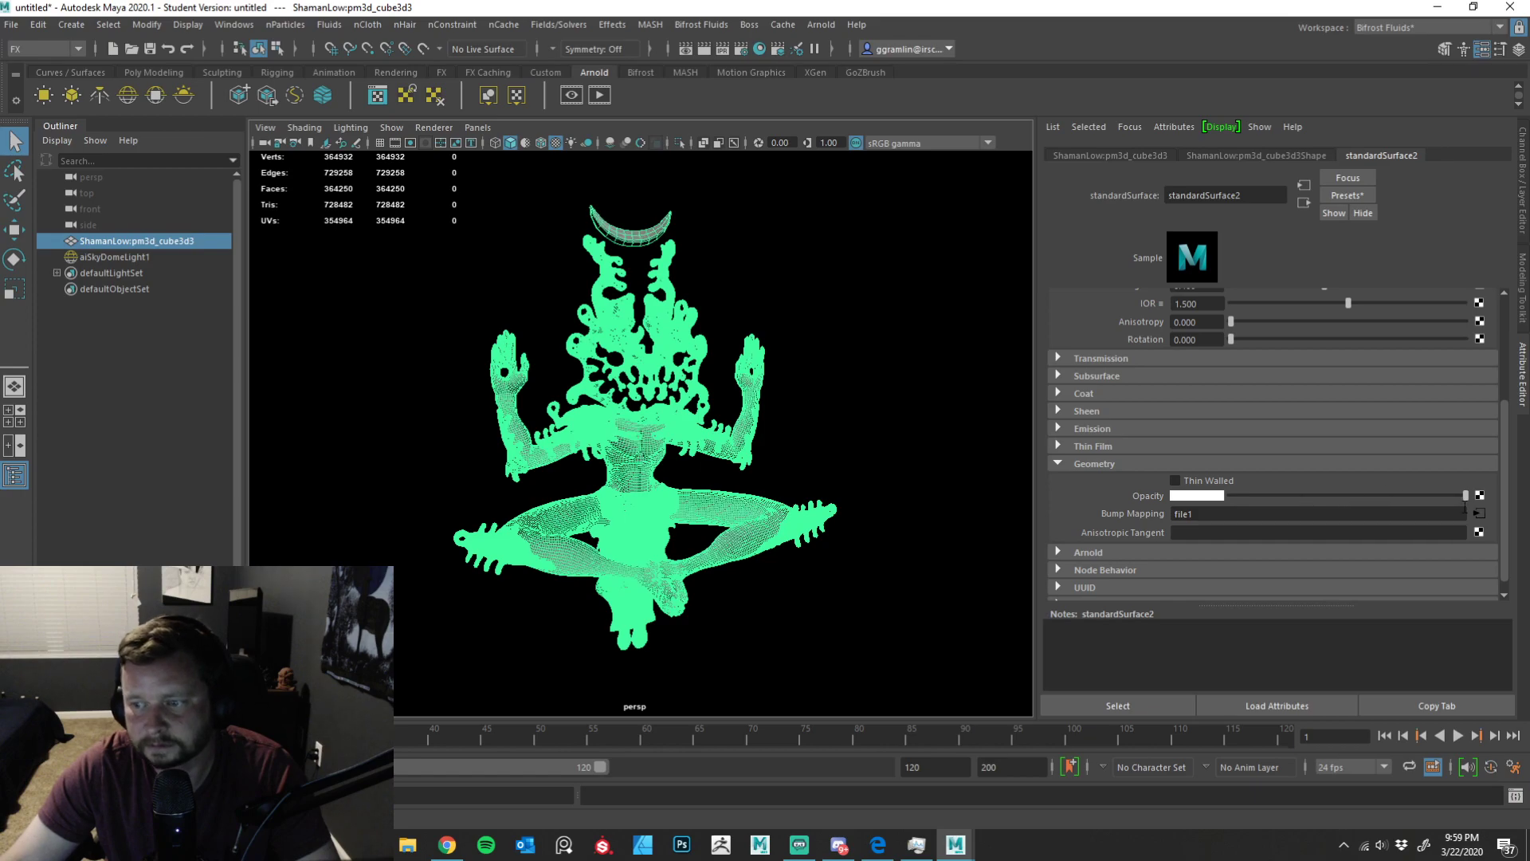
left_click(1479, 514)
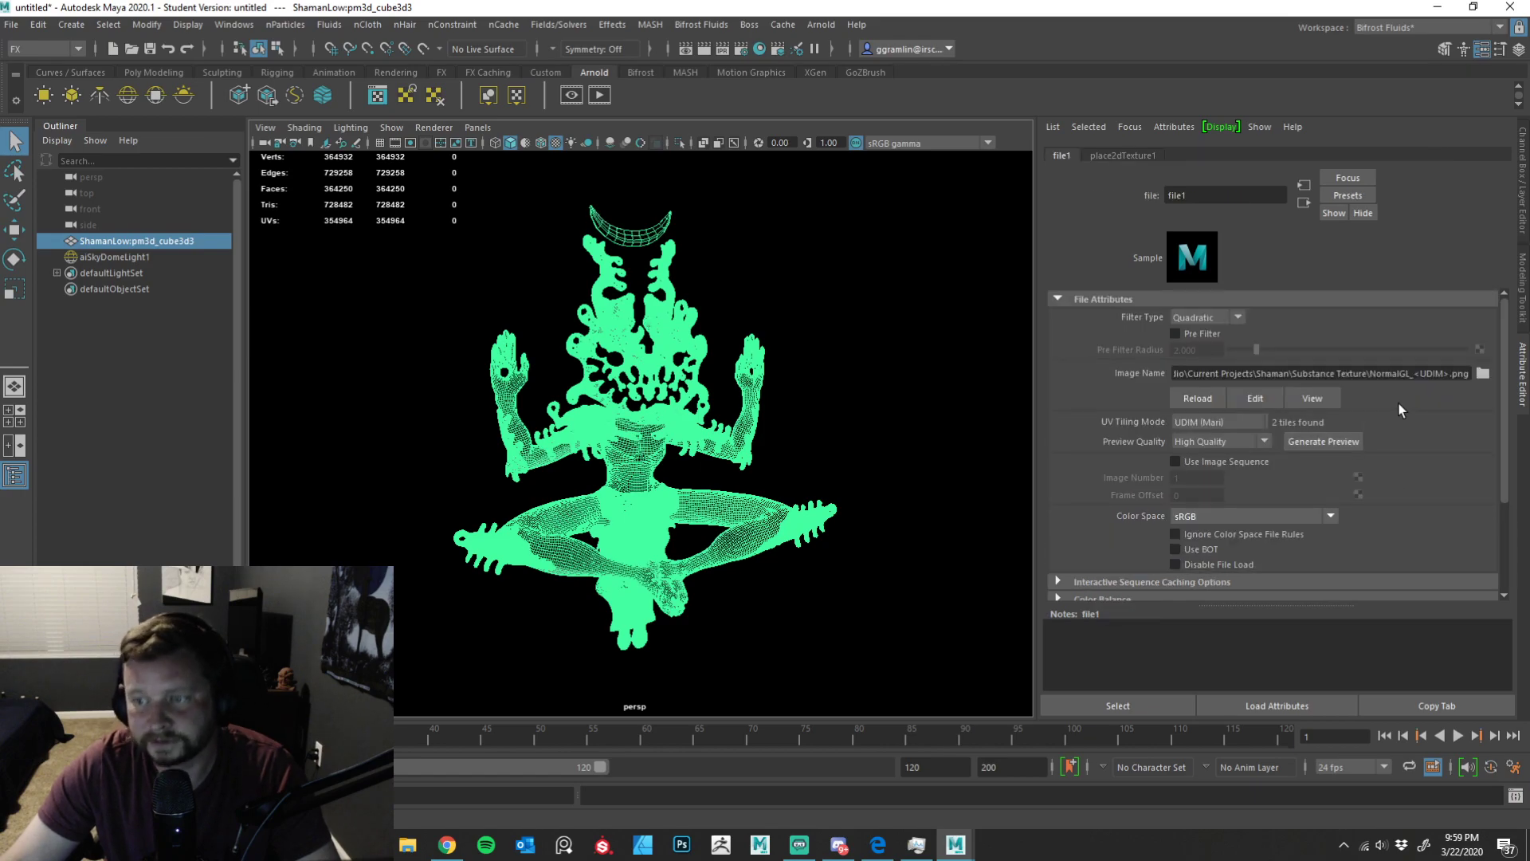
left_click(1484, 374)
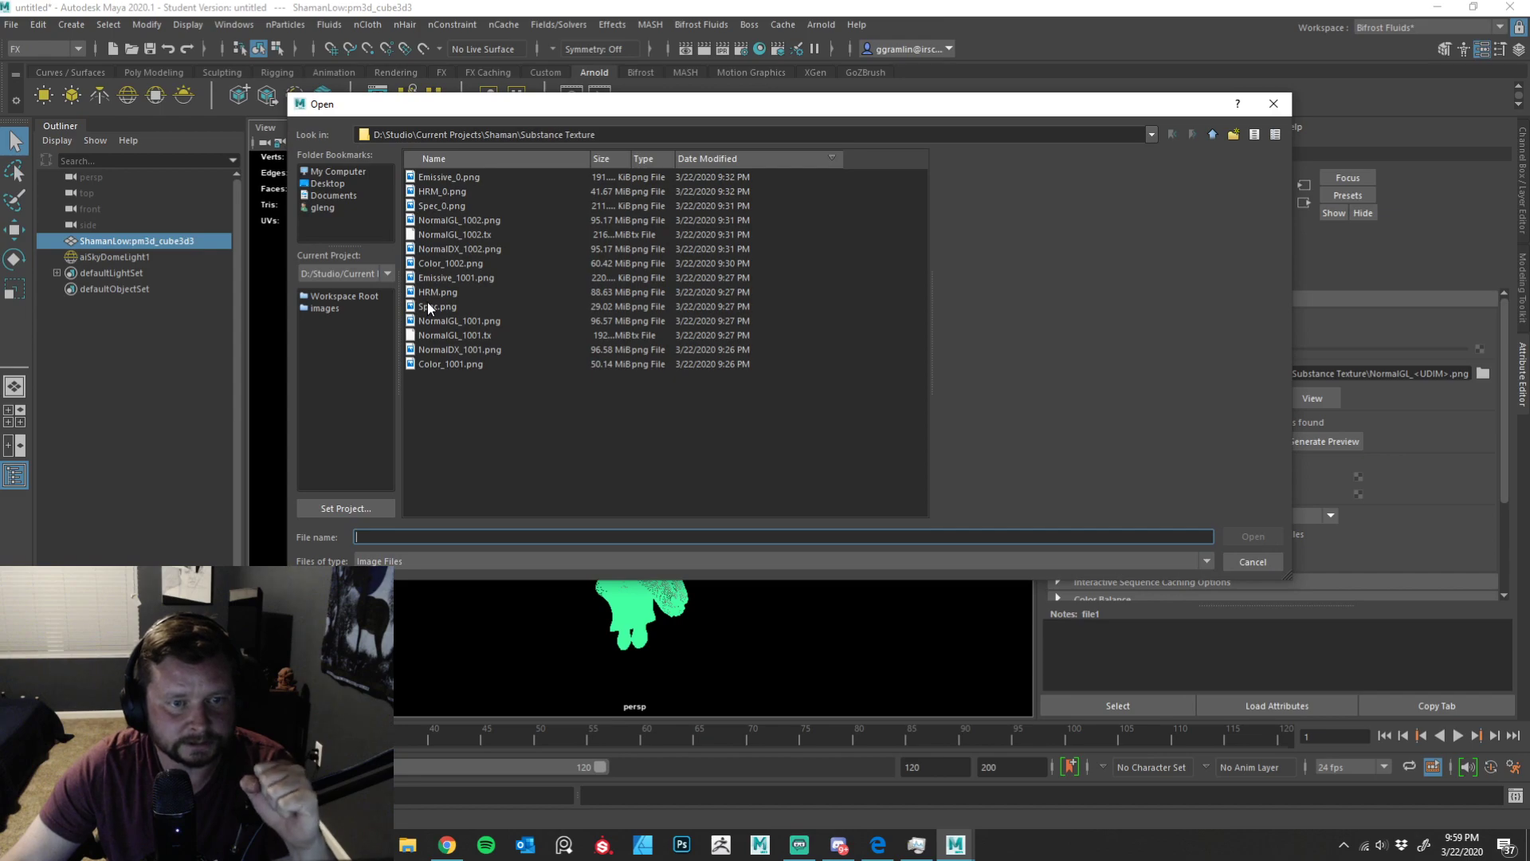
left_click(451, 350)
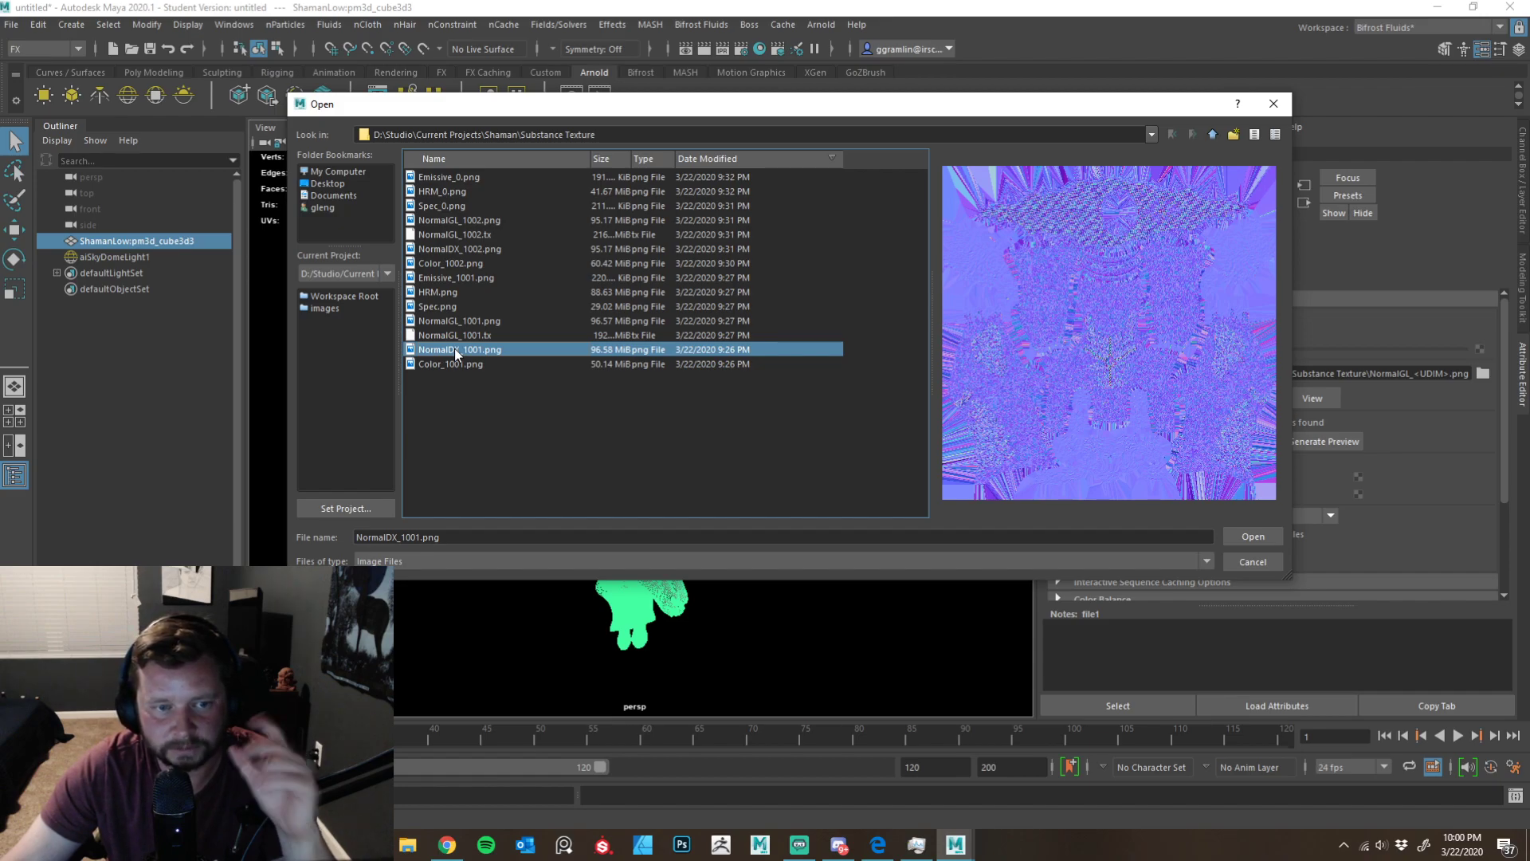
left_click(1253, 537)
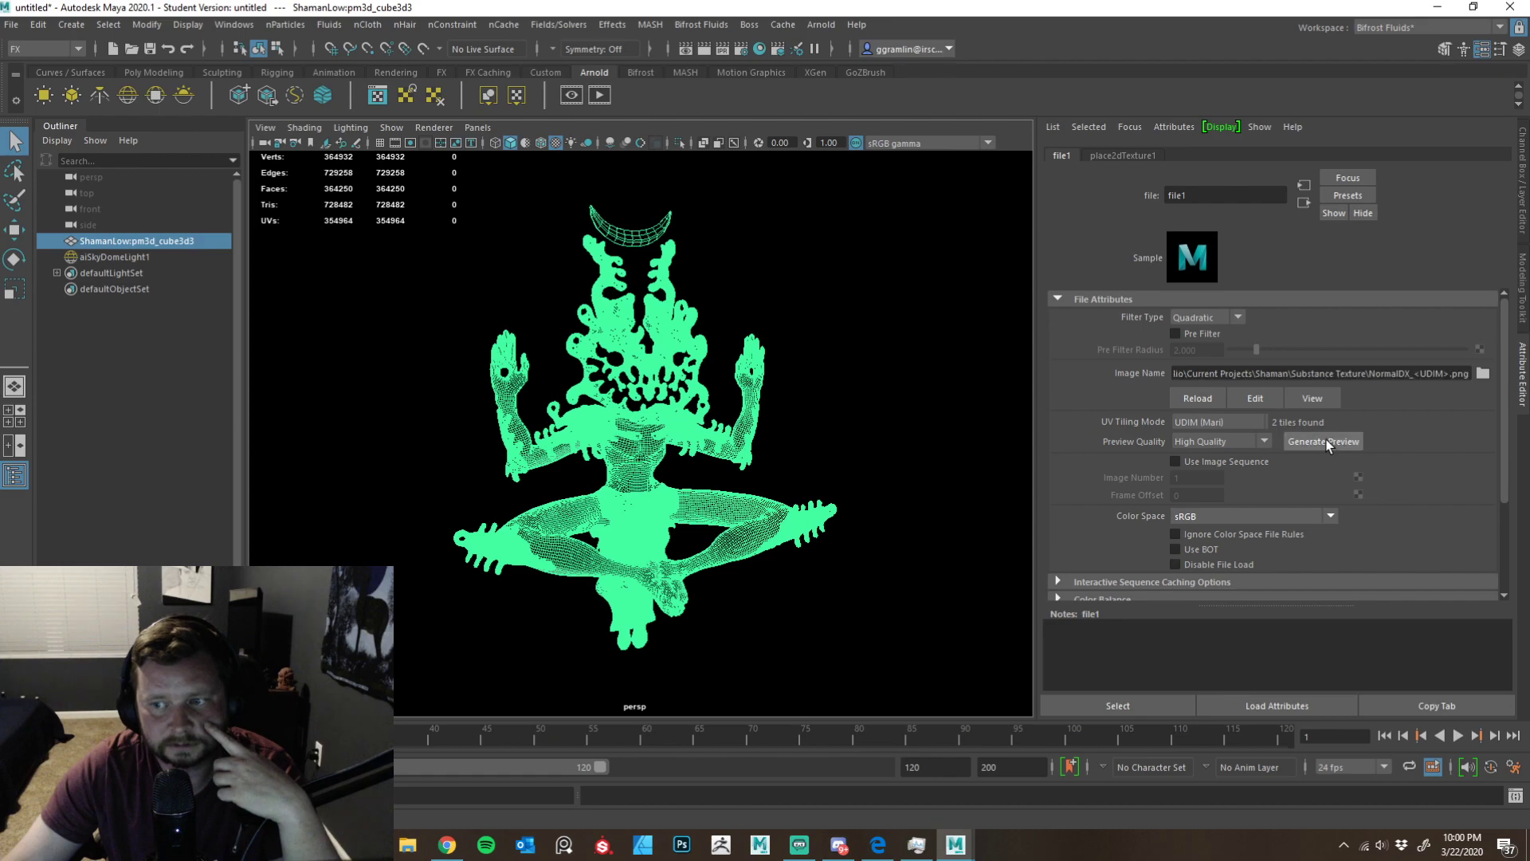
- Frame a close-up of the Shaman's head and neck from slightly to the side and start an Arnold render
key("Right")
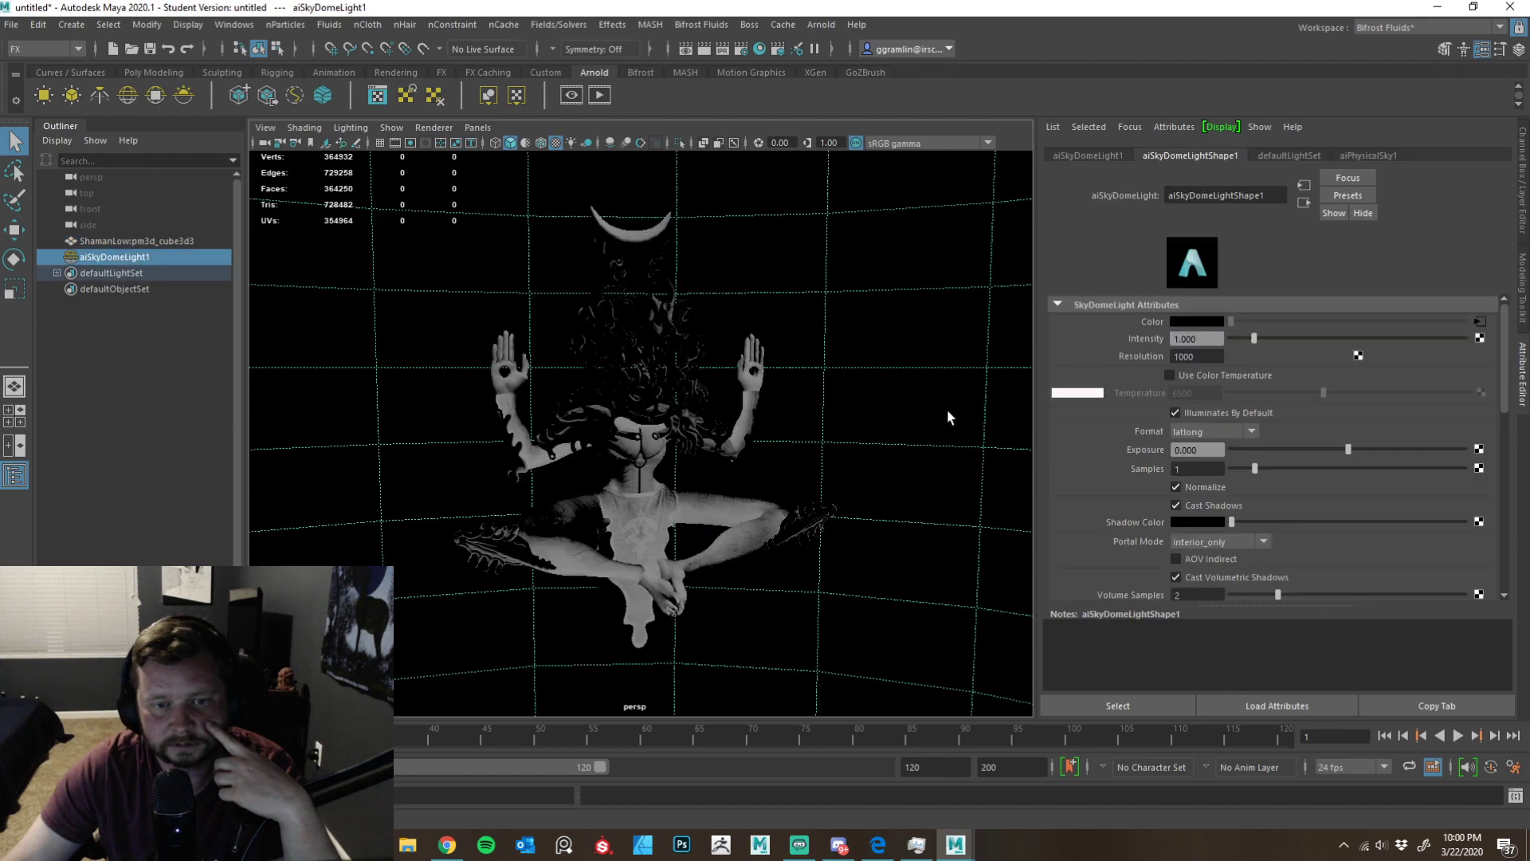
left_click_drag(700, 461, 675, 448, "alt")
right_click_drag(579, 458, 1081, 484, "alt")
left_click_drag(1028, 485, 828, 488, "alt")
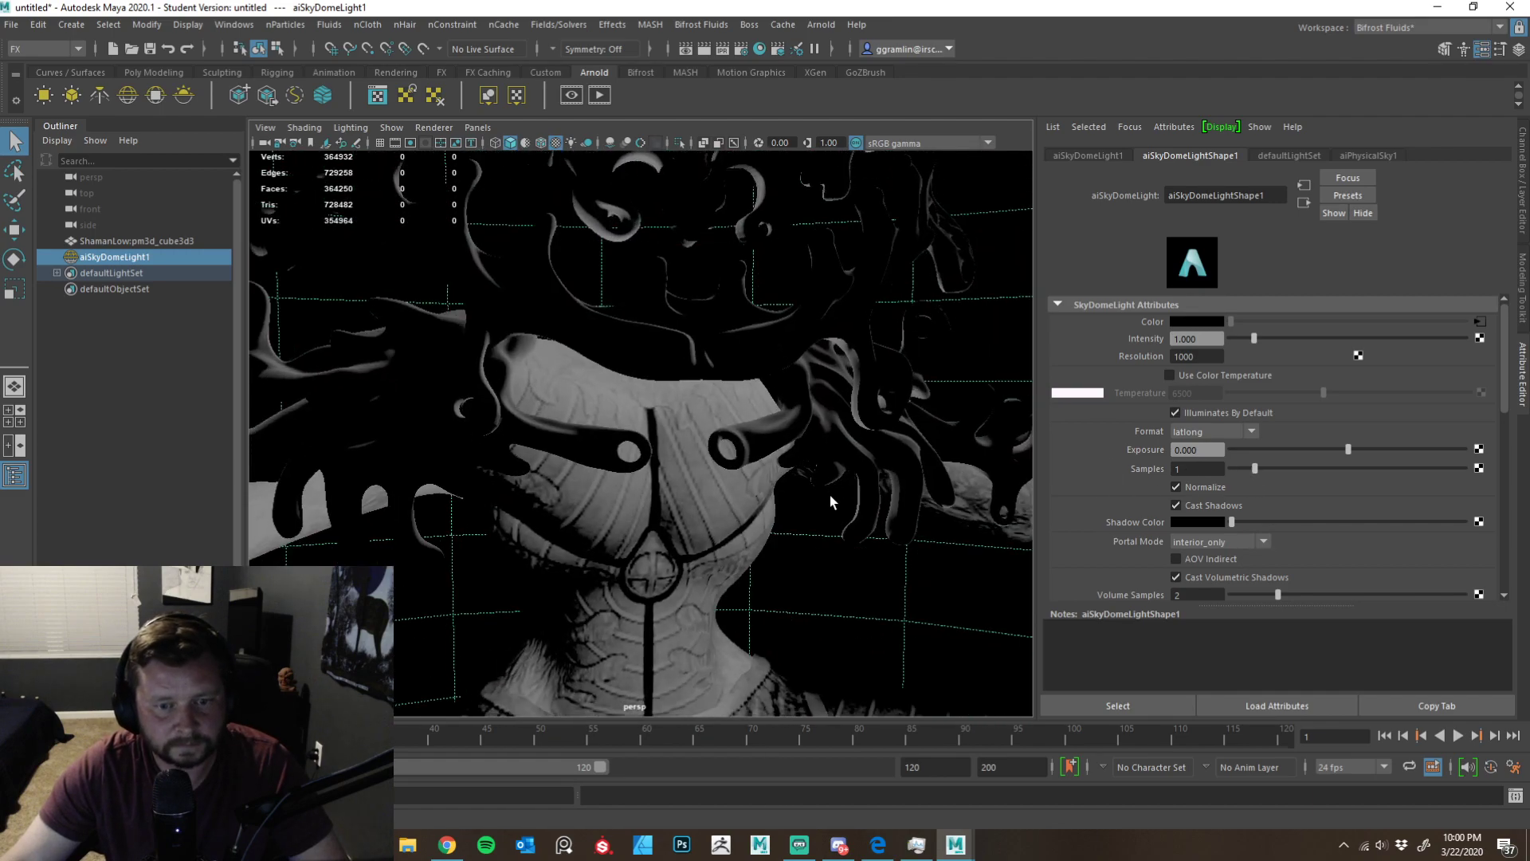
right_click_drag(828, 504, 555, 495, "alt")
left_click_drag(556, 495, 744, 512, "alt")
right_click_drag(745, 513, 844, 512, "alt")
middle_click_drag(844, 513, 864, 487, "alt")
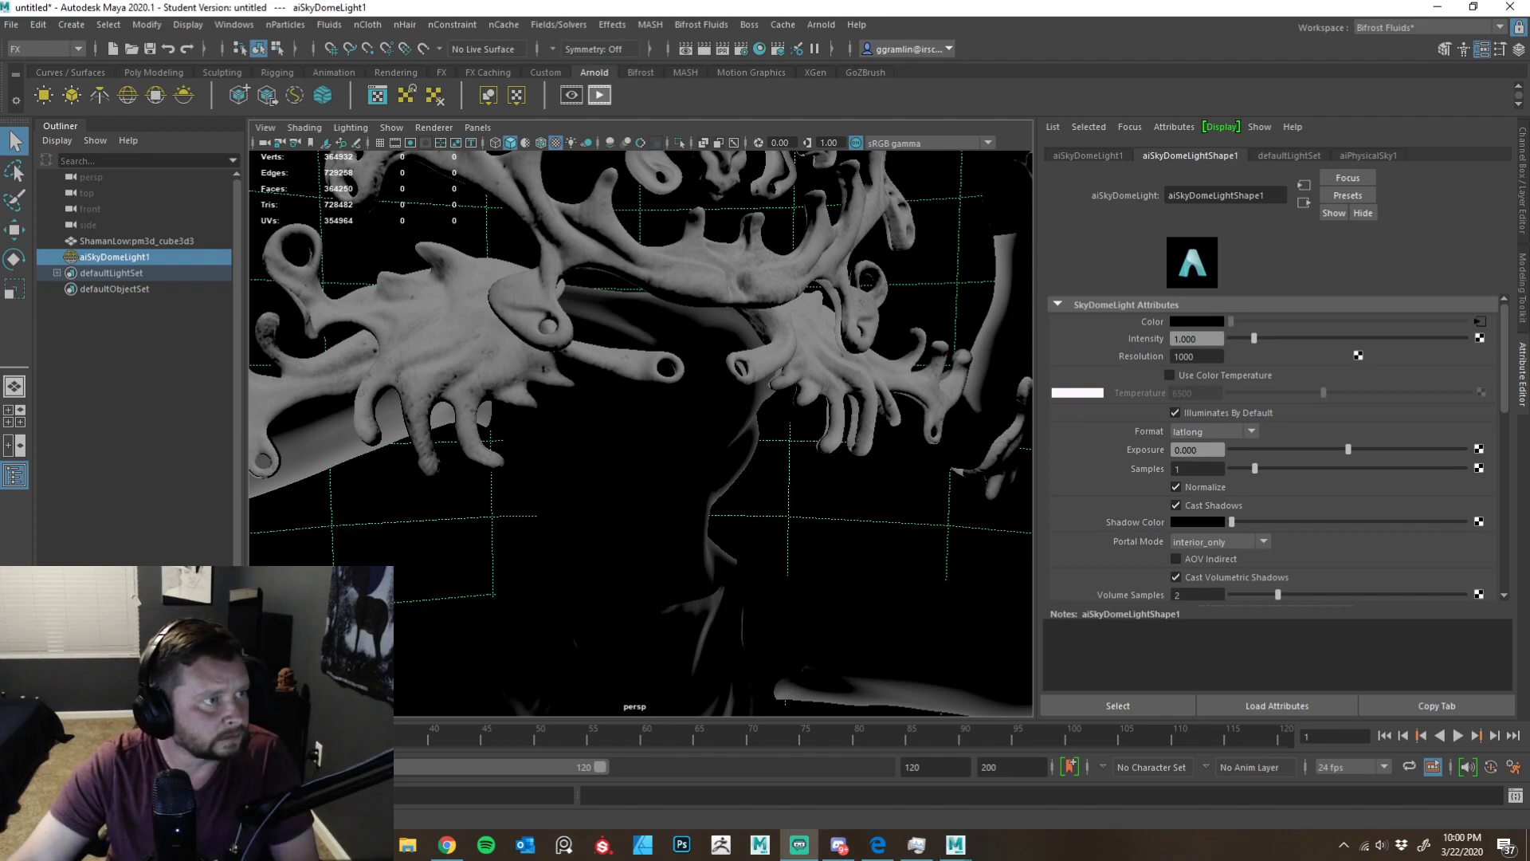
- Close Maya's Output Window and bring up the progress window for converting the texture images to TX
mouse_move(955, 844)
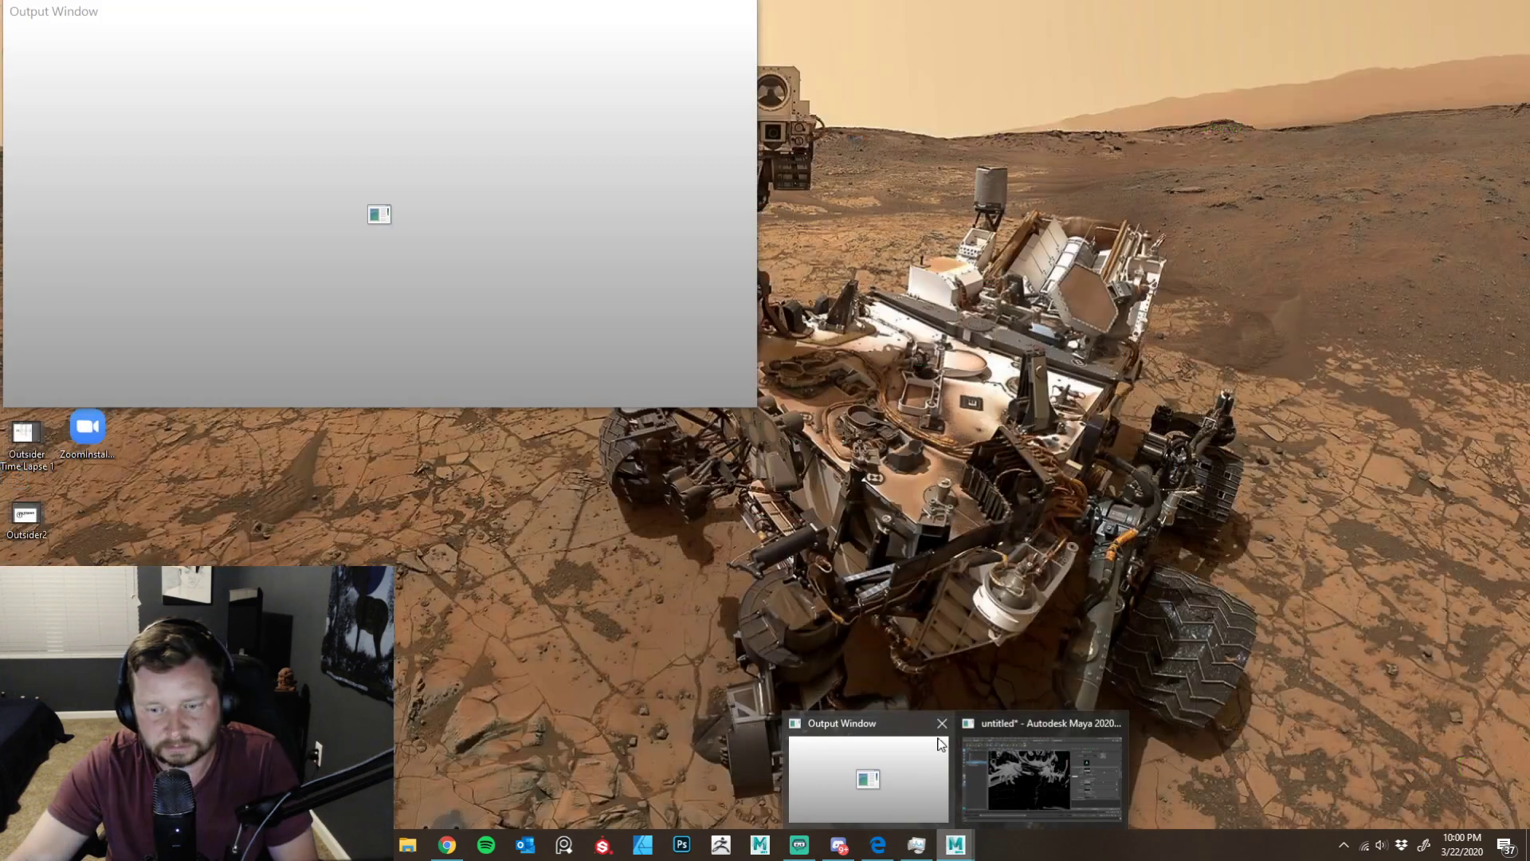
left_click(942, 723)
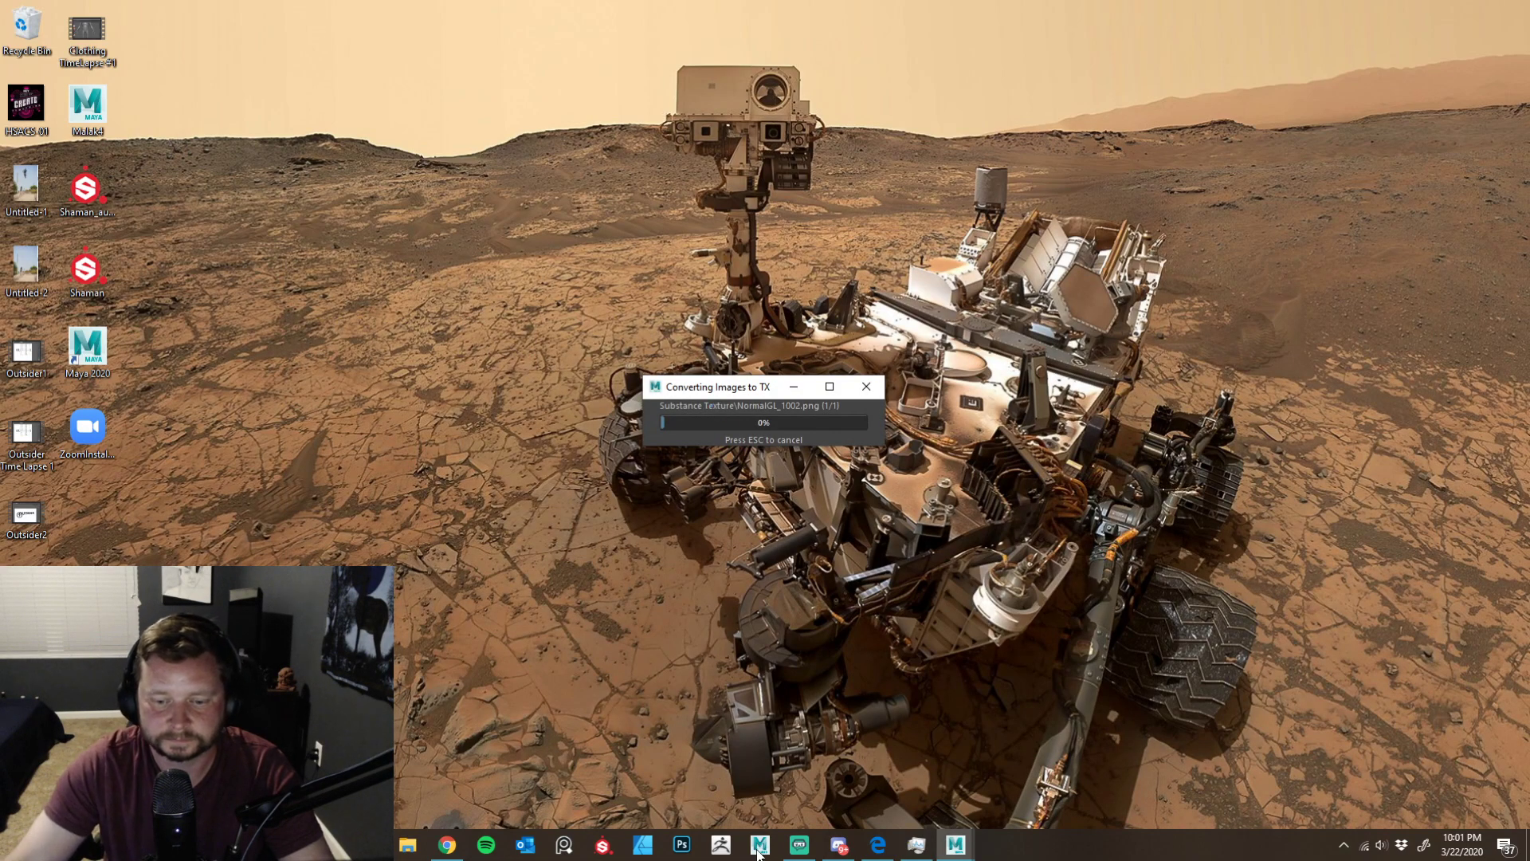
mouse_move(765, 848)
mouse_move(905, 783)
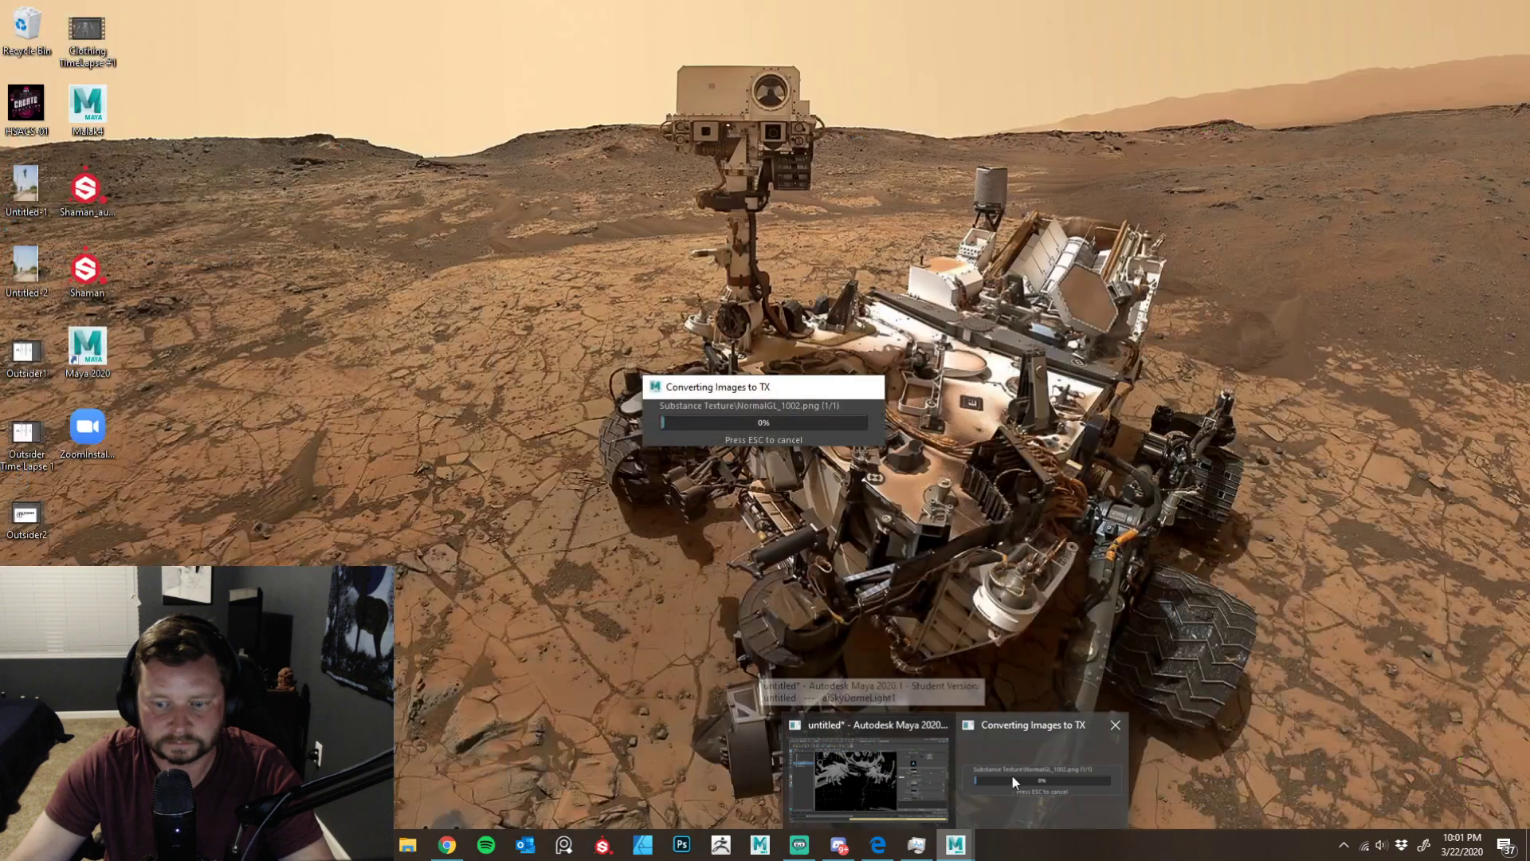
left_click(1012, 775)
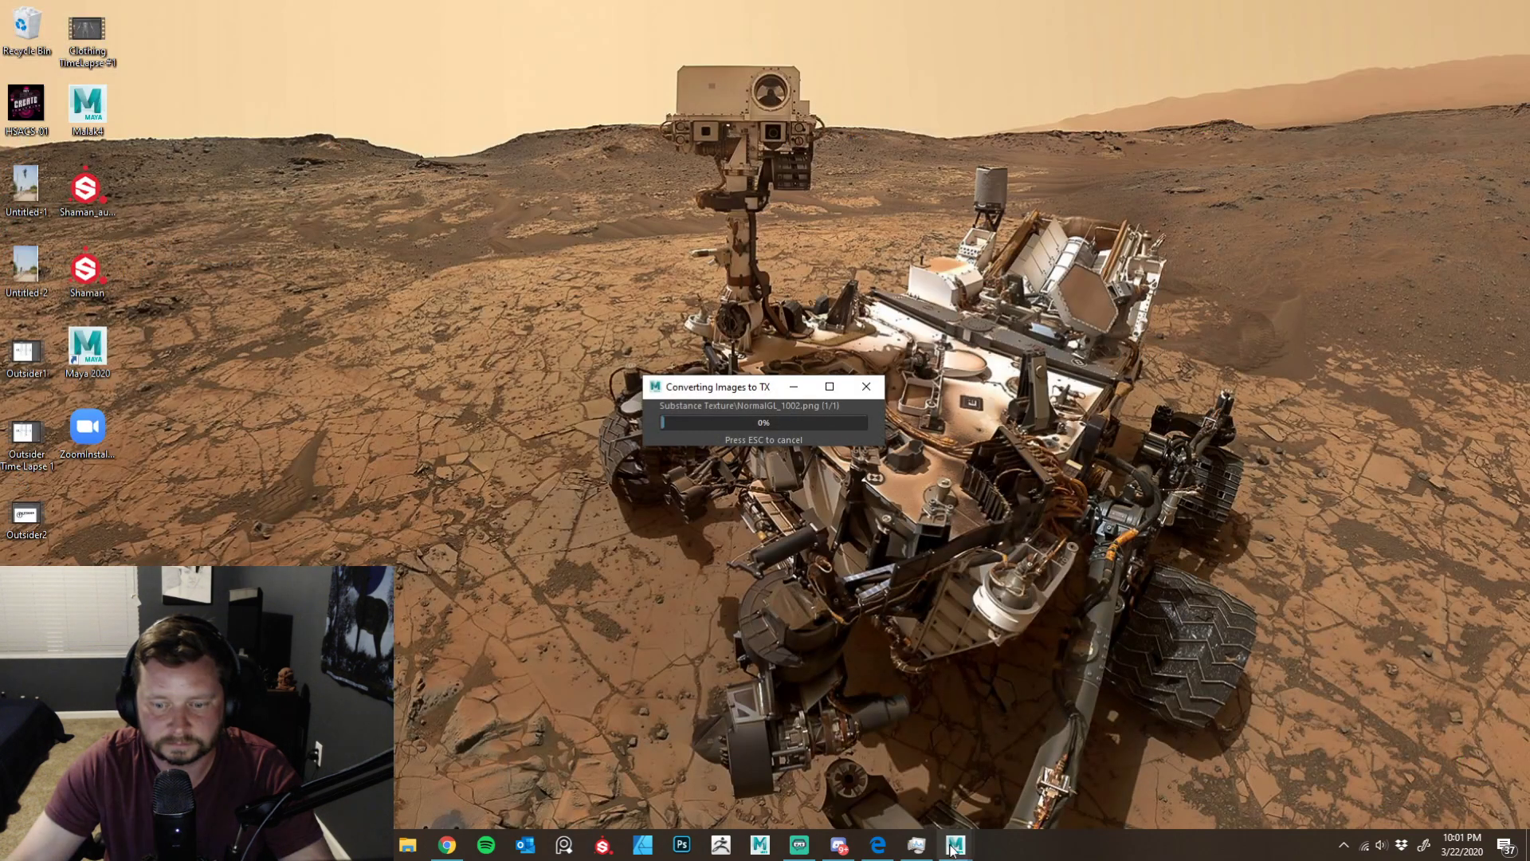
mouse_move(957, 849)
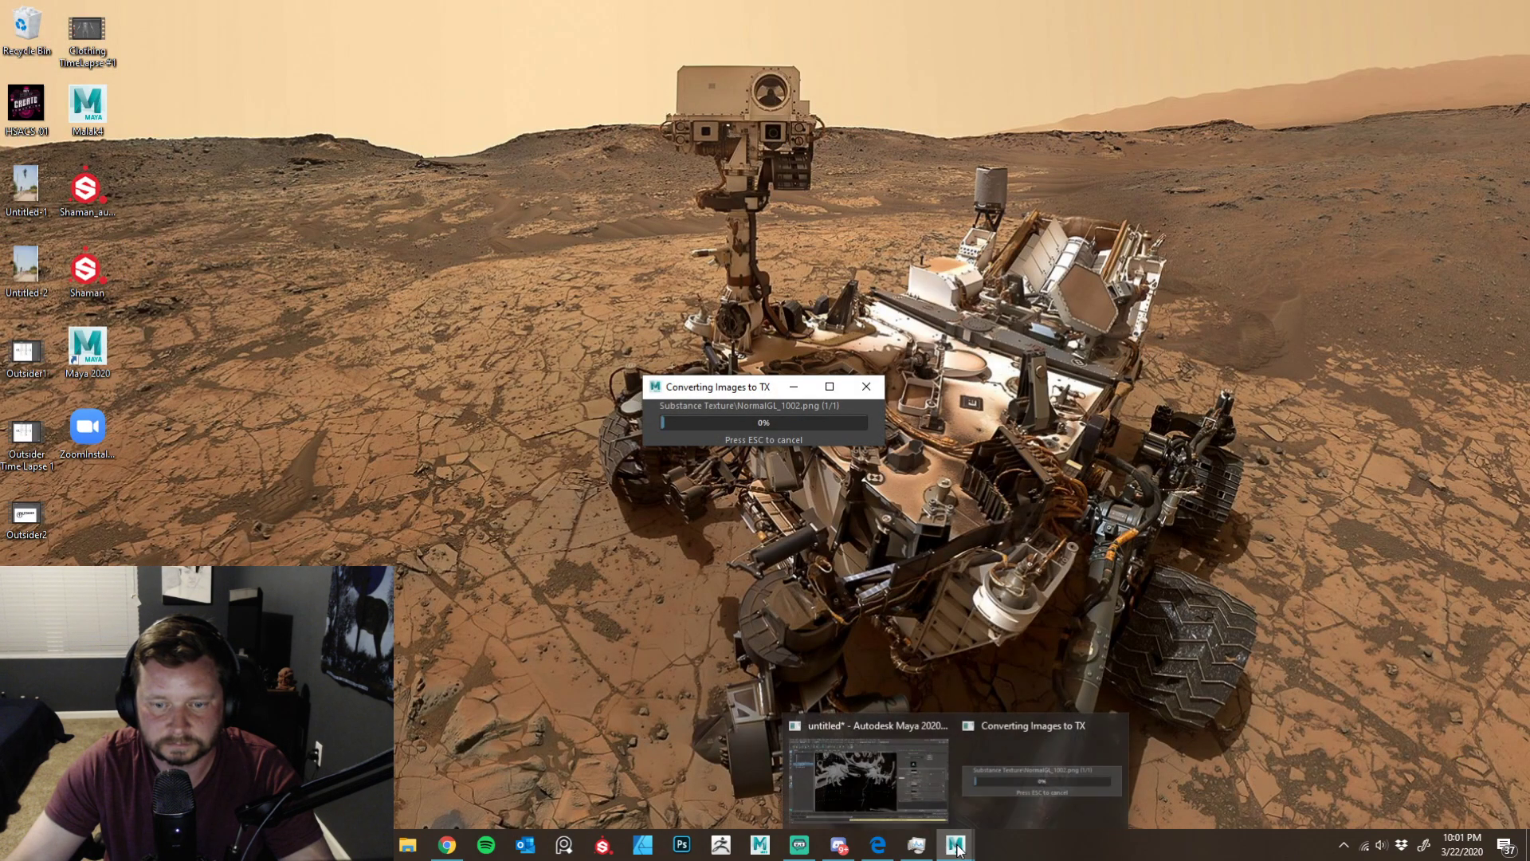
left_click(1019, 801)
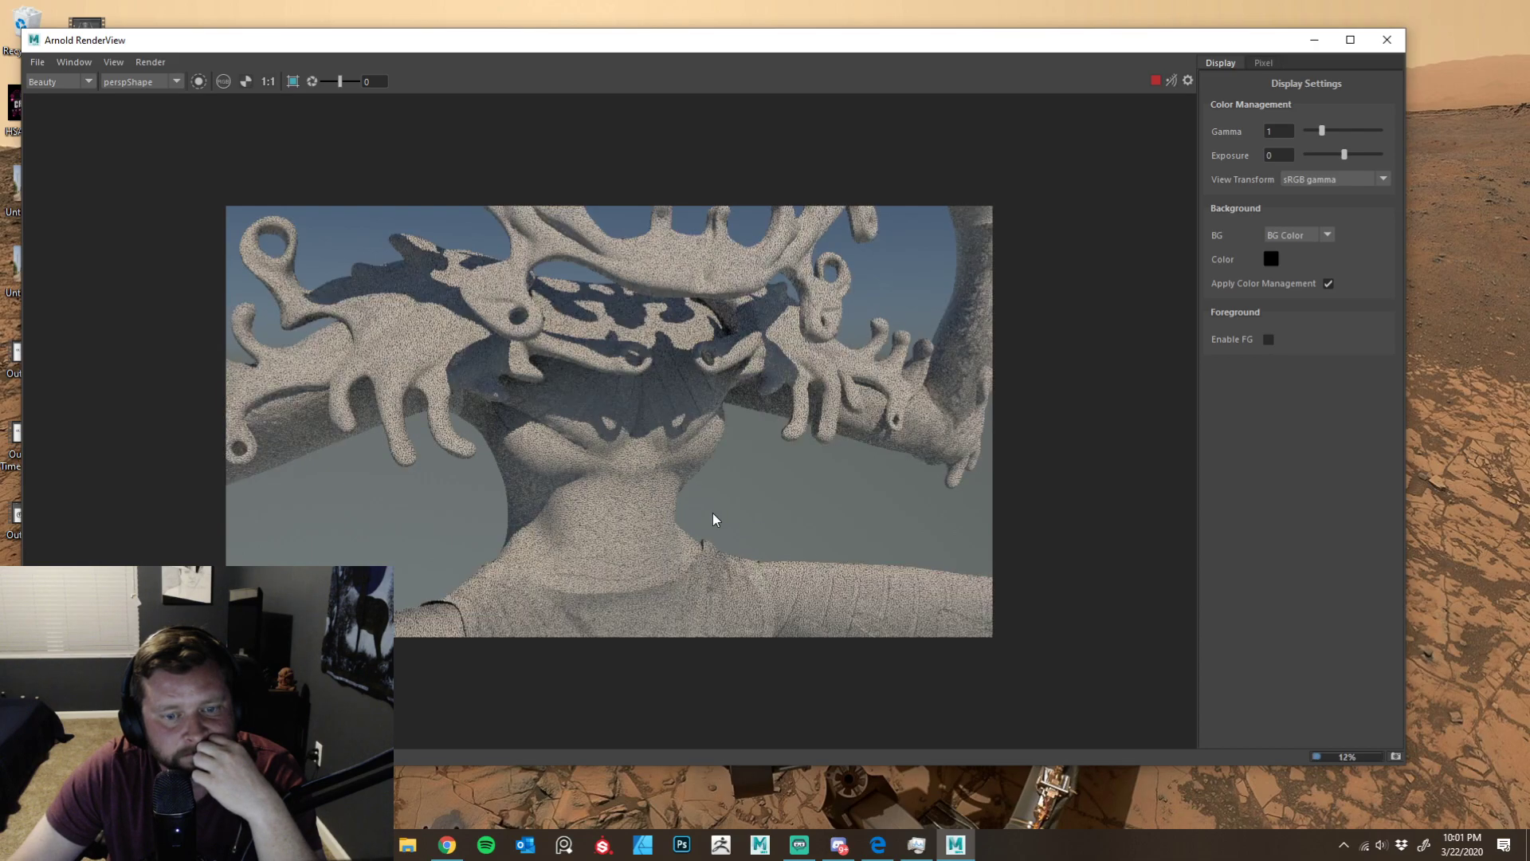
- Inspect the Shaman's face and neck in the Arnold render up close, stop the render, and minimize the render window
scroll(713, 519, "up", 1)
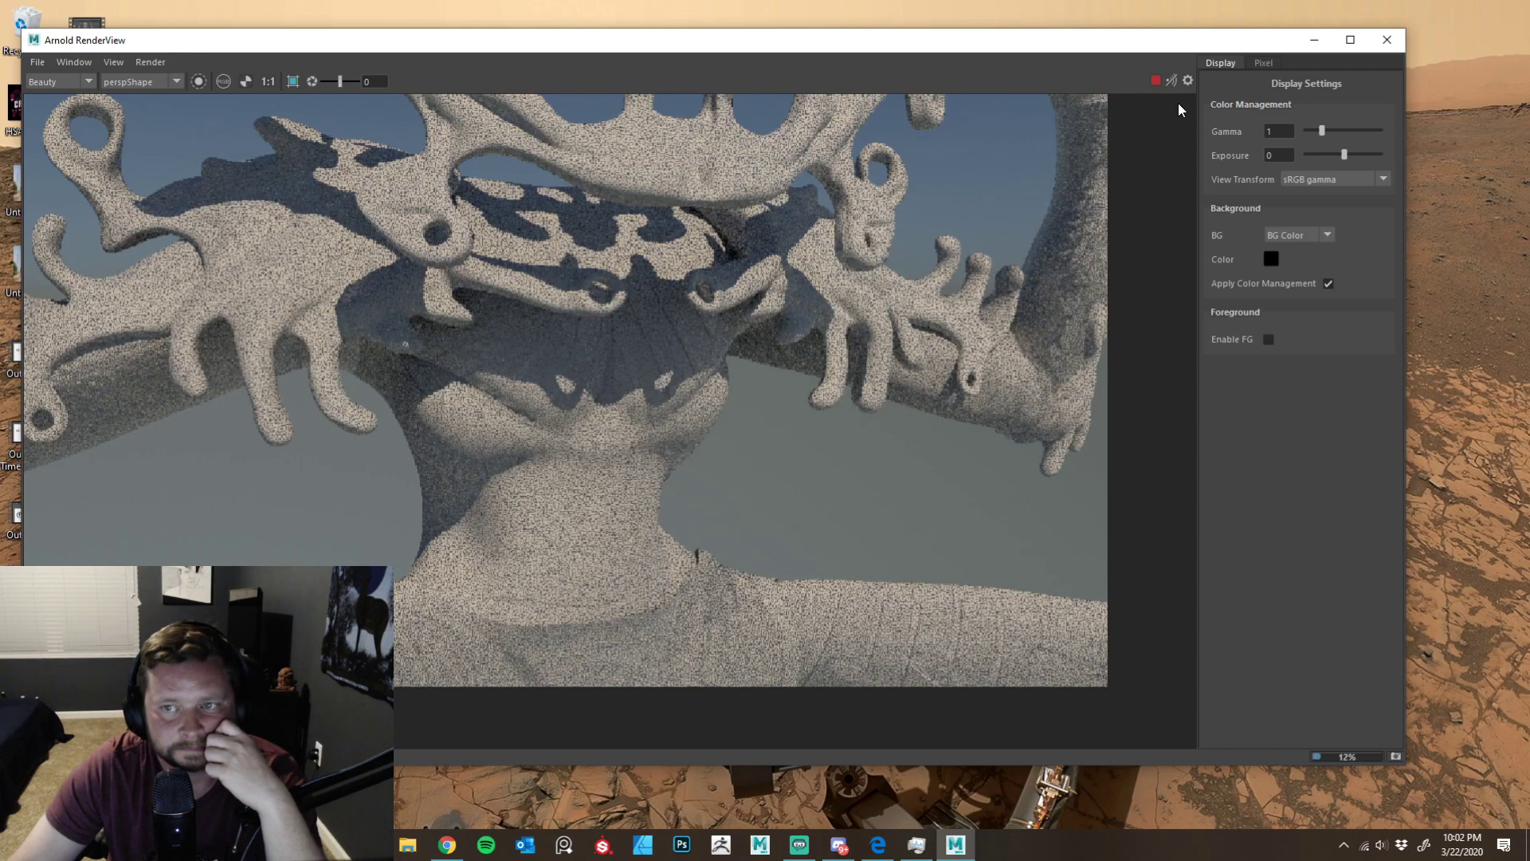
left_click(1157, 80)
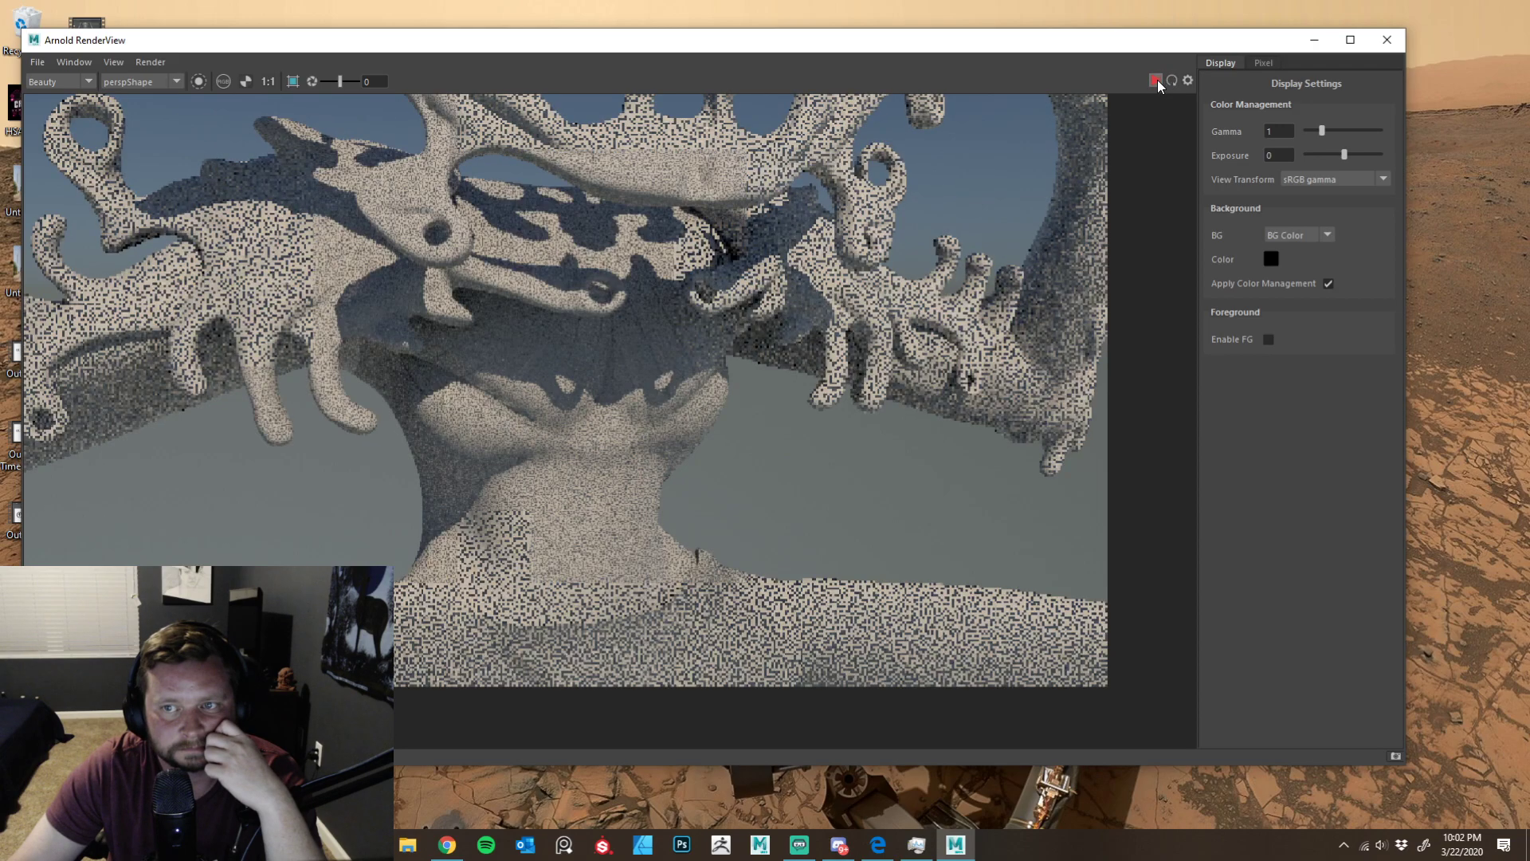
left_click(1322, 48)
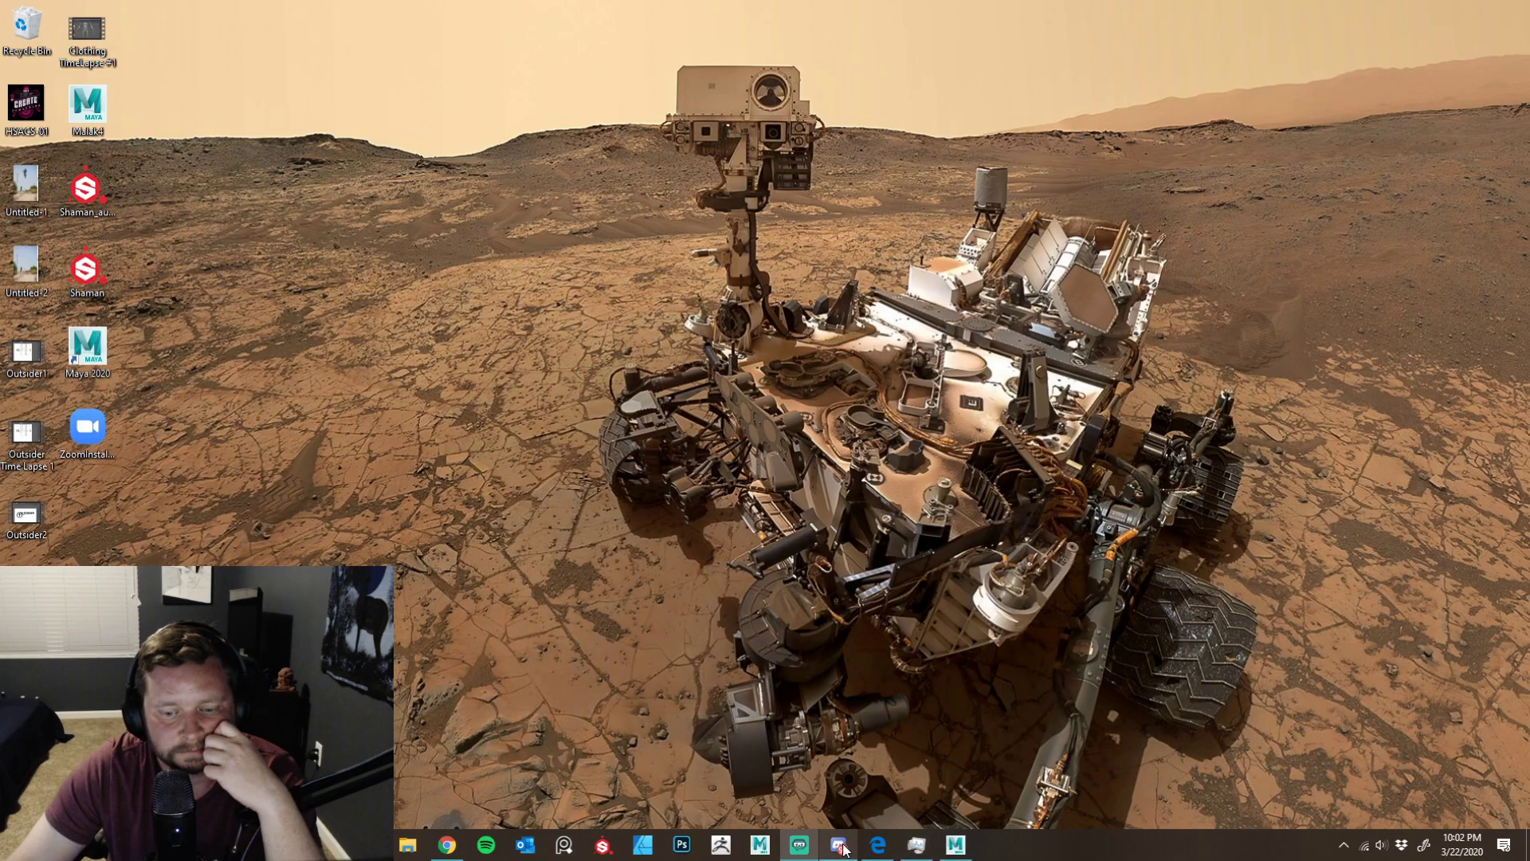
left_click(951, 849)
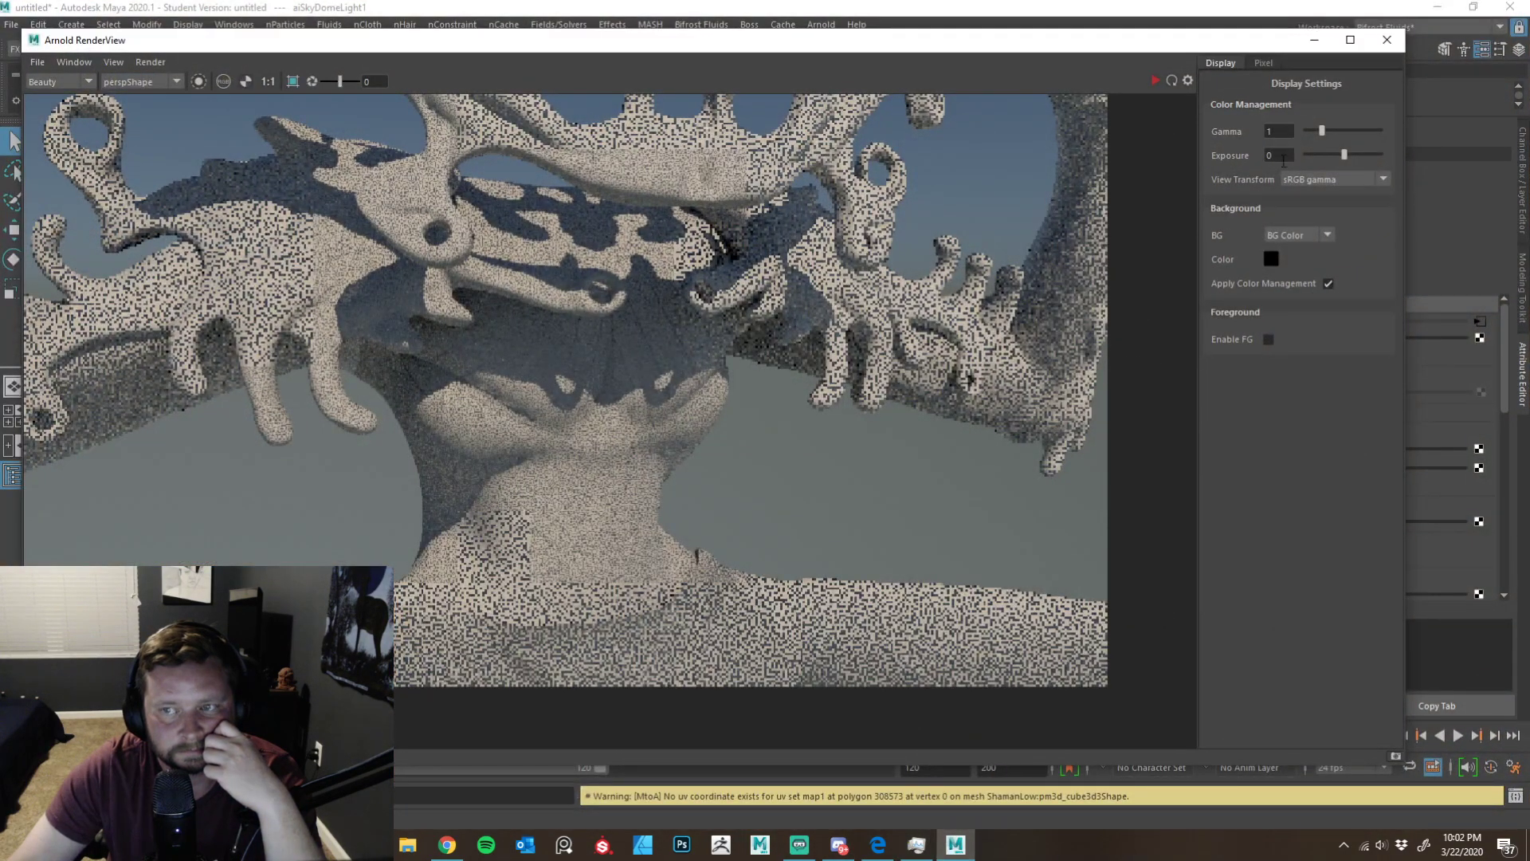
left_click(1309, 41)
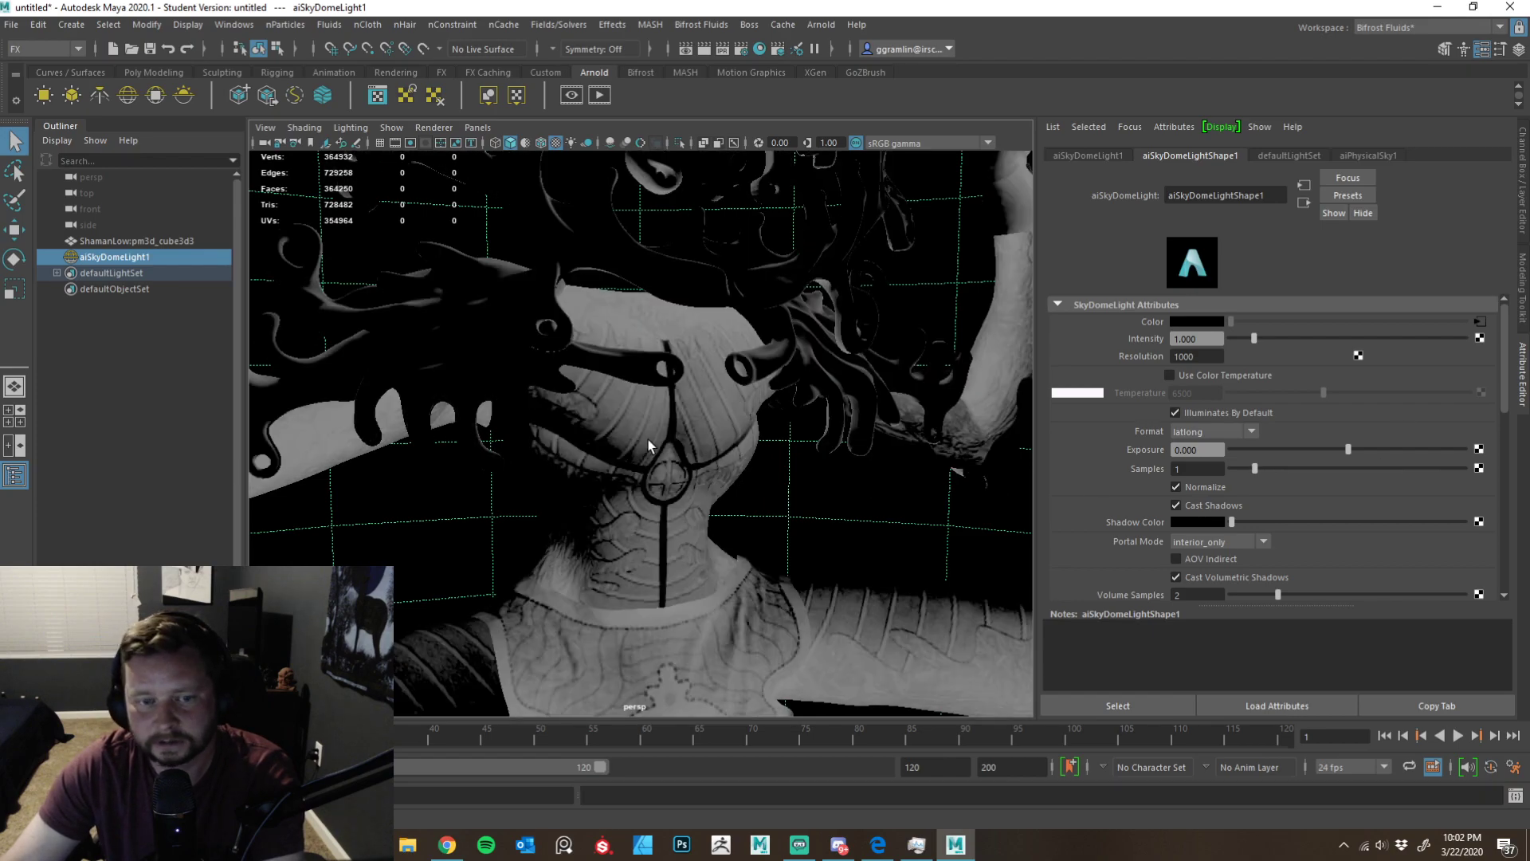
- Select the Shaman mesh and open the attributes of its standardSurface2 material
left_click(648, 439)
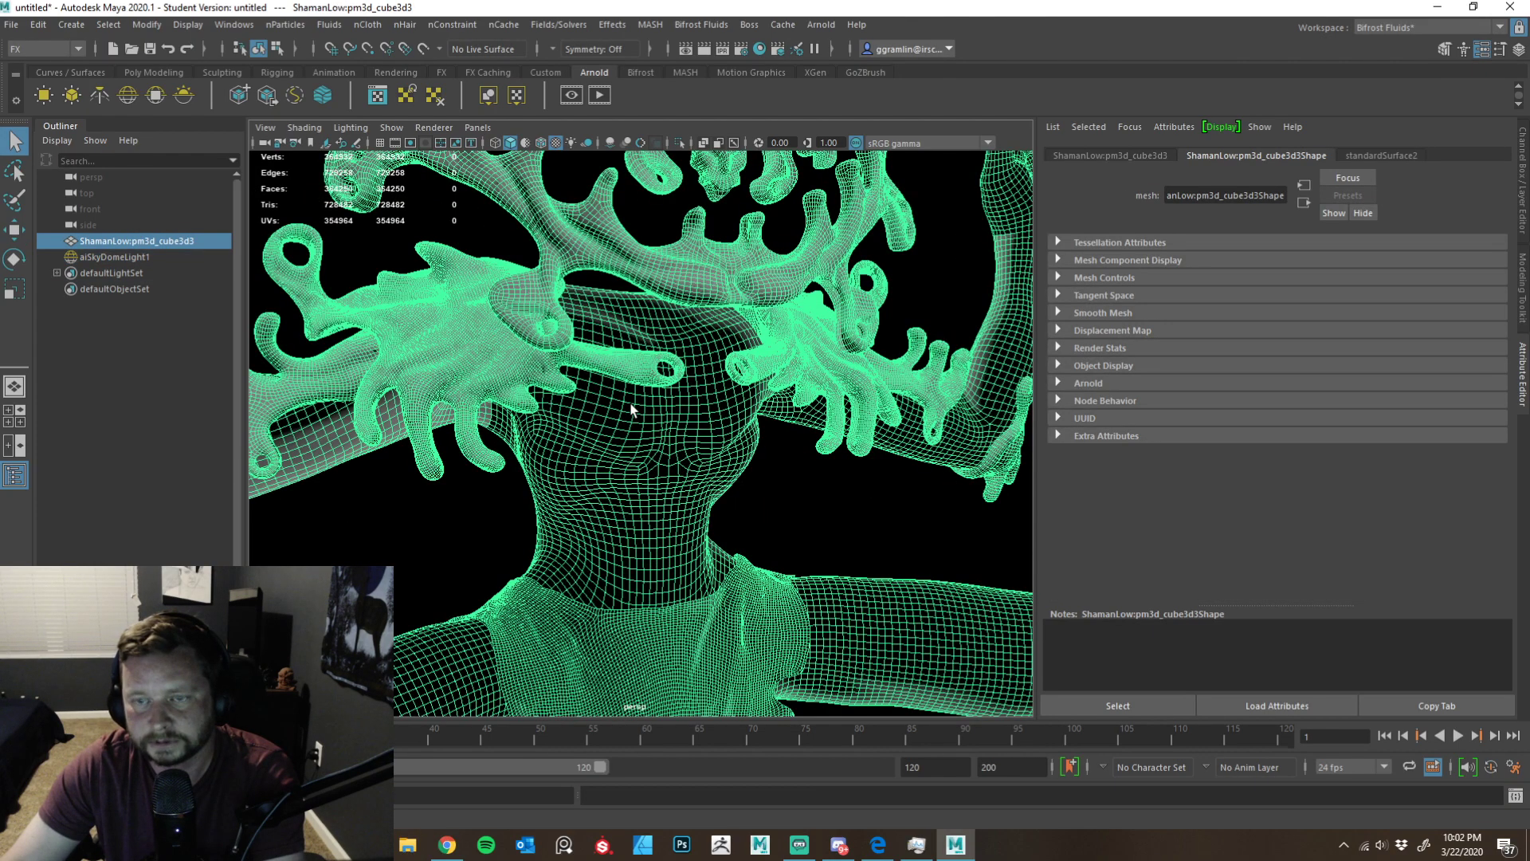
mouse_move(632, 351)
right_mouse_down()
mouse_move(666, 774)
mouse_move(664, 743)
right_mouse_up()
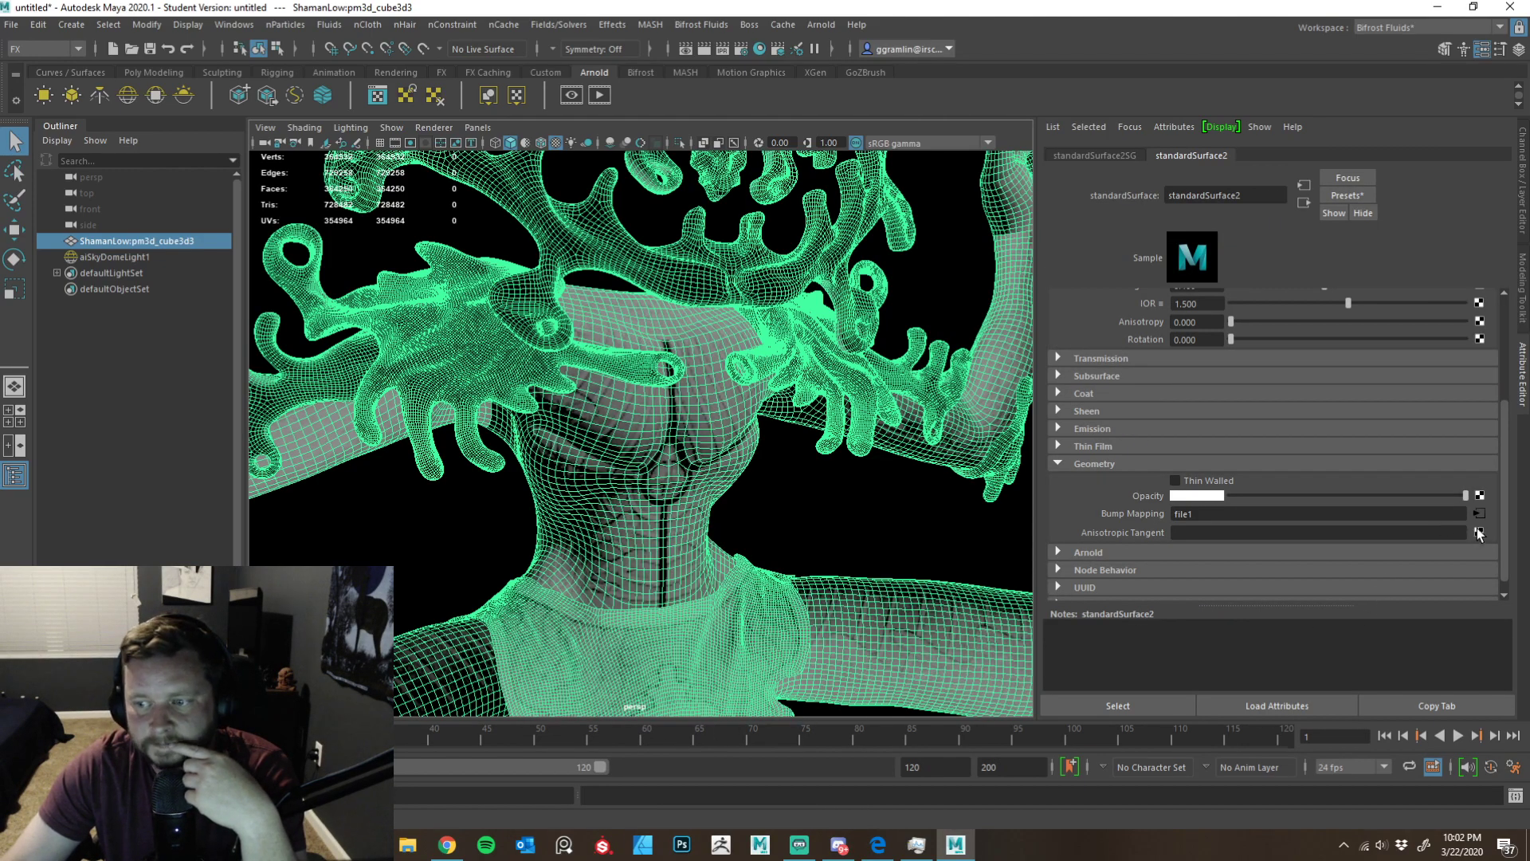